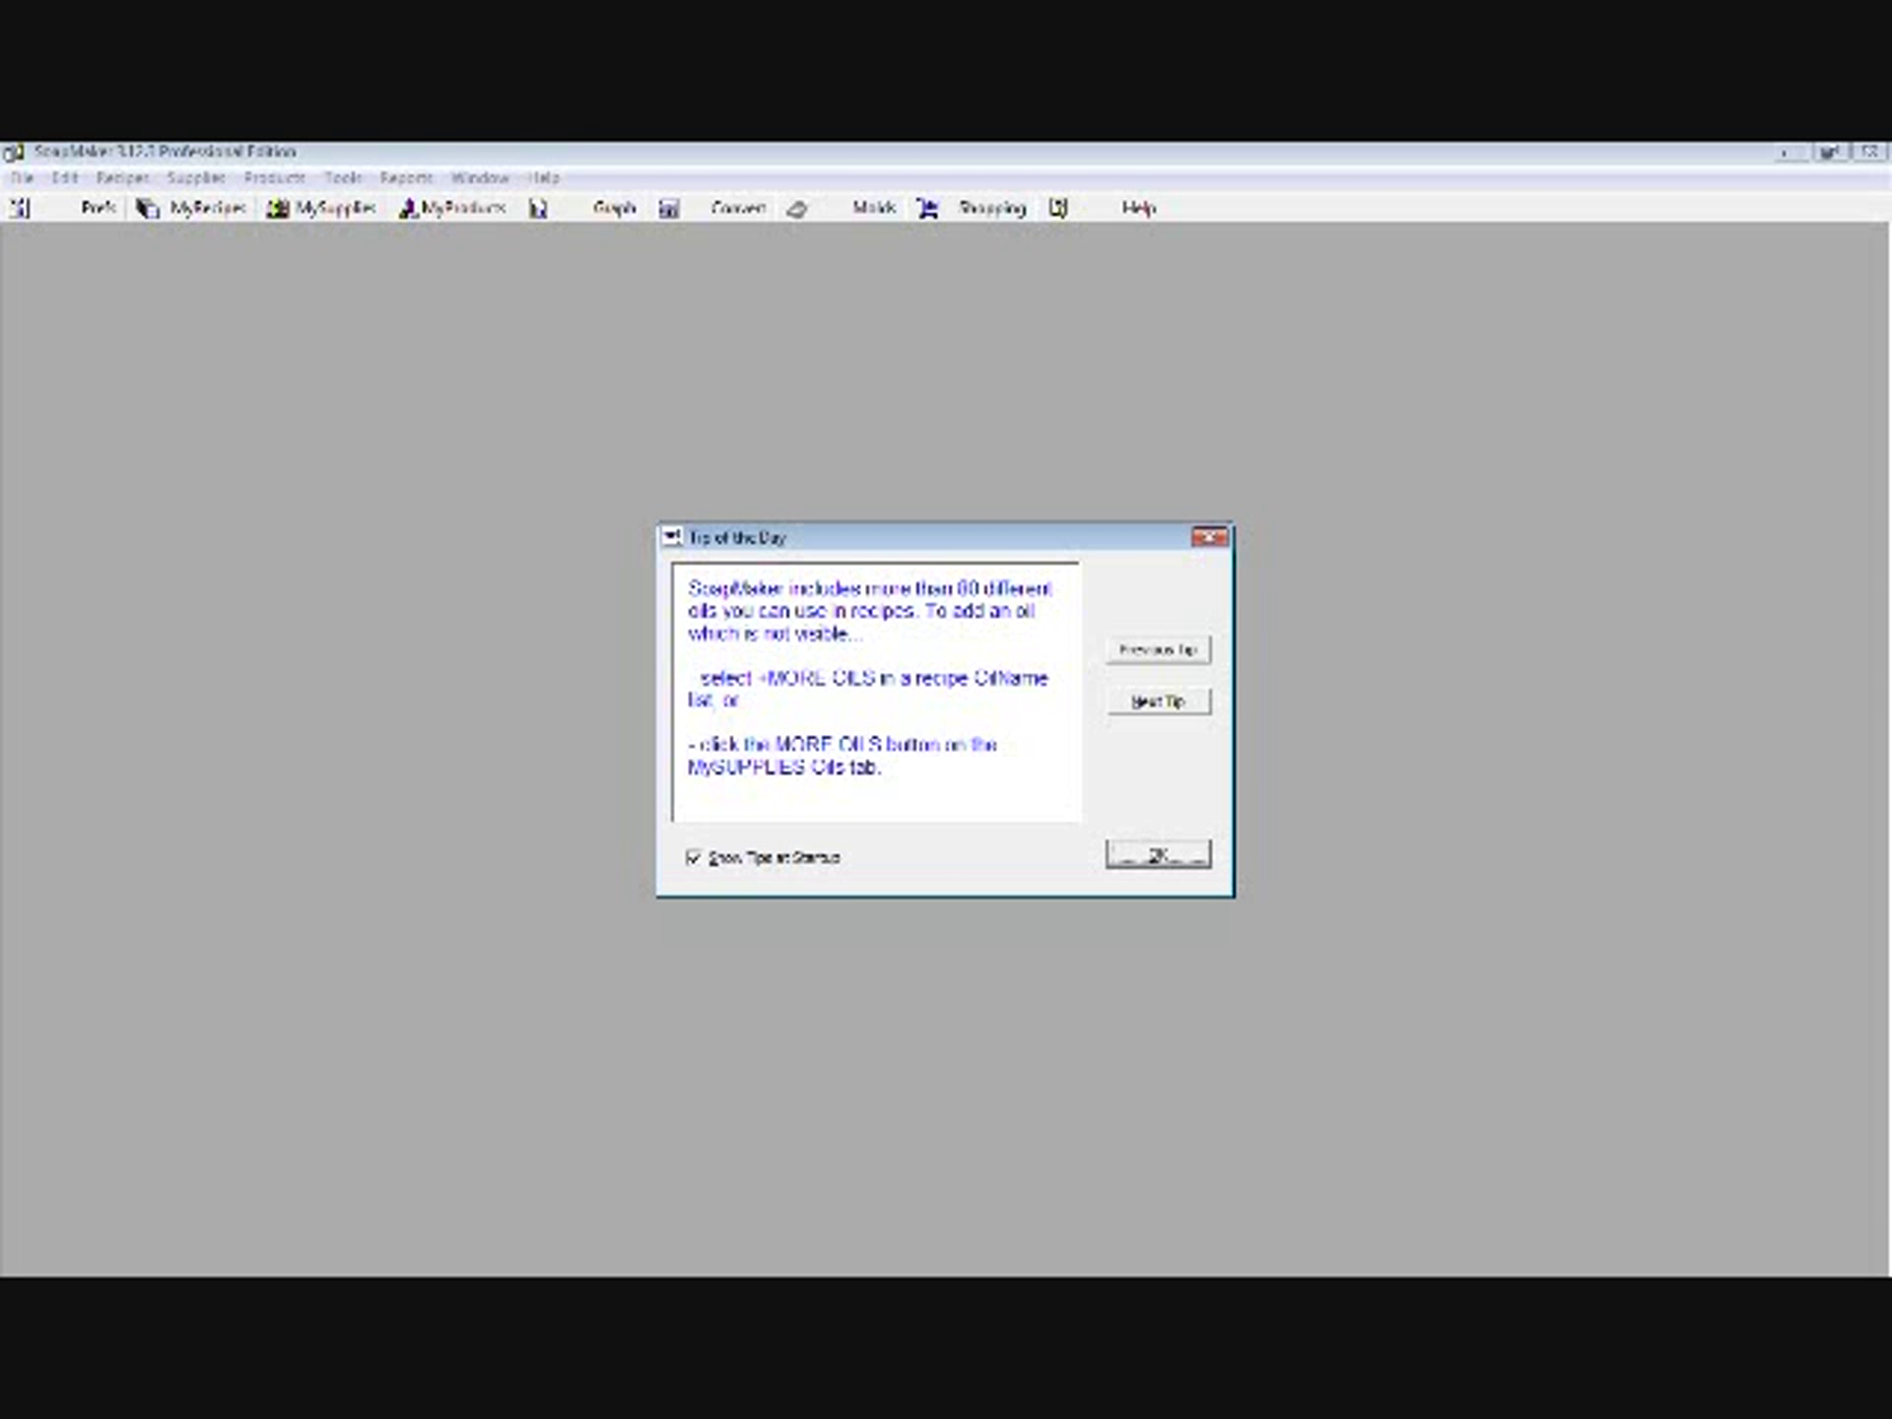
- Step back one tip and forward again to the MORE OILS tip, then uncheck Show Tips at Startup
key("alt+p")
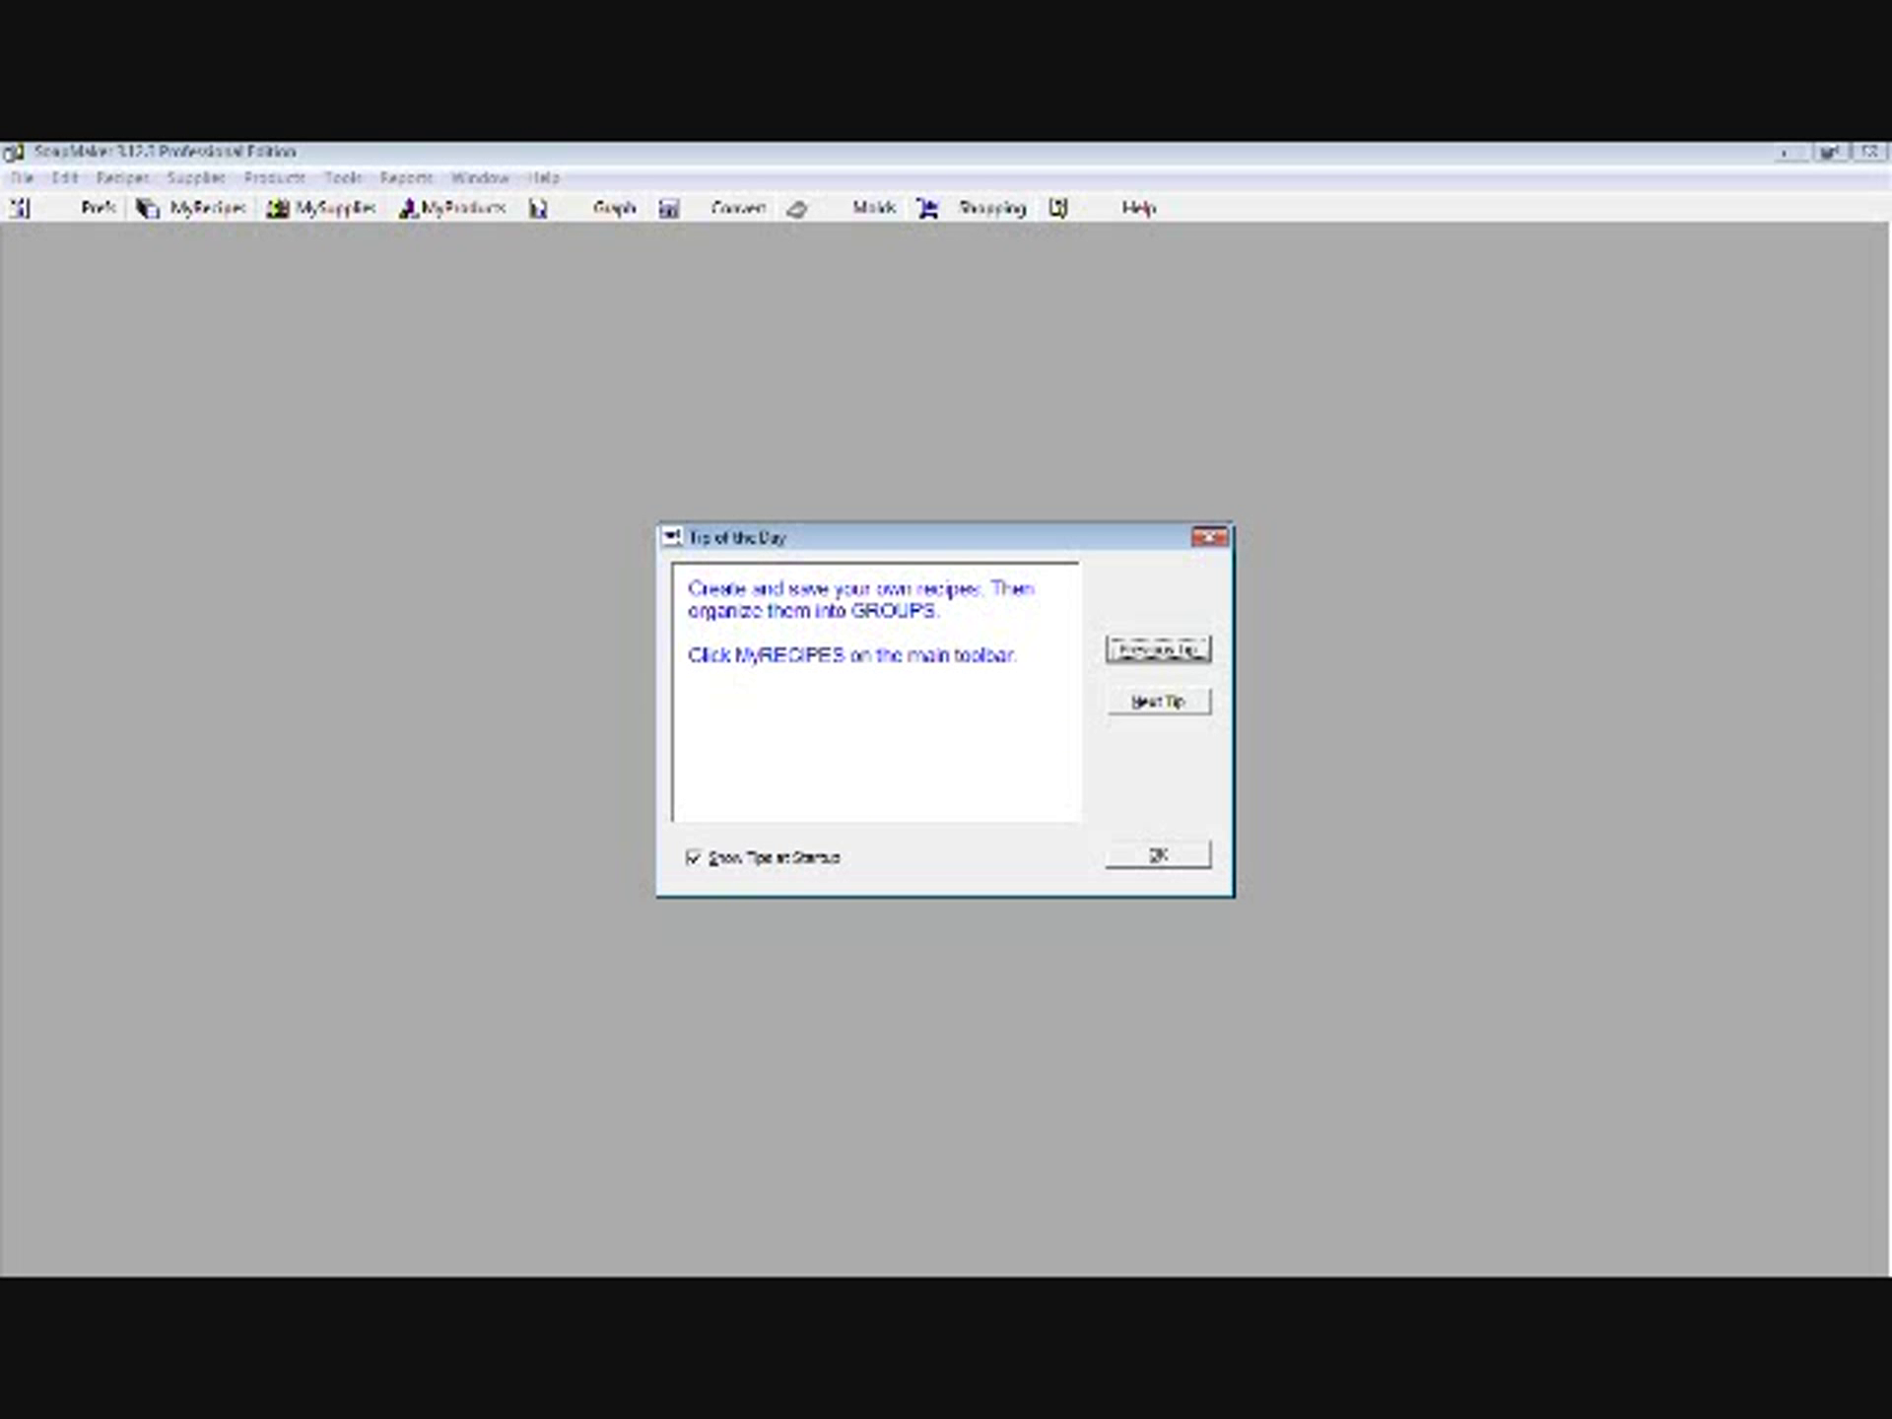
key("alt+n")
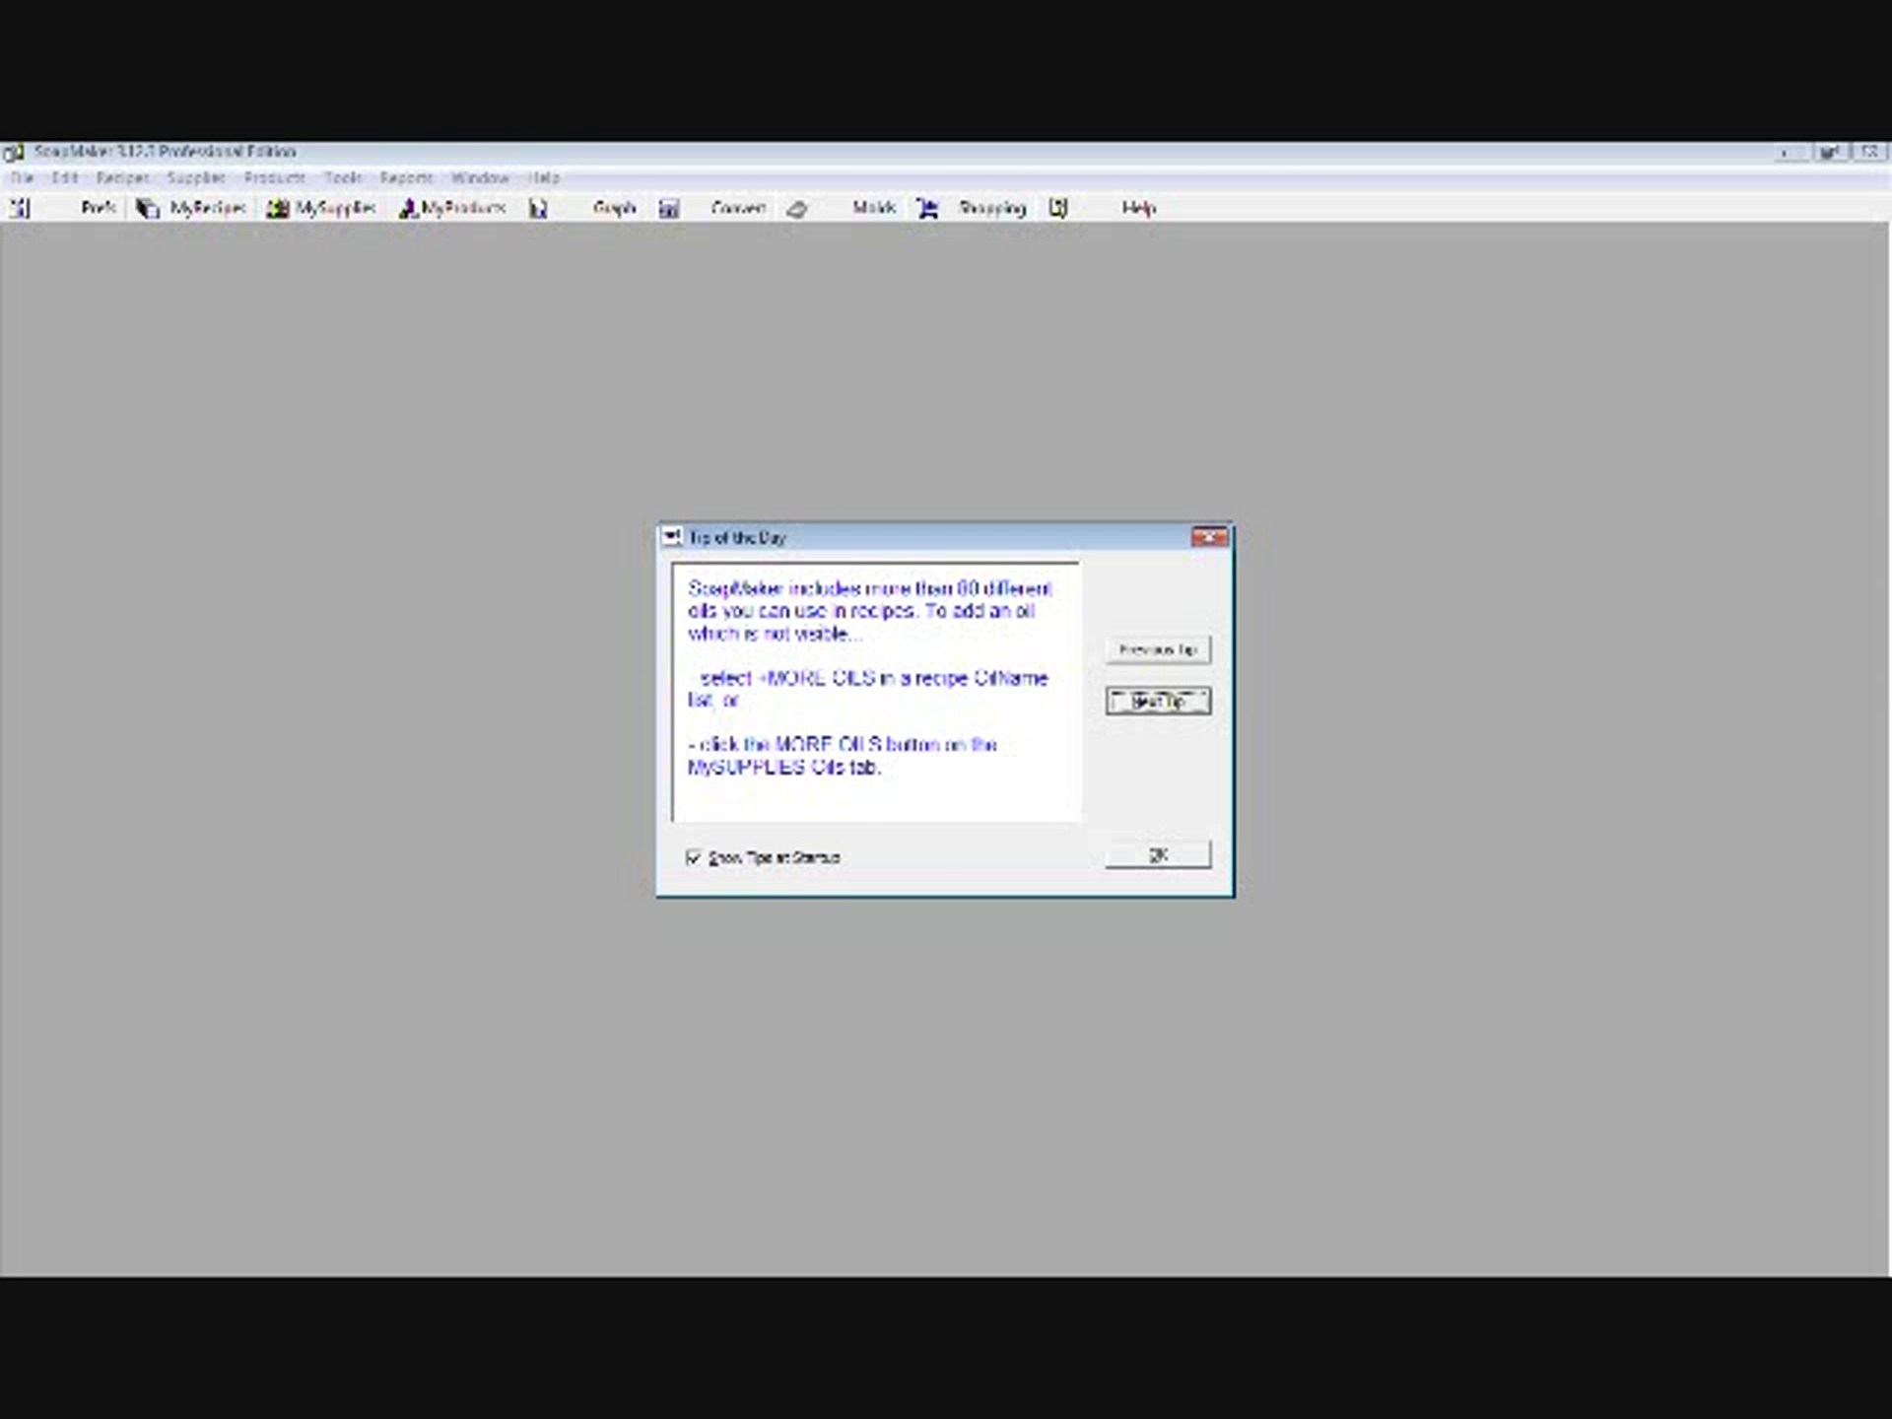
key("alt+s")
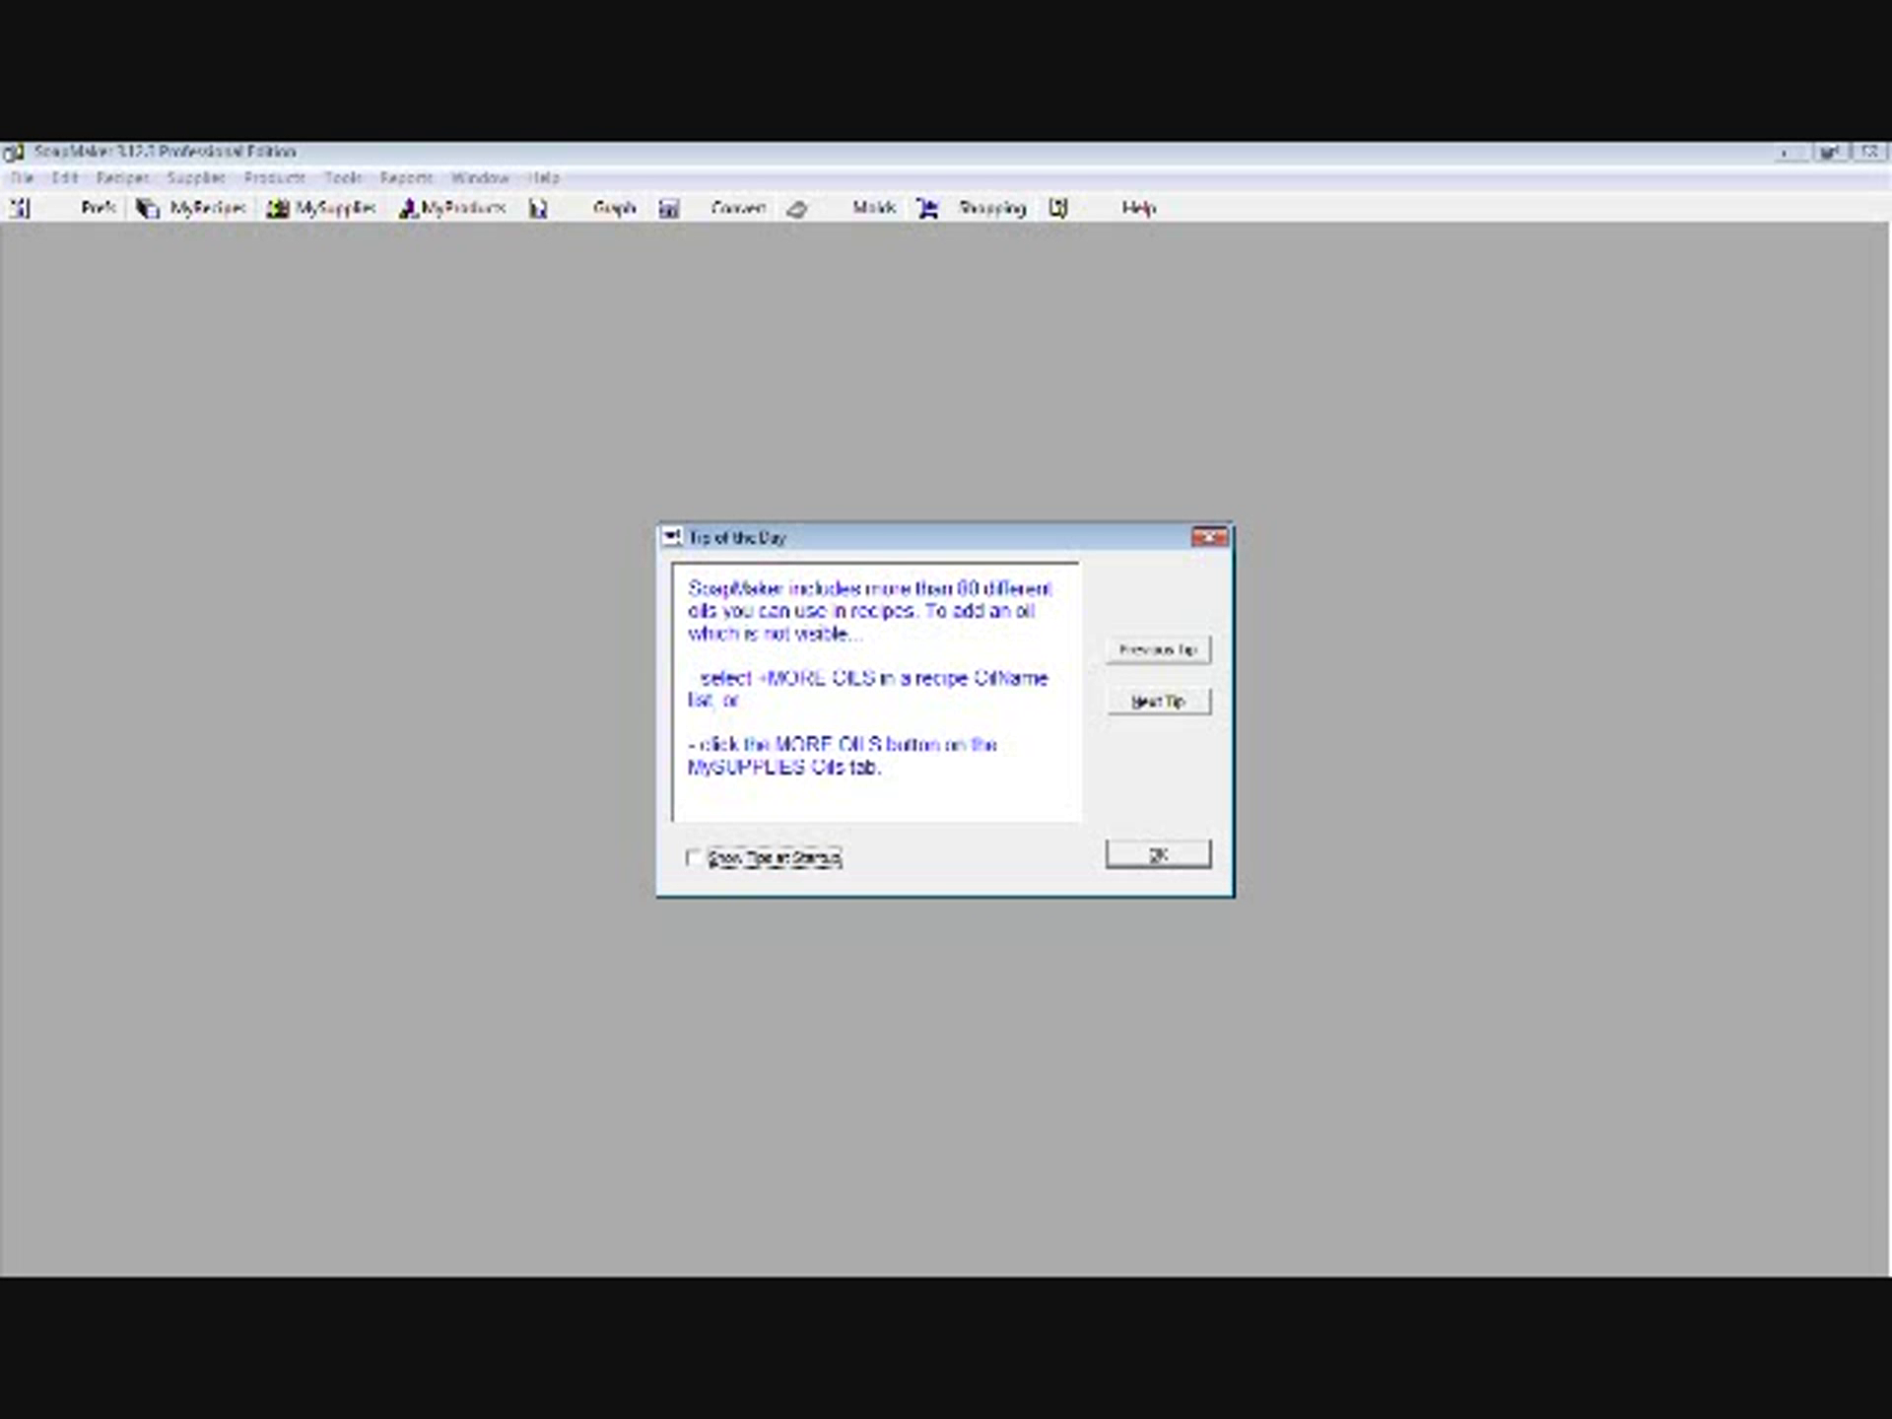
- Close the Tip of the Day and open My Preferences from the Prefs toolbar button
left_click(1210, 536)
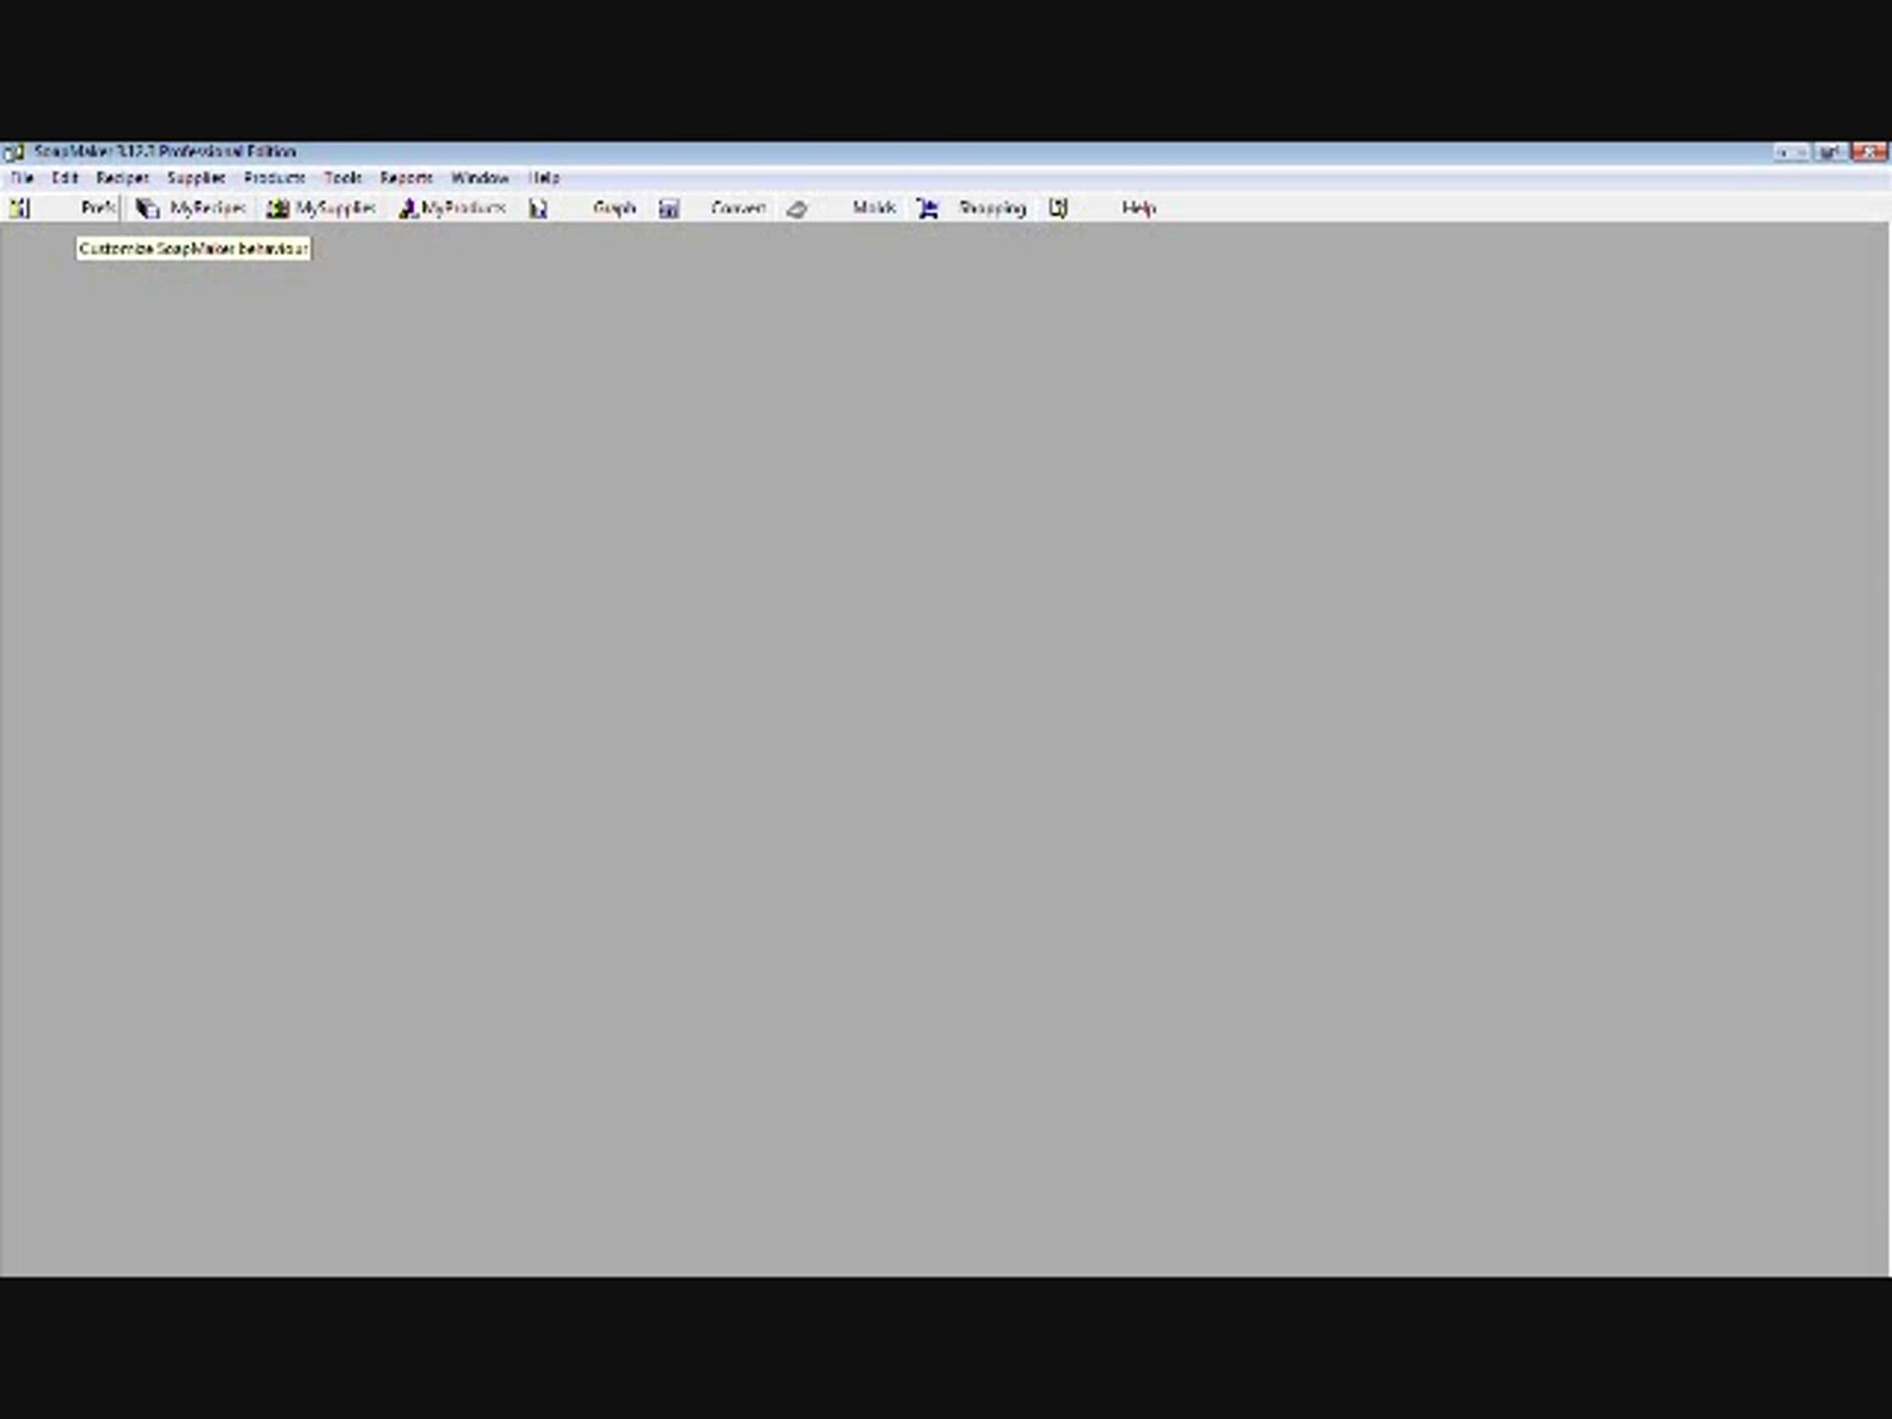
left_click(98, 208)
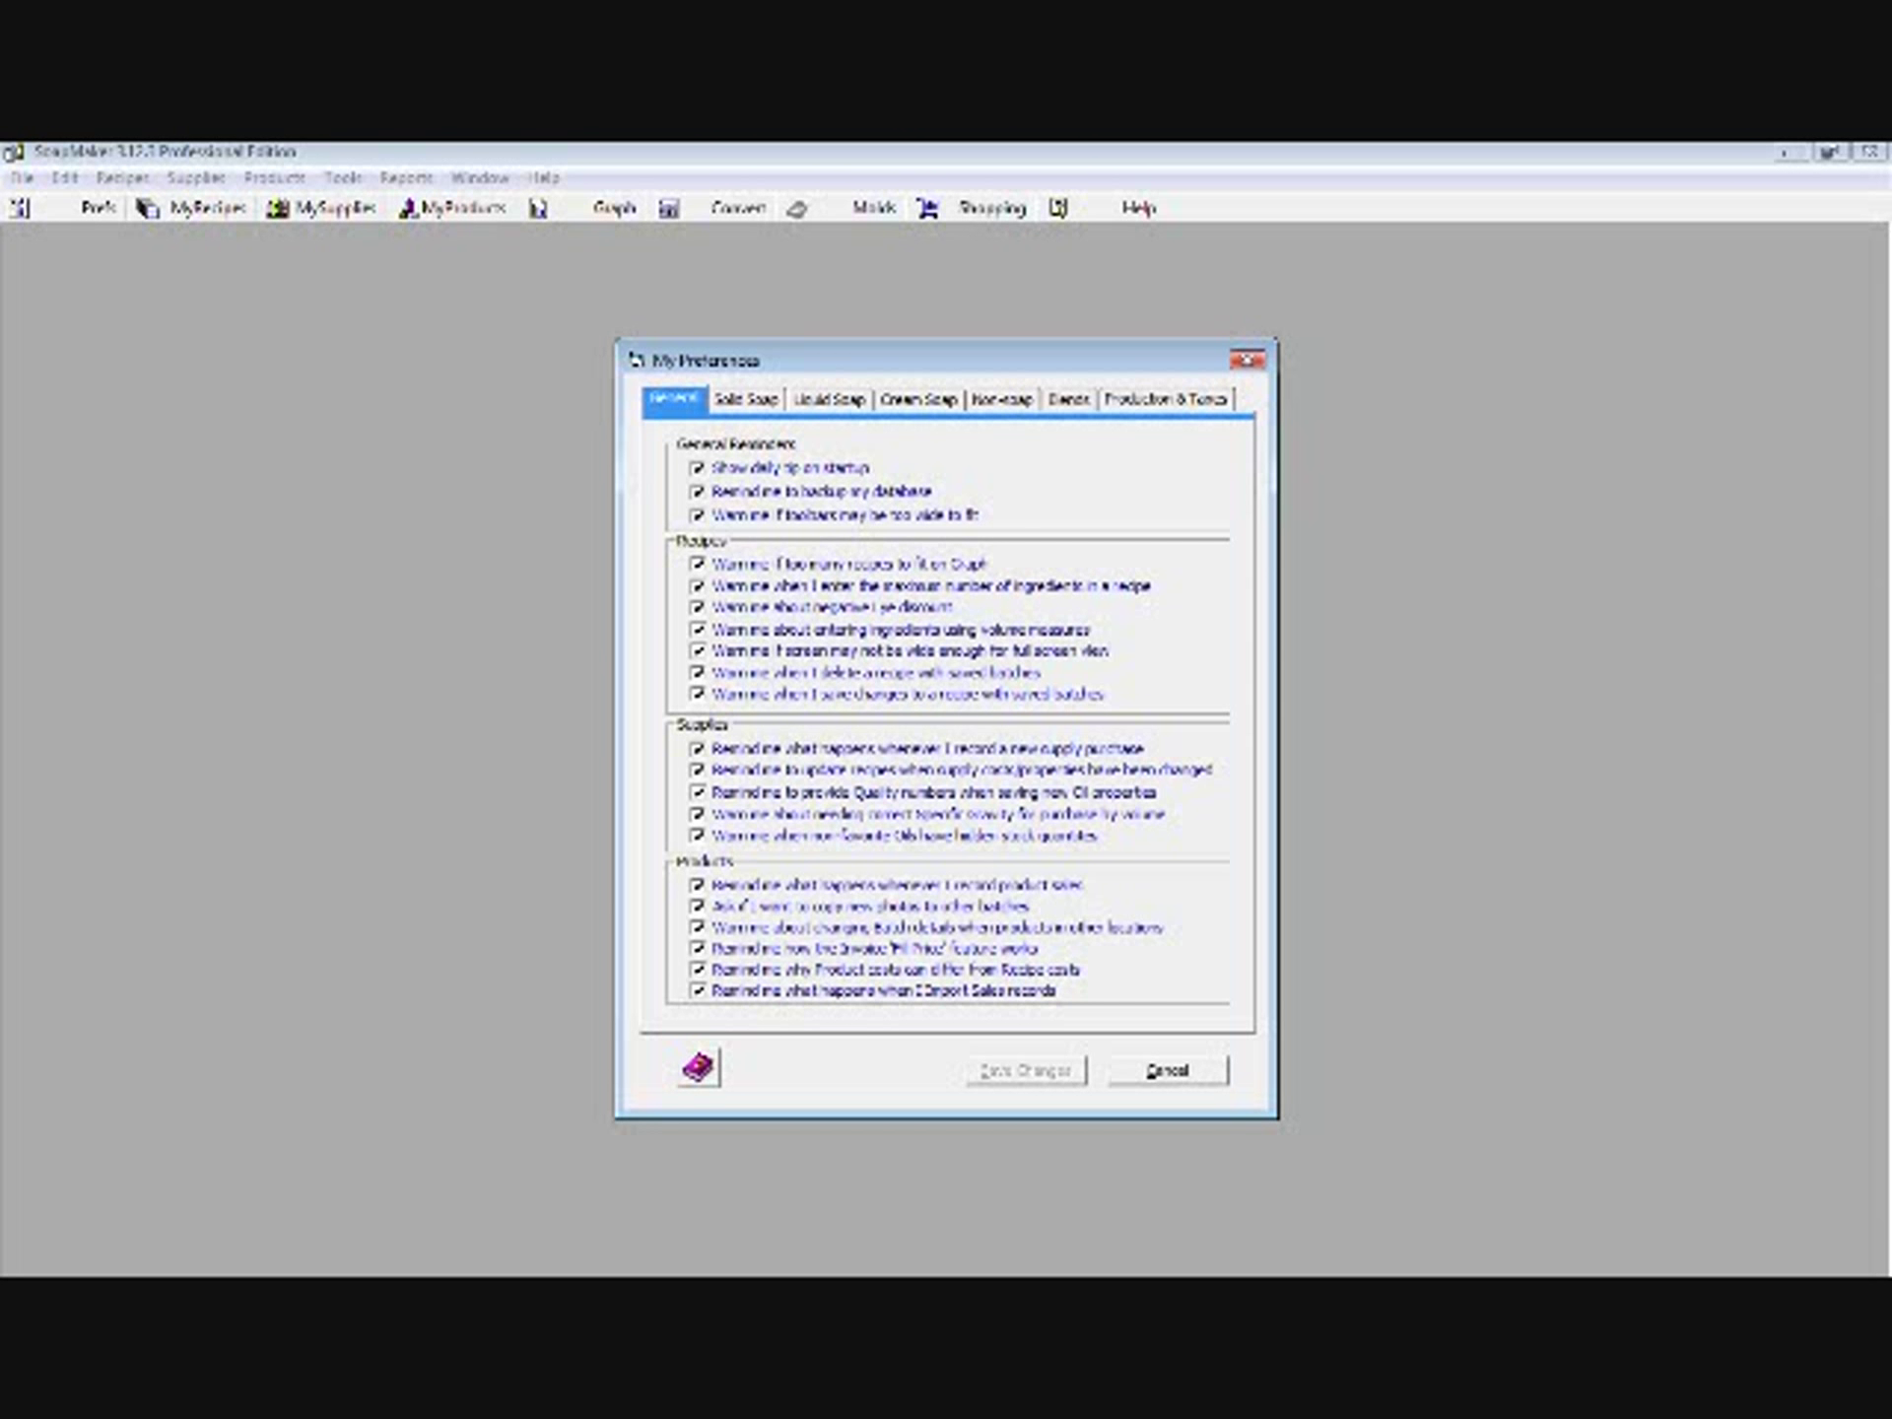
- Toggle Show daily tip on startup off and back on, then save and confirm the Changes Saved message
left_click(697, 467)
left_click(870, 465)
key("alt+s")
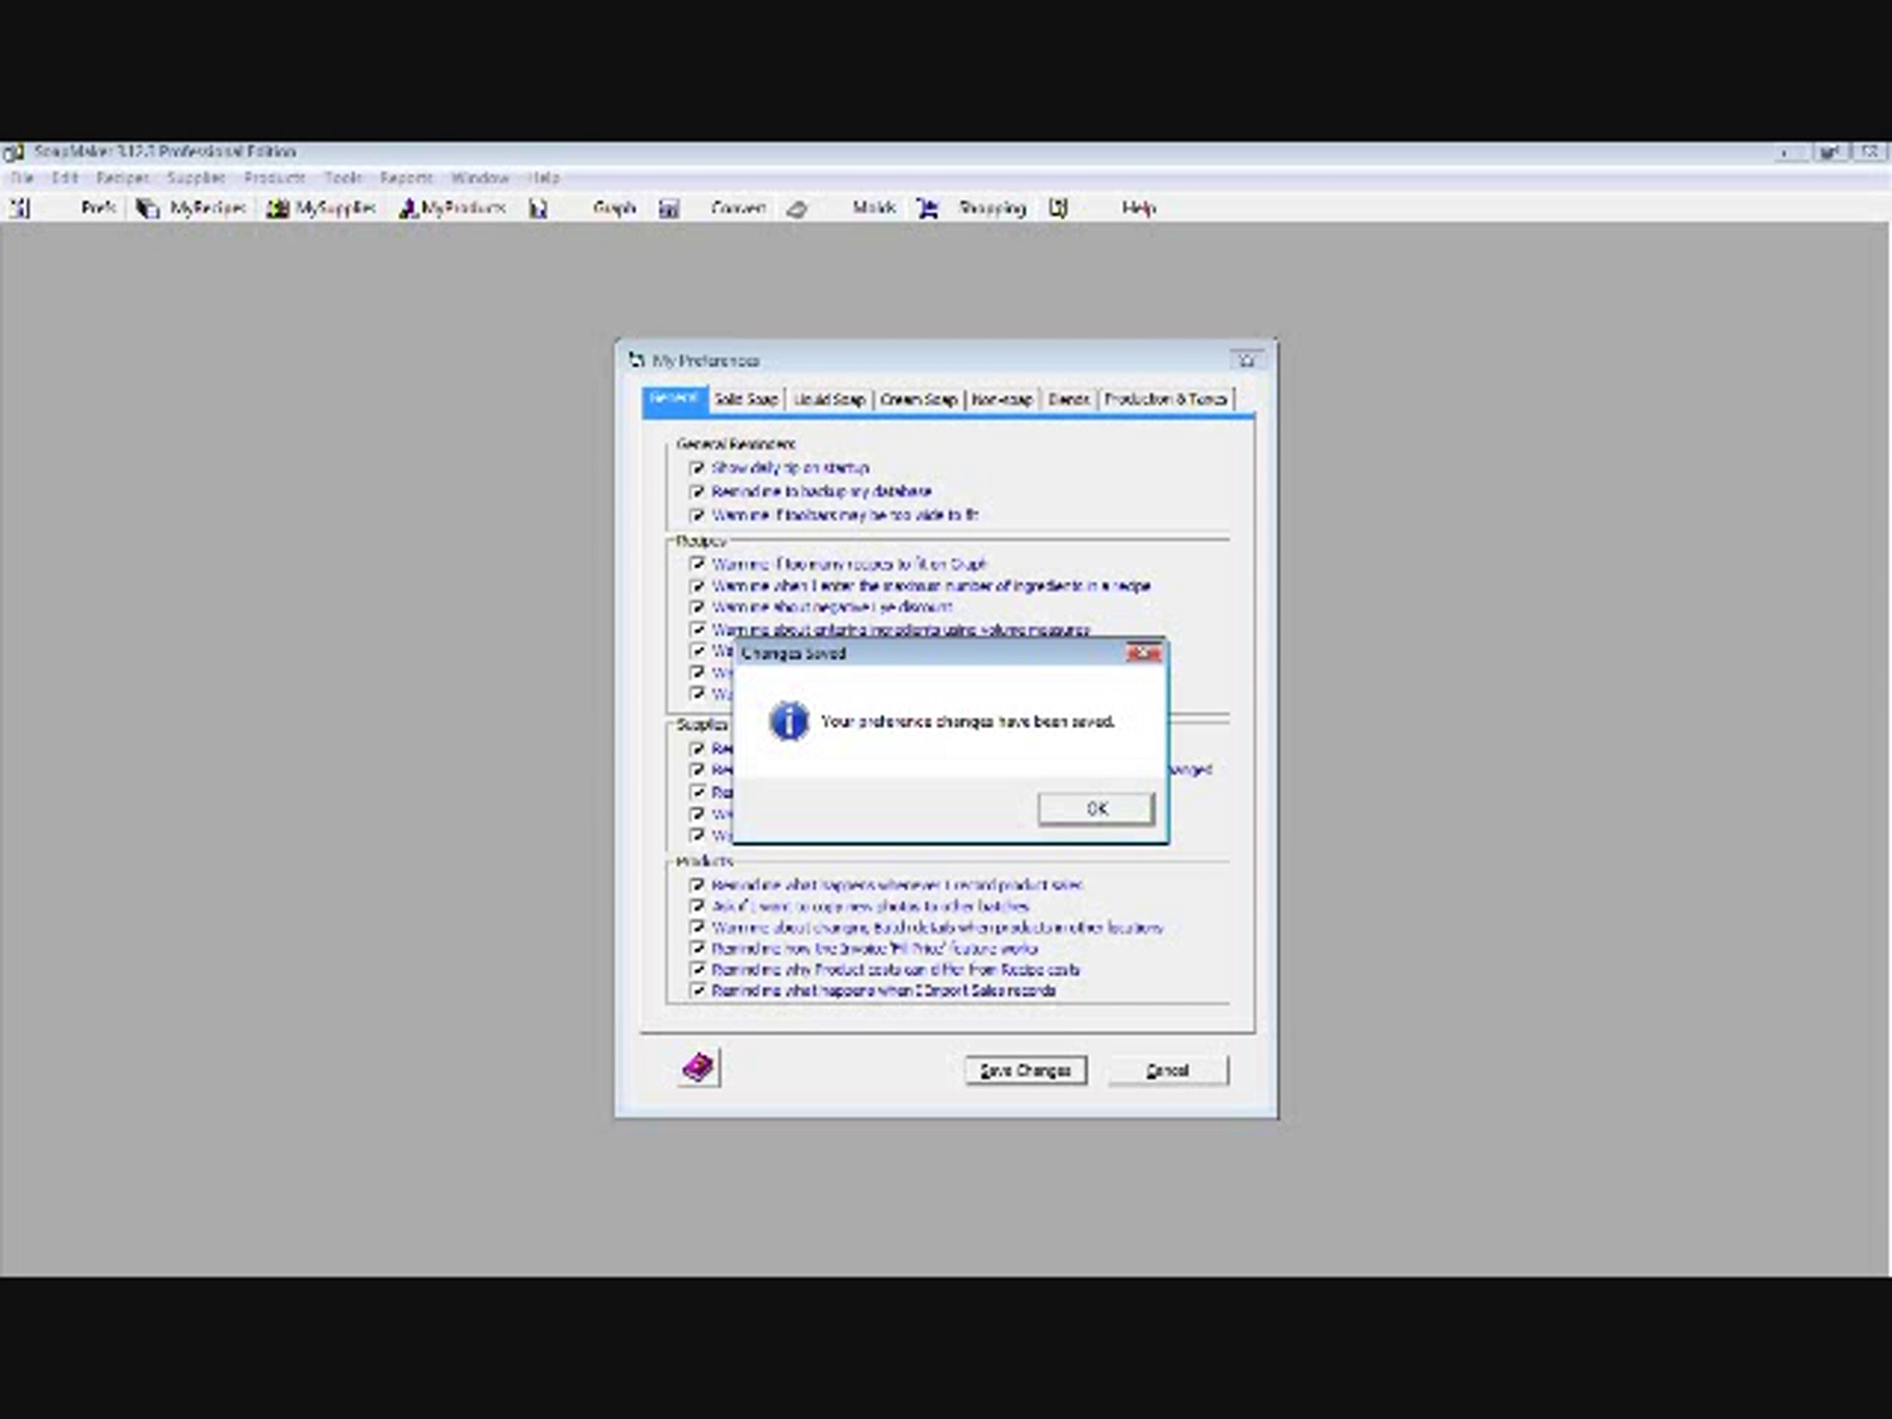
key("Return")
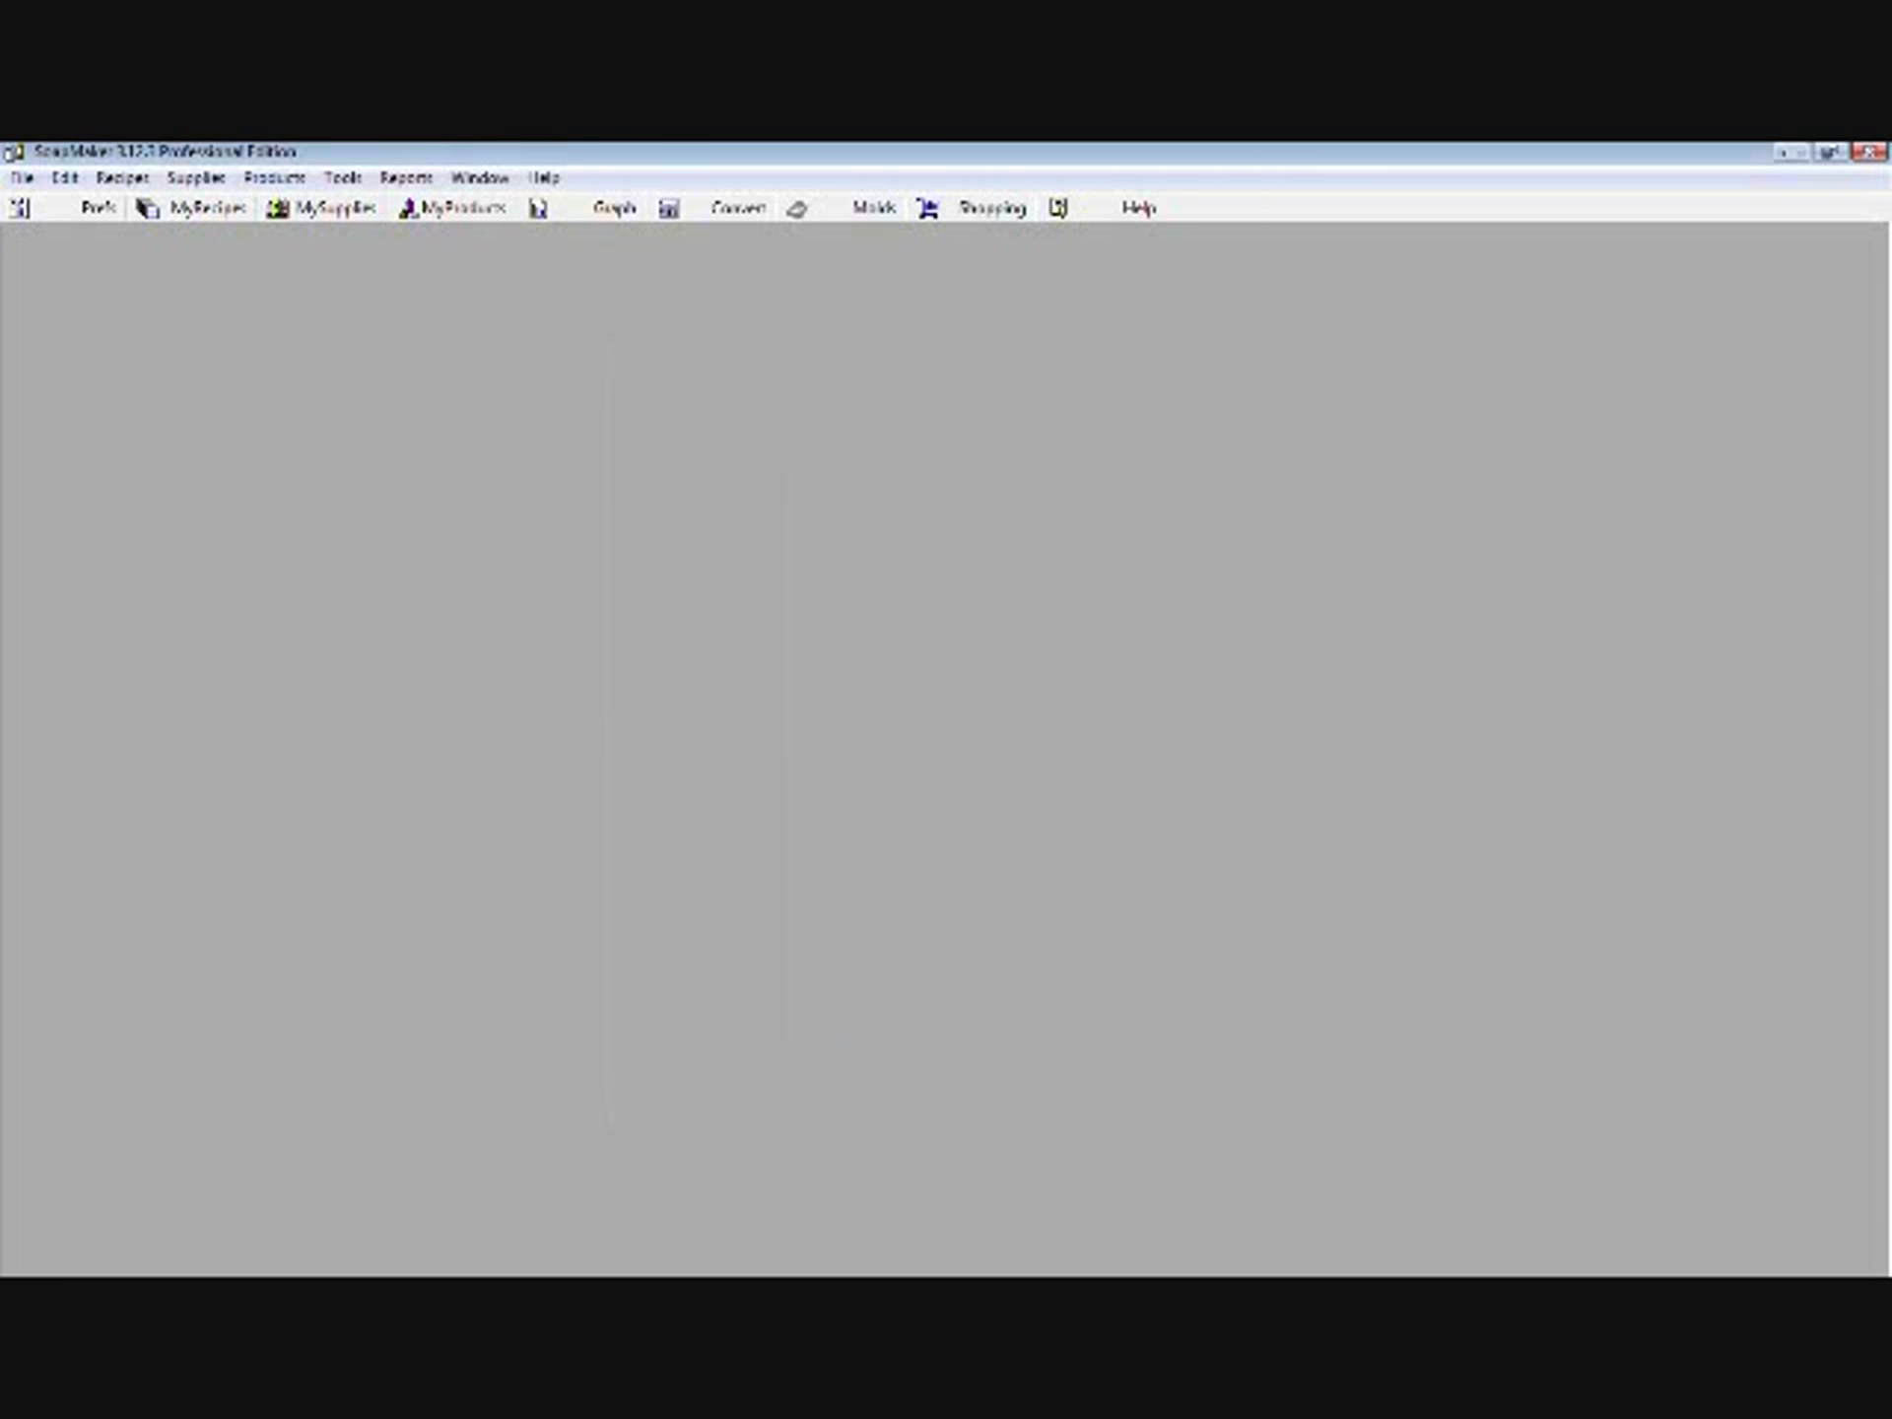
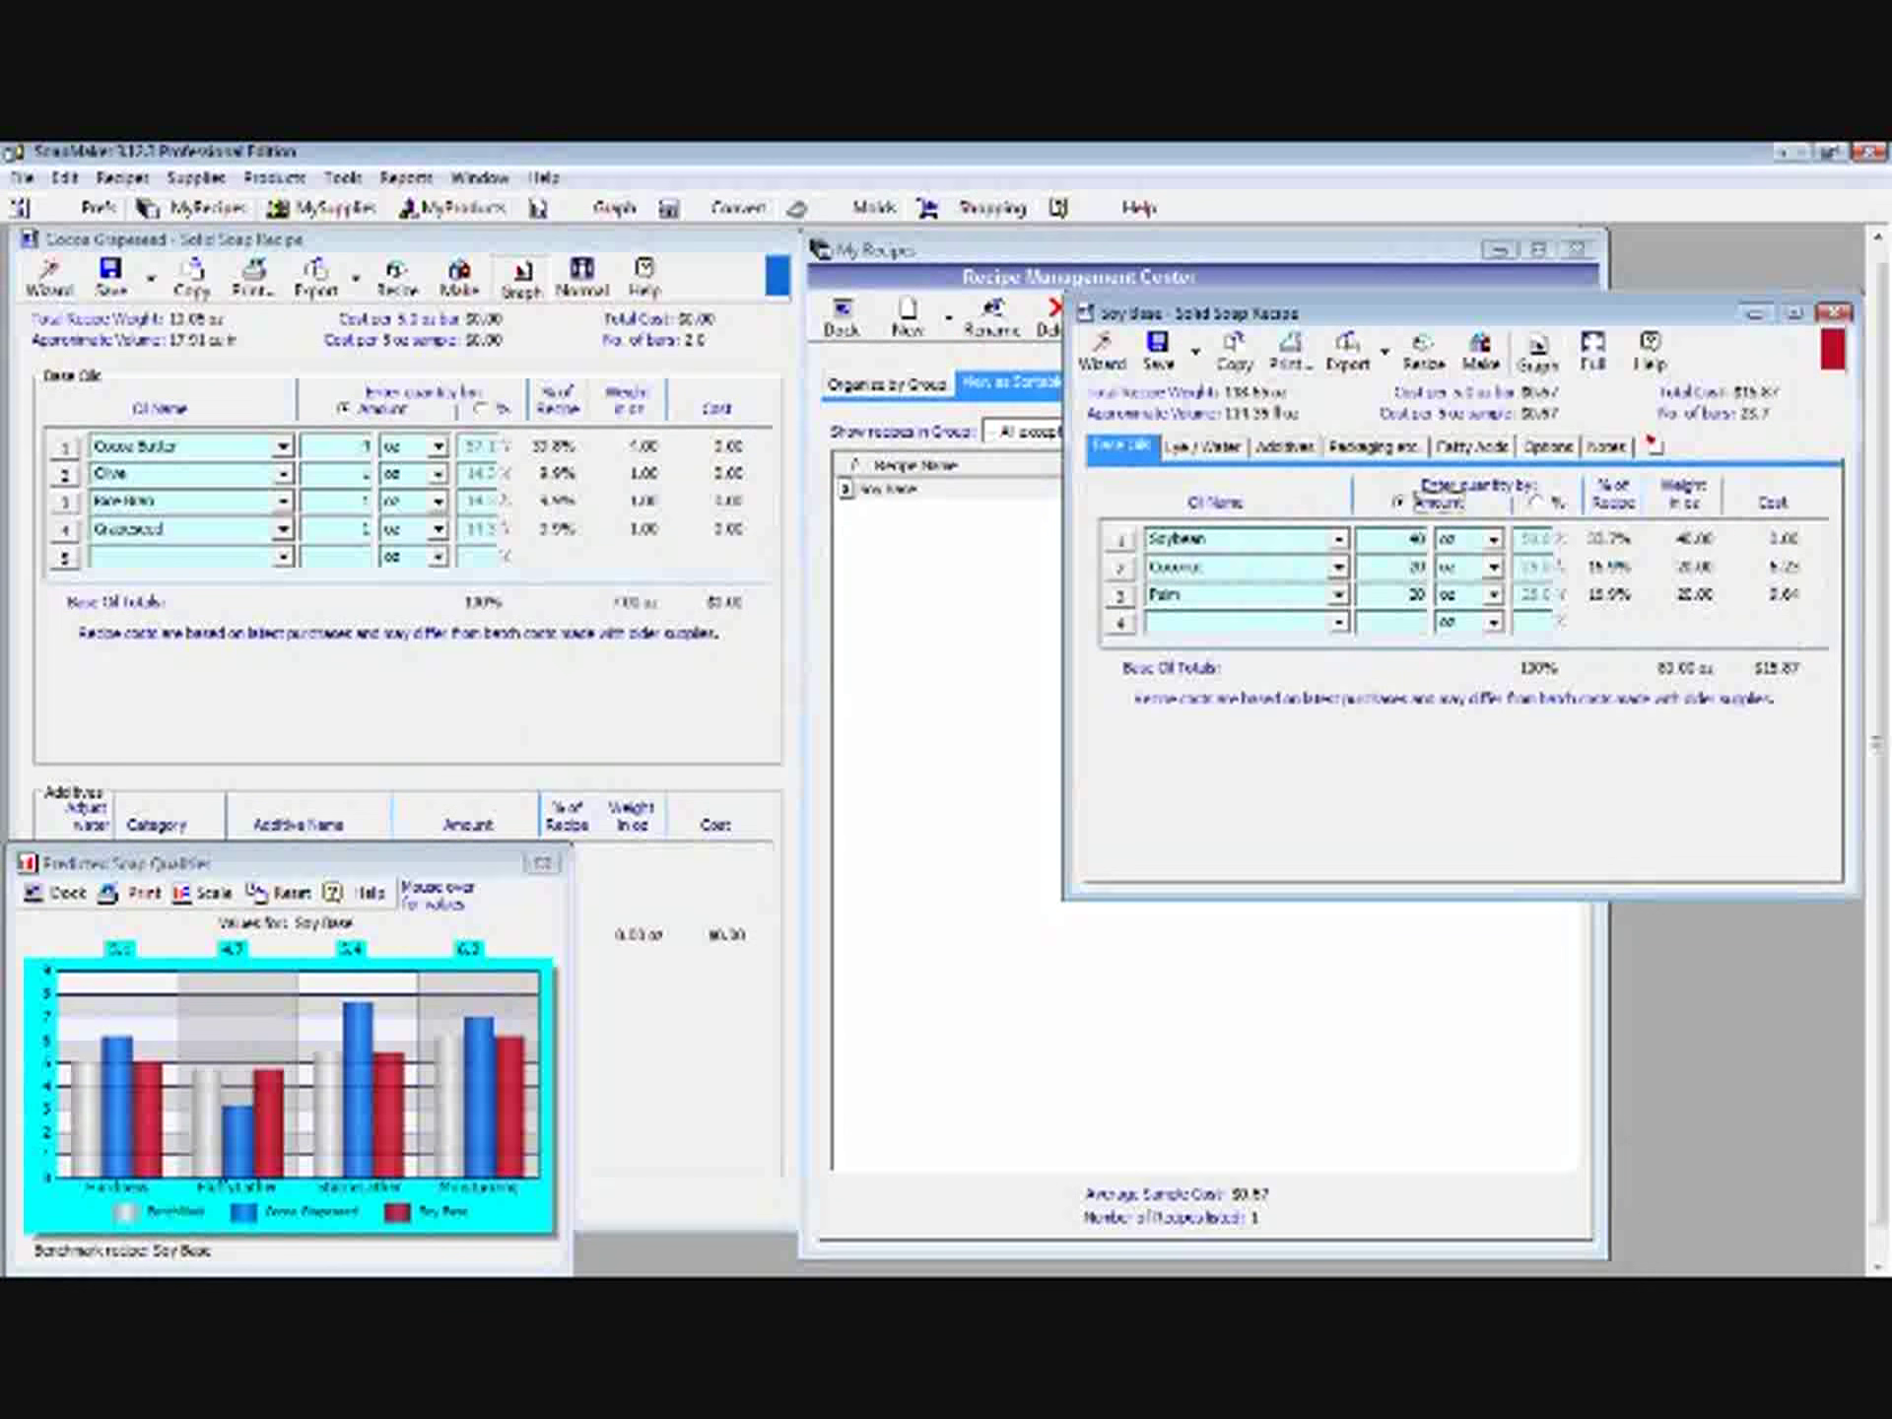
- Drag the Soy Base recipe window left until it sits over the My Recipes window
left_click_drag(1280, 312, 1008, 299)
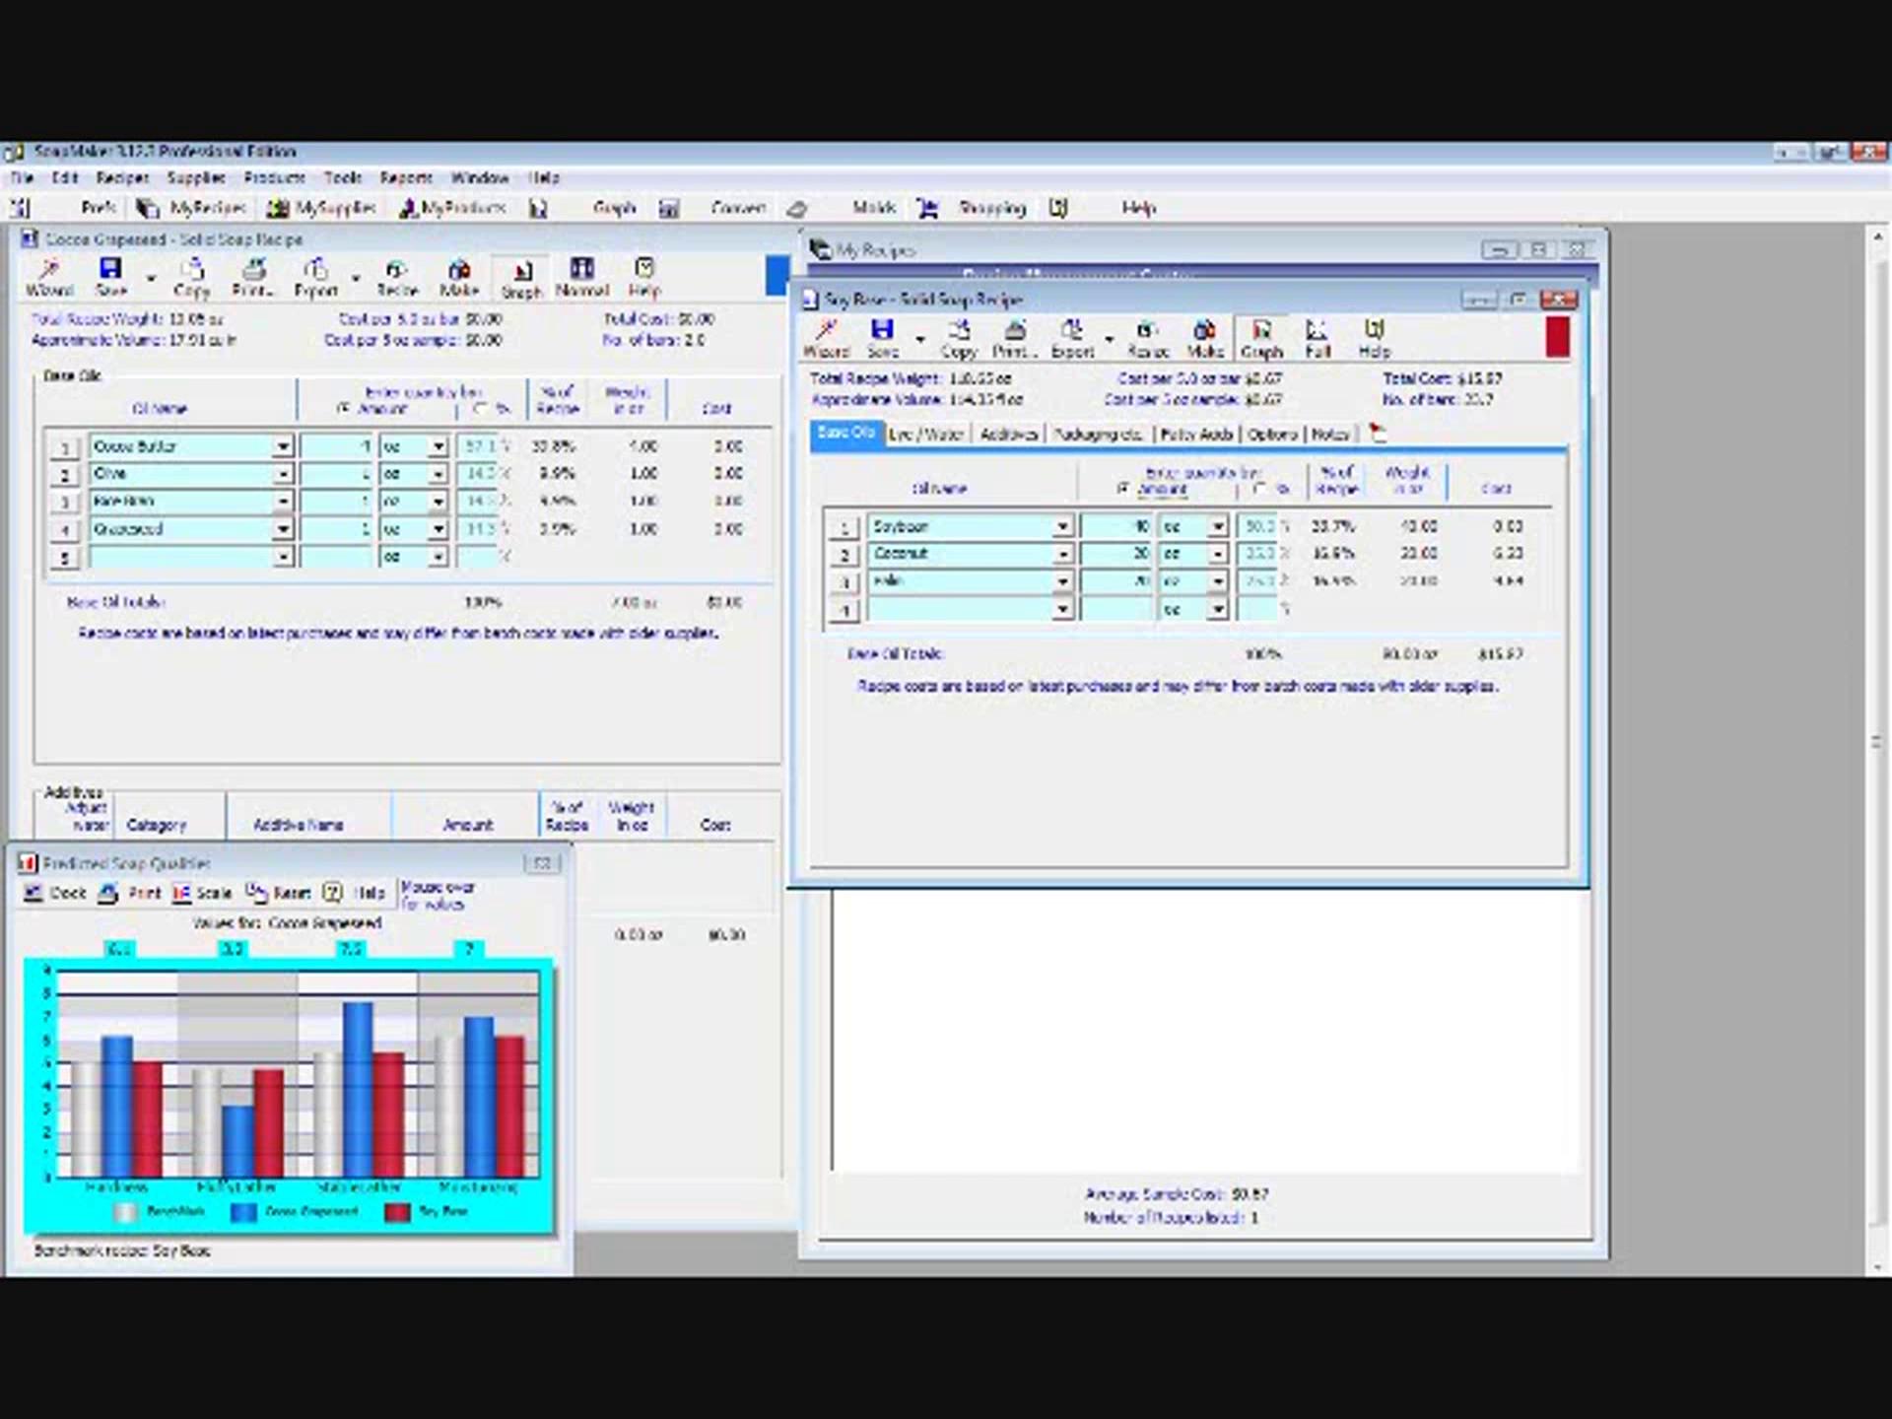
left_click(926, 433)
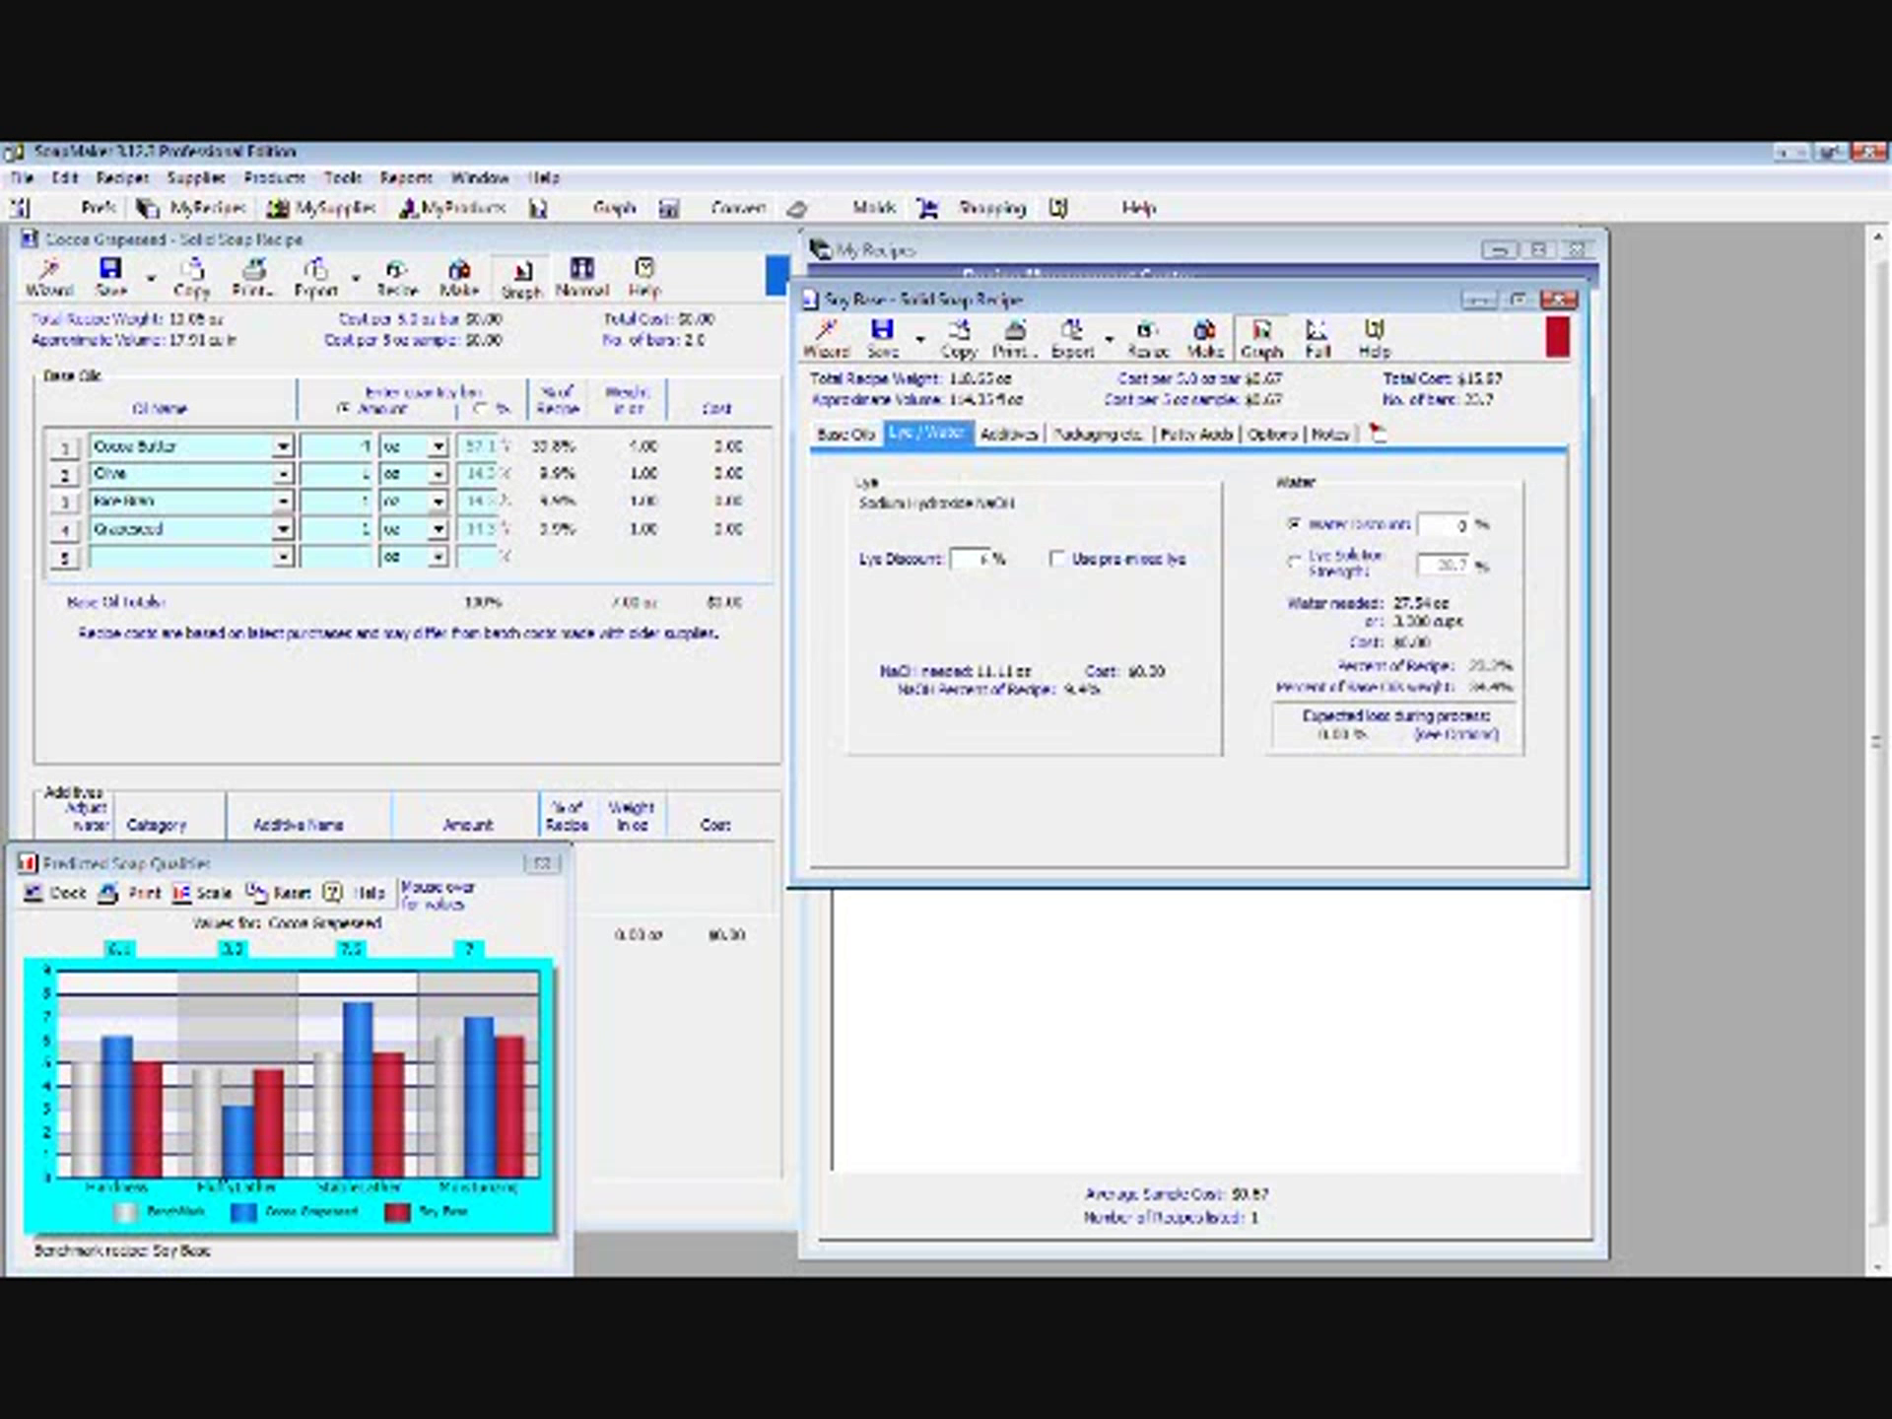
left_click(1009, 434)
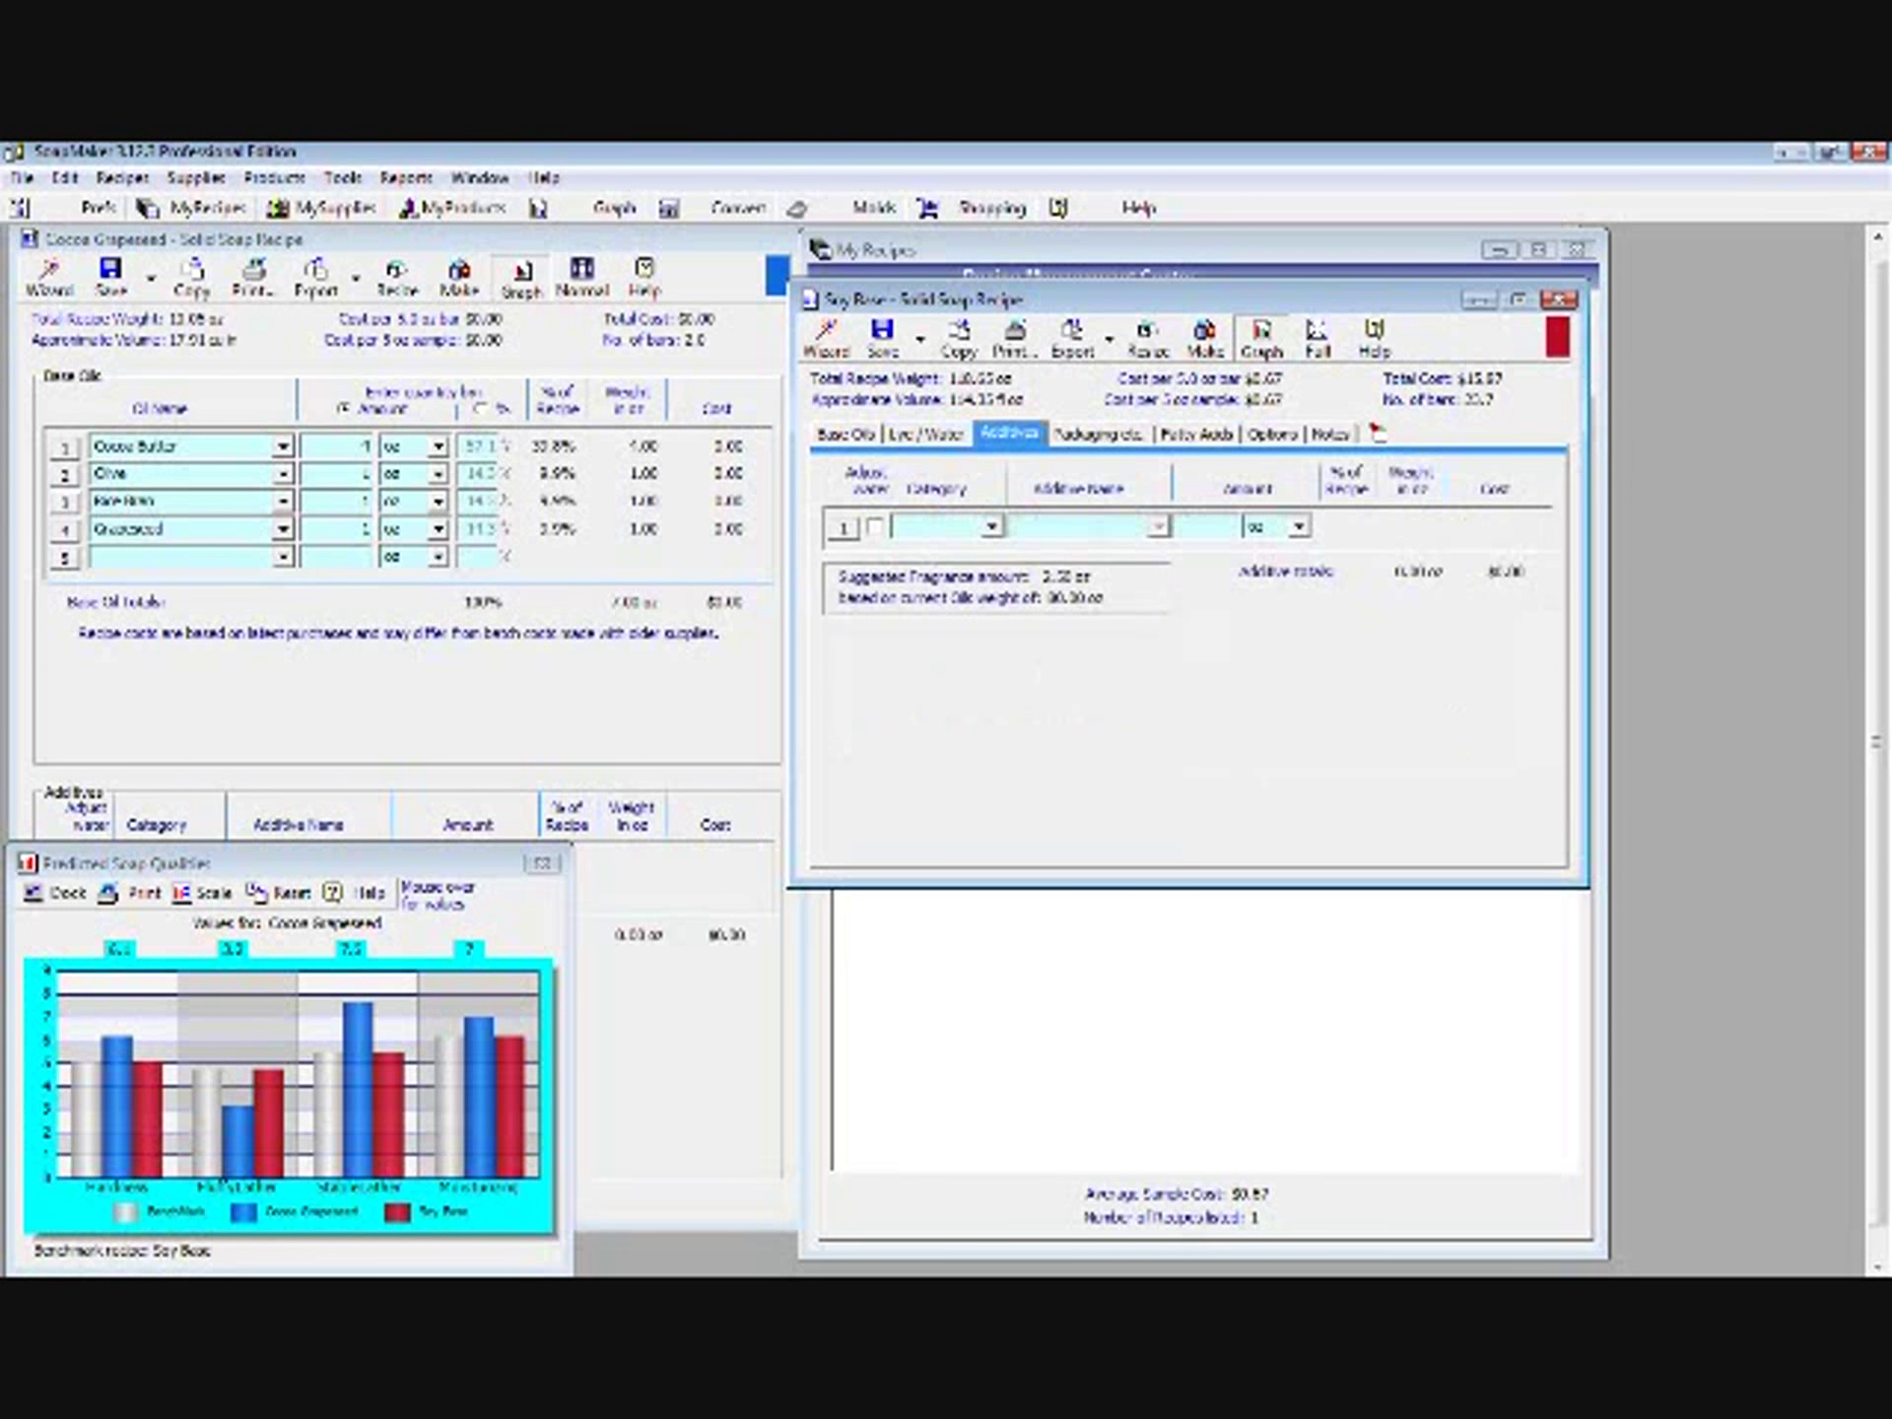
left_click(1096, 434)
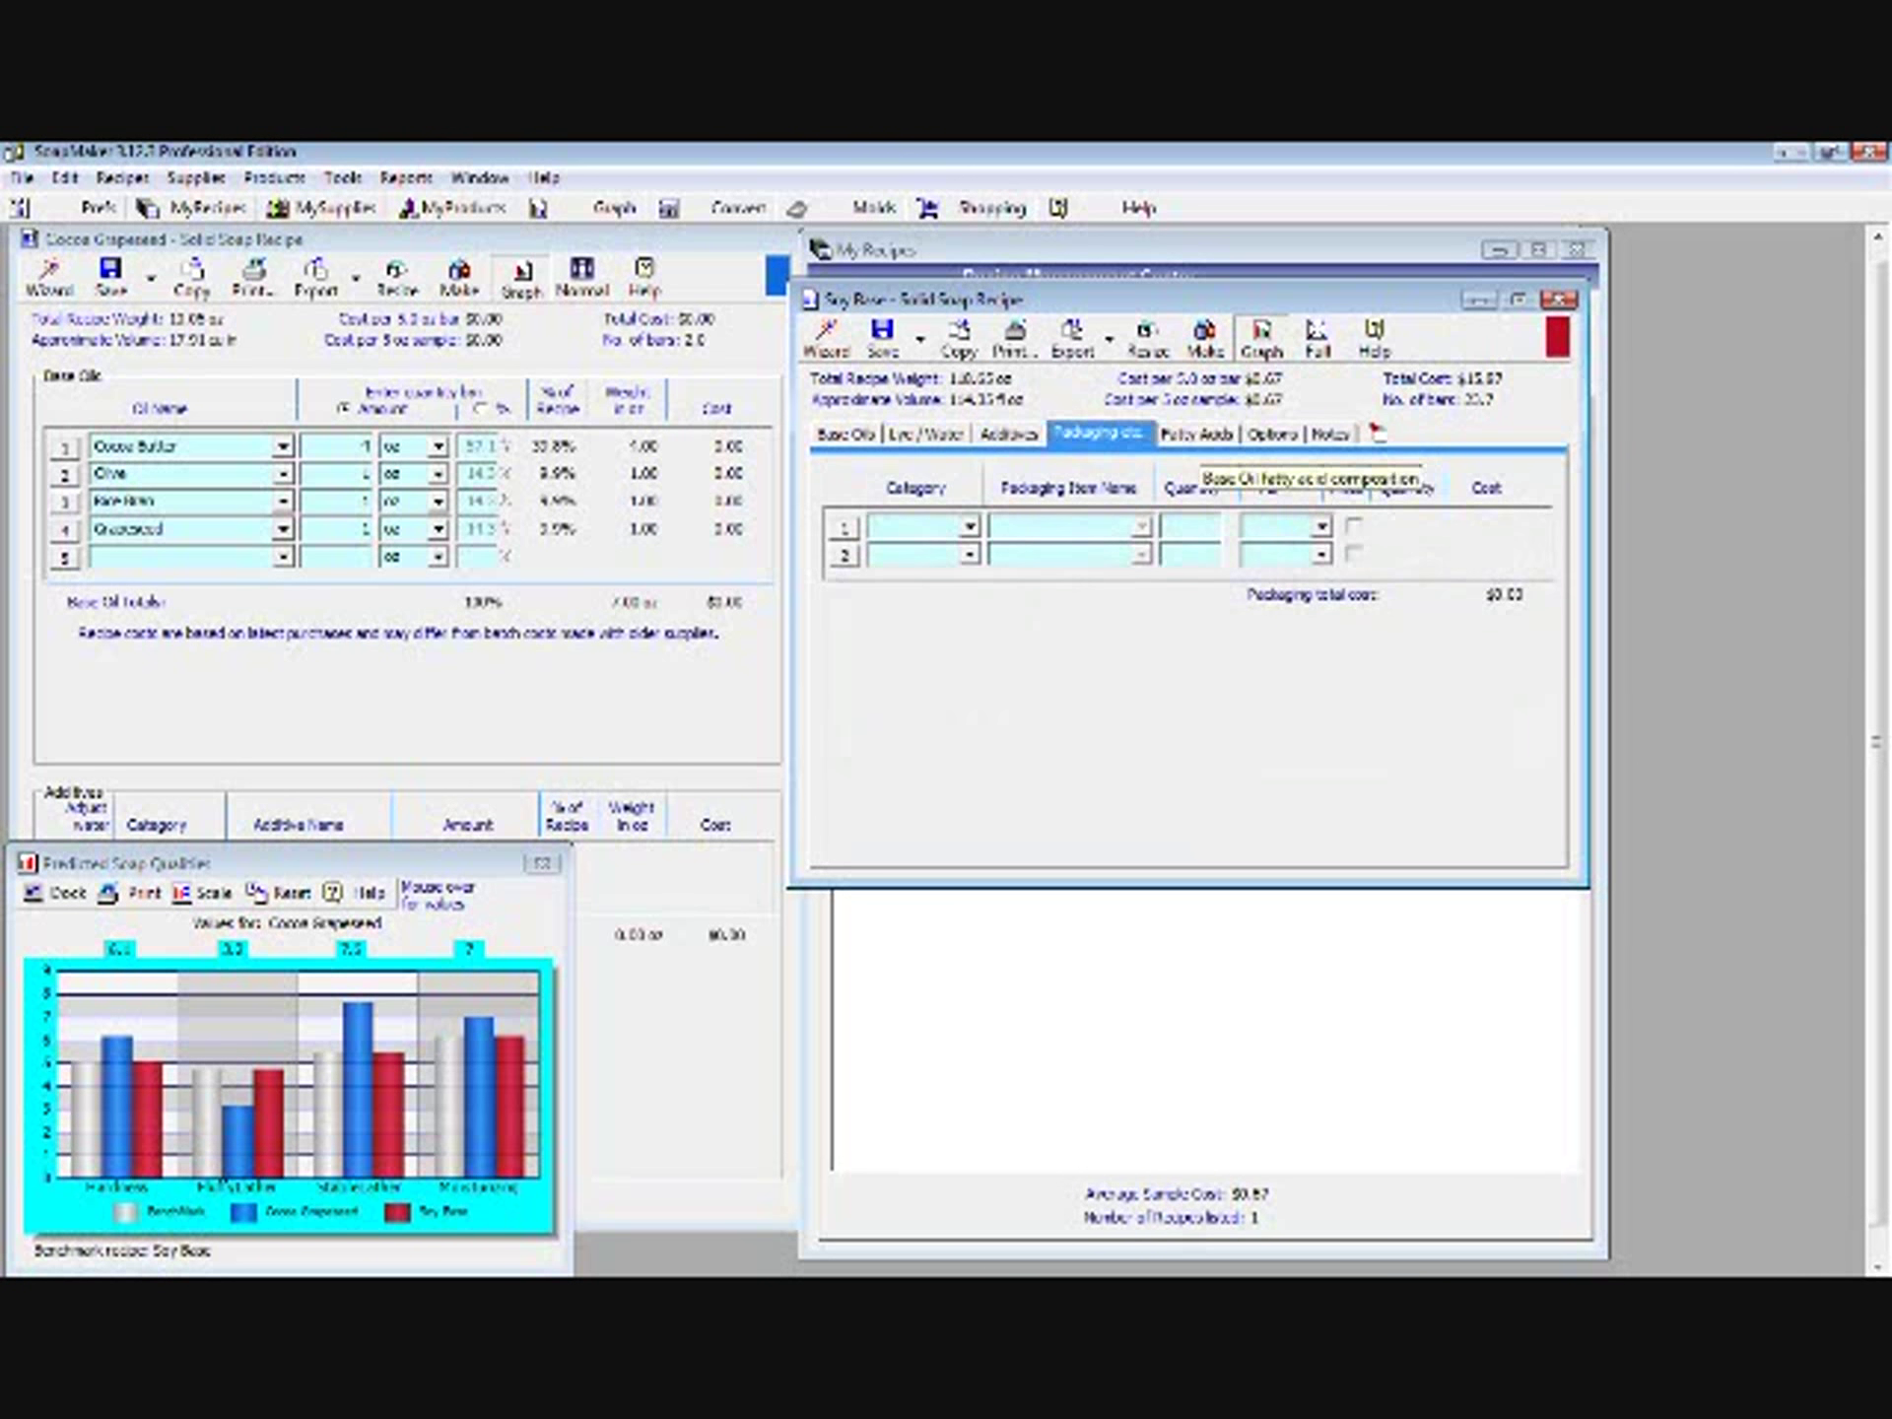
left_click(1195, 433)
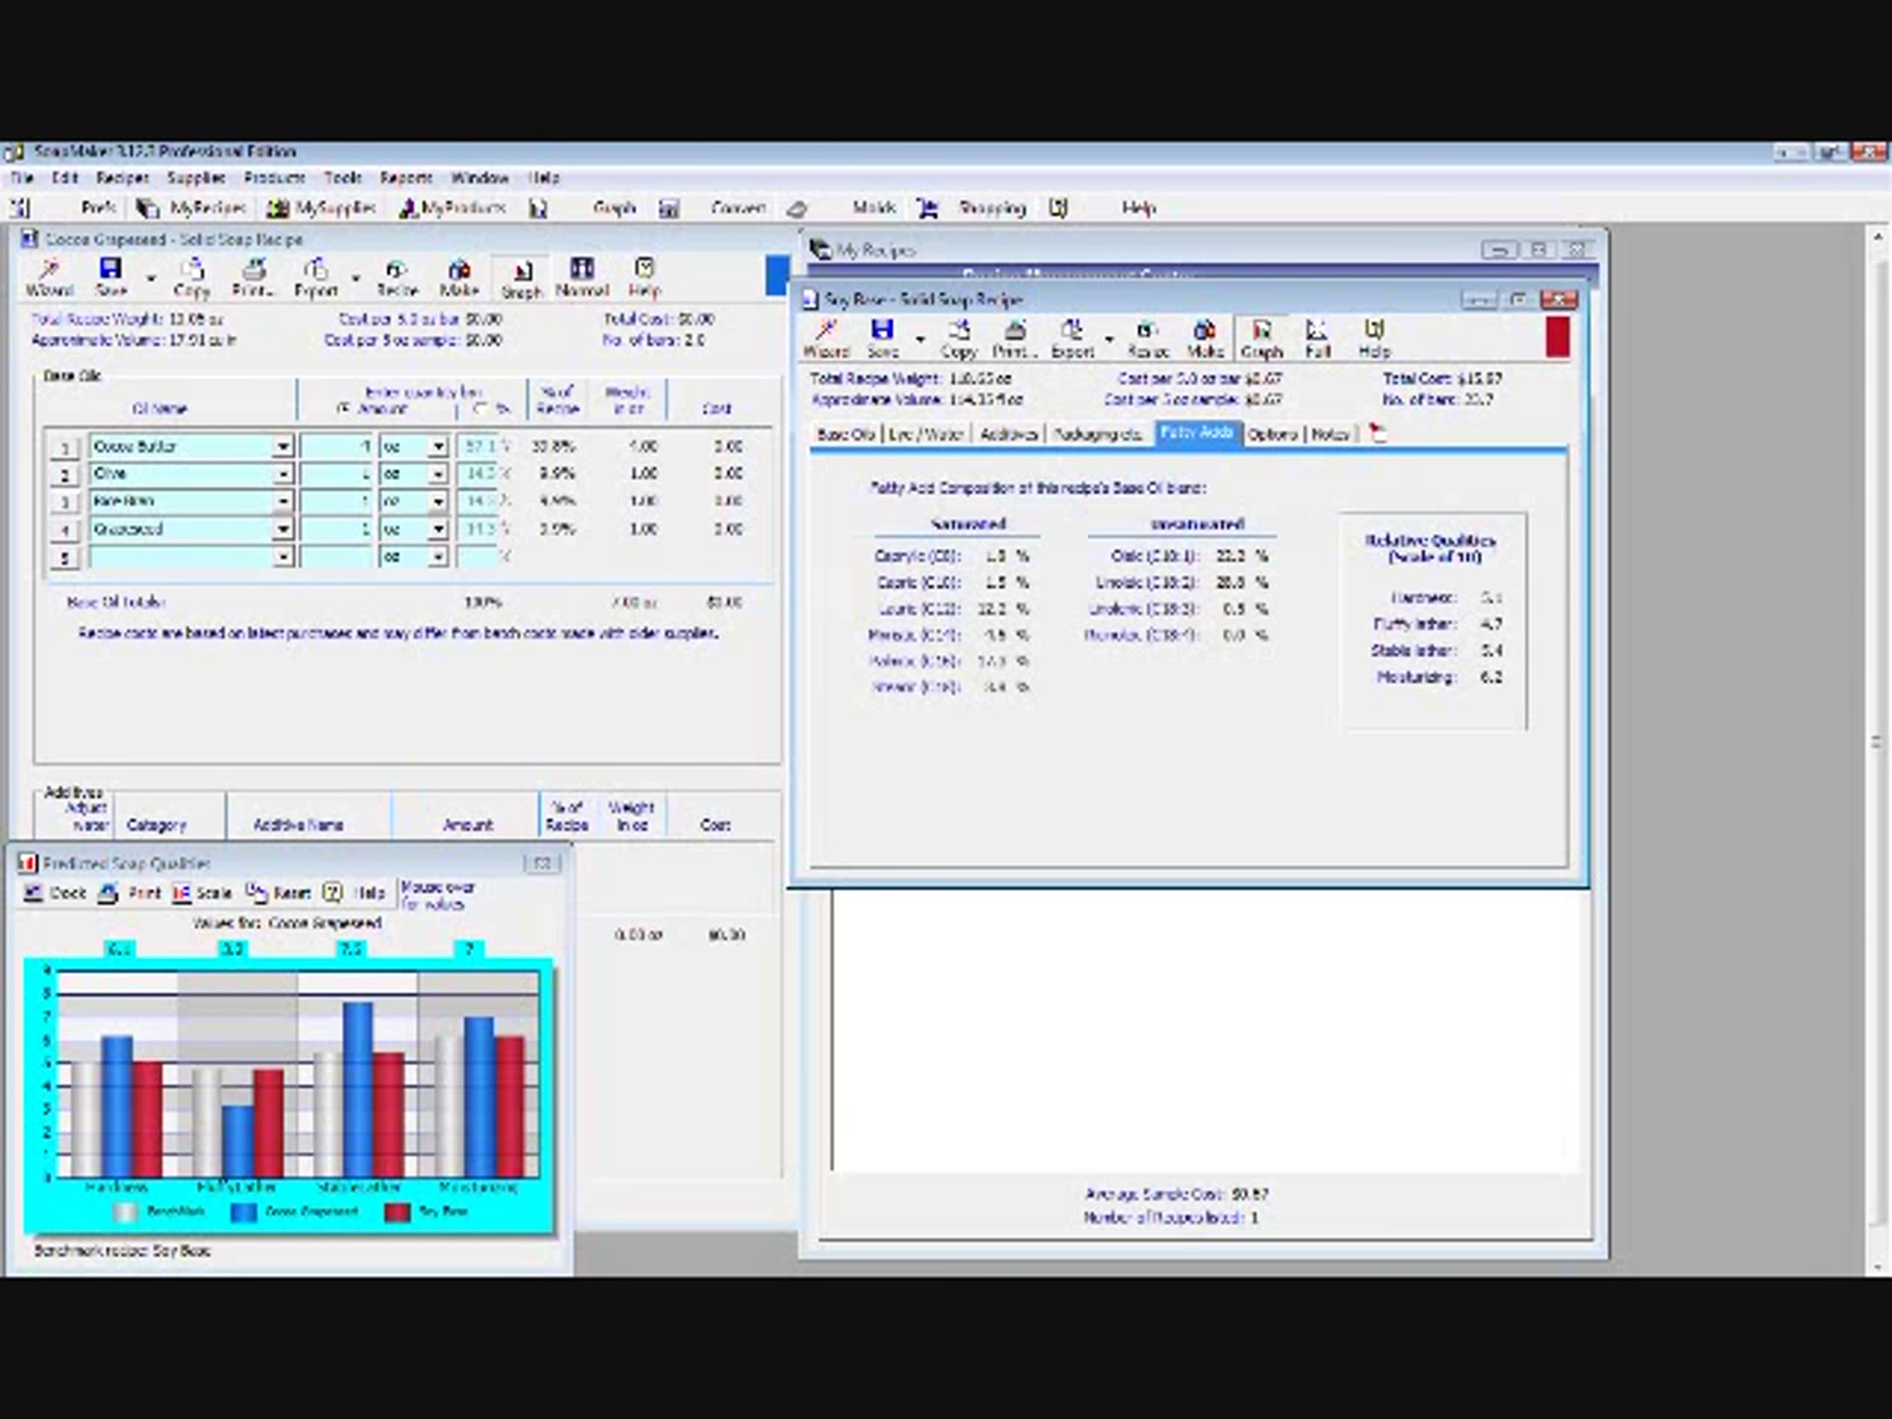
left_click(1273, 433)
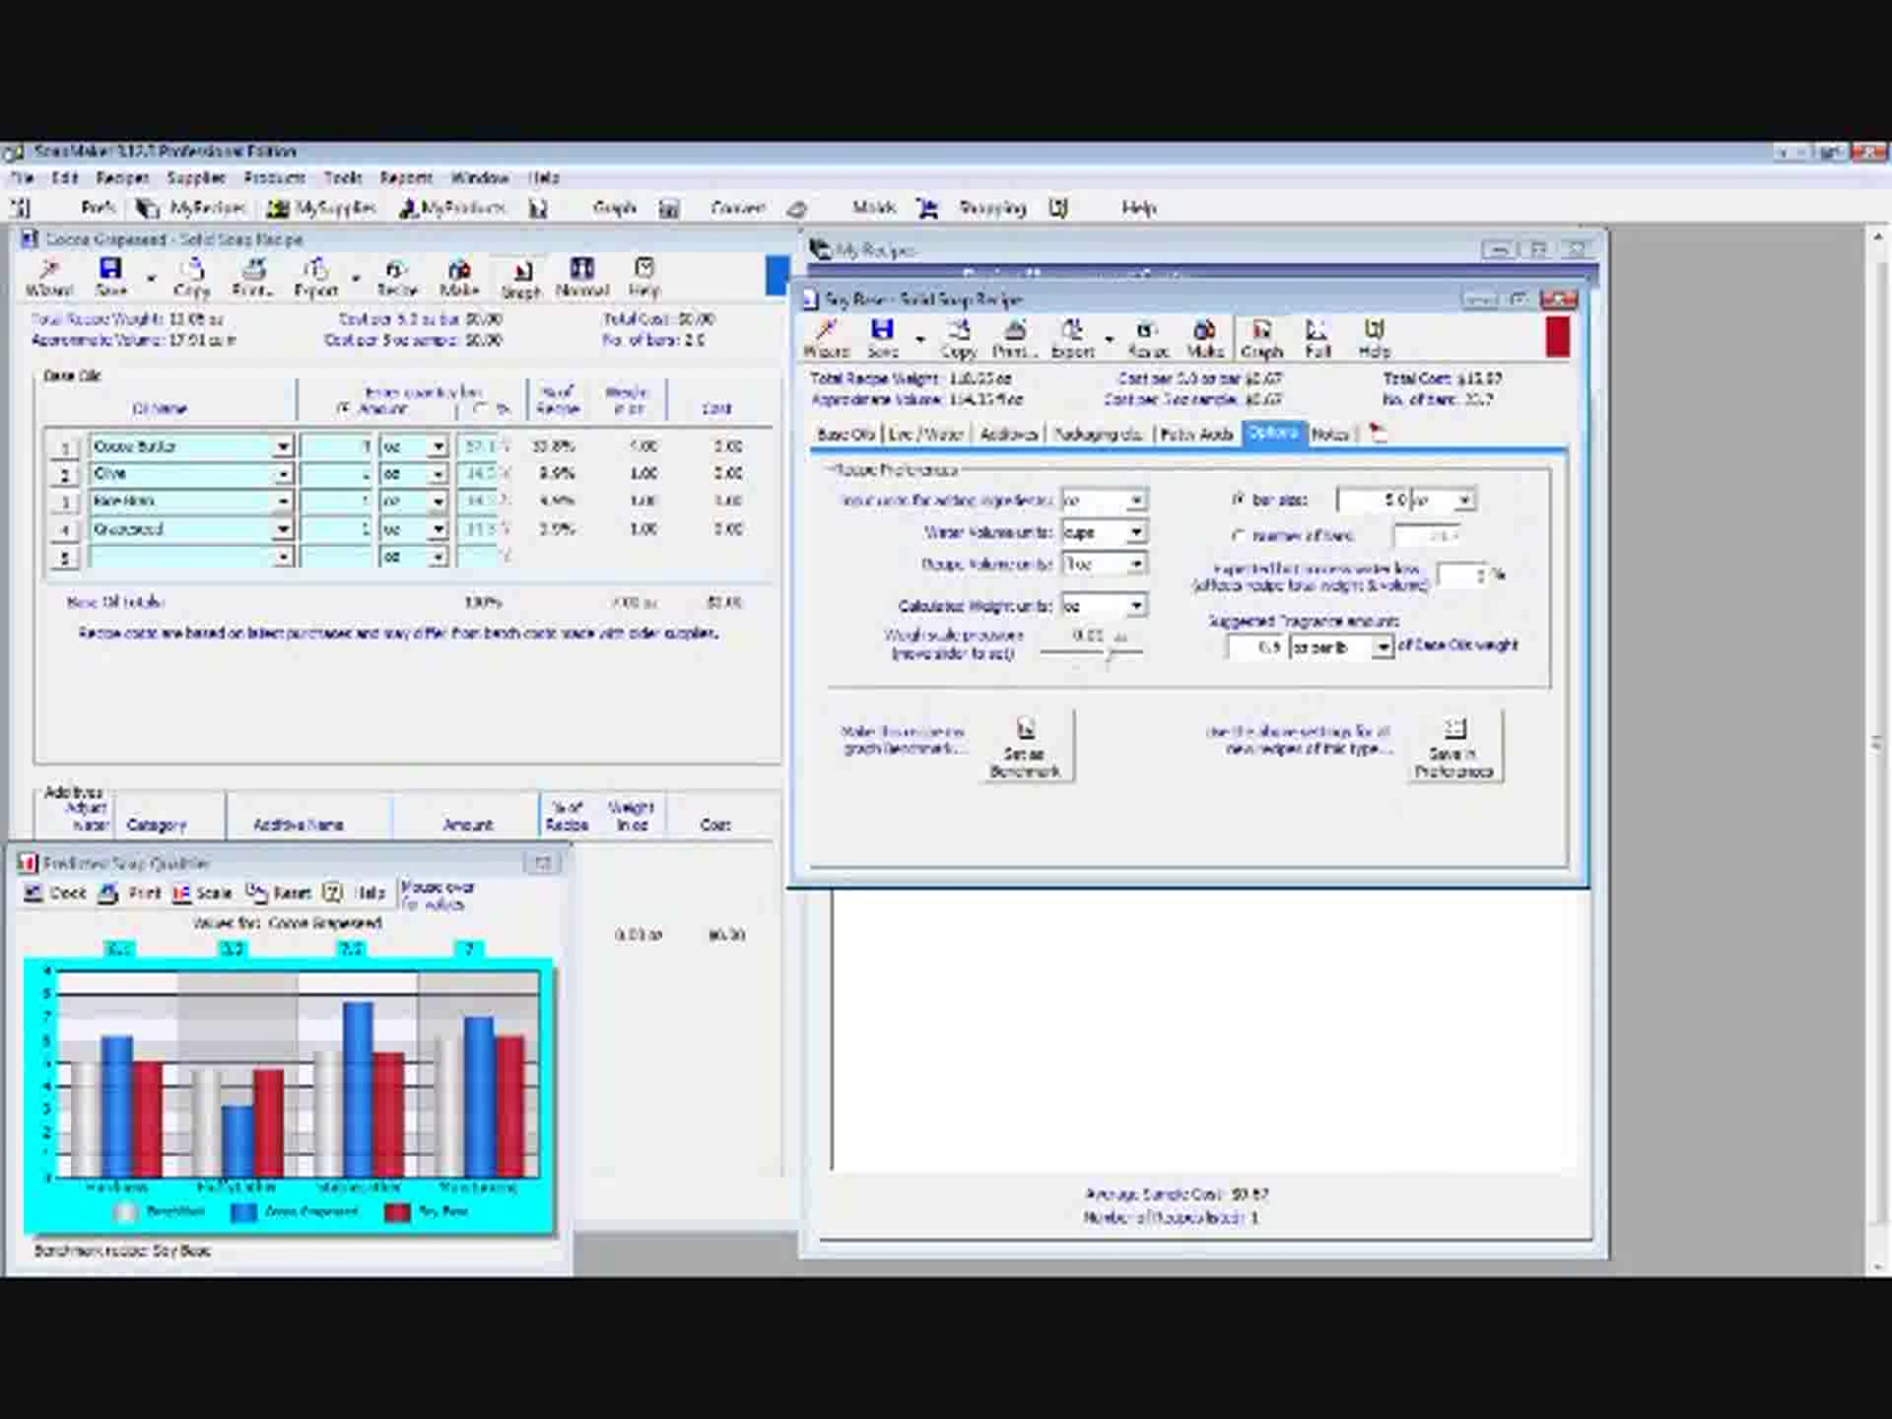
left_click(1330, 434)
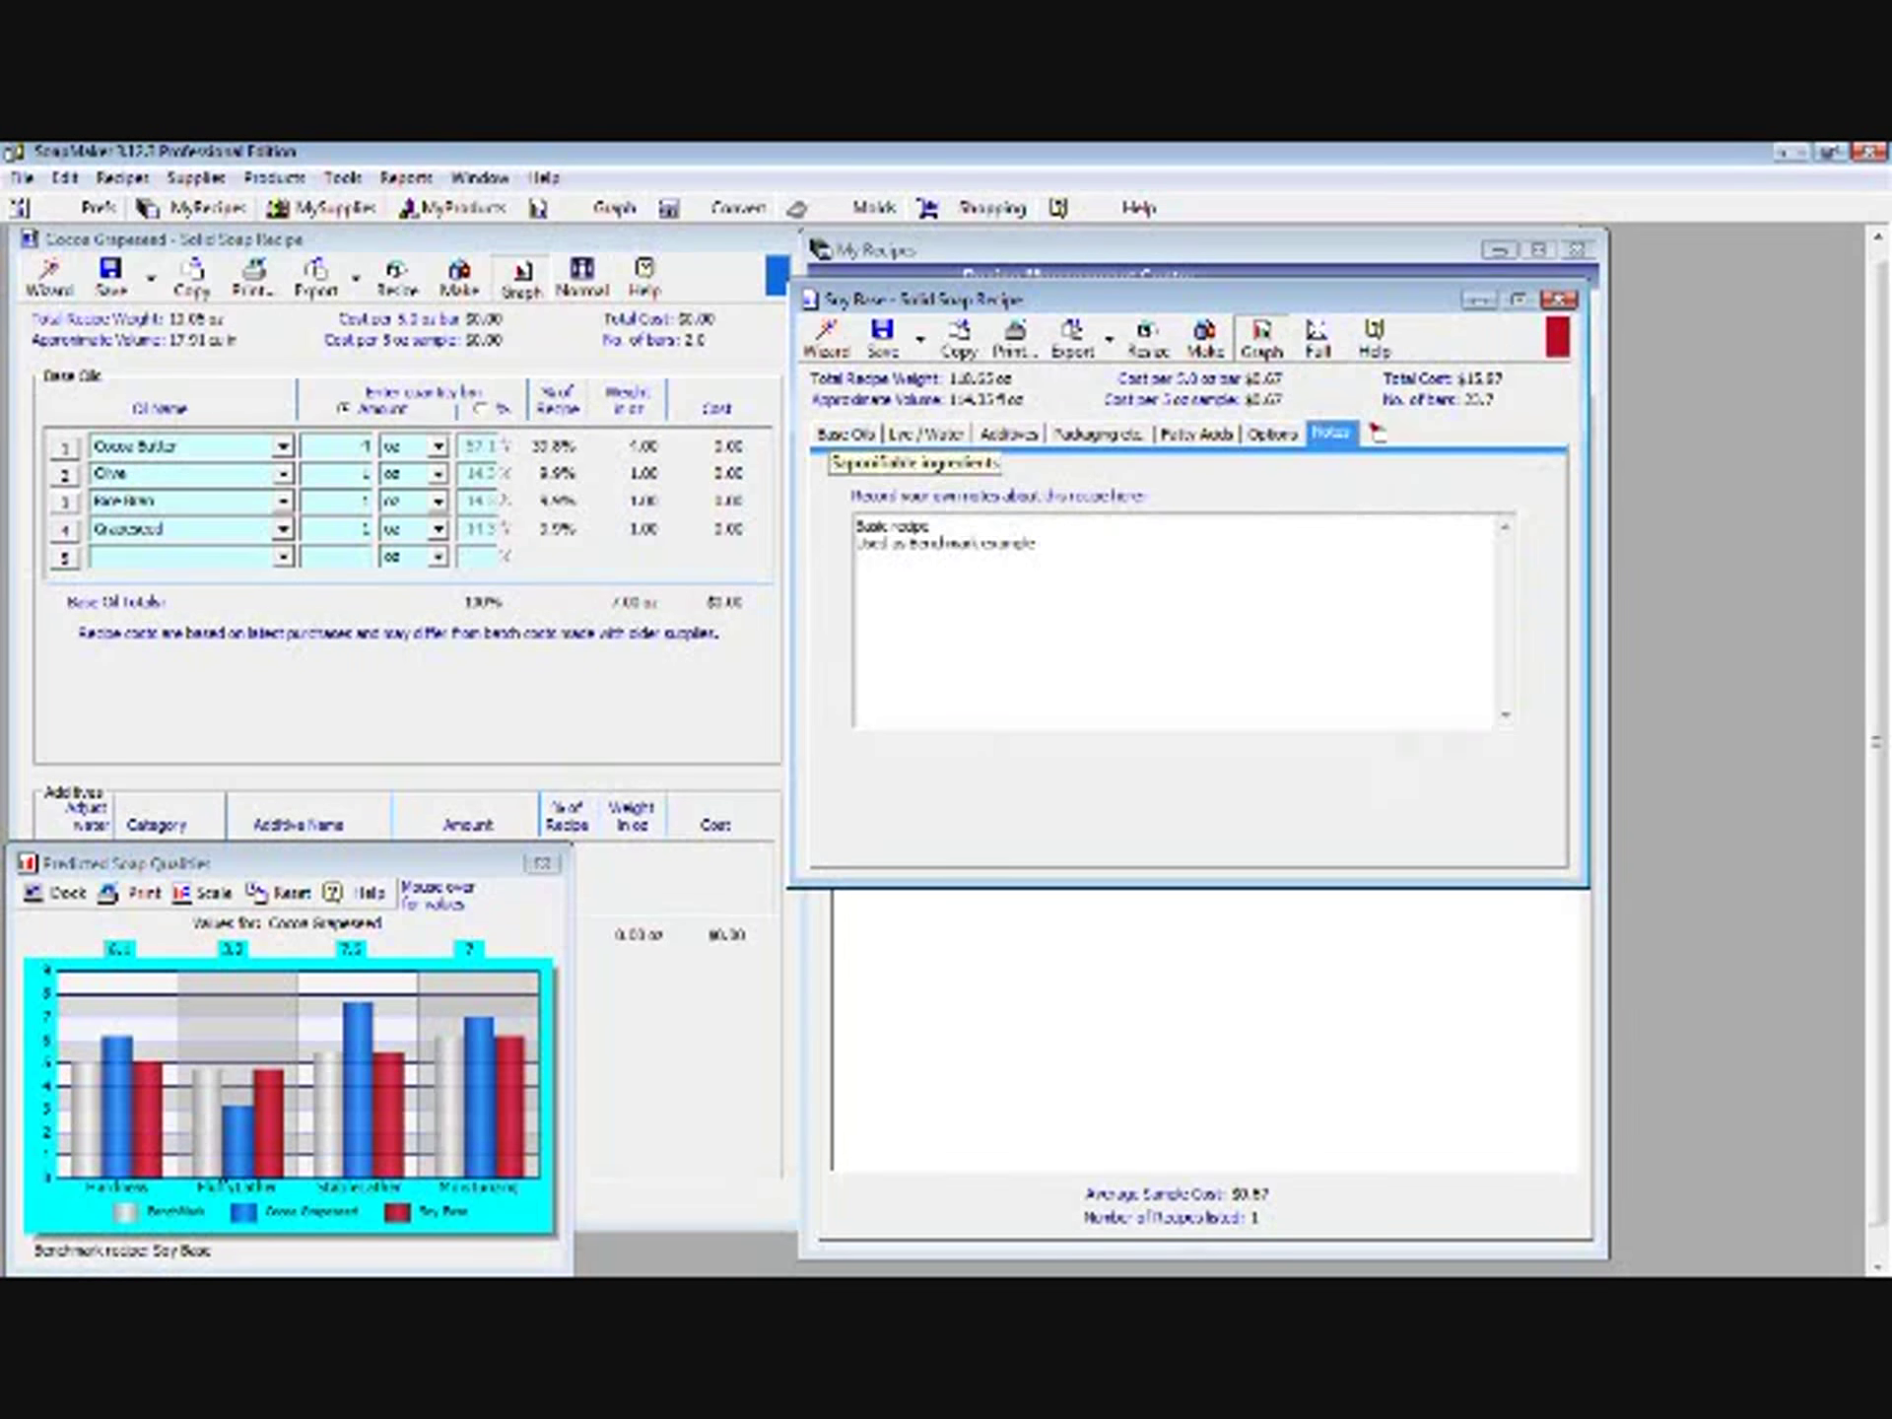
left_click(845, 433)
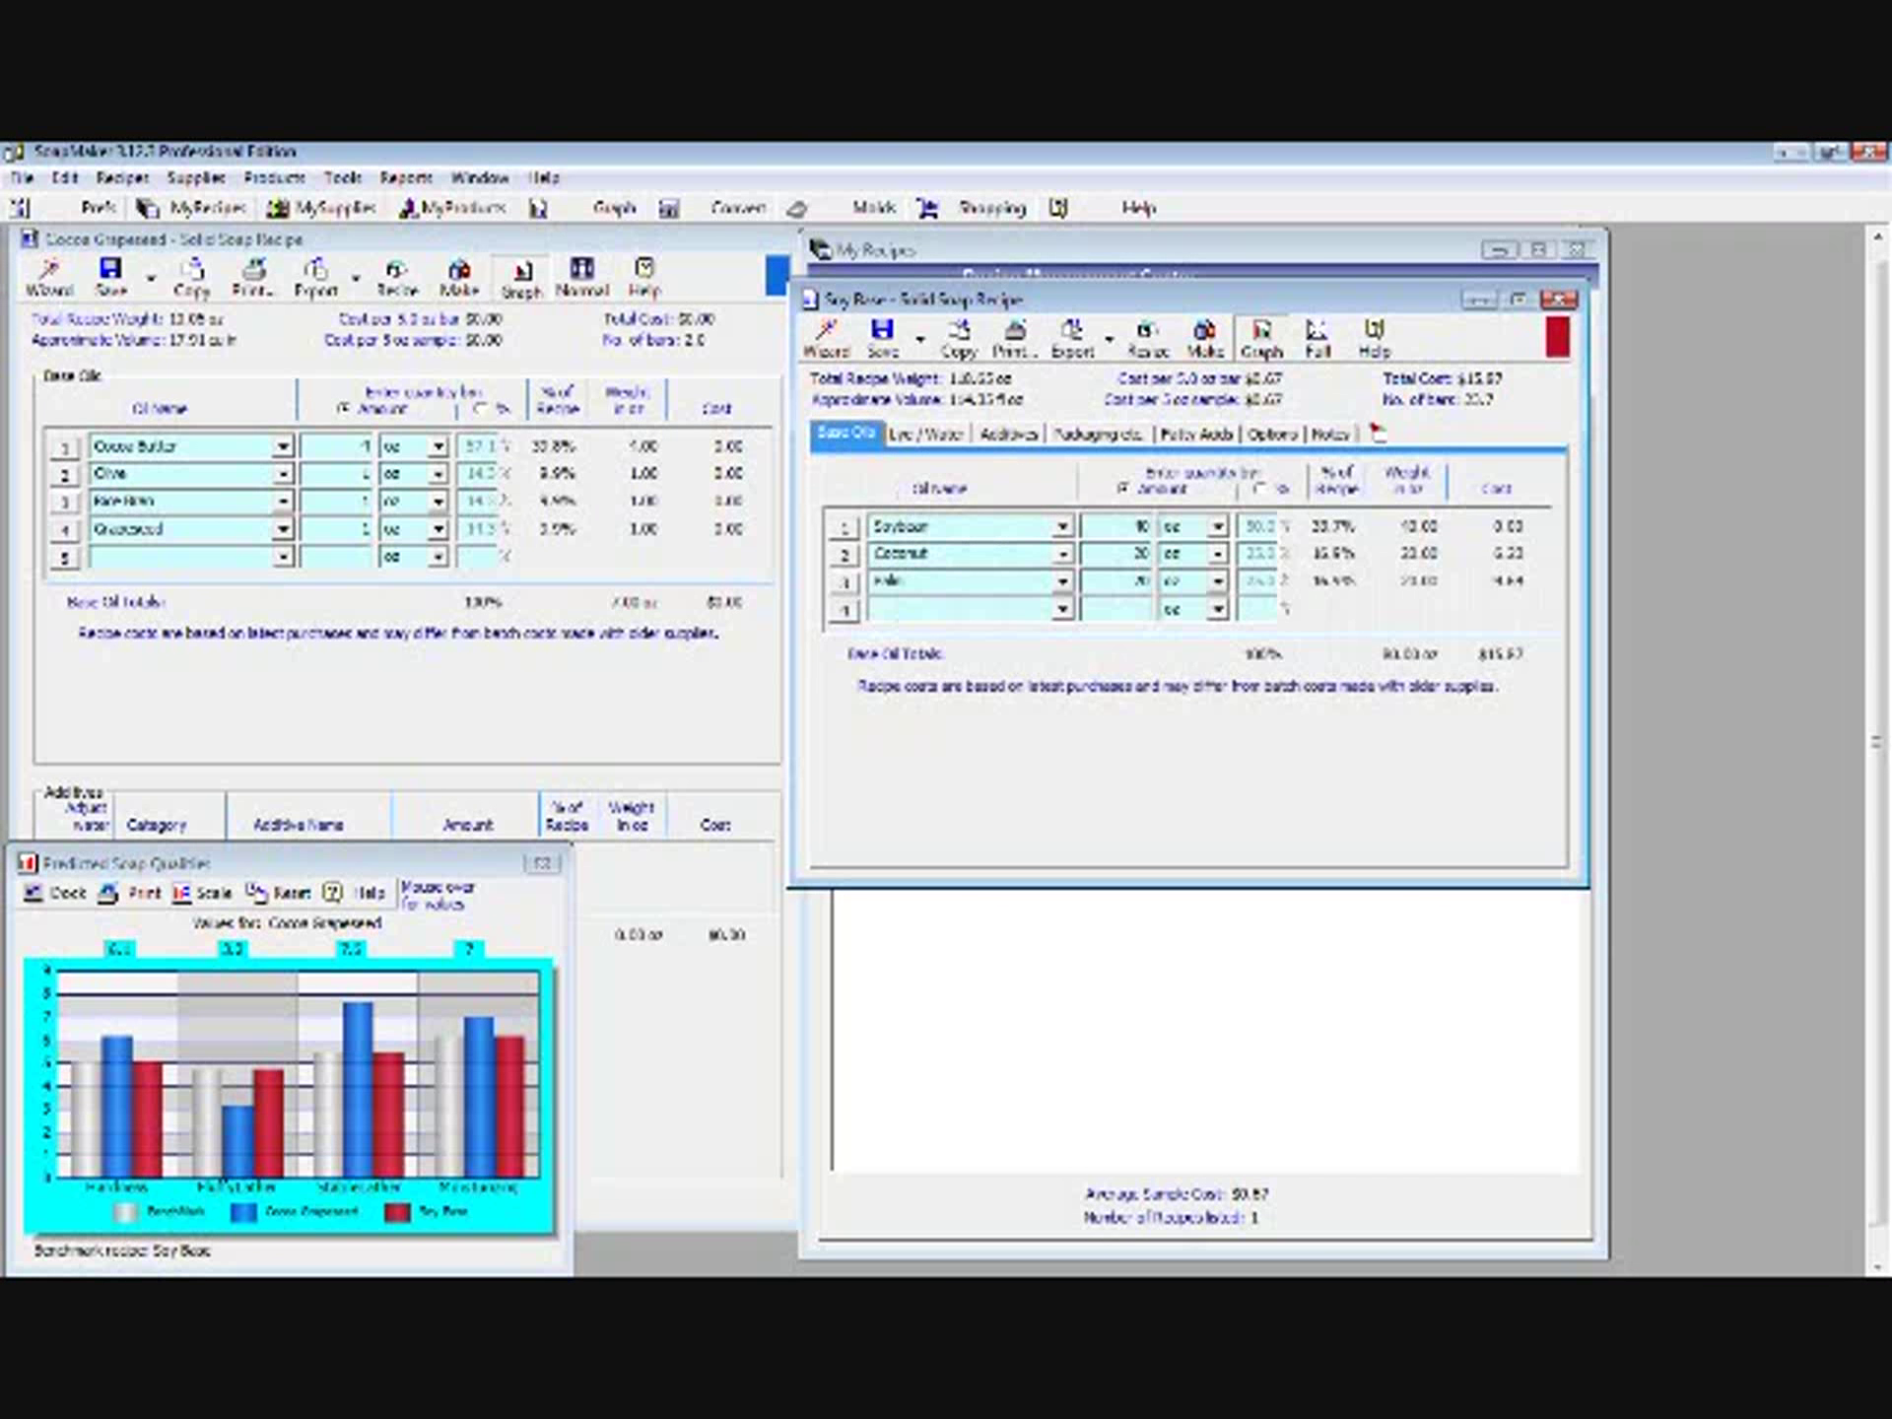
- Show the Soy Base Lye/Water settings: 11.11 oz NaOH and 27.54 oz water
left_click(924, 434)
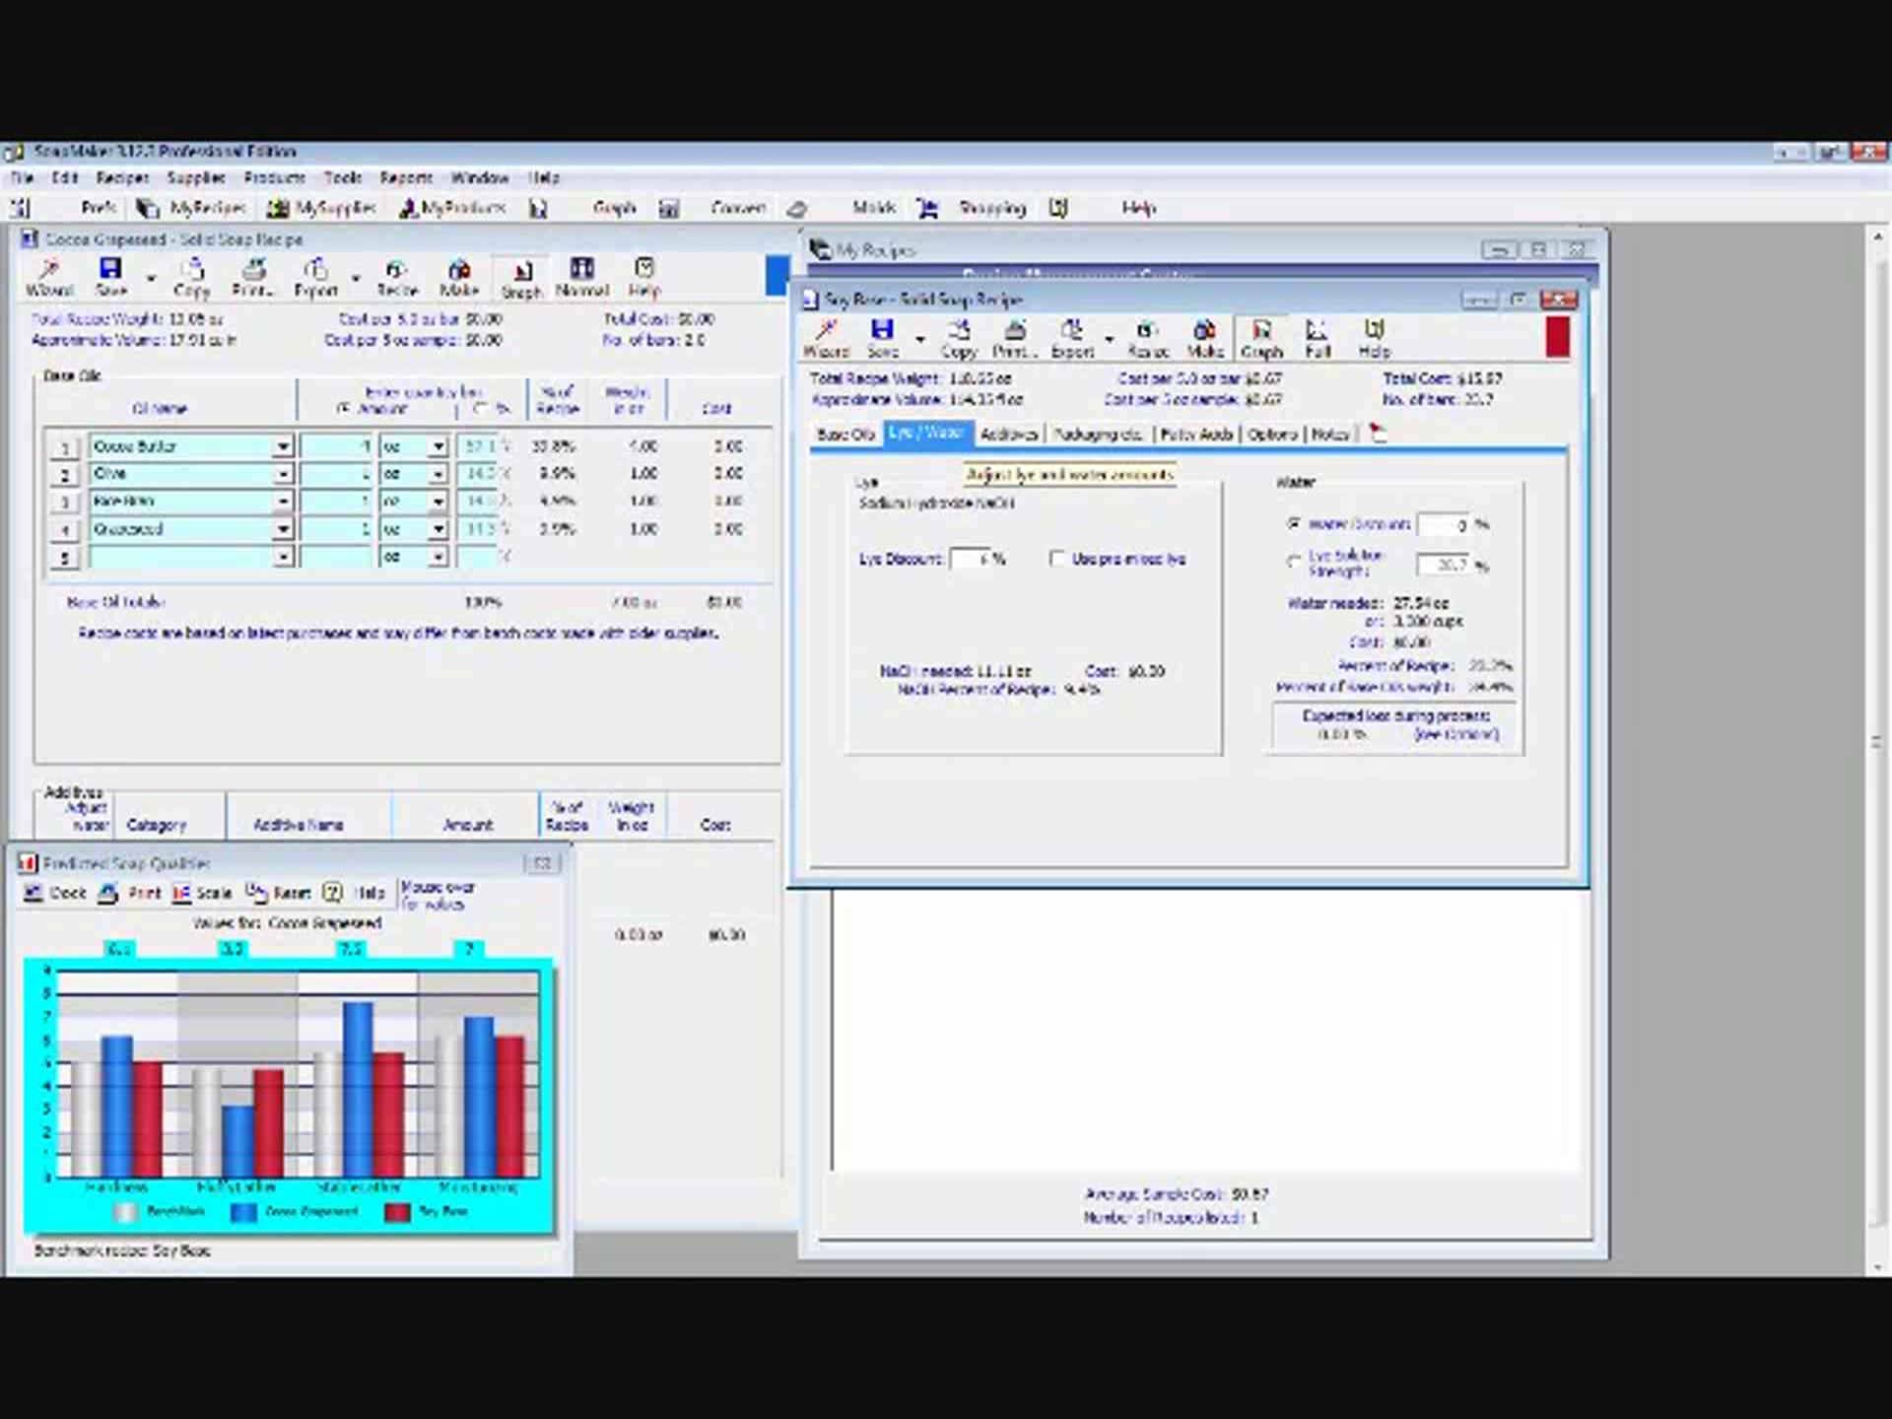
- Switch to the empty Soy Base Additives page and list row 1's additive categories
left_click(1009, 433)
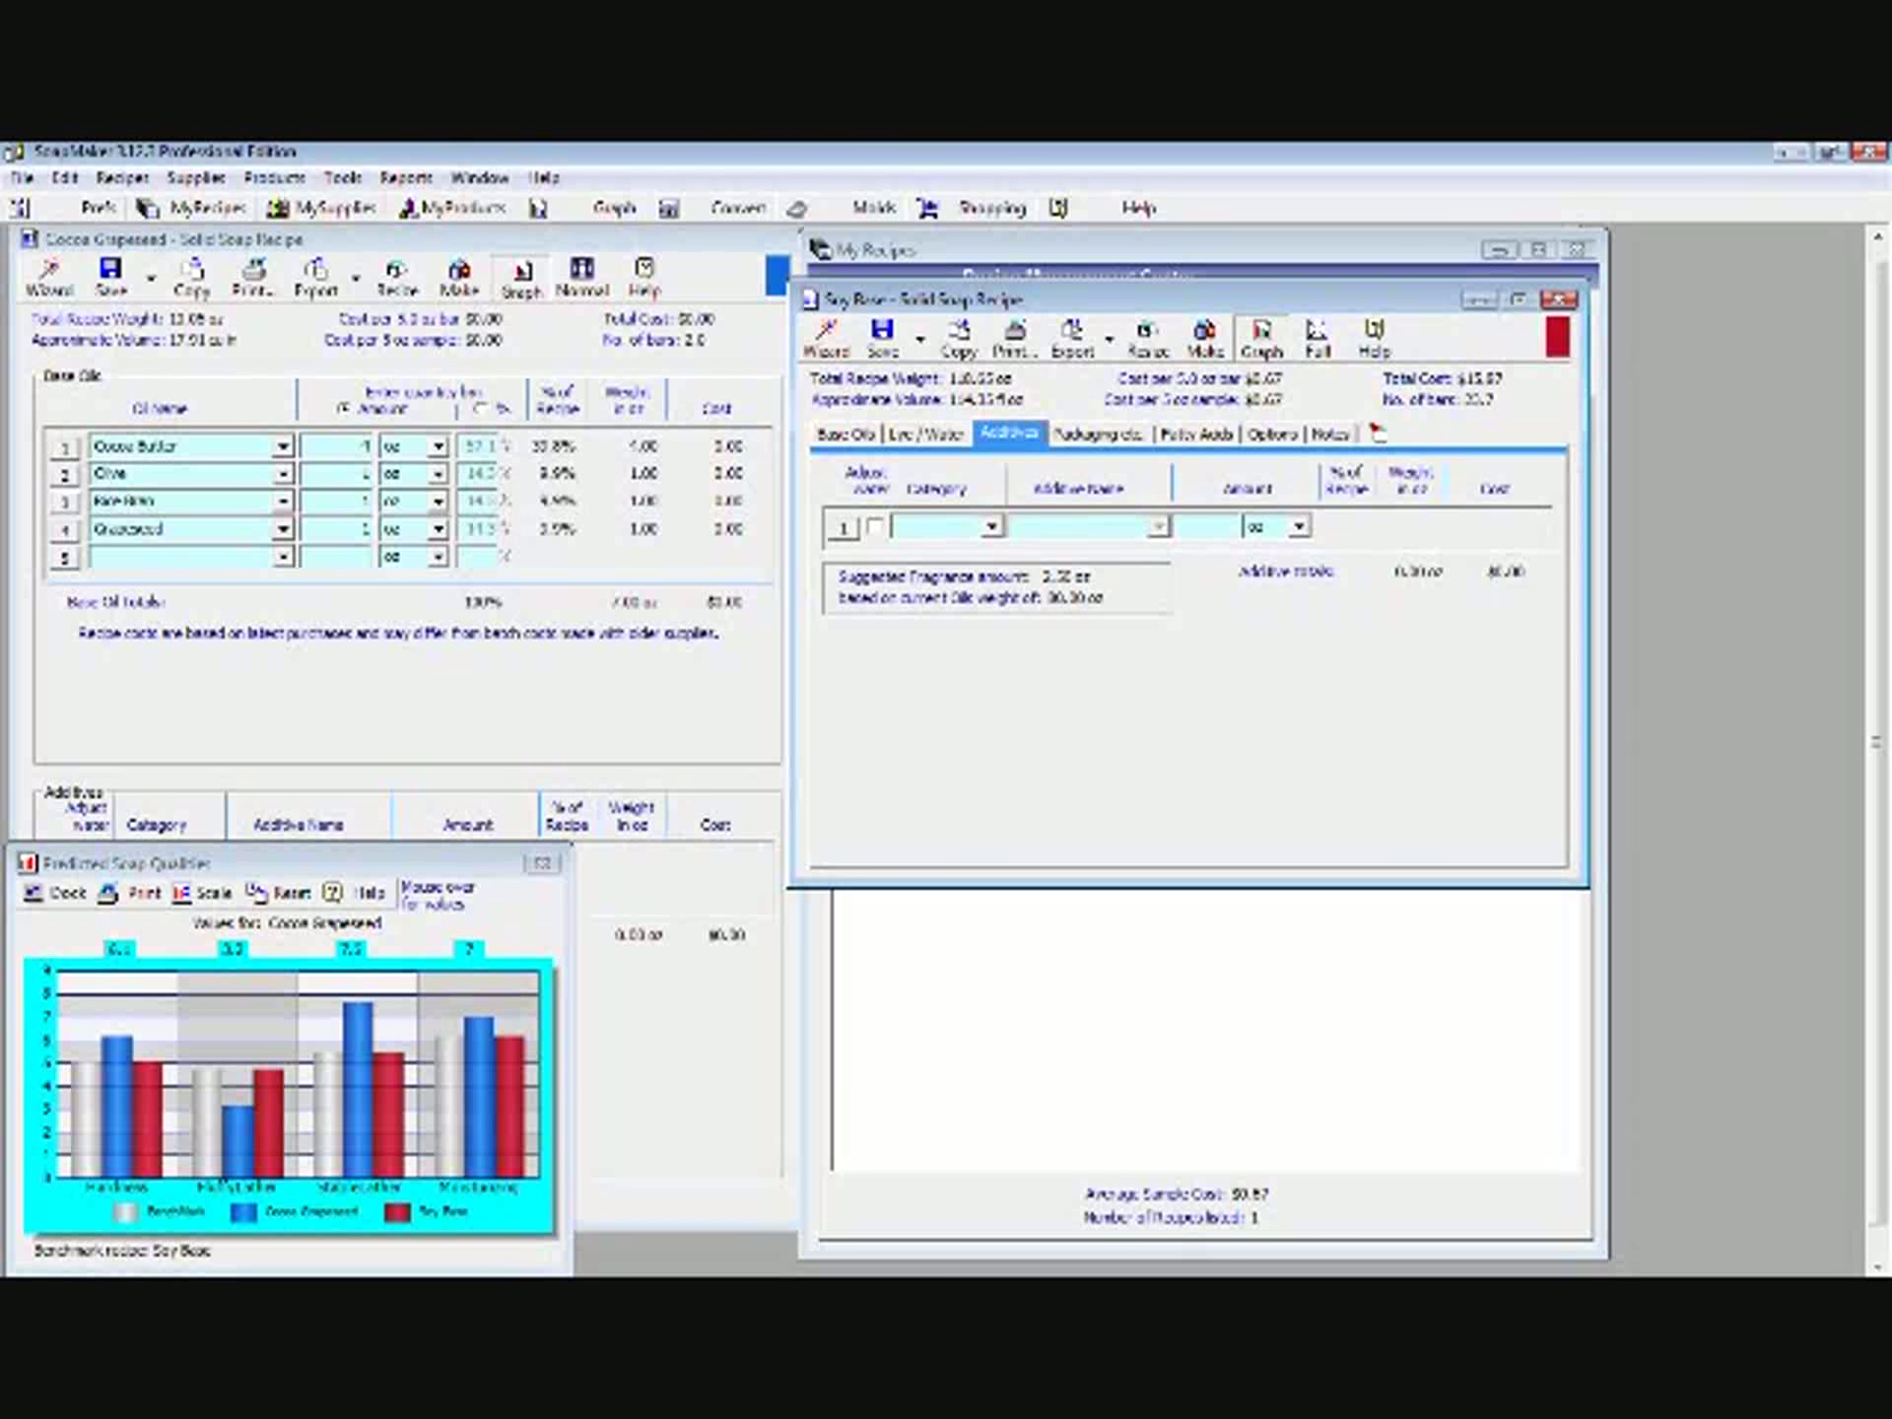
left_click(991, 526)
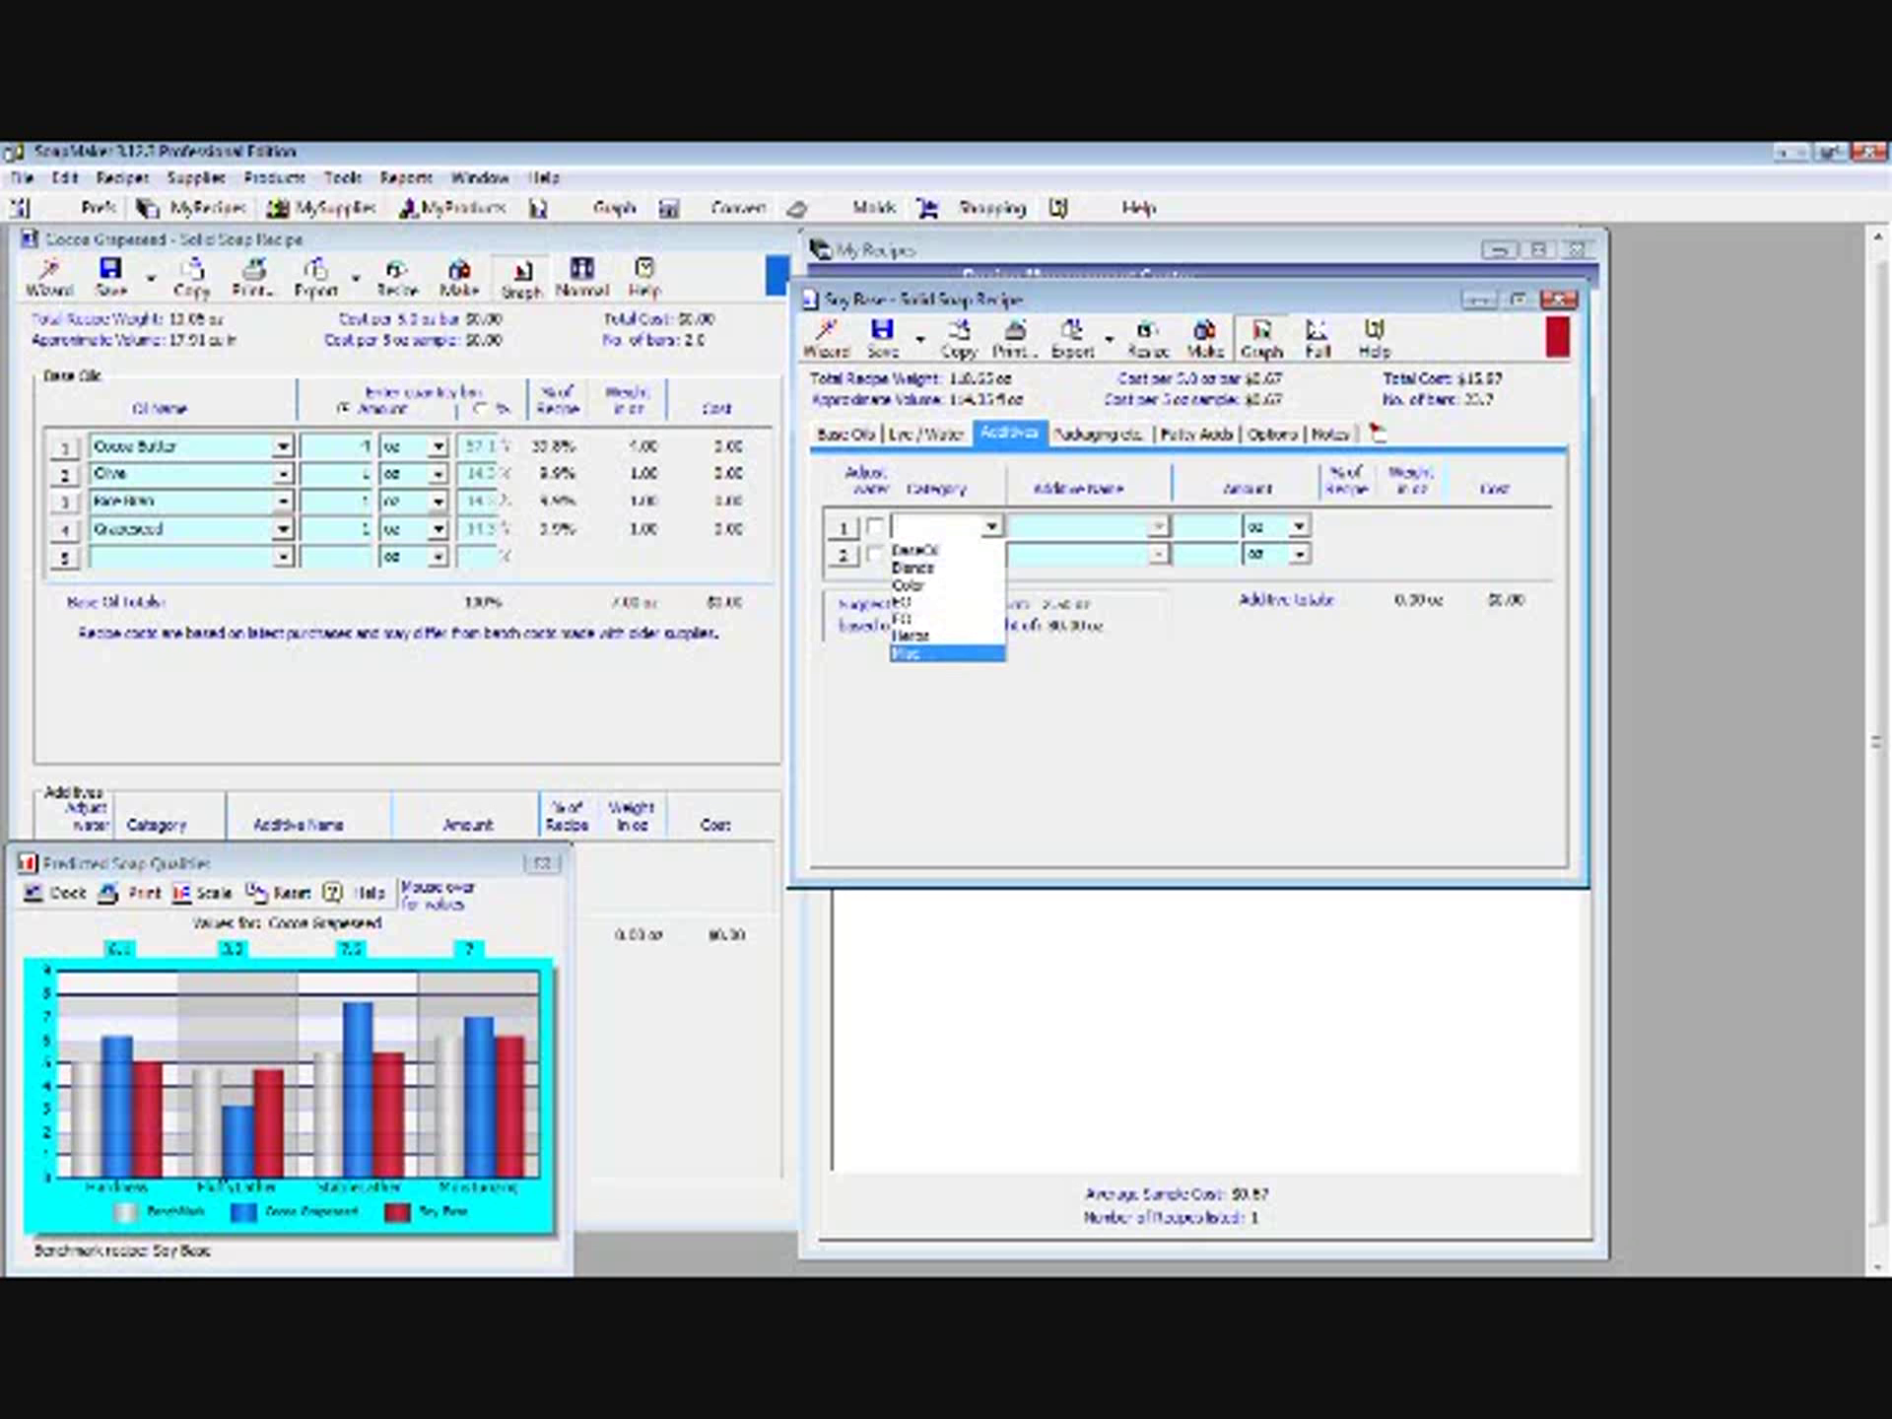
- Preview row 1's additive names under the Misc and Base Oil categories without choosing one
left_click(904, 652)
left_click(1159, 525)
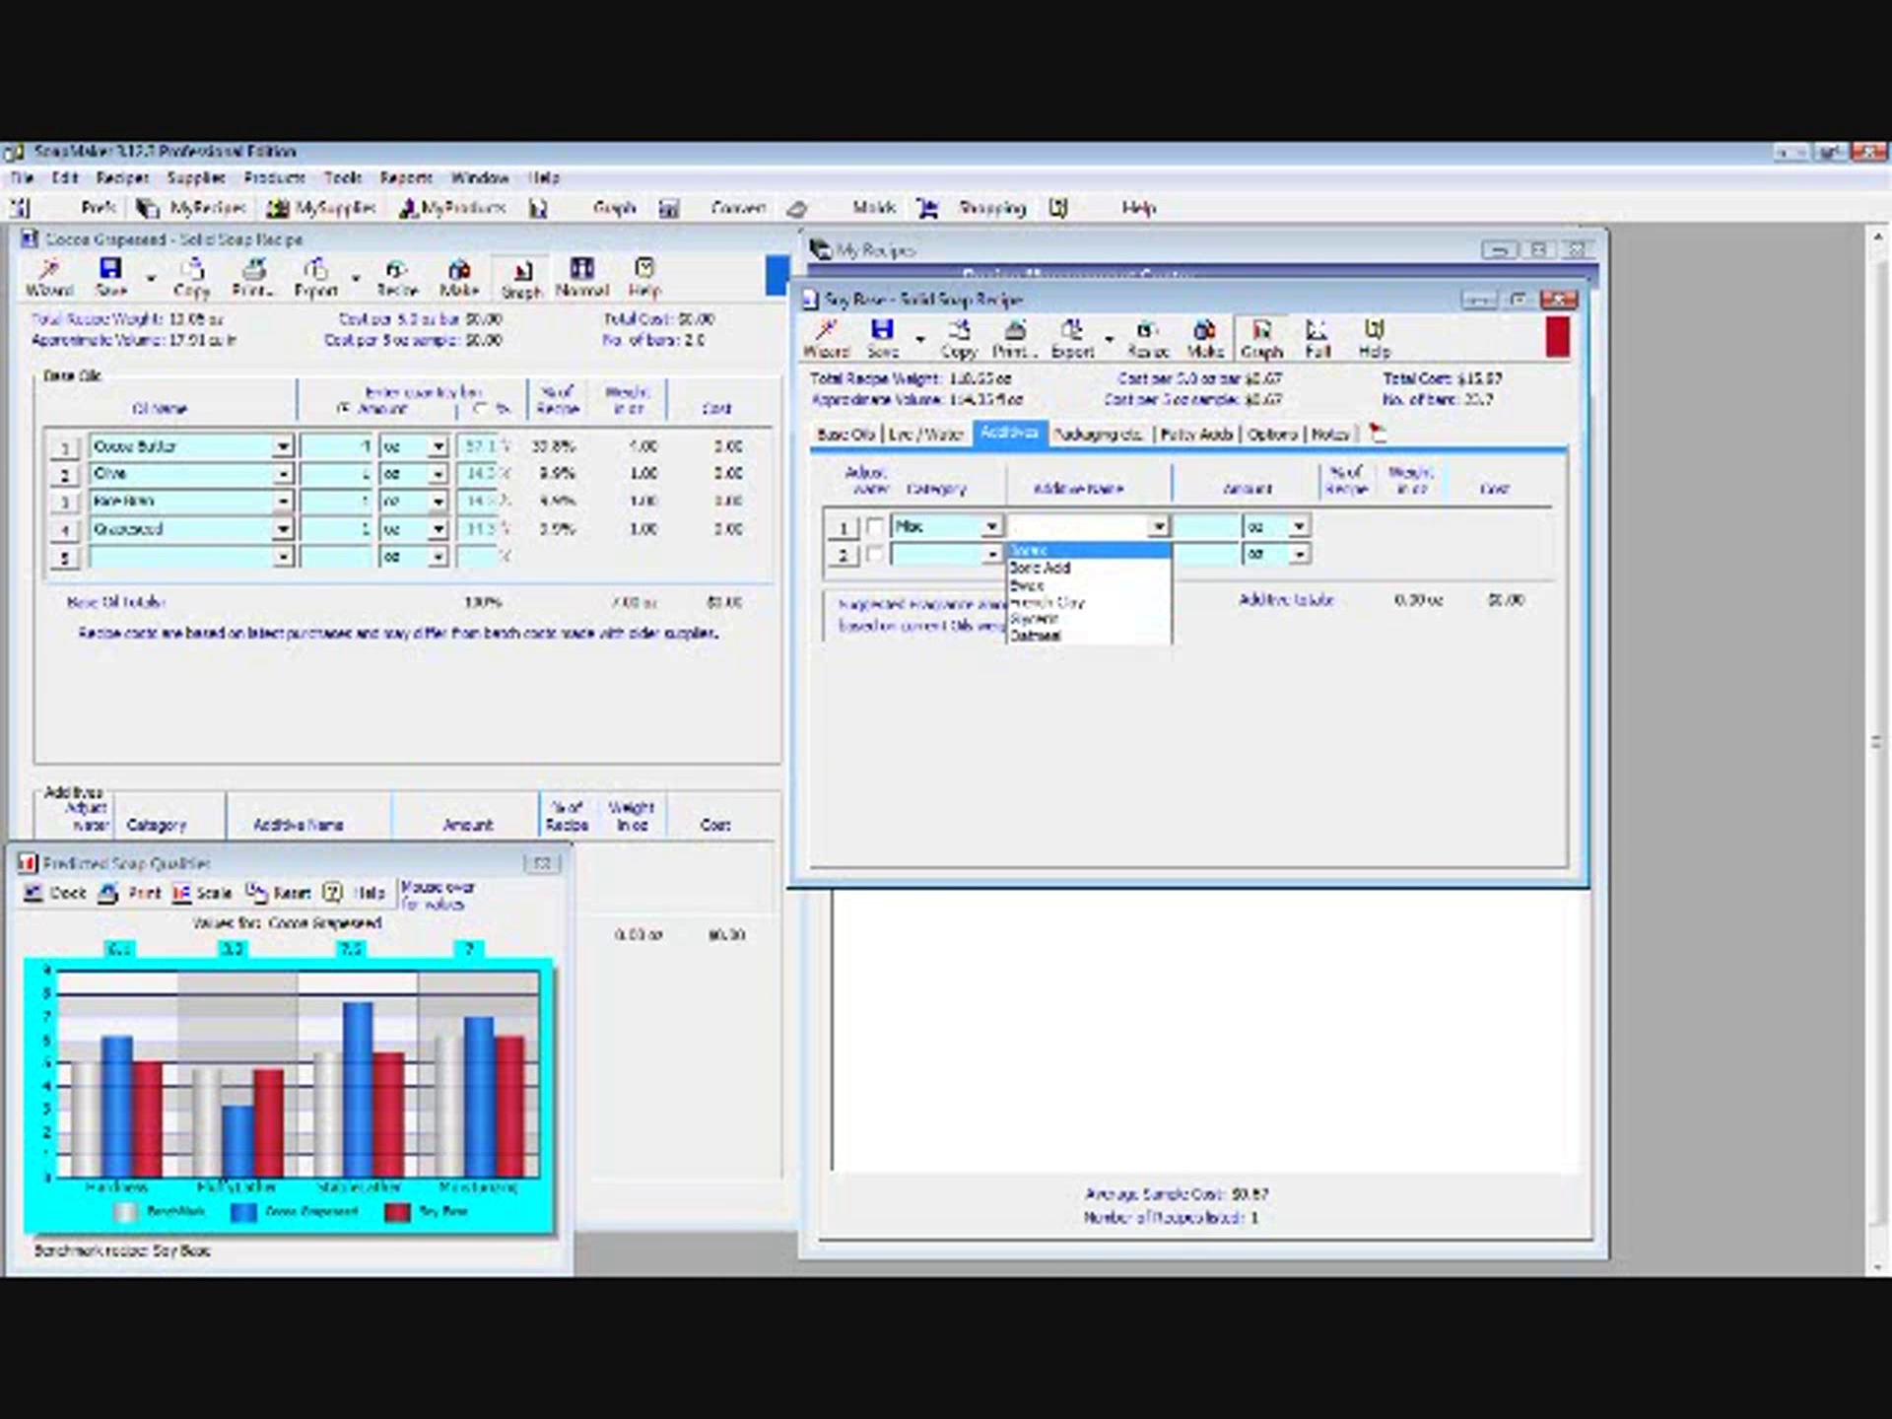
key("Escape")
left_click(991, 526)
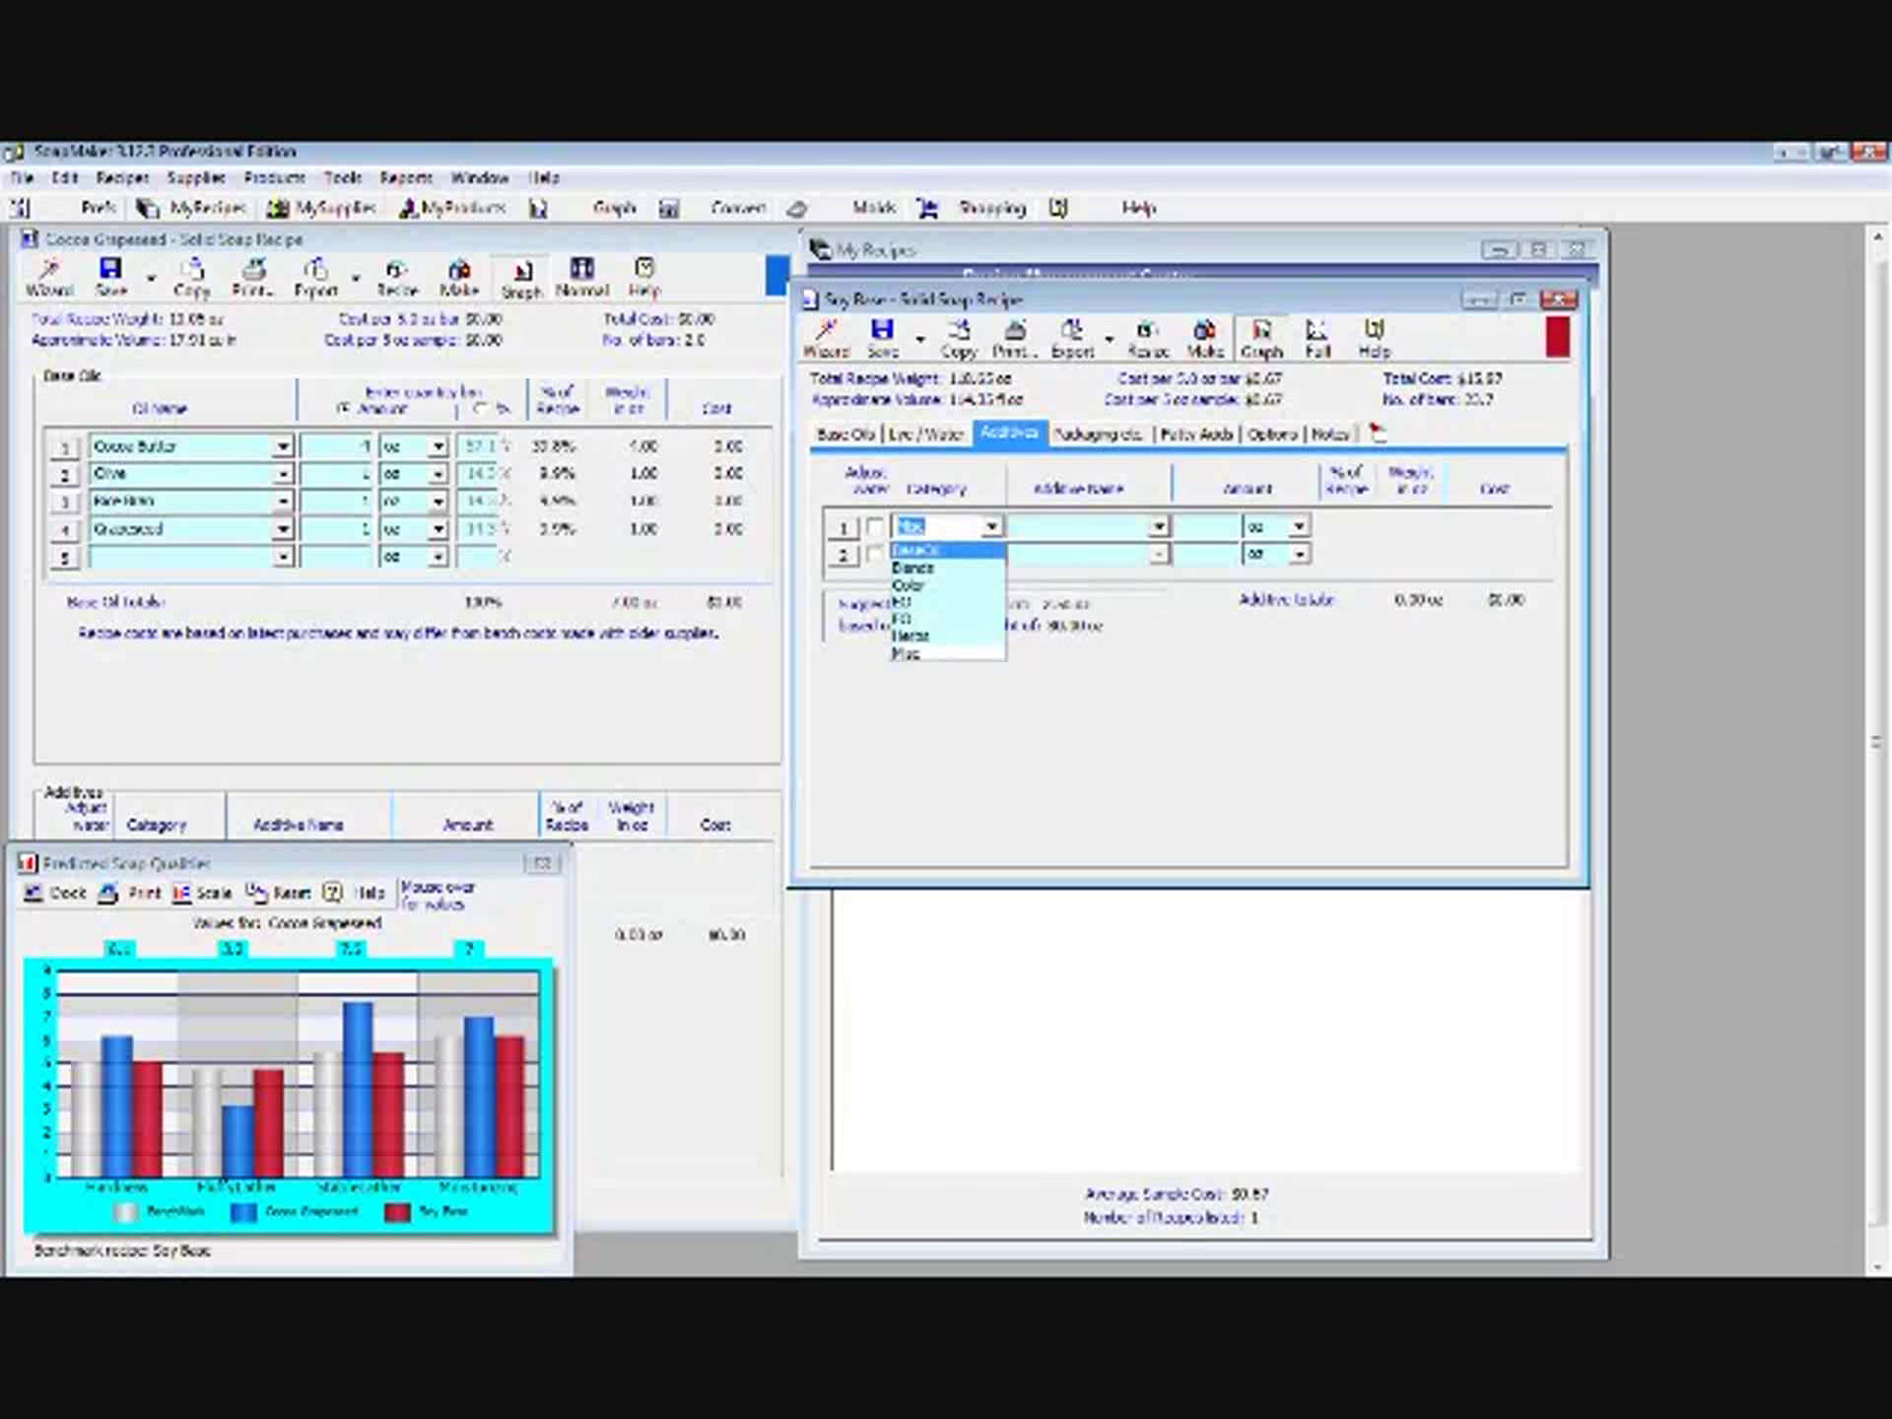
left_click(936, 645)
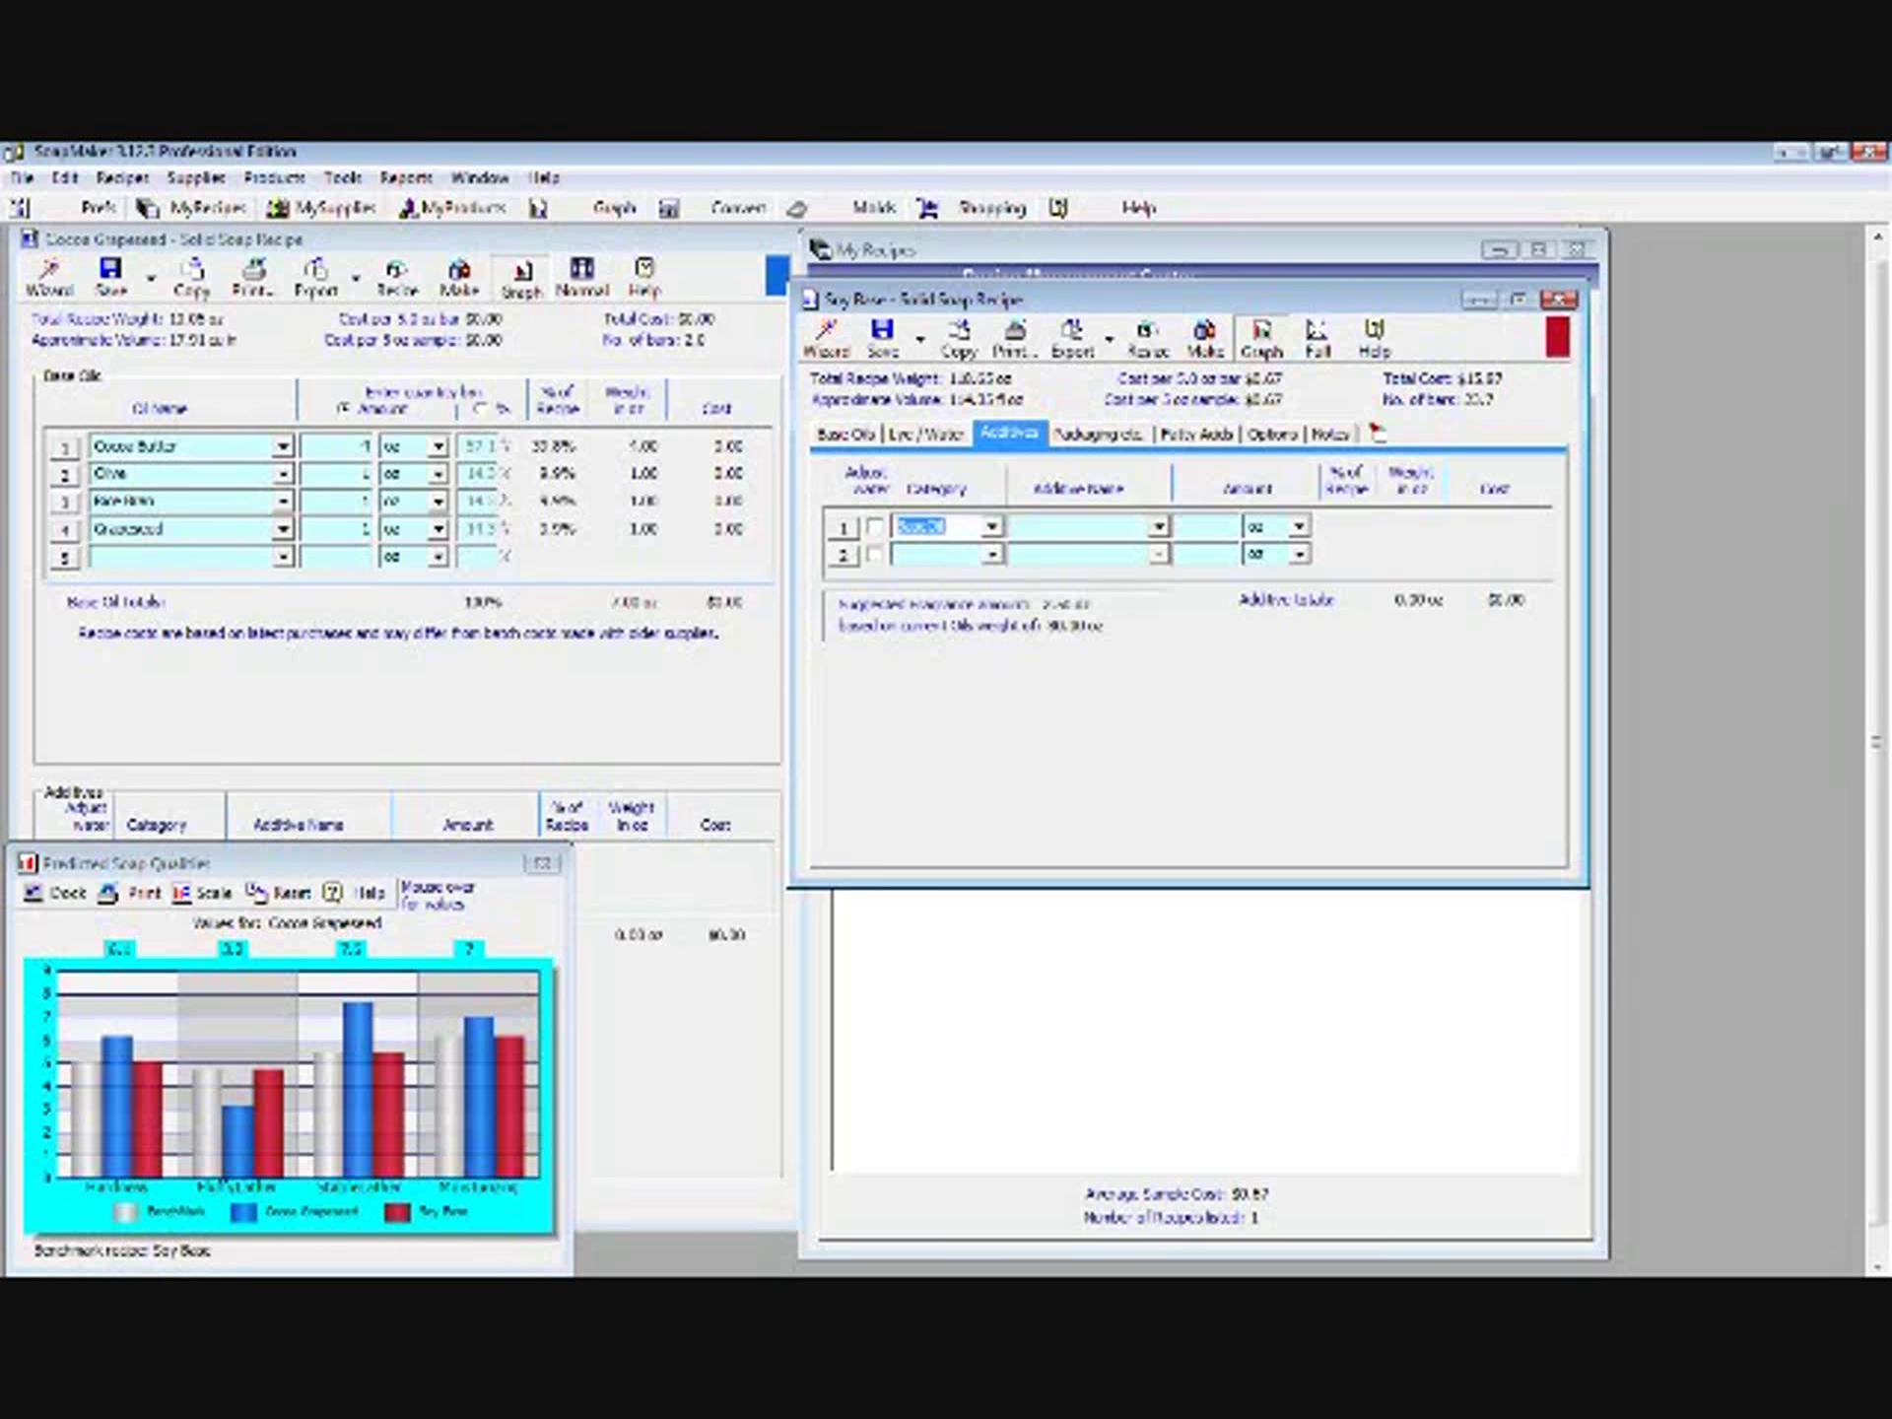
key("Tab")
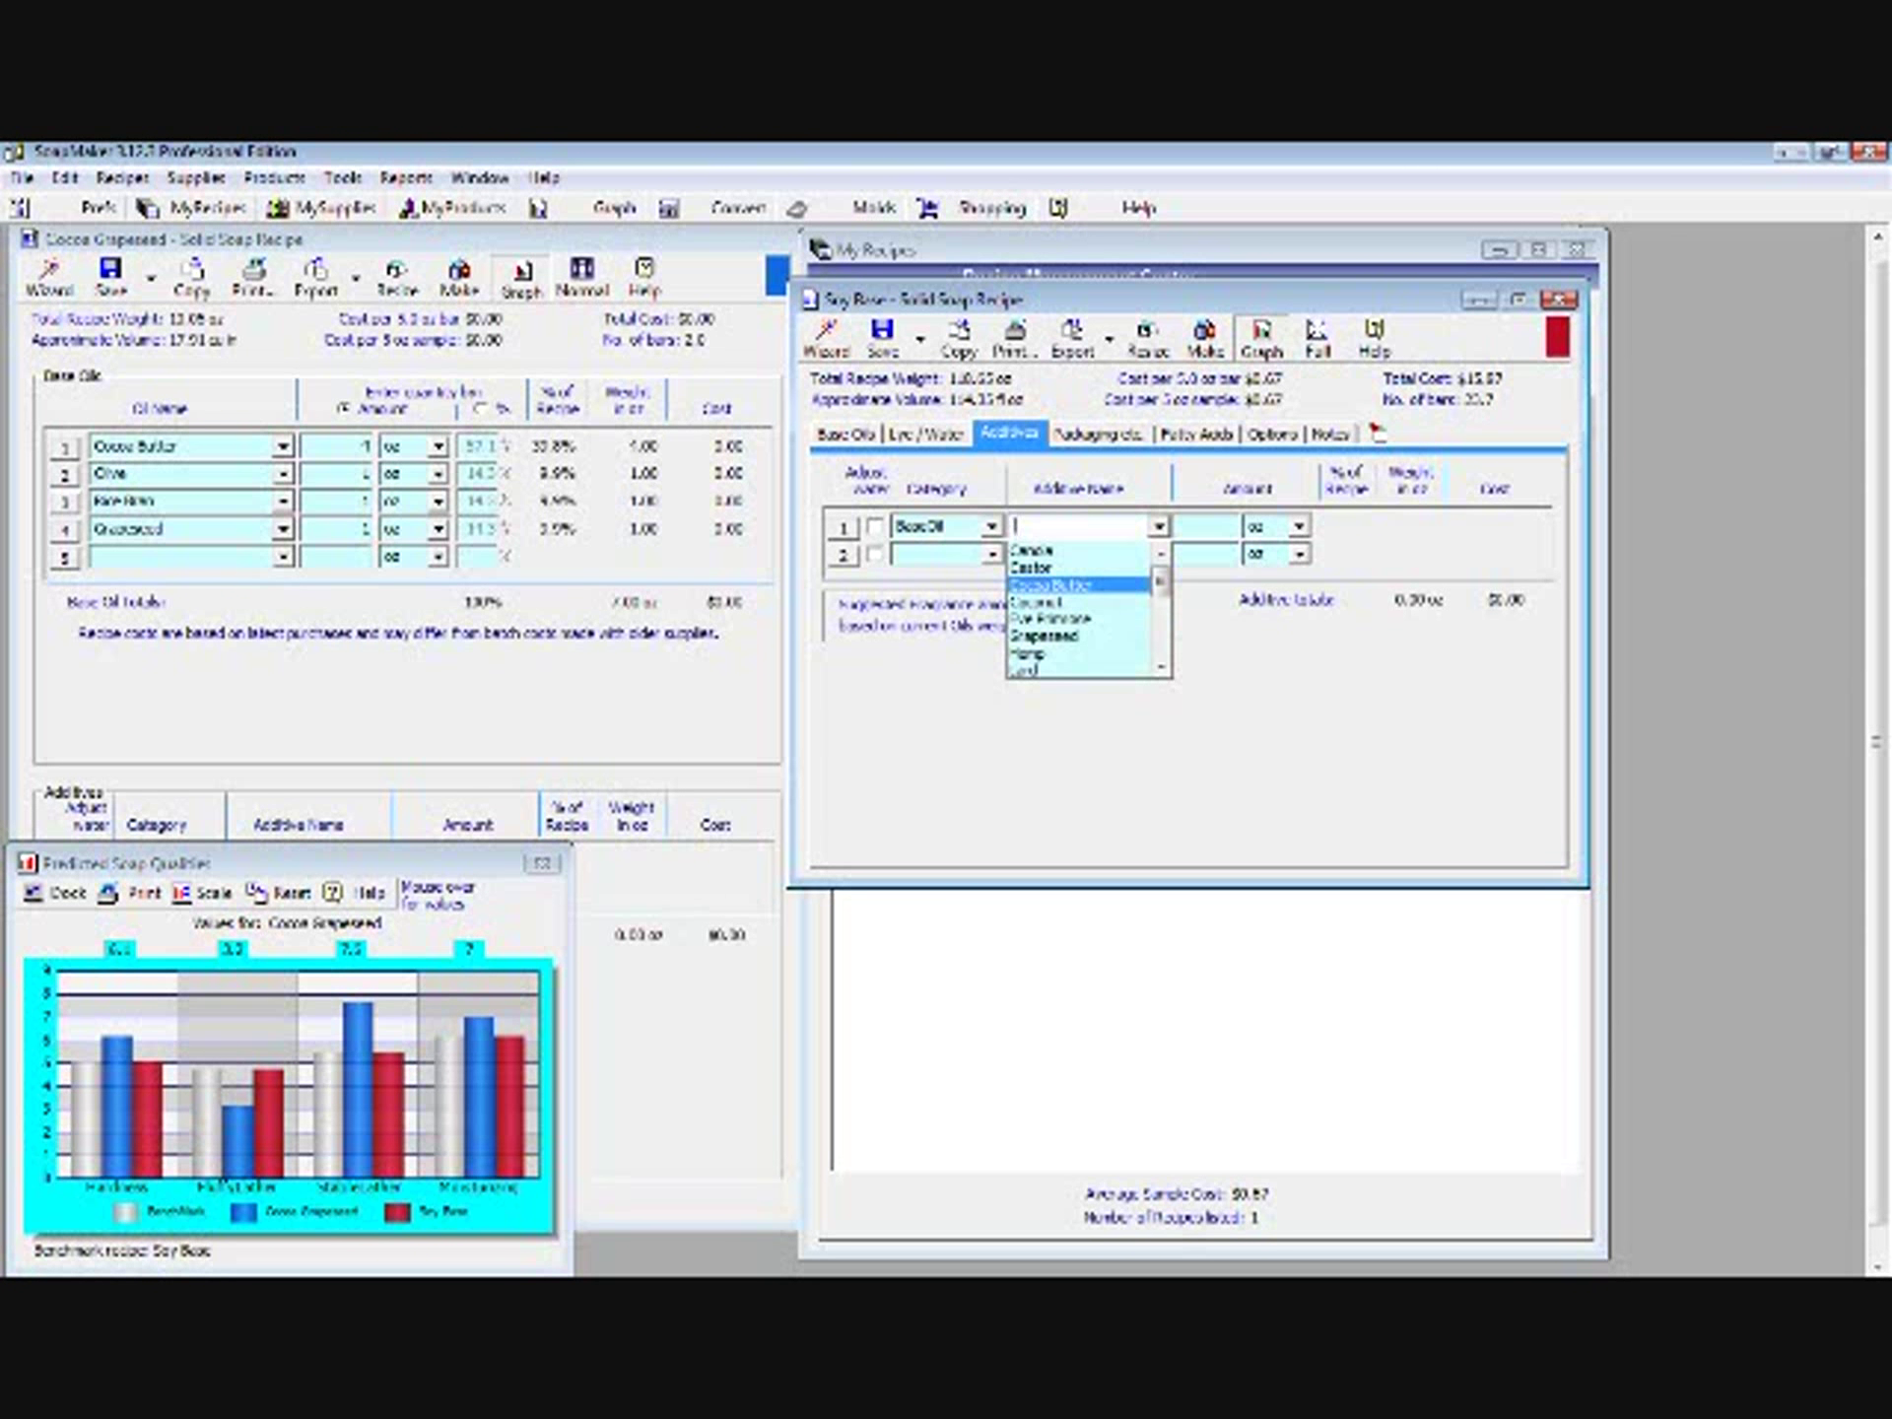
scroll(1079, 611, "down", 5)
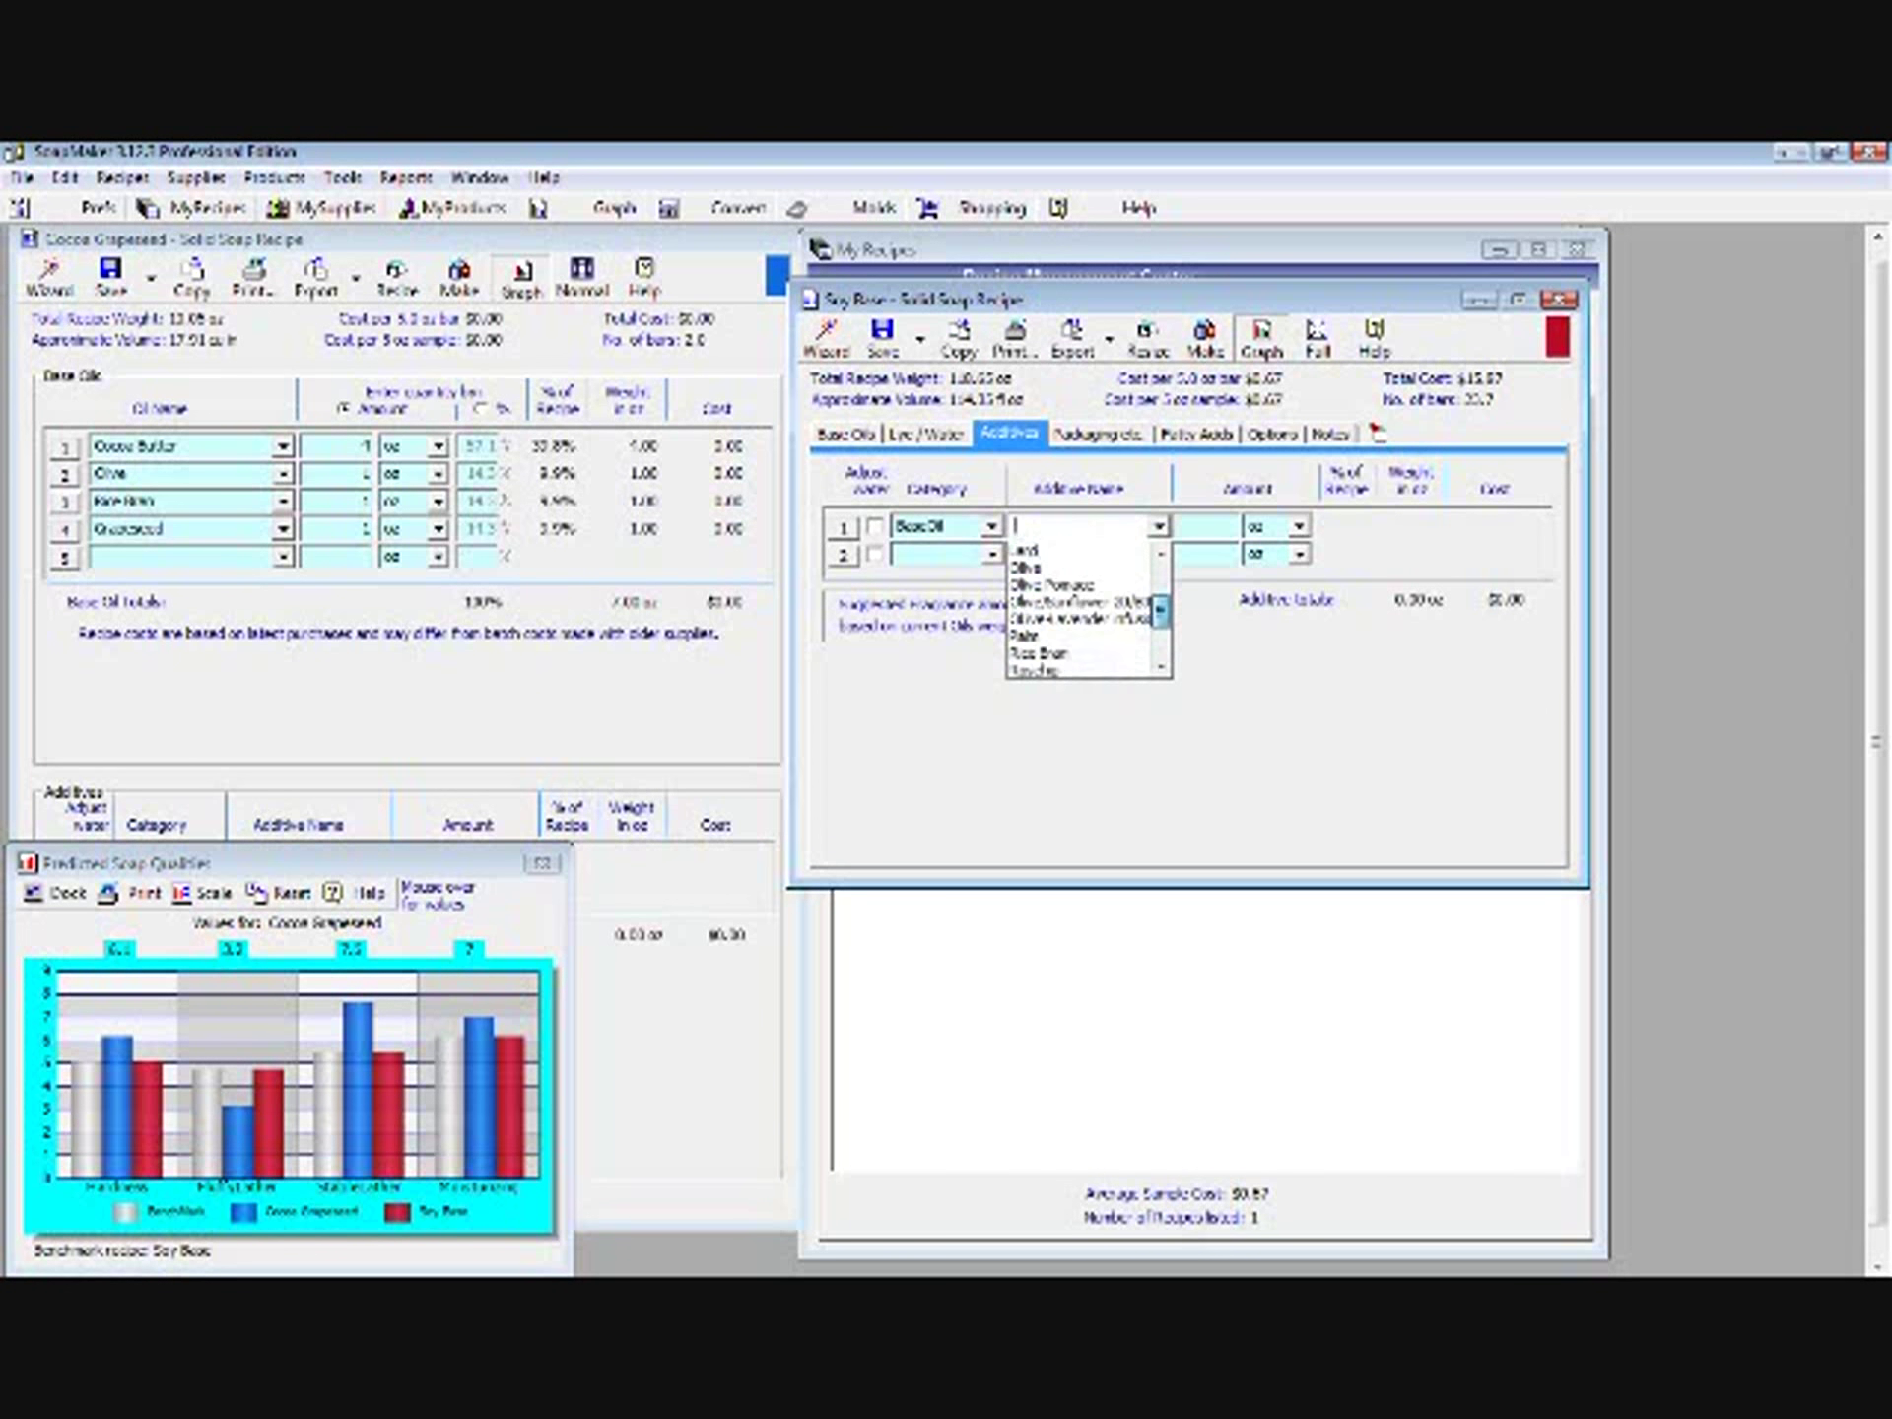
scroll(1079, 601, "up", 5)
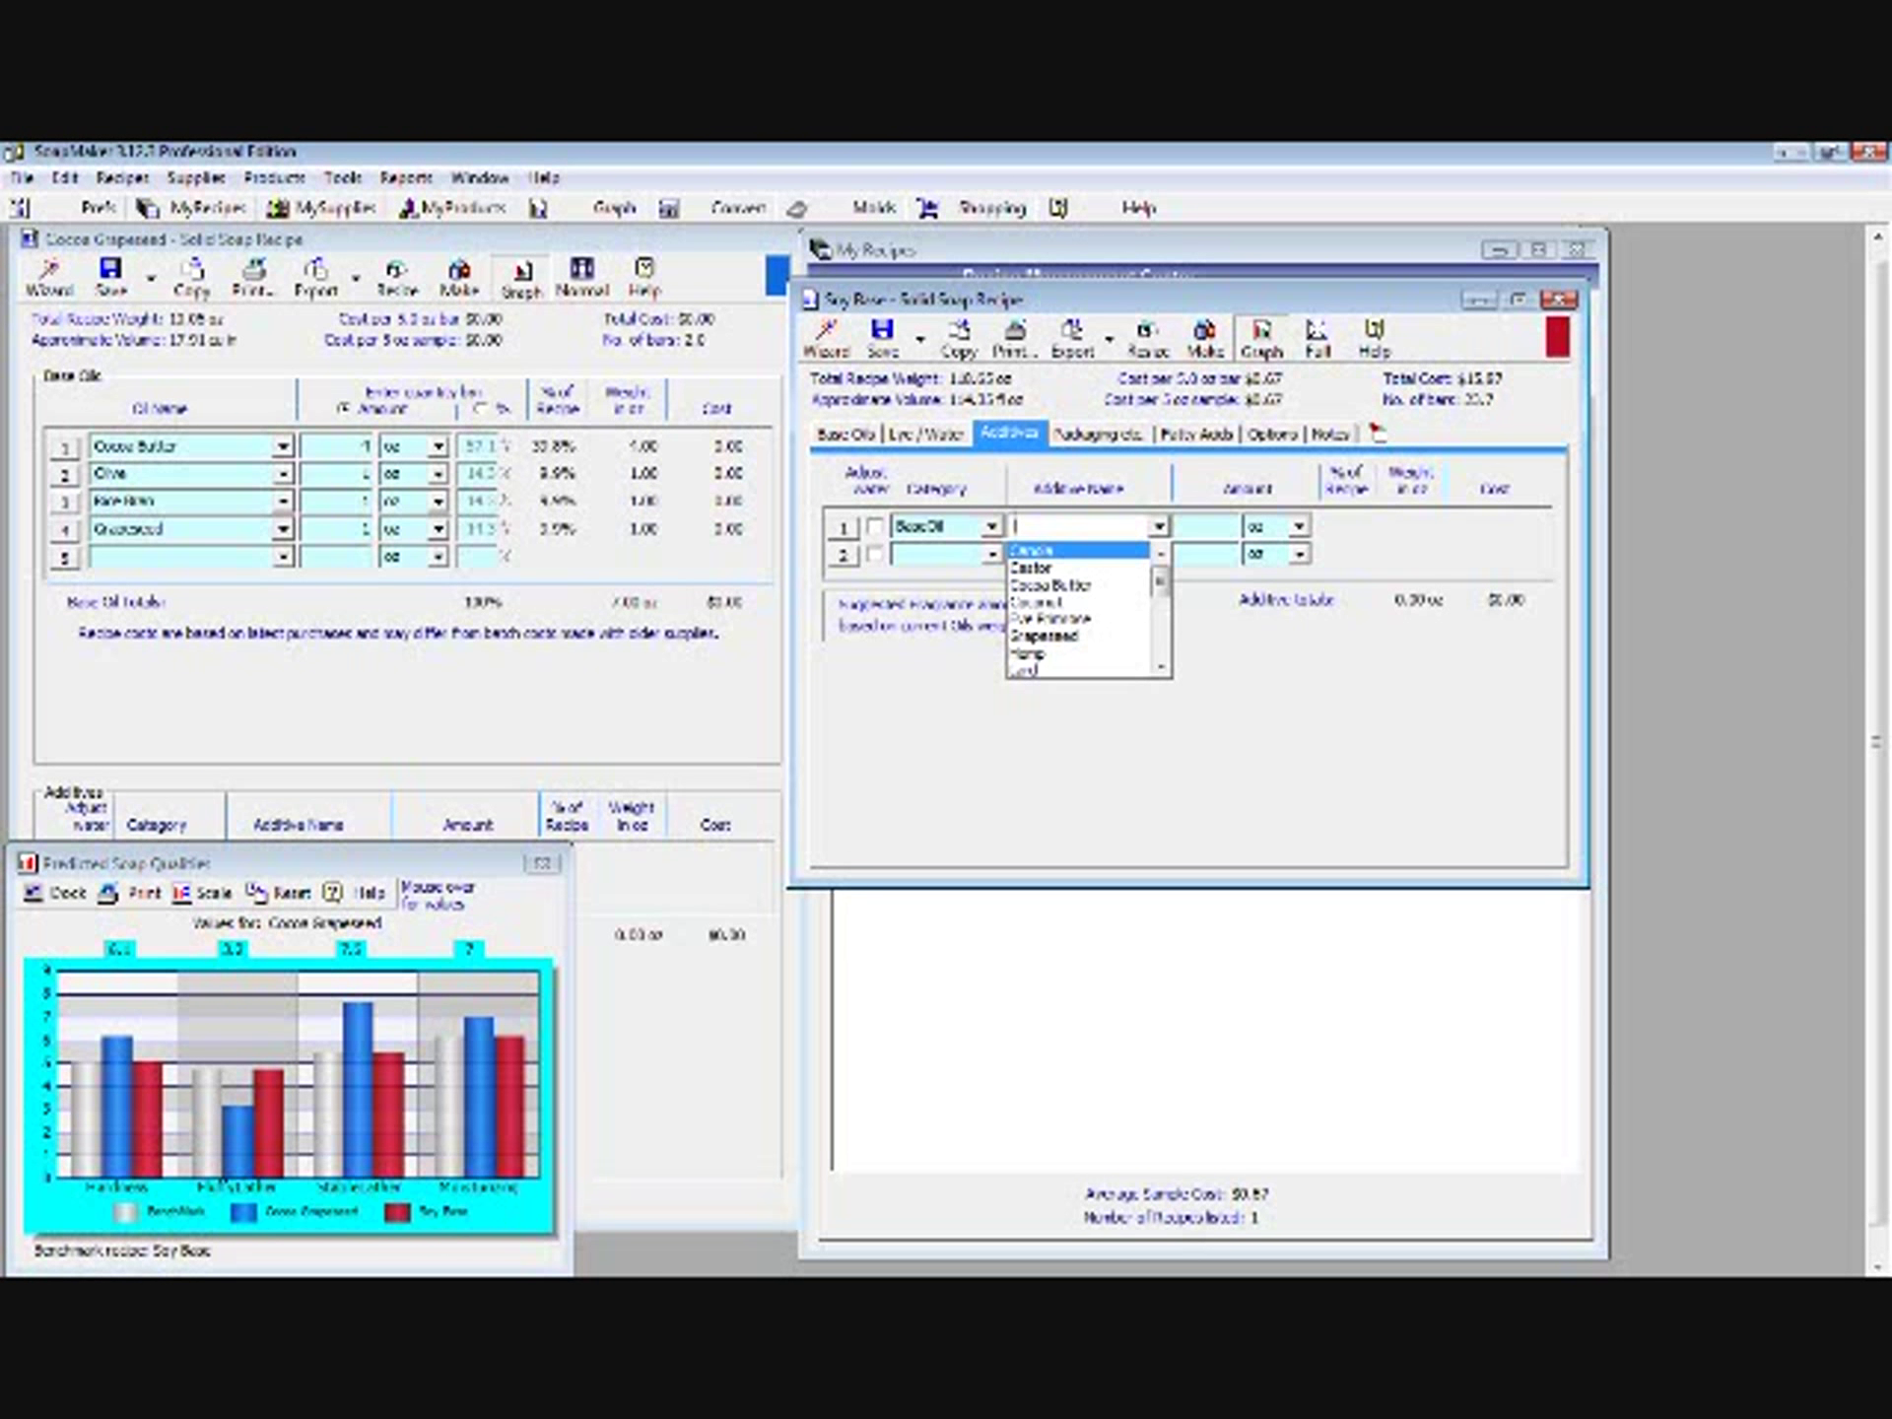
key("Escape")
- Switch row 1's category to Blends, then Color, previewing the available additives
key("shift+Tab")
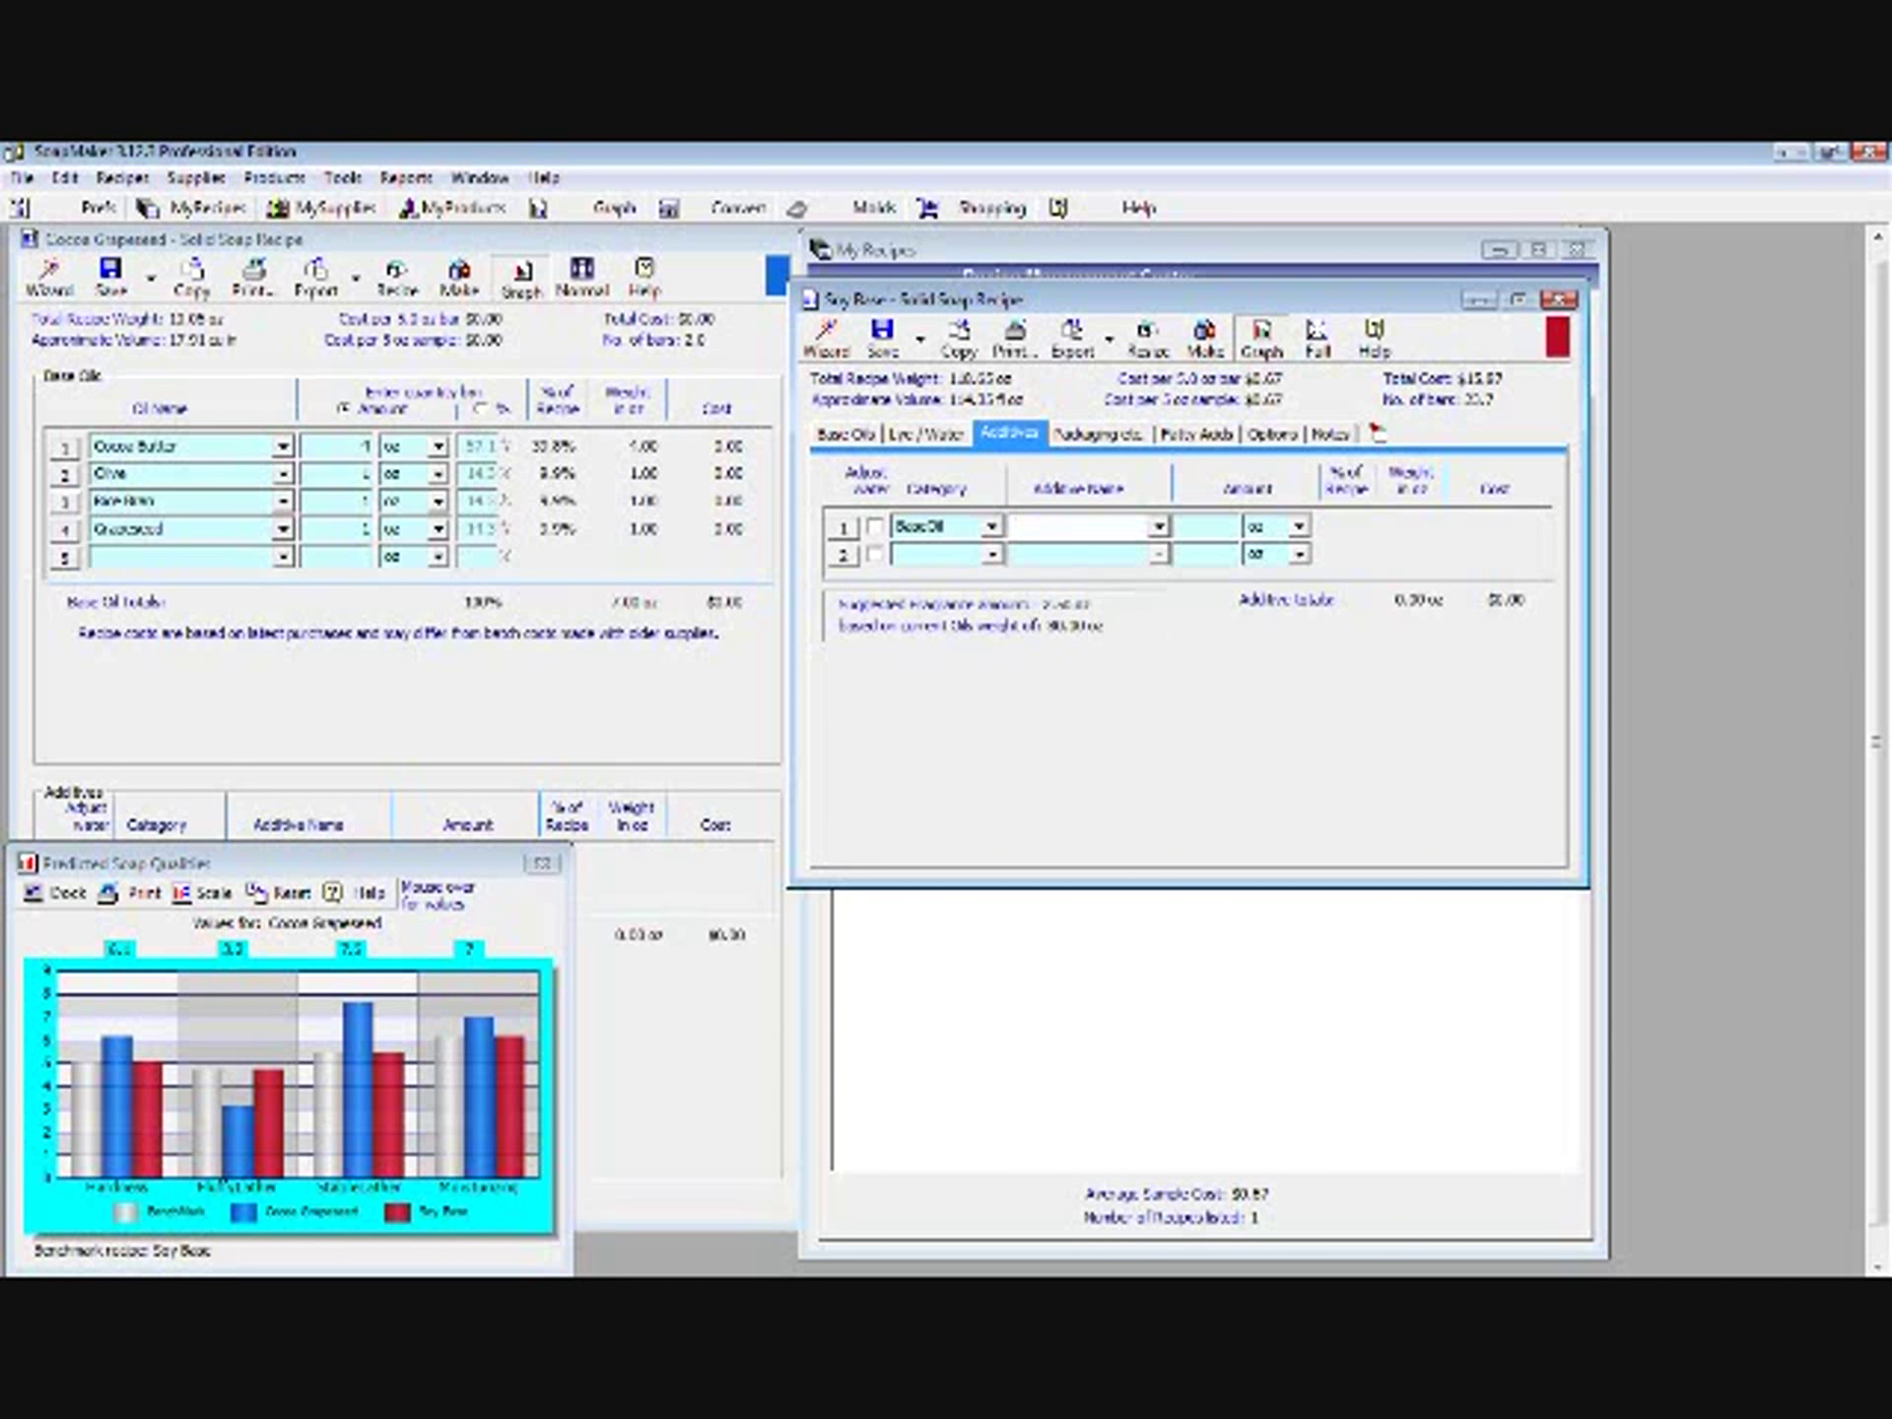
key("alt+Down")
key("Down")
key("Return")
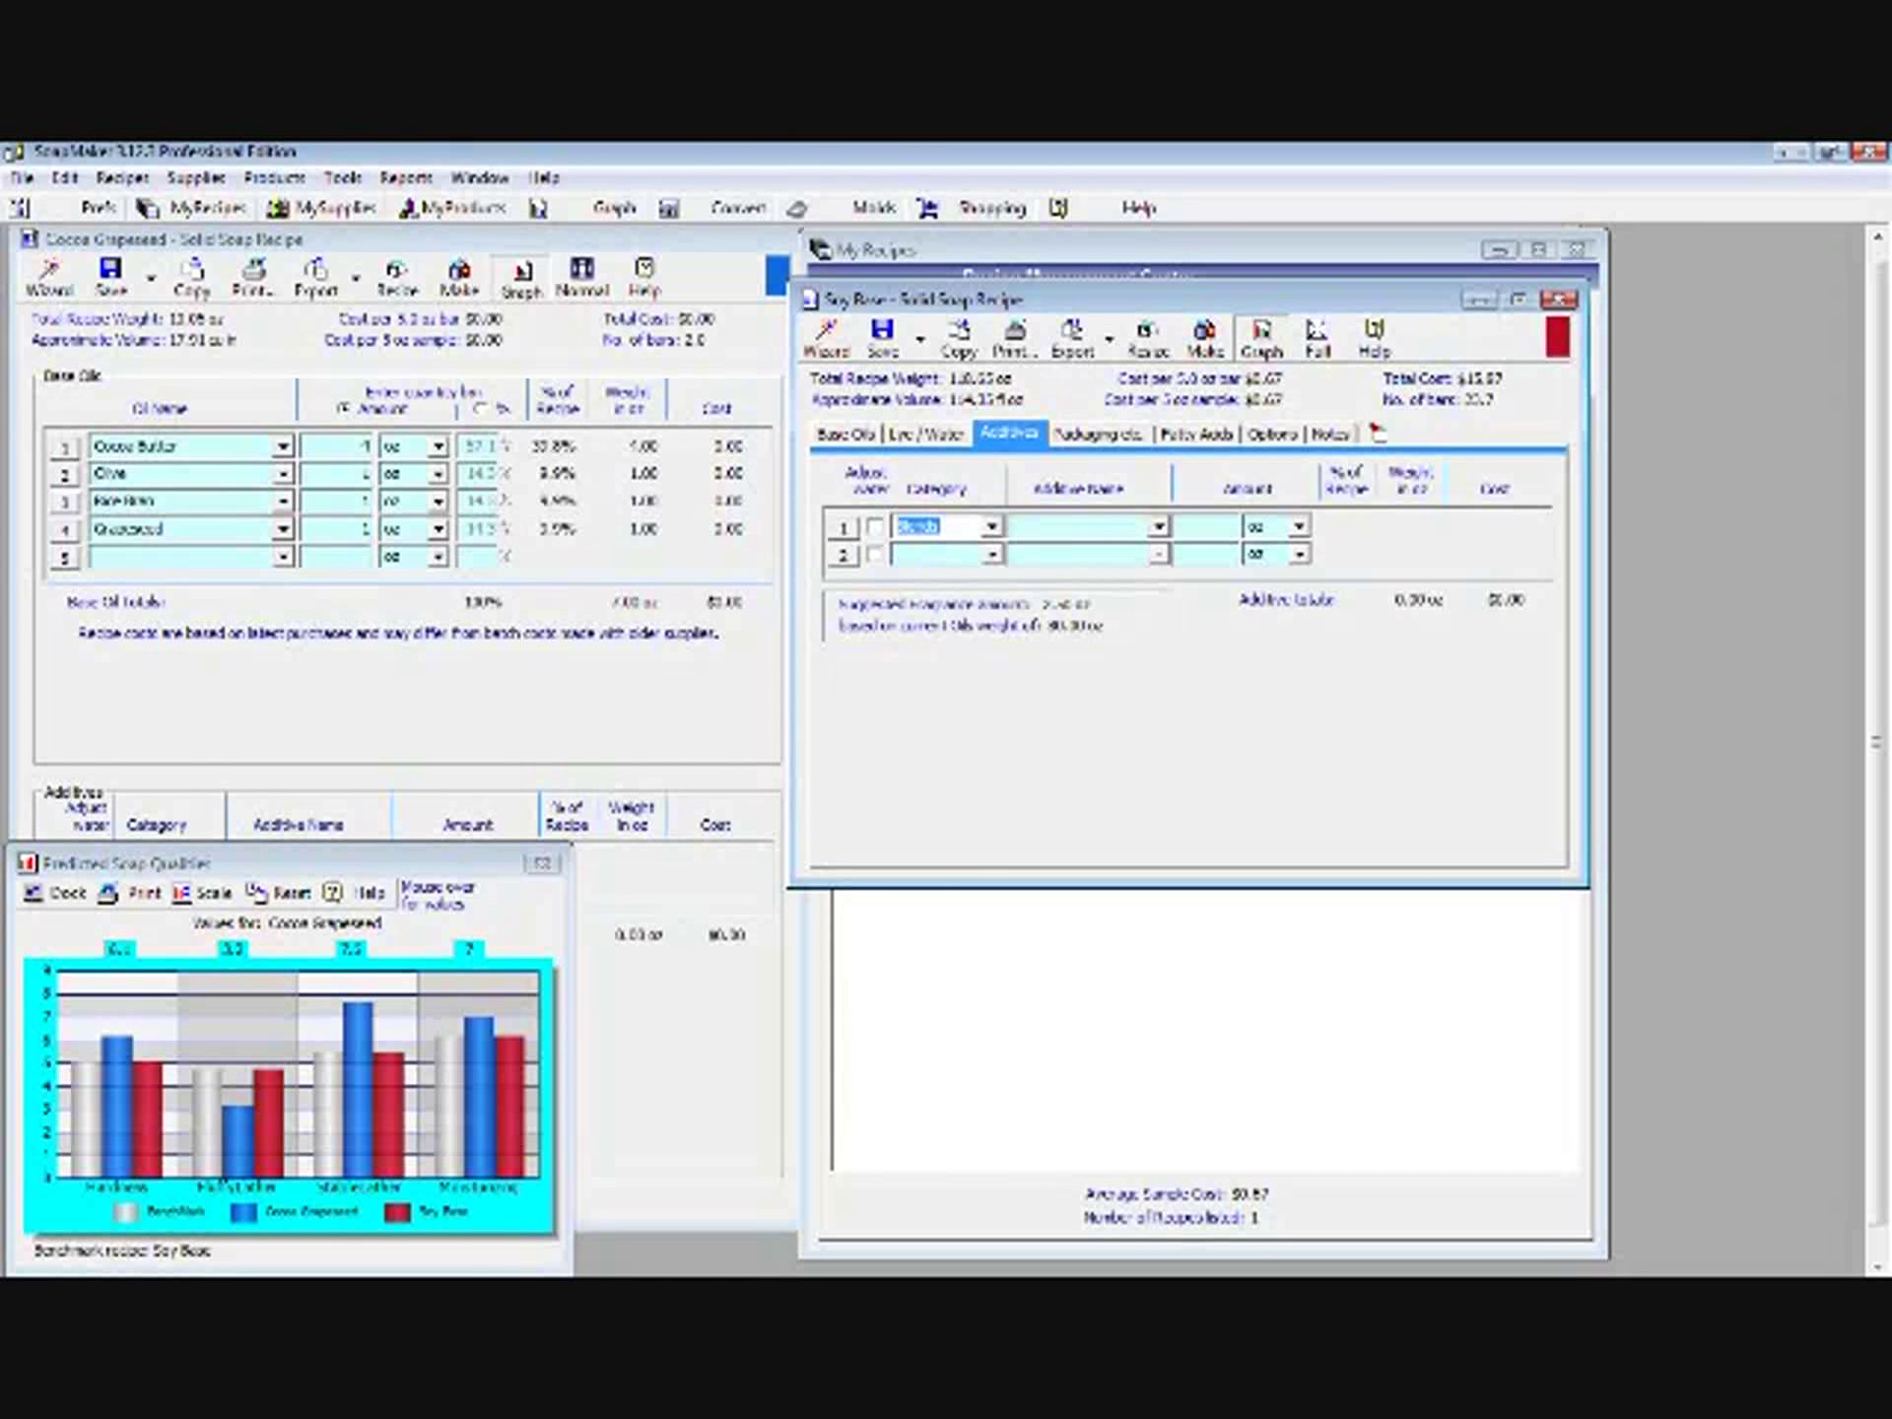
key("Tab")
key("alt+Down")
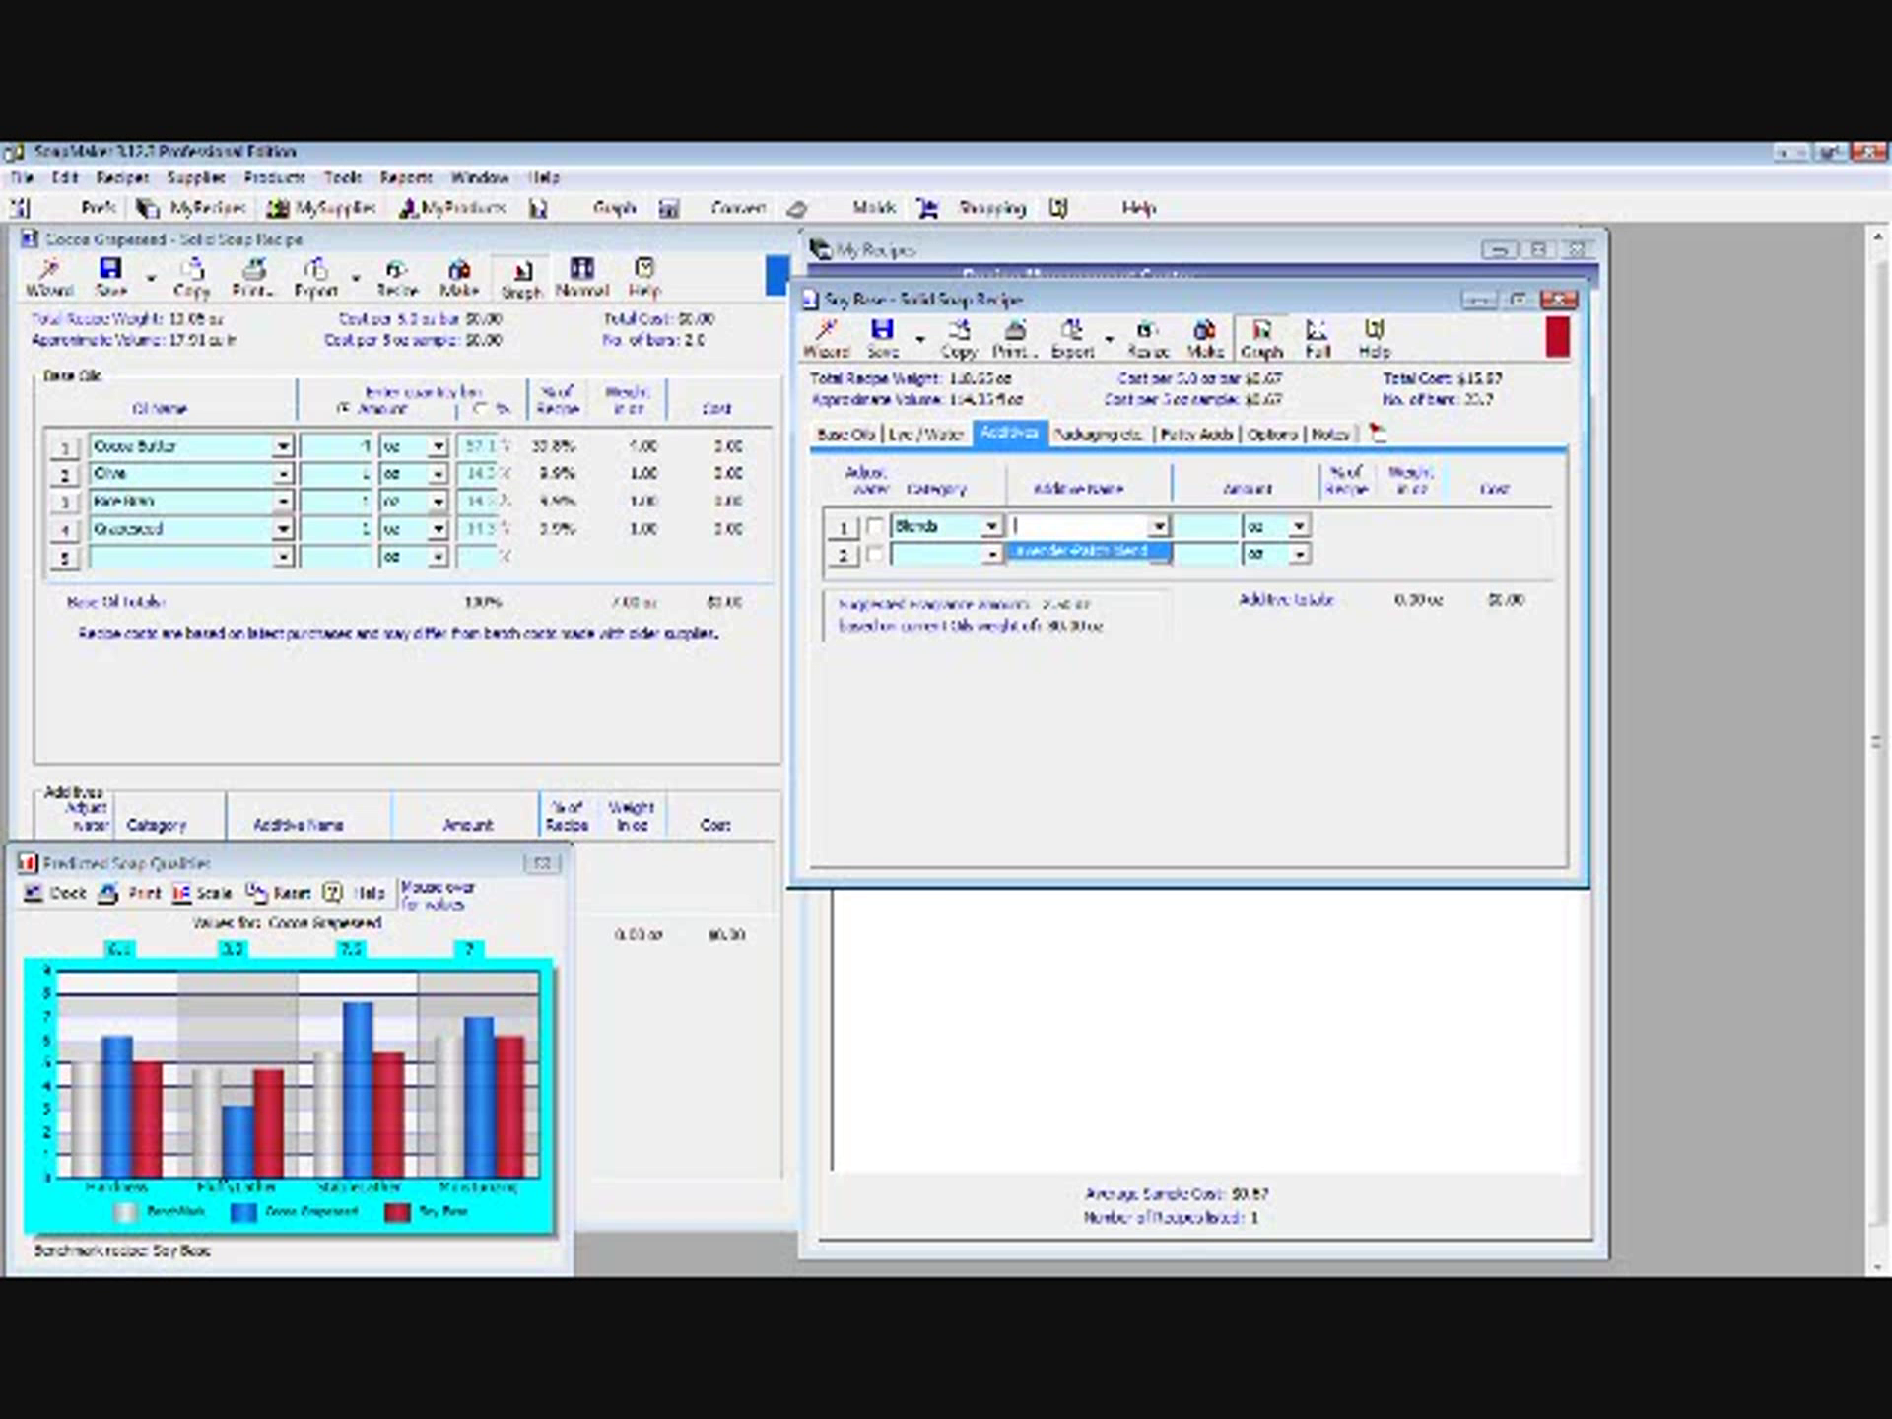
key("Escape")
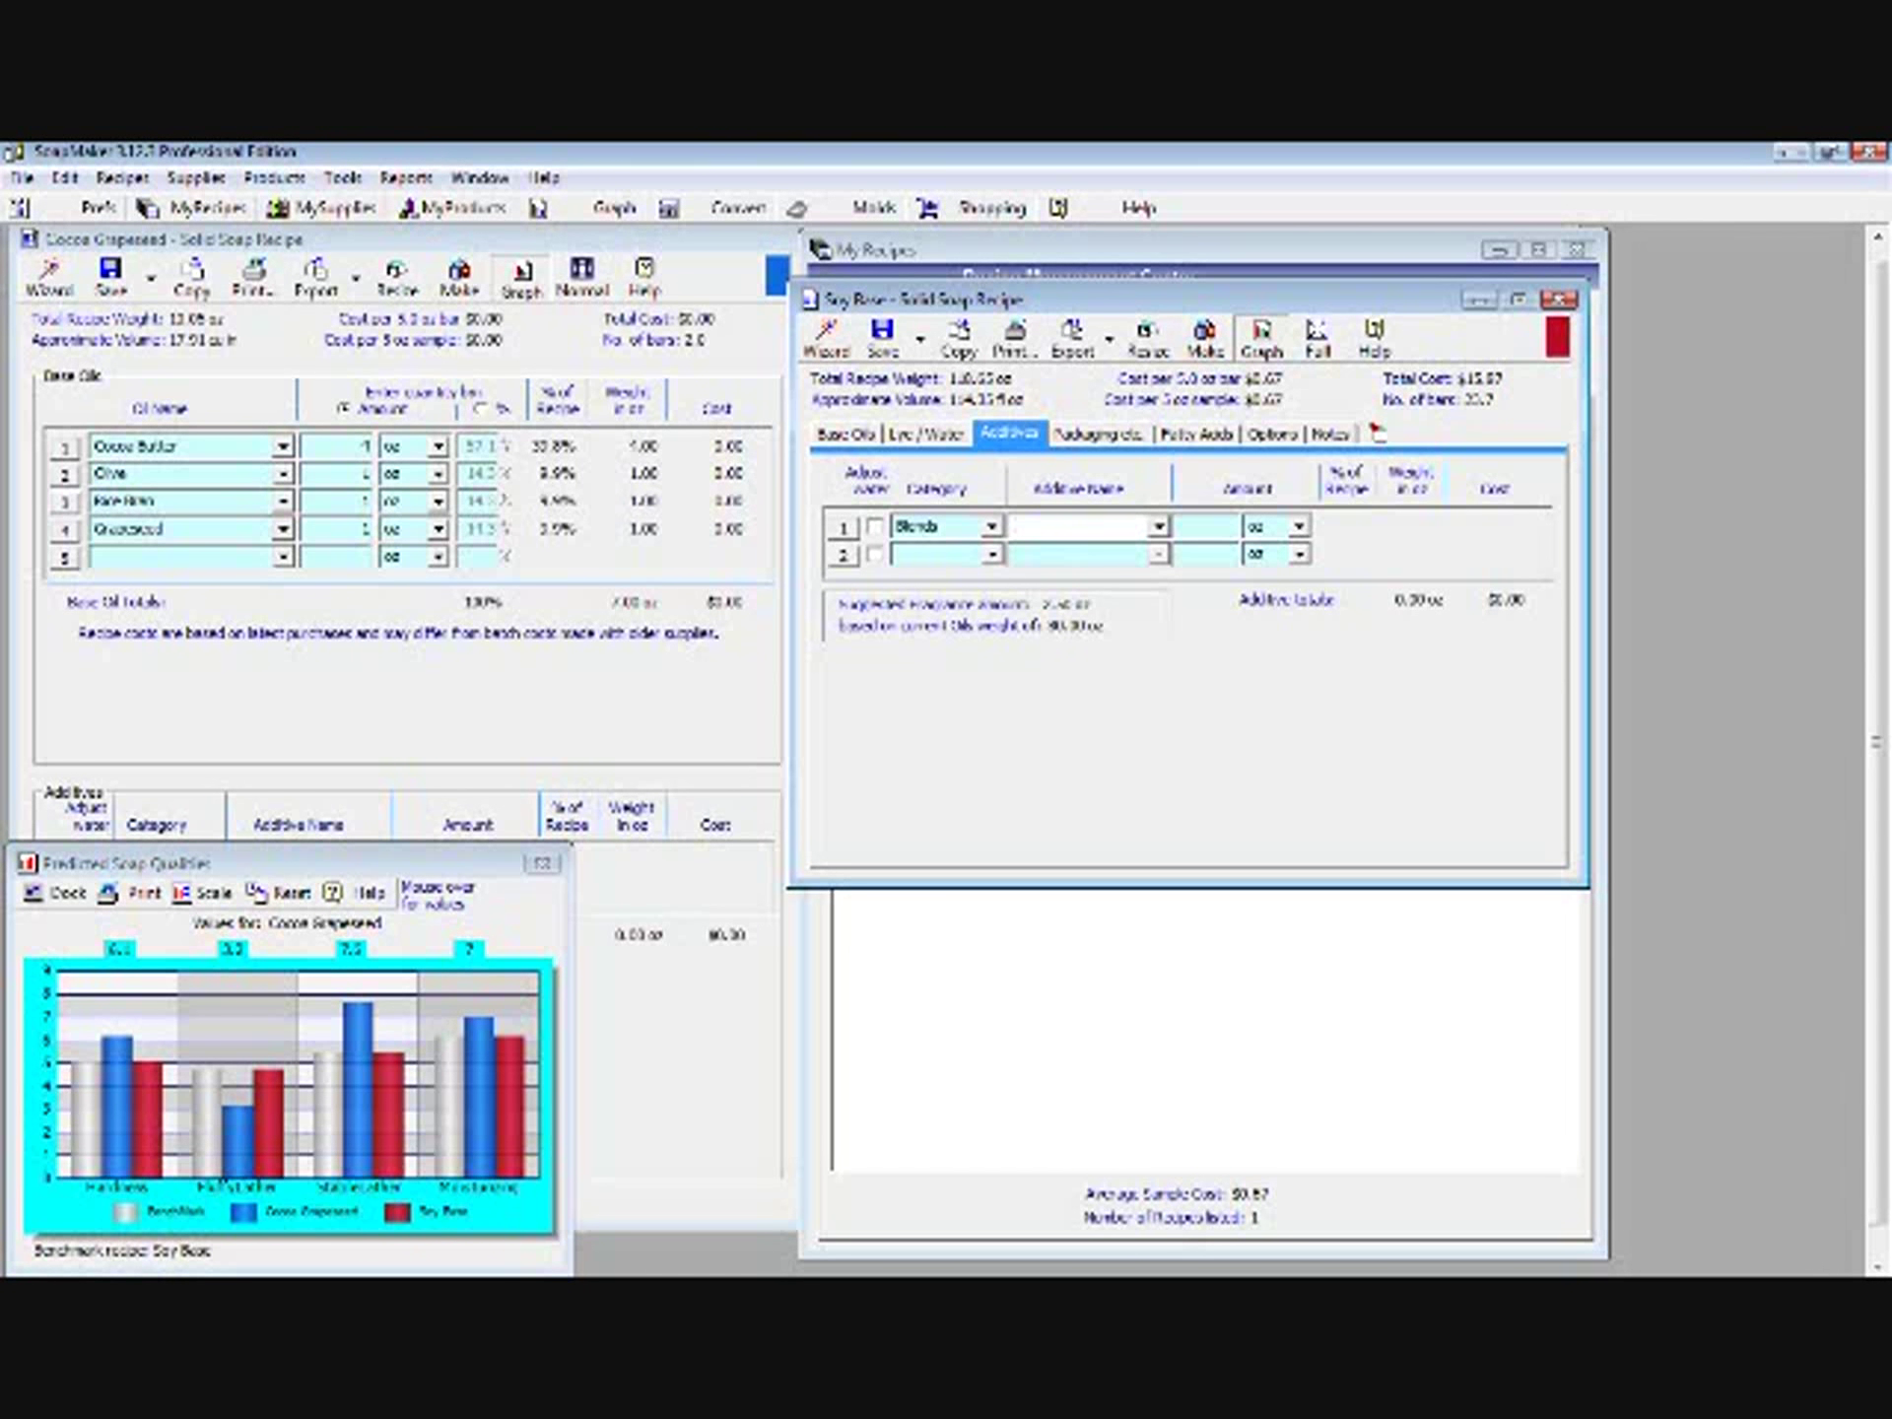
left_click(991, 526)
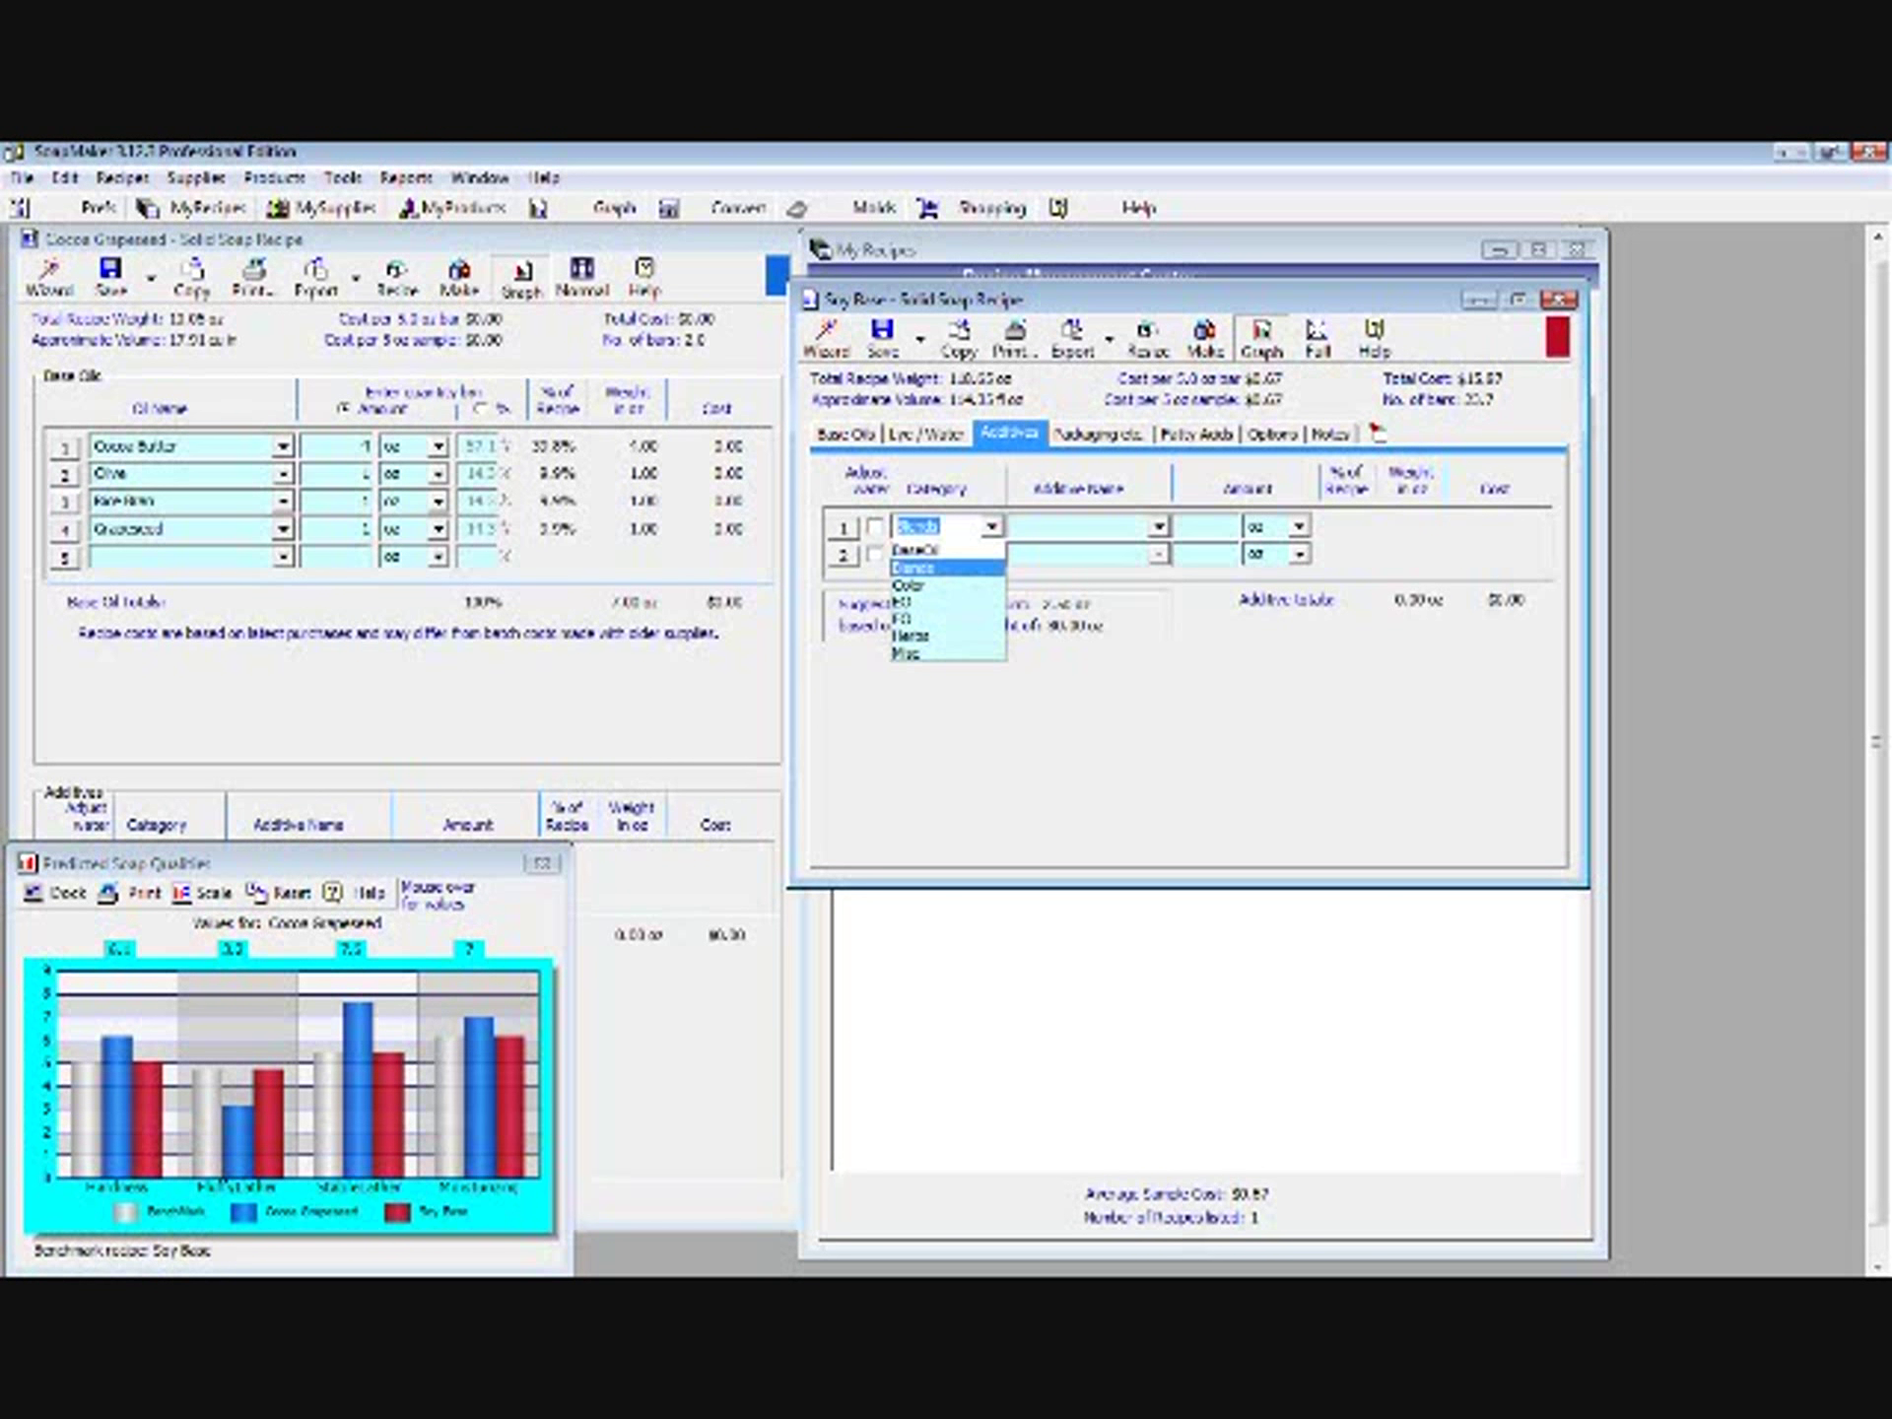
key("Down")
key("Return")
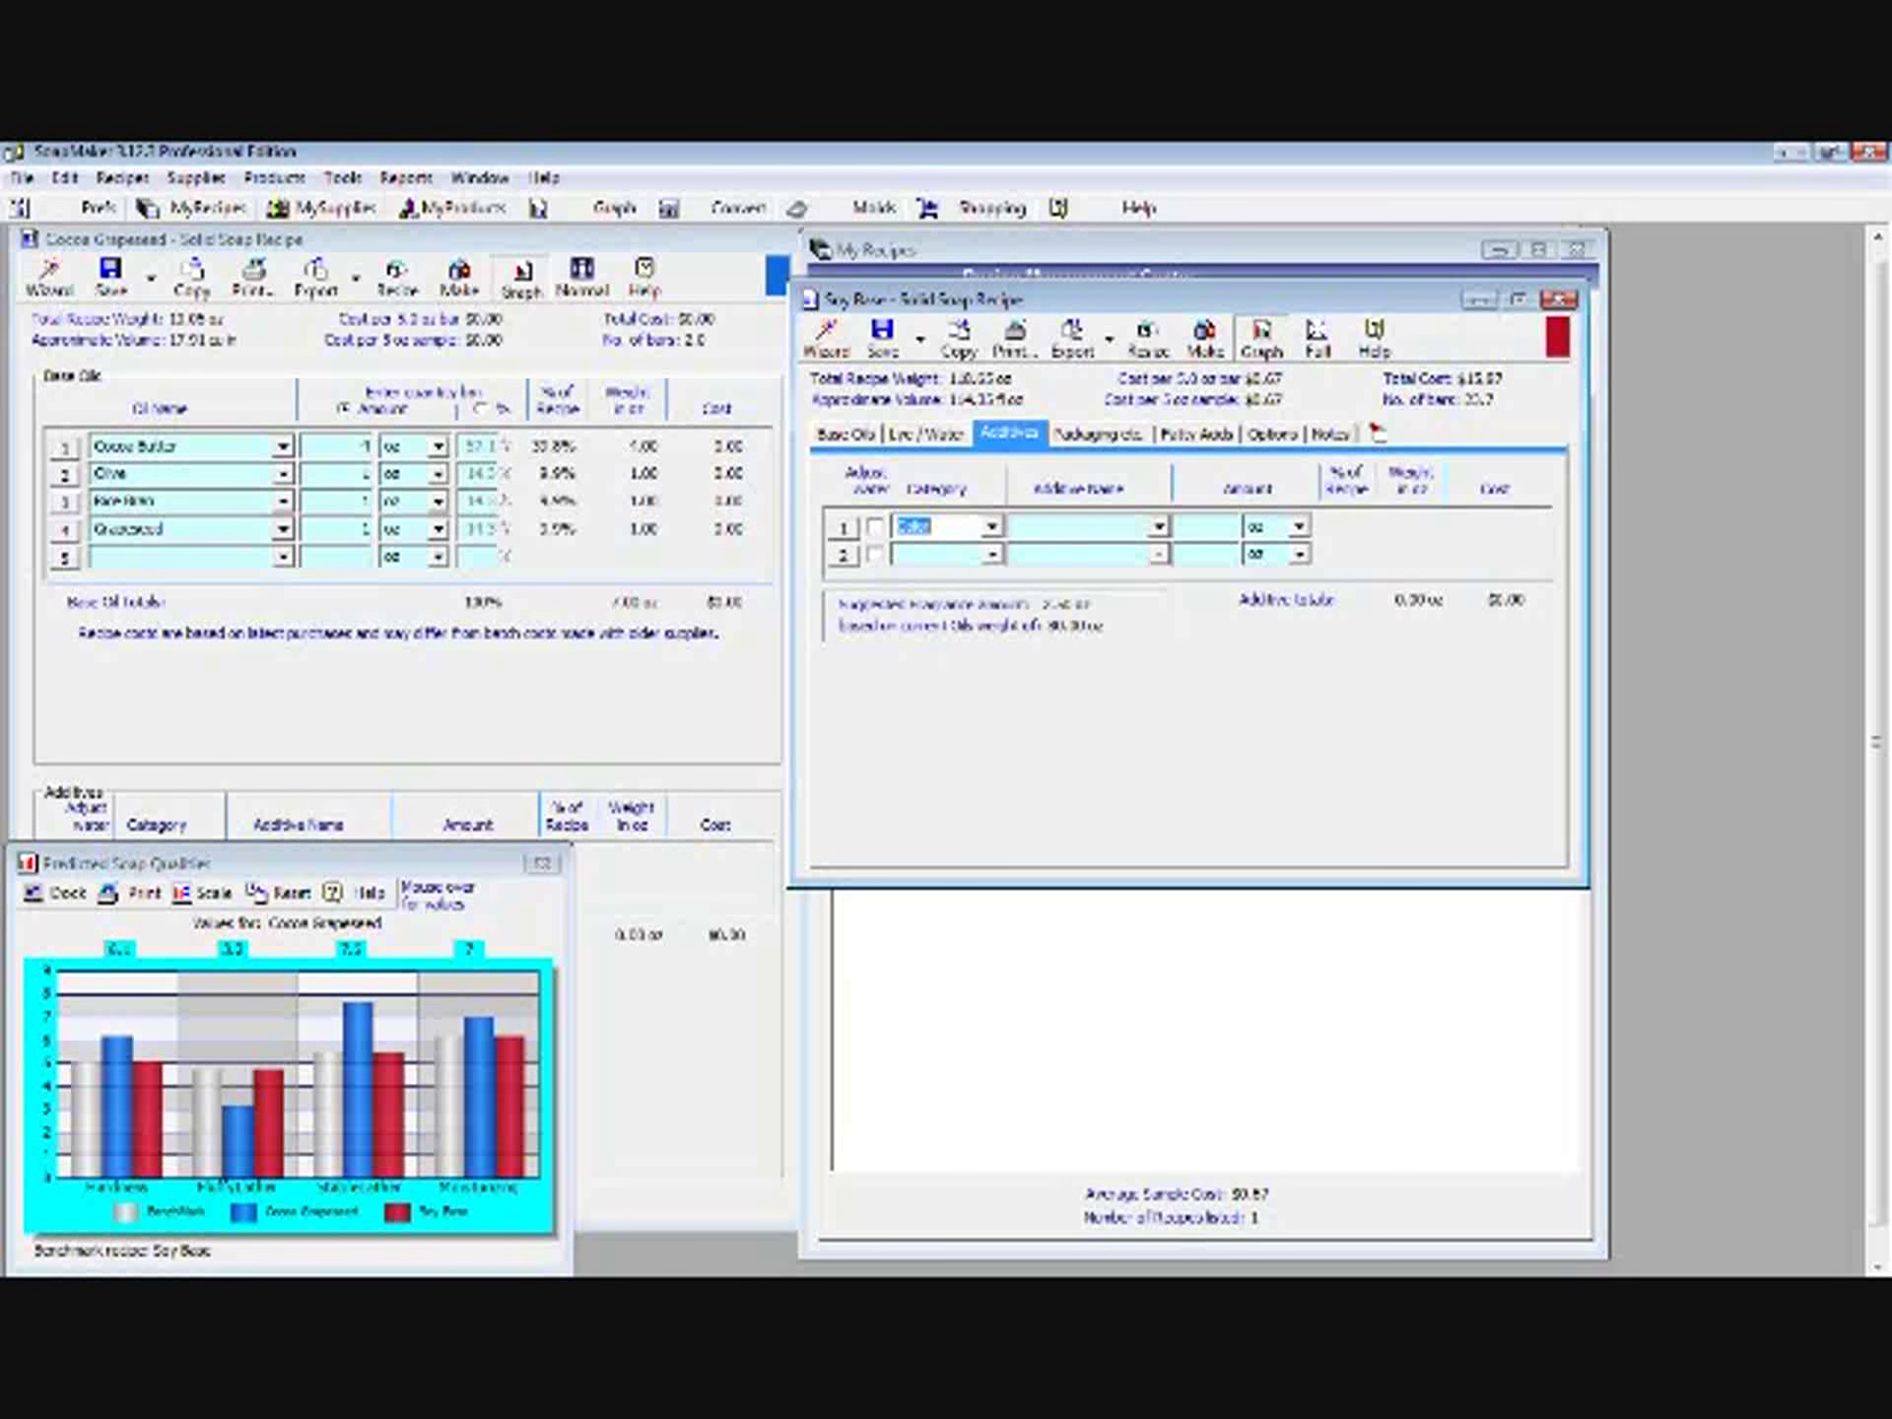
key("Tab")
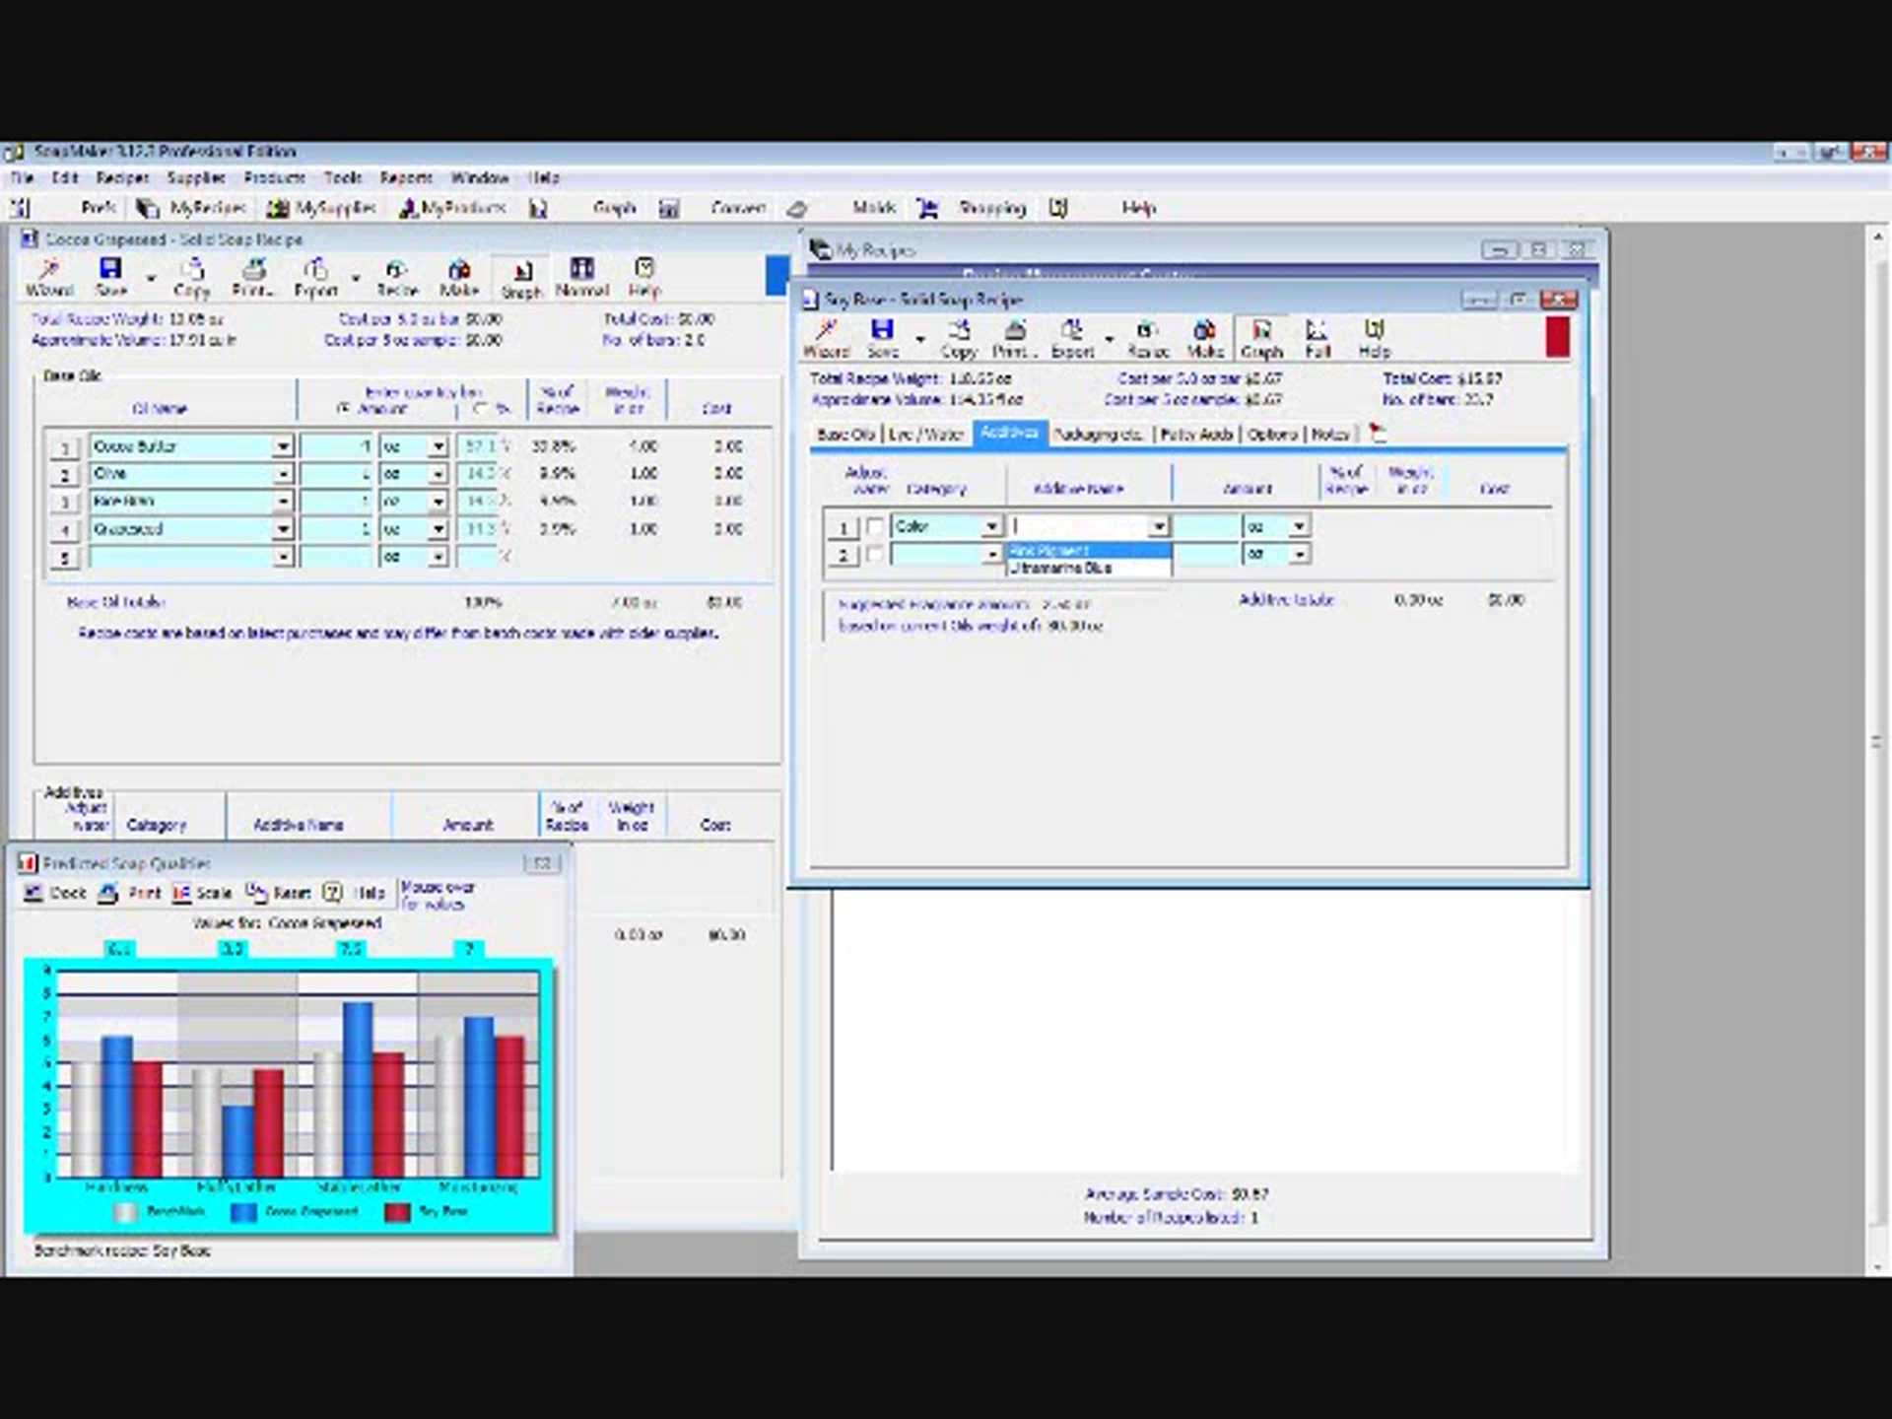
- Set row 1's category to EO and browse the essential oils, such as Patchouli EO
left_click(991, 526)
left_click(990, 526)
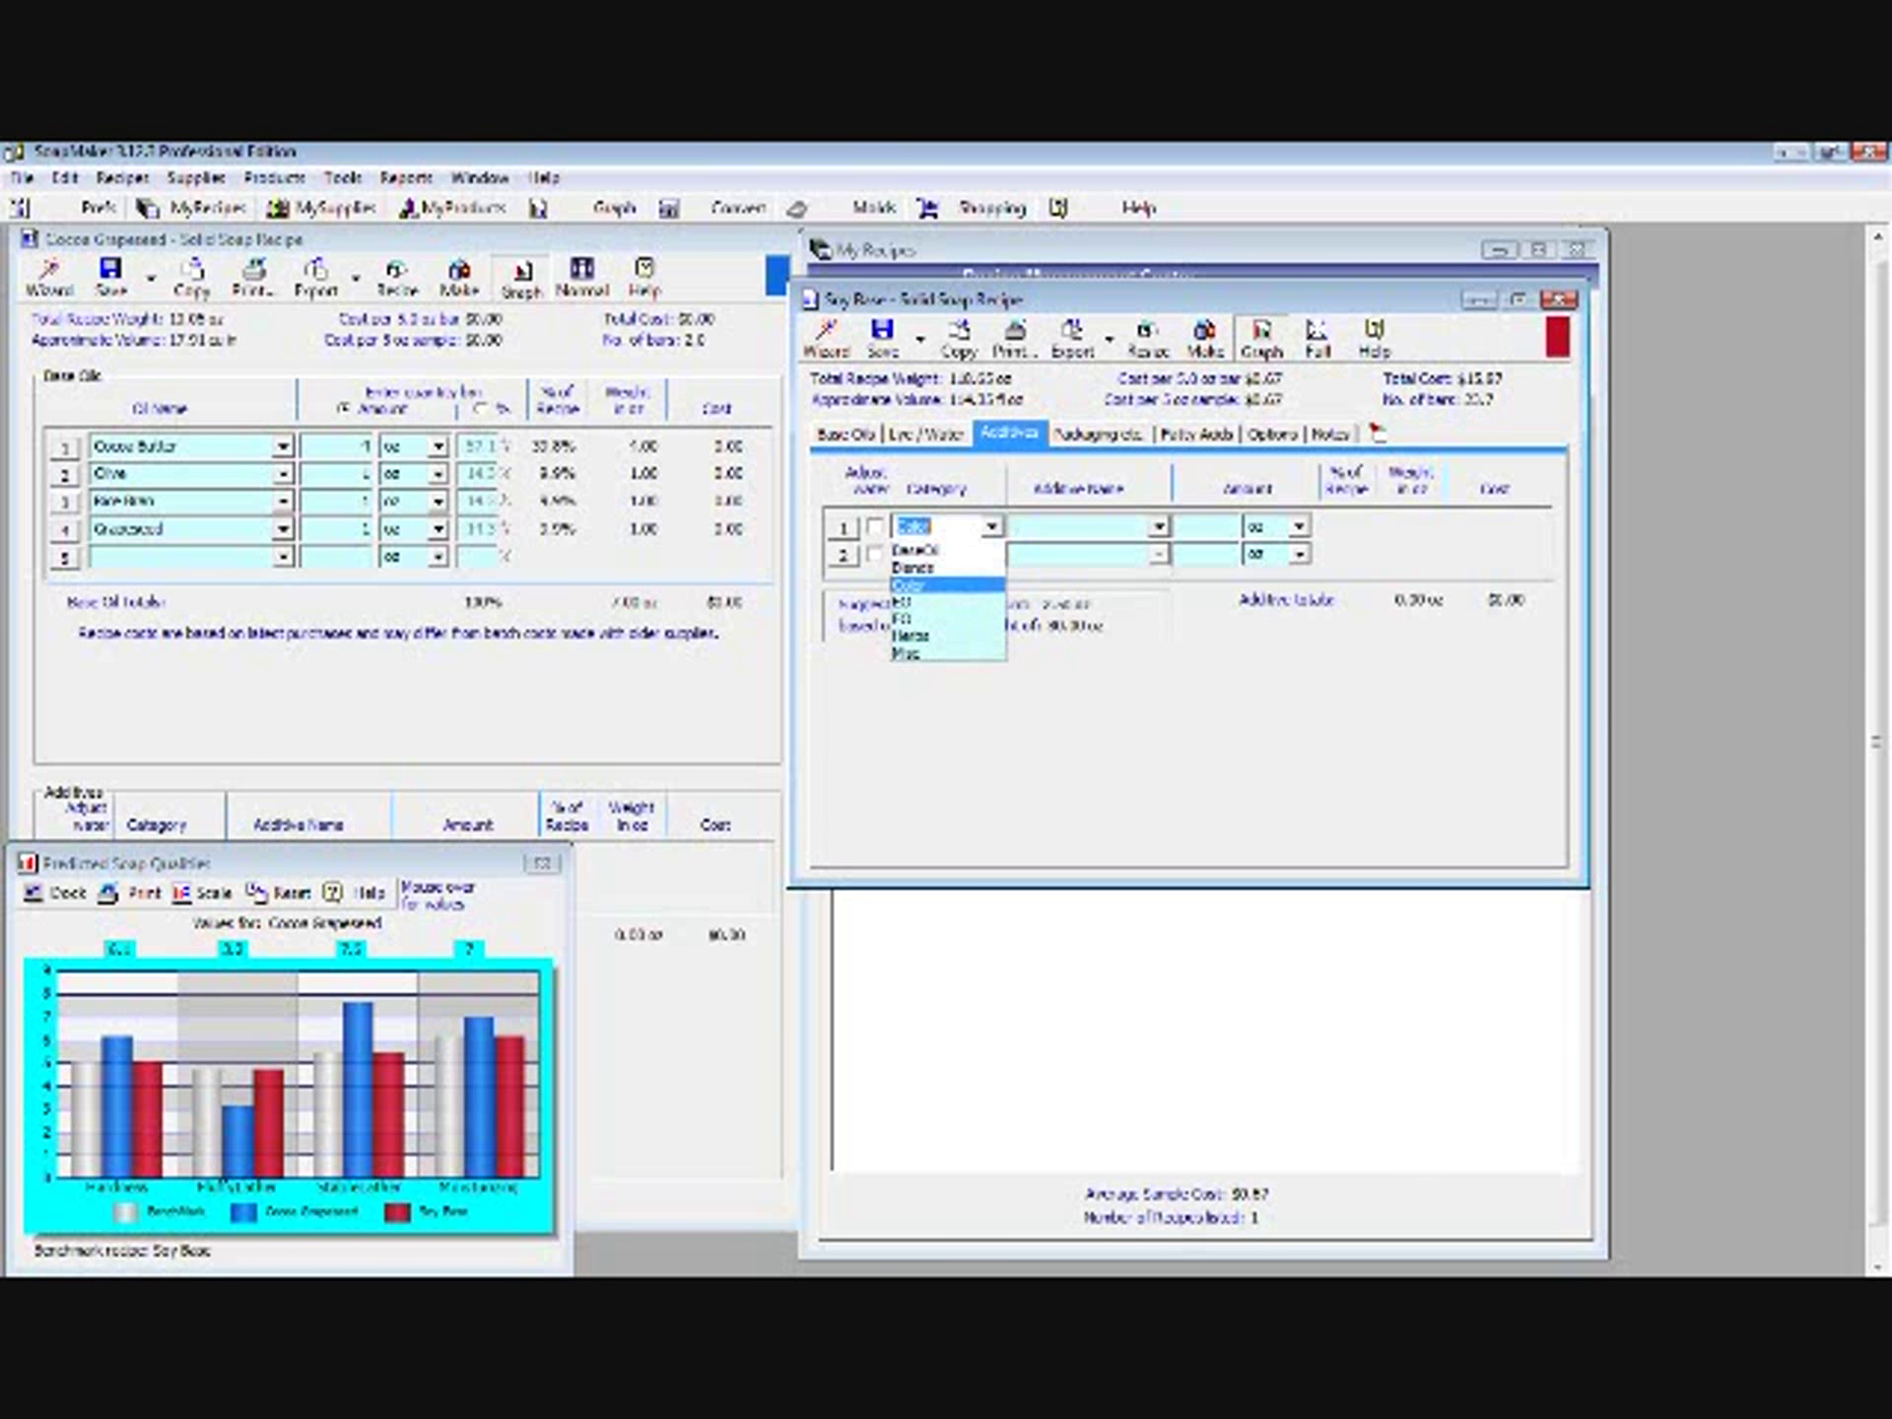
key("Return")
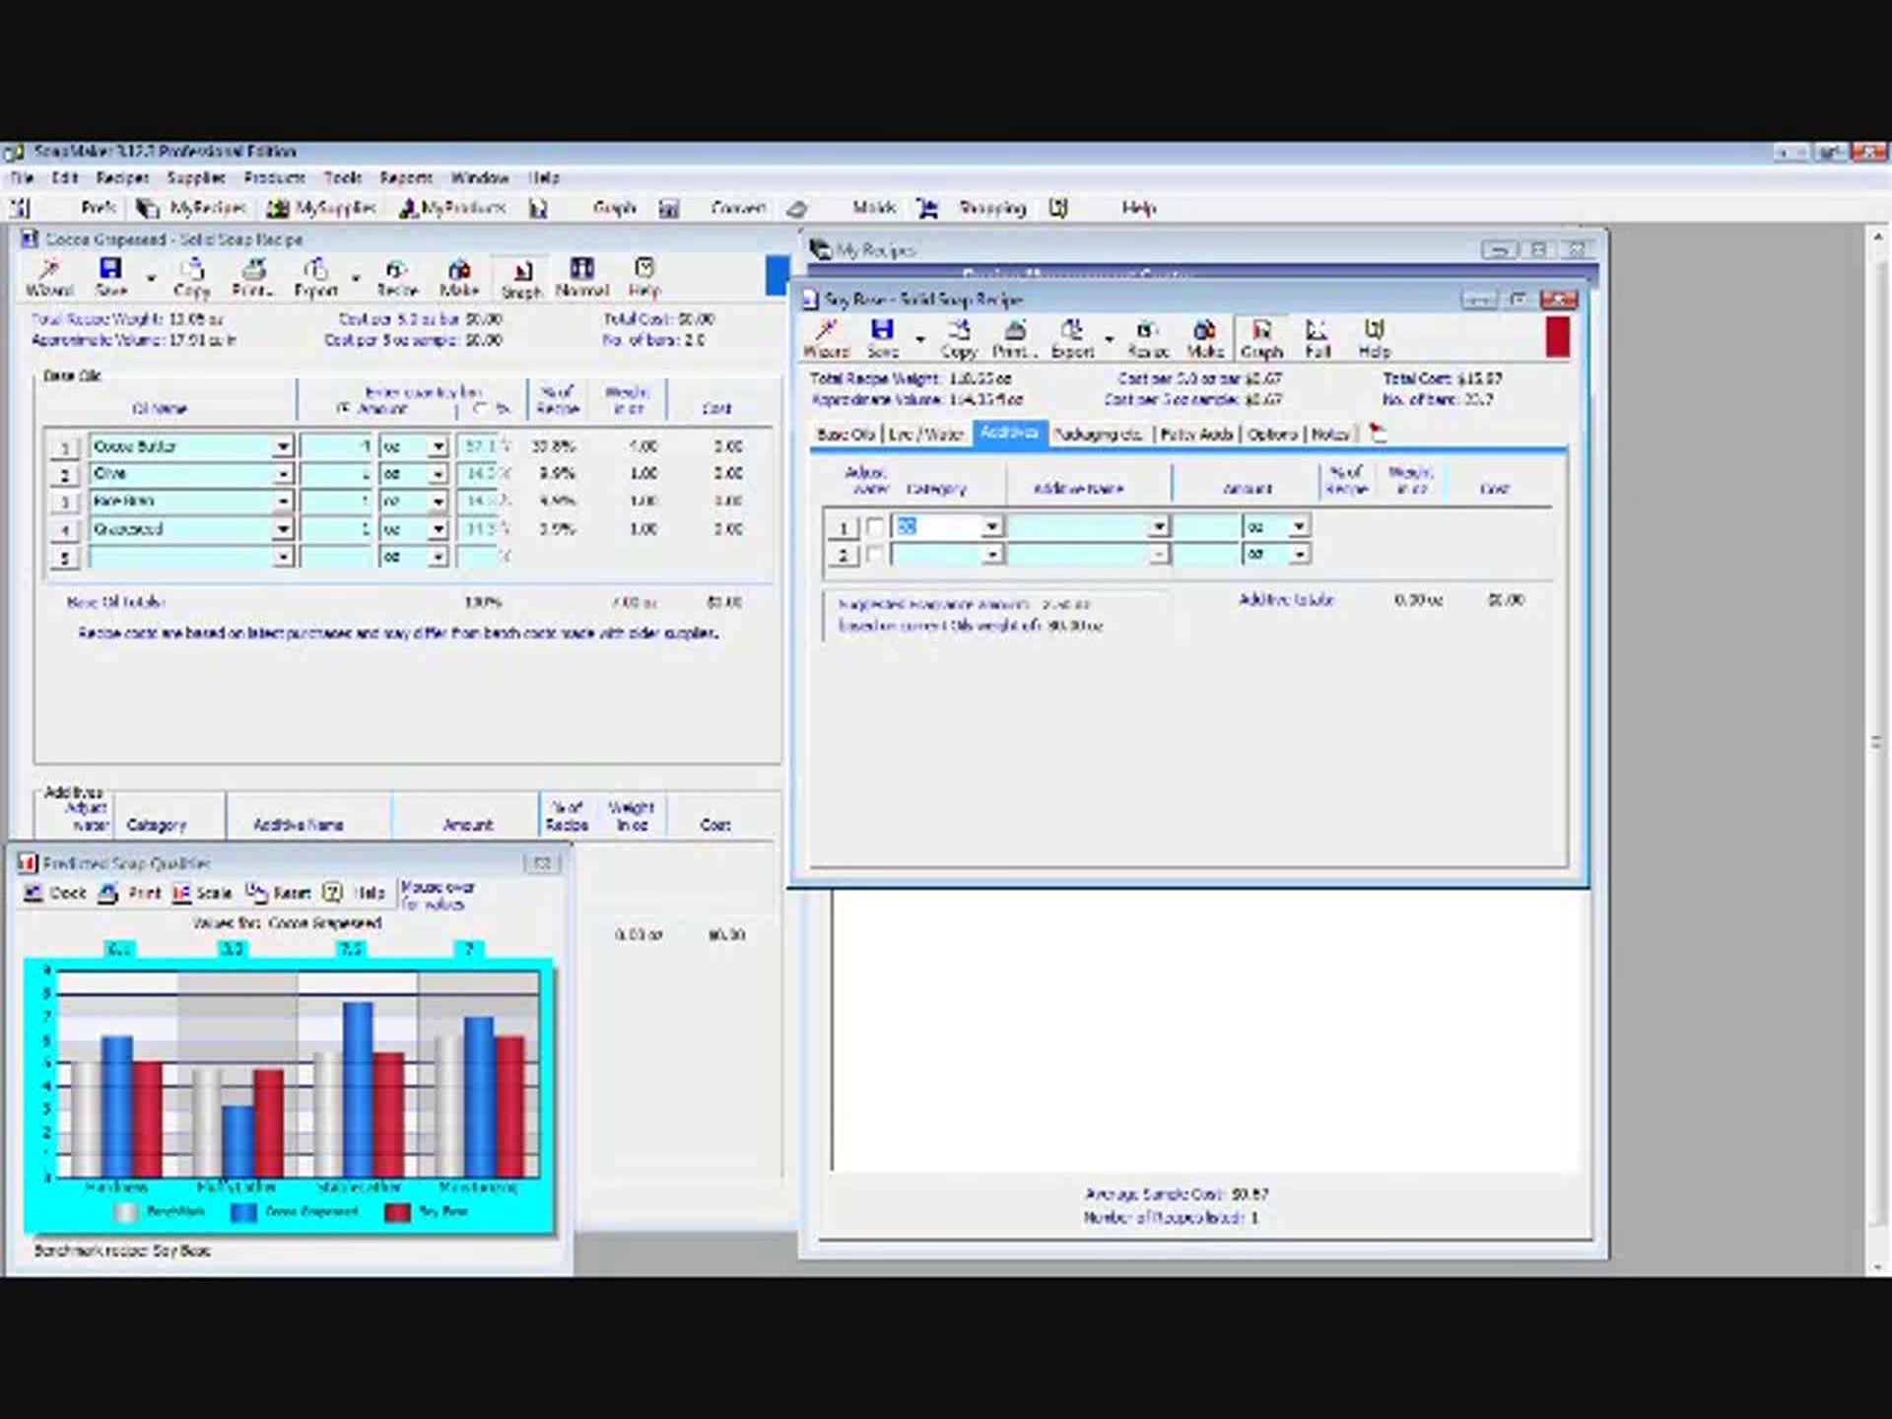
left_click(1015, 527)
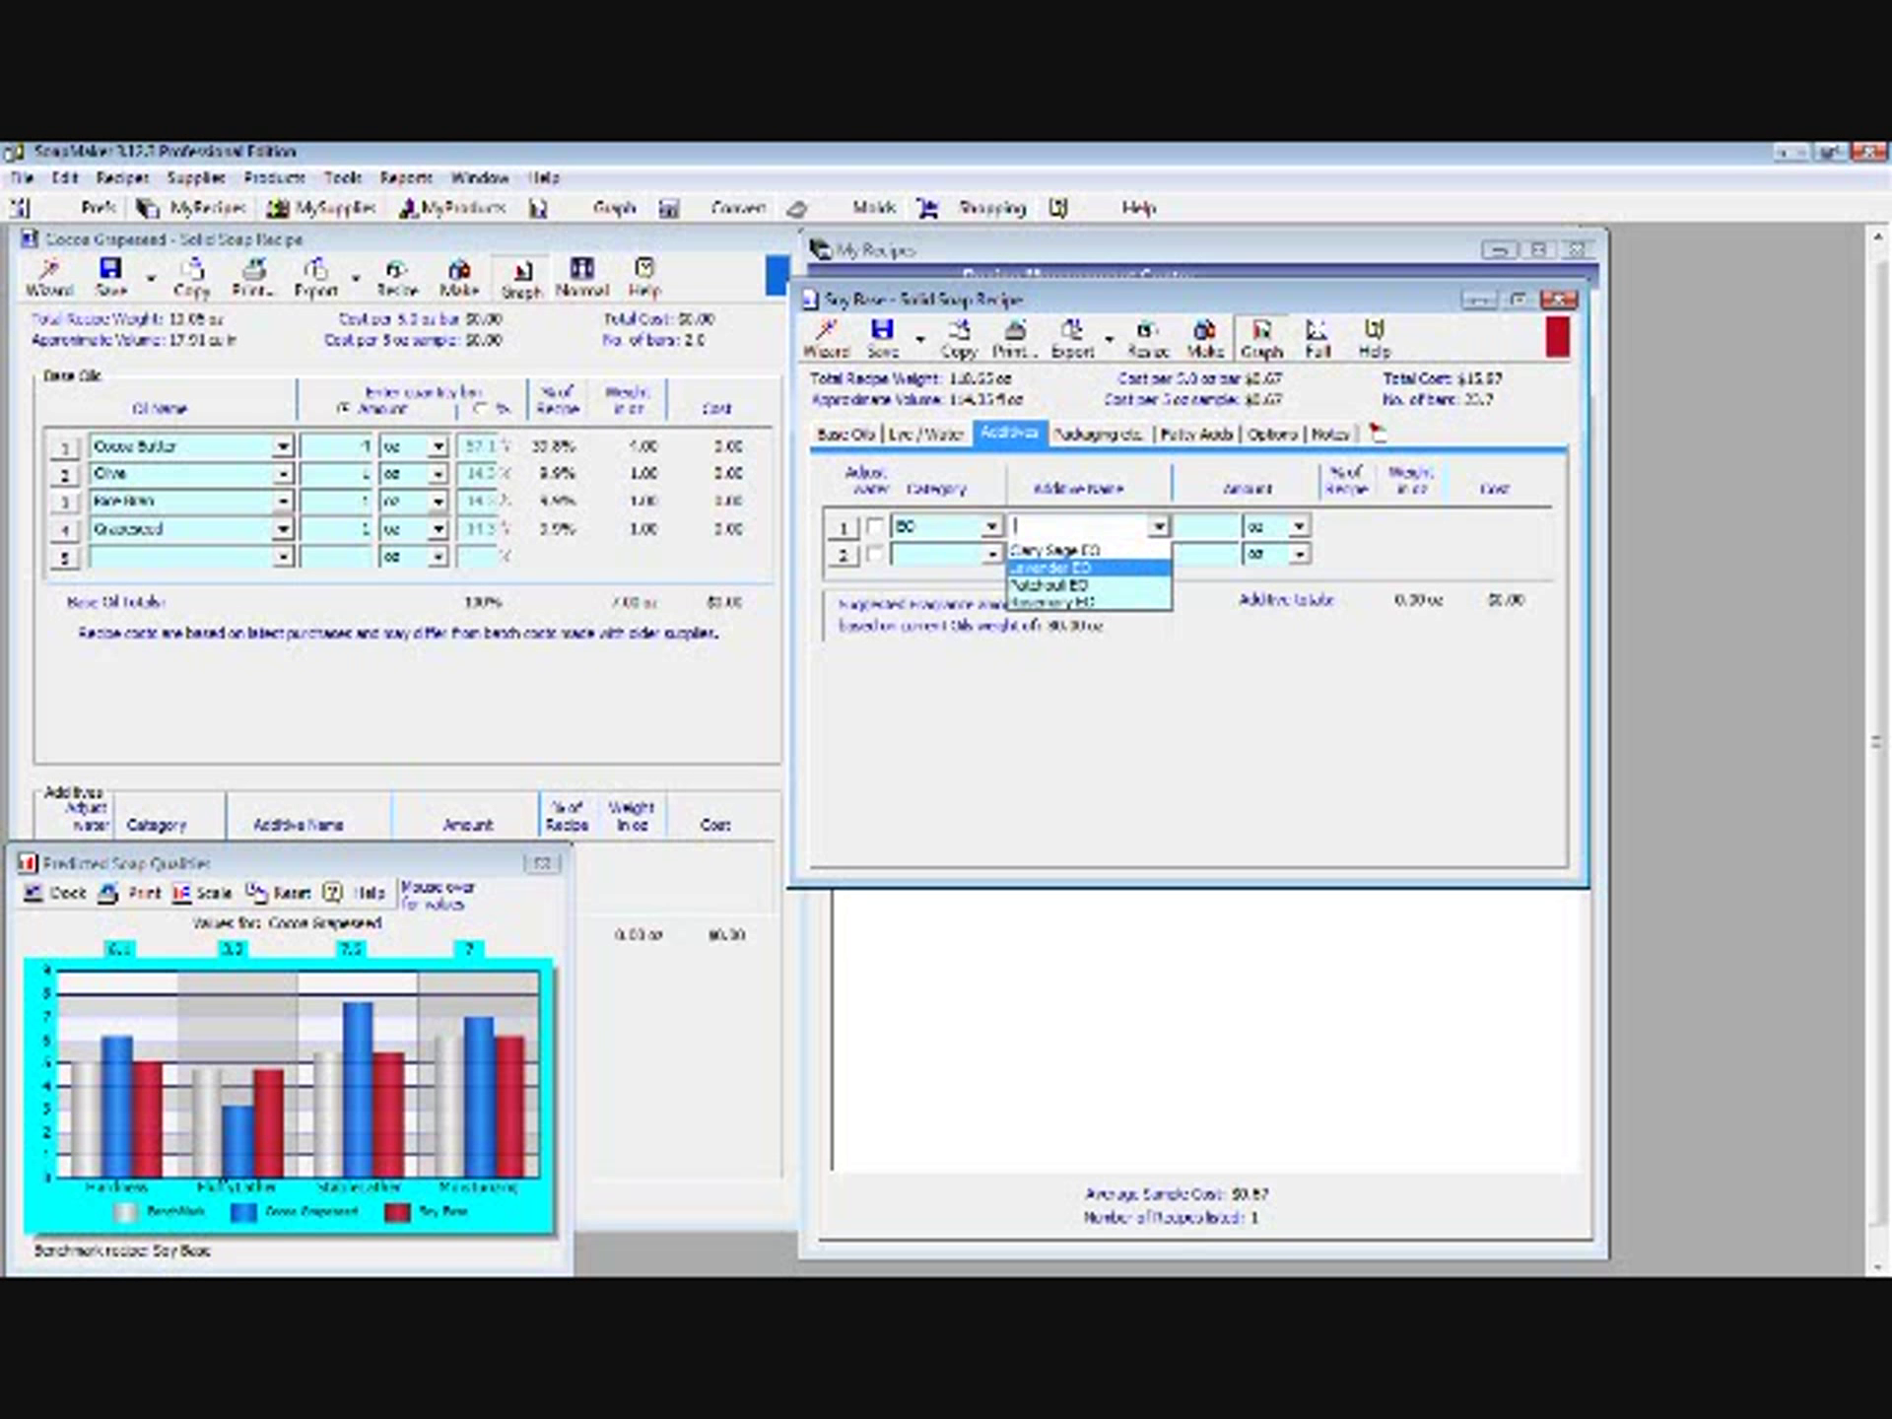
key("Down")
key("Down")
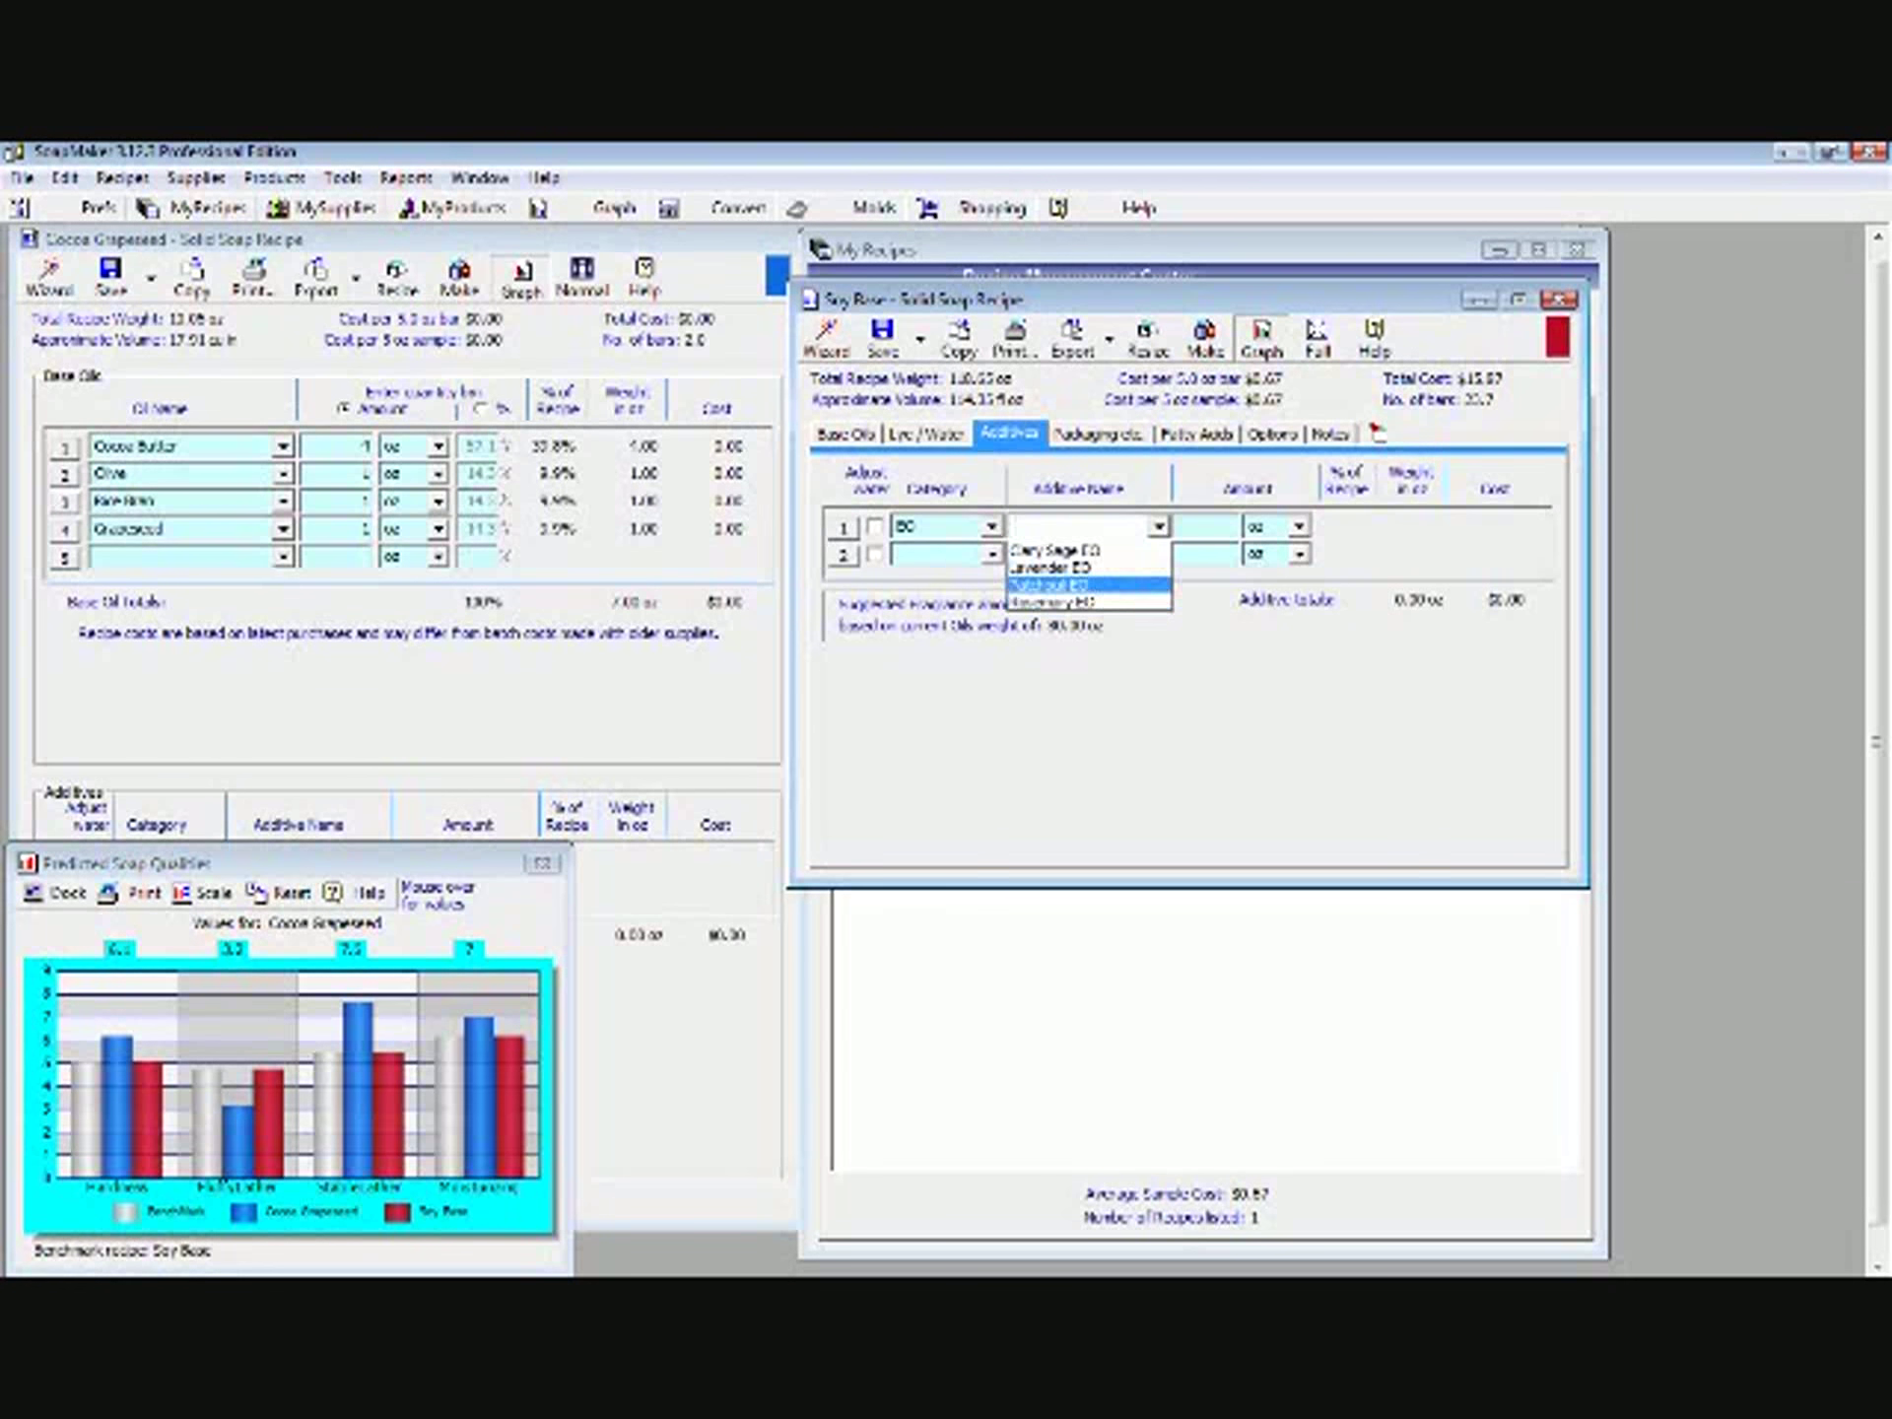
key("Up")
- Change row 1's category to FO and browse the fragrance oils without choosing
key("Escape")
key("shift+Tab")
key("alt+Down")
key("Down")
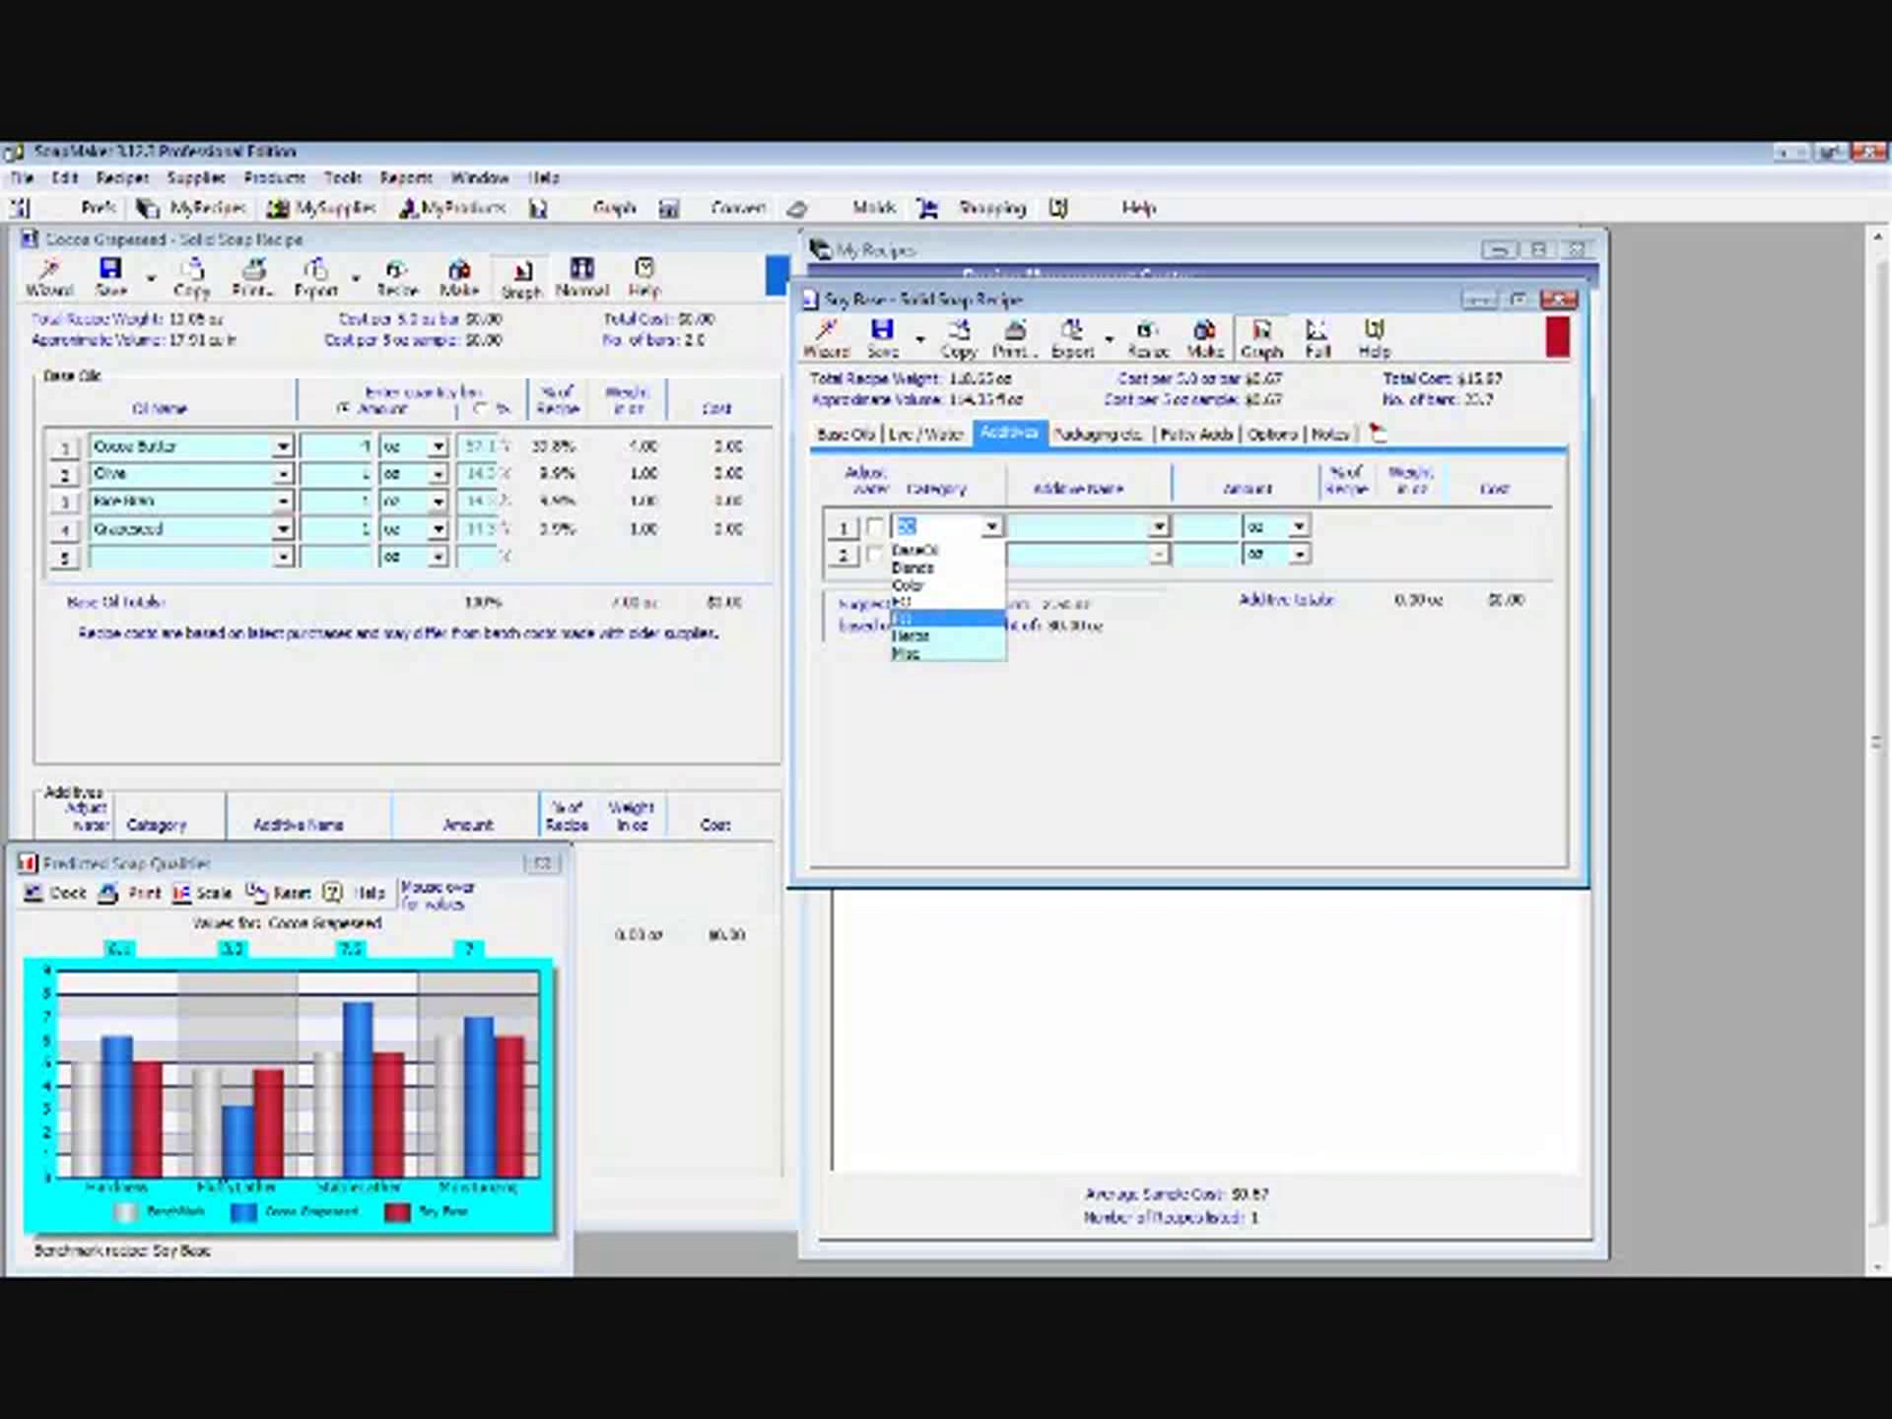
key("Return")
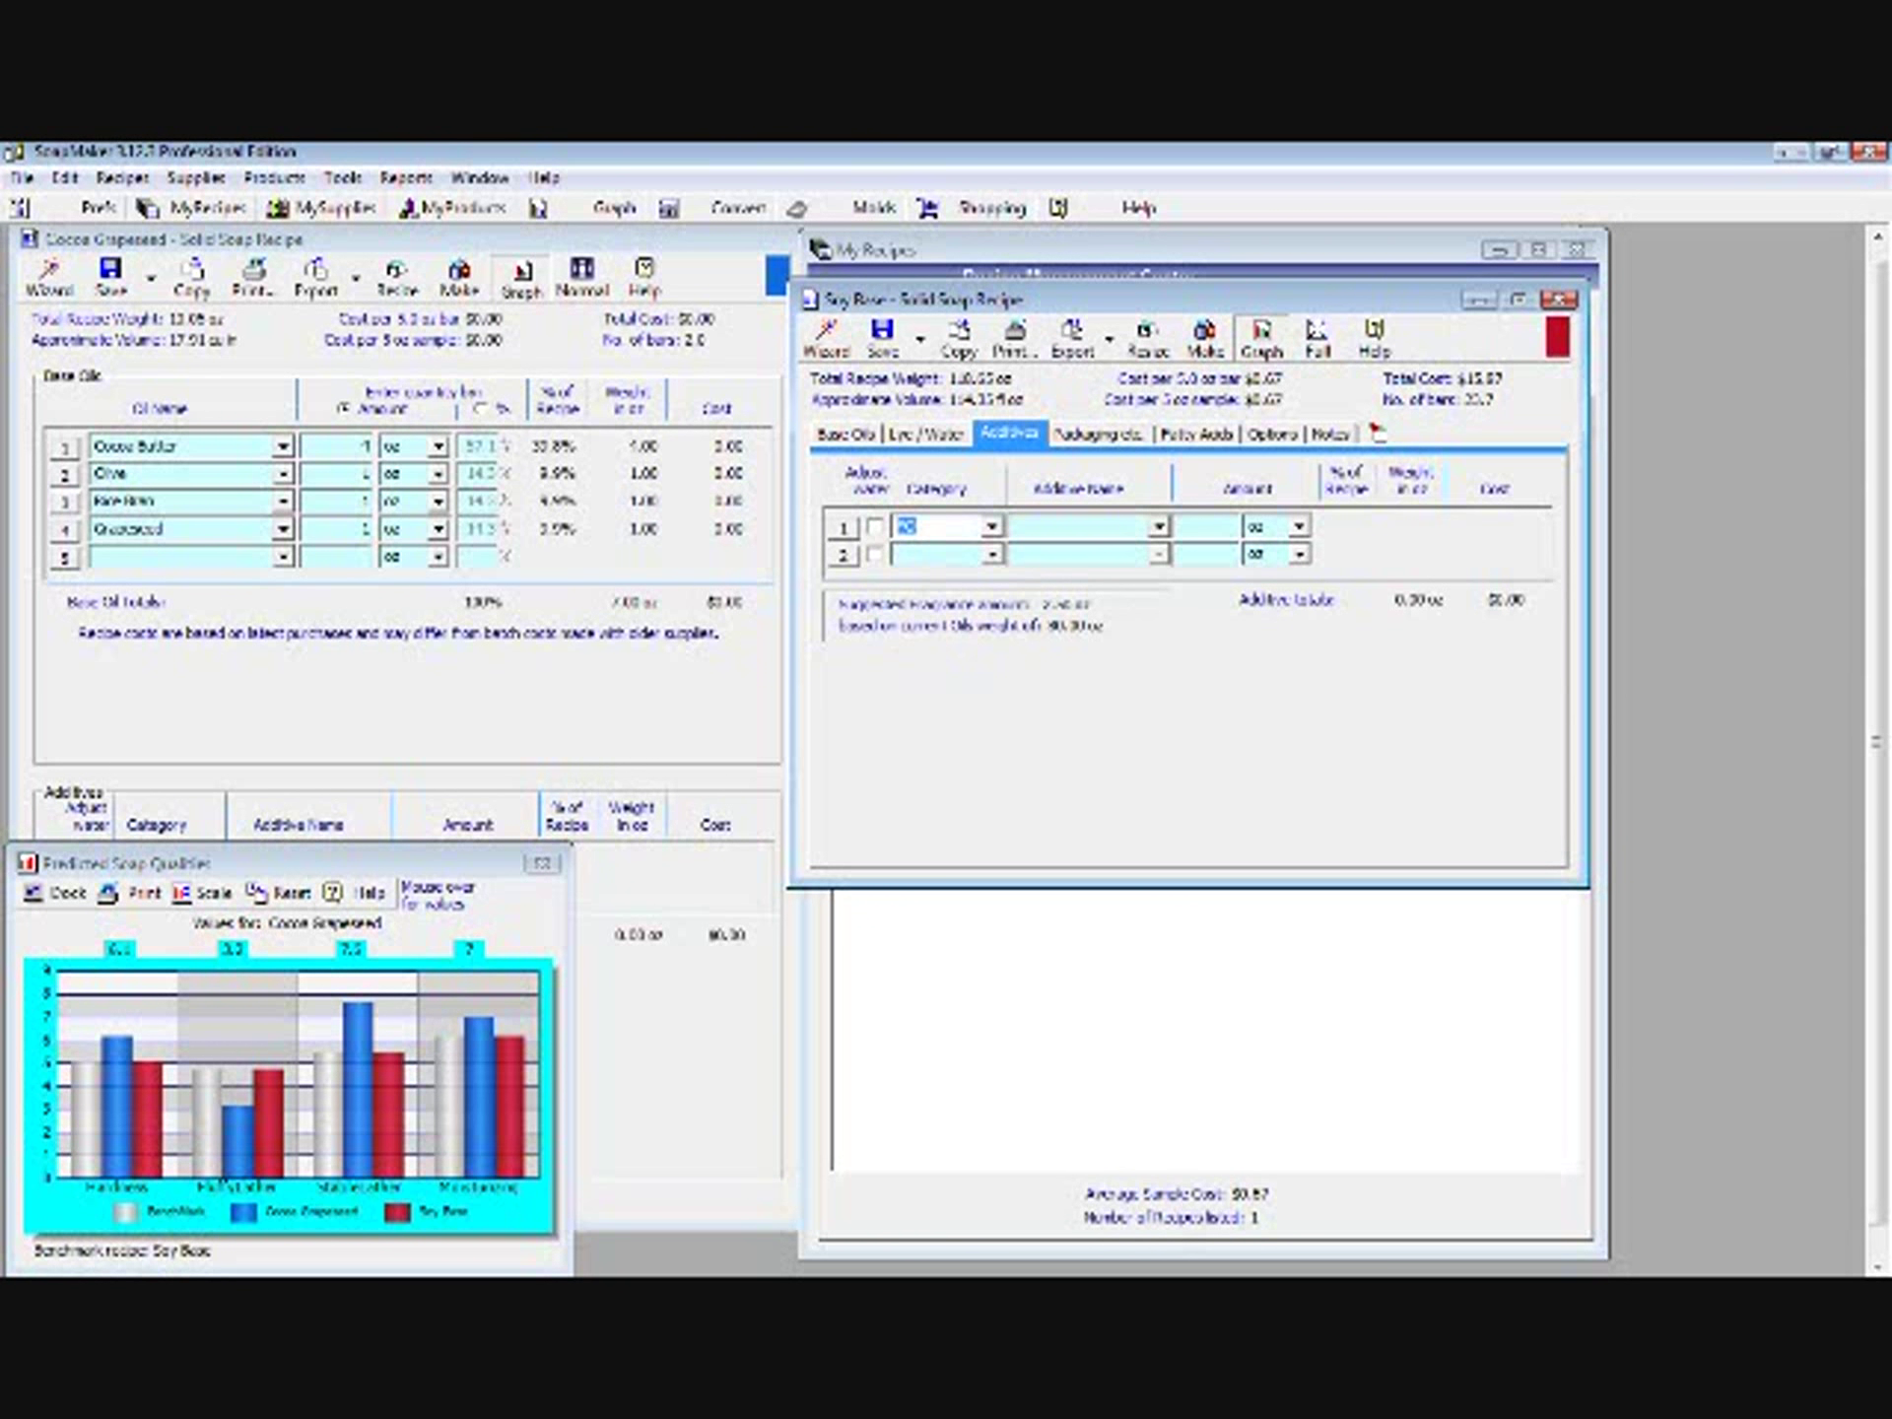
key("Tab")
key("Down")
key("Down")
key("Escape")
- Set row 1's category to Herbs and list the available herbs
key("shift+Tab")
key("alt+Down")
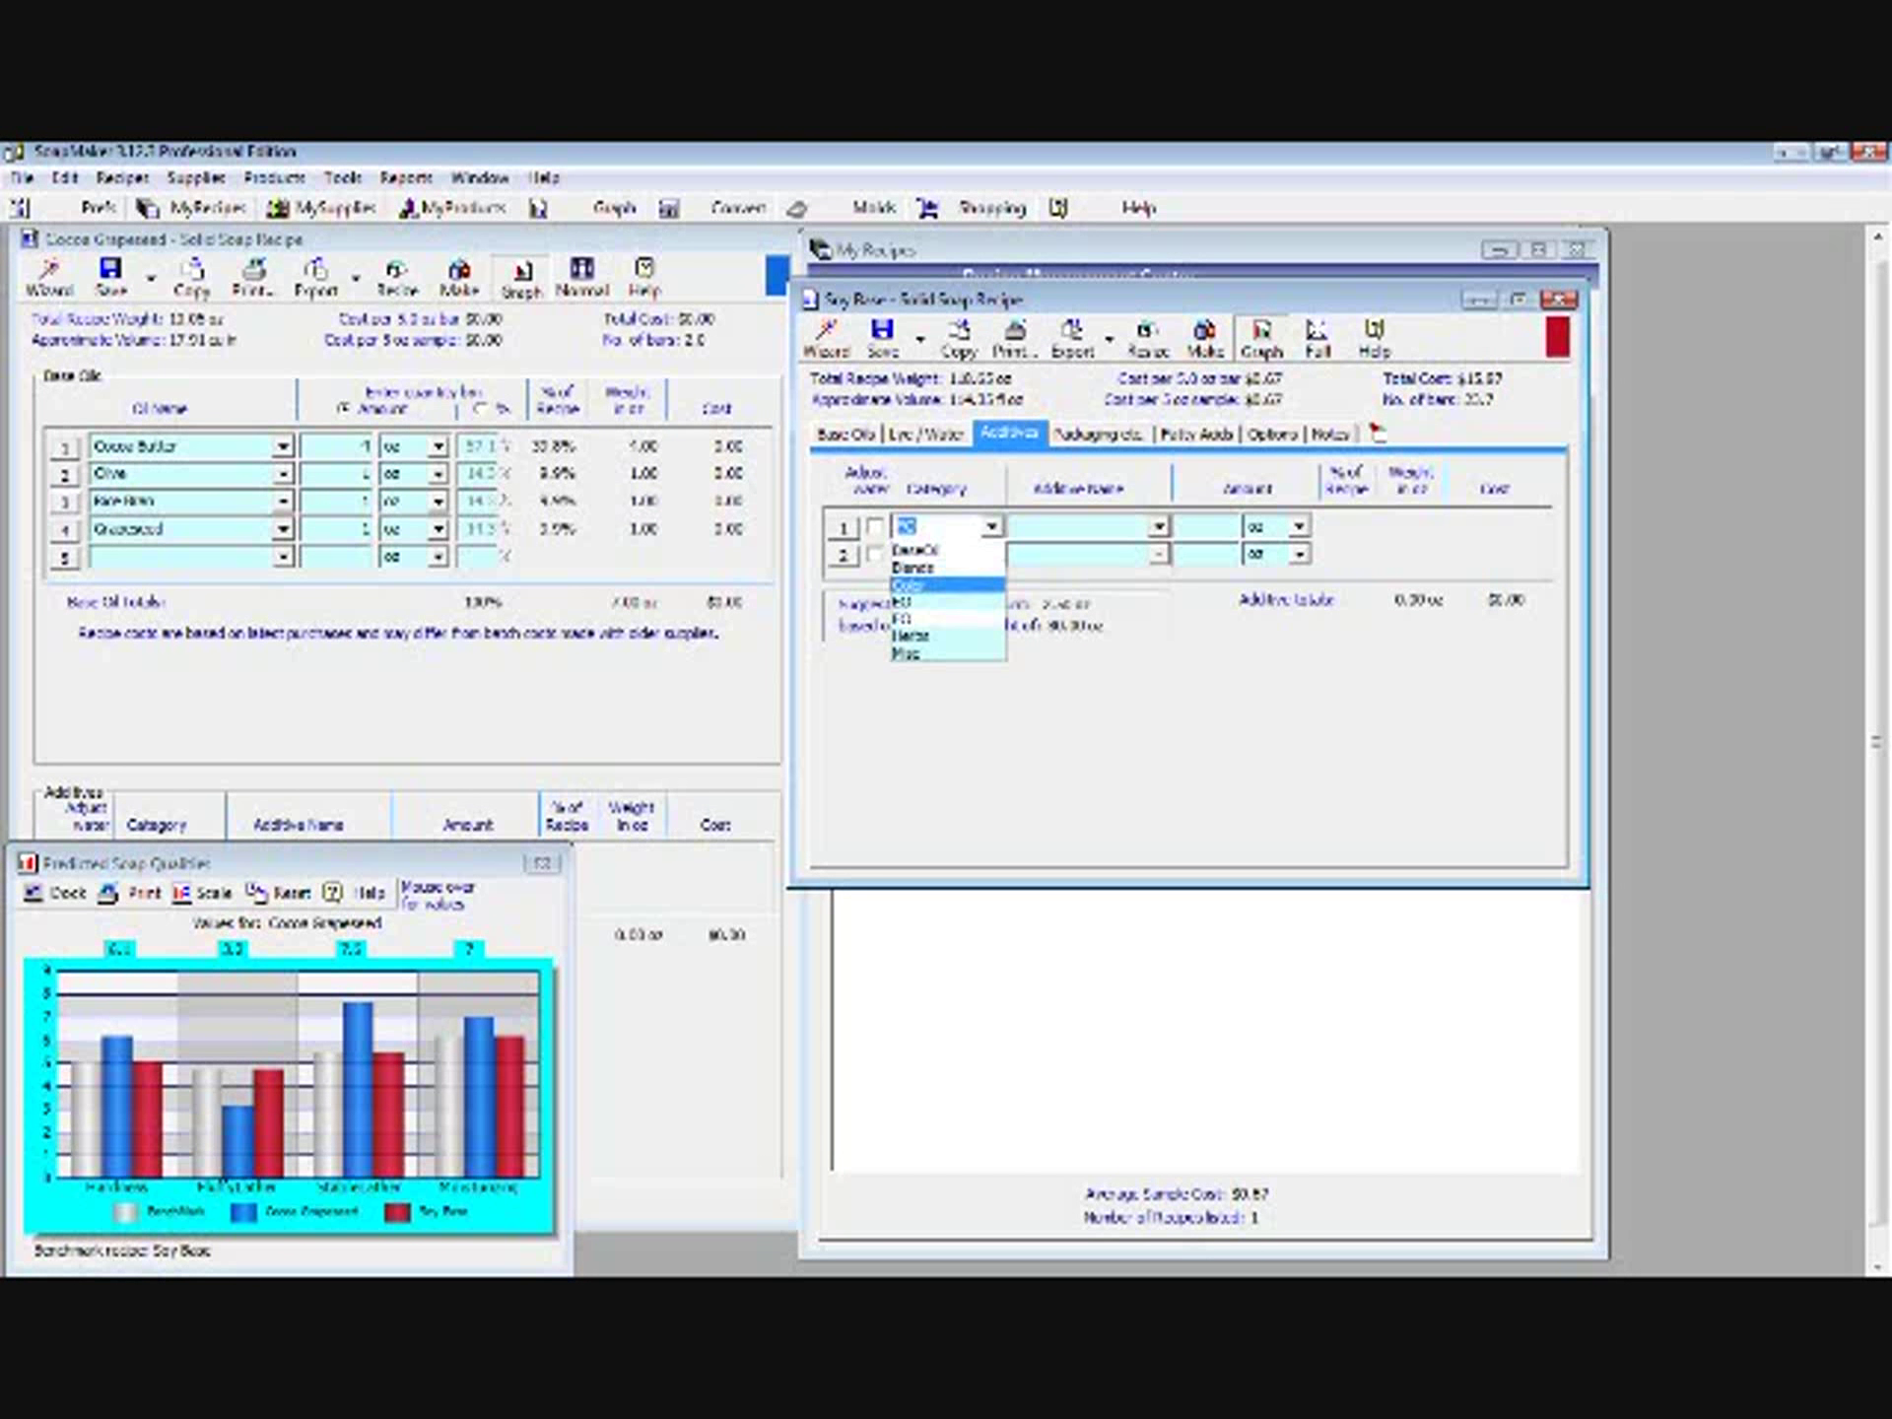
key("Down")
key("Return")
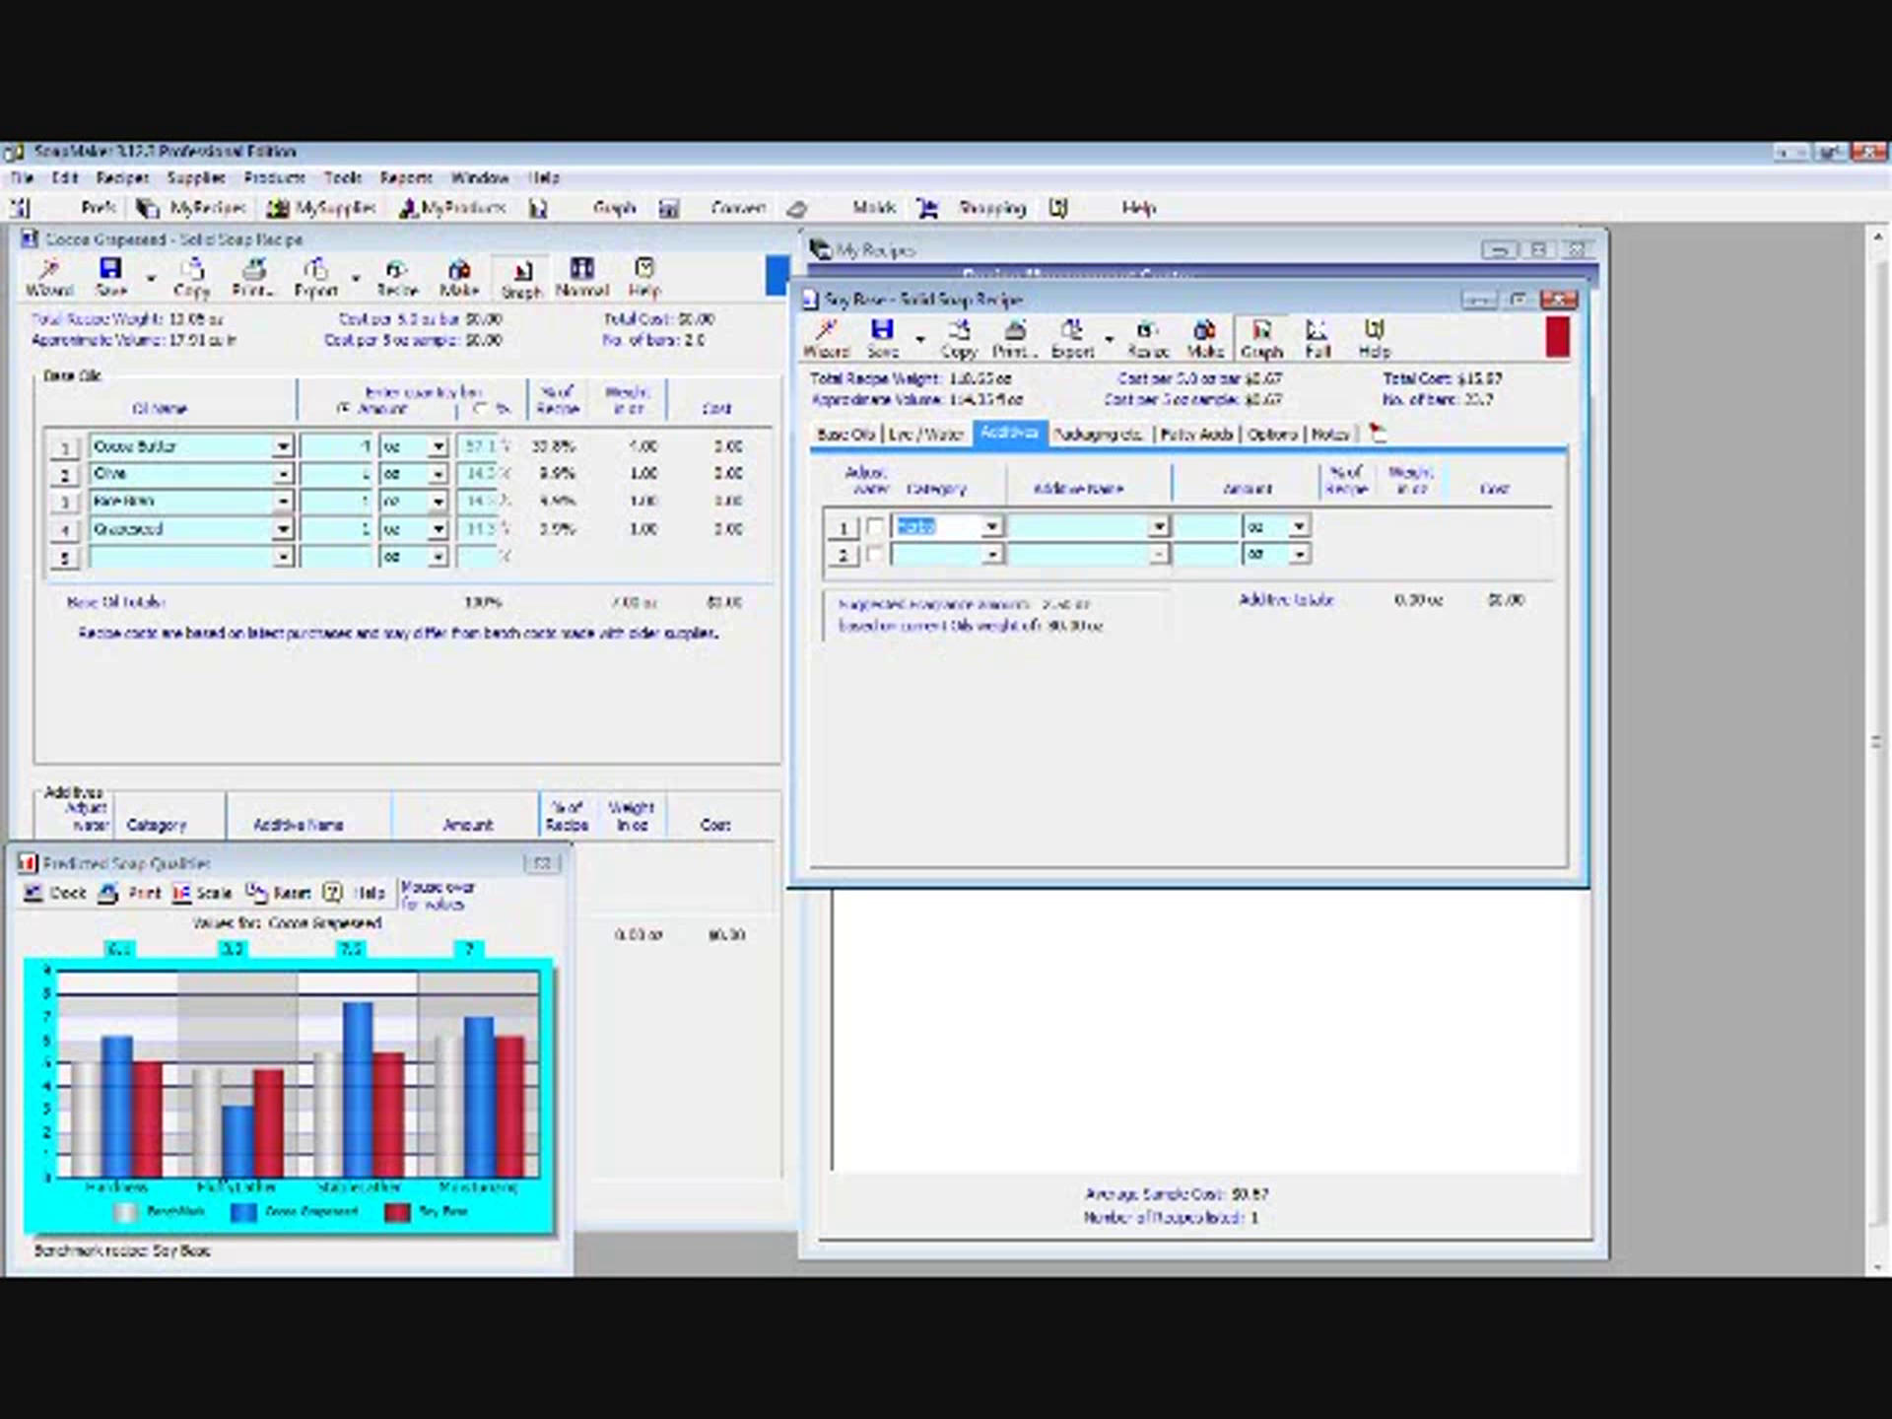
key("Tab")
key("alt+Down")
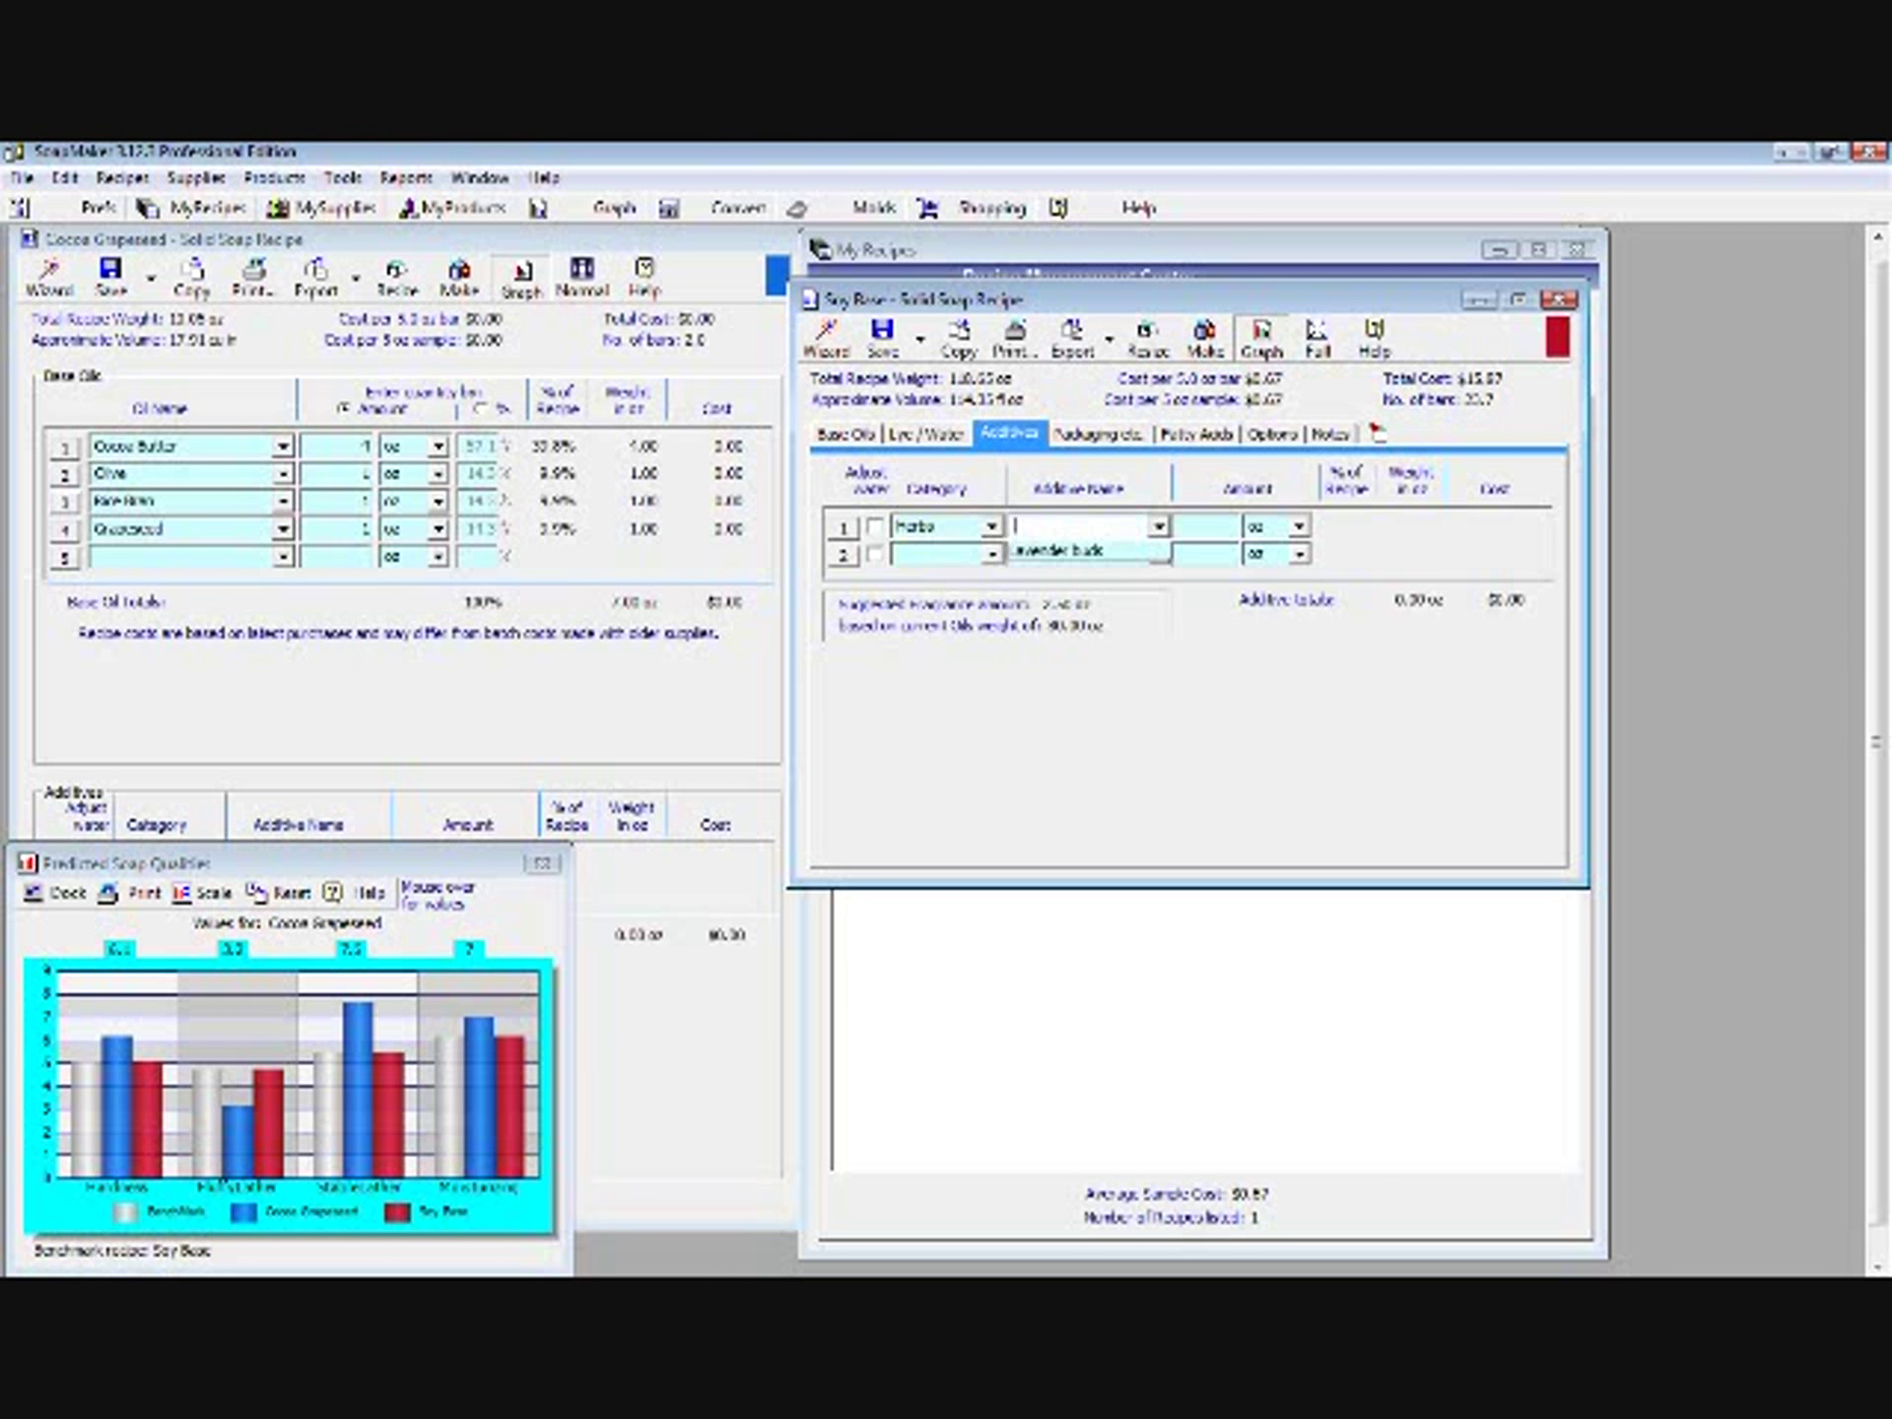
- Point out Lavender buds among the herbs, then set row 1 to Misc and preview its additives
key("Down")
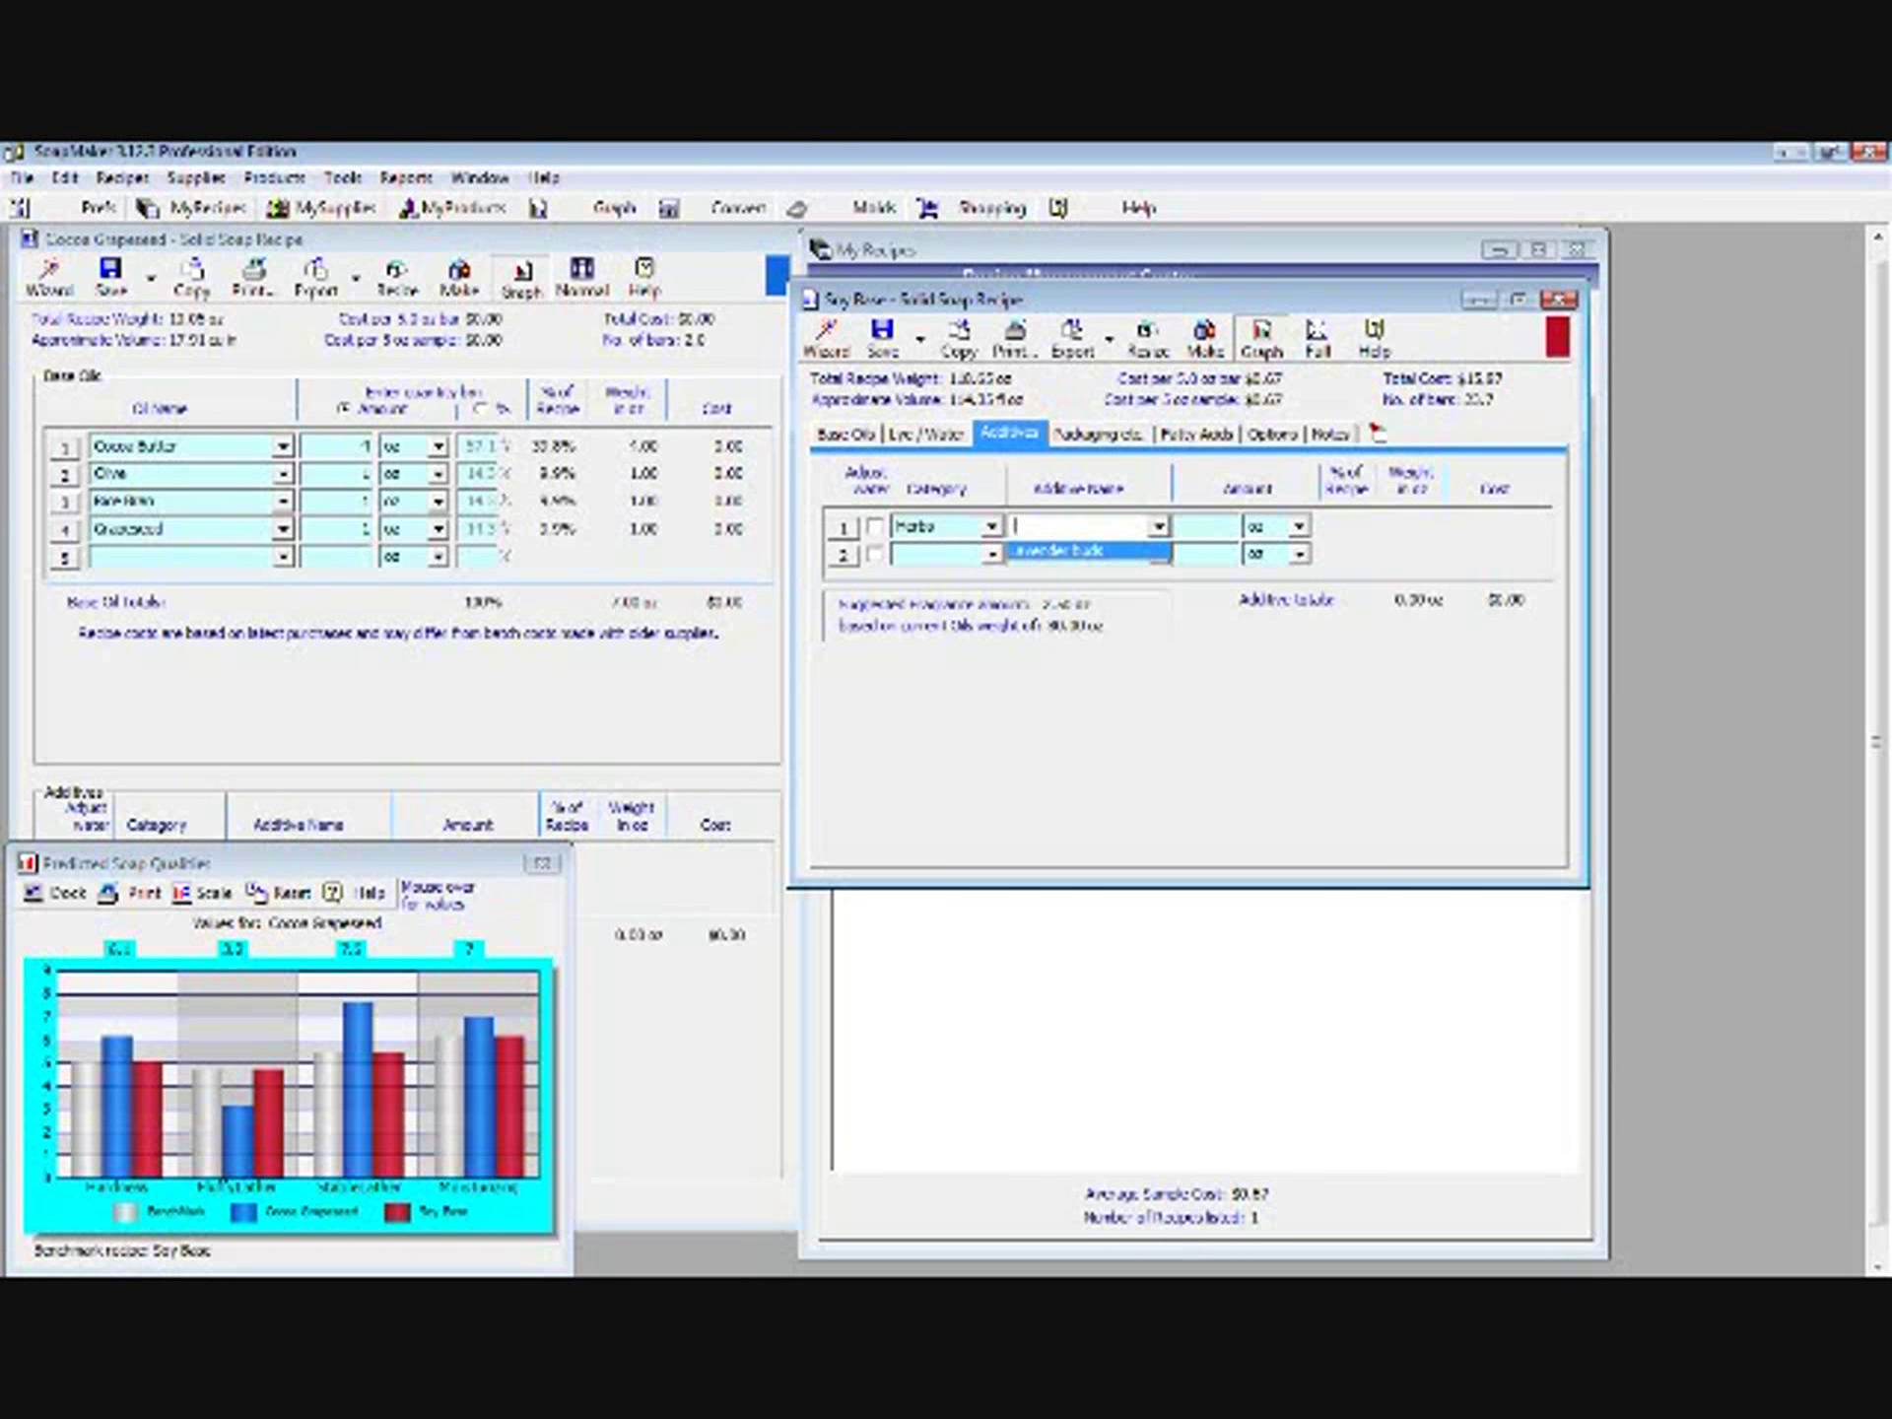
key("Escape")
key("shift+Tab")
key("alt+Down")
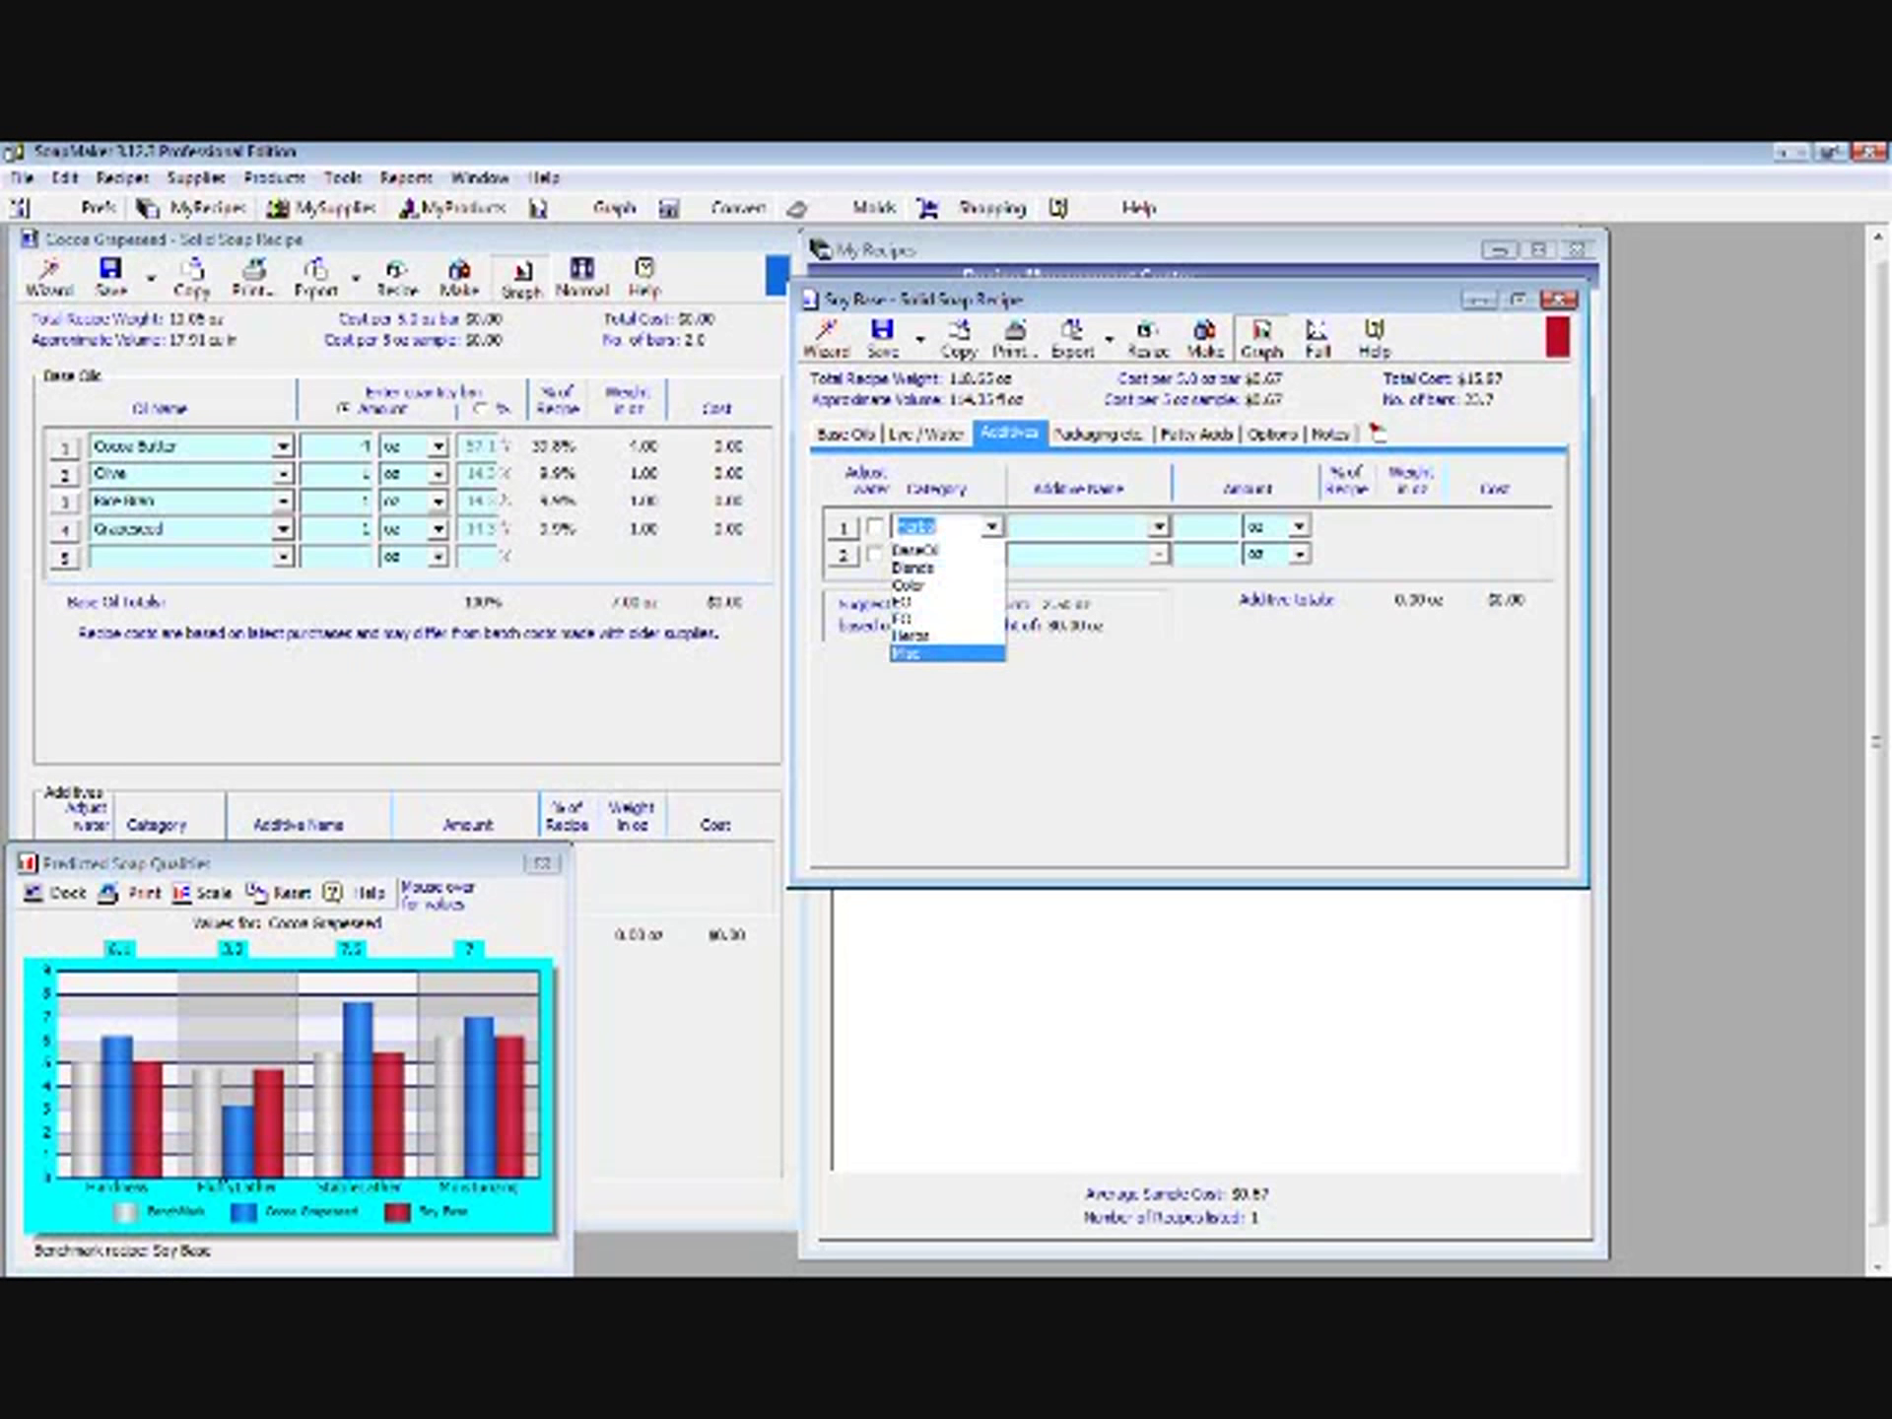
key("Return")
key("Tab")
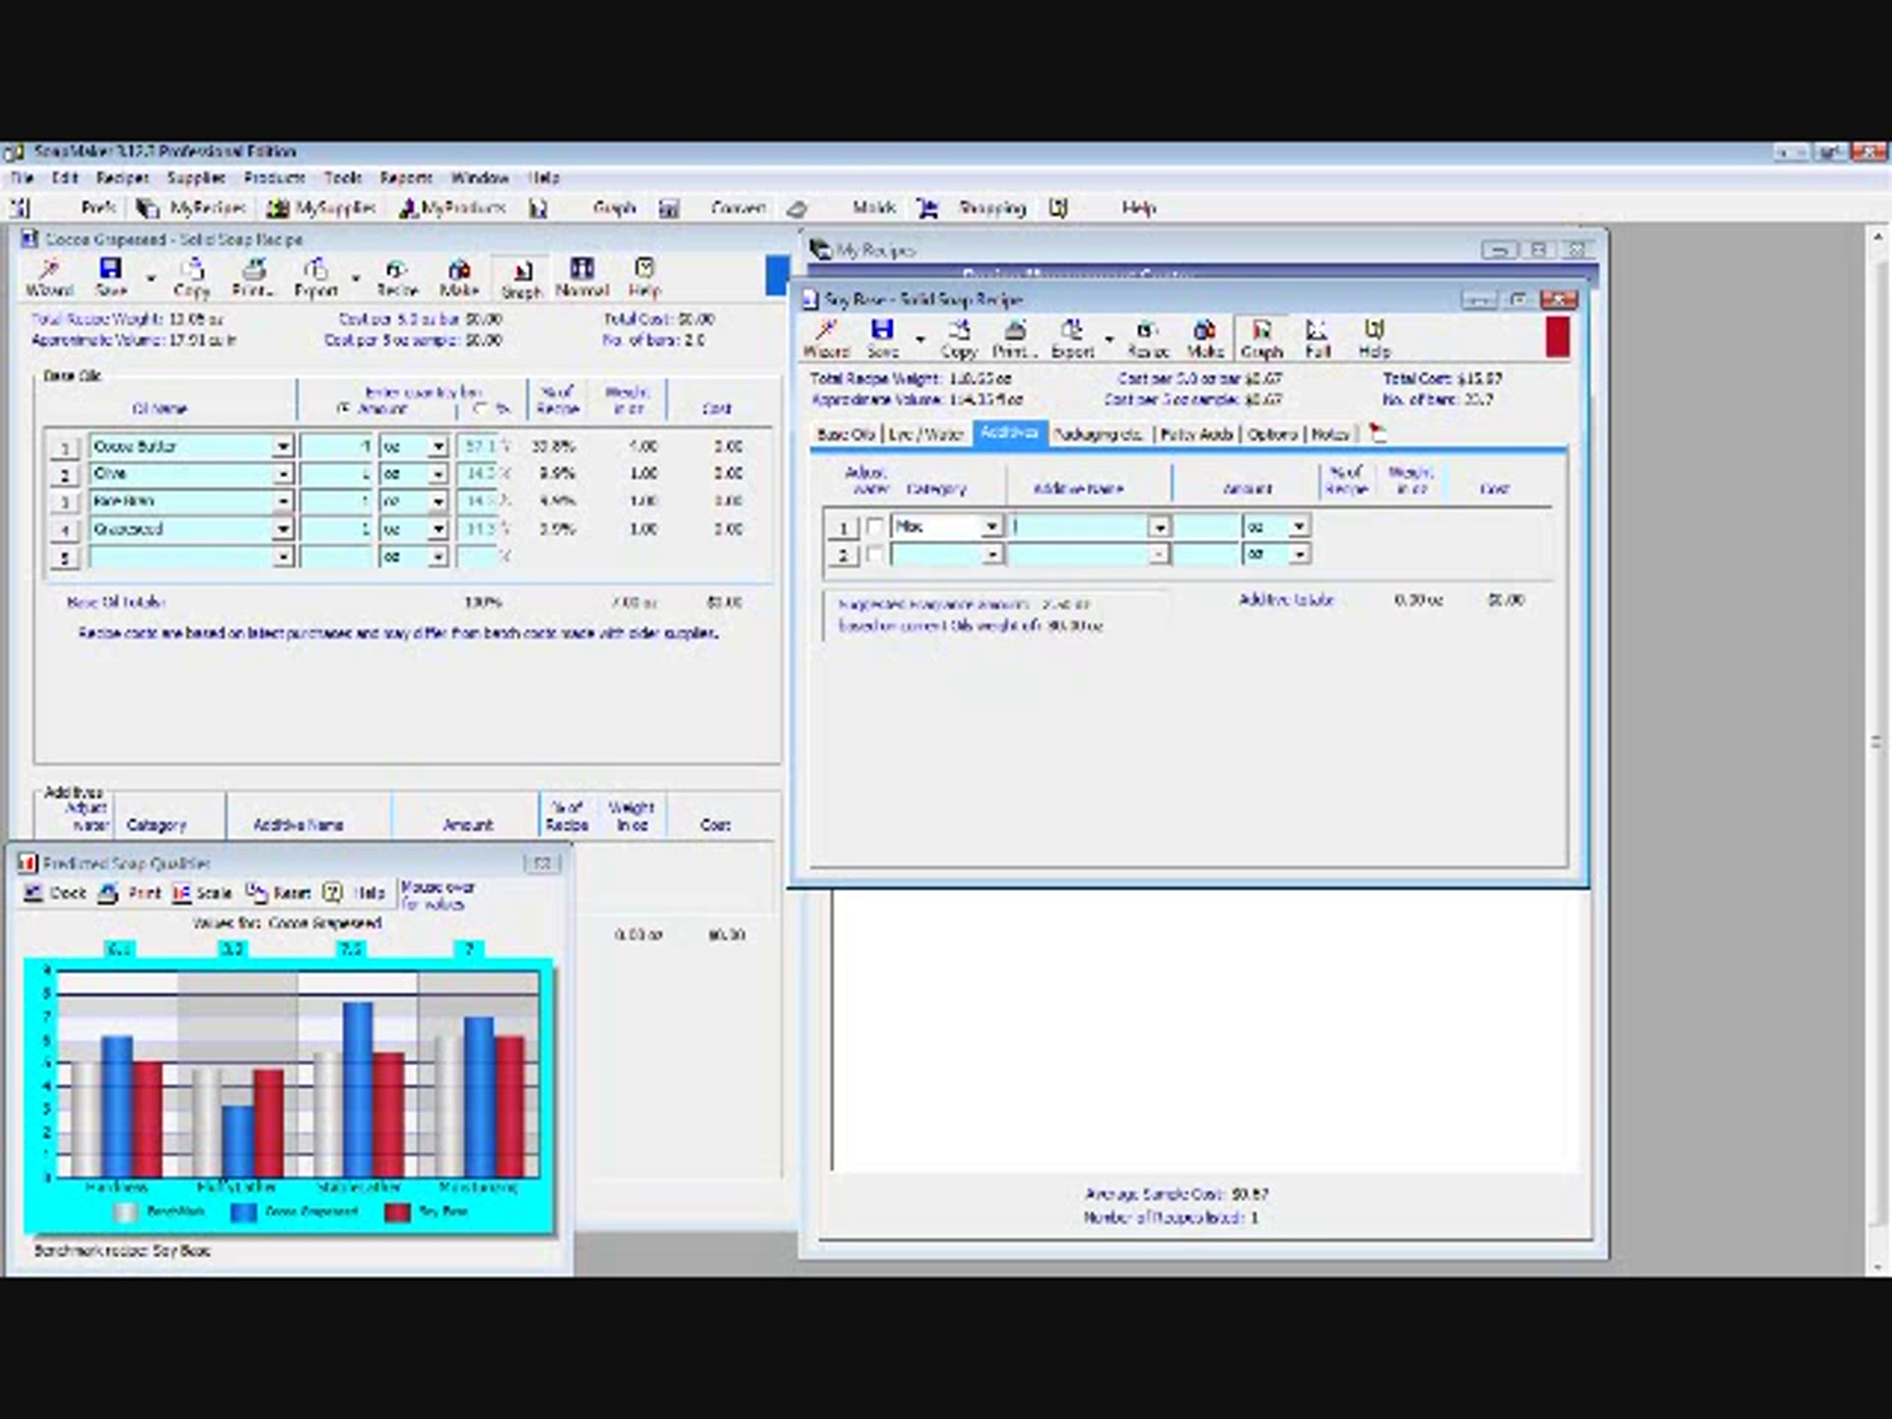
key("alt+Down")
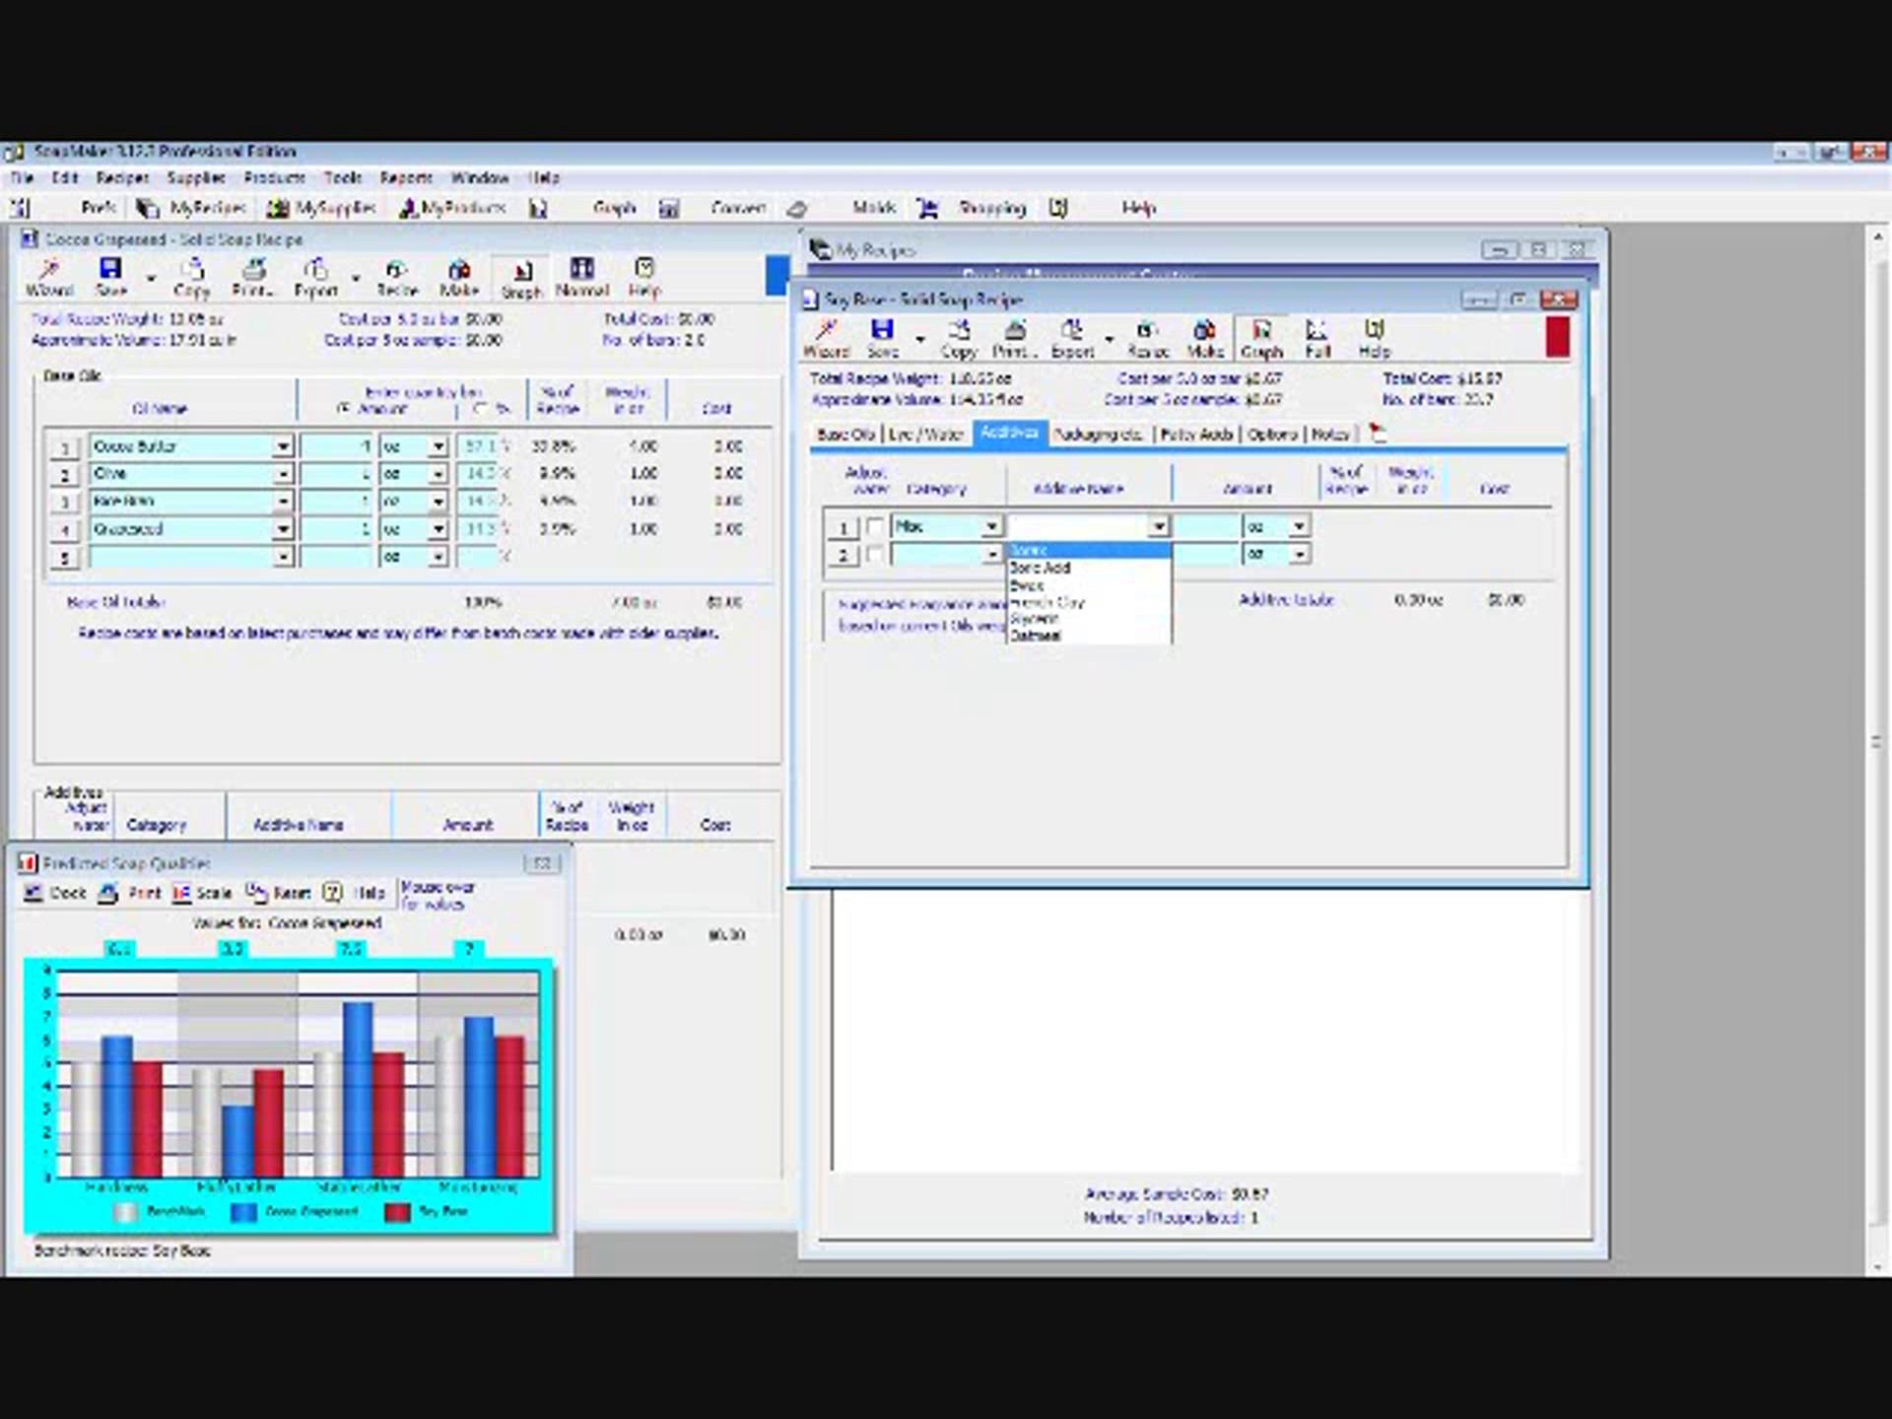
key("Escape")
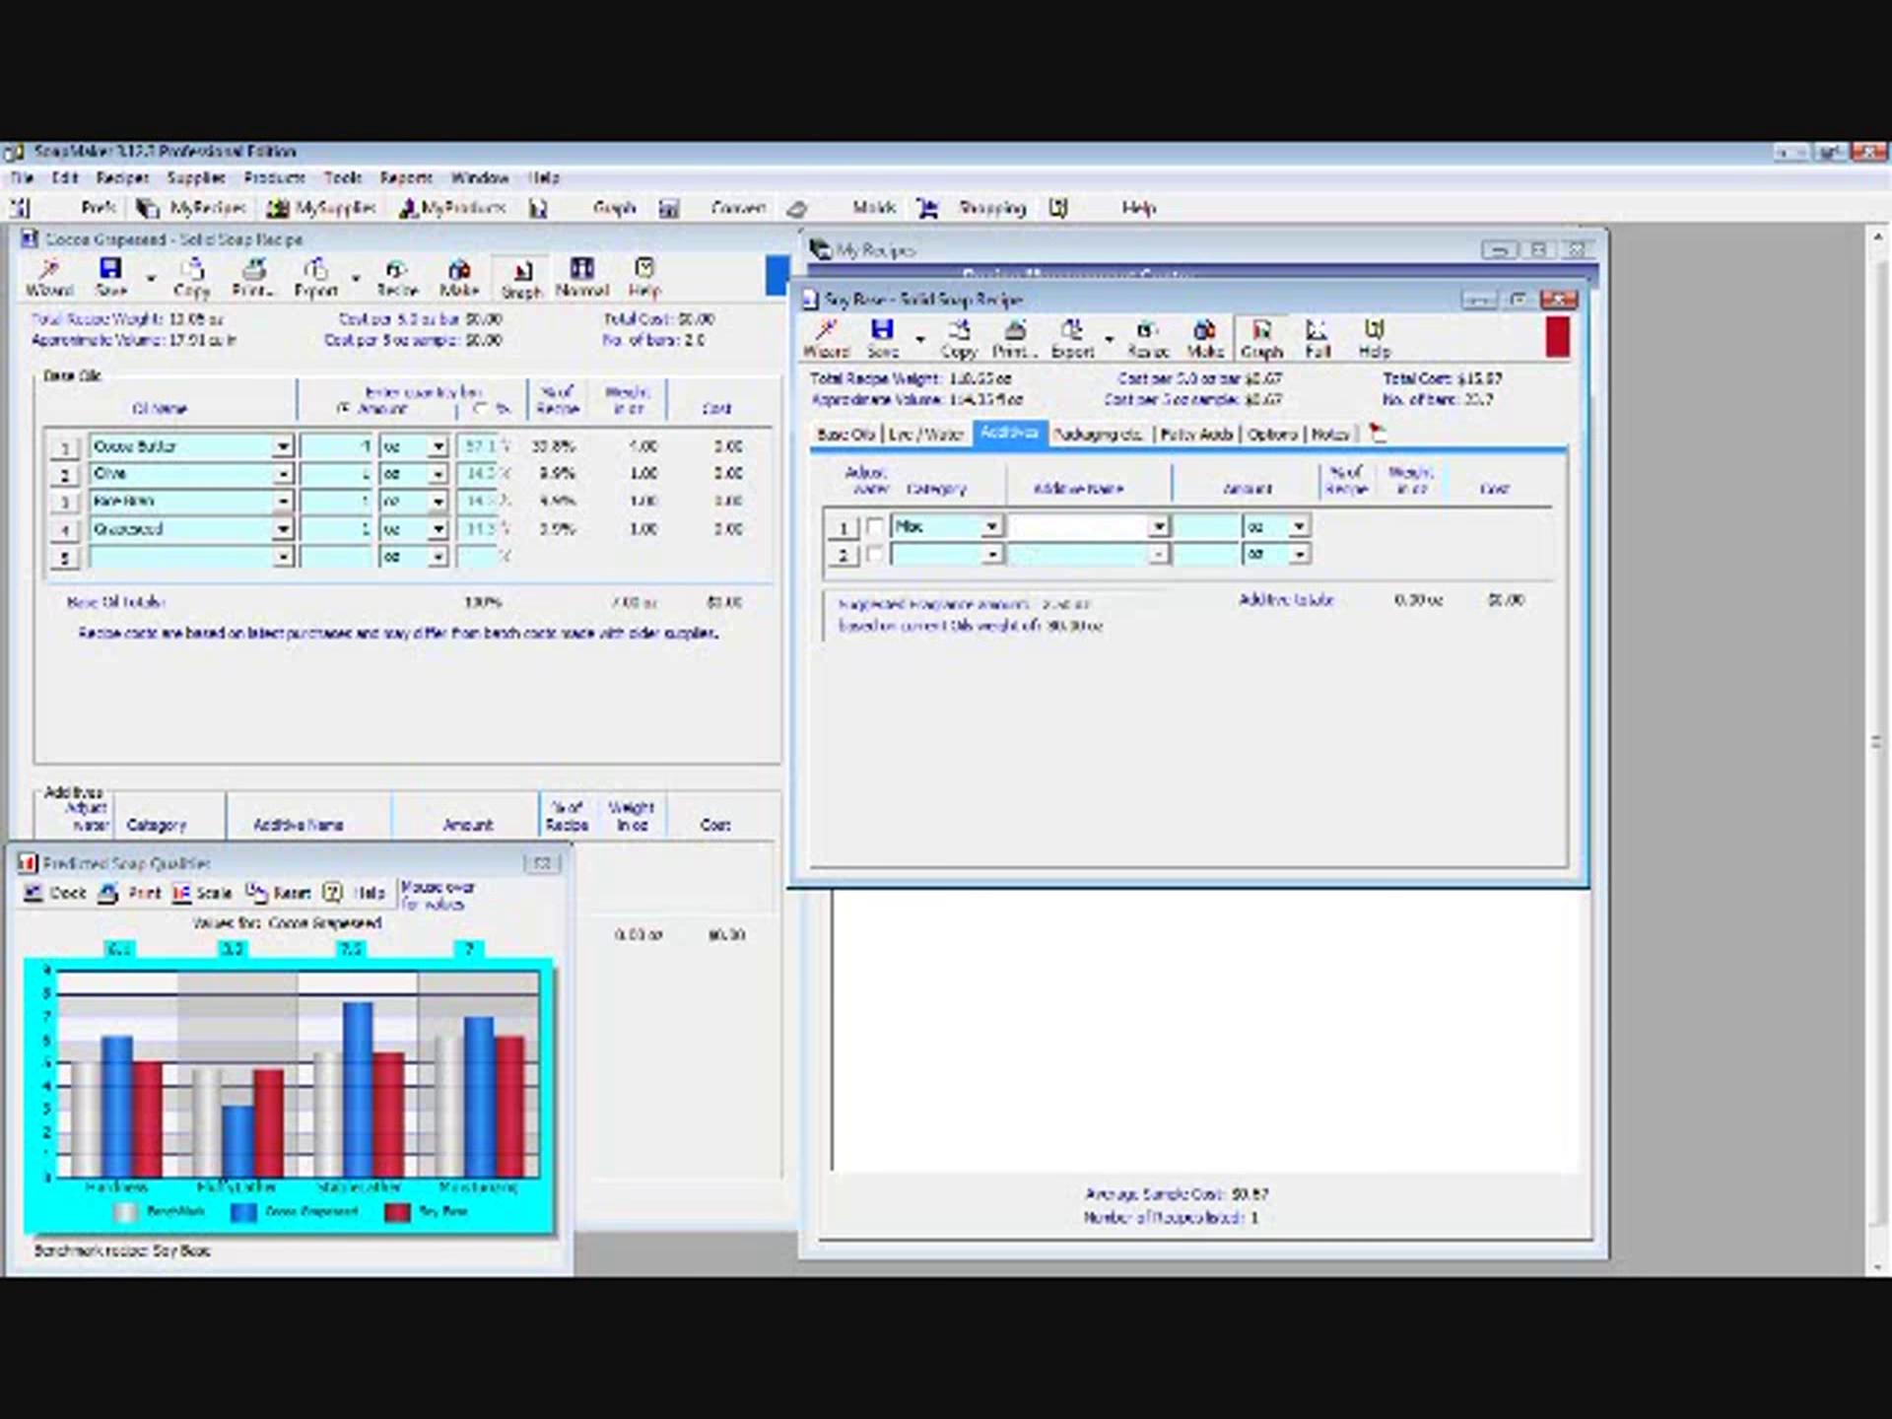
- Set row 1's additive category to BaseOil
key("shift+Tab")
key("alt+Down")
key("Home")
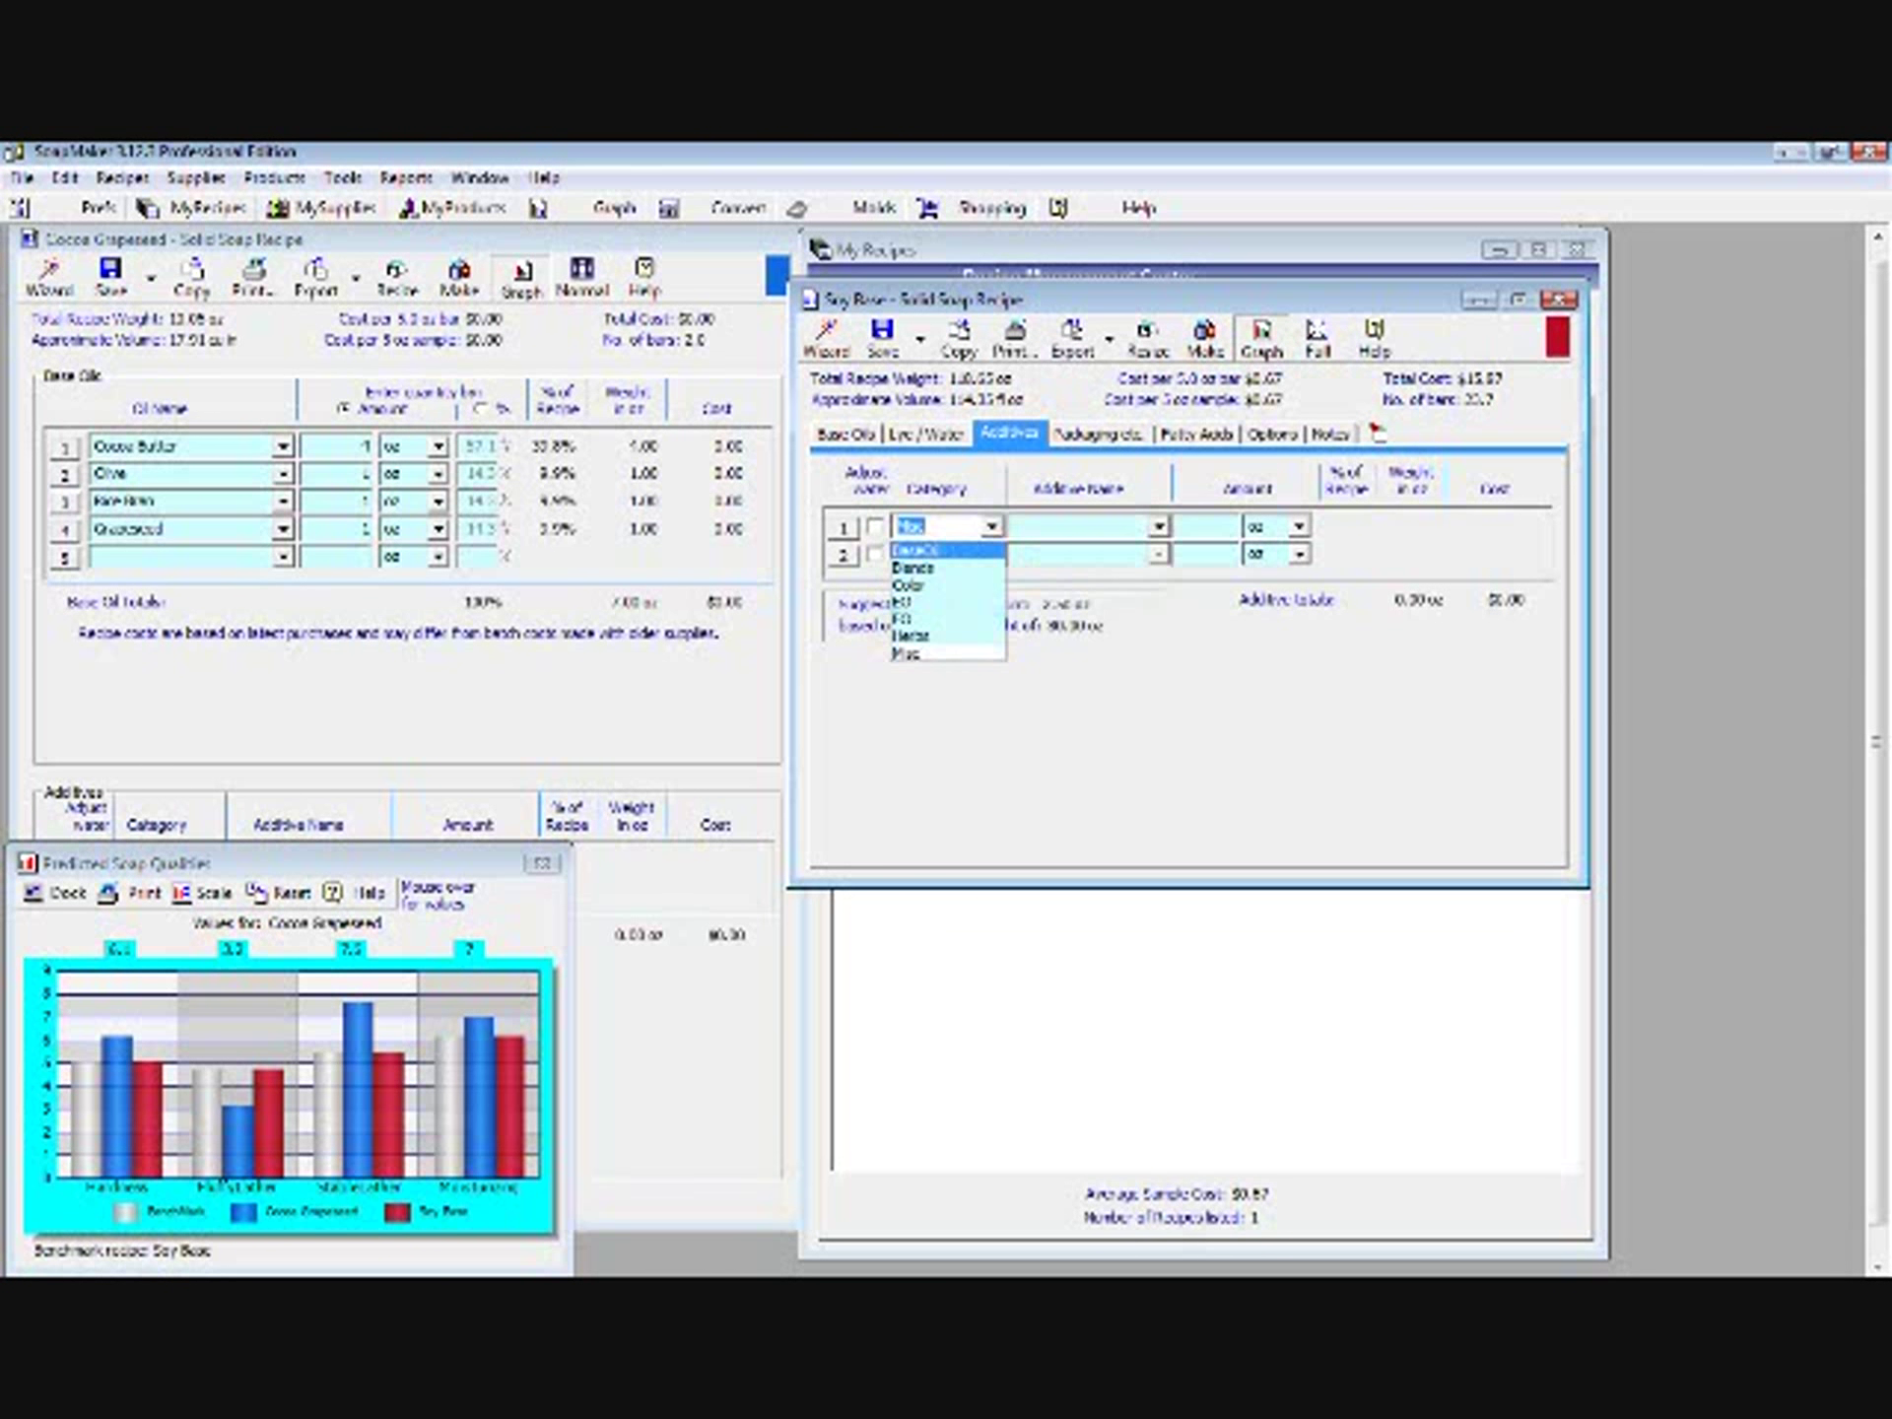
key("Return")
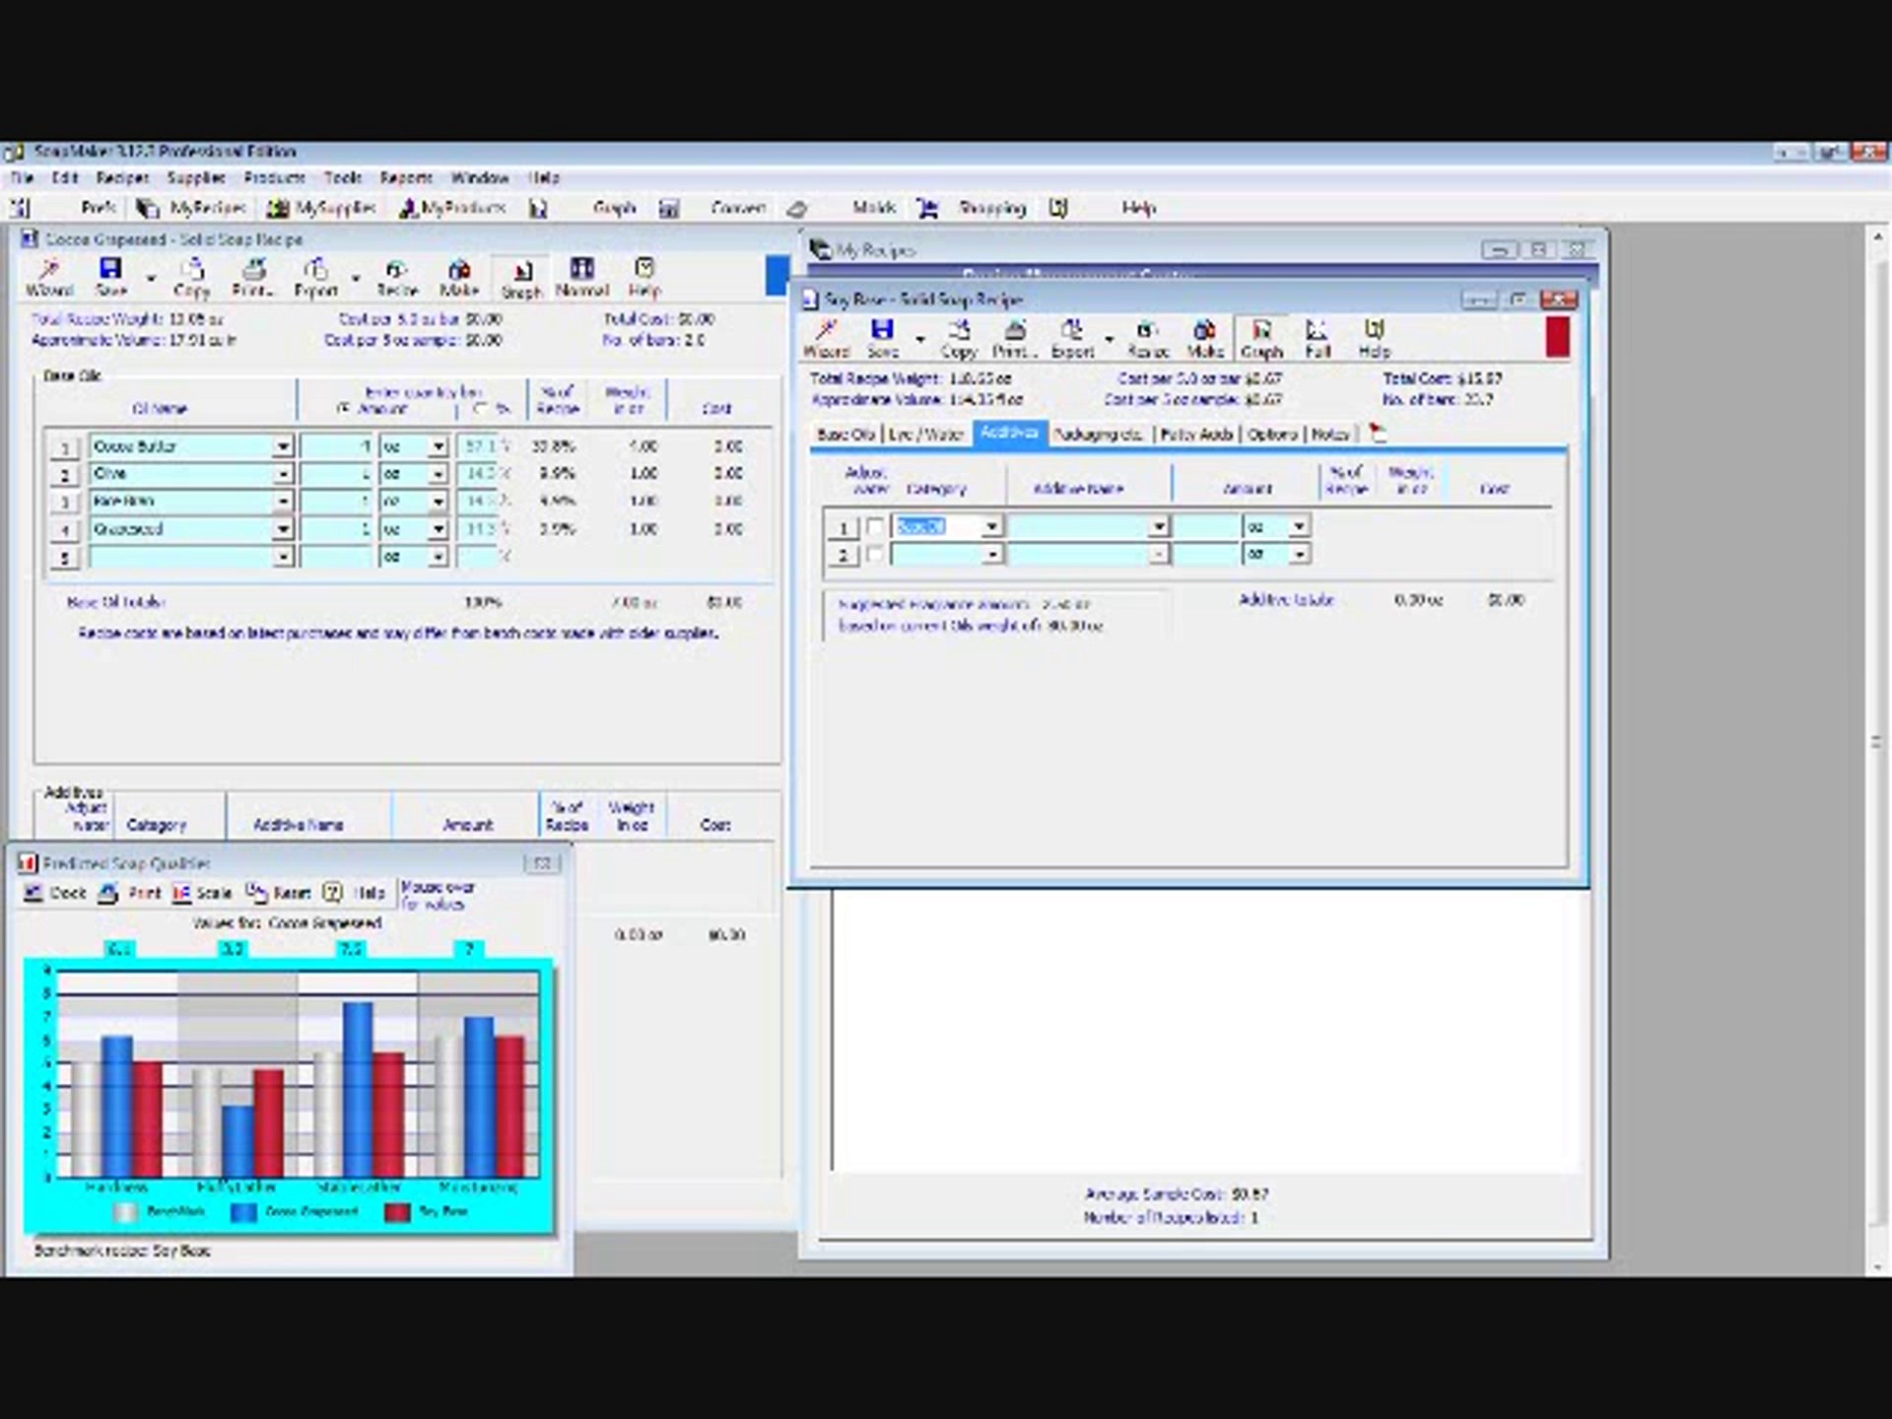
- Return to the Base Oils table: Soybean, Coconut and Palm totalling 80.00 oz
left_click(844, 433)
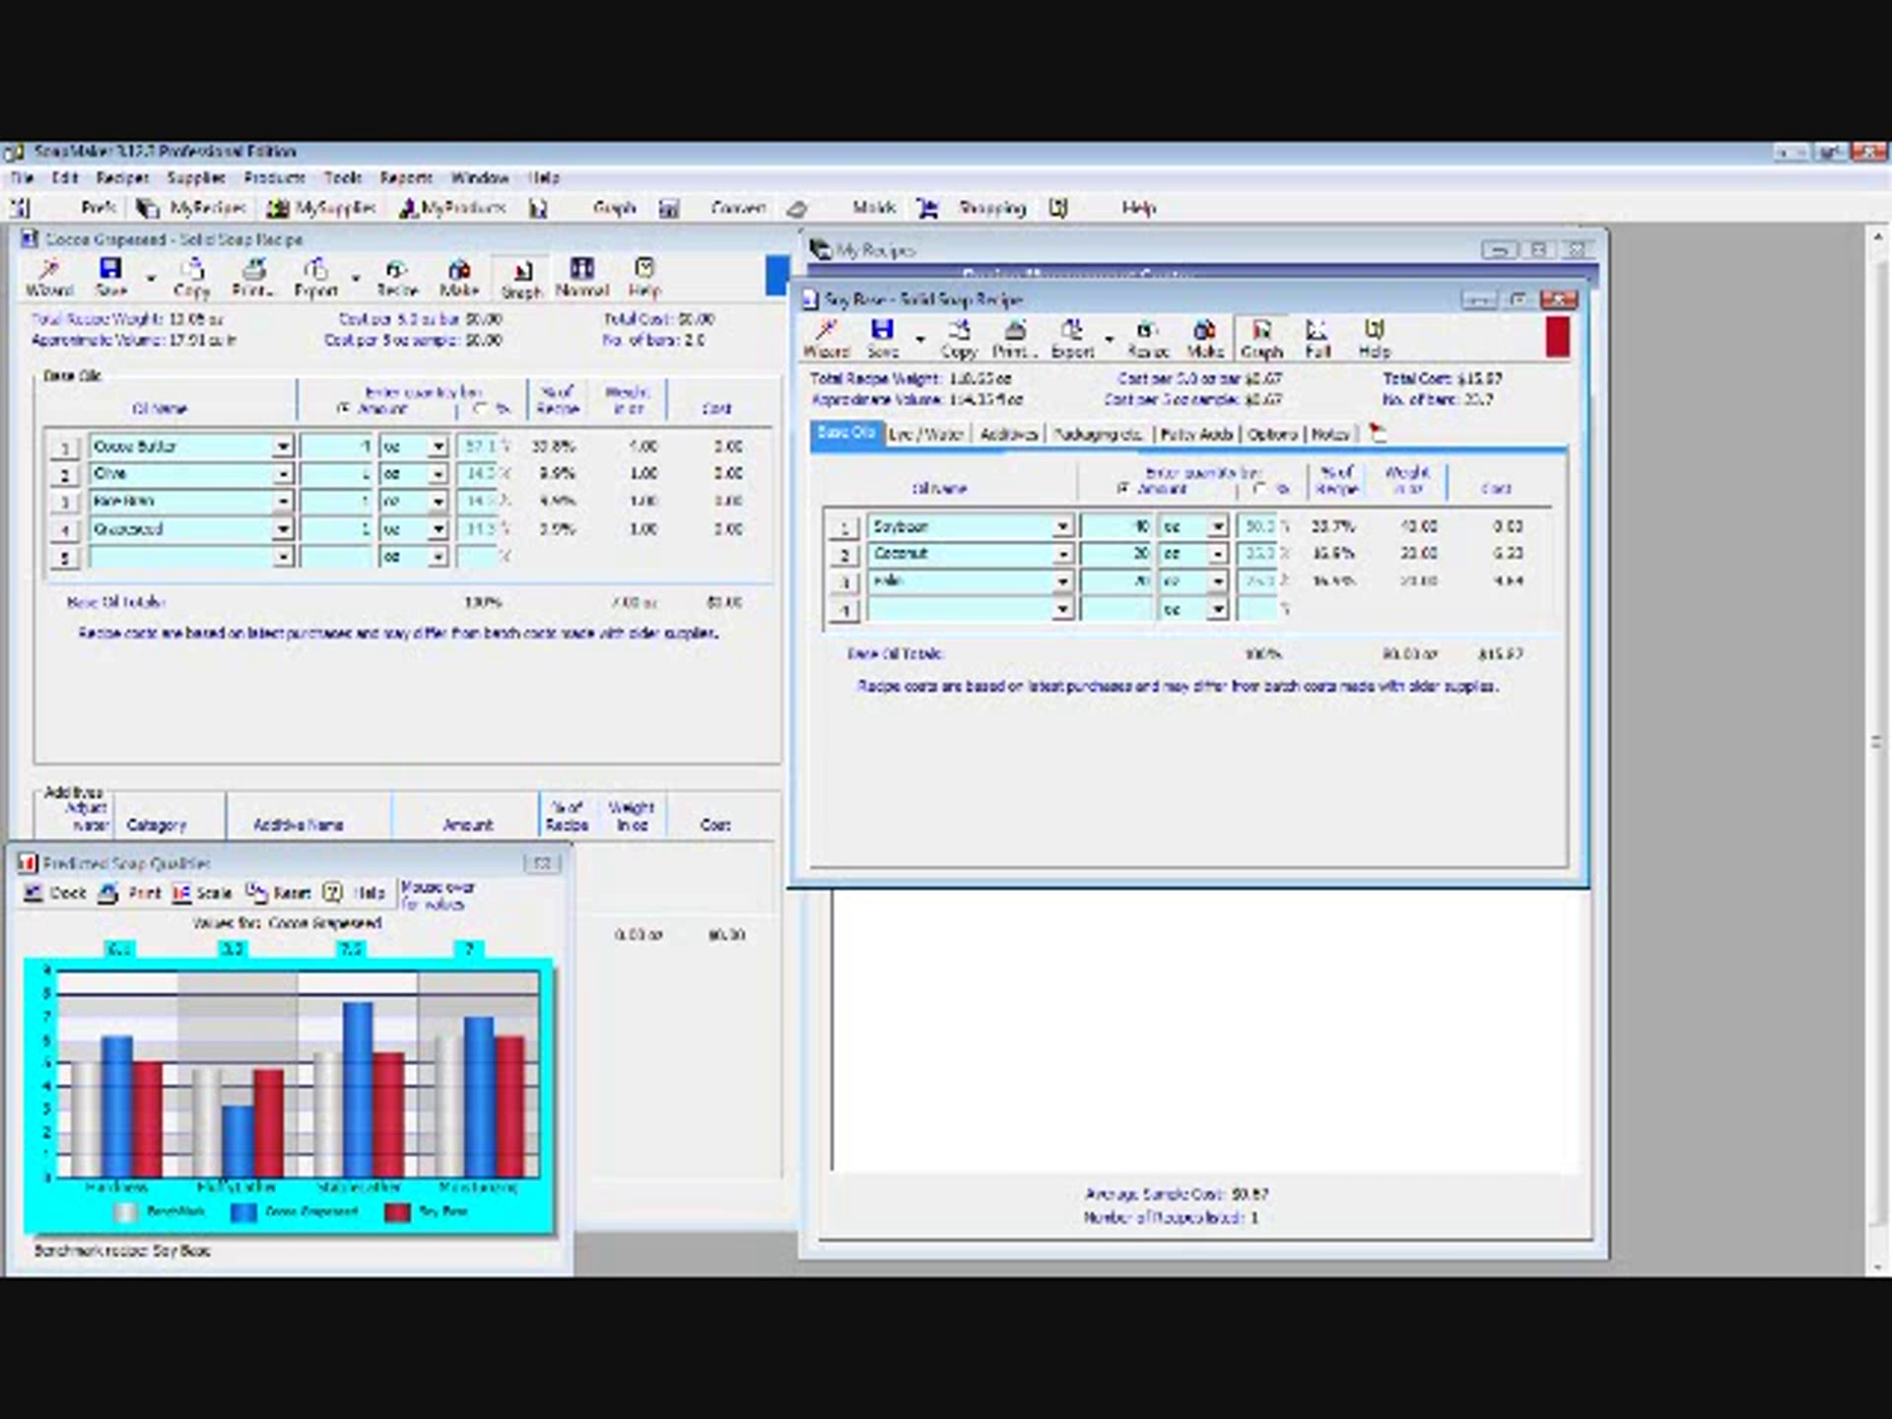
- Move through Additives to the empty Packaging etc. page and list row 1's categories
left_click(1009, 434)
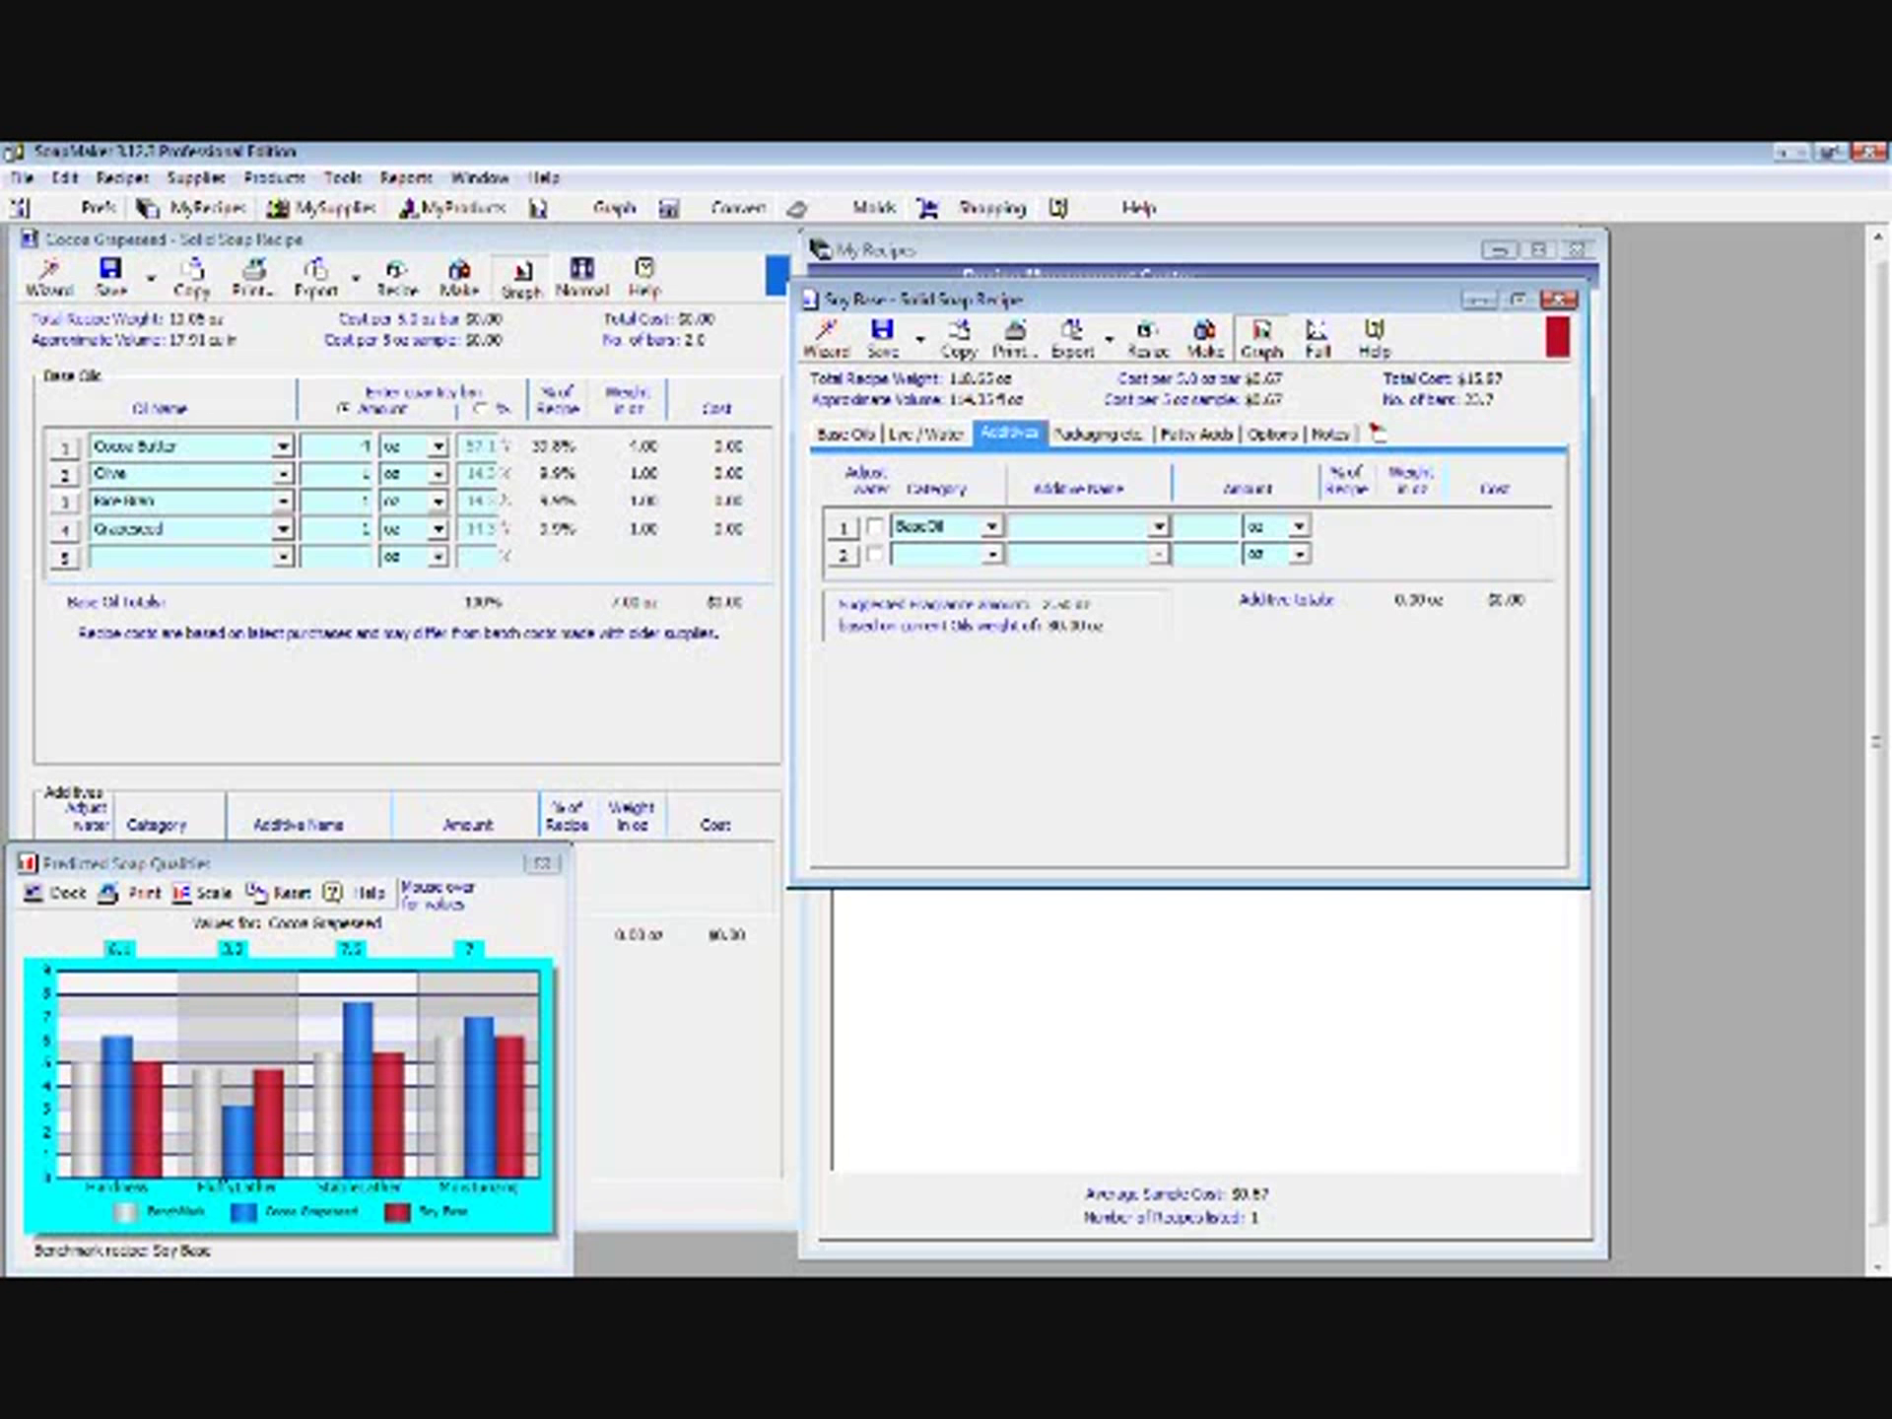
left_click(1098, 434)
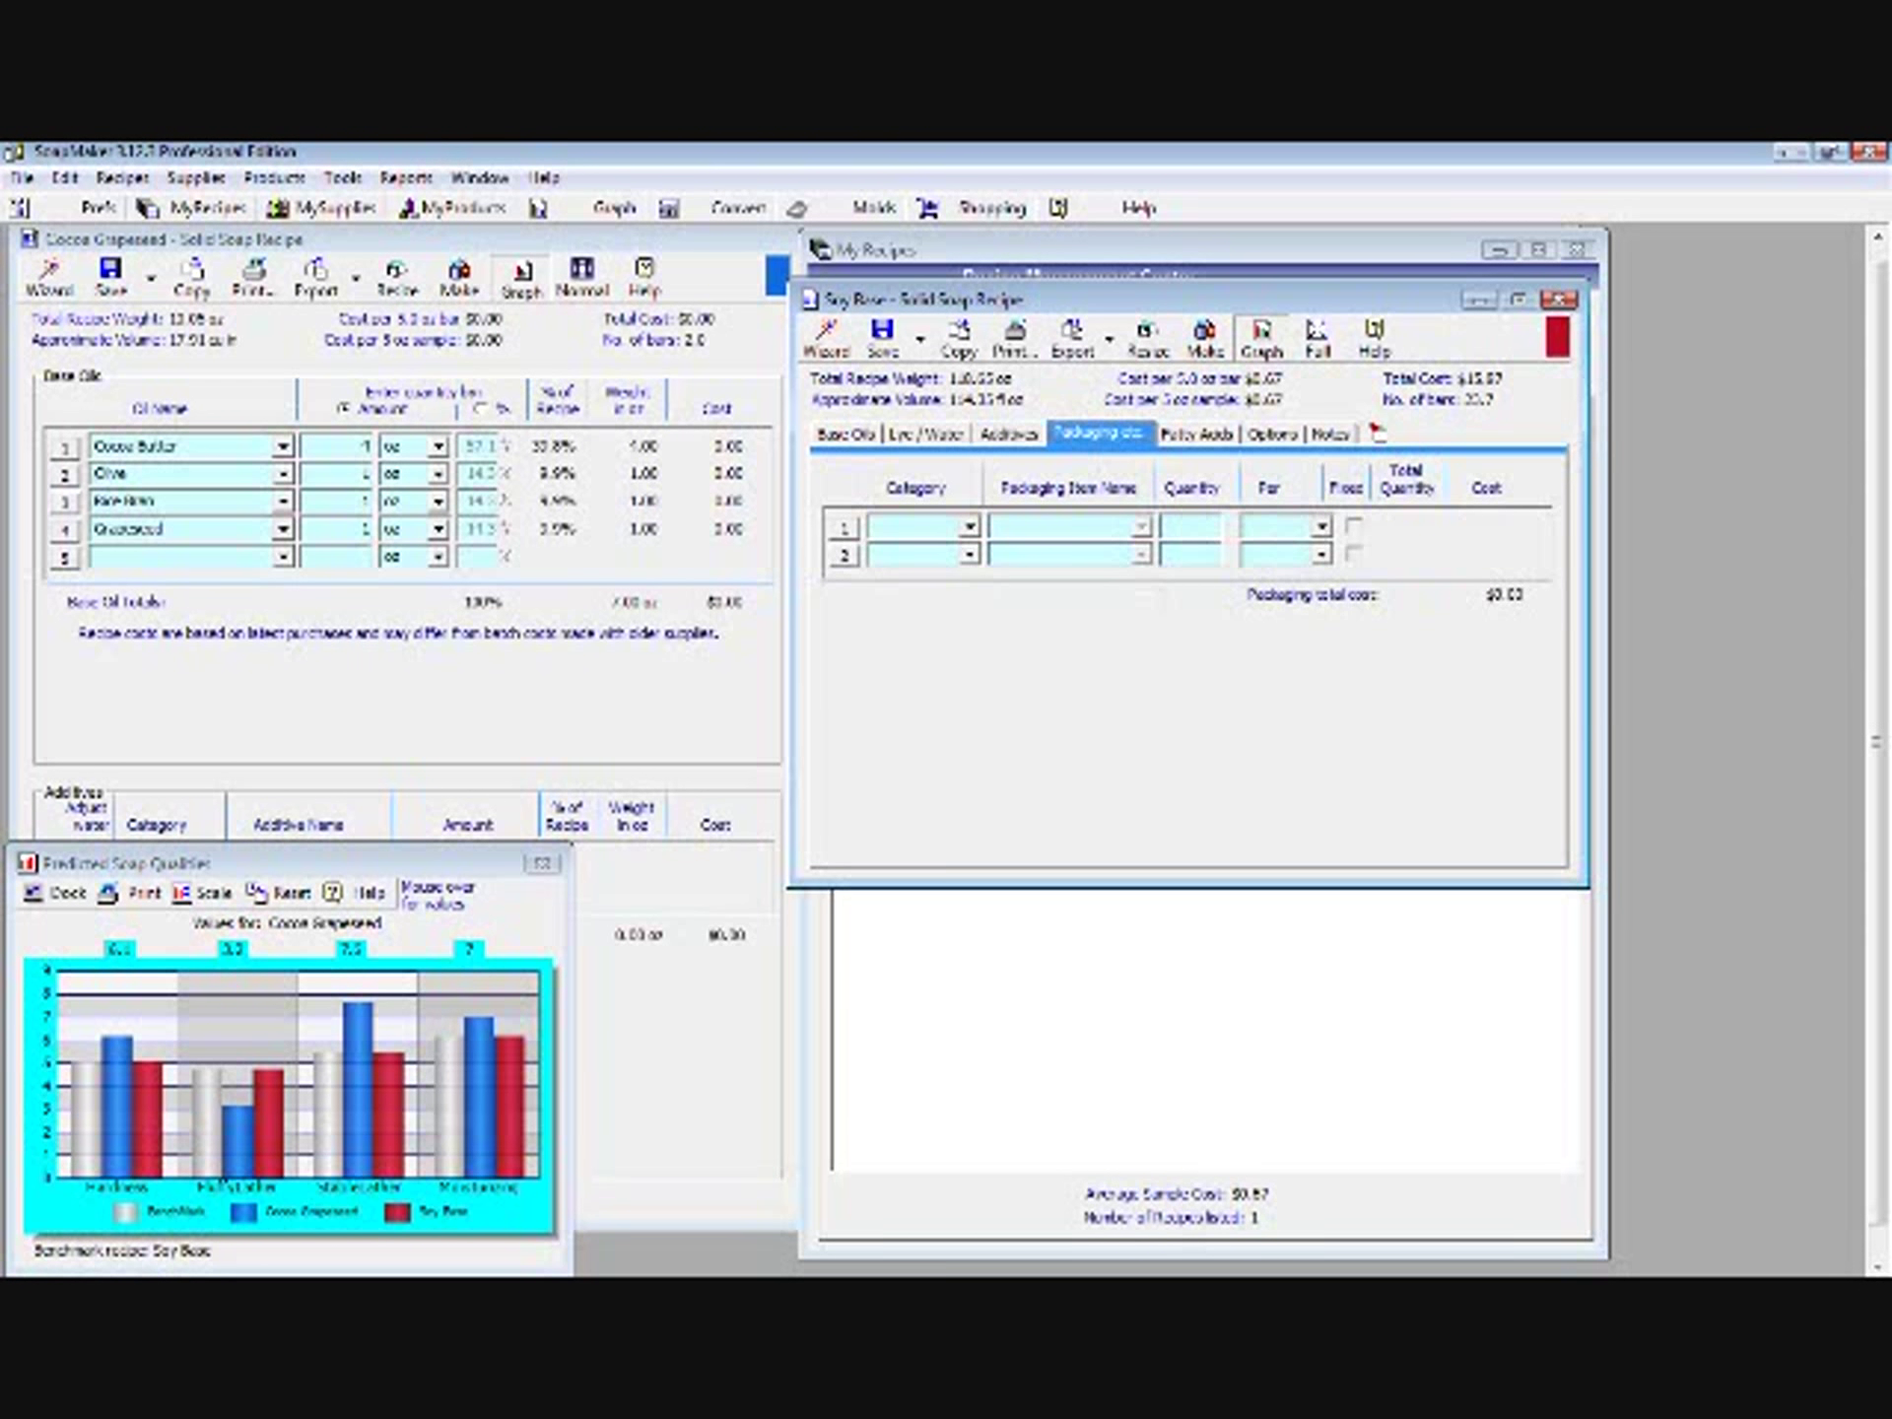
left_click(970, 525)
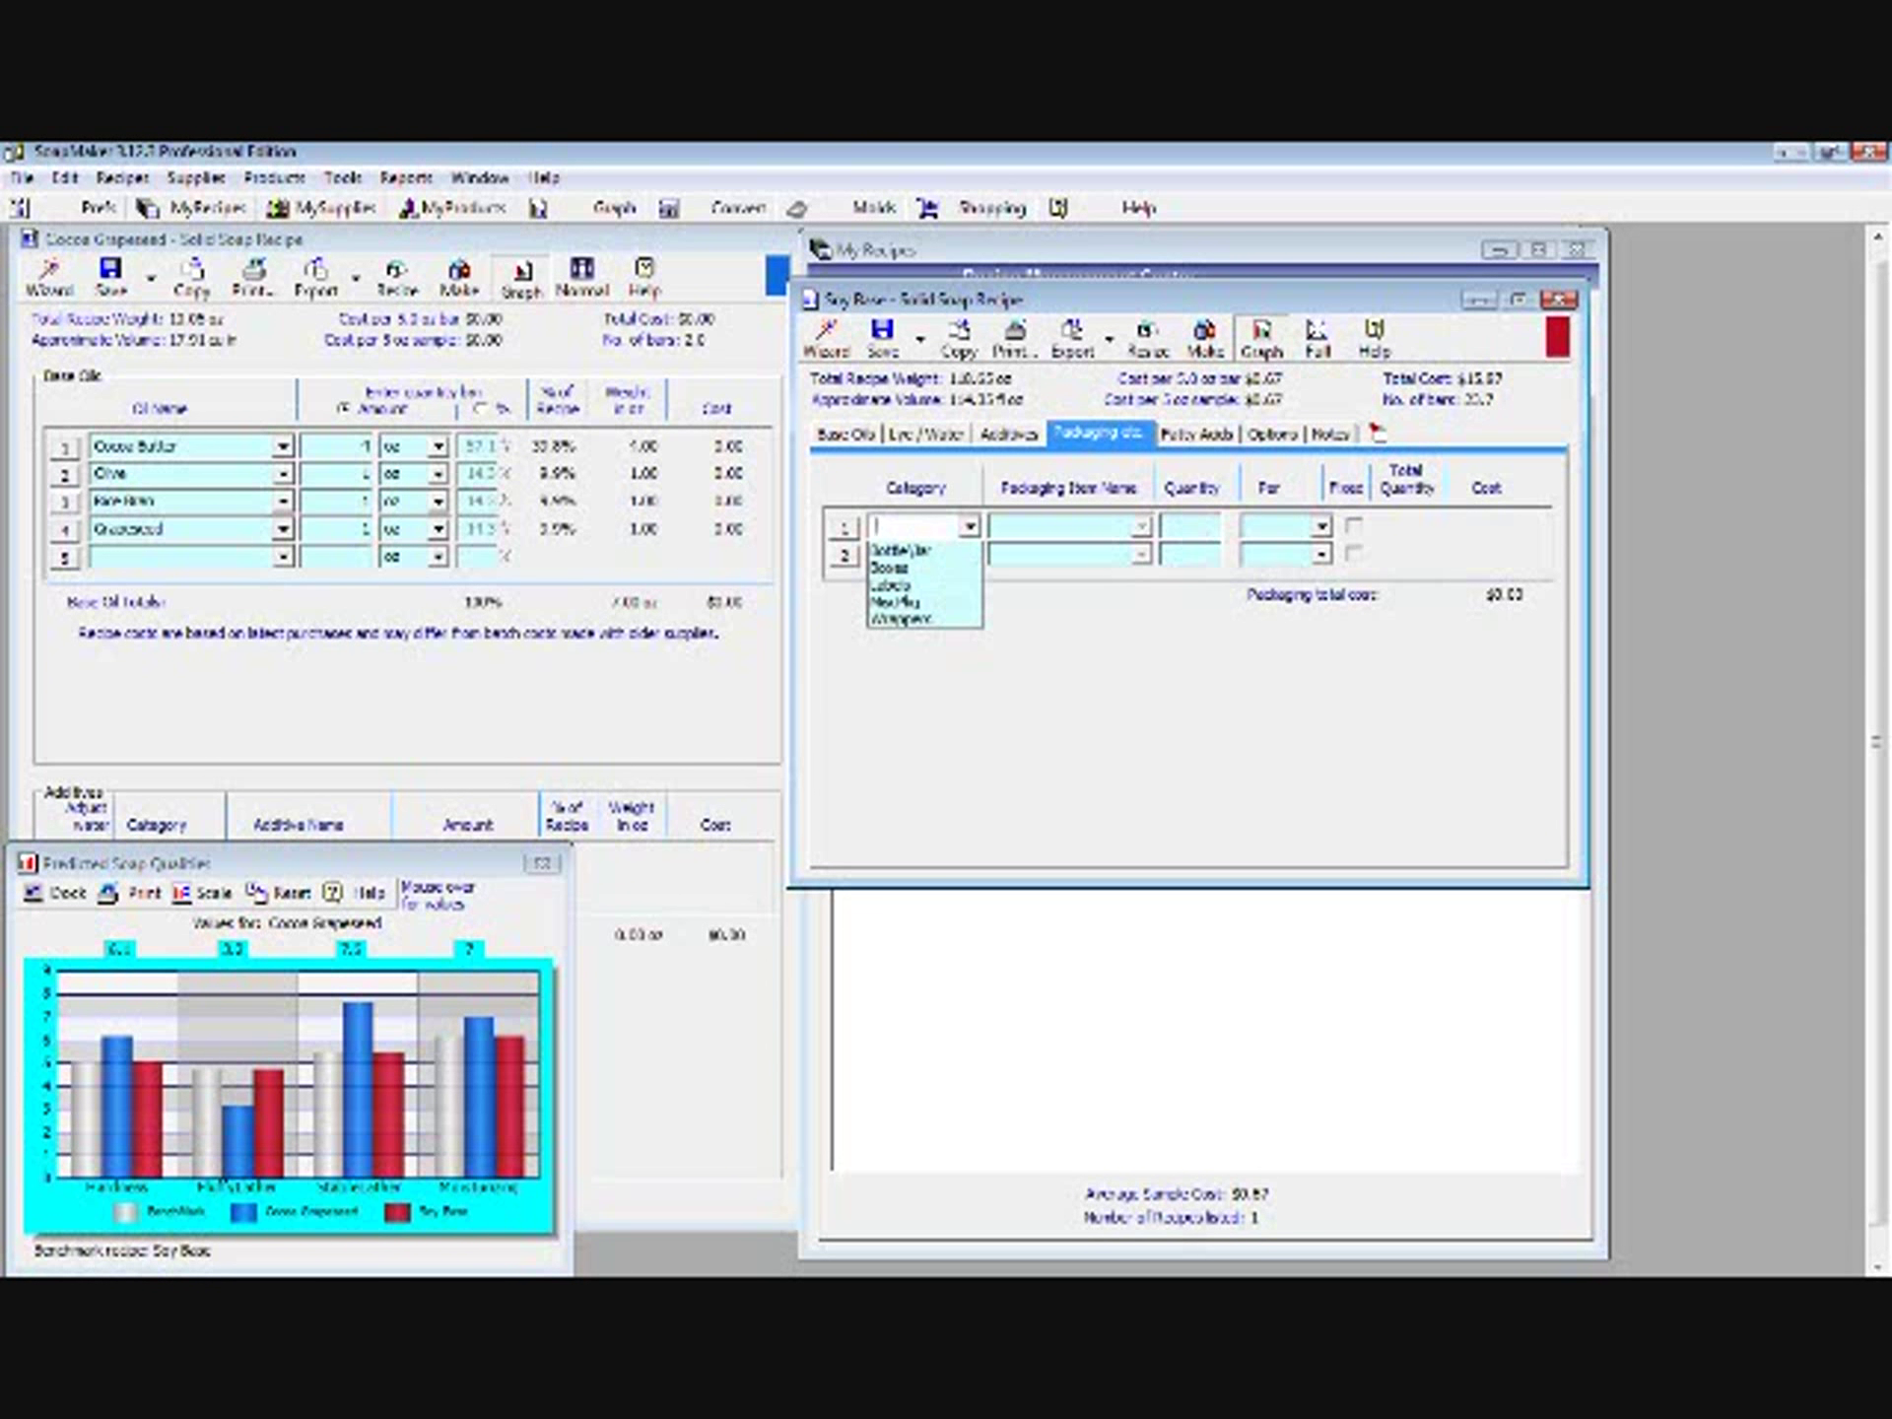
- Preview packaging row 1's items under the Bottle/Jar and Boxes categories without choosing
key("Down")
key("Return")
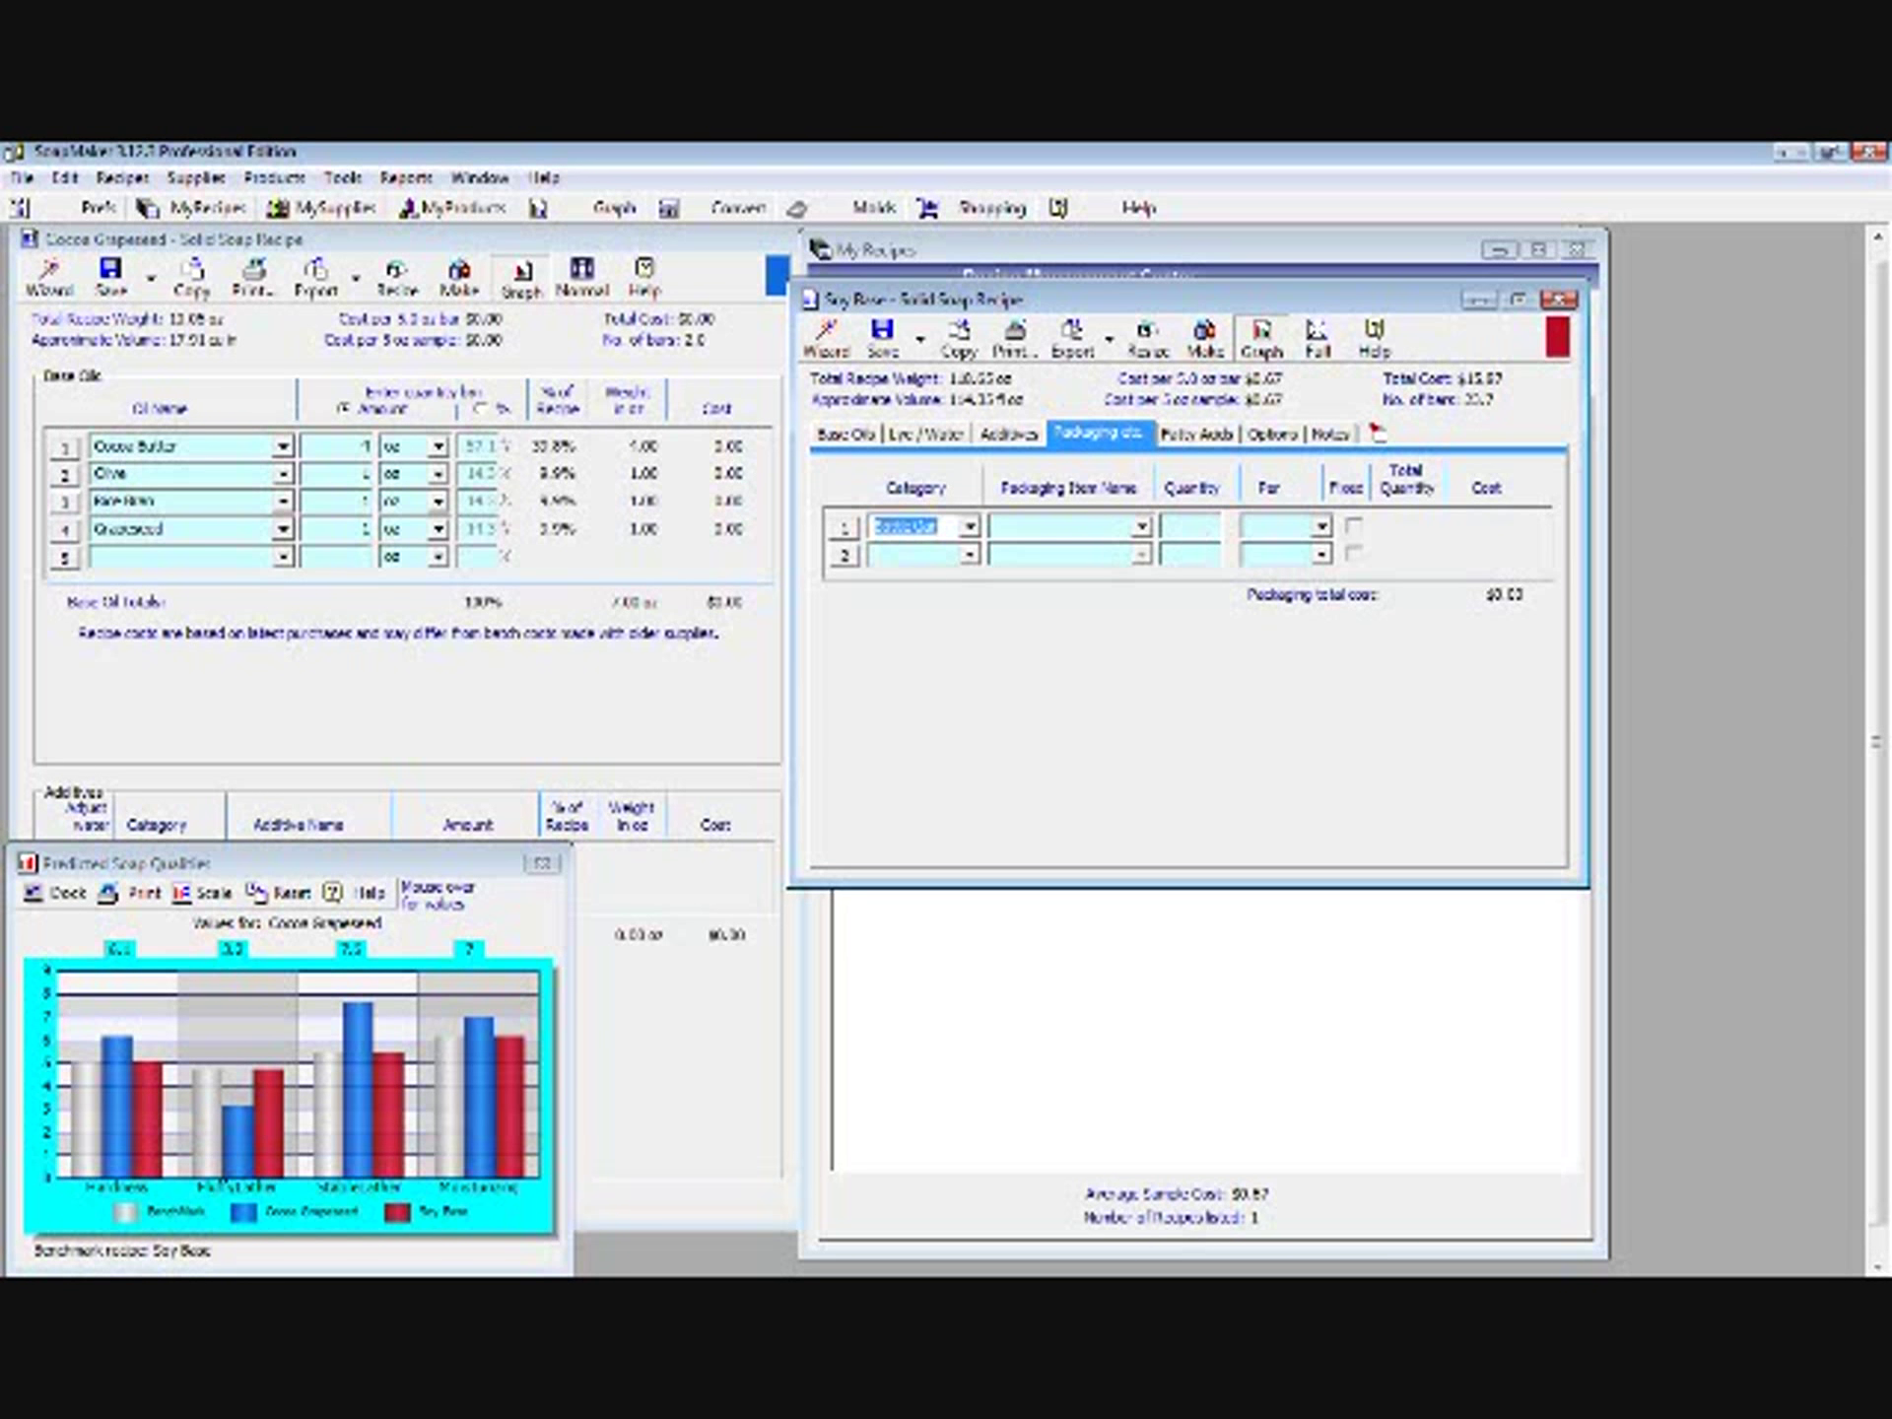
key("Tab")
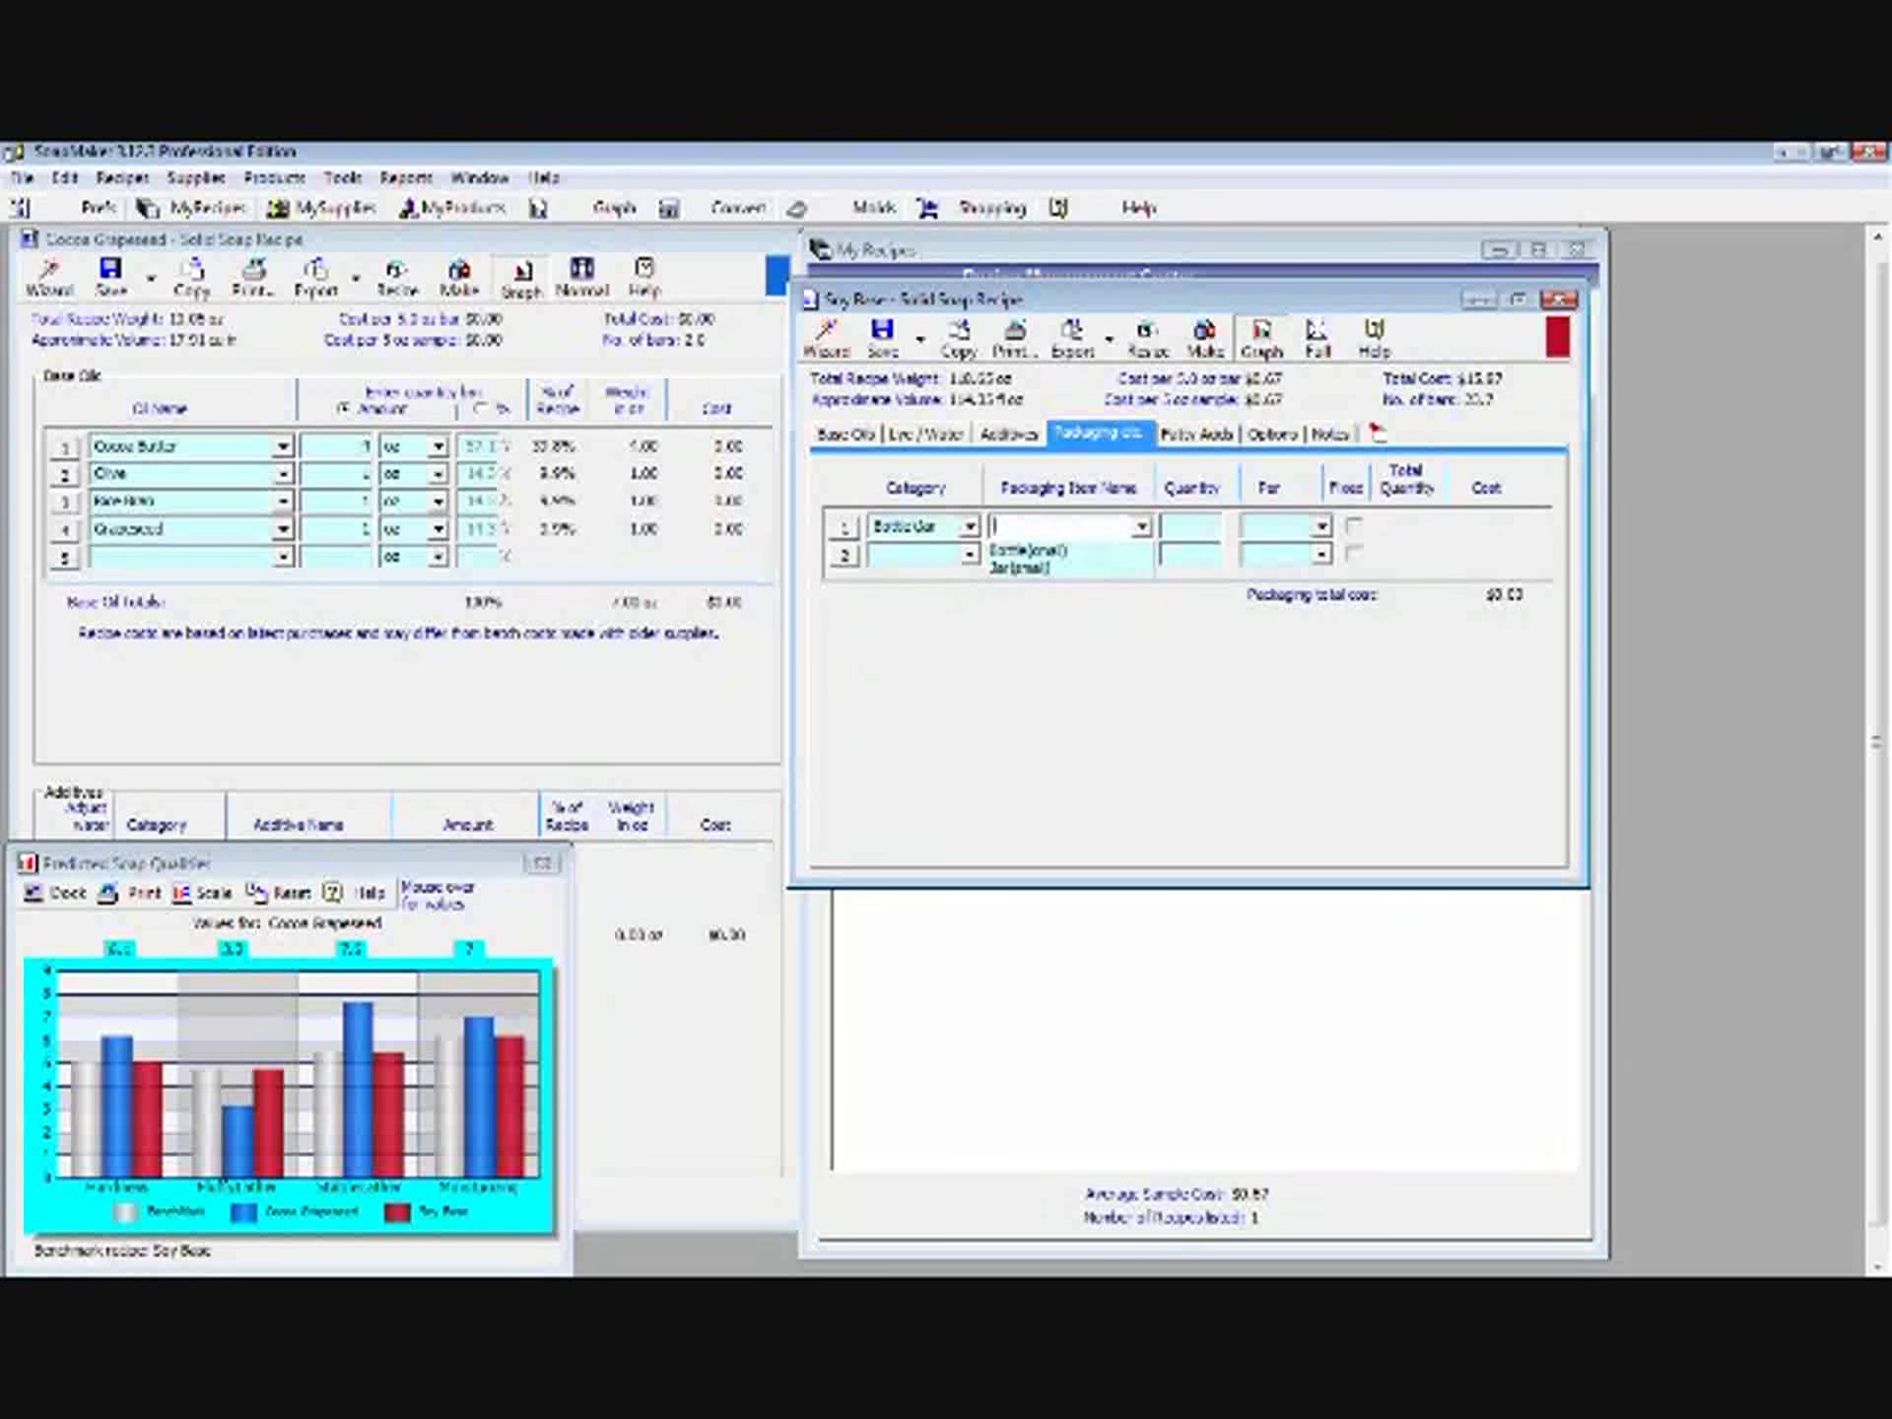
key("Down")
key("Down")
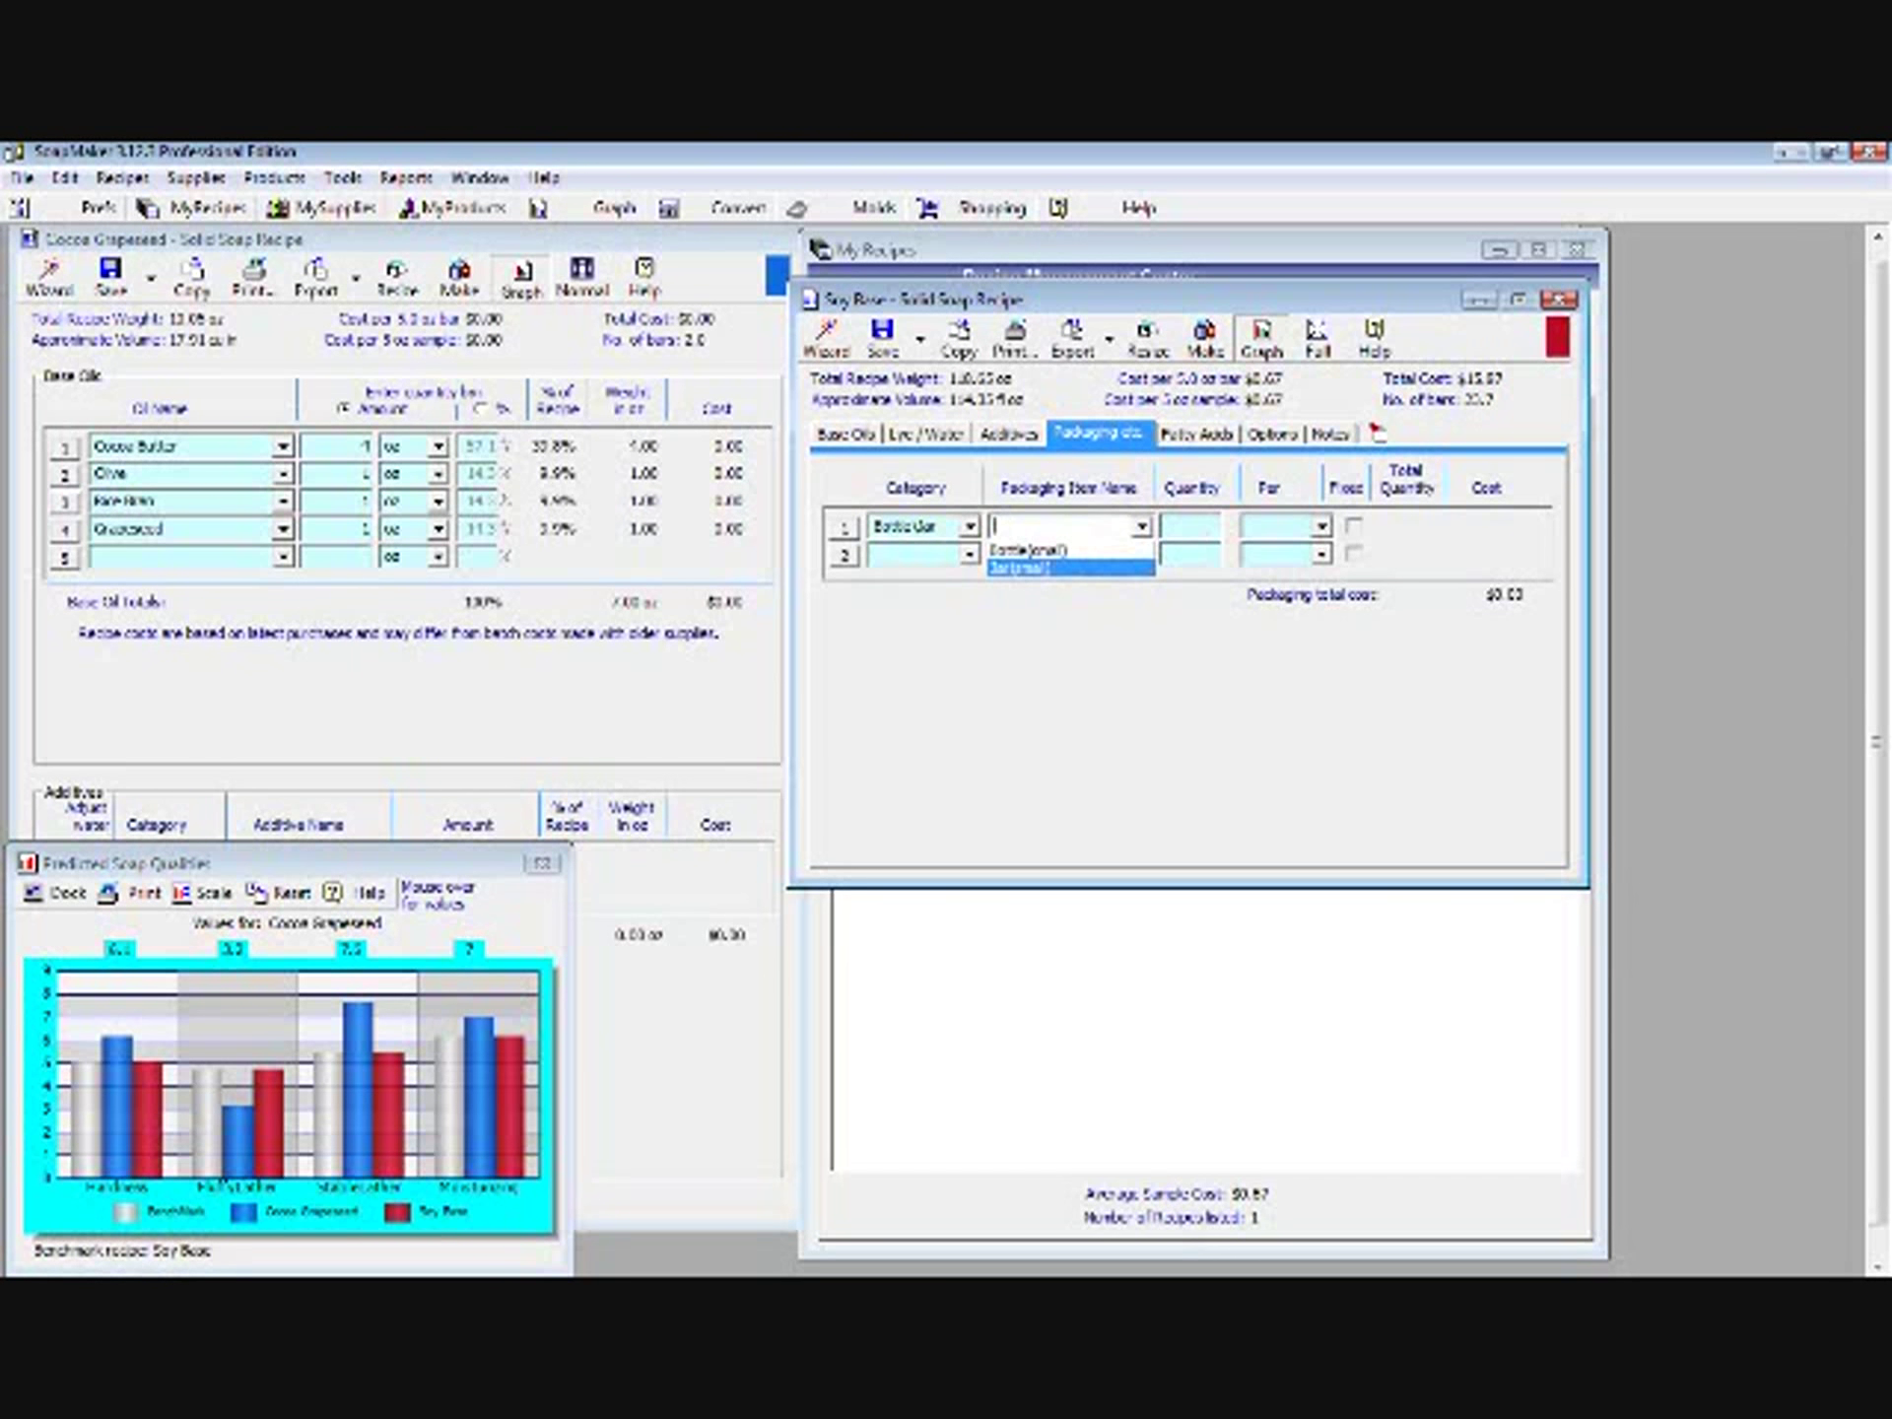
key("Escape")
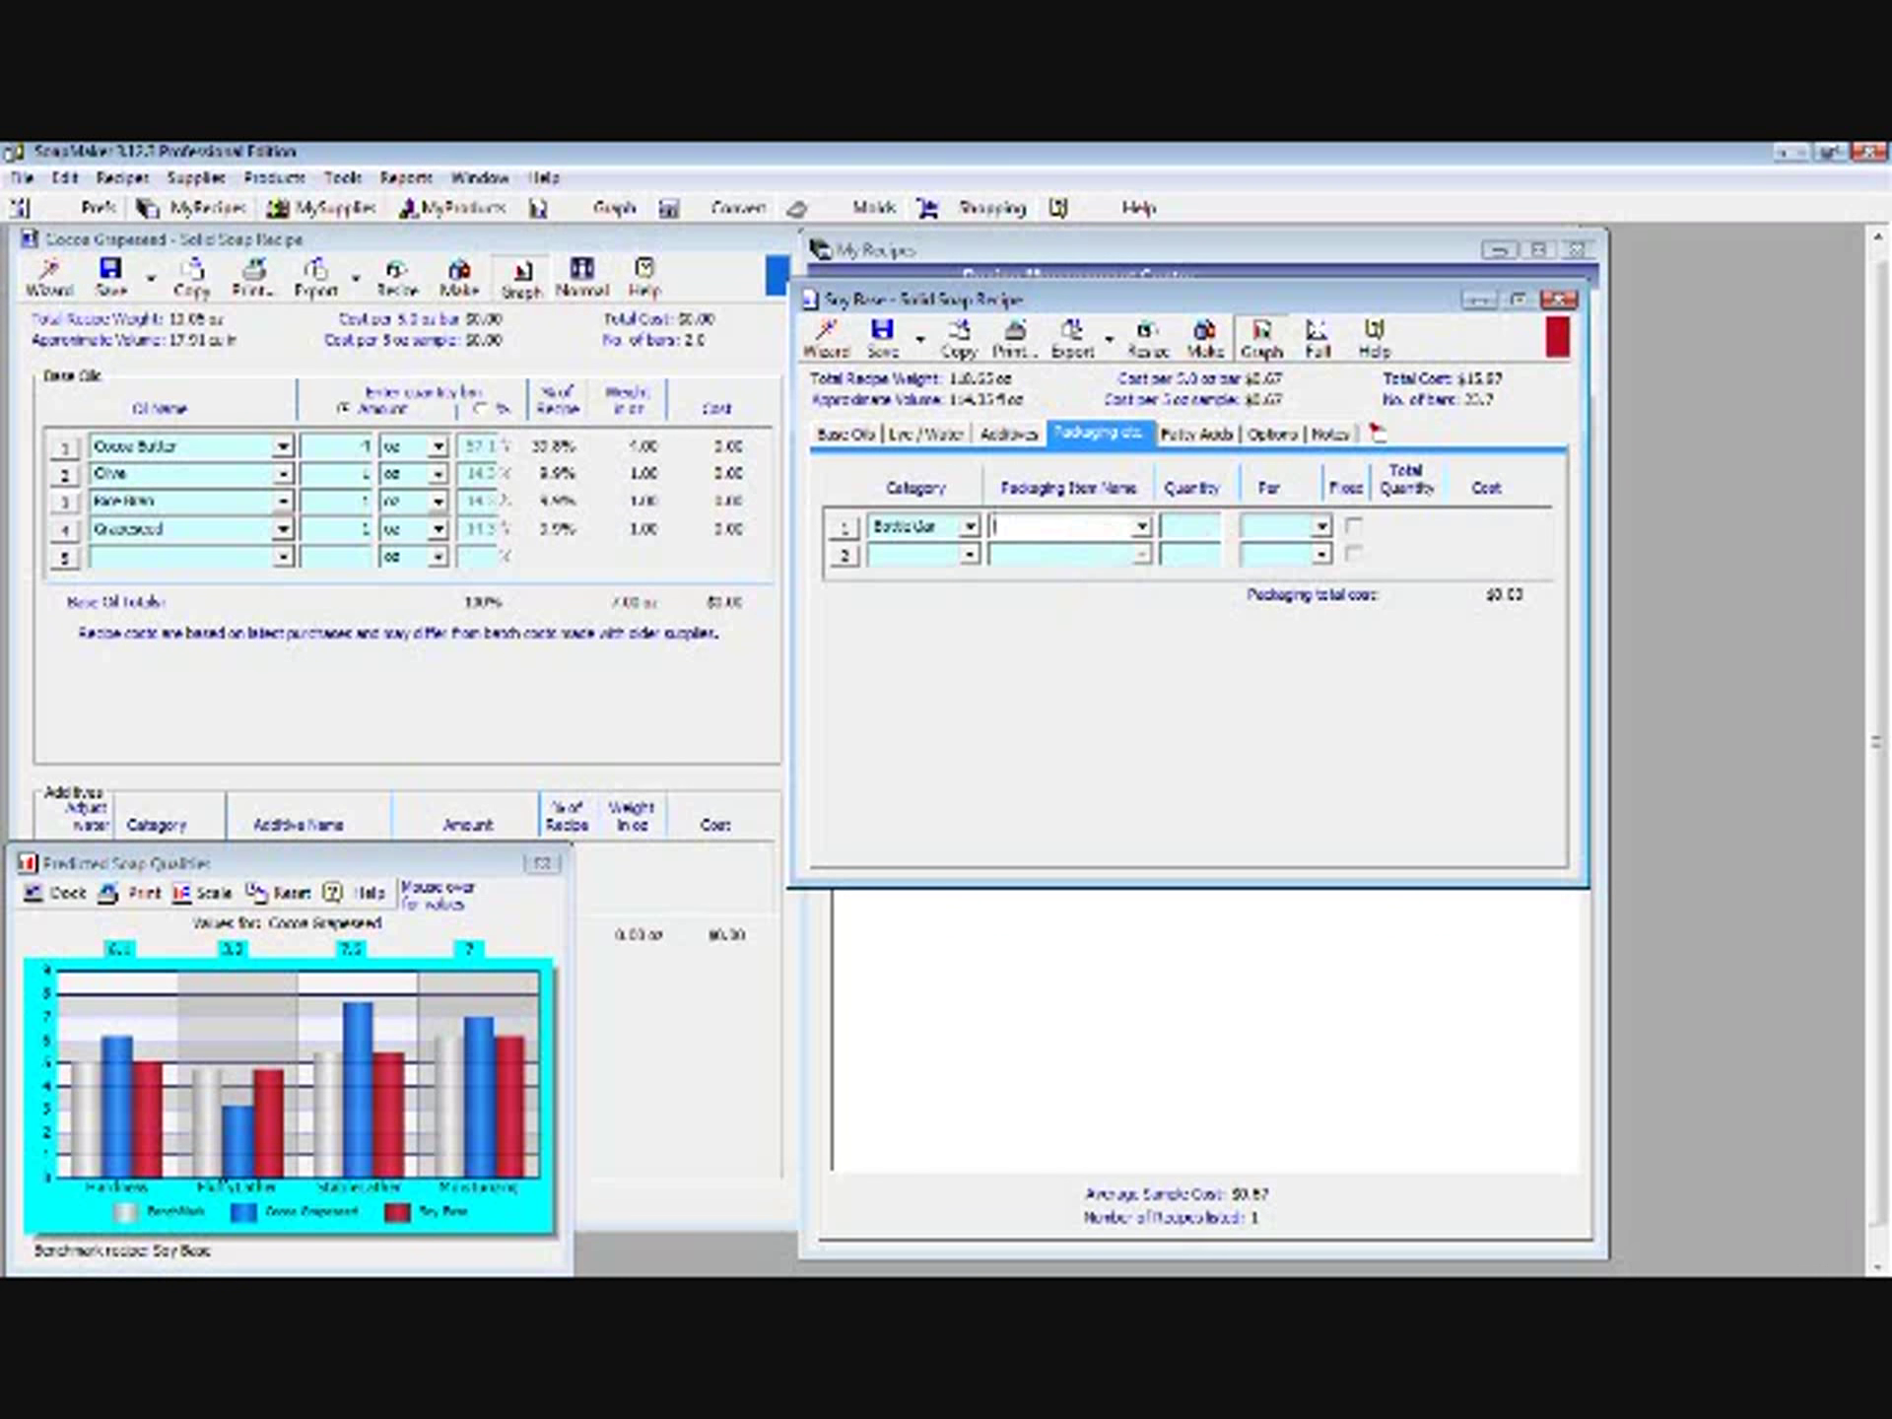
key("shift+Tab")
key("Down")
key("Return")
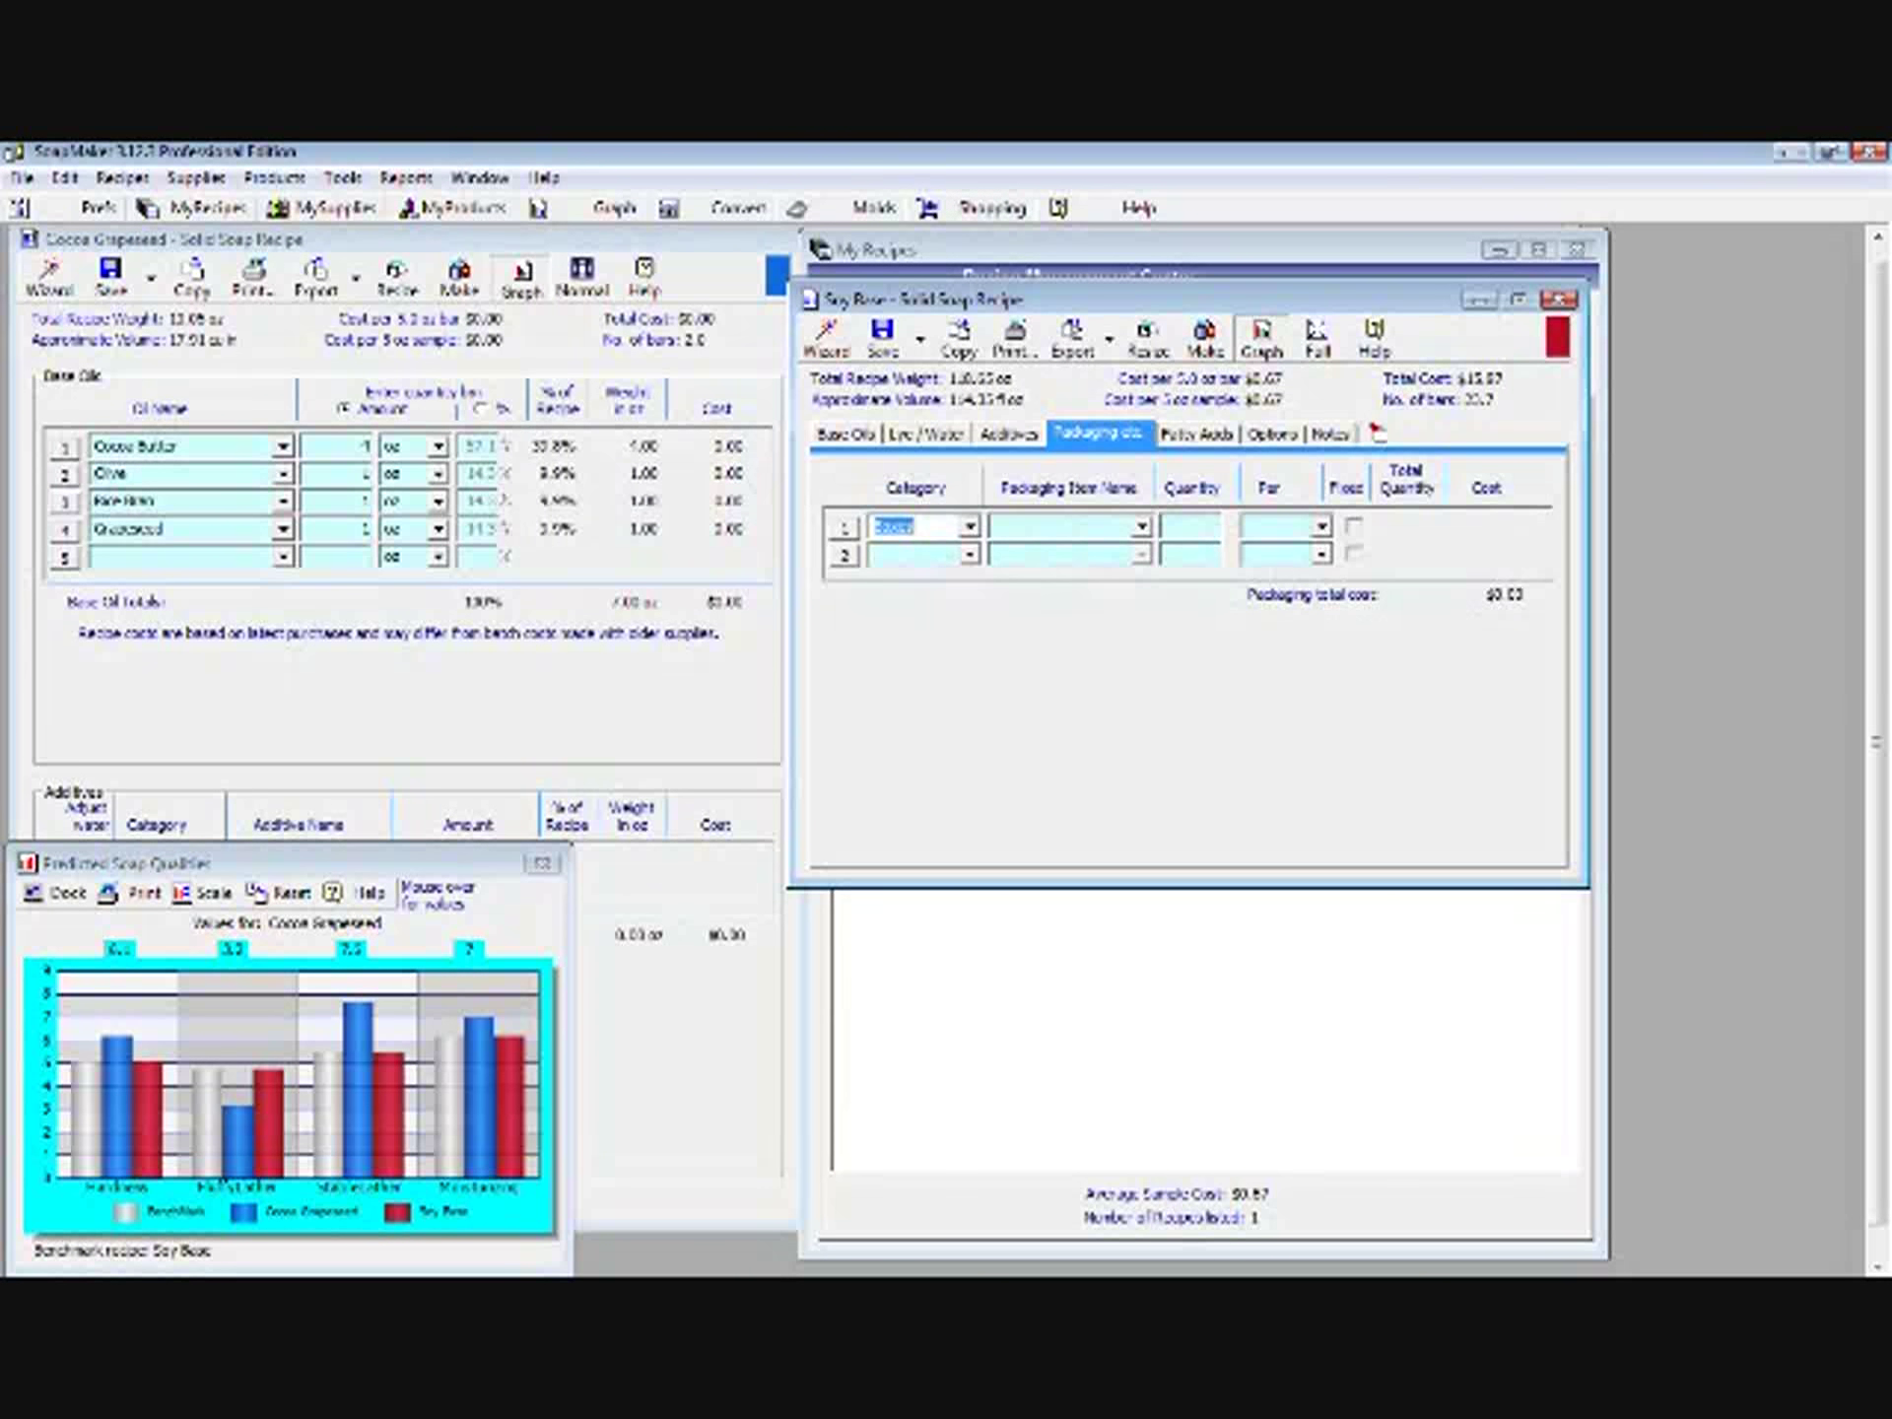
key("Tab")
key("Down")
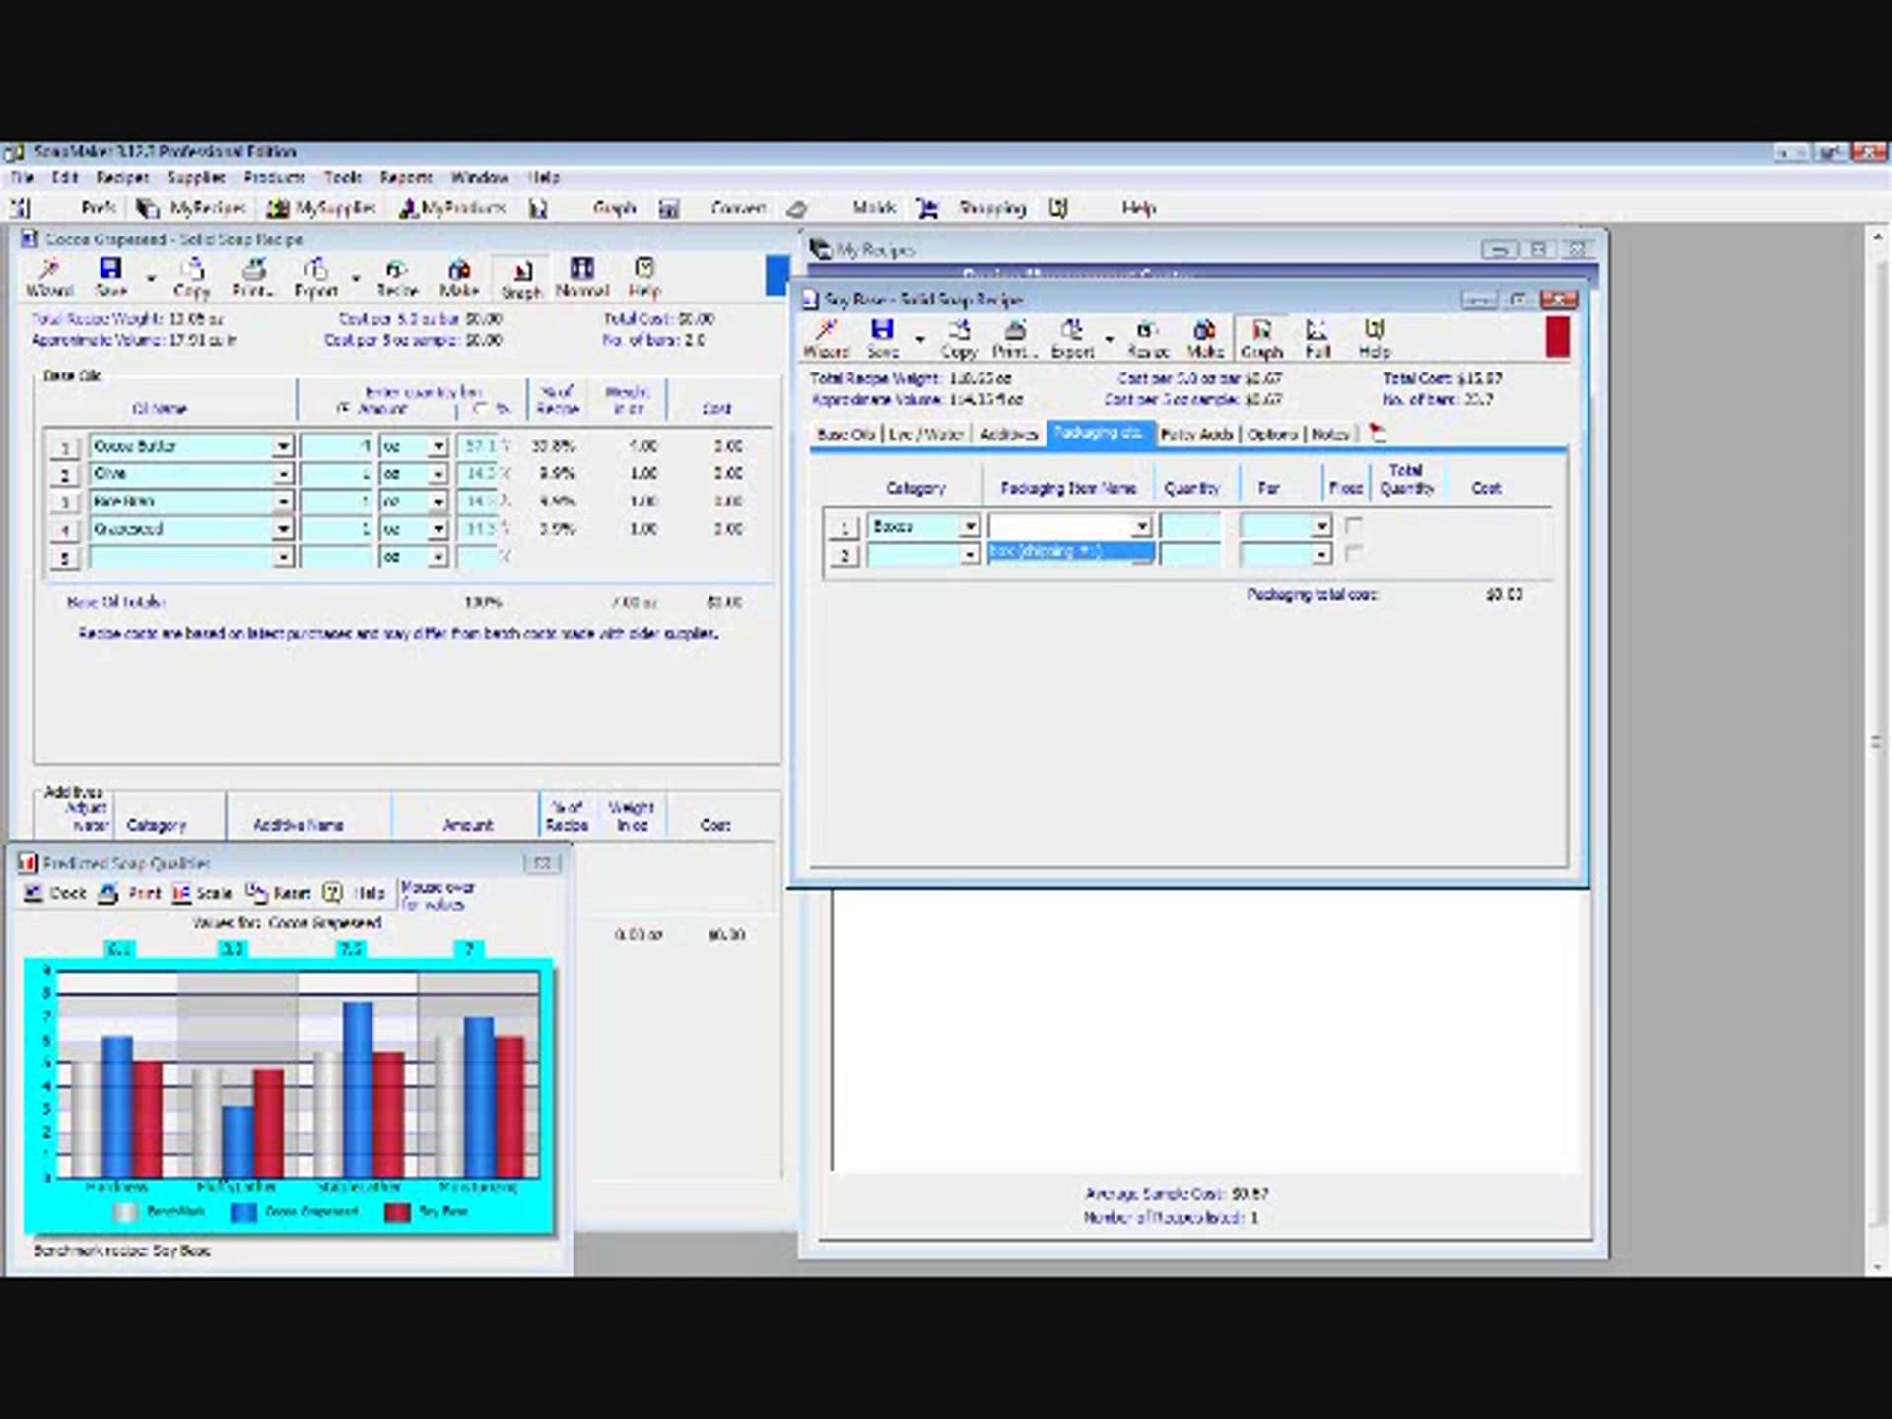
key("Escape")
- Preview the Labels items, then settle row 1's category on Nov/Pkg
key("shift+Tab")
key("Escape")
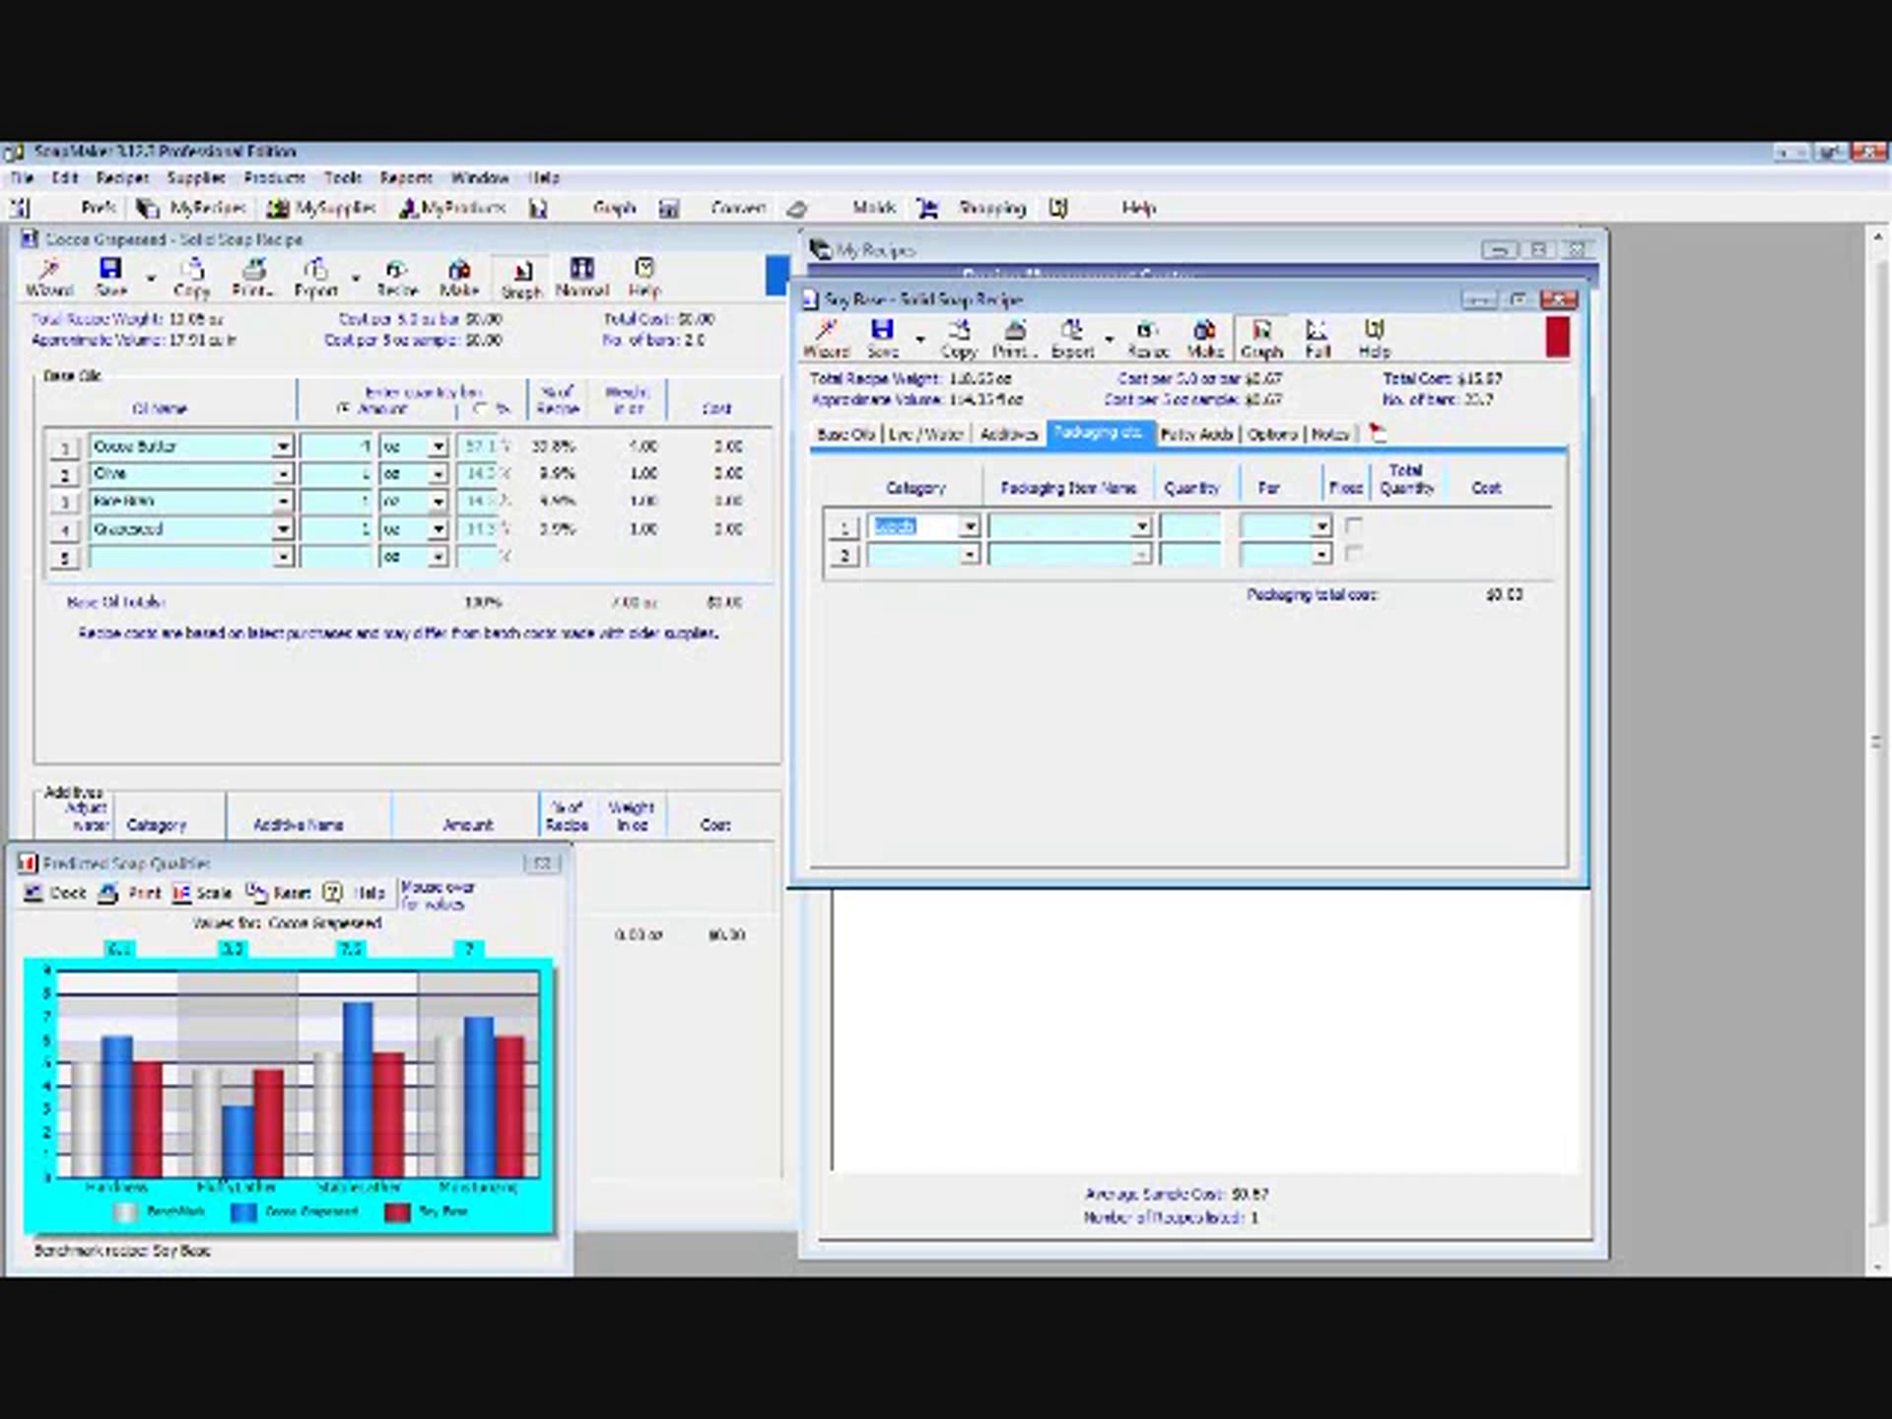
key("Tab")
key("alt+Down")
key("Down")
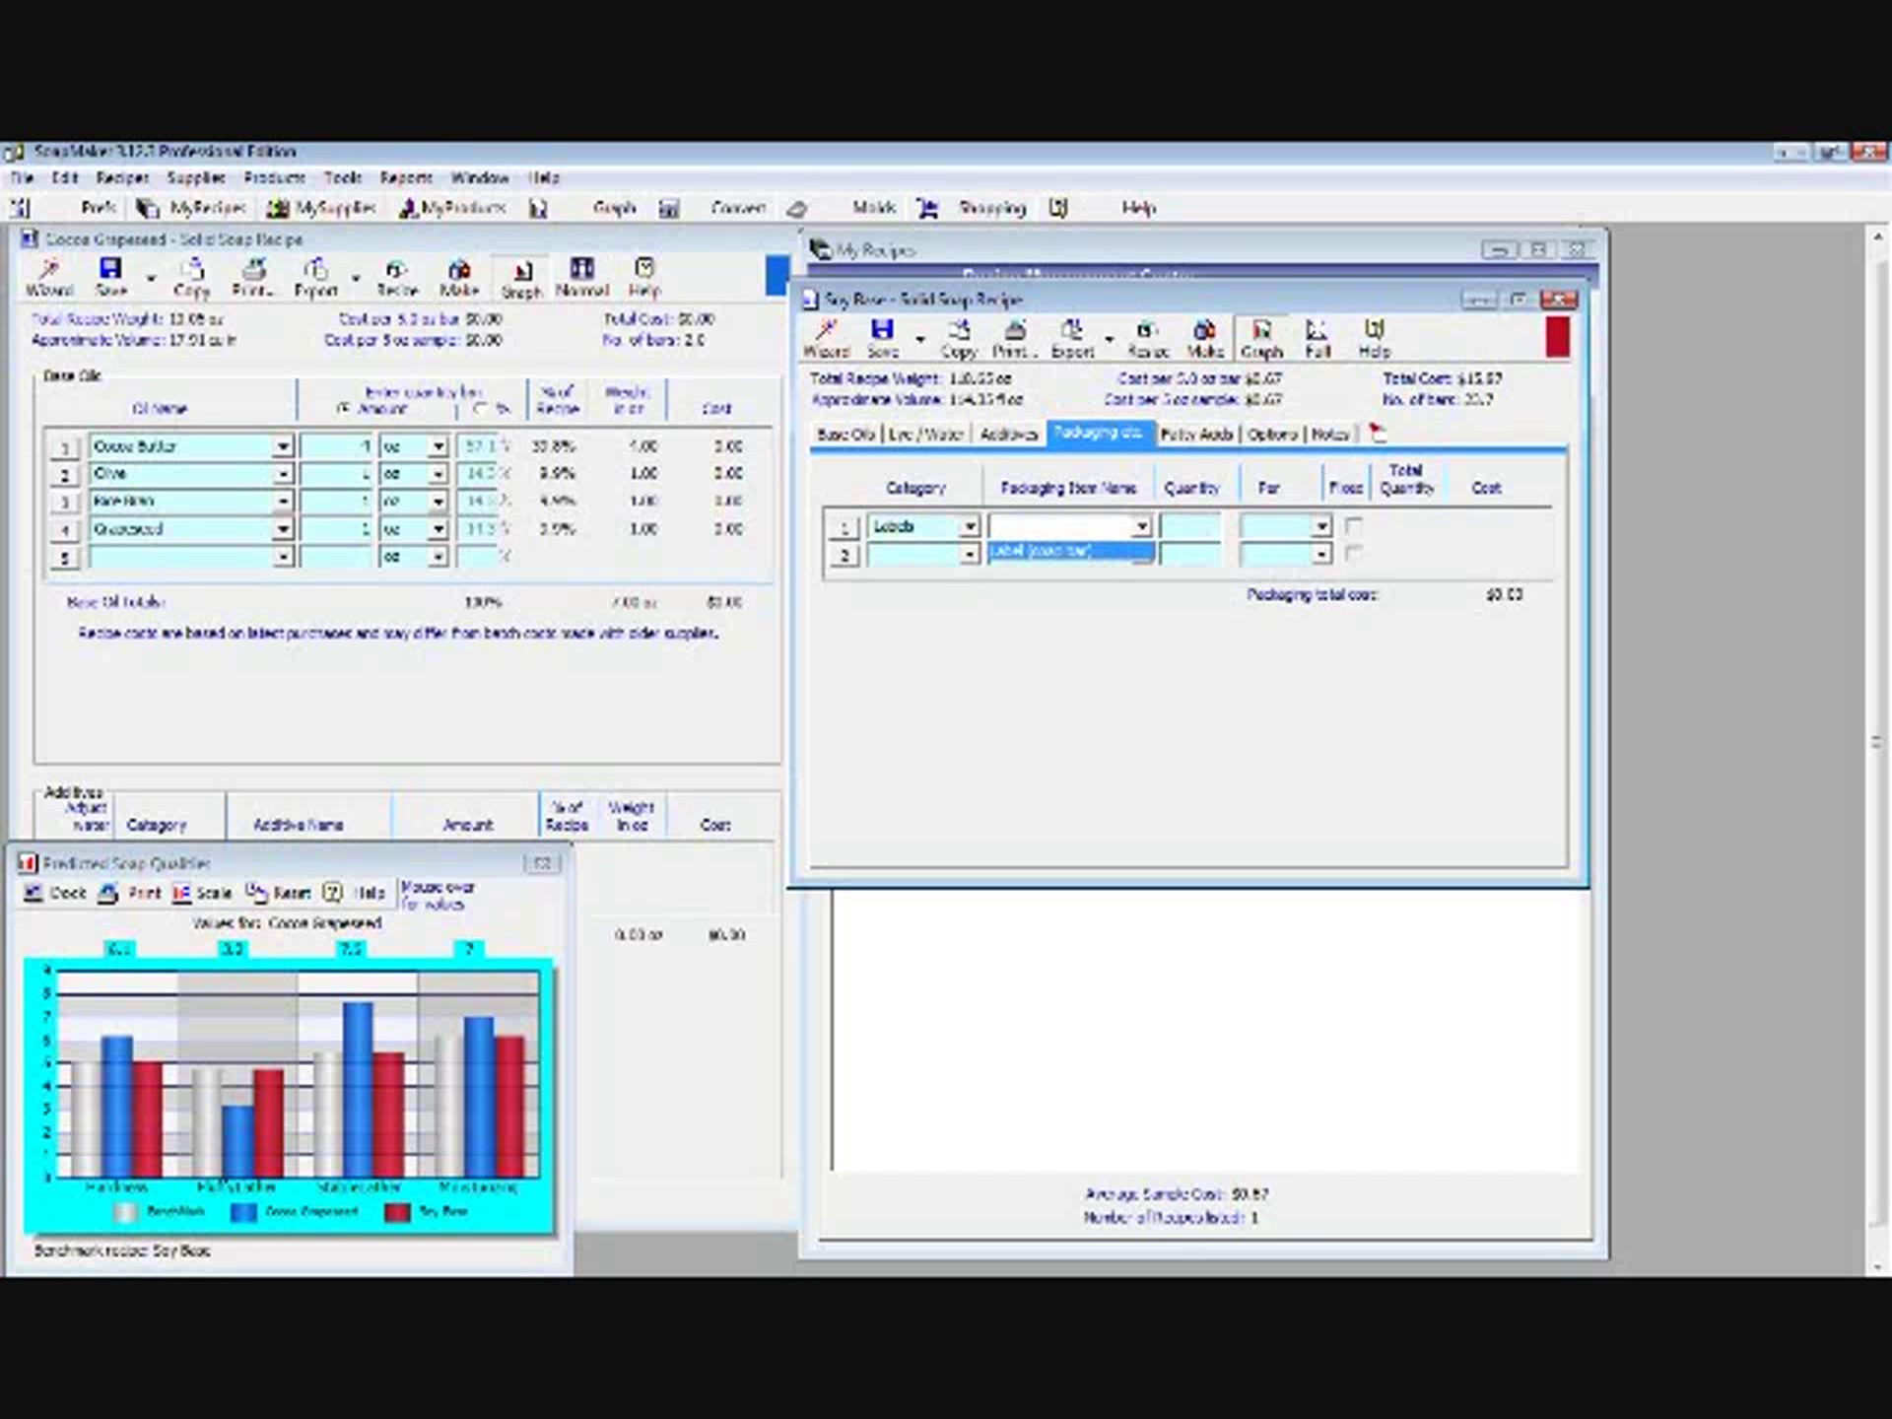
key("Escape")
key("shift+Tab")
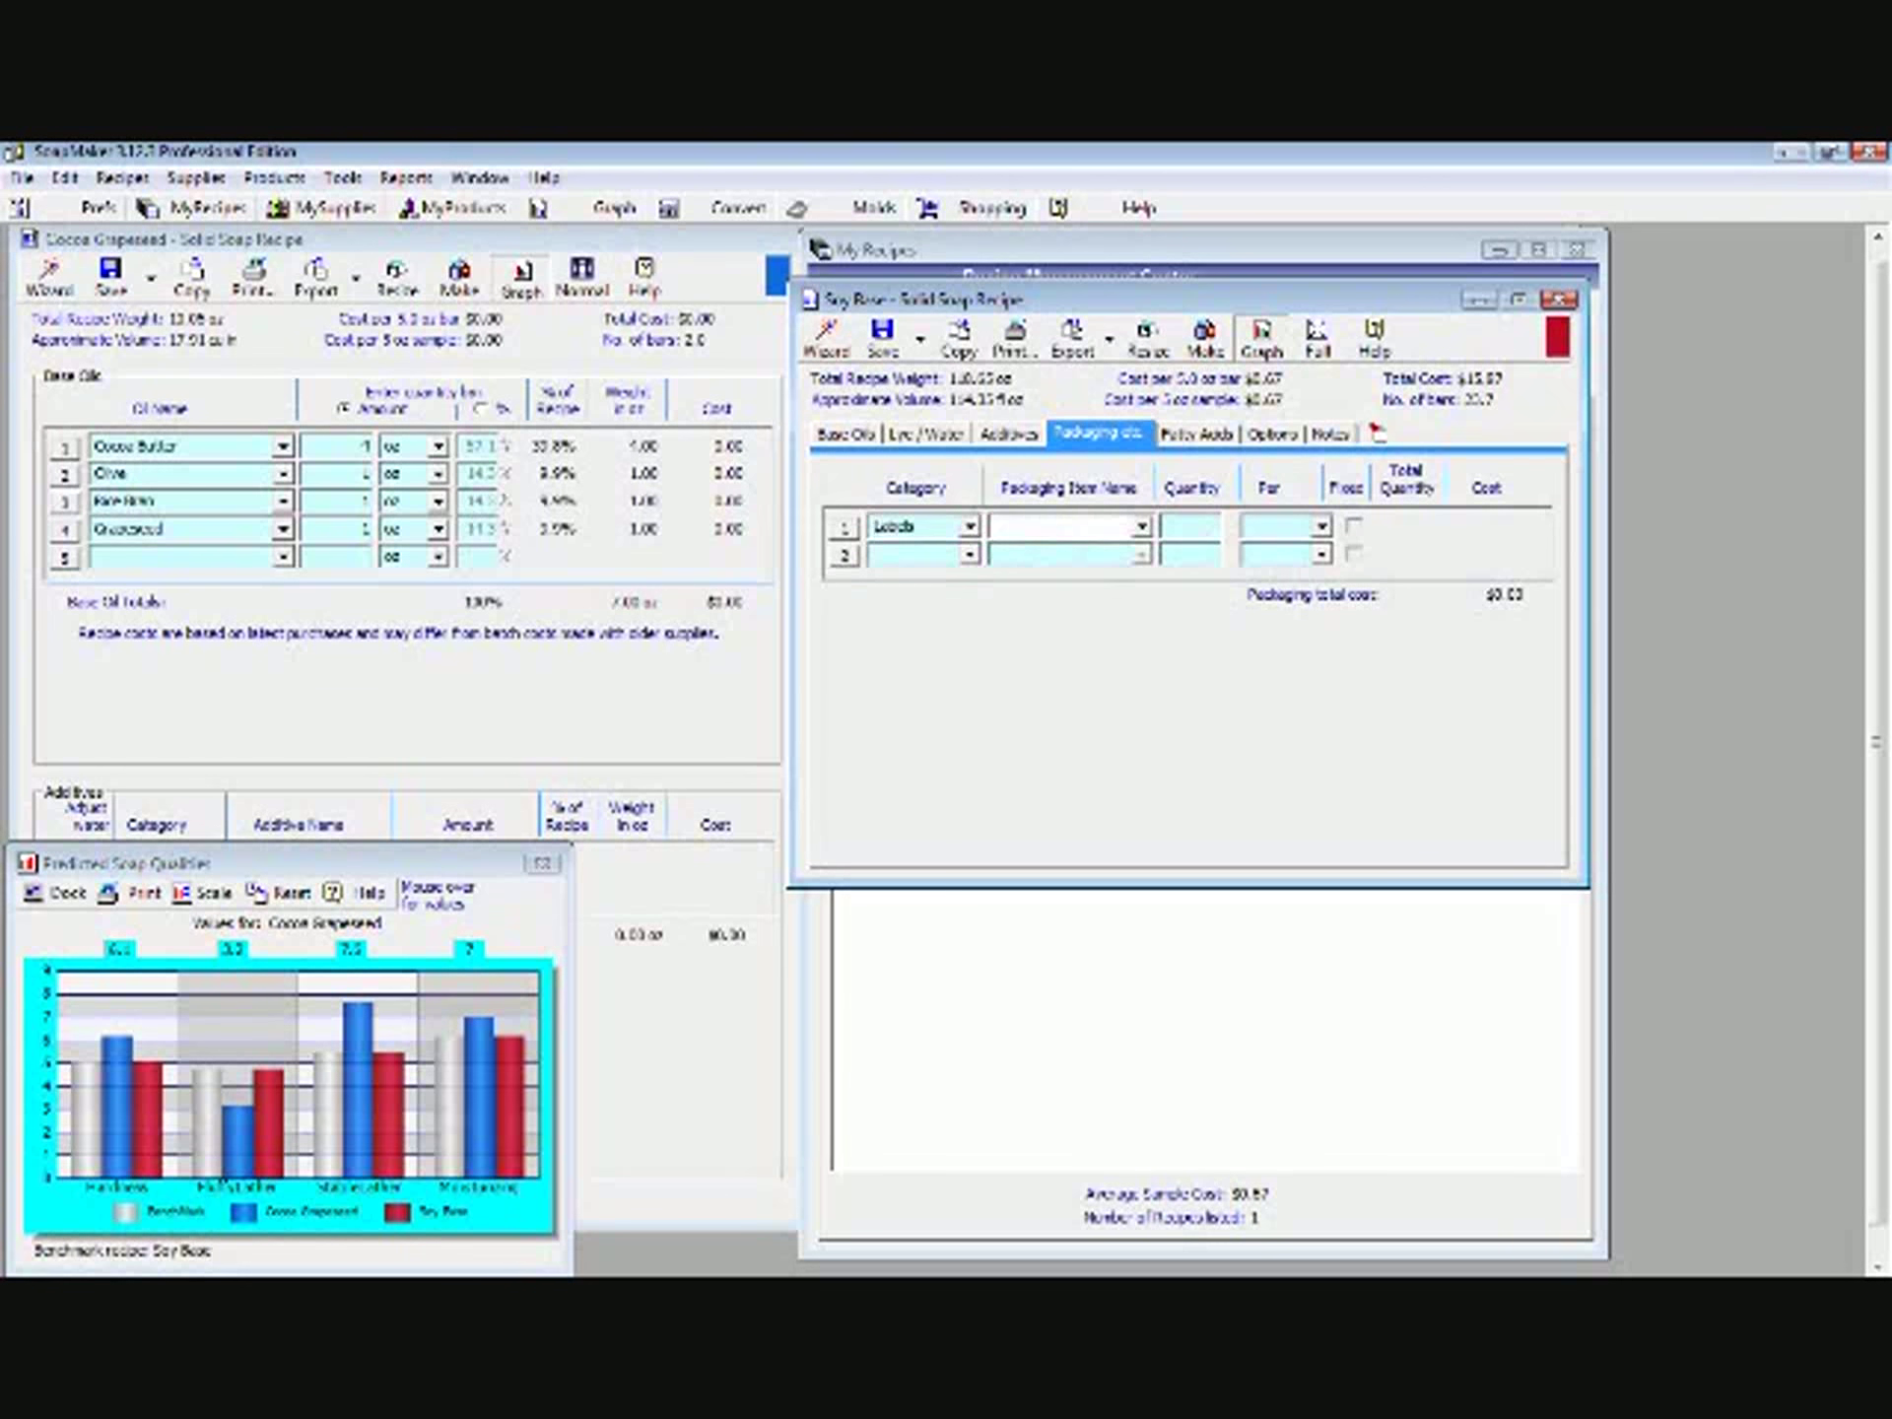
key("alt+Down")
key("Return")
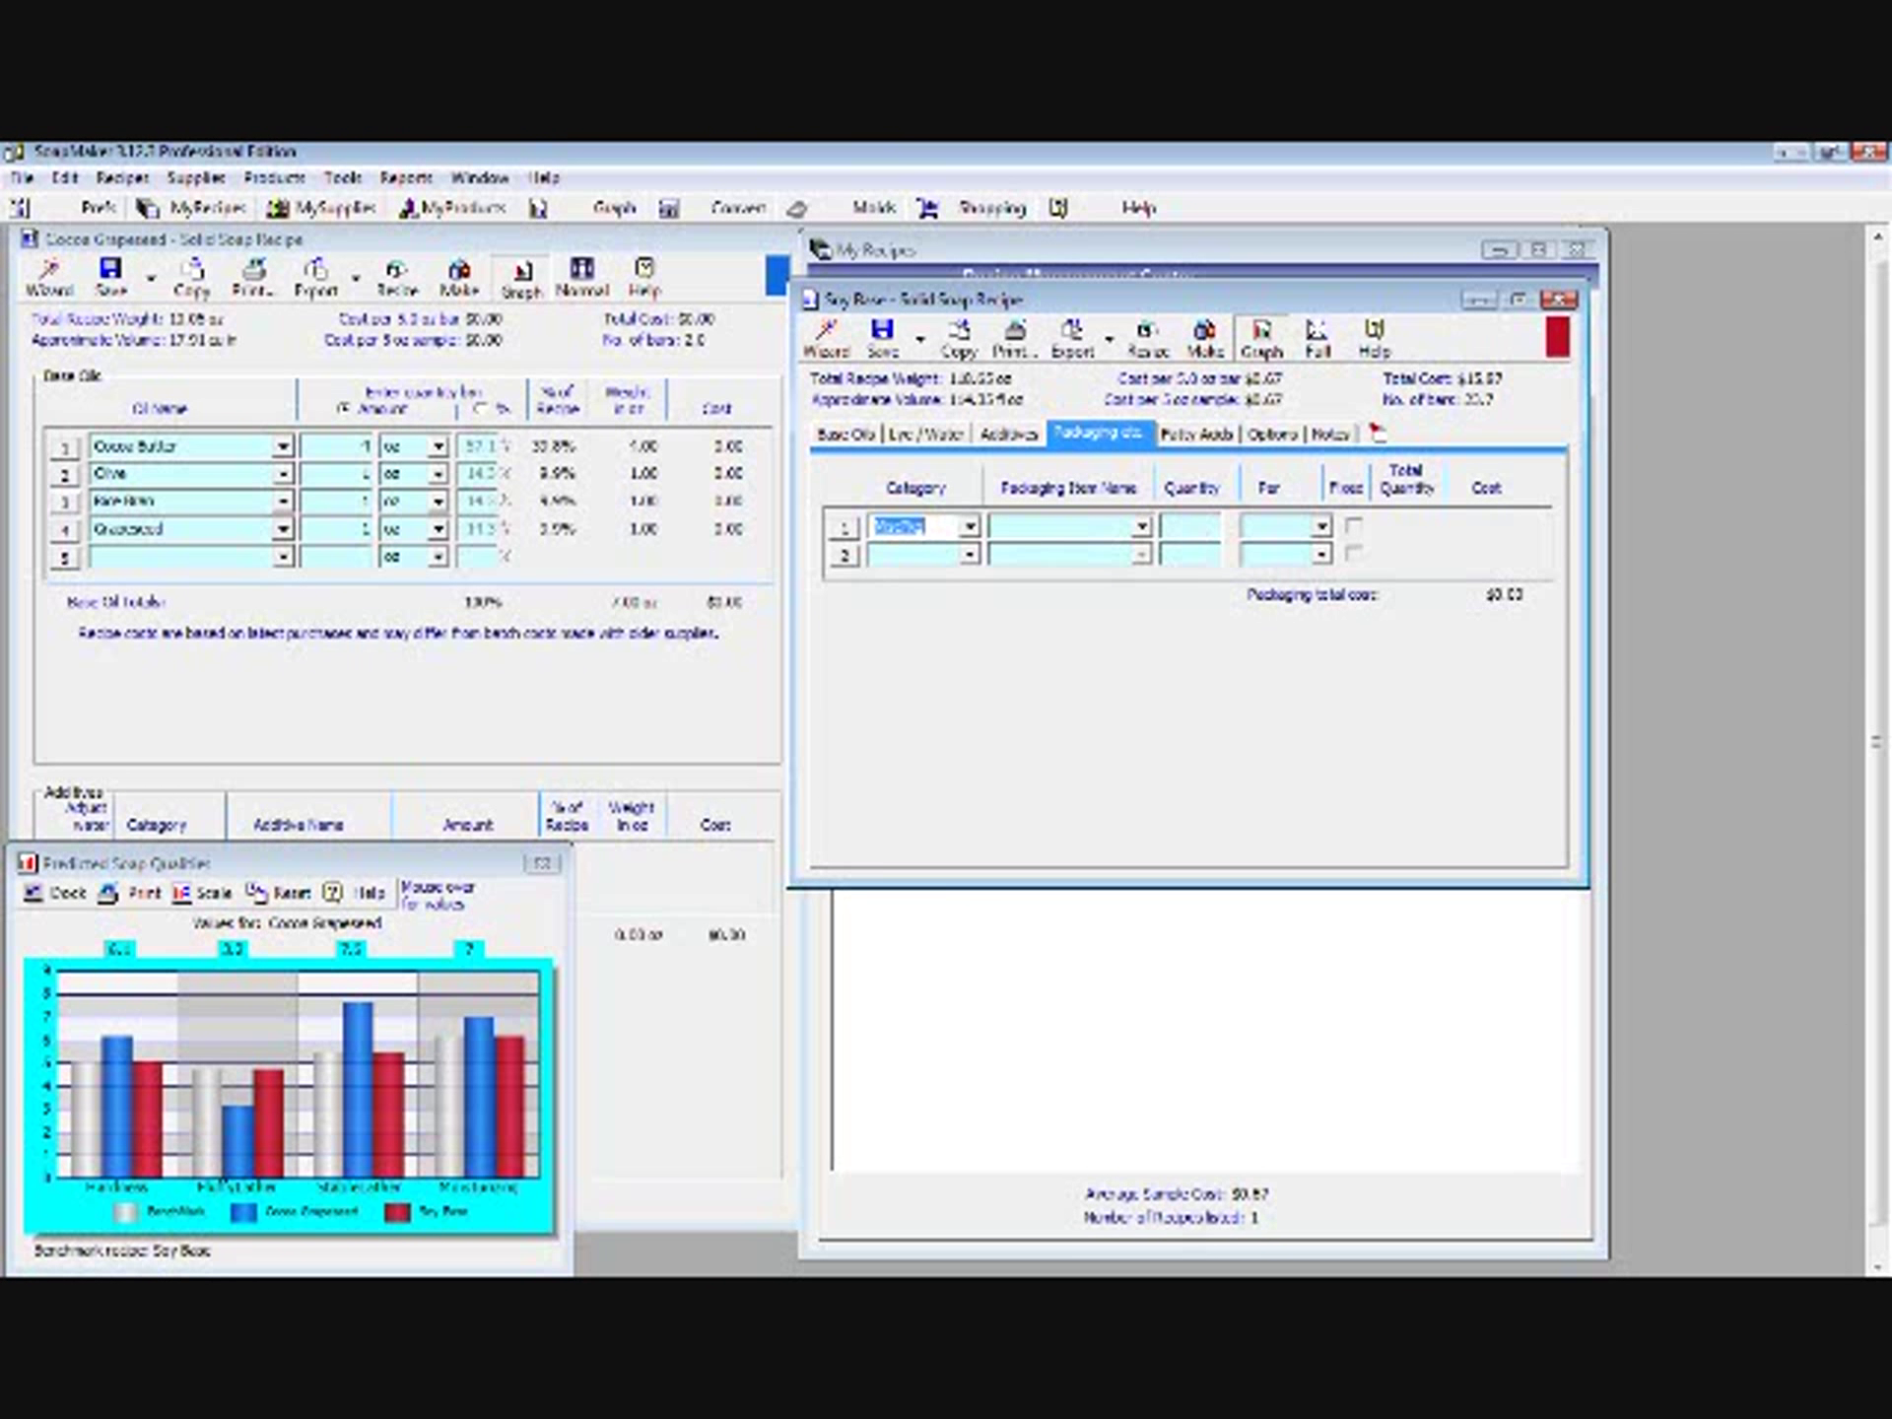
- Try Wrappers as packaging row 1's category and list its items
left_click(1059, 526)
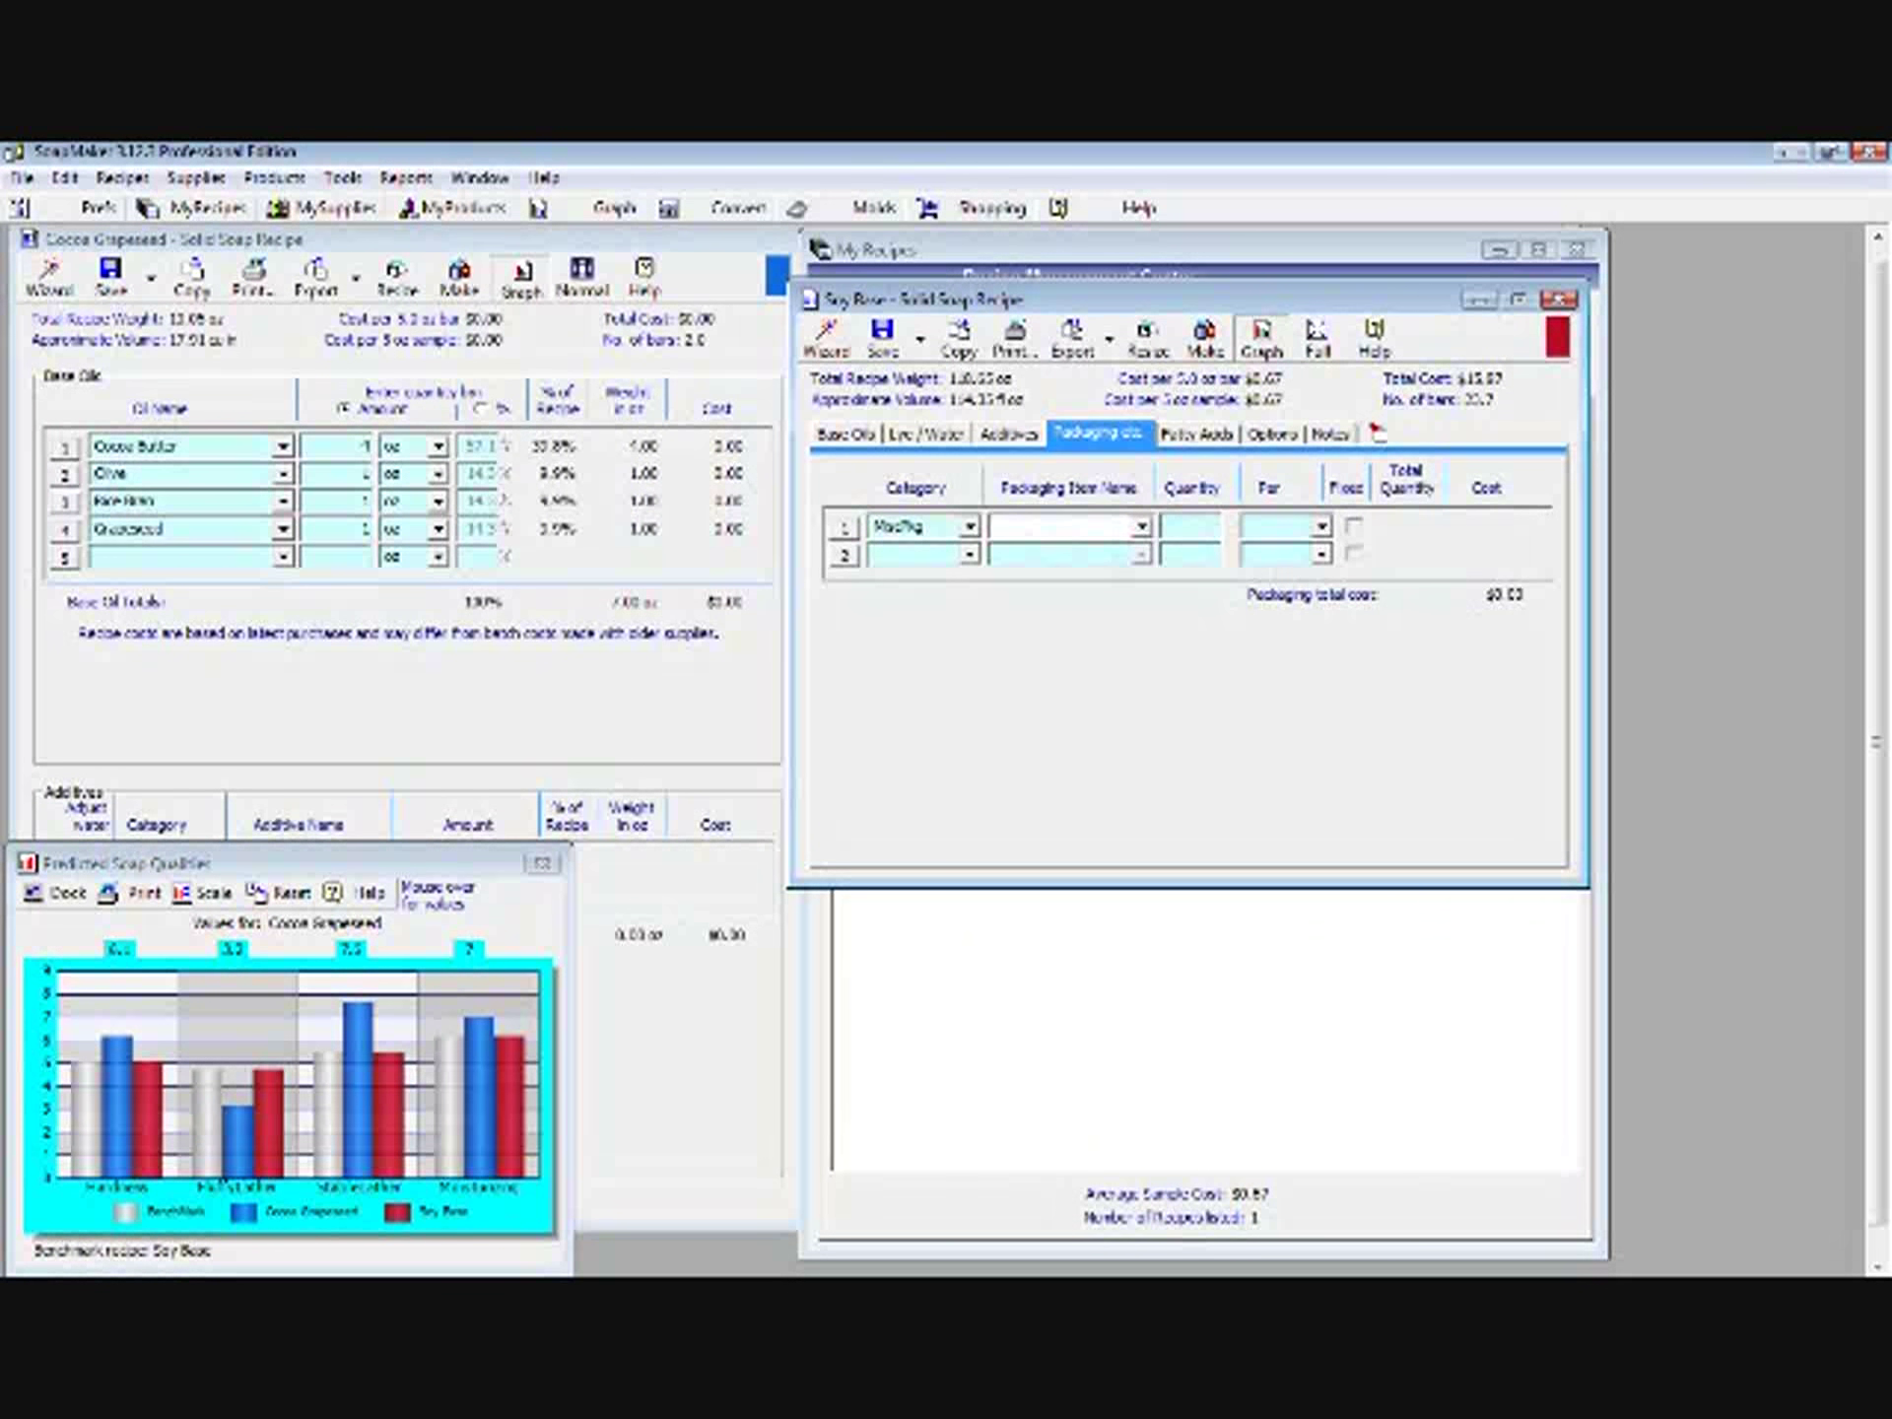
key("shift+Tab")
key("alt+Down")
key("Down")
key("Down")
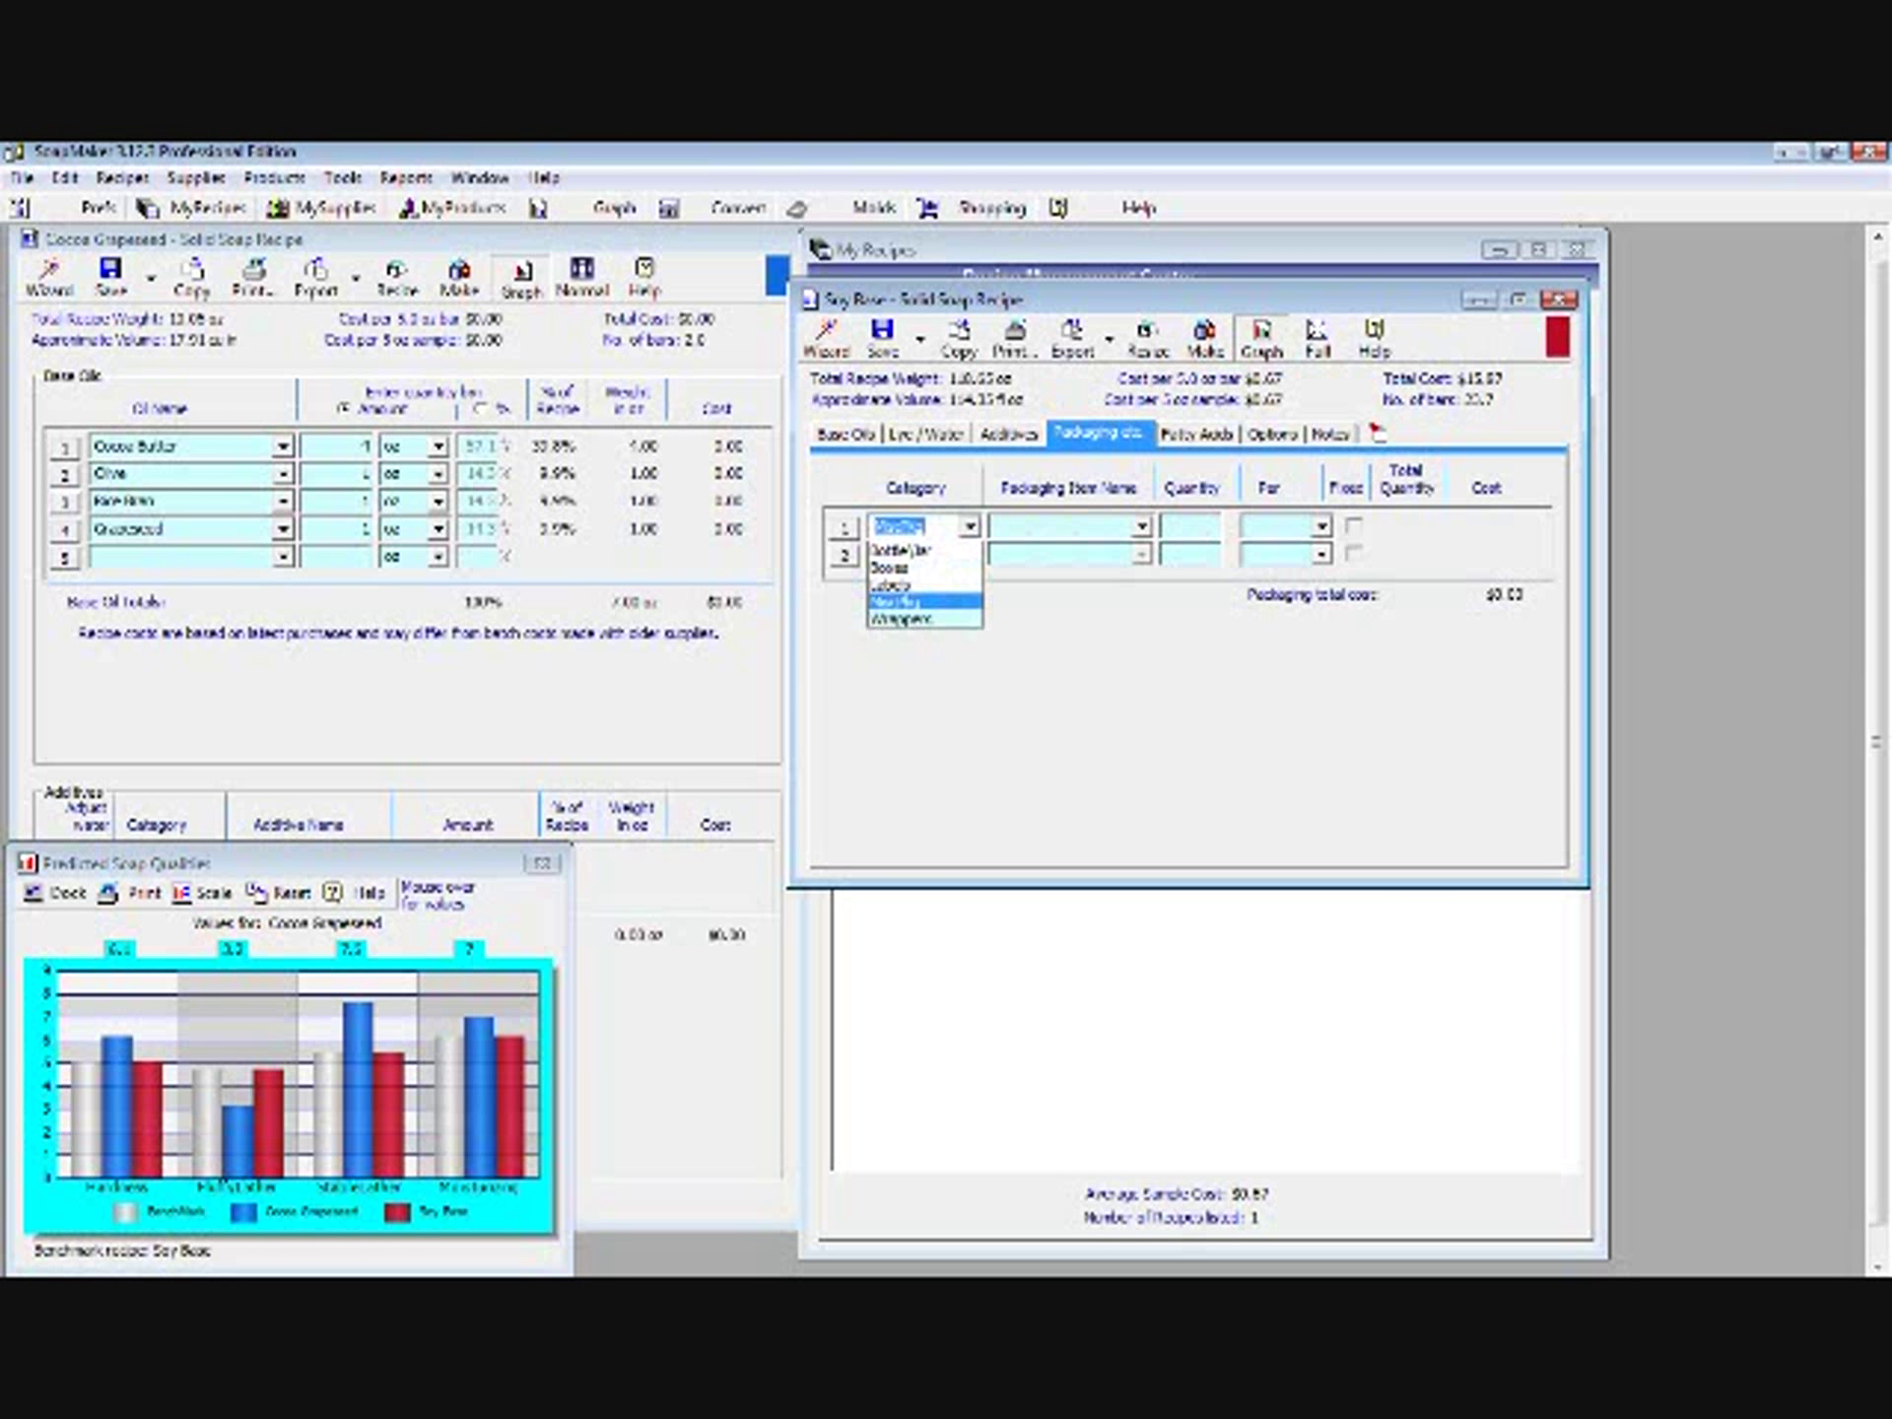
key("Return")
key("Tab")
key("alt+Down")
key("Down")
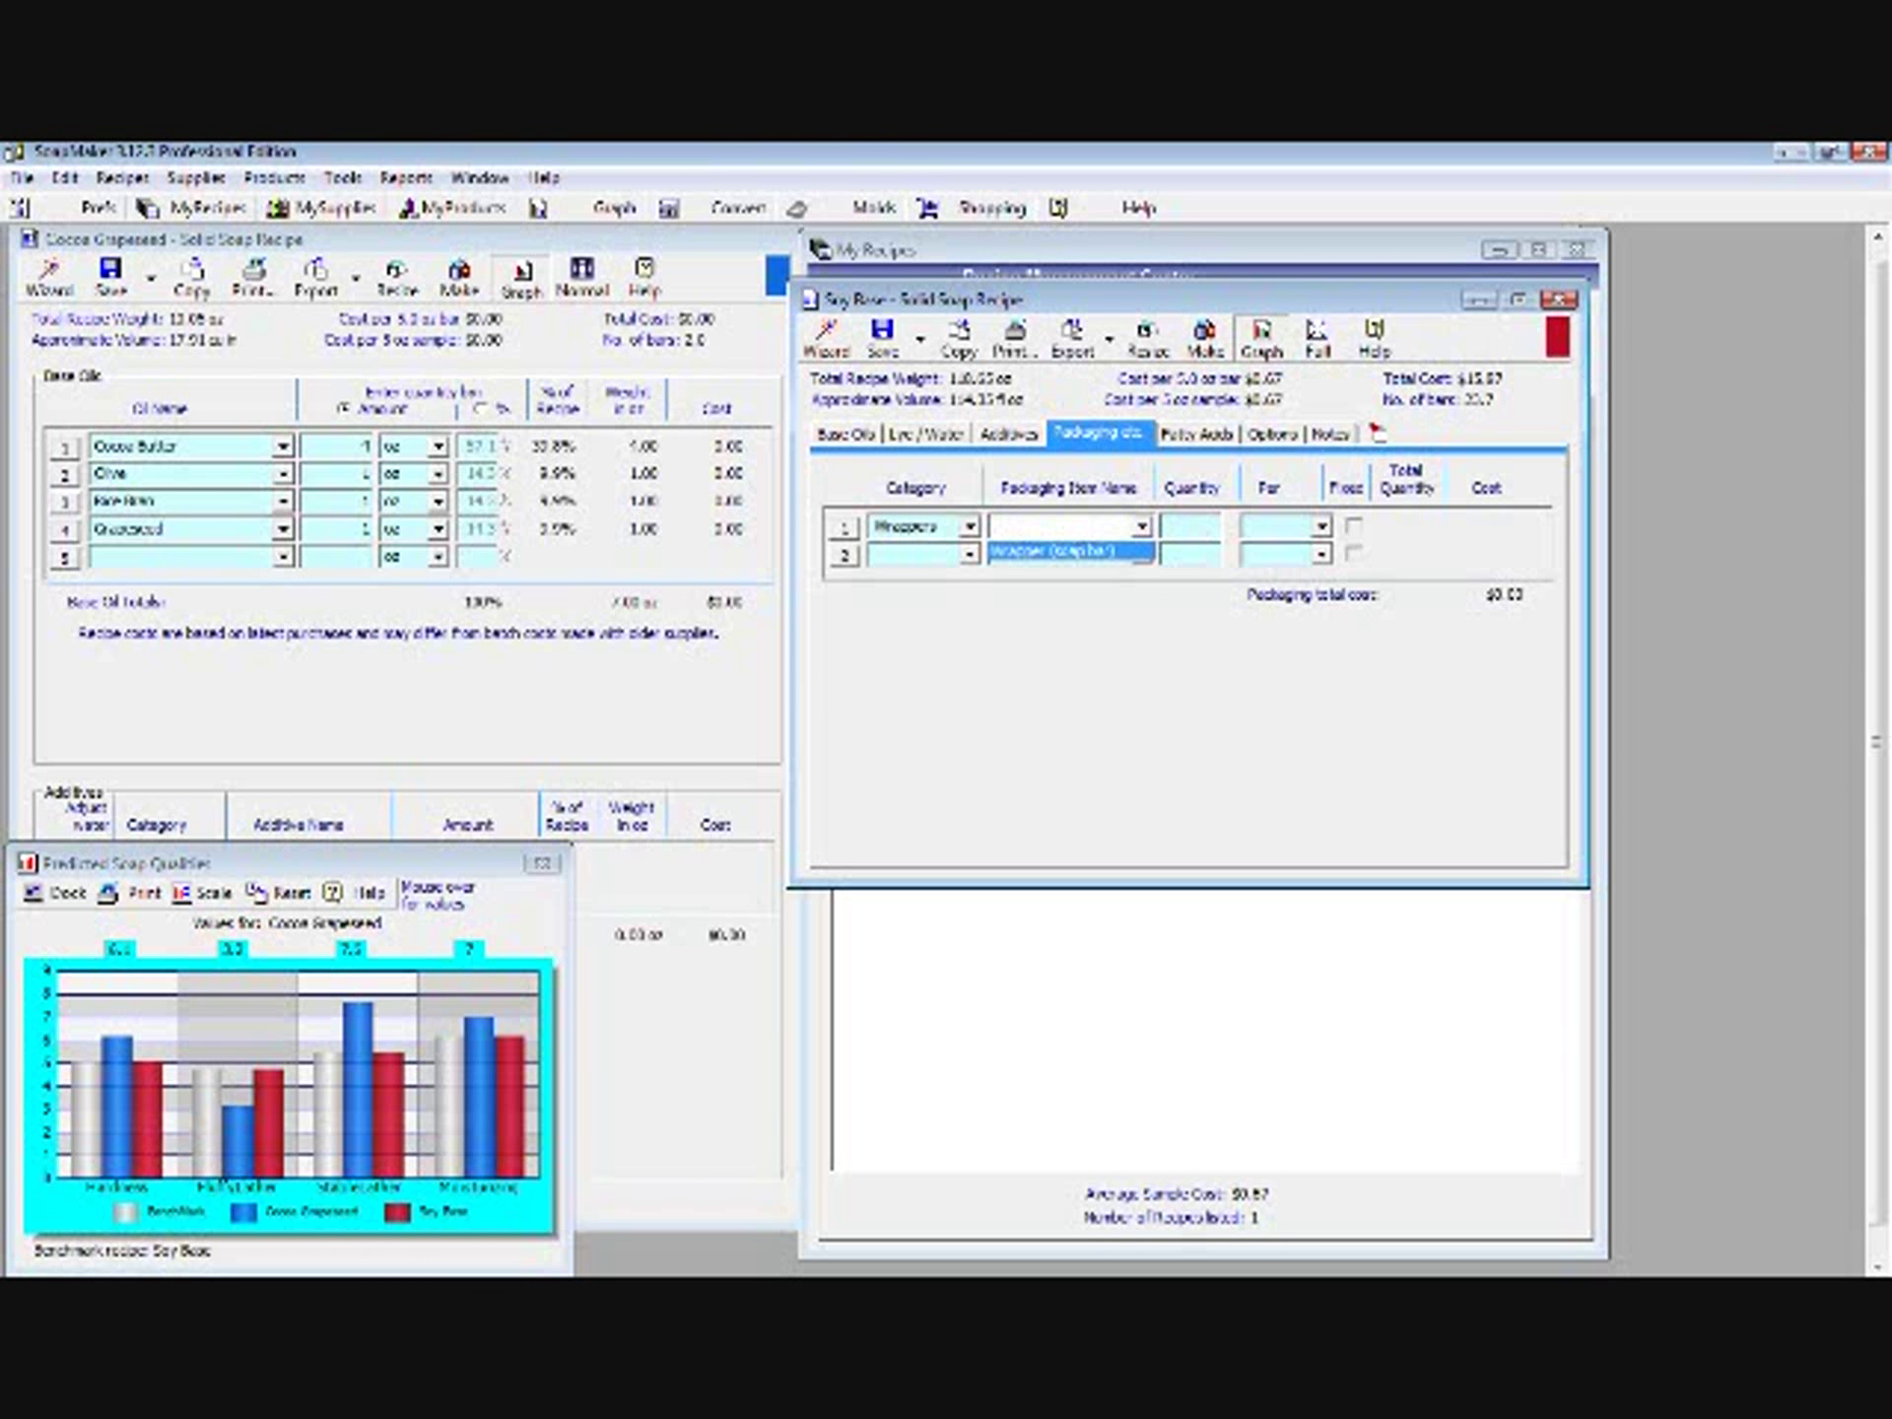
- Switch row 1's packaging category to Labels and preview its items
key("shift+Tab")
key("alt+Down")
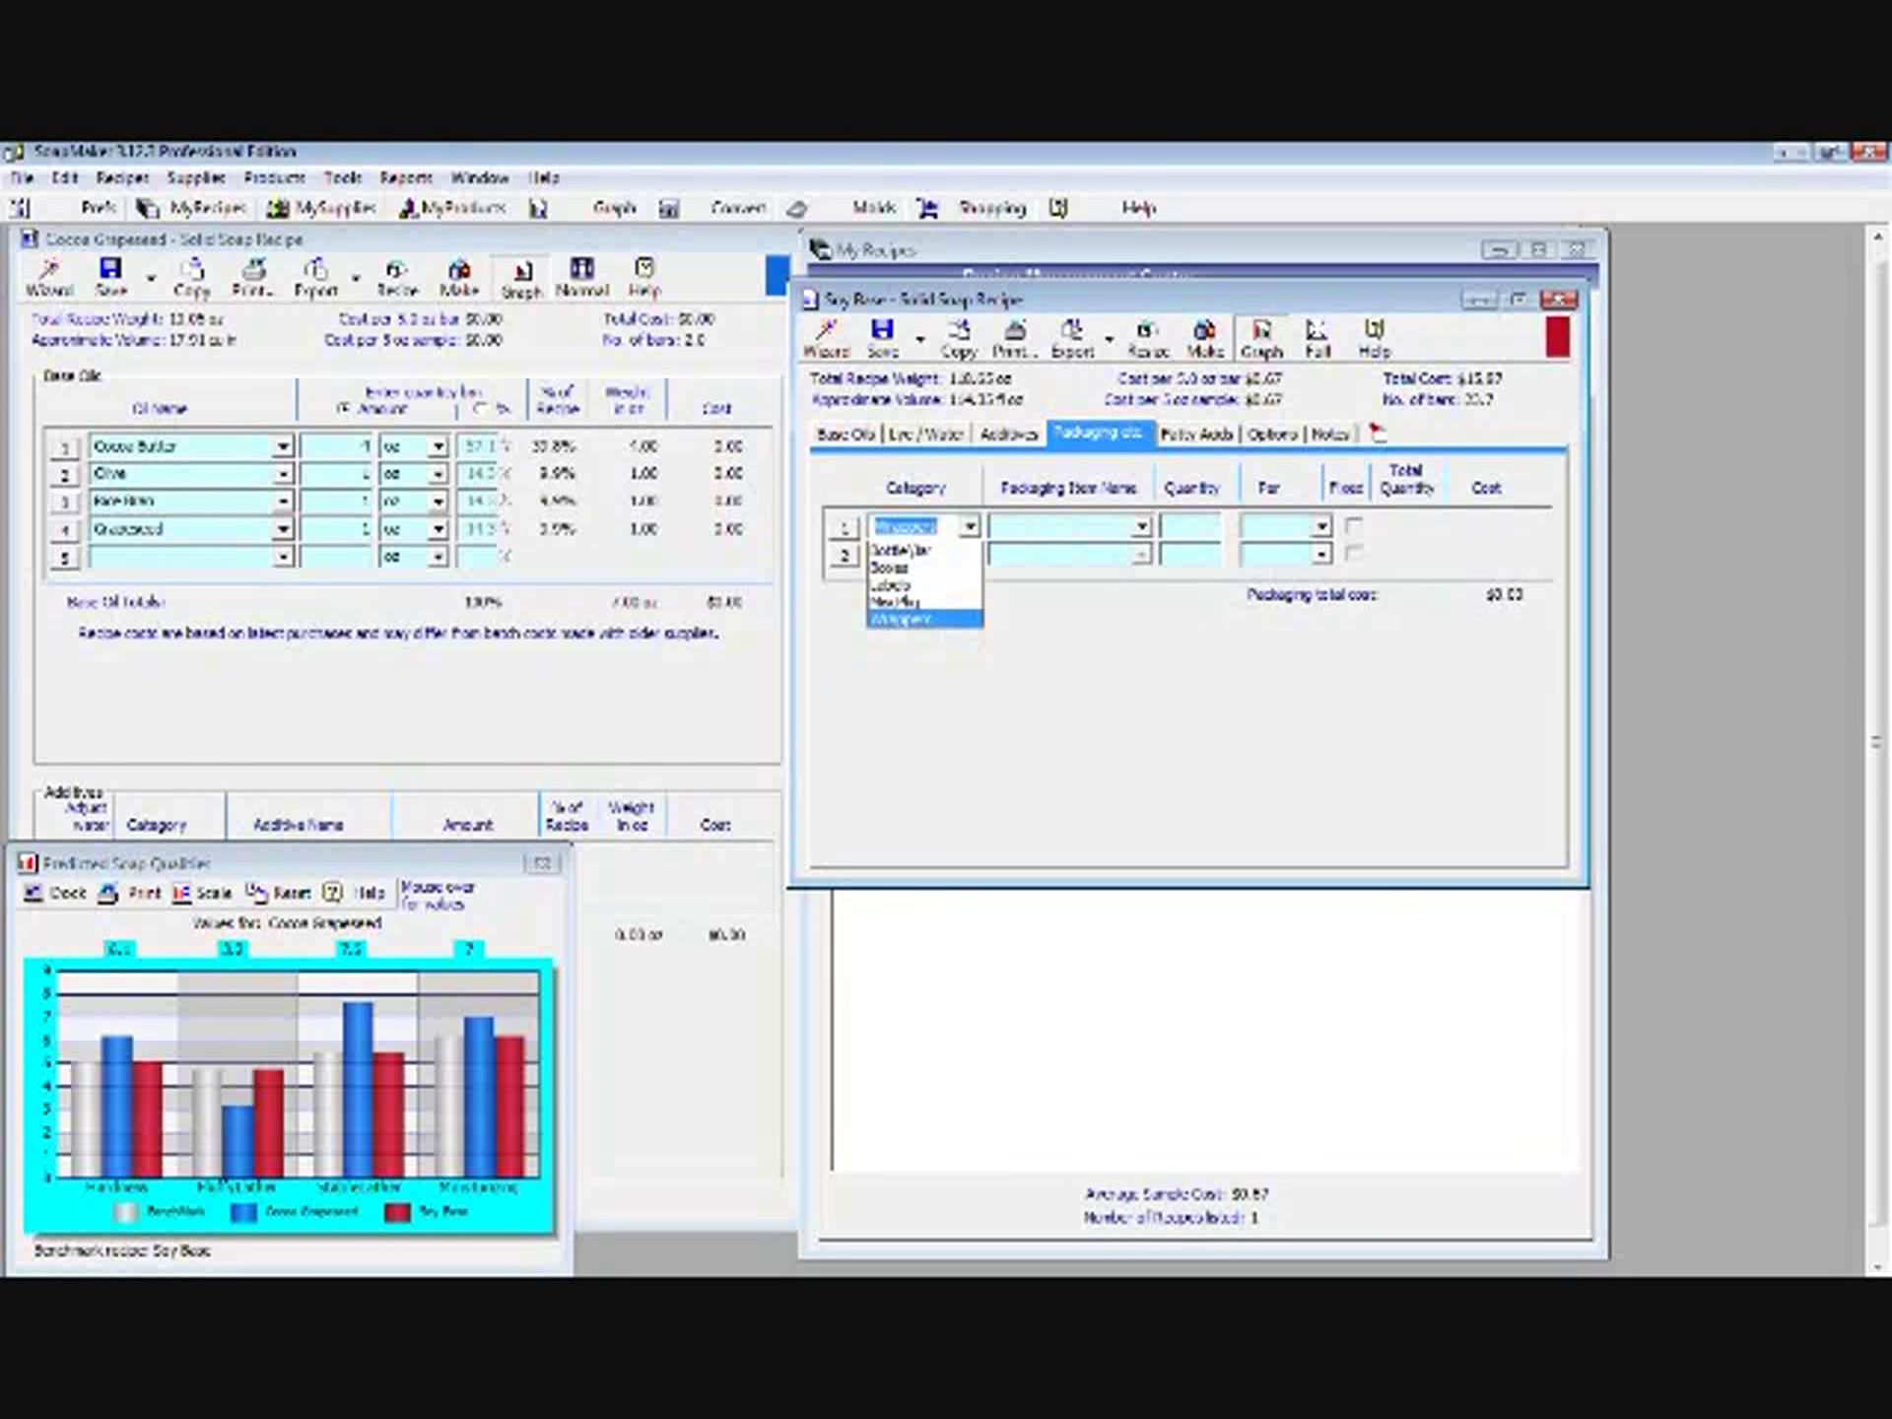
key("Up")
key("Up")
key("Return")
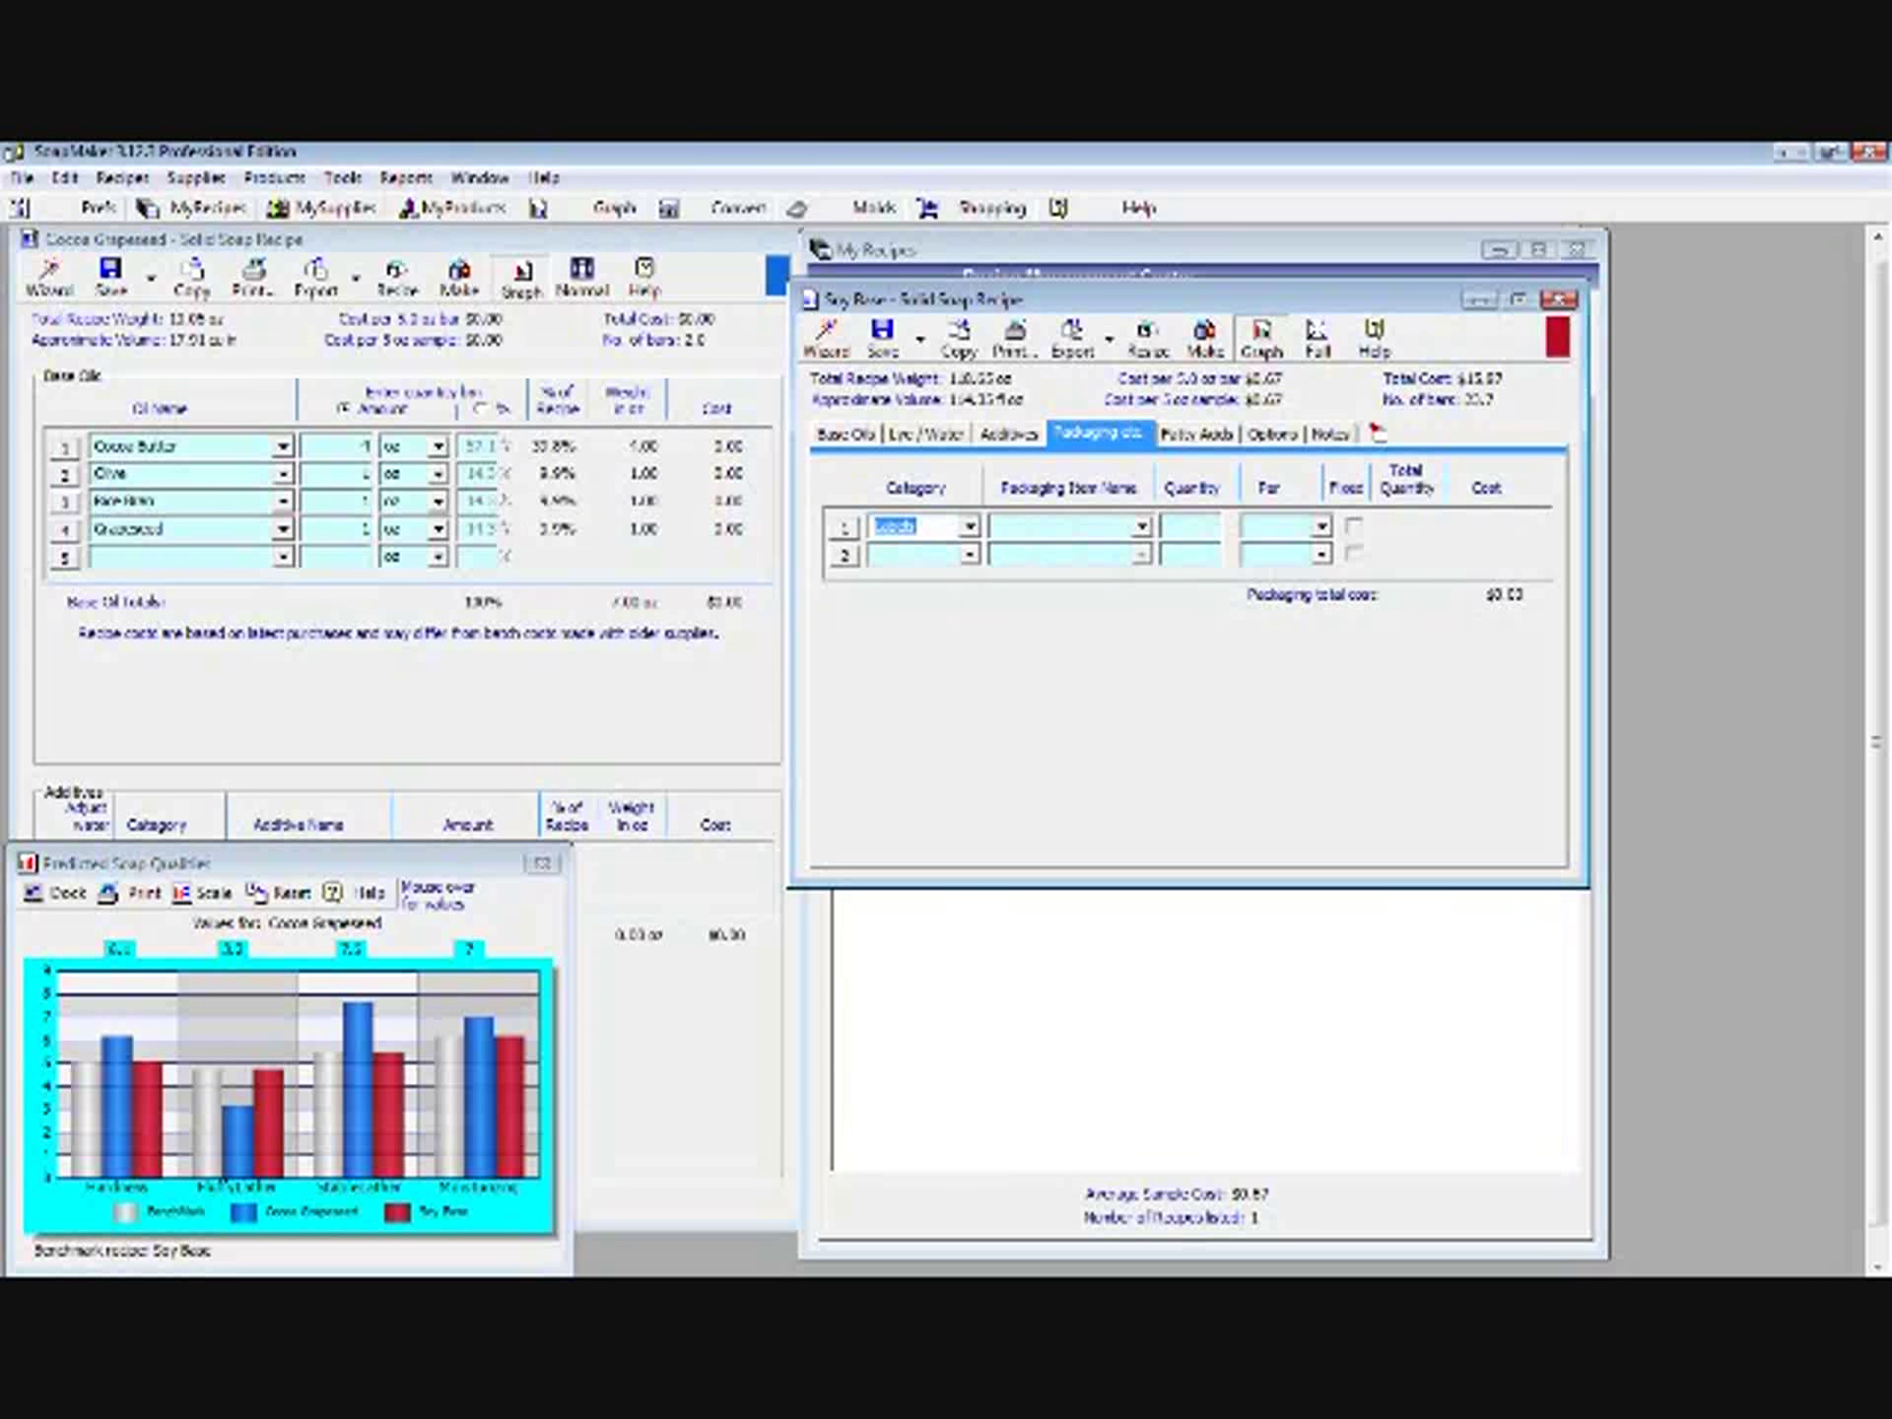
key("Tab")
key("alt+Down")
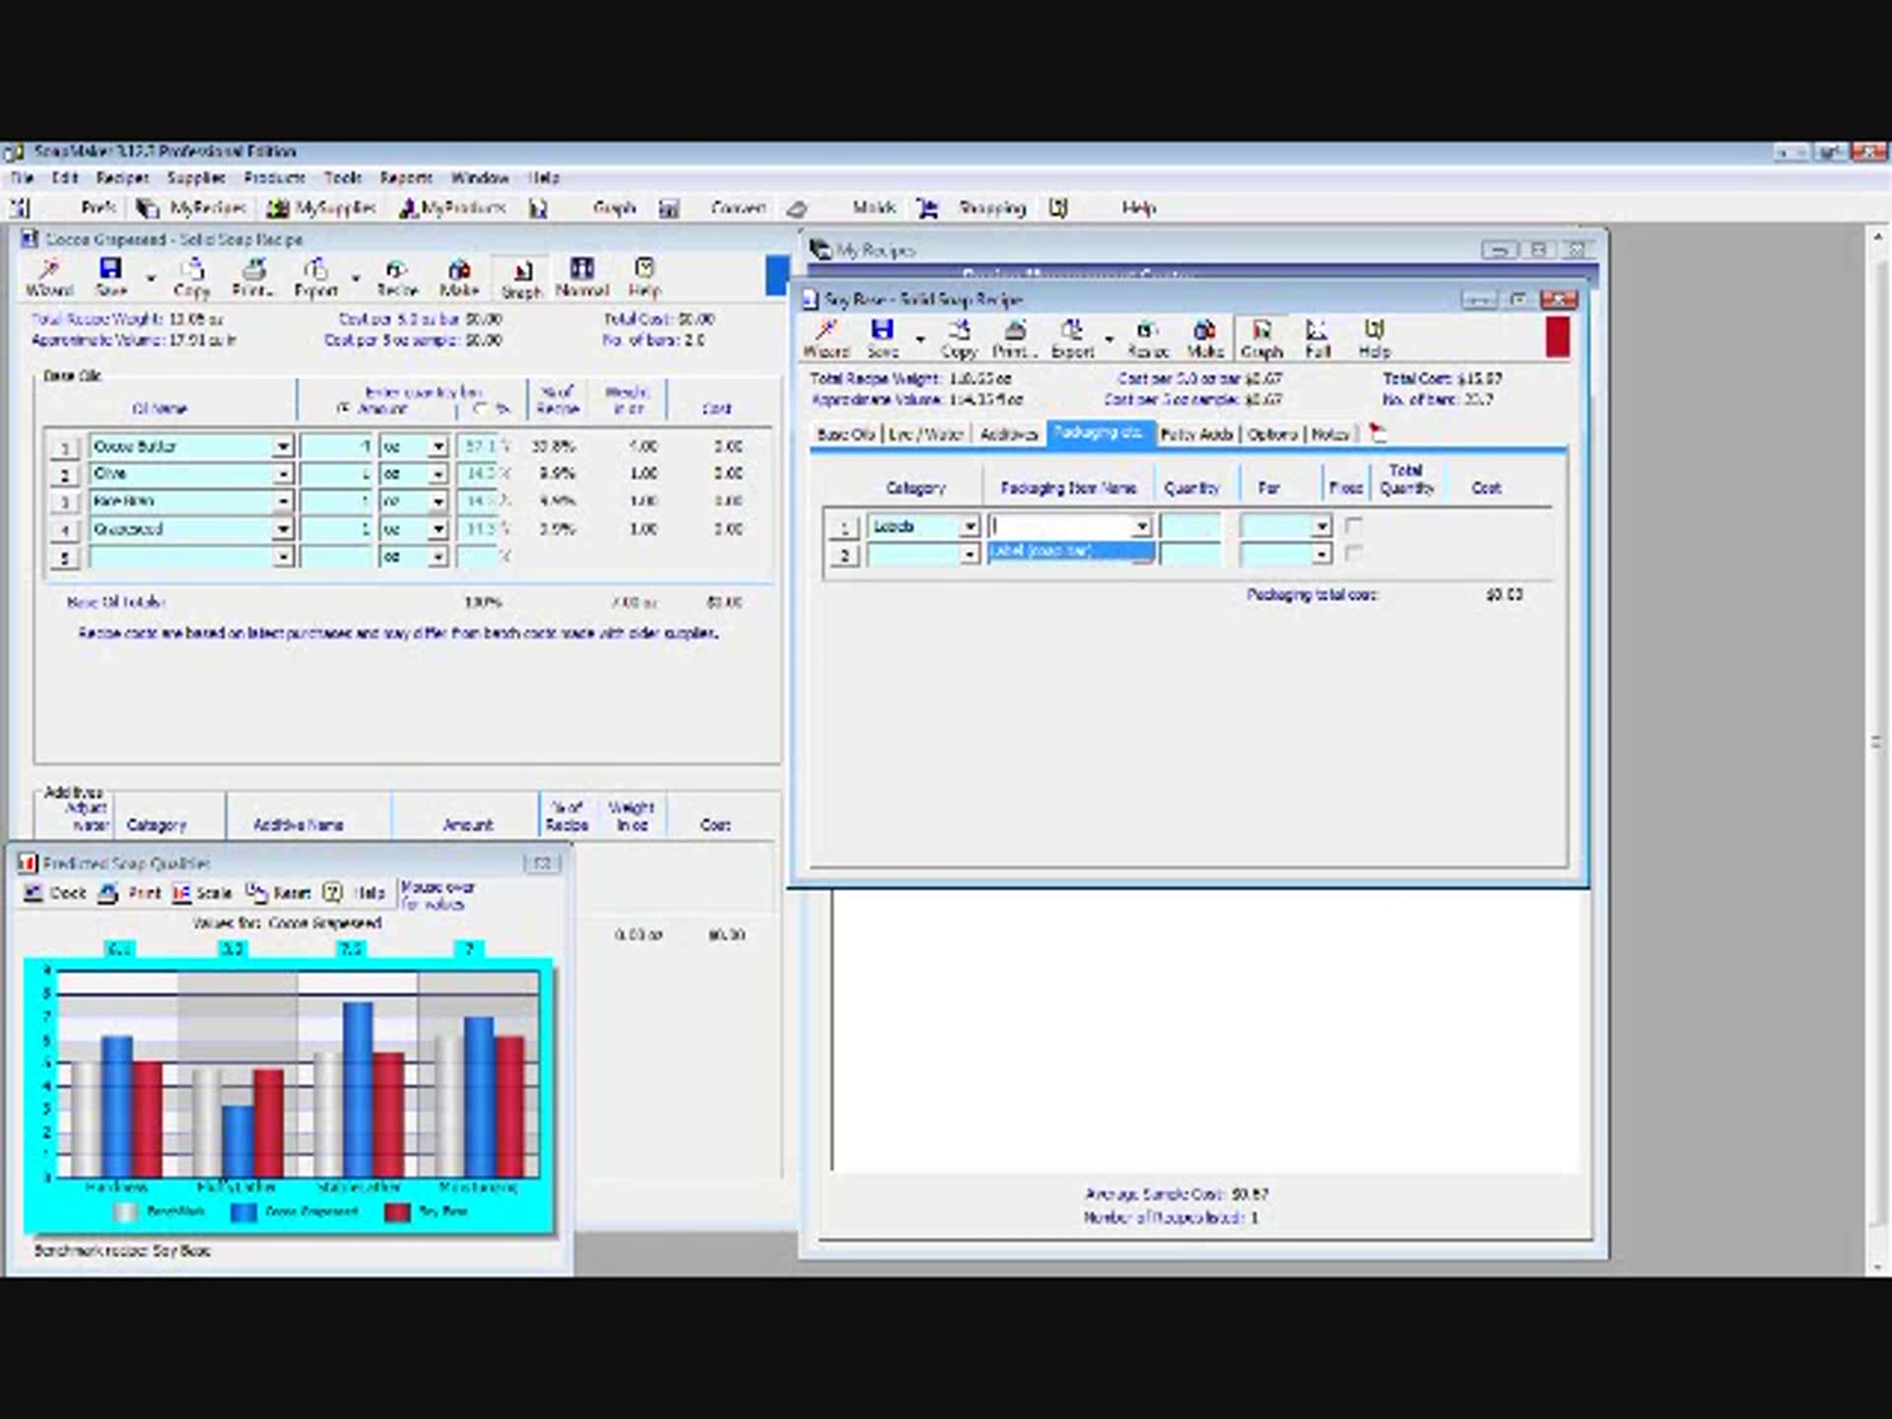
key("Escape")
- Go back through Wrappers and settle row 1's category on Boxes, leaving the item unchosen
key("shift+Tab")
key("alt+Down")
key("Down")
key("Down")
key("Return")
key("Tab")
key("shift+Tab")
key("alt+Down")
key("Up")
key("Up")
key("Return")
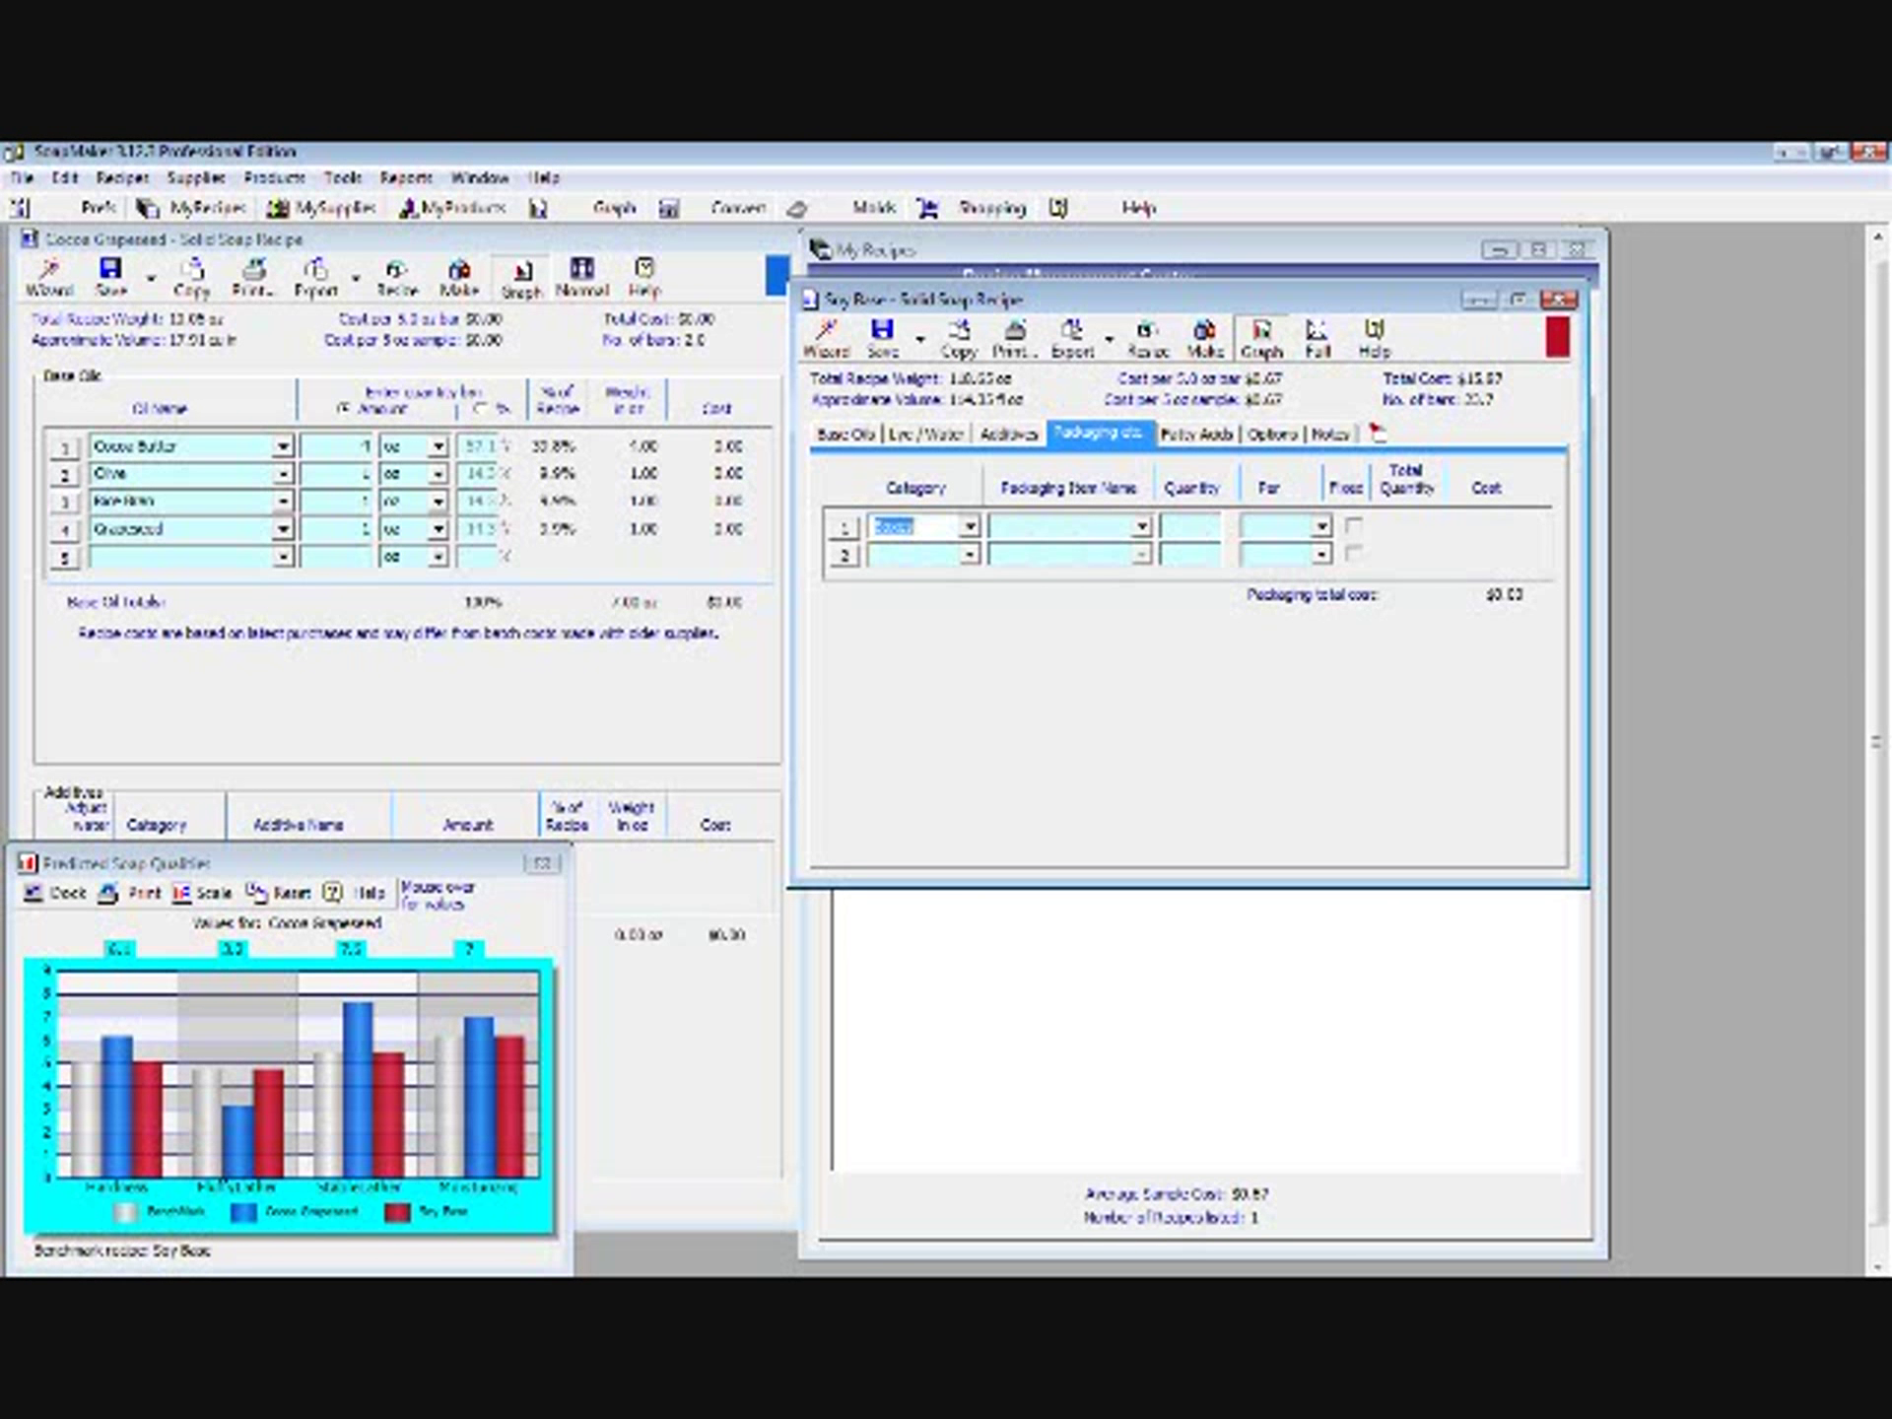
key("Tab")
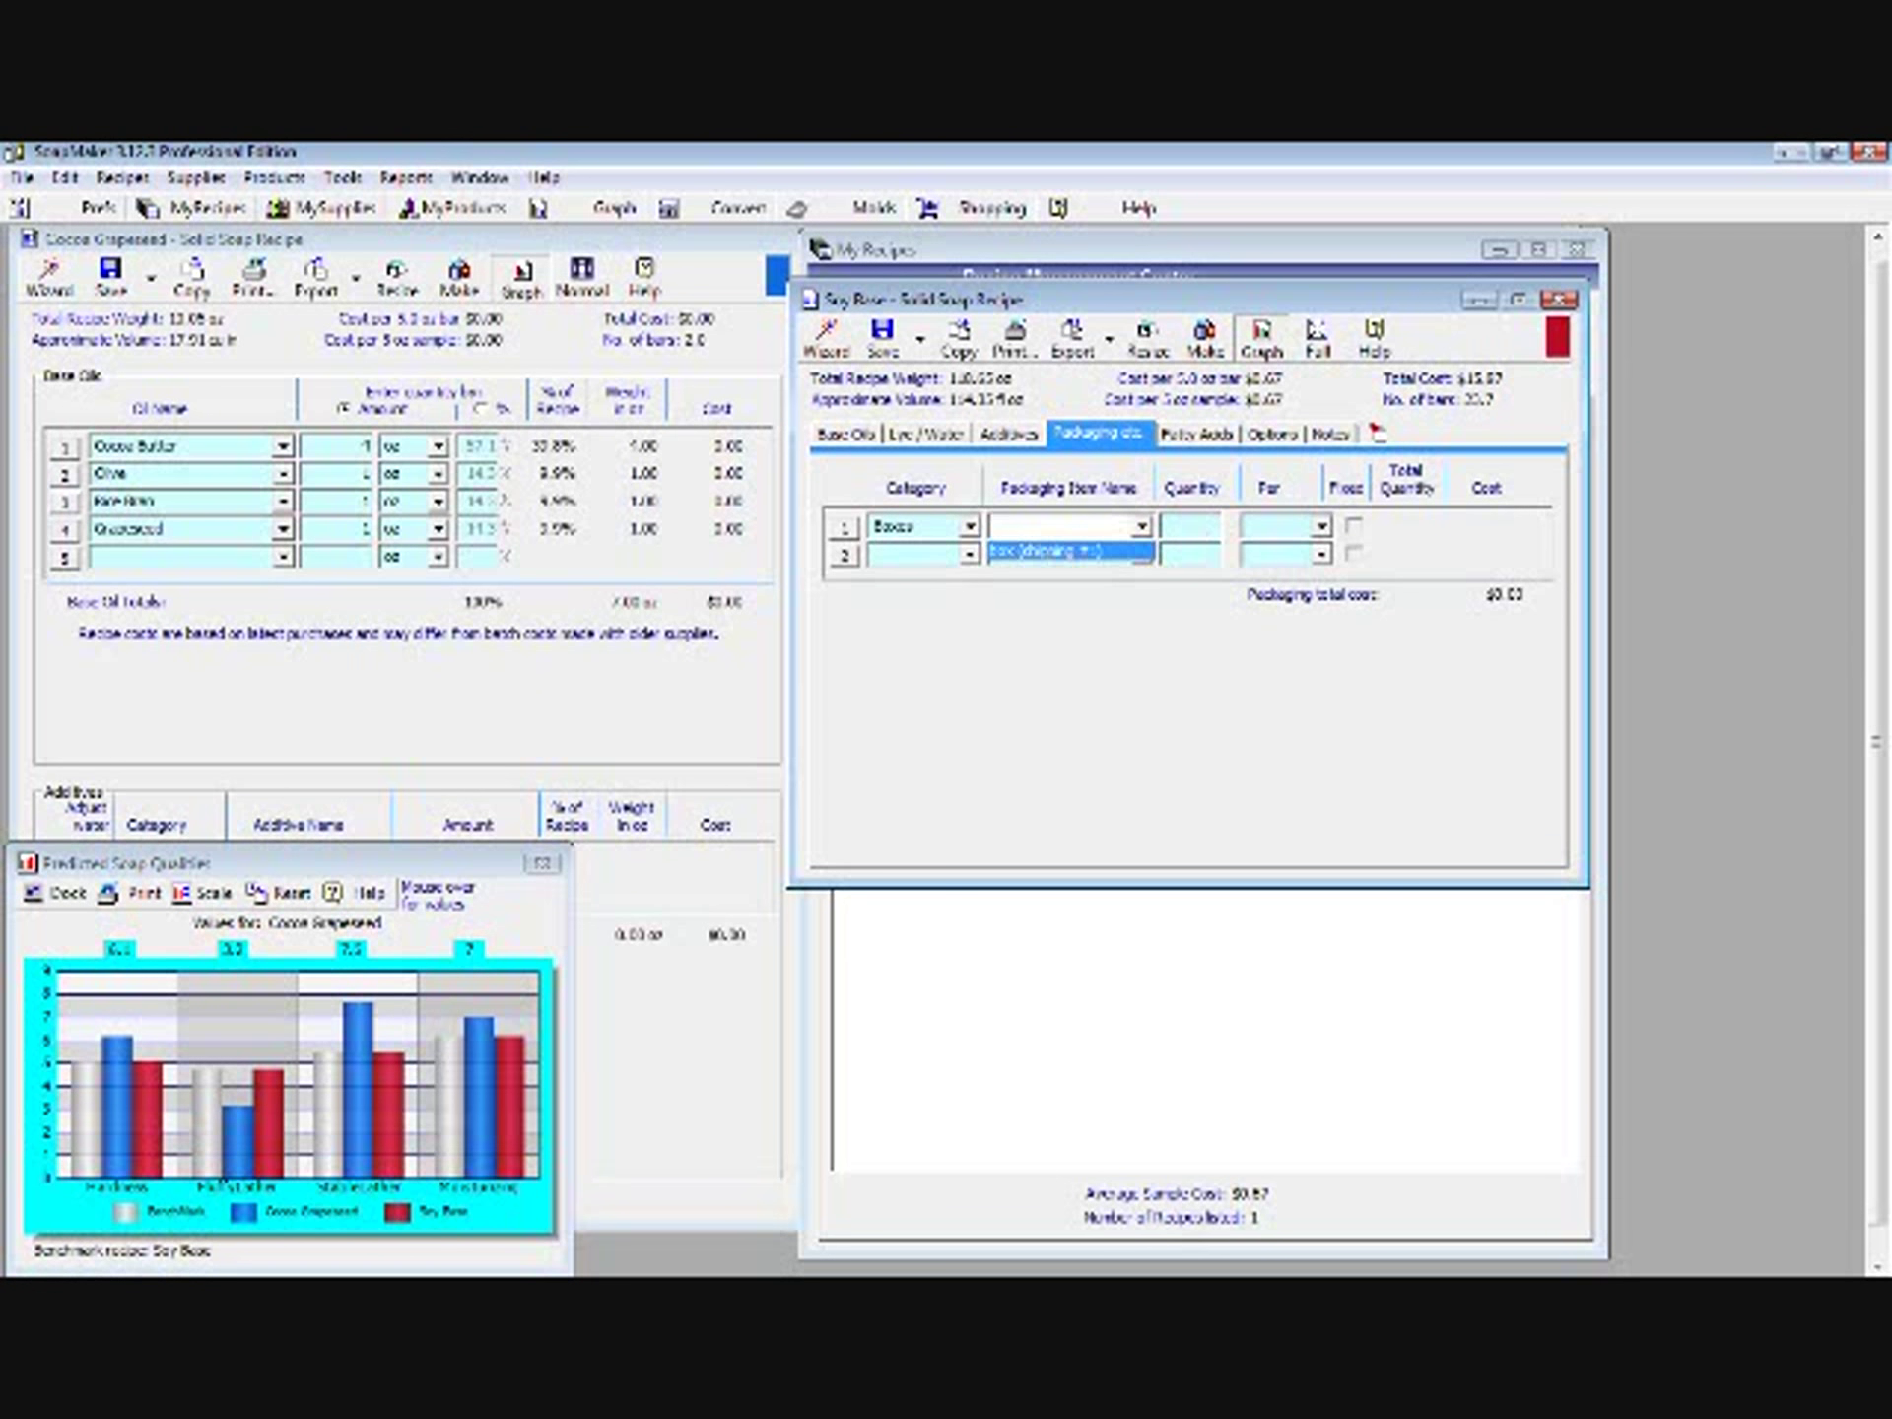
key("Escape")
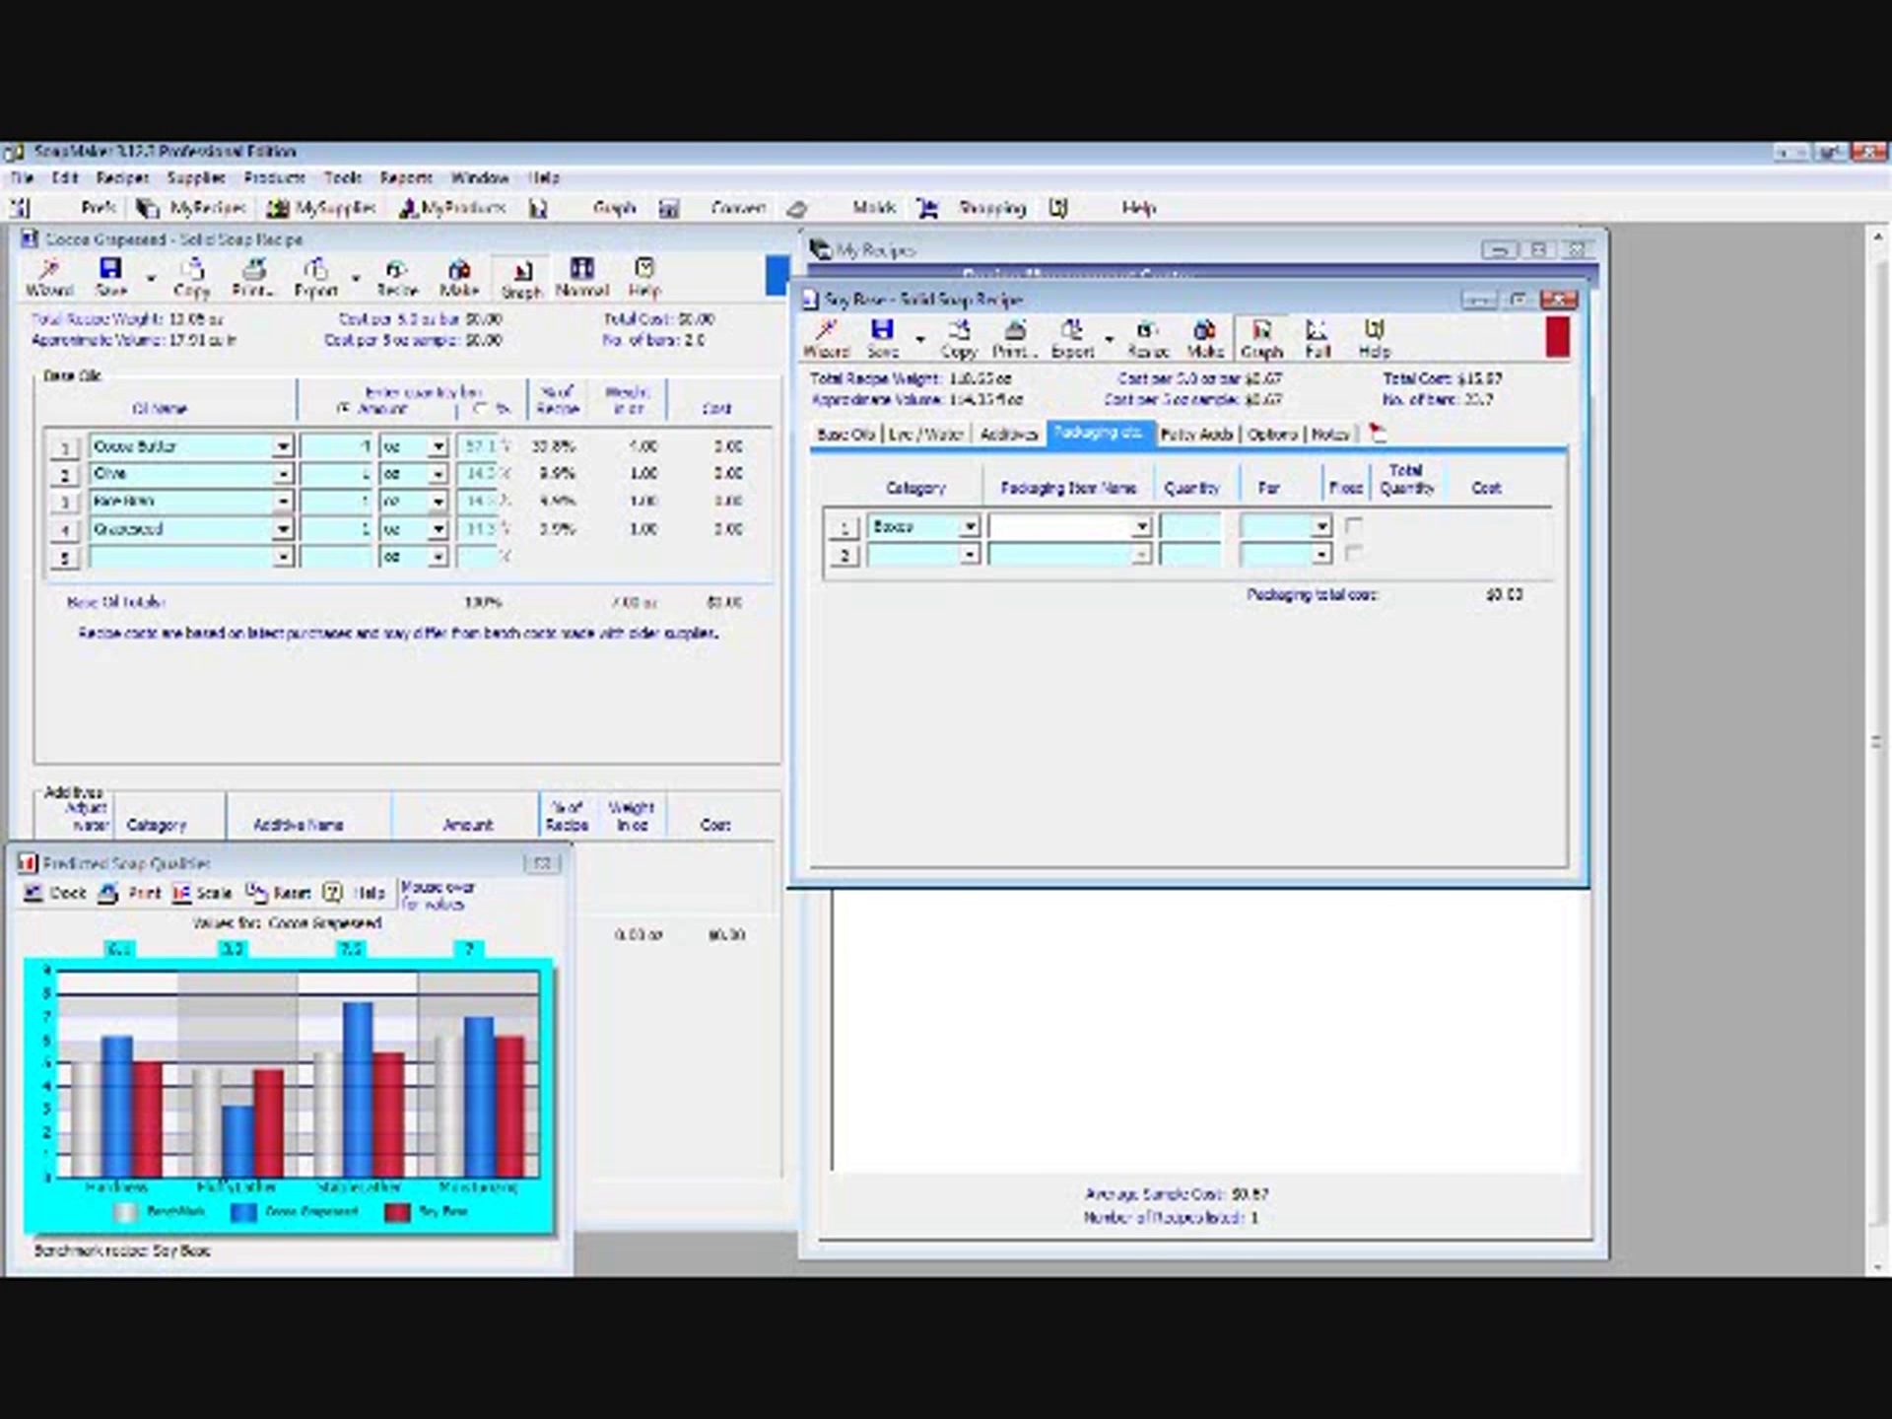
left_click(971, 526)
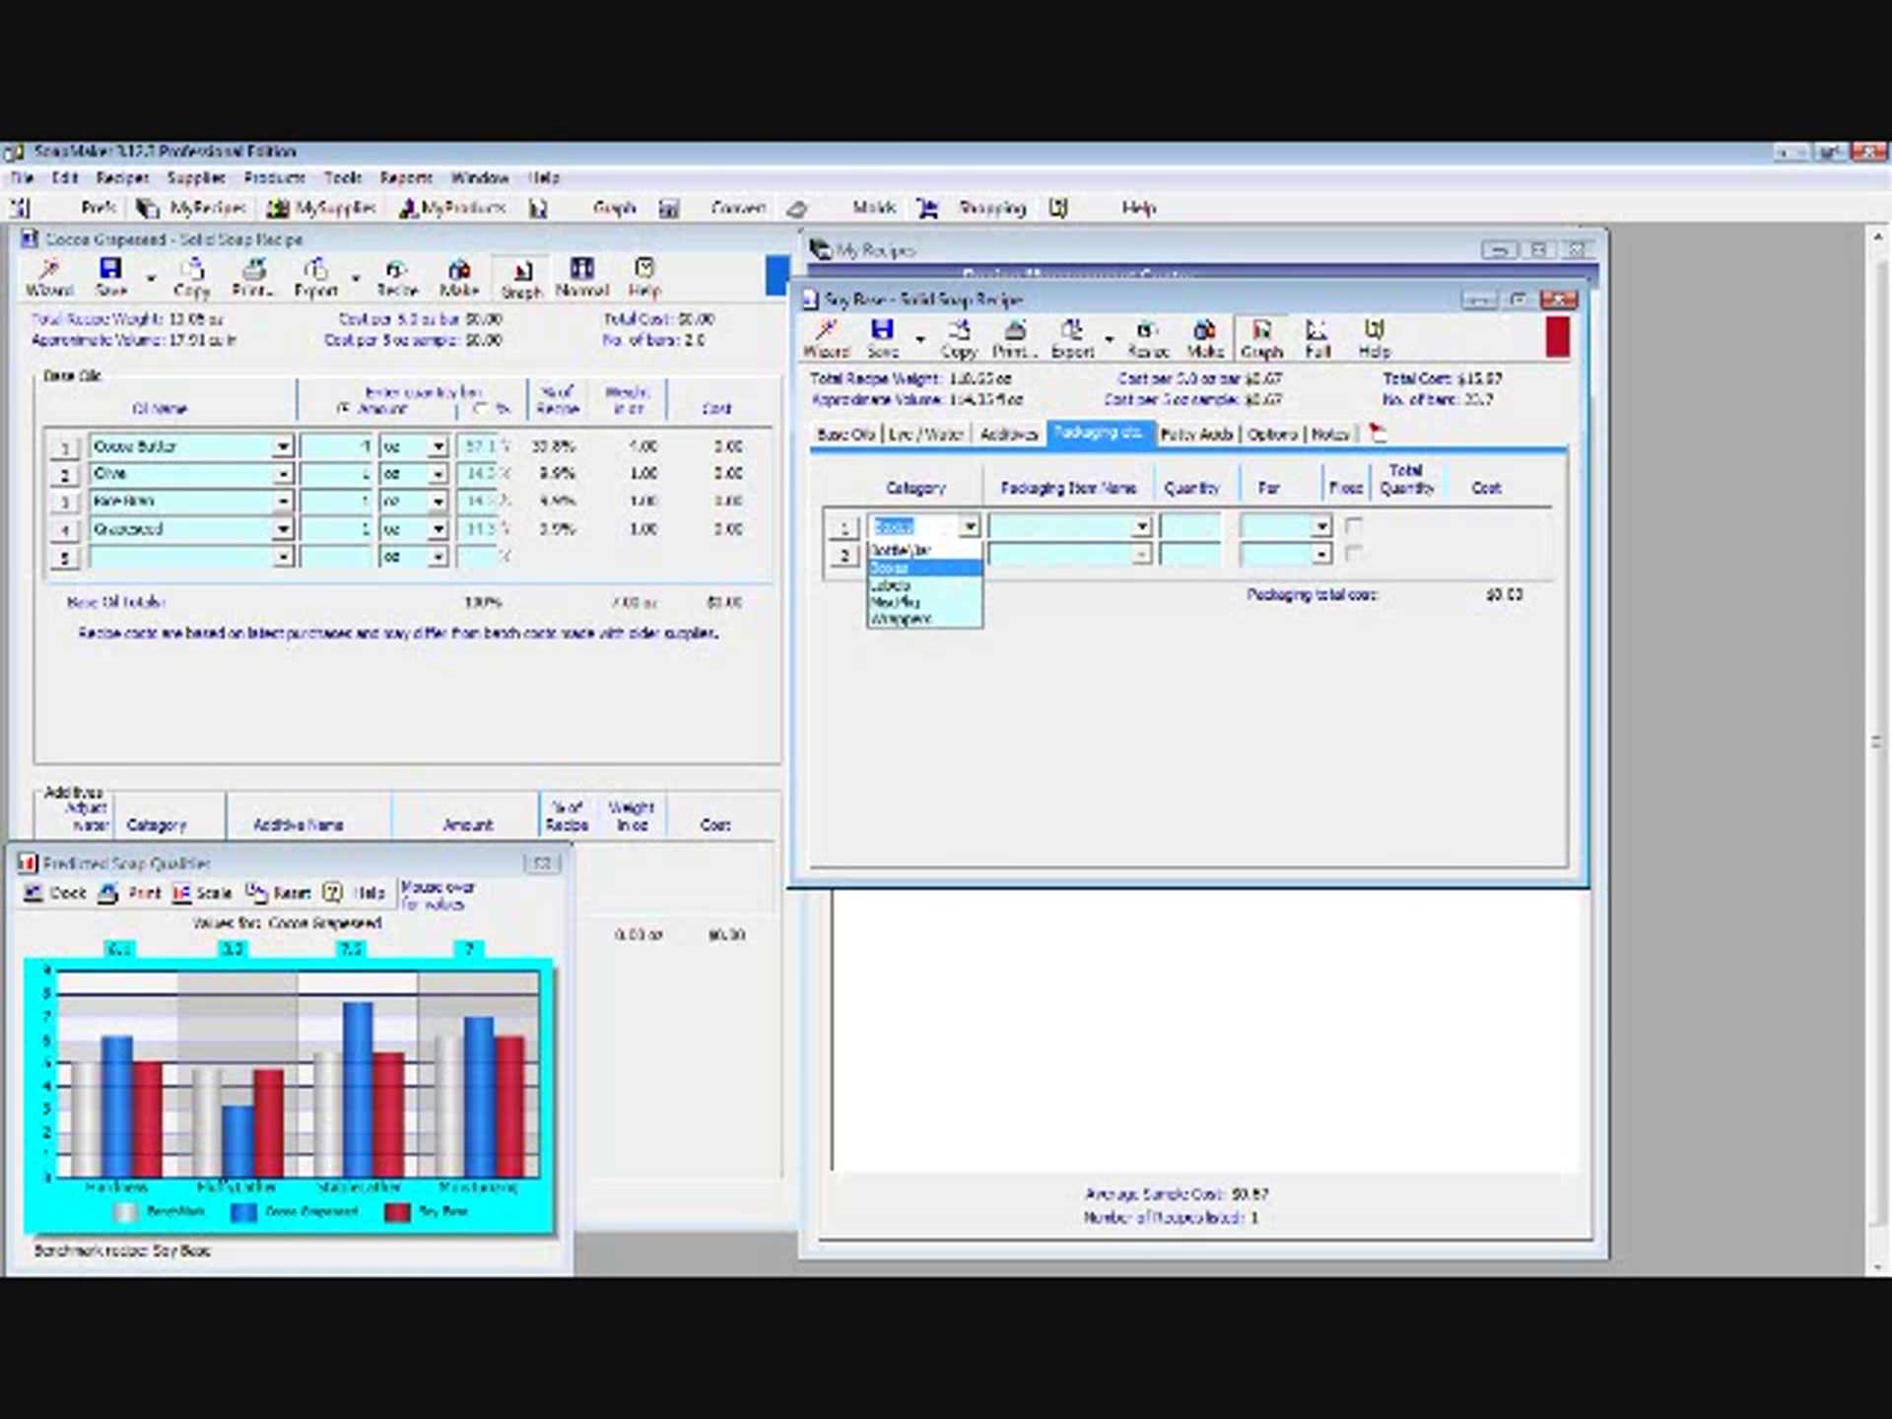
key("Return")
left_click(970, 526)
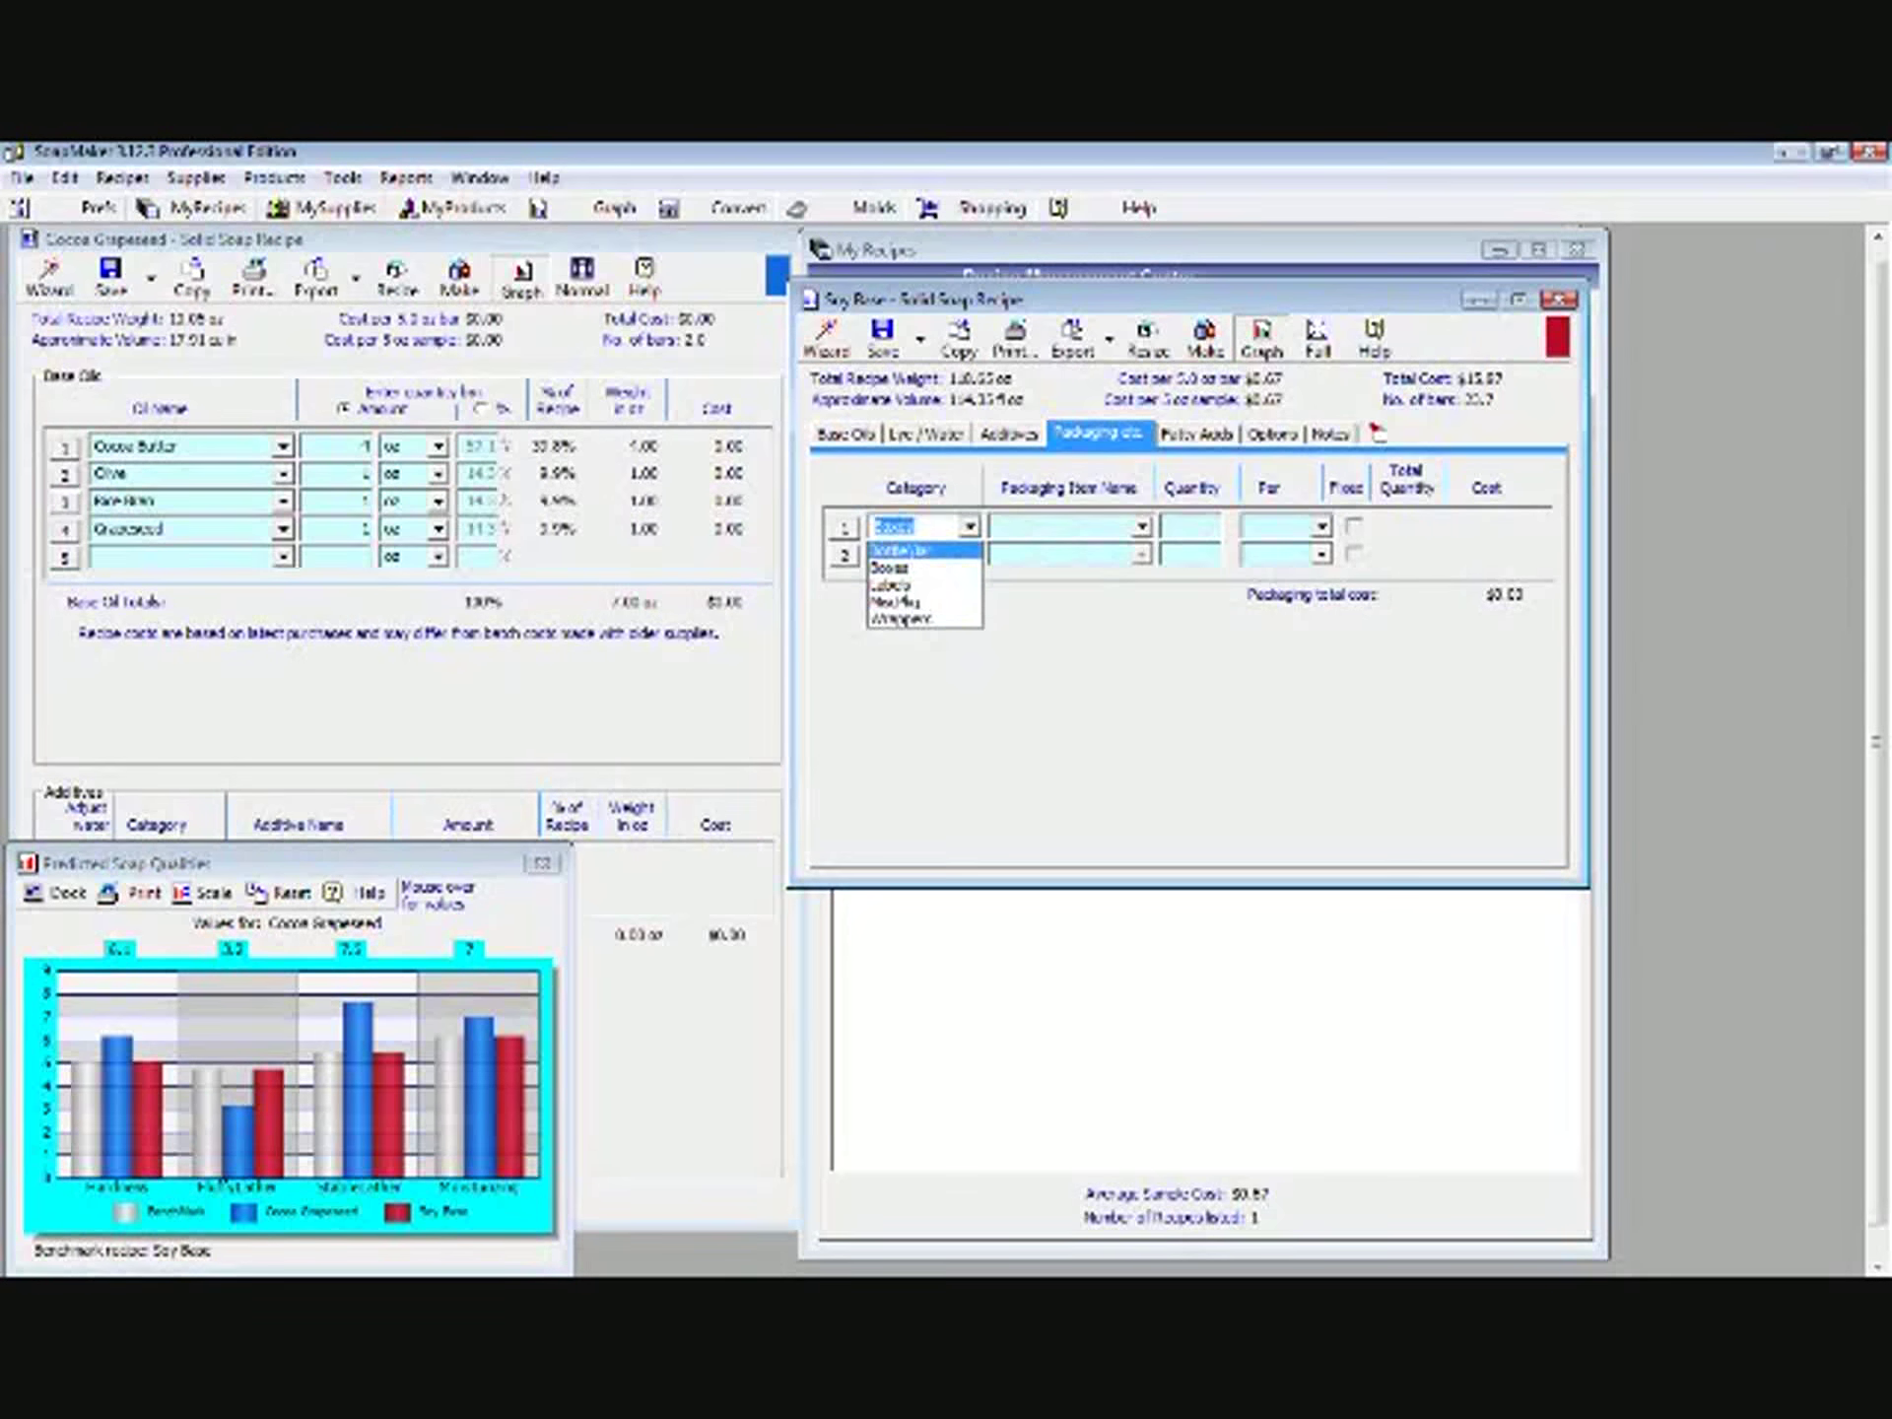
key("Escape")
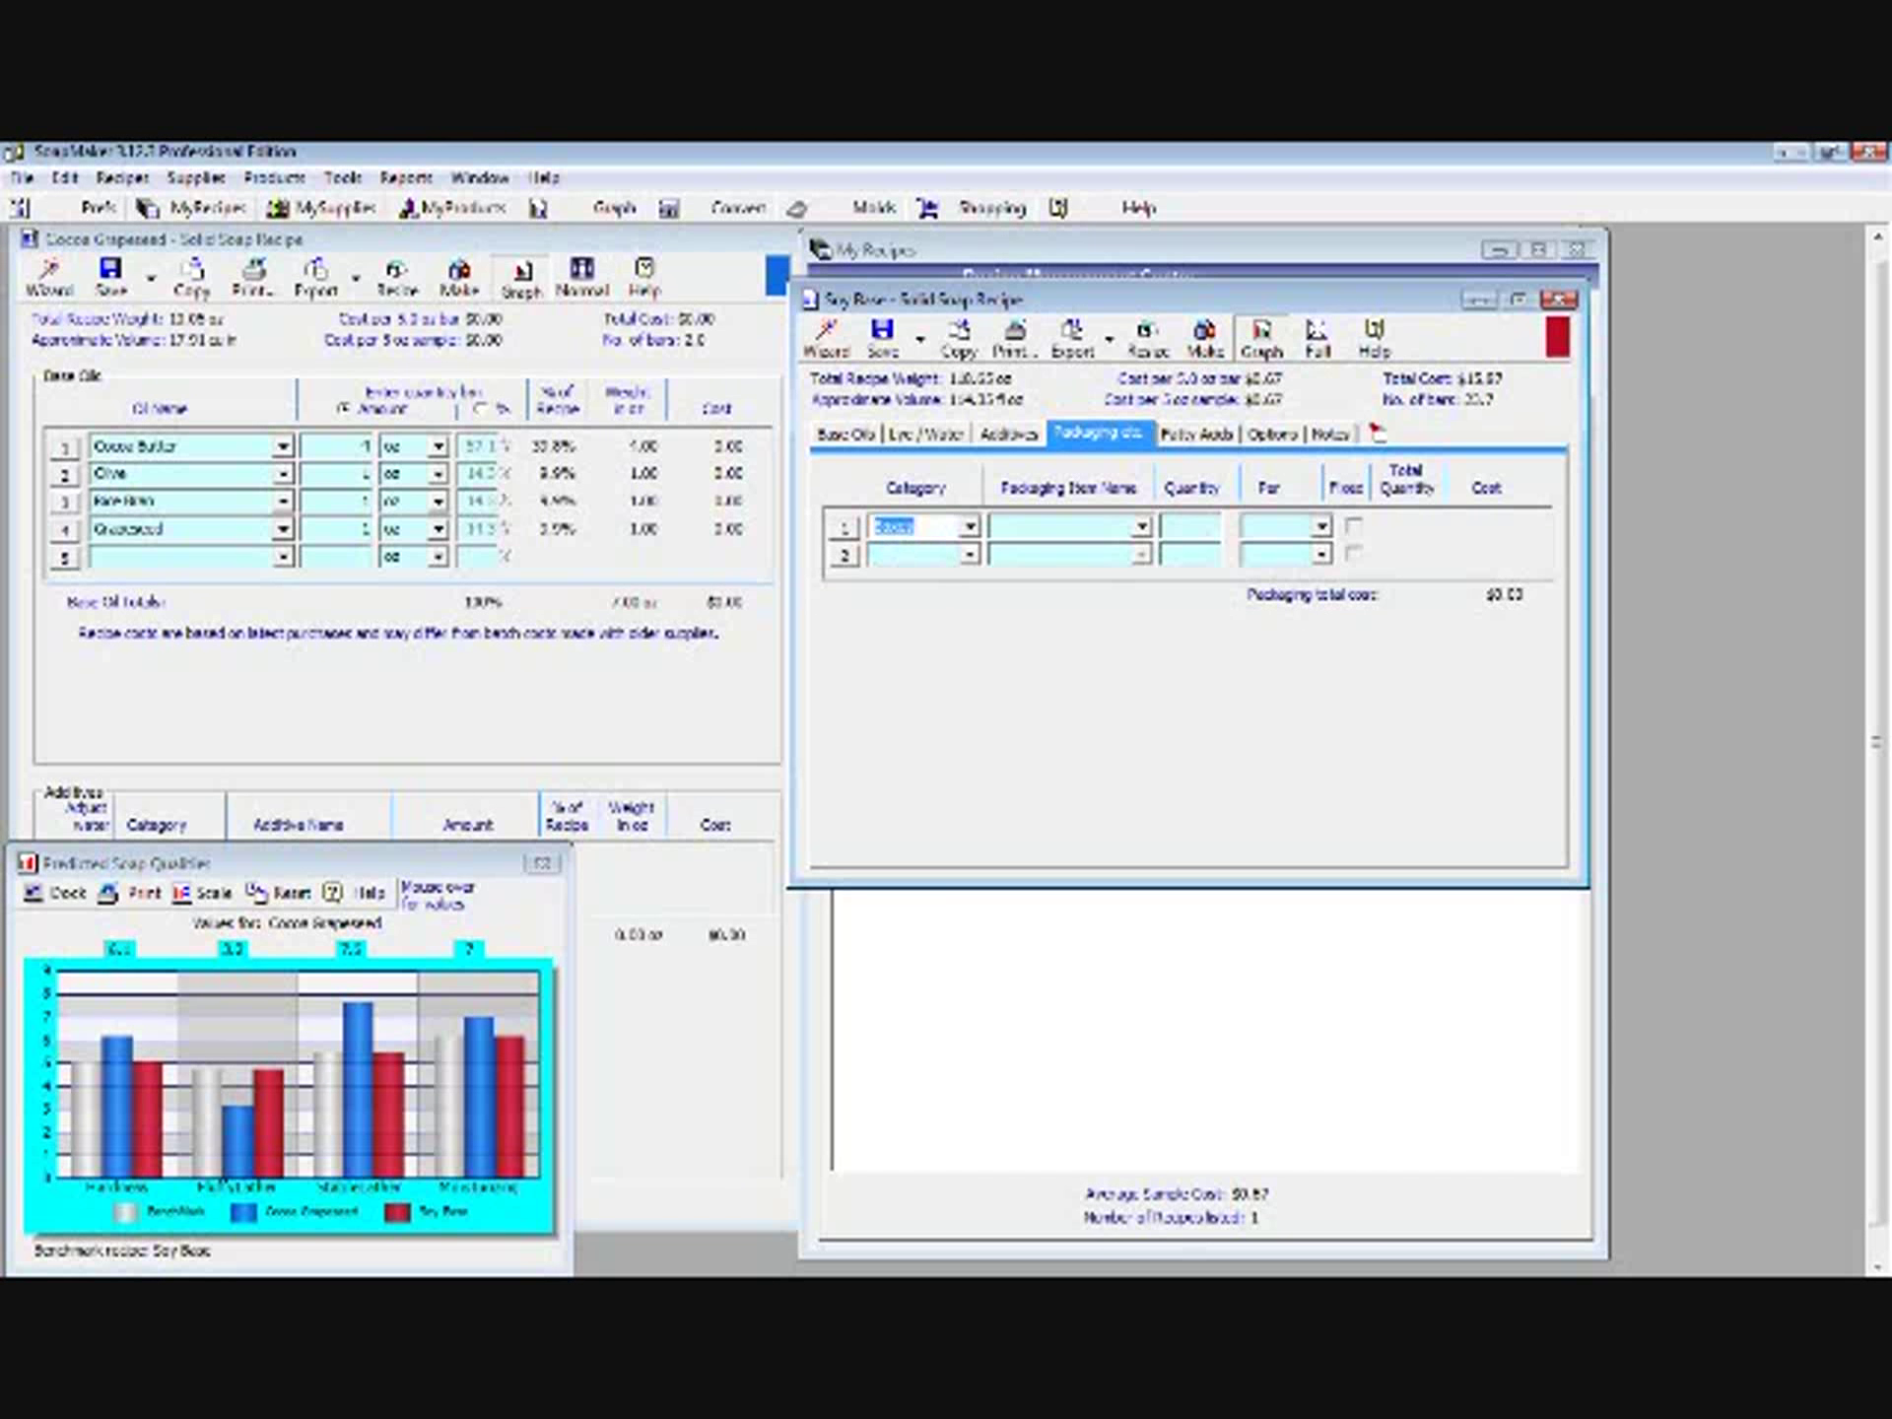
key("Tab")
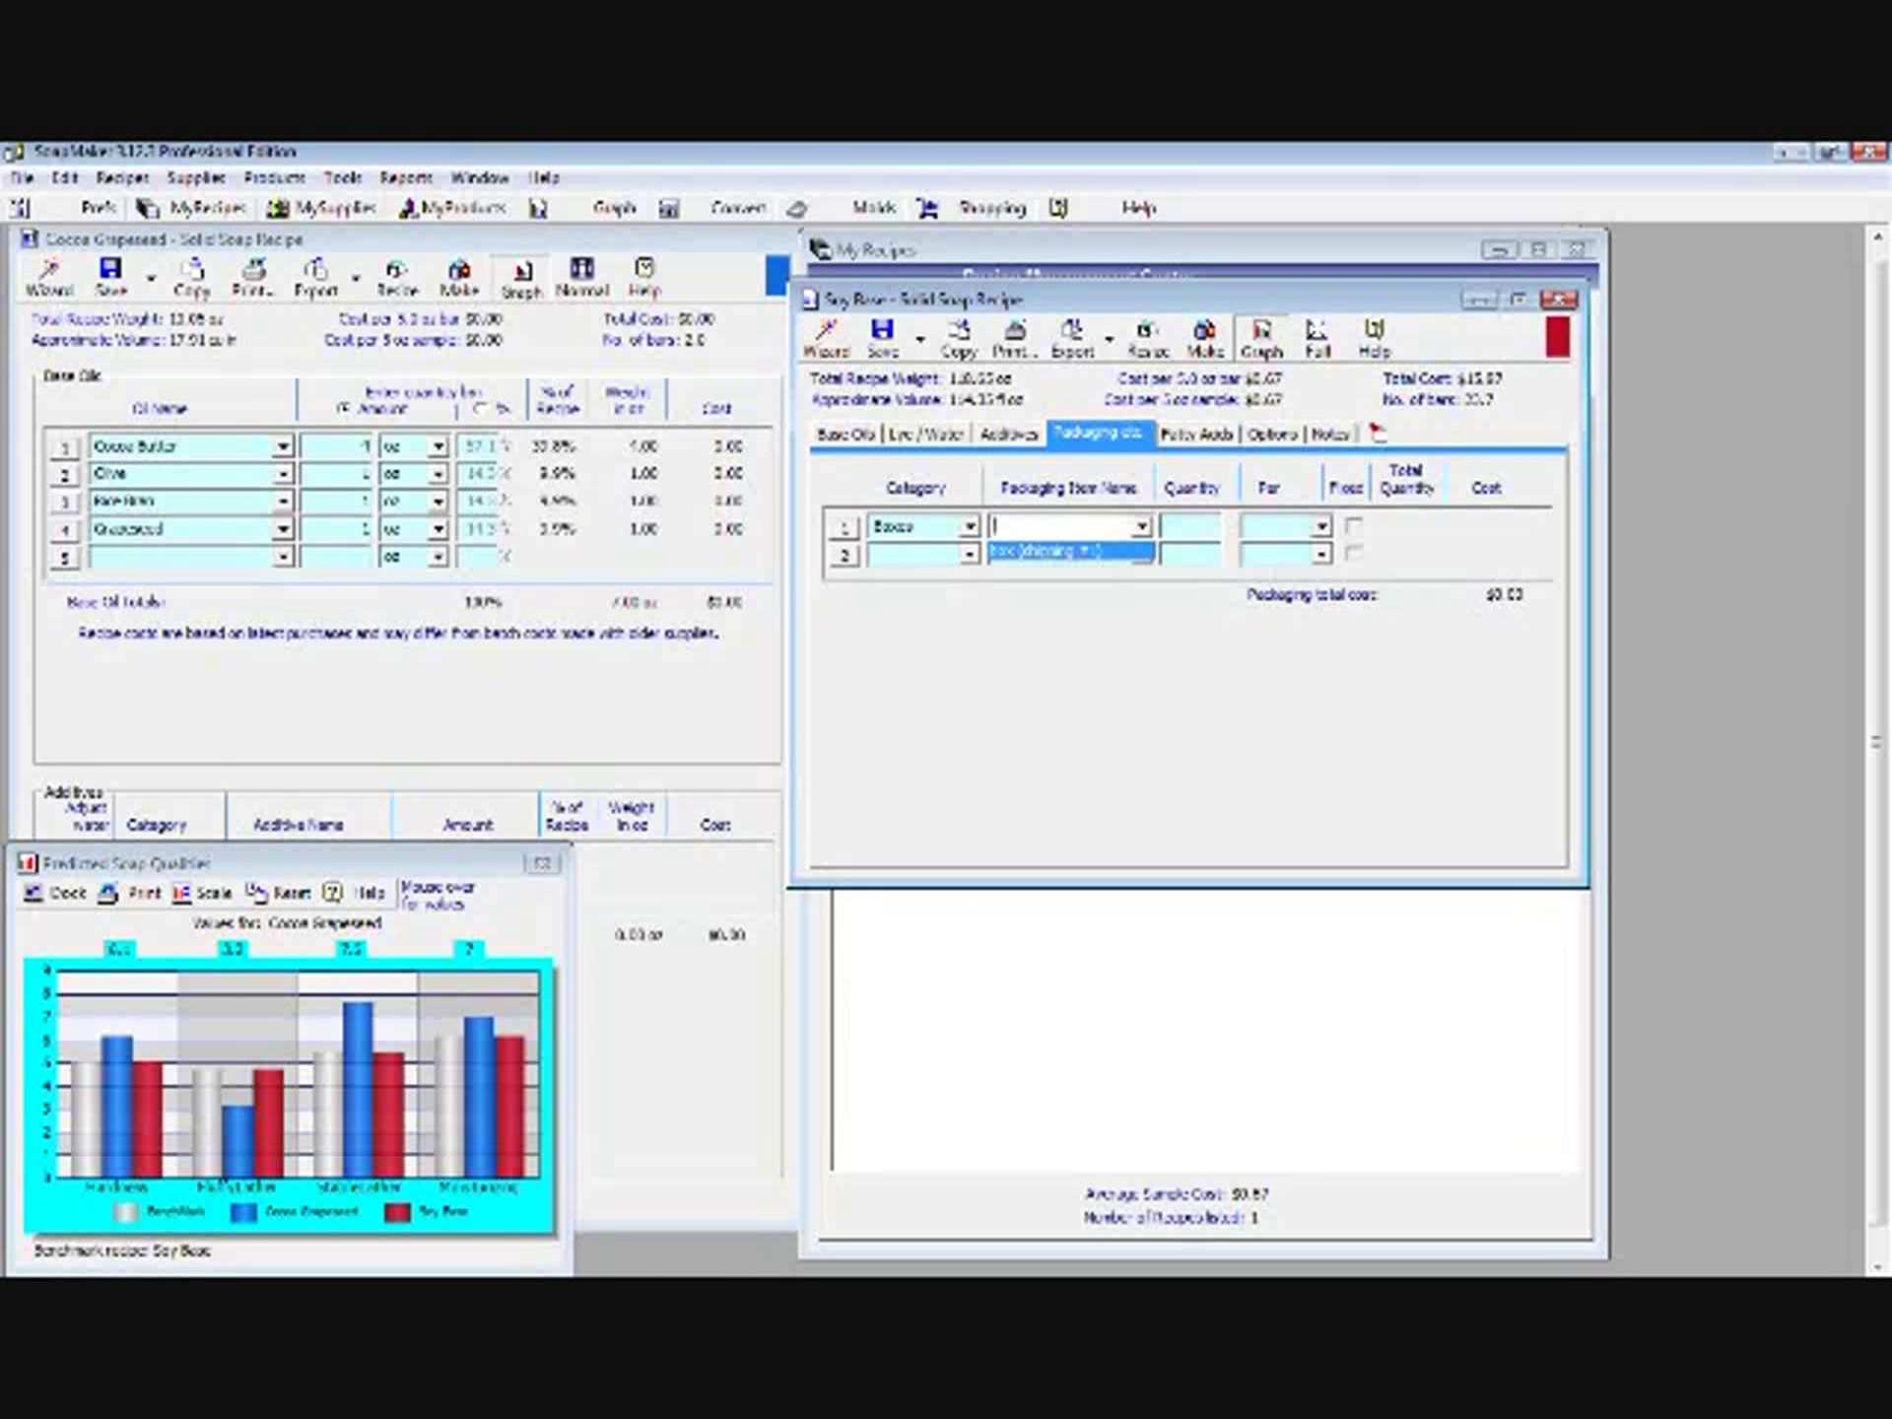
key("Escape")
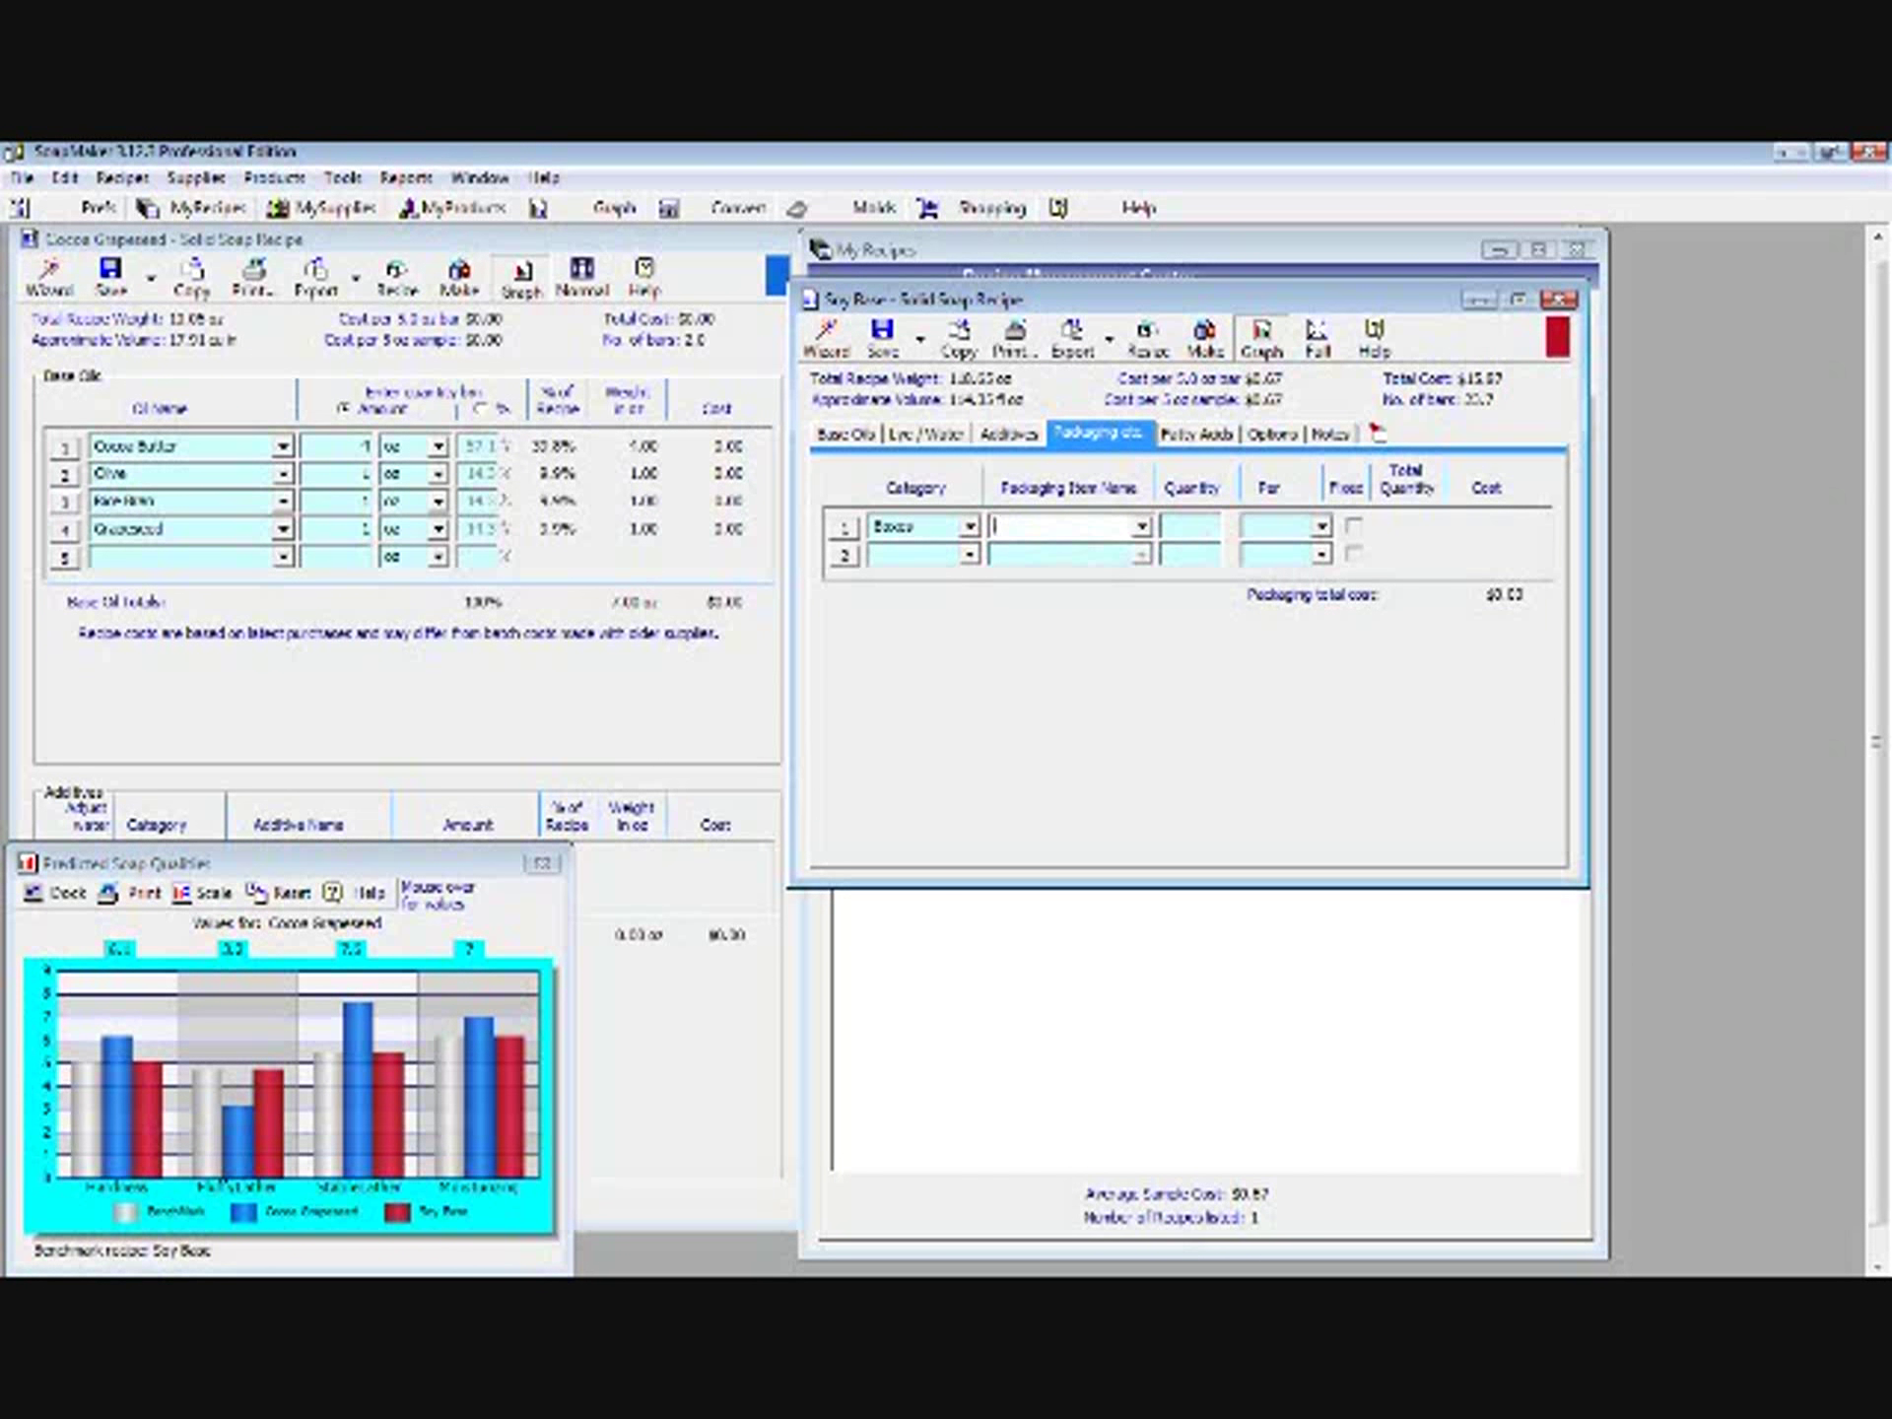
left_click(1320, 526)
left_click(1266, 549)
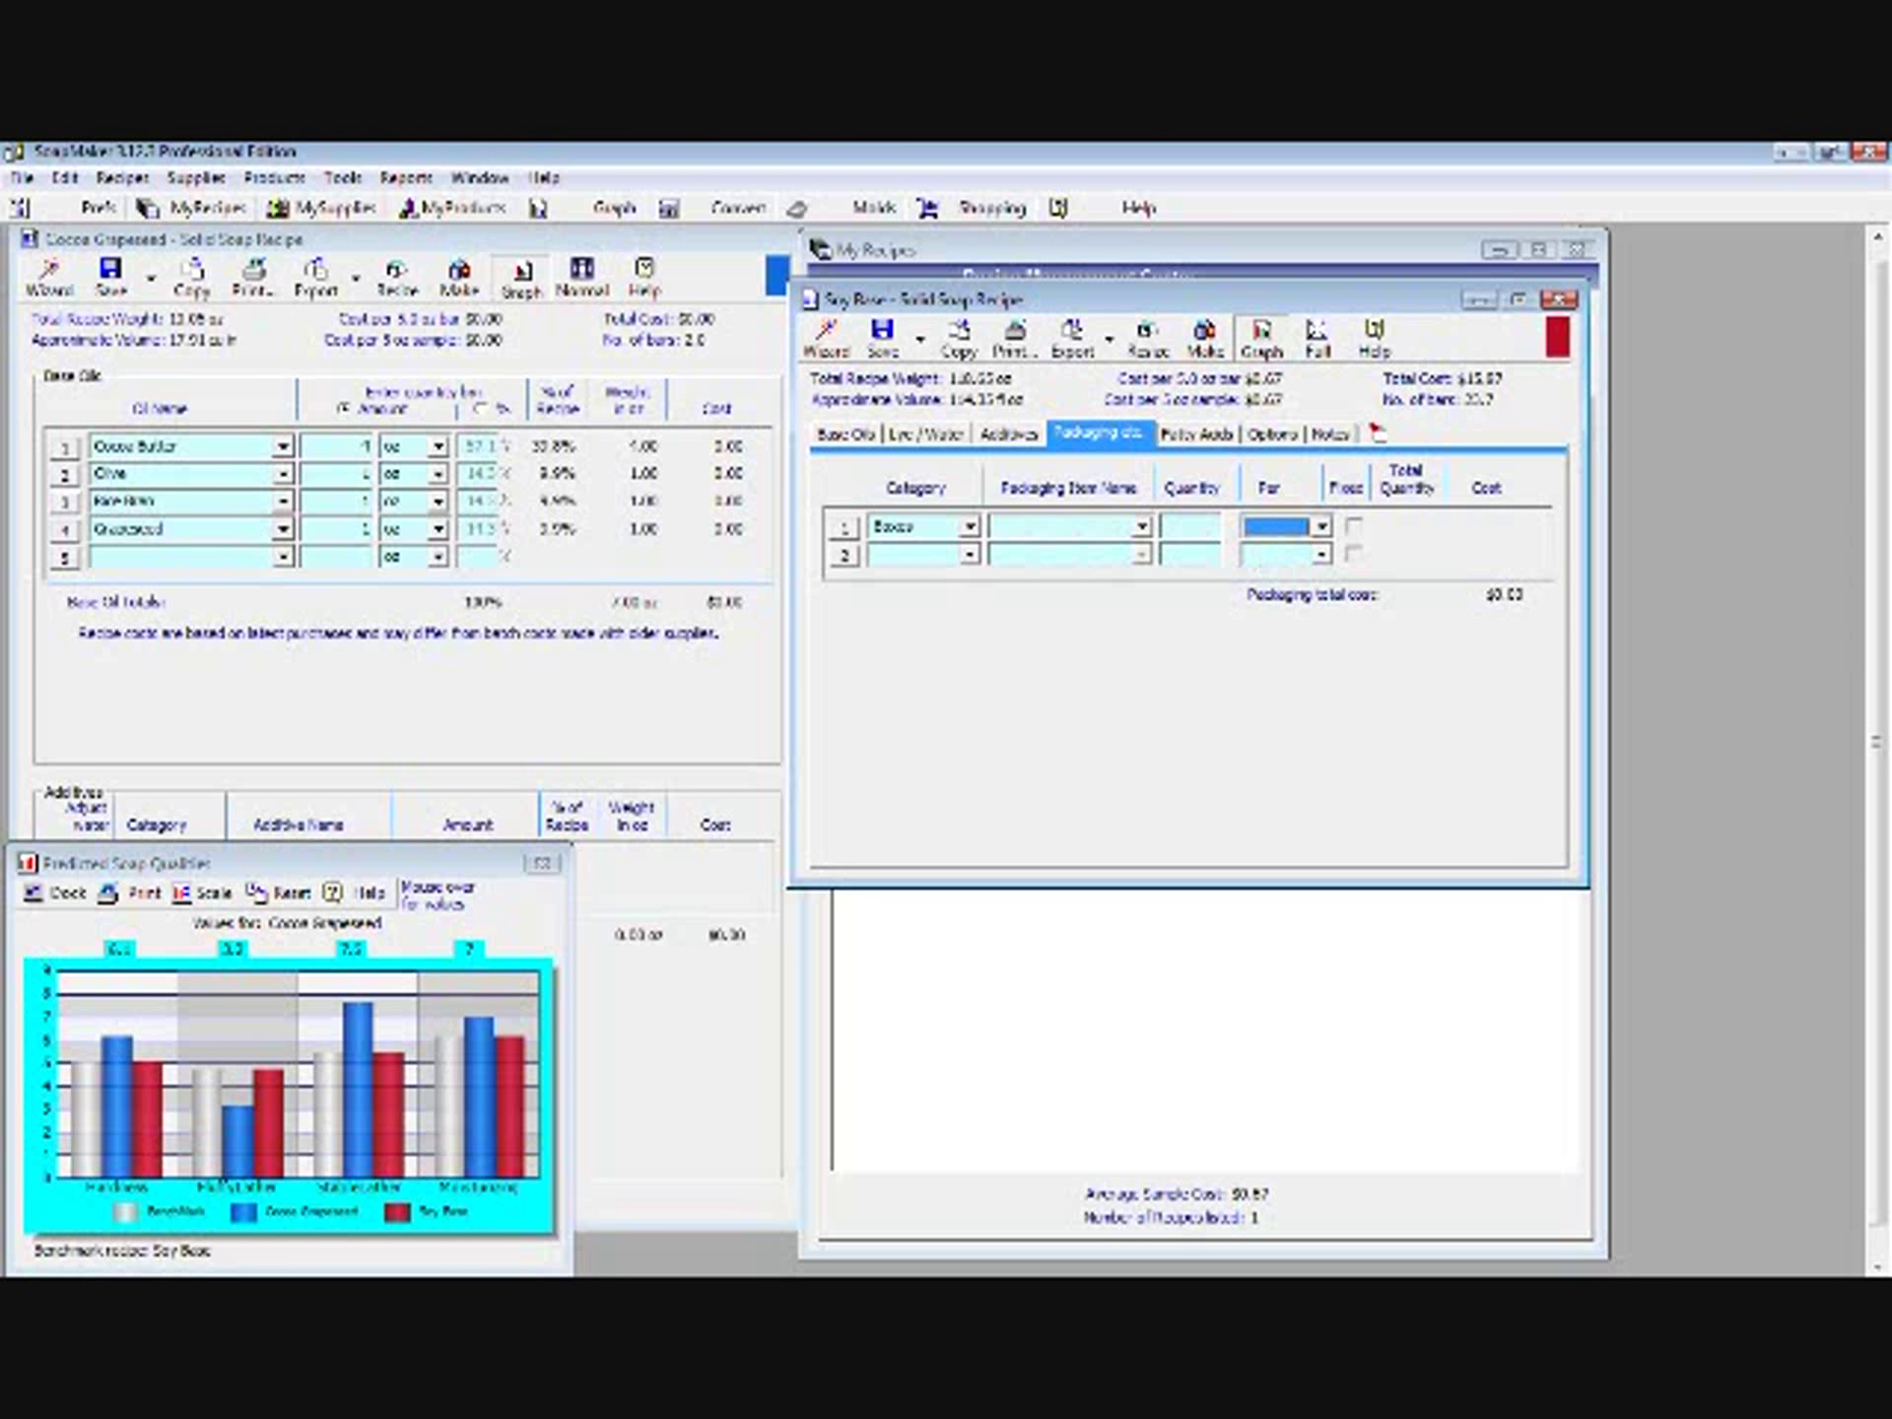
key("alt+Down")
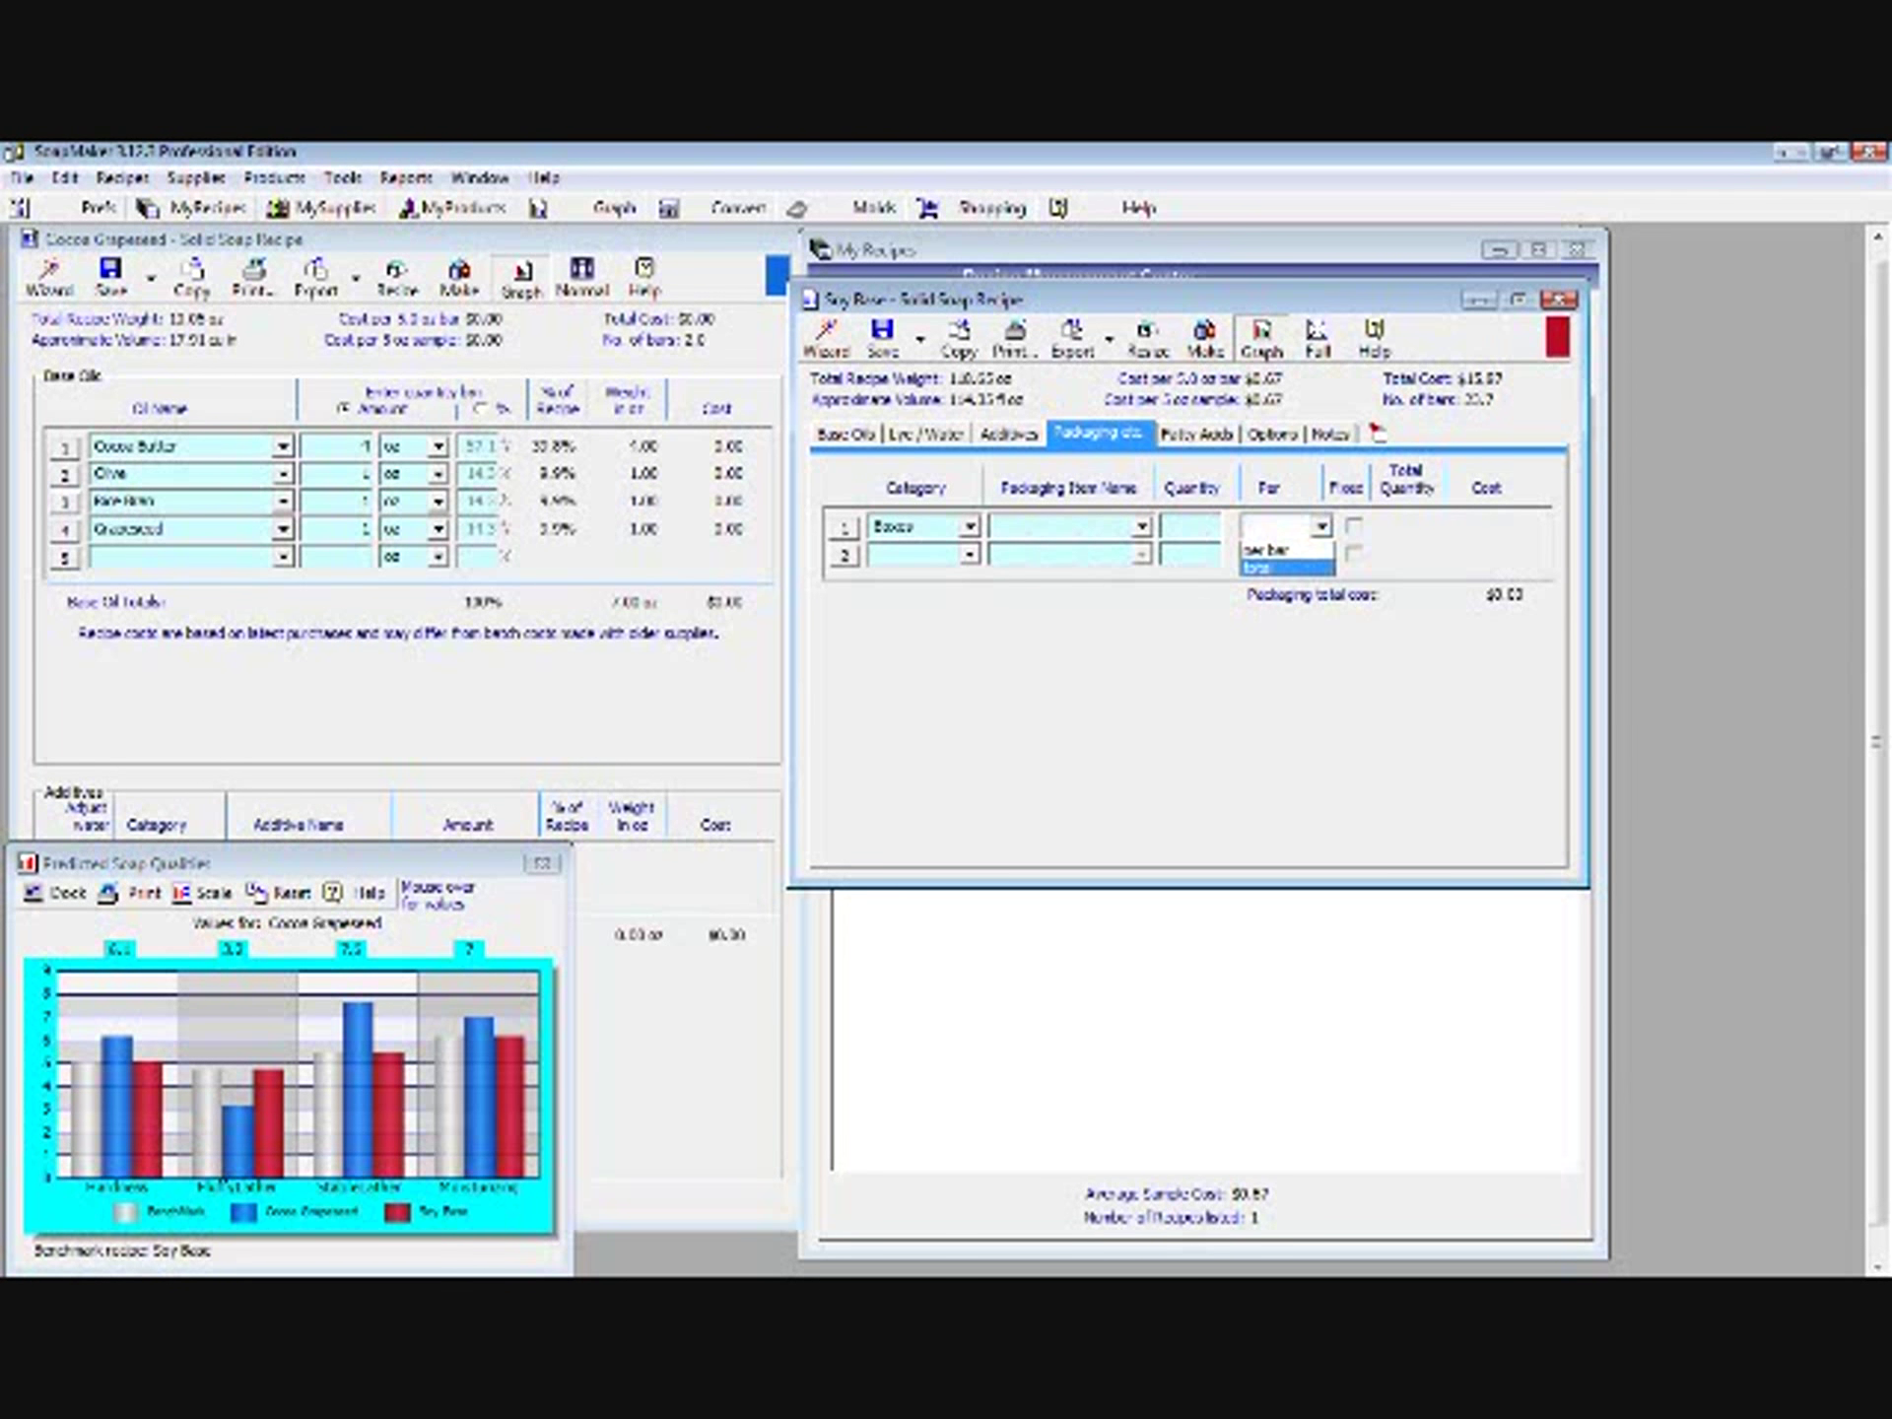
key("Escape")
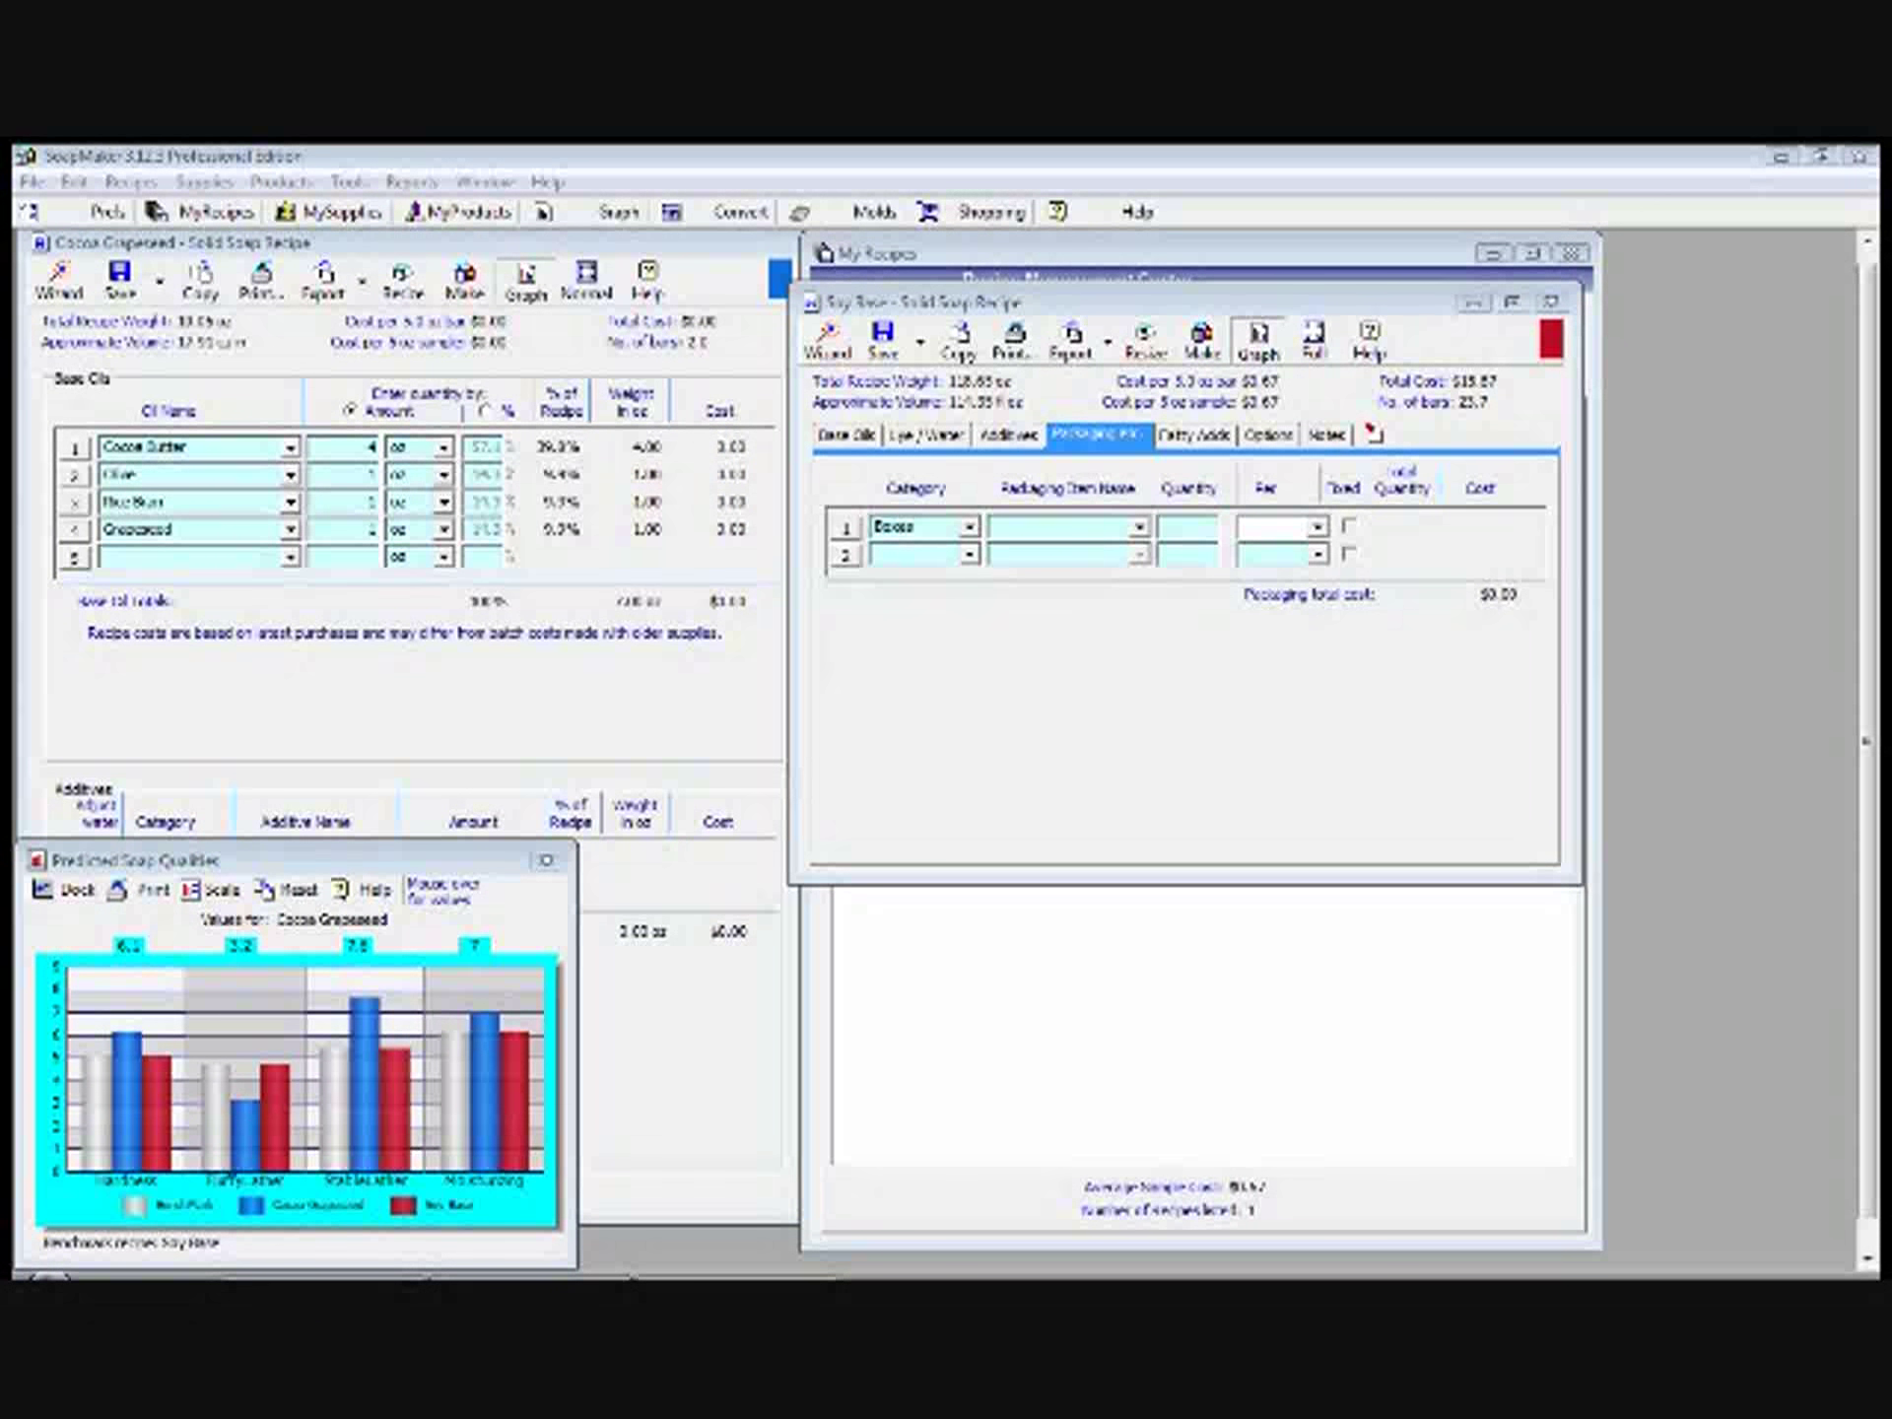
left_click(969, 526)
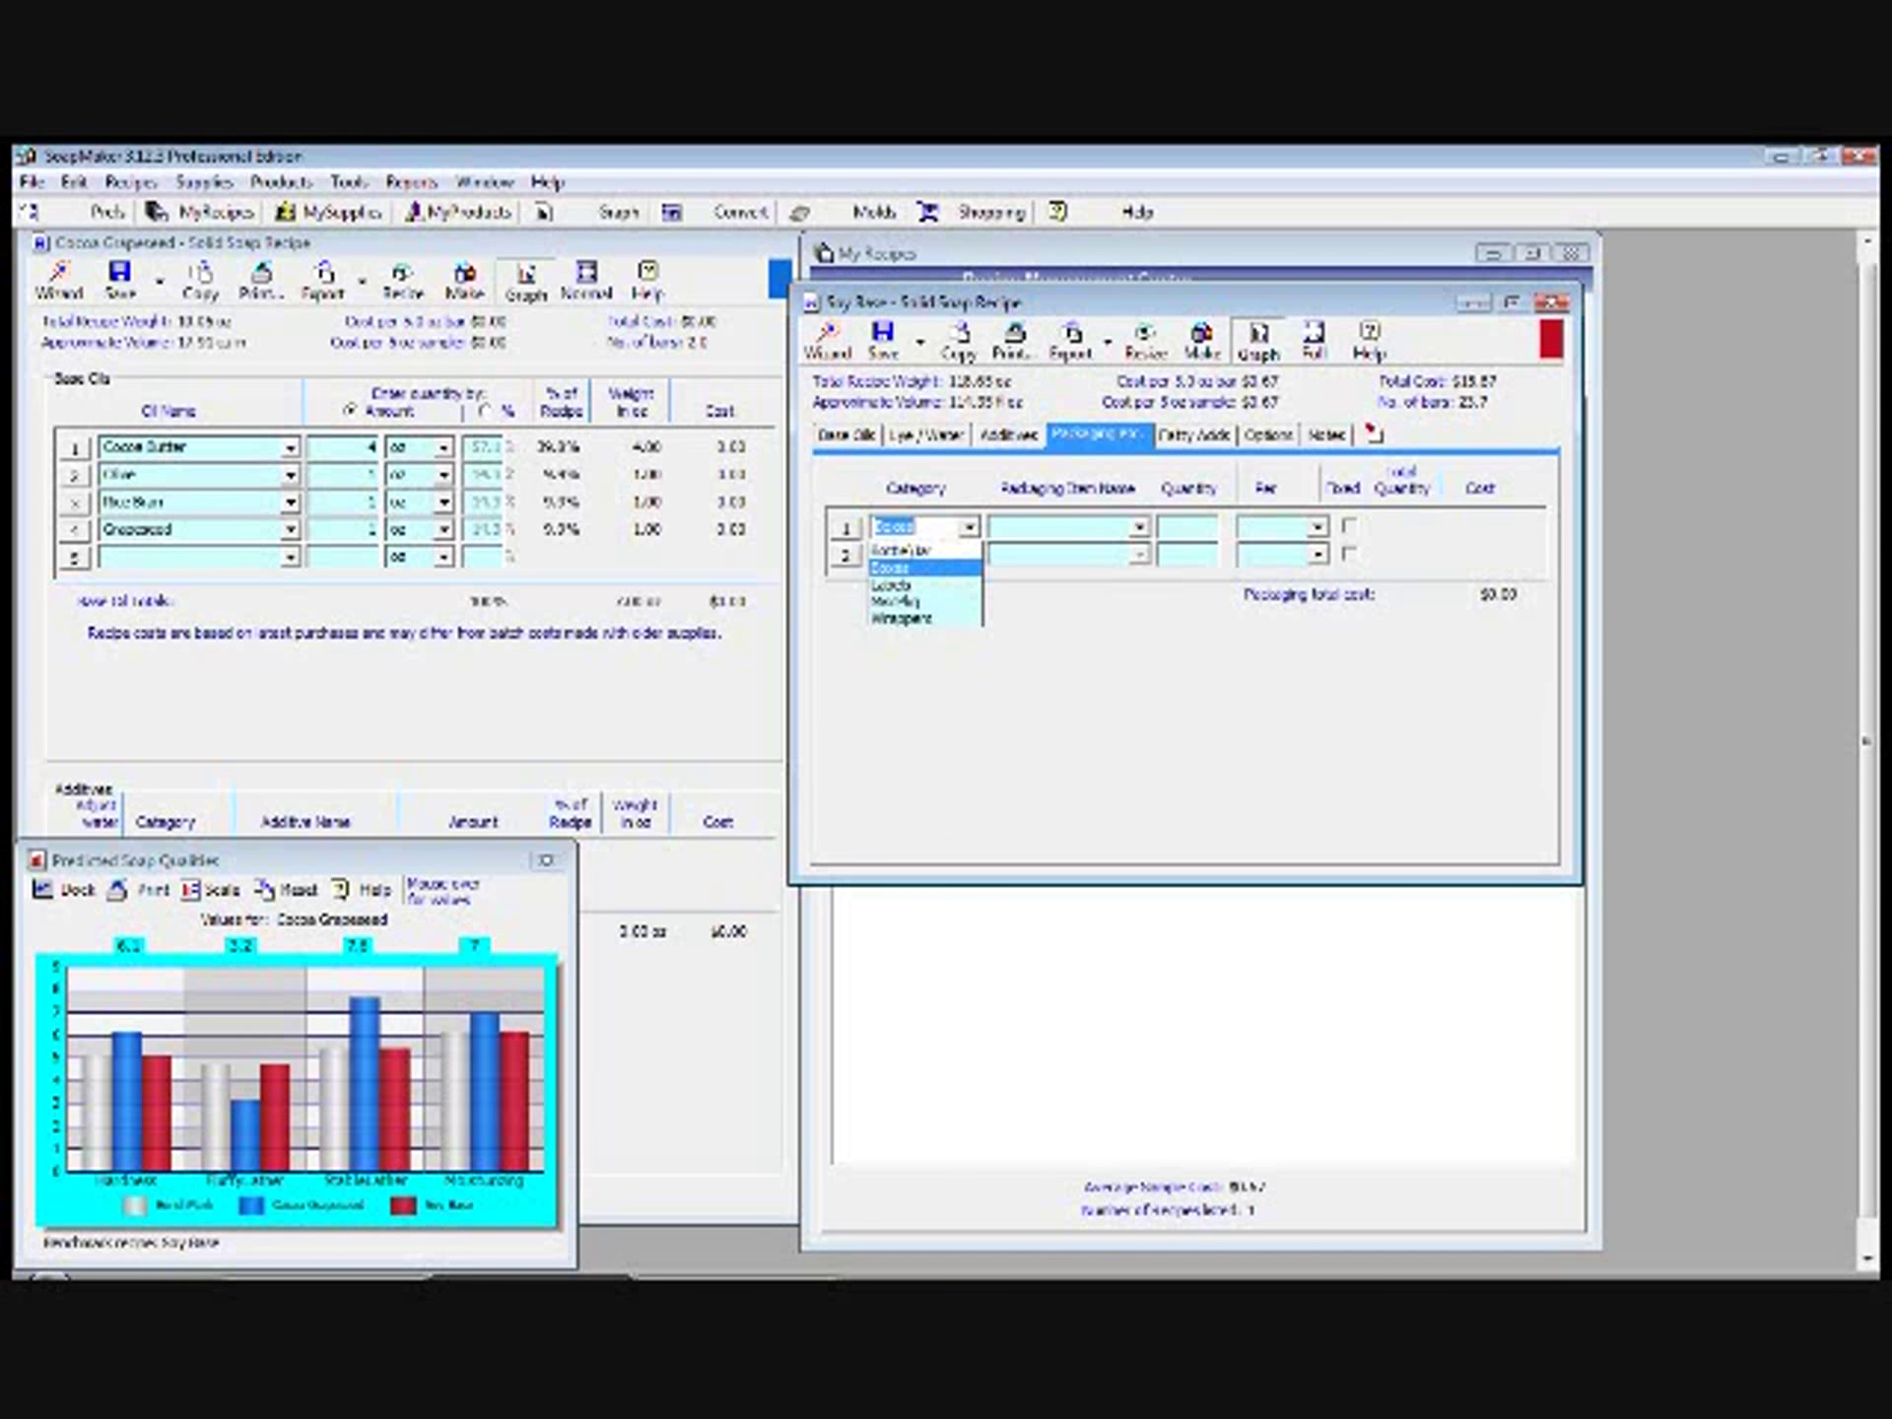
key("Return")
key("Tab")
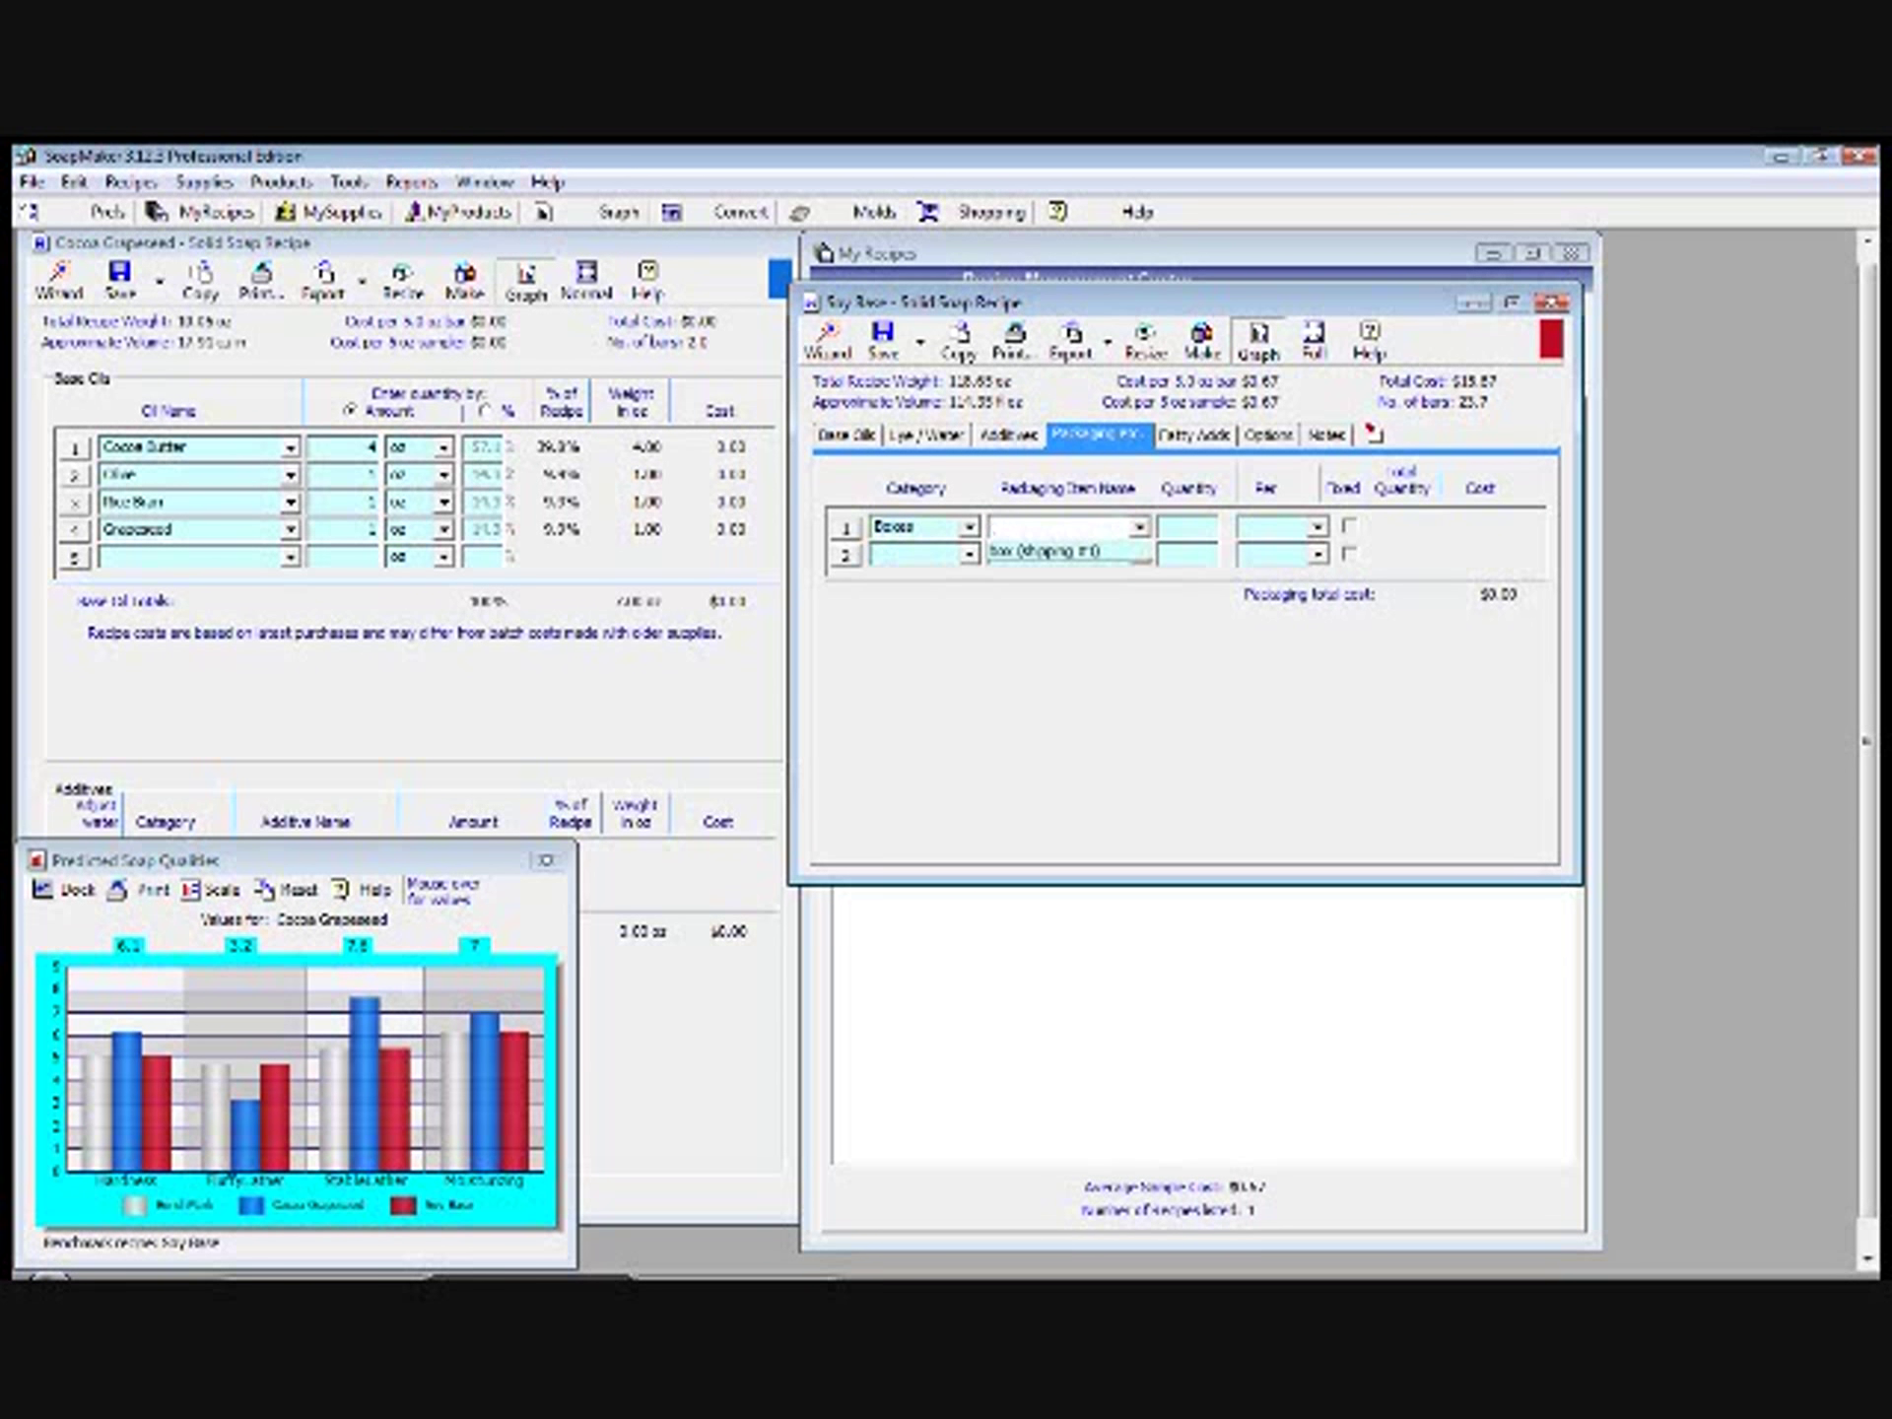
key("Down")
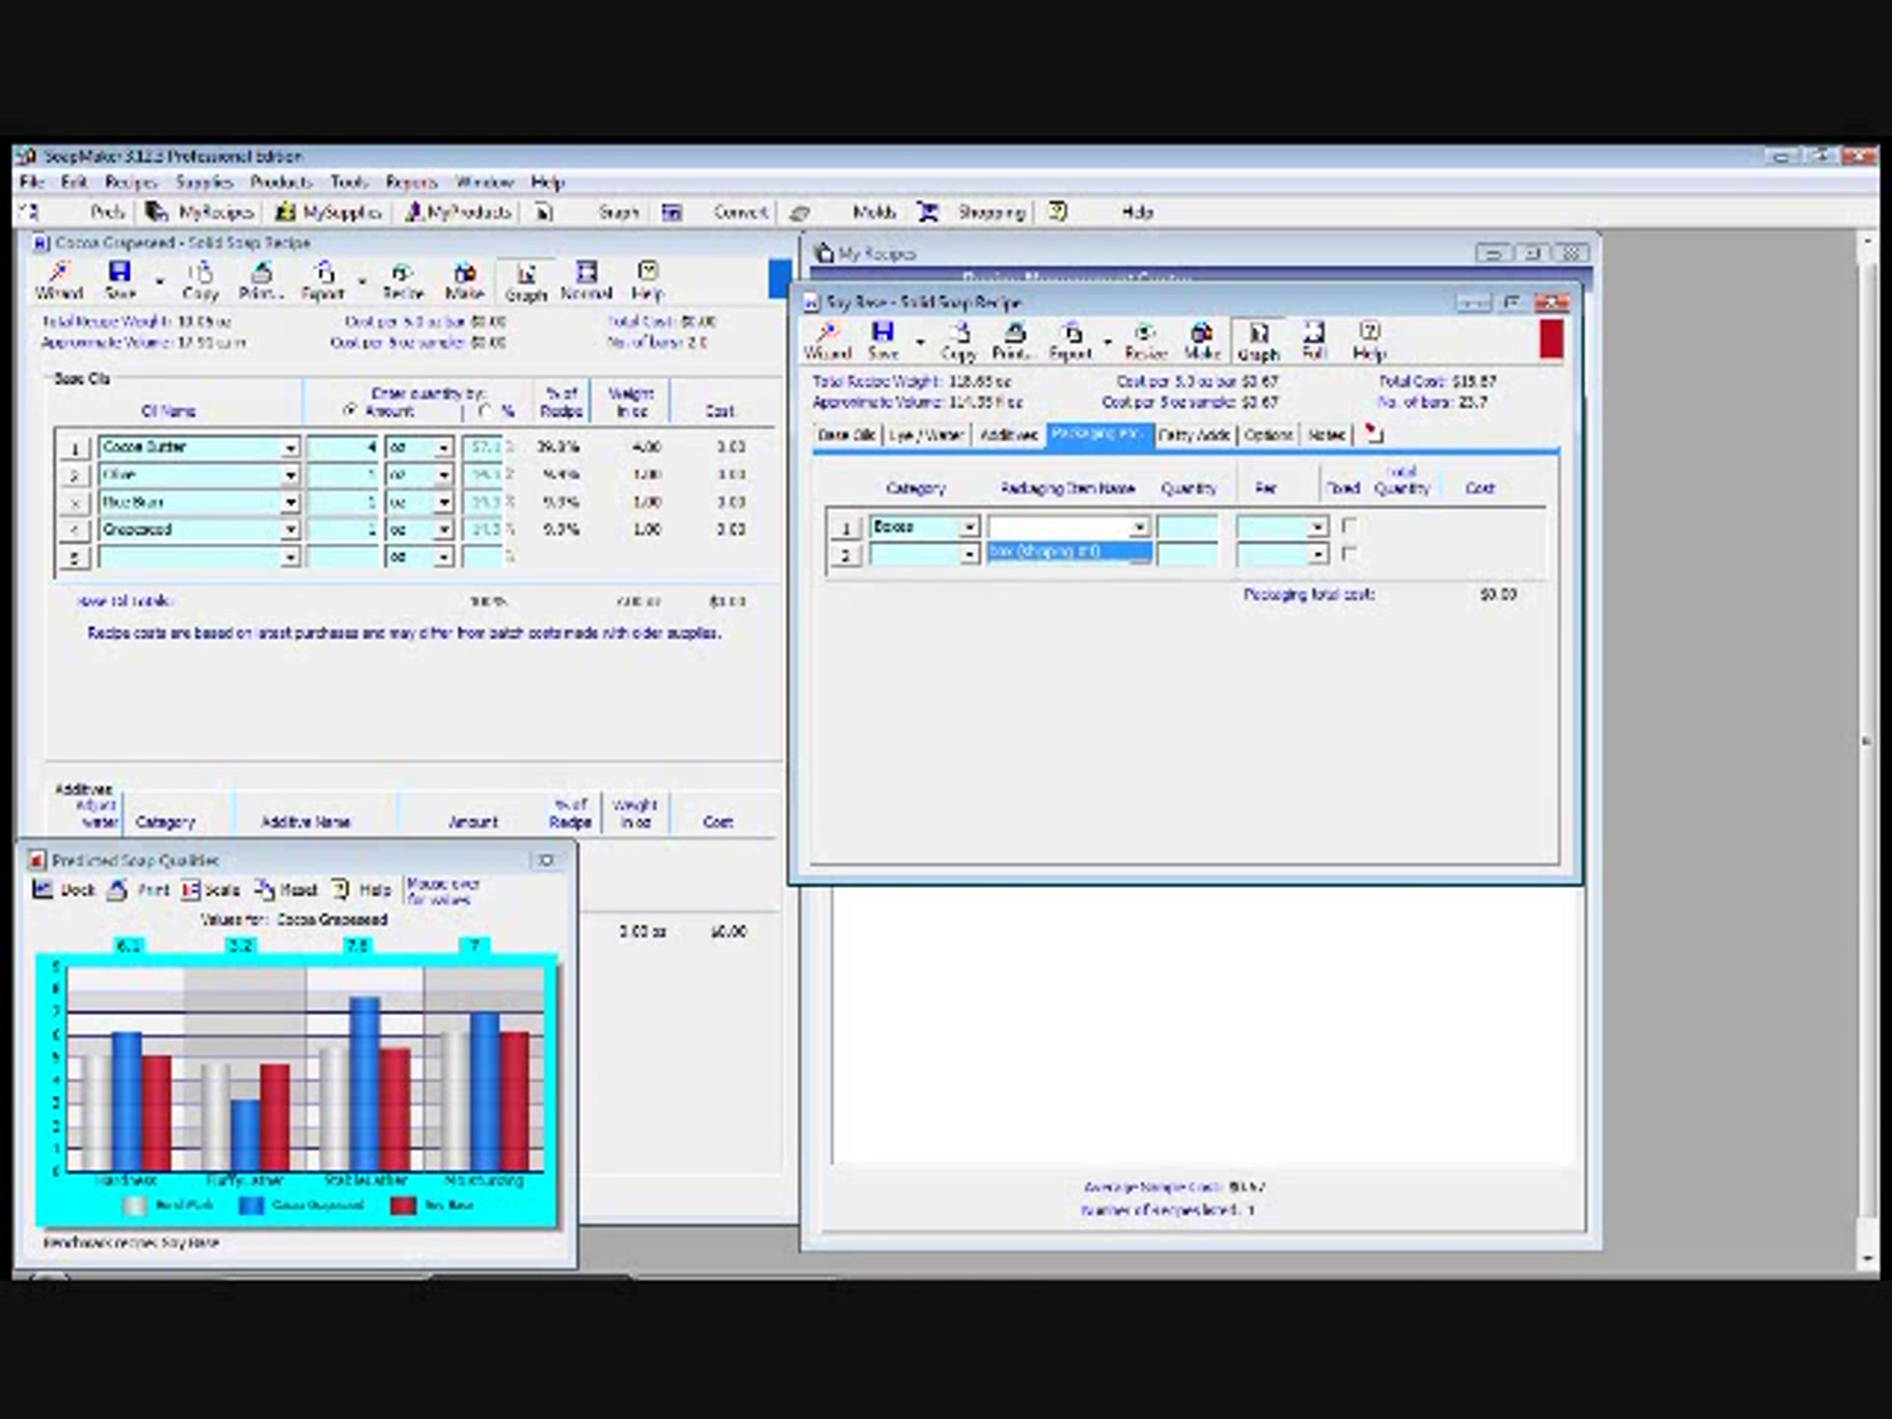
key("Escape")
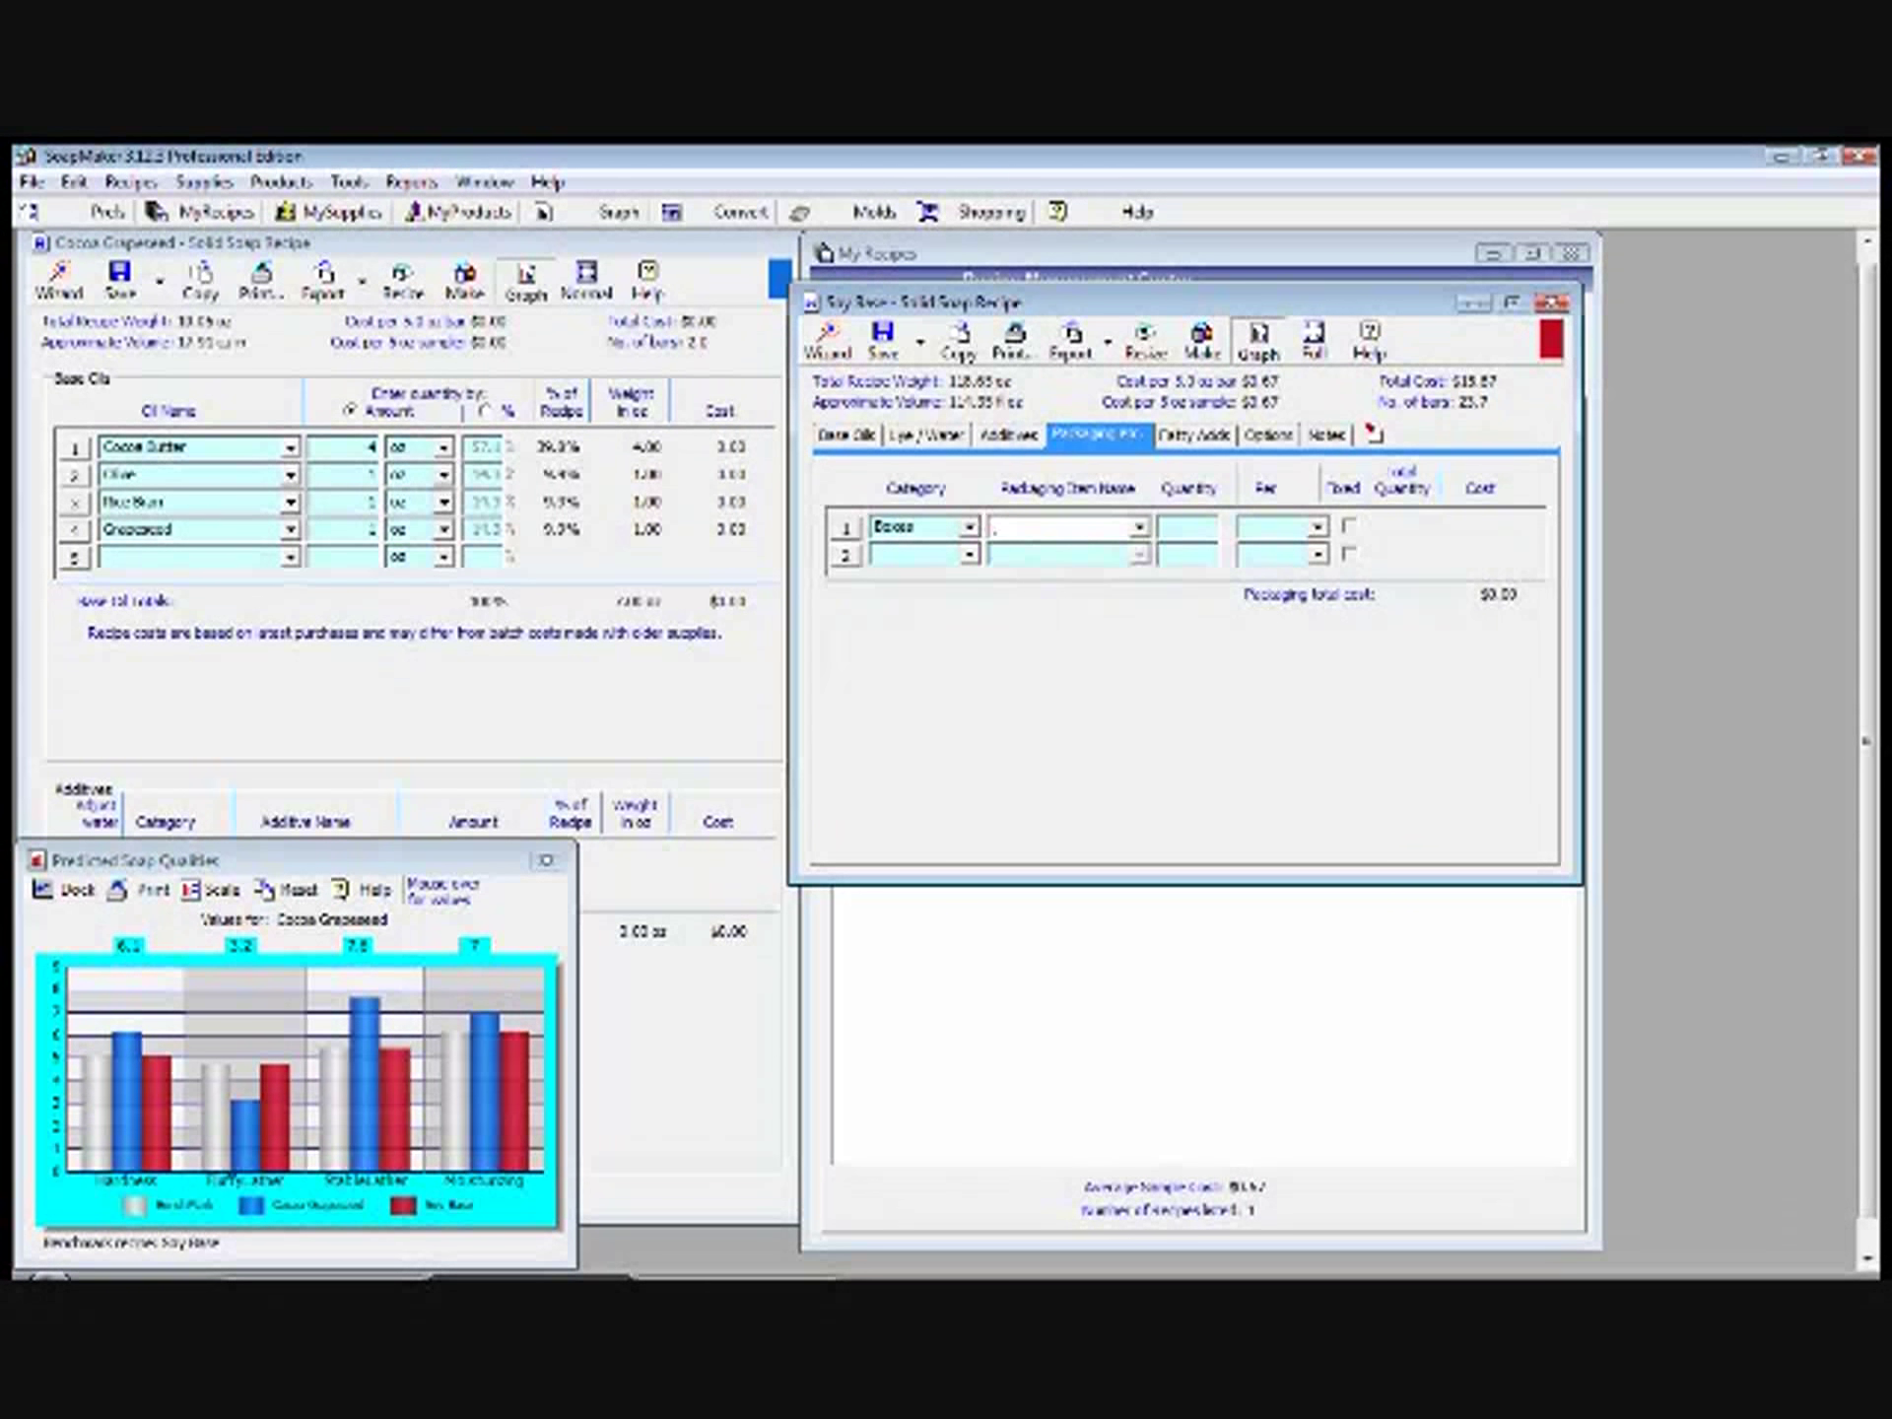
left_click(970, 527)
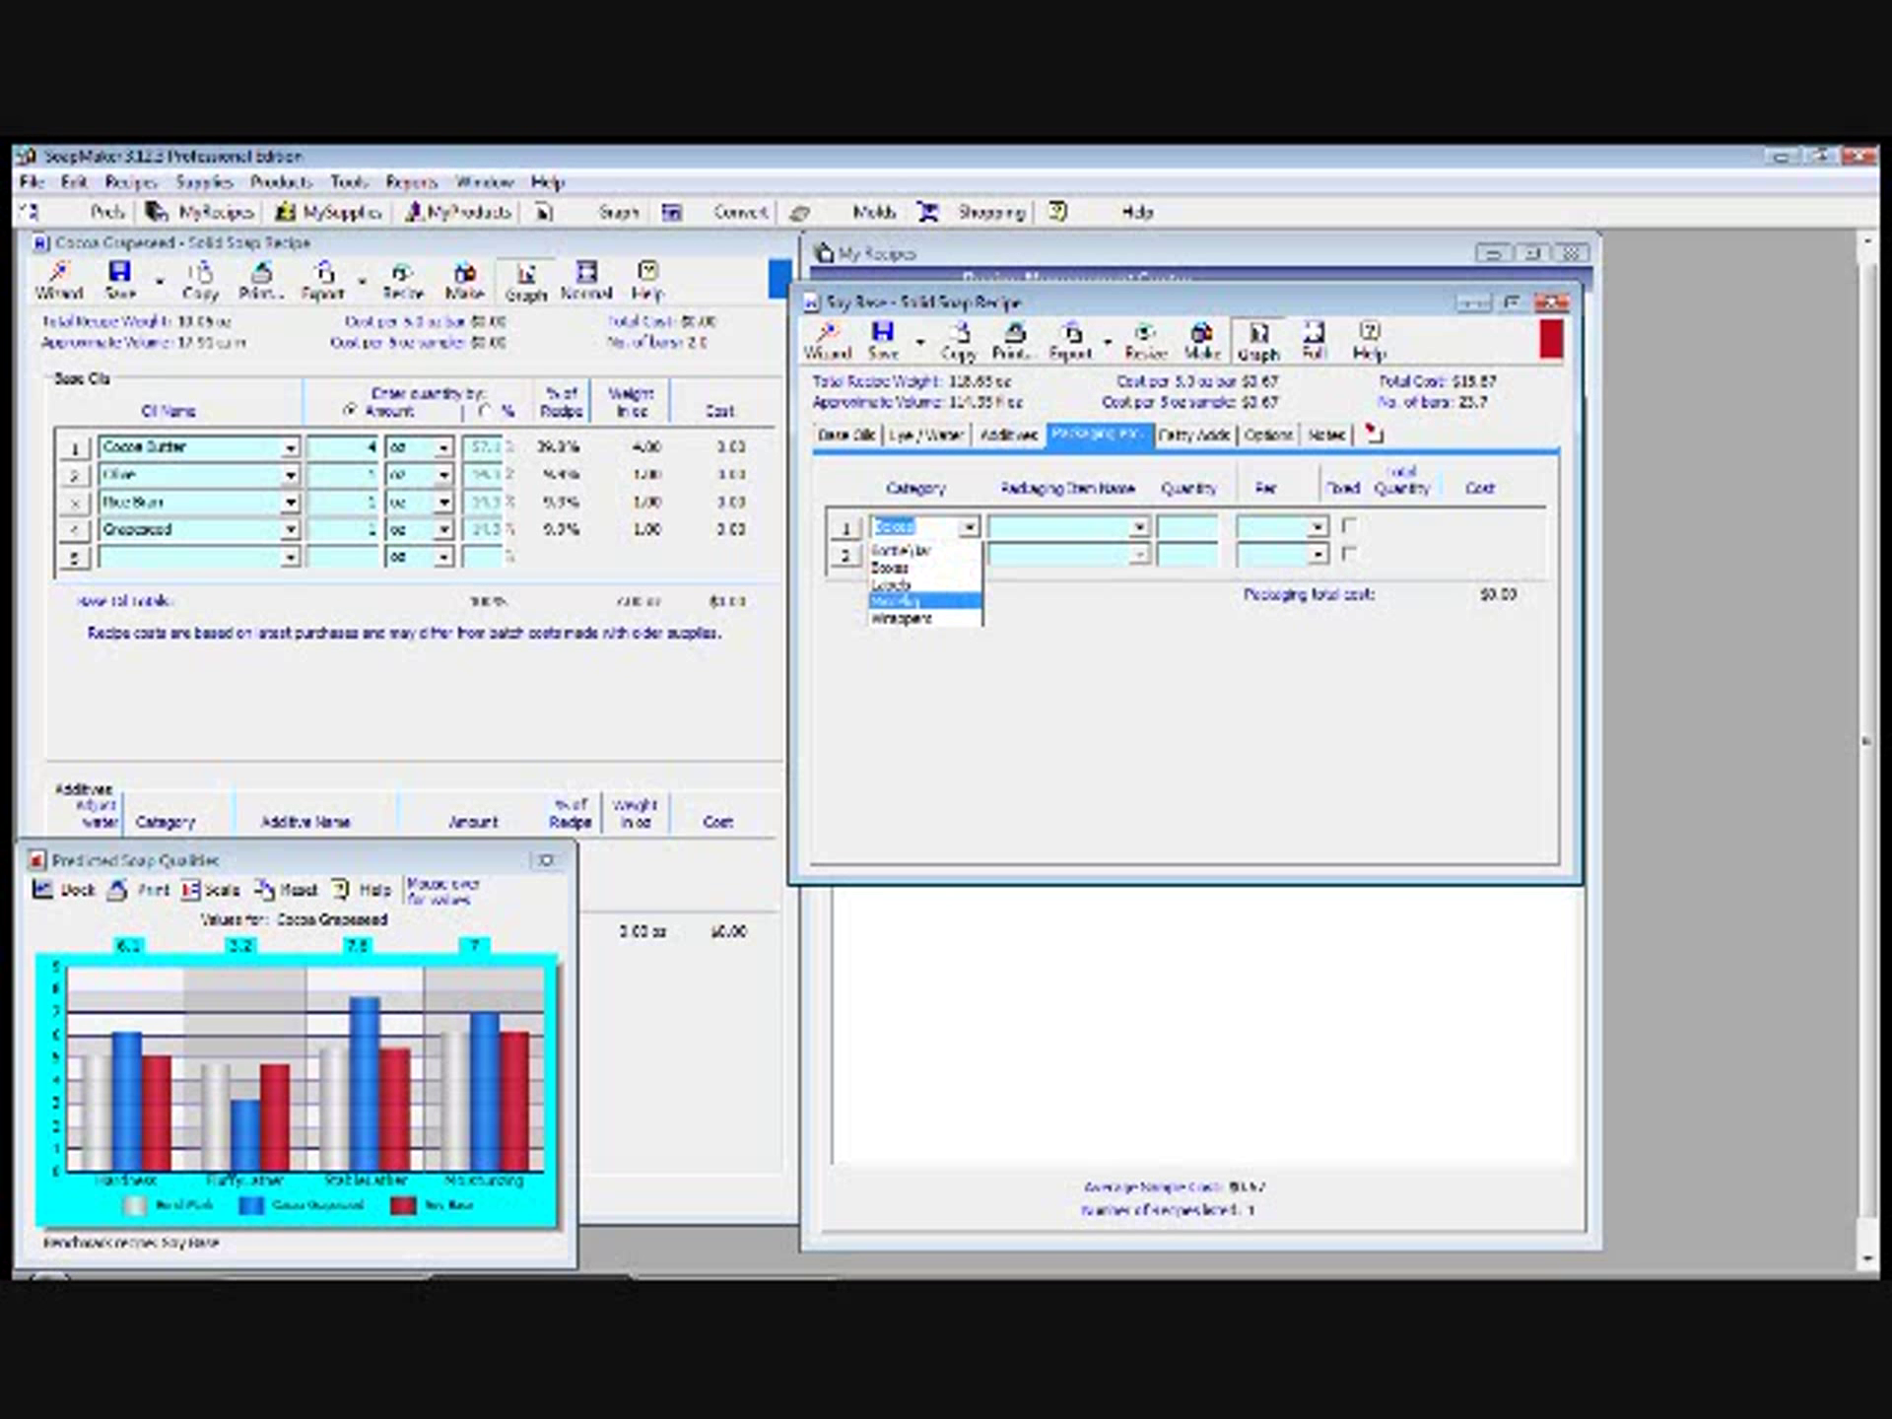
- Set packaging row 1's category to Molding
left_click(896, 600)
left_click(1062, 527)
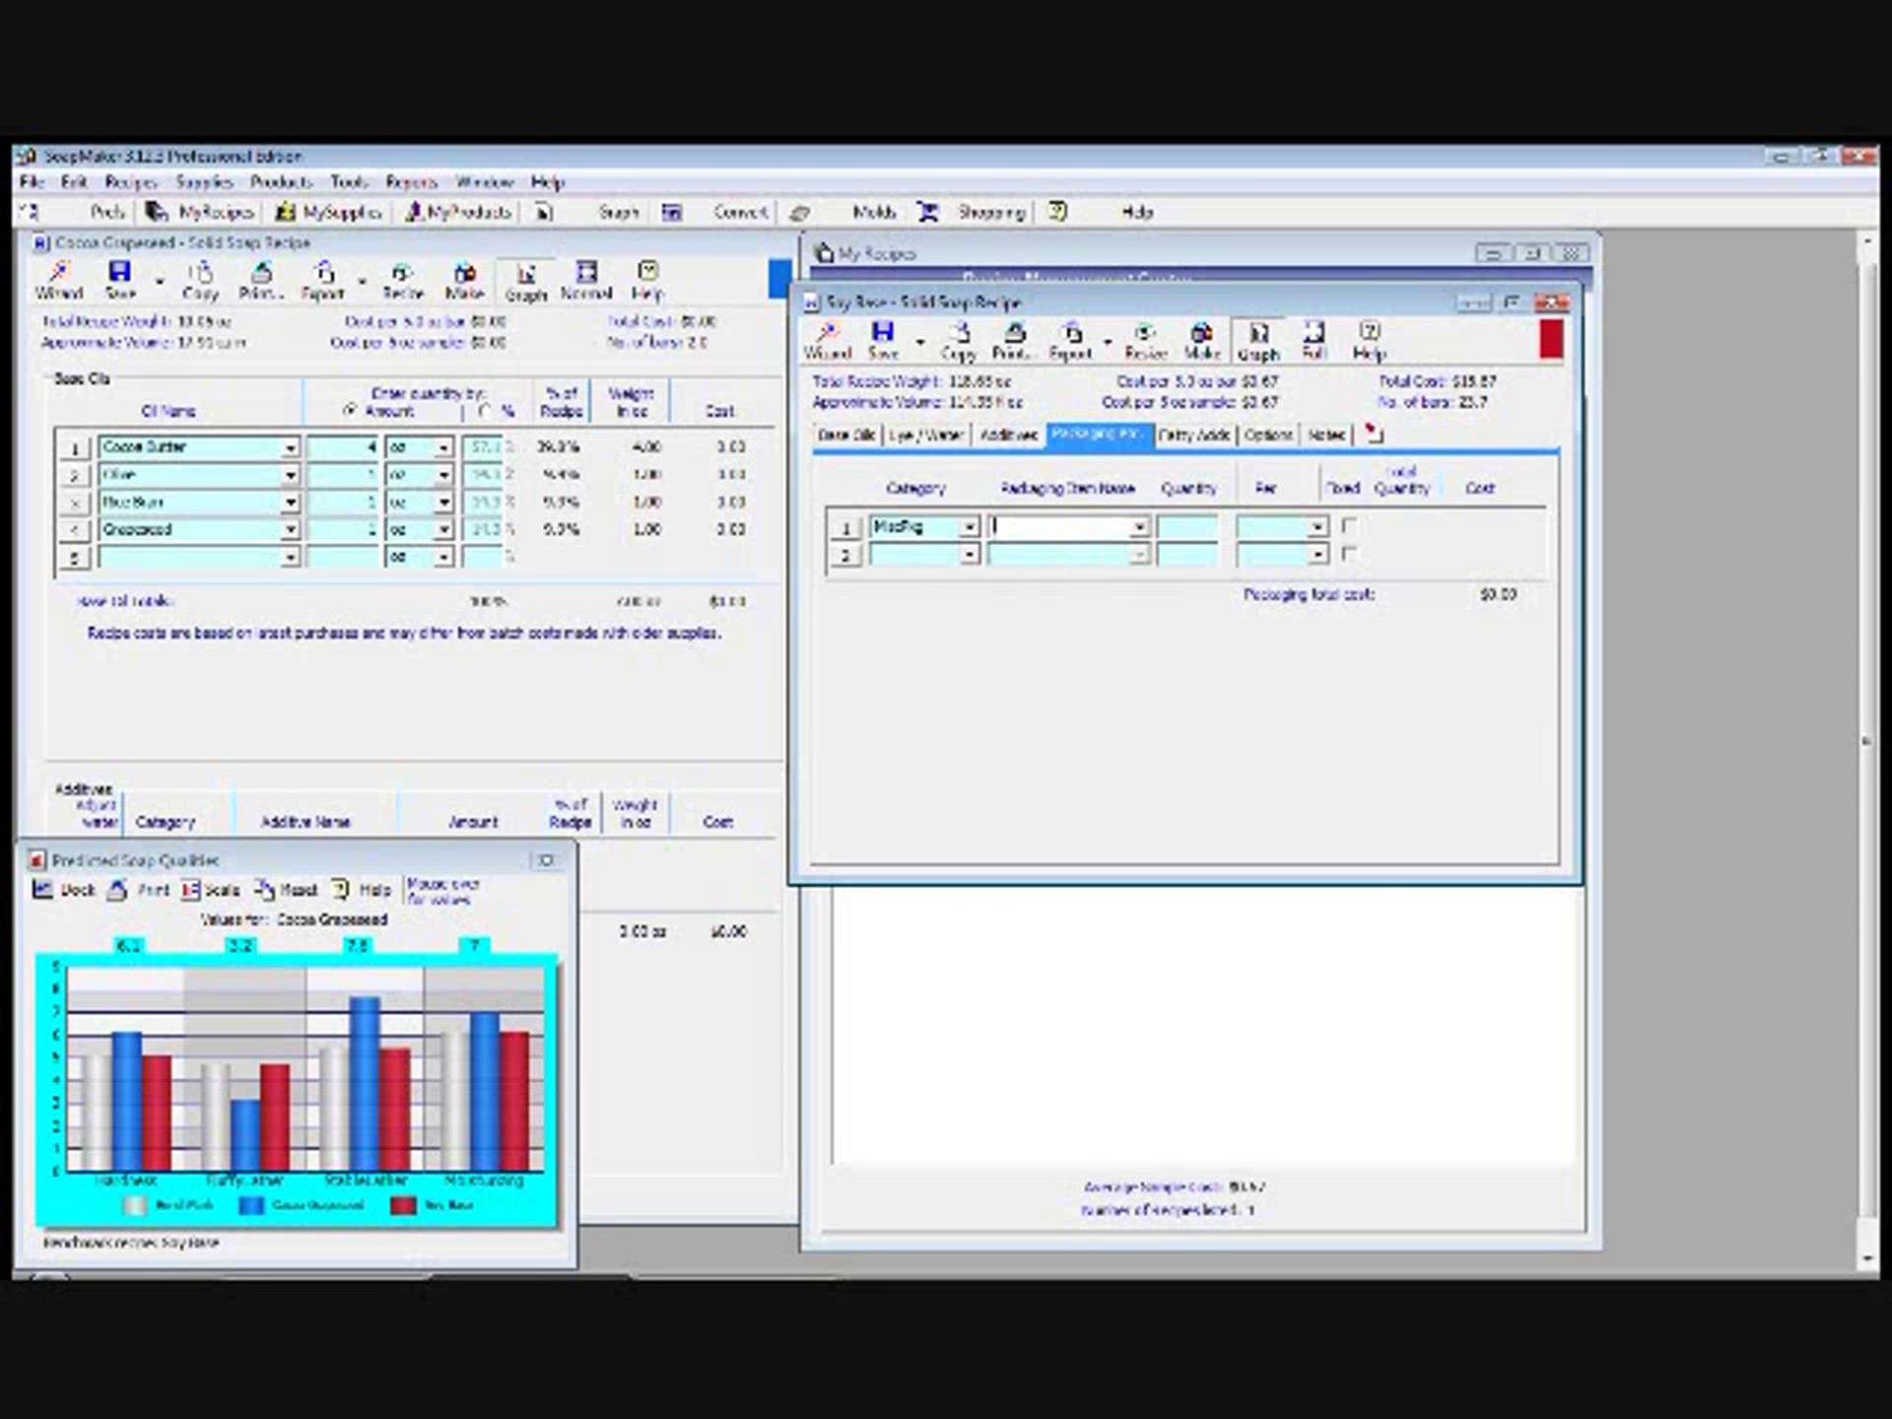
key("shift+Tab")
key("alt+Down")
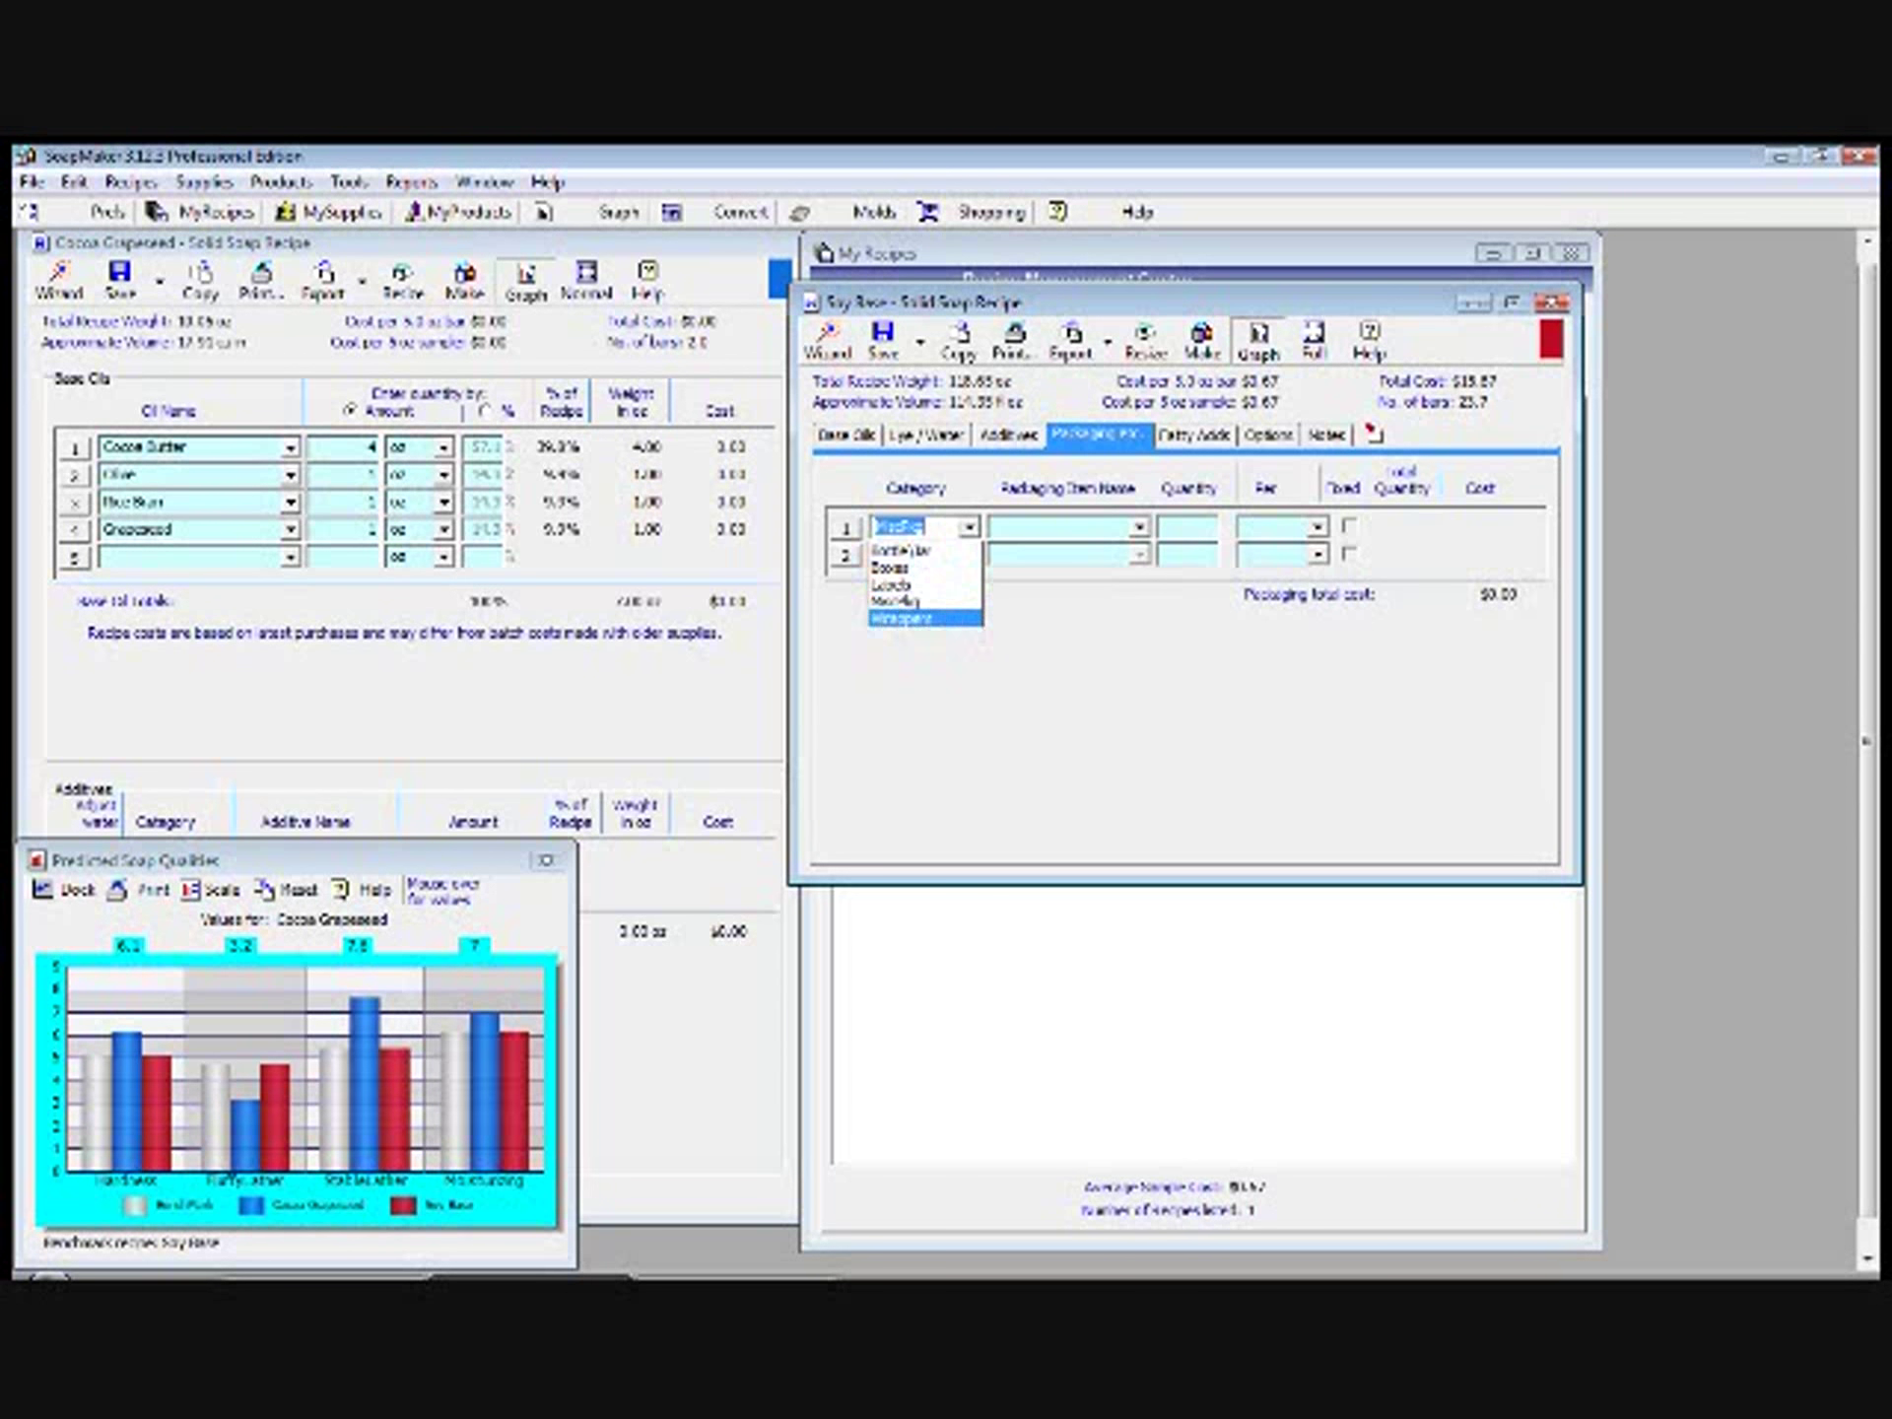
key("Escape")
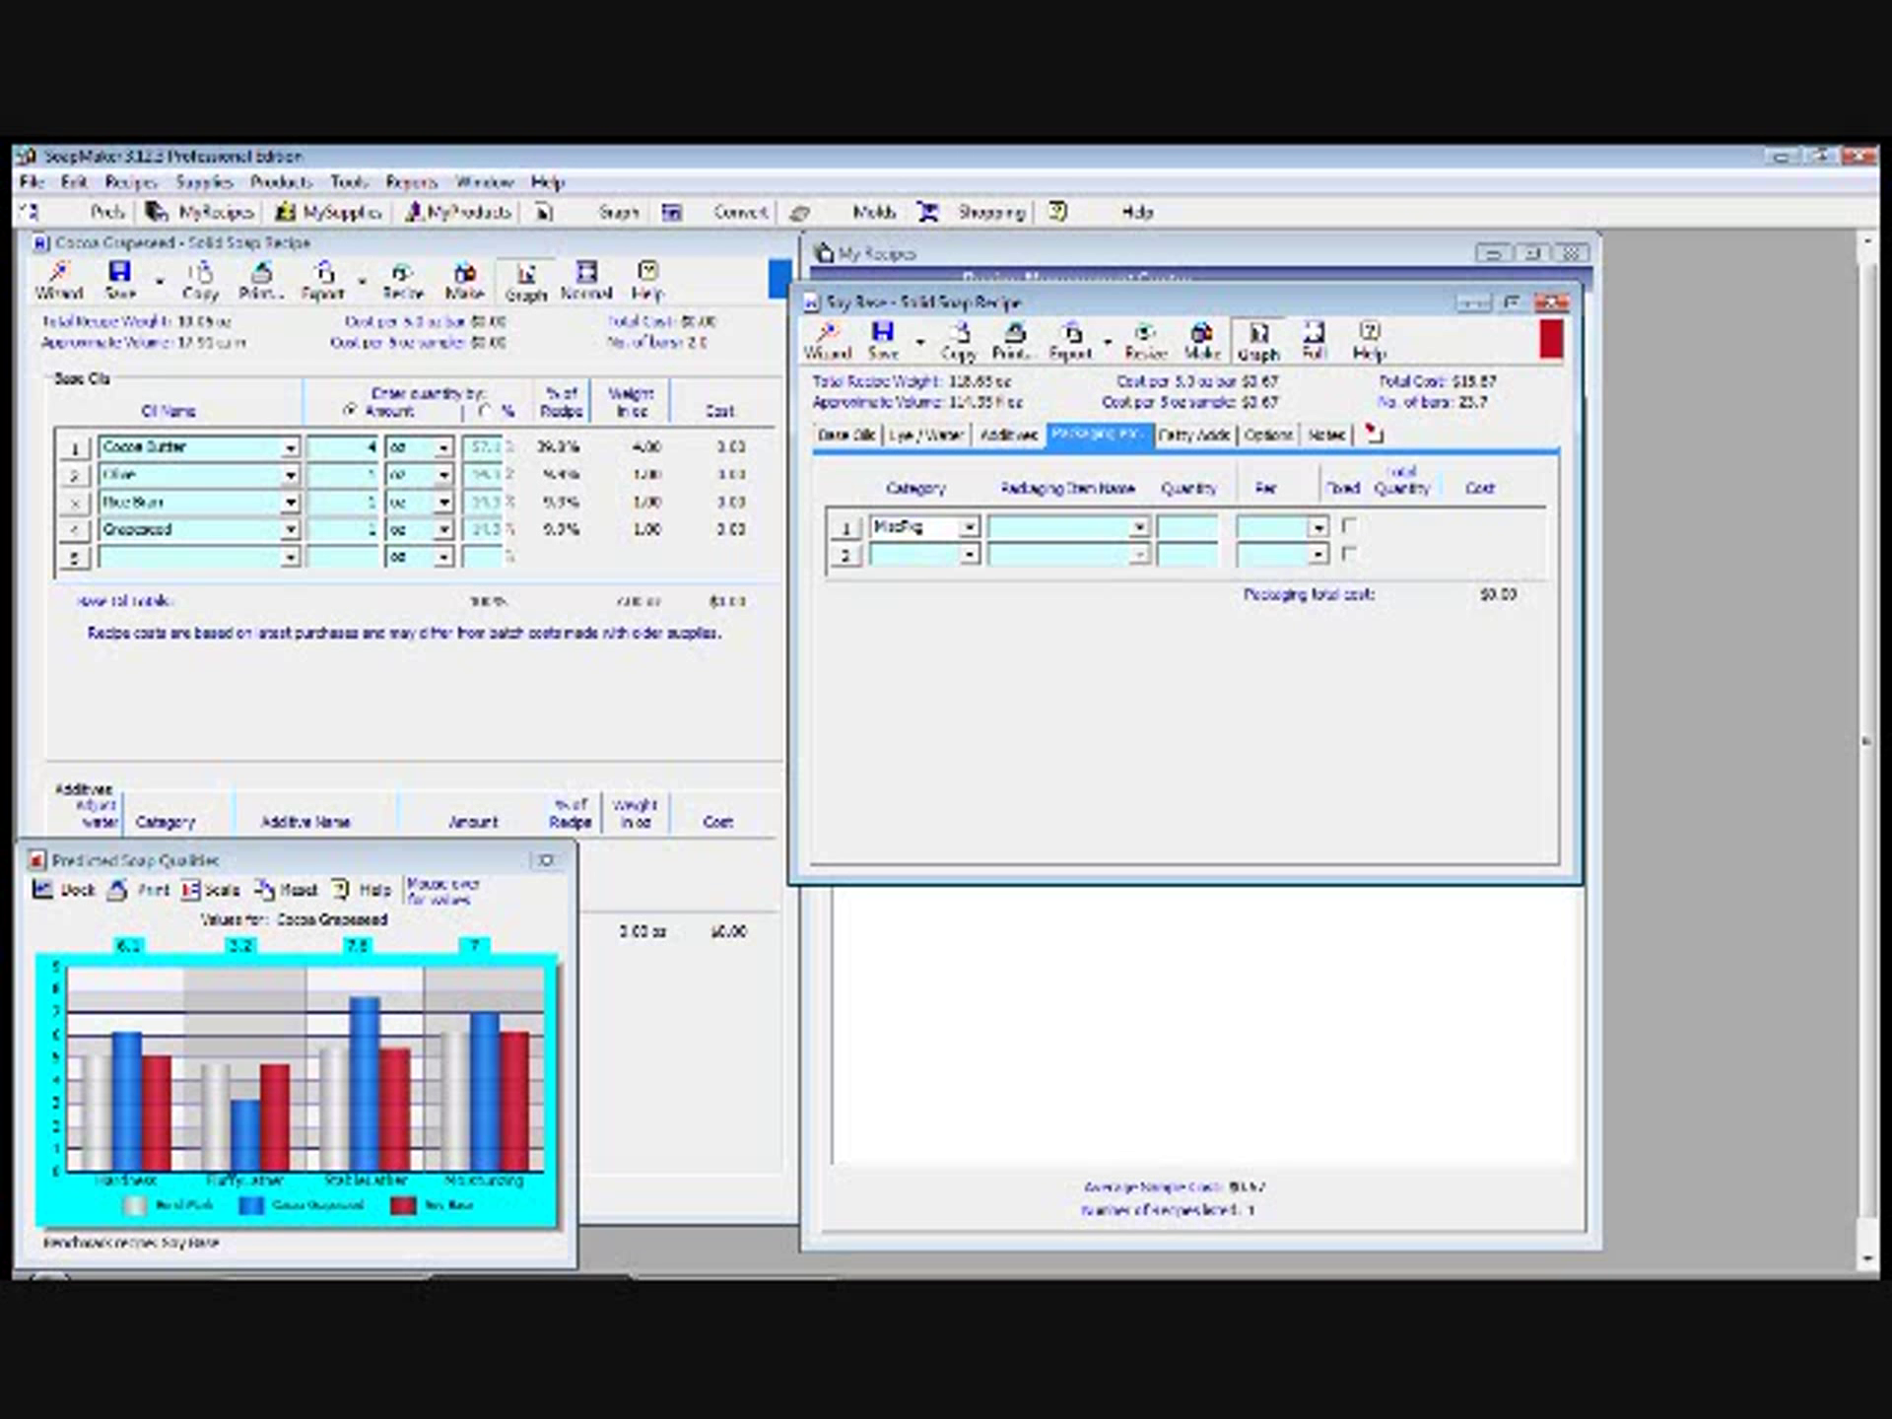
- Confirm row 1's Per quantity basis and view the recipe's fatty acid composition
left_click(1317, 526)
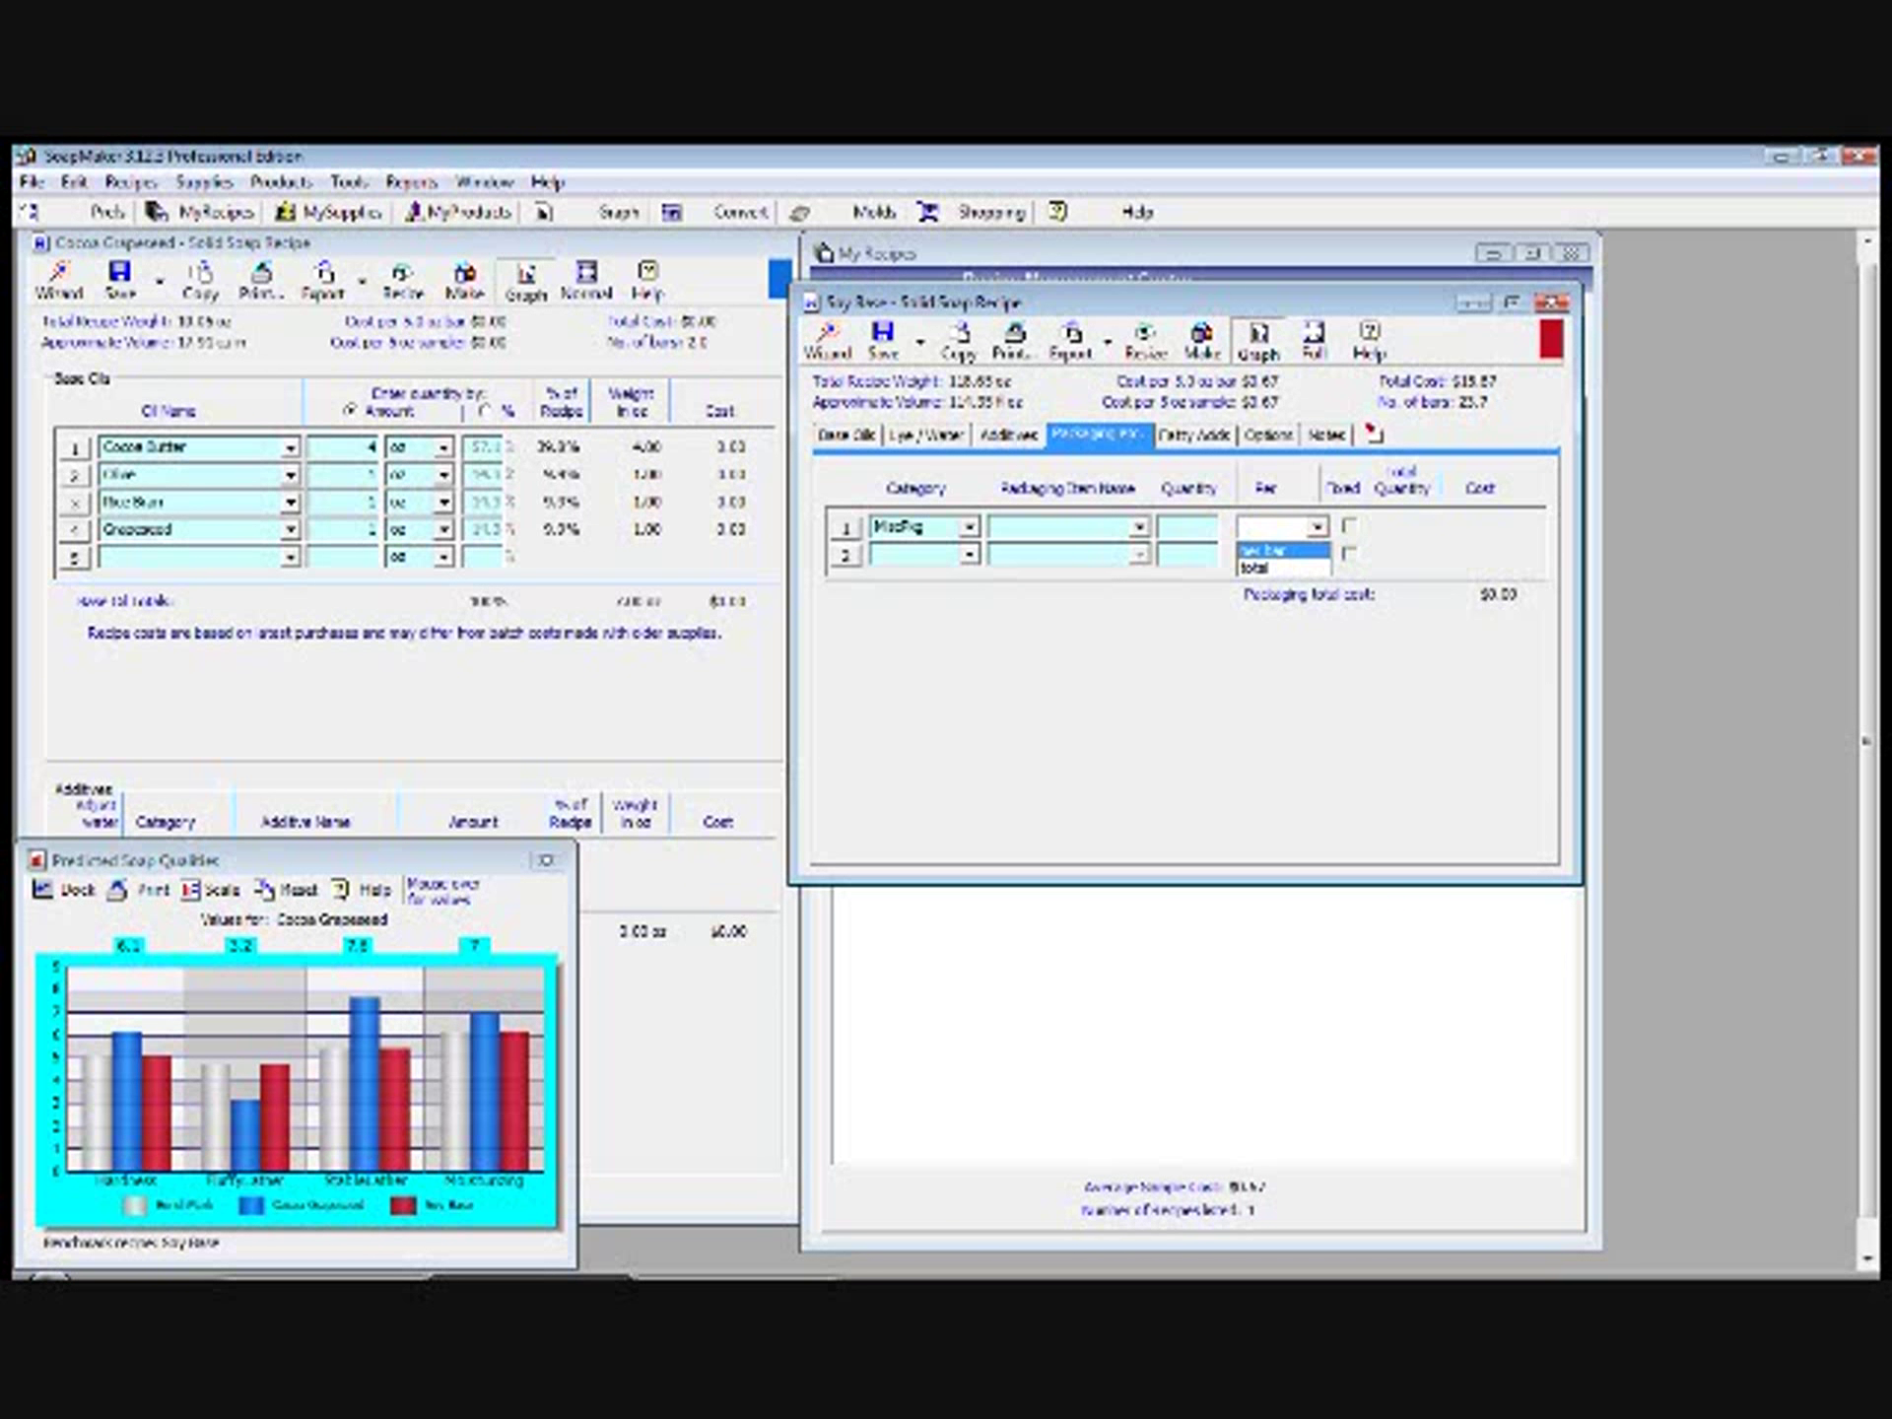
key("Return")
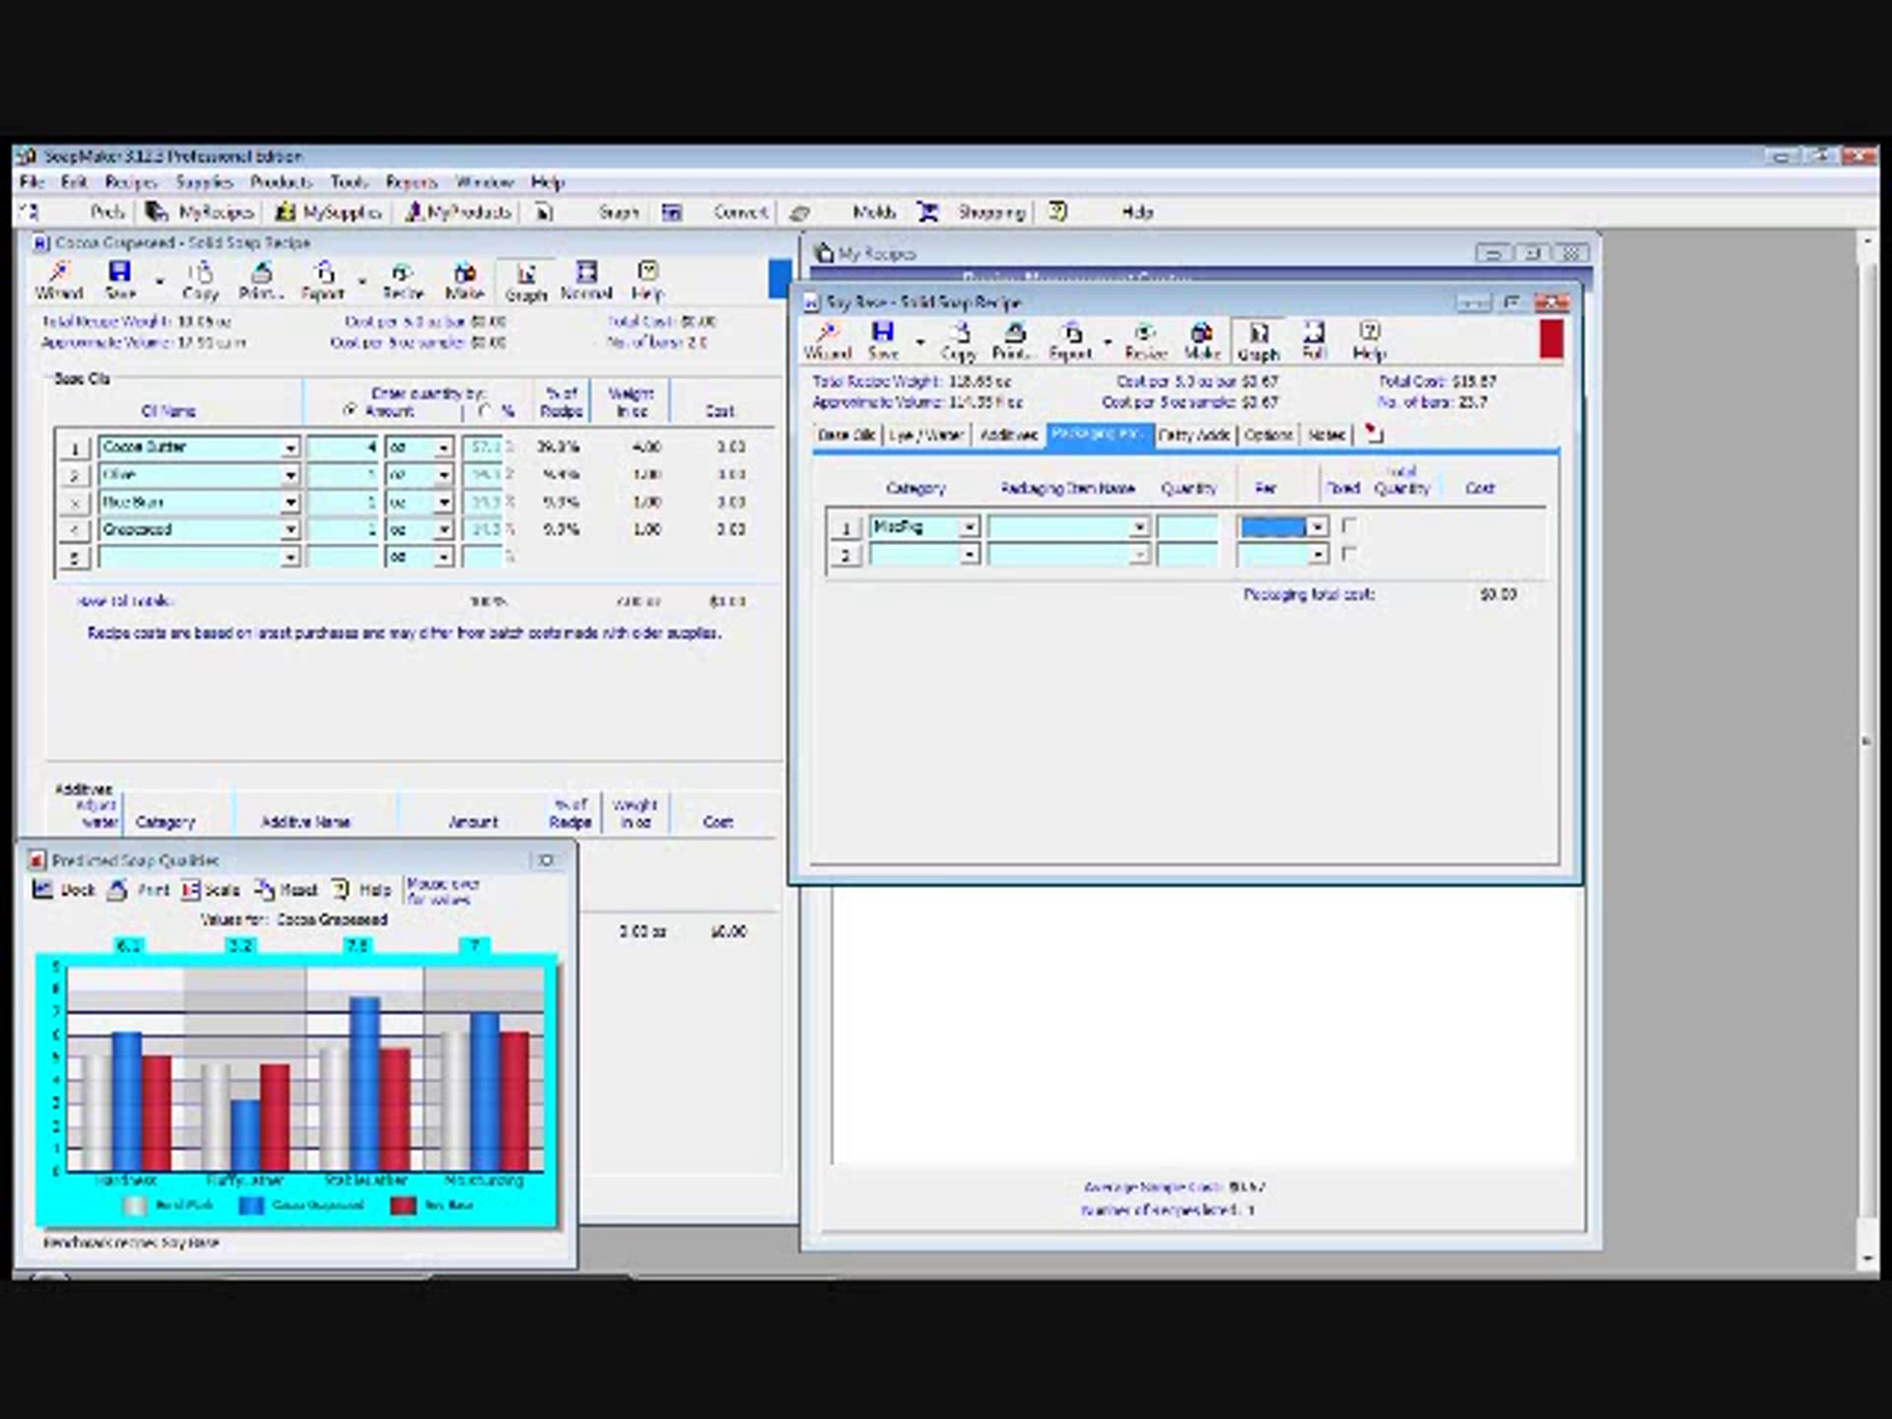
left_click(1194, 433)
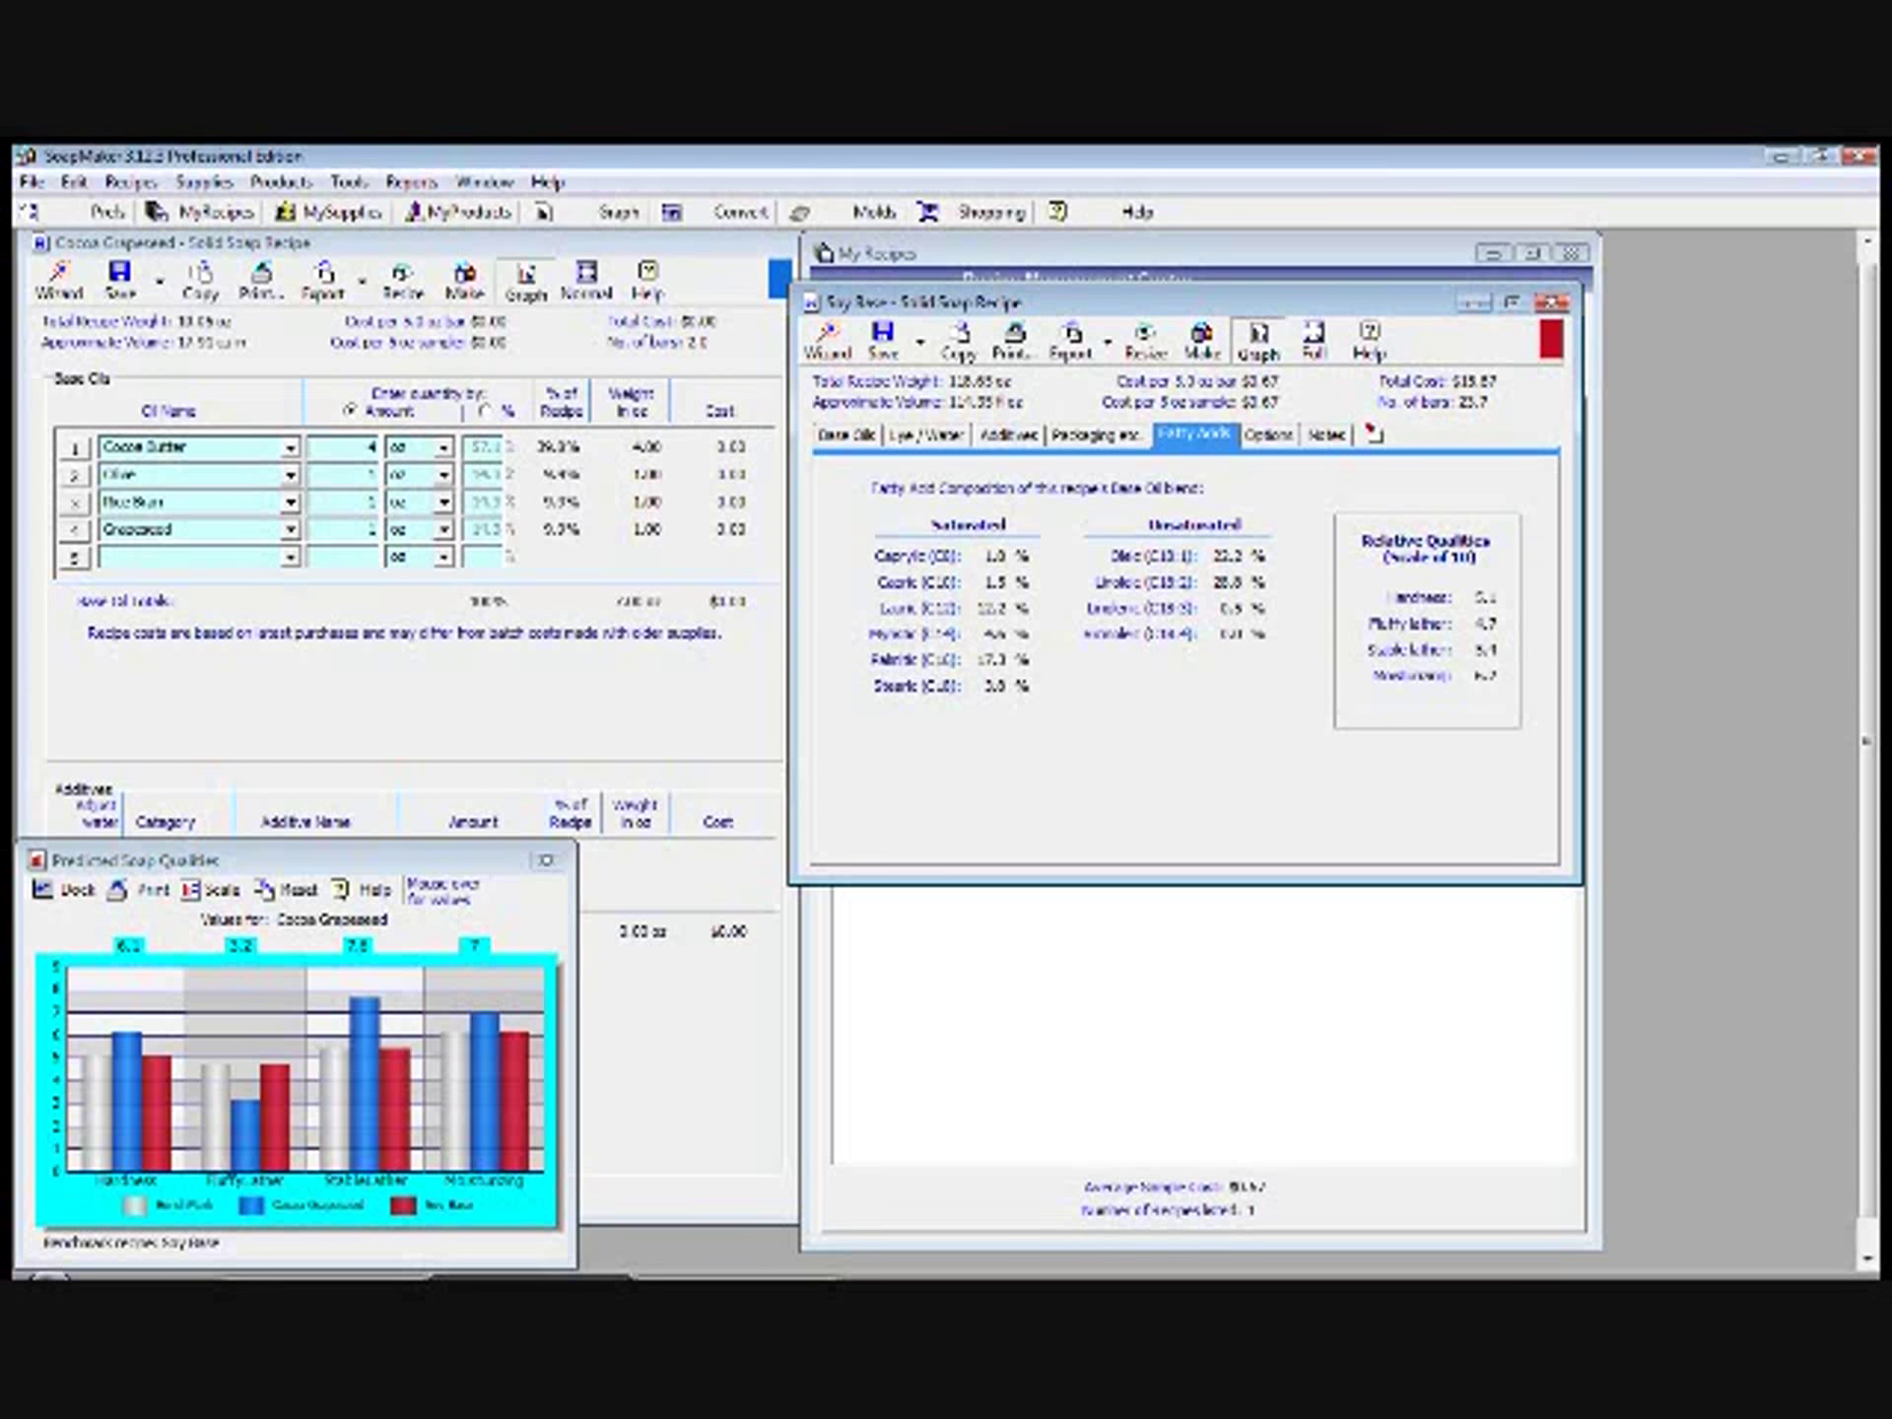
- Enlarge the Soy Base recipe window and display its Options section with bar size and fragrance preferences
left_click_drag(796, 883, 604, 1125)
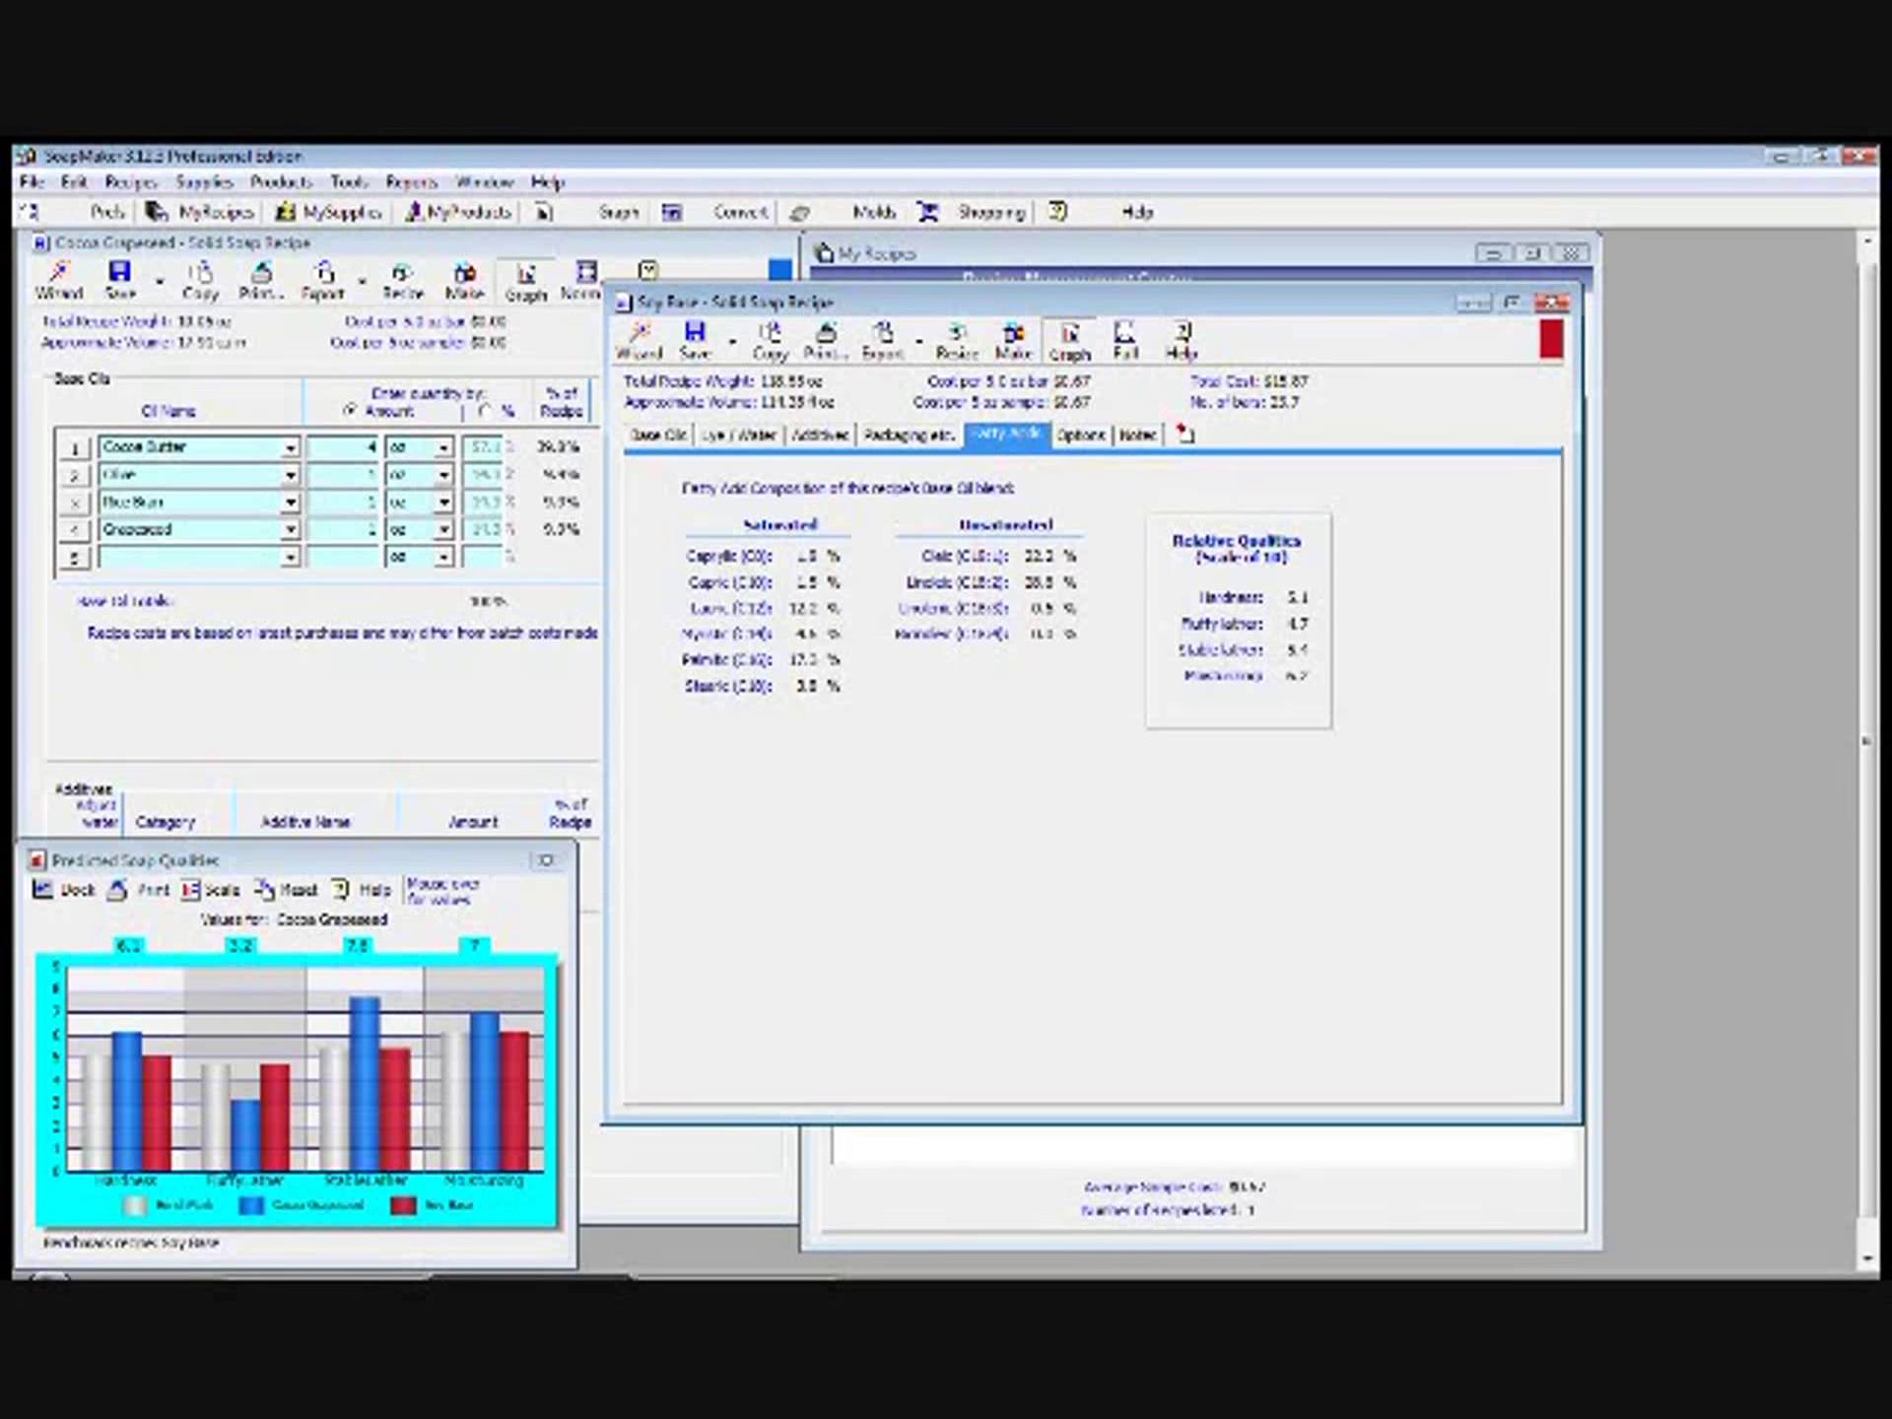
left_click(1081, 434)
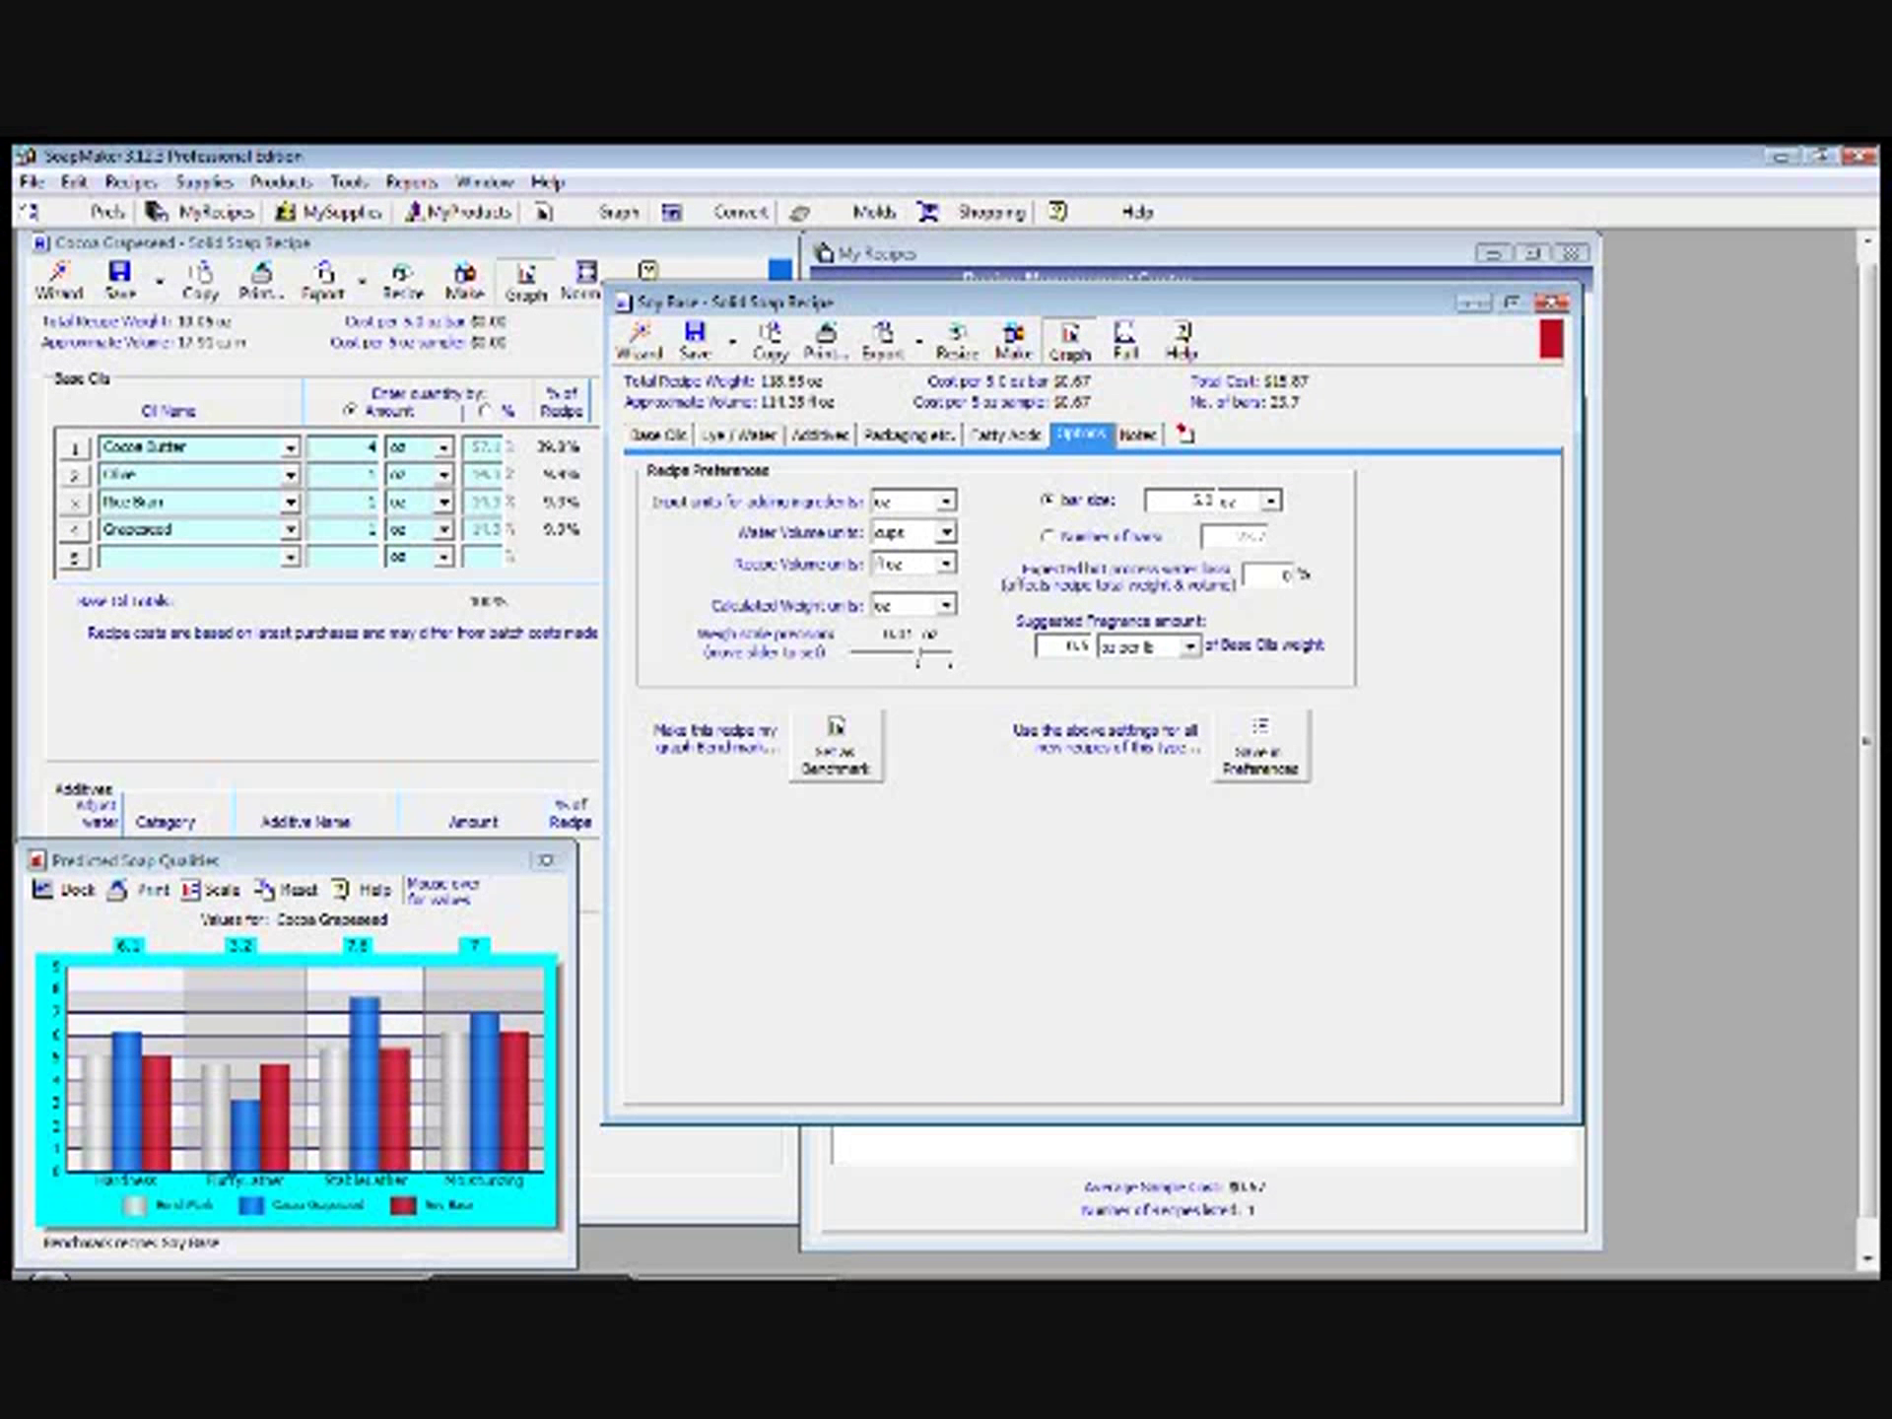
left_click(945, 501)
left_click(902, 522)
key("F4")
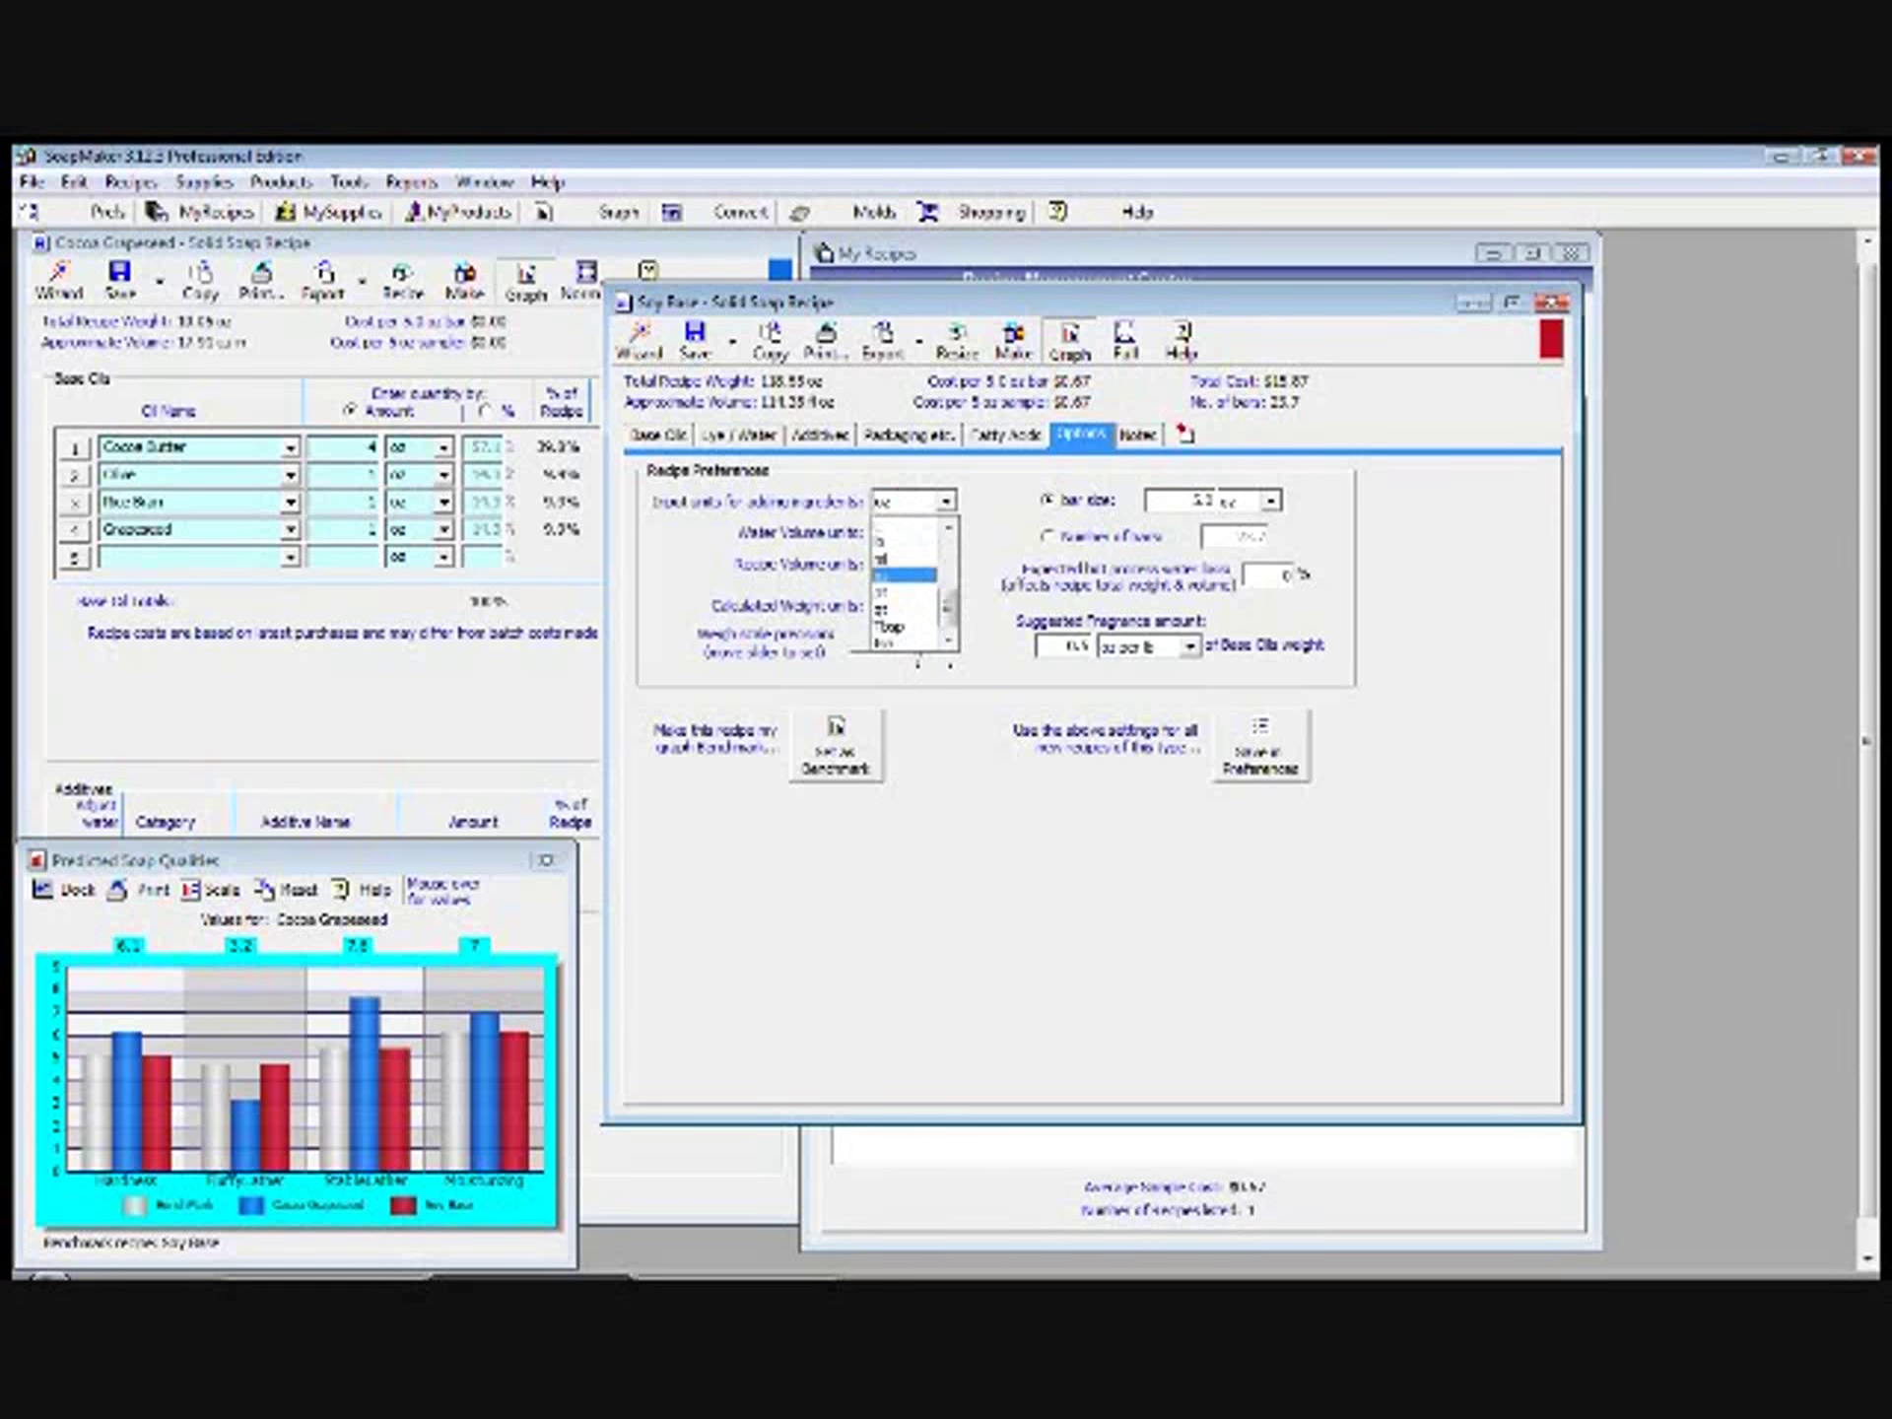
key("Return")
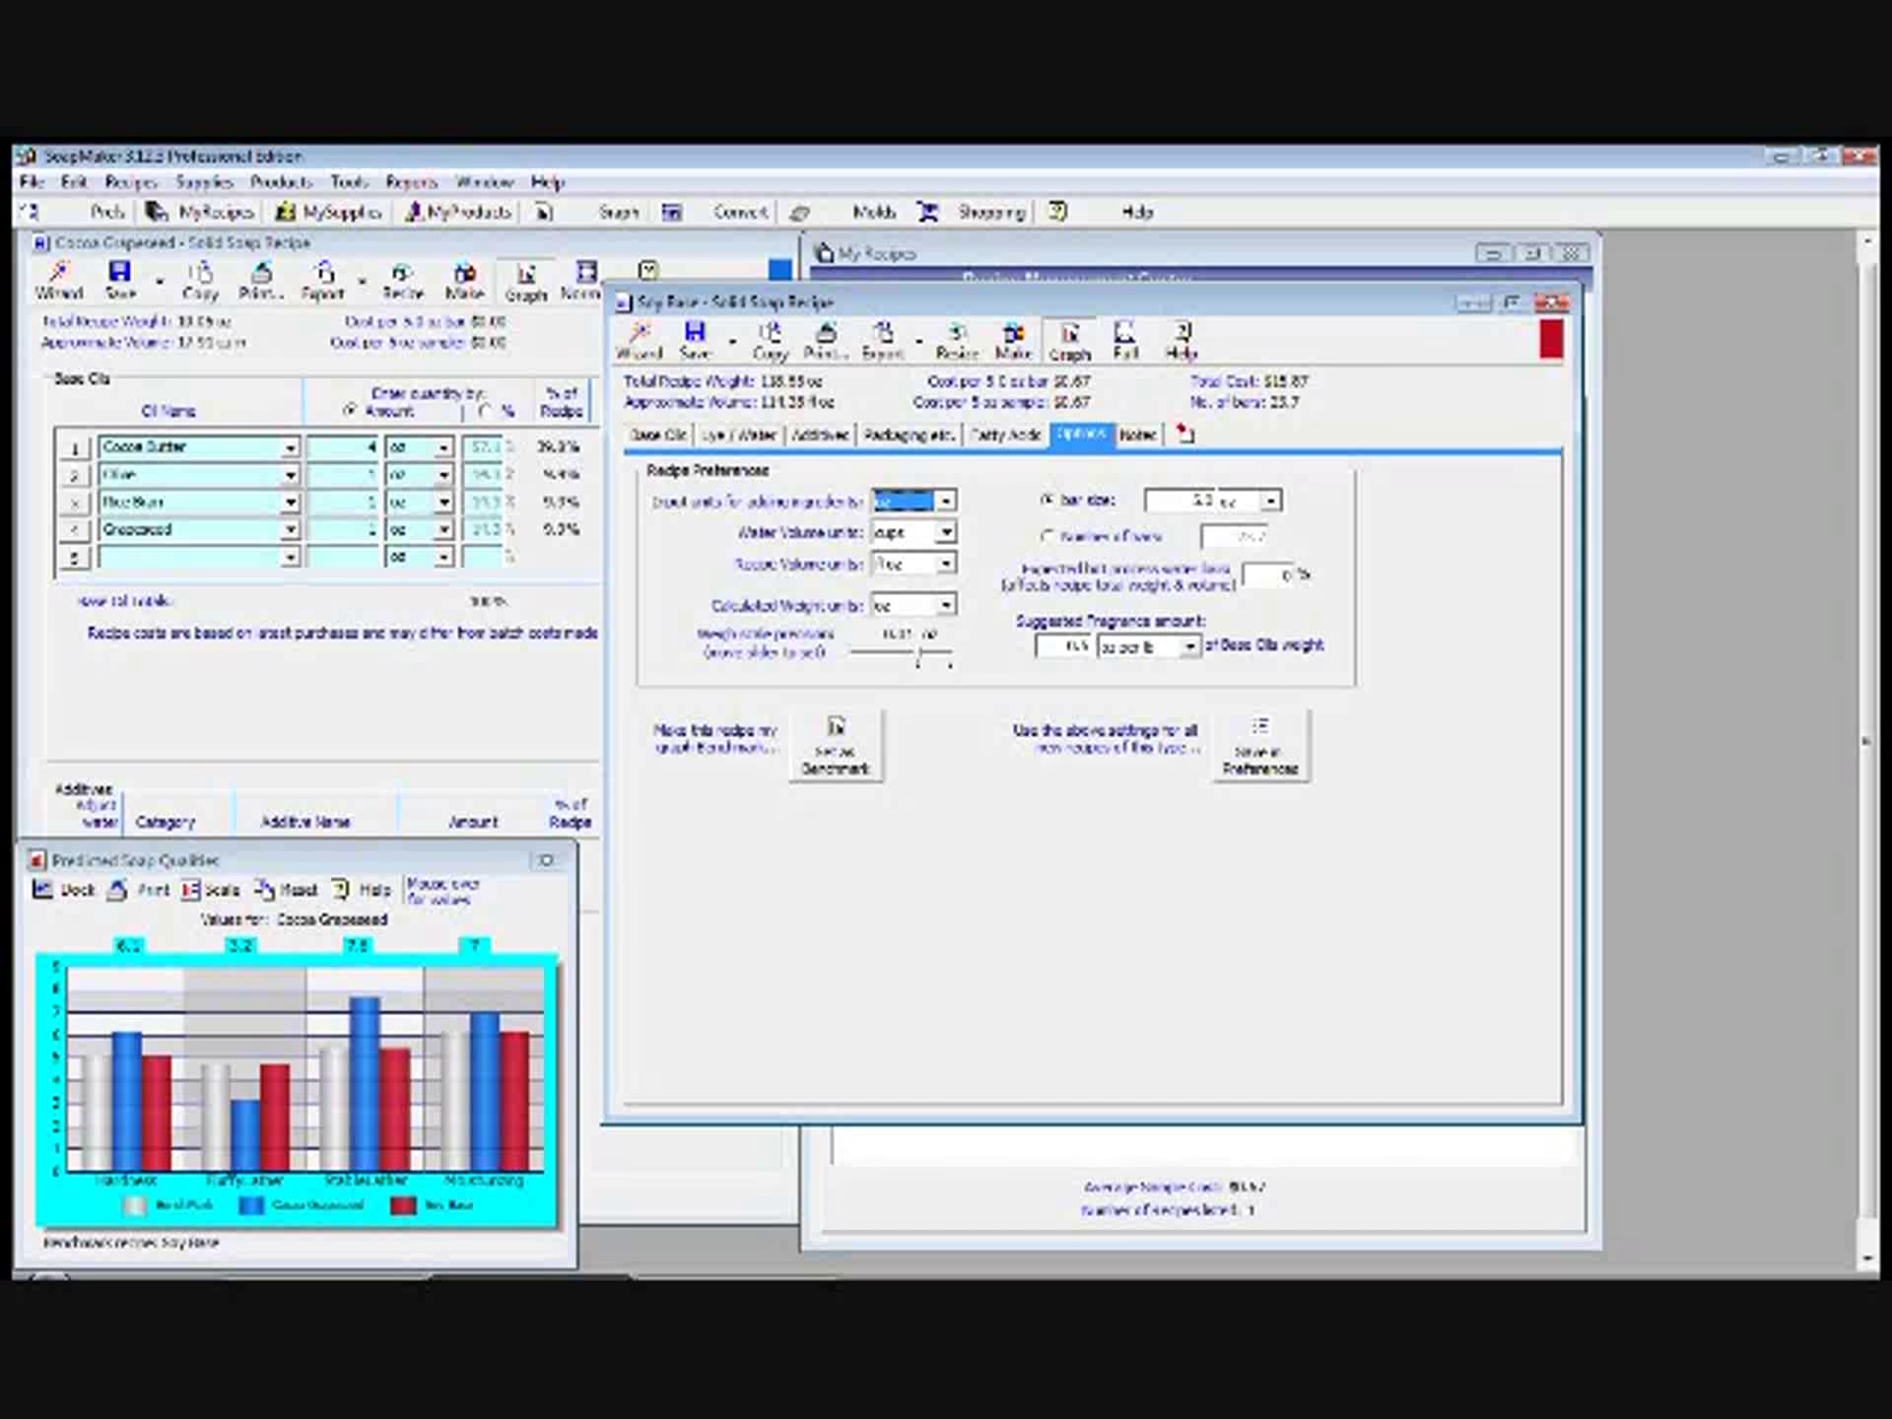
left_click(1200, 501)
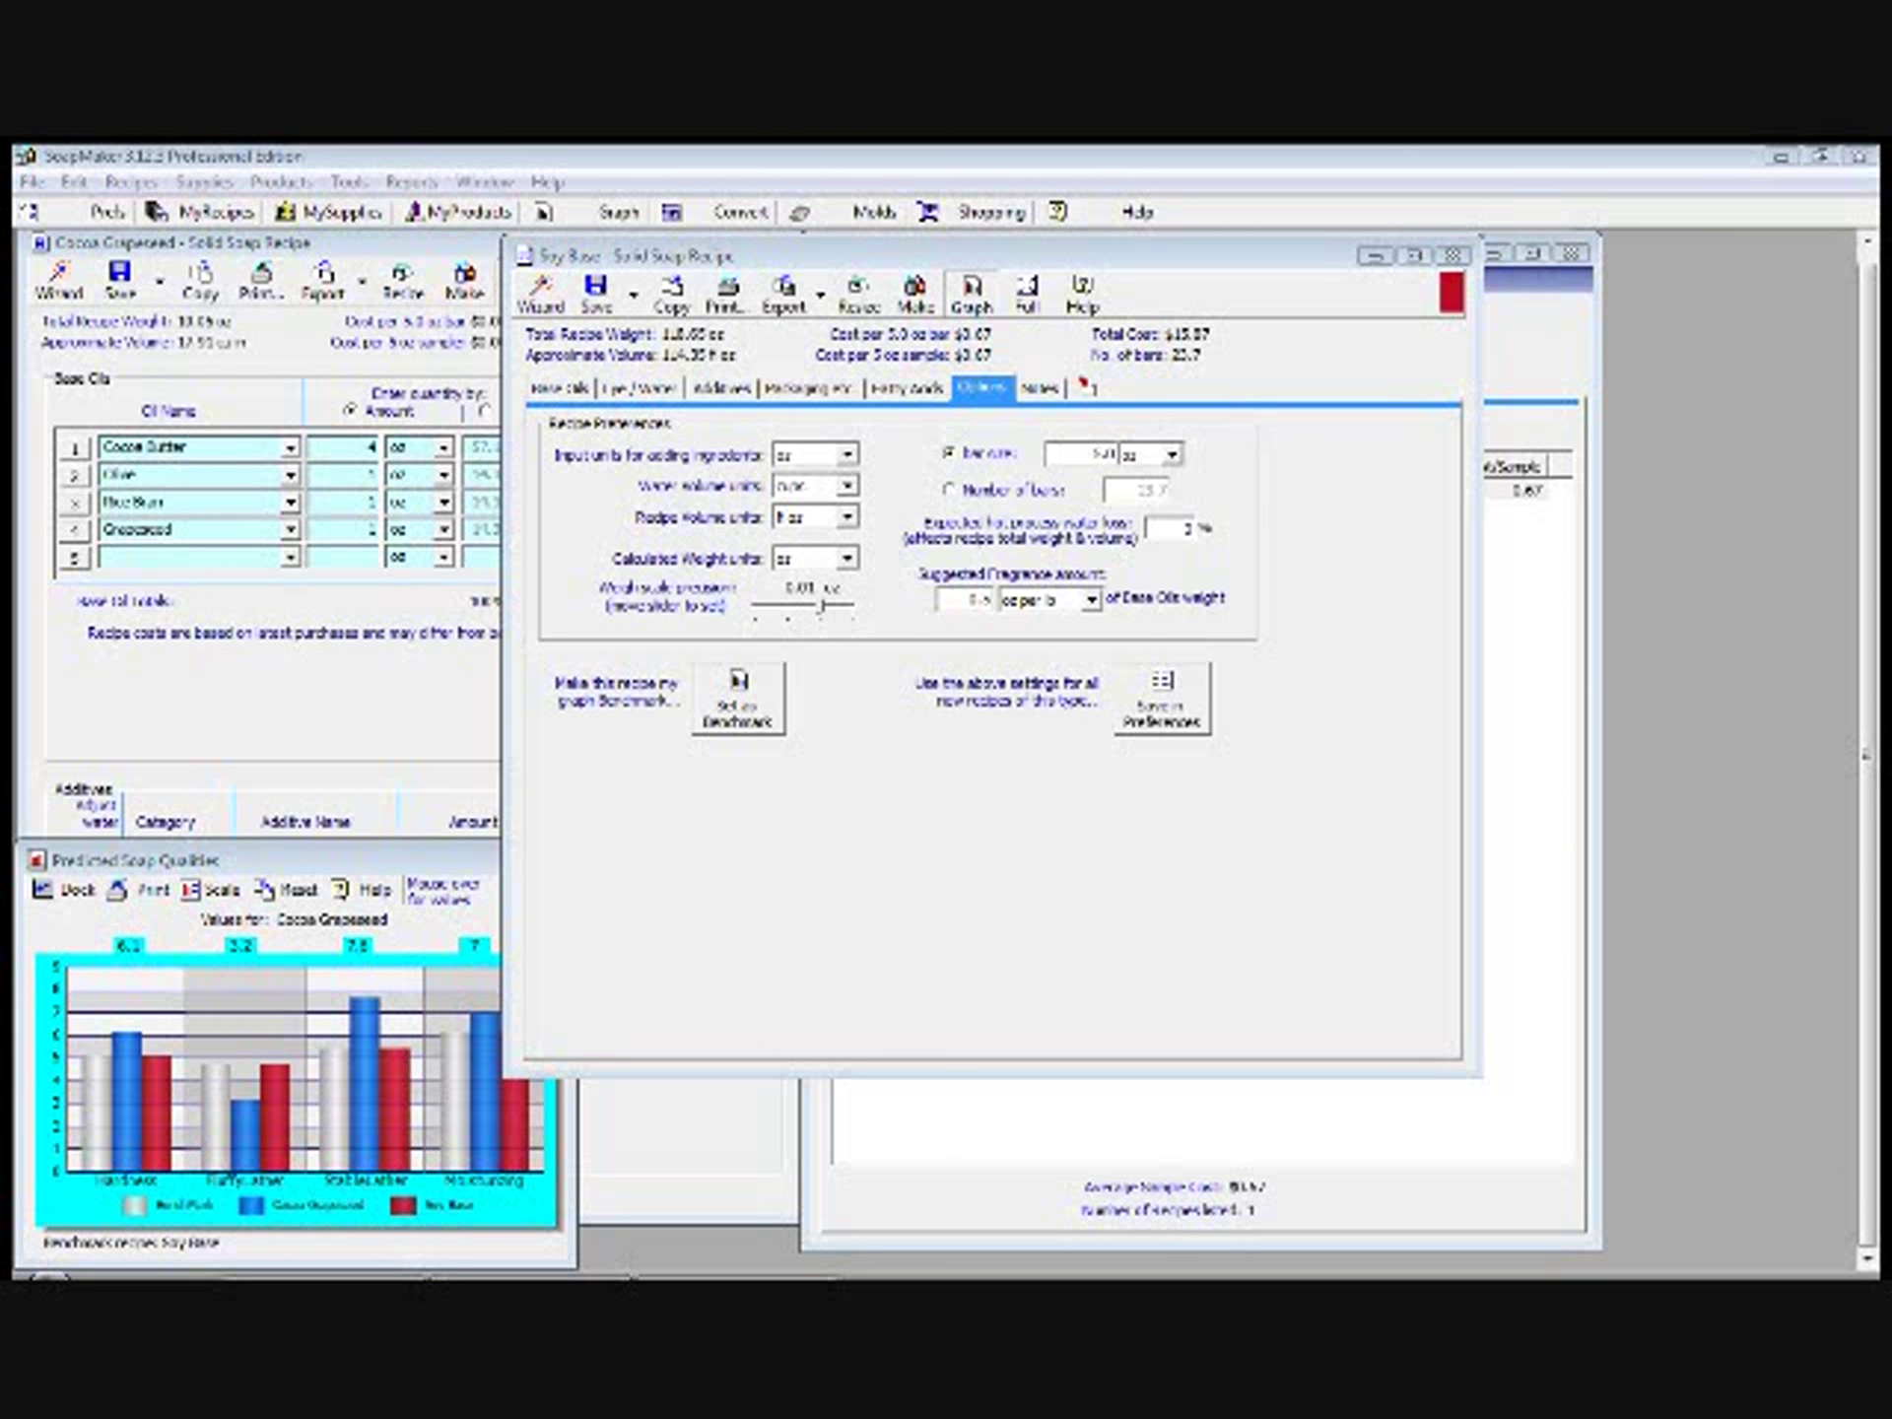
double_click(1104, 453)
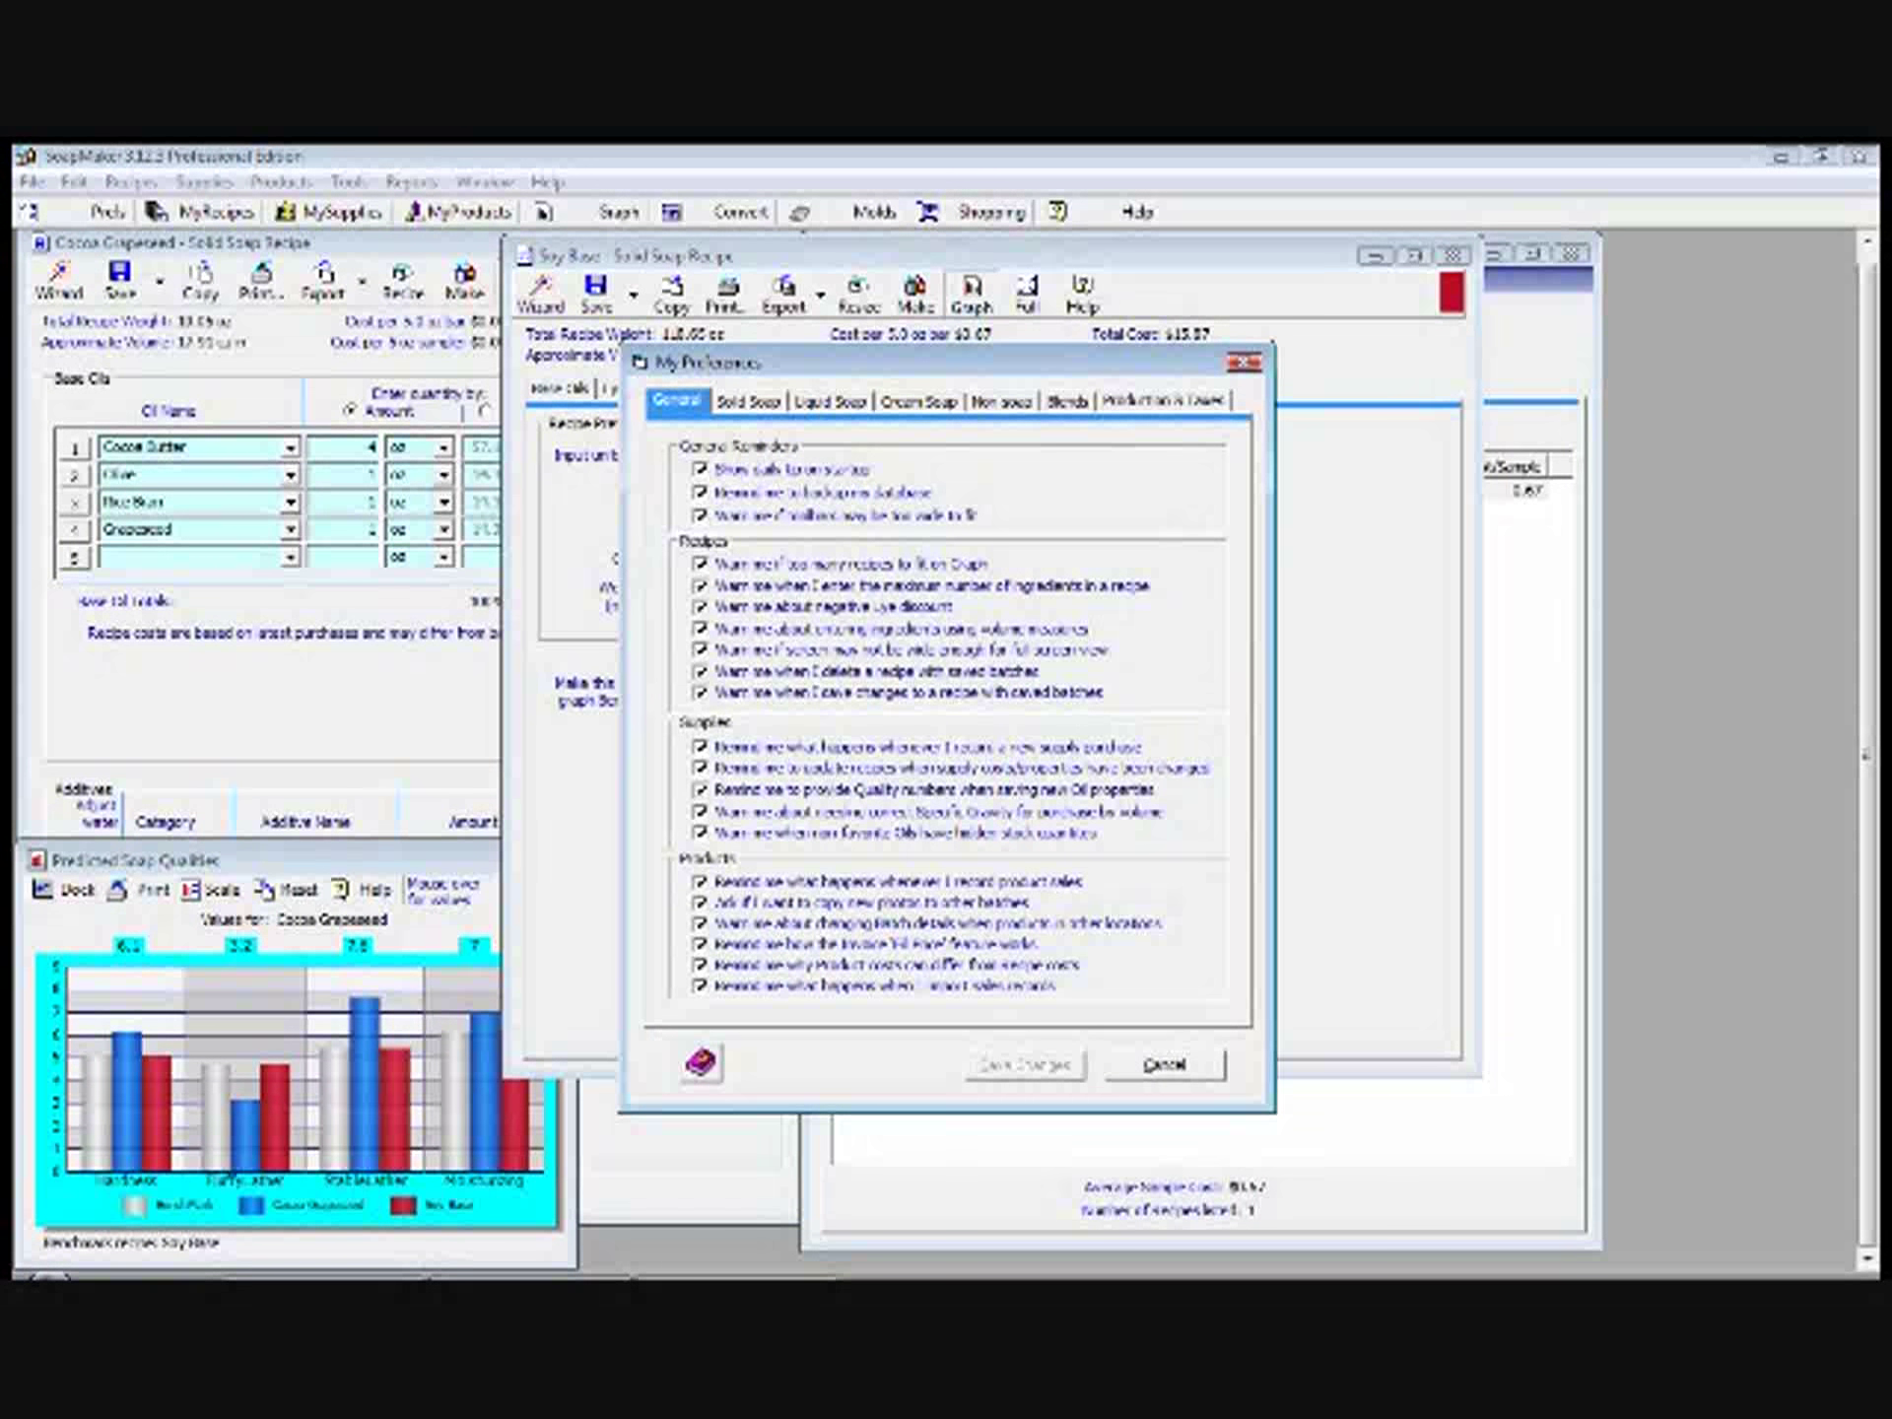
- Check the solid soap preferences, moving the dialog aside, then close it
key("ctrl+Tab")
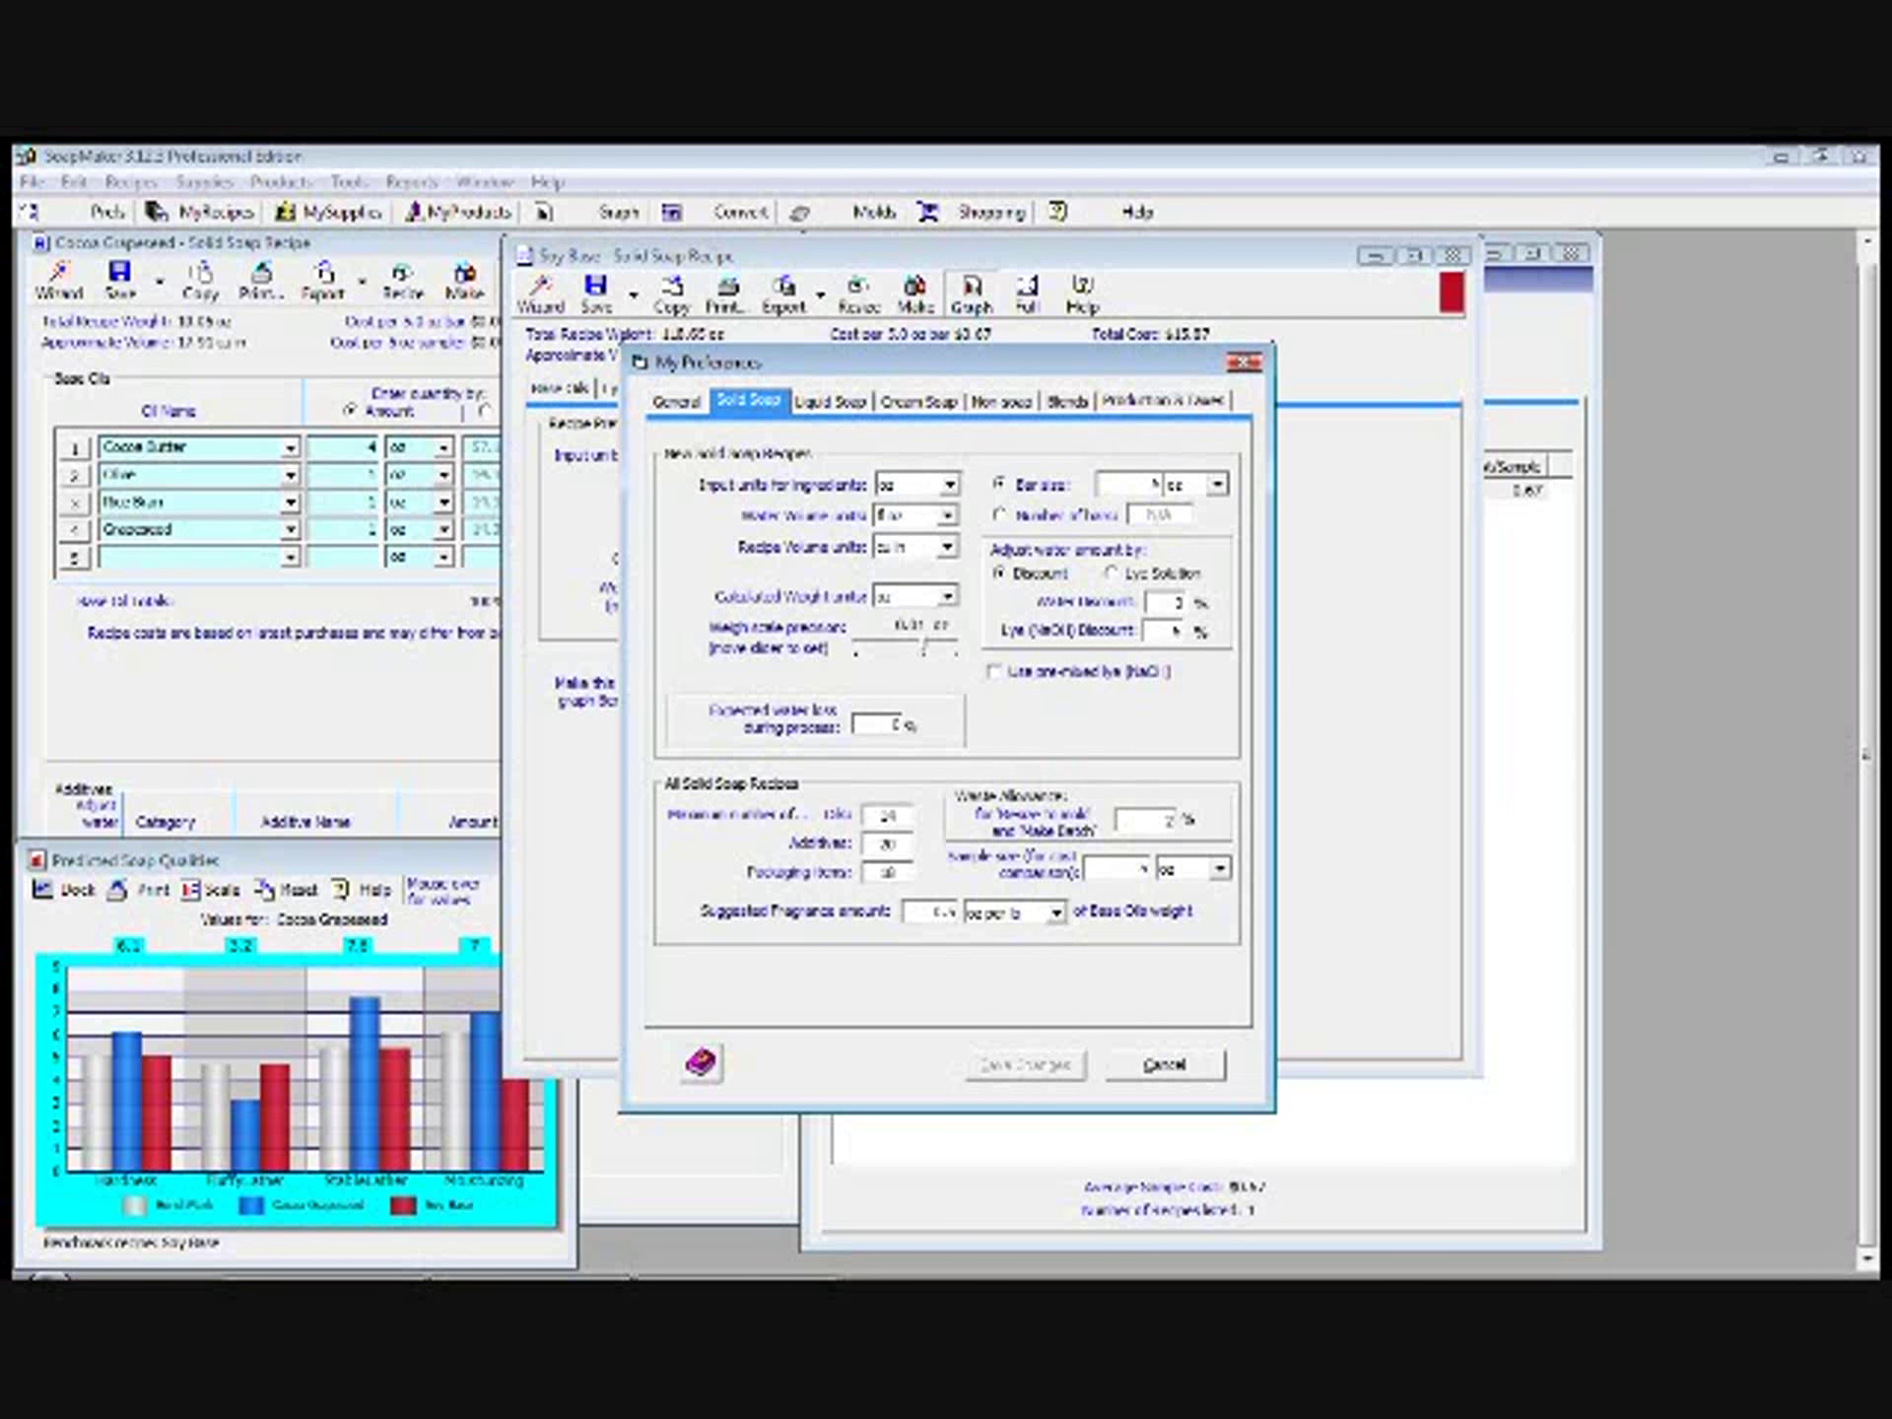
left_click_drag(788, 361, 1336, 408)
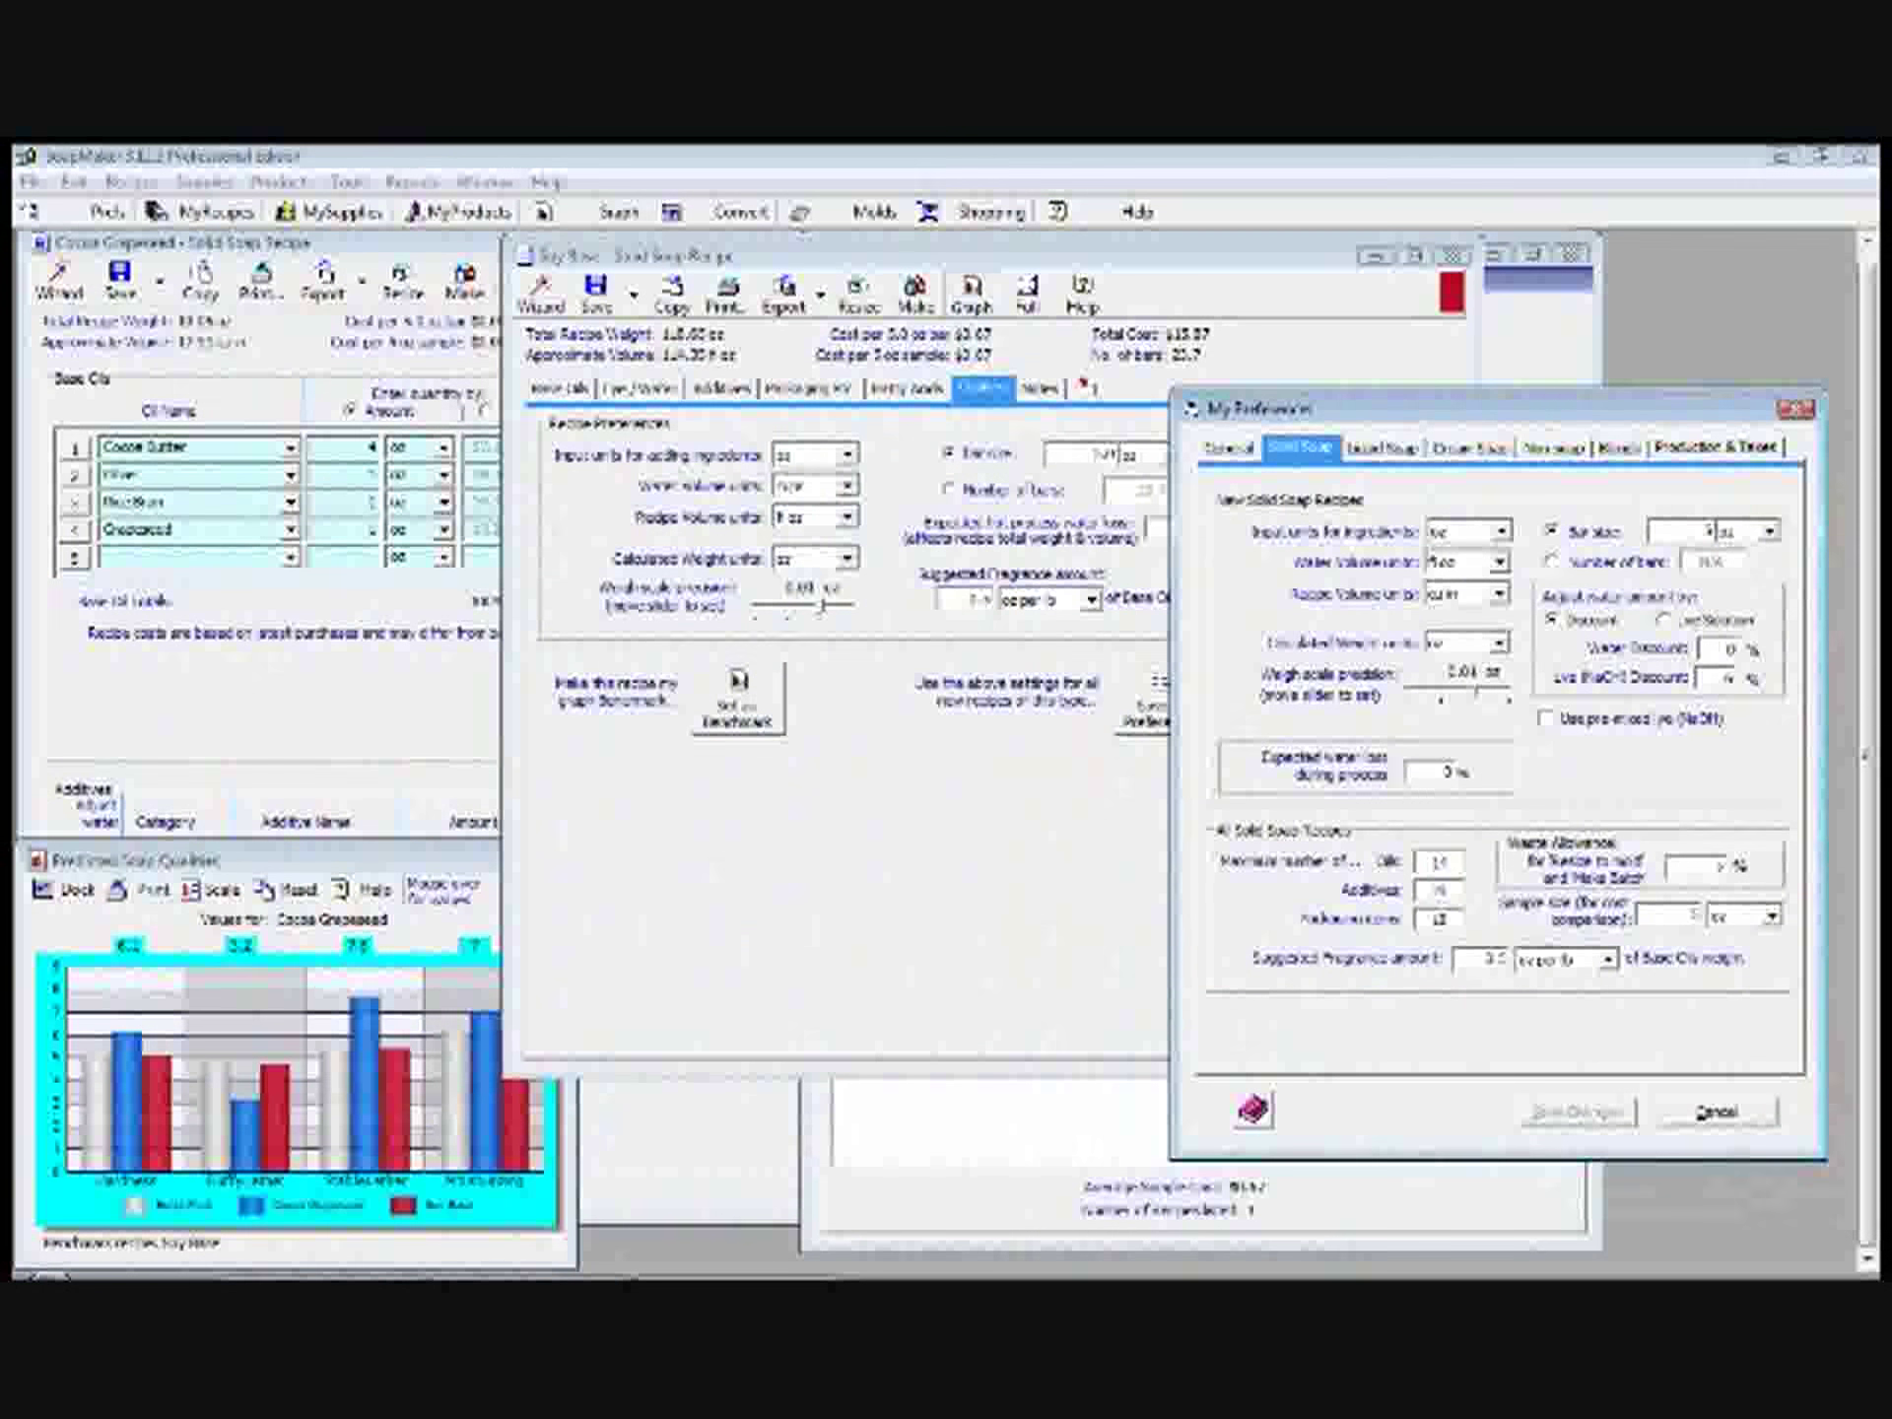
left_click_drag(1336, 408, 469, 384)
key("Escape")
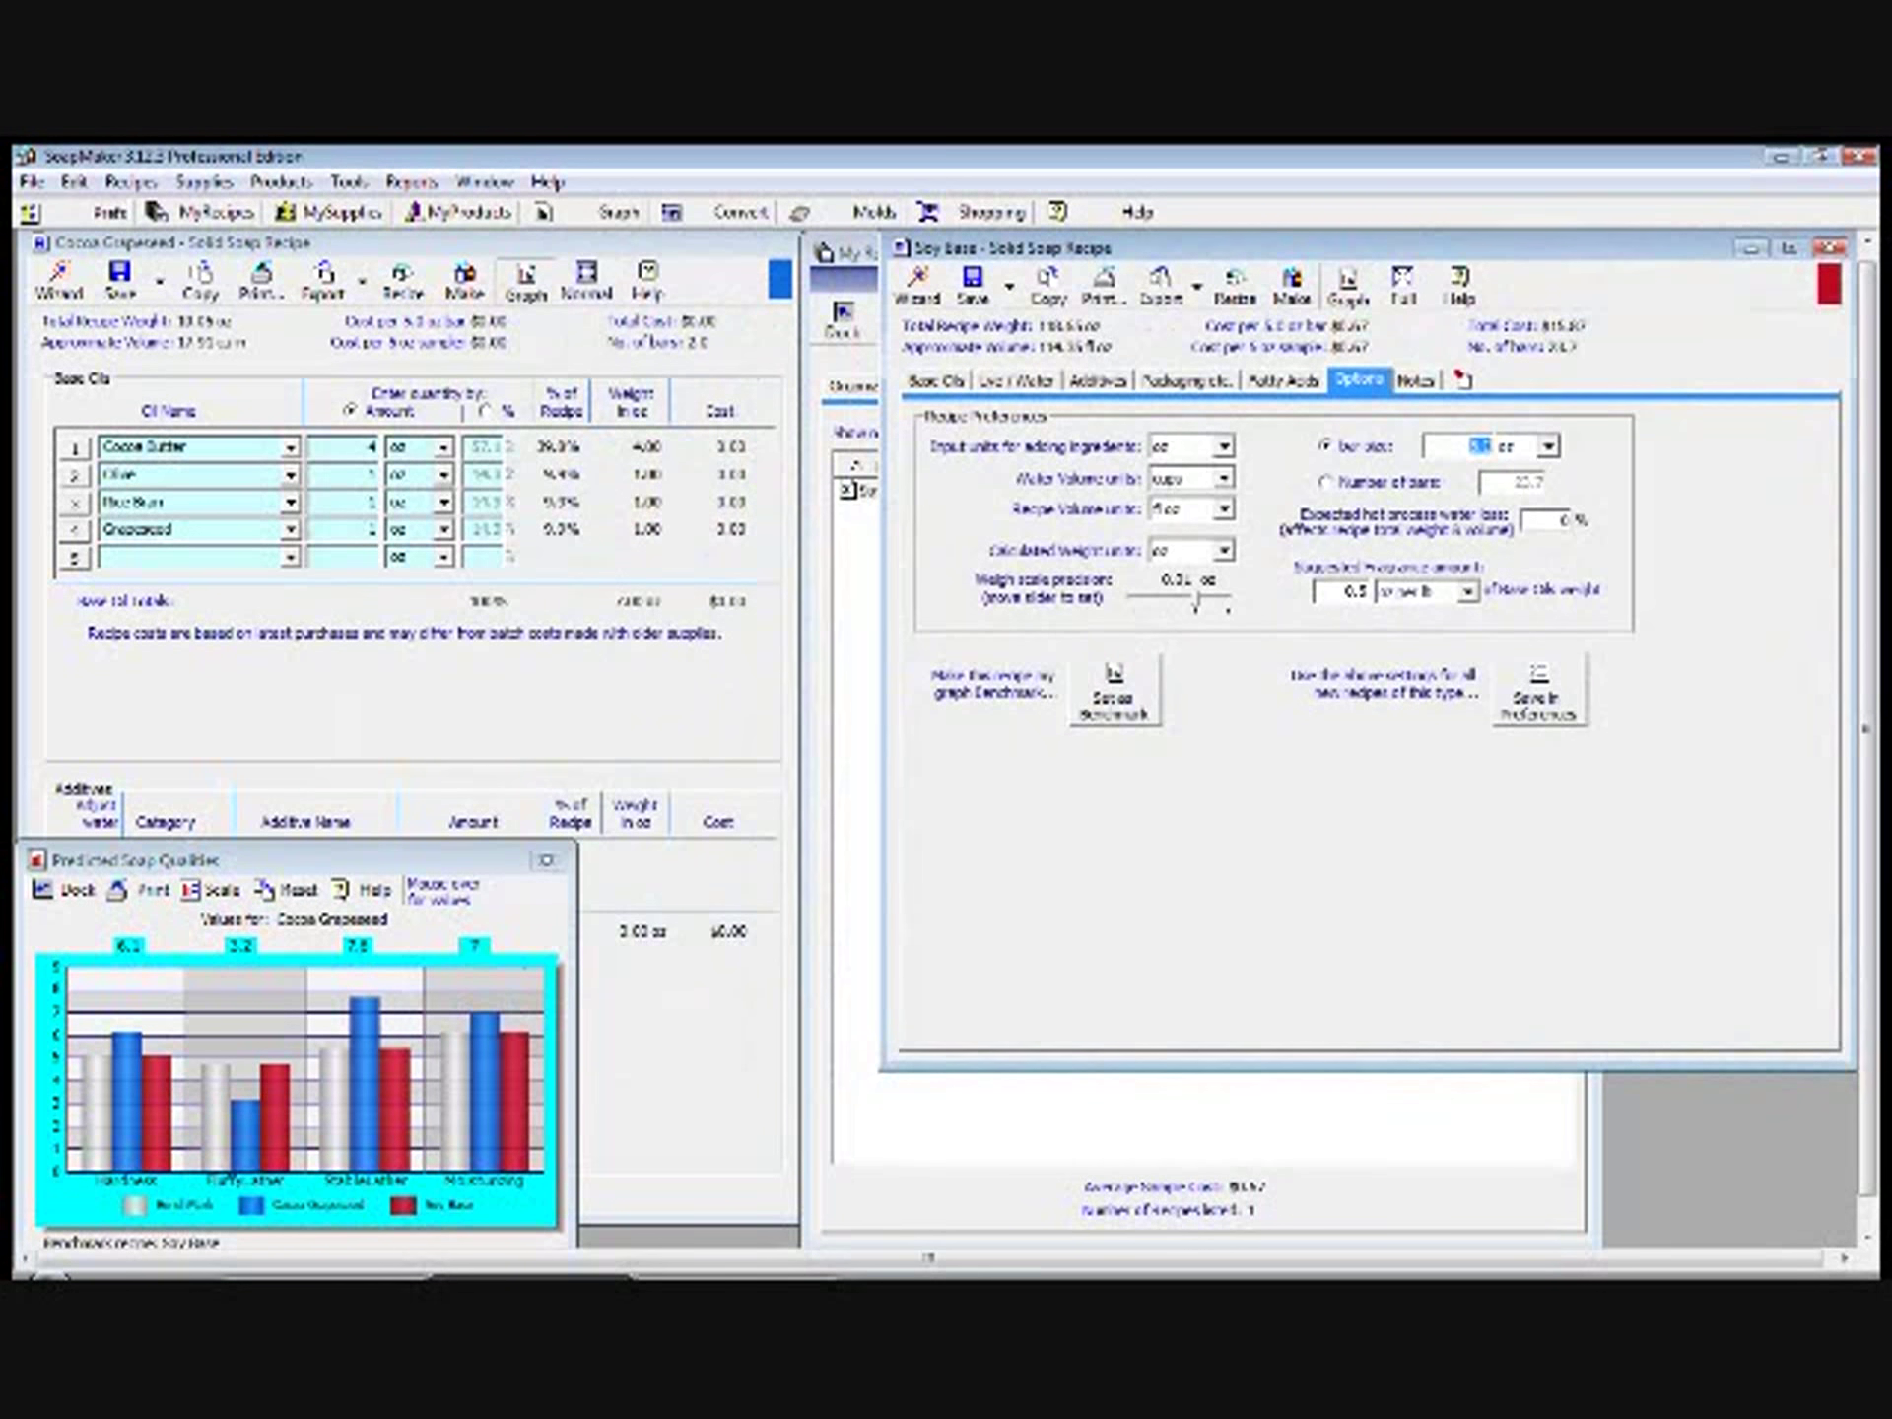
- Reopen the program preferences on the solid soap page, shift the dialog down, and close it
left_click(108, 212)
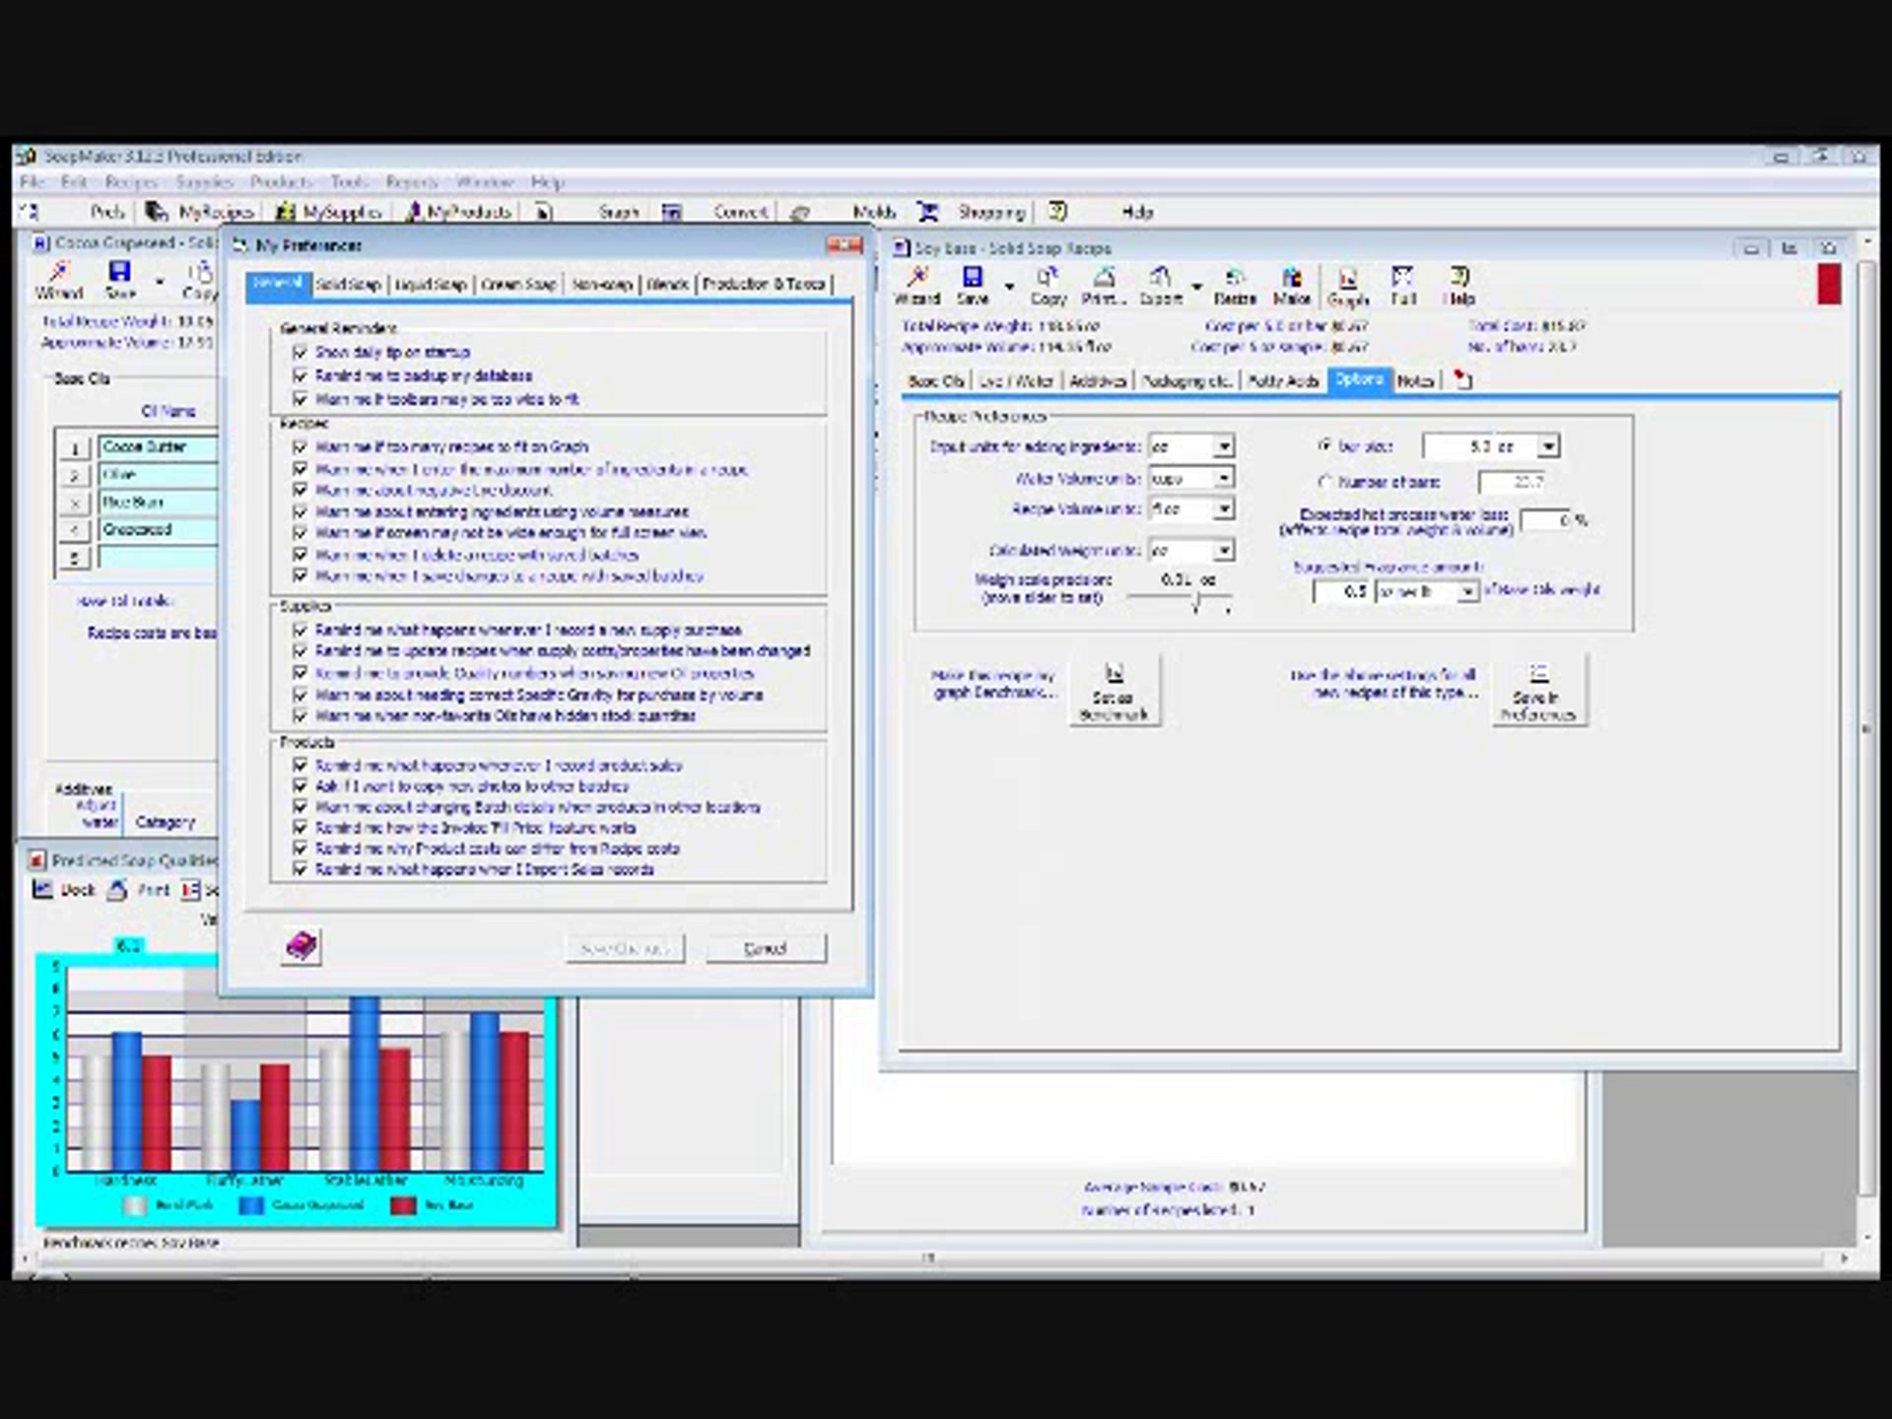
key("ctrl+Tab")
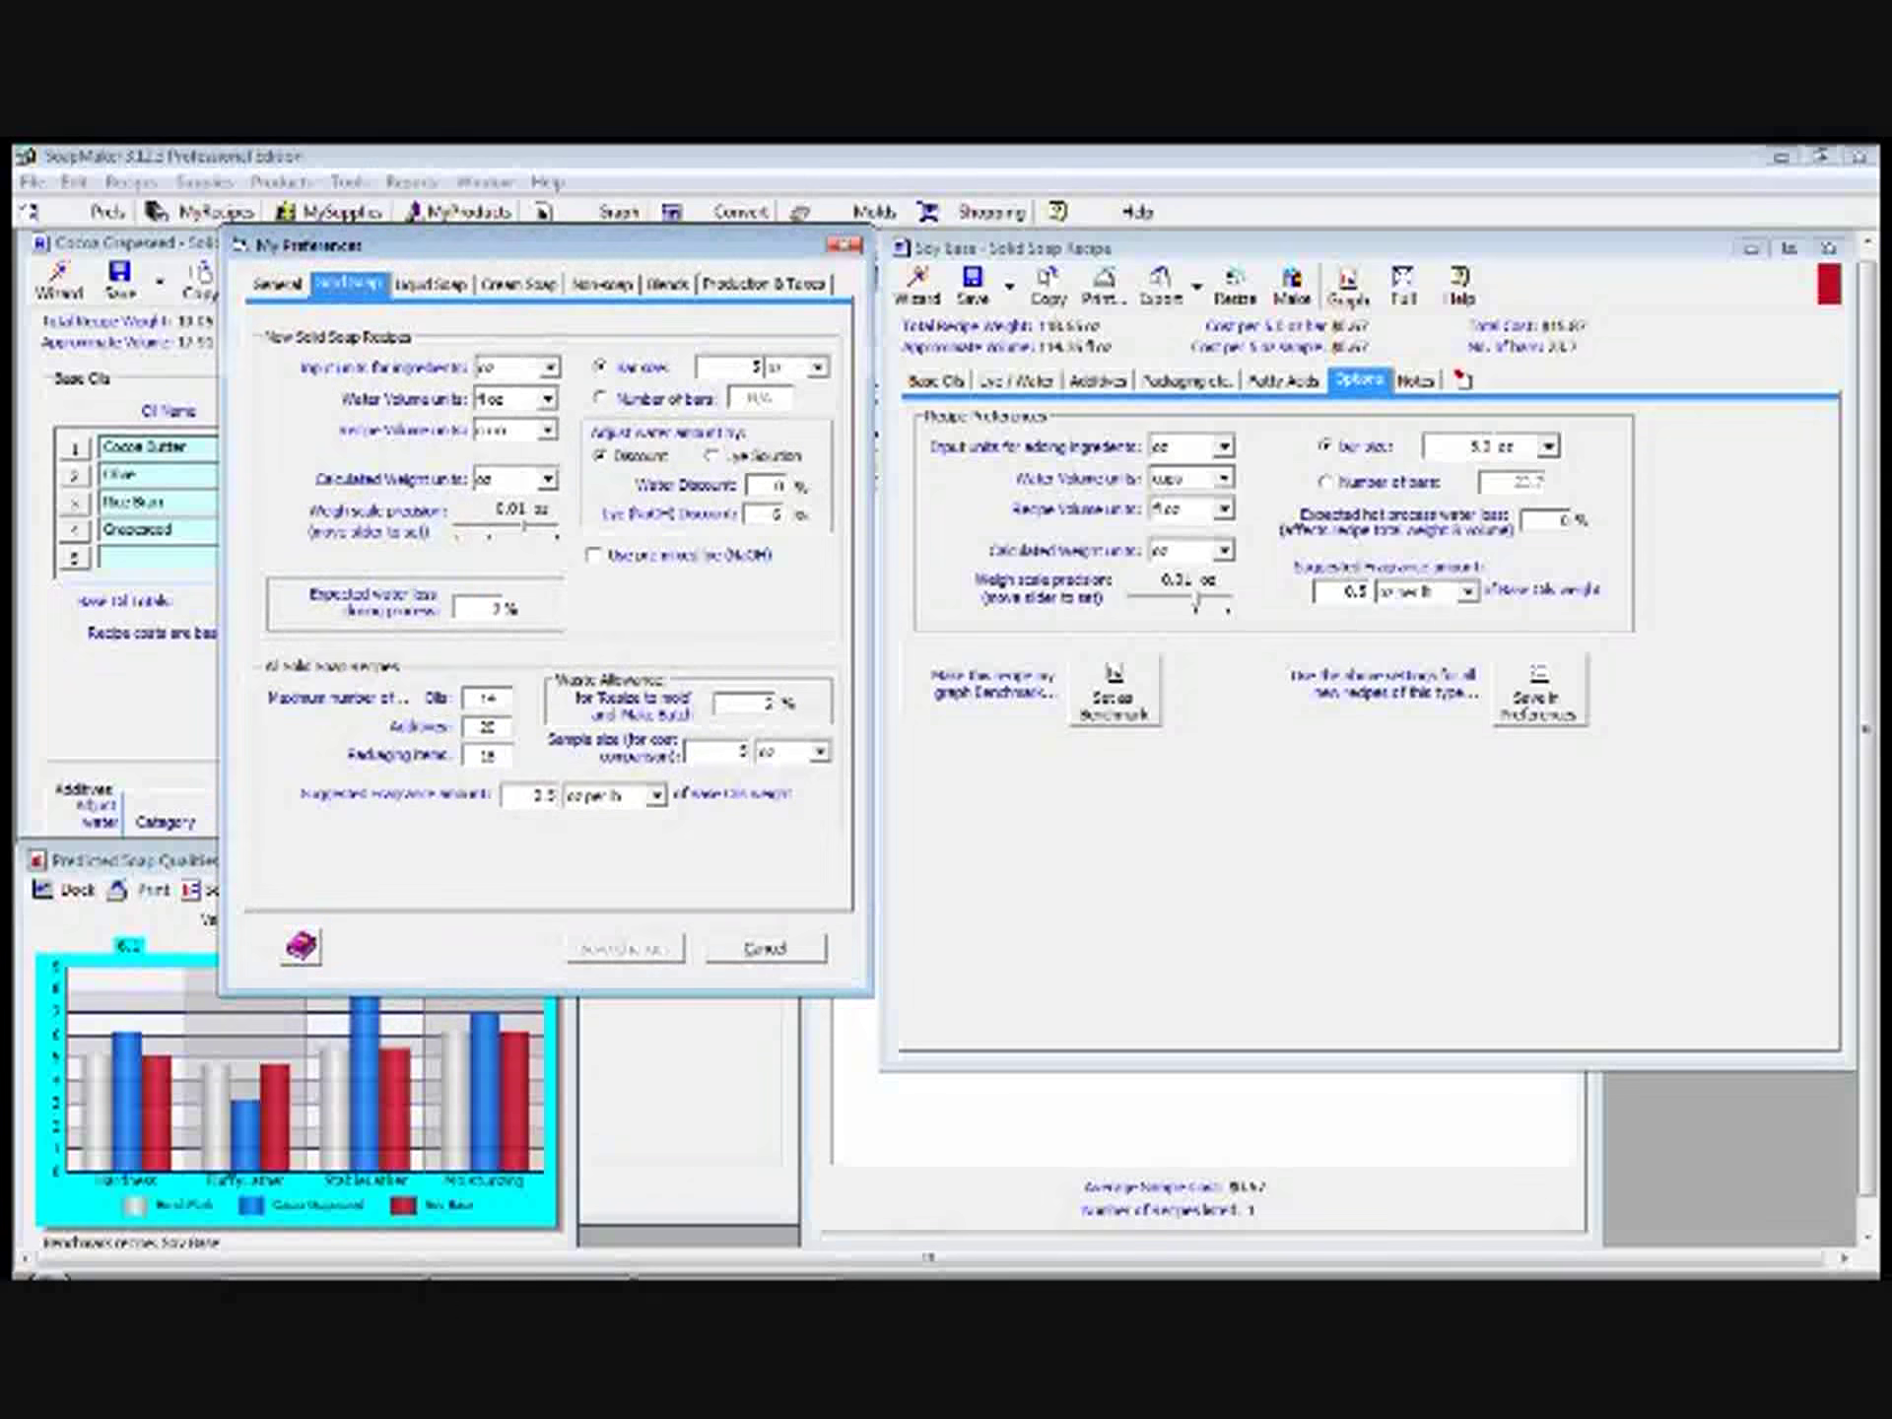
left_click_drag(394, 244, 404, 330)
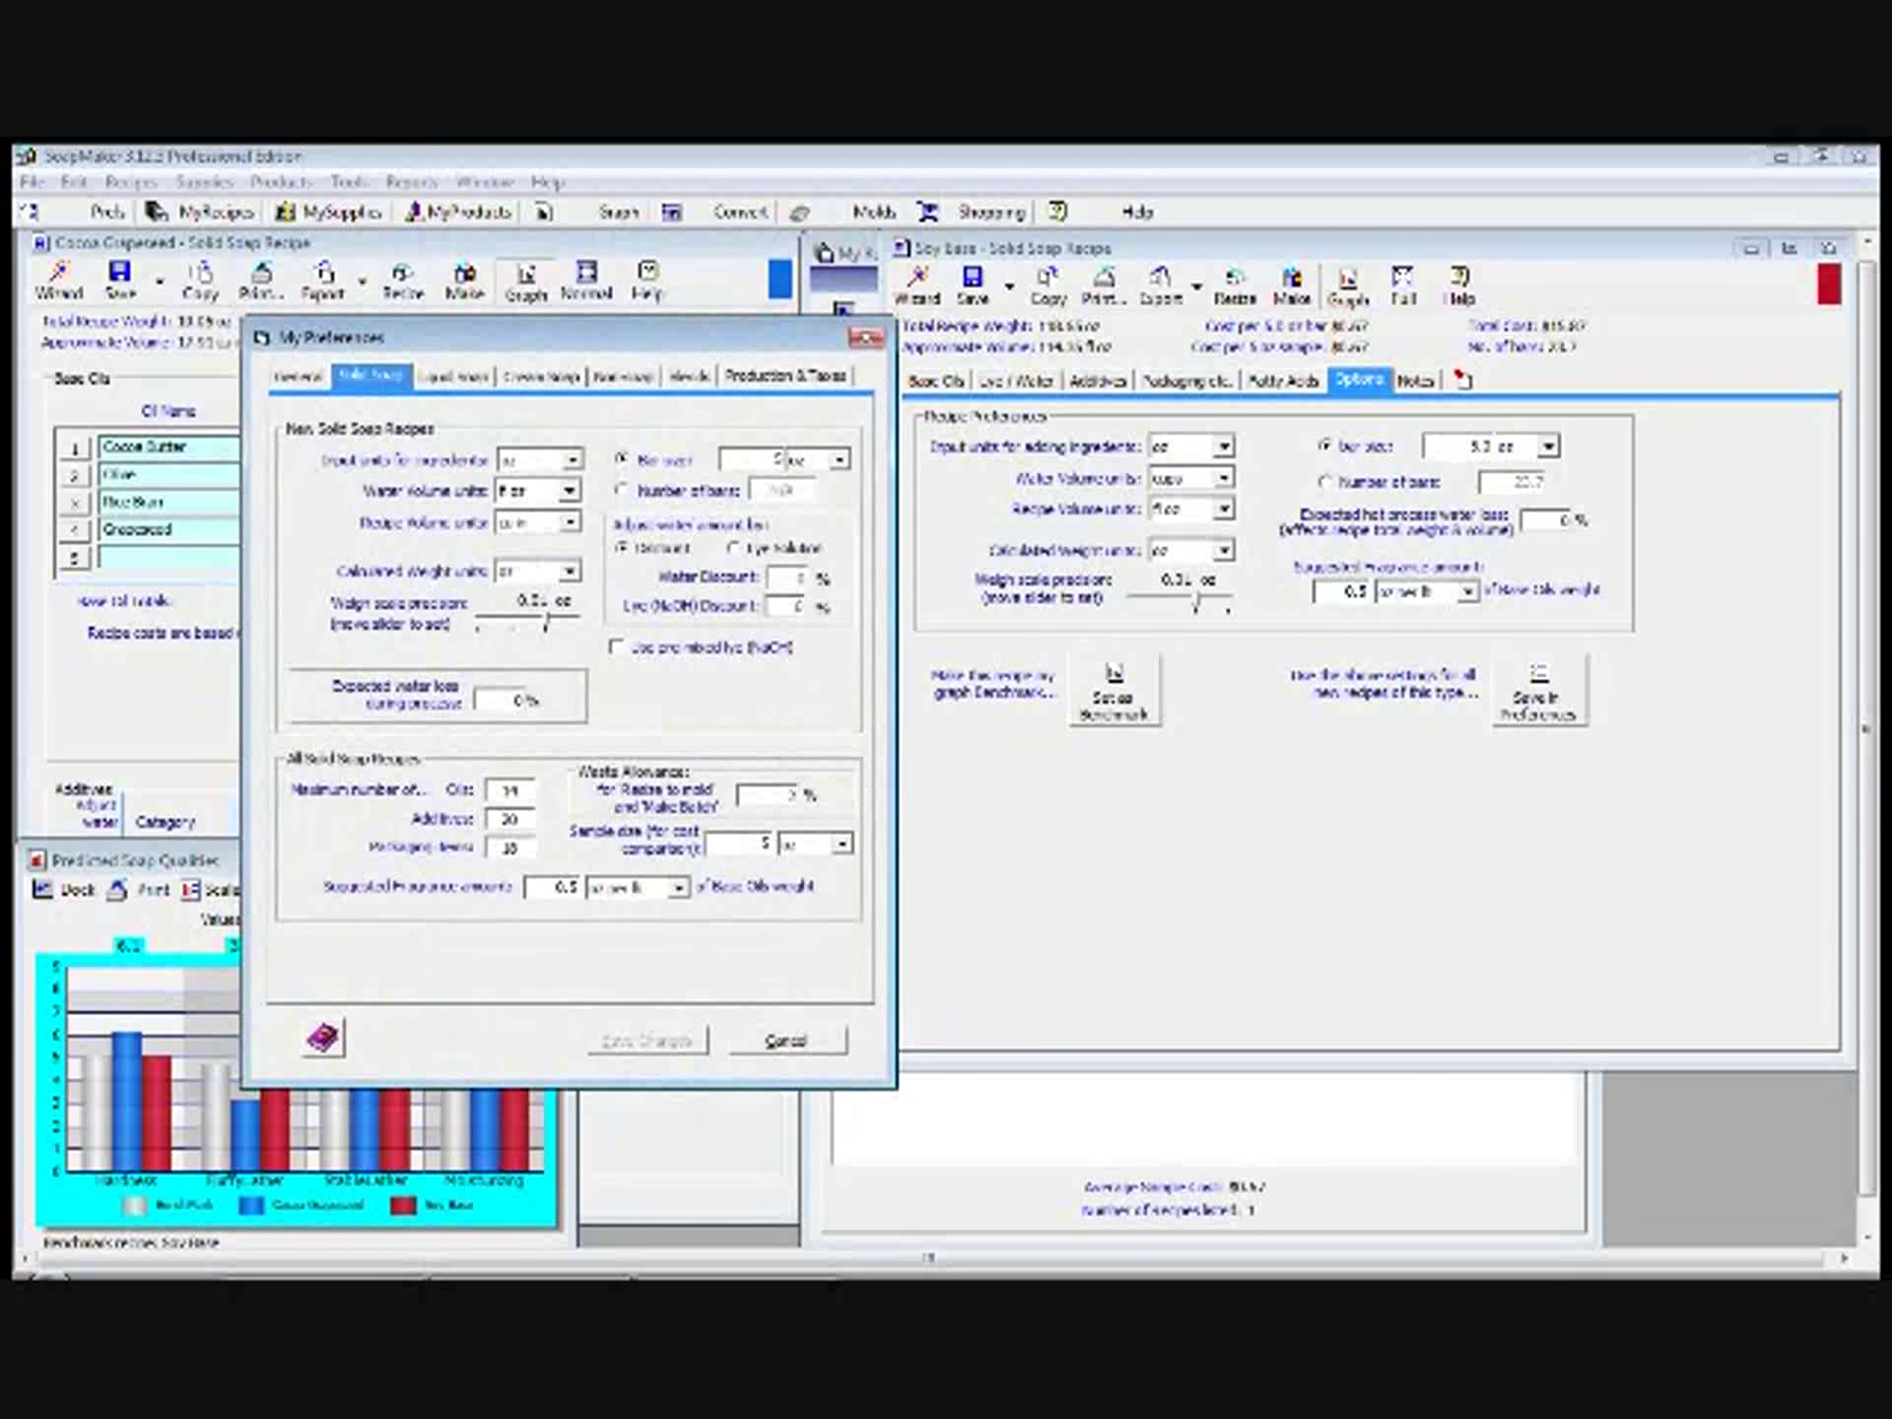
key("Escape")
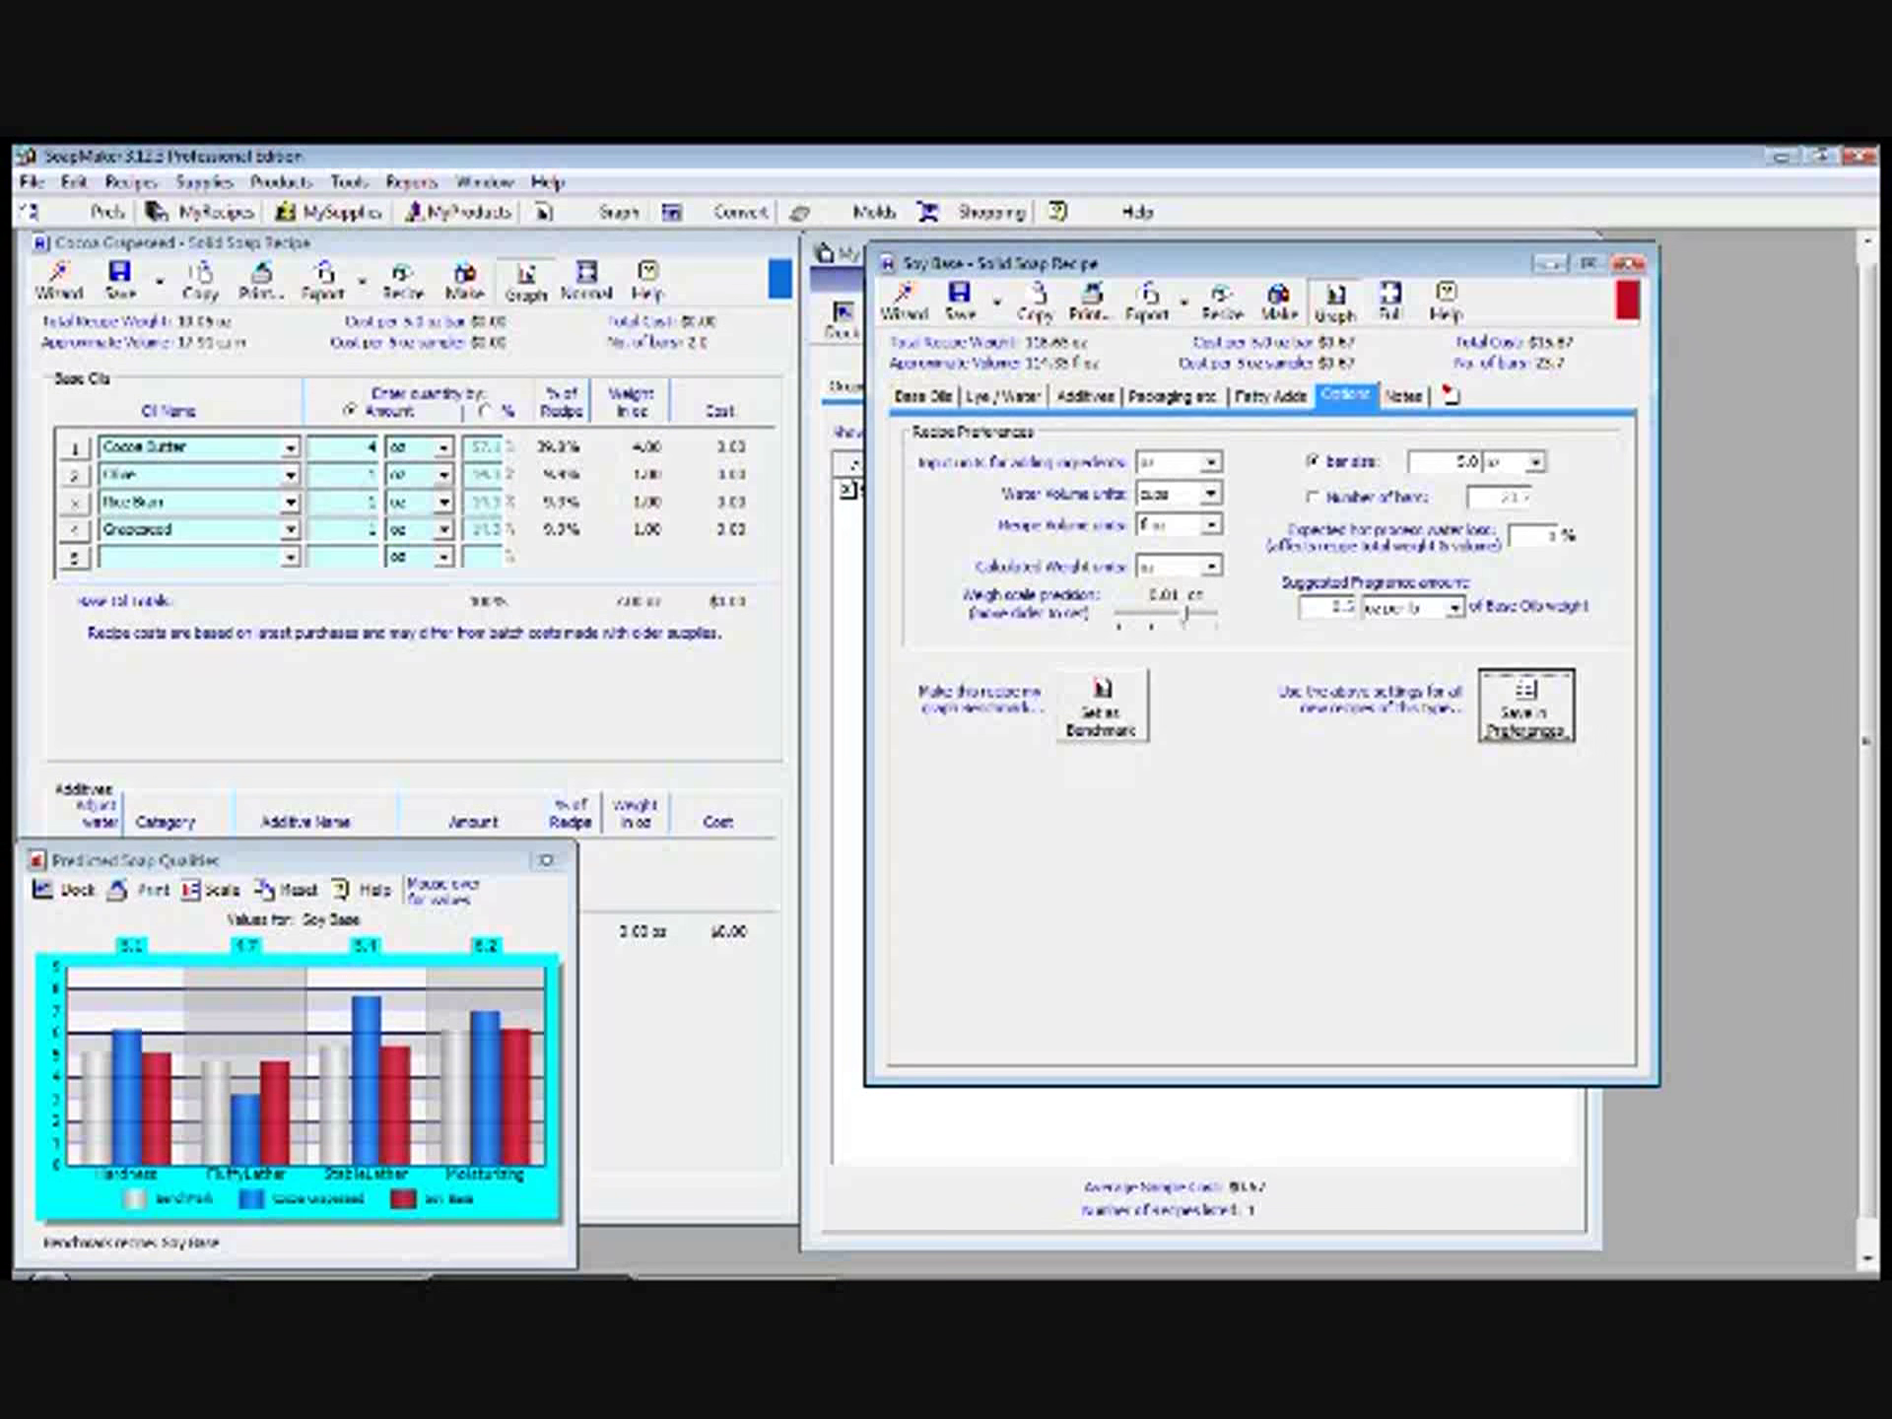
- Show the Soy Base recipe's Notes section with its basic-recipe description
left_click(1403, 395)
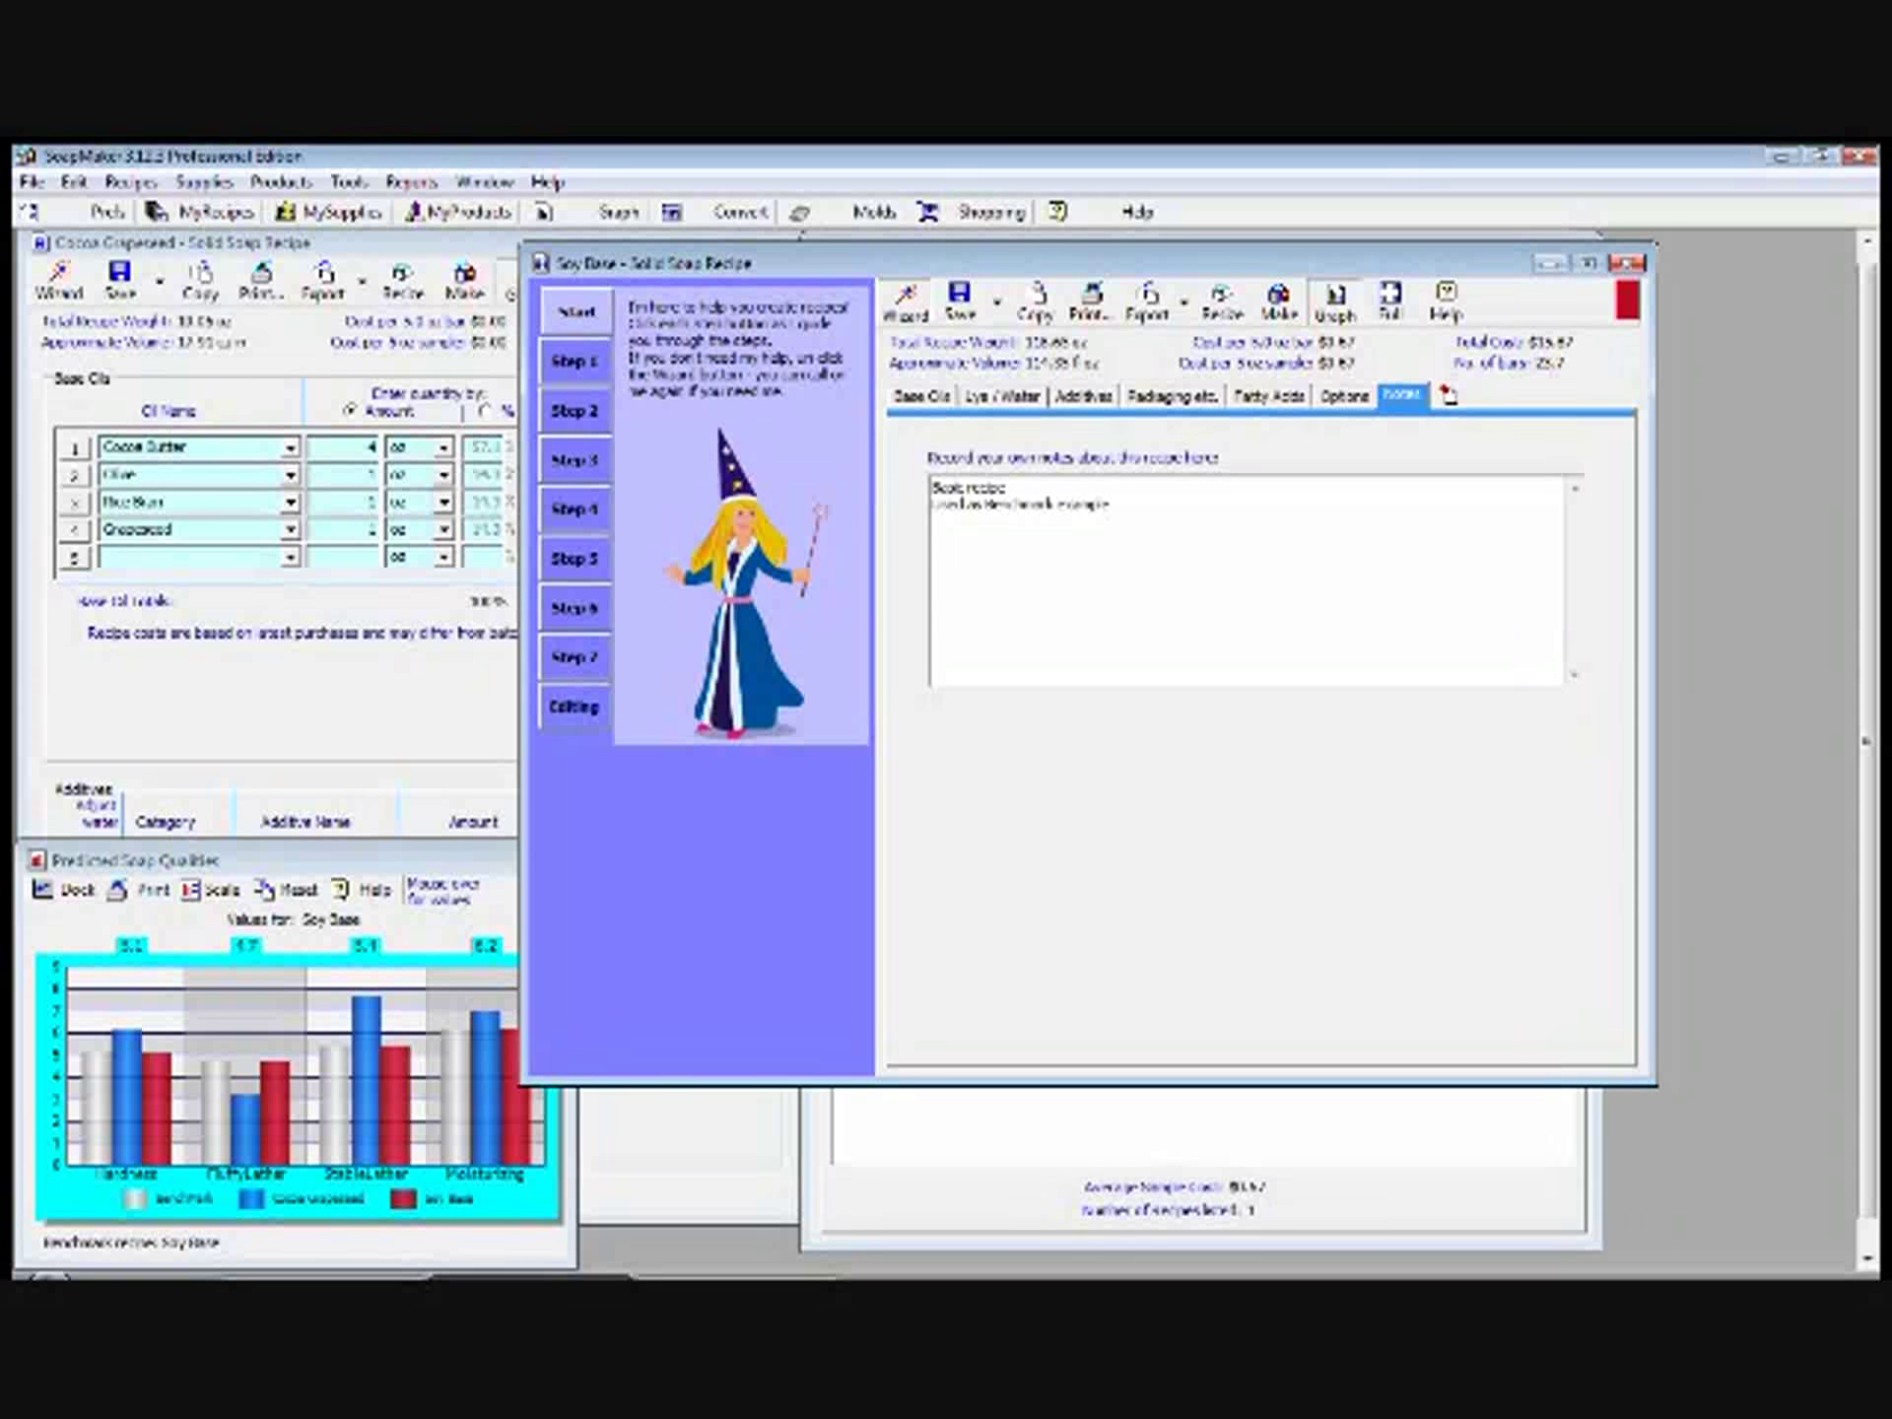
- Start the wizard at Step 1 recipe options, then advance to the Base Oils step
left_click(574, 361)
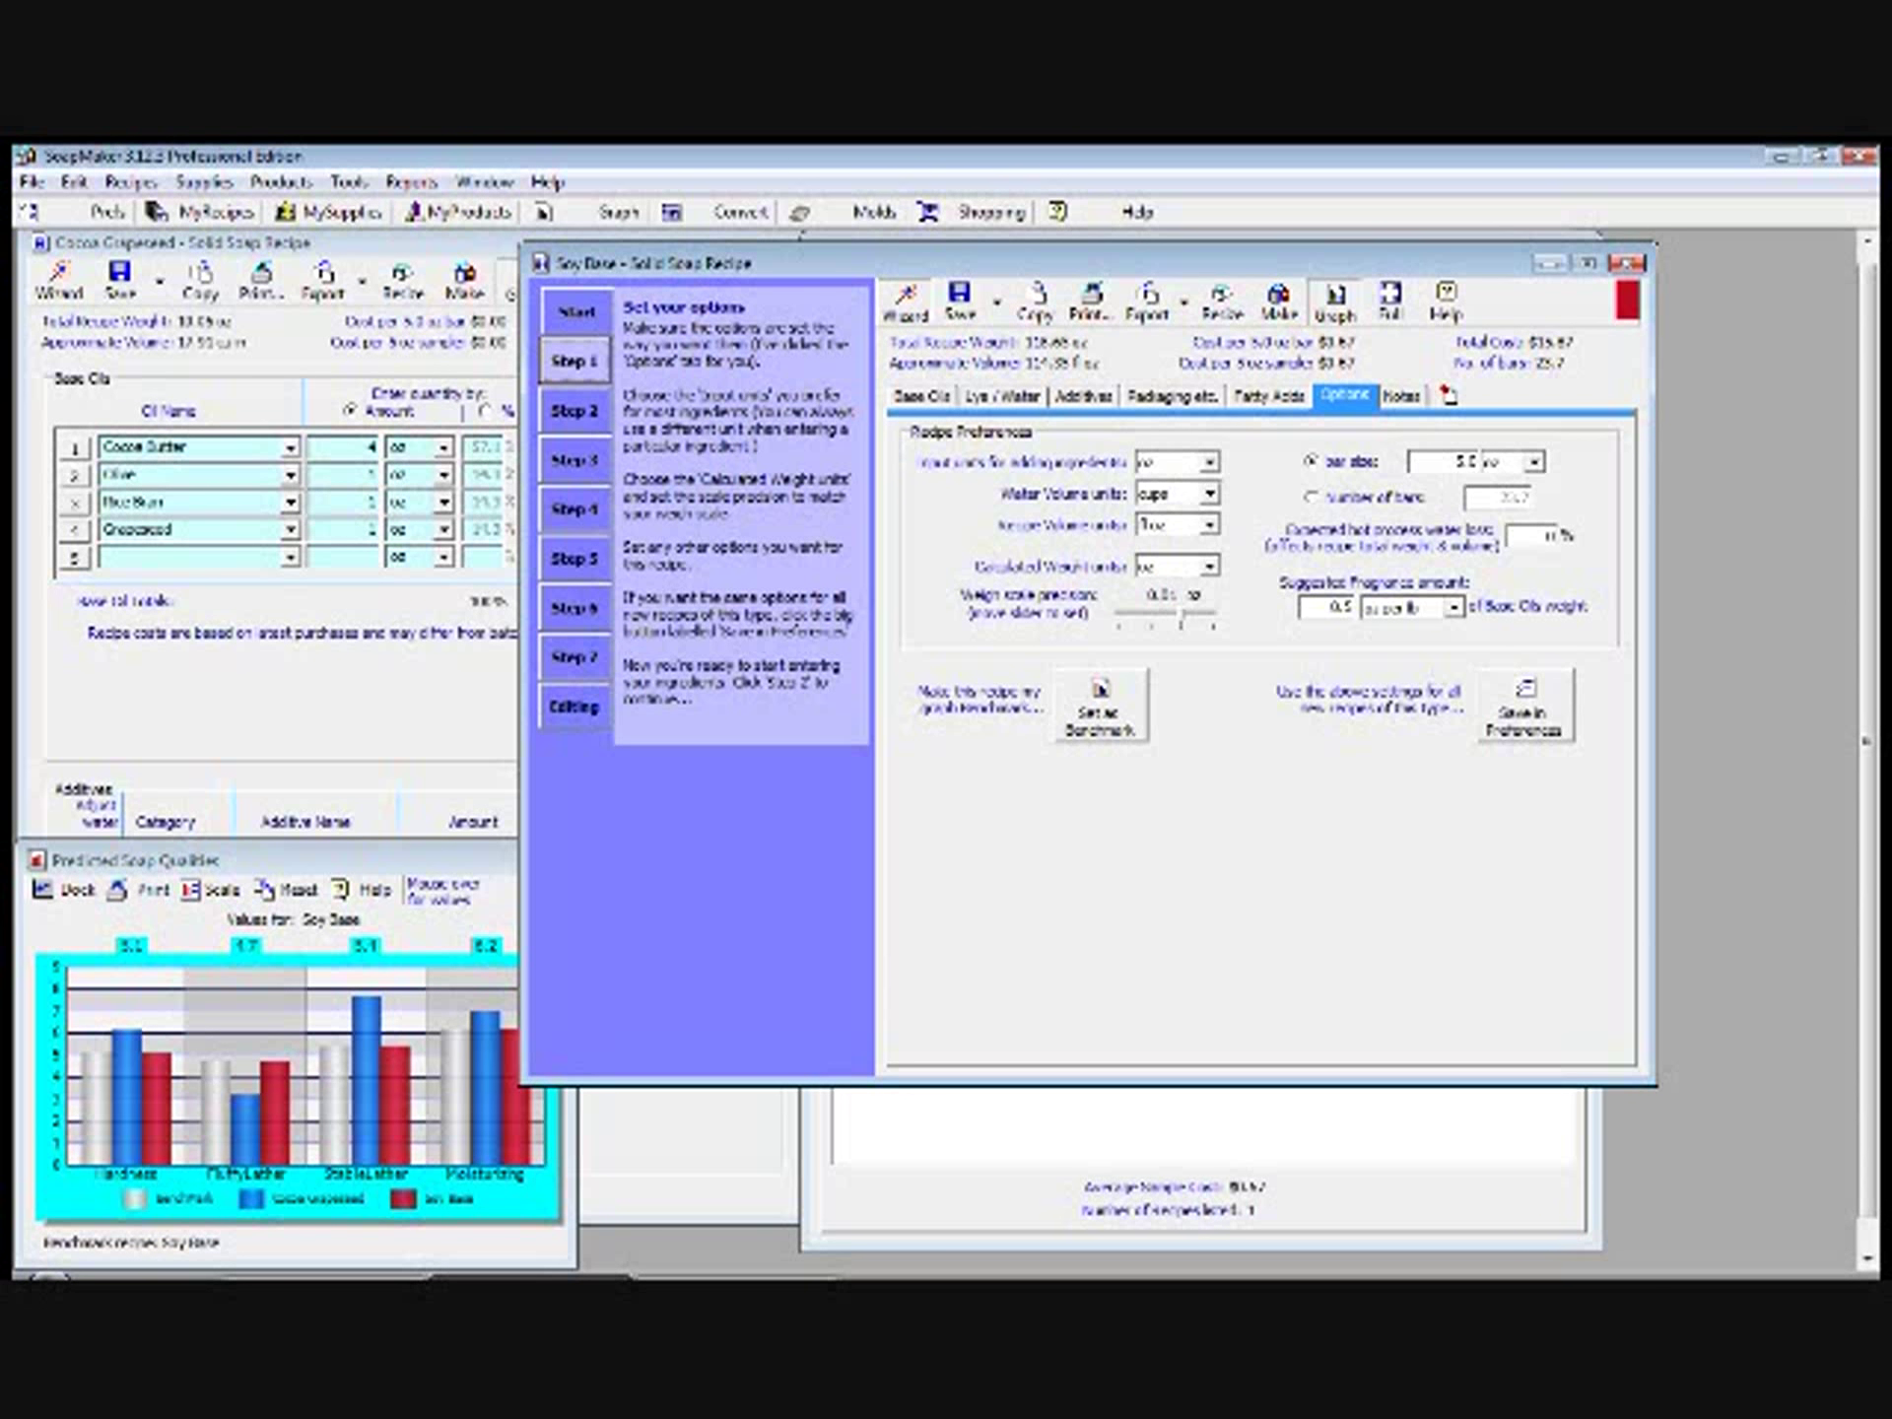
left_click(574, 409)
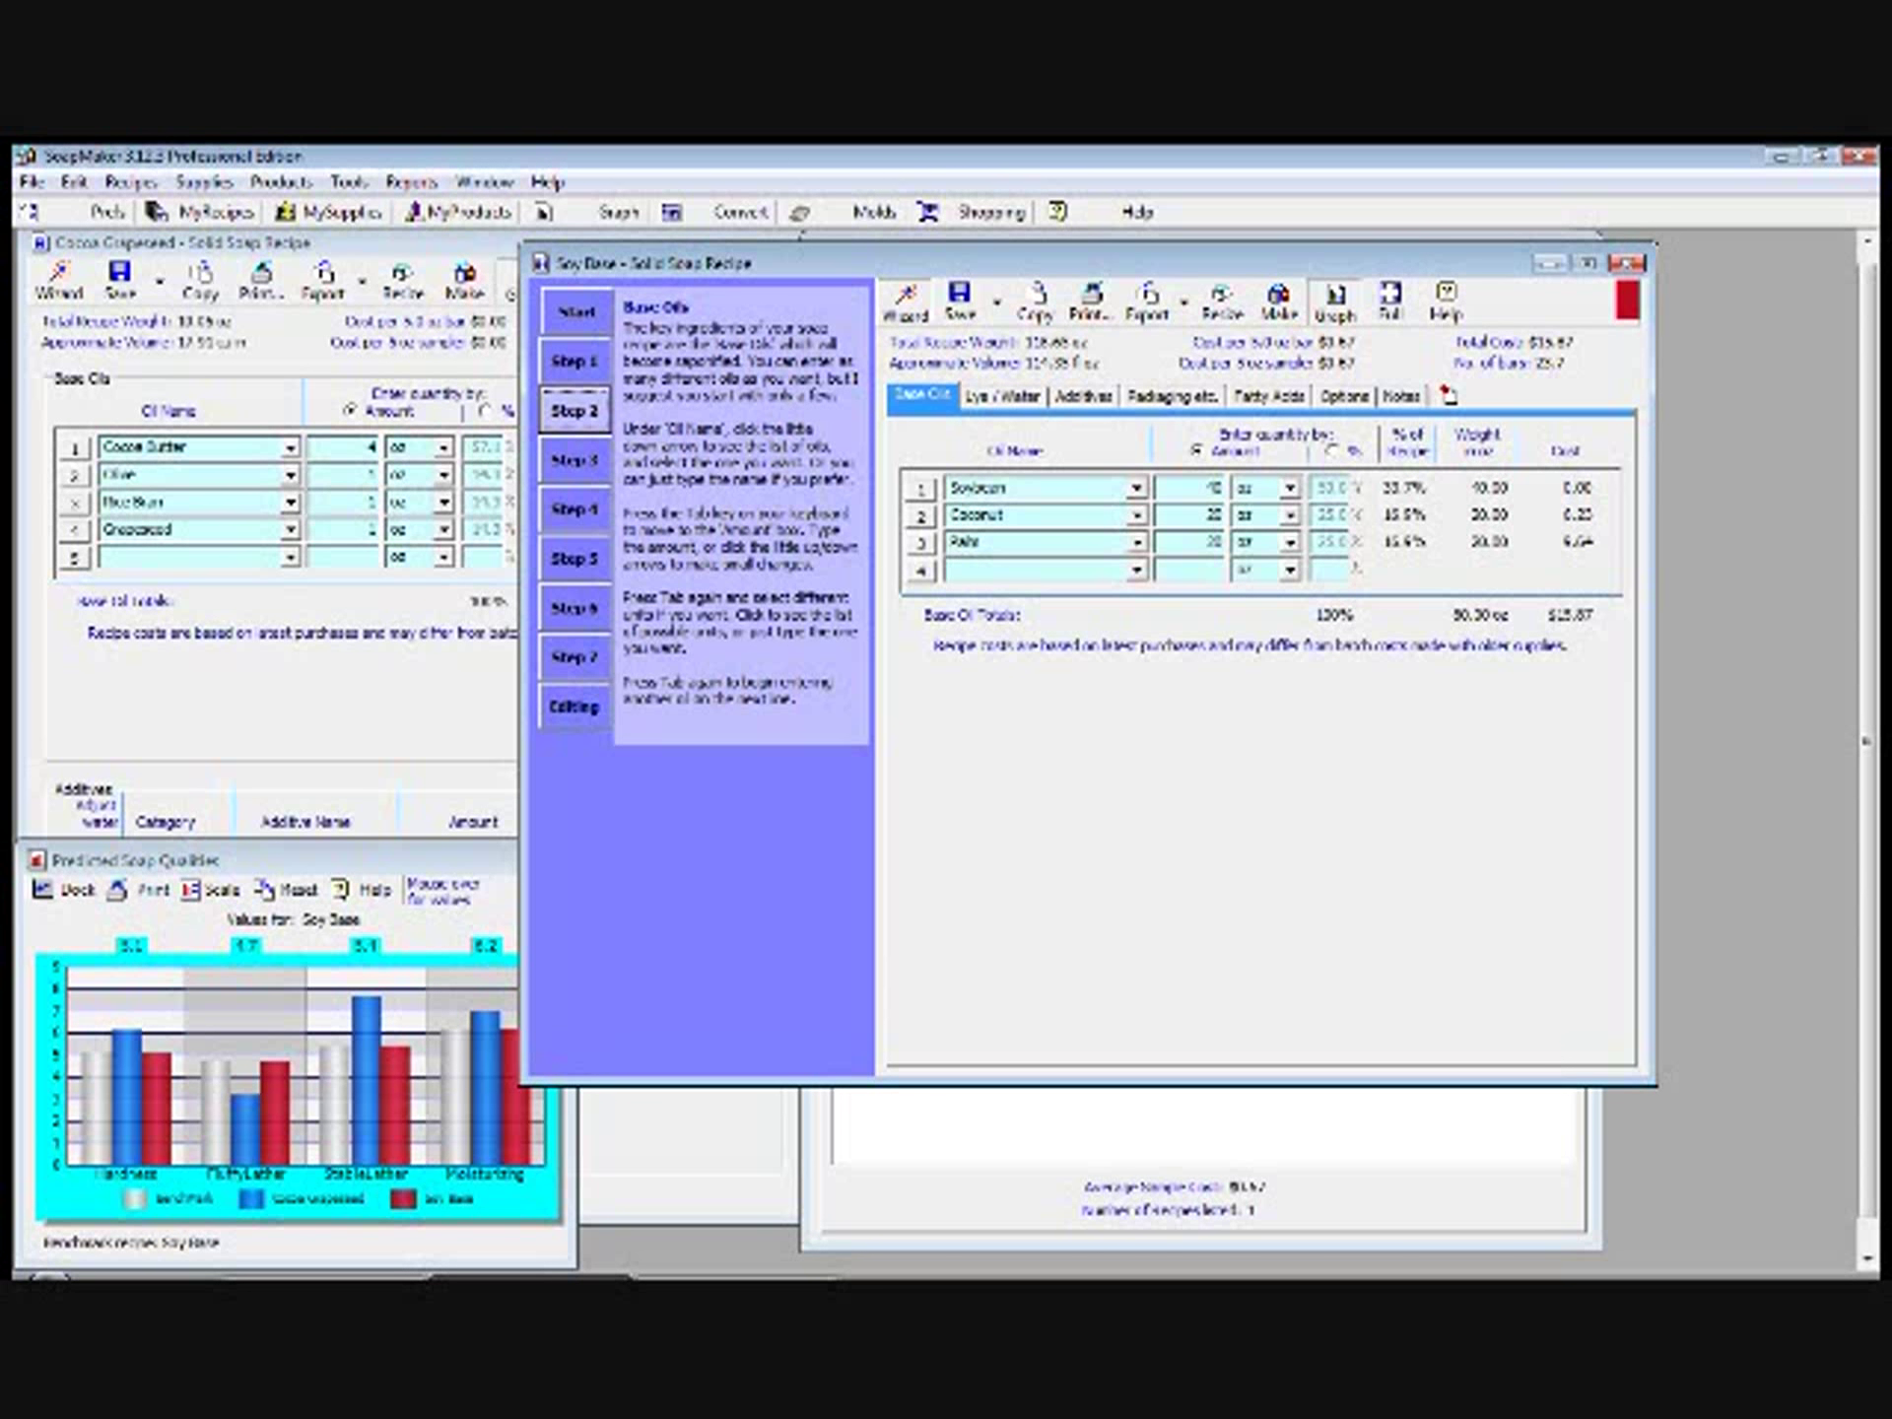
- Advance the wizard to Step 3, the Using the Graph guidance
left_click(575, 459)
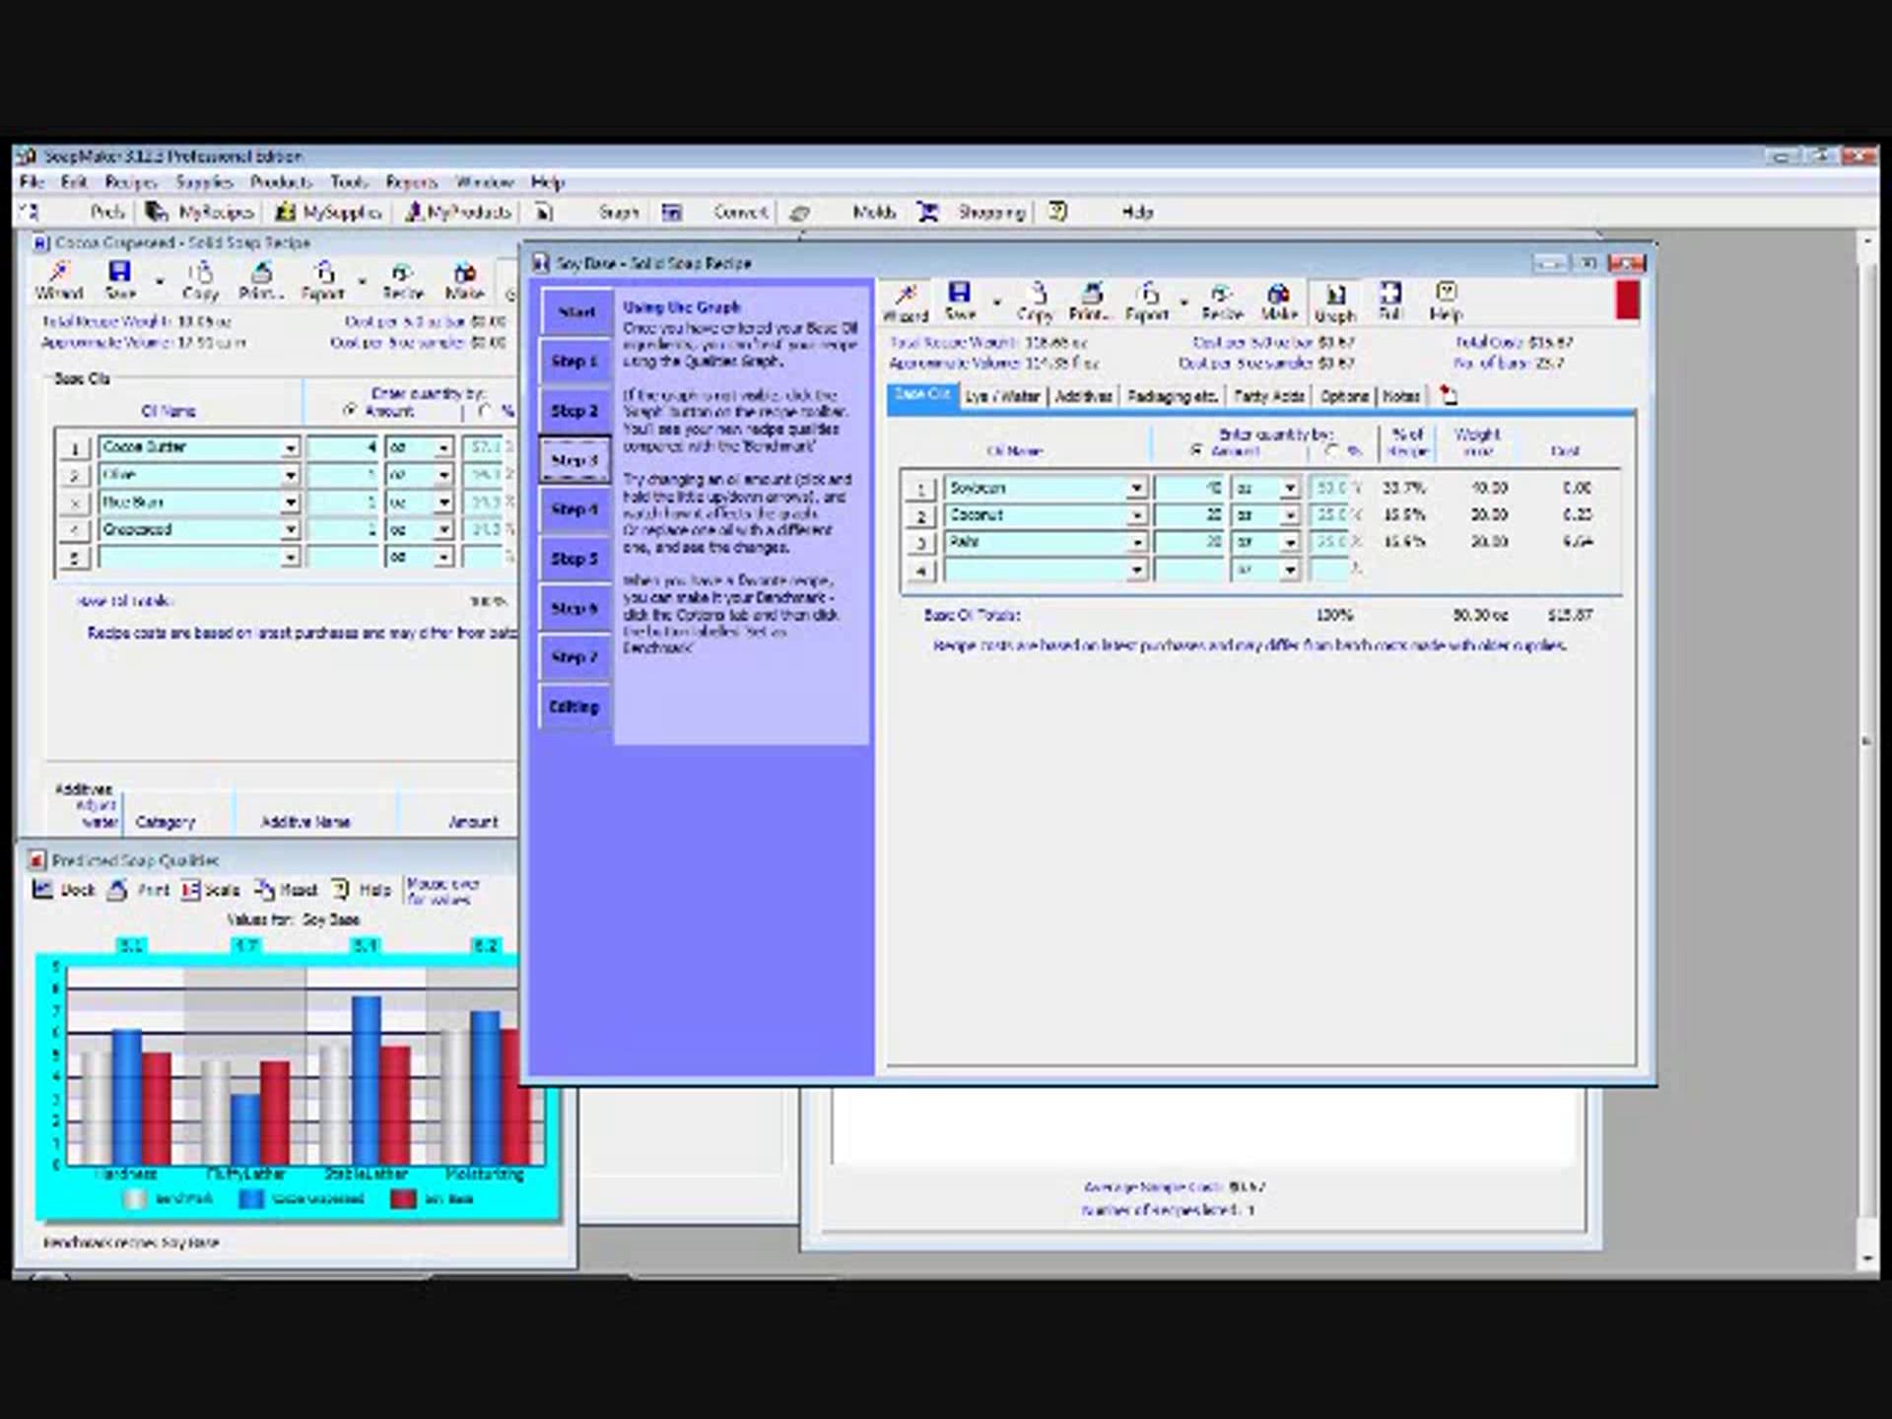
- Advance the wizard to Step 4, Adjusting Lye and Water (11.11 oz NaOH, 27.54 oz water)
left_click(575, 509)
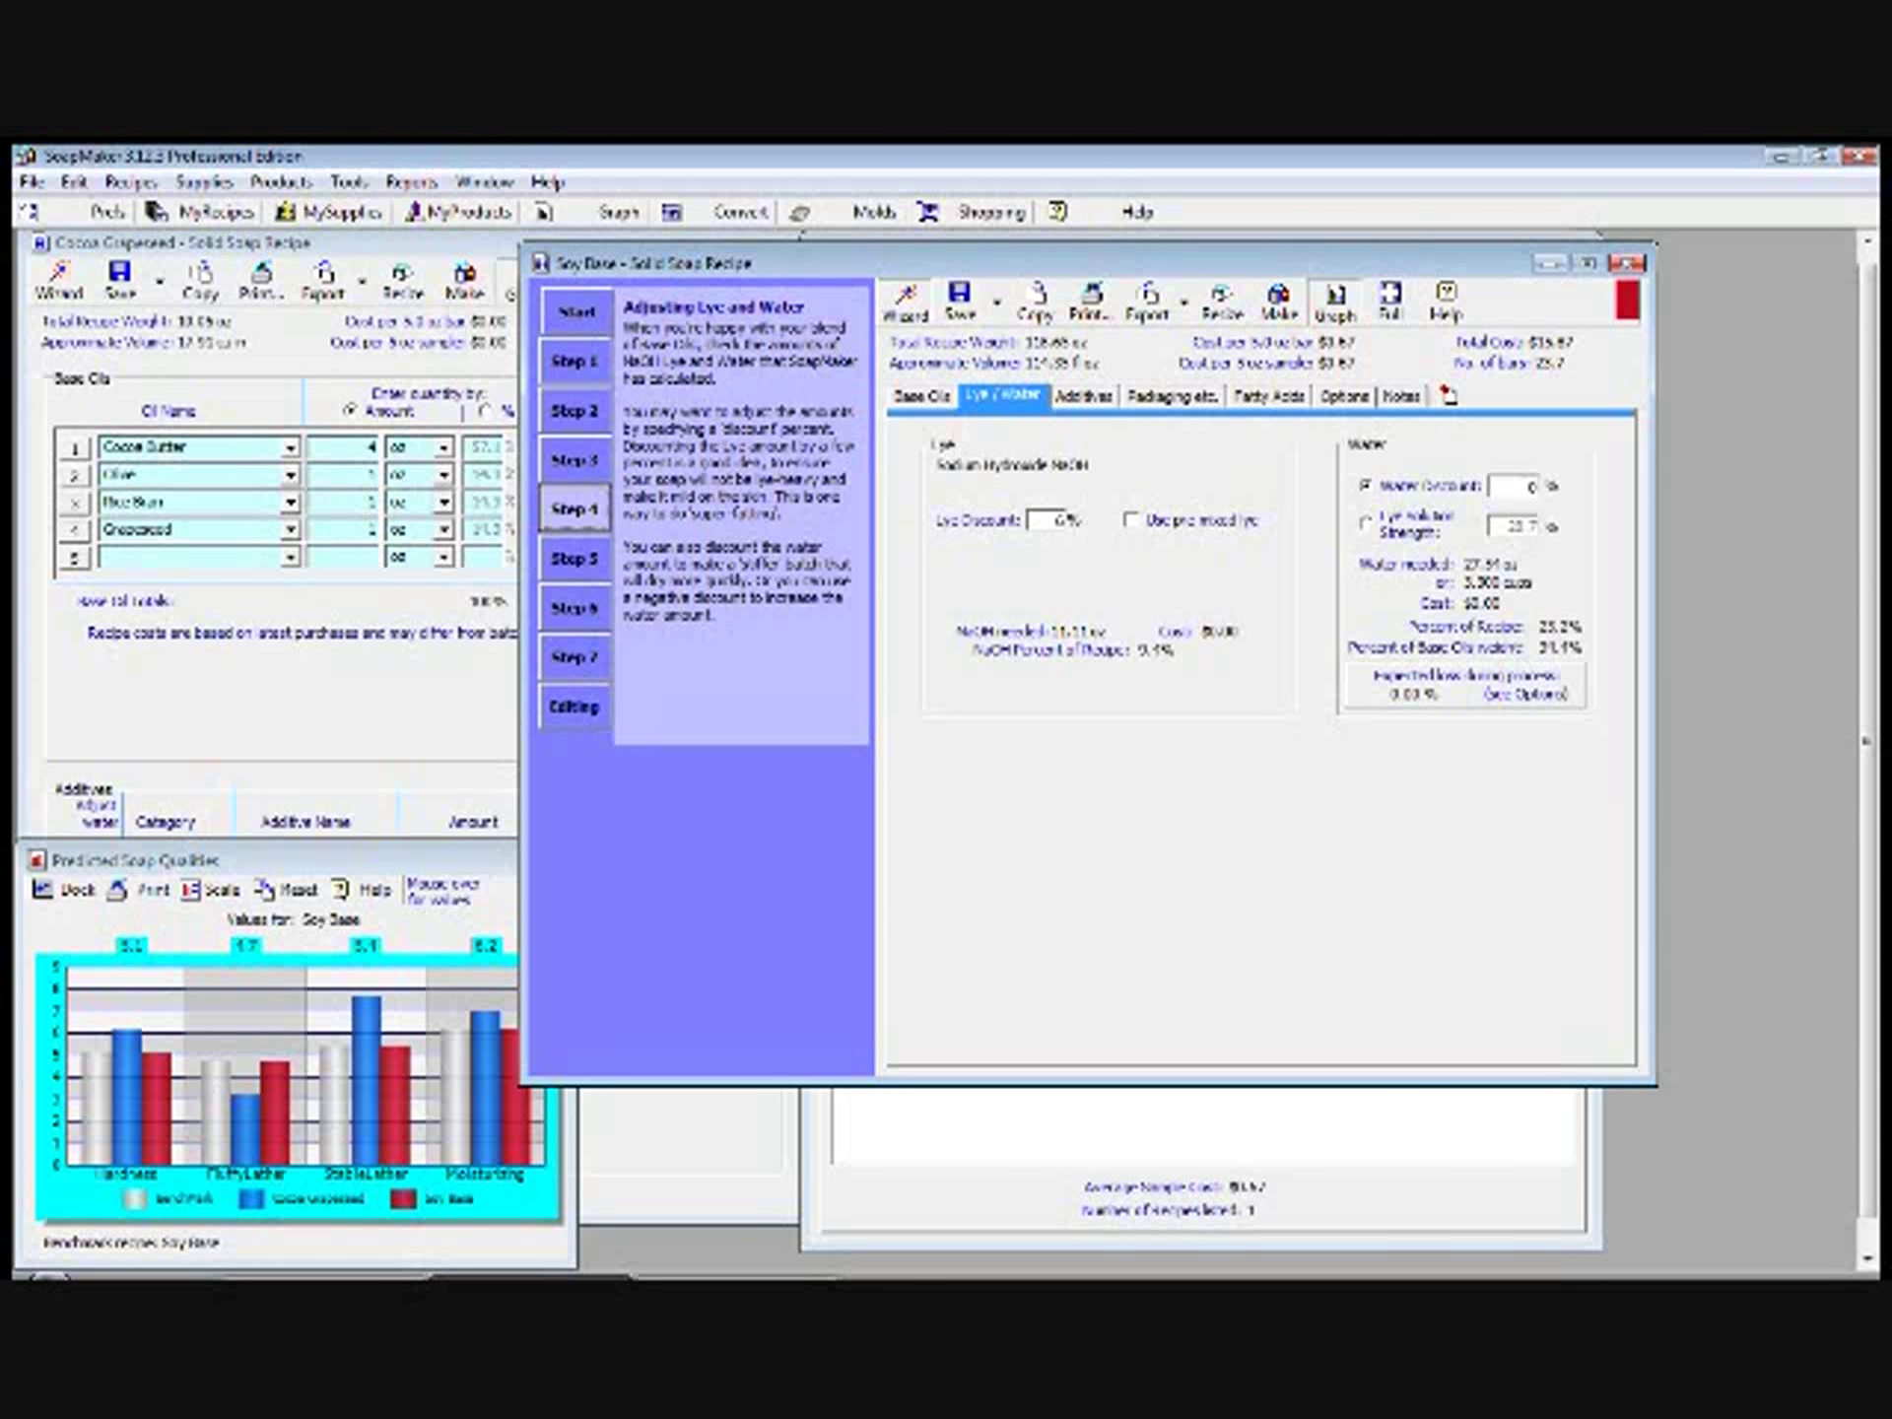
- Advance the wizard to Step 5, Additives, showing no additives and 0.00 oz total
left_click(574, 559)
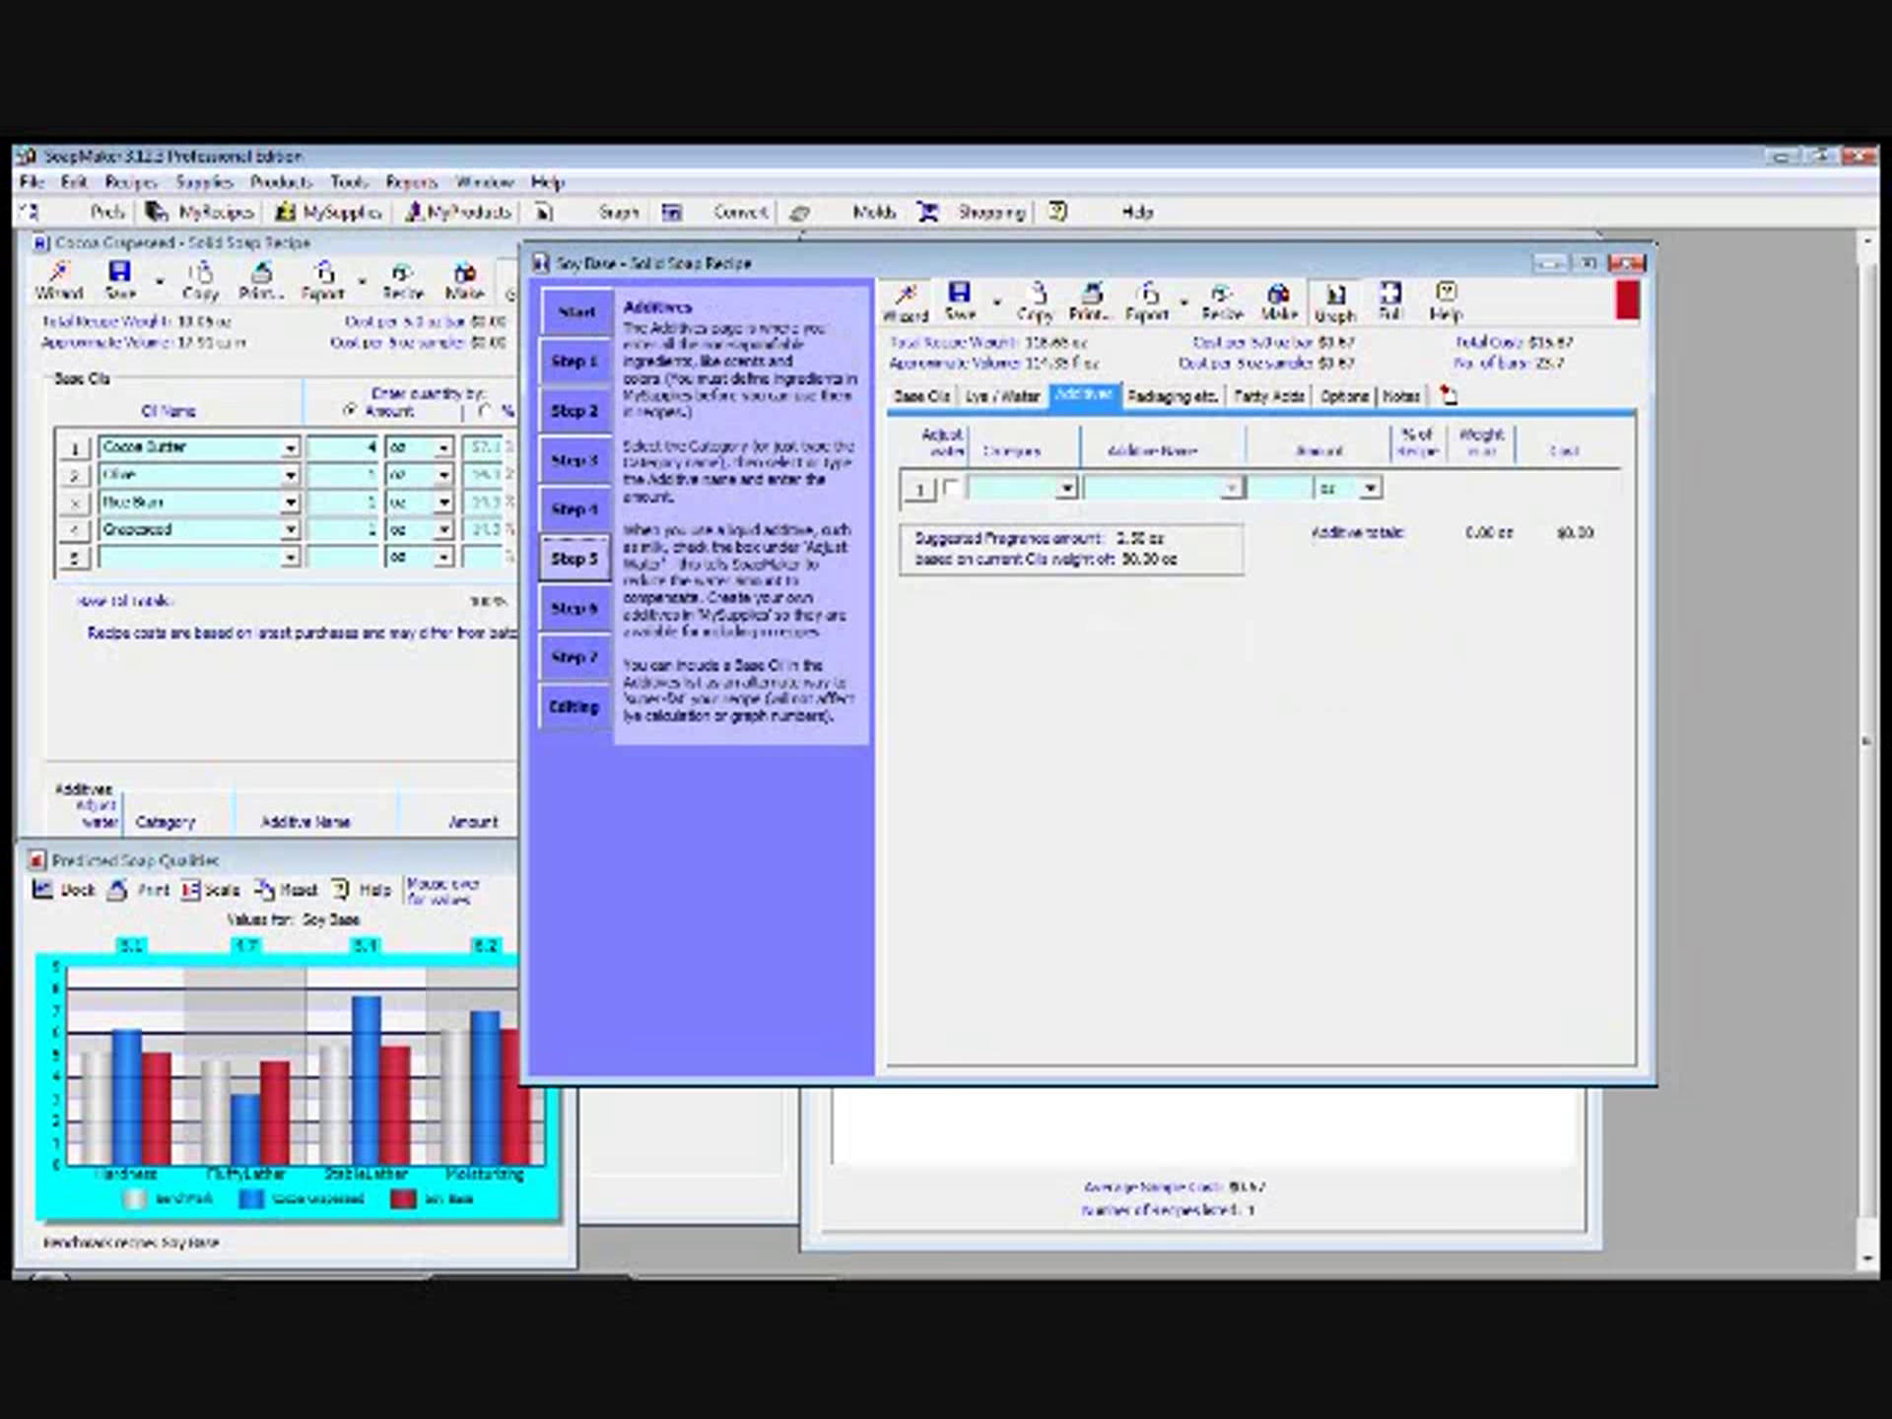
left_click(575, 509)
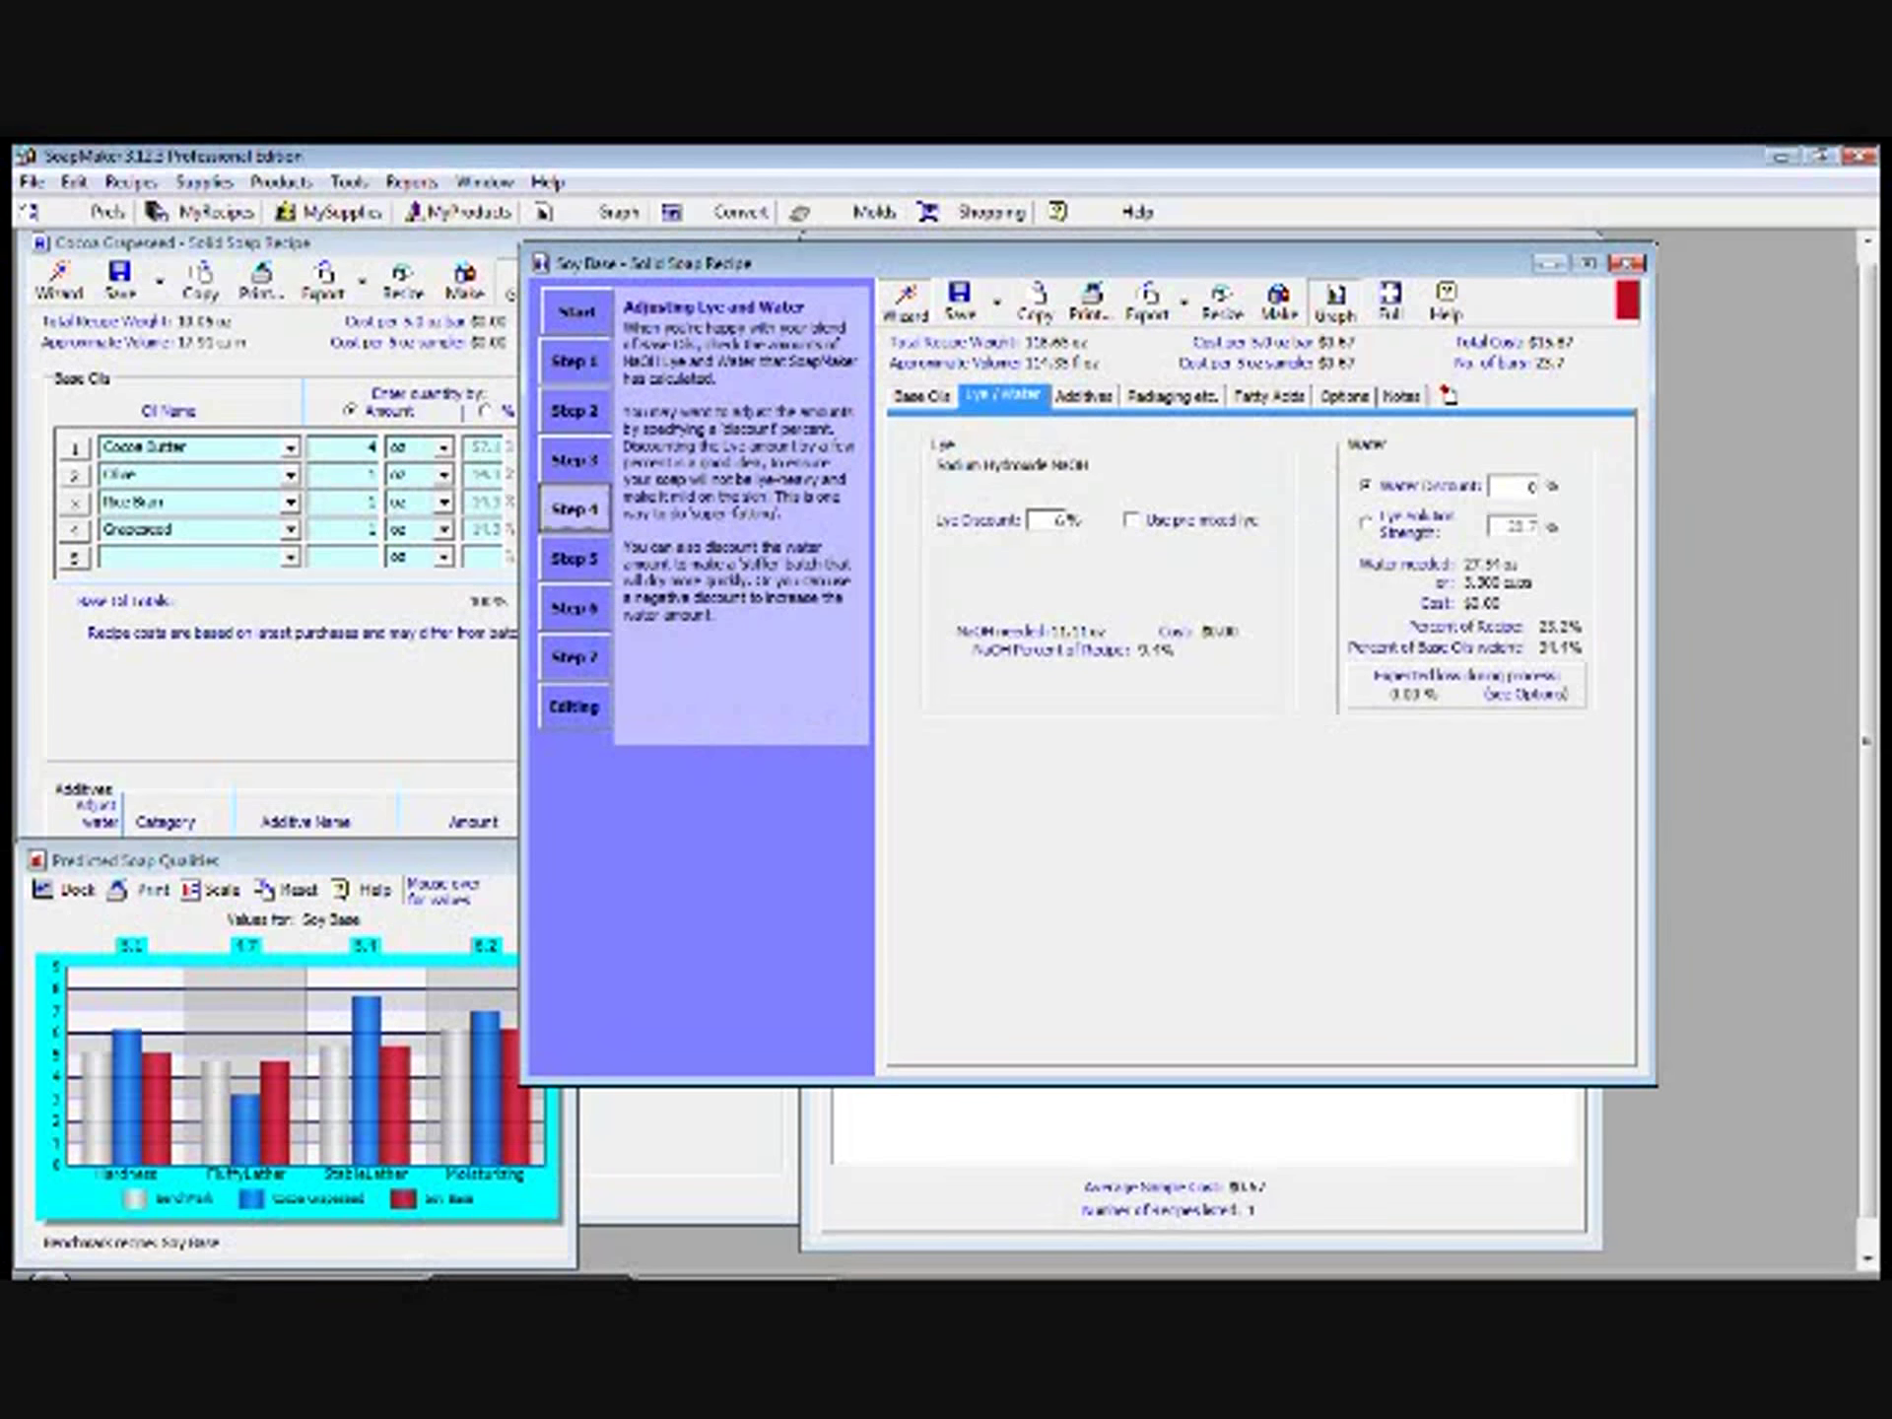
left_click(574, 559)
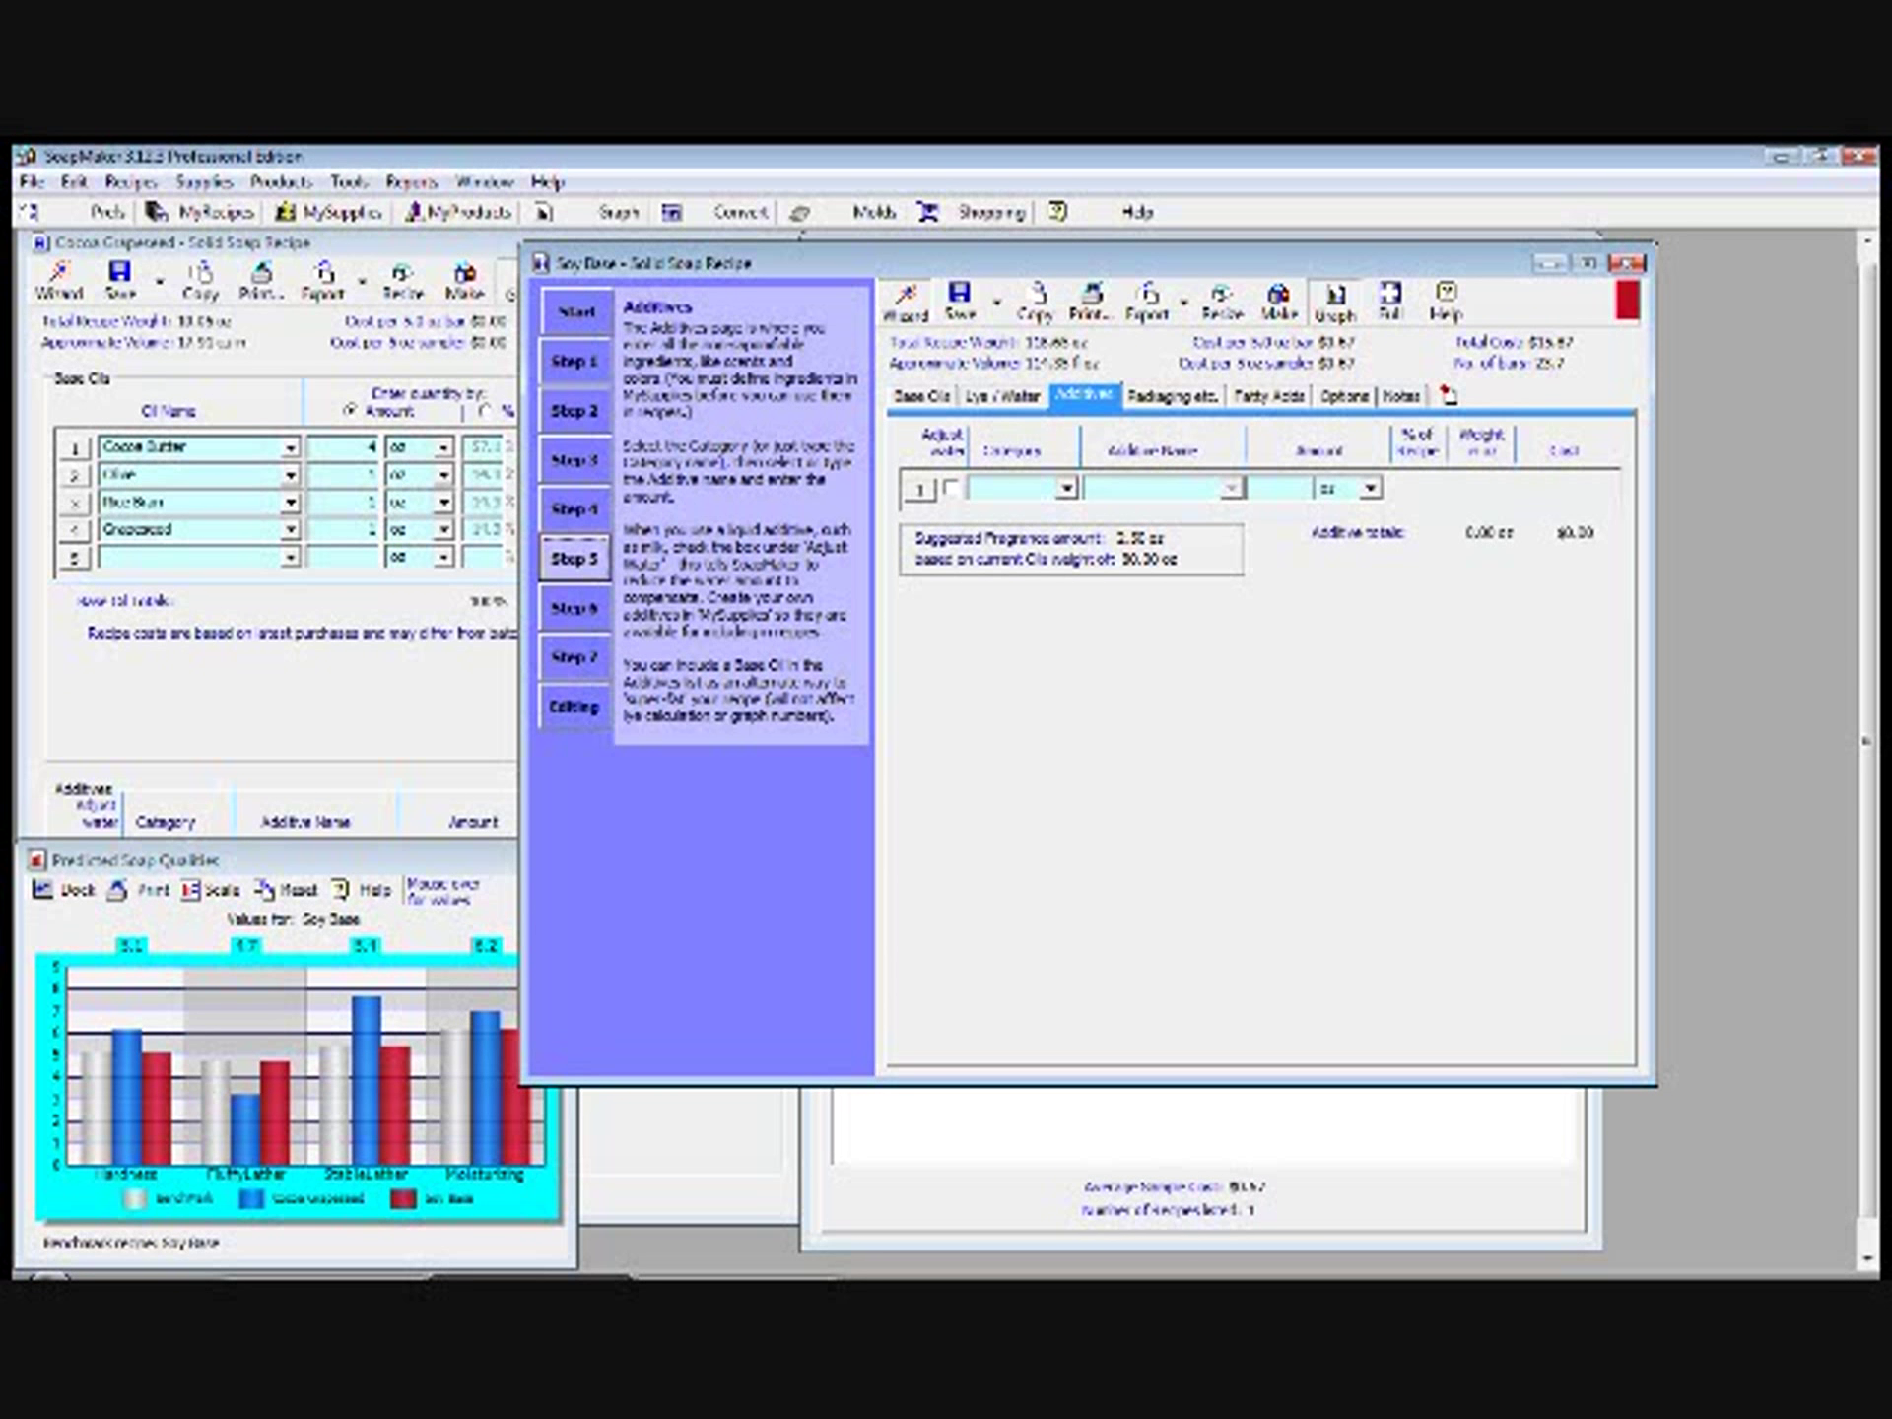
left_click(574, 608)
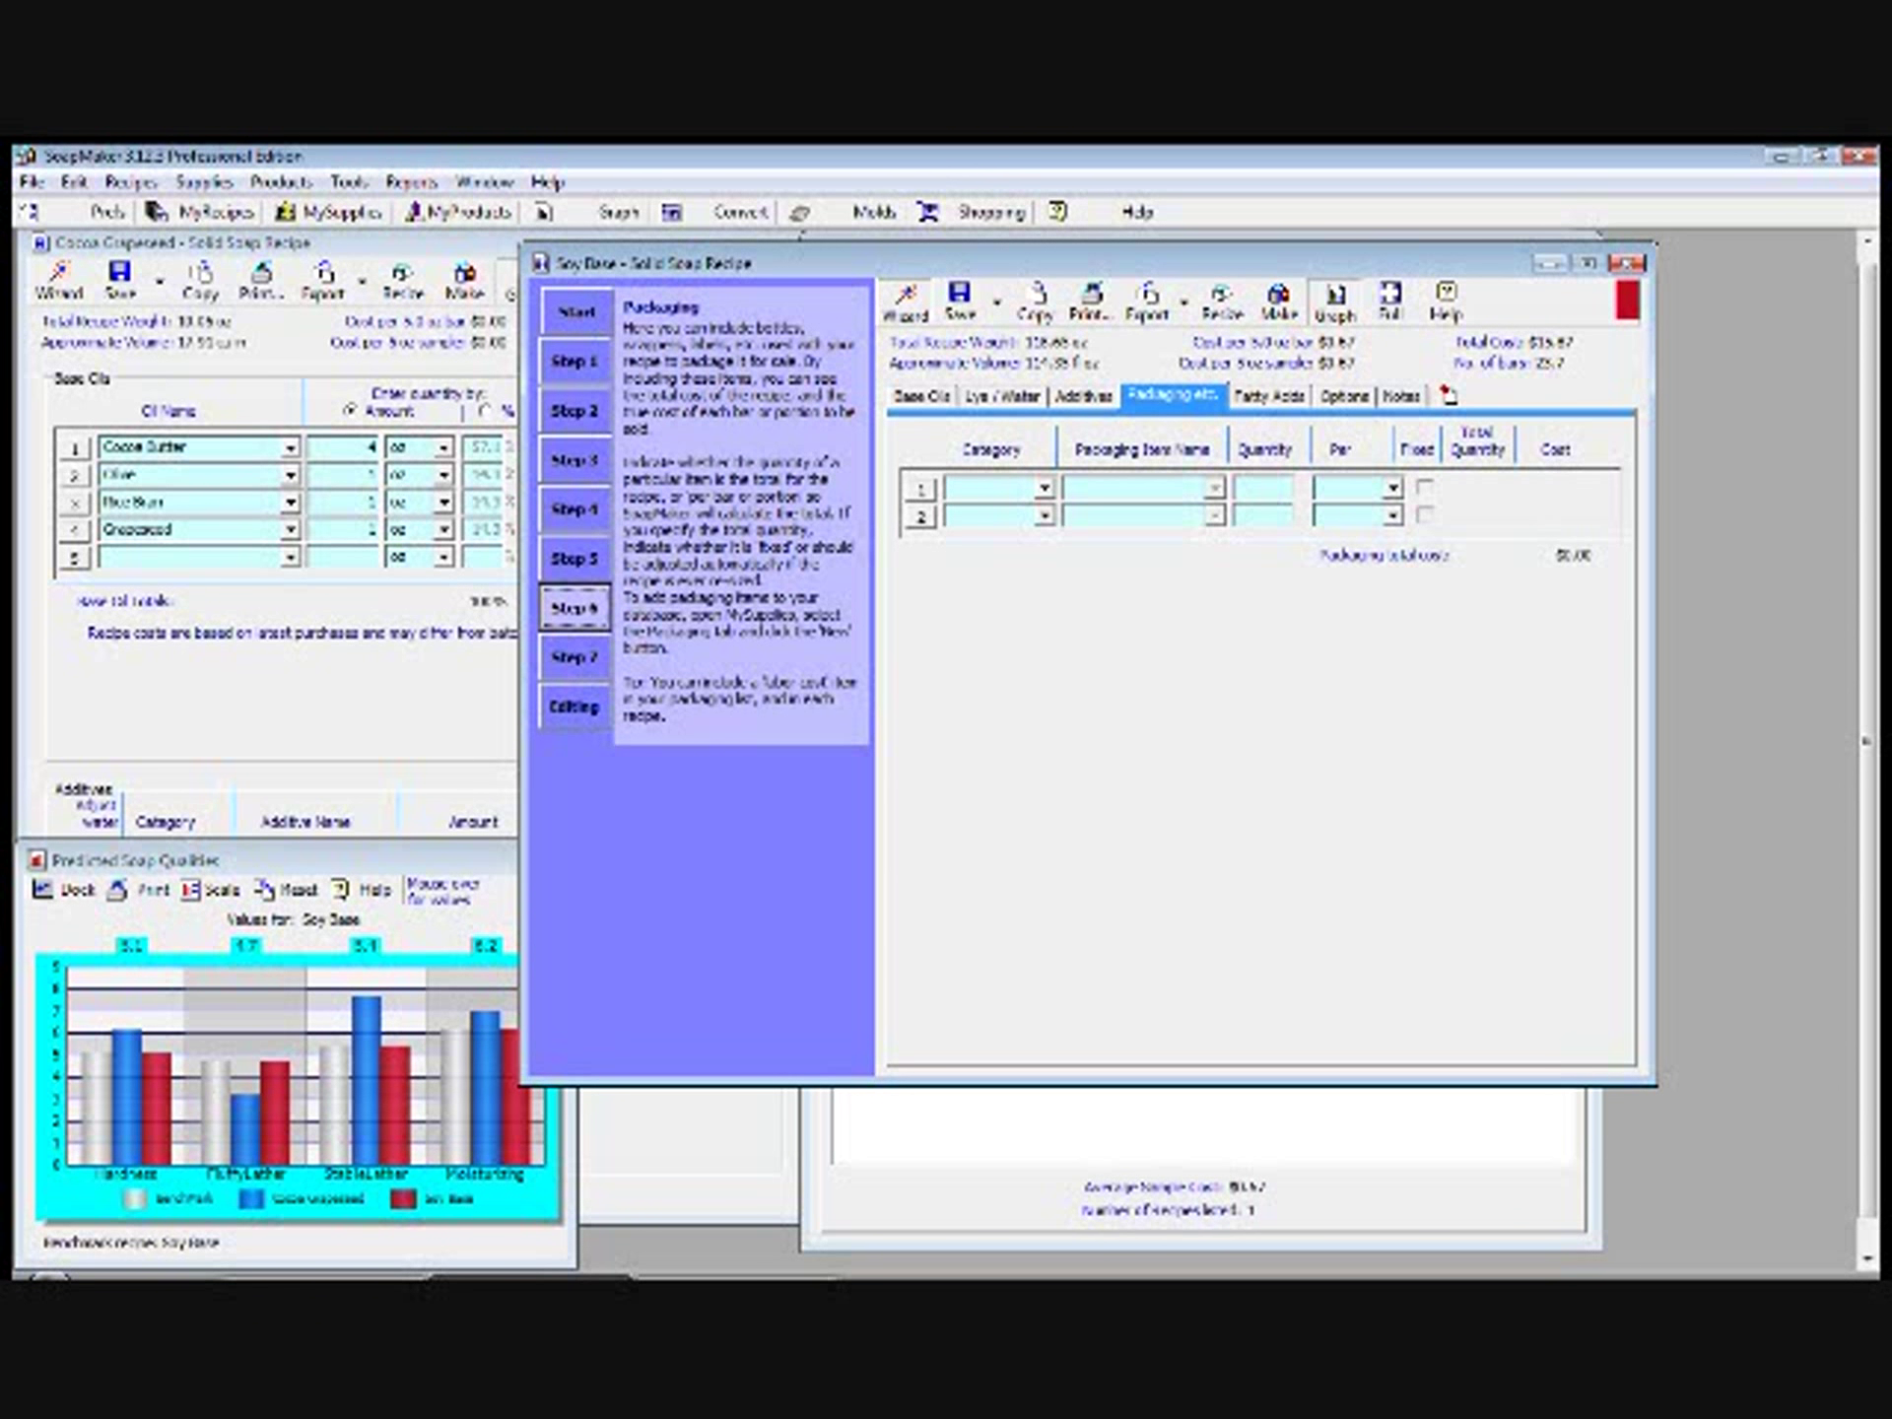
- Advance the wizard to Step 7, Finishing Up, displaying the Soy Base notes
left_click(574, 656)
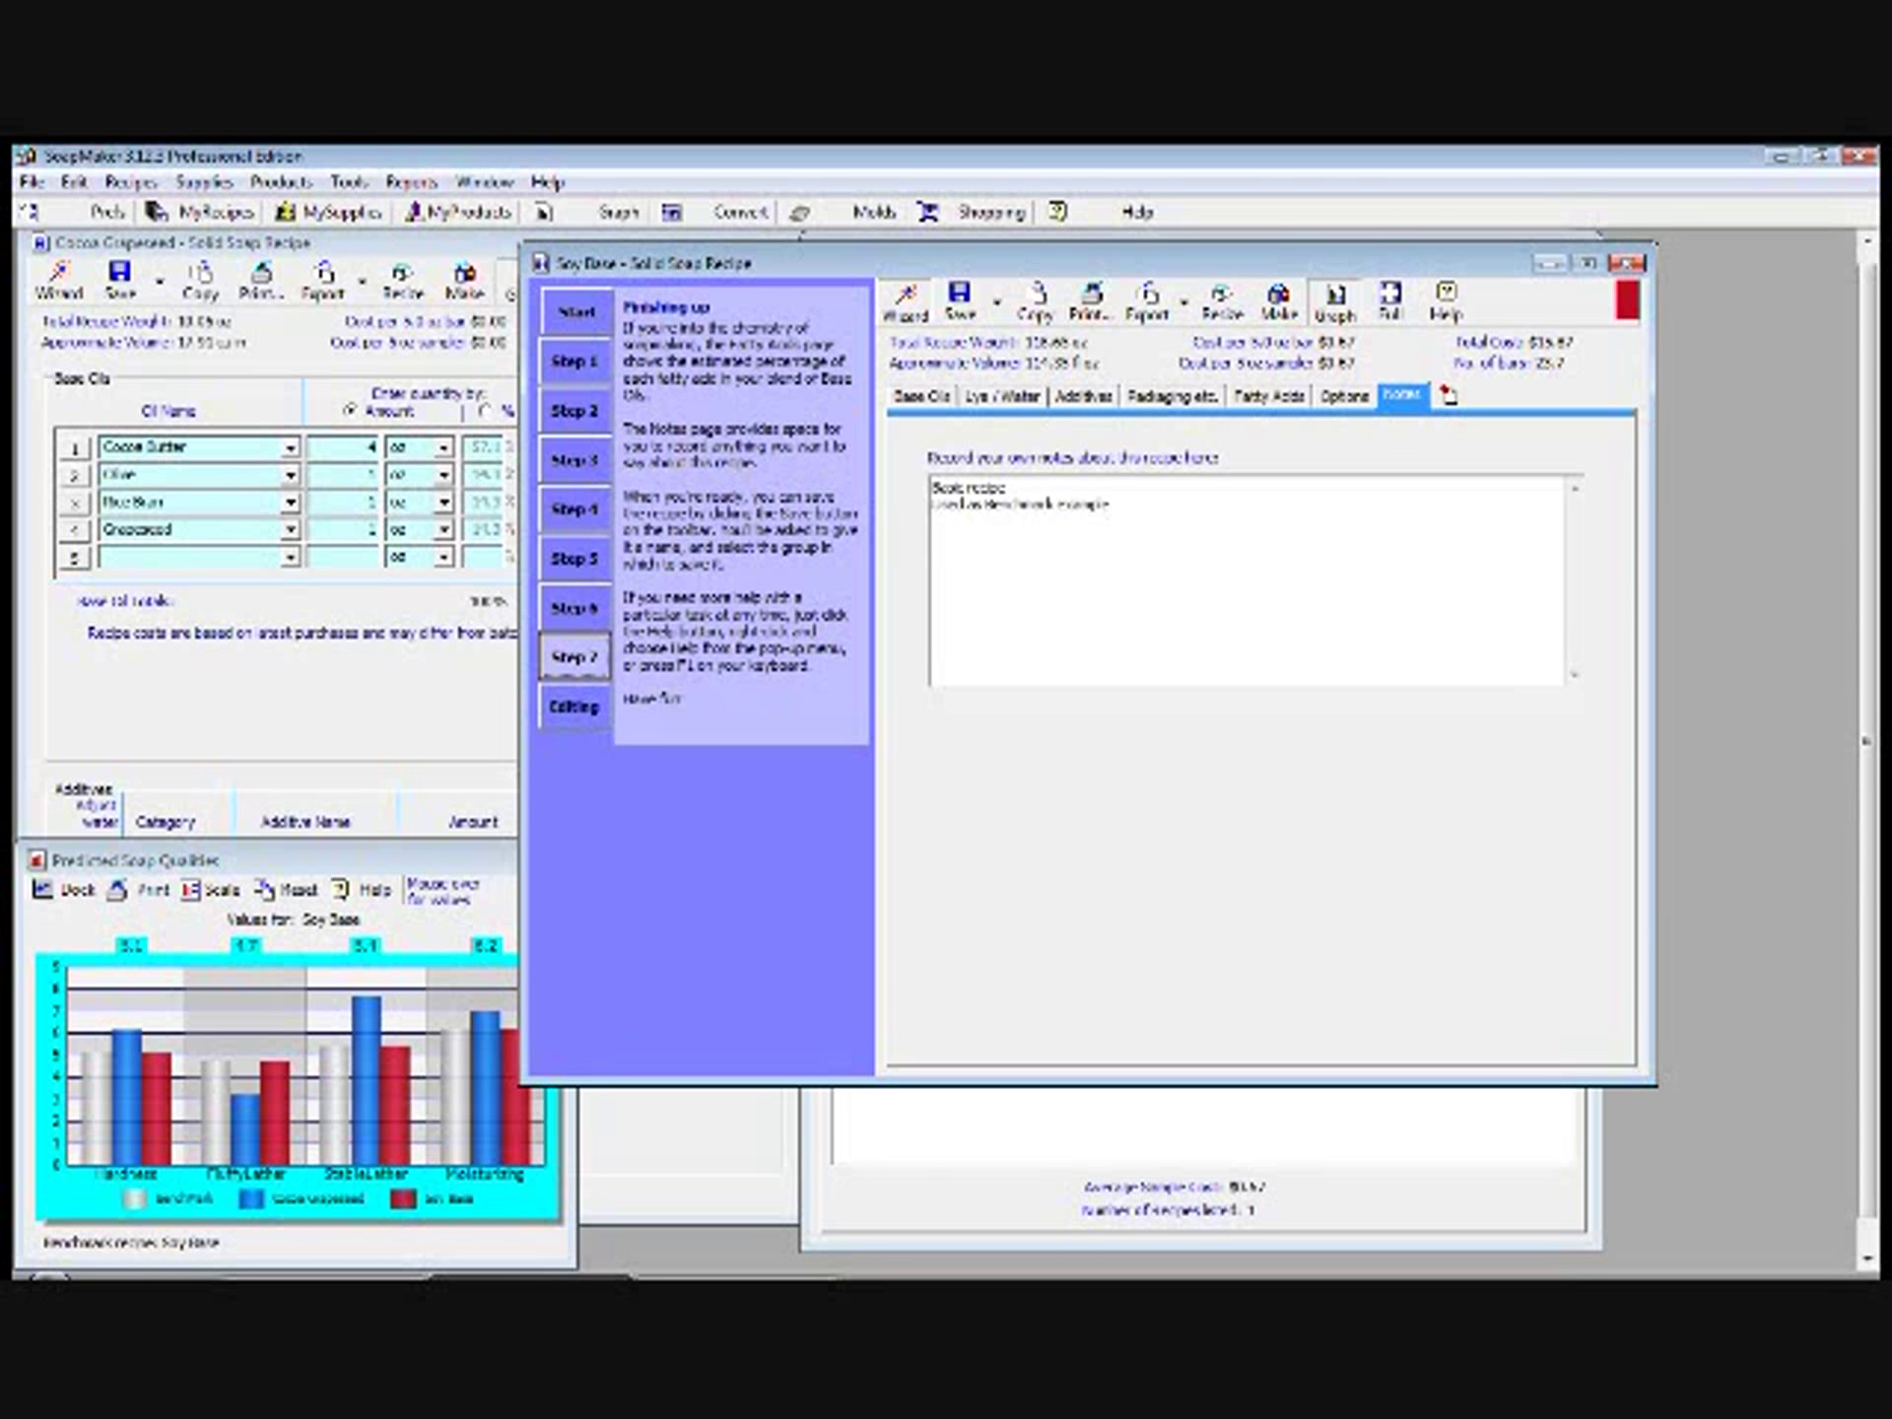
- Switch the wizard panel to its Editing guidance for the Soy Base recipe
left_click(575, 707)
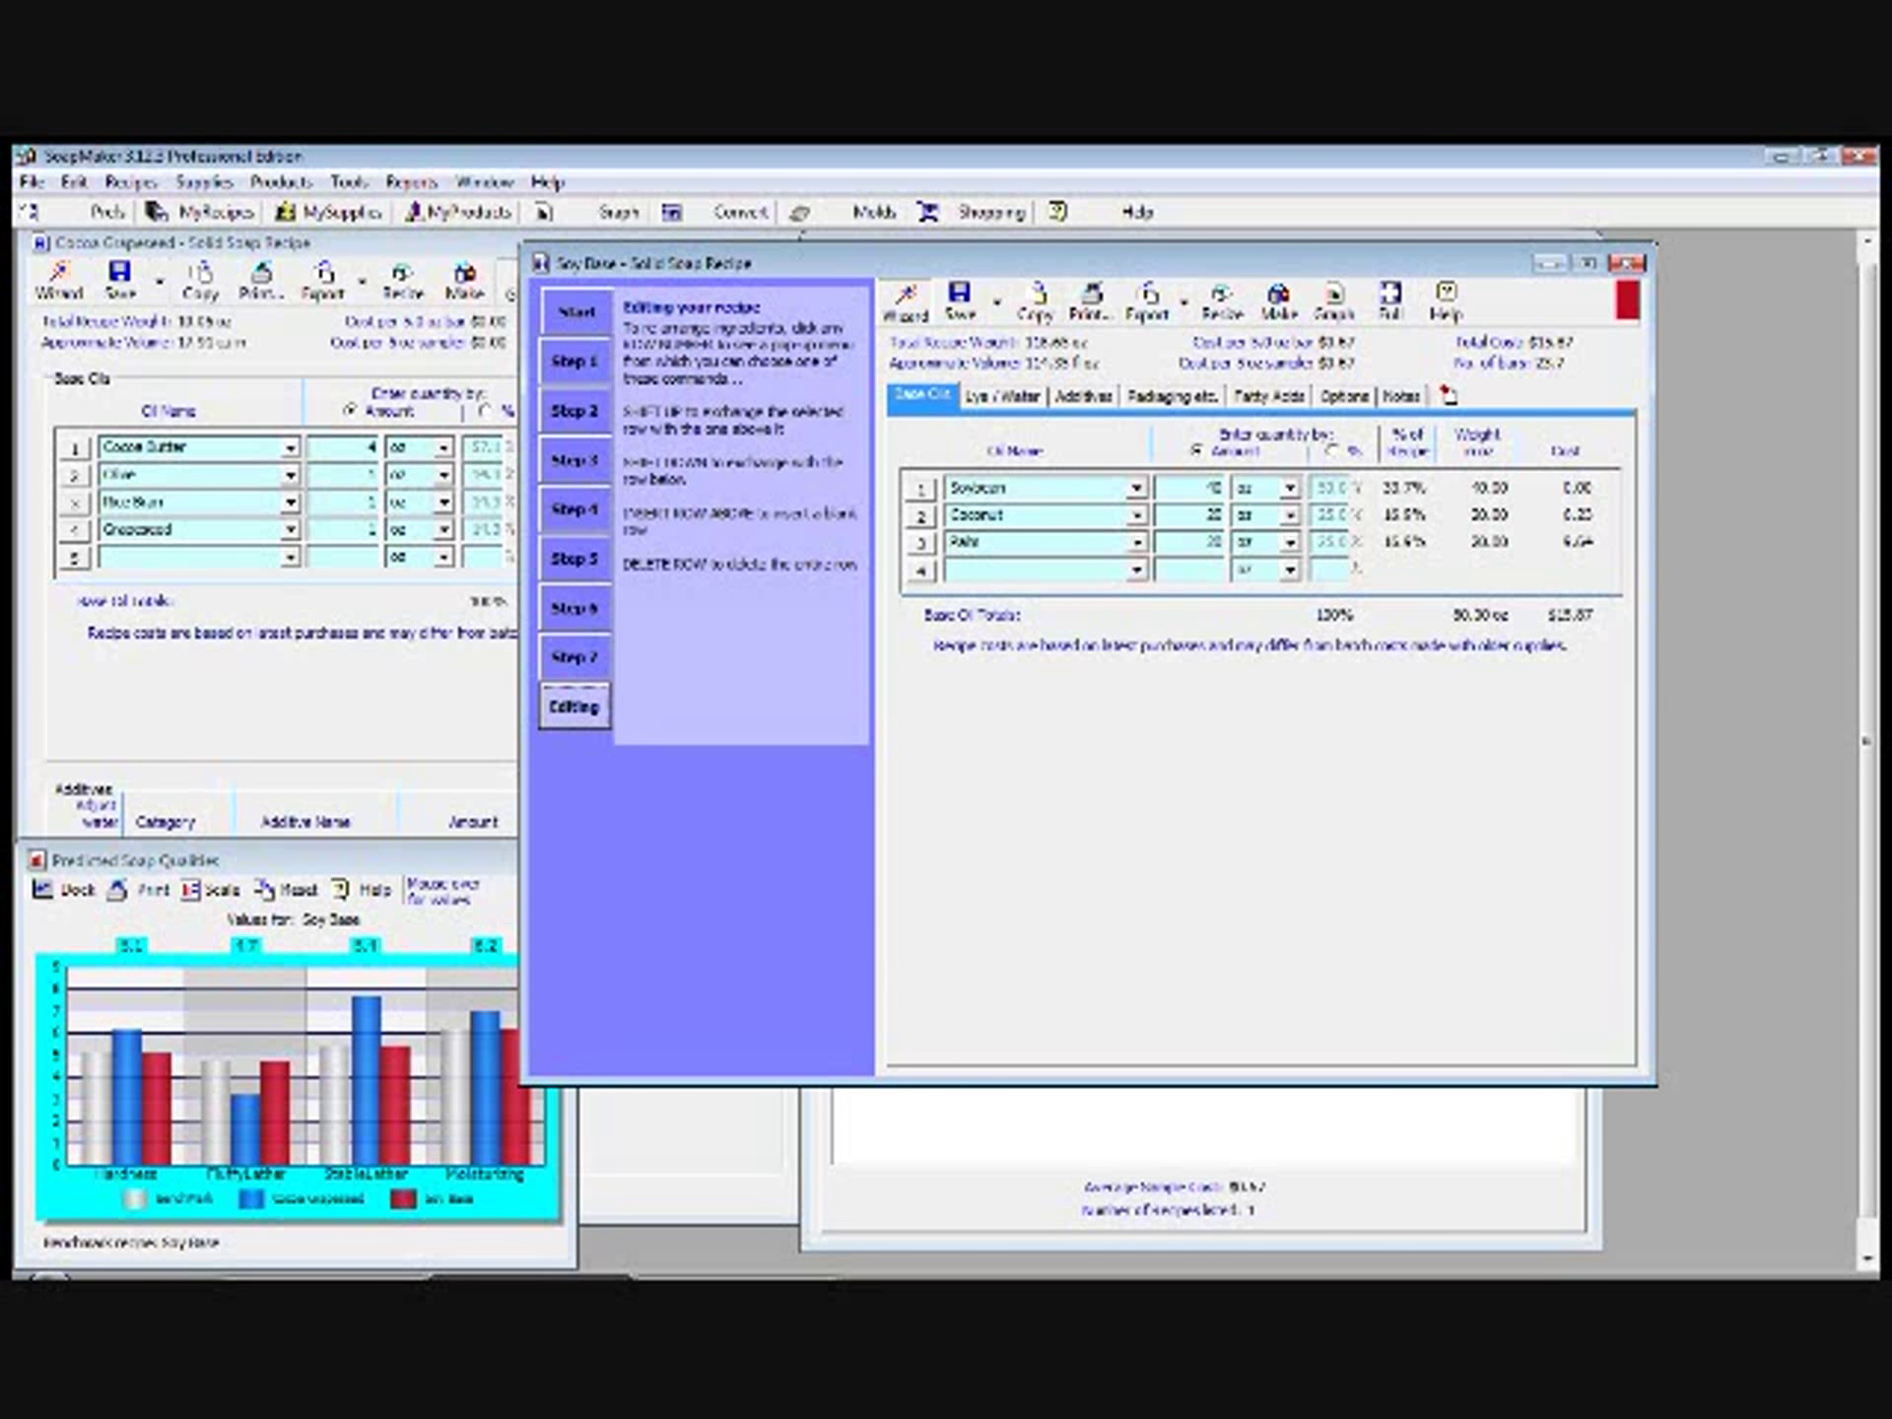
- Preview the Soy Base recipe report from Print Recipe at 100% zoom
left_click(1088, 301)
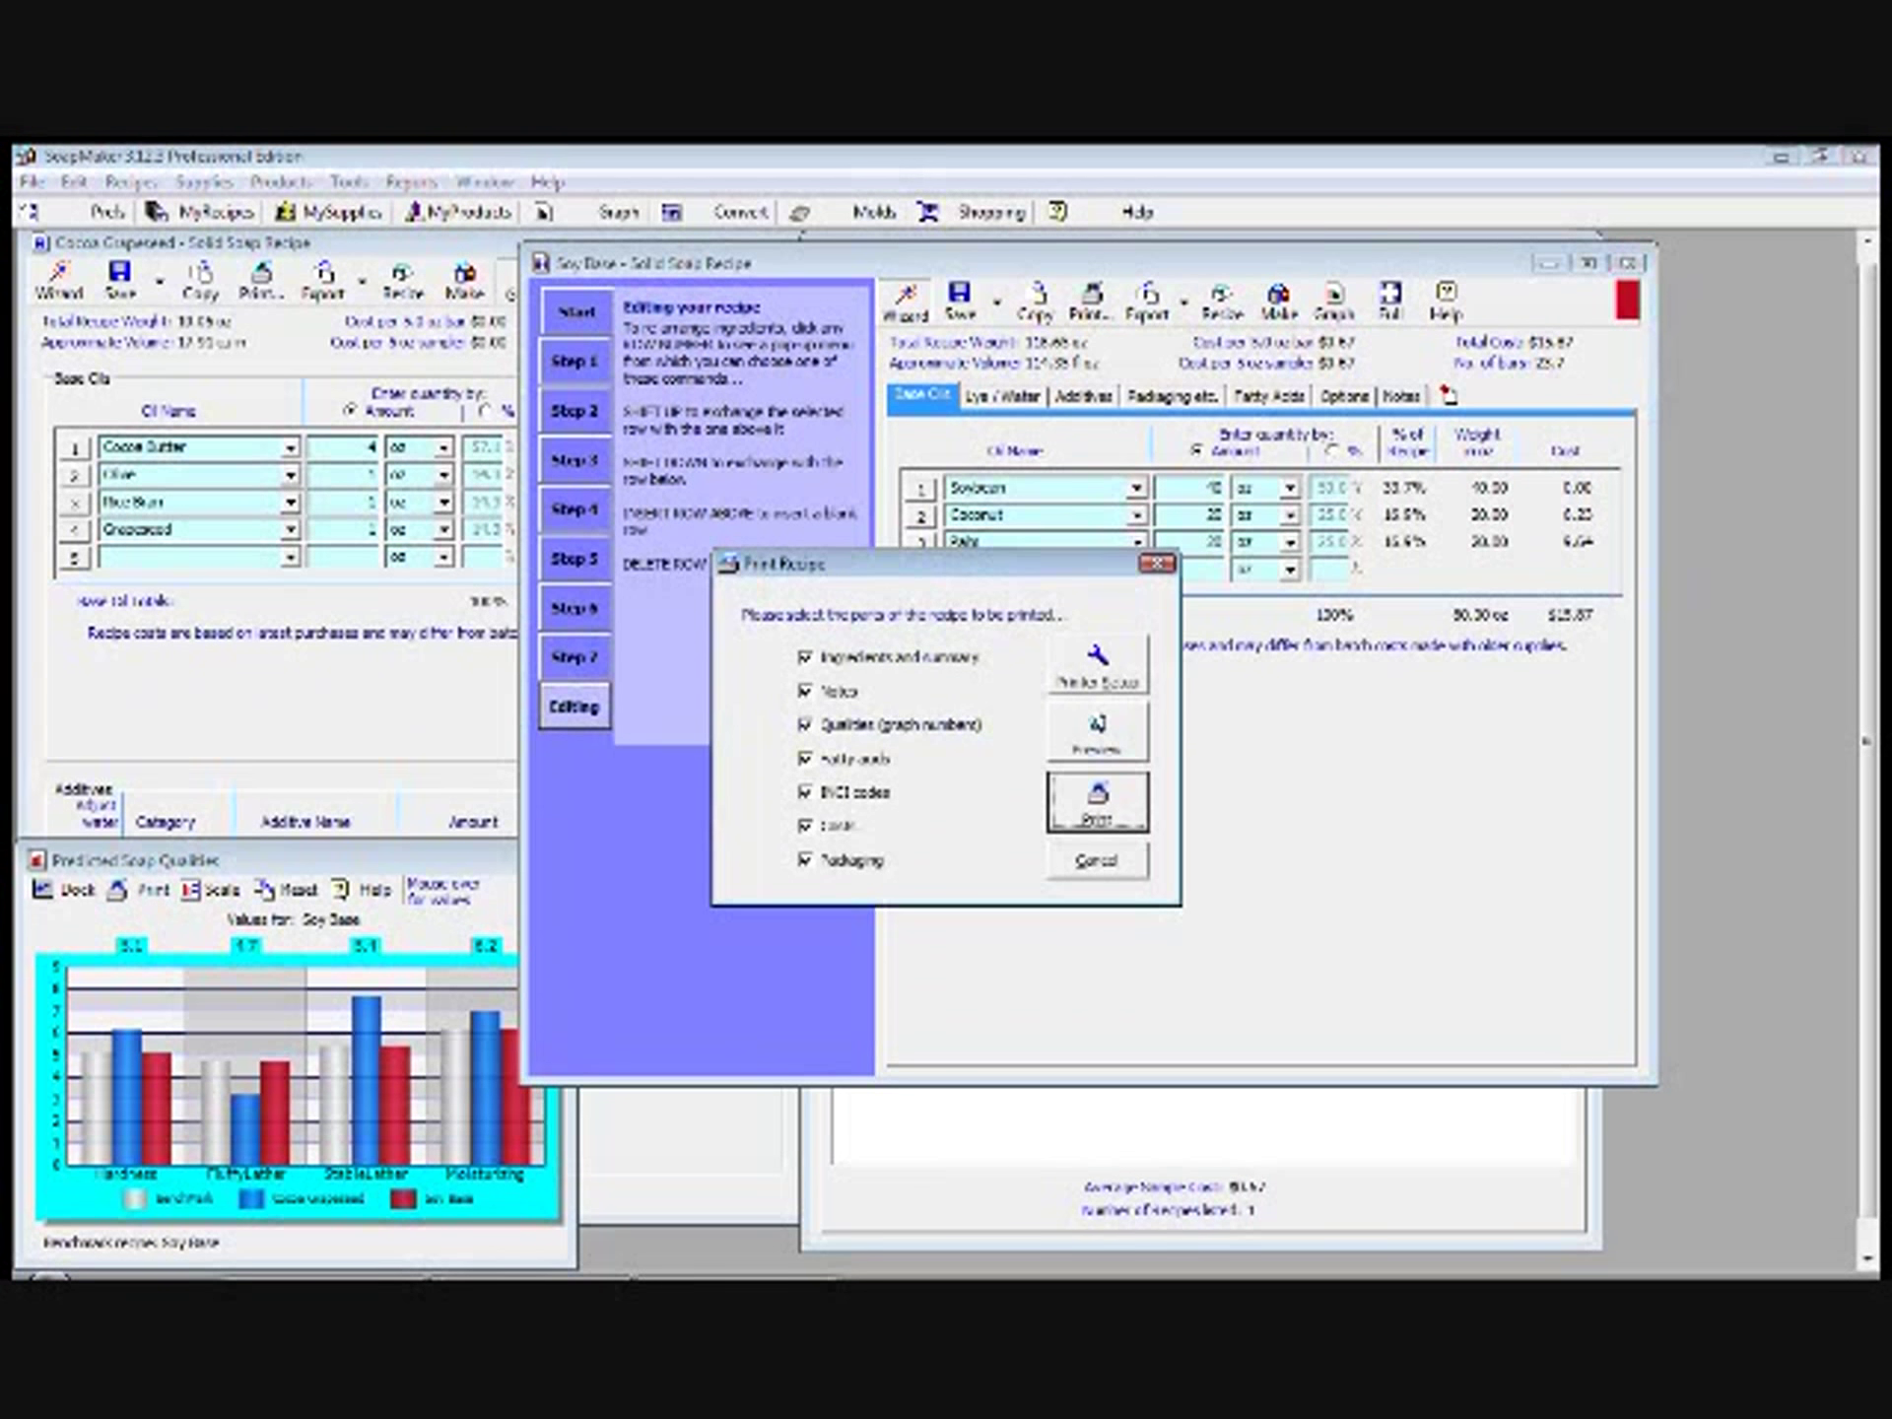
left_click(1096, 731)
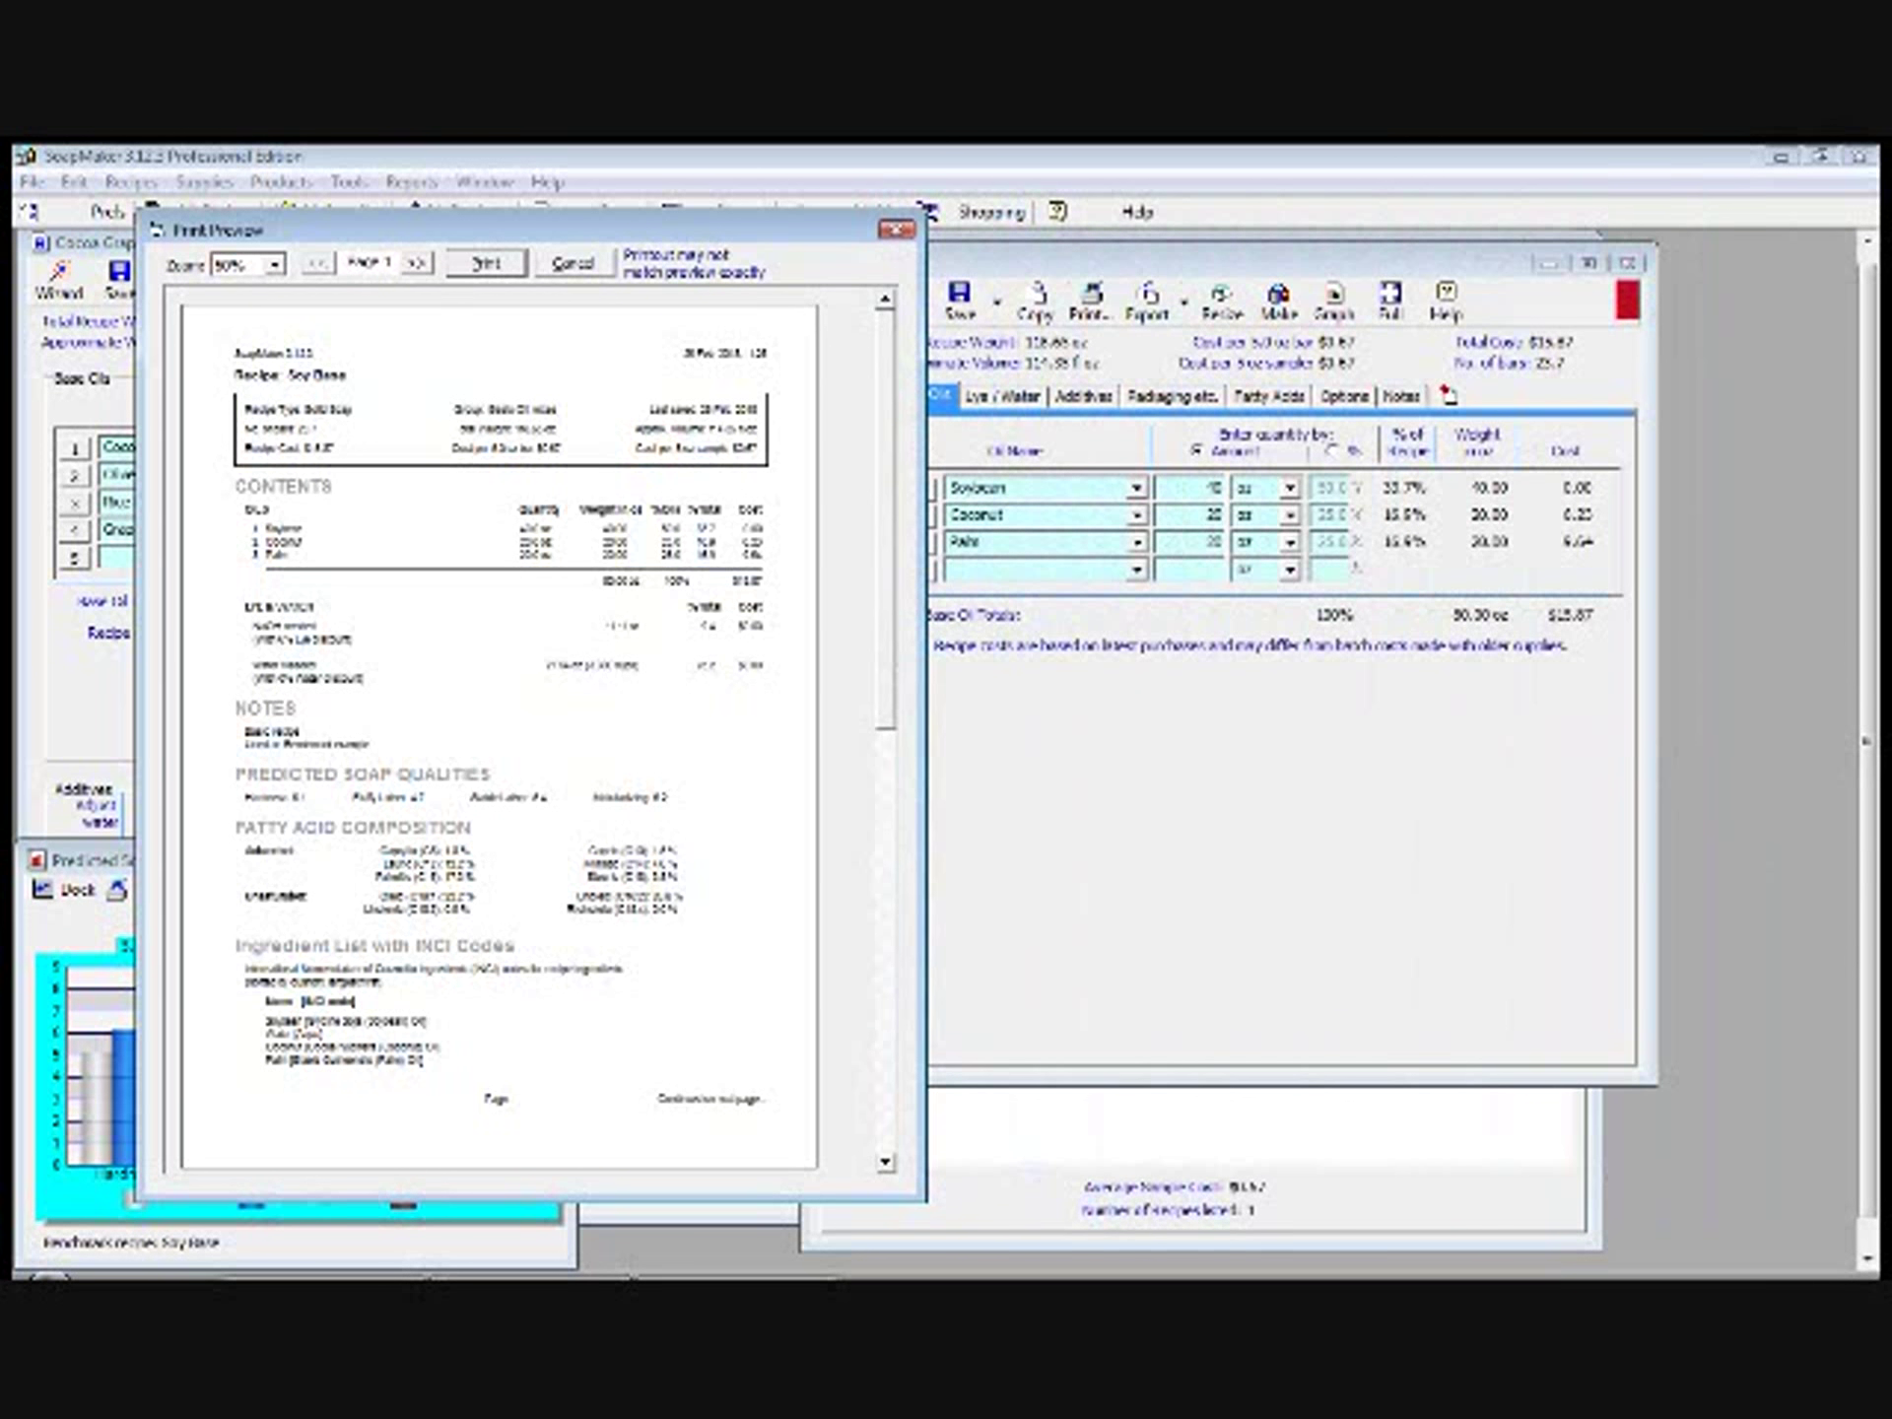
key("alt+Down")
key("Down")
key("Return")
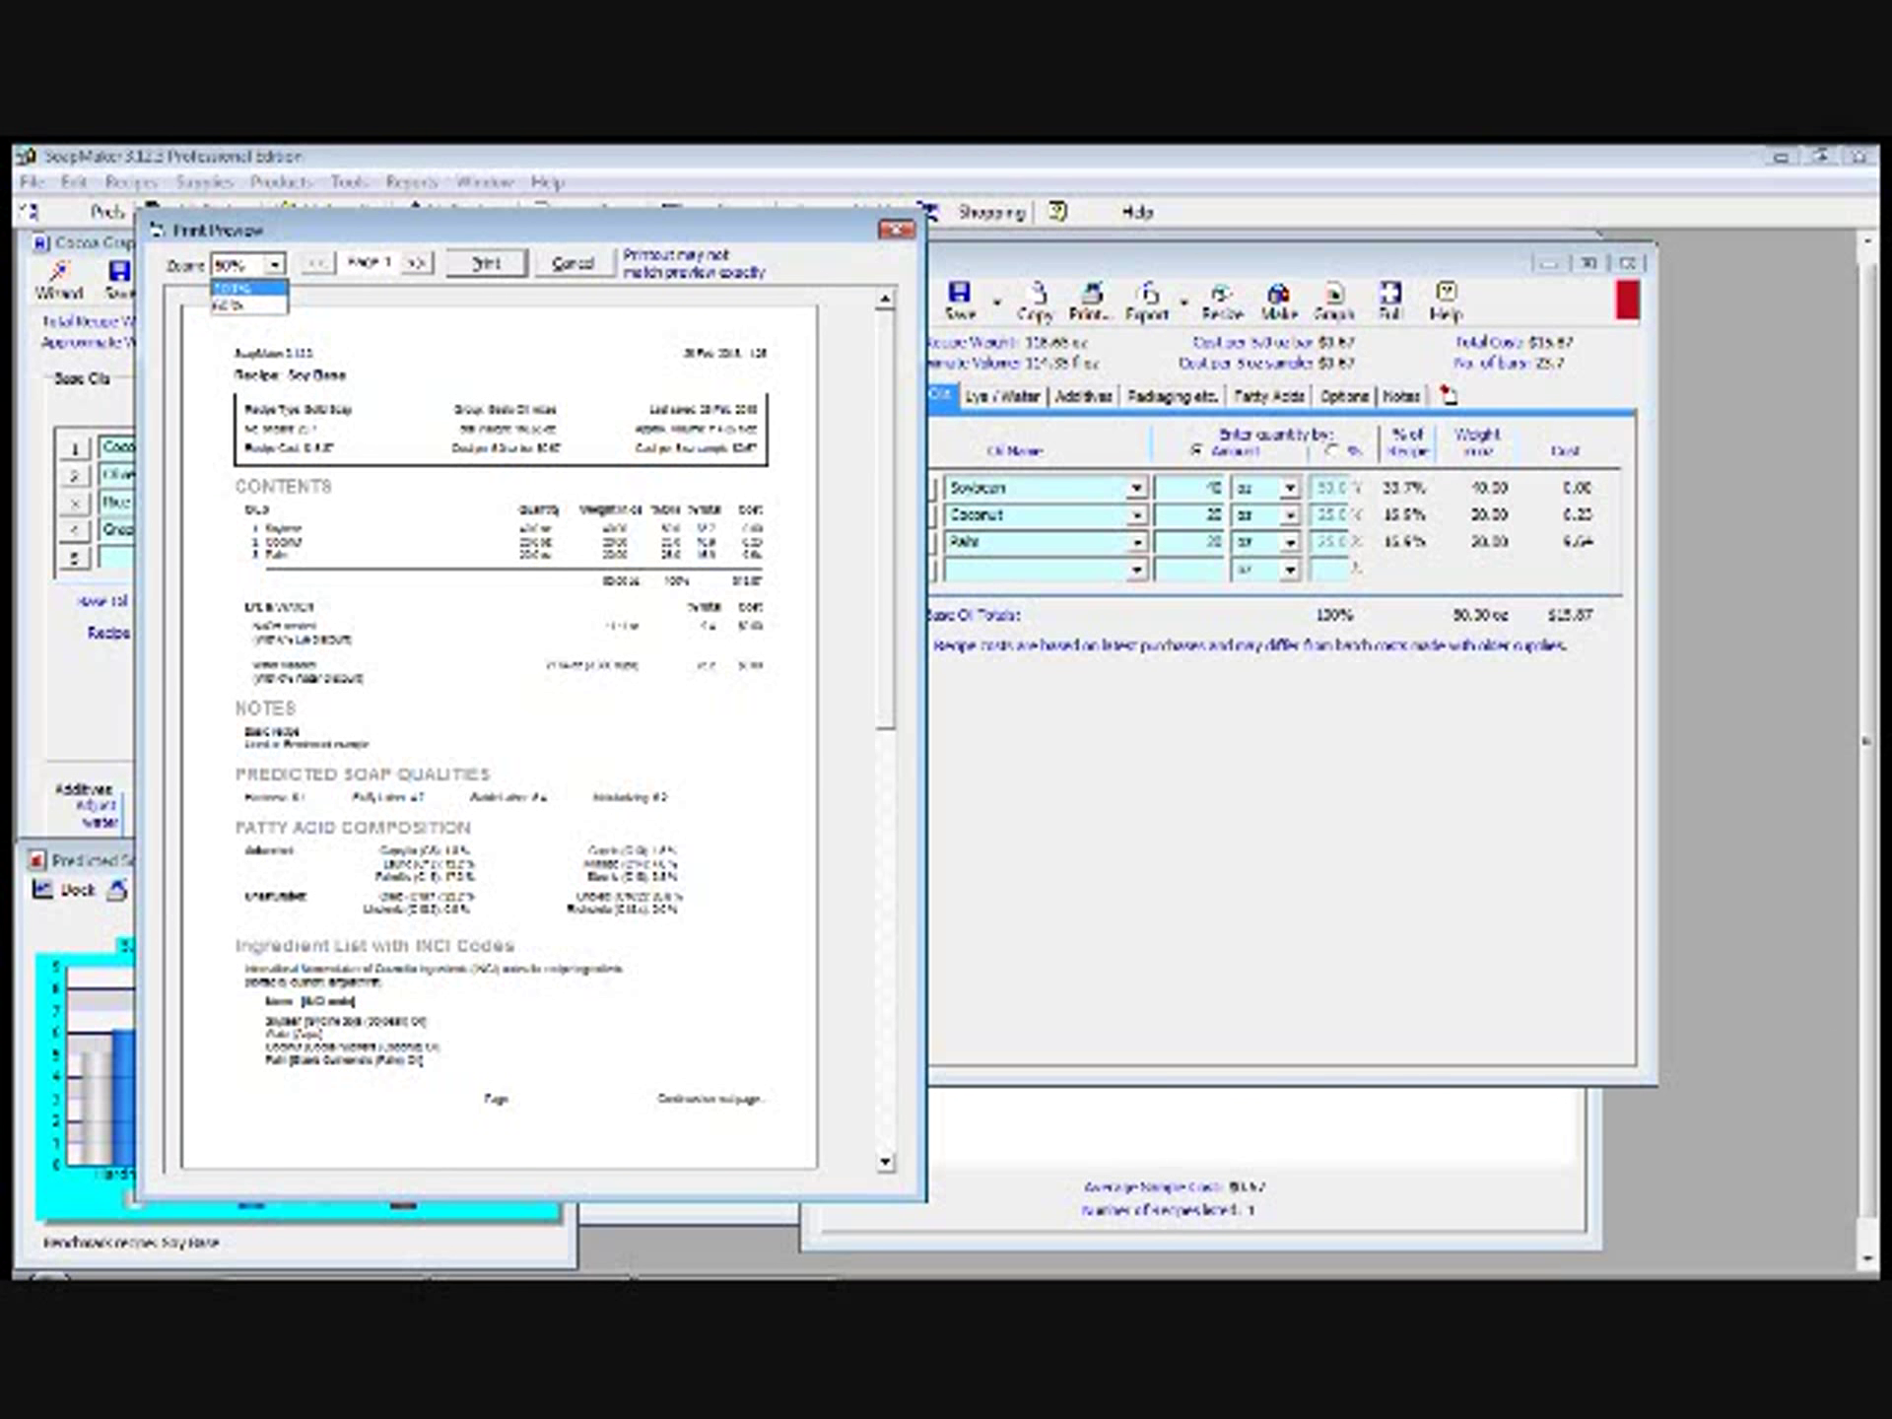
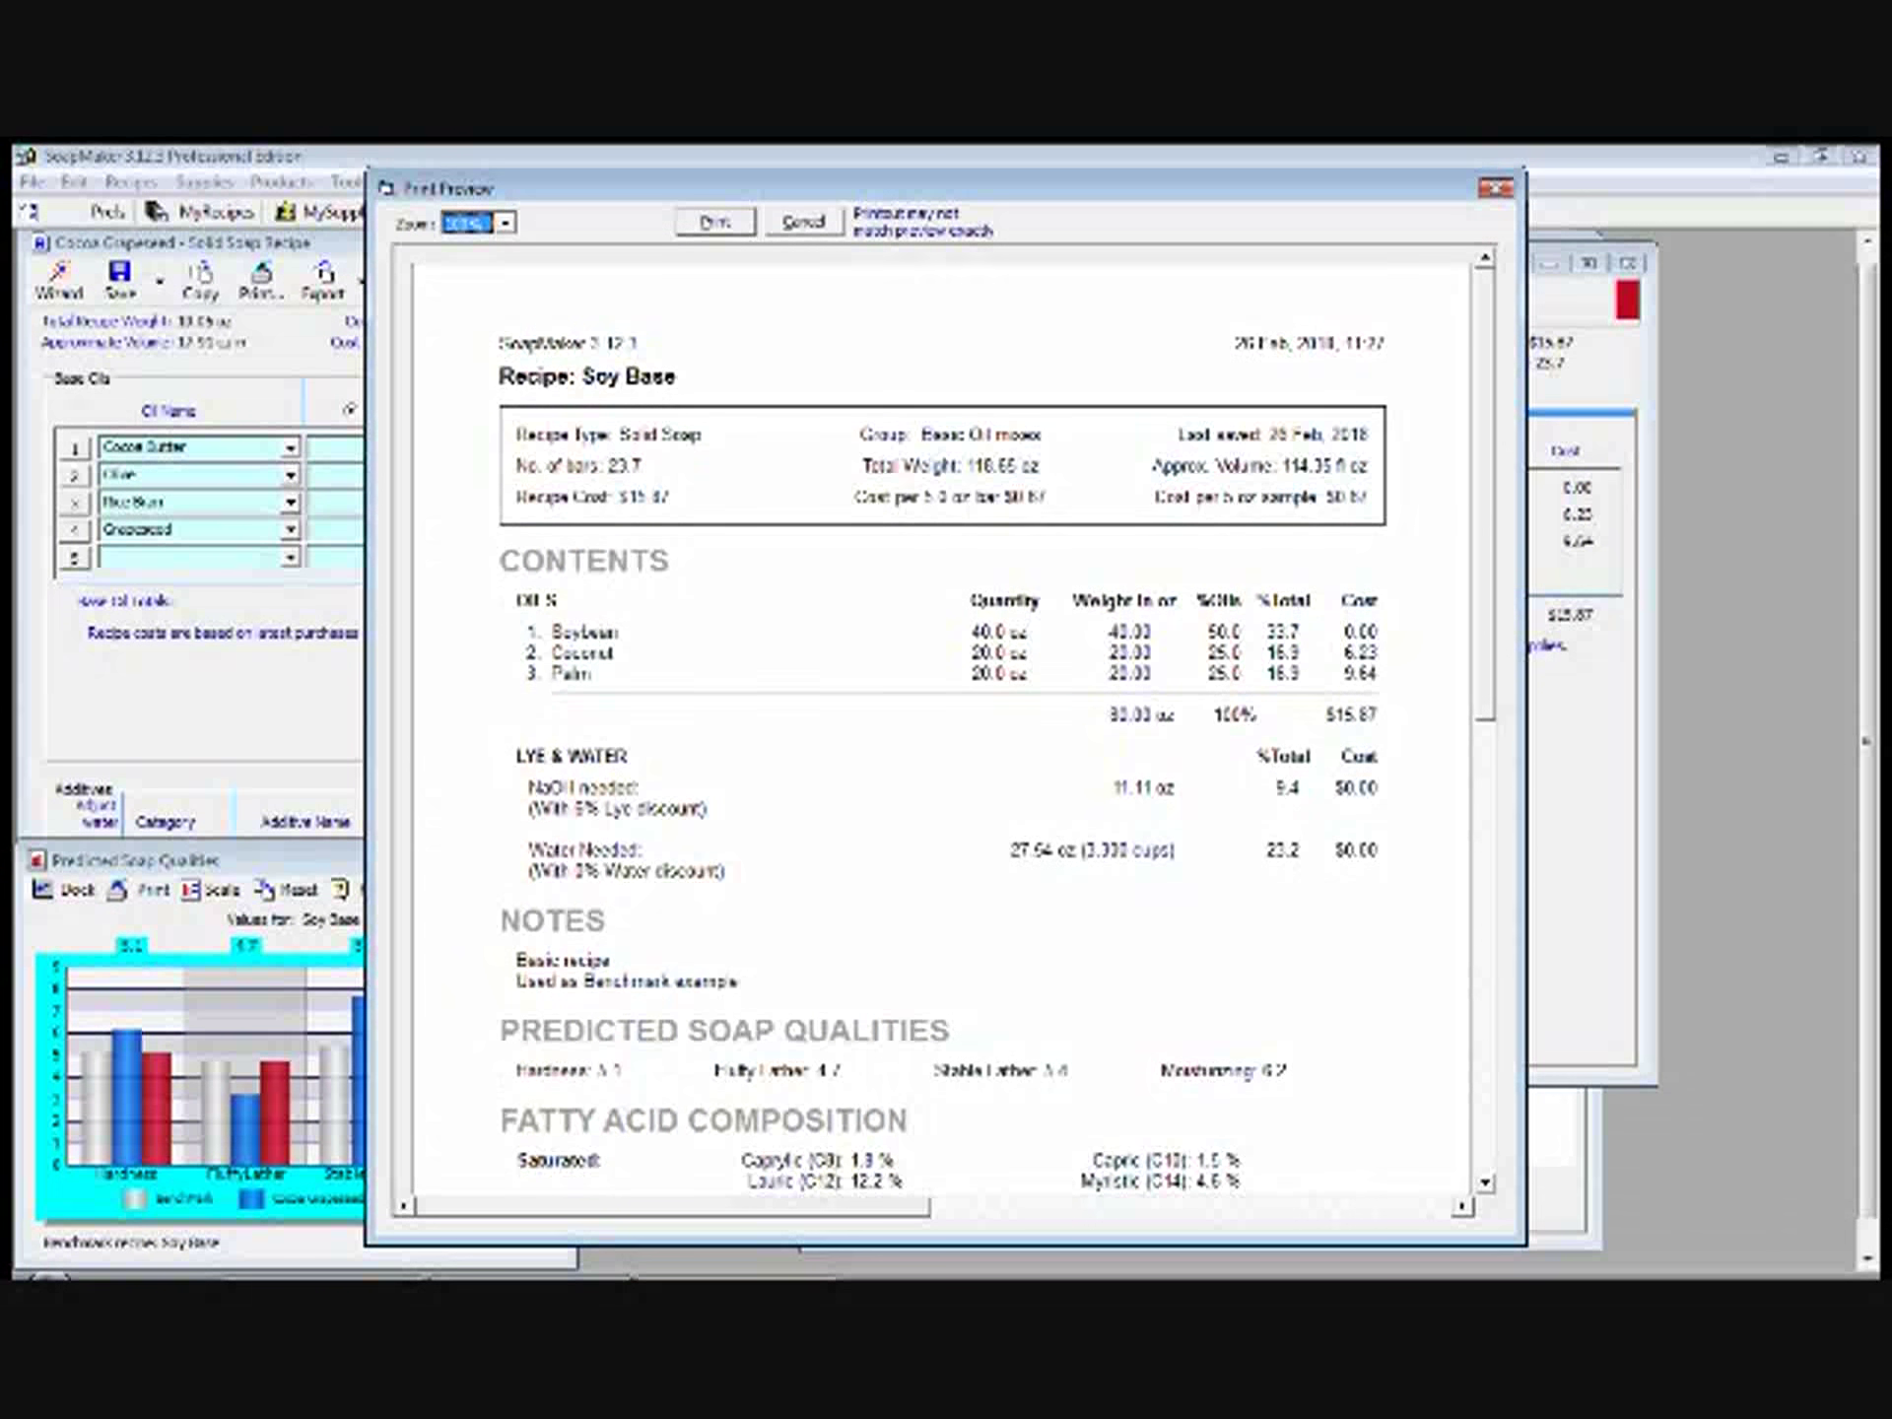
- Scroll through the recipe print preview and send it to the printer
scroll(945, 719, "down", 3)
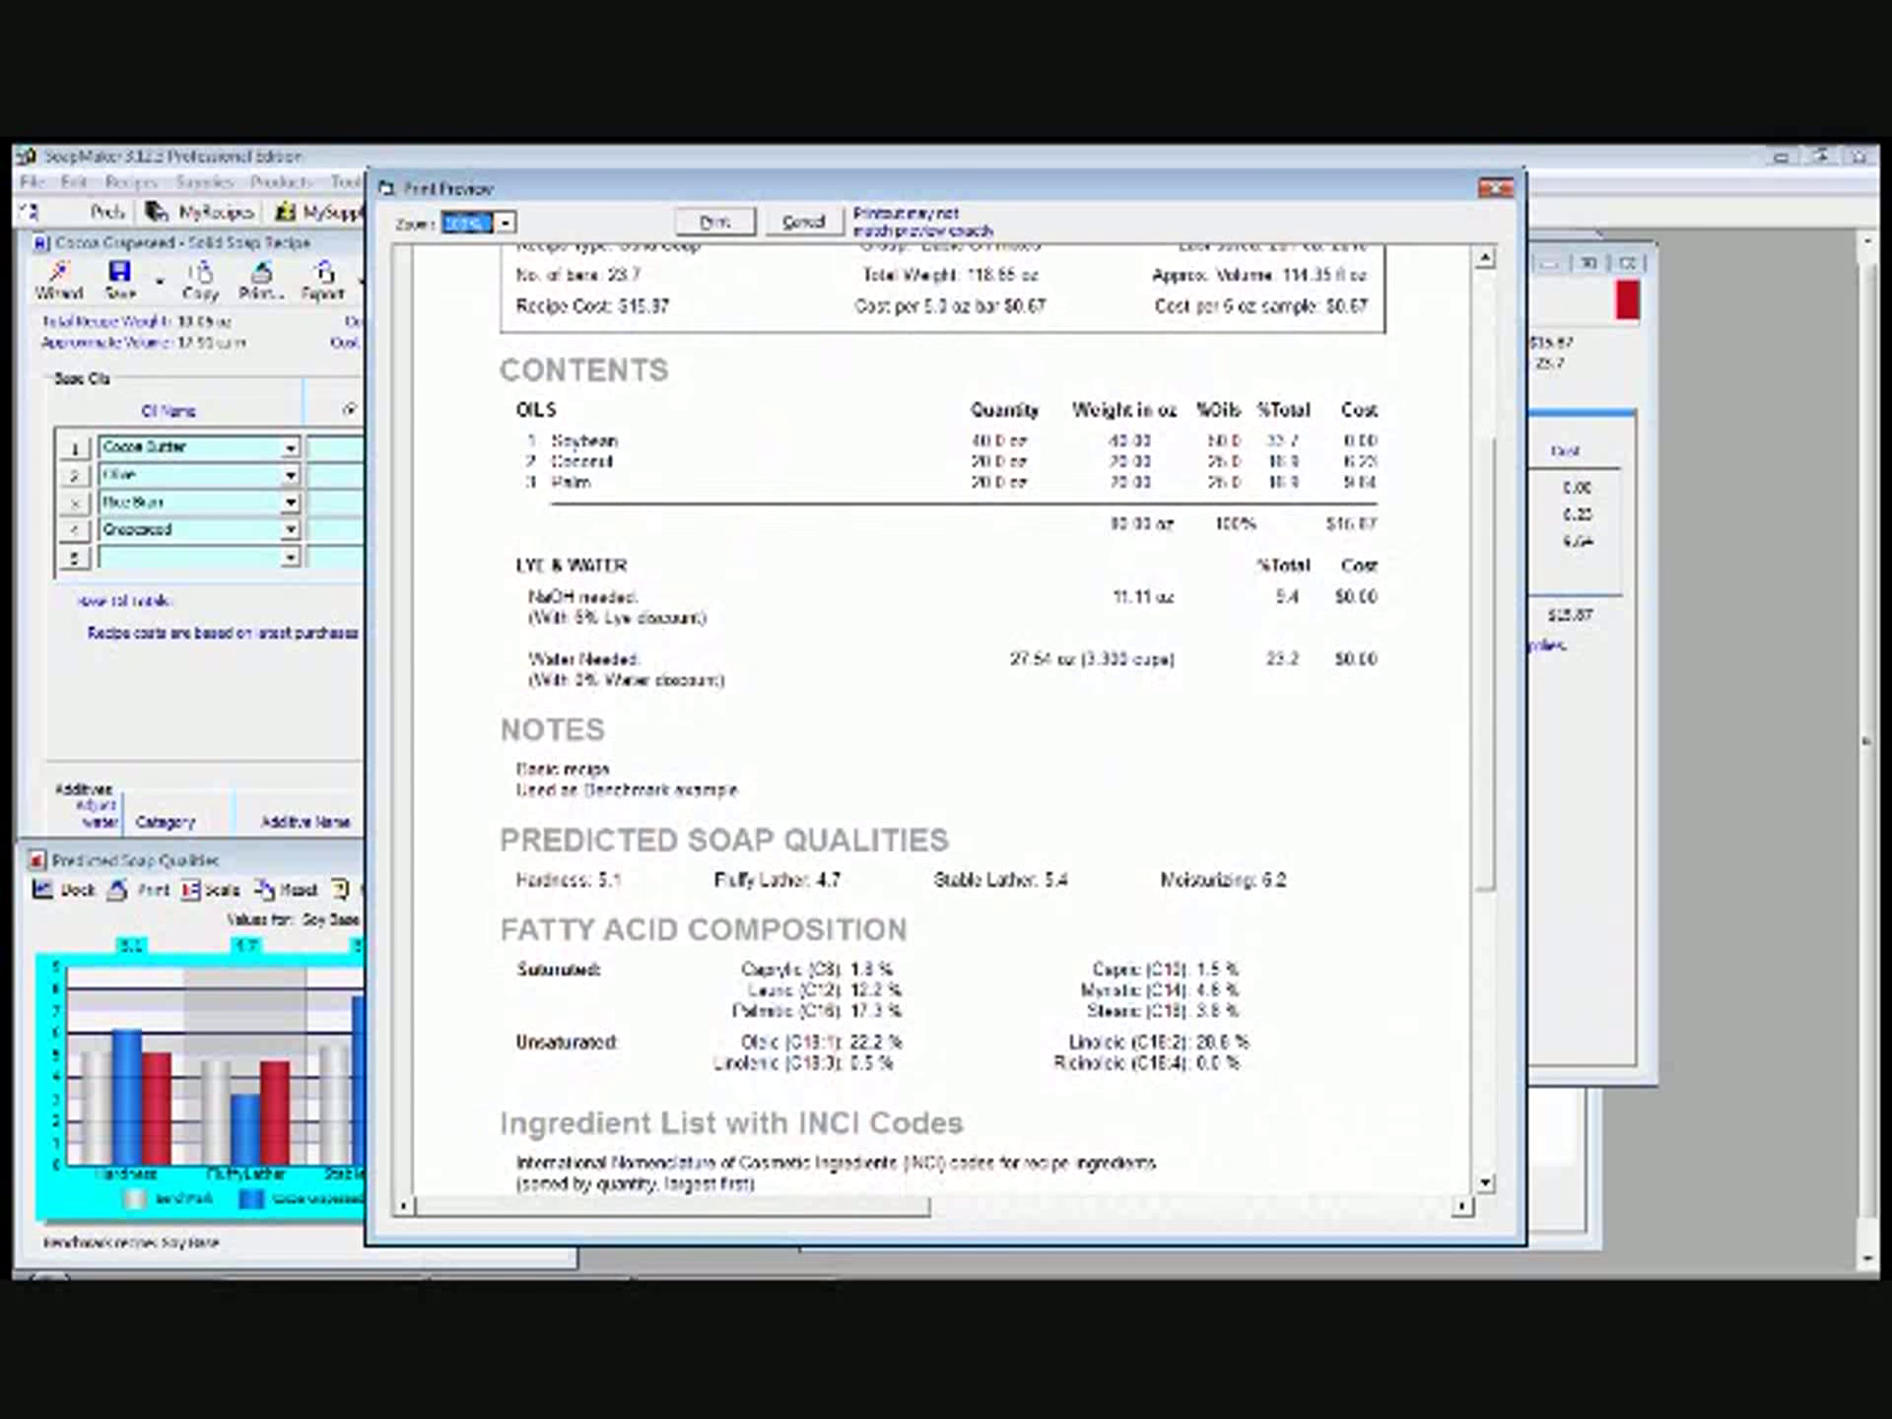
scroll(946, 719, "down", 2)
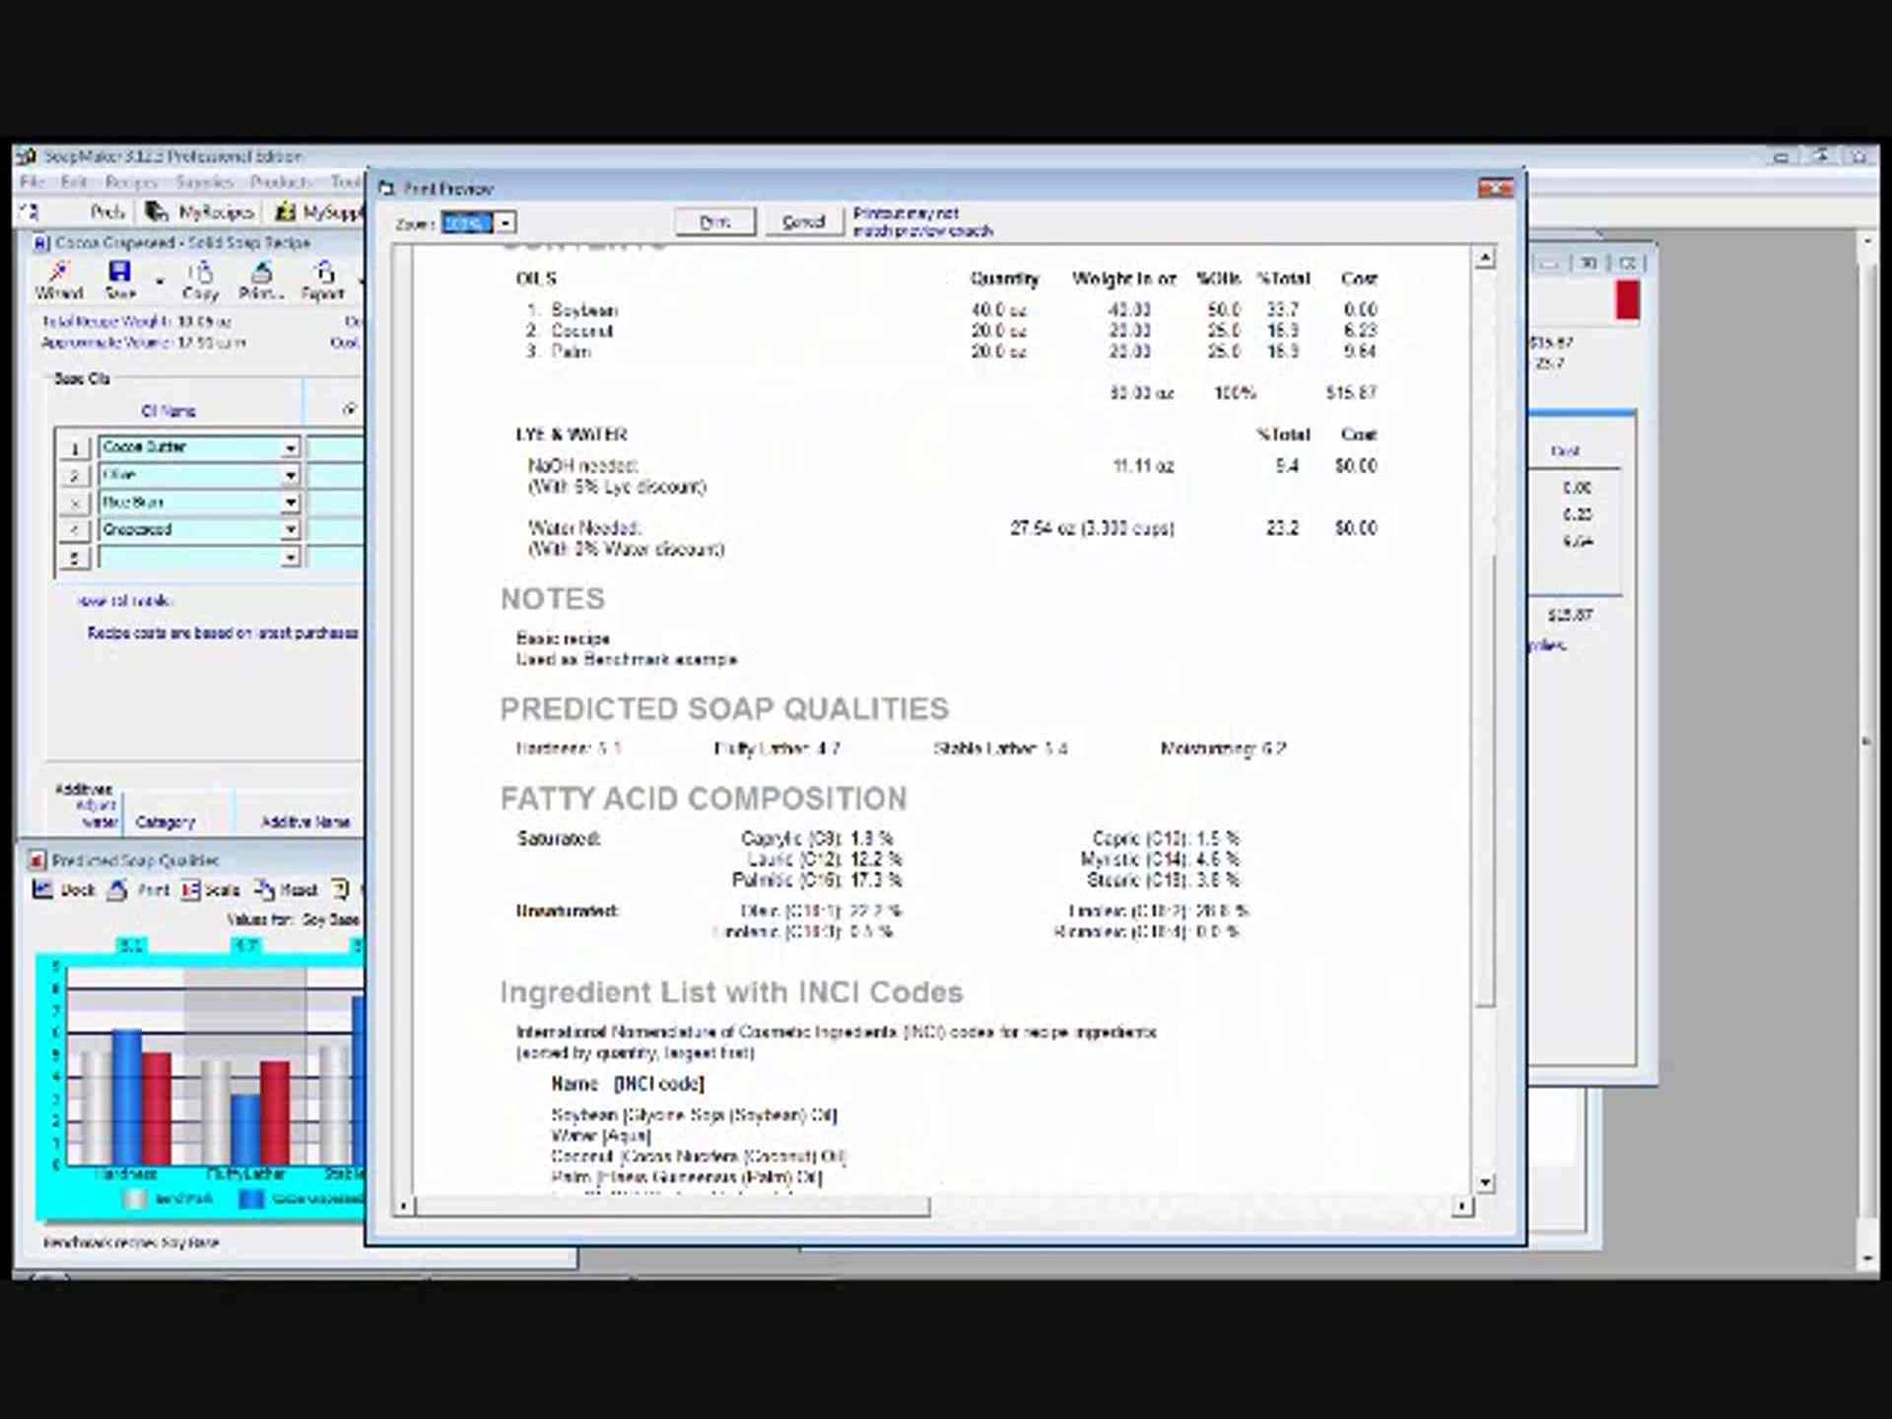
scroll(946, 719, "down", 1)
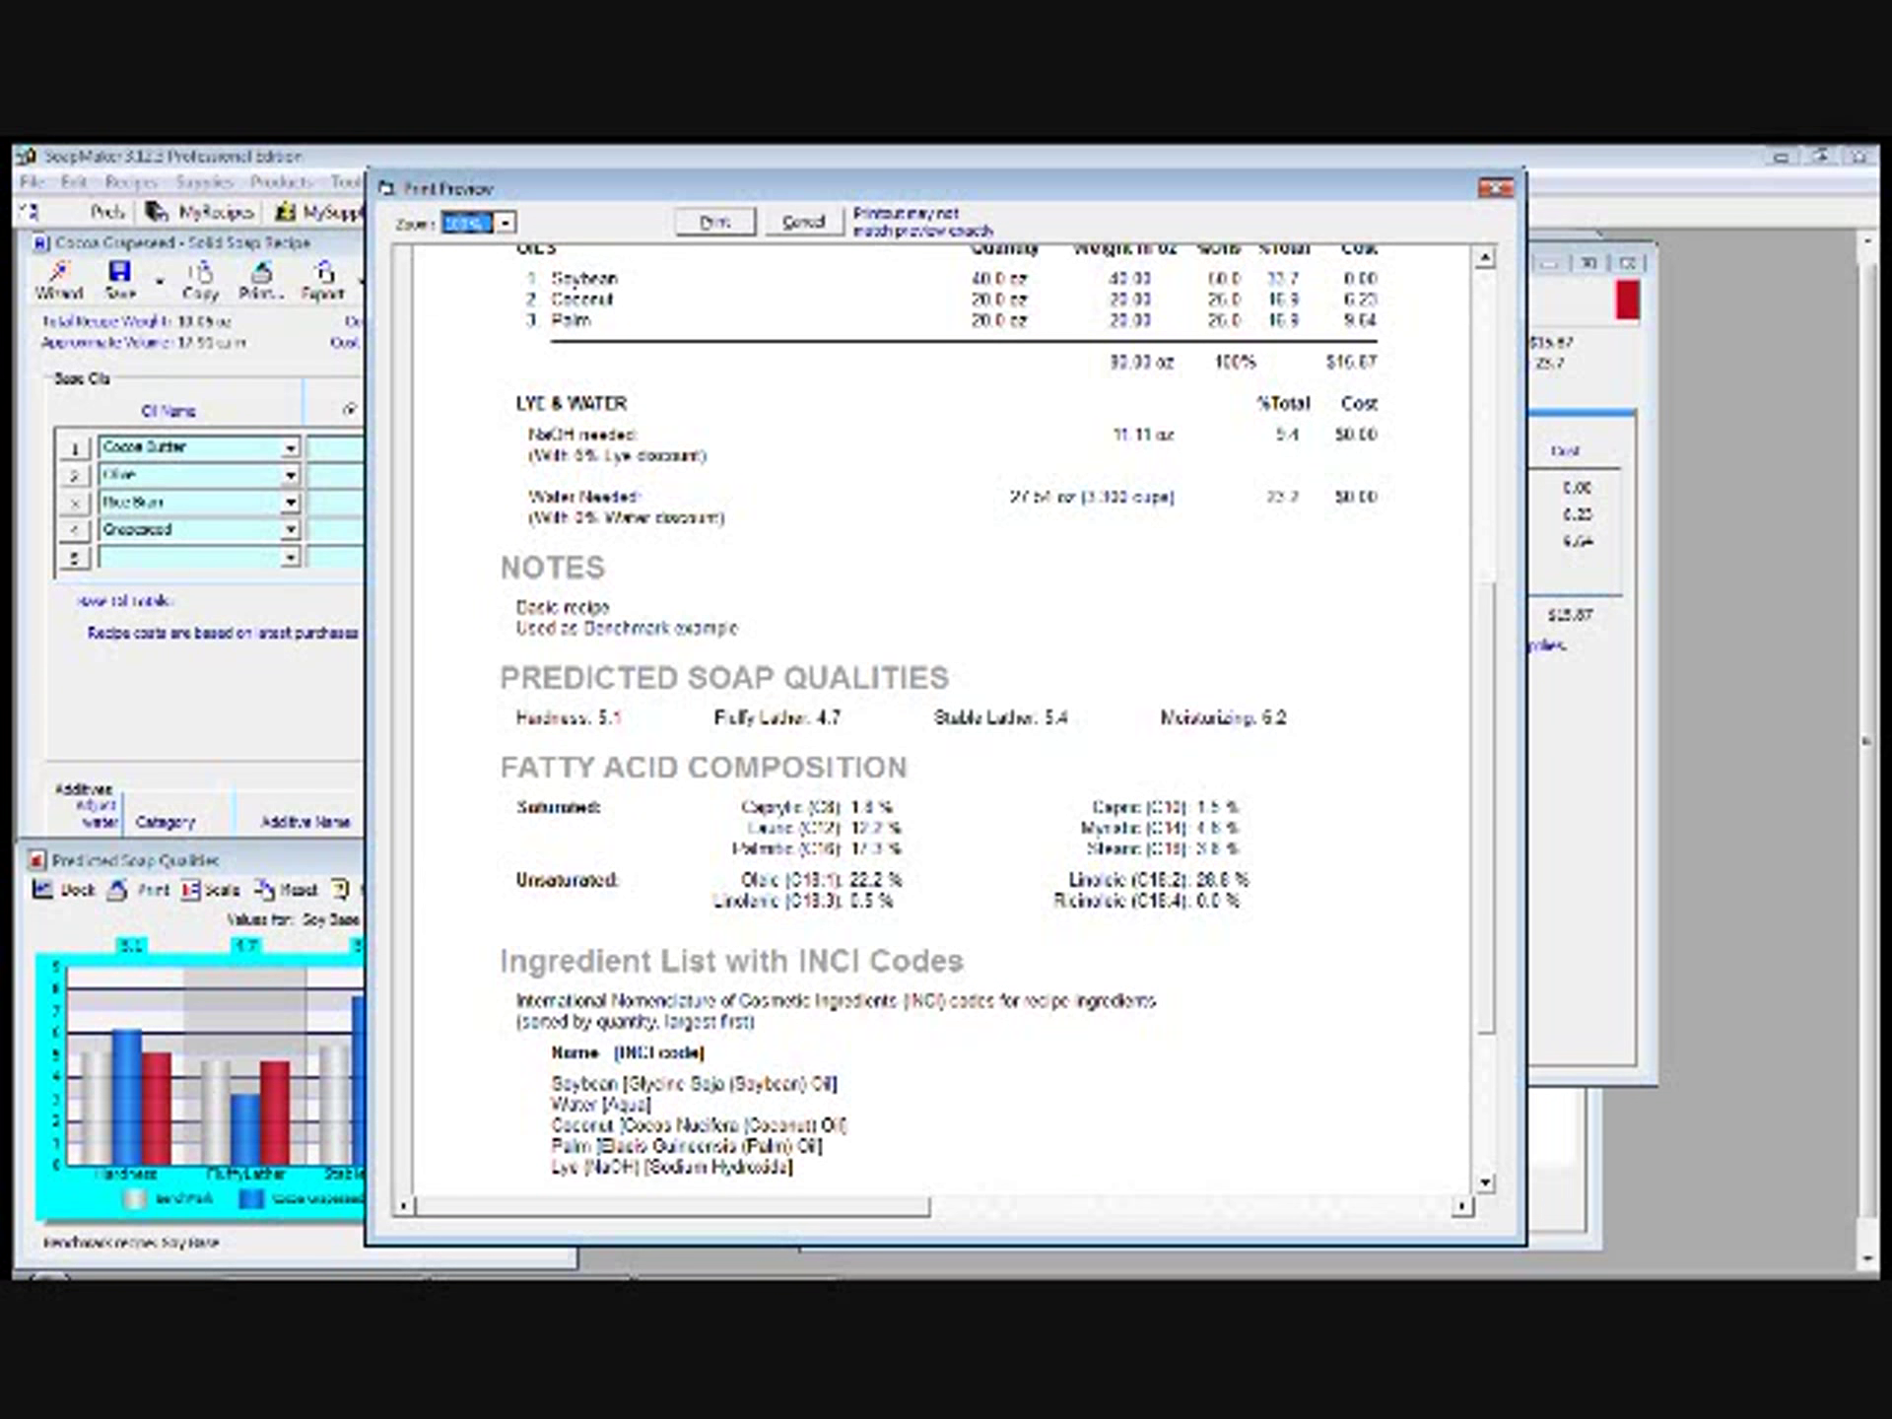
scroll(946, 709, "down", 3)
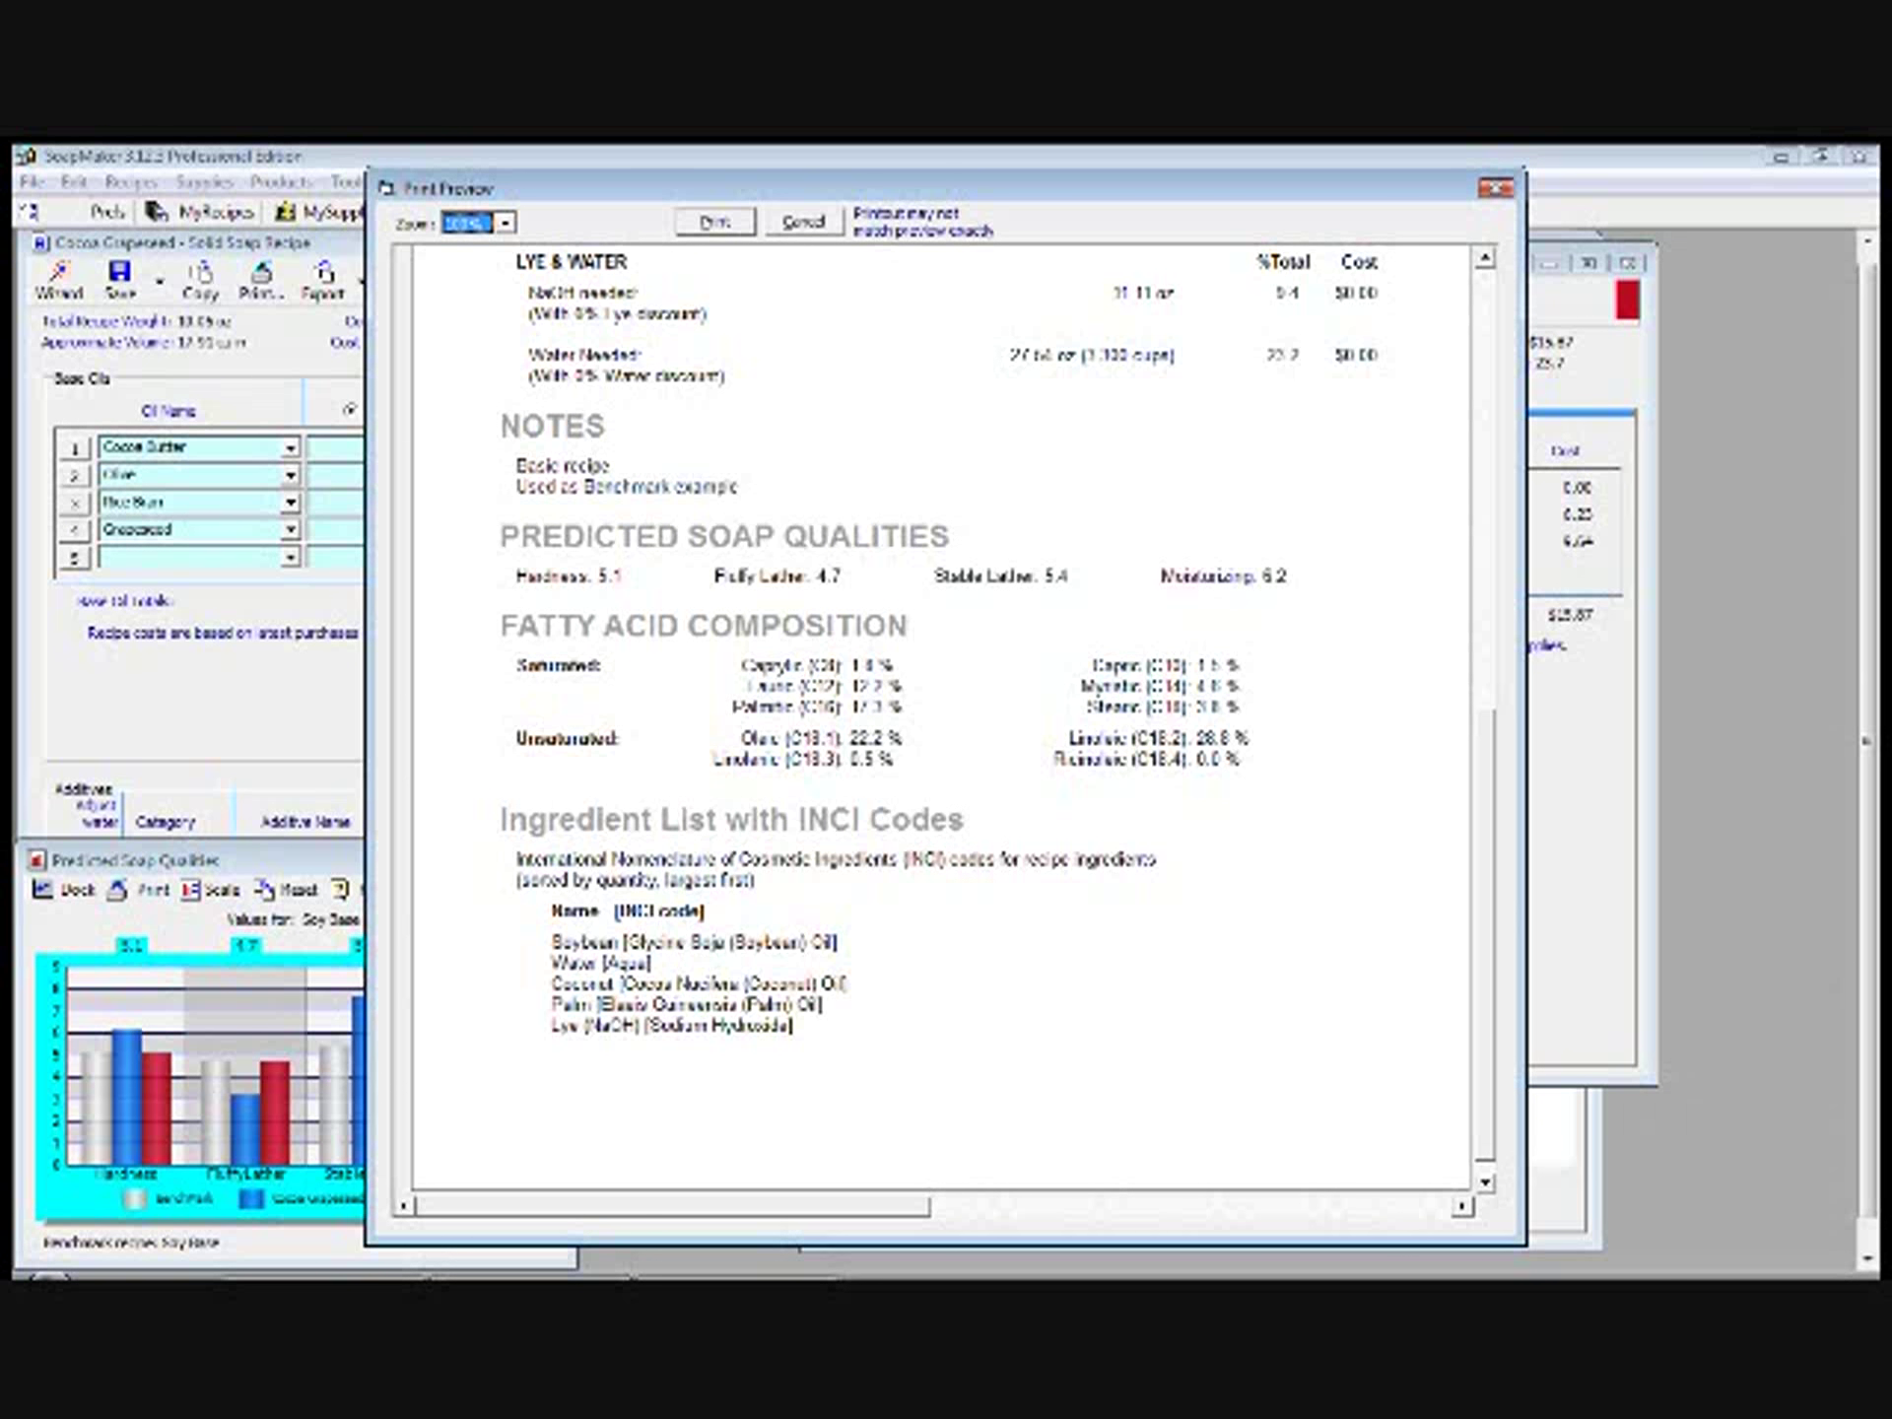
left_click(714, 222)
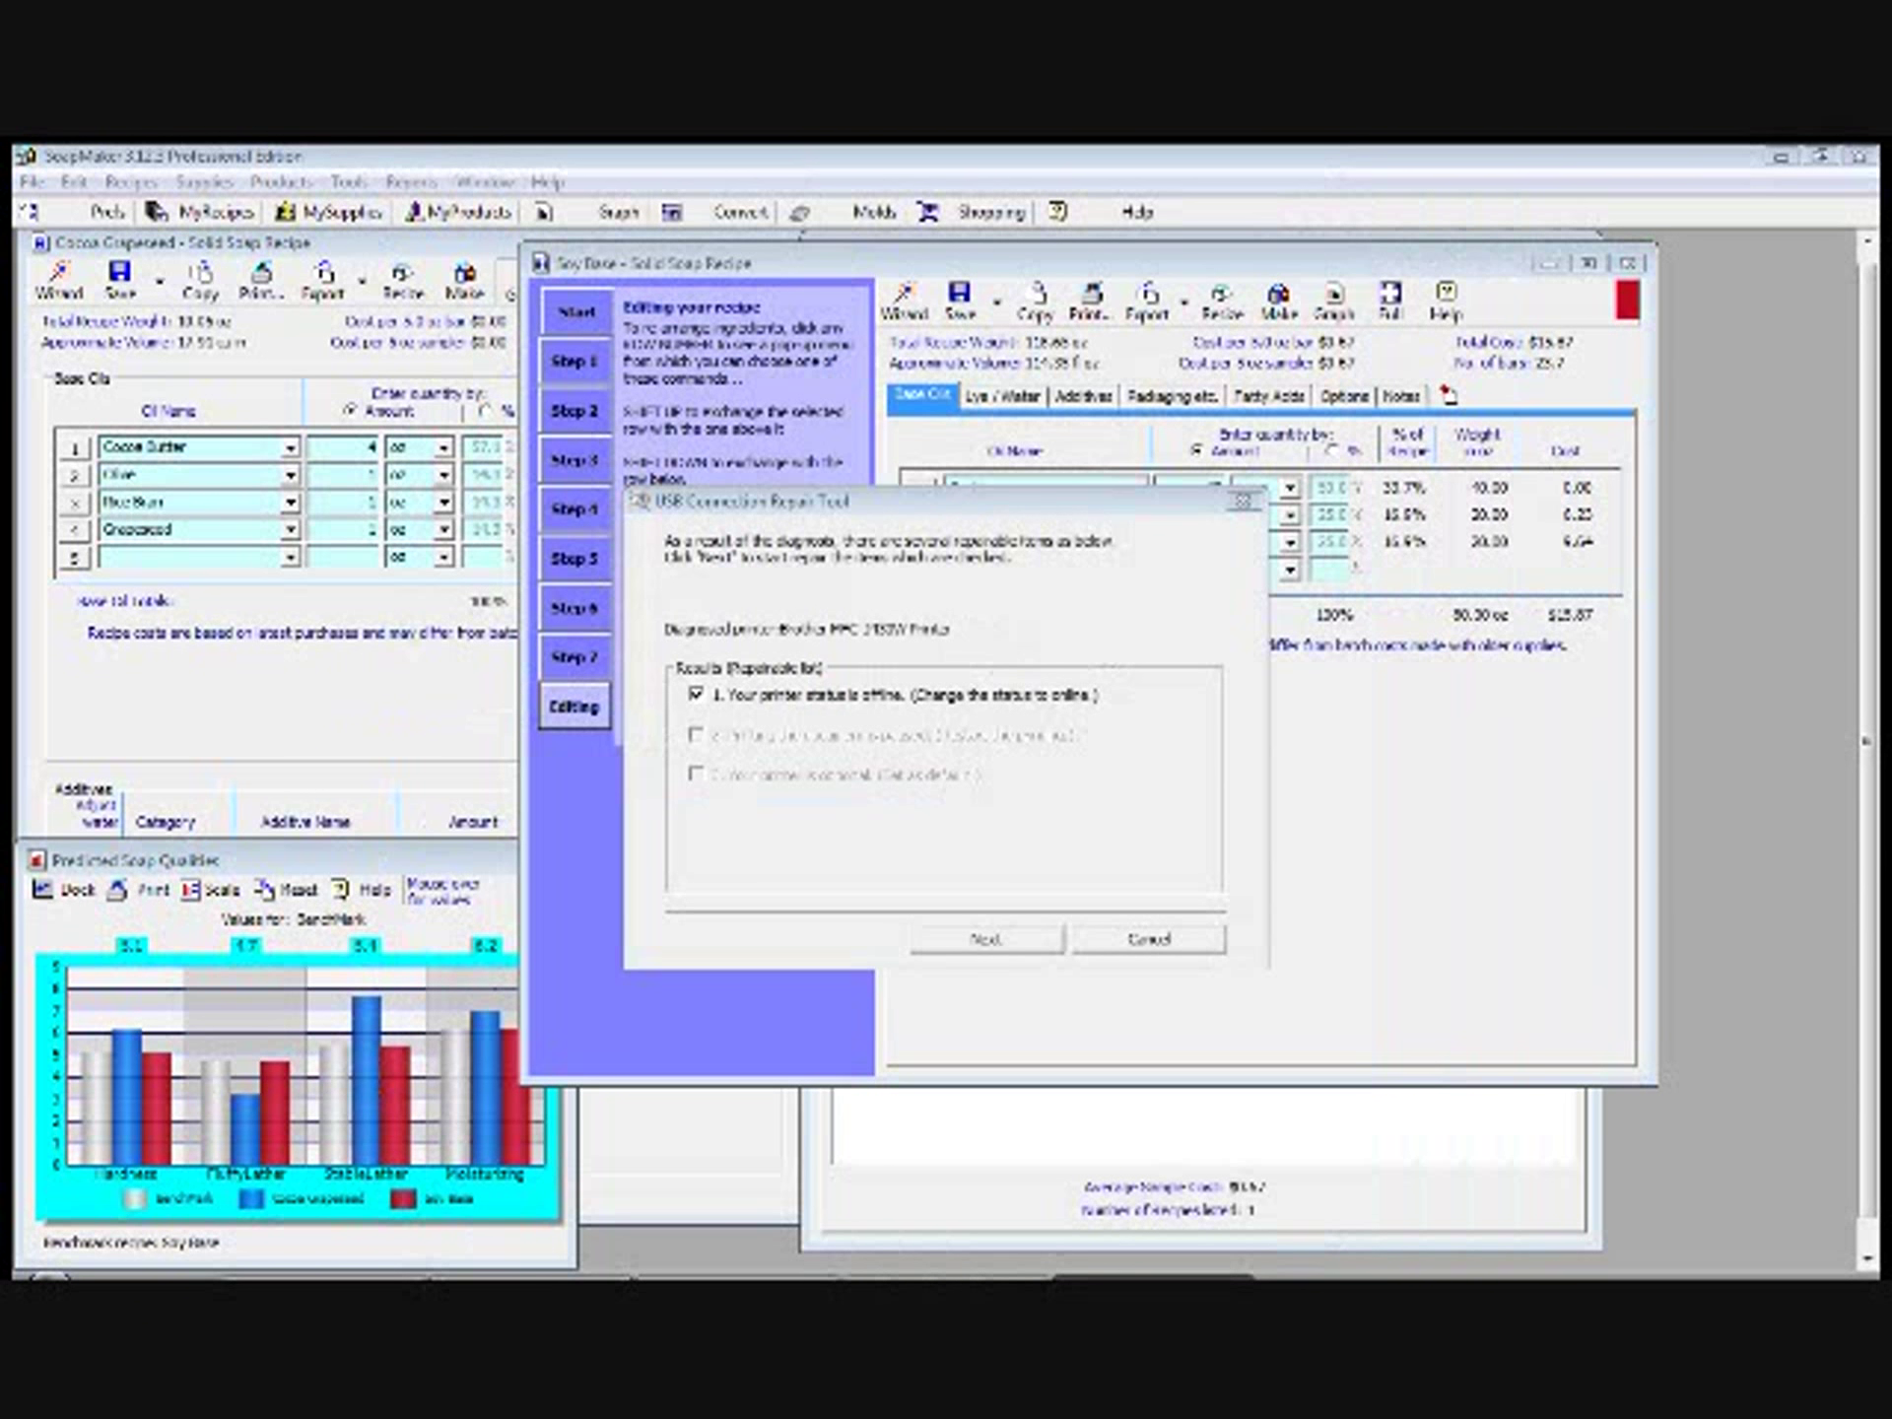
- Apply the offline-printer fix, close the repair tool, and bring back the Soy Base recipe
key("Return")
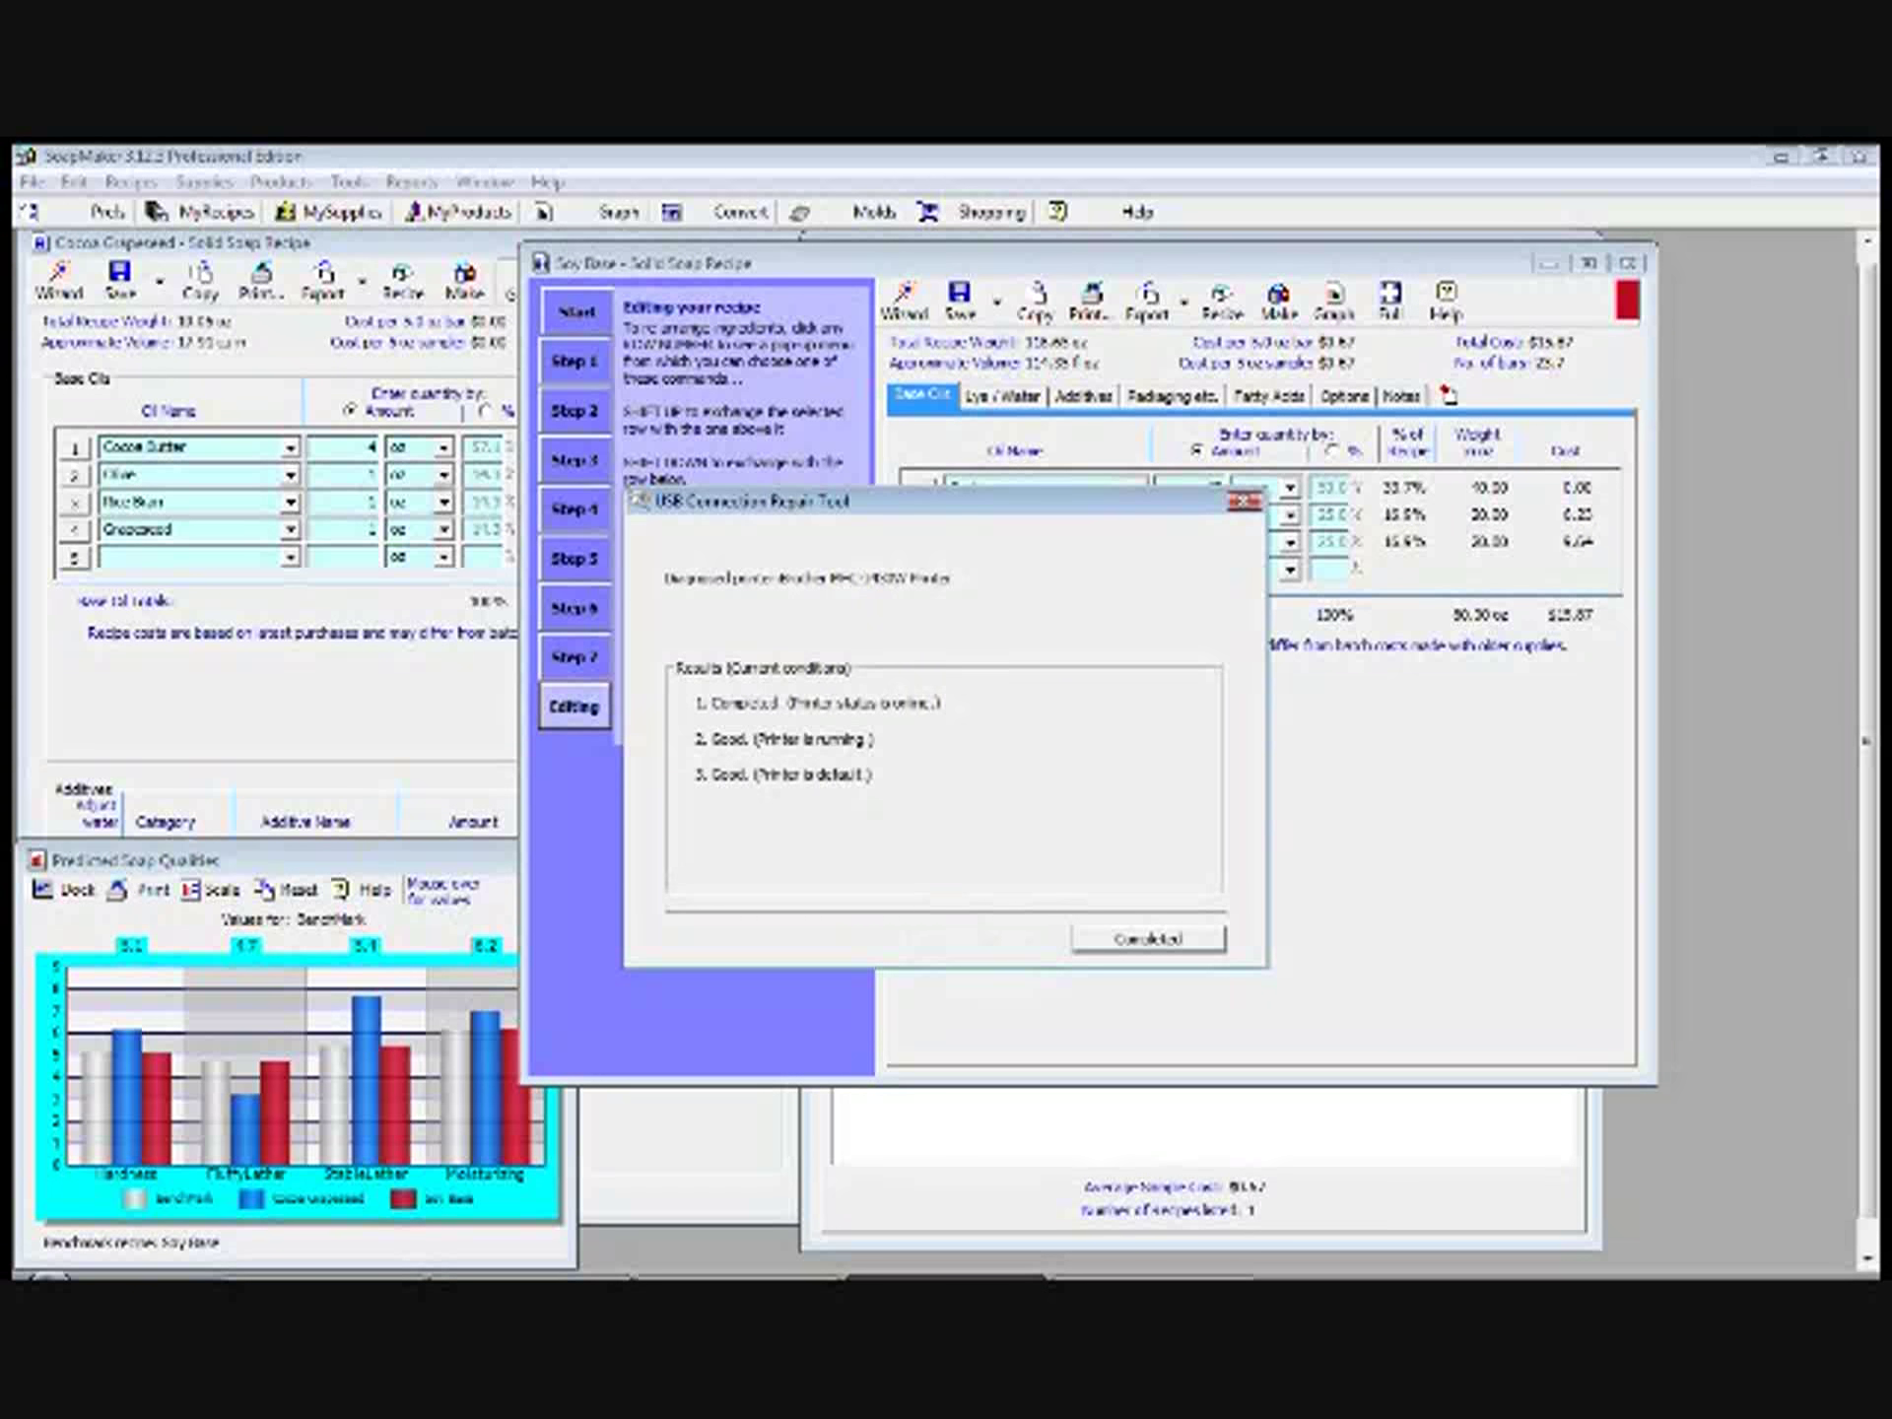
key("Return")
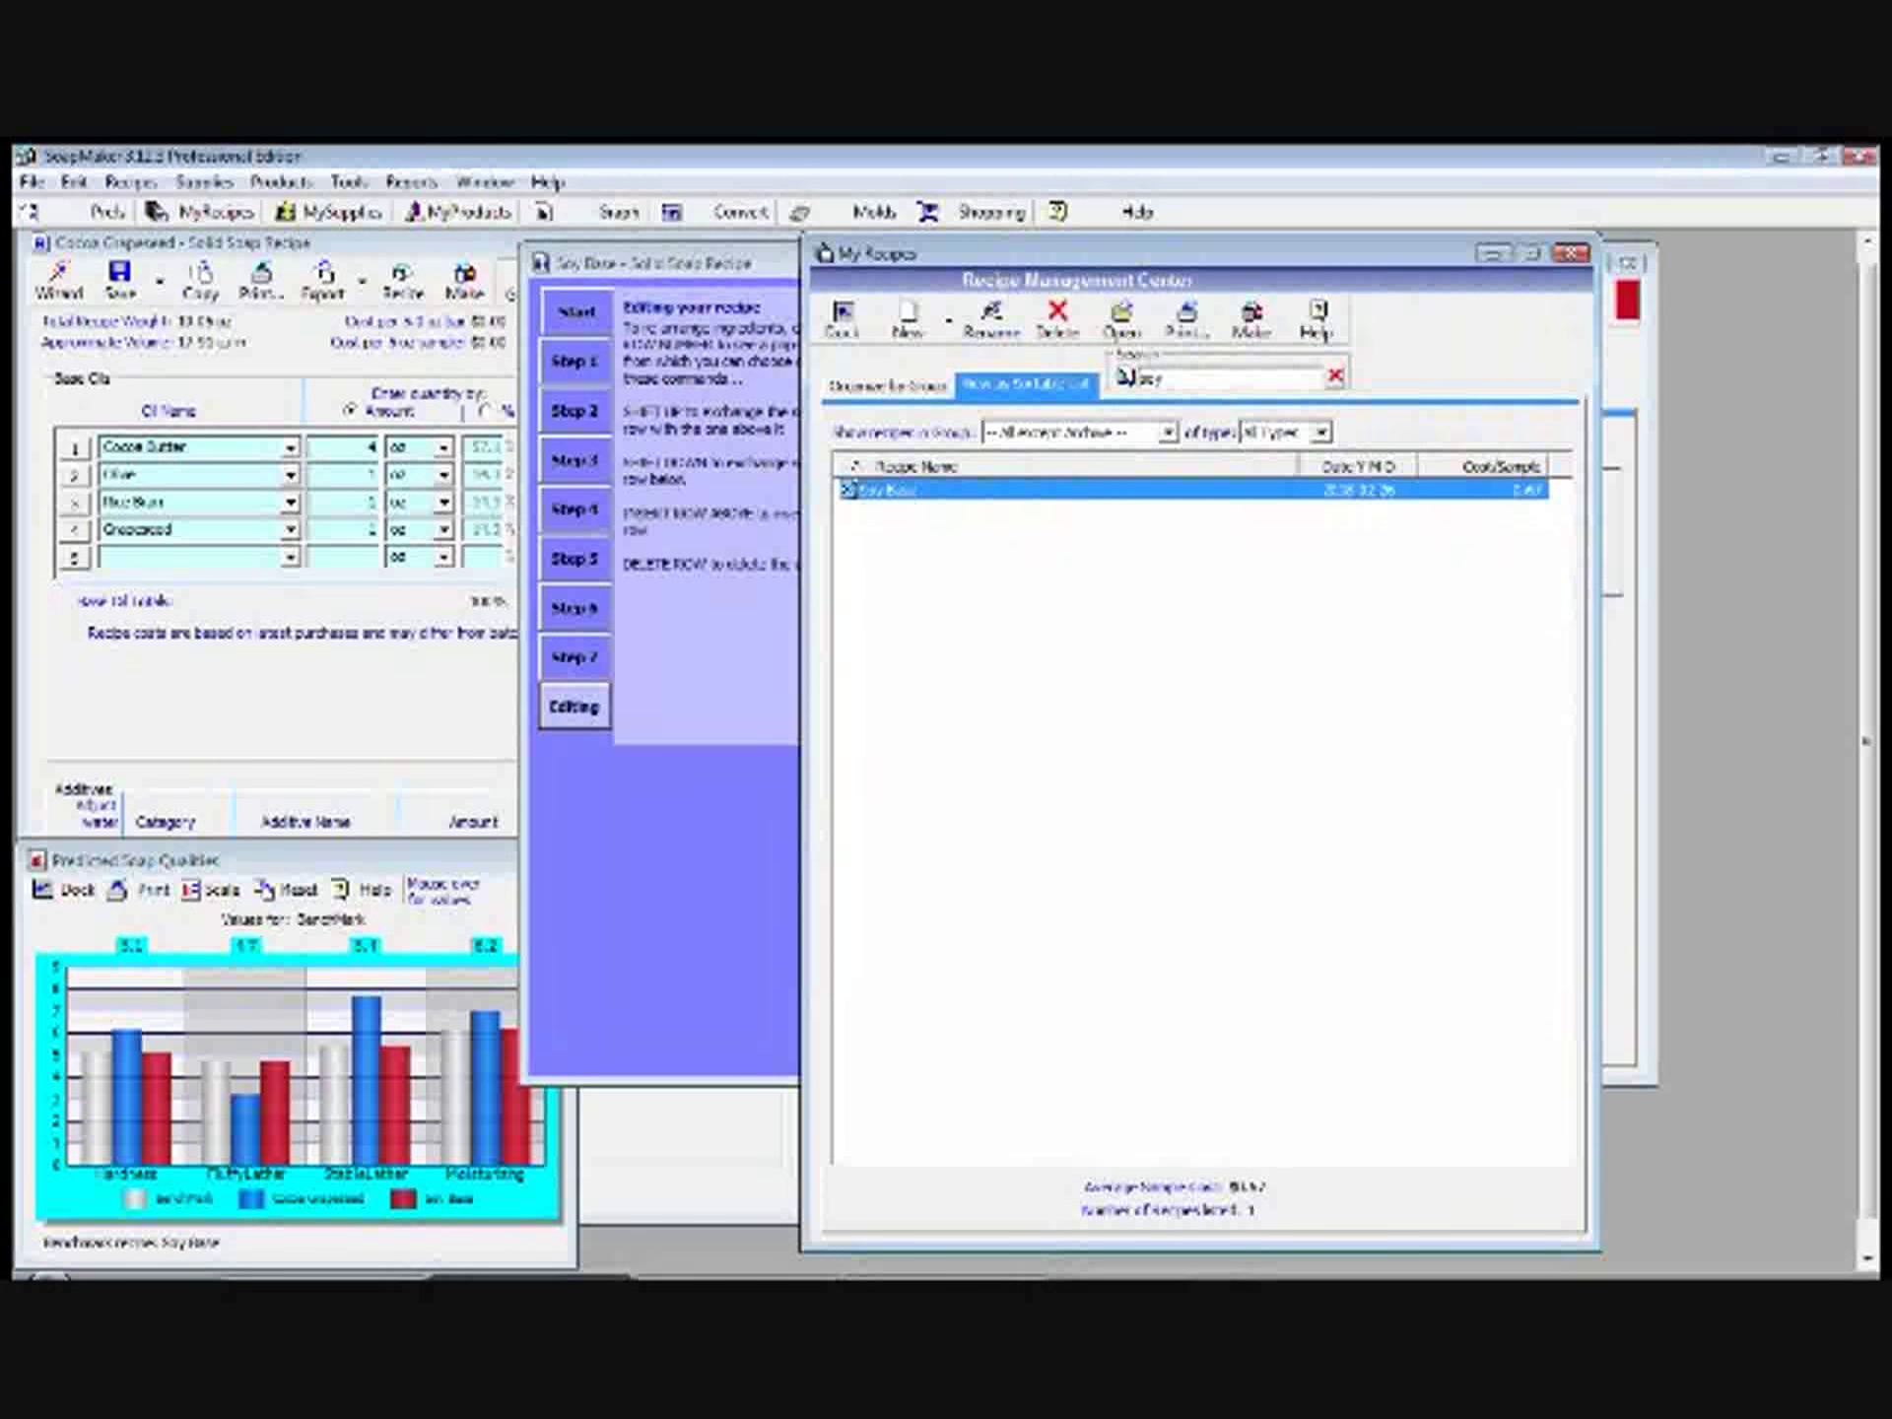
double_click(887, 490)
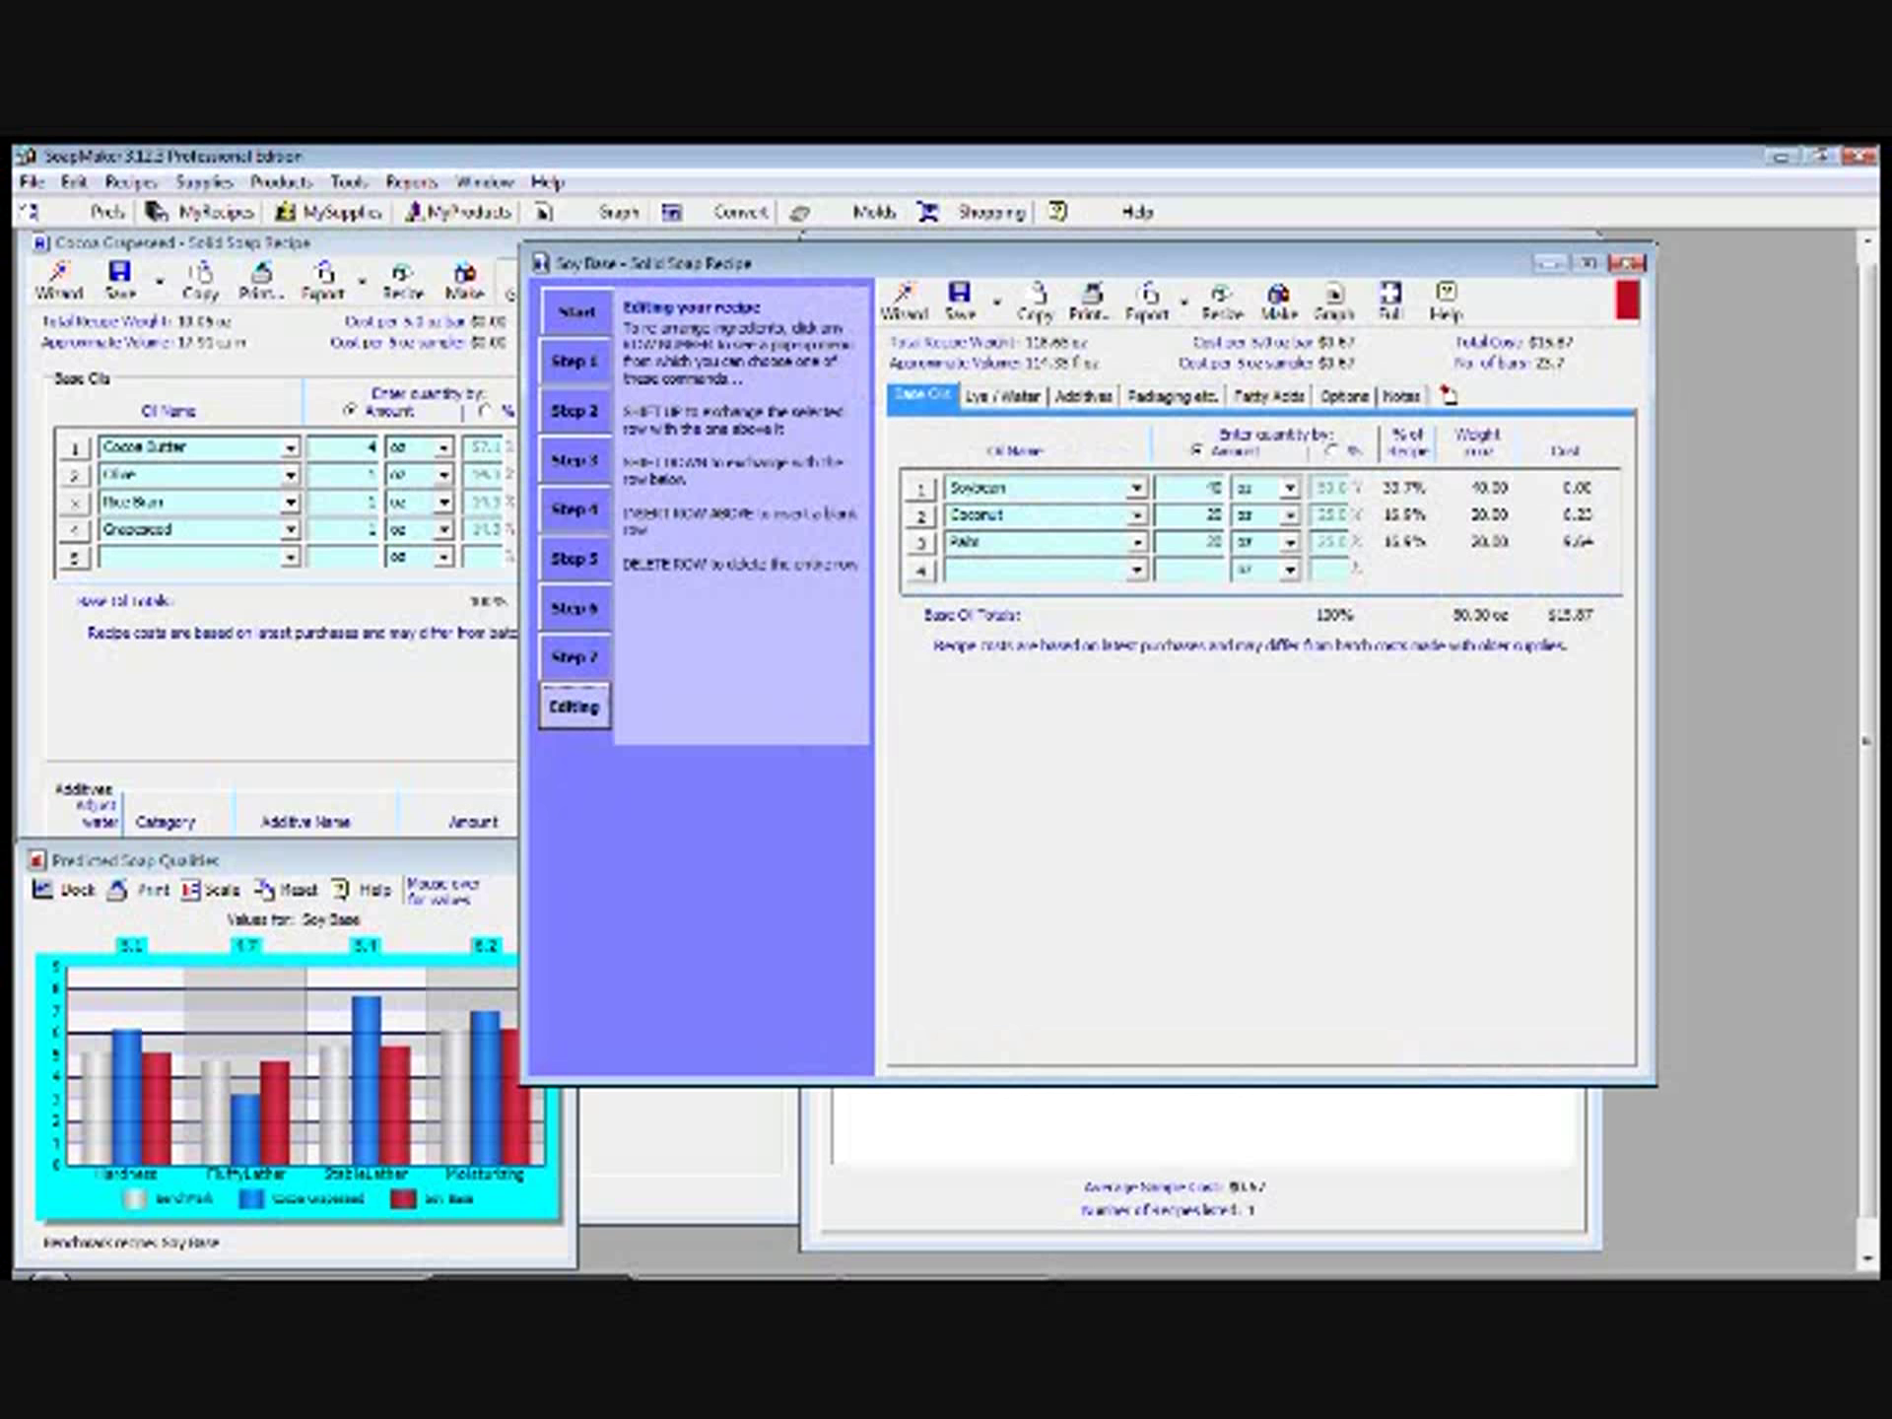
- Preview the Soy Base printout with Fatty acids and Notes unchecked
left_click(1089, 300)
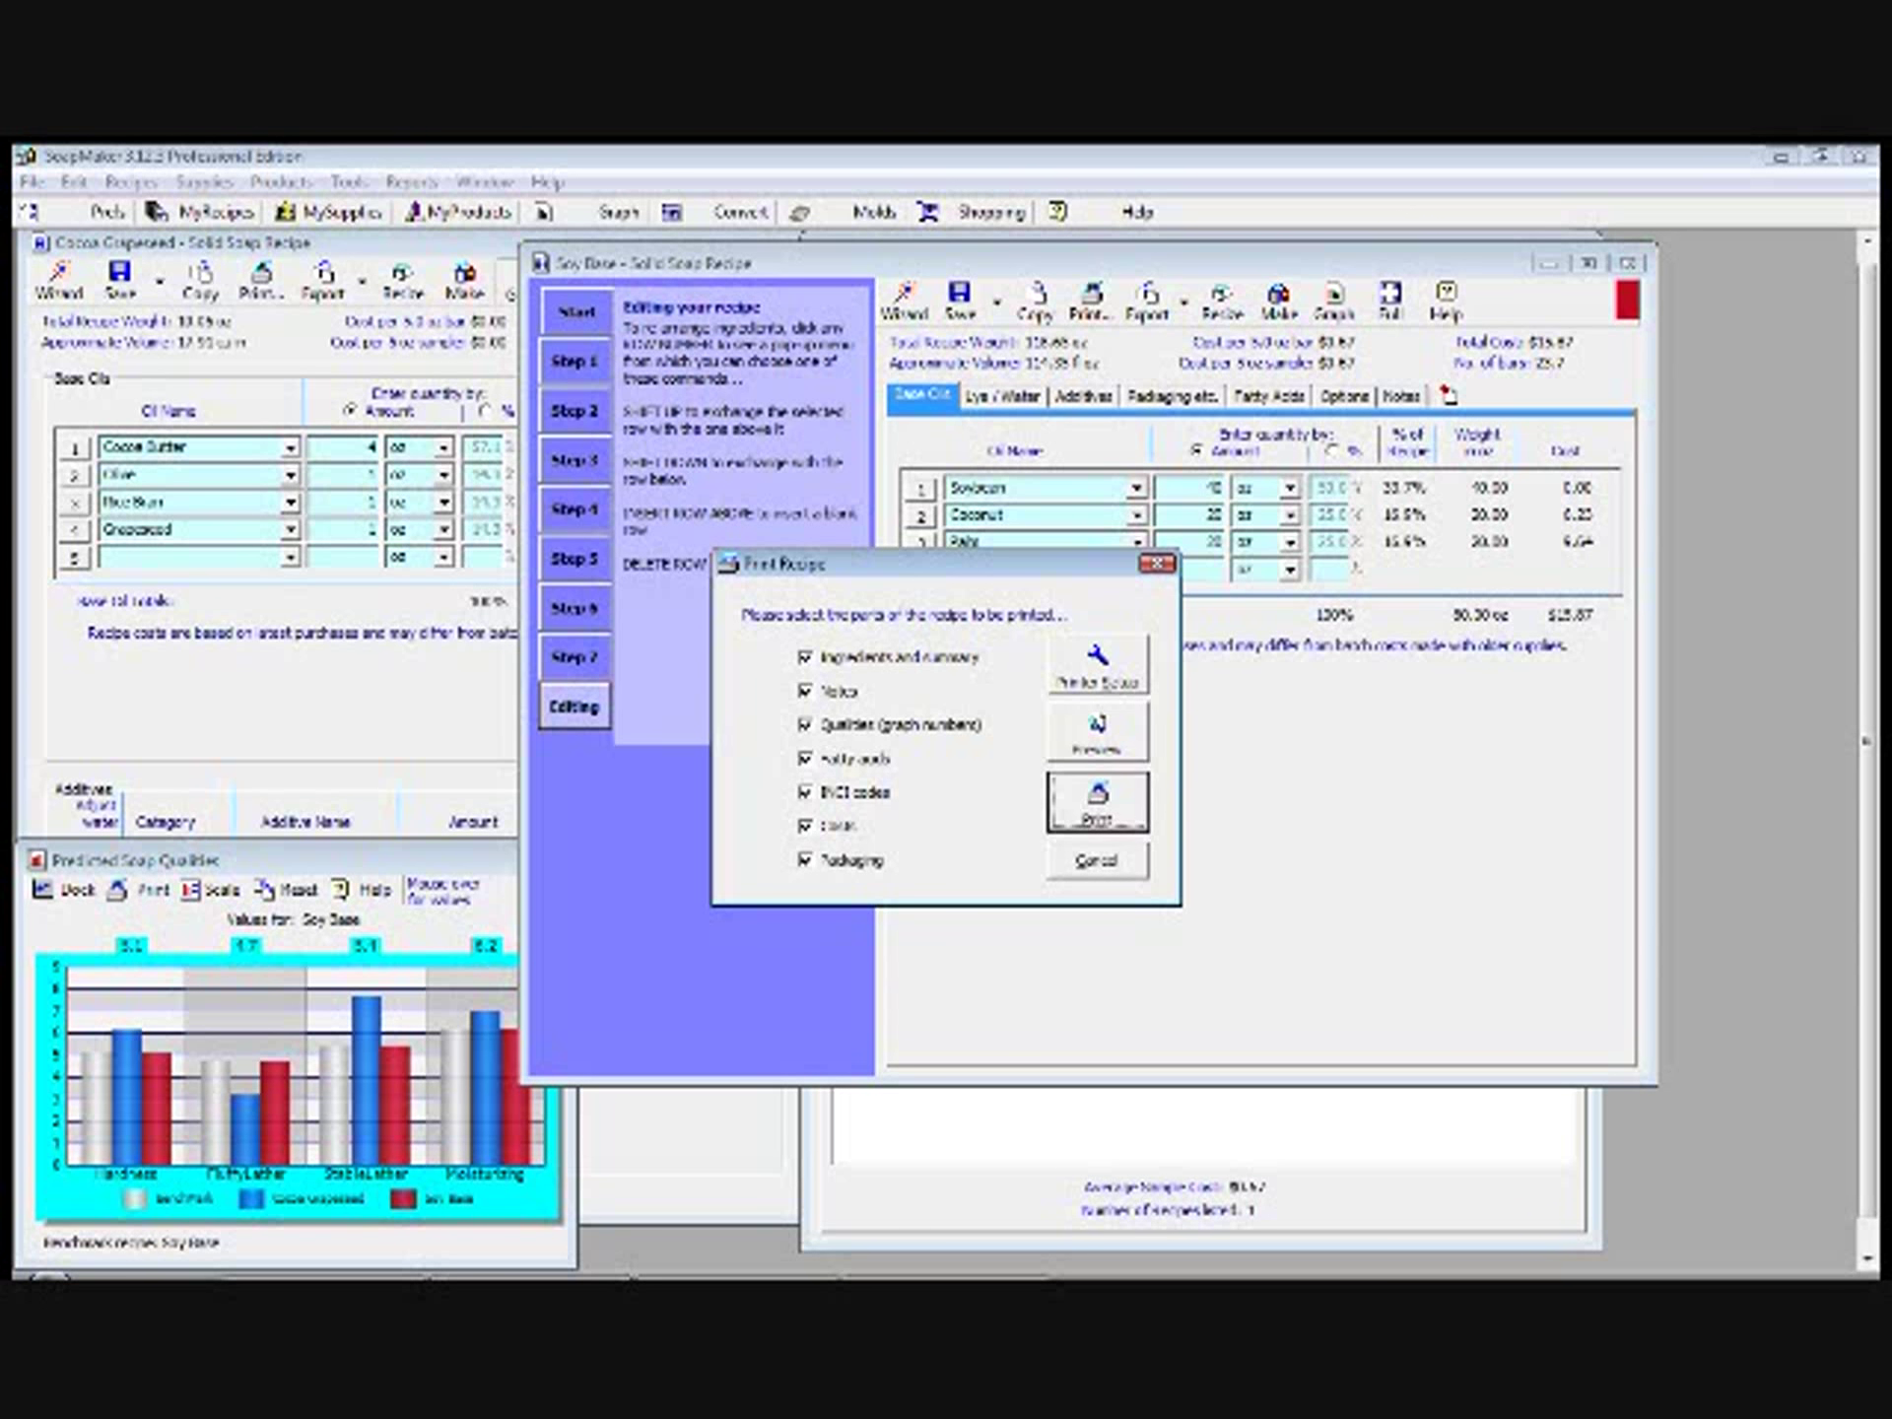
left_click(805, 759)
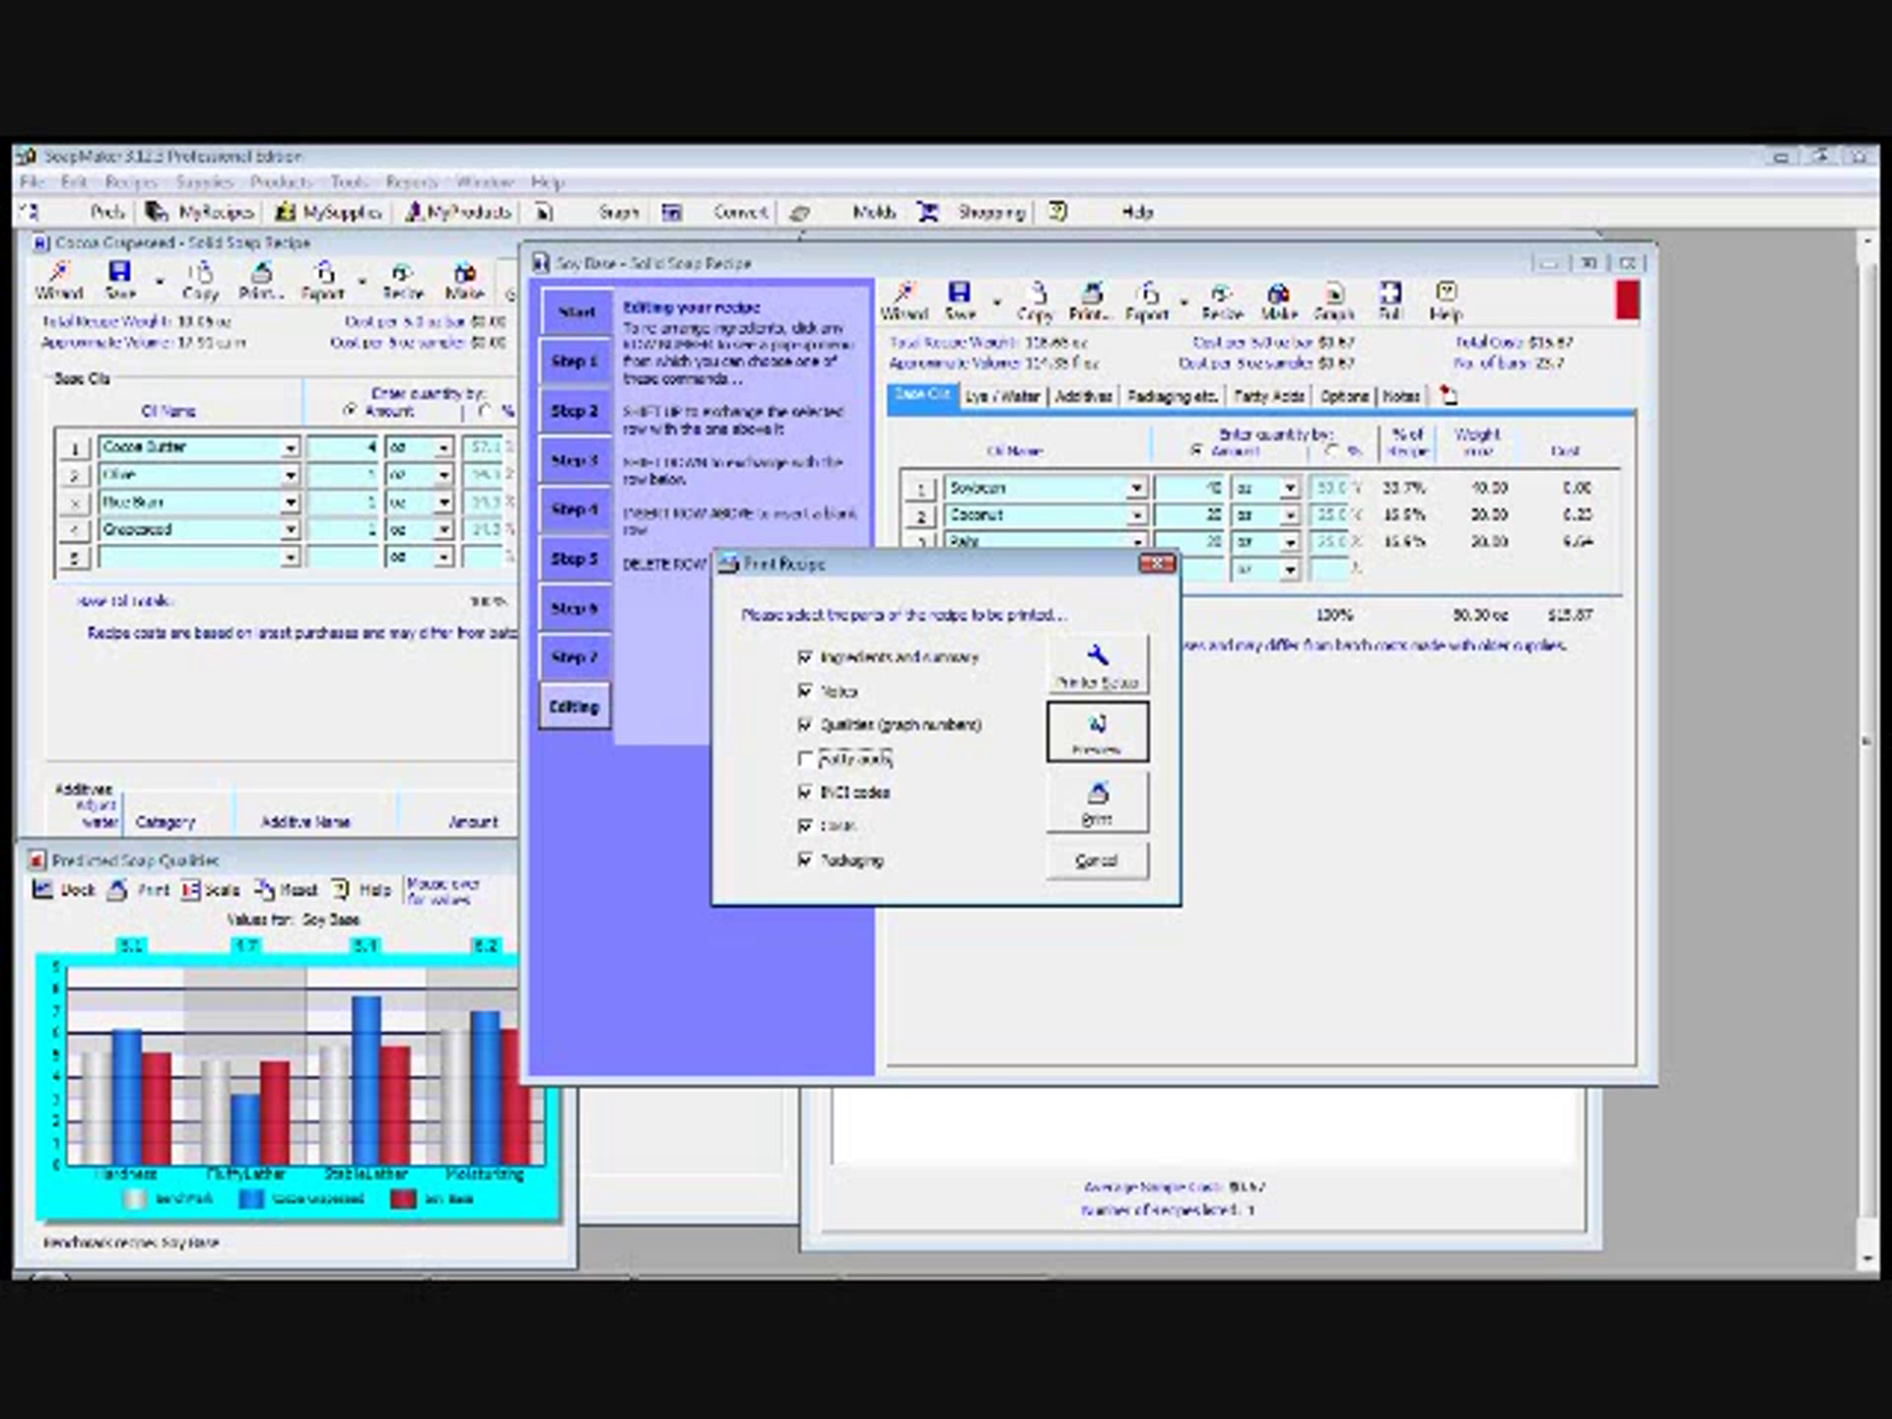
left_click(805, 691)
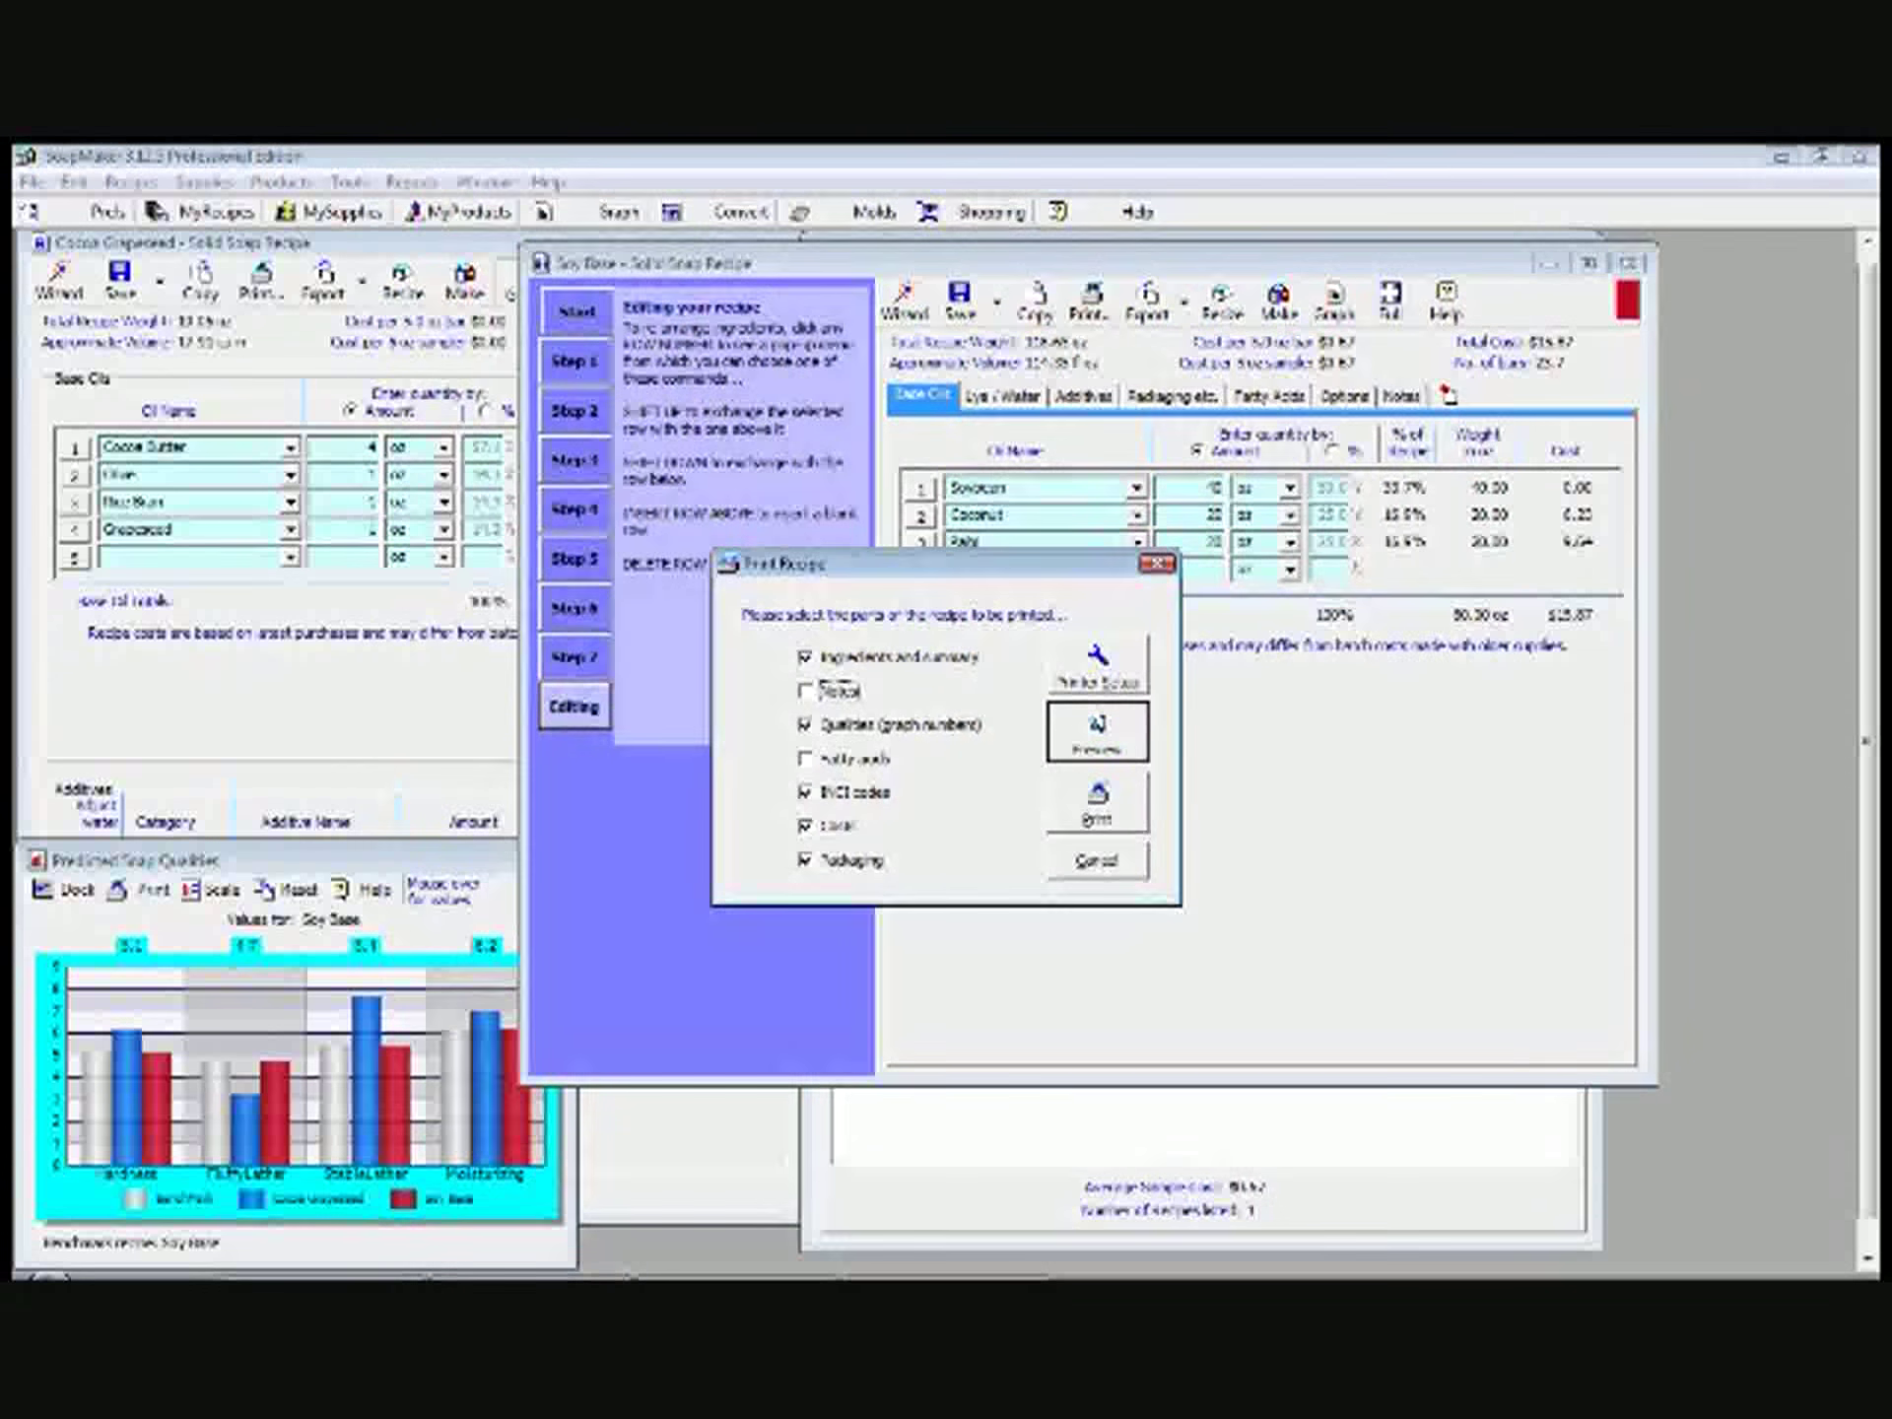
key("Return")
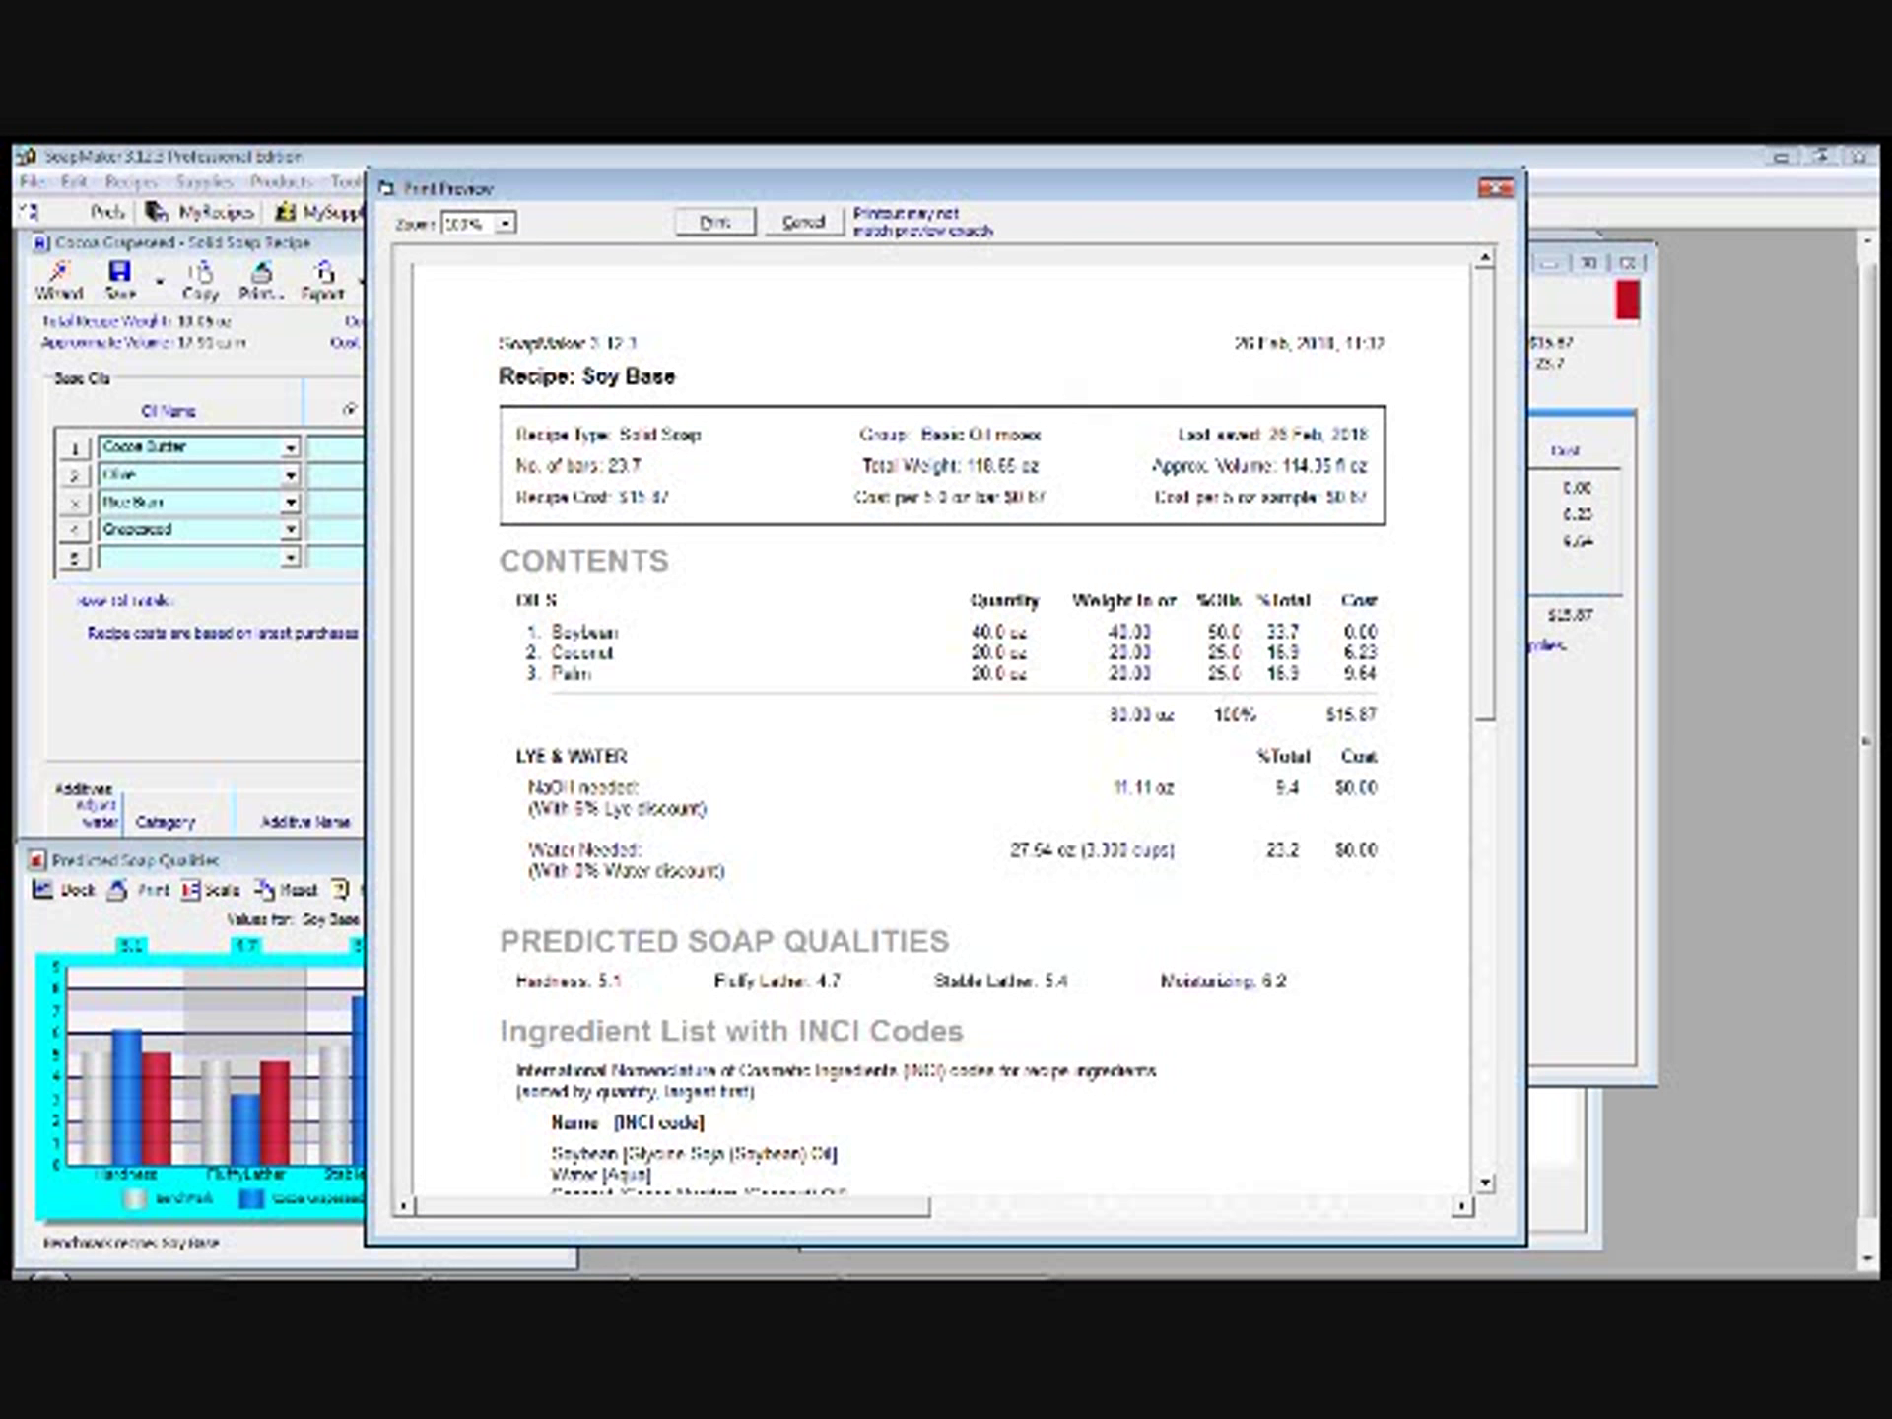
- Check the trimmed Soy Base preview and print it from the Windows Print dialog
scroll(941, 719, "down", 6)
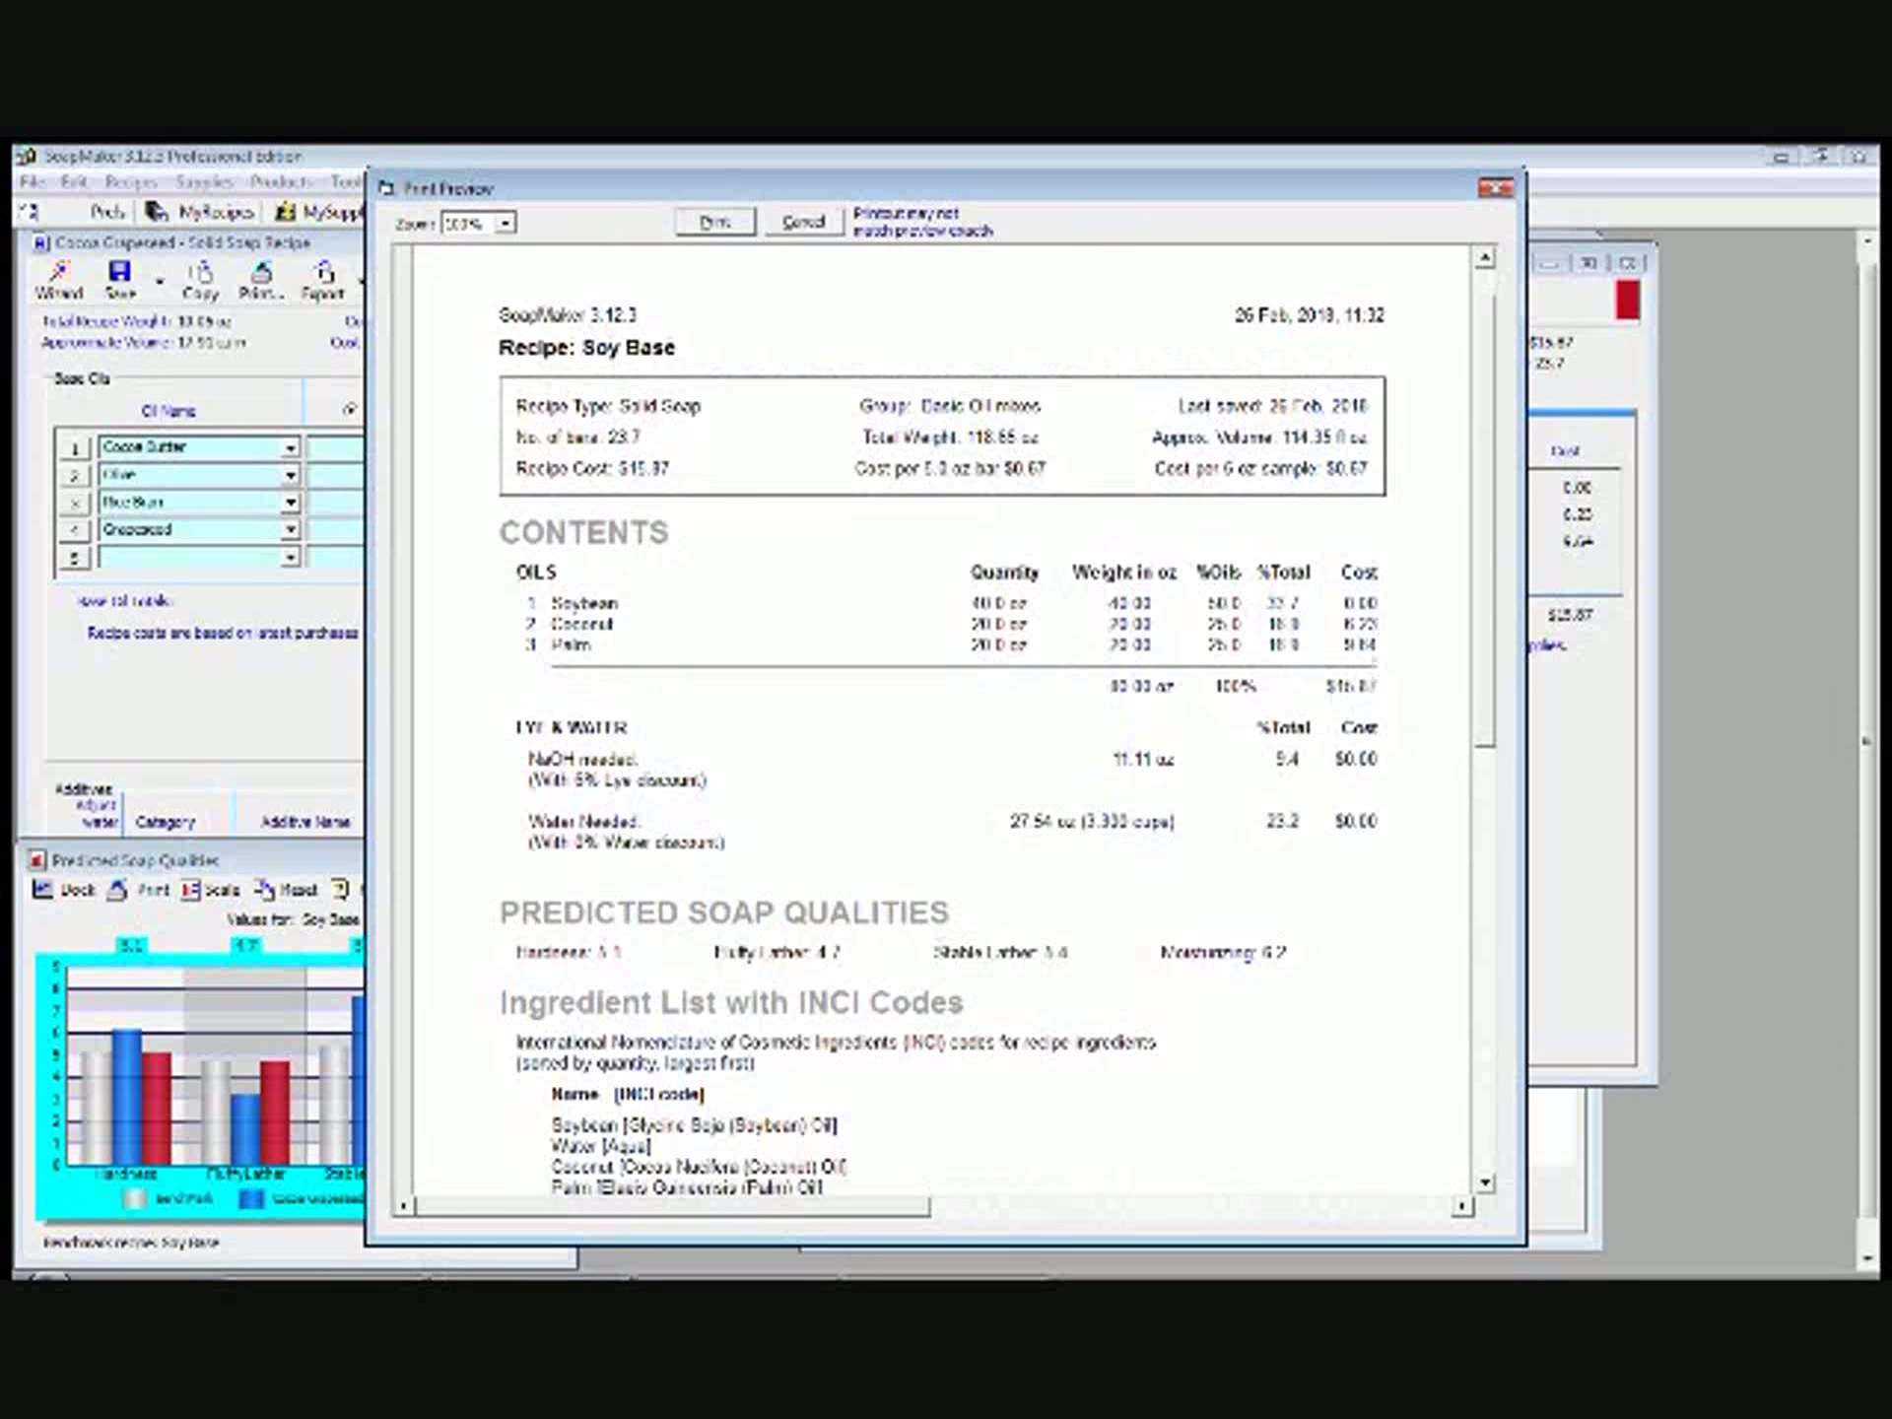
scroll(955, 722, "up", 6)
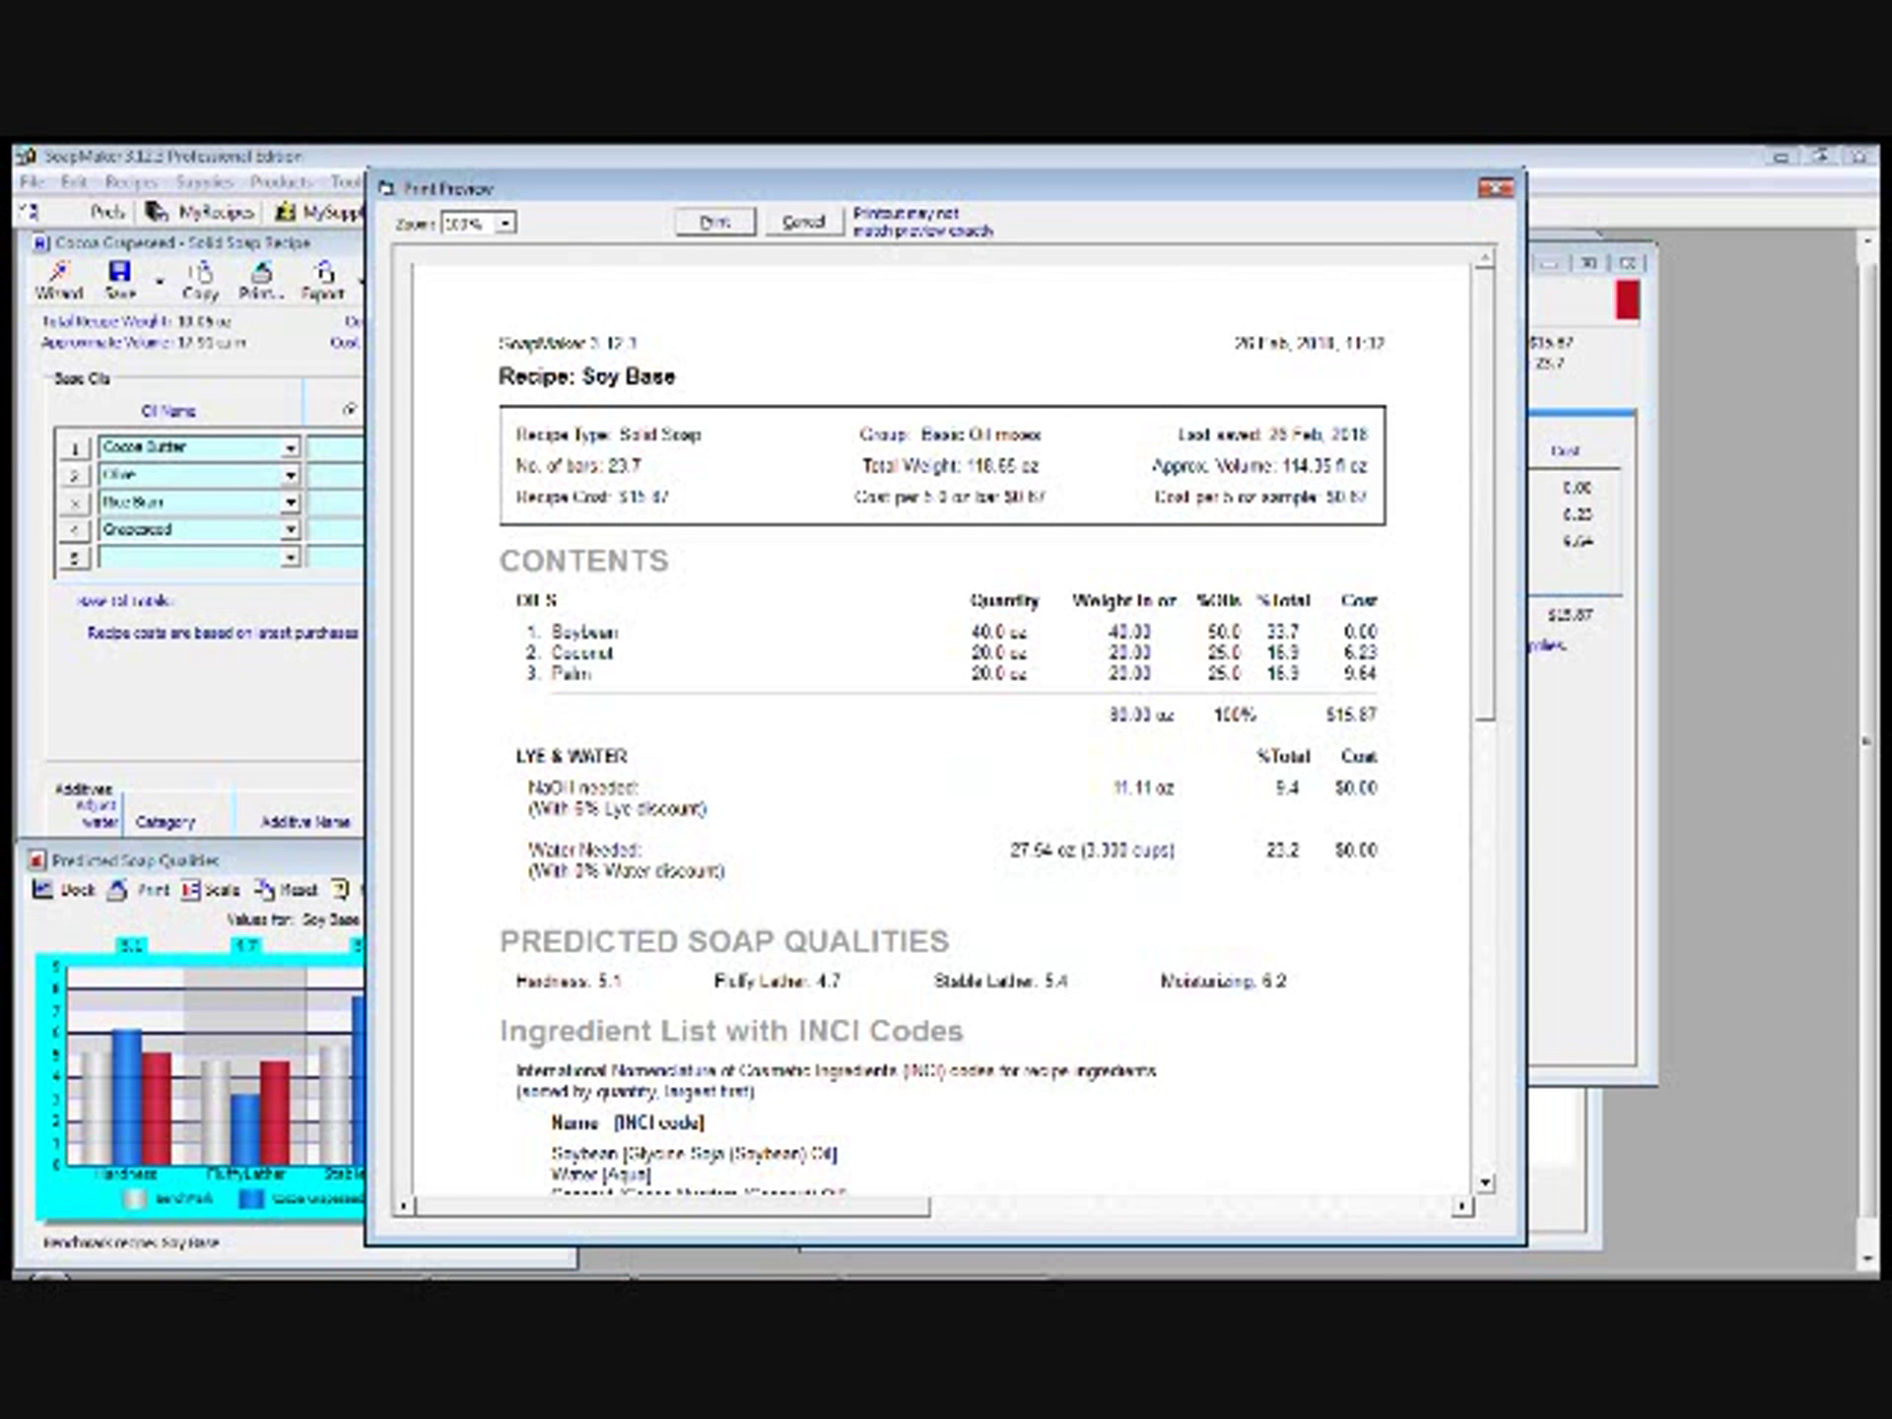
scroll(940, 719, "down", 5)
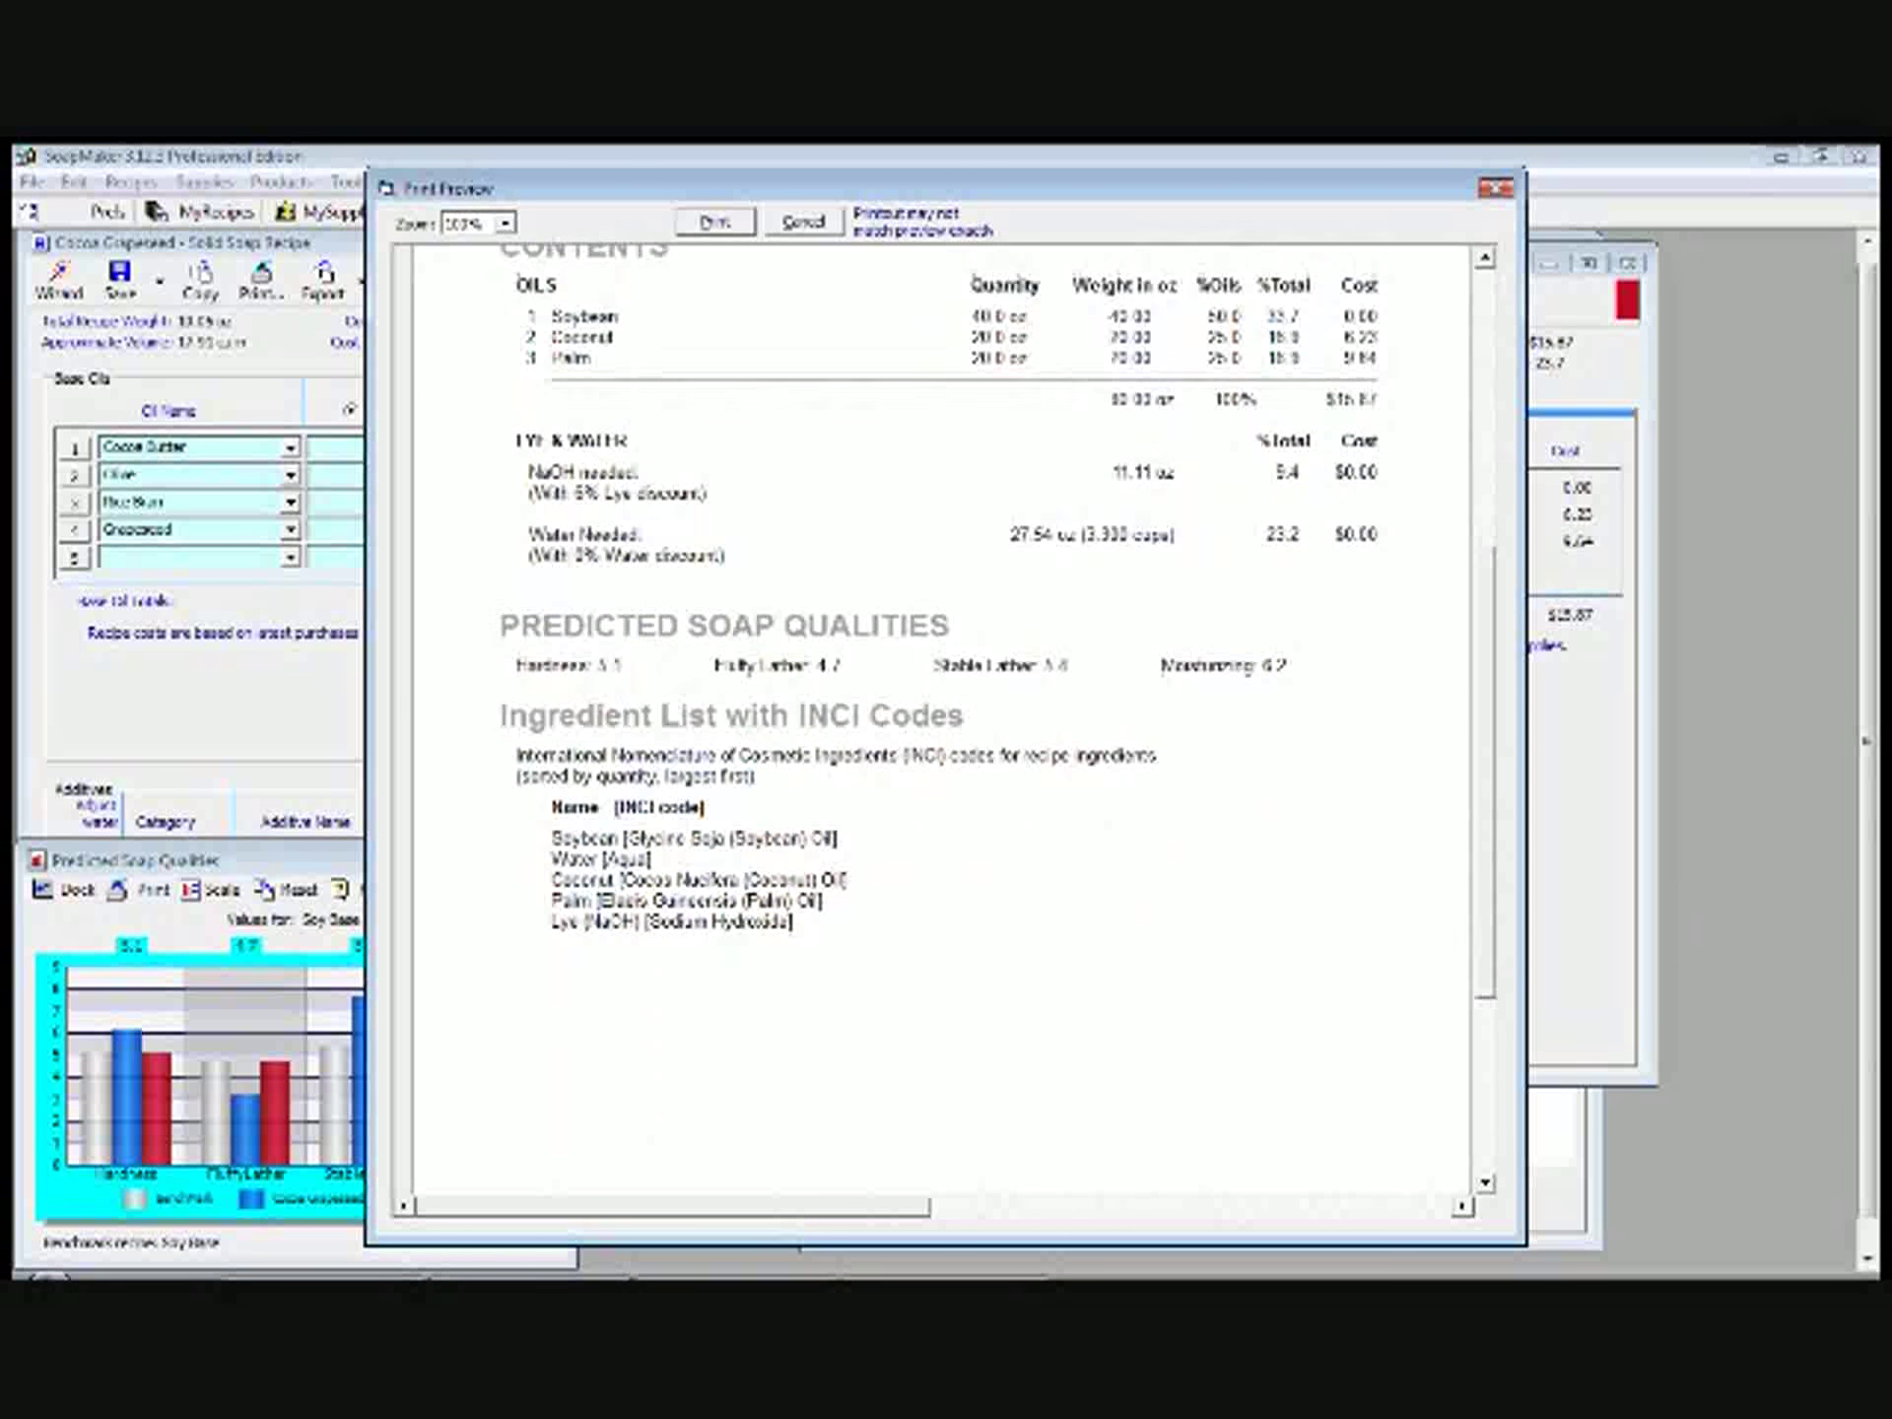
scroll(941, 719, "up", 5)
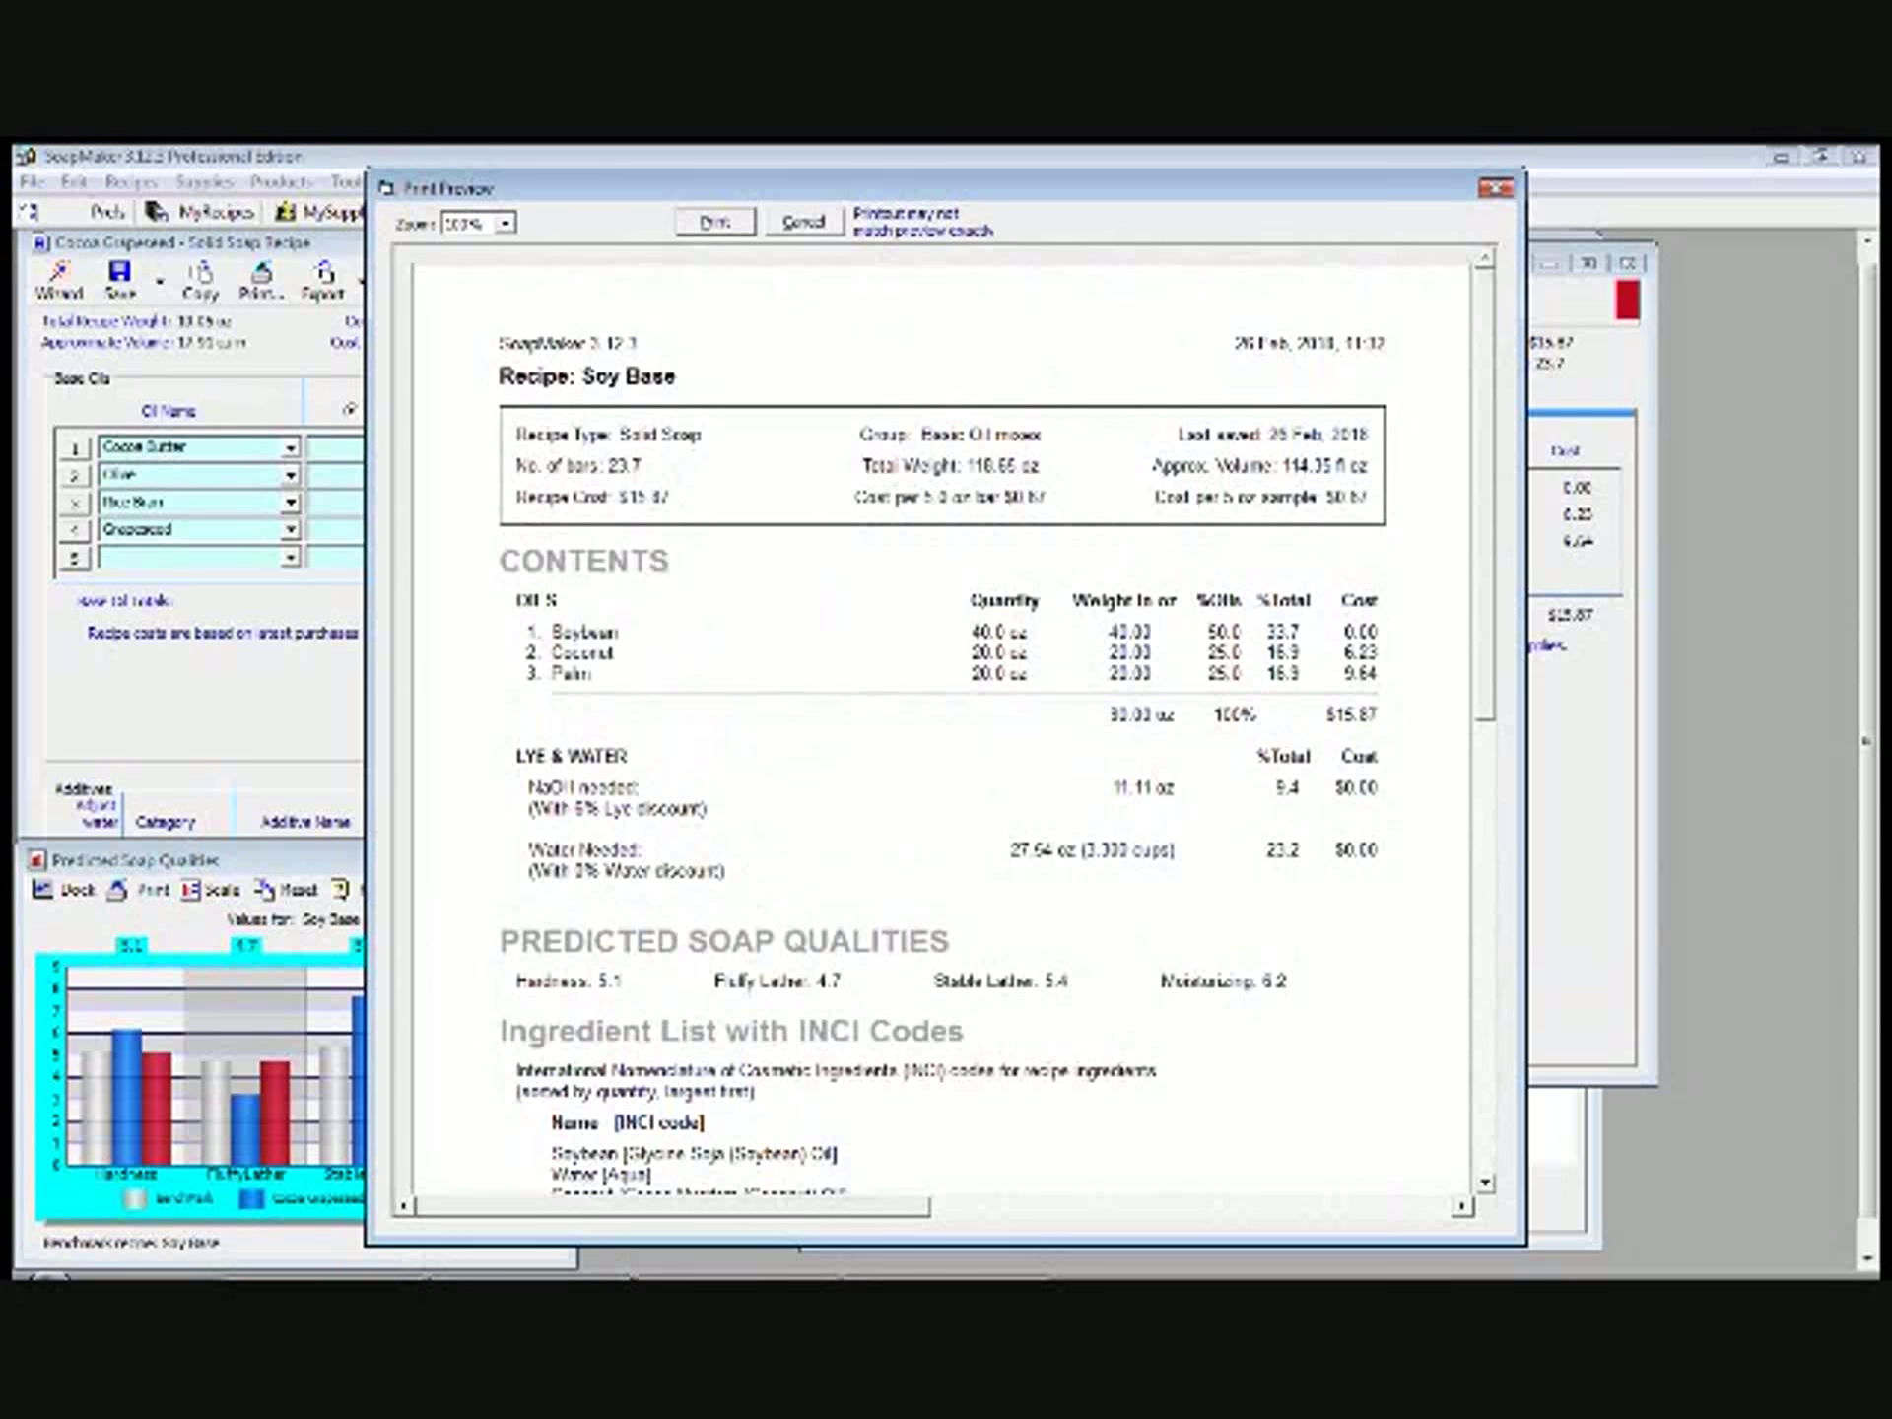
left_click(714, 221)
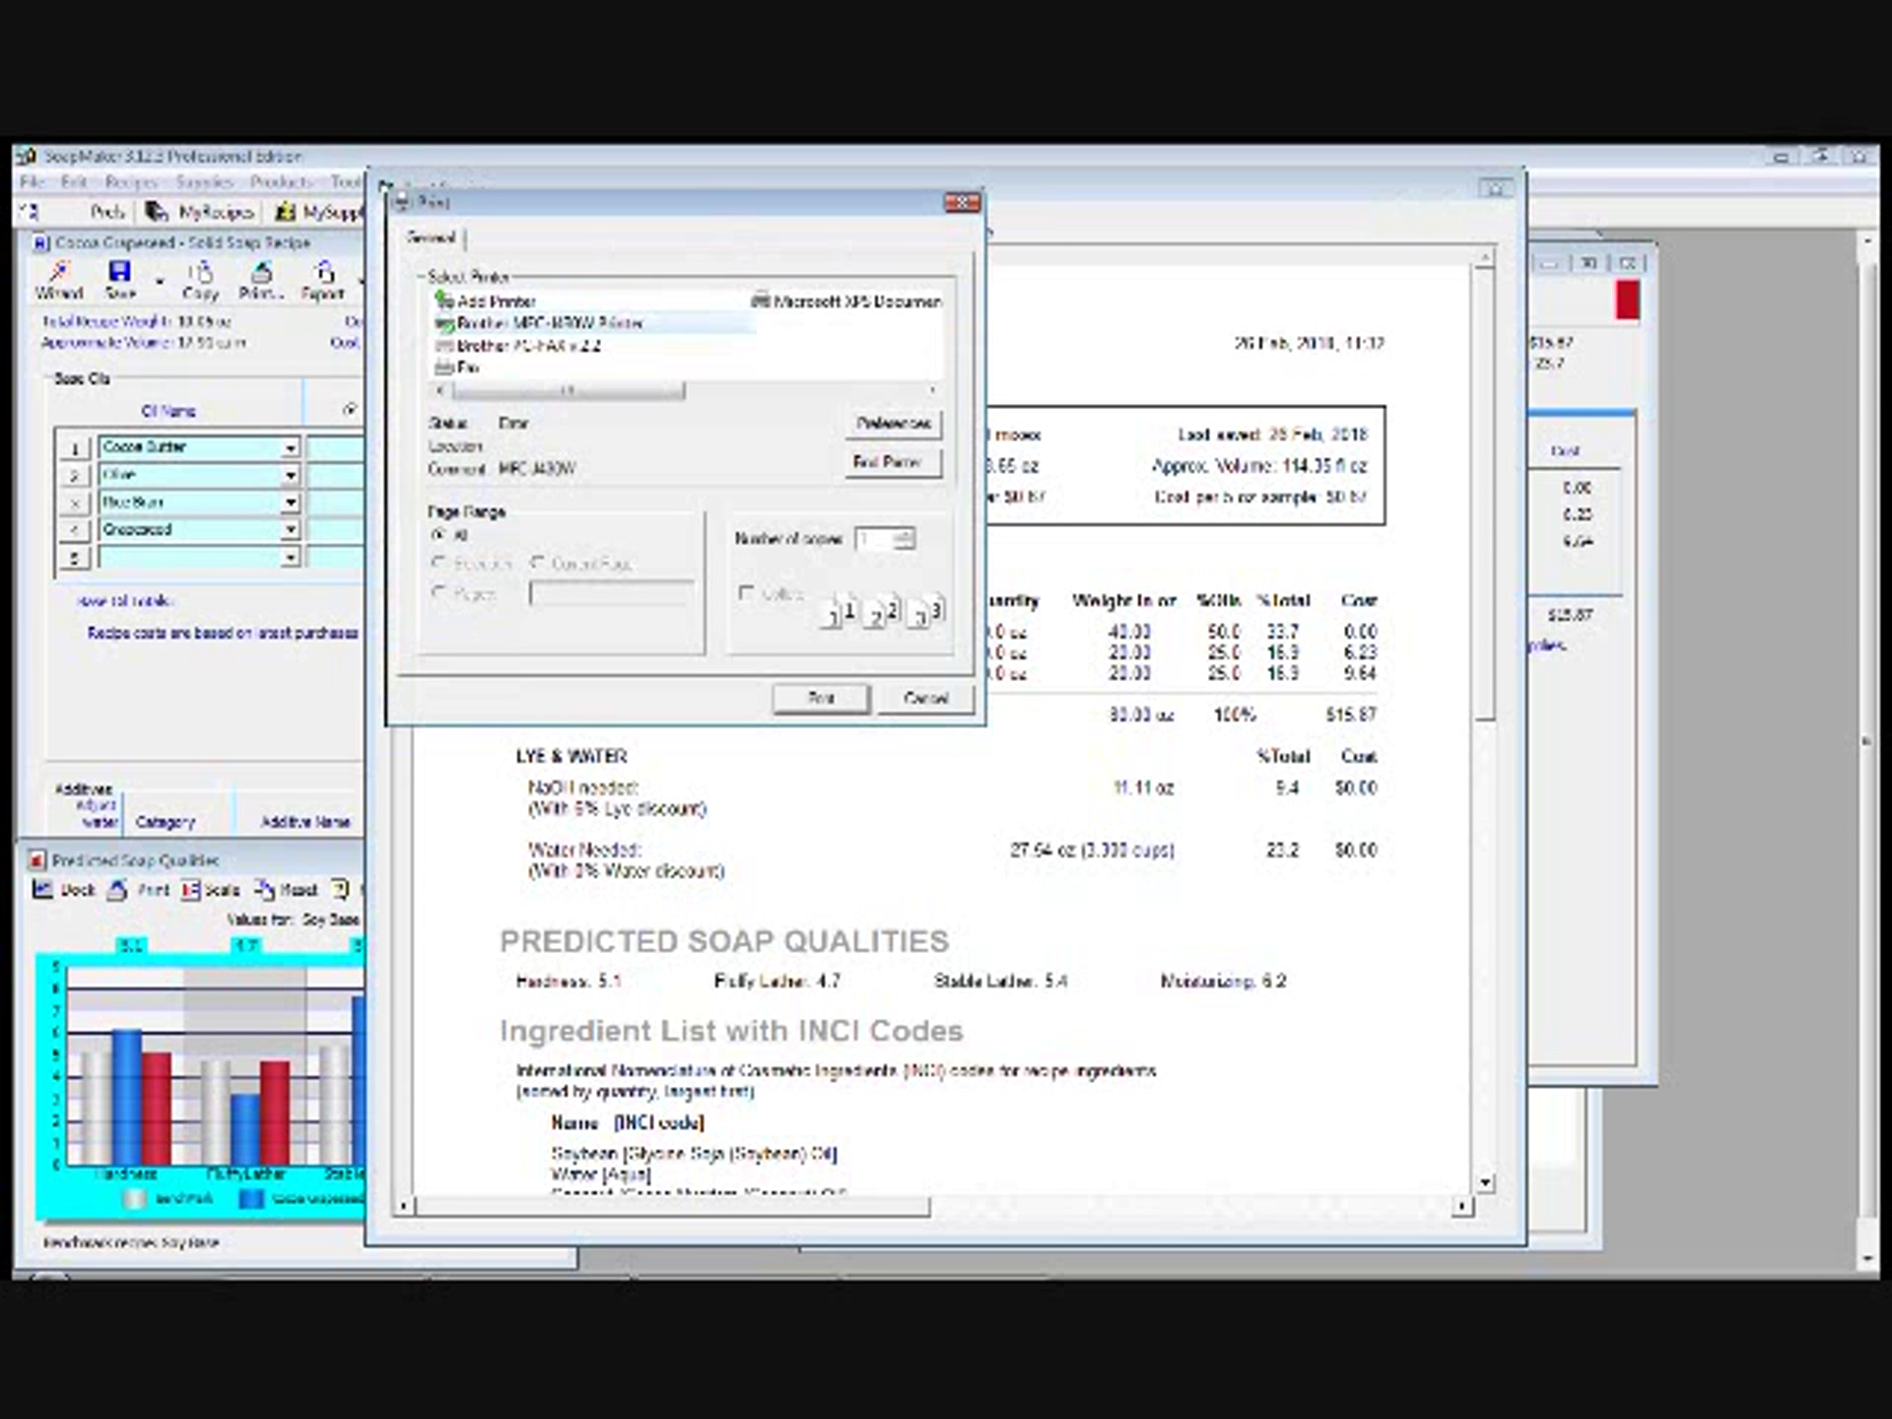
left_click(384, 187)
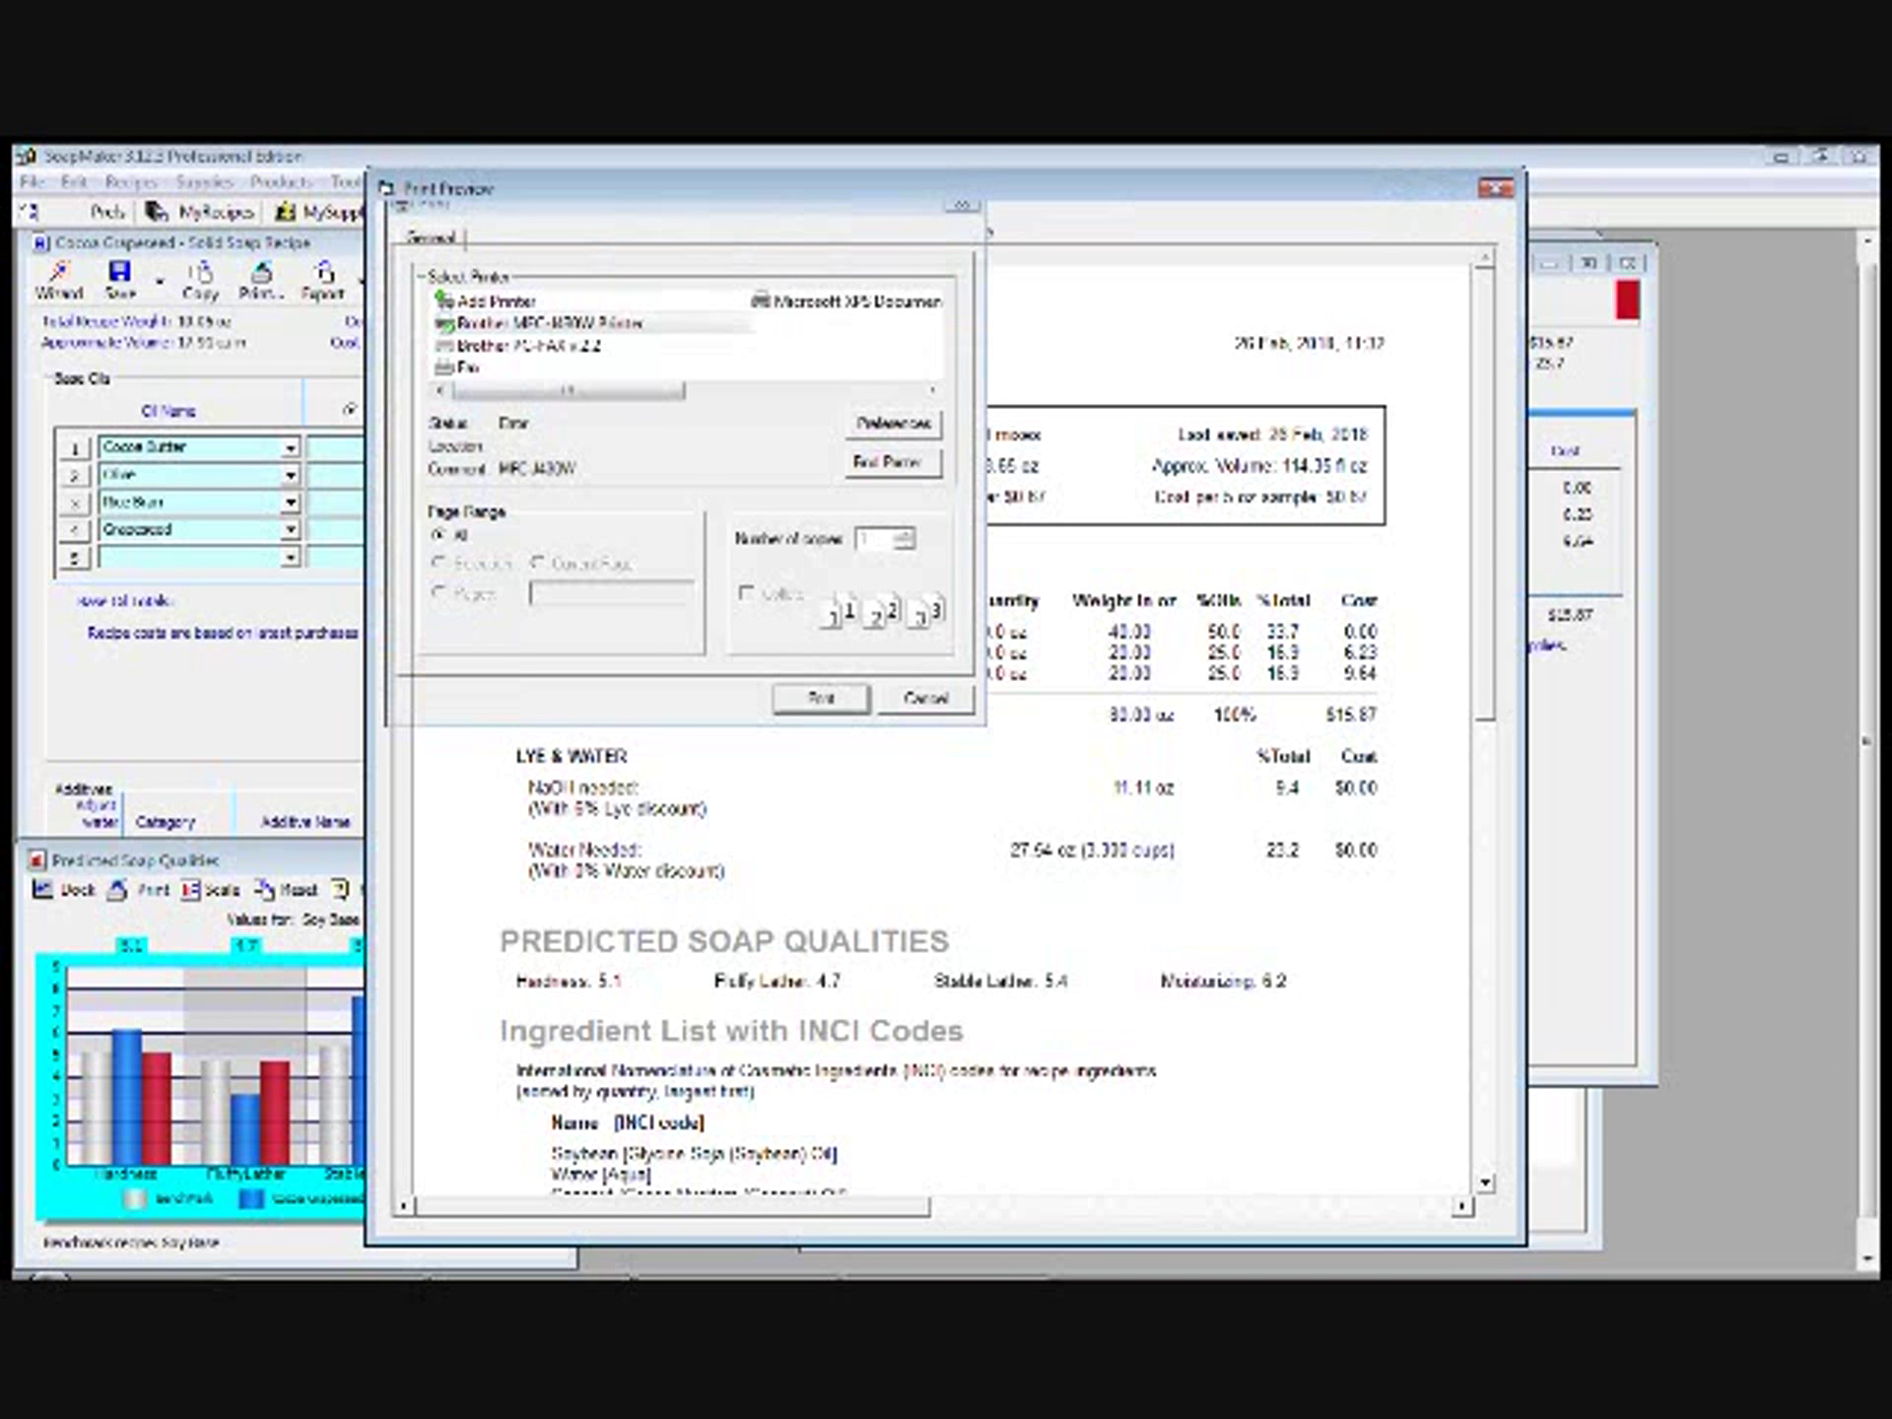
key("Escape")
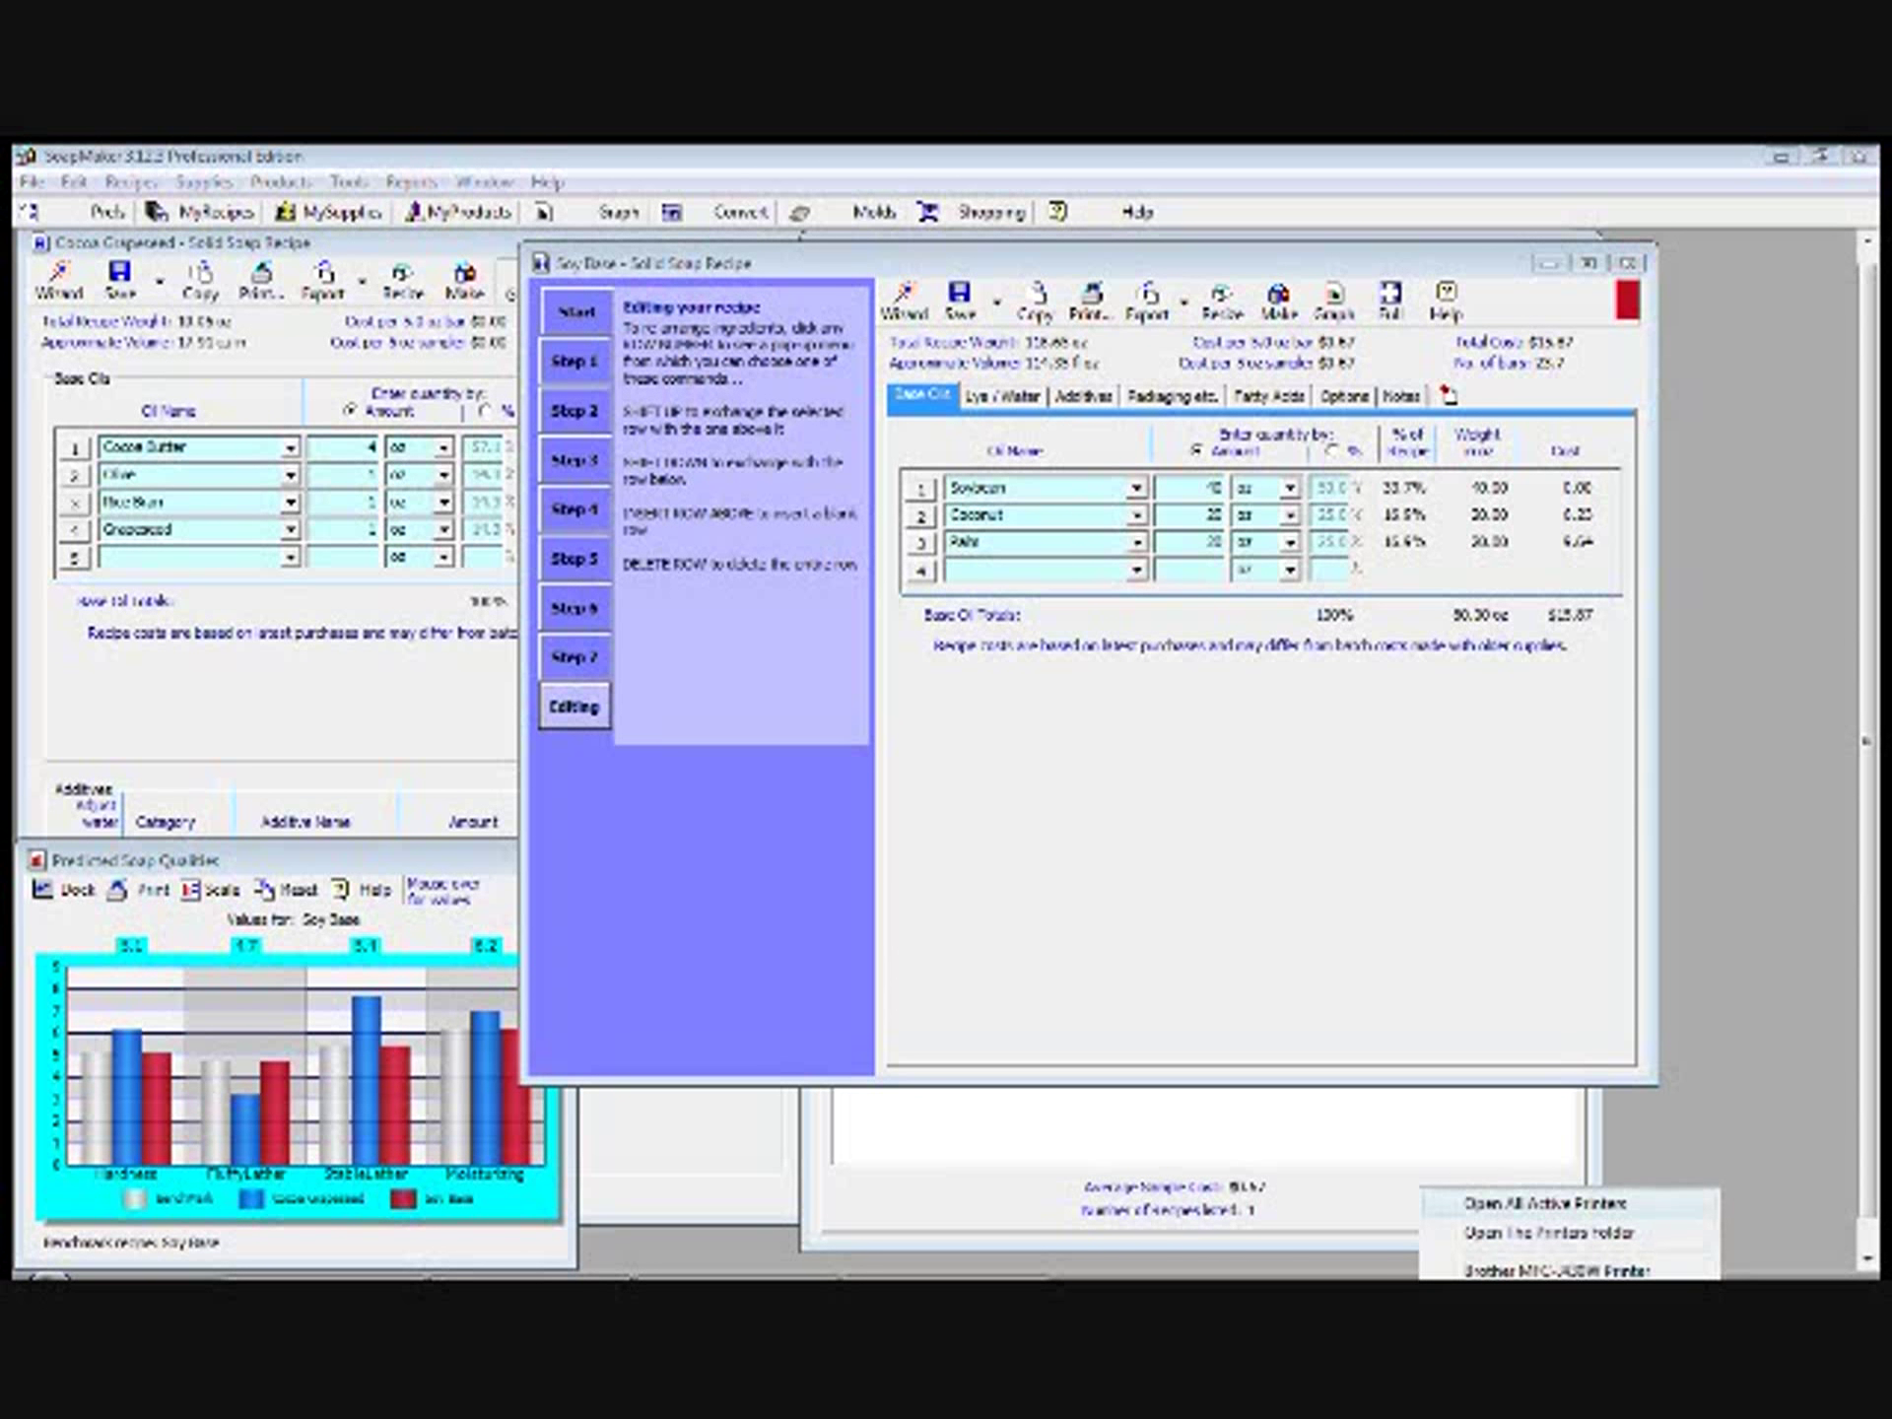
- Check the printer queue, re-preview the recipe, then choose Export recipe as a text file
left_click(1557, 1270)
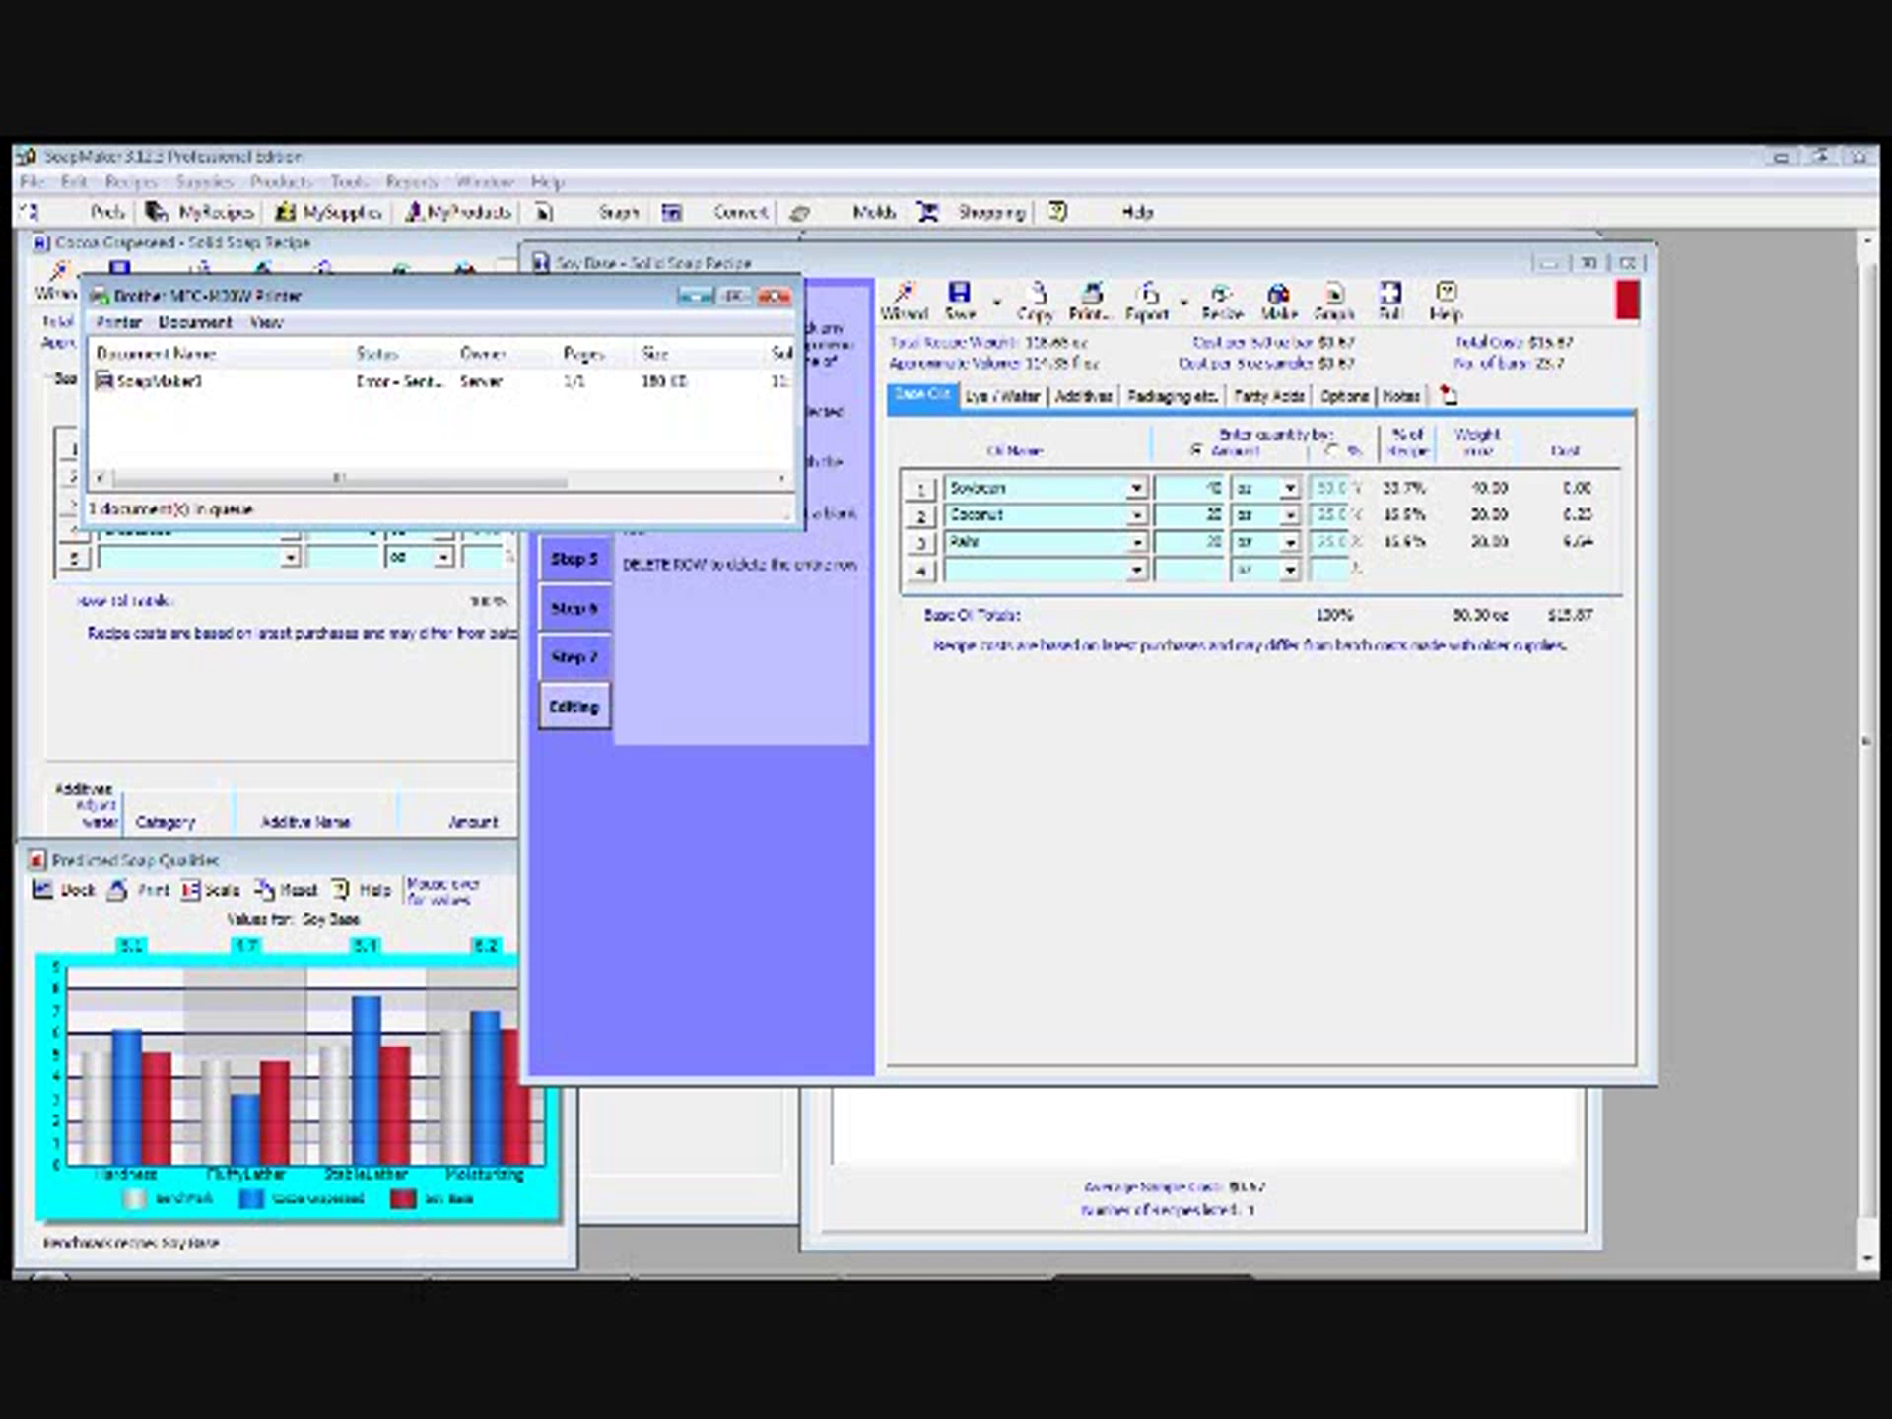
left_click(773, 295)
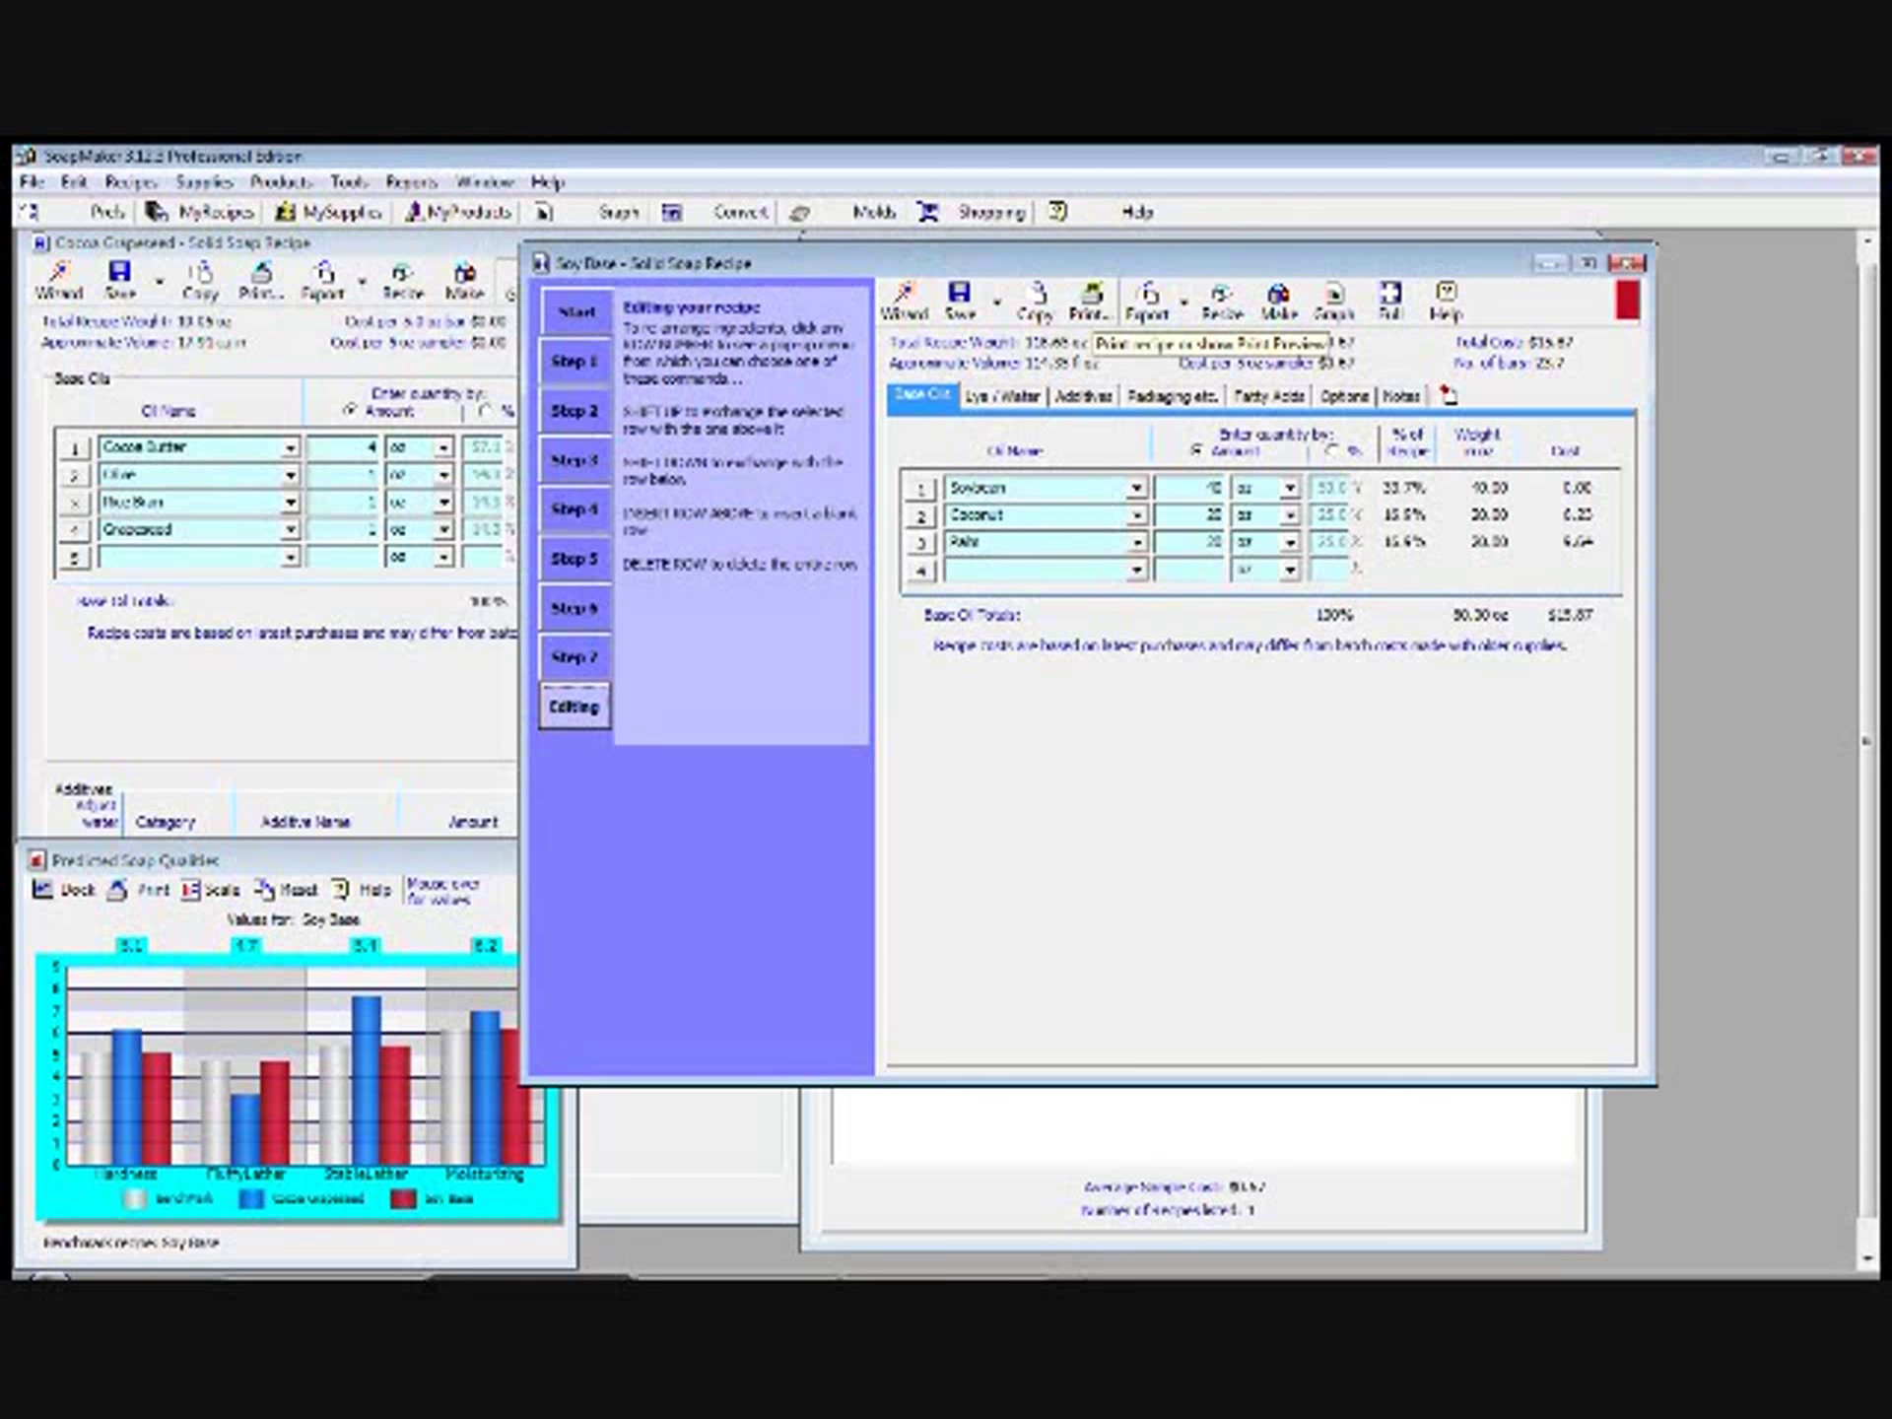
left_click(1090, 295)
left_click(1096, 731)
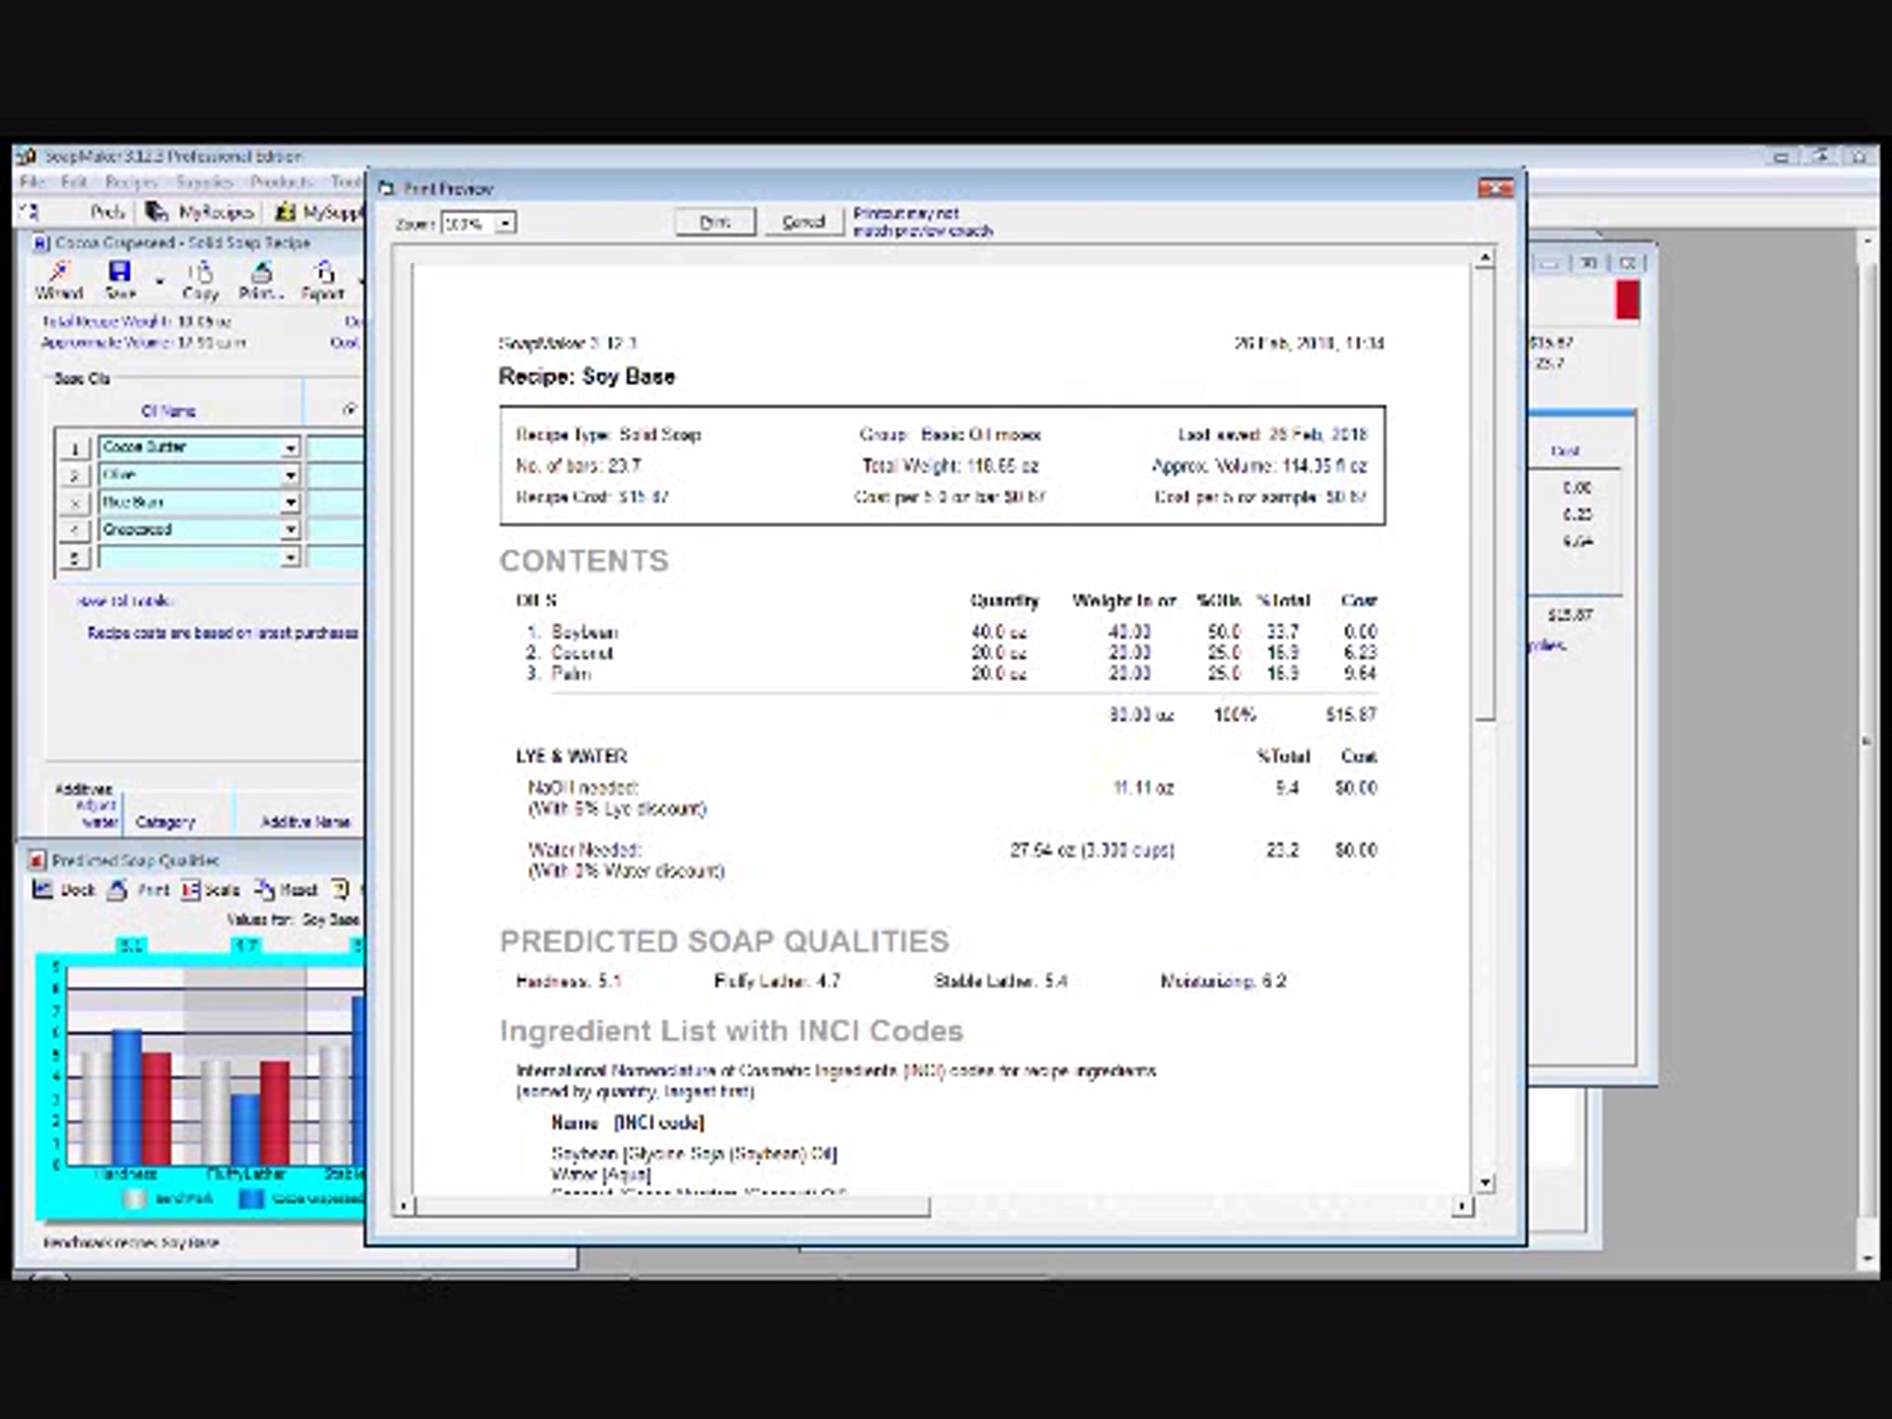
left_click(803, 222)
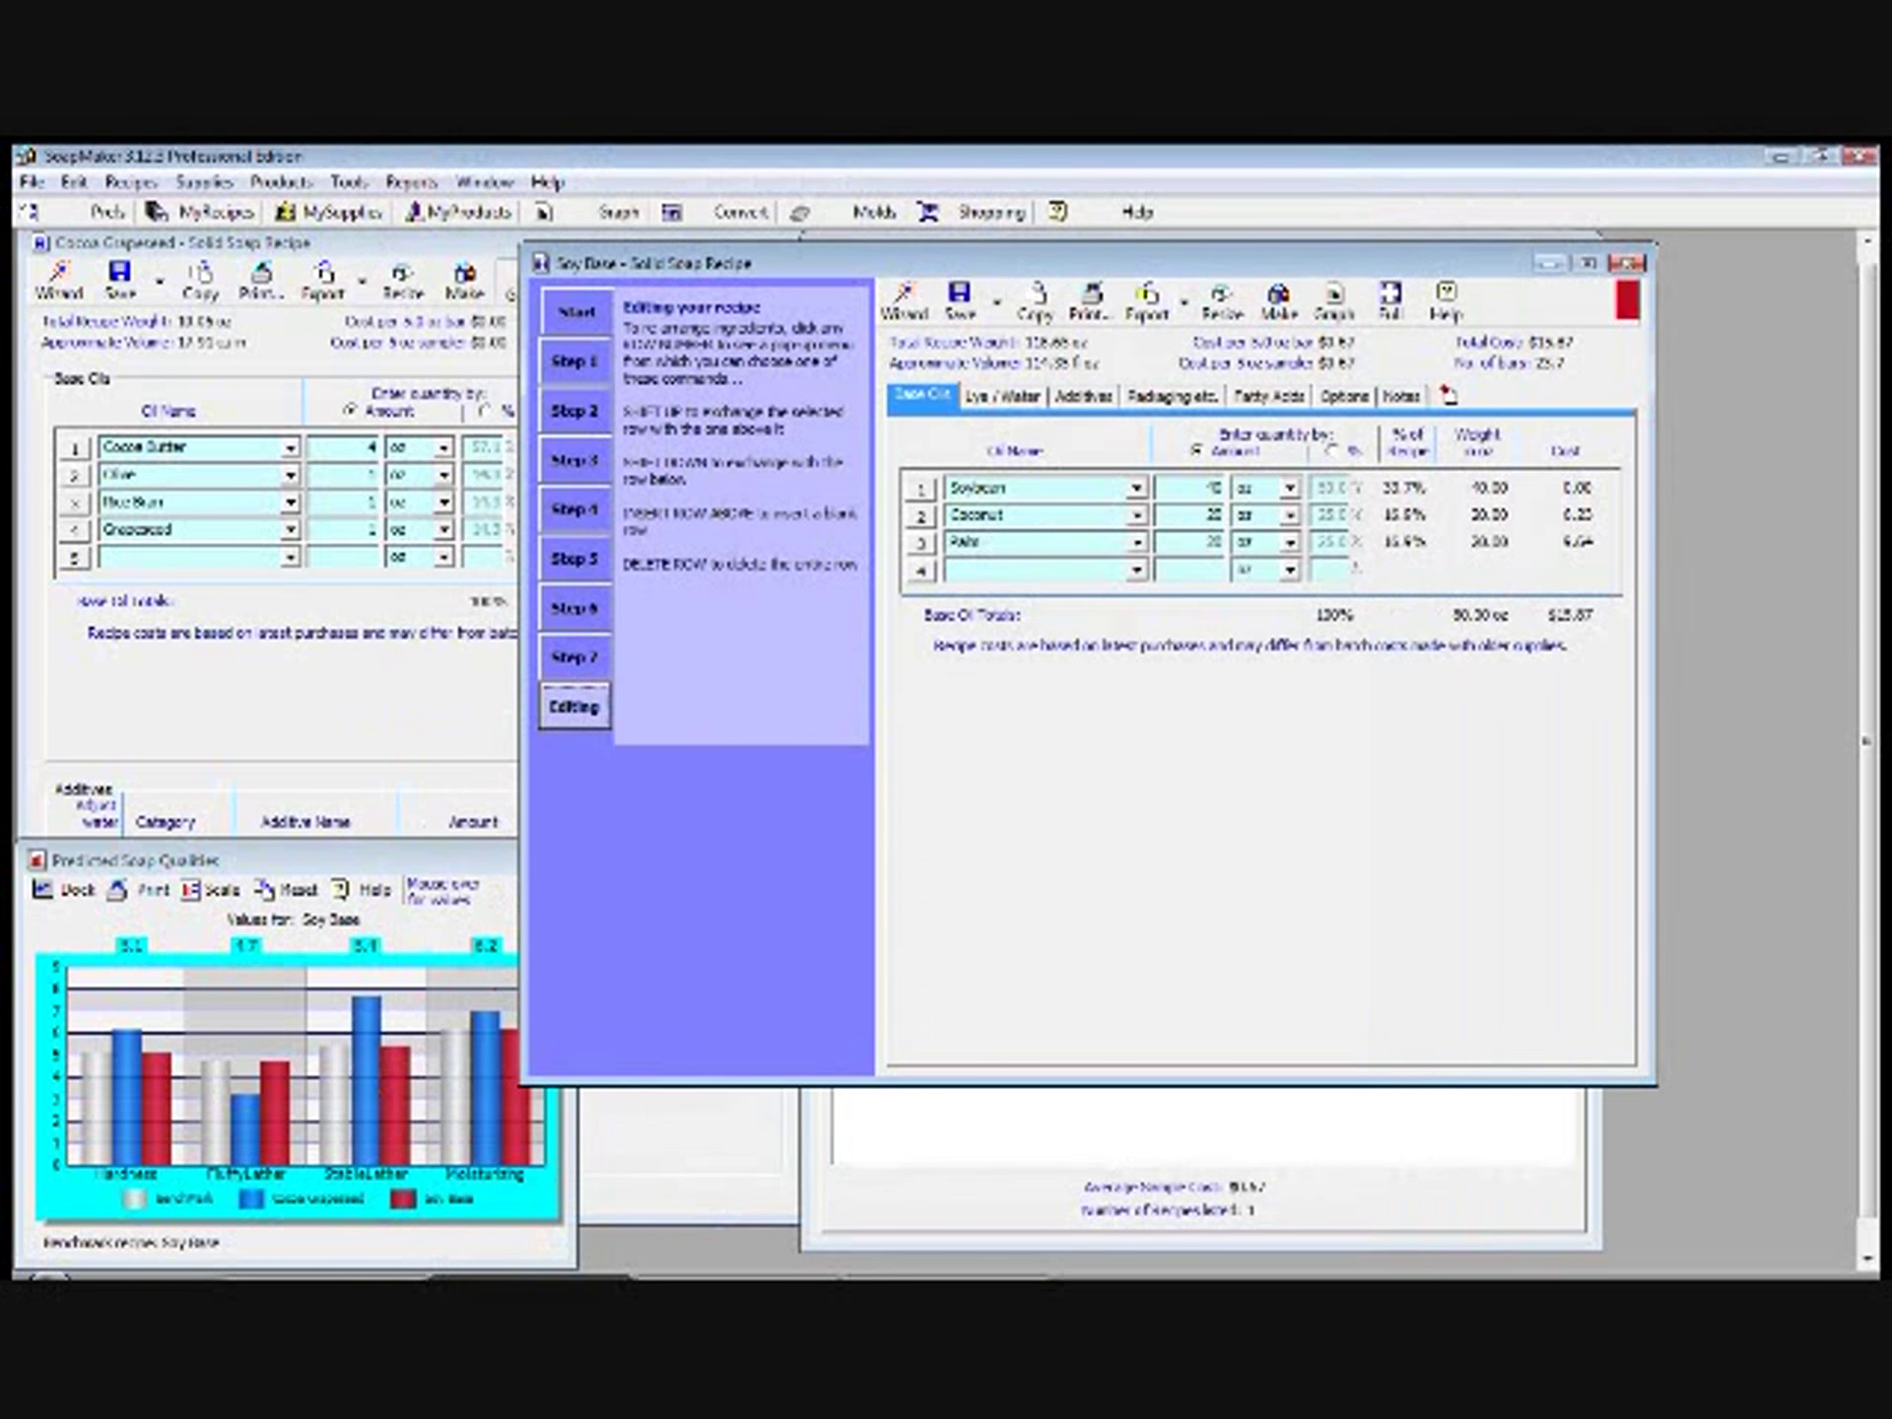
left_click(1147, 296)
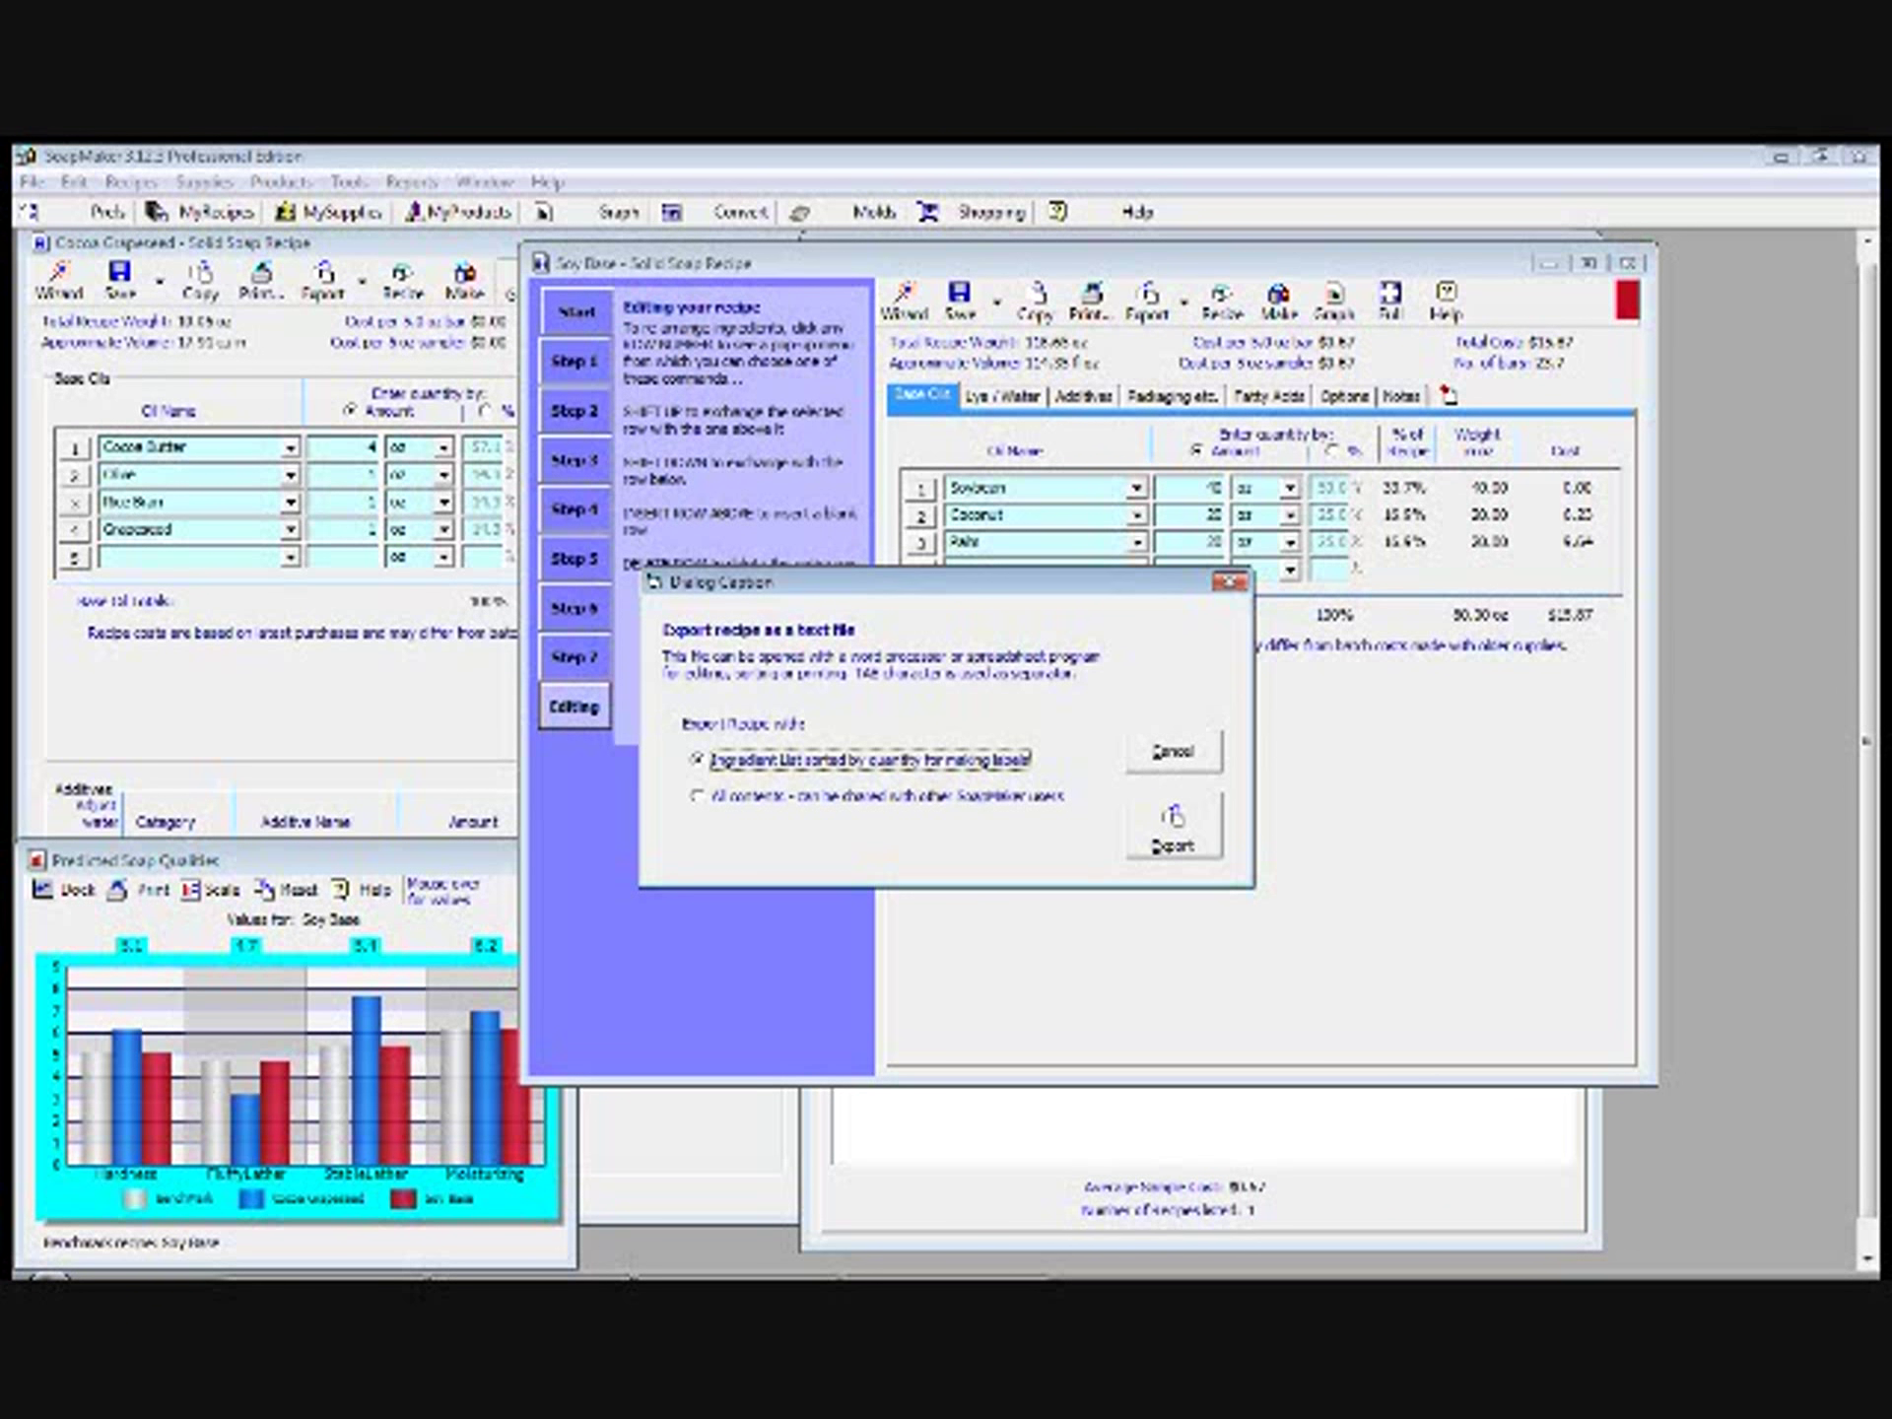
- Export the quantity-sorted ingredient list with INCI names, comma-separated names, one ingredient per line
left_click(1173, 827)
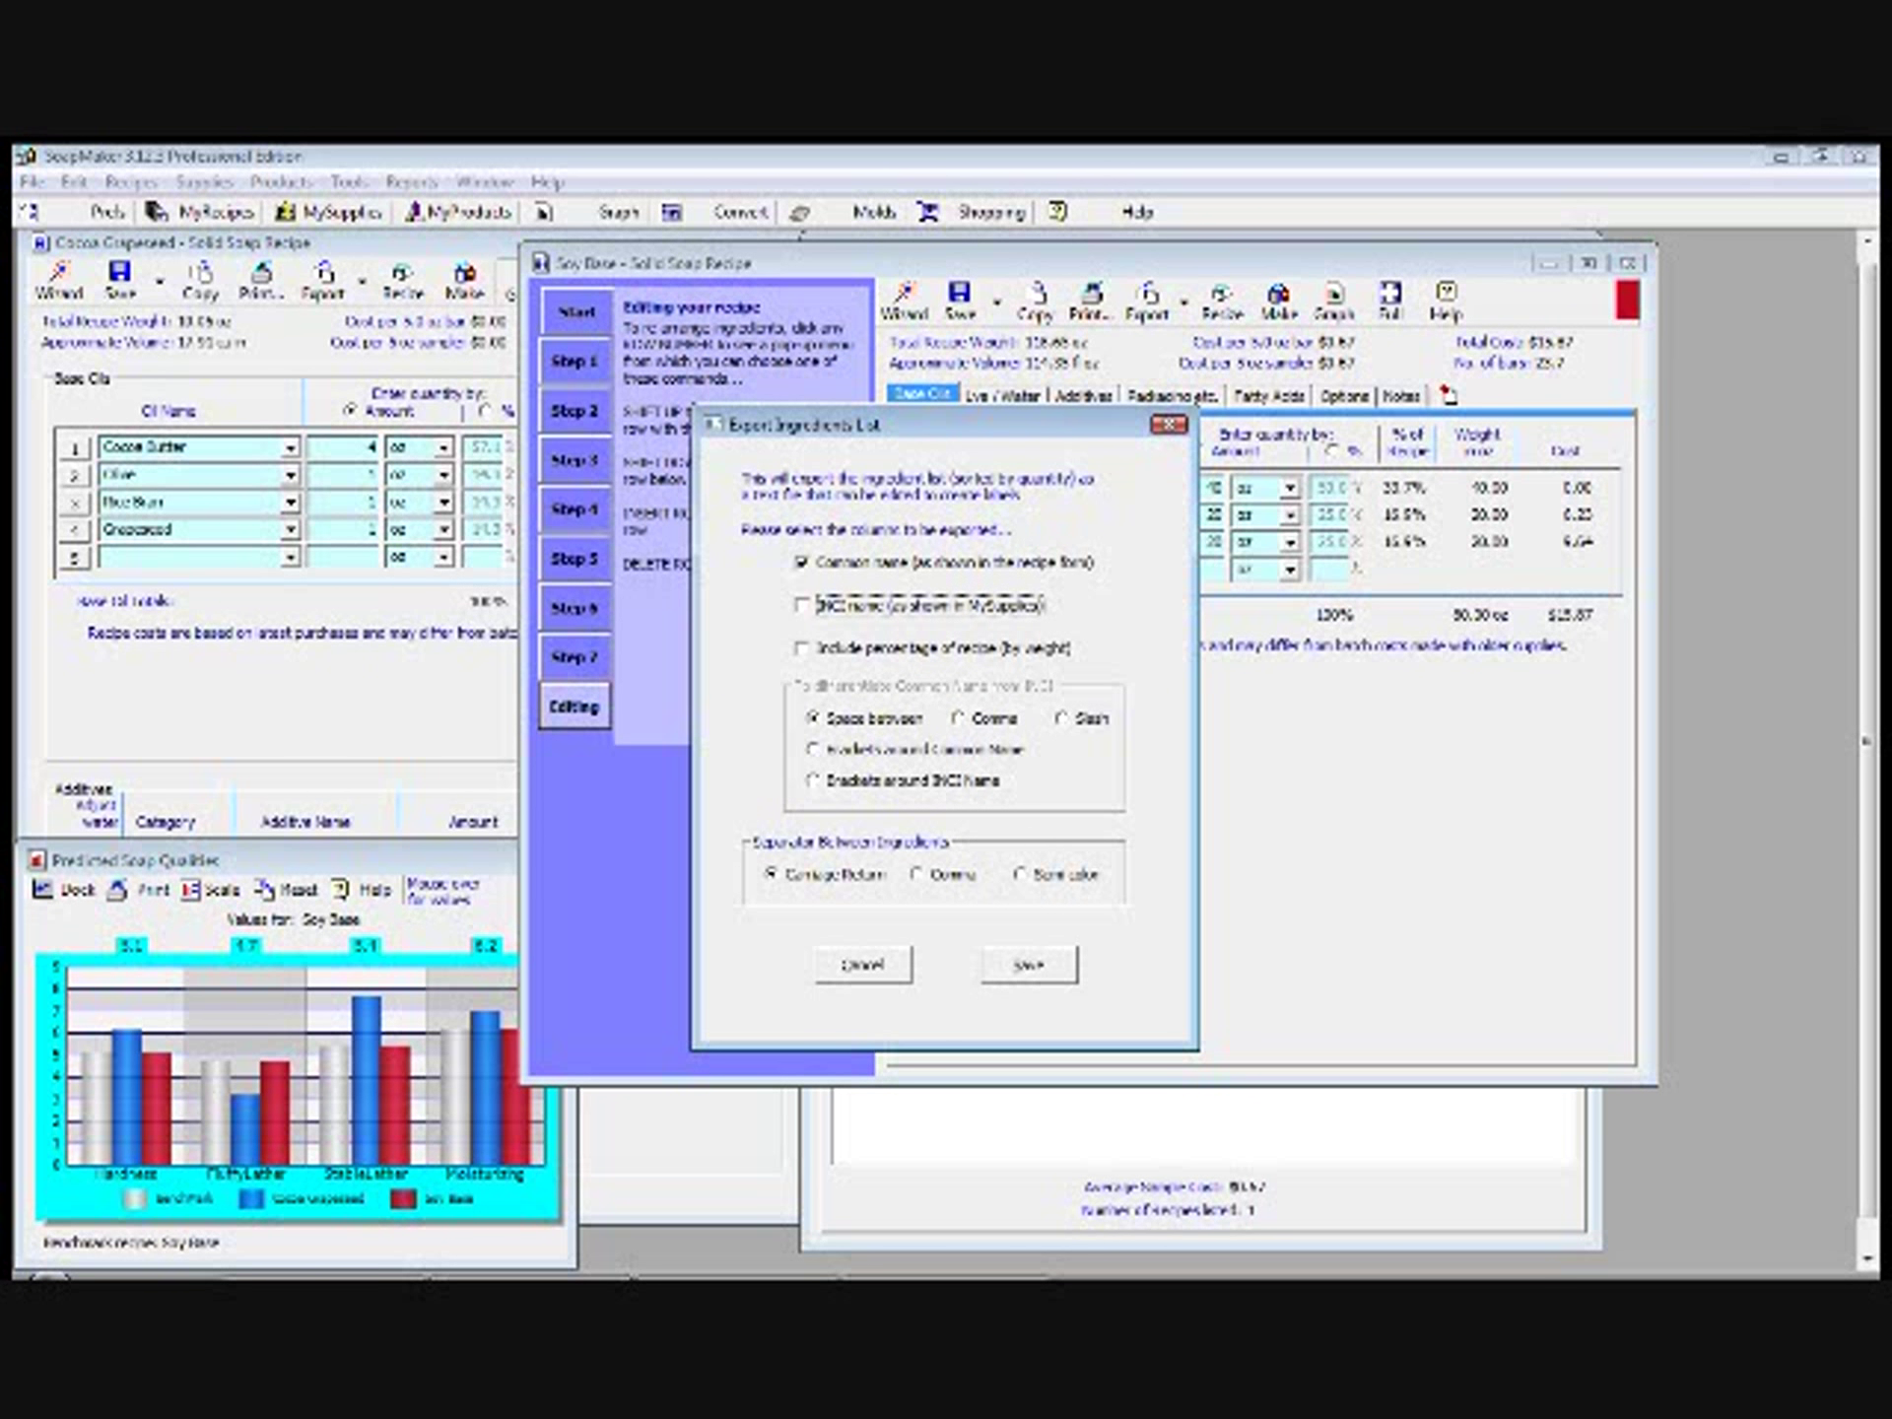
key("space")
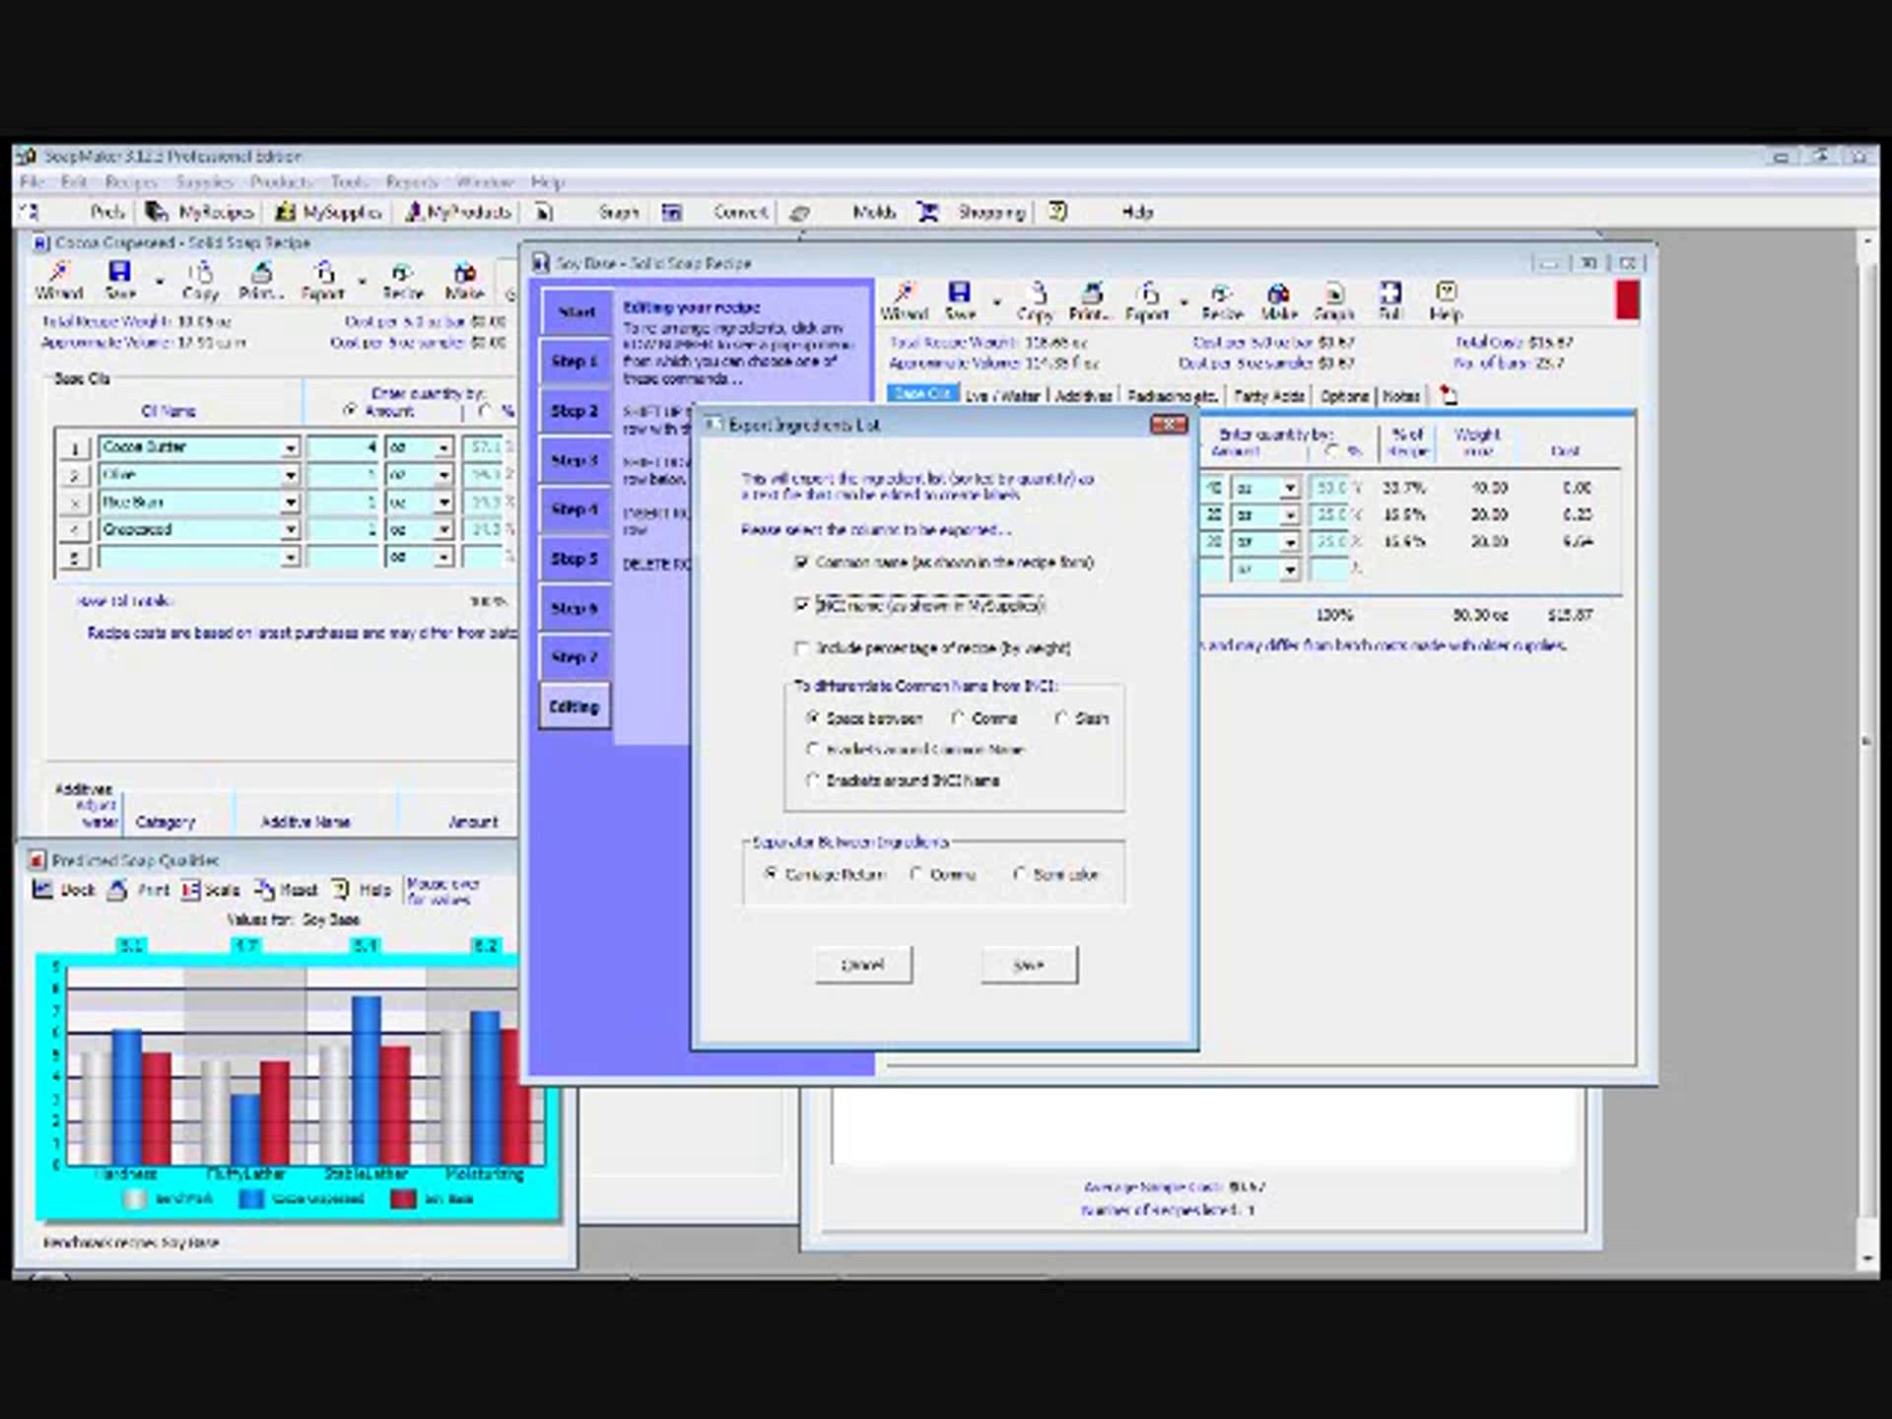
left_click(998, 780)
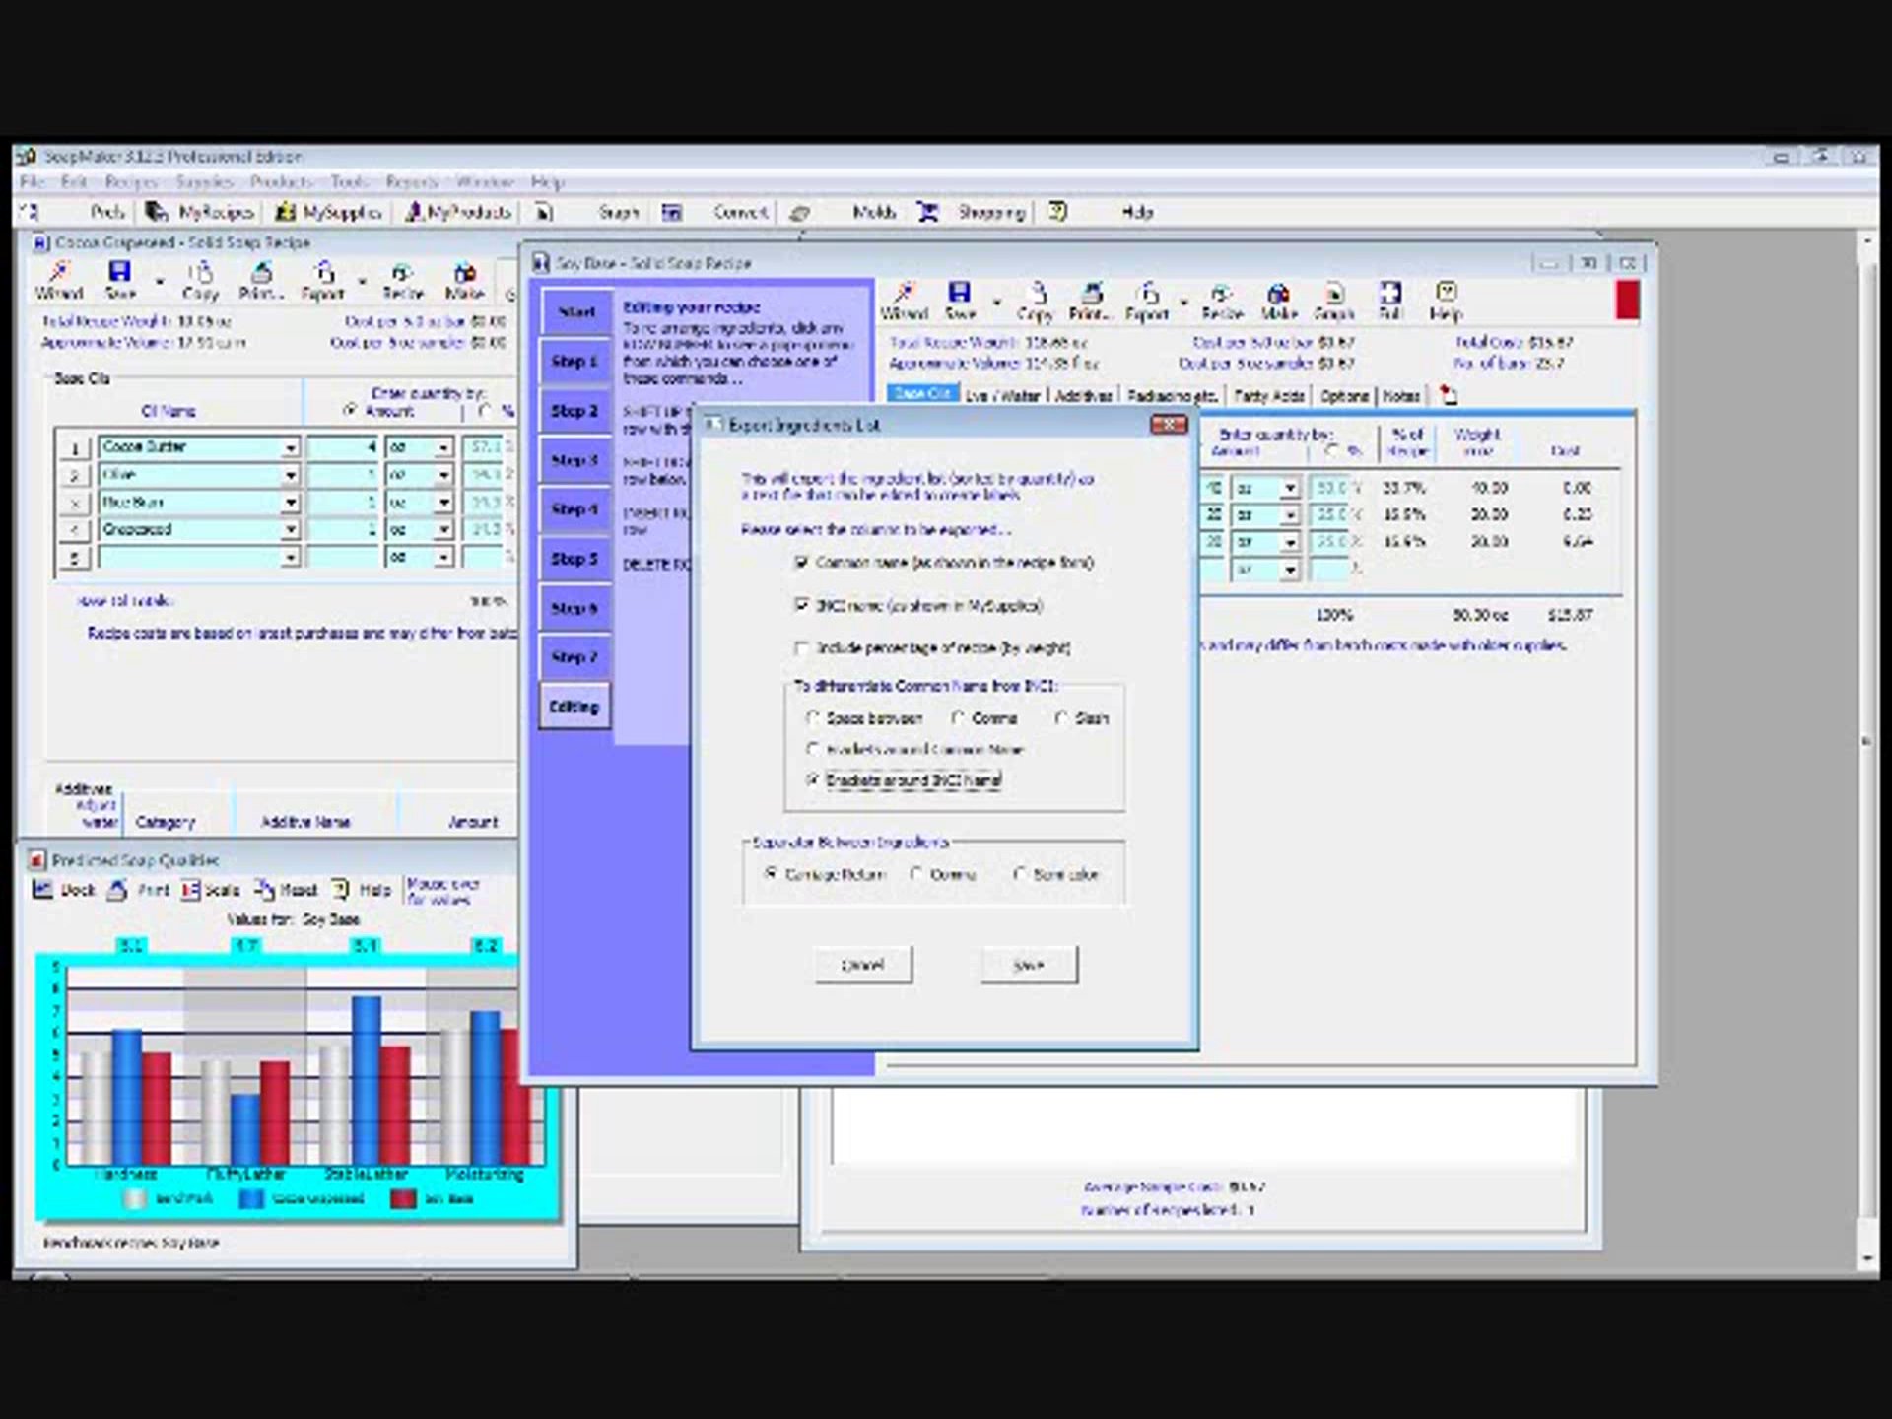
left_click(985, 717)
left_click(946, 873)
left_click(1028, 964)
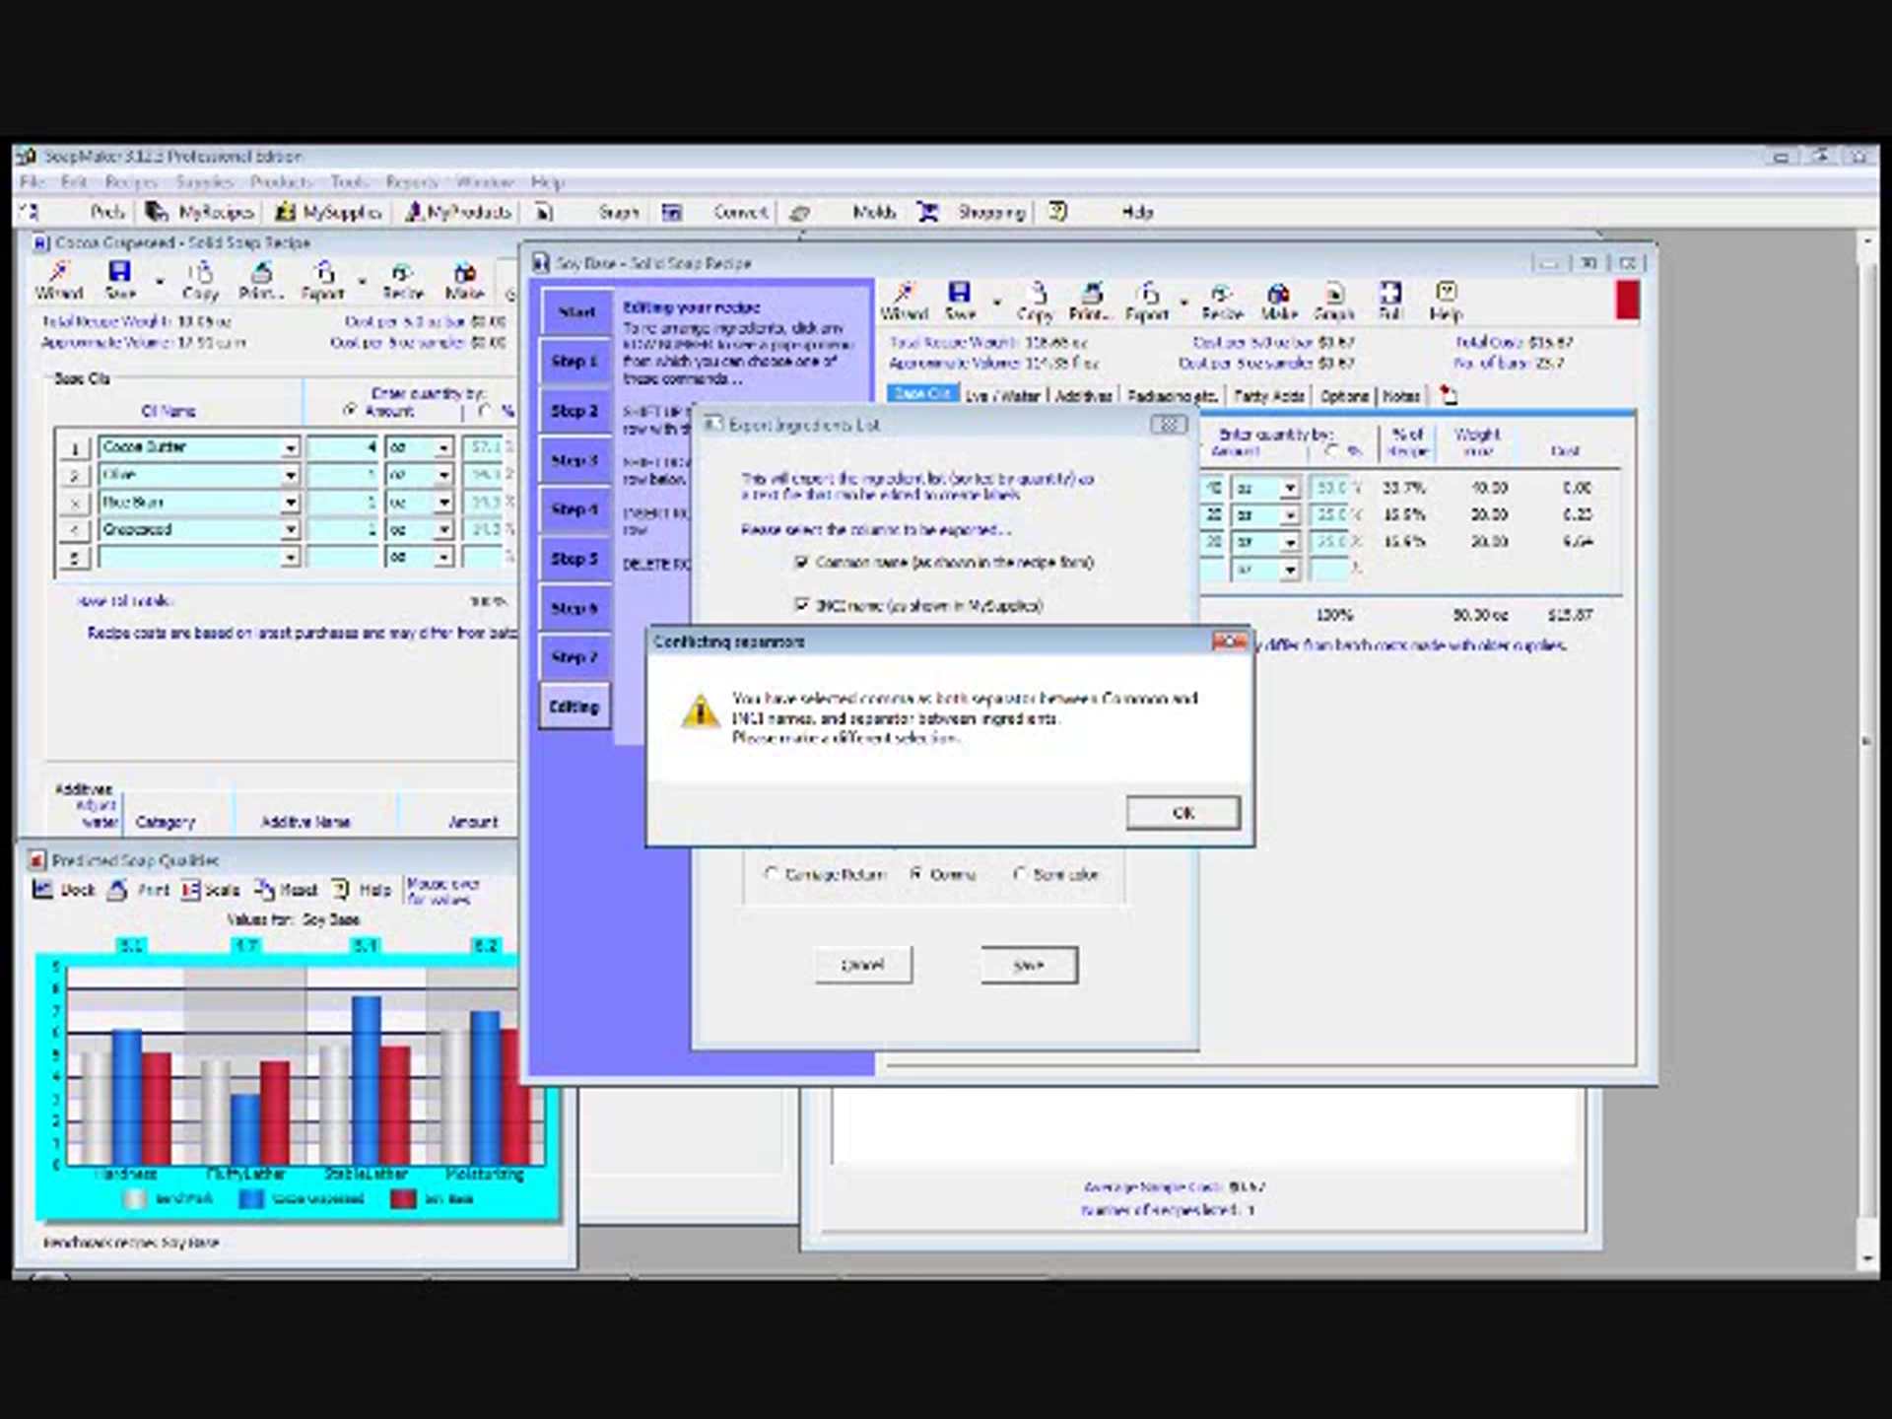
key("Return")
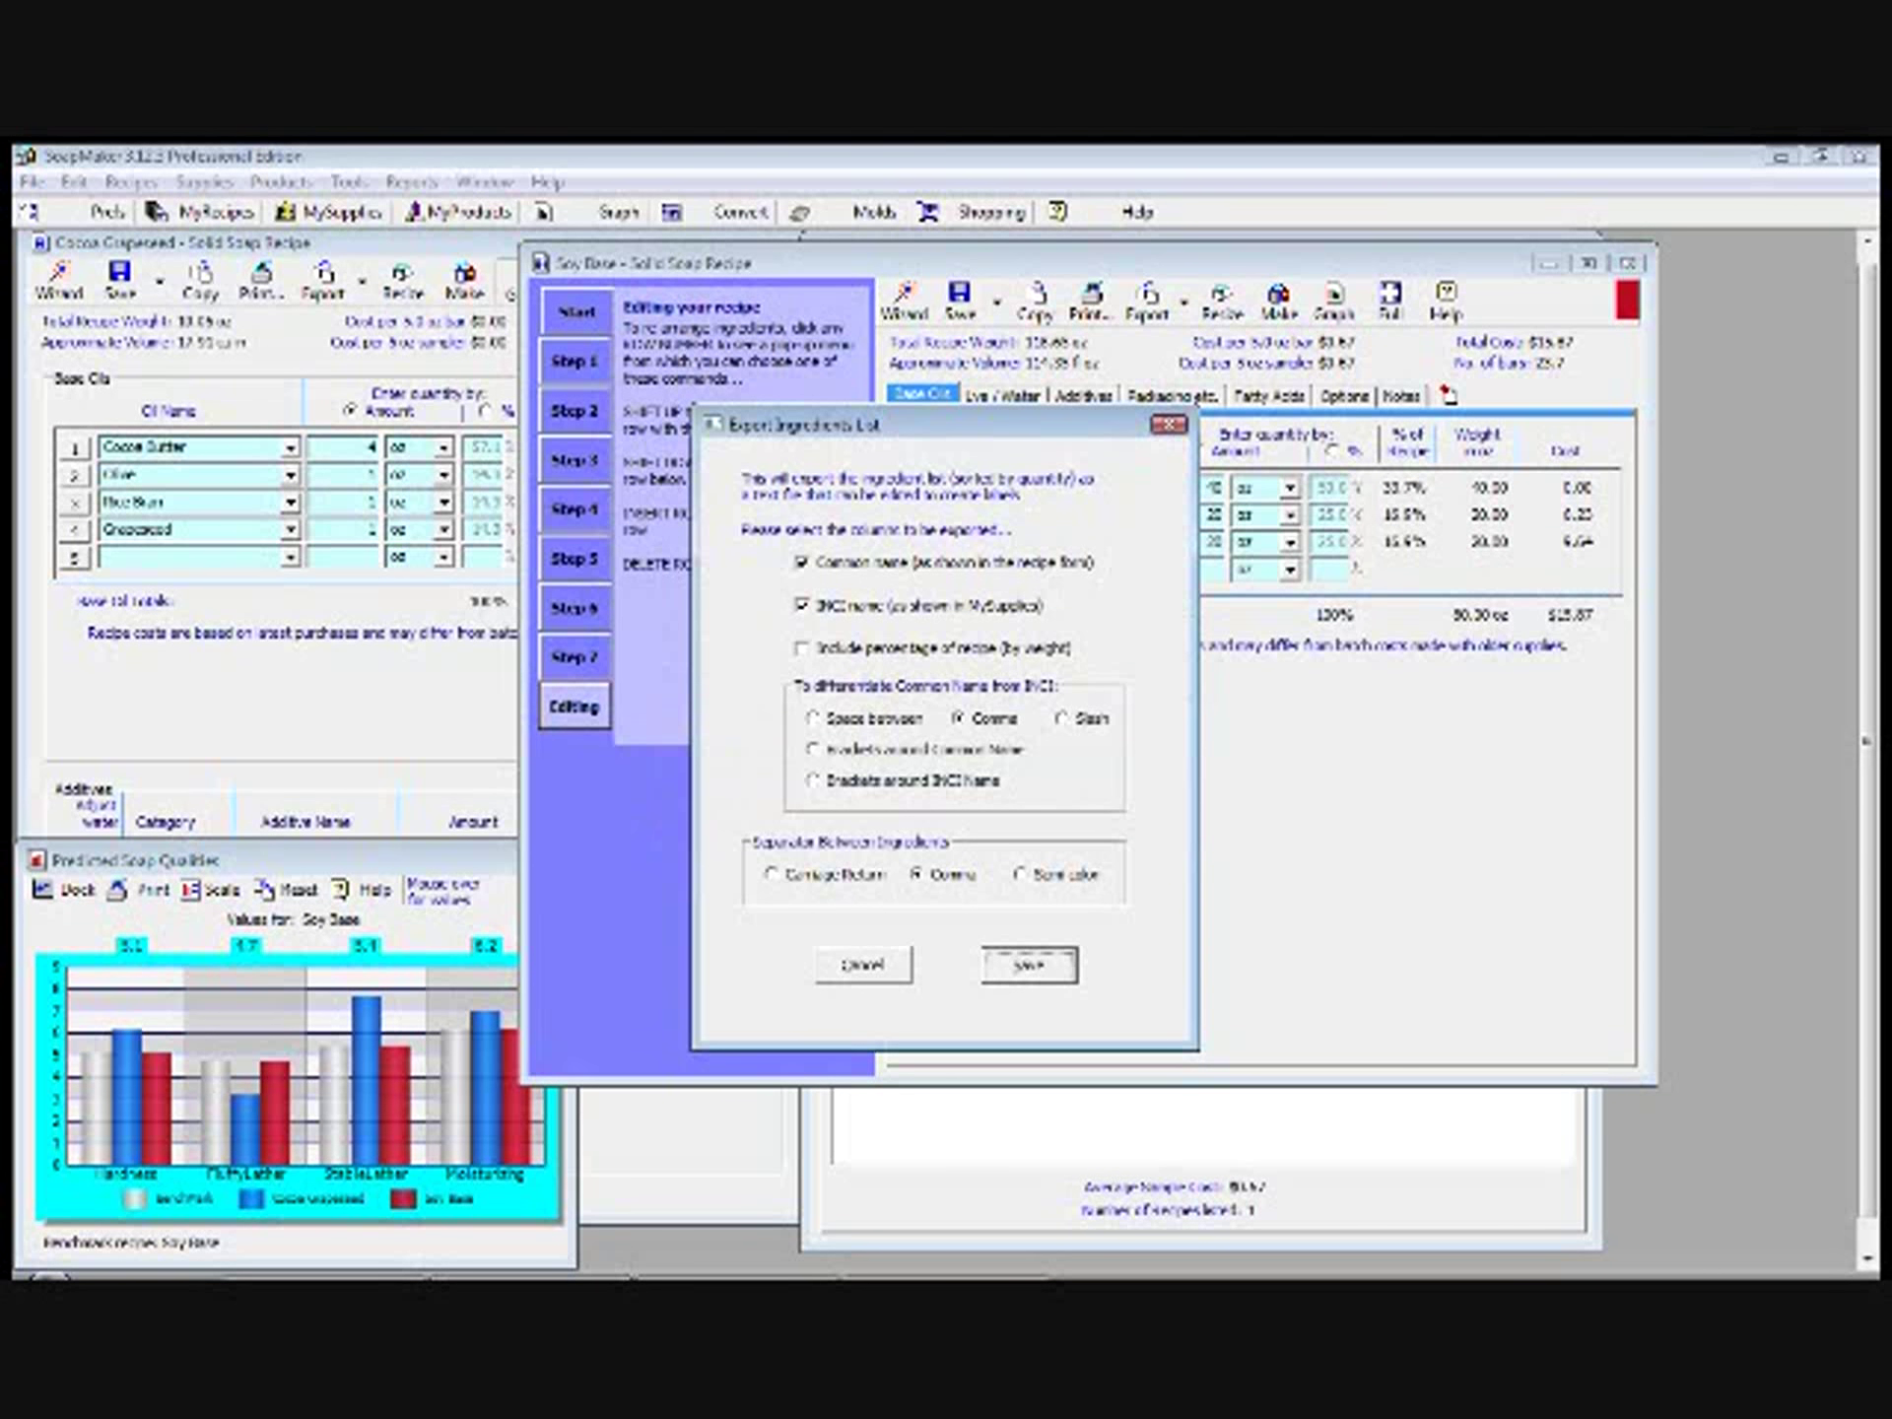
left_click(771, 873)
left_click(1028, 964)
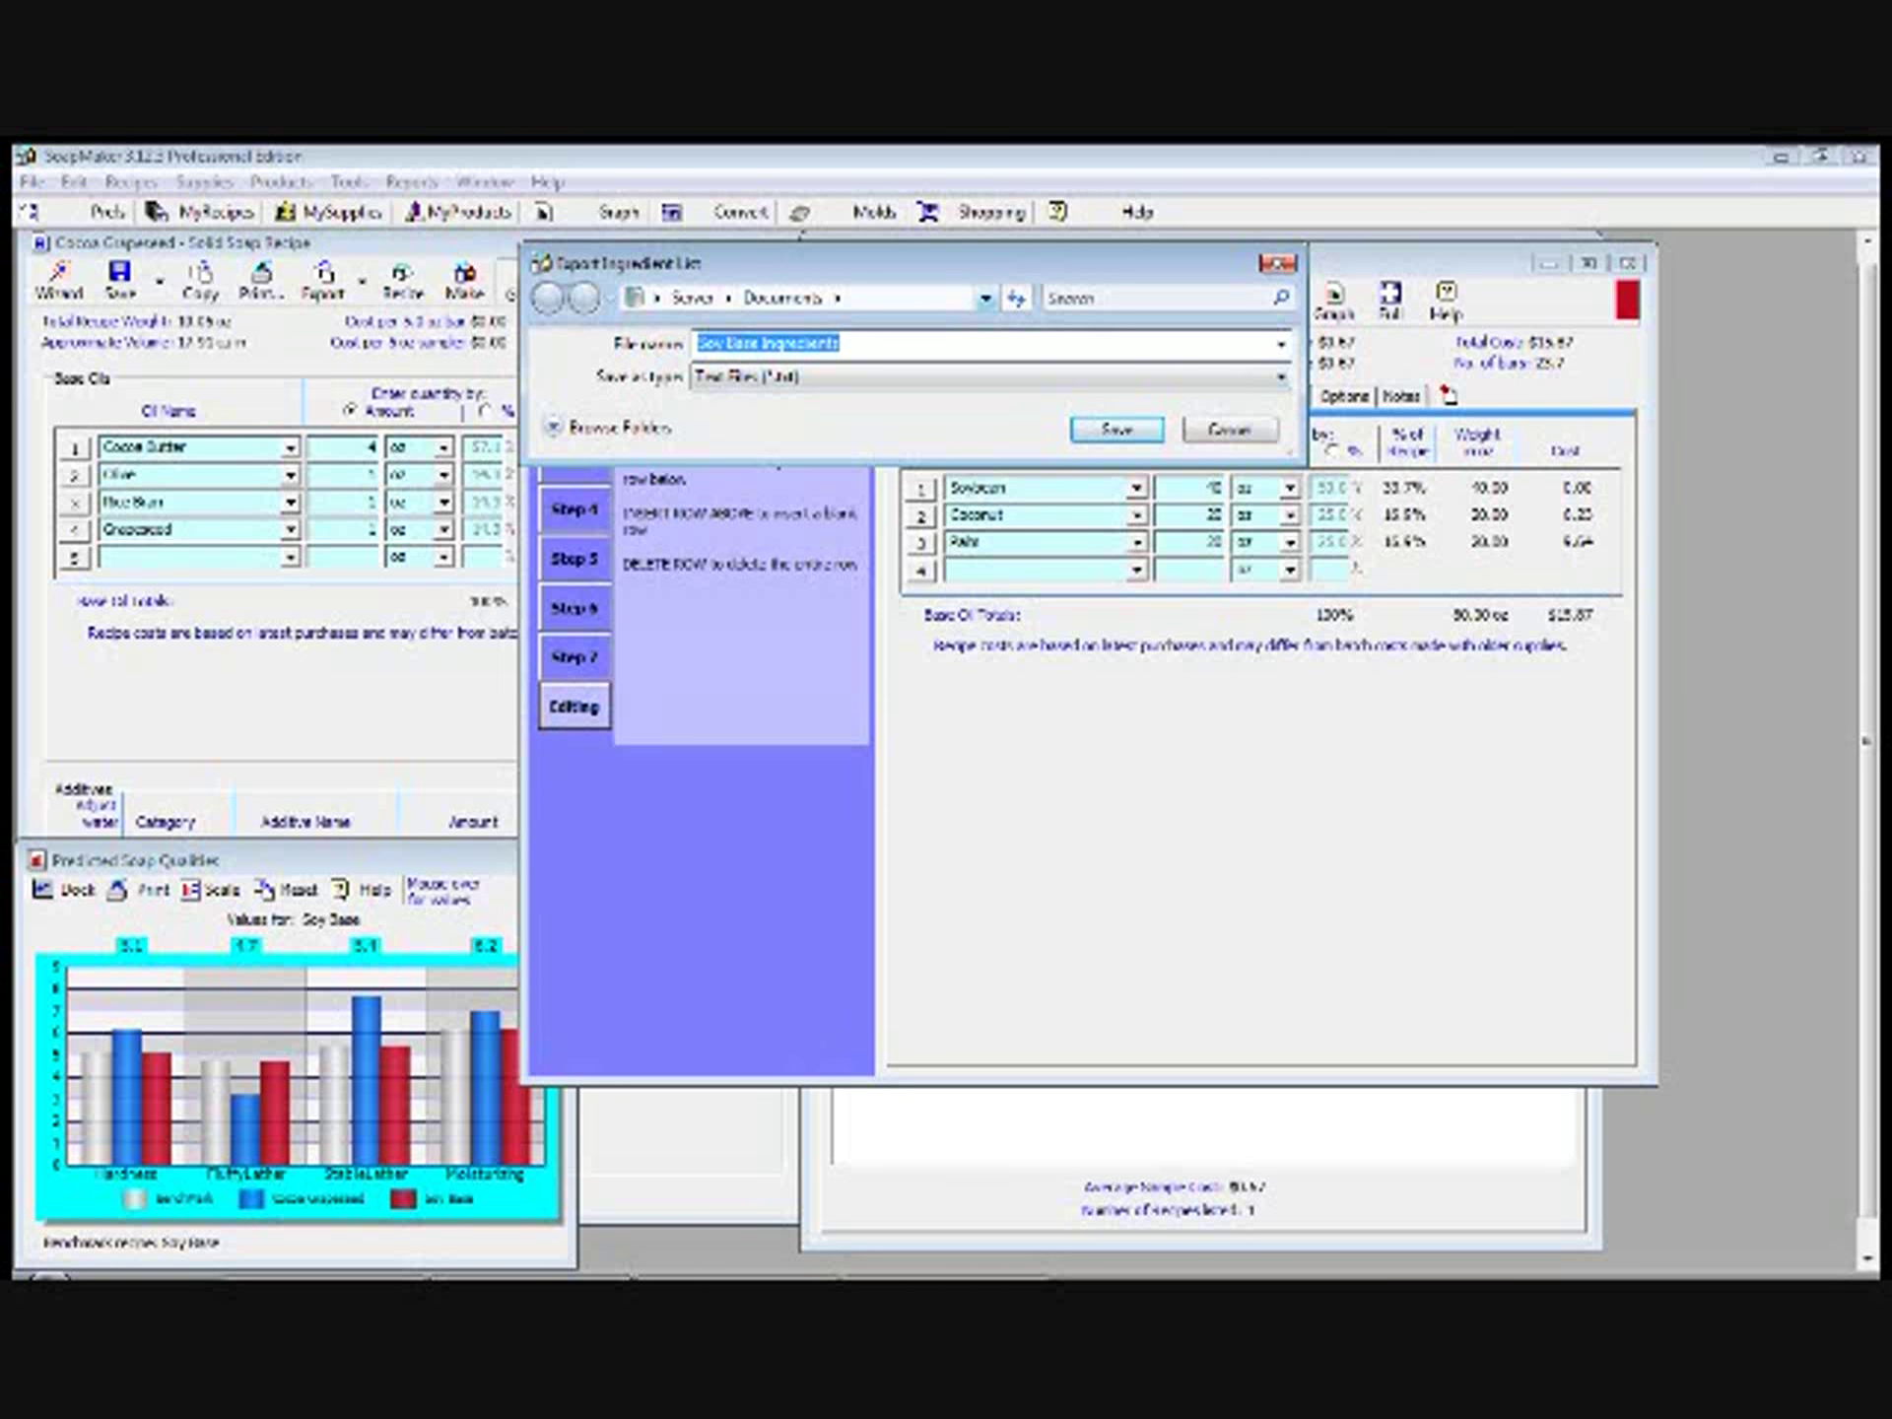
- Save Soy Base Ingredients as a text file in Downloads and acknowledge the success message
left_click(985, 298)
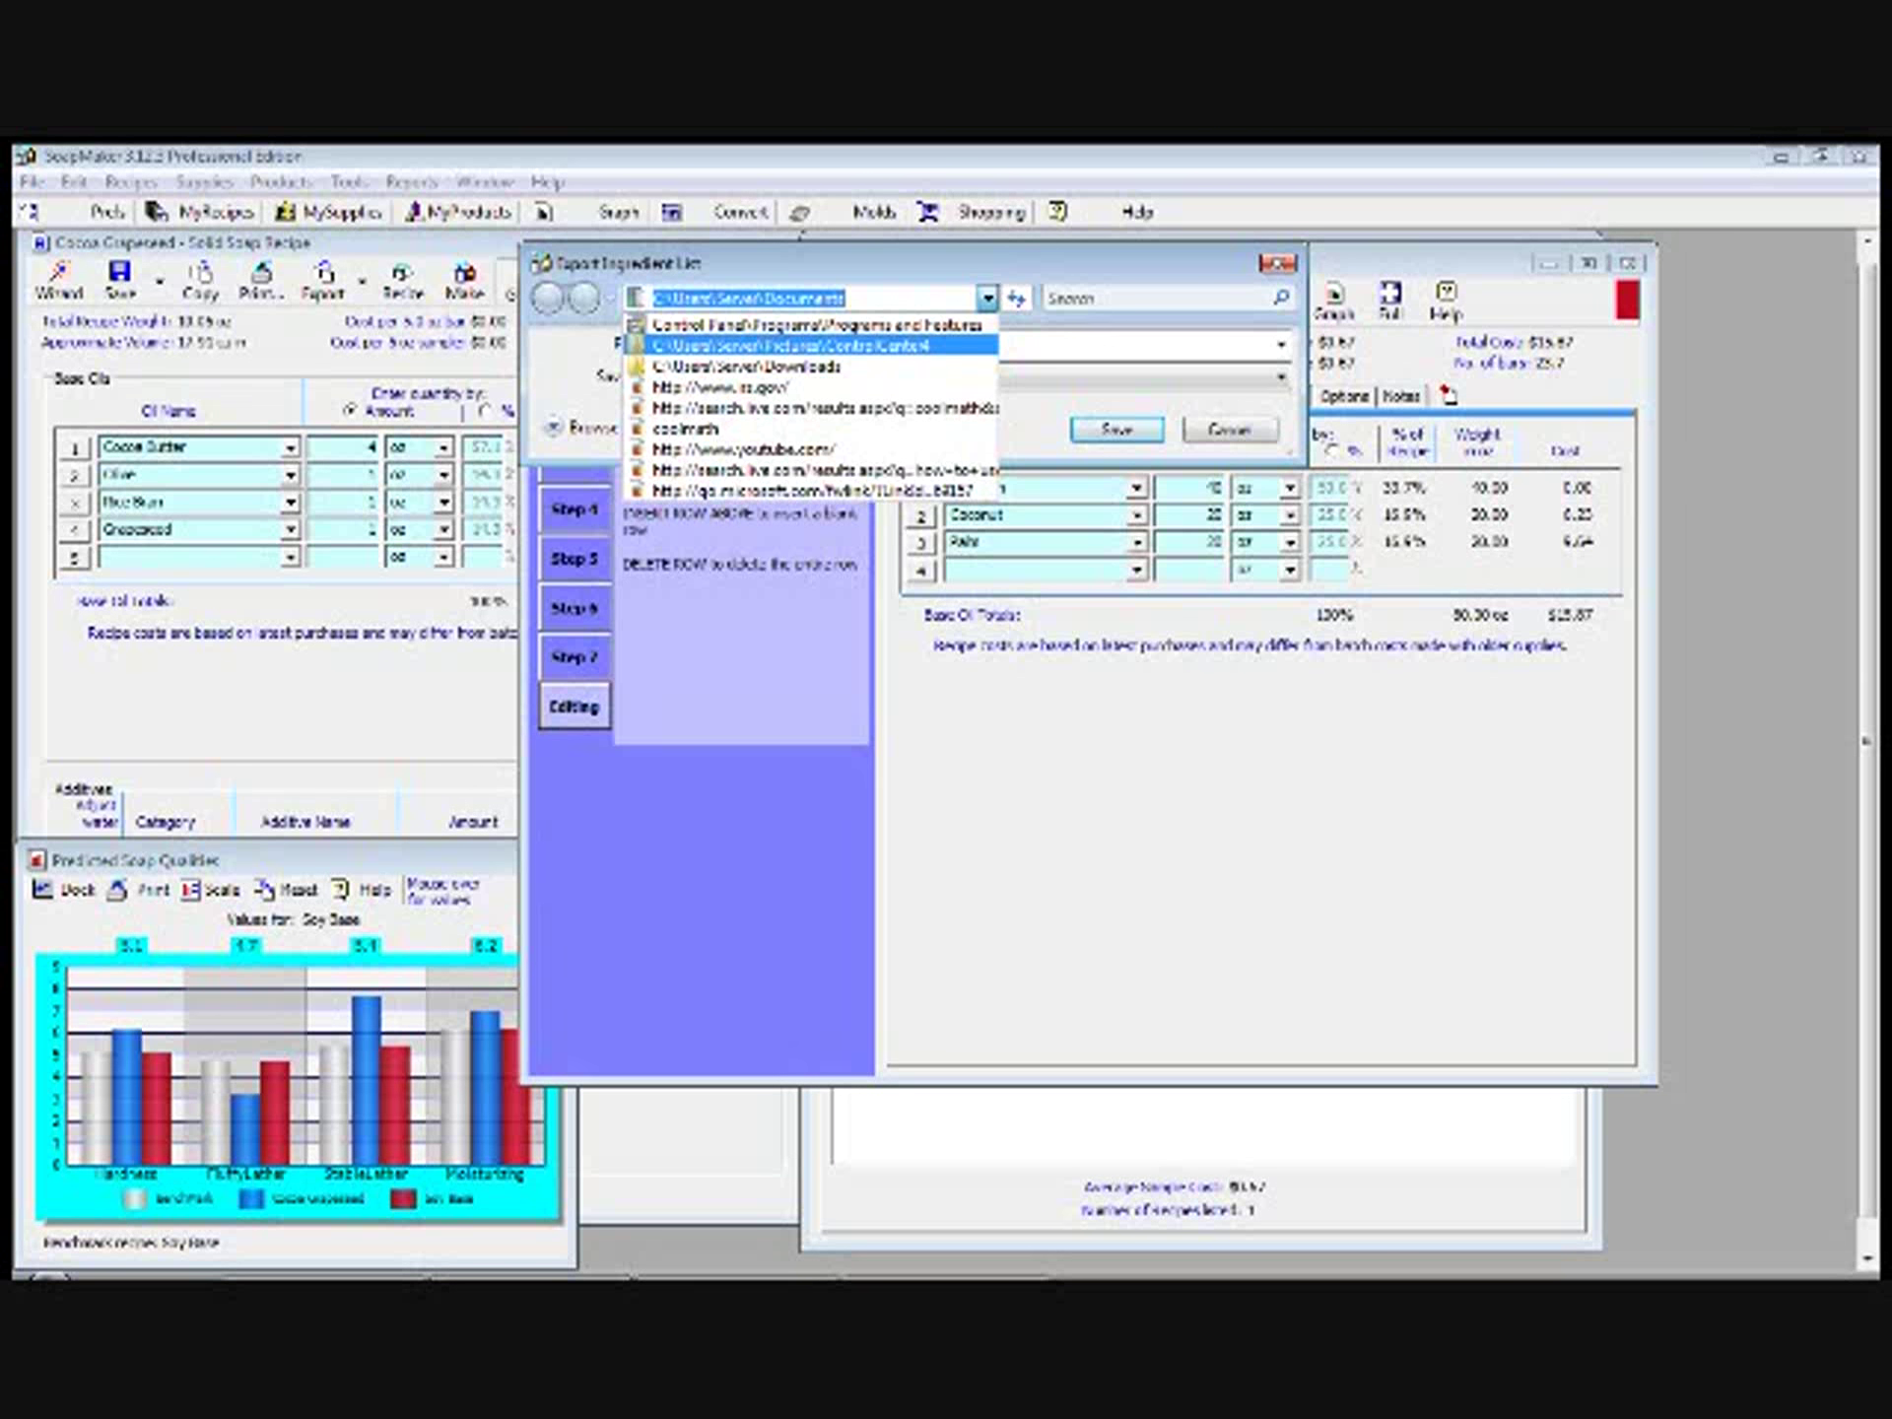
left_click(746, 366)
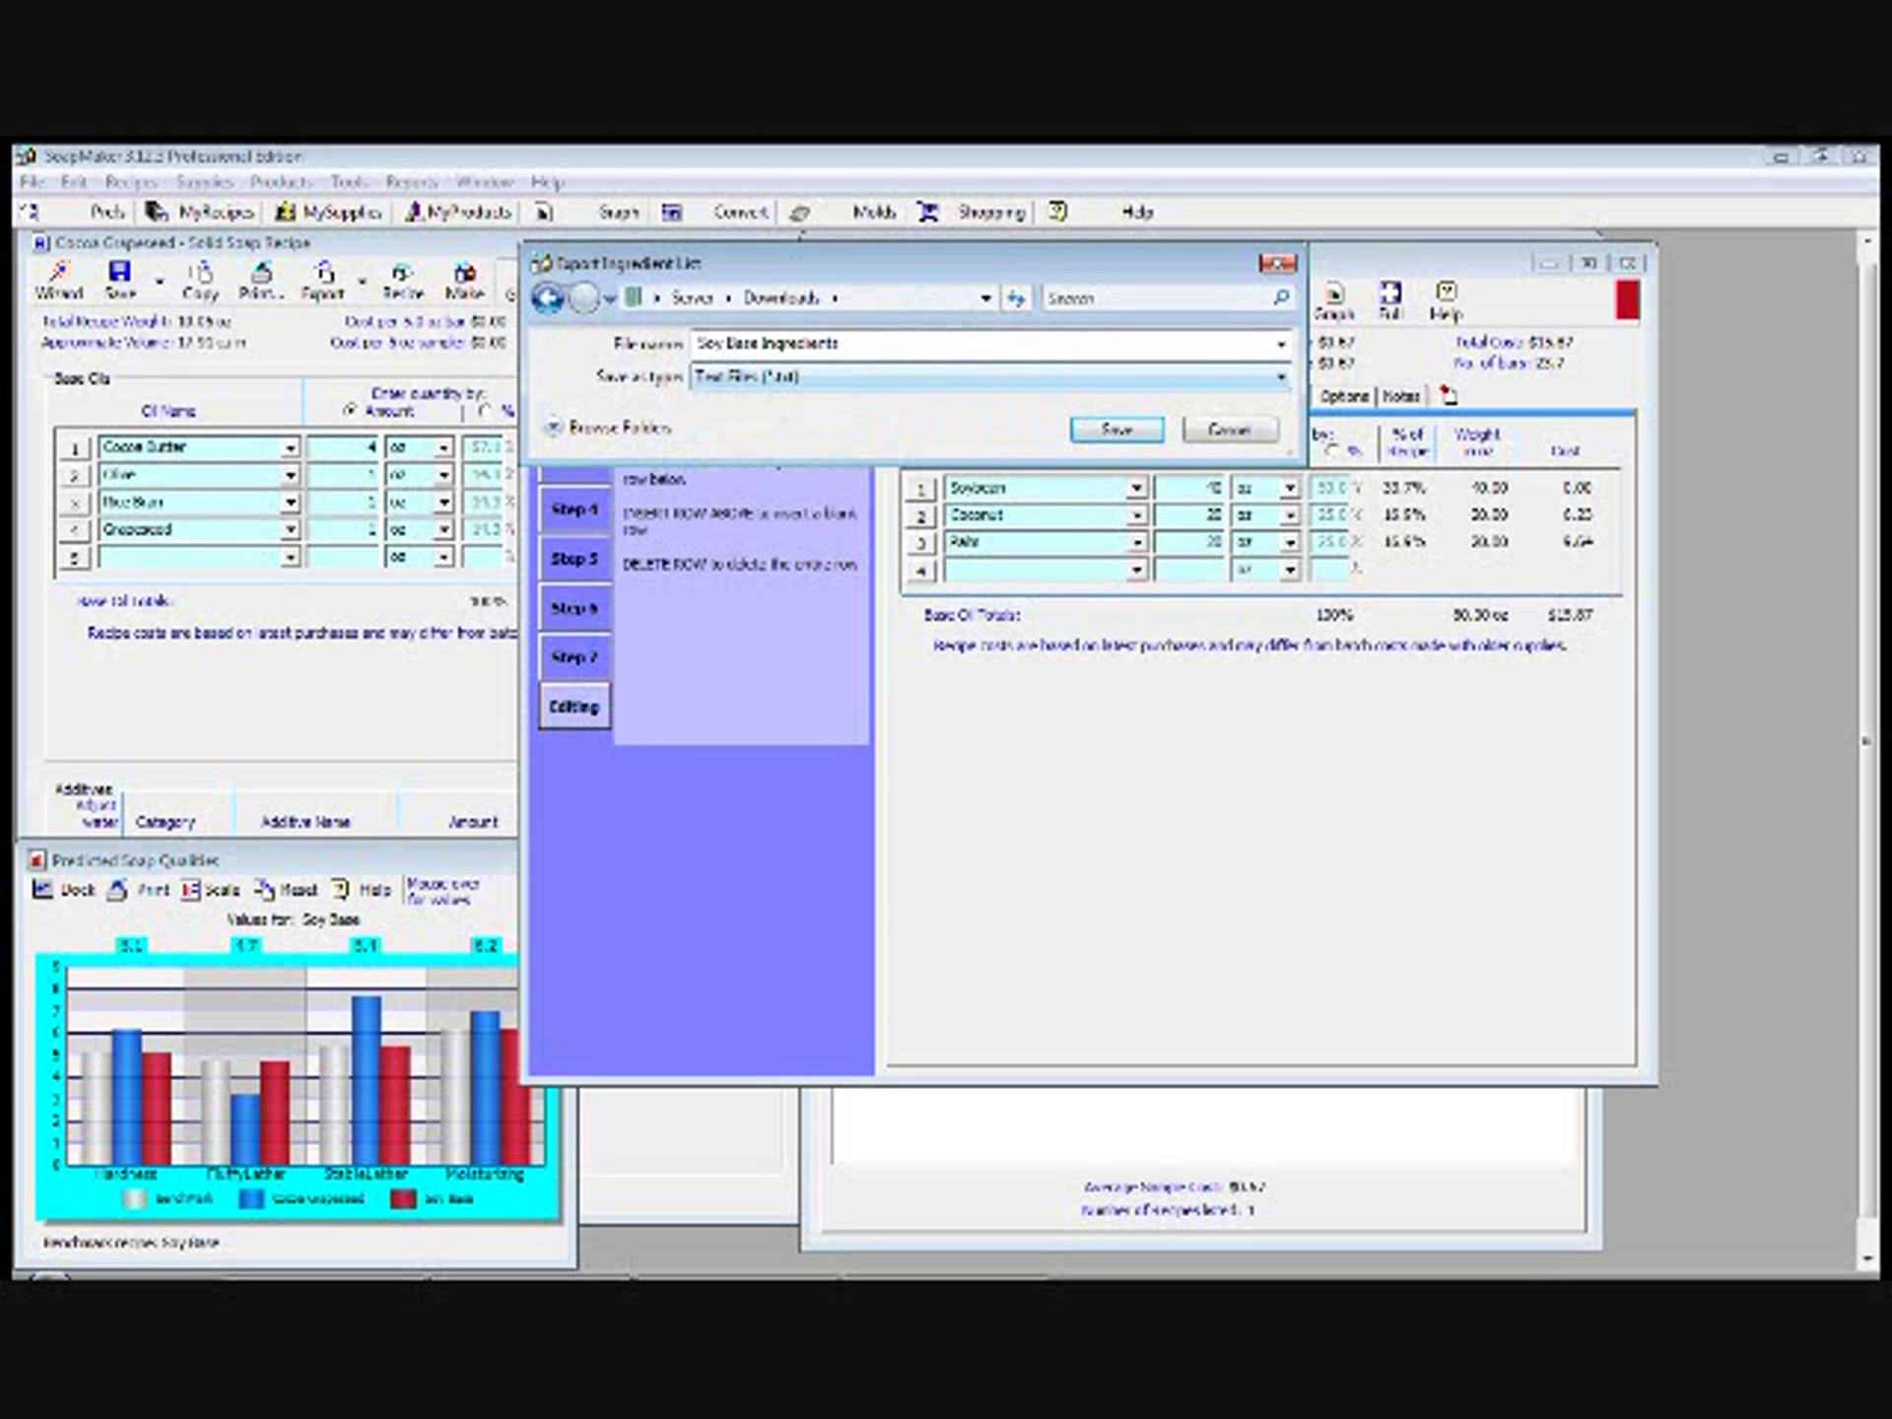
left_click(1116, 430)
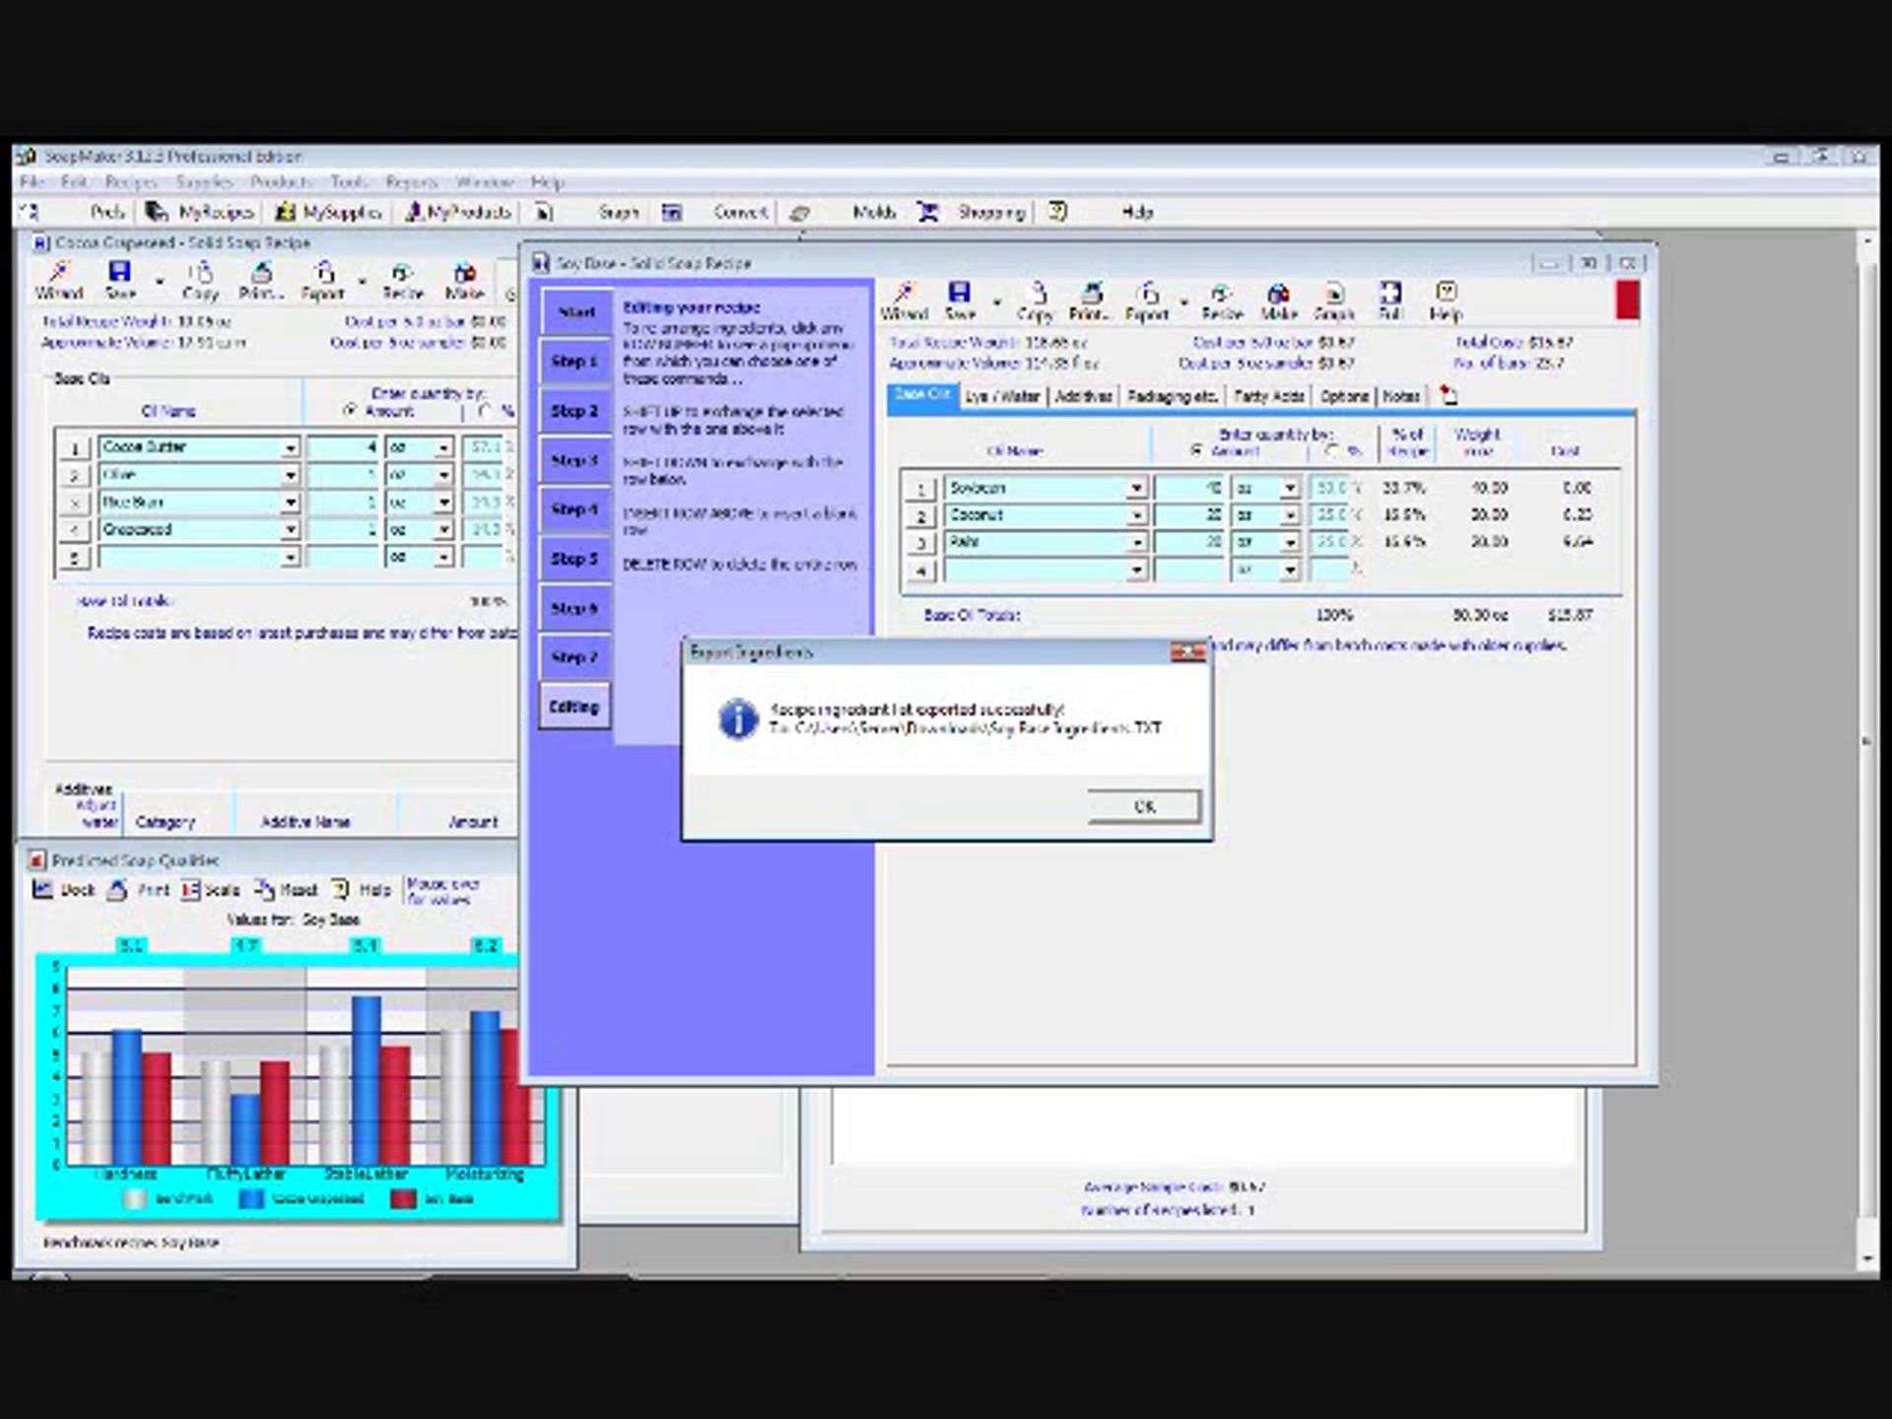
left_click(1142, 806)
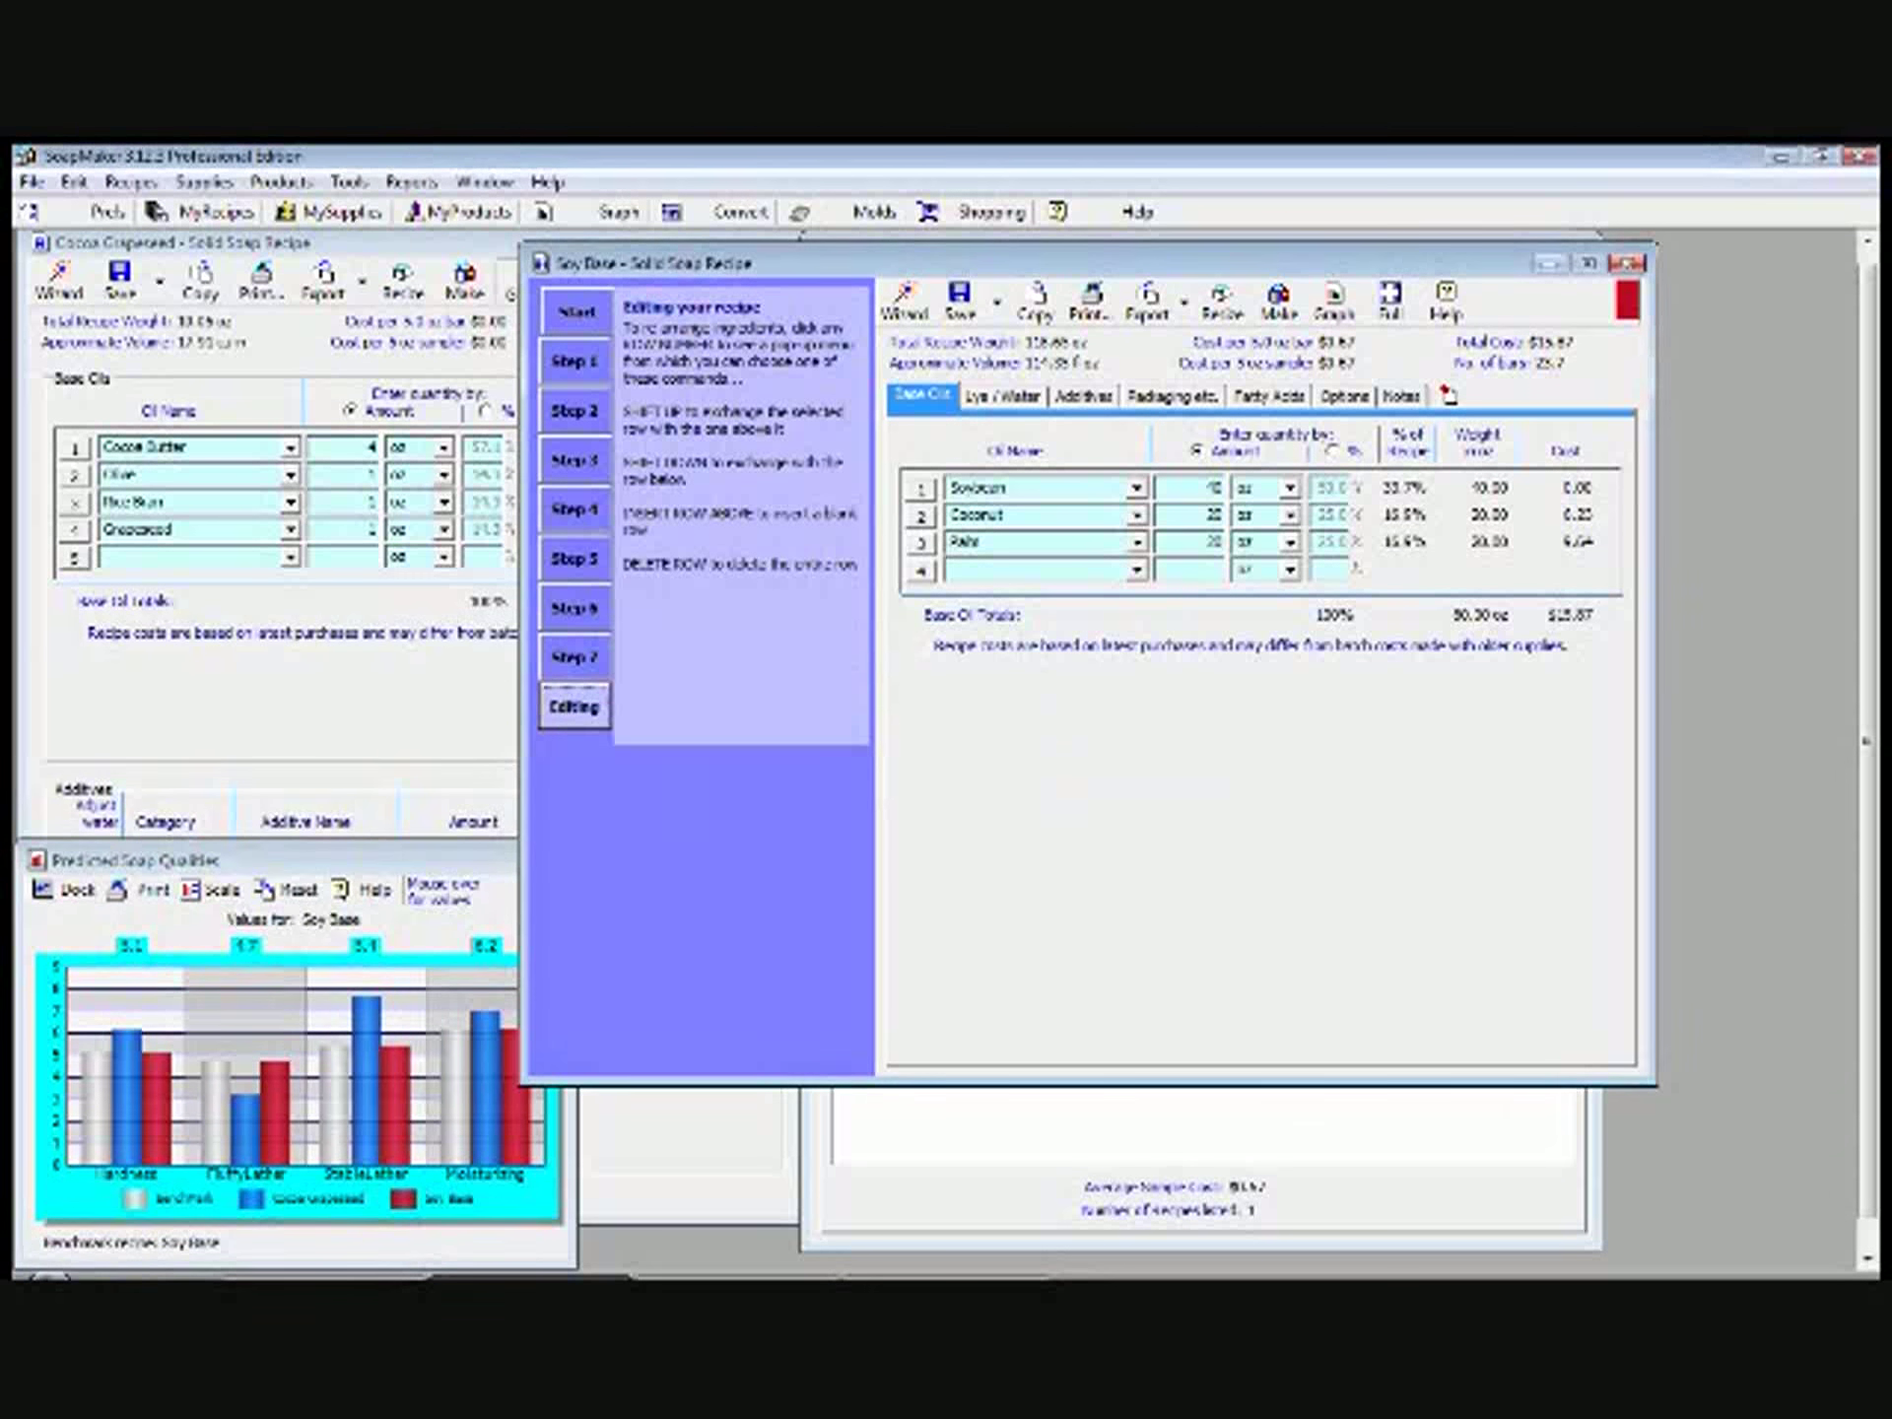
key("super")
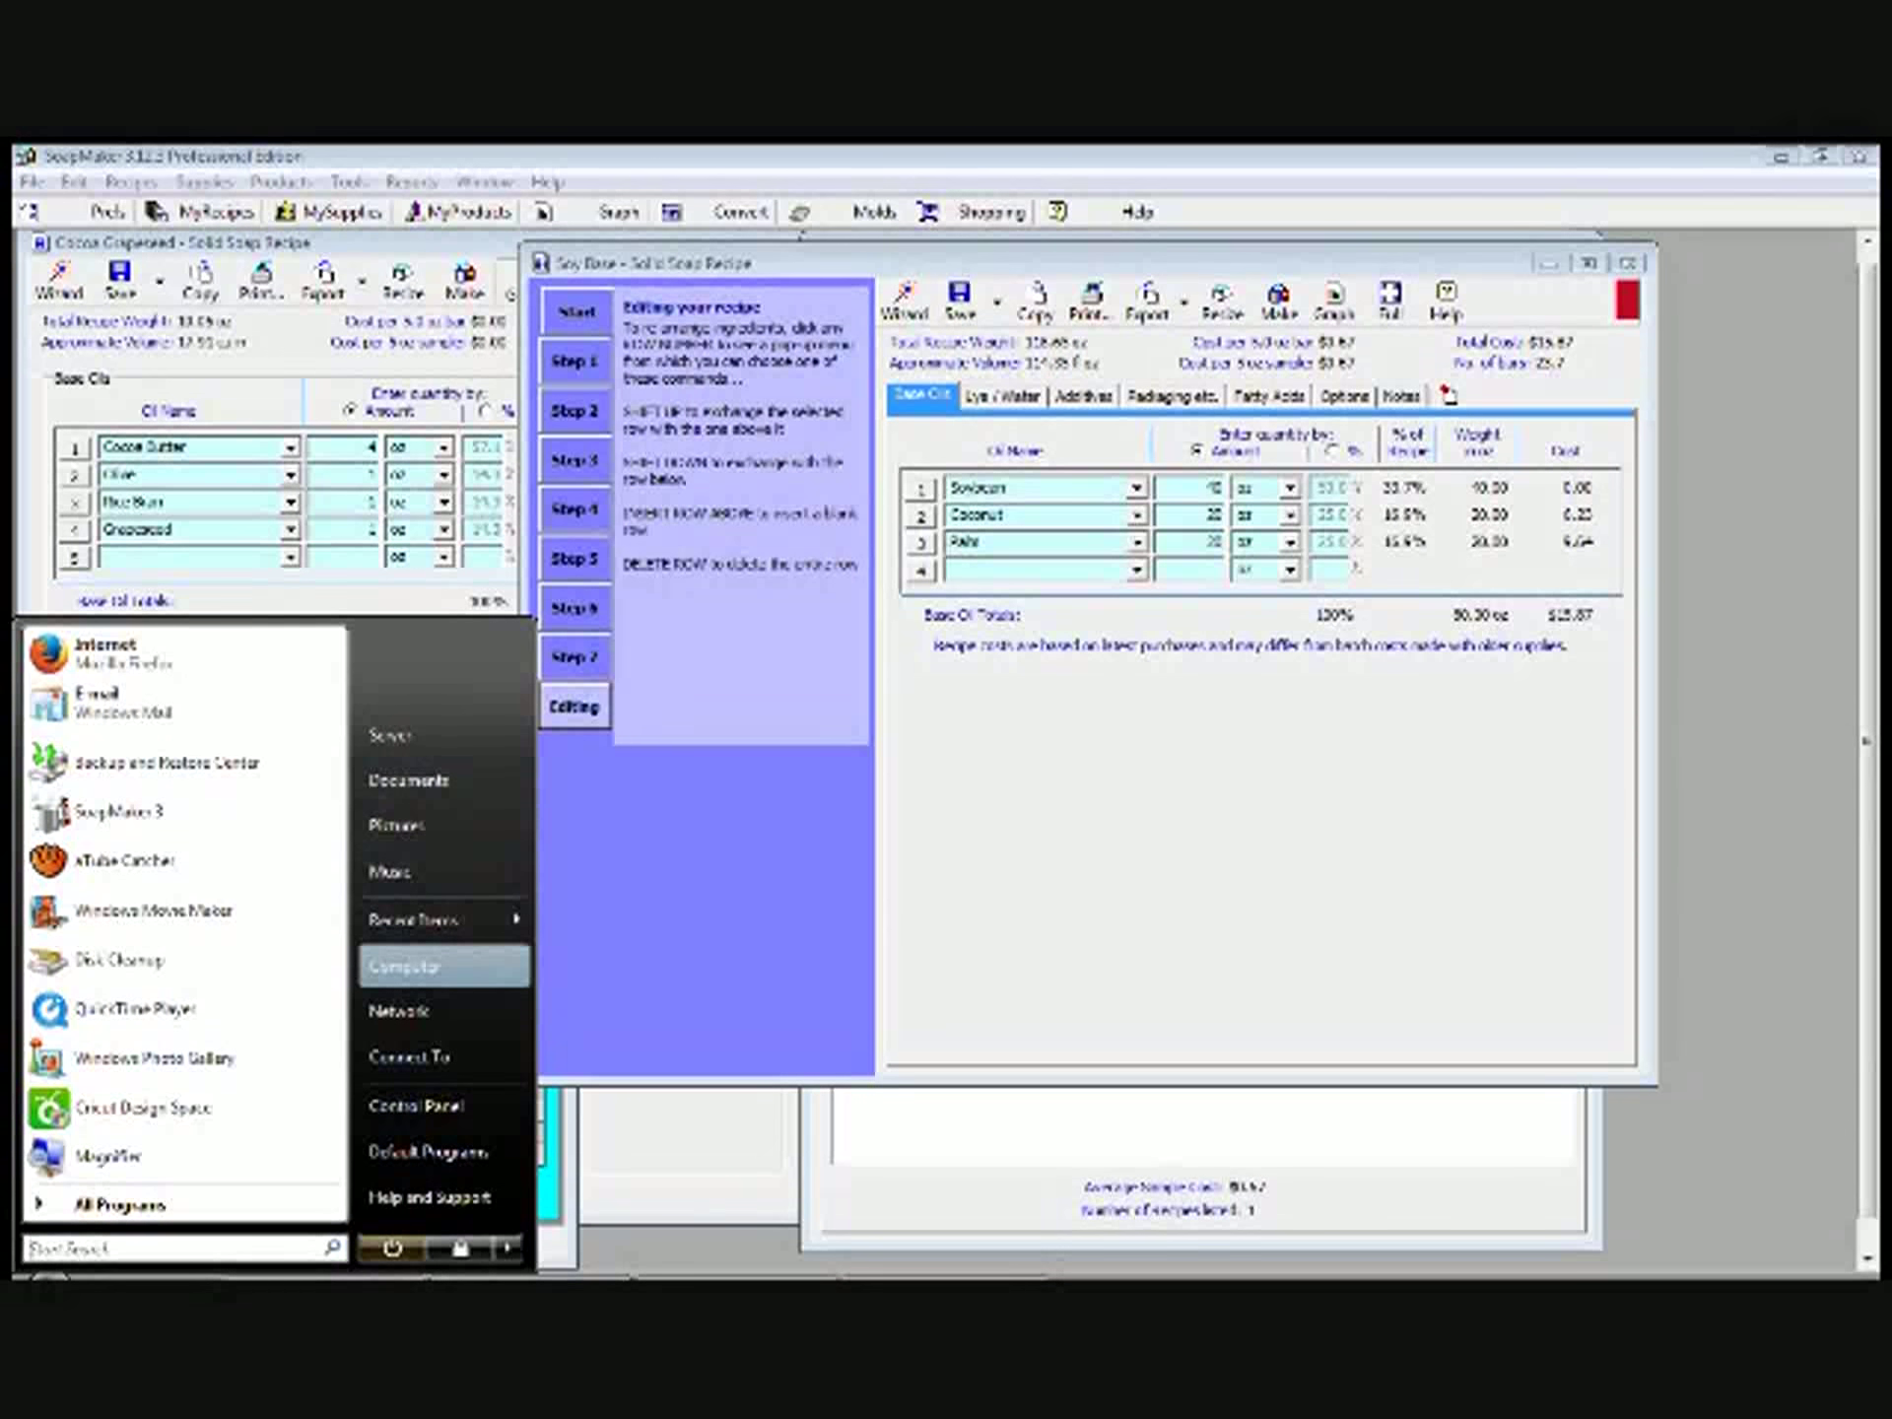
- Reach the Downloads folder via Start search and open Soy Base Ingredients in Notepad
left_click(408, 779)
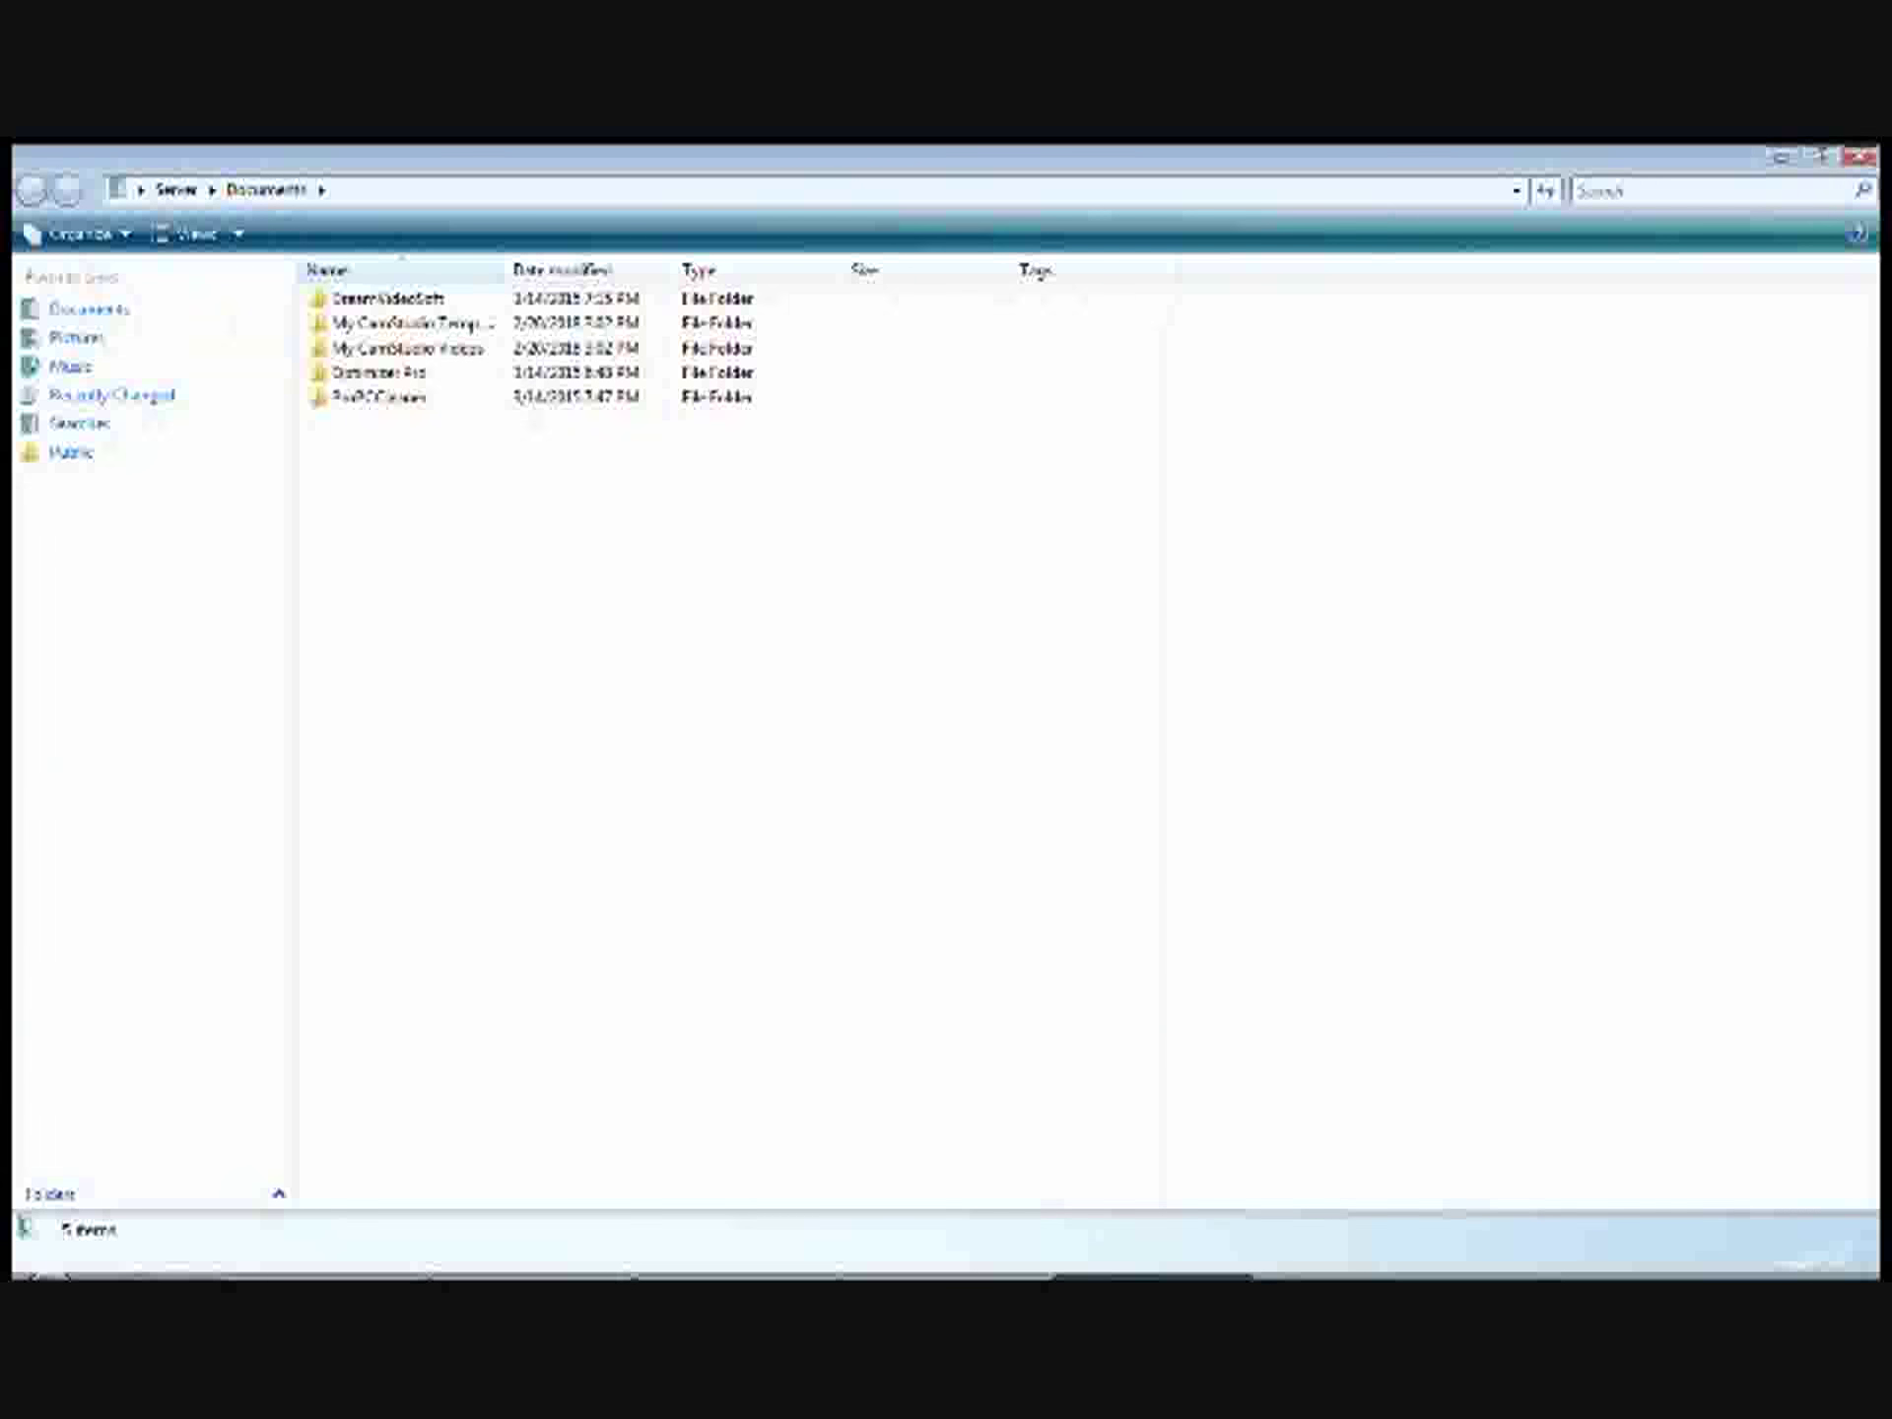
key("super")
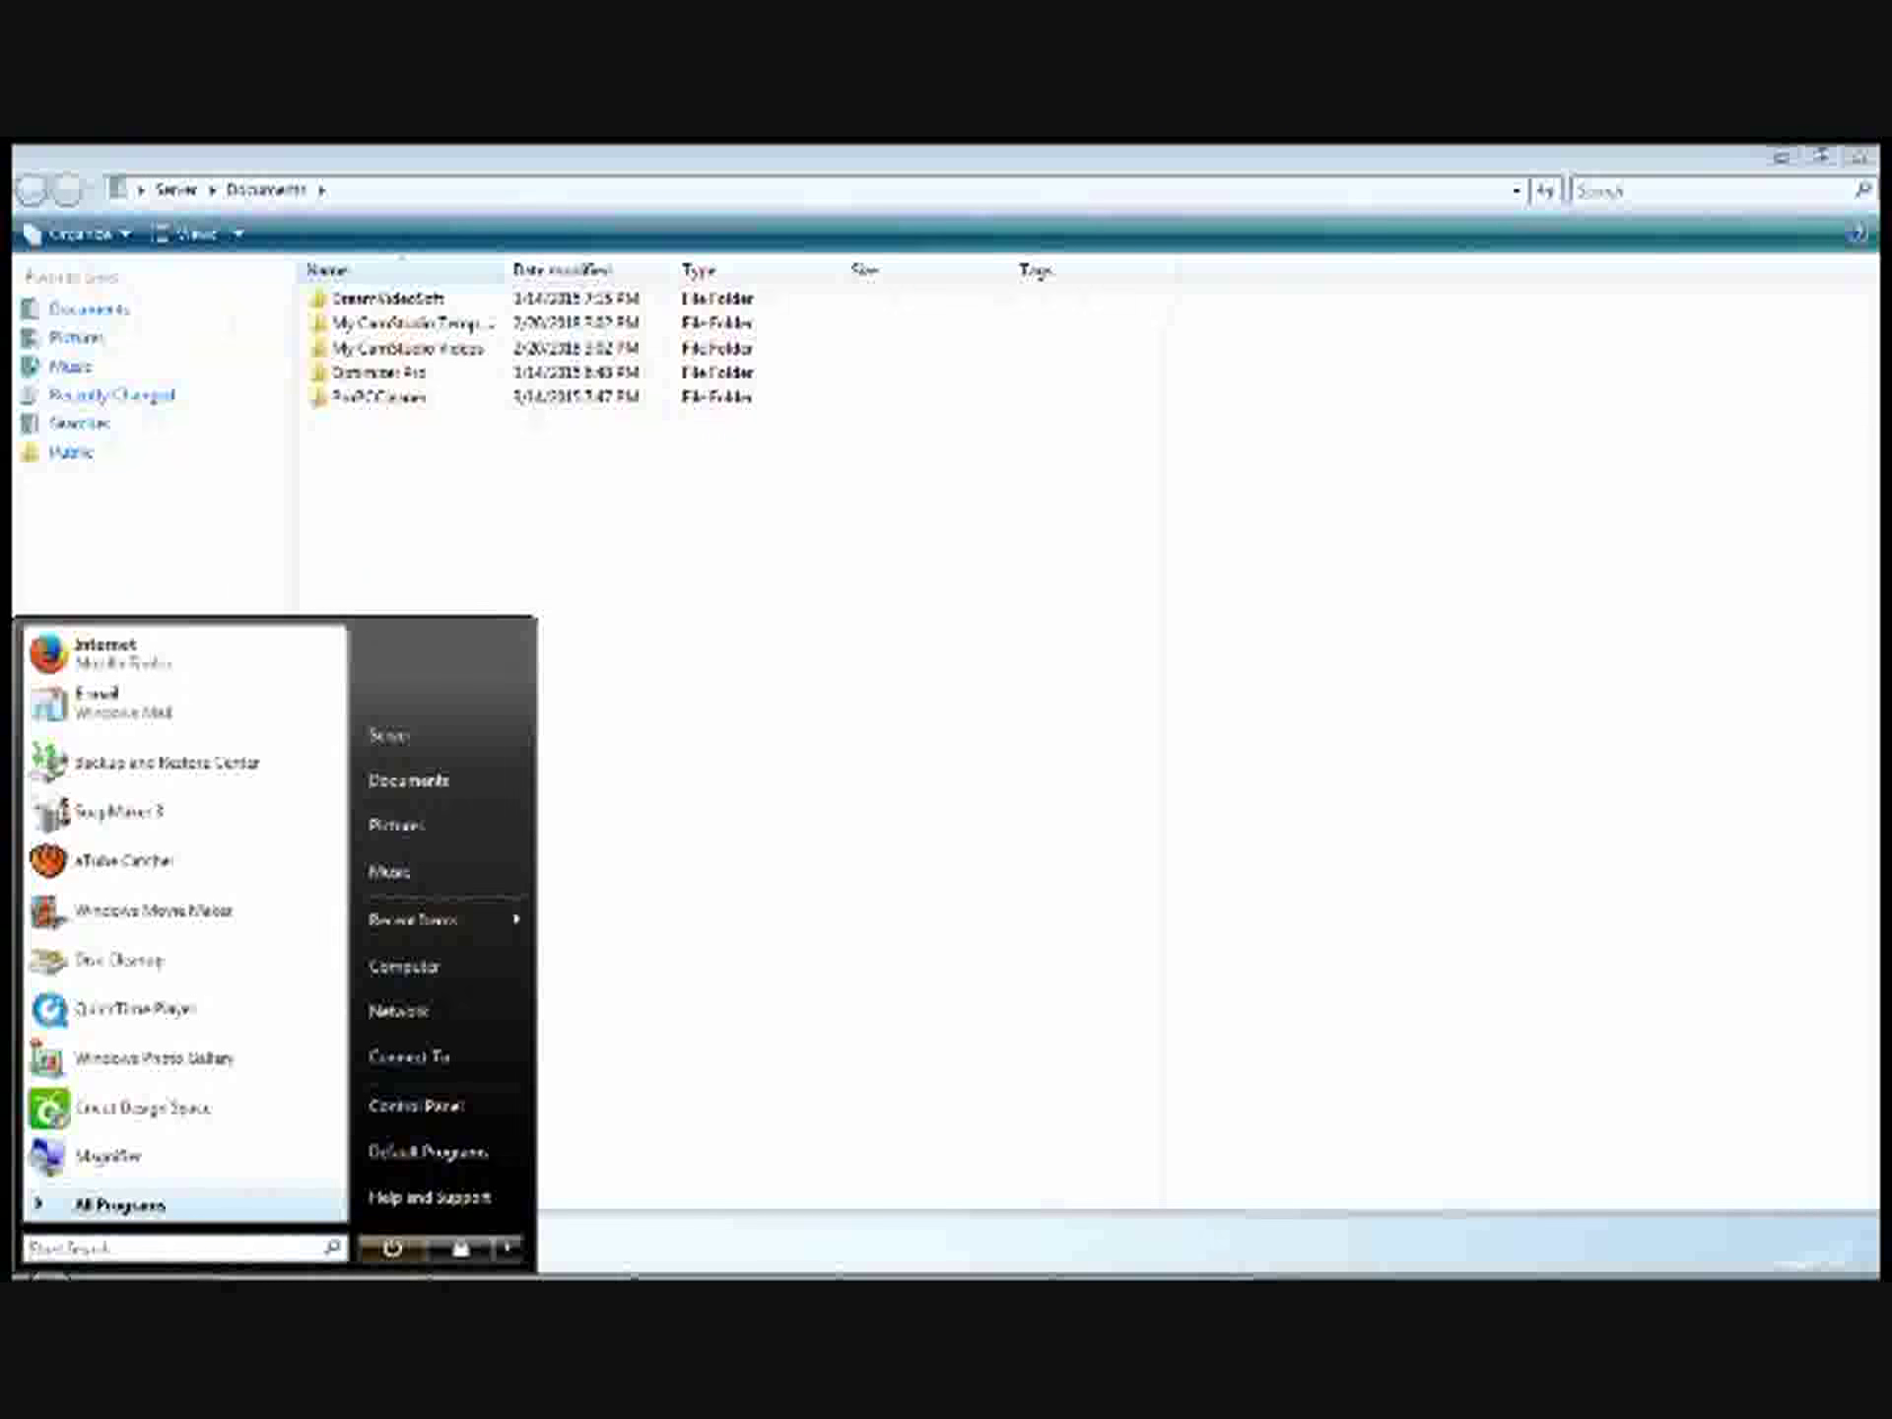
type("download")
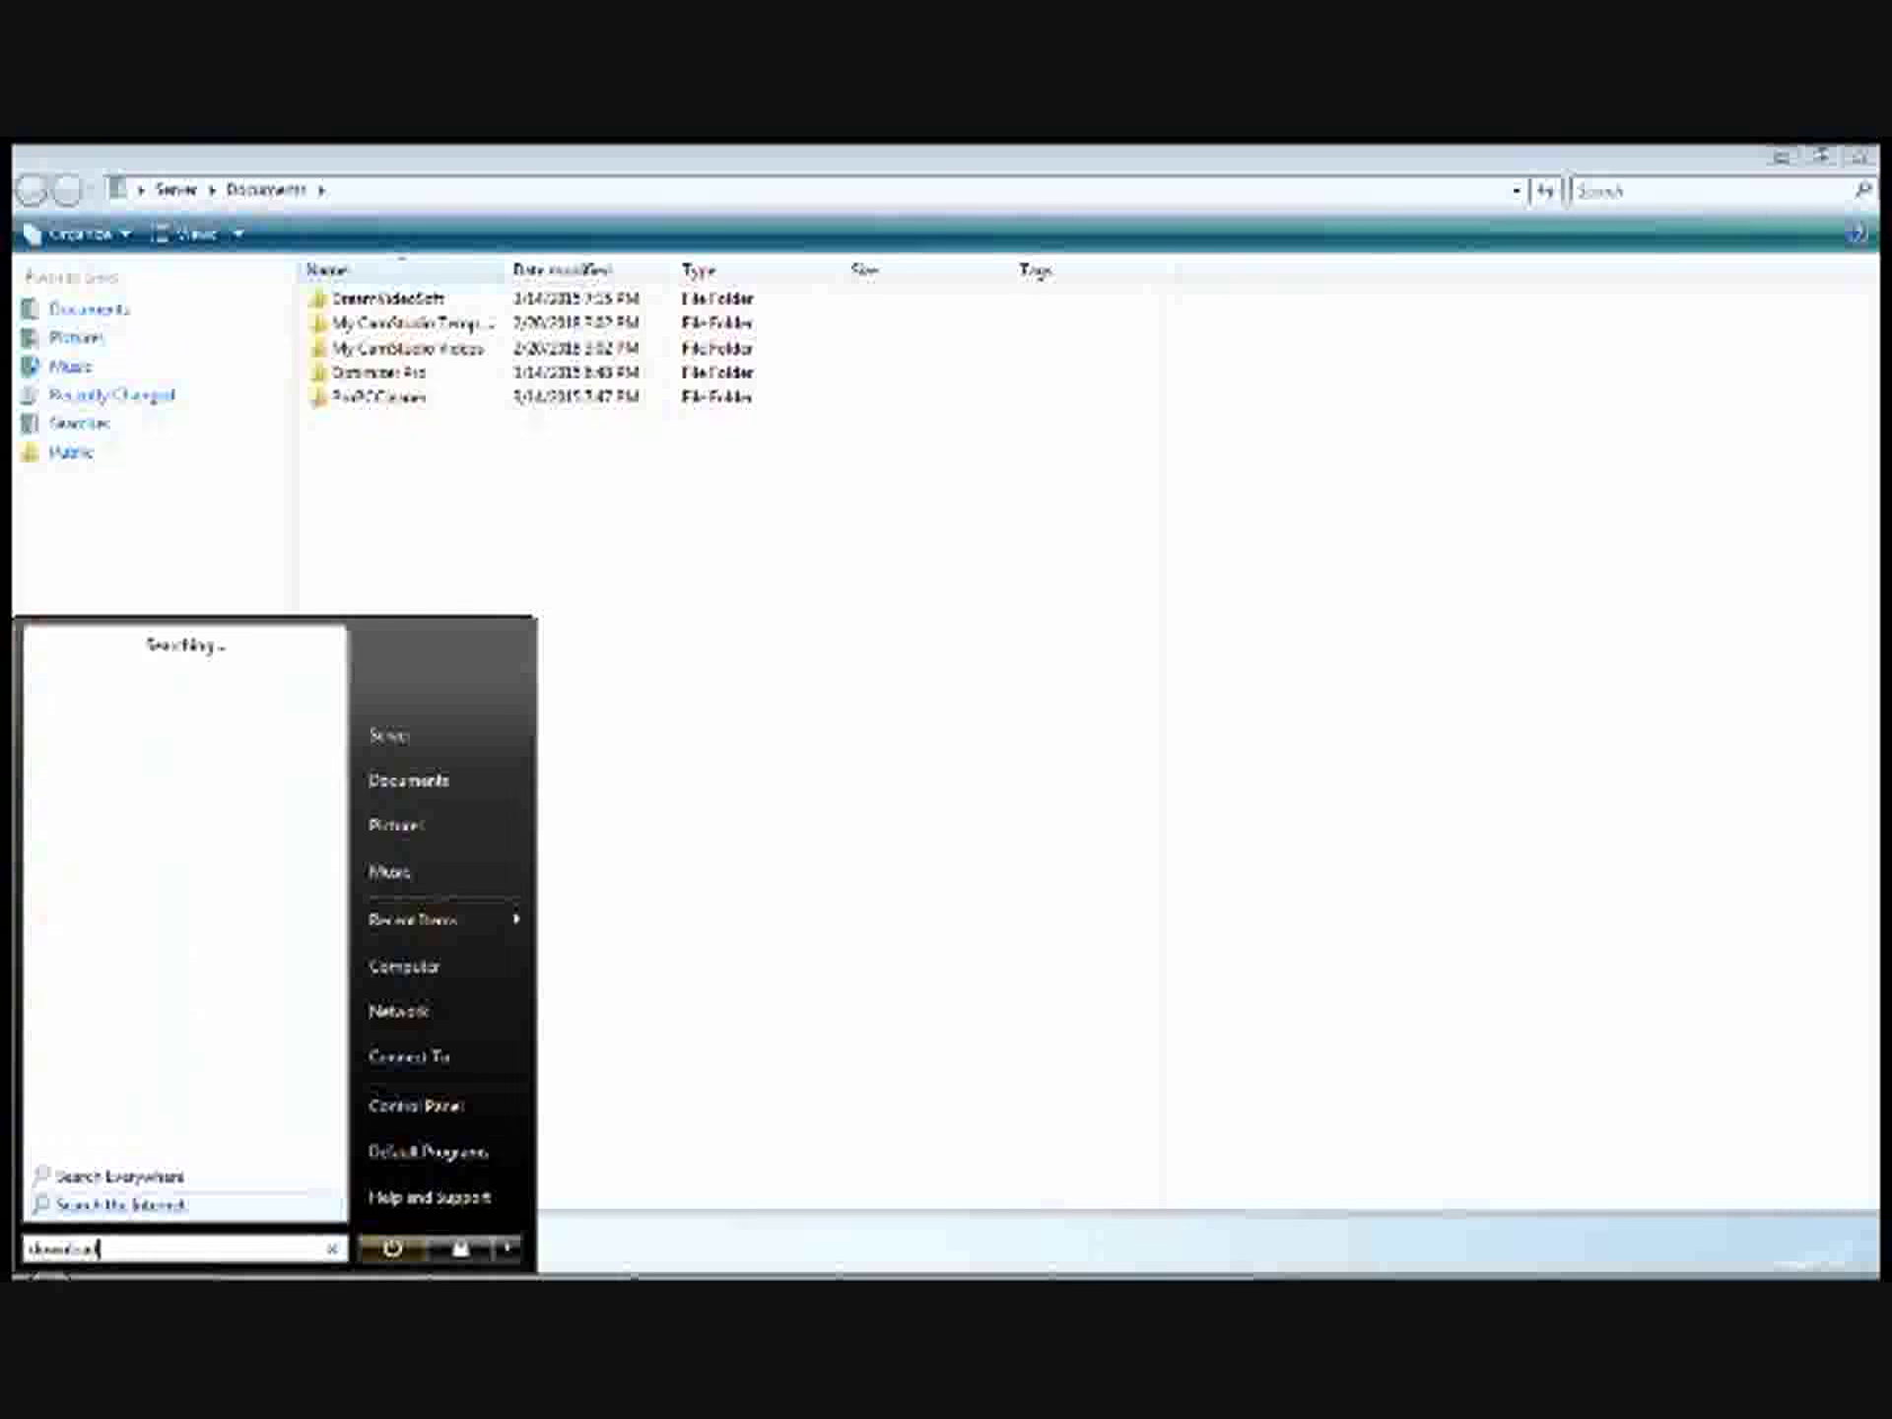
type("s")
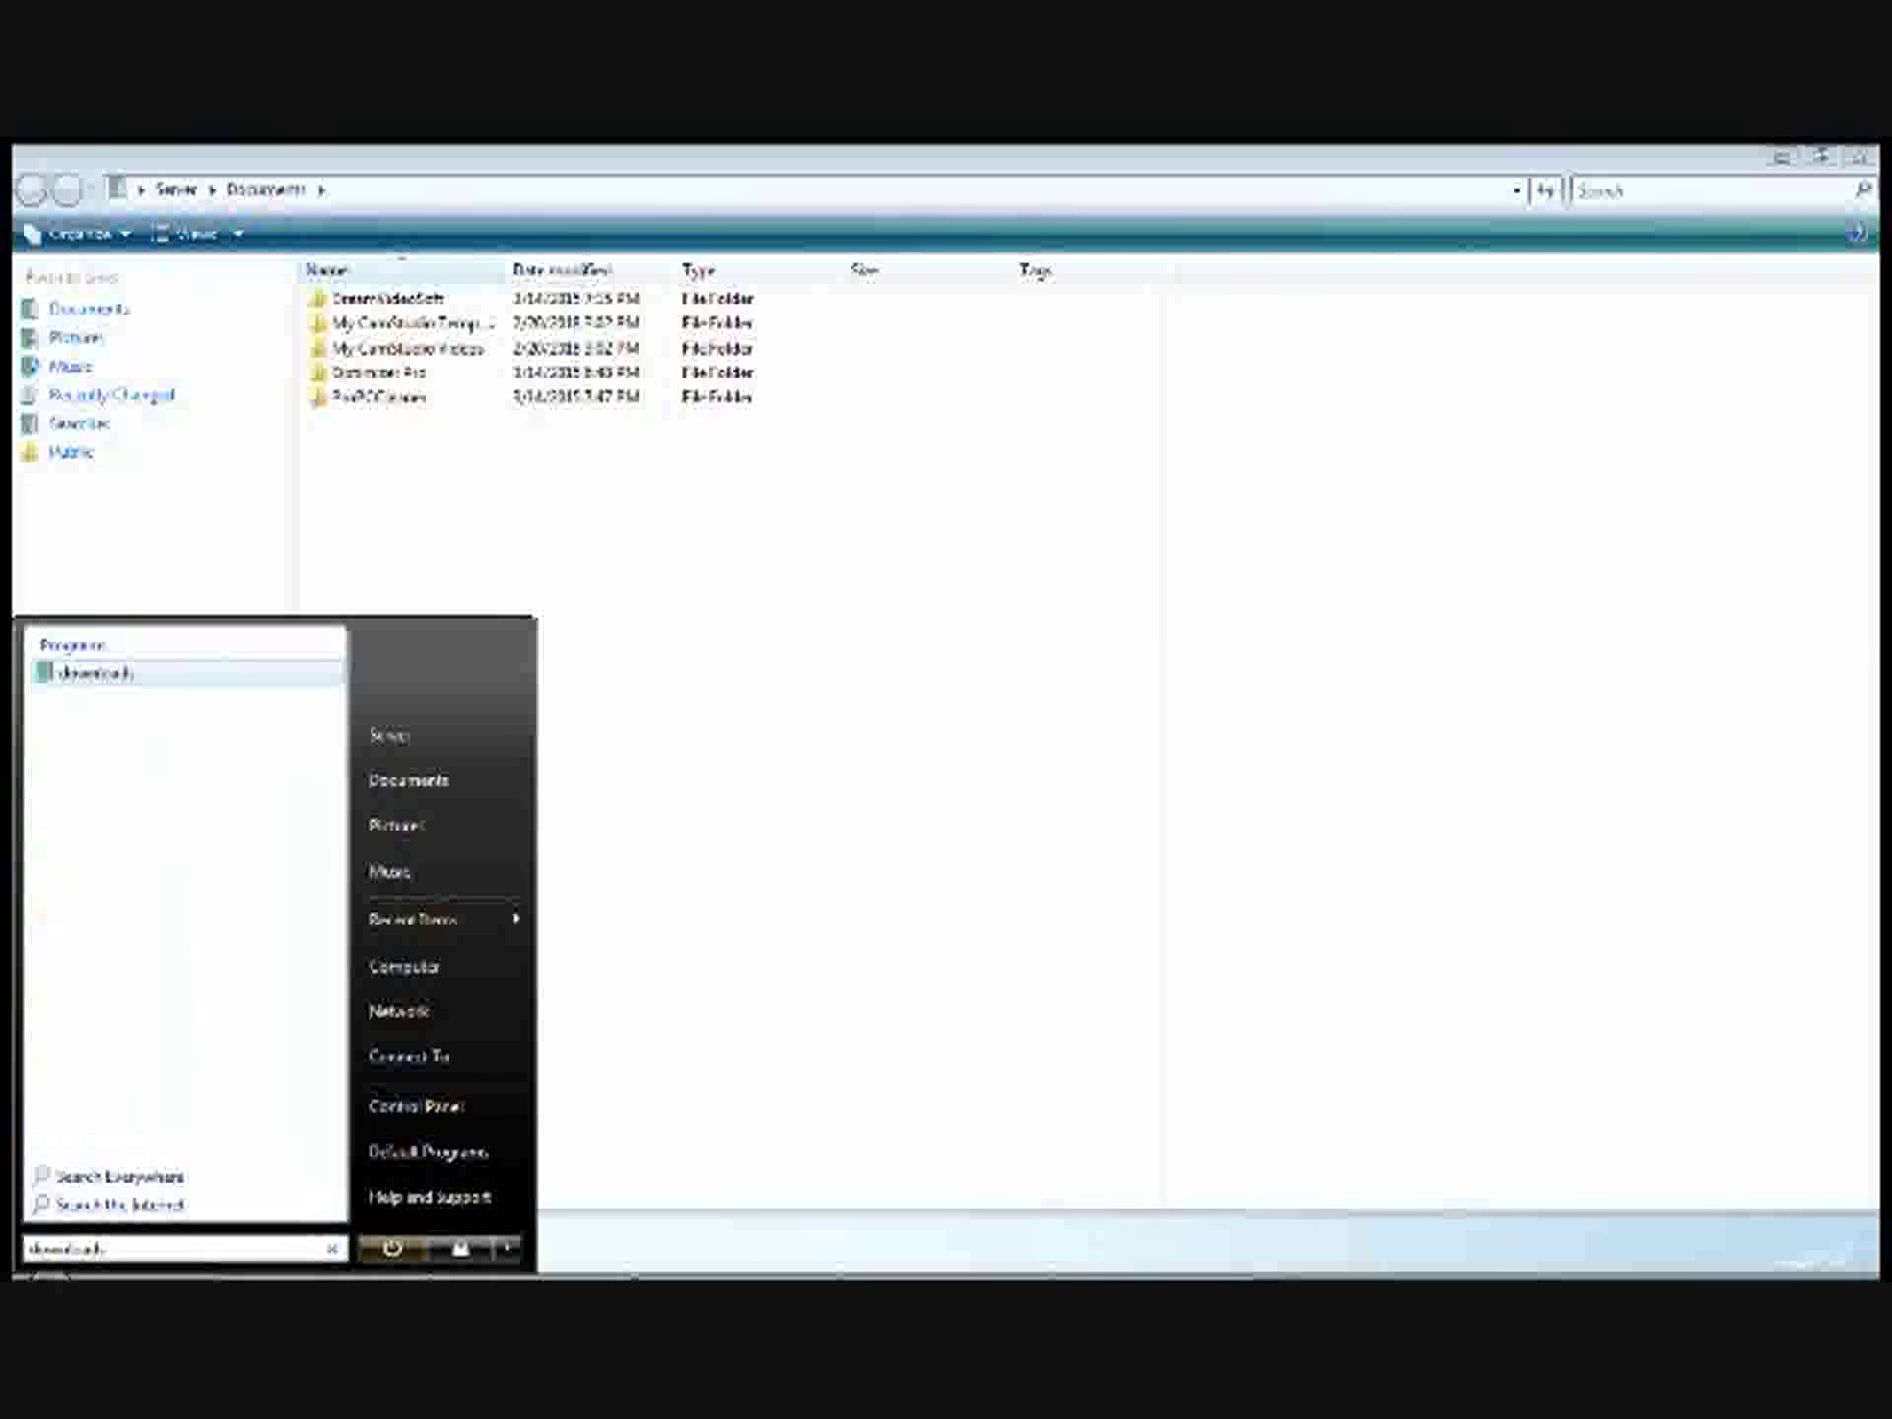
key("Return")
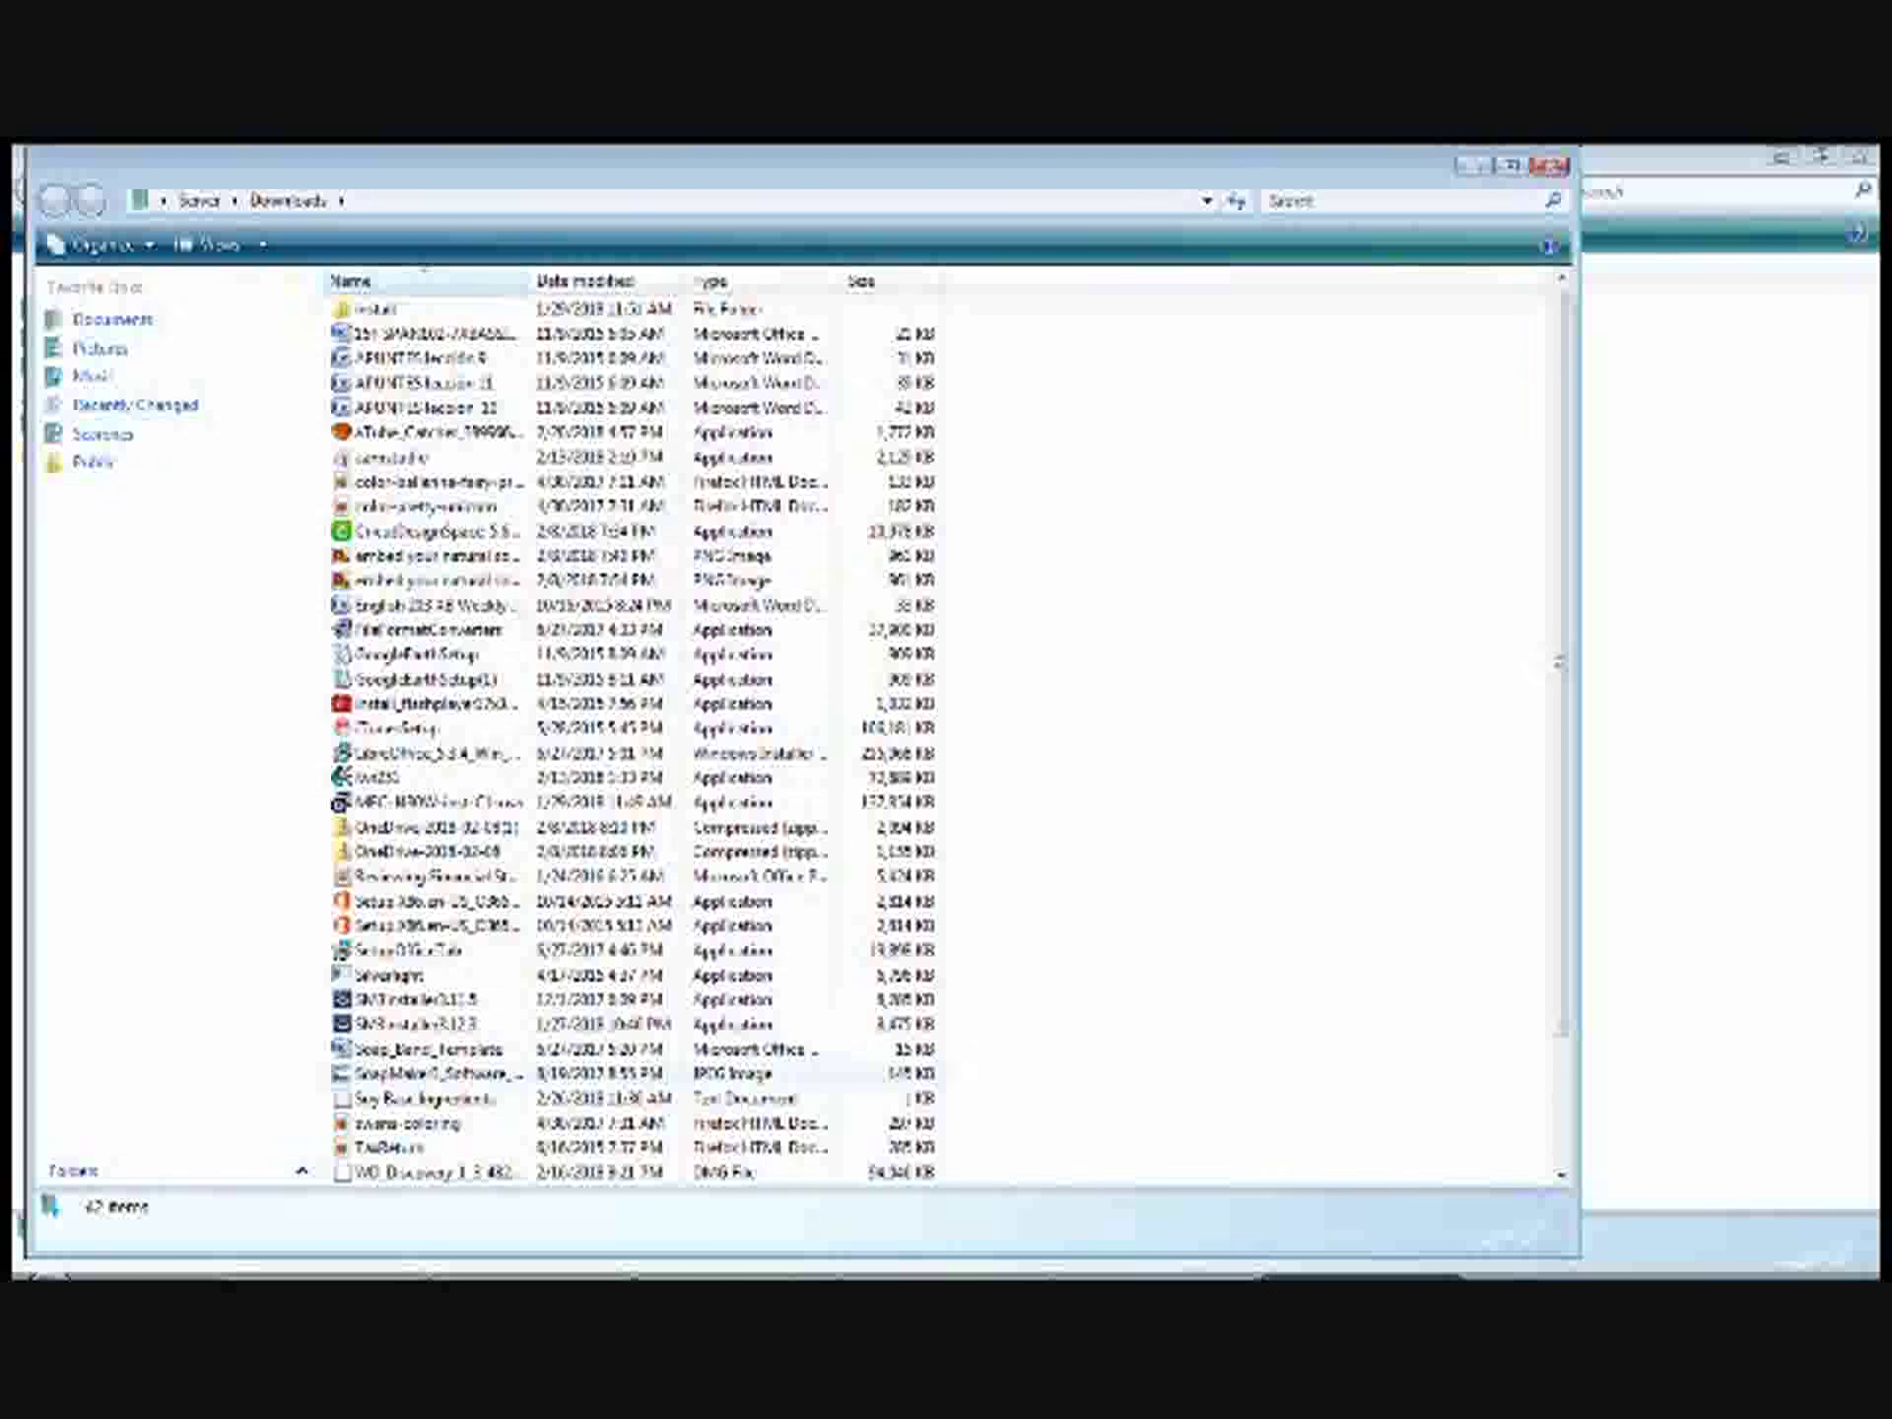
left_click(423, 1097)
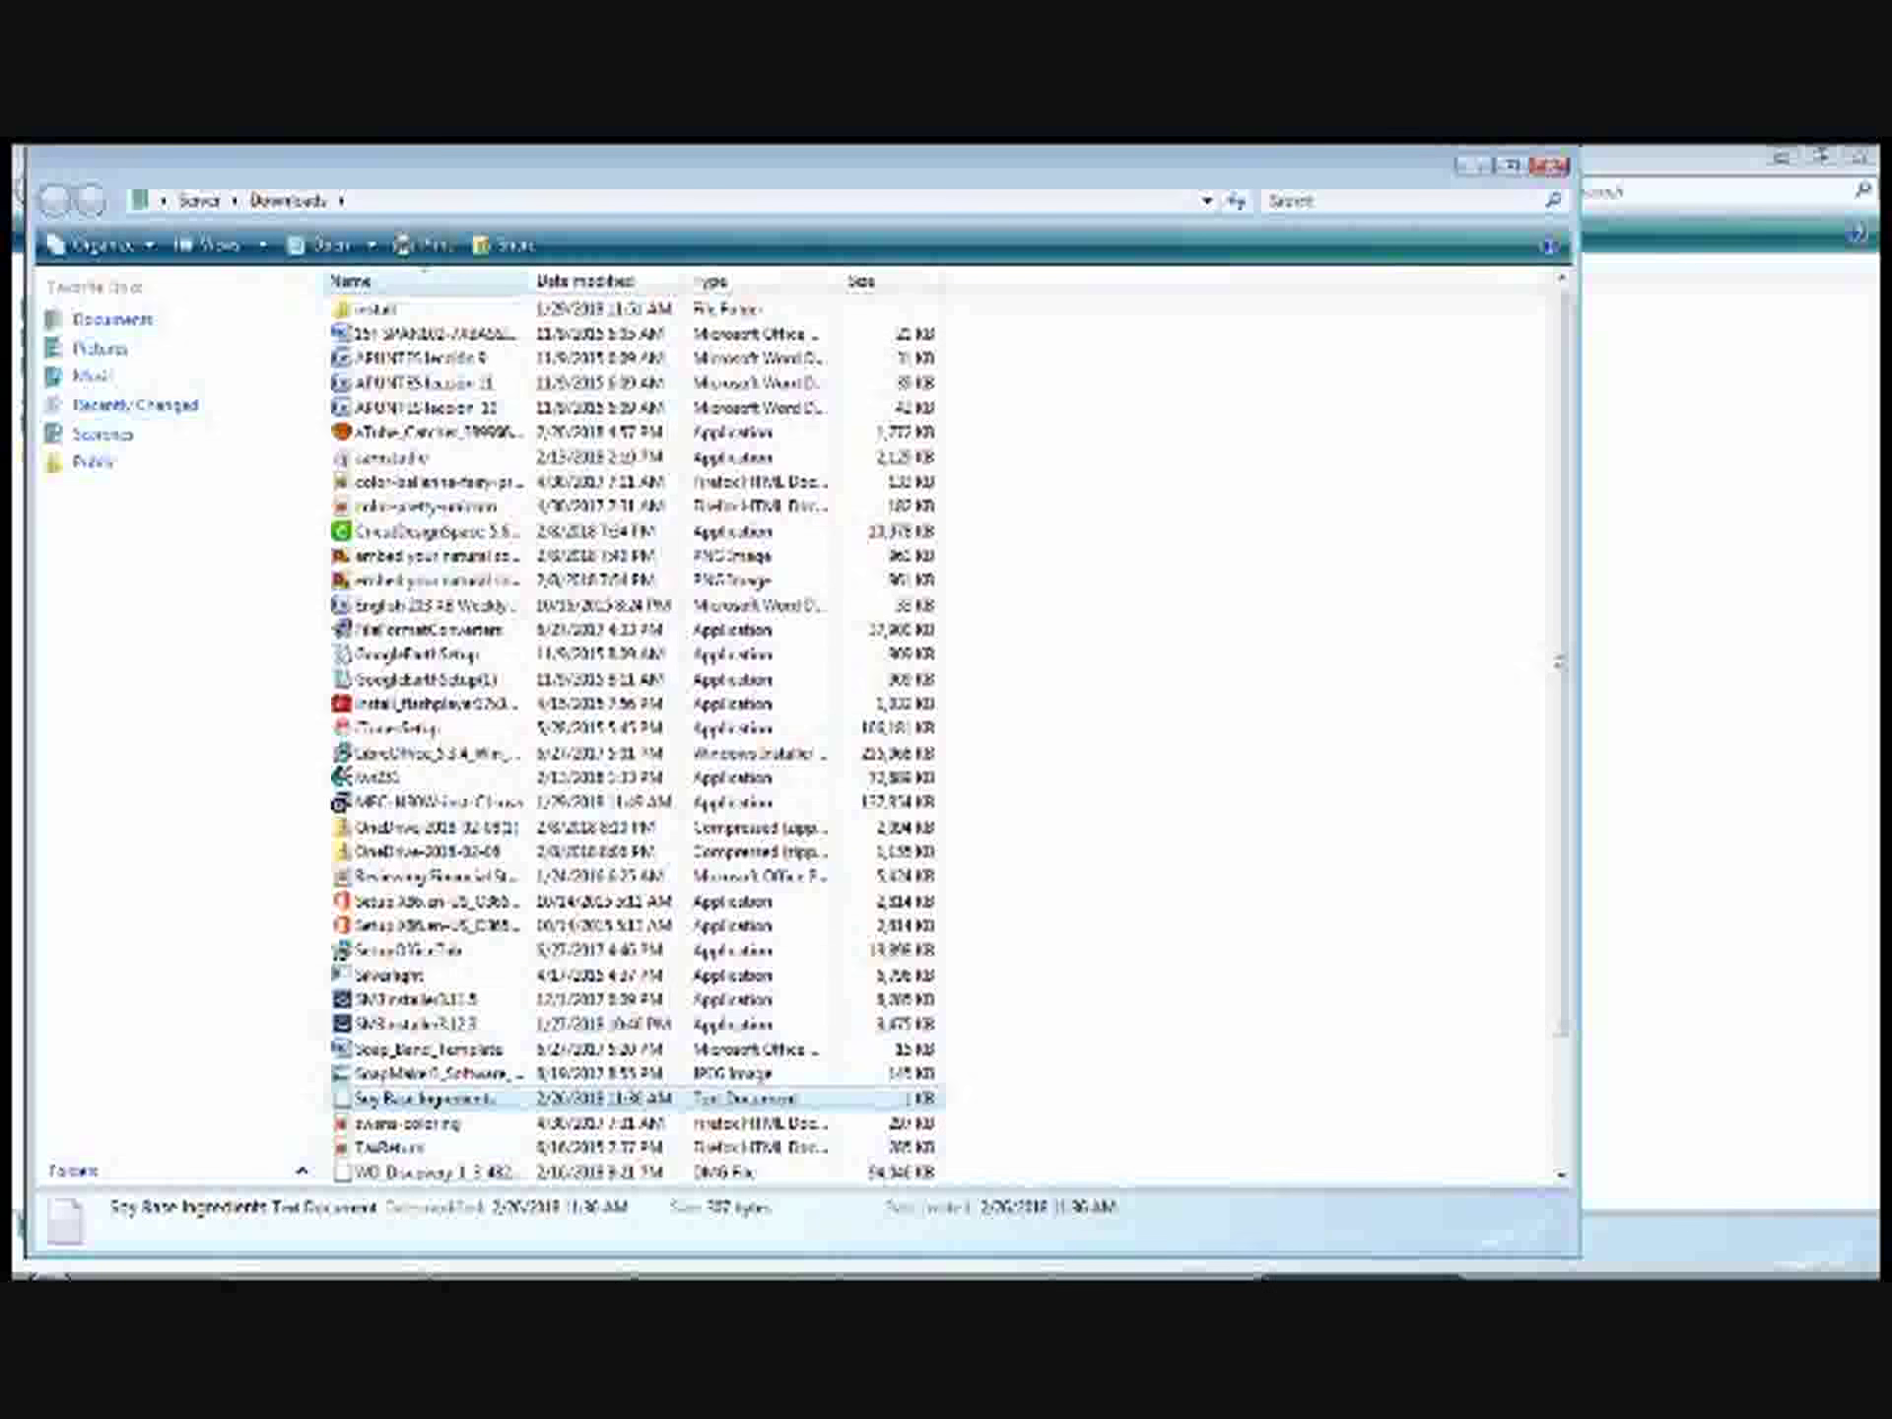
key("Return")
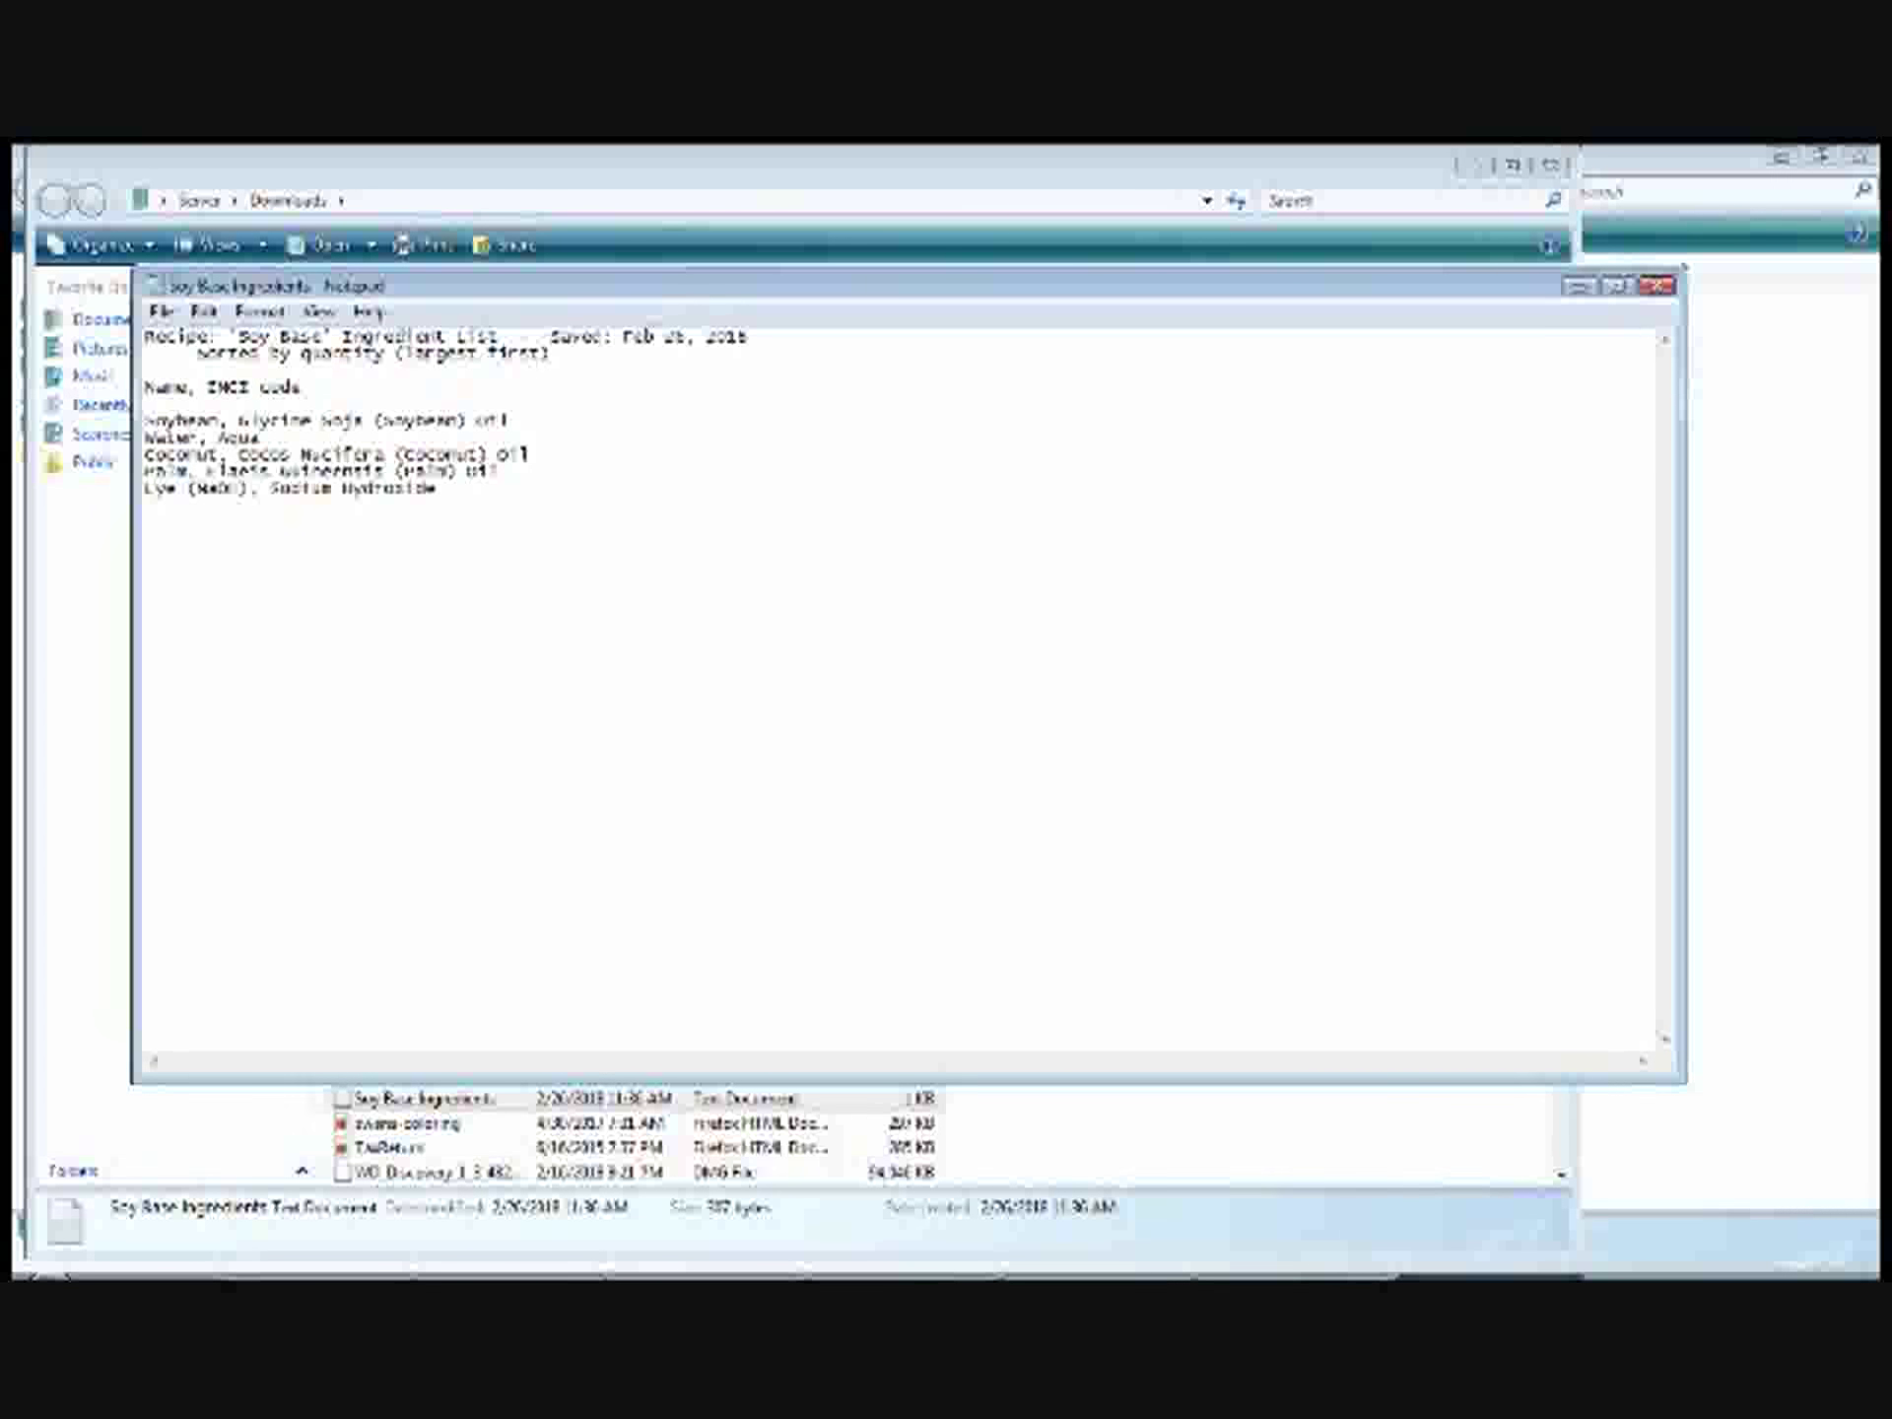
- Highlight the five ingredient lines in Notepad, then close the file
left_click_drag(436, 433, 146, 281)
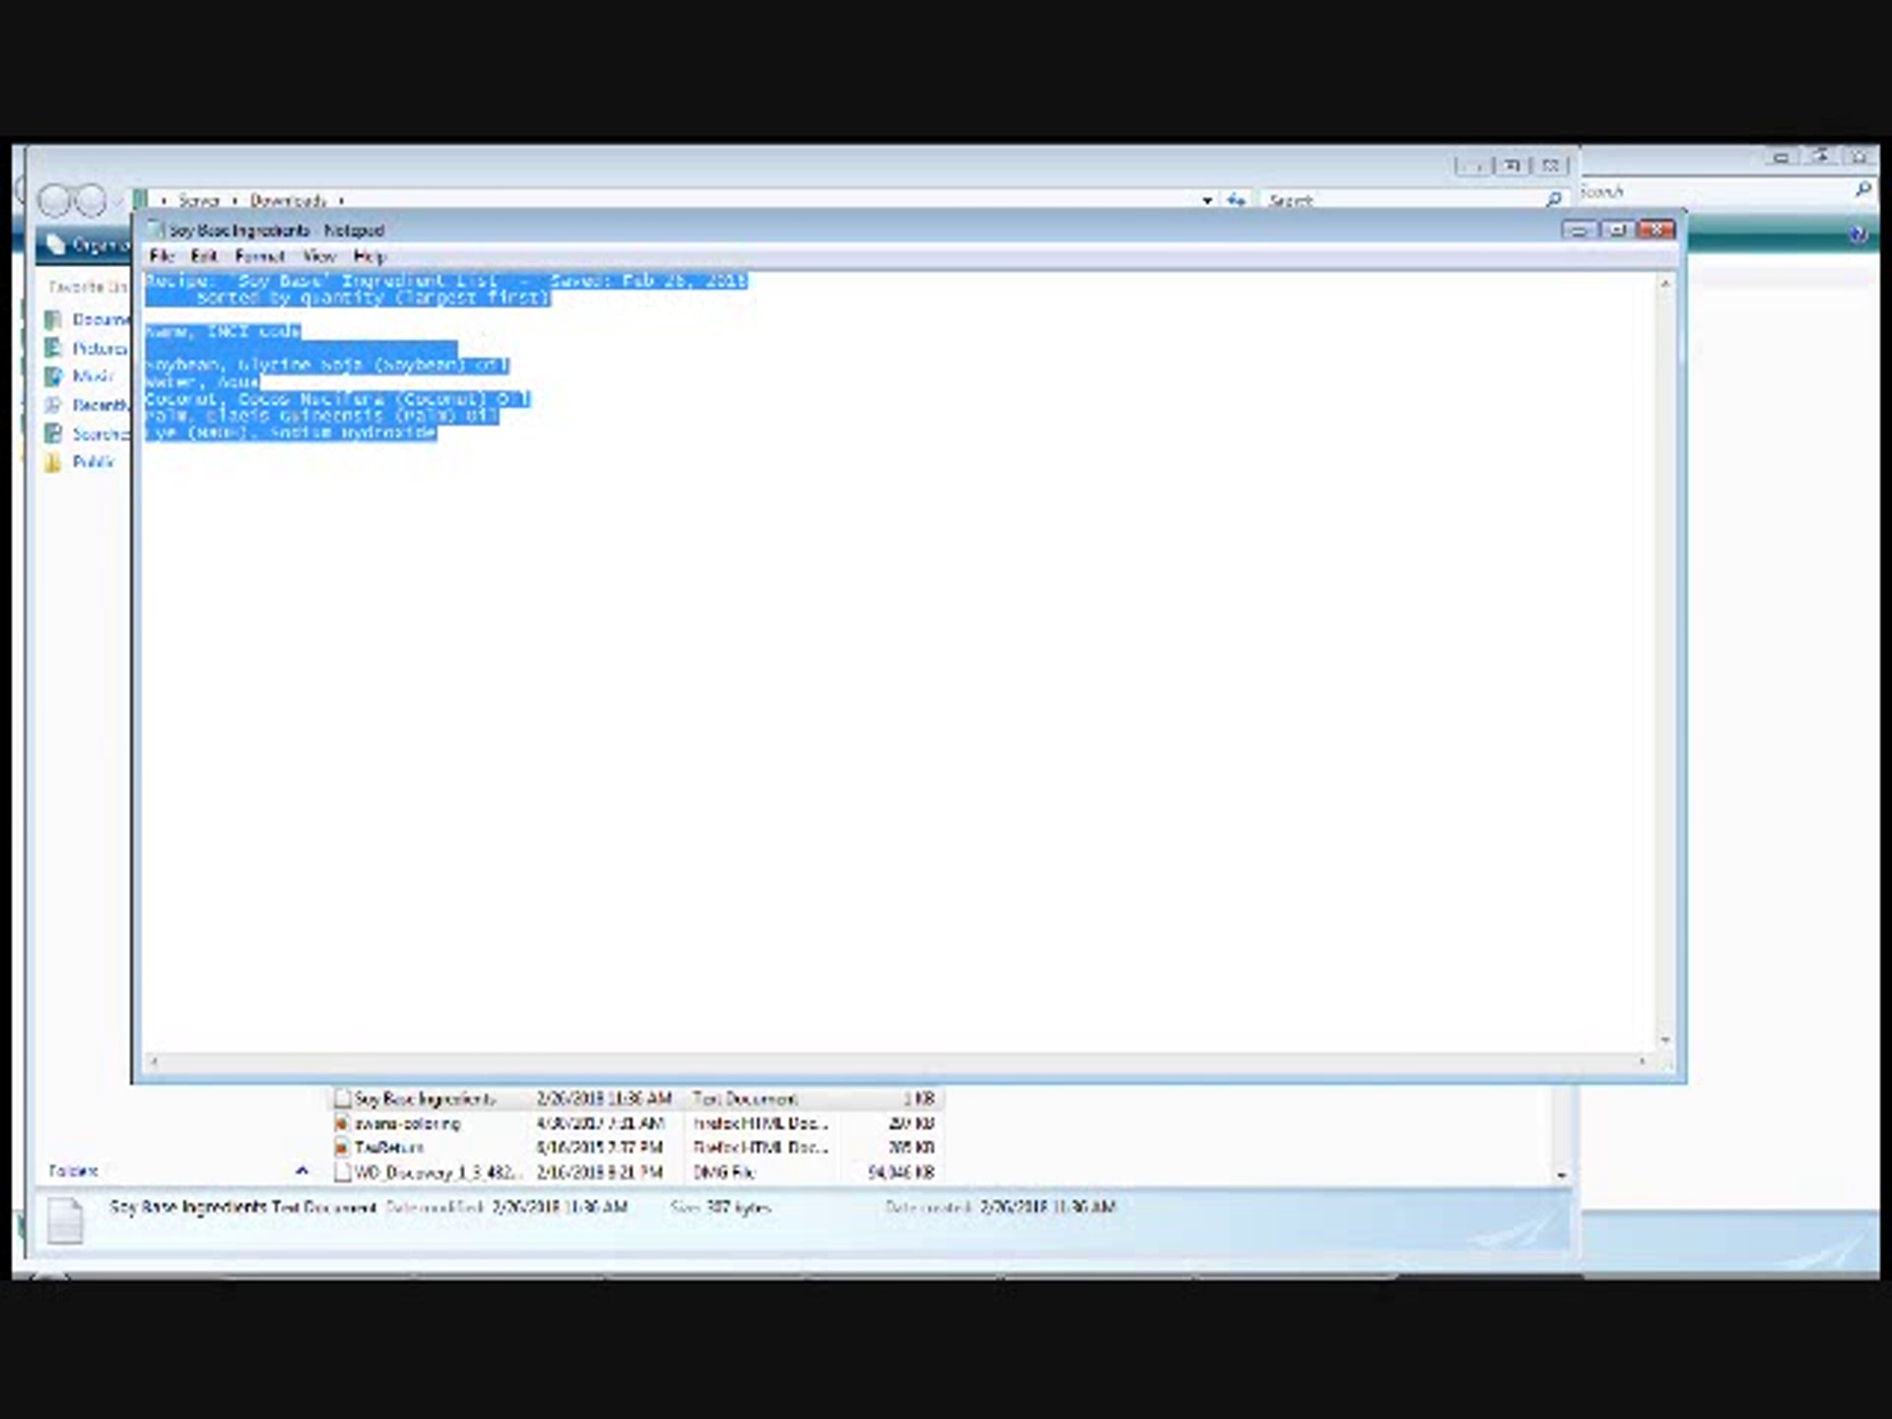
left_click(456, 399)
left_click_drag(437, 434, 145, 367)
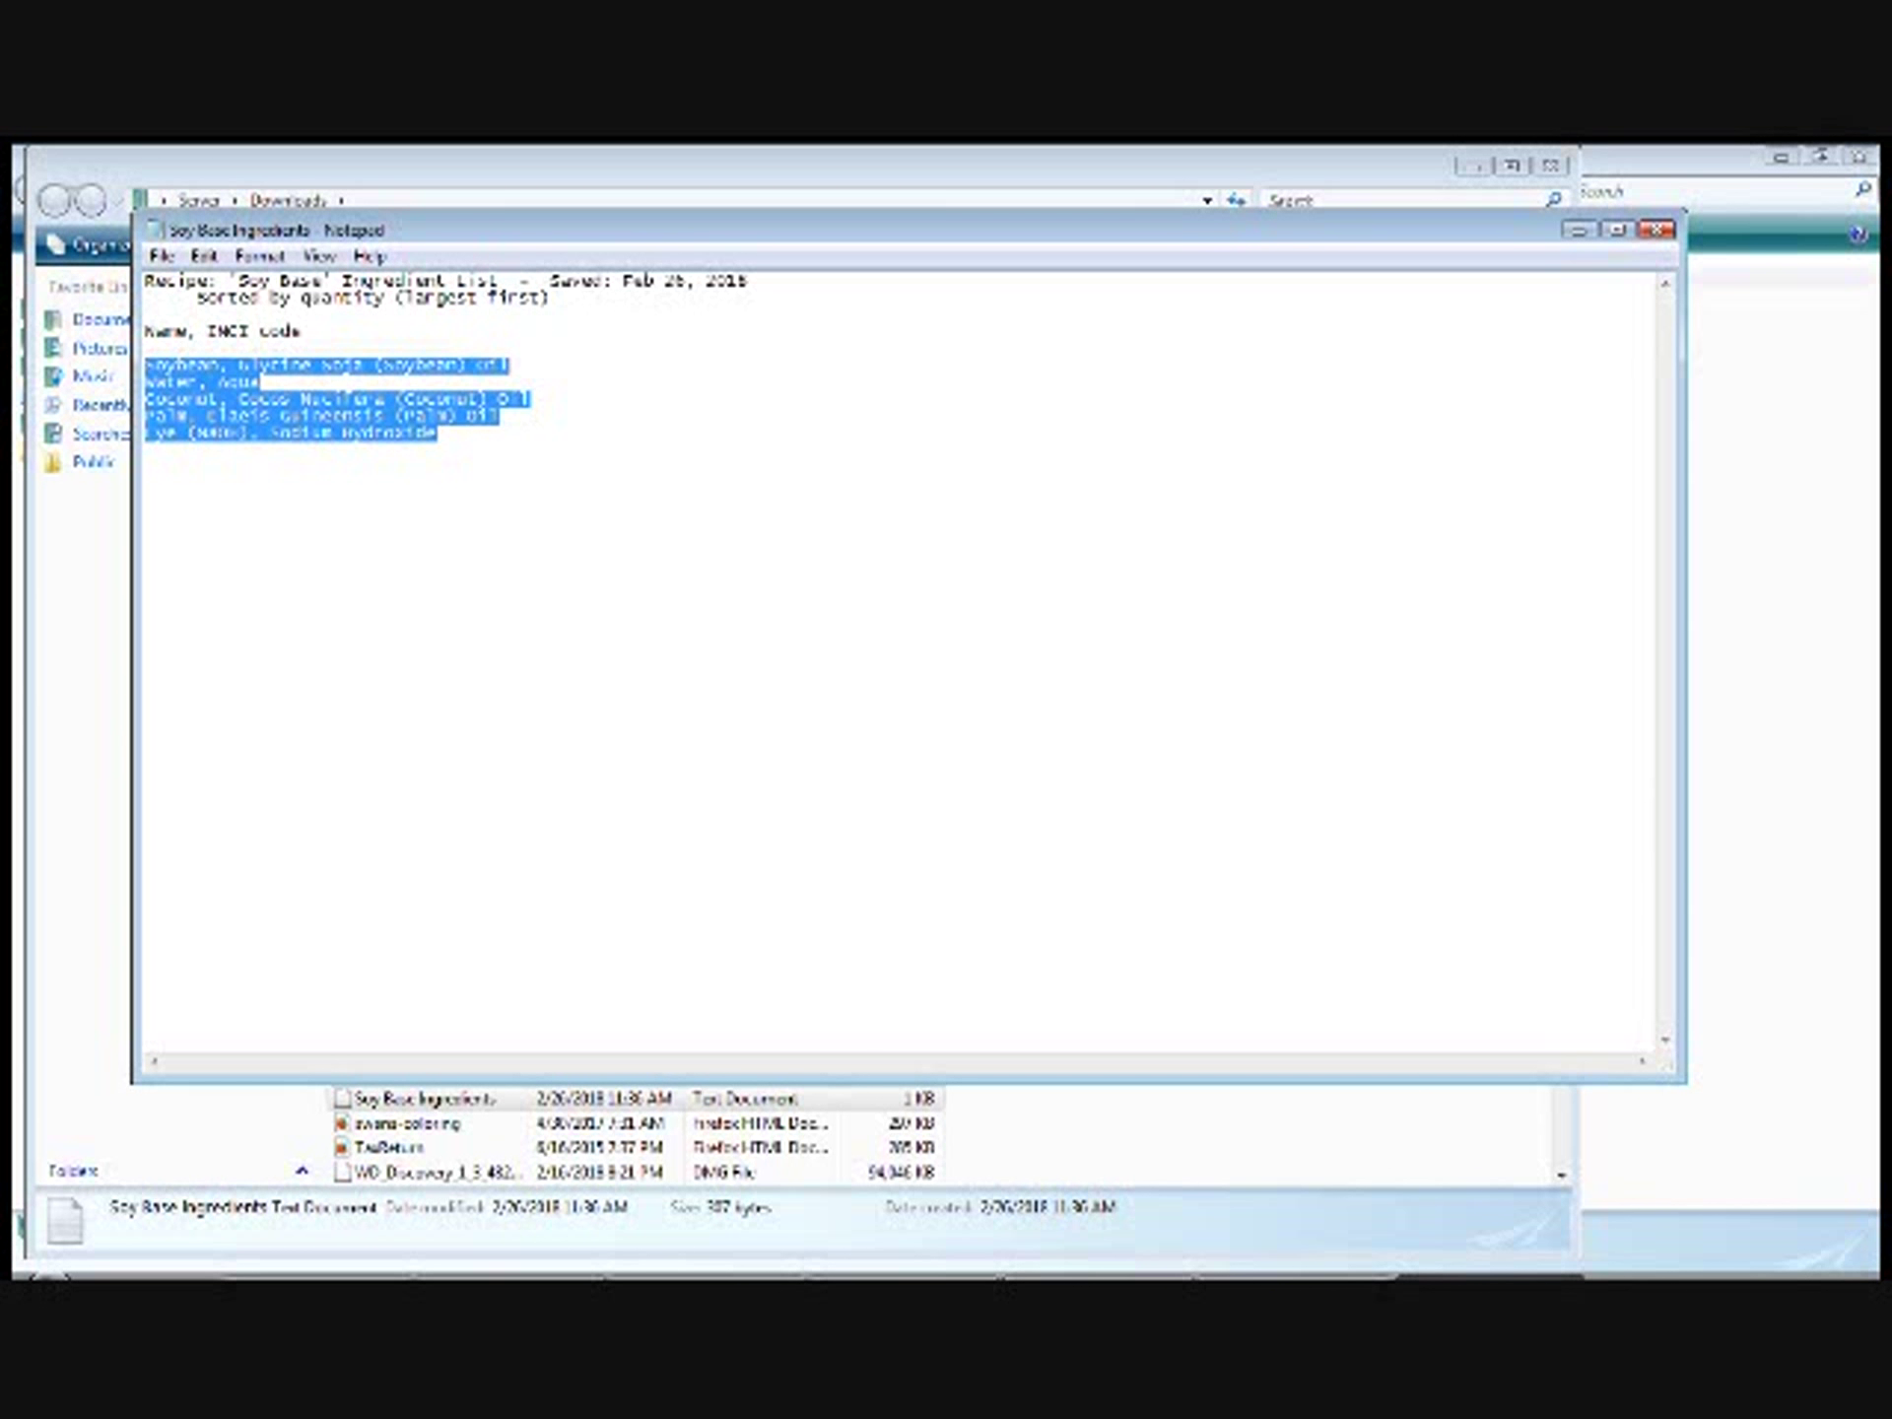
left_click(1655, 229)
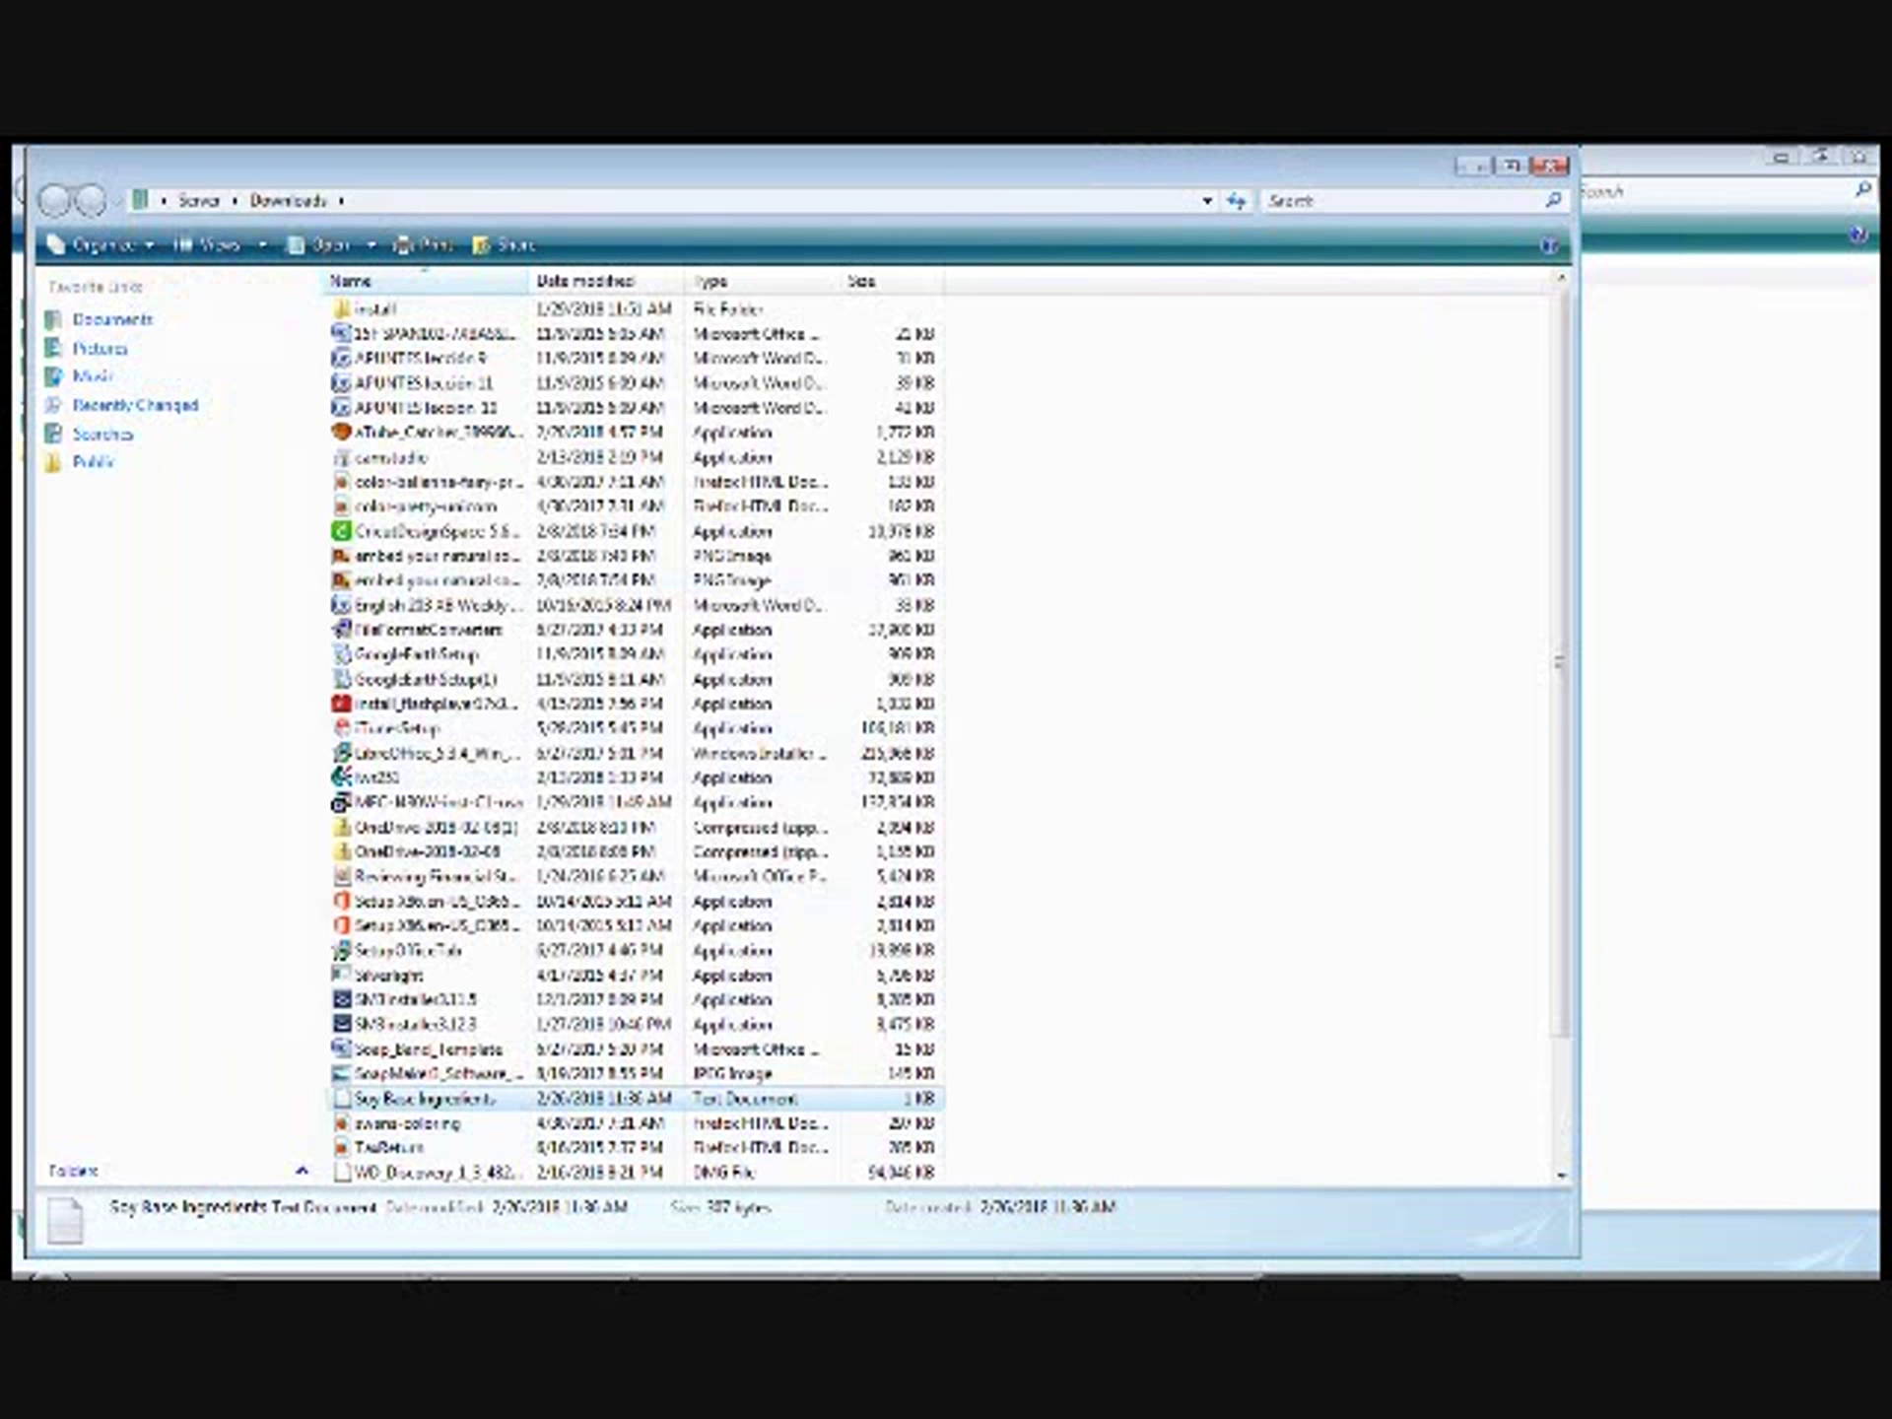
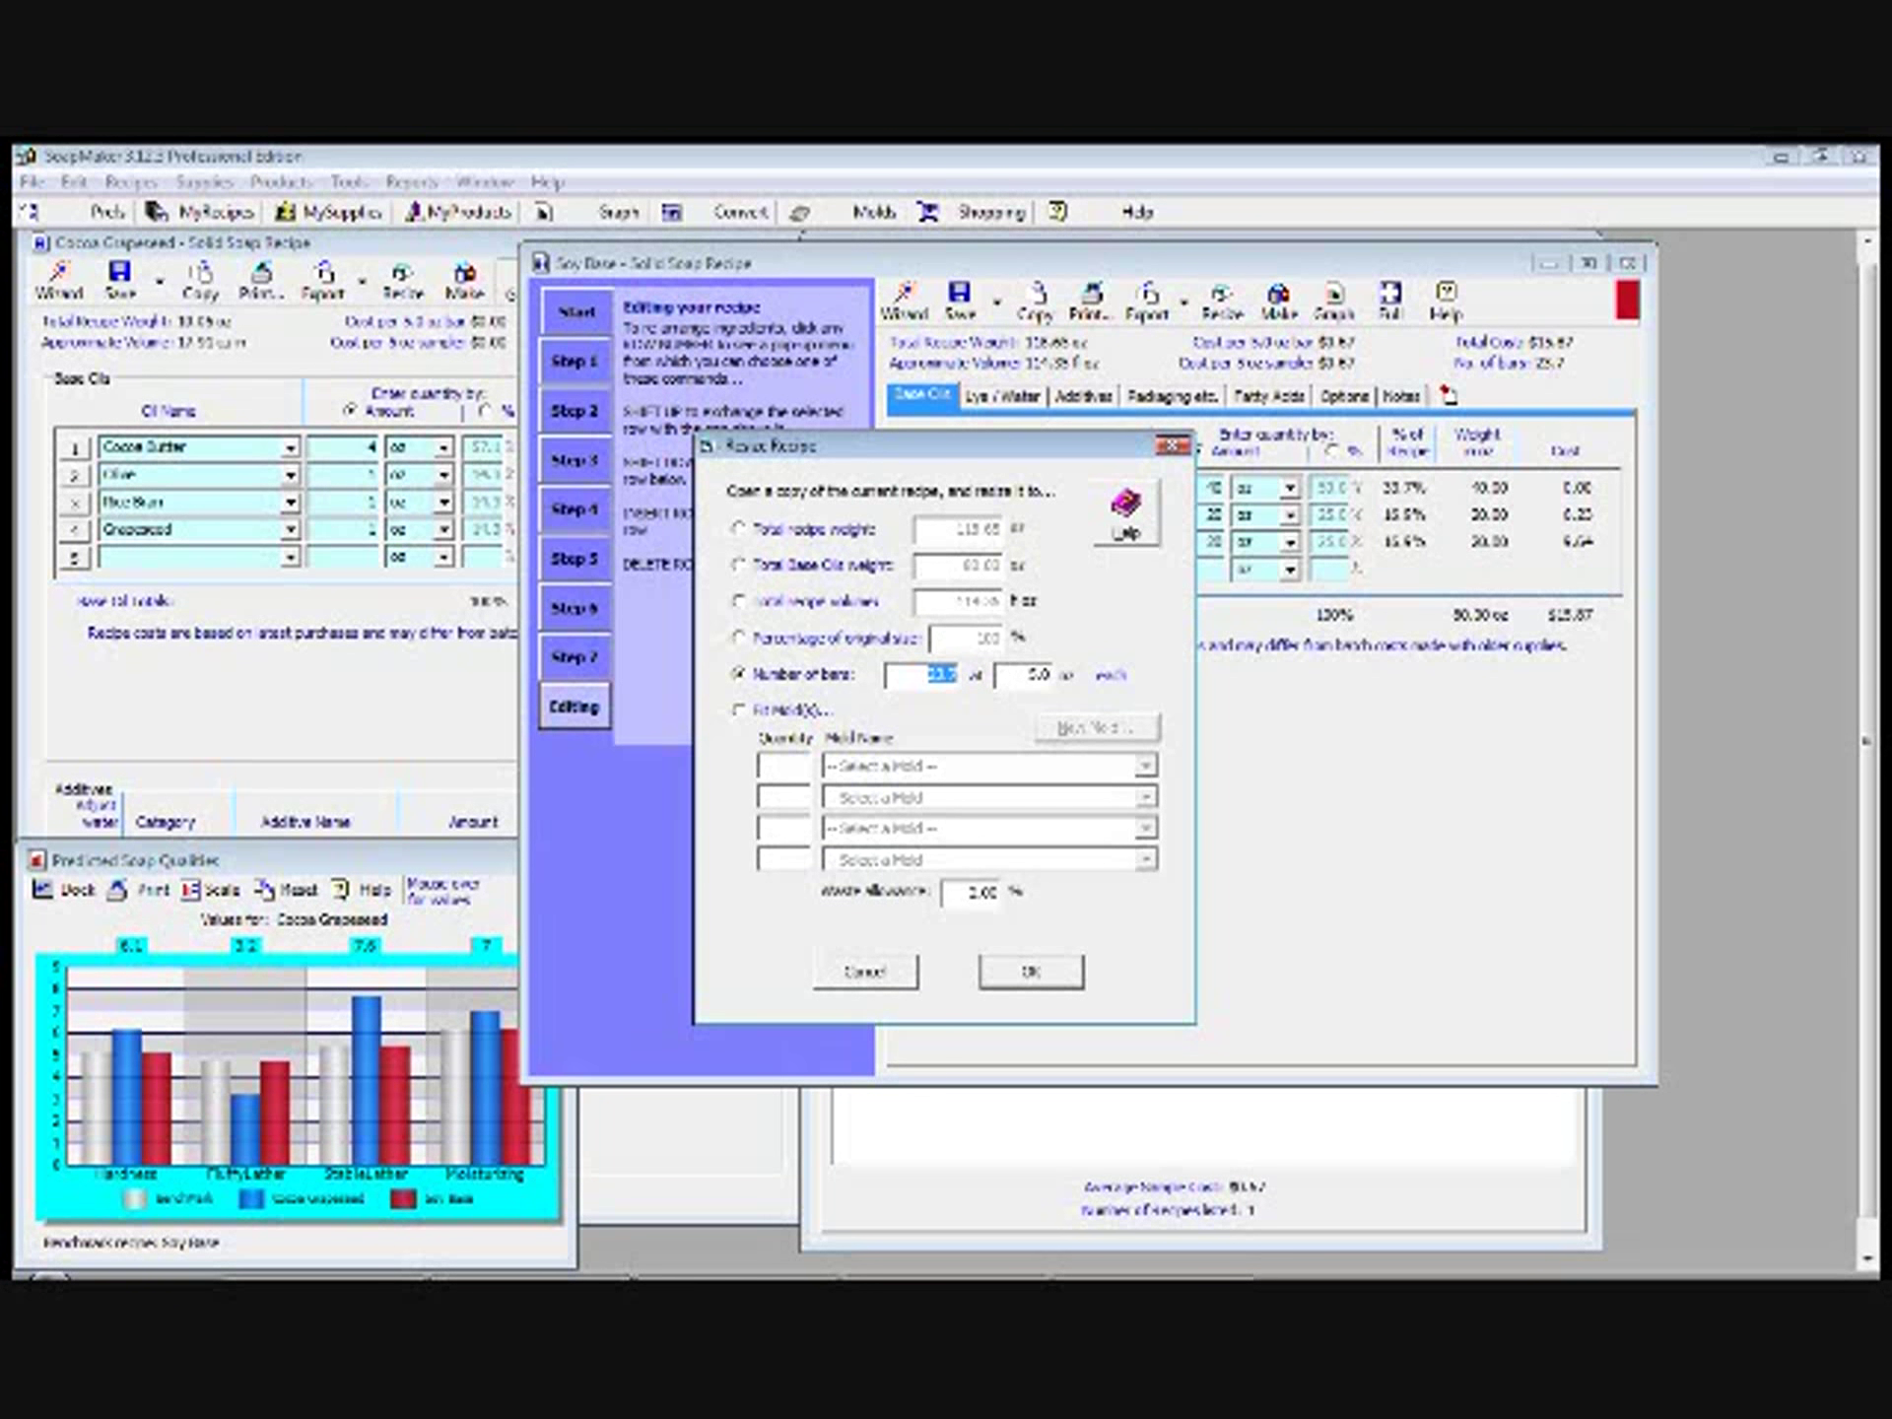
- Resize Soy Base to 50 bars, creating a 255.30 oz resized copy
type("50")
key("Return")
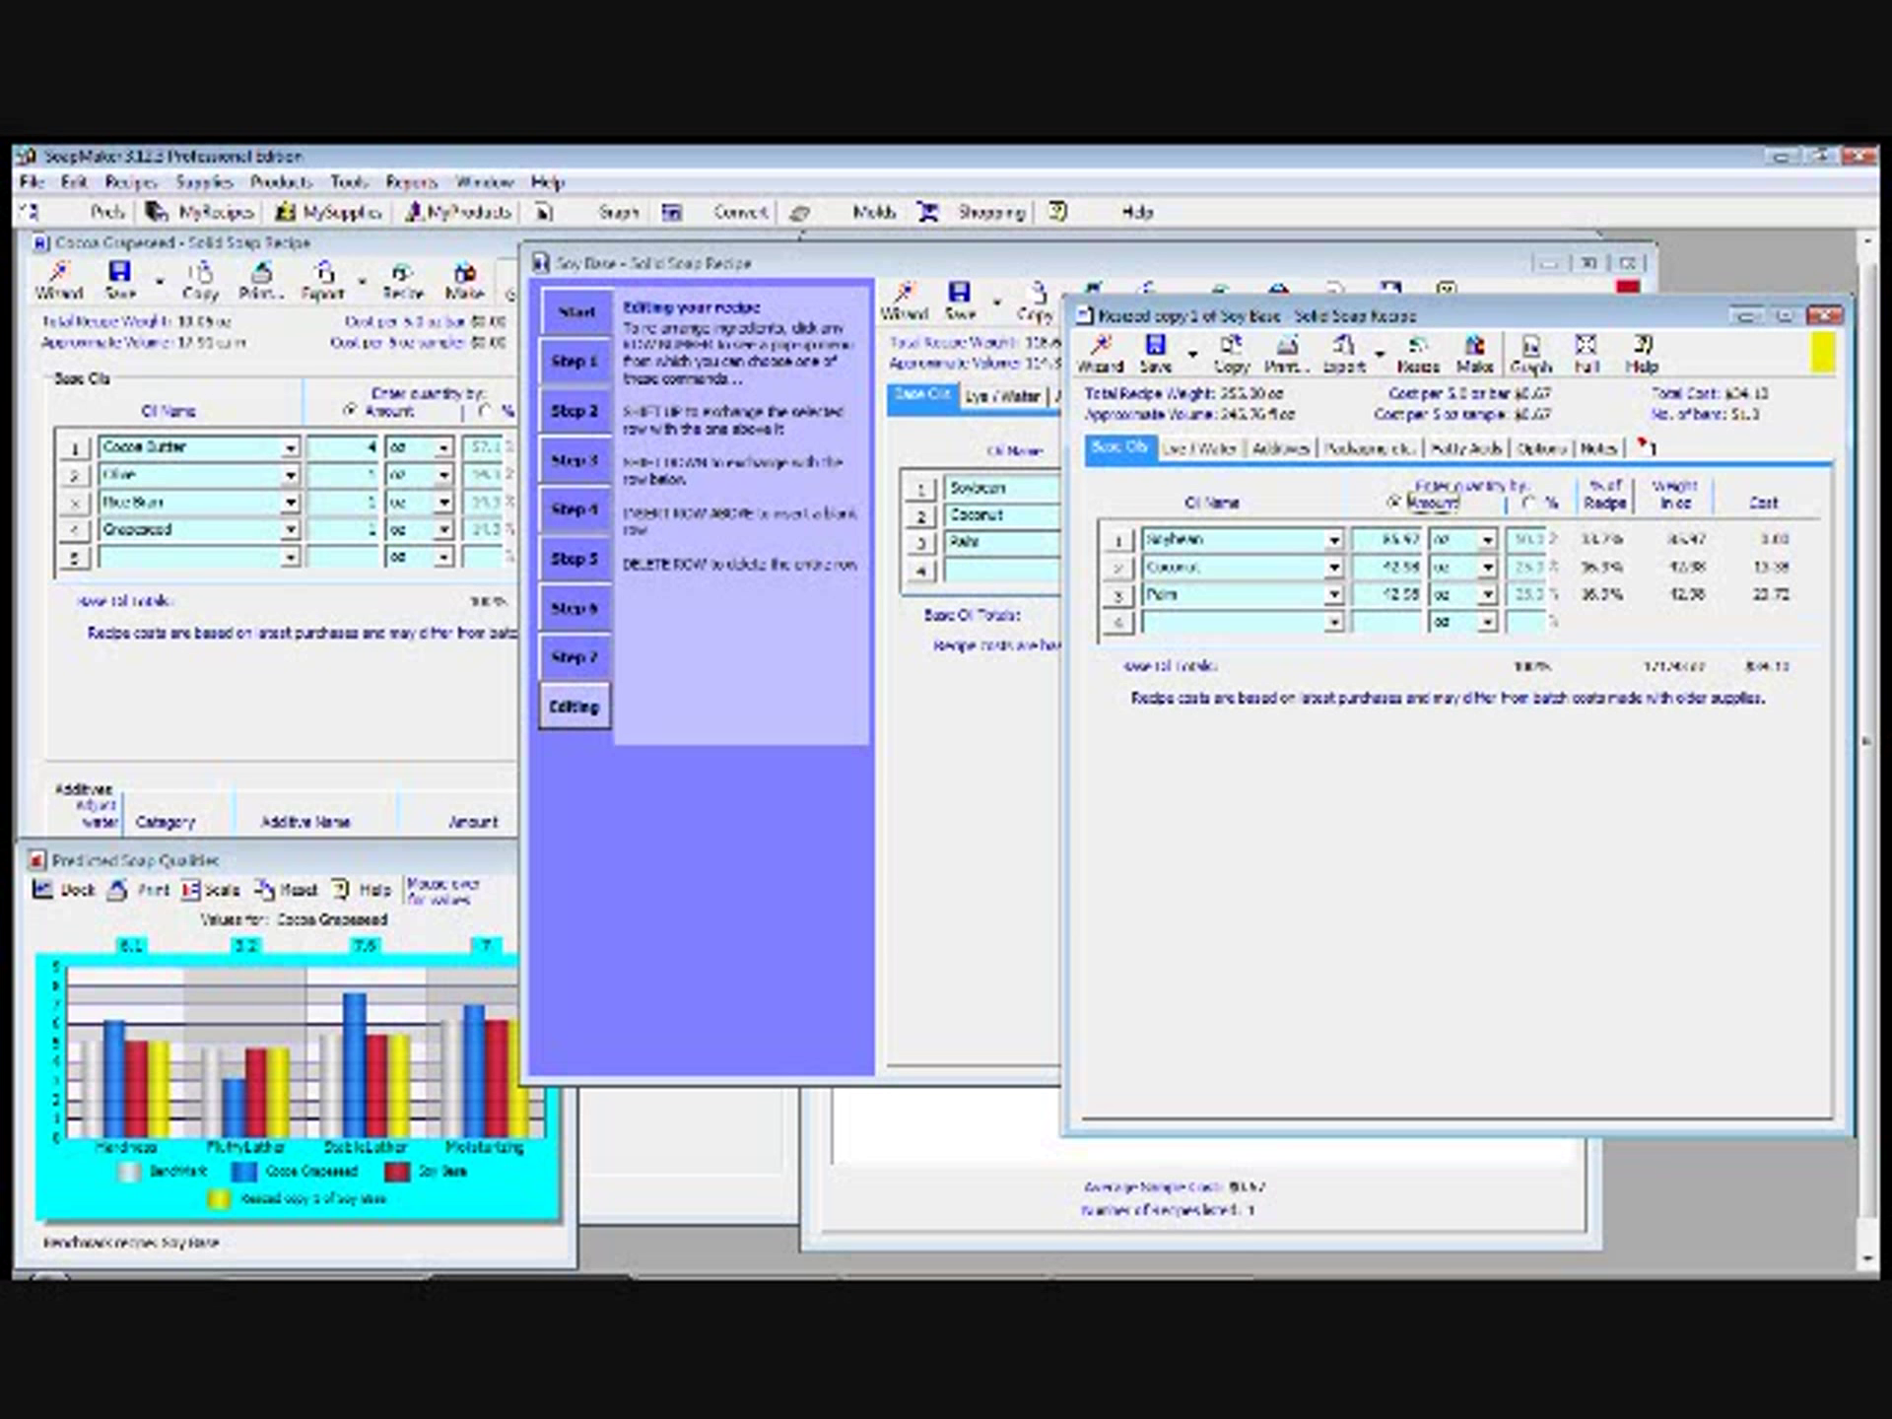
- Add 20 oz of Grapeseed as the fourth oil and save the resized copy
left_click(1333, 622)
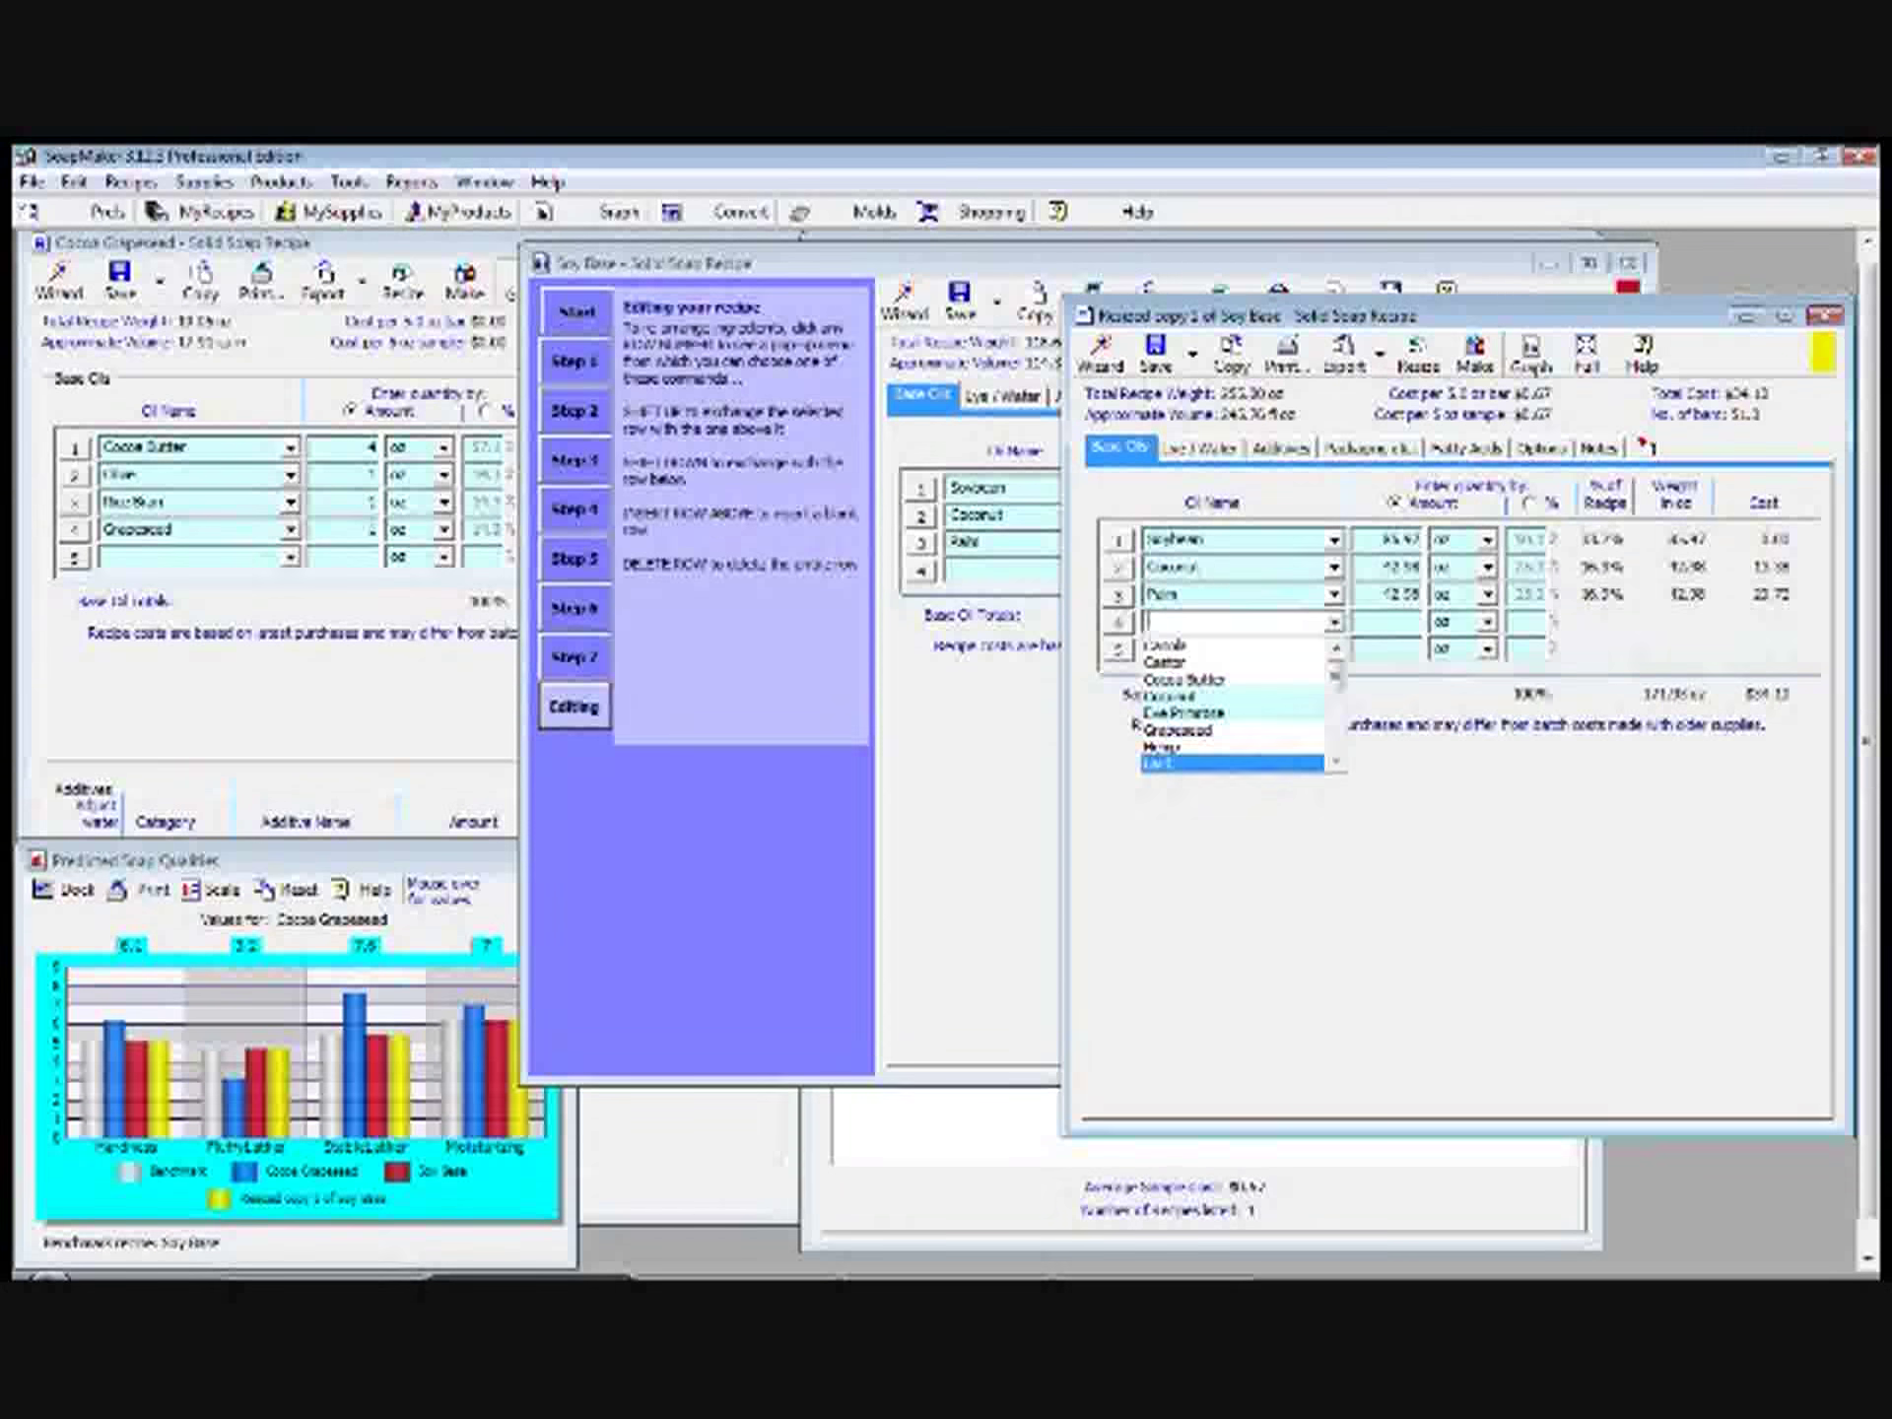
left_click(1182, 730)
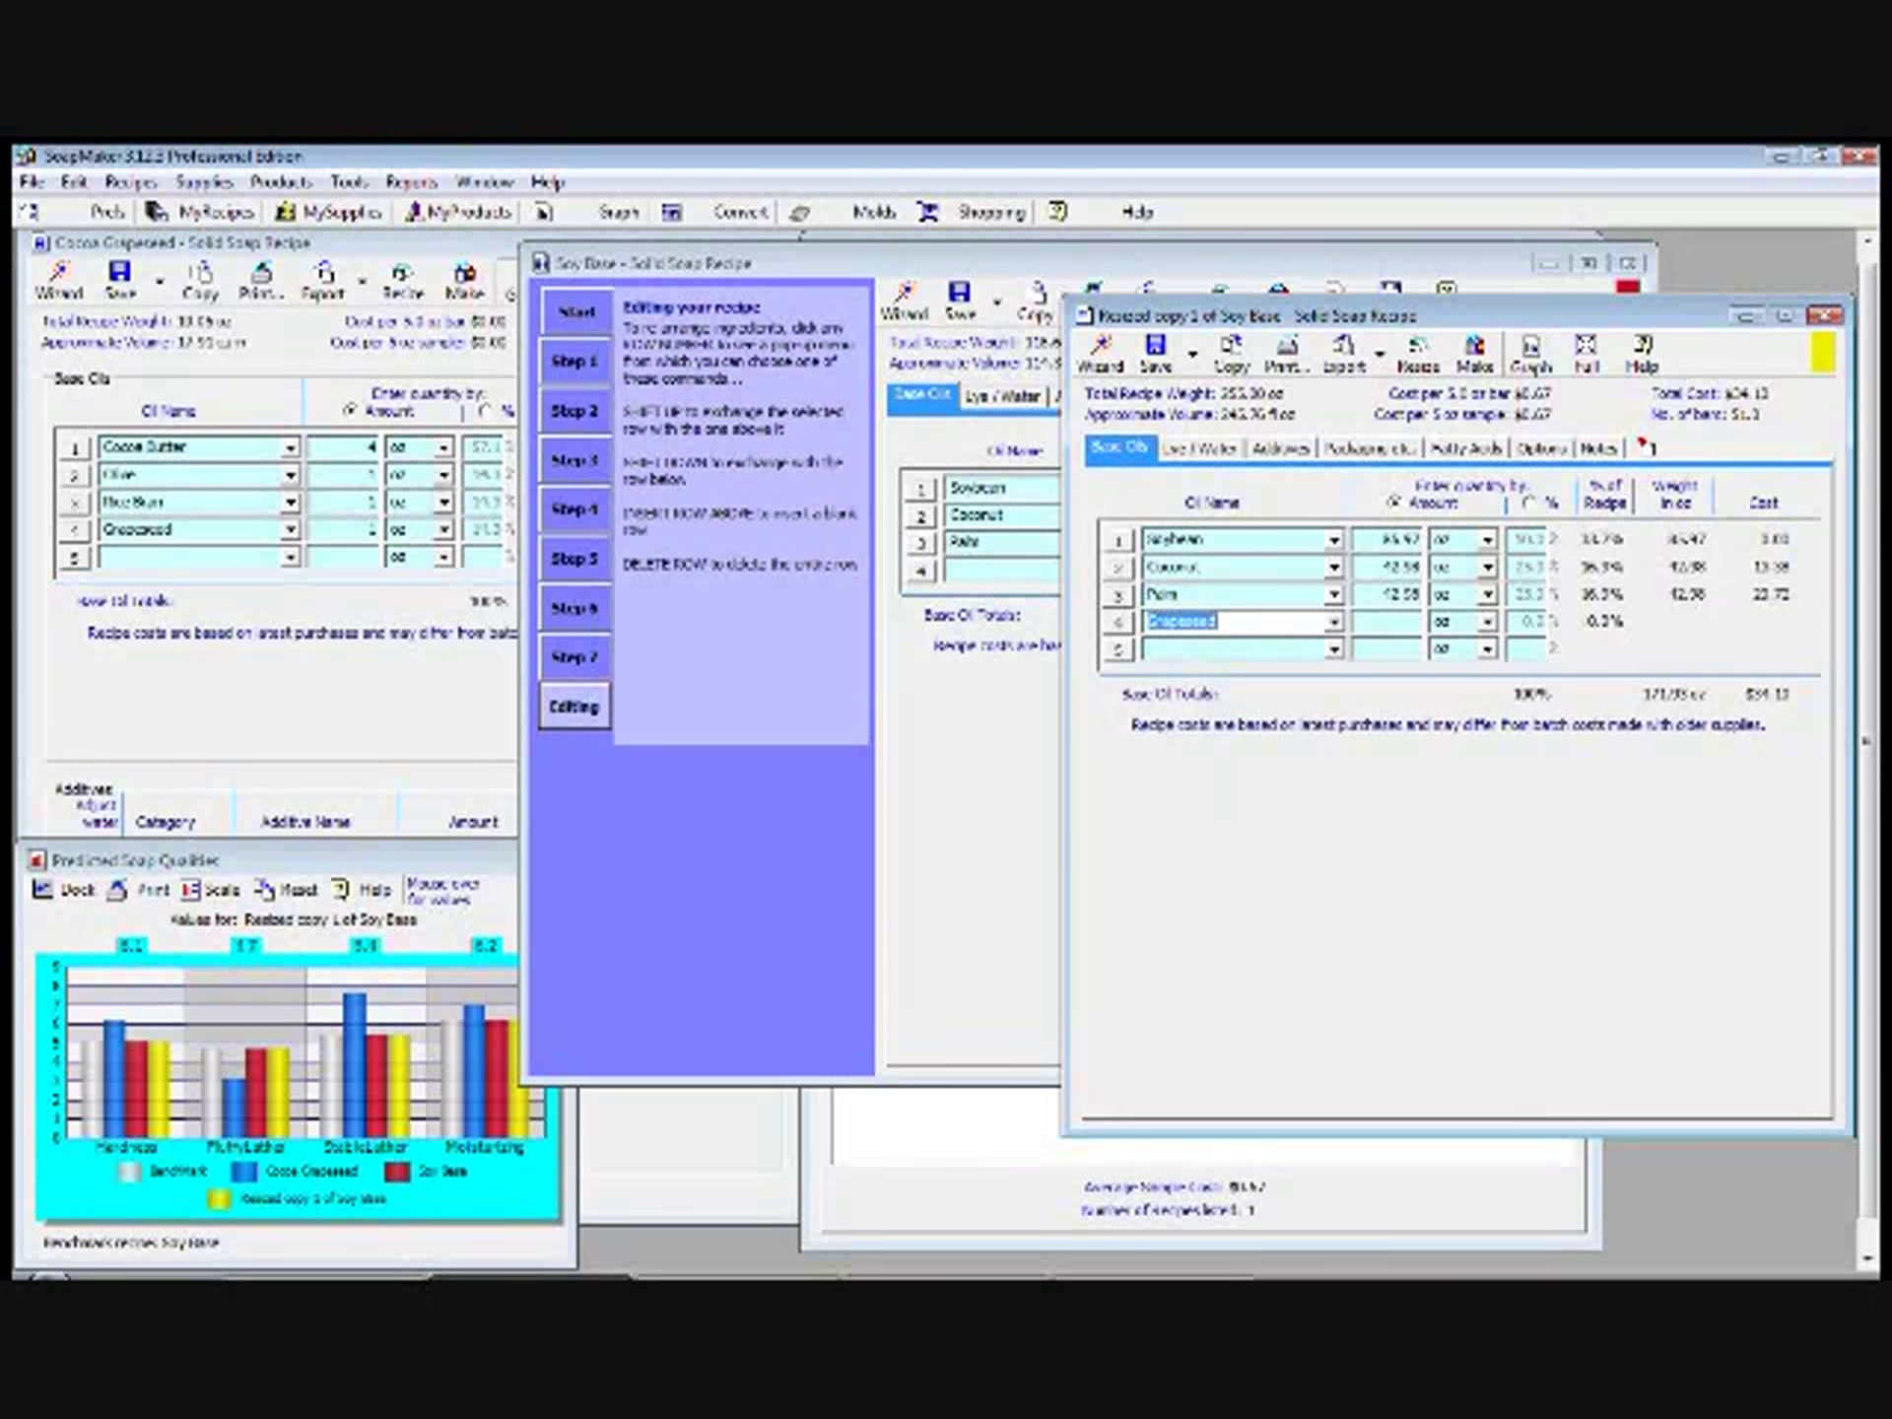
left_click(1387, 620)
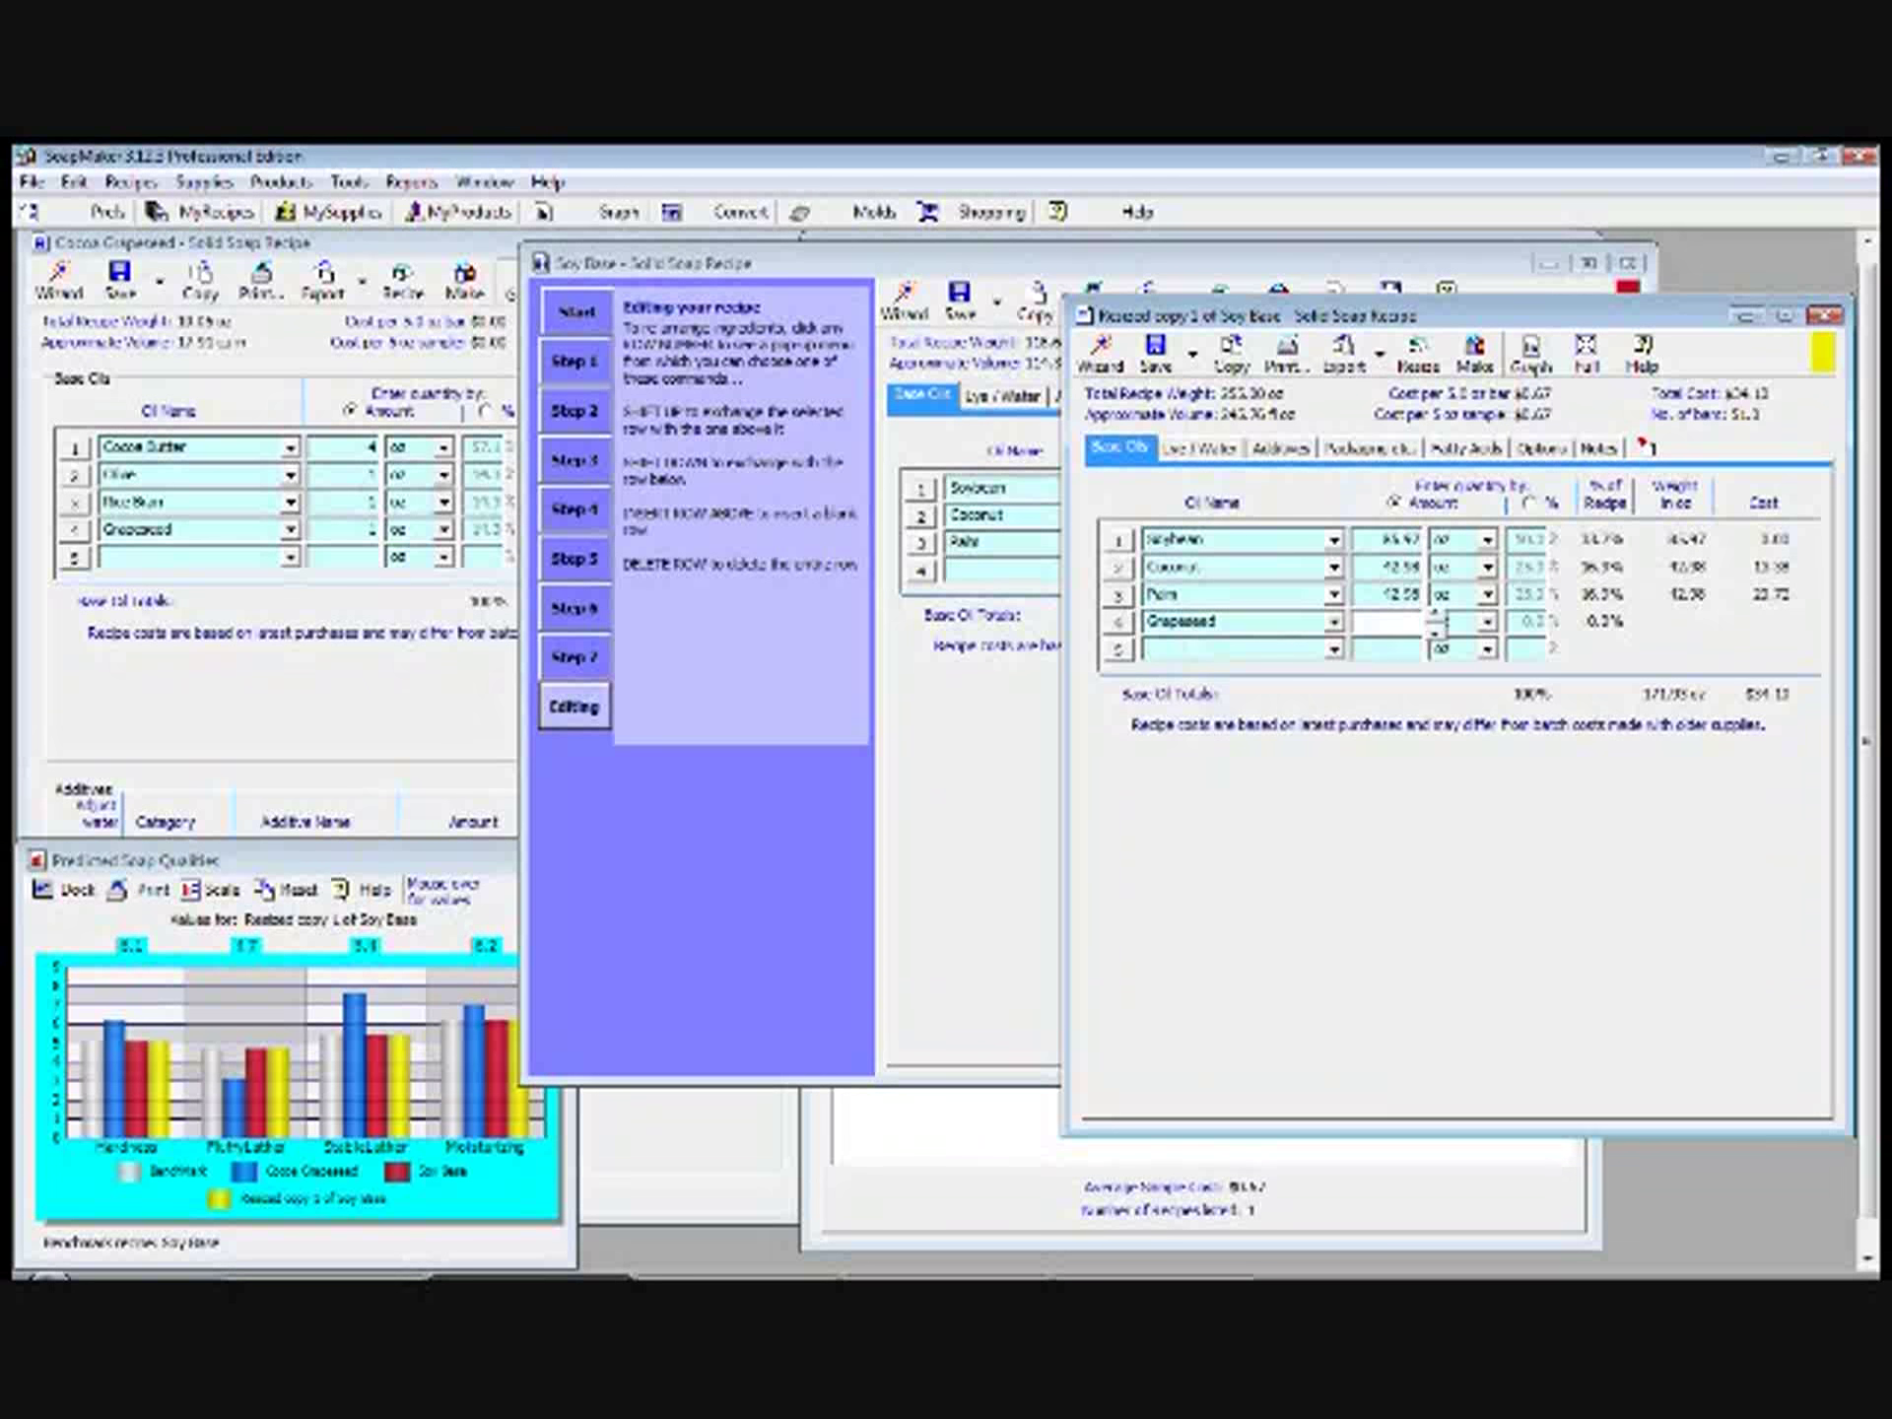
type("20")
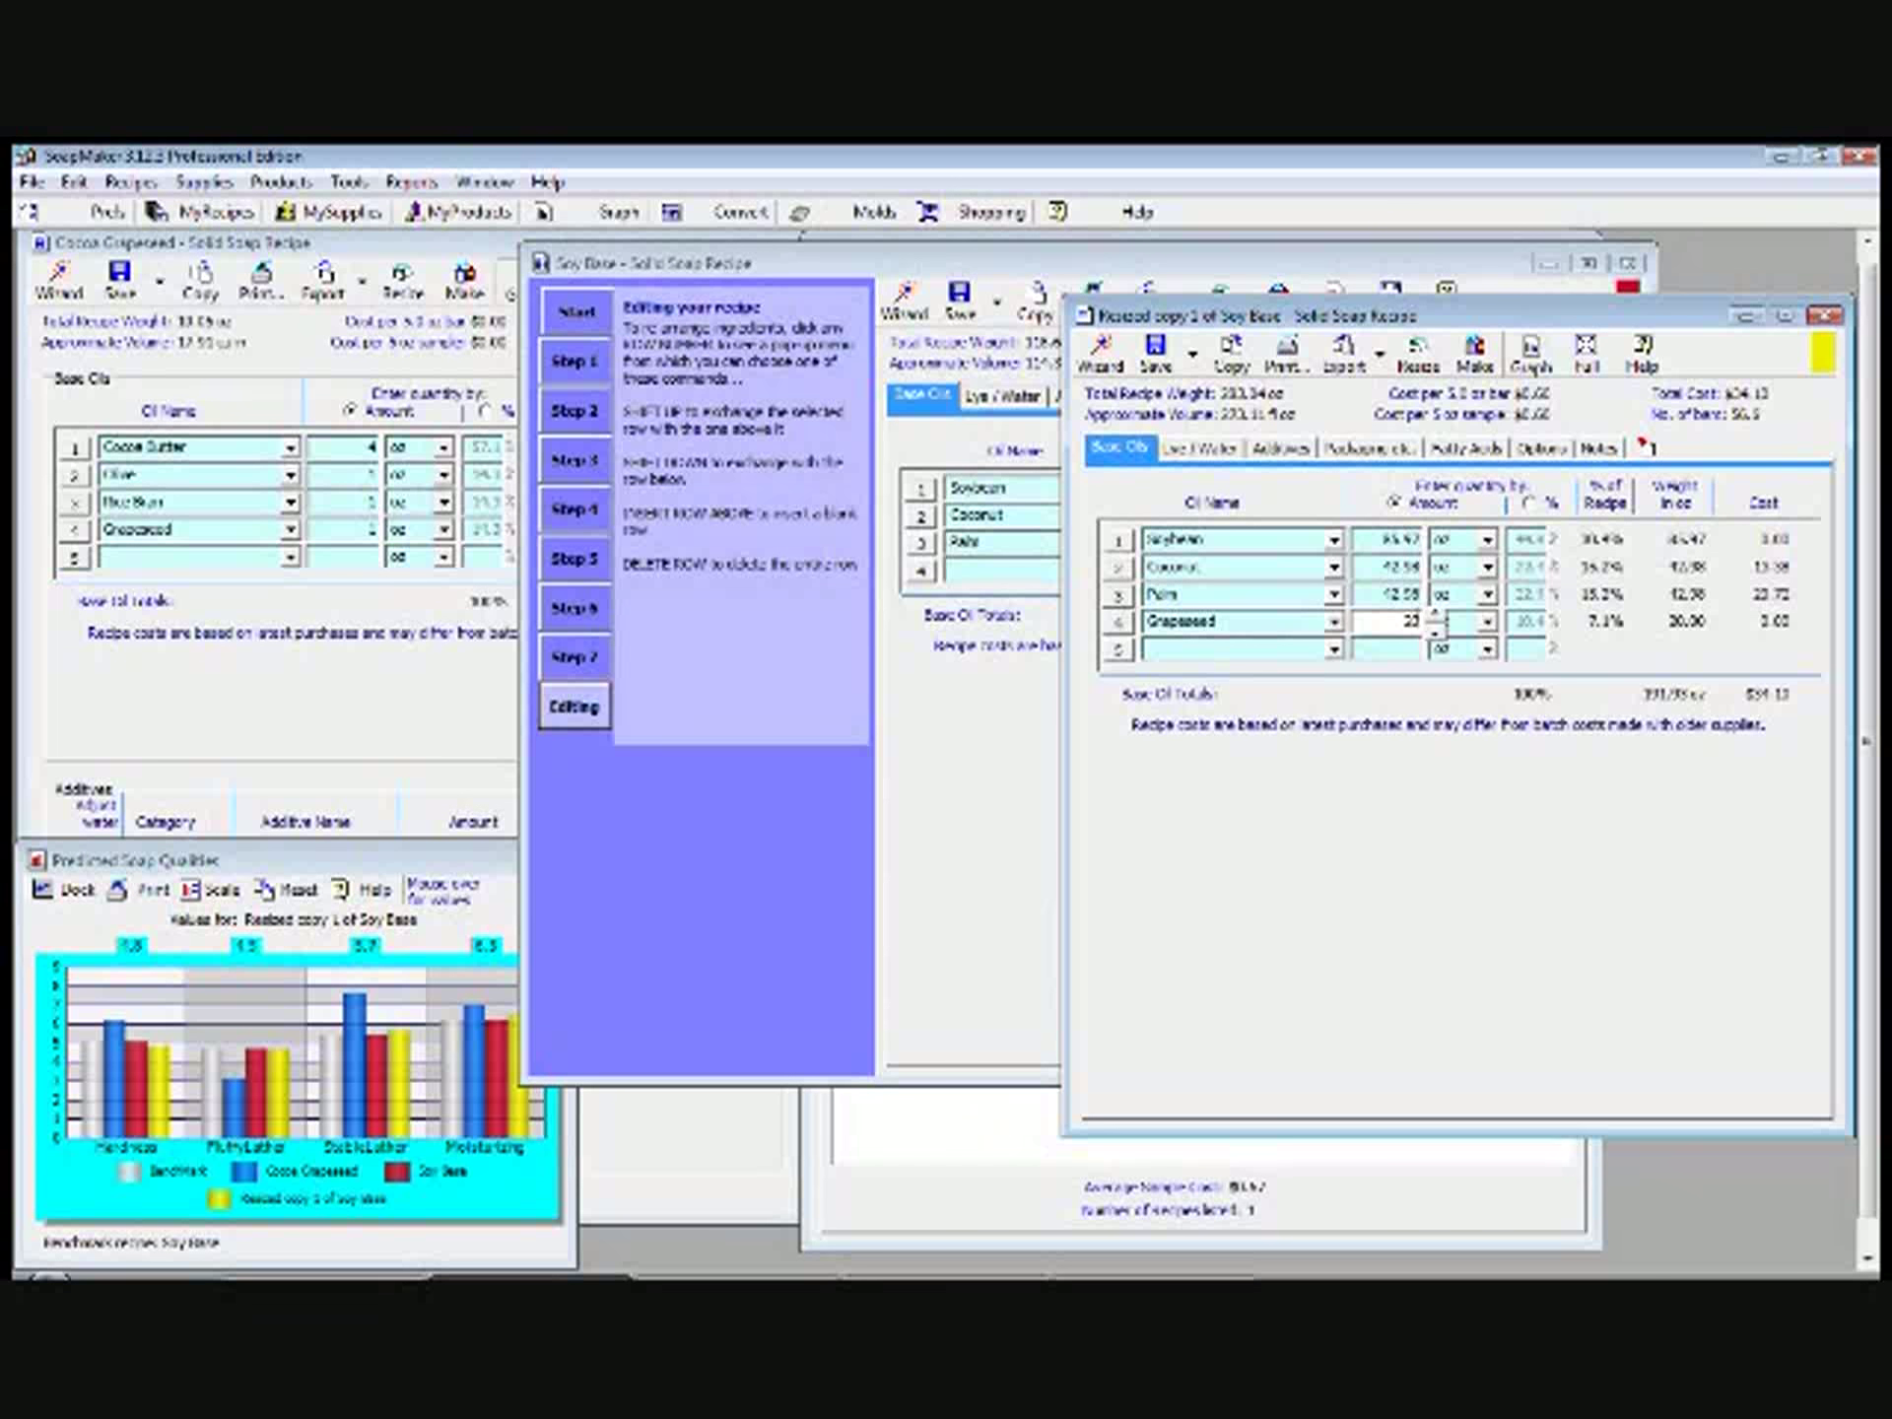
key("Tab")
left_click(1155, 349)
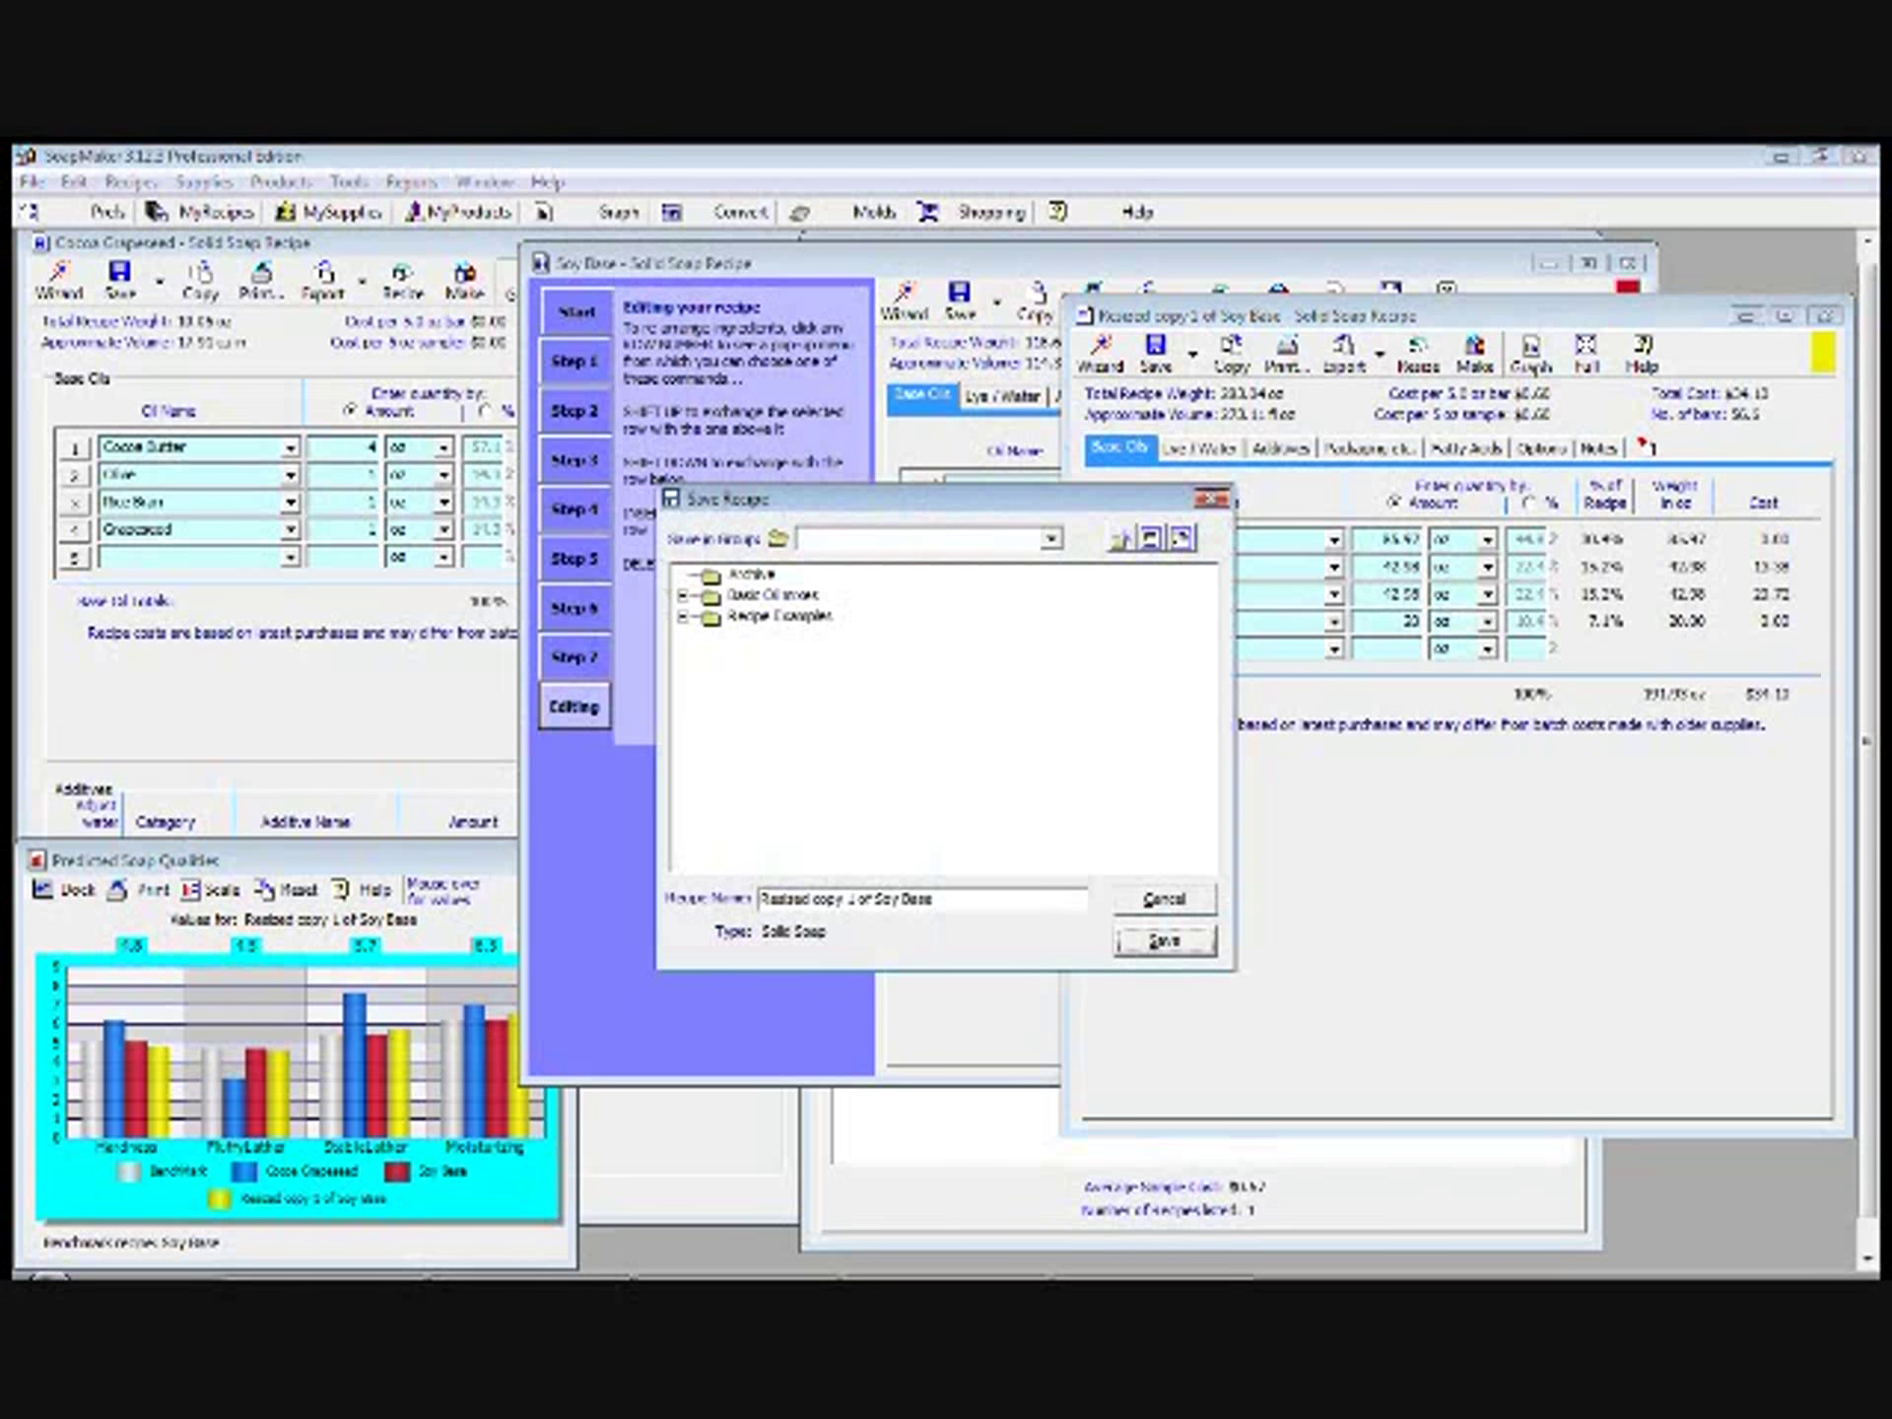
key("Return")
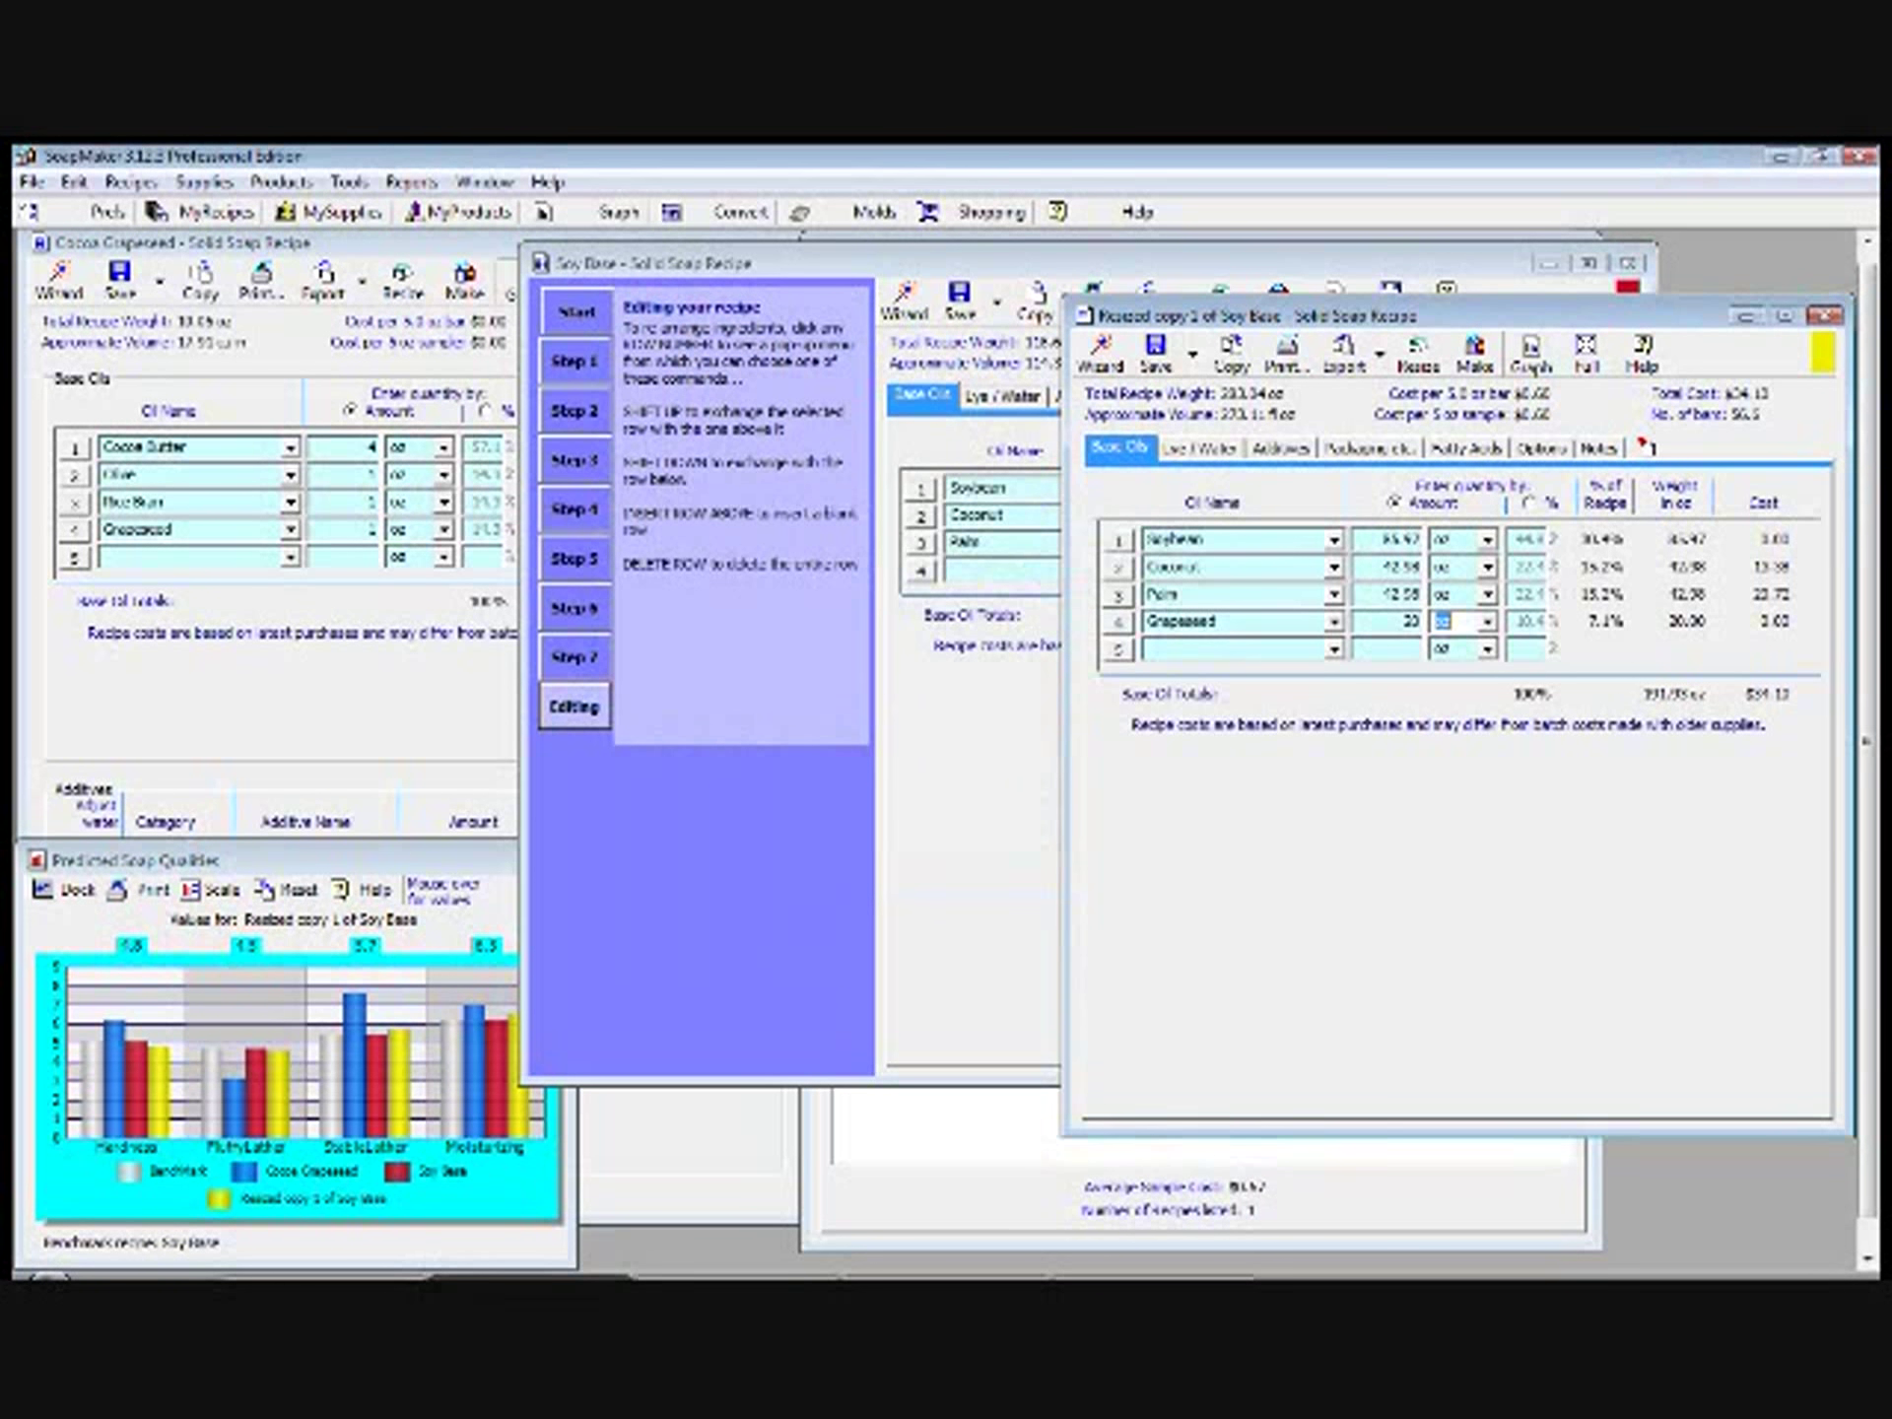
- Change the Palm amount to 22.58 oz
left_click(1386, 593)
type("2")
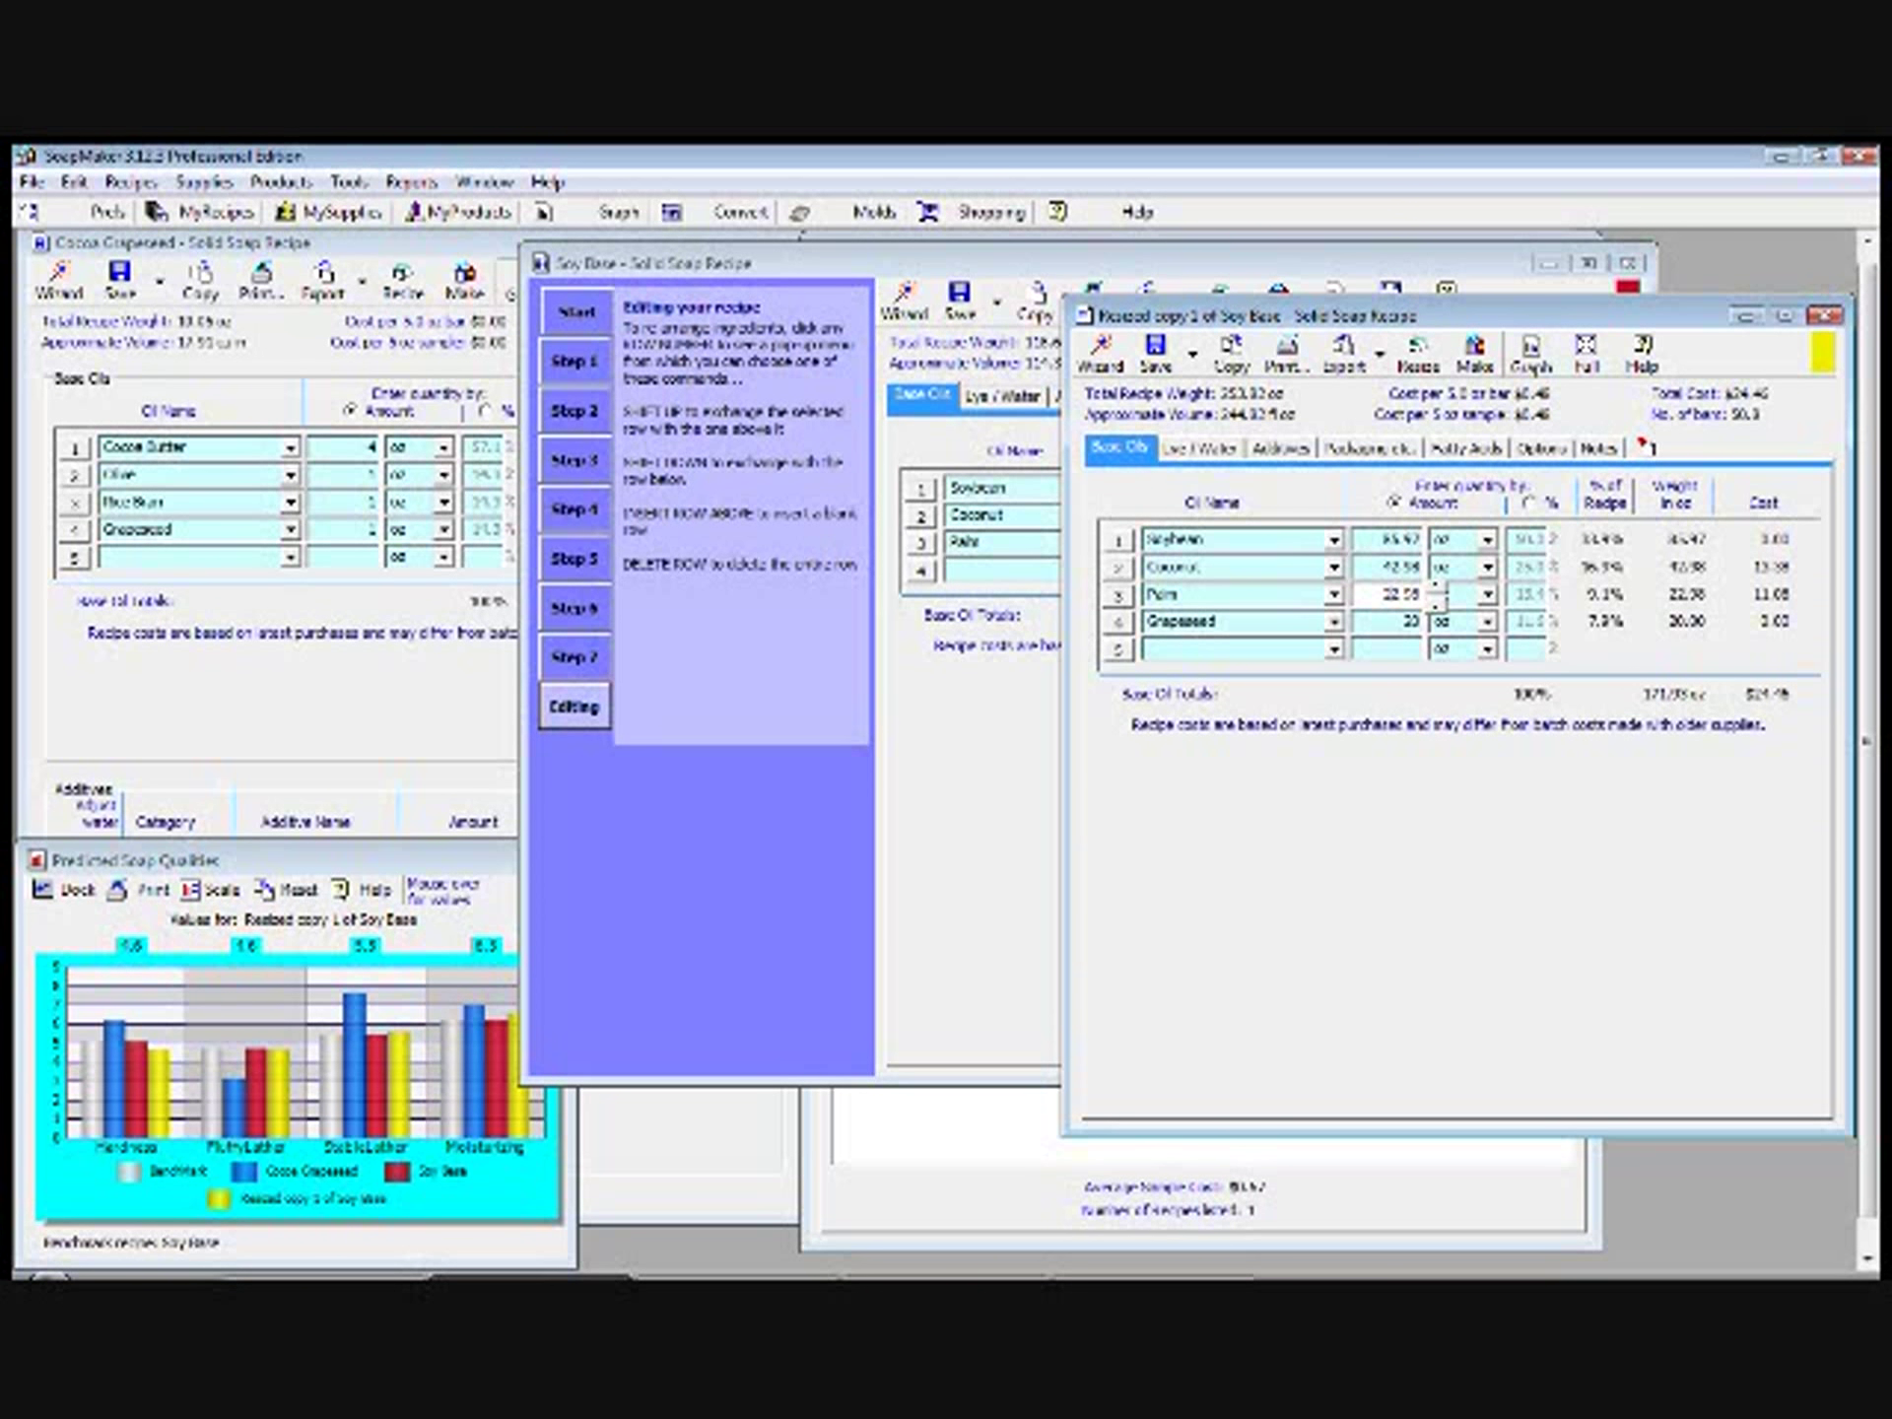
left_click(1183, 593)
left_click(1187, 621)
left_click(1174, 565)
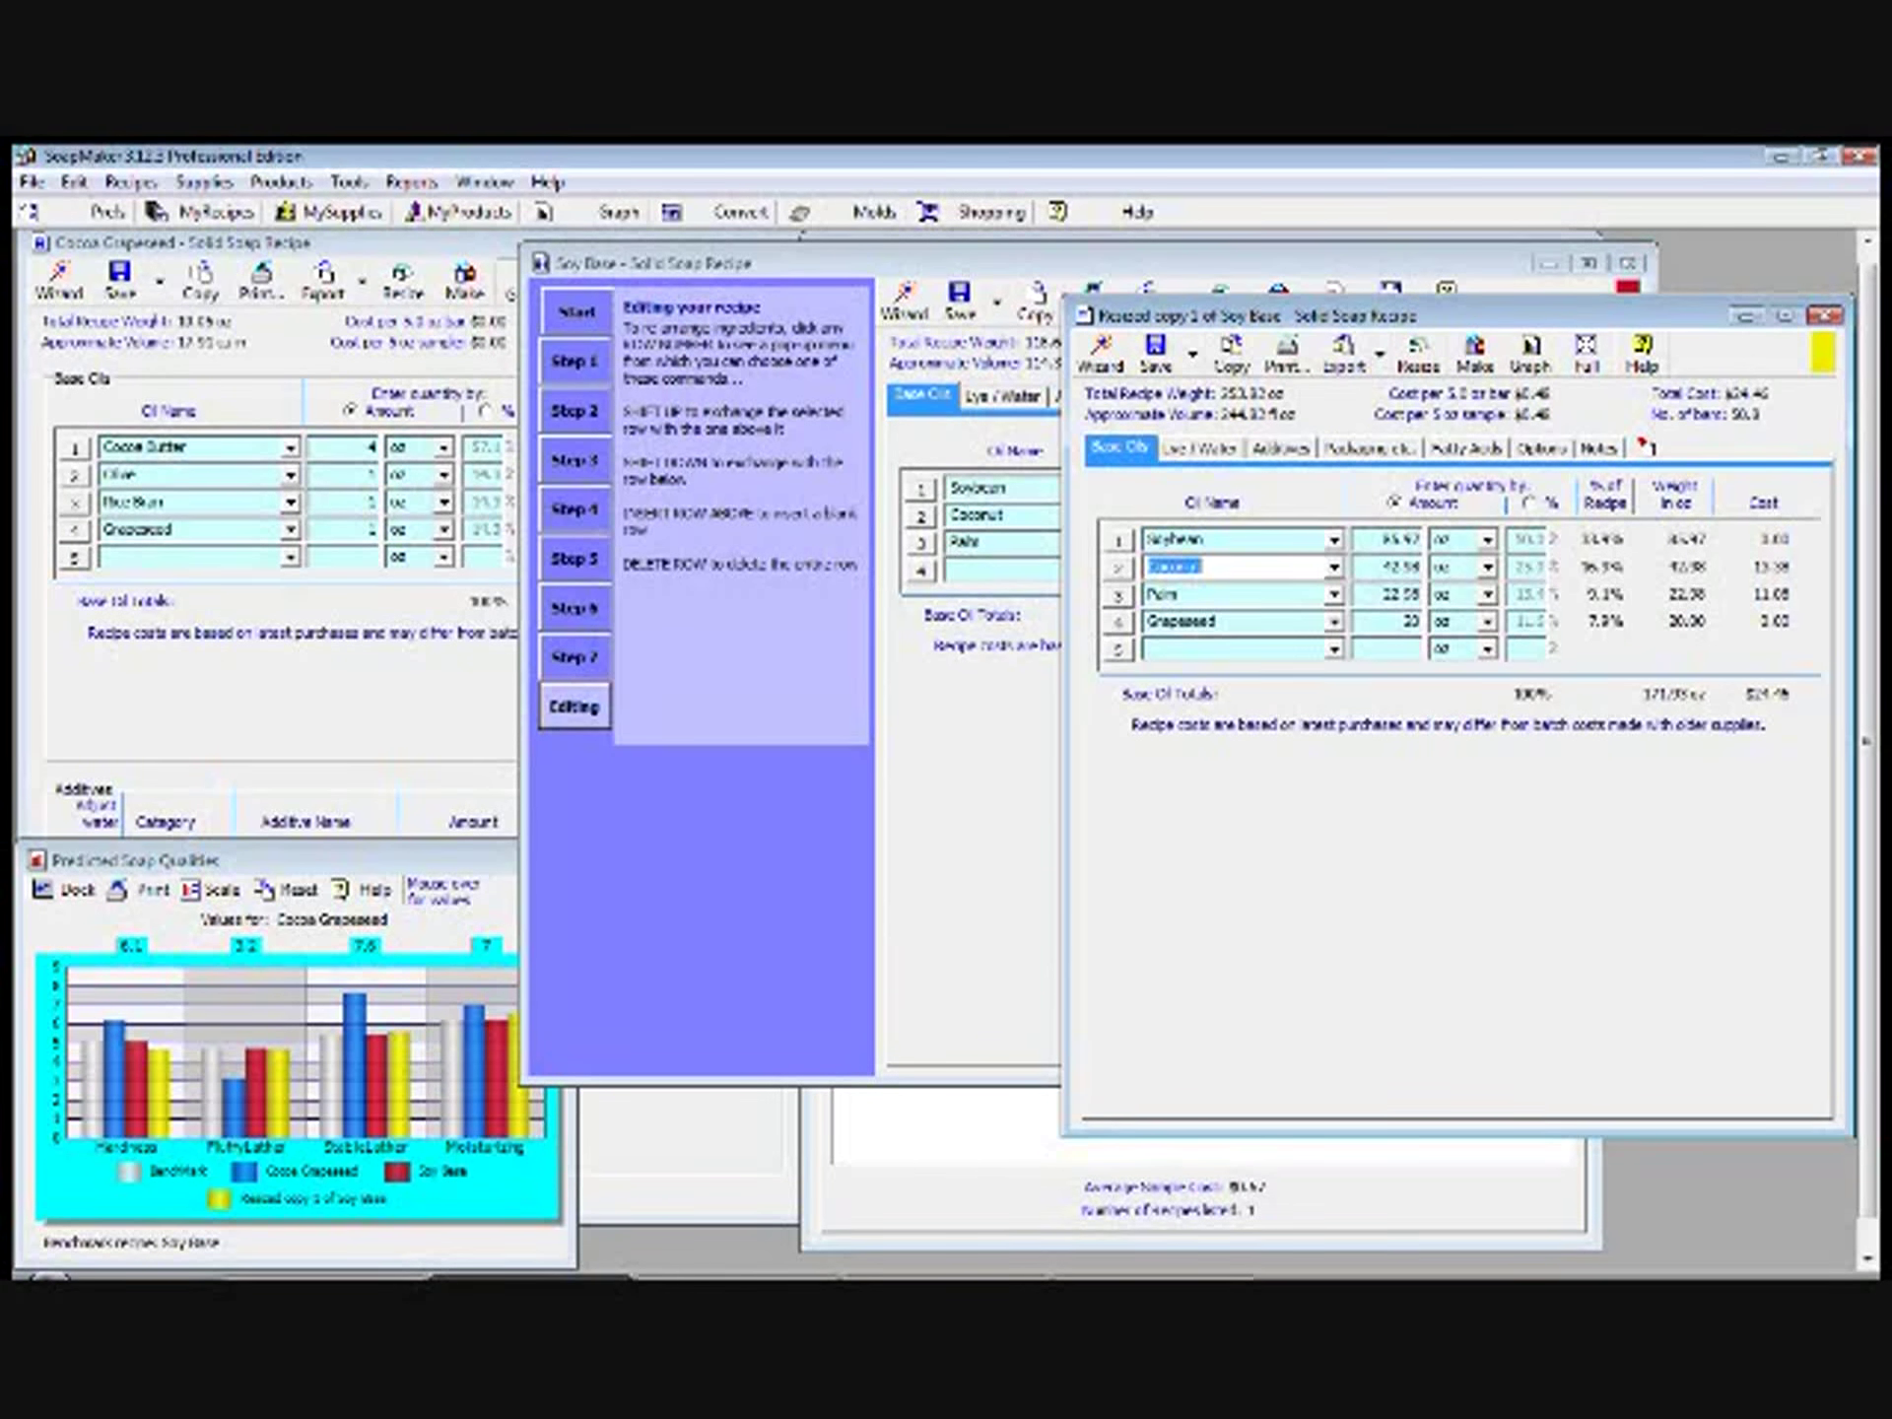
- Close the 'Resized copy 1 of Soy Base' window, answering the Save Recipe? prompt
left_click(1824, 315)
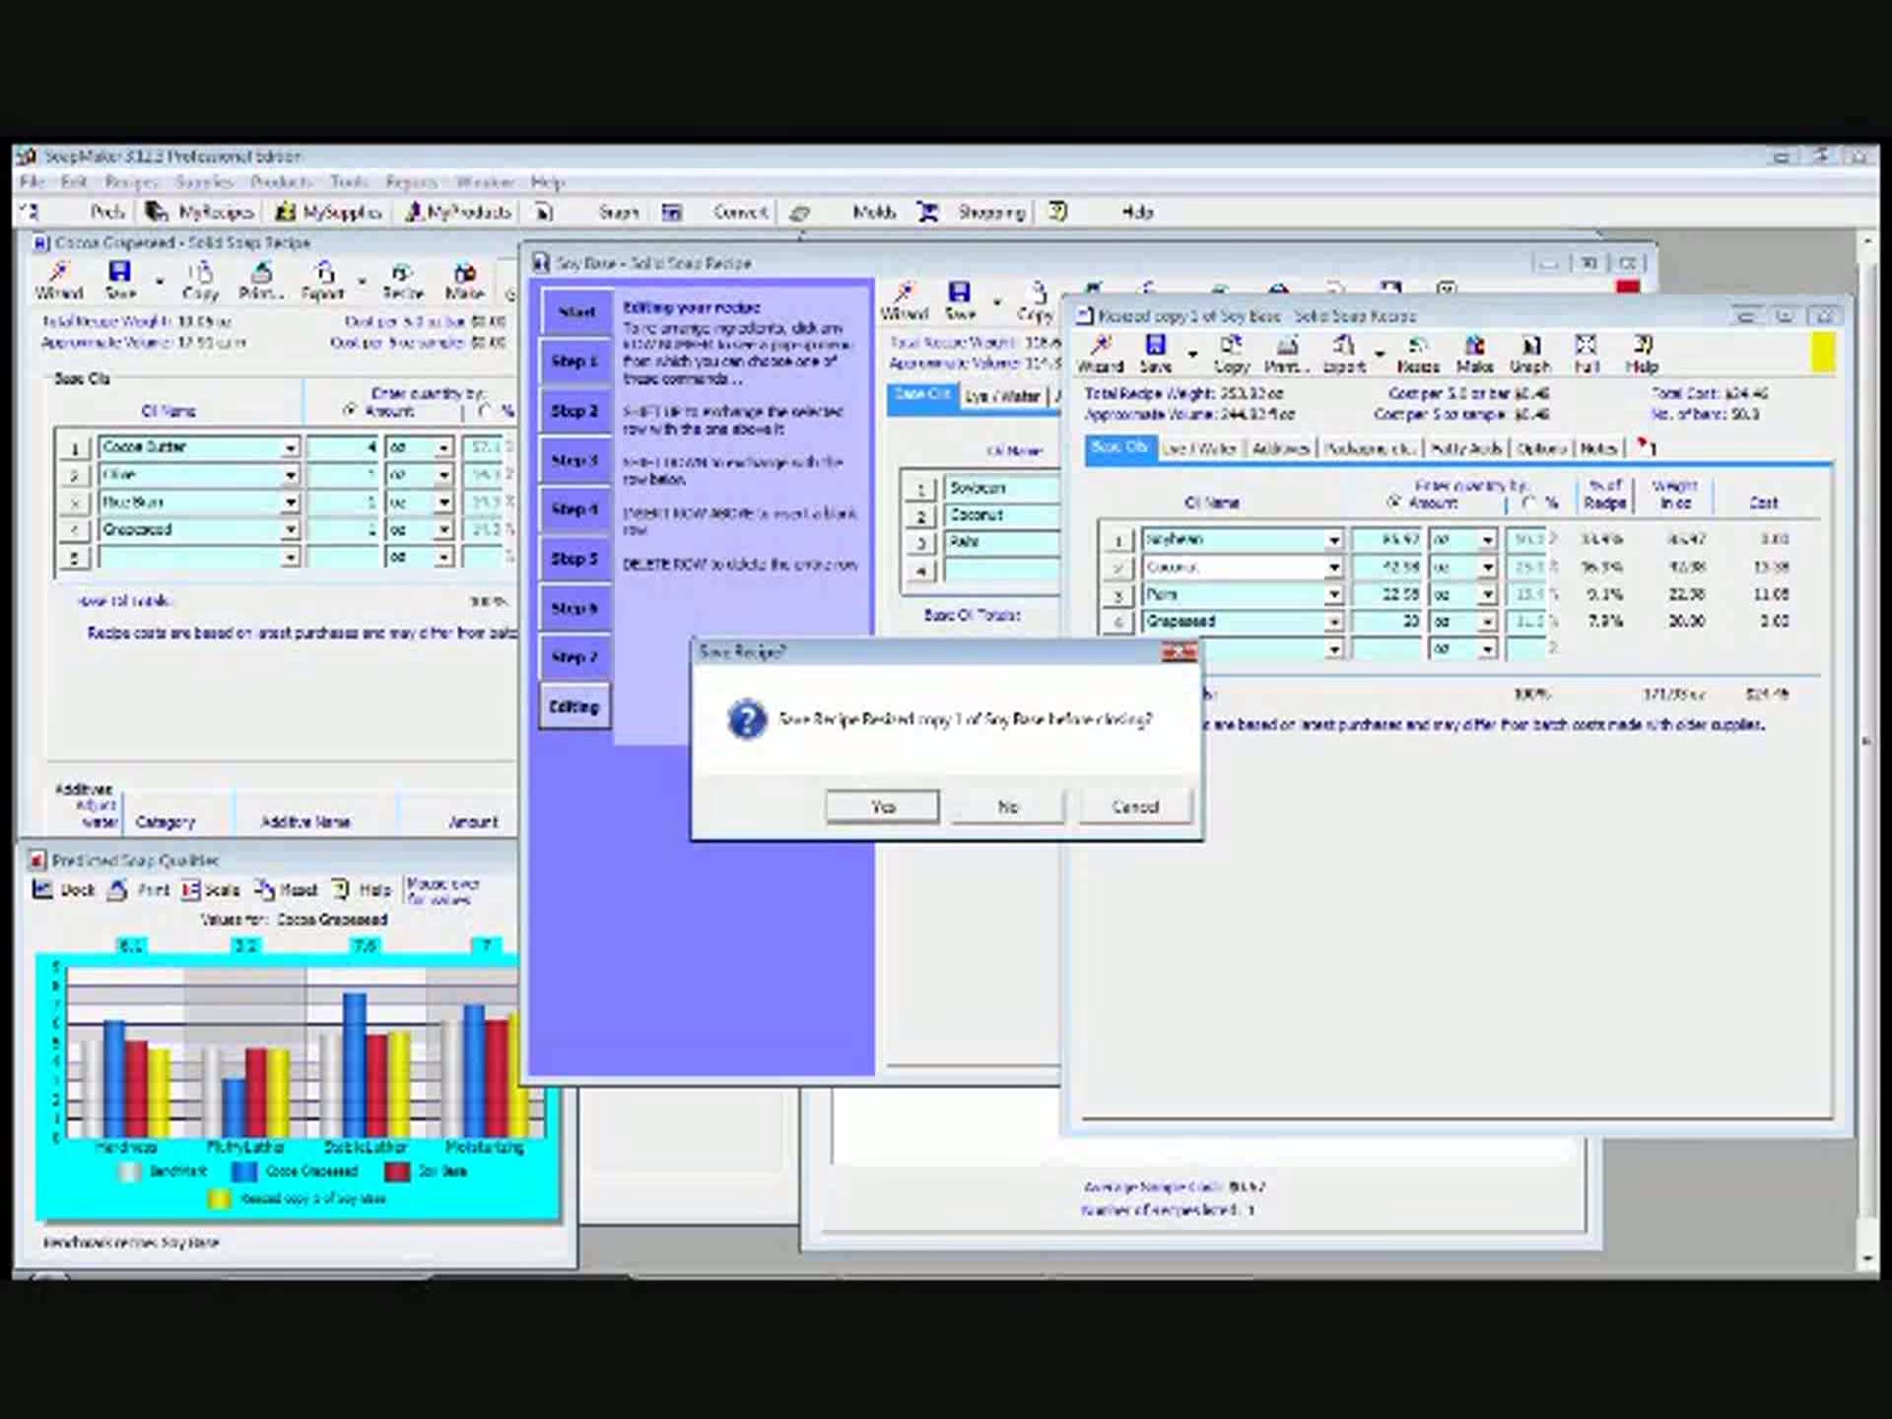
left_click(1007, 806)
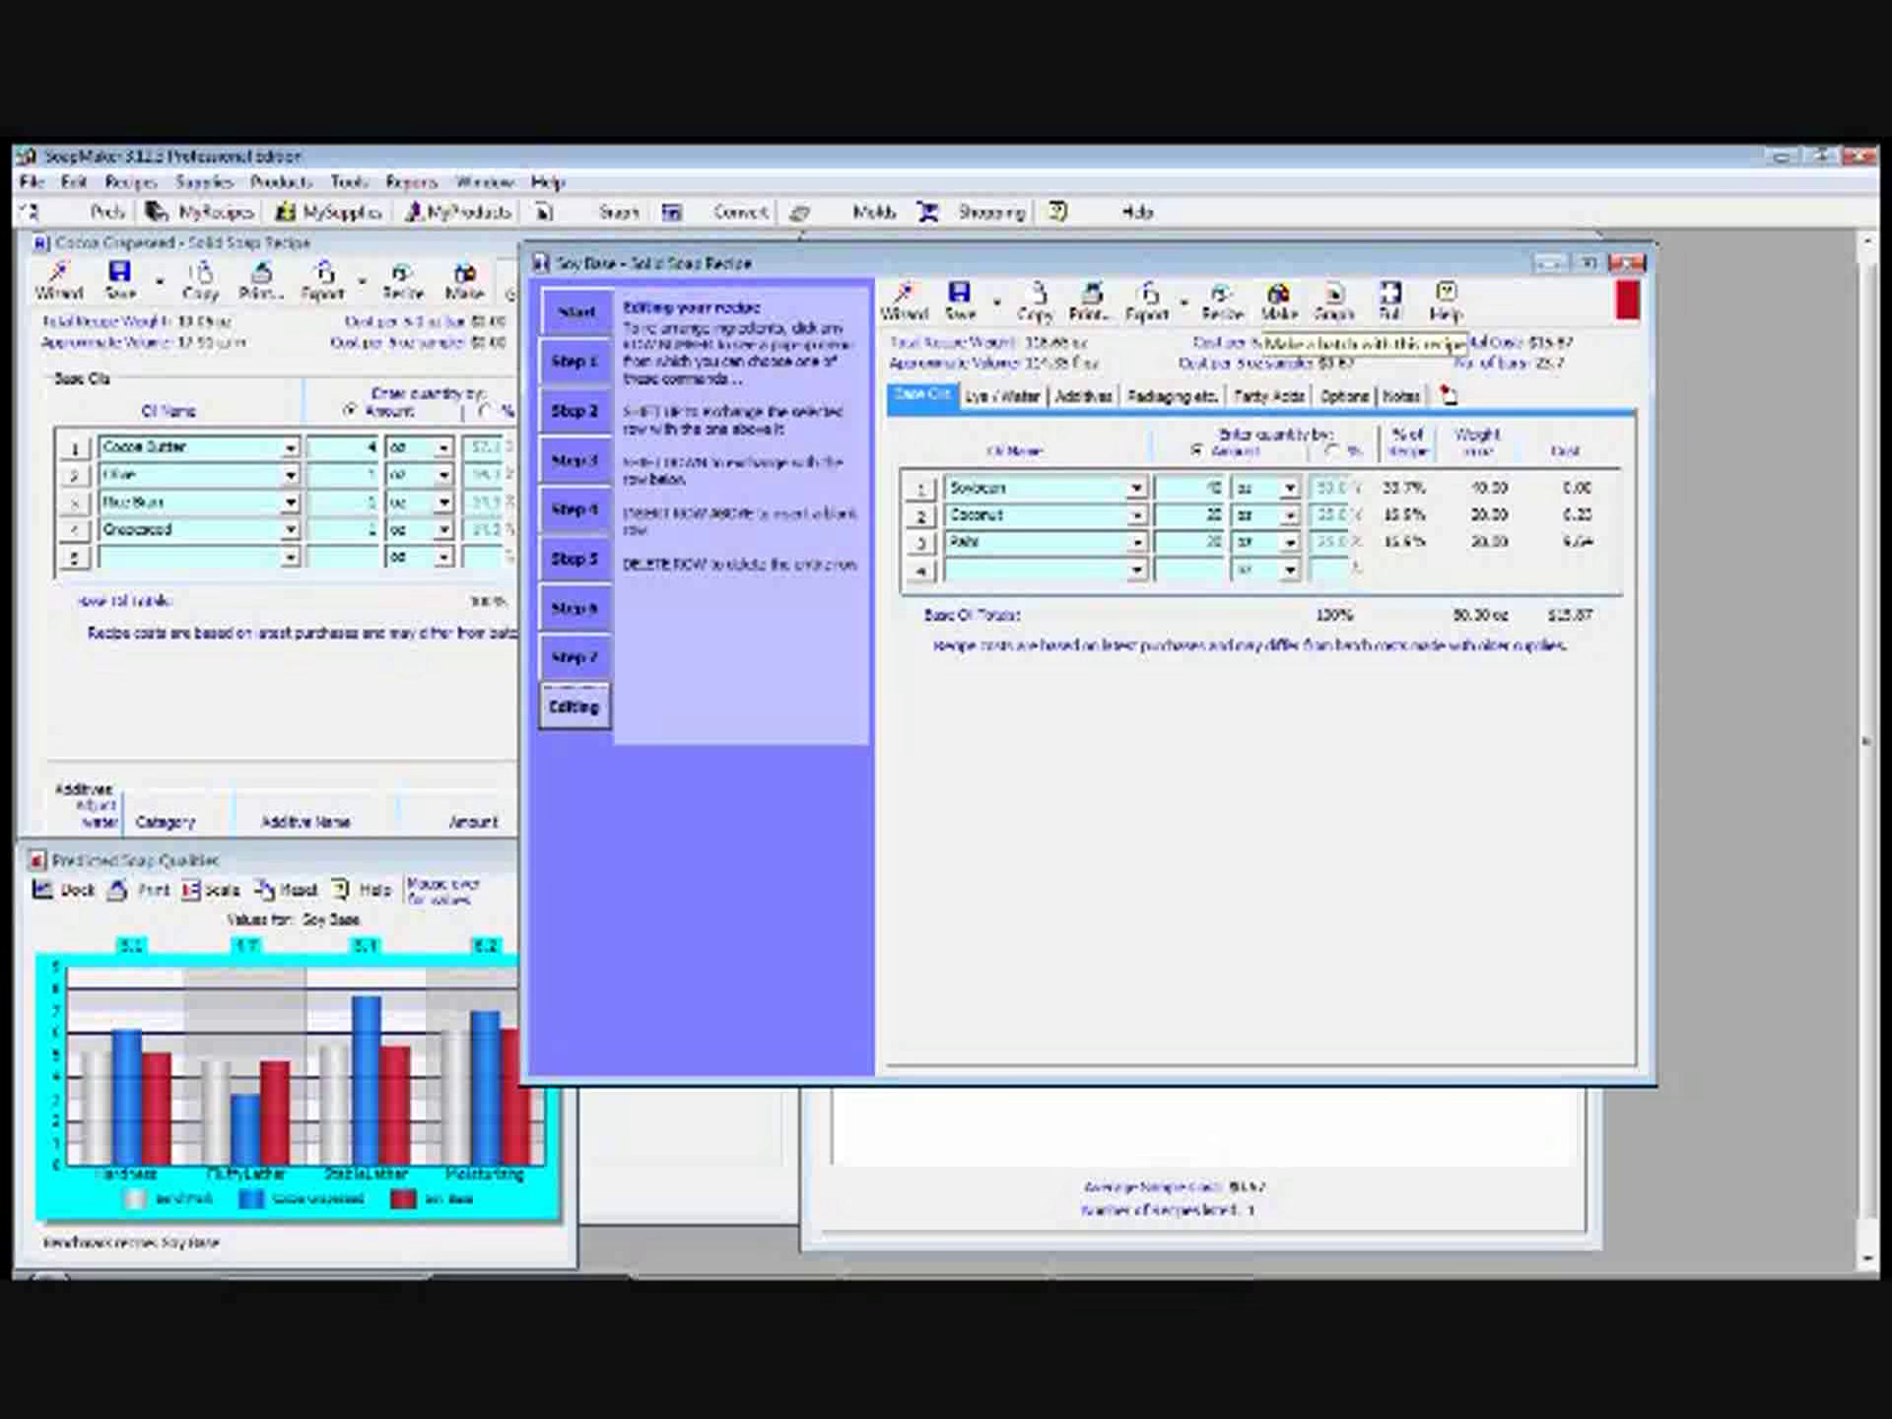
- Open a New Batch window from the Soy Base recipe with Make
left_click(1277, 298)
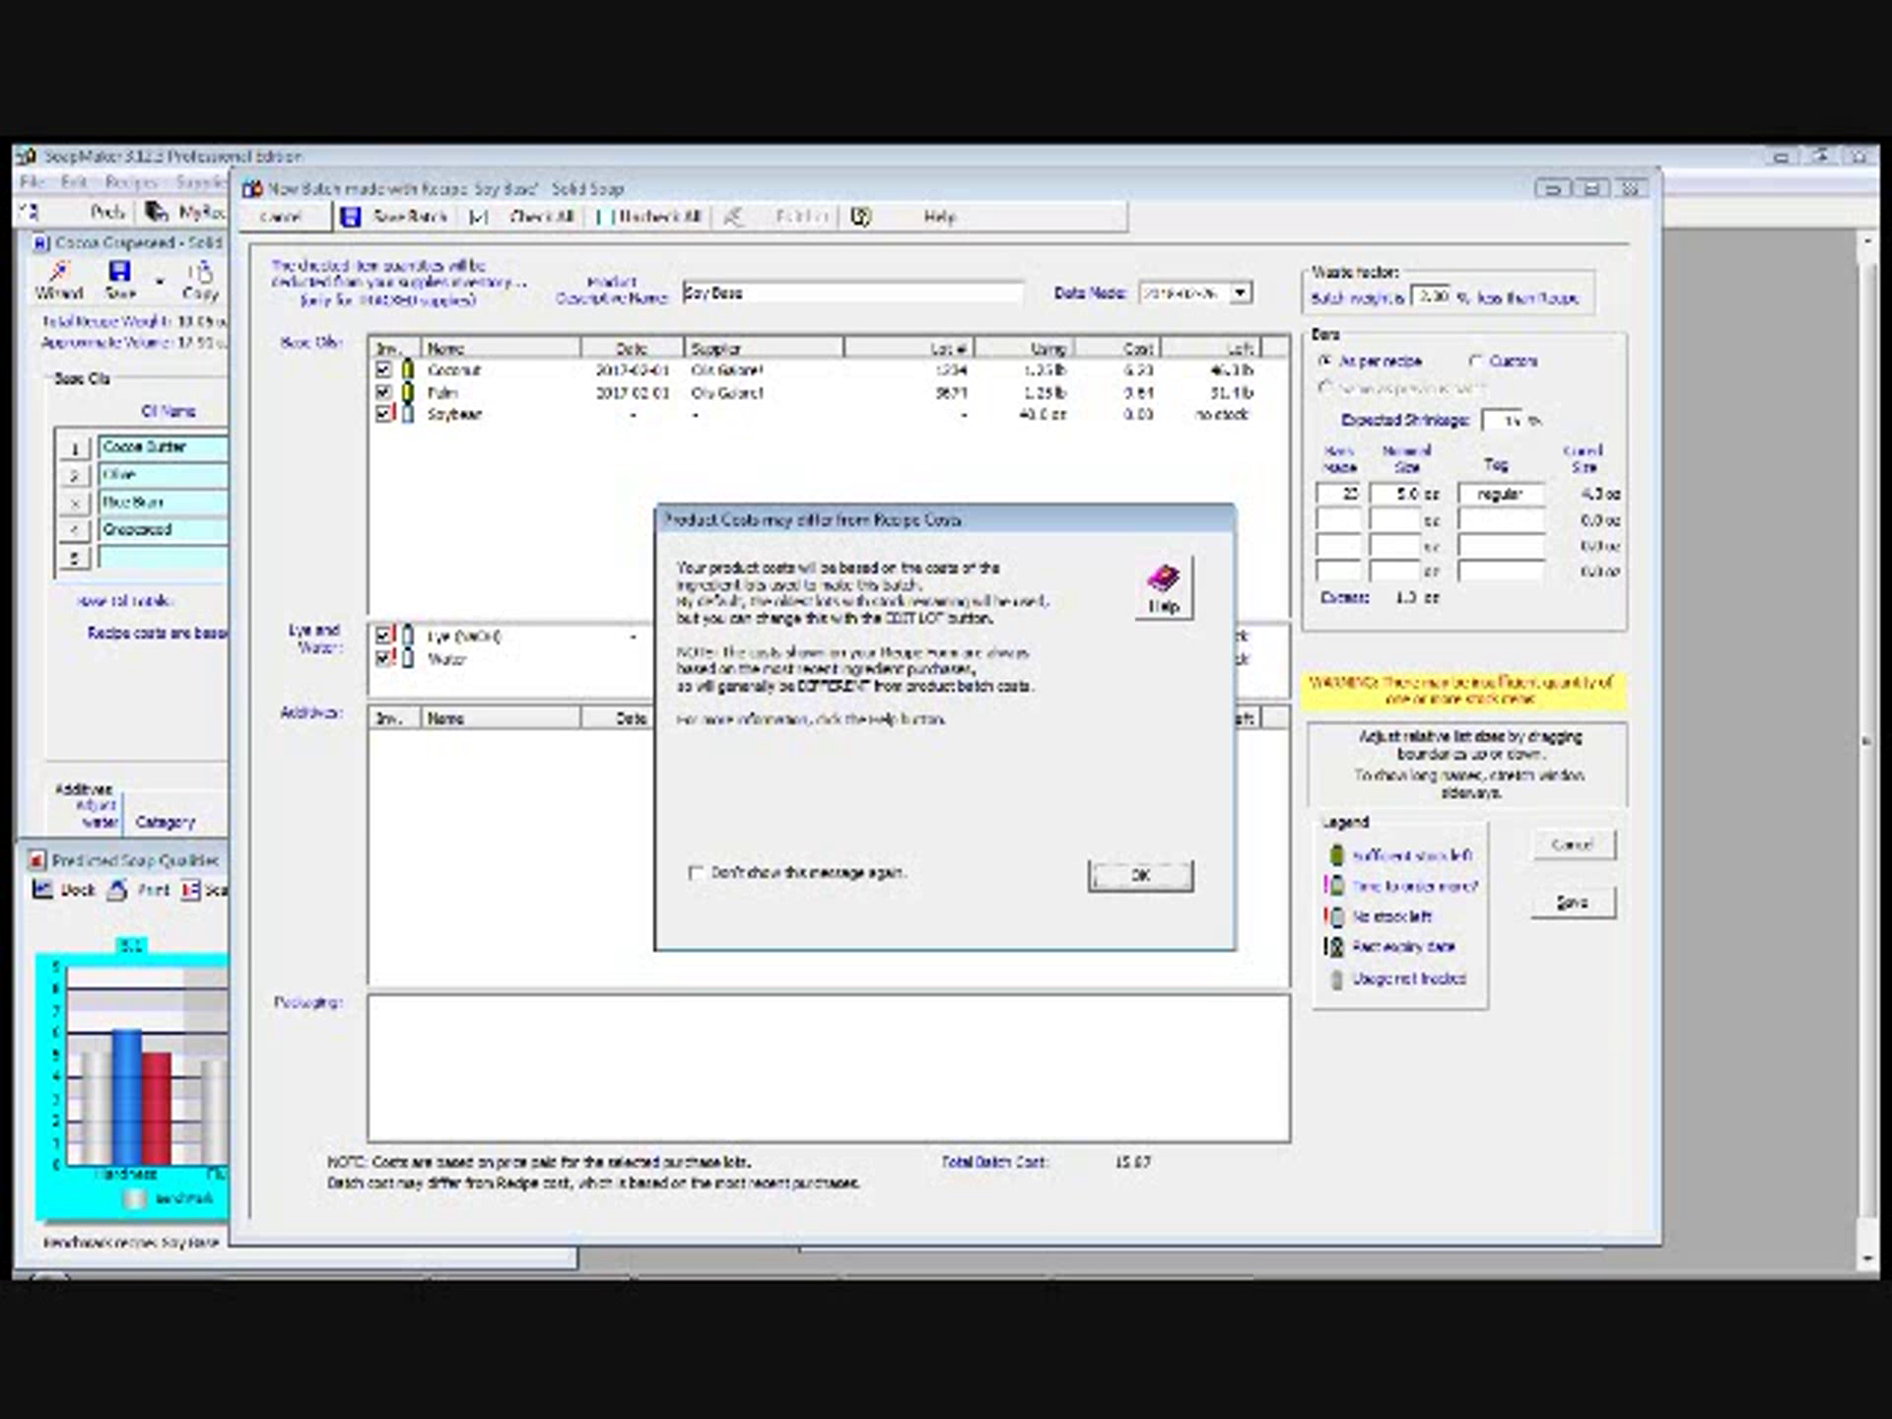
- Dismiss the 'Product Costs may differ from Recipe Costs' notice
key("Return")
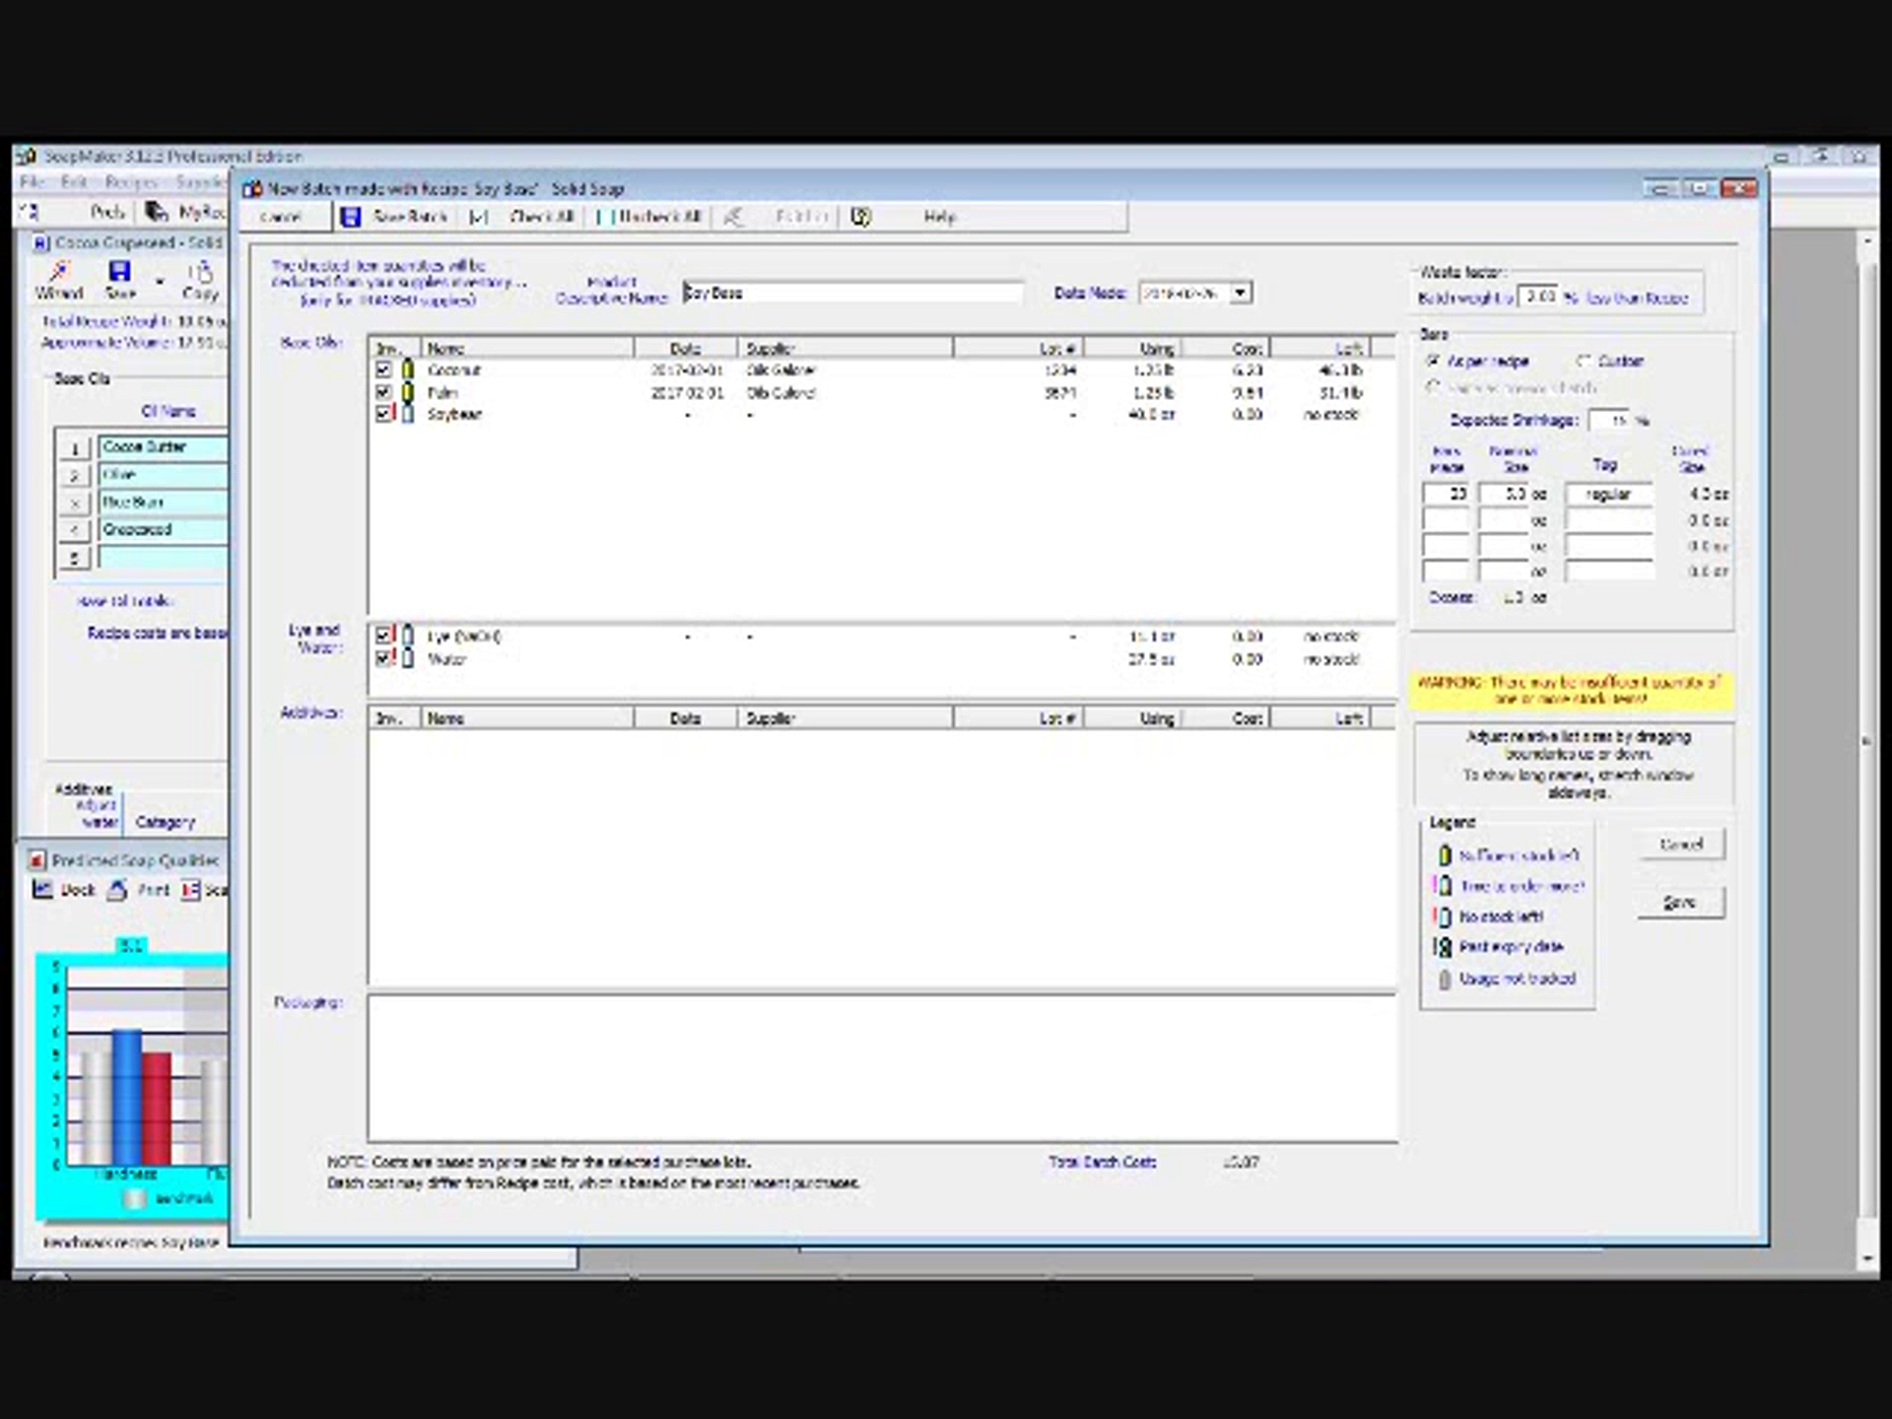
left_click(1456, 494)
type("10")
left_click(1505, 492)
left_click(1681, 843)
left_click(1445, 493)
left_click(1583, 361)
left_click(1459, 492)
key("BackSpace")
left_click(1434, 361)
- Toggle the Soybean, Lye and Water inventory boxes, then cancel the batch unsaved
left_click(383, 414)
left_click(384, 635)
left_click(384, 658)
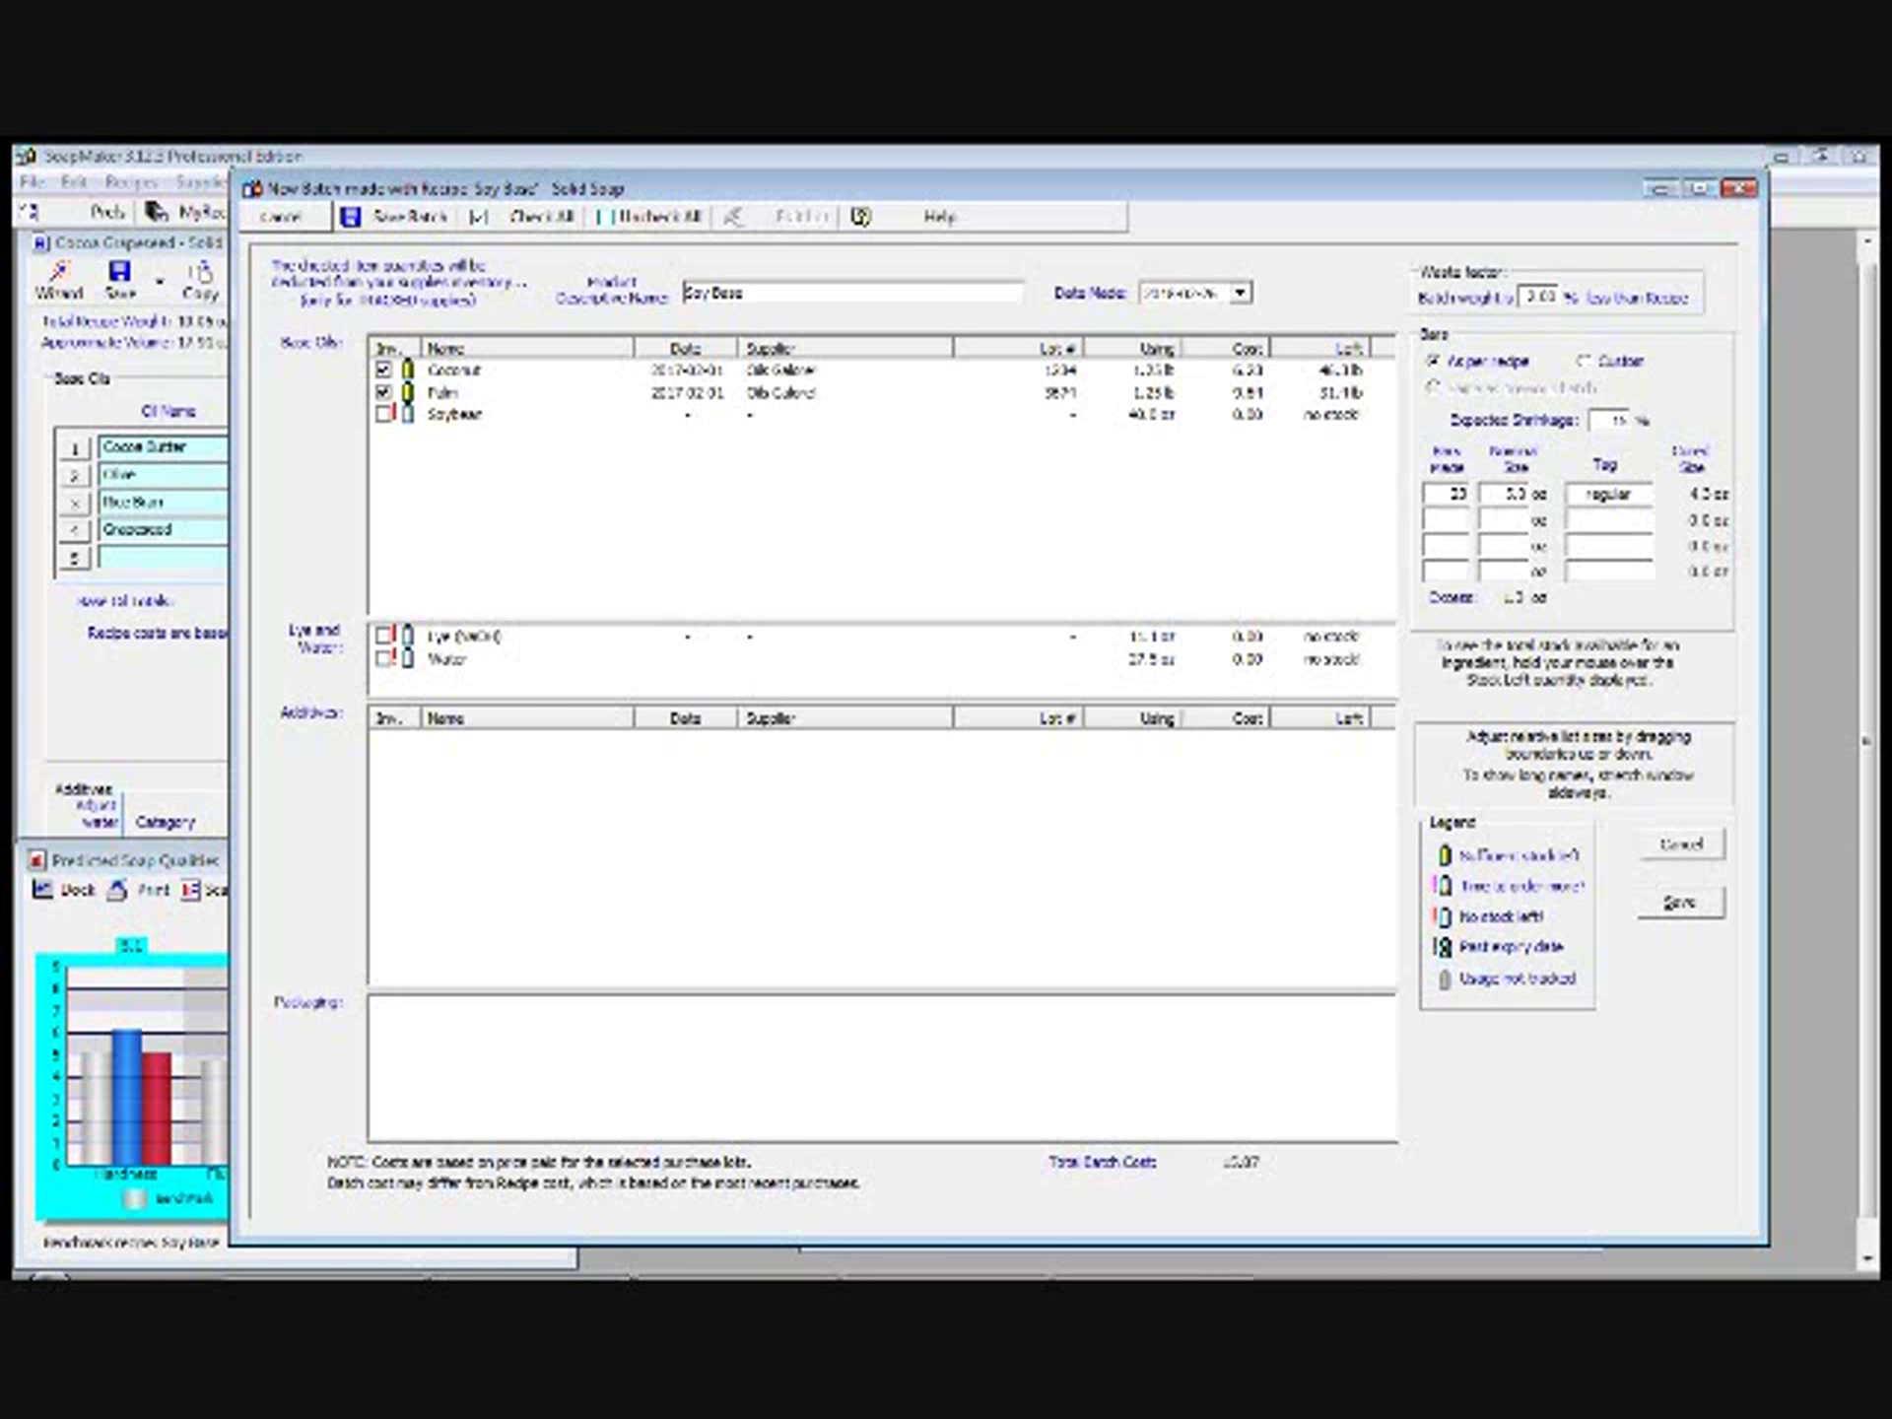
left_click(383, 635)
left_click(383, 658)
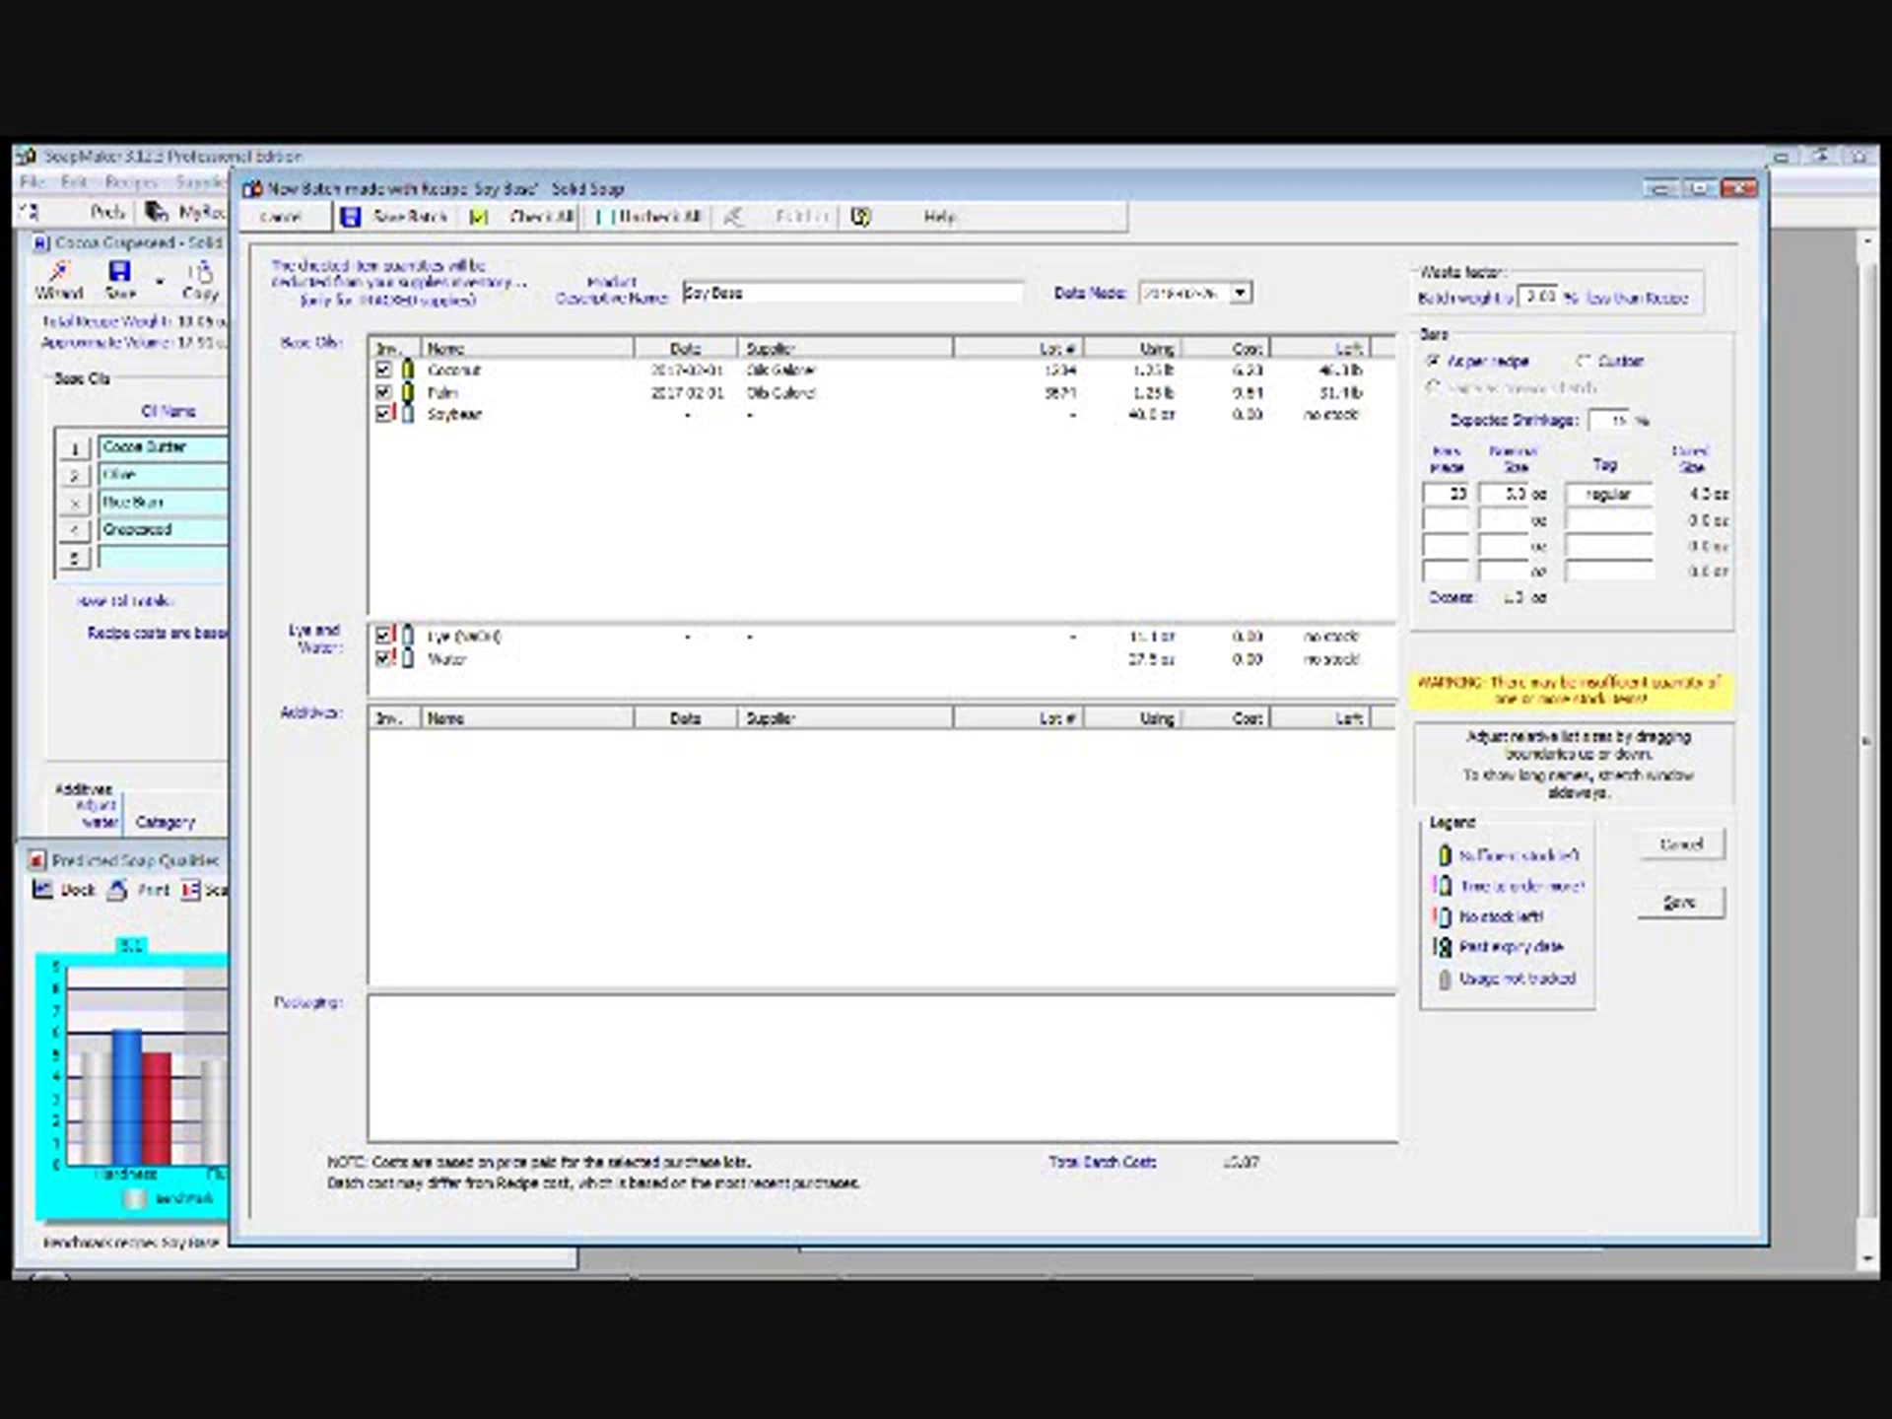
key("Escape")
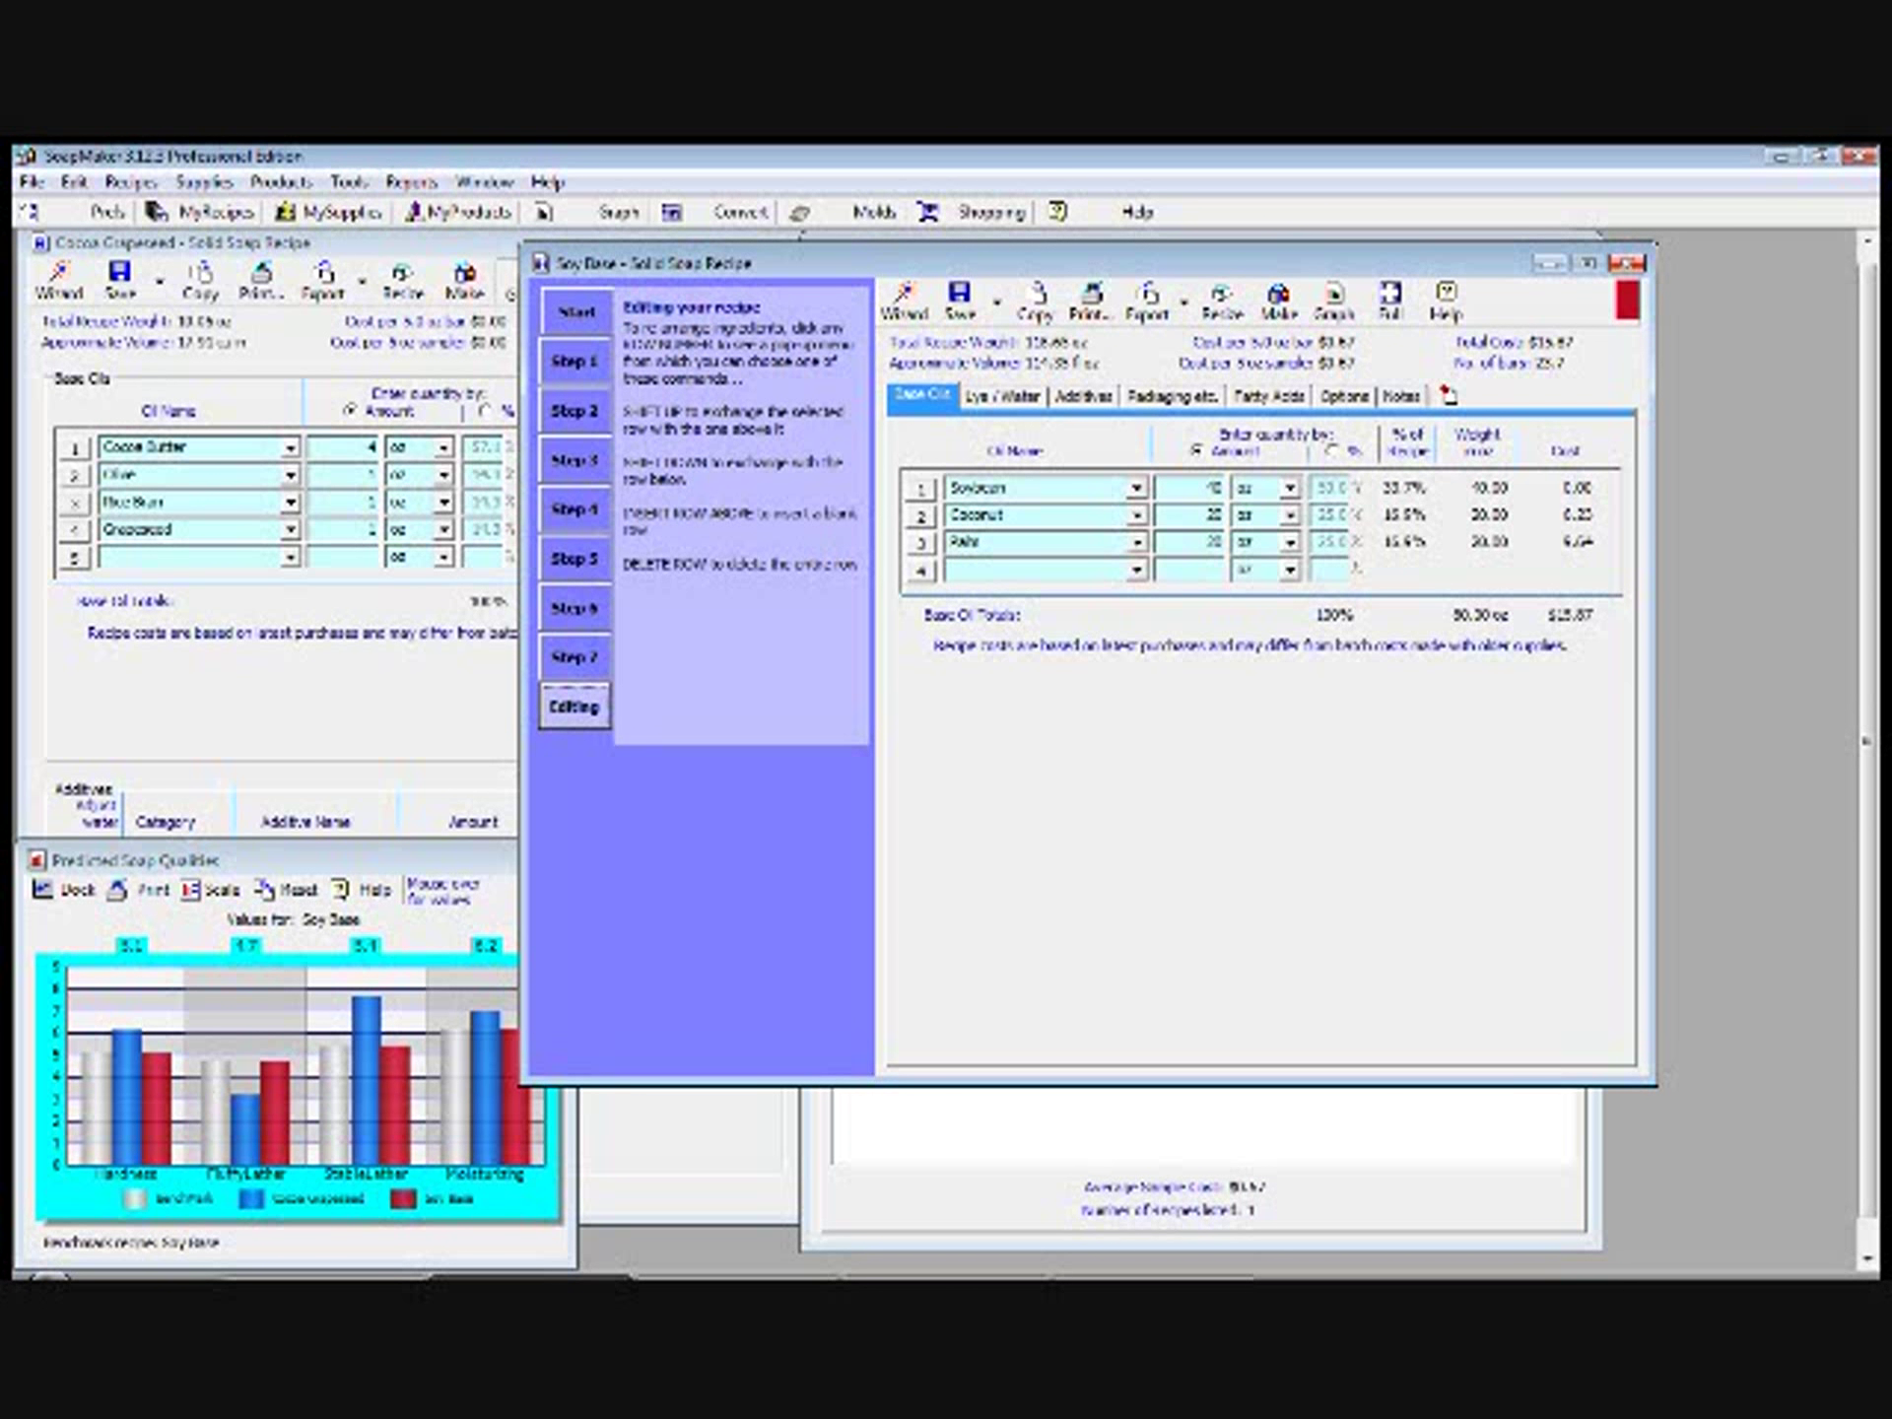
- Close the Soy Base – Solid Soap Recipe window
left_click(1626, 263)
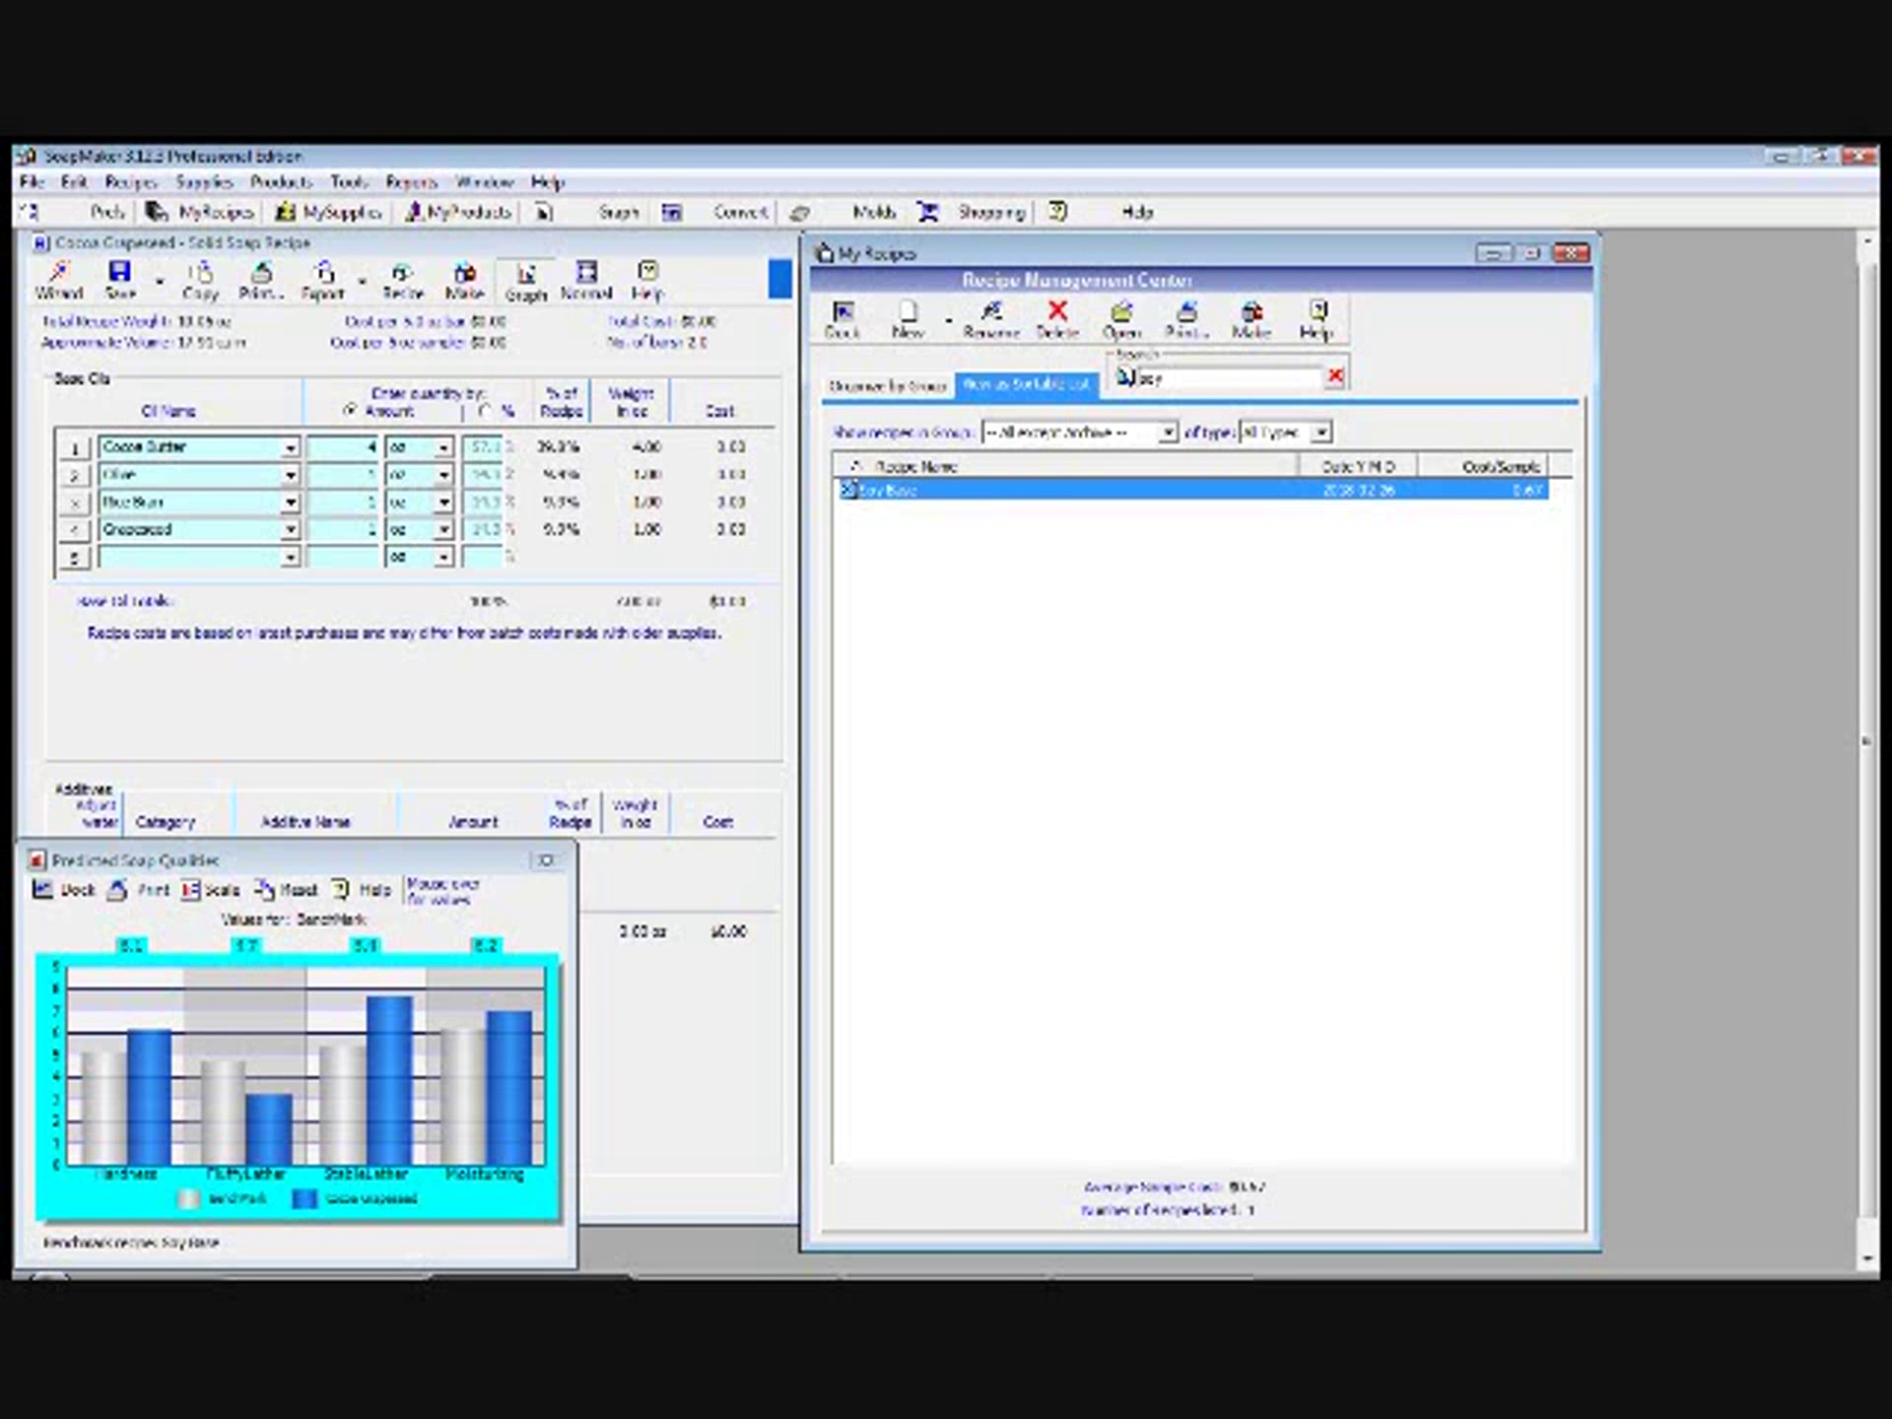
- Clear the 'soy' recipe search, close My Recipes, and move the qualities graph aside
left_click_drag(247, 859, 527, 408)
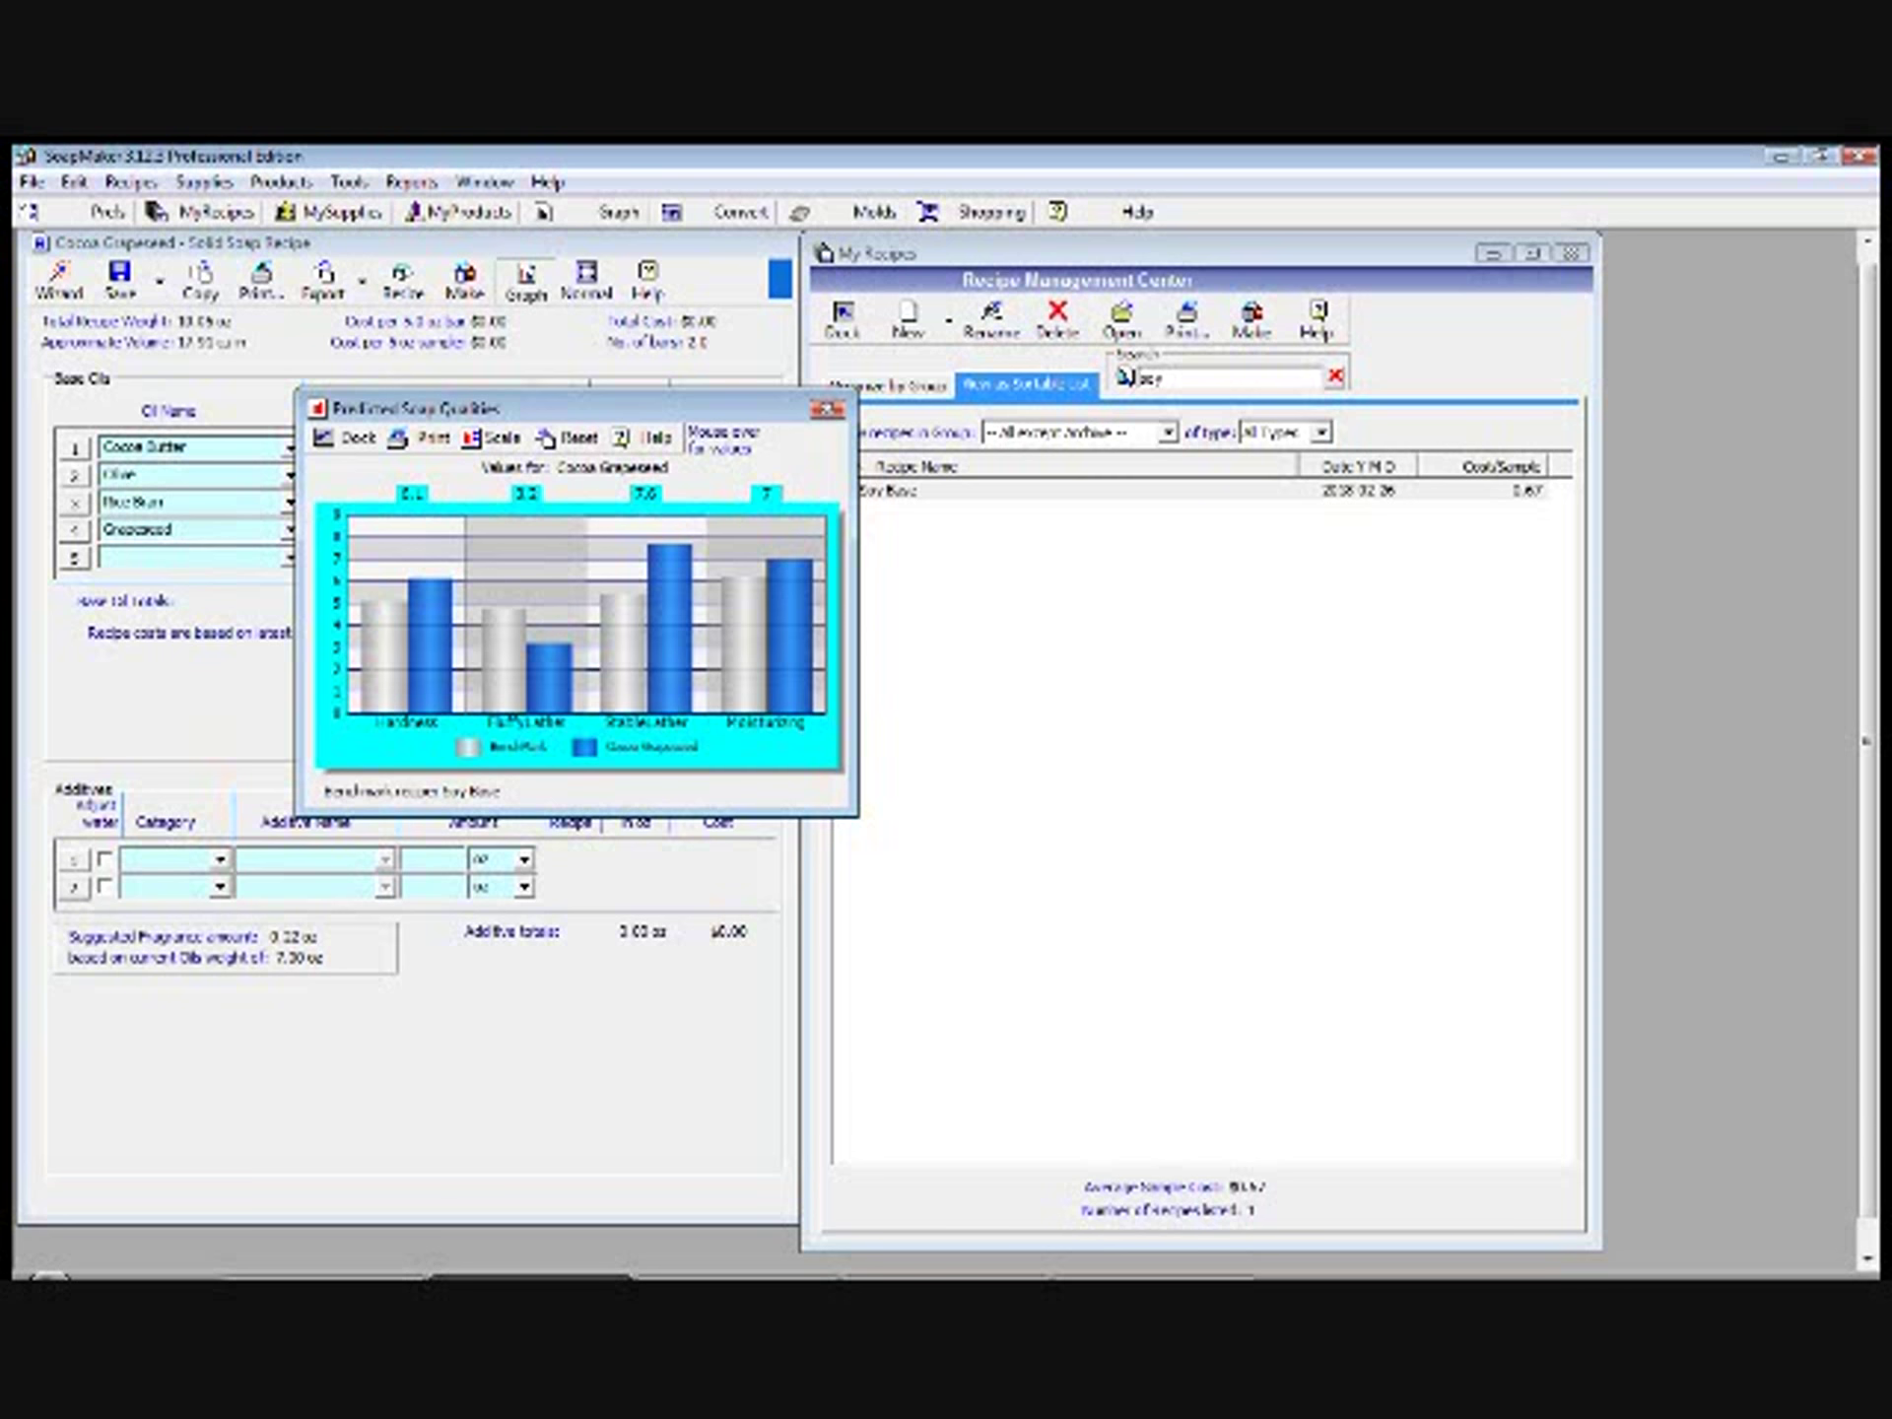
left_click_drag(527, 407, 316, 259)
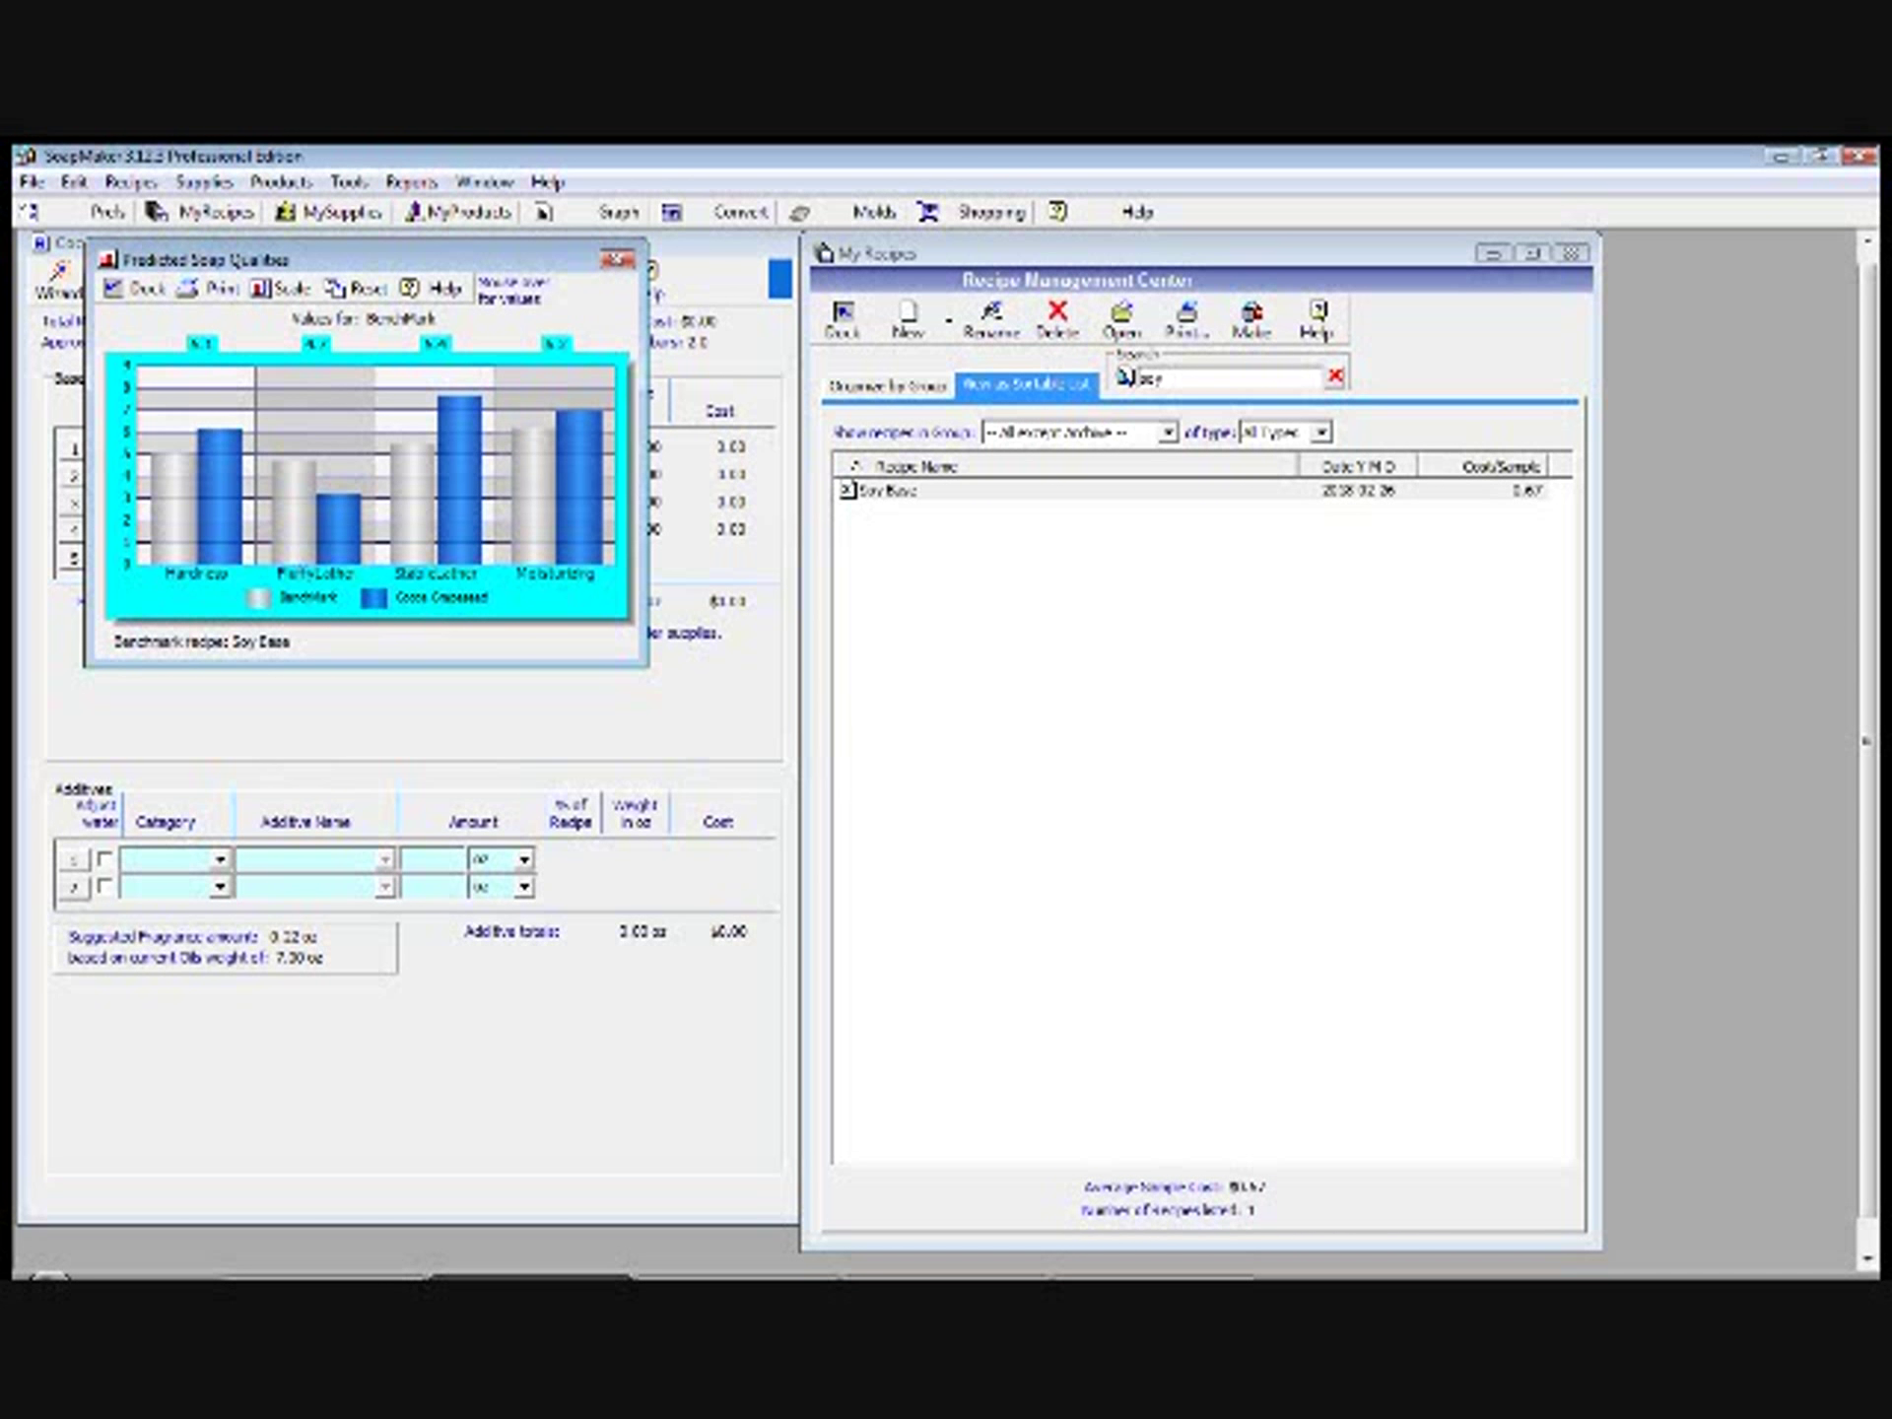
left_click(1151, 377)
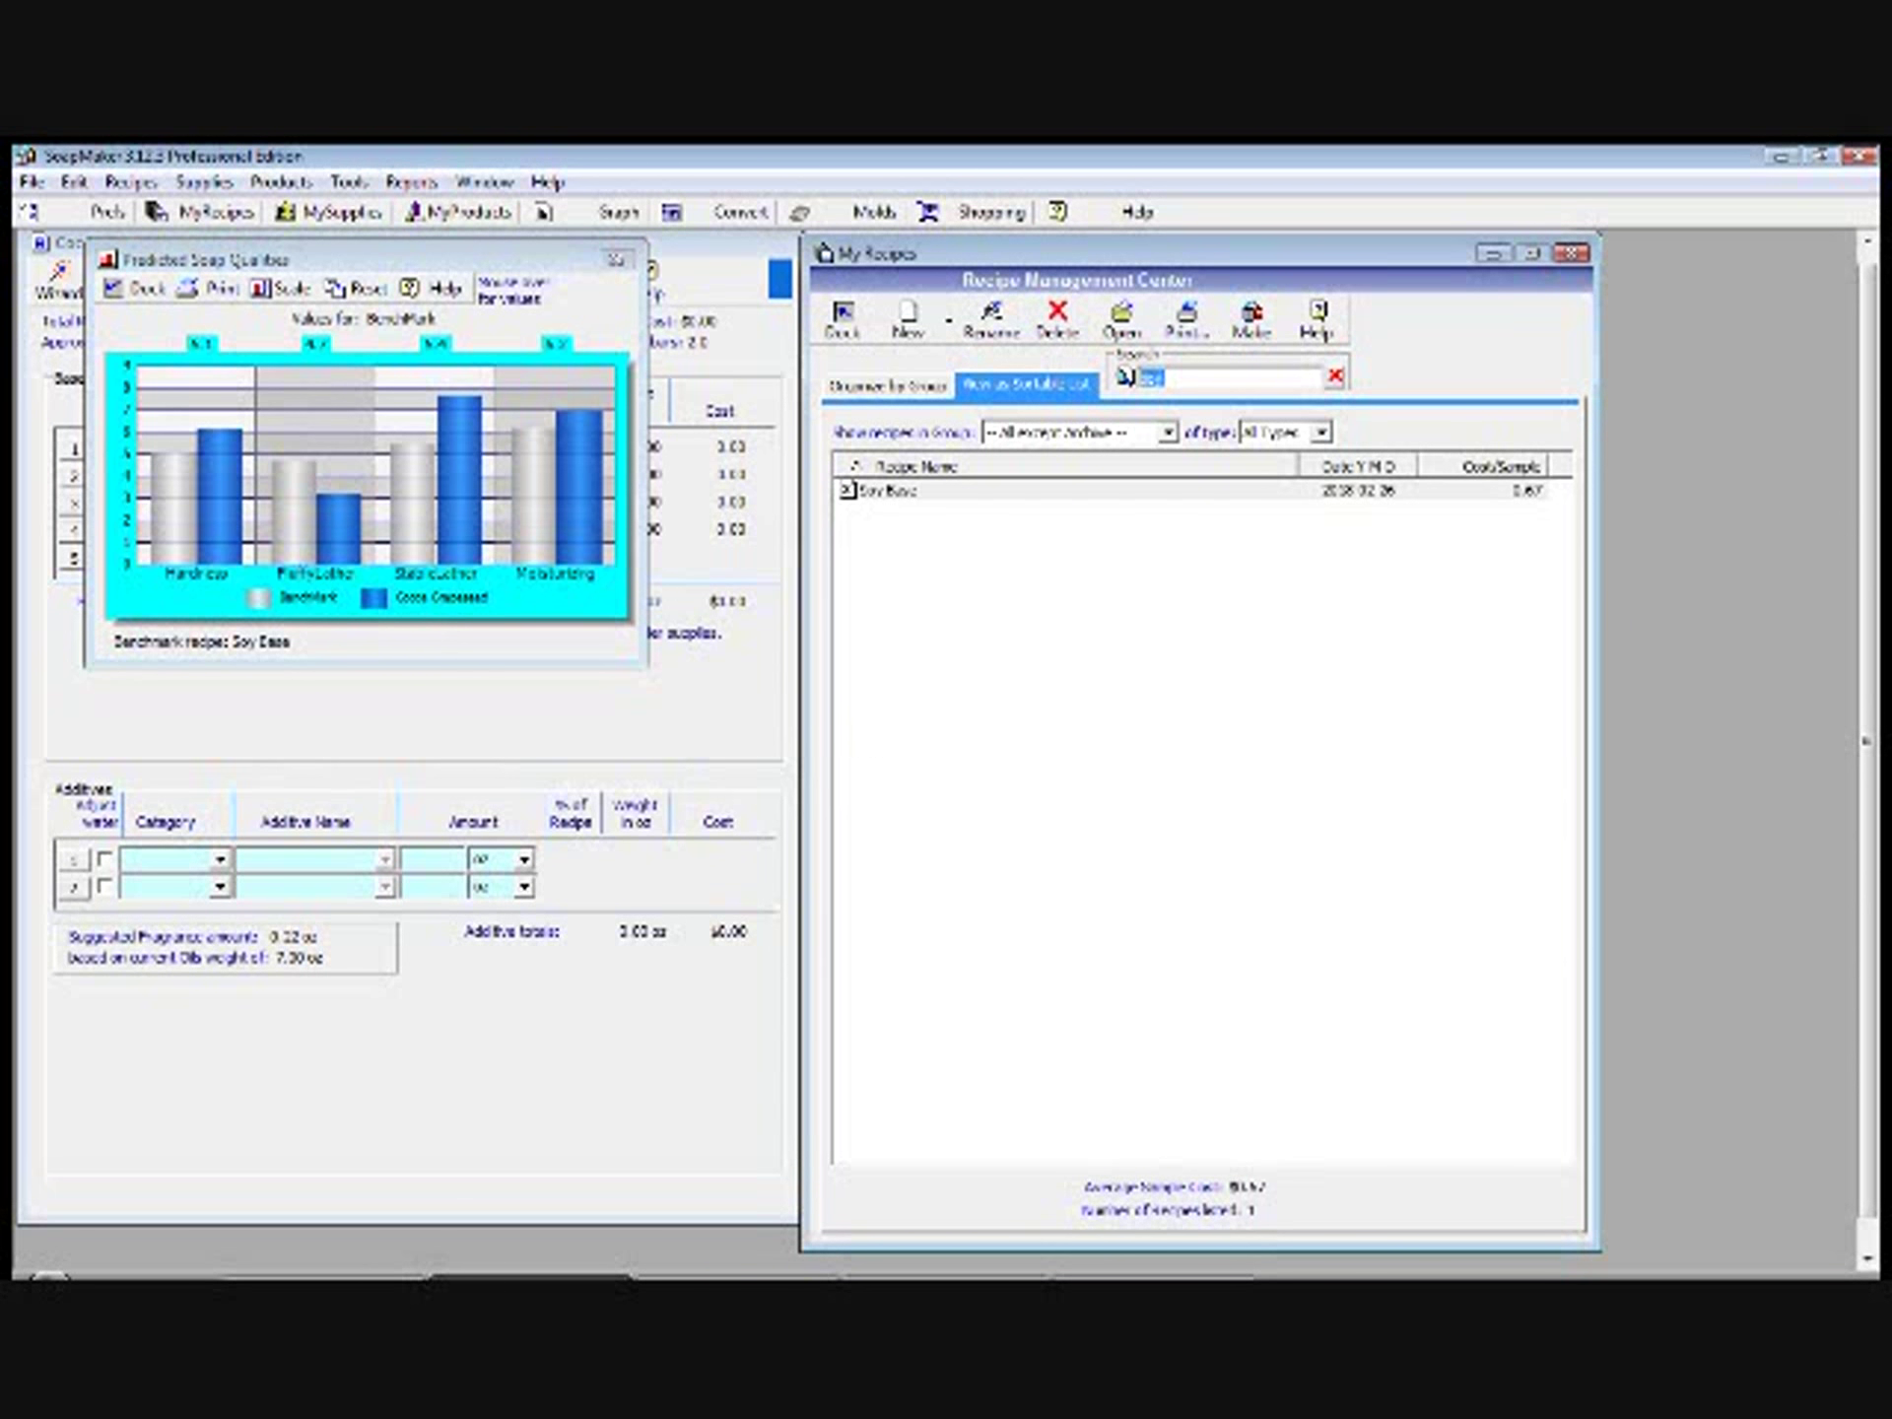
key("BackSpace")
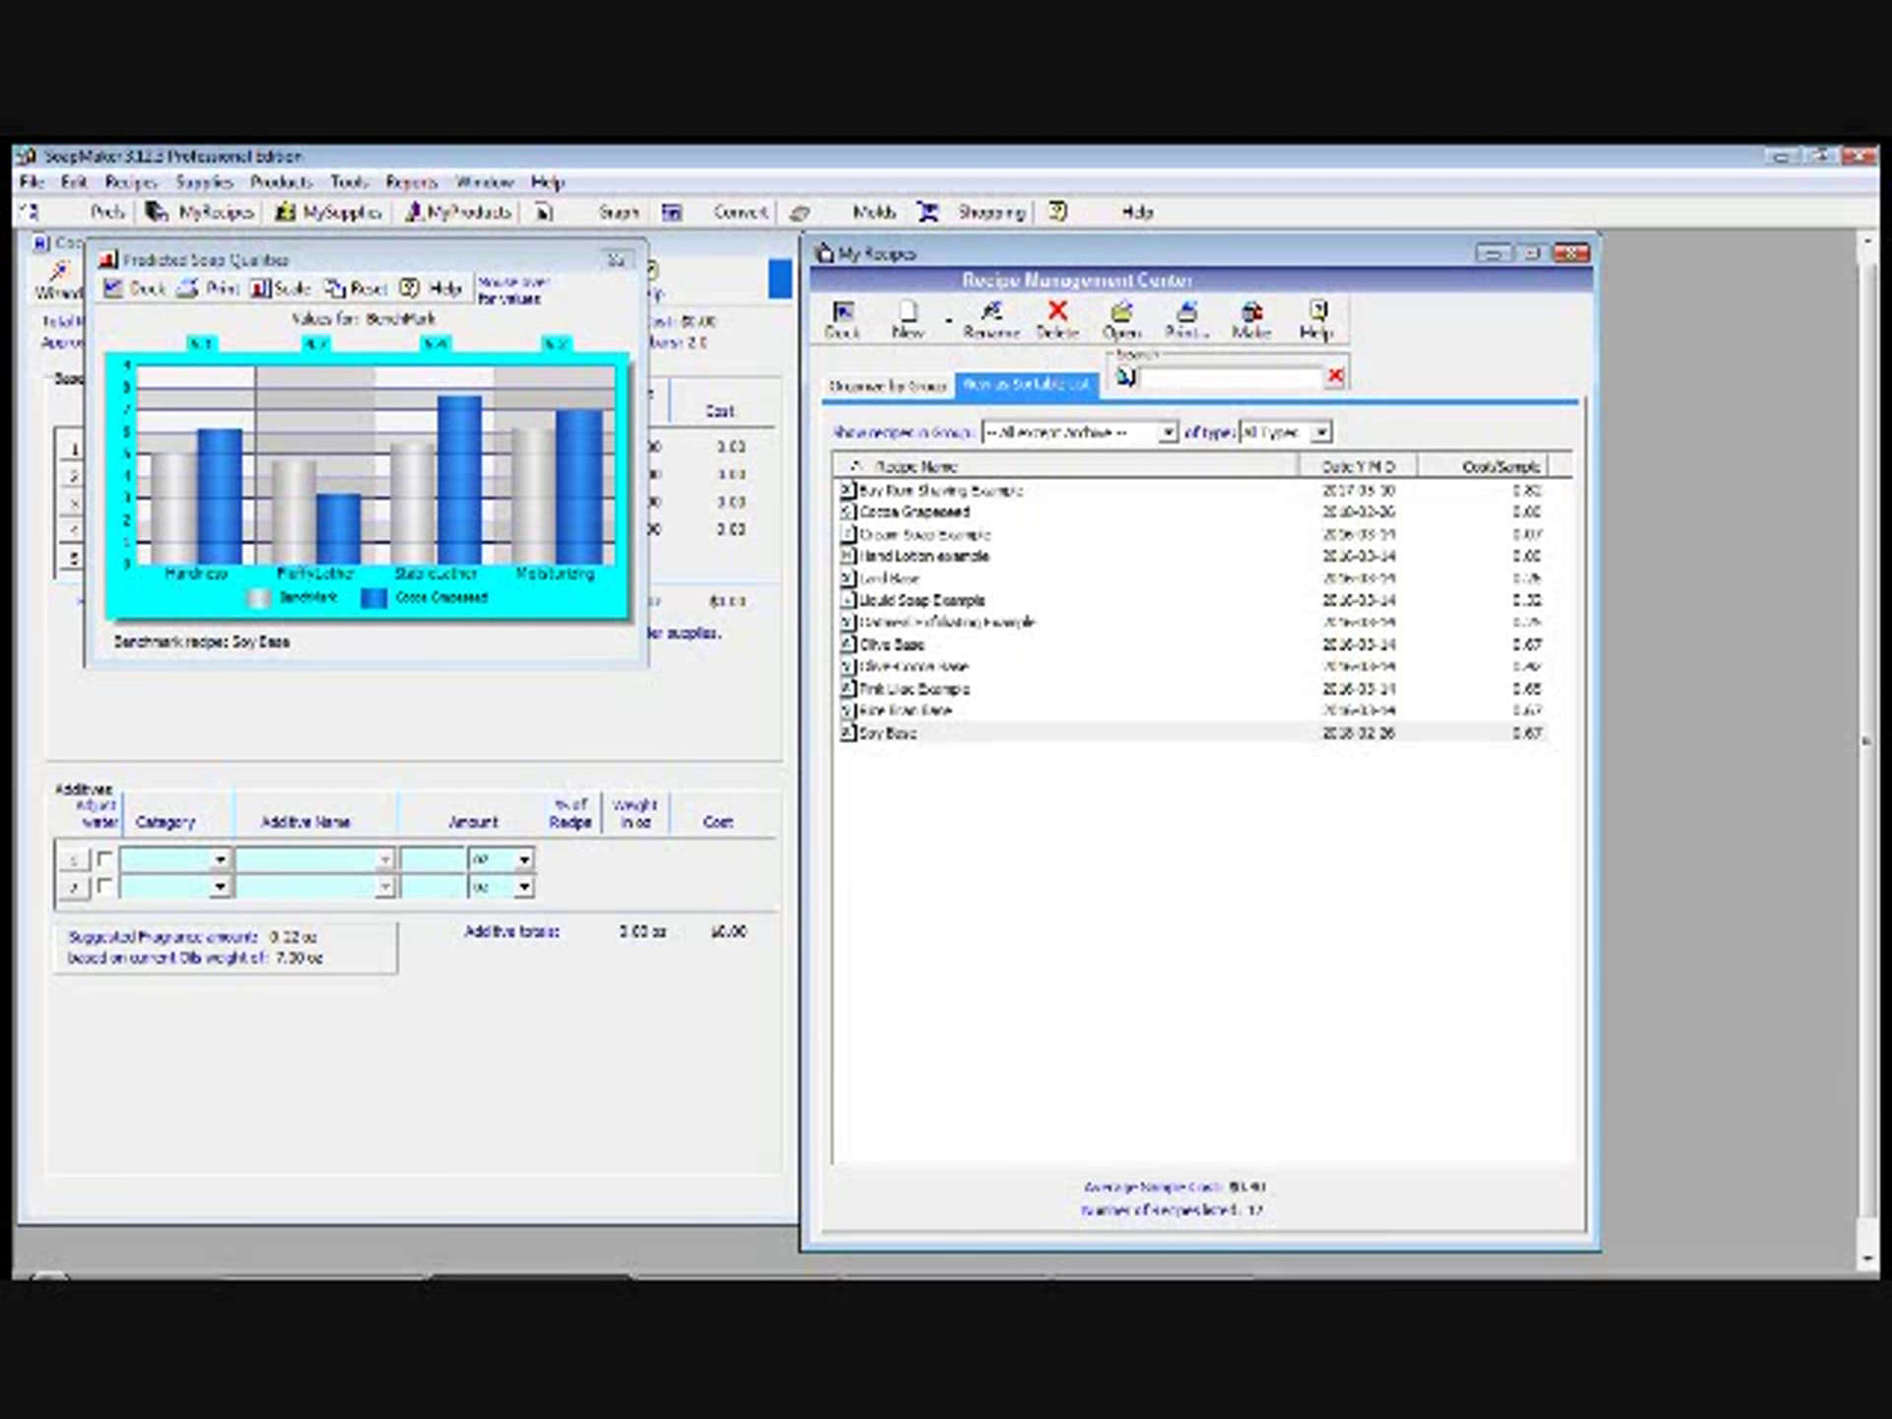
left_click(1570, 253)
left_click_drag(197, 259, 126, 1013)
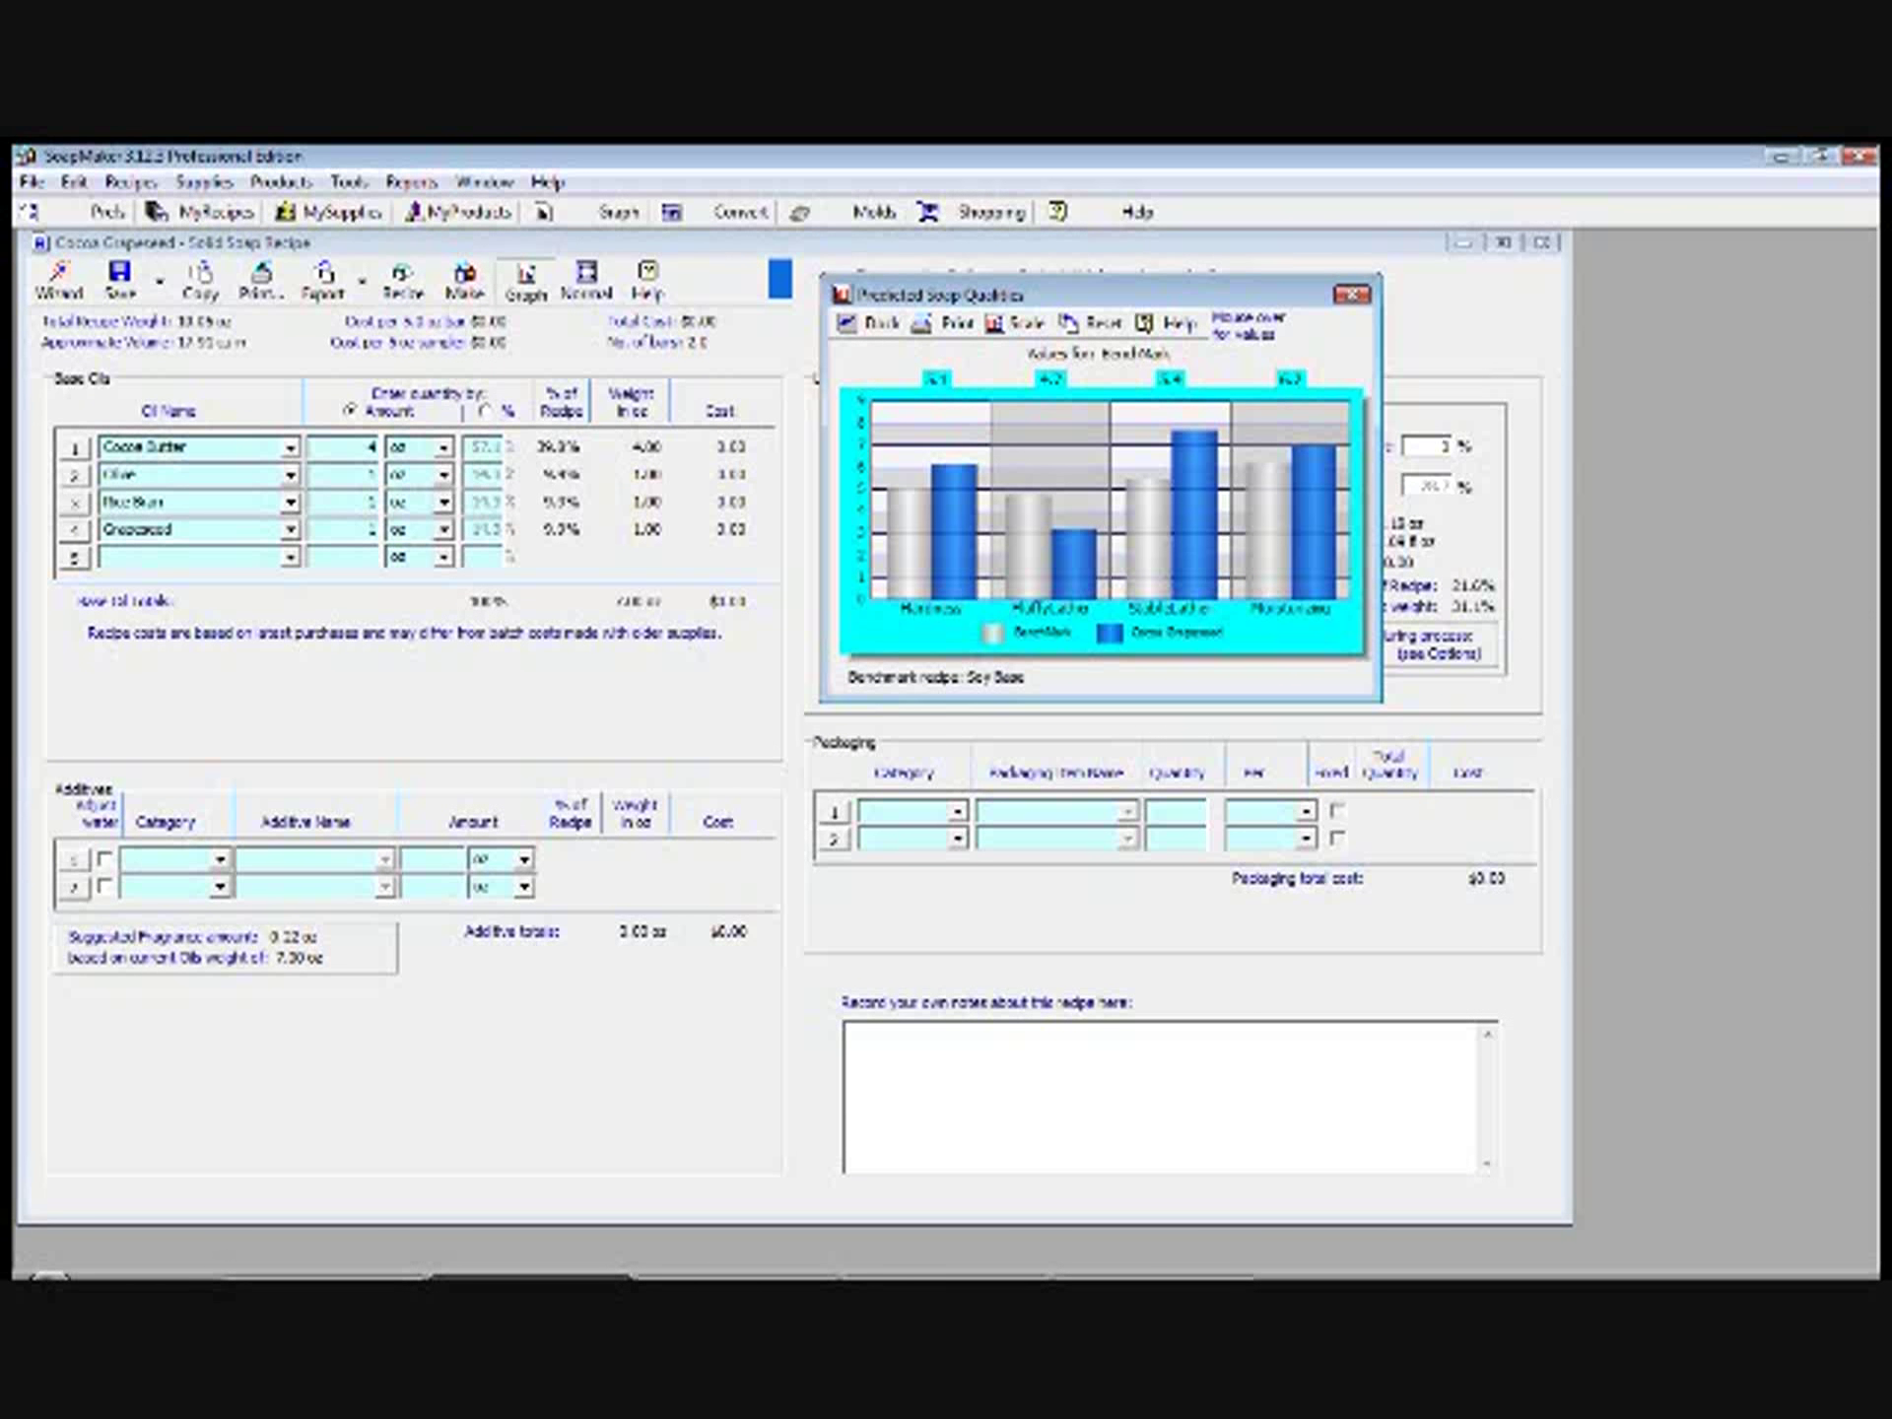
- Add Pink Pigment as the first Color additive with amount 1
left_click(219, 858)
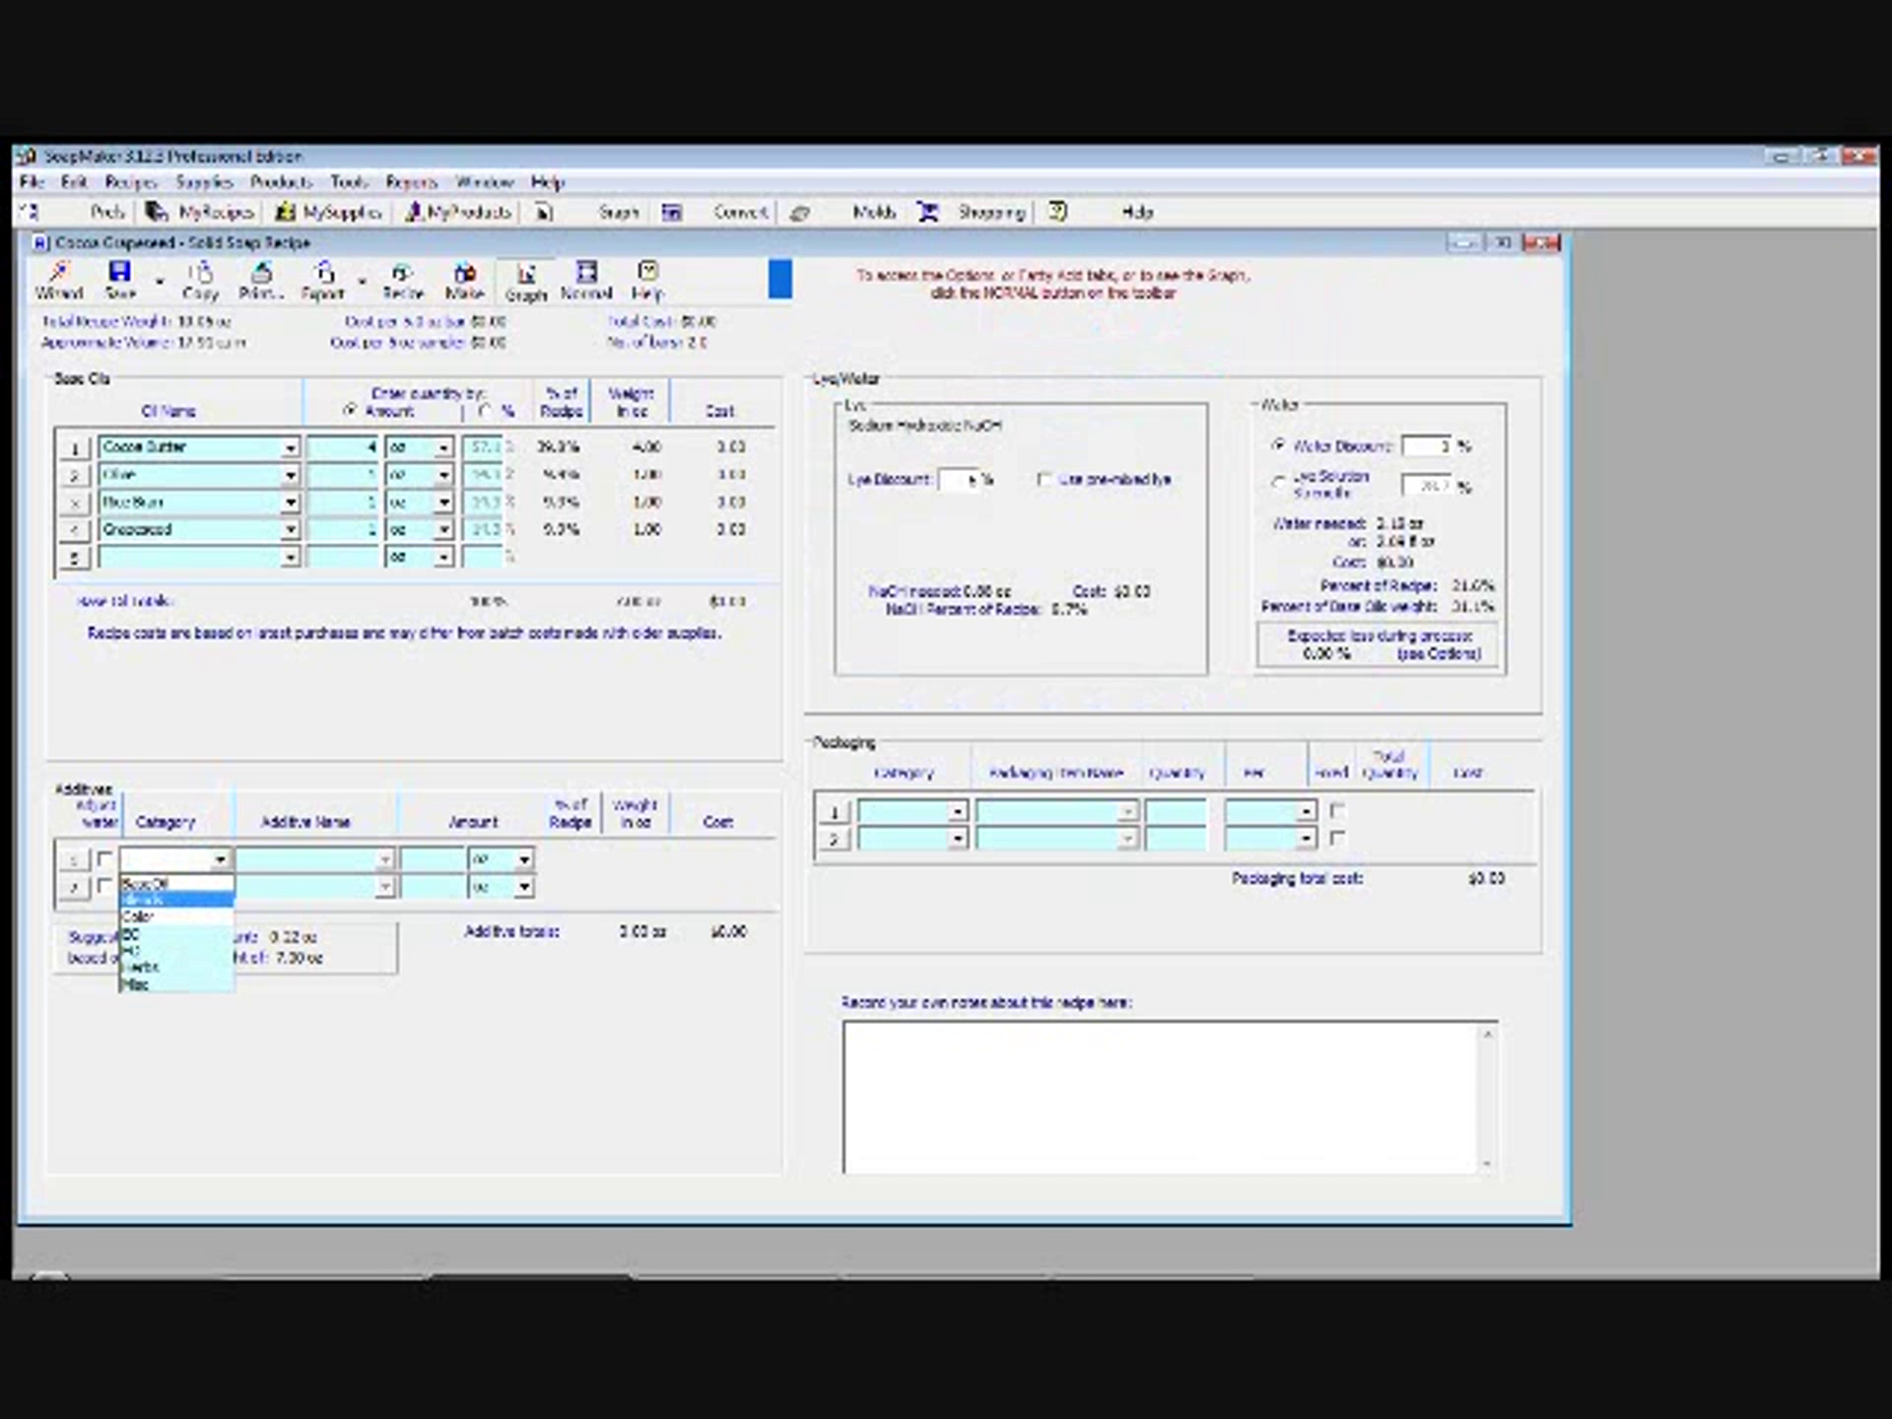
left_click(148, 916)
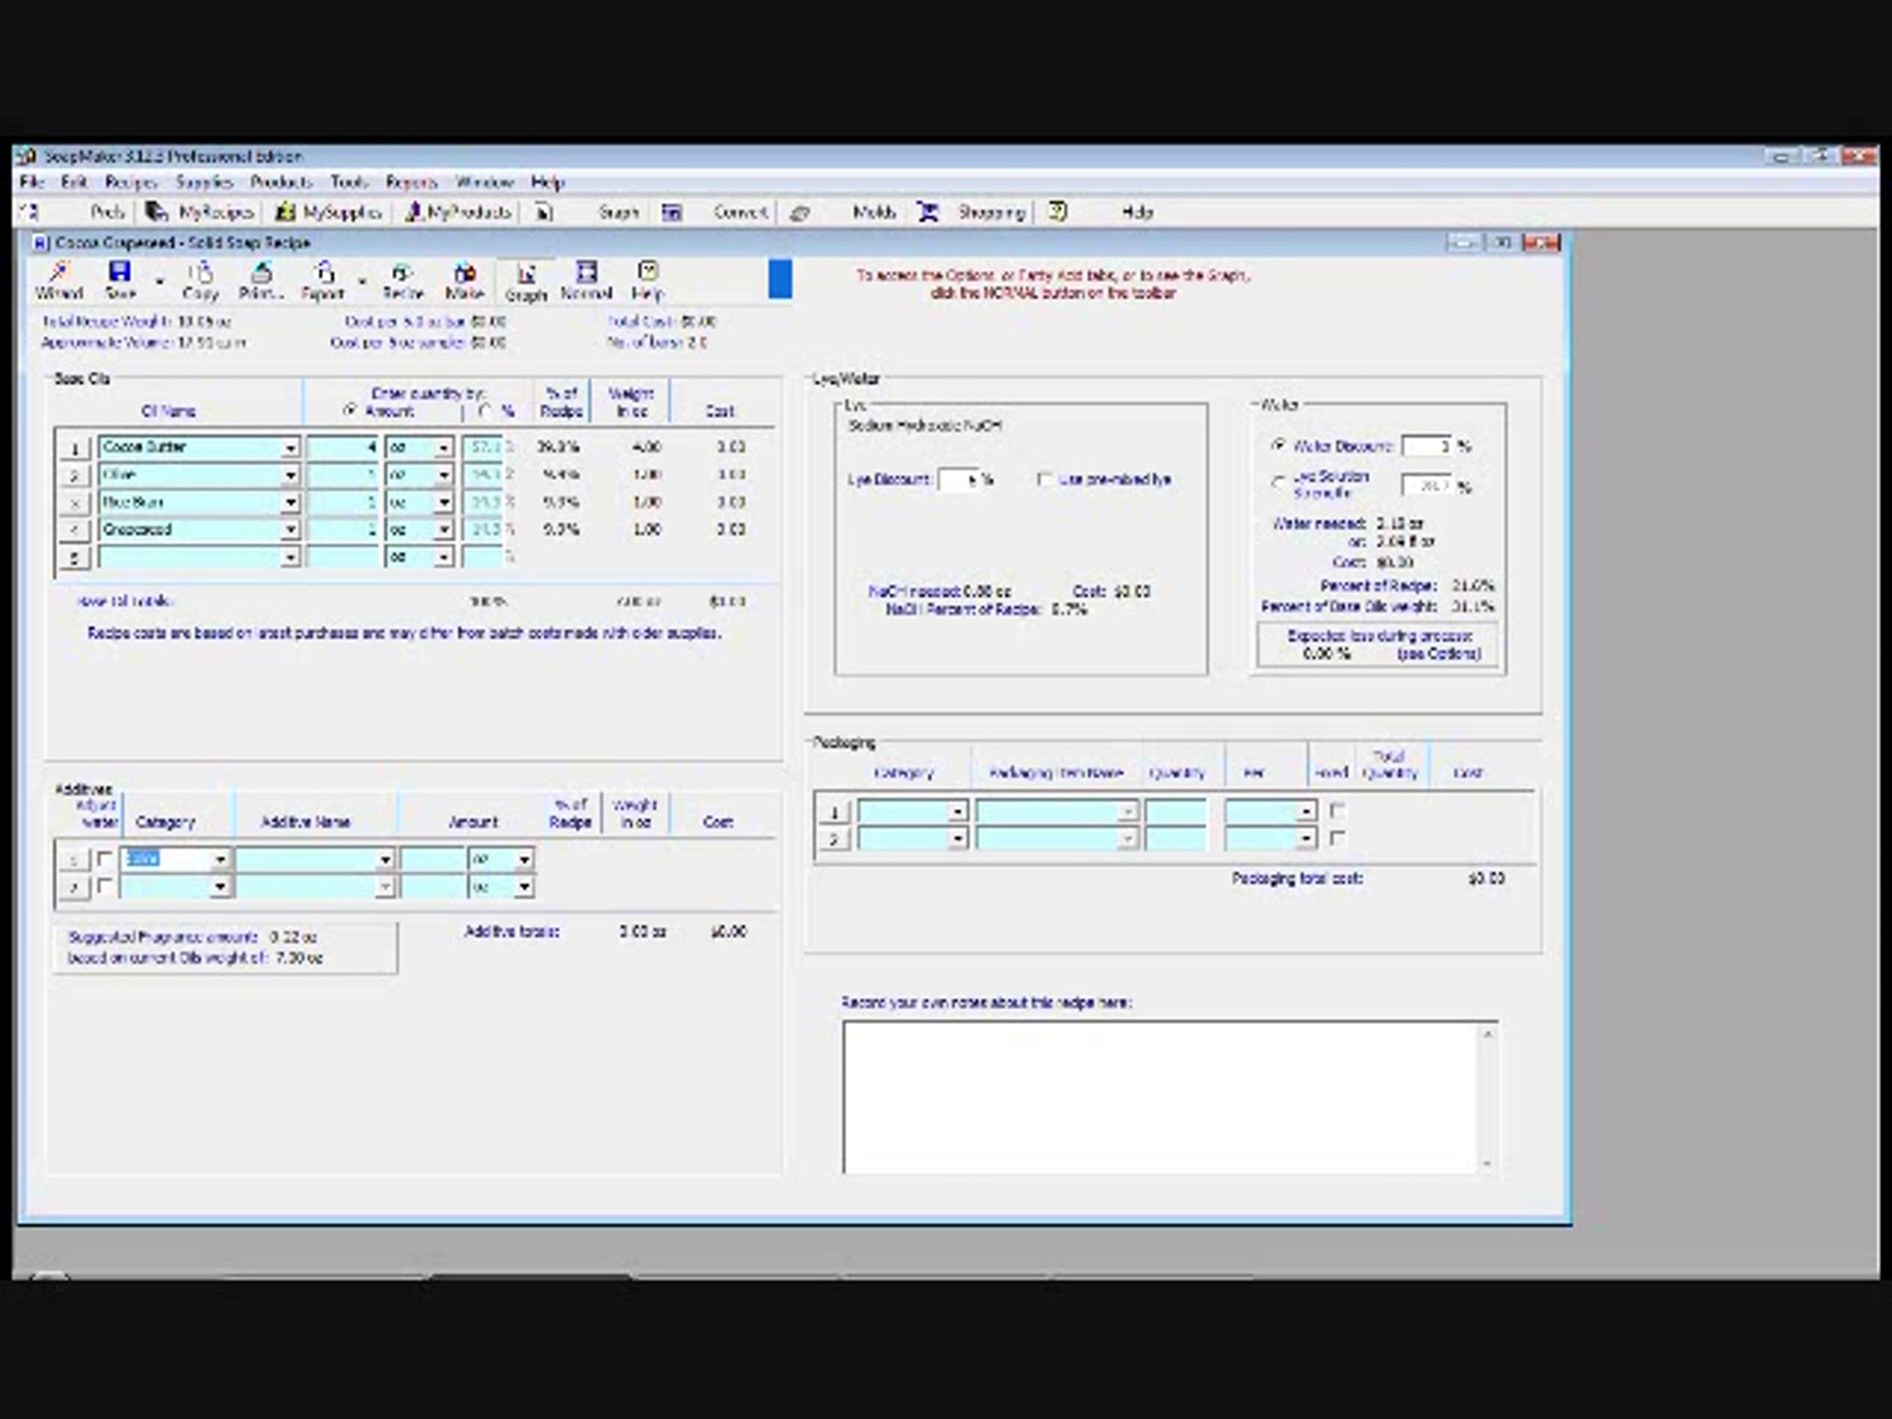
left_click(384, 858)
left_click(296, 883)
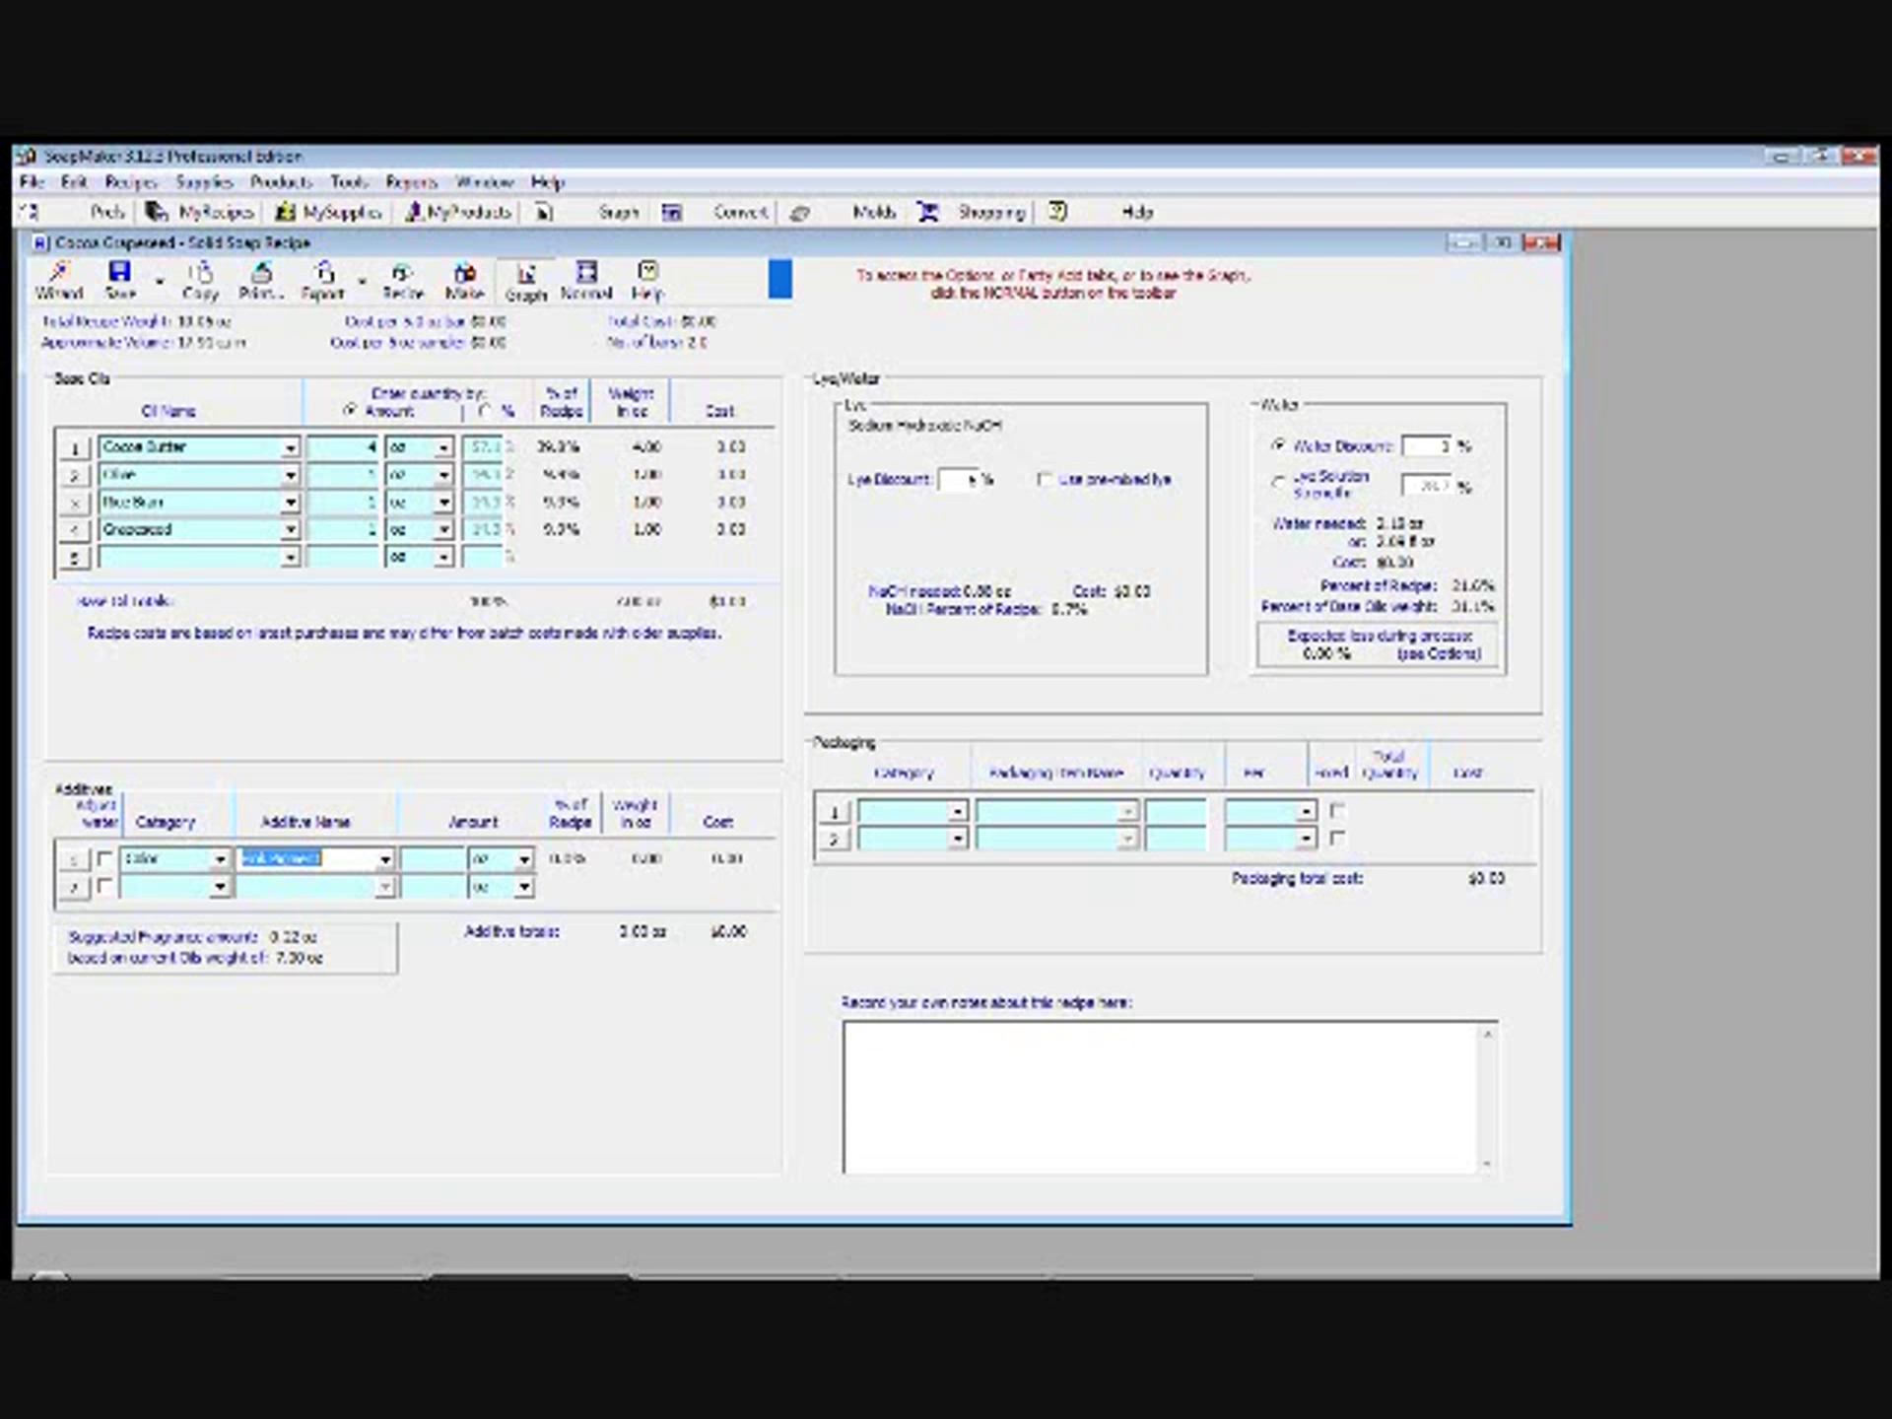
left_click(431, 858)
type("1")
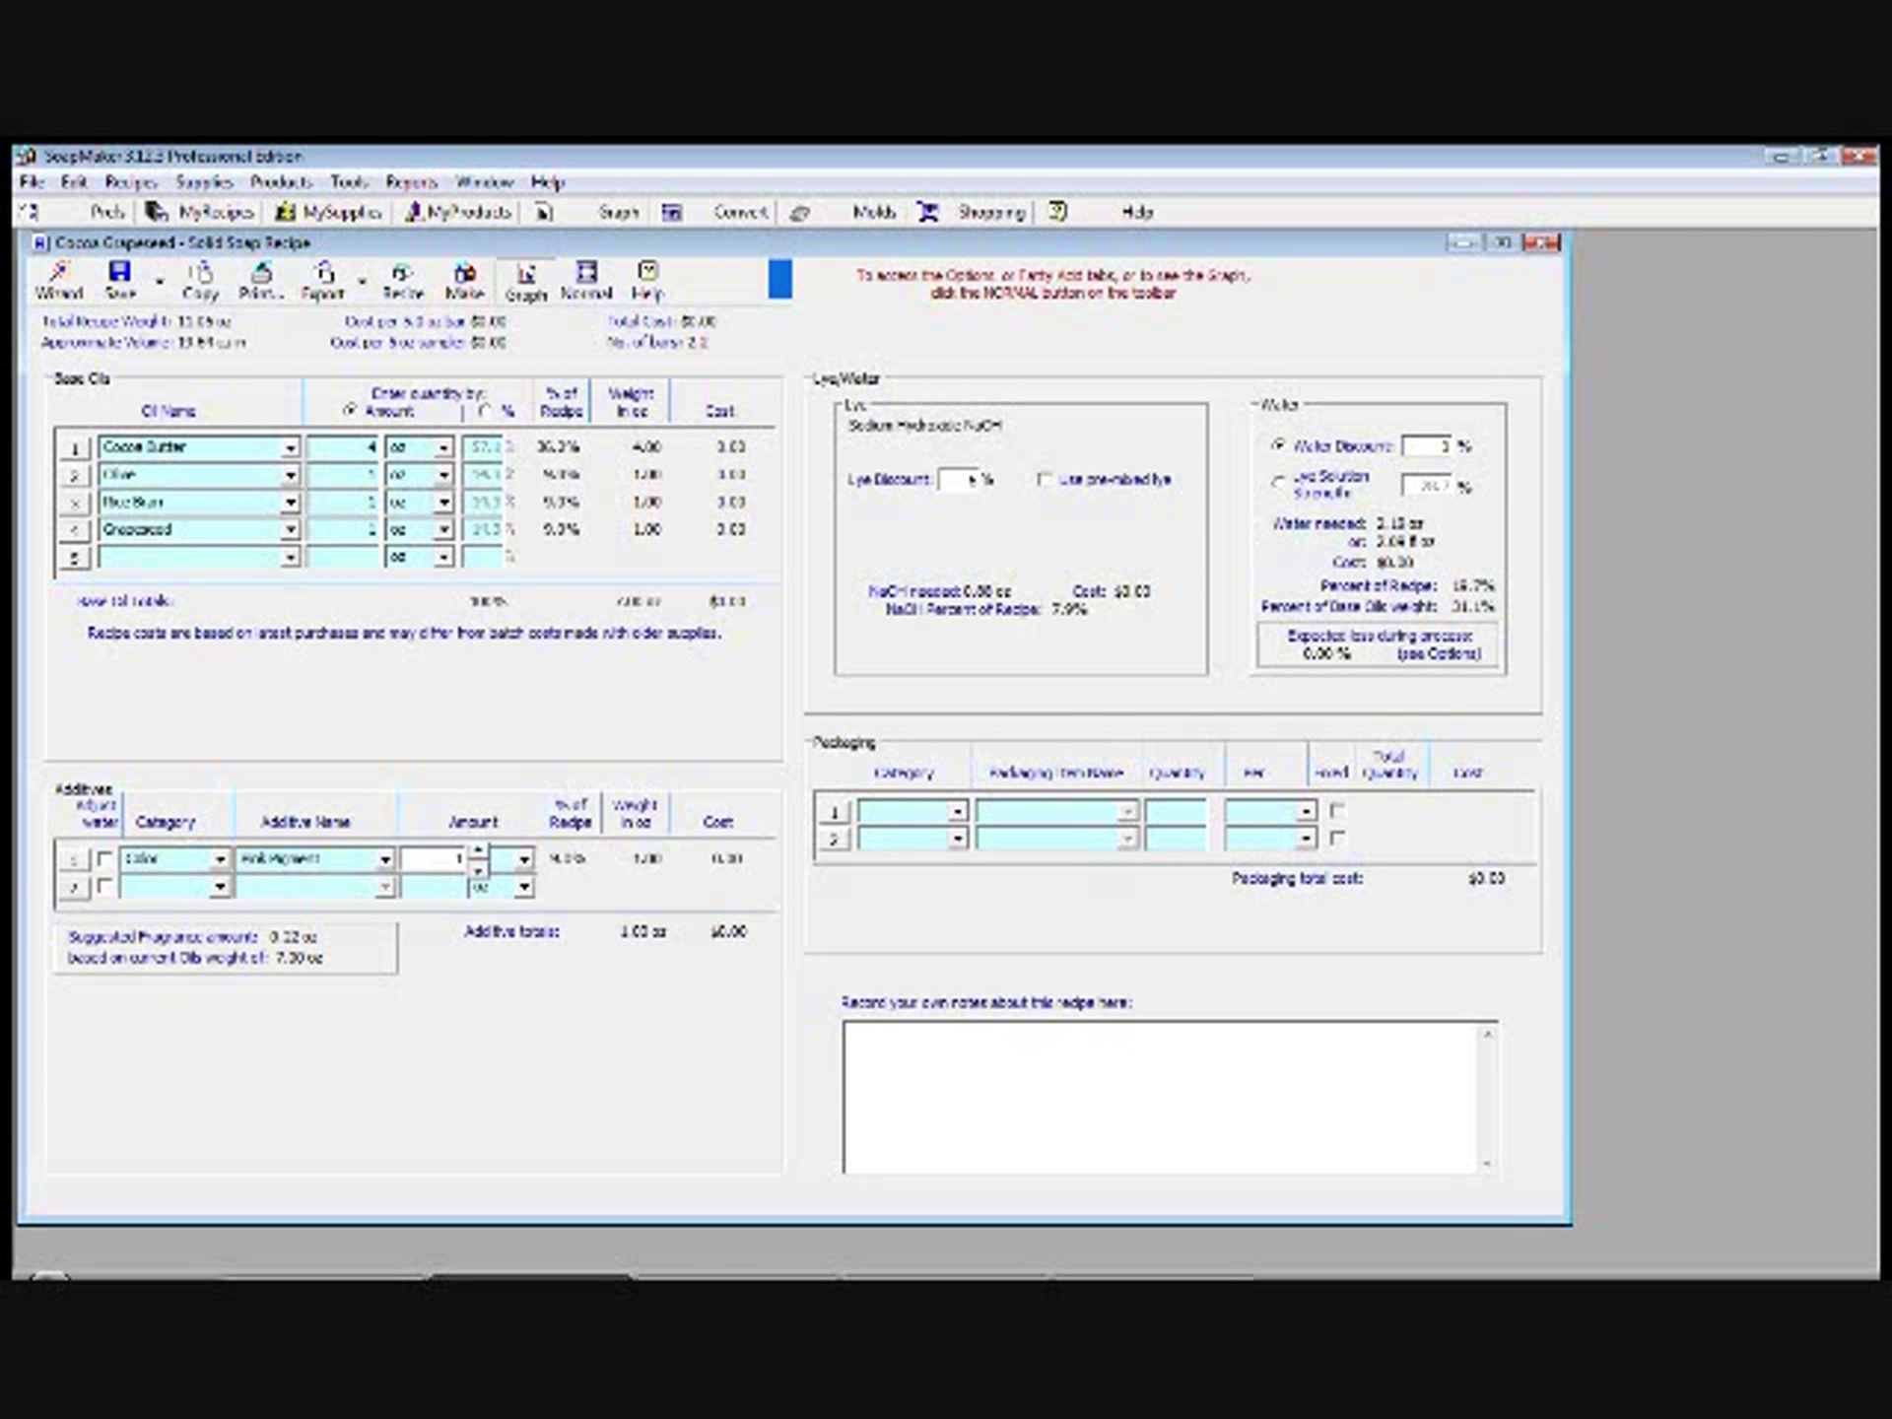
- Add Oatmeal as the second additive at 2 oz
left_click(218, 886)
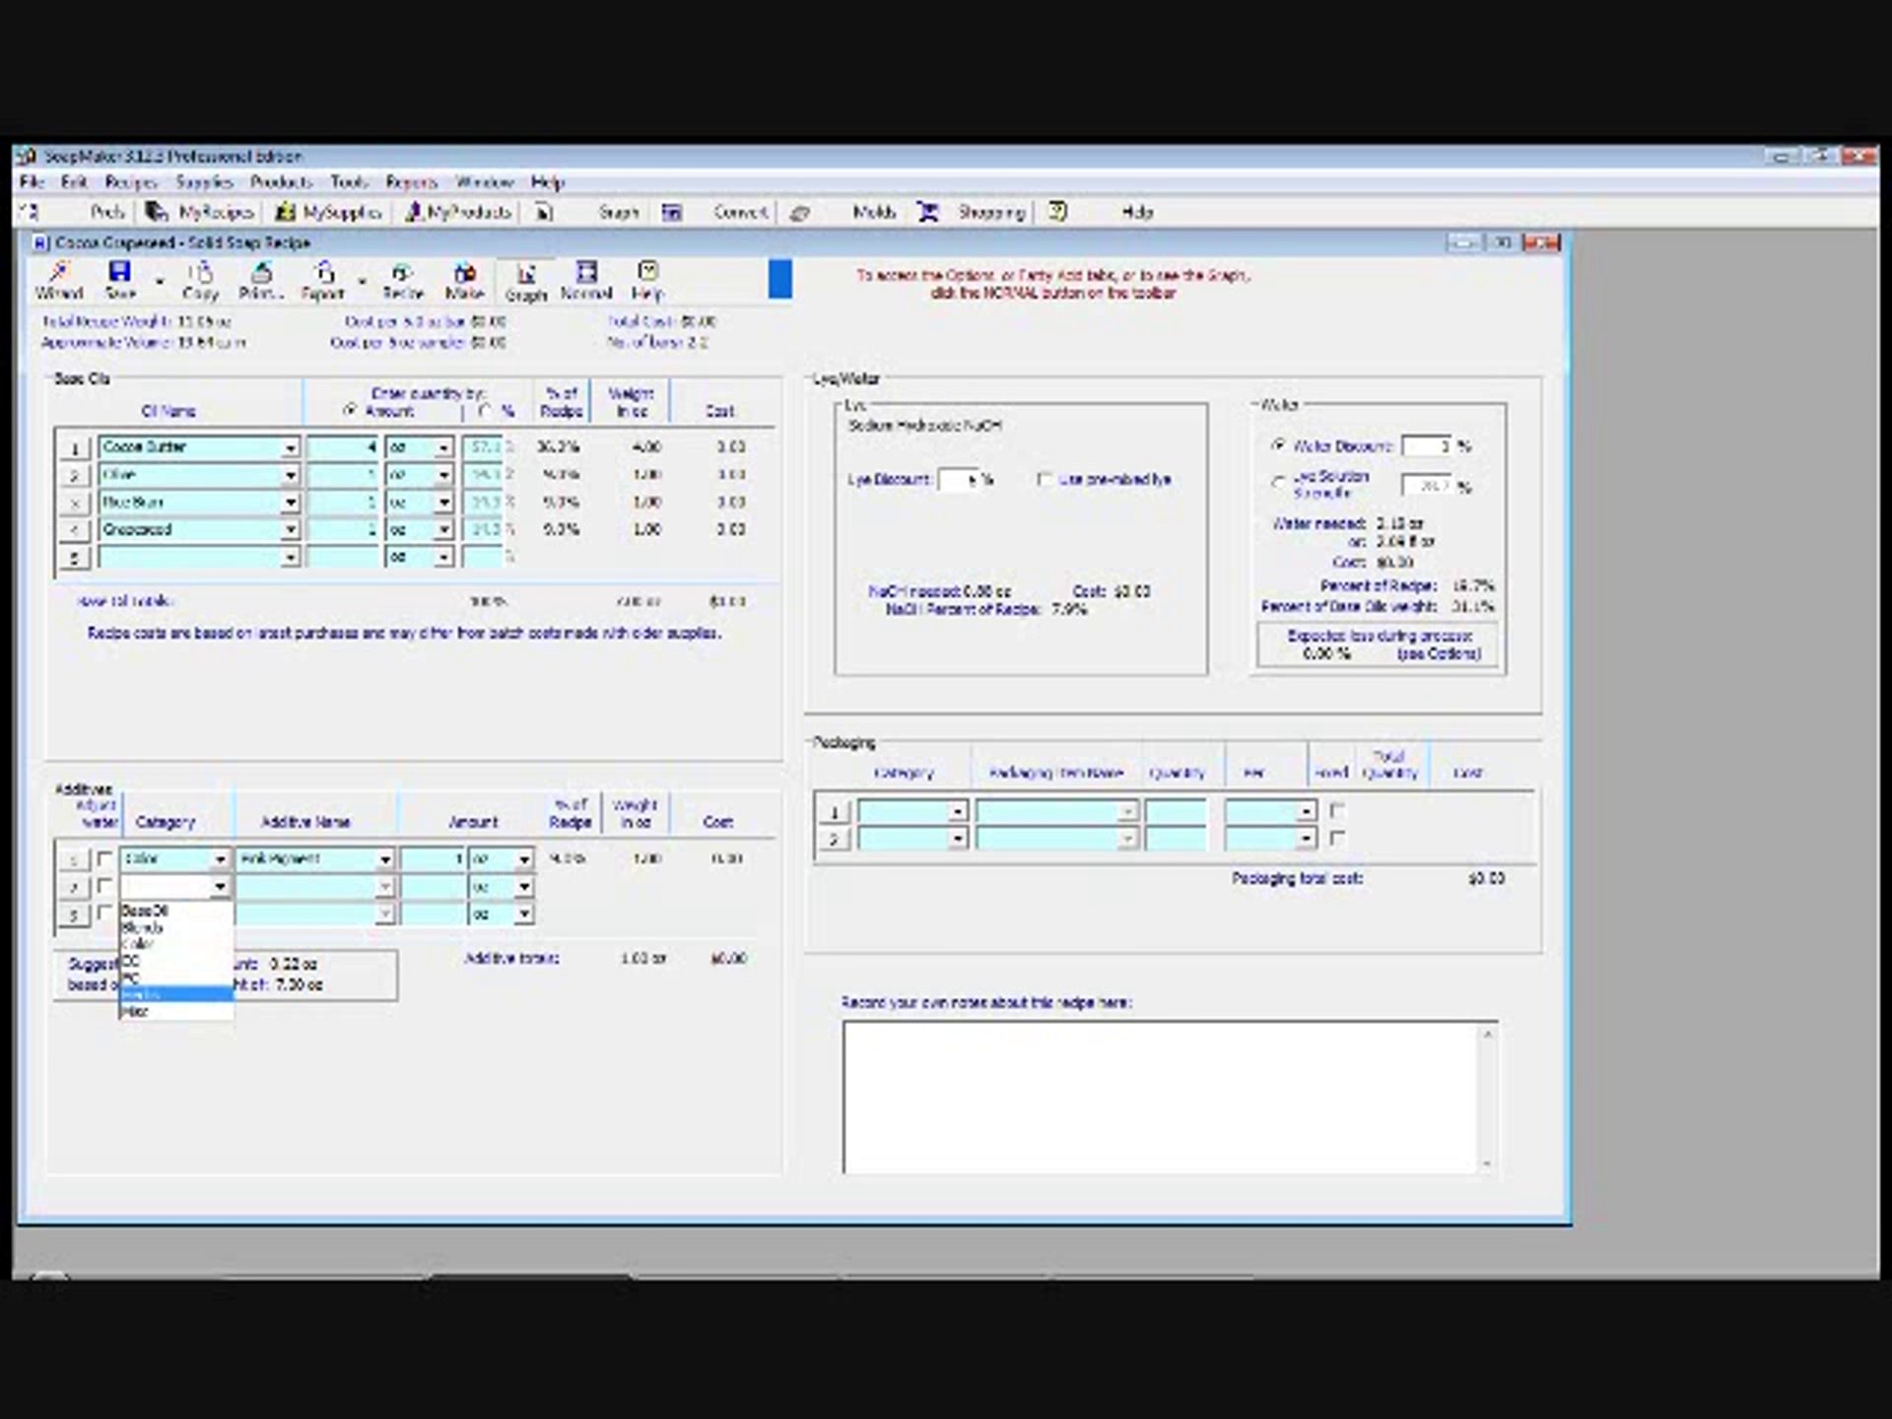
left_click(147, 993)
left_click(384, 886)
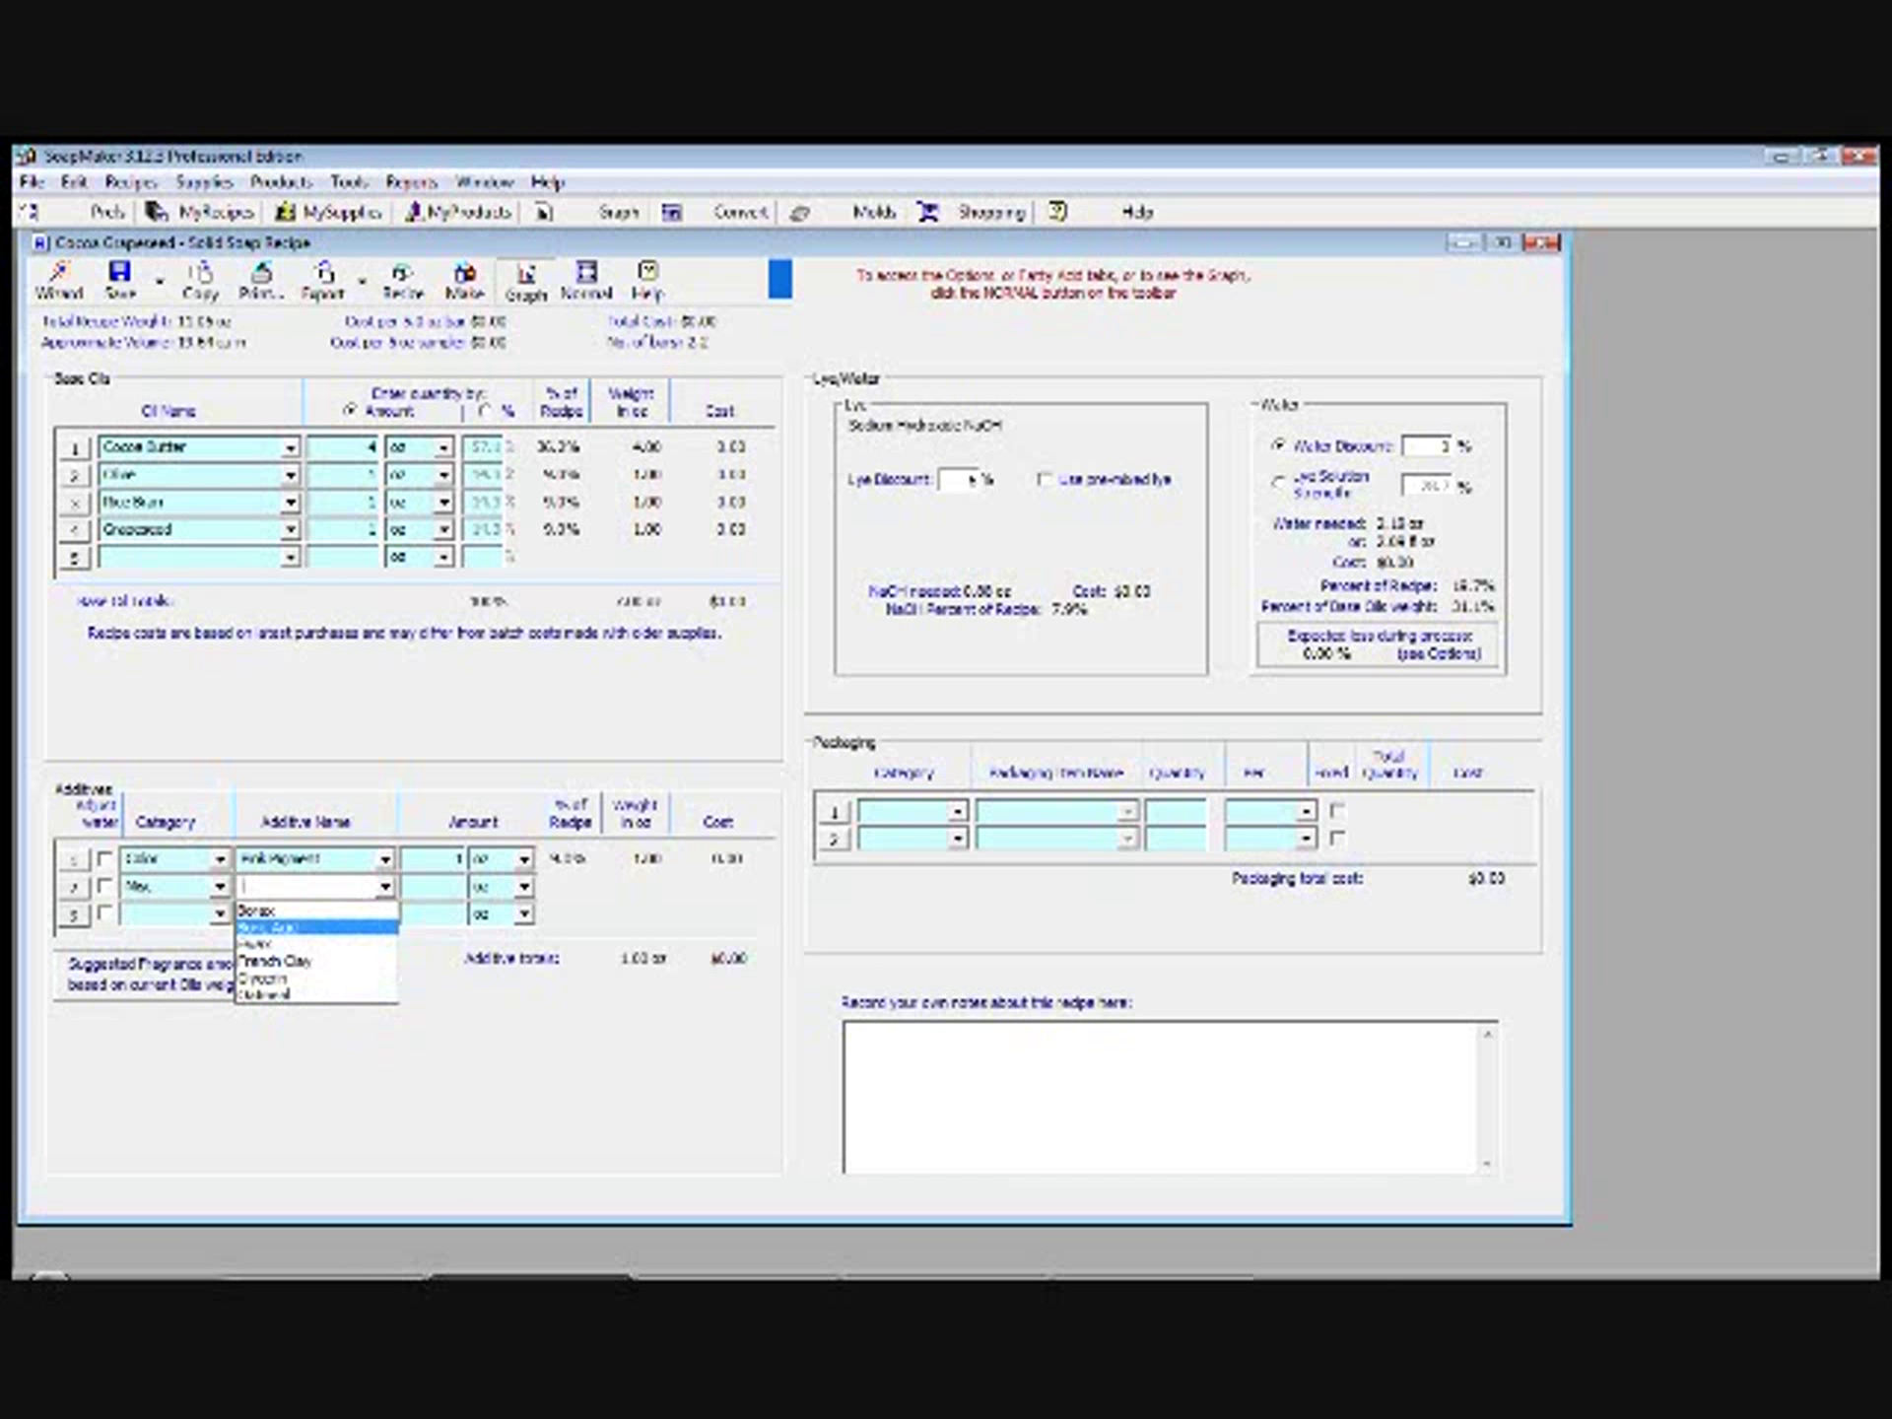
key("Return")
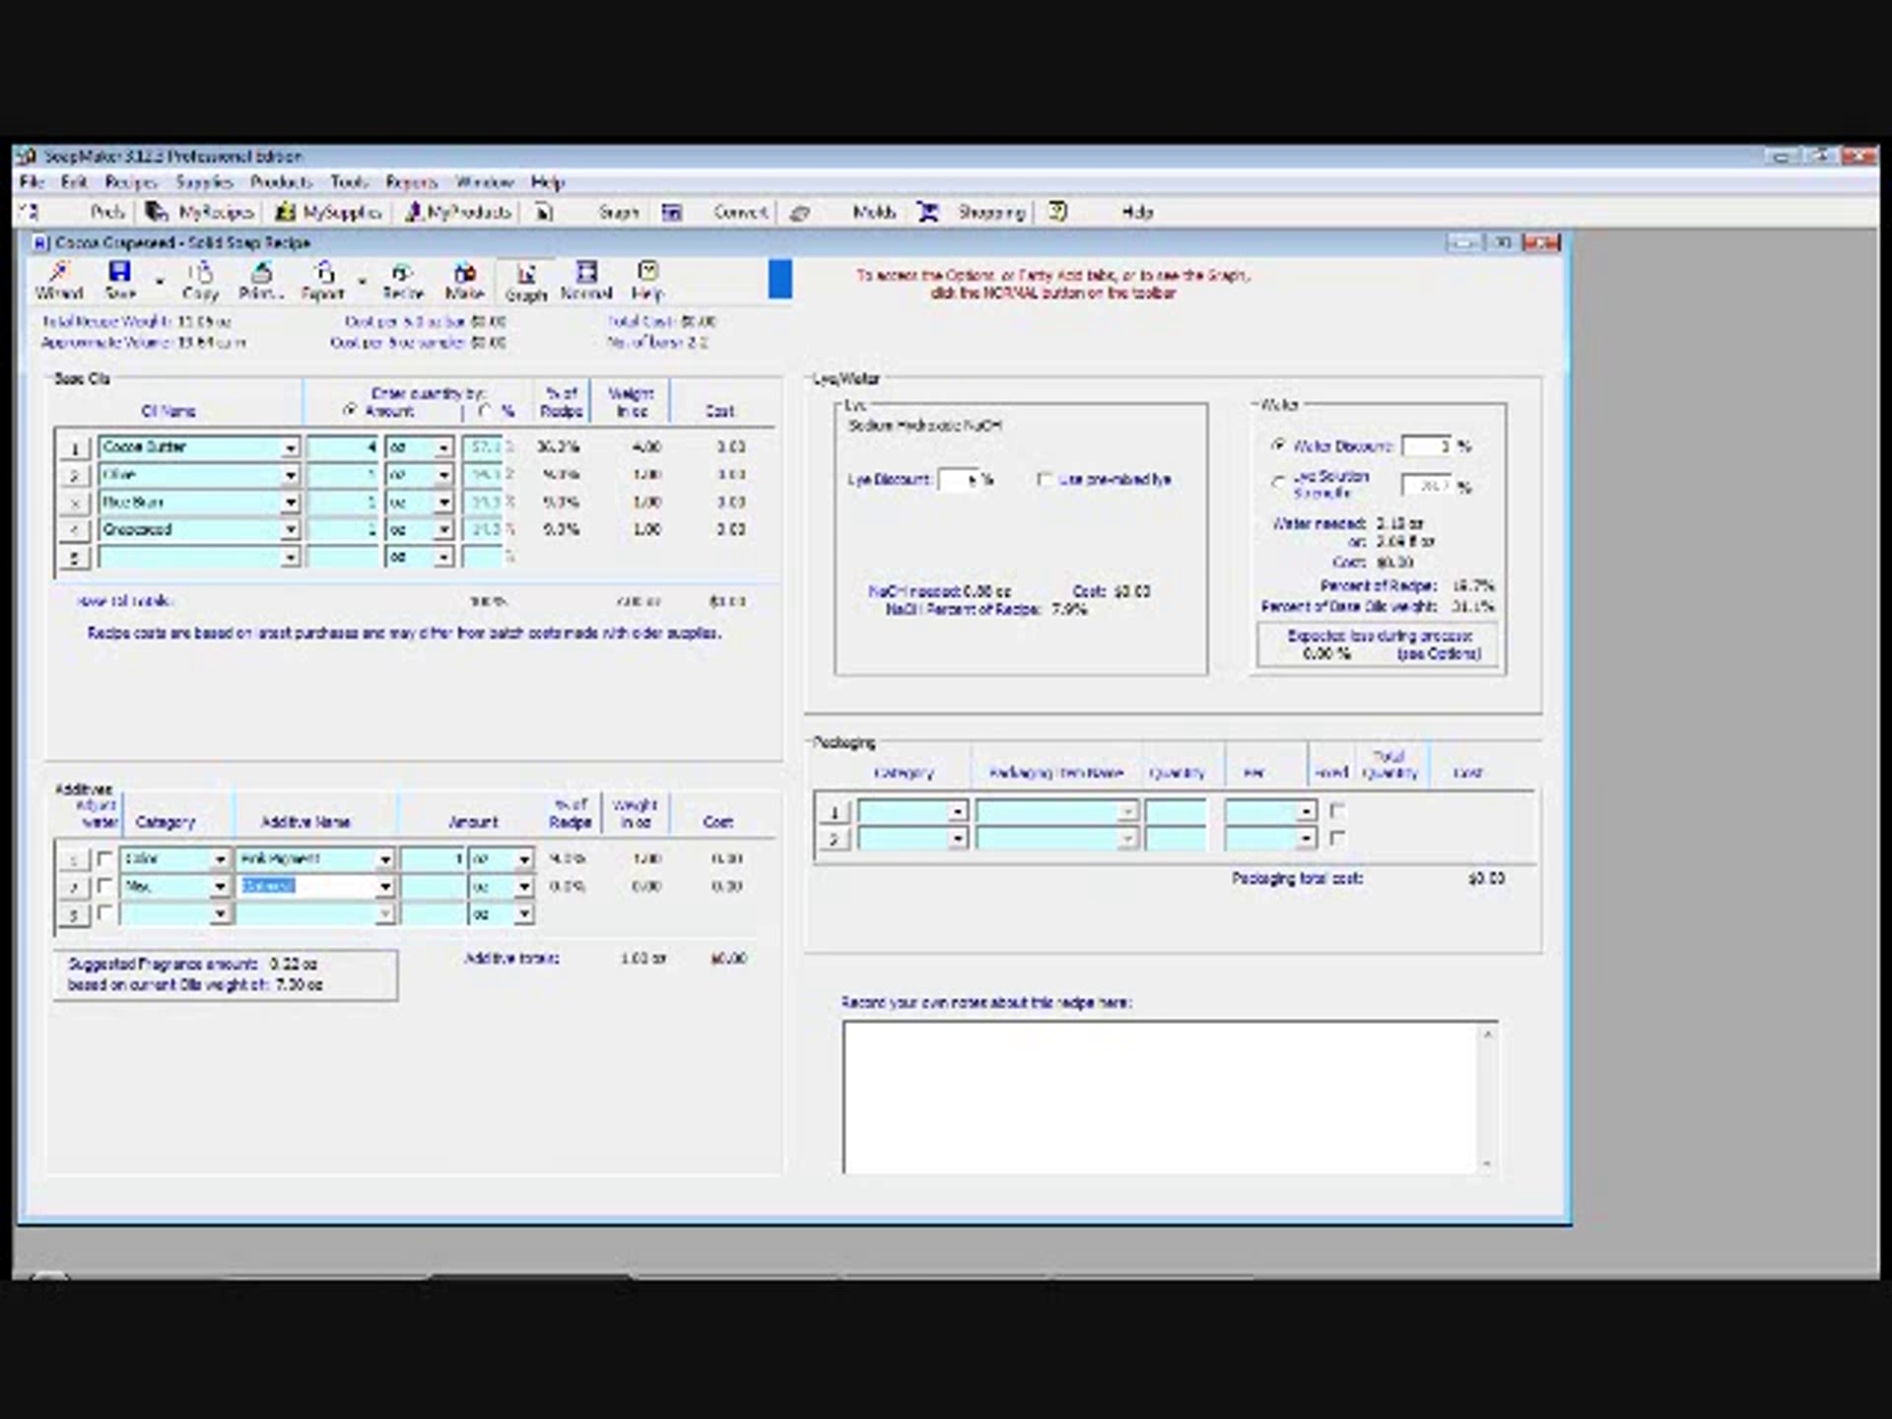
left_click(433, 885)
type("2")
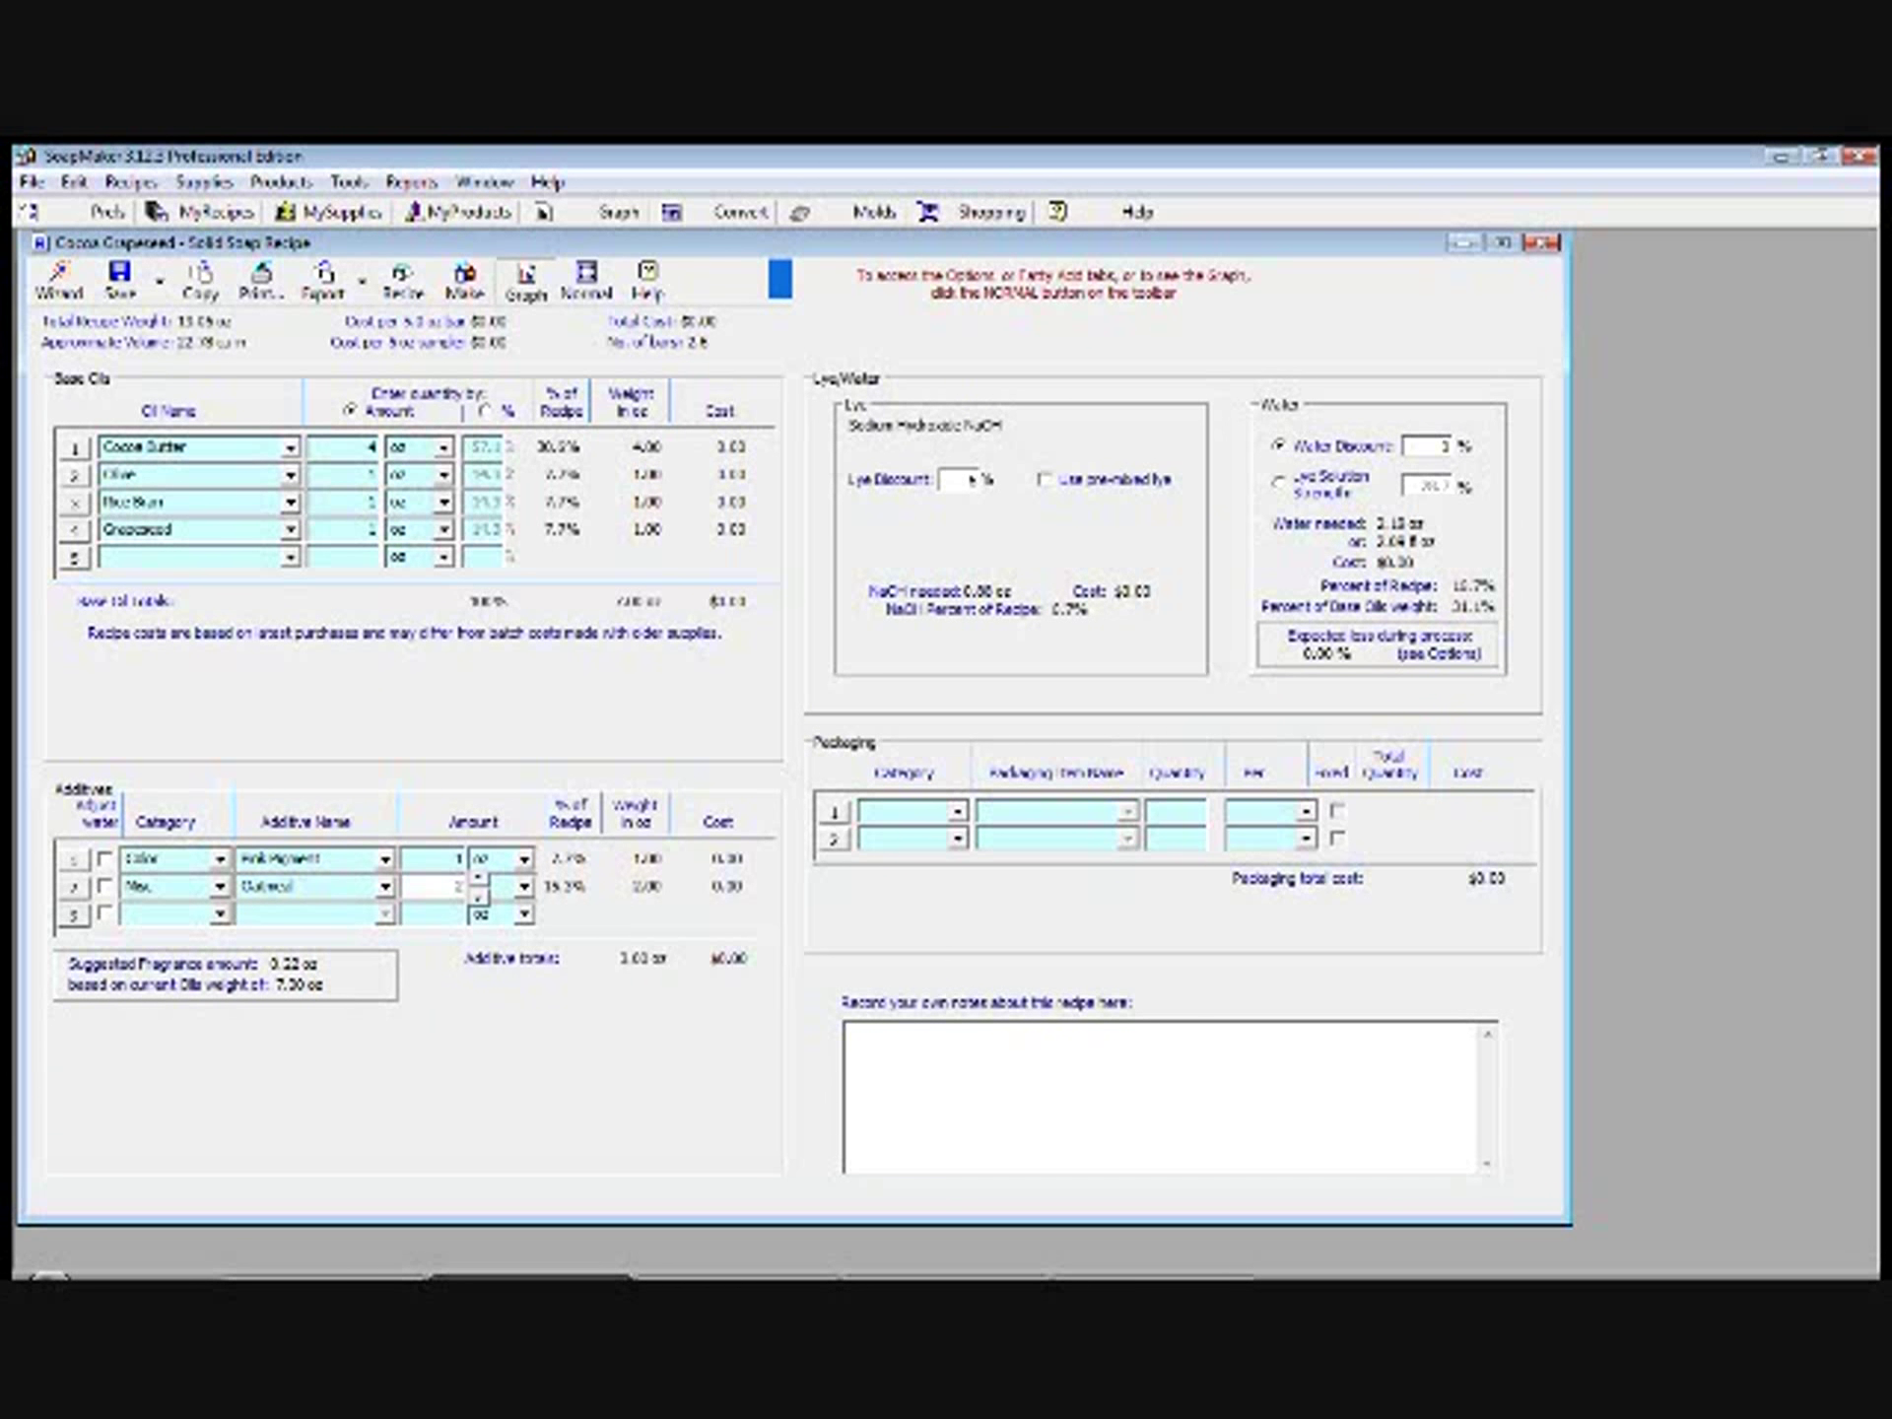
left_click(523, 886)
key("Return")
- Add Bay Rum FO, category FO, as the third additive at 0.5
key("Tab")
key("alt+Down")
key("Down")
key("Down")
key("Down")
key("Down")
key("Return")
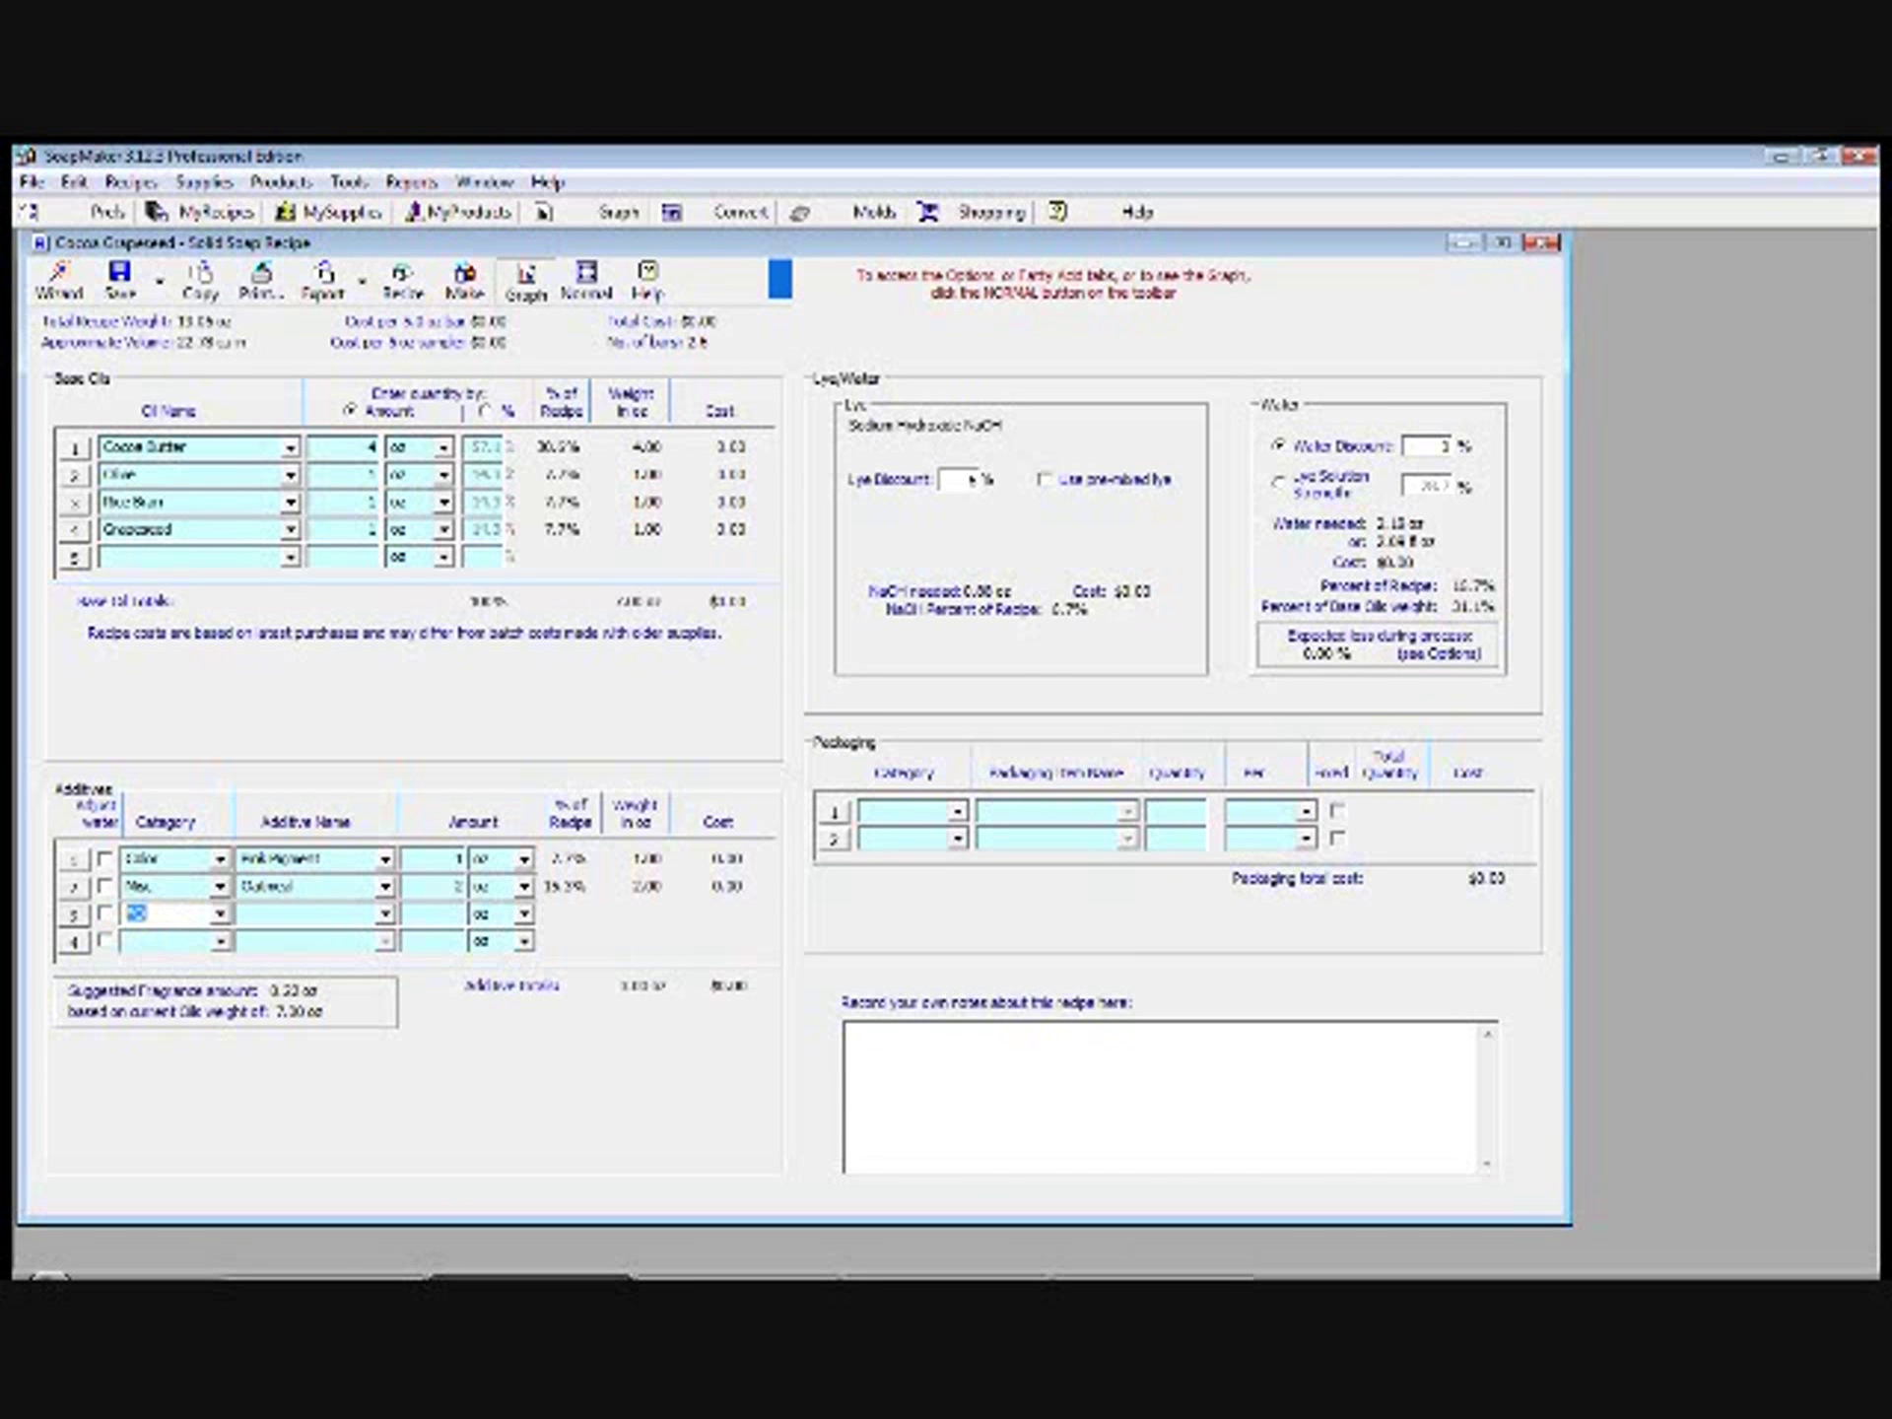
key("Tab")
key("alt+Down")
key("Down")
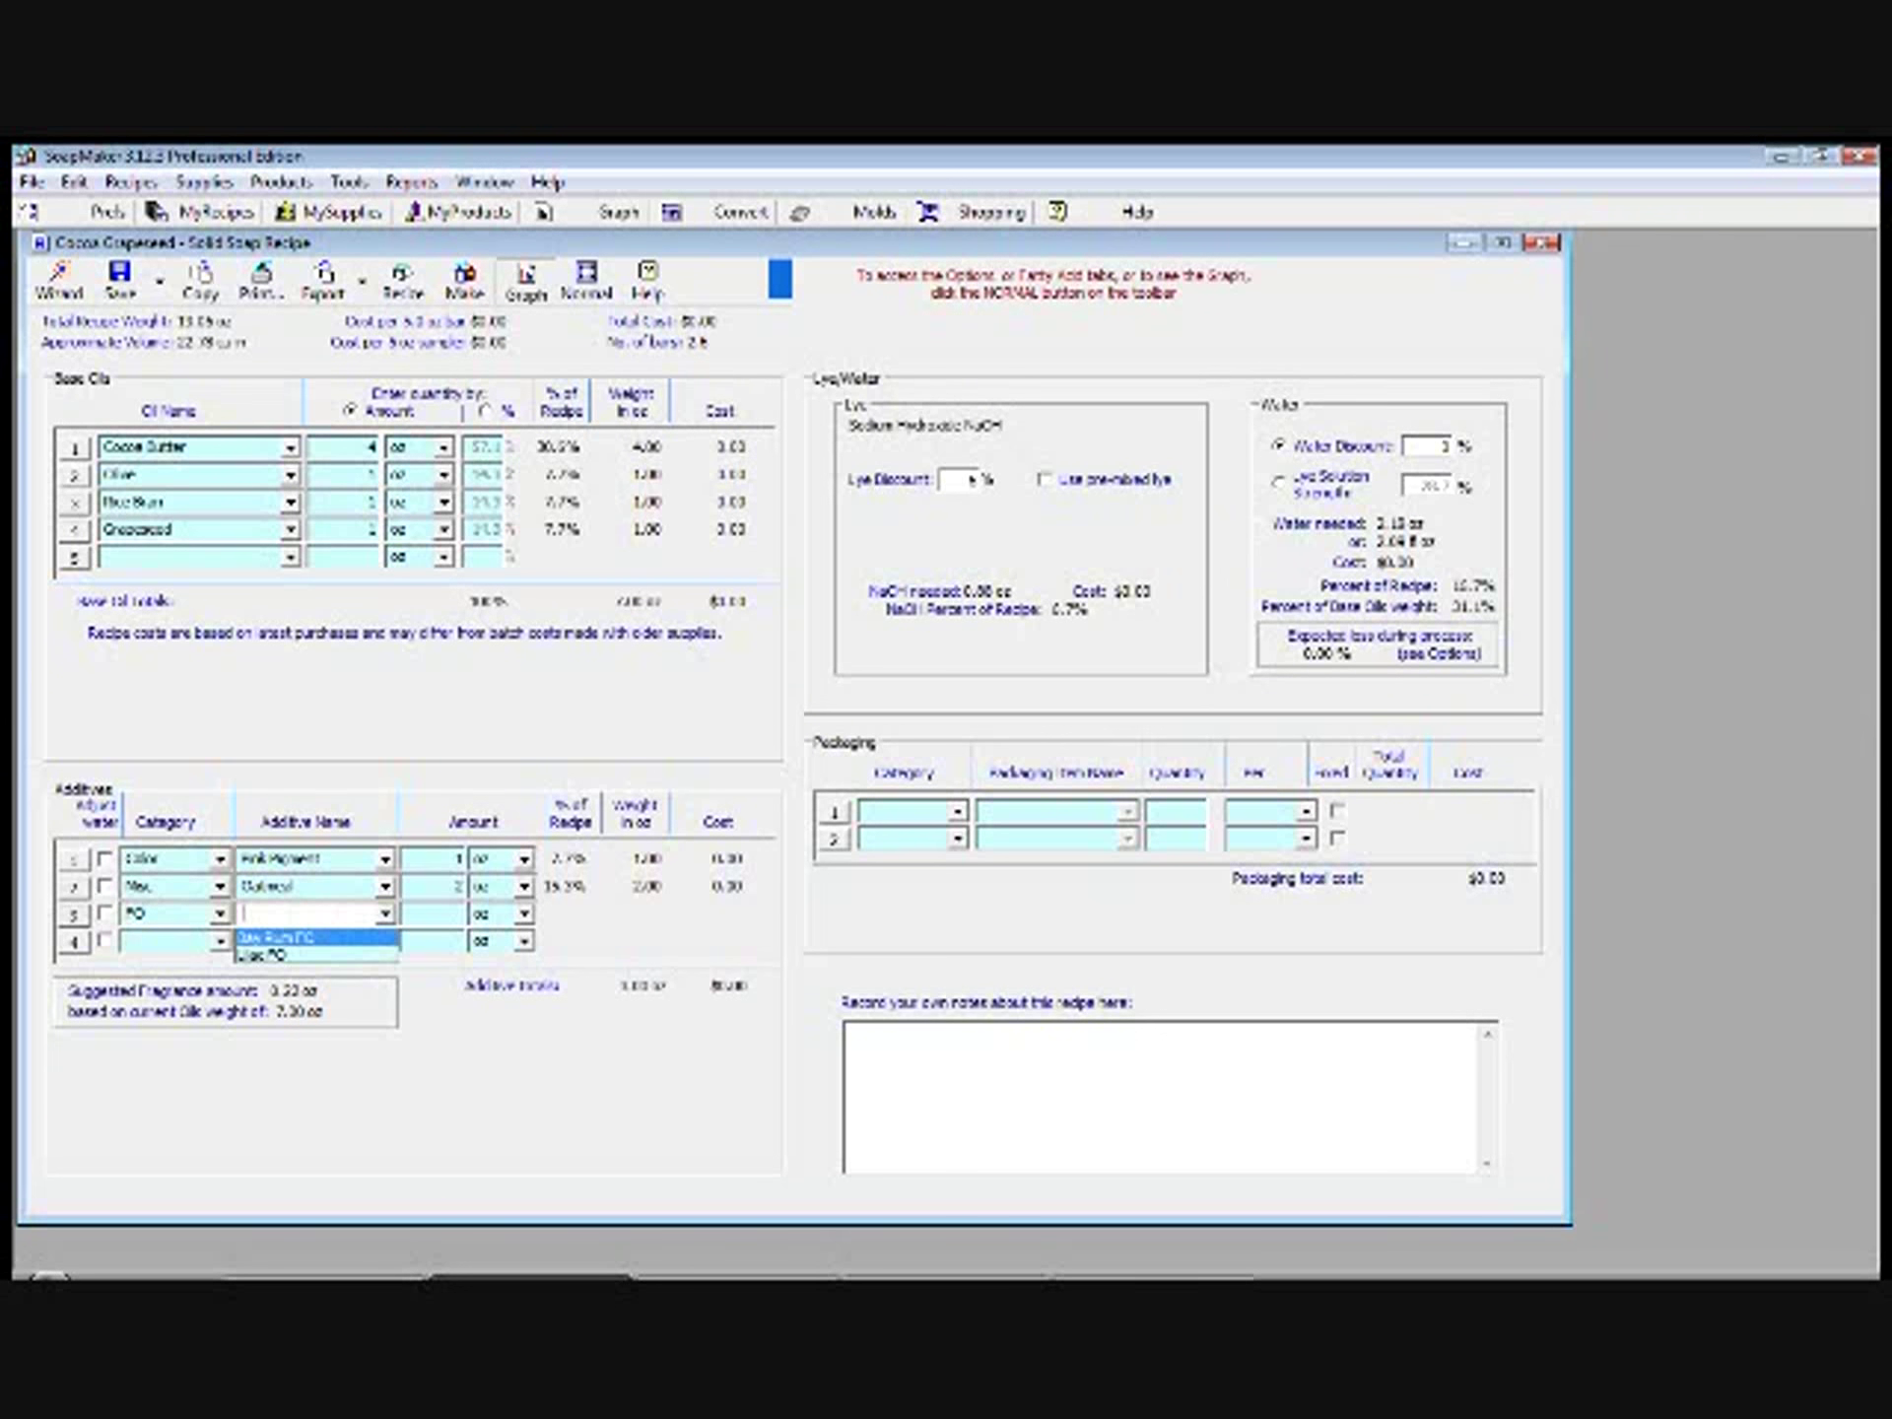
key("Return")
key("Tab")
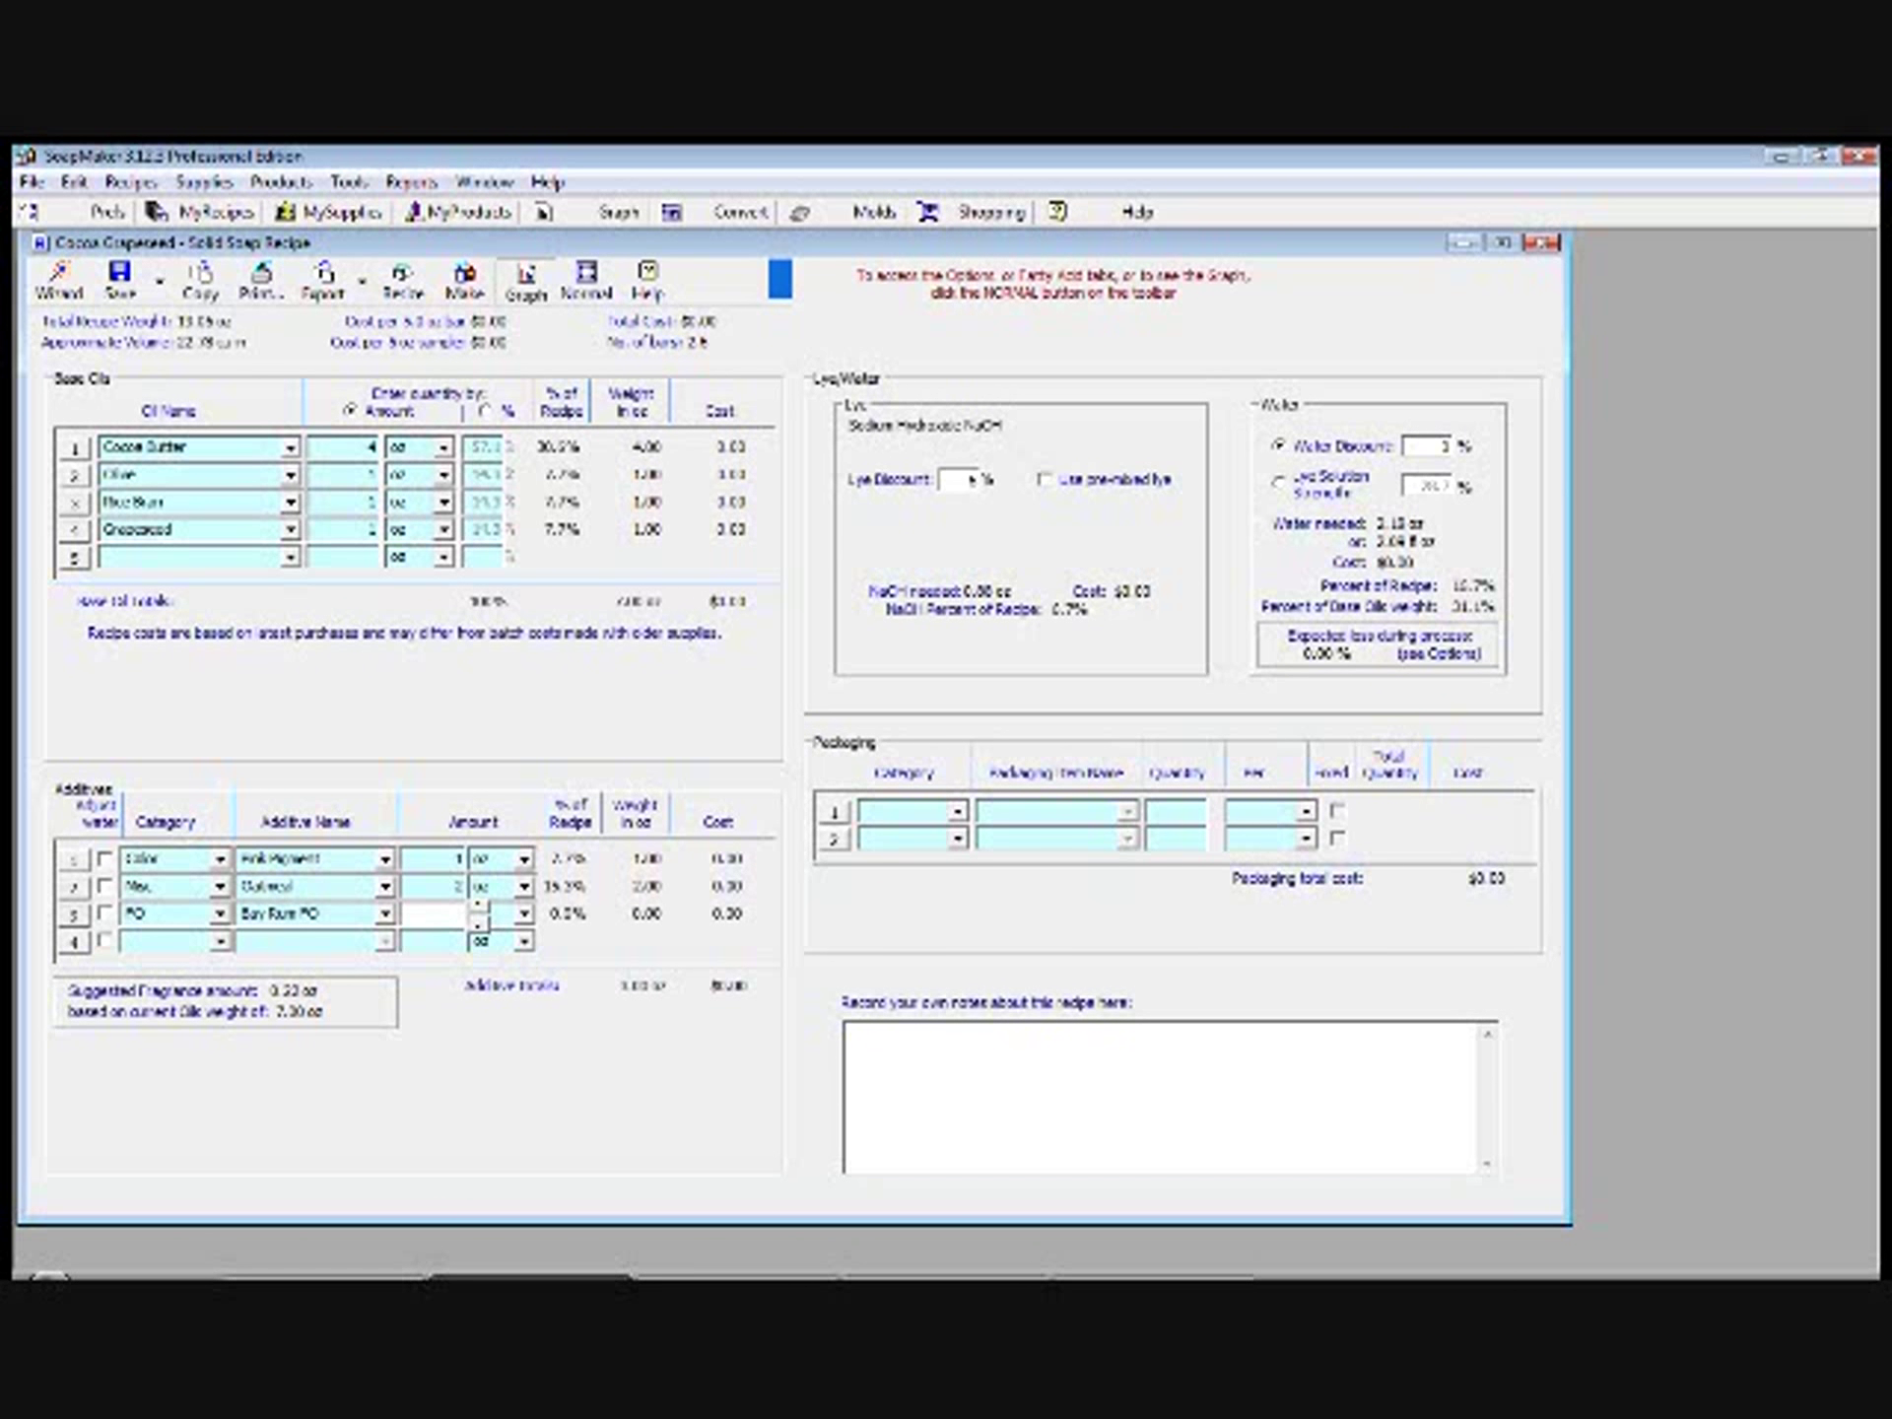
type(".5")
- Set packaging row 1 to category Wrappers, item Wrapper (soap bar)
left_click(956, 810)
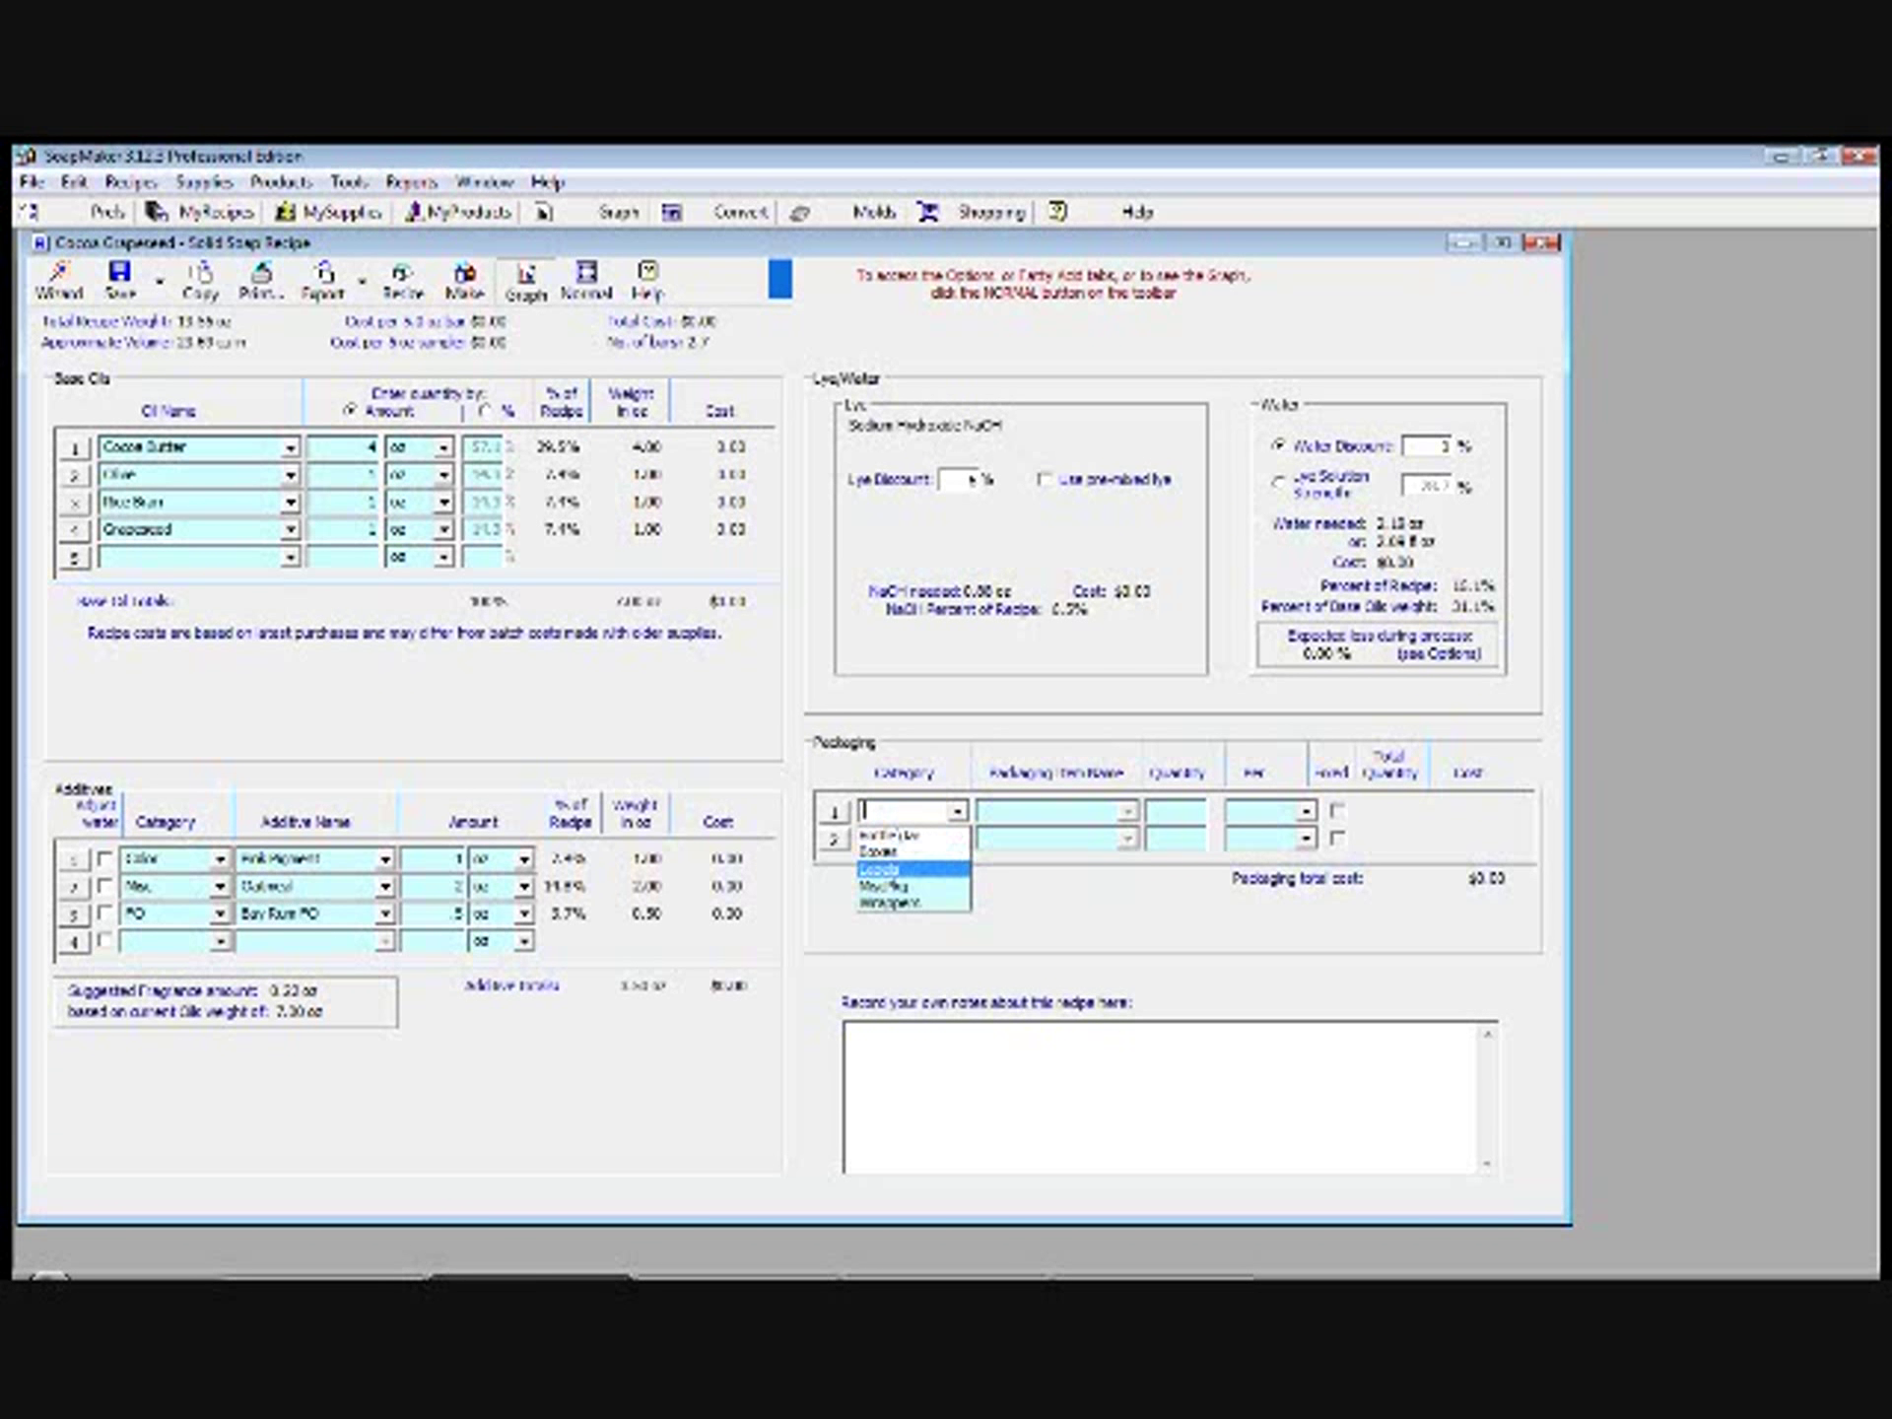
left_click(878, 850)
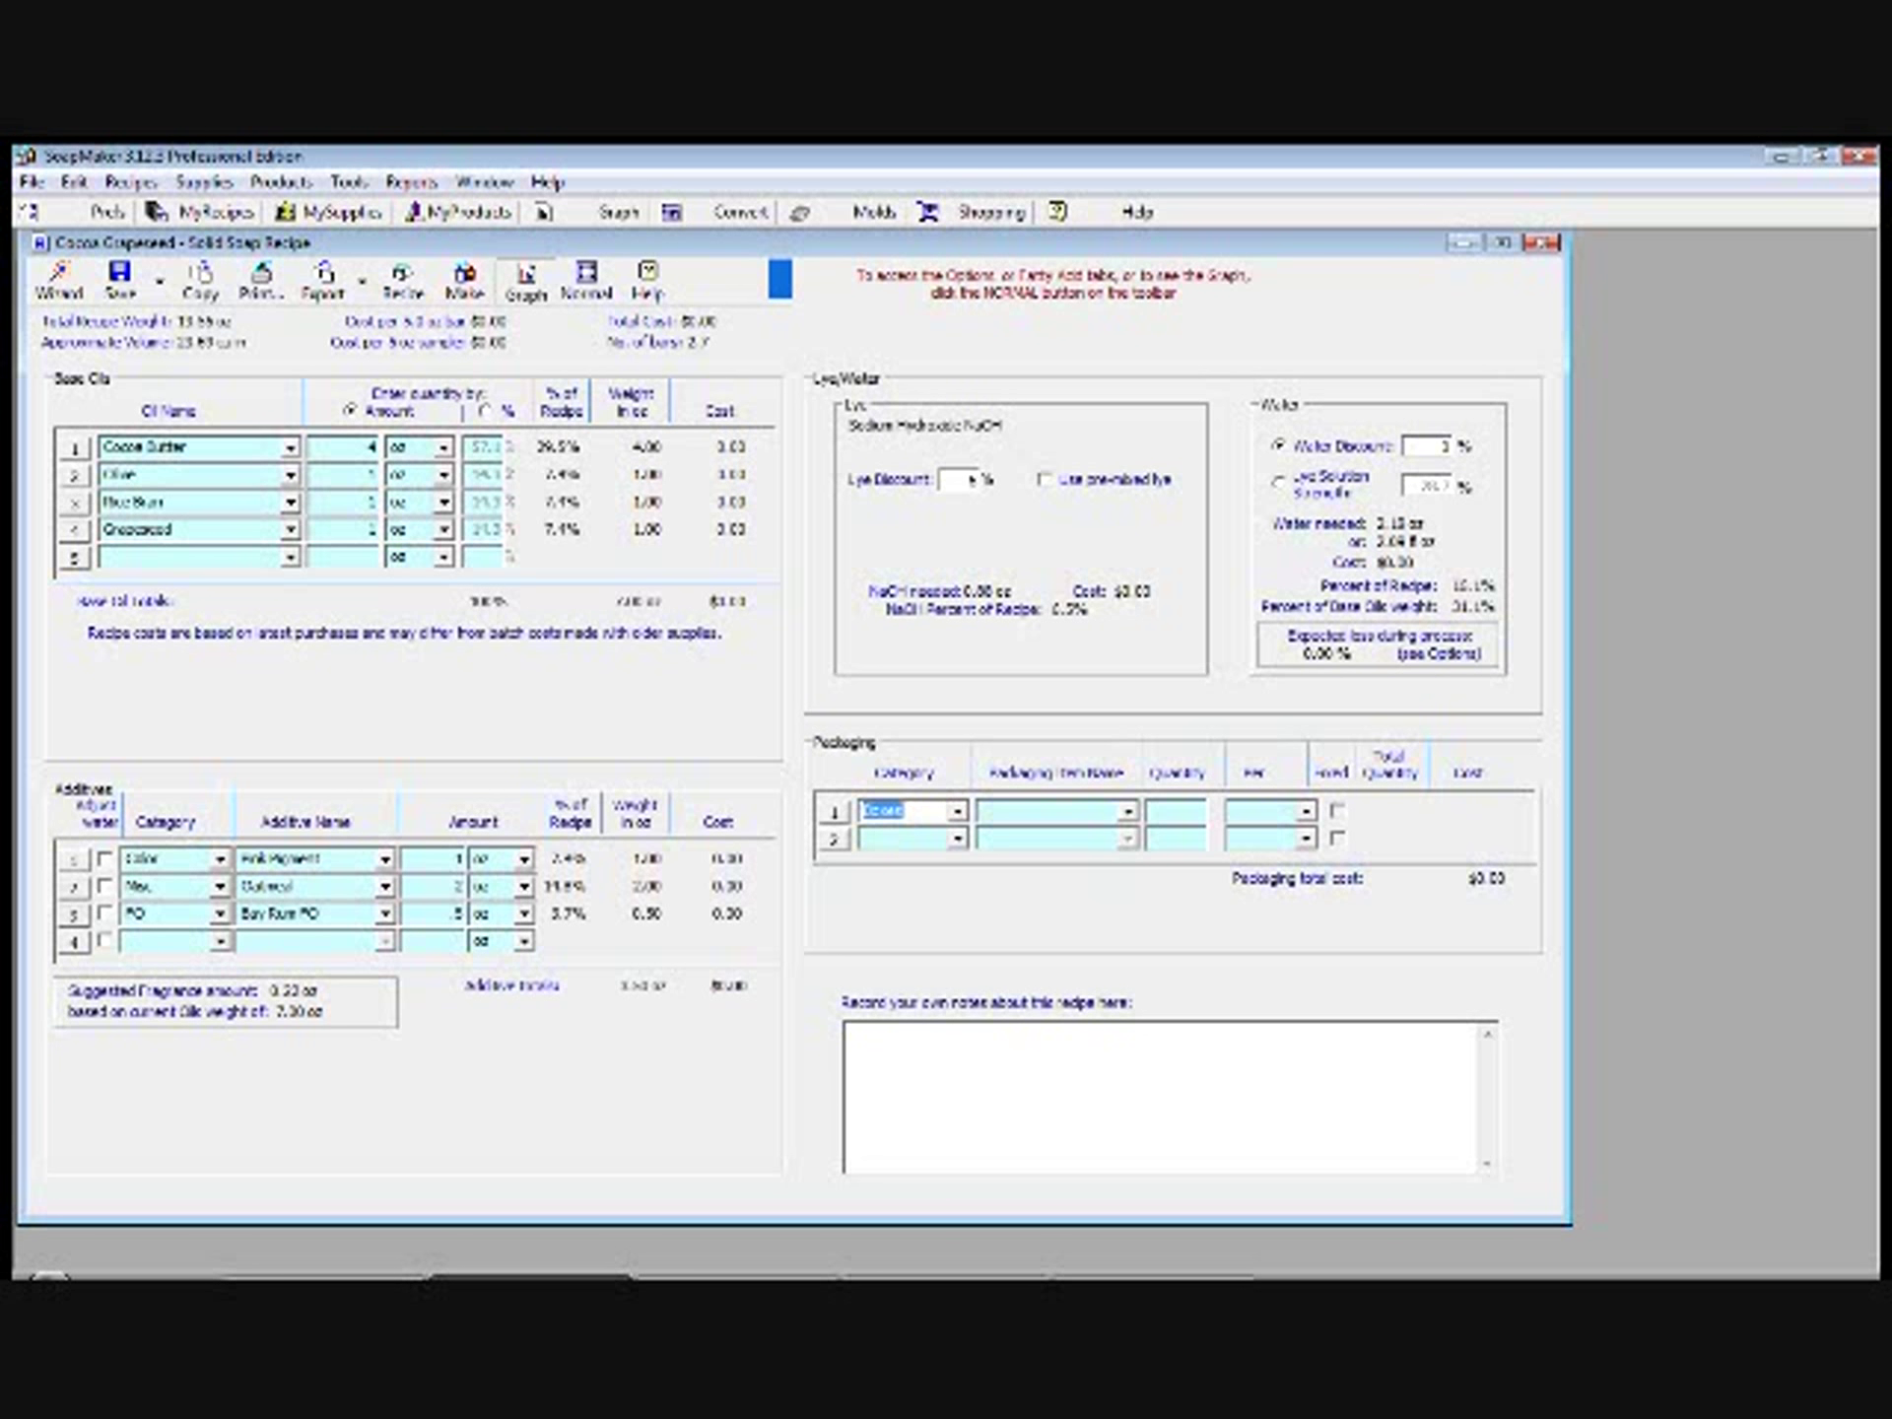
left_click(956, 810)
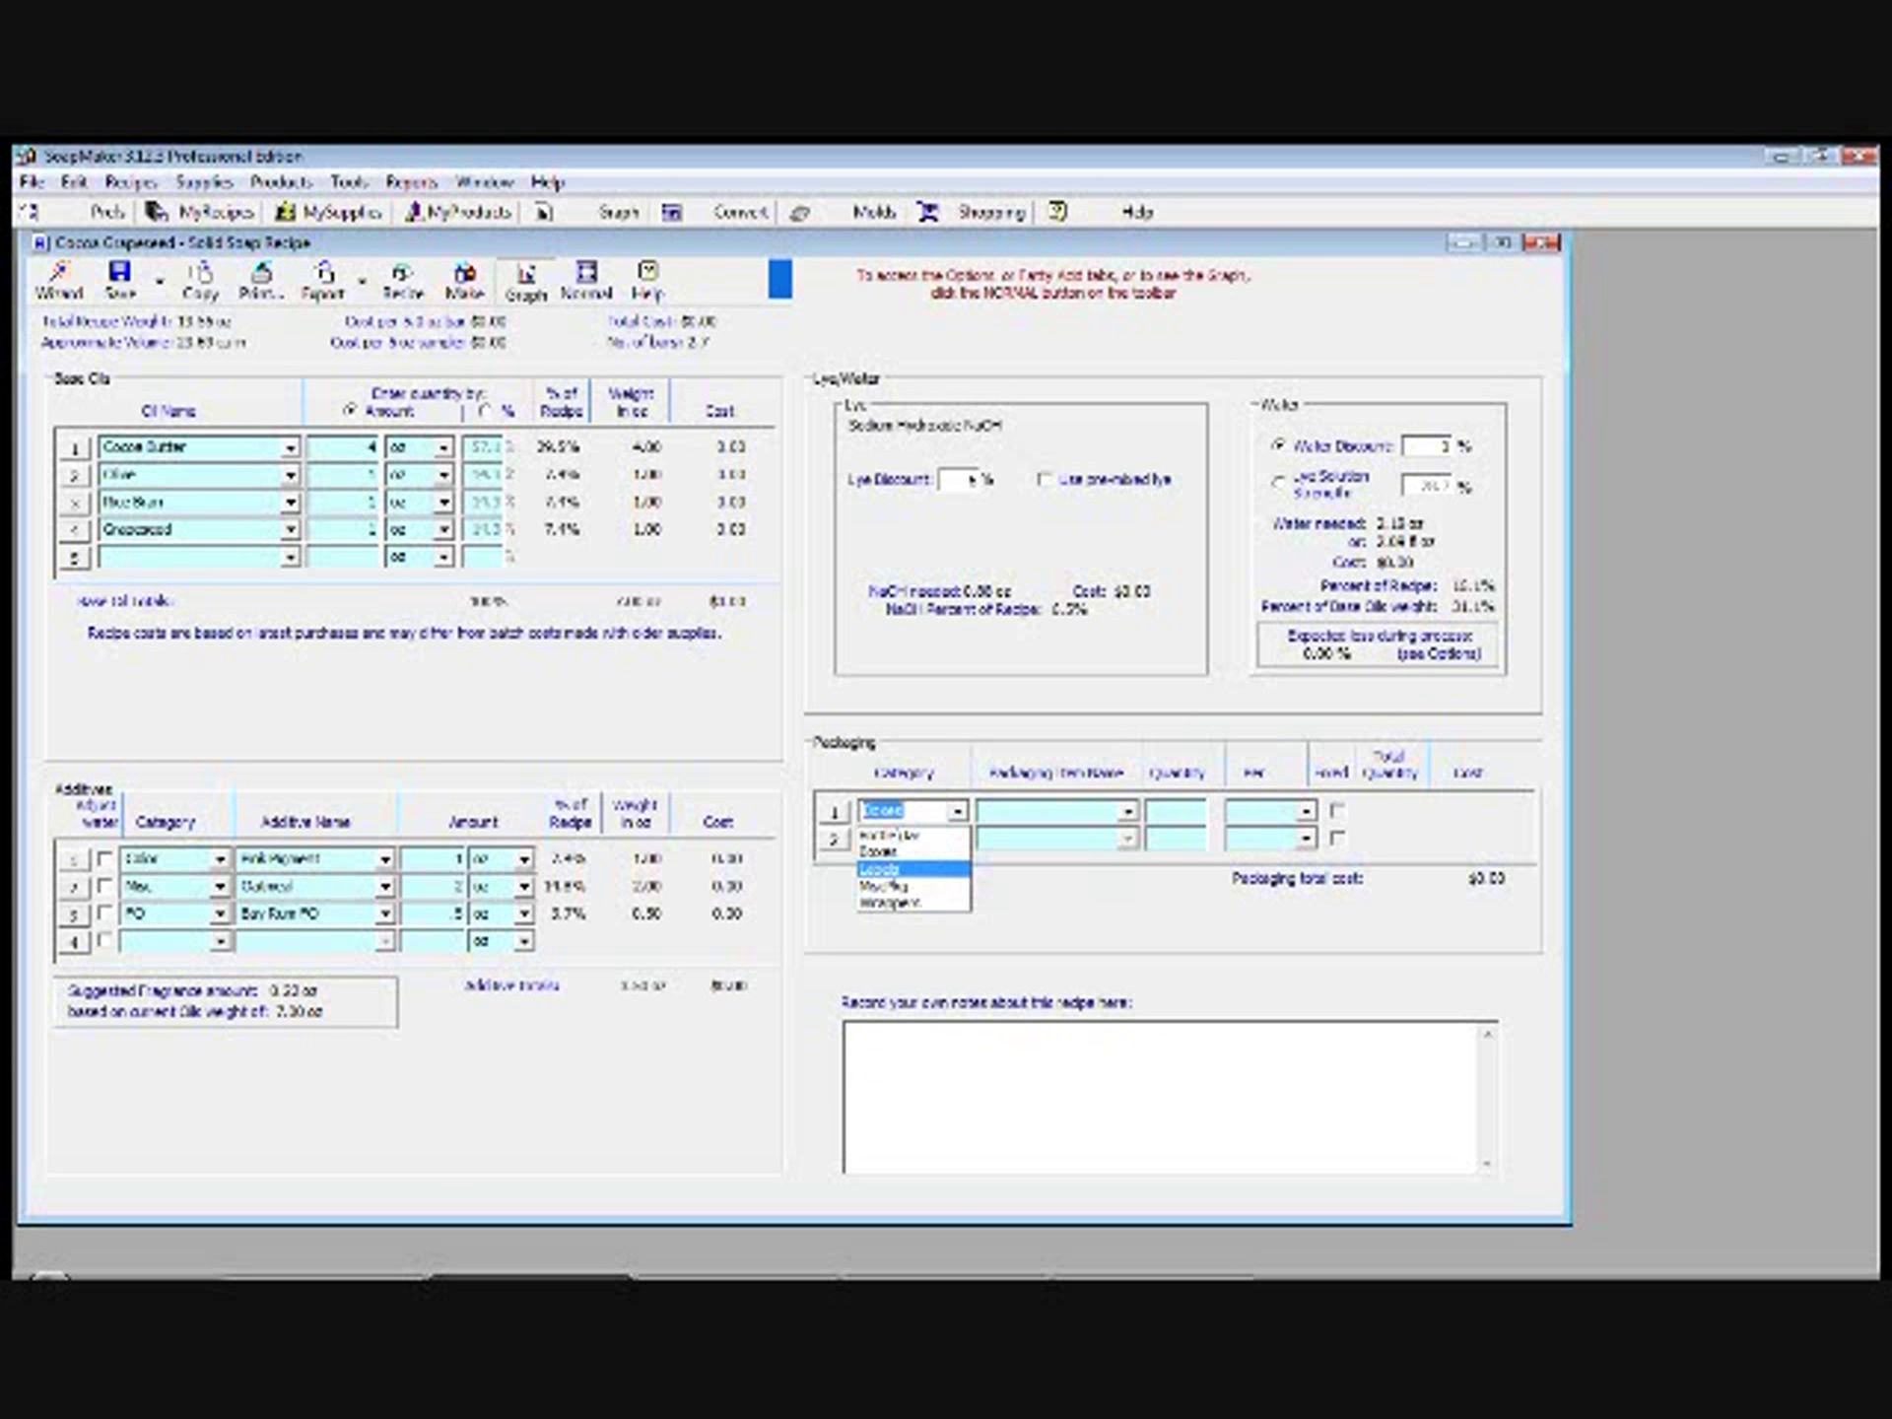
left_click(894, 853)
left_click(955, 809)
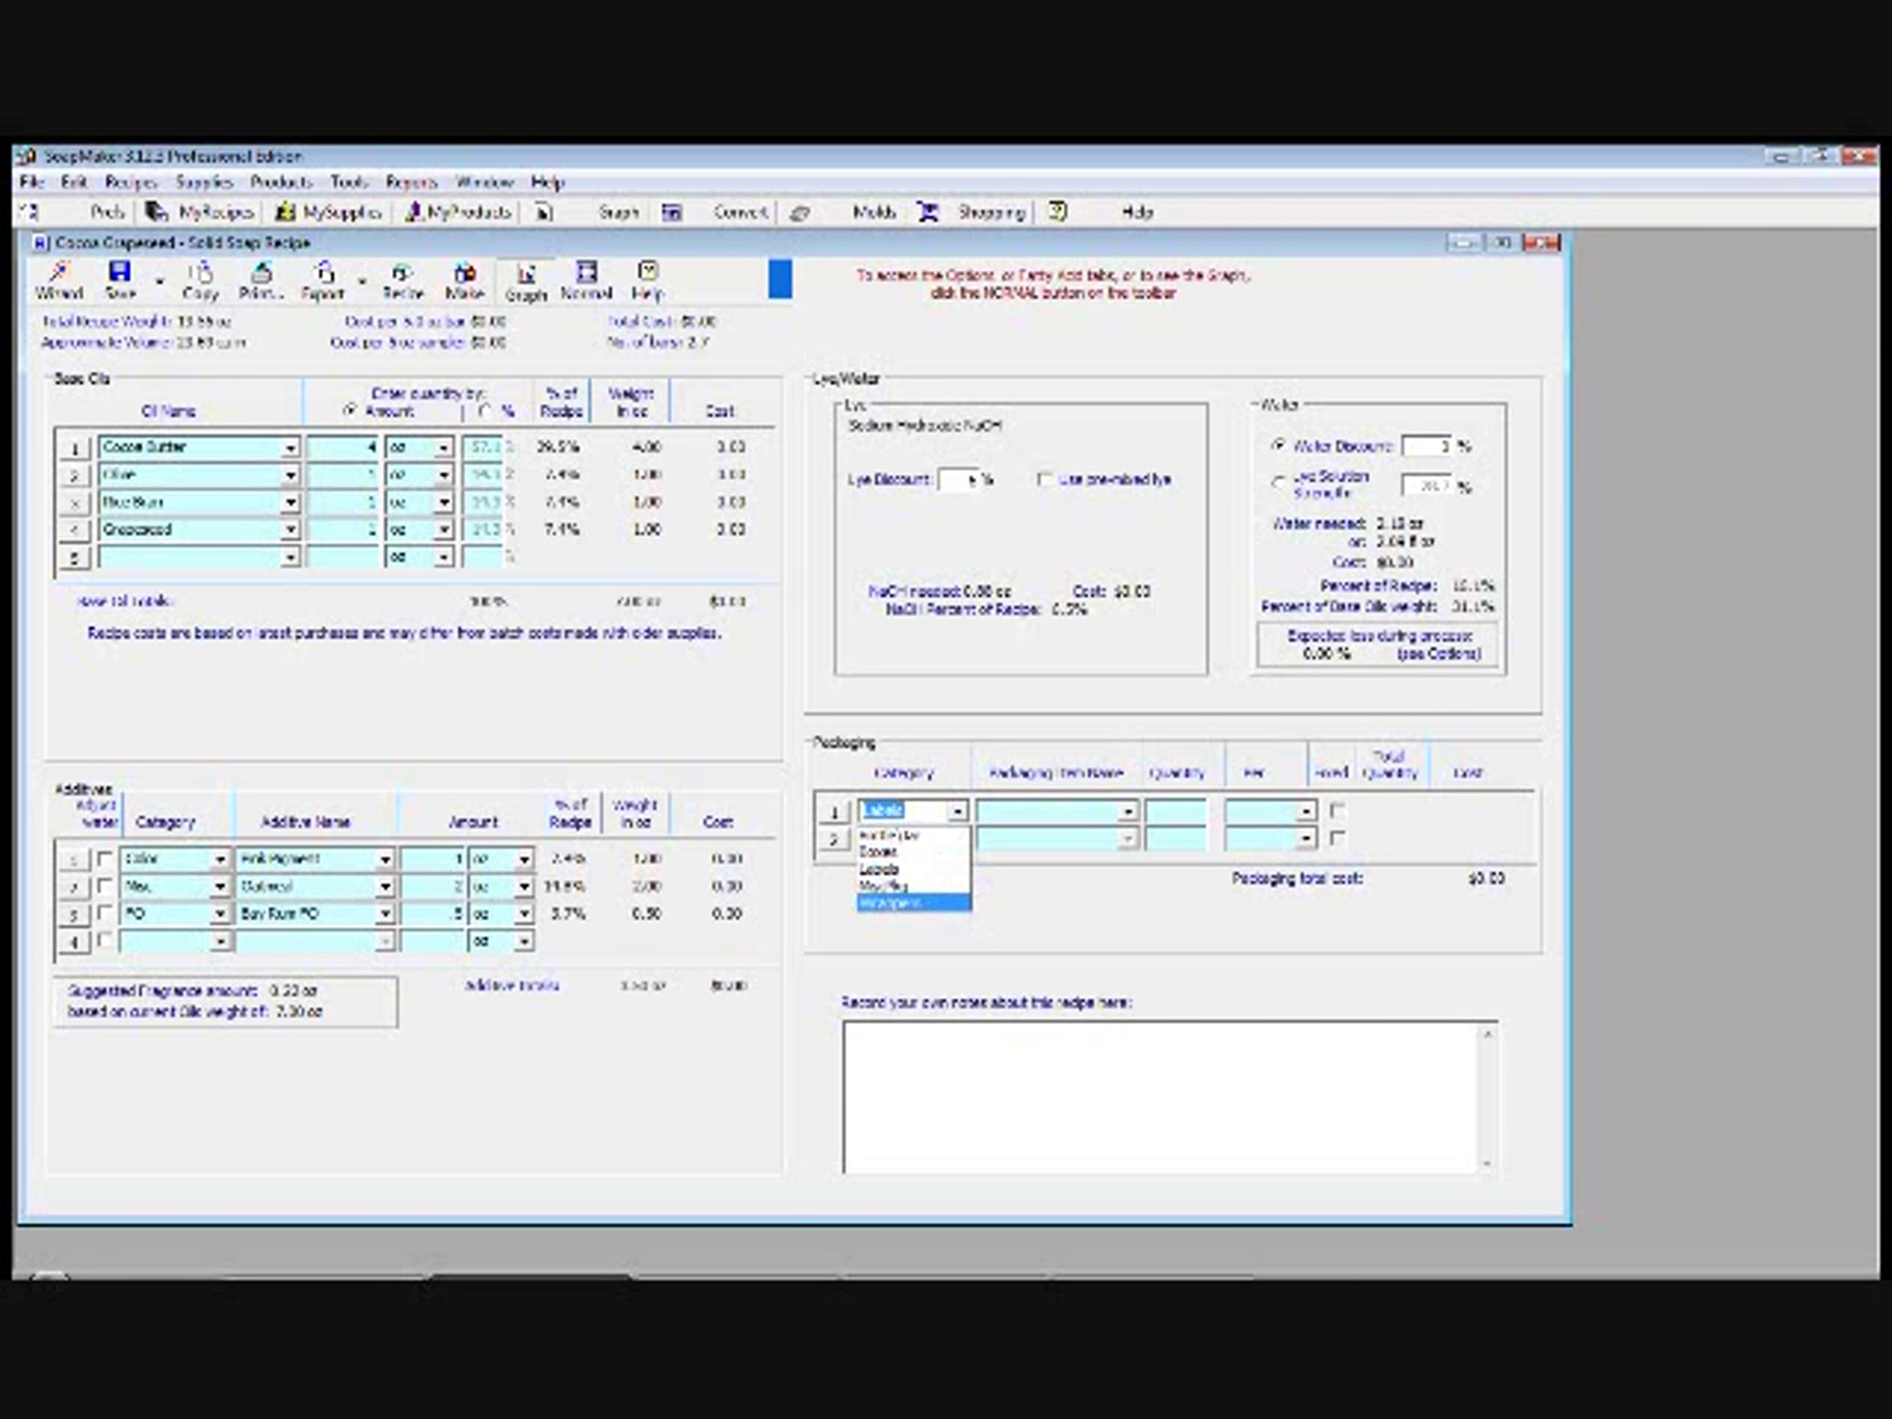
left_click(887, 896)
left_click(1127, 810)
left_click(1044, 838)
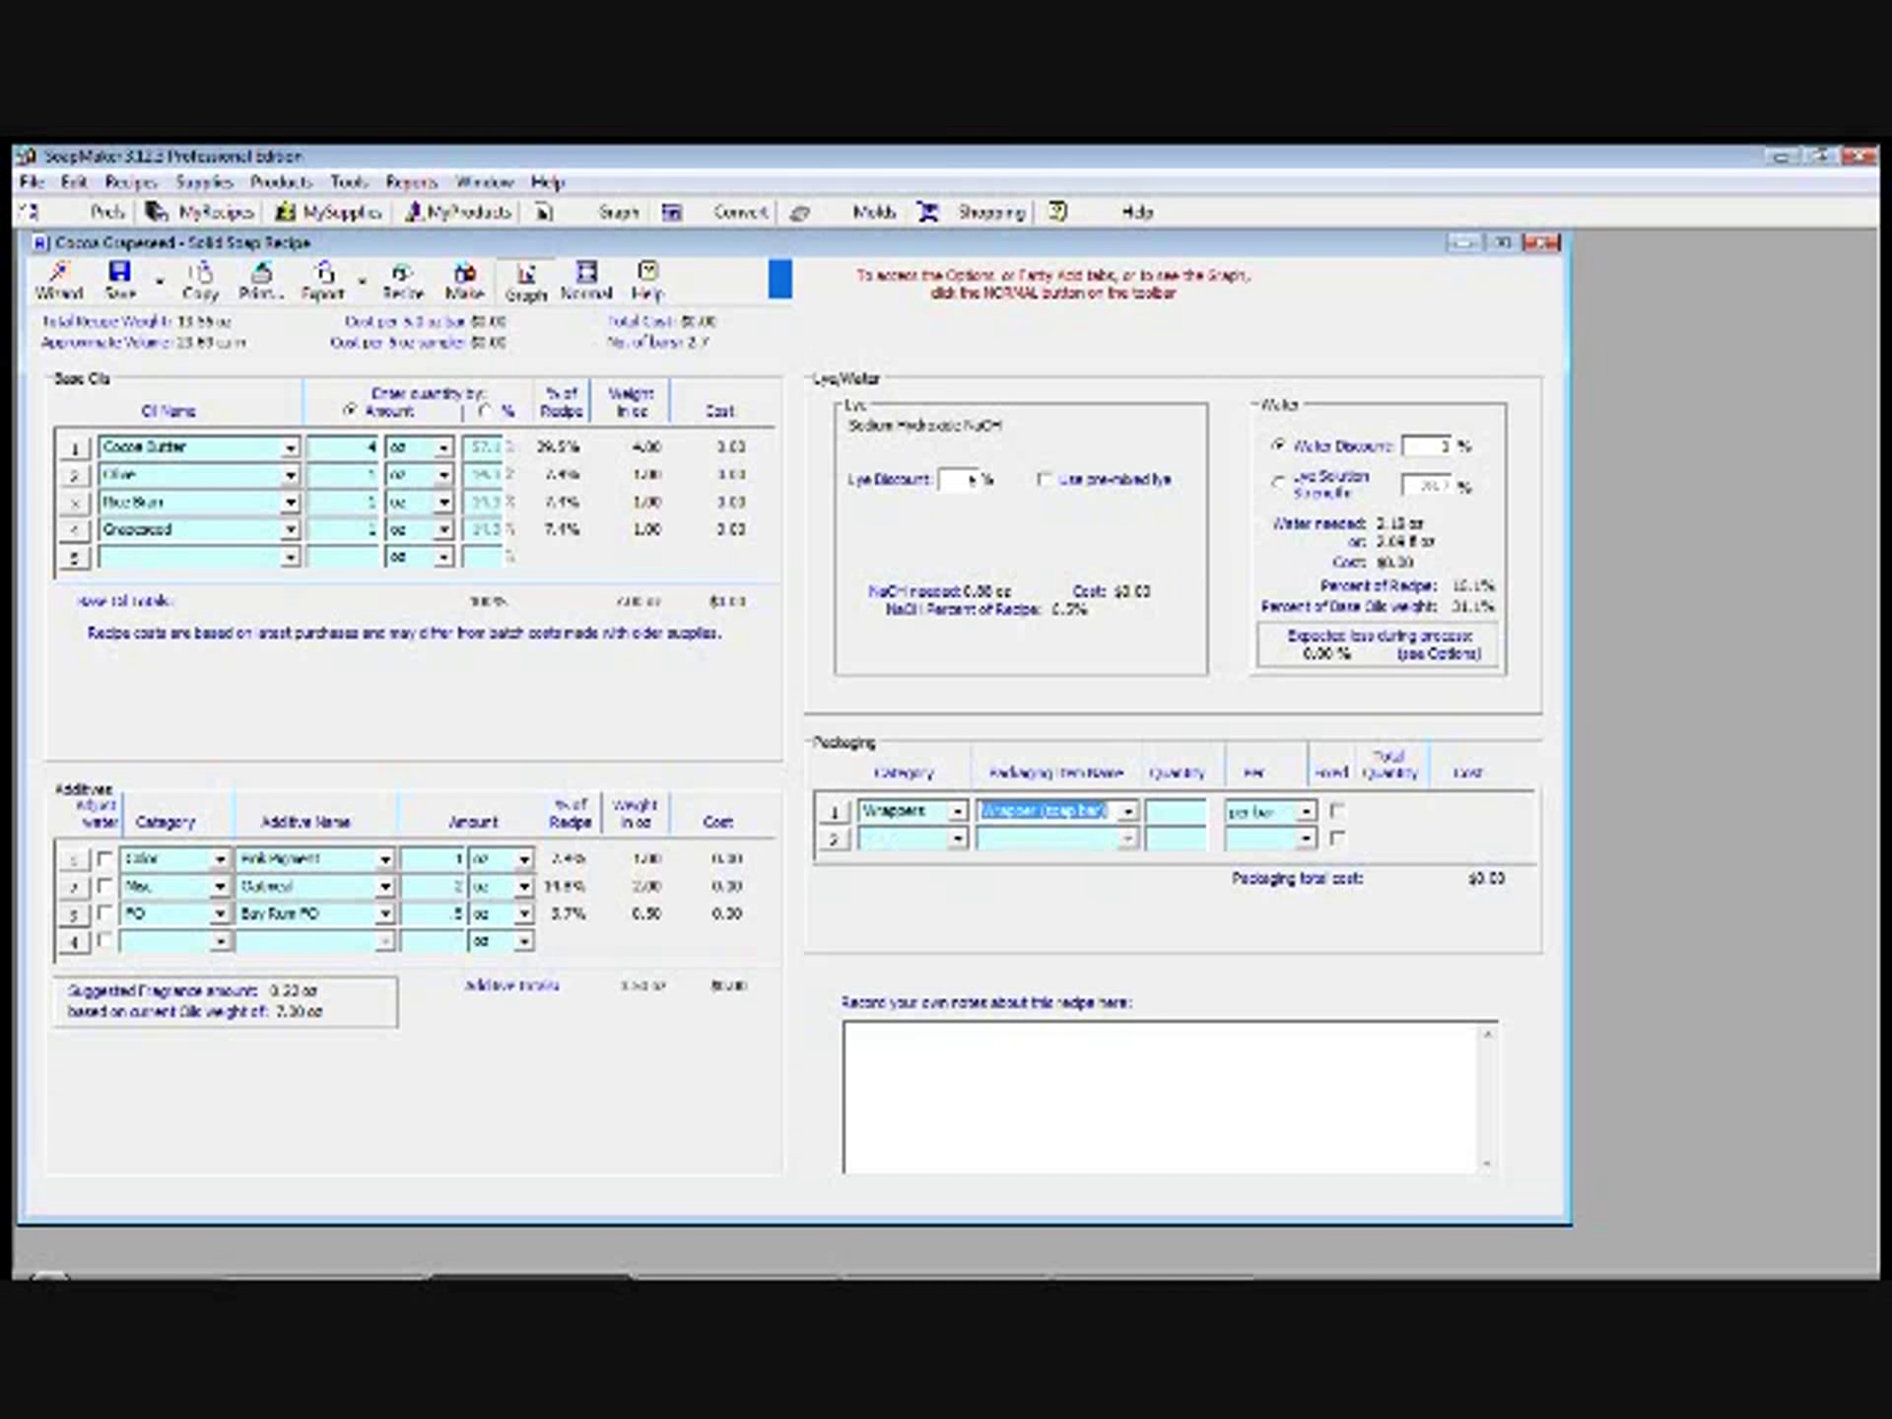
- Set the wrapper quantity to 1 per bar
left_click(1174, 810)
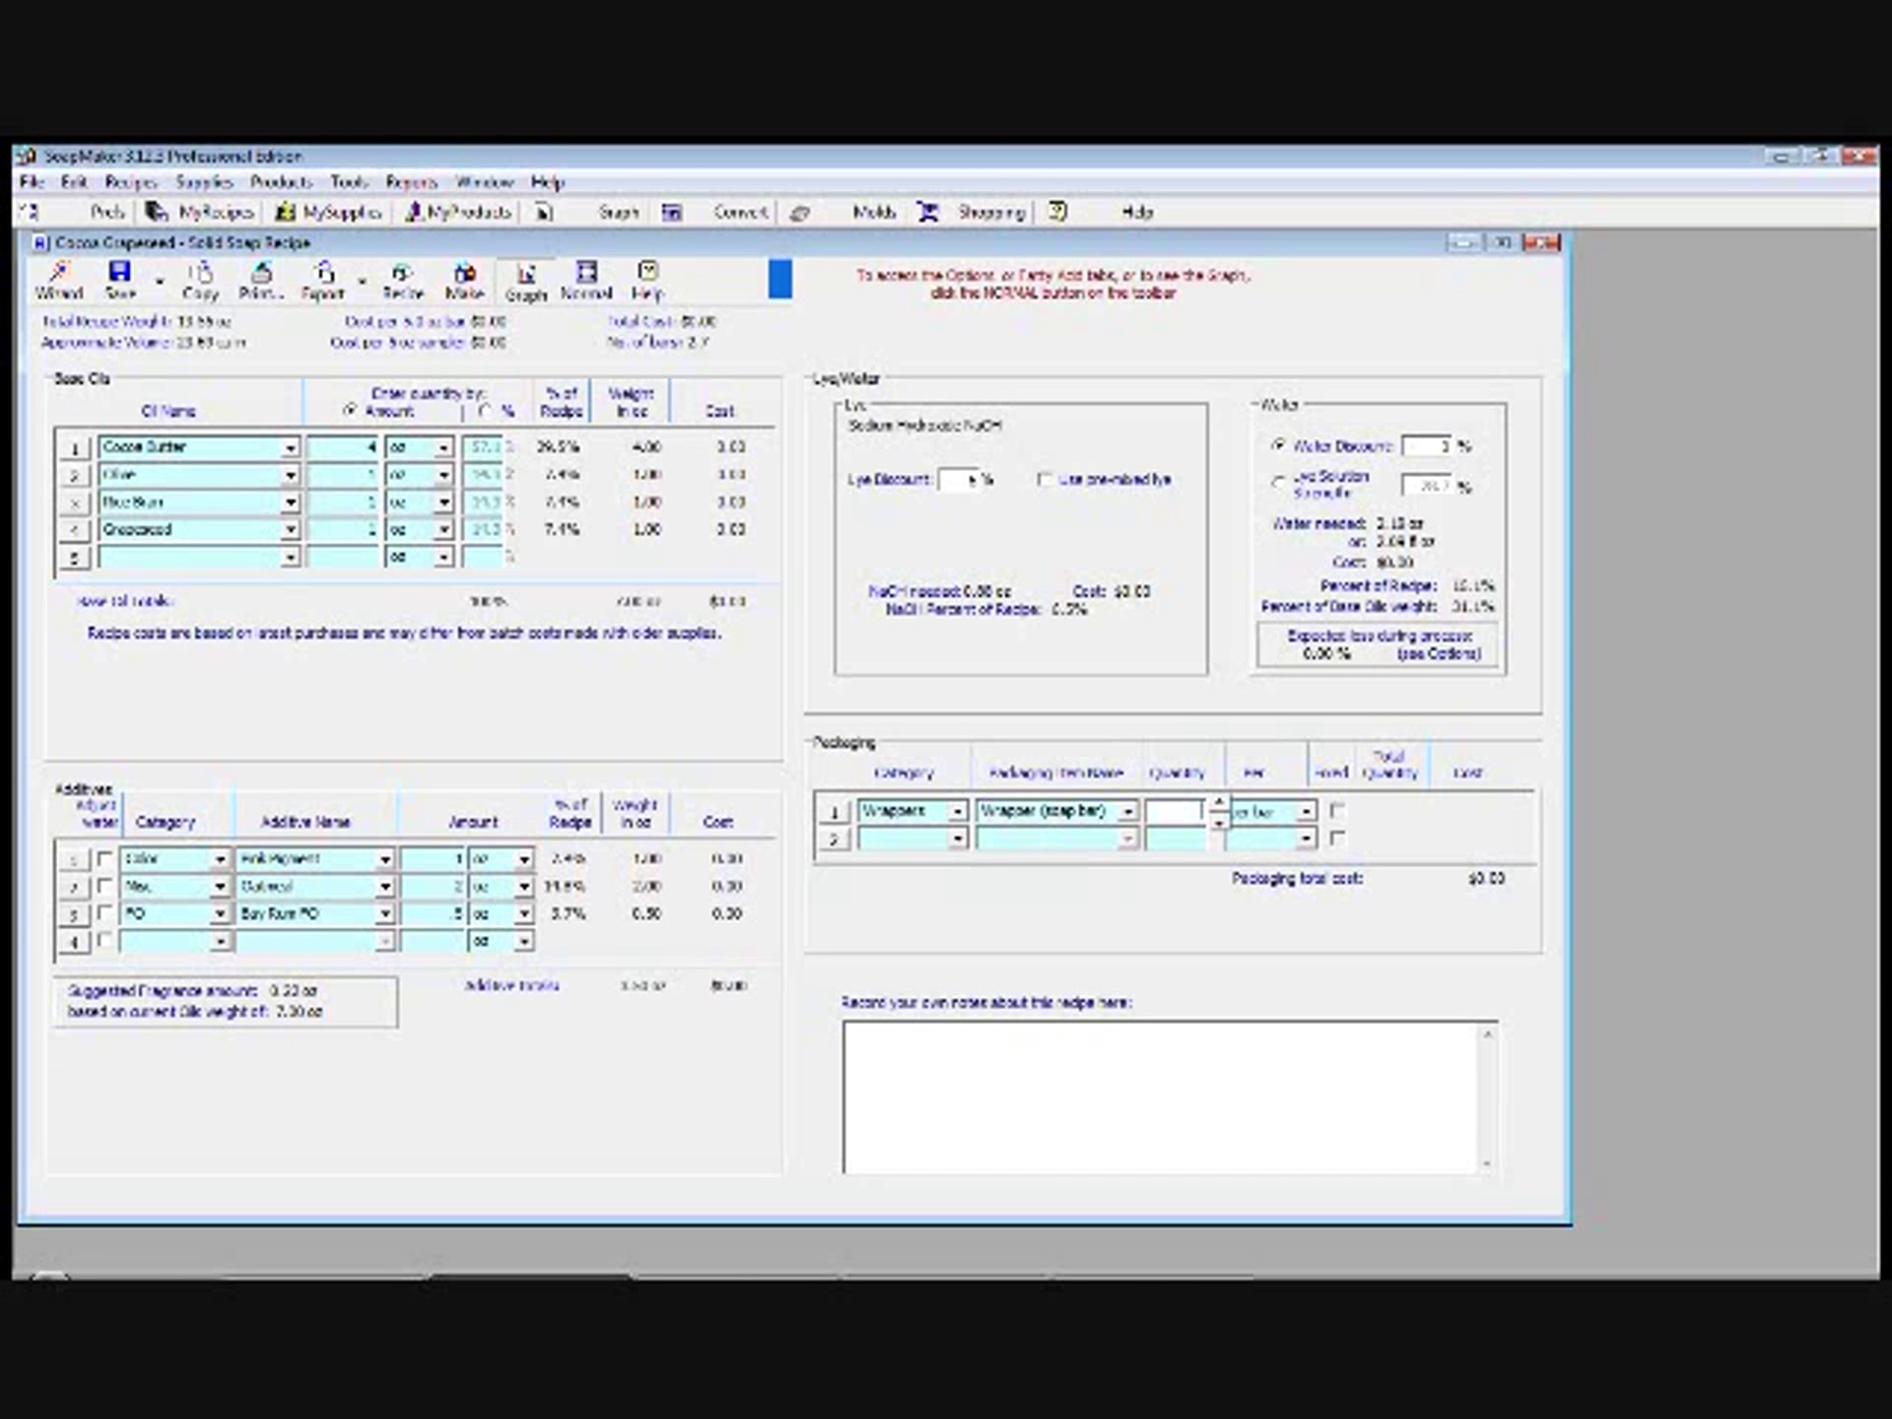
type("2")
left_click(847, 1031)
left_click(1175, 810)
key("BackSpace")
type("1")
left_click(848, 1030)
- Save the Cocoa Grapeseed recipe, skip the product-costs note, and save its new batch
left_click(464, 280)
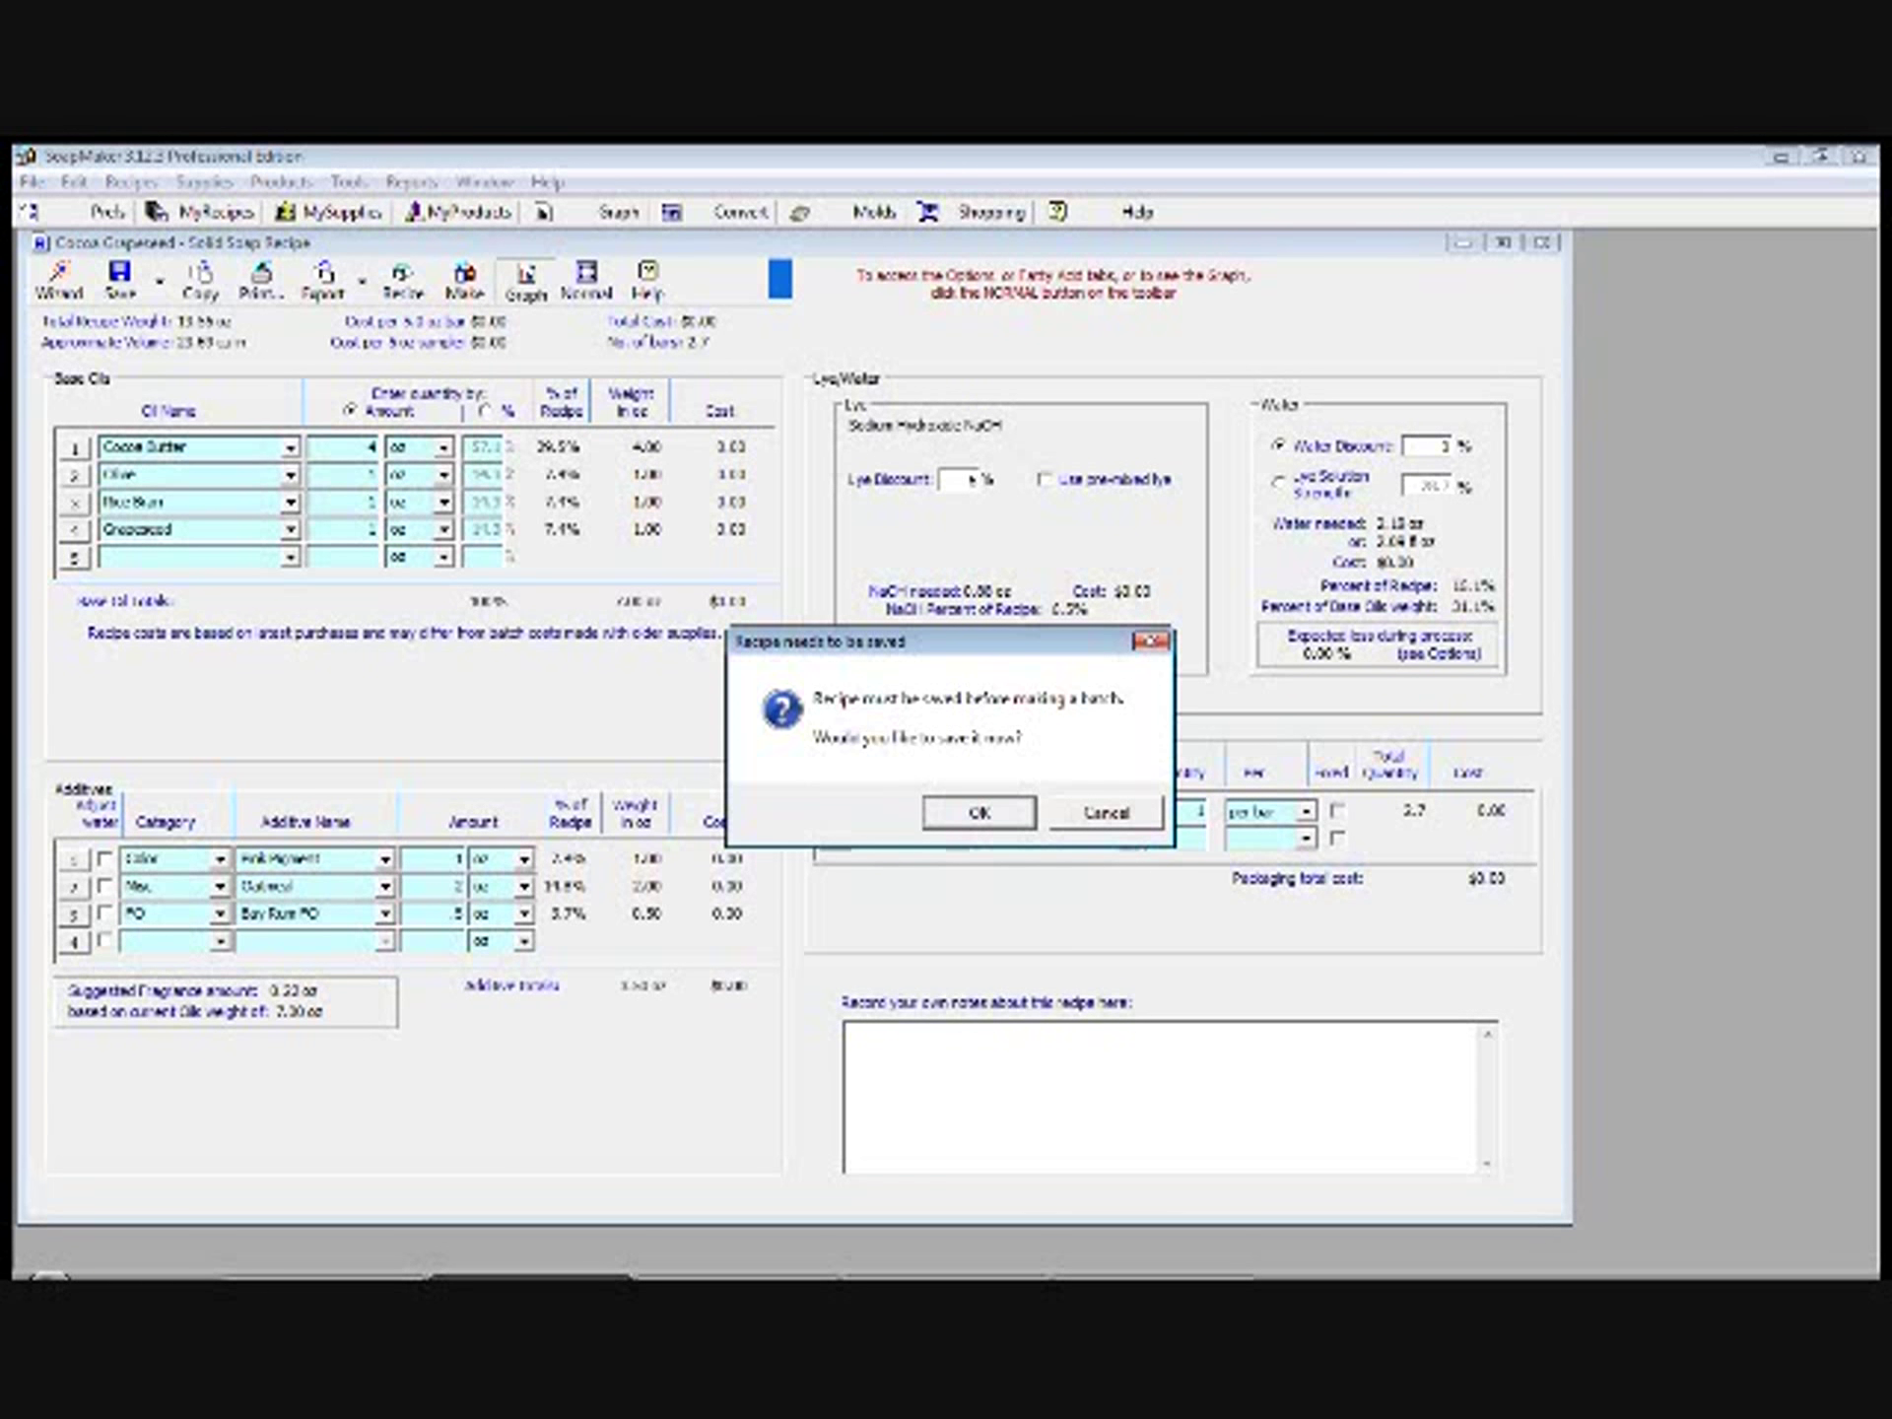
key("Return")
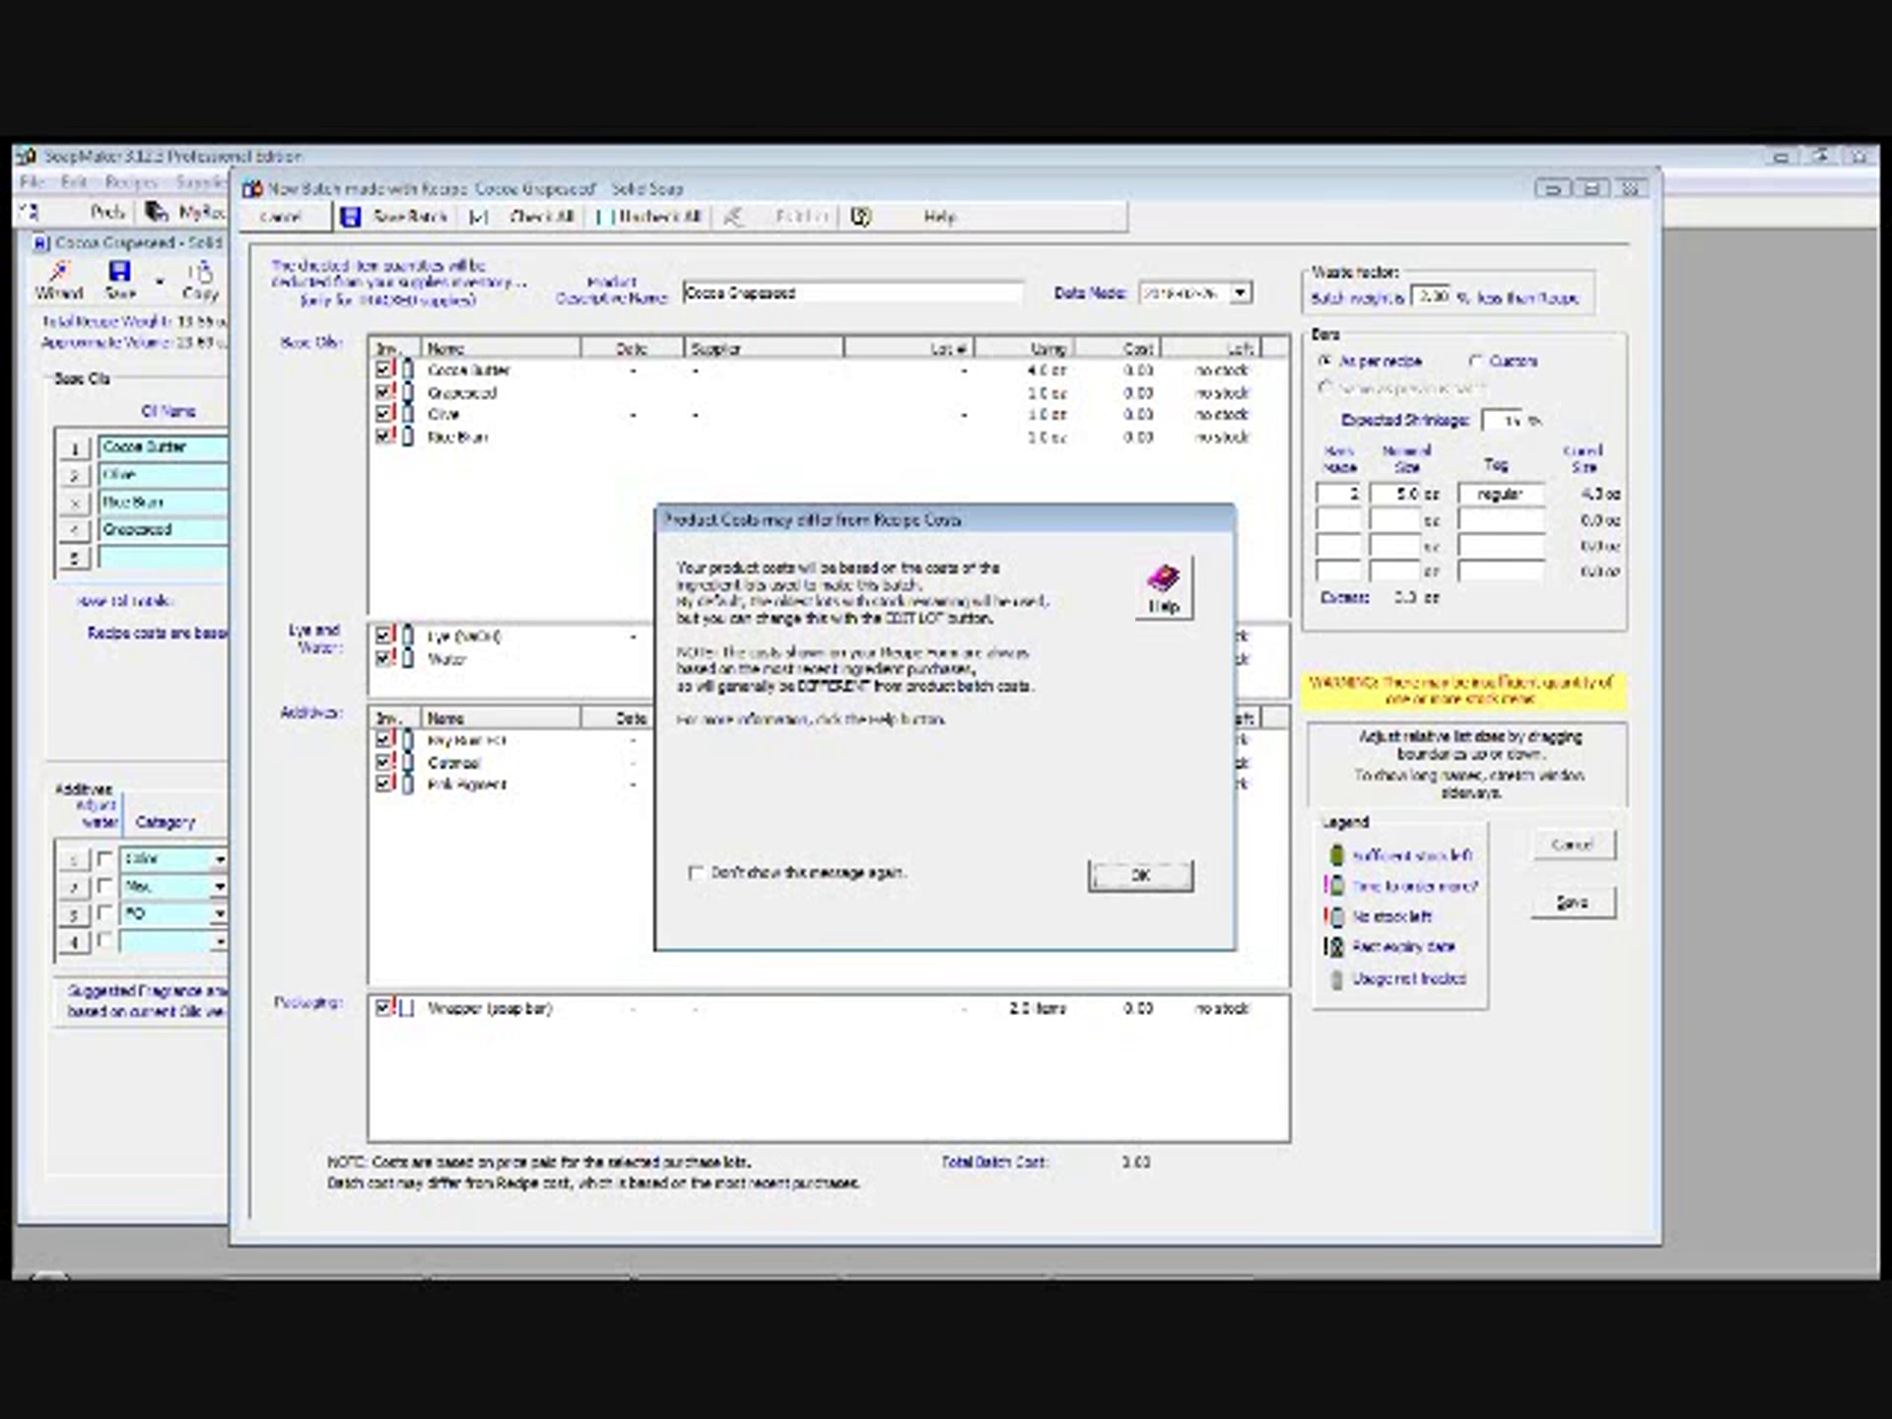
key("Return")
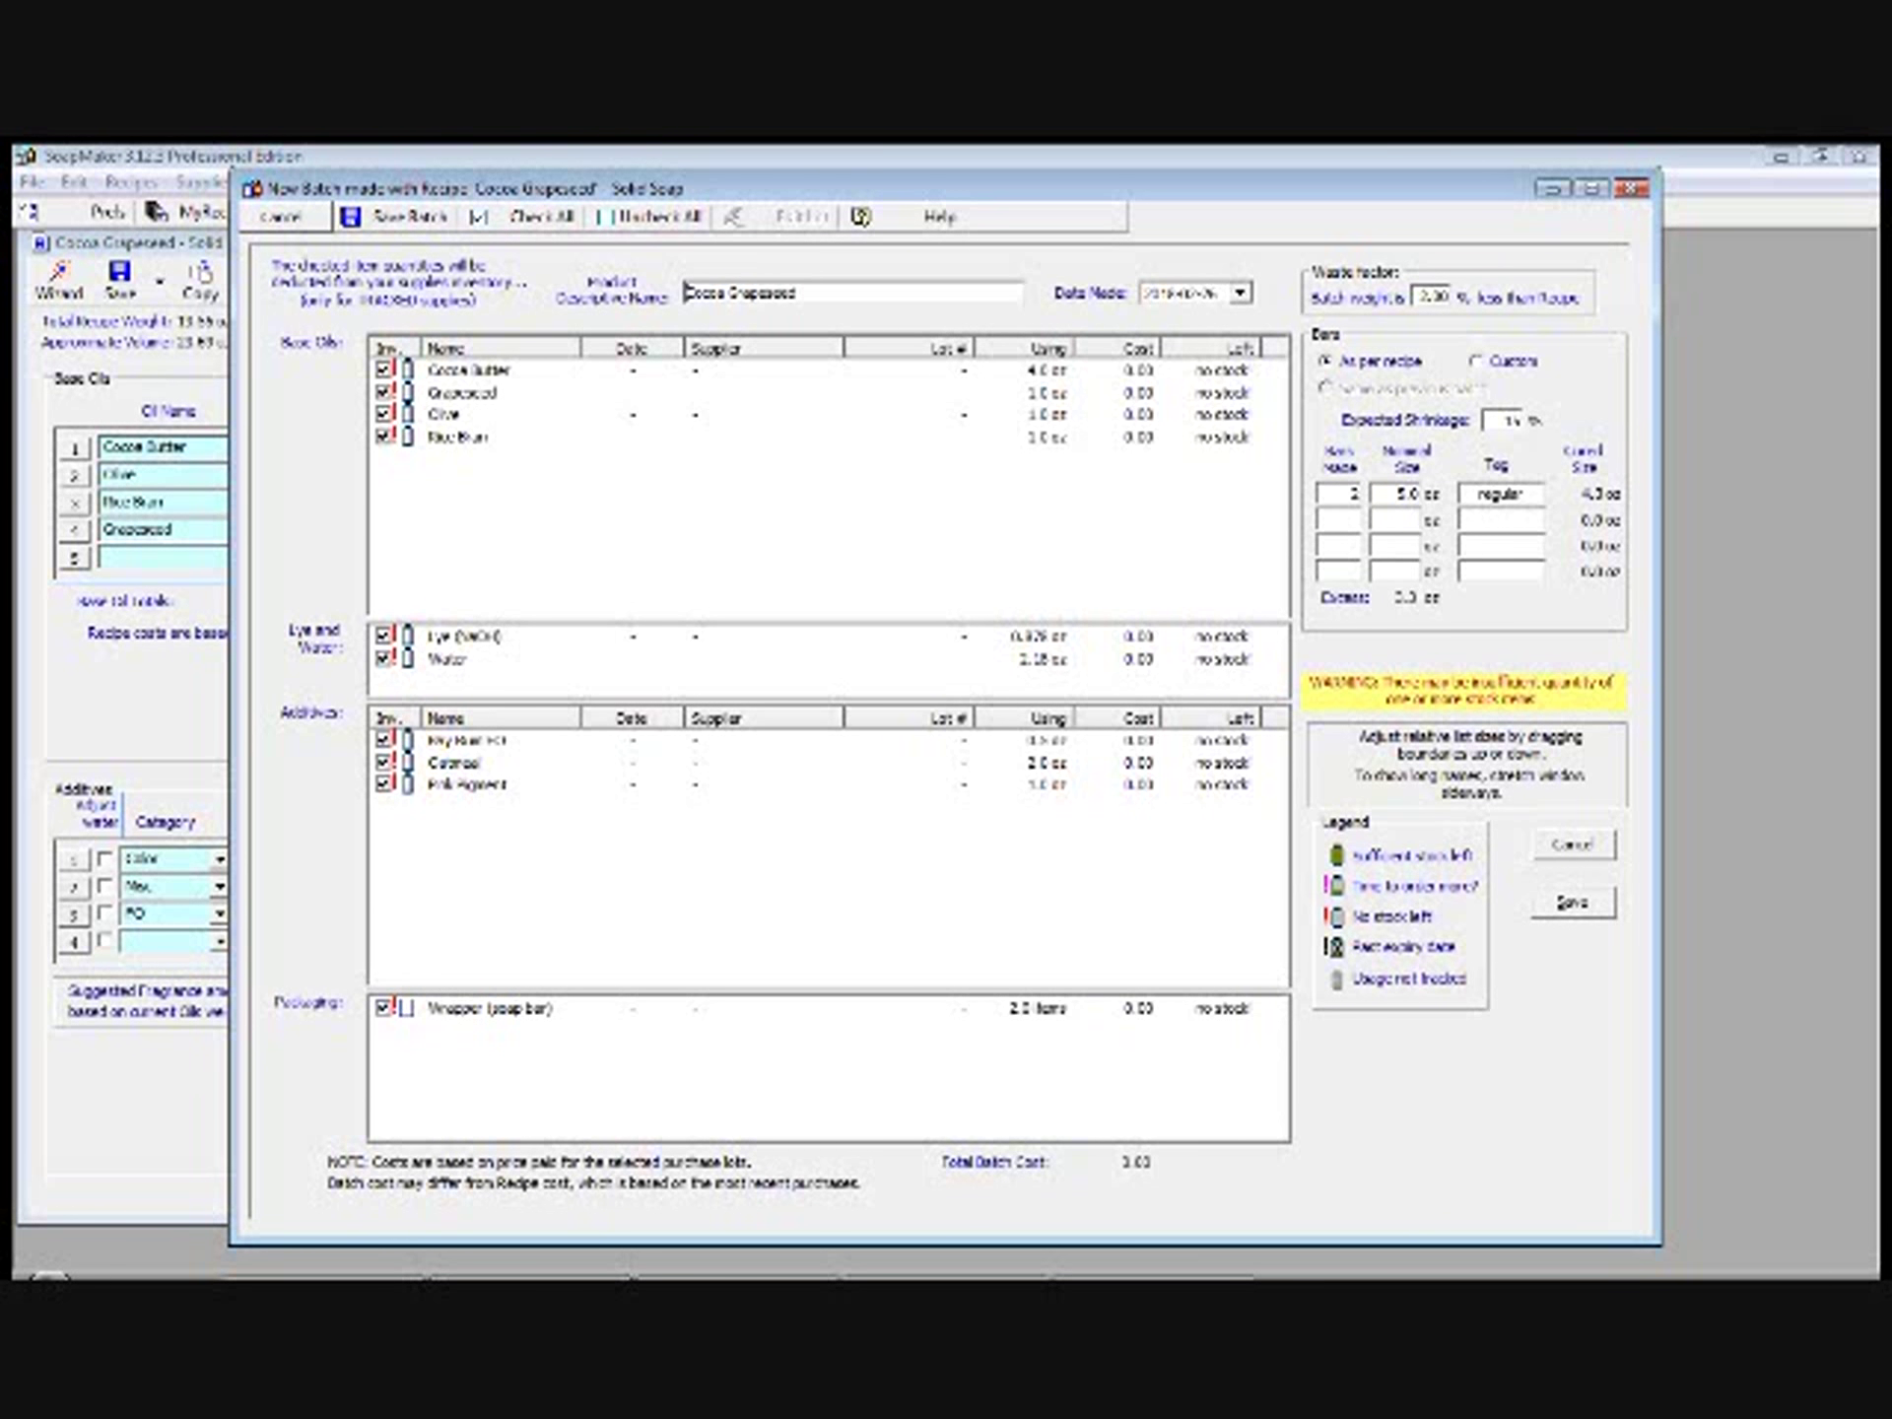
key("Escape")
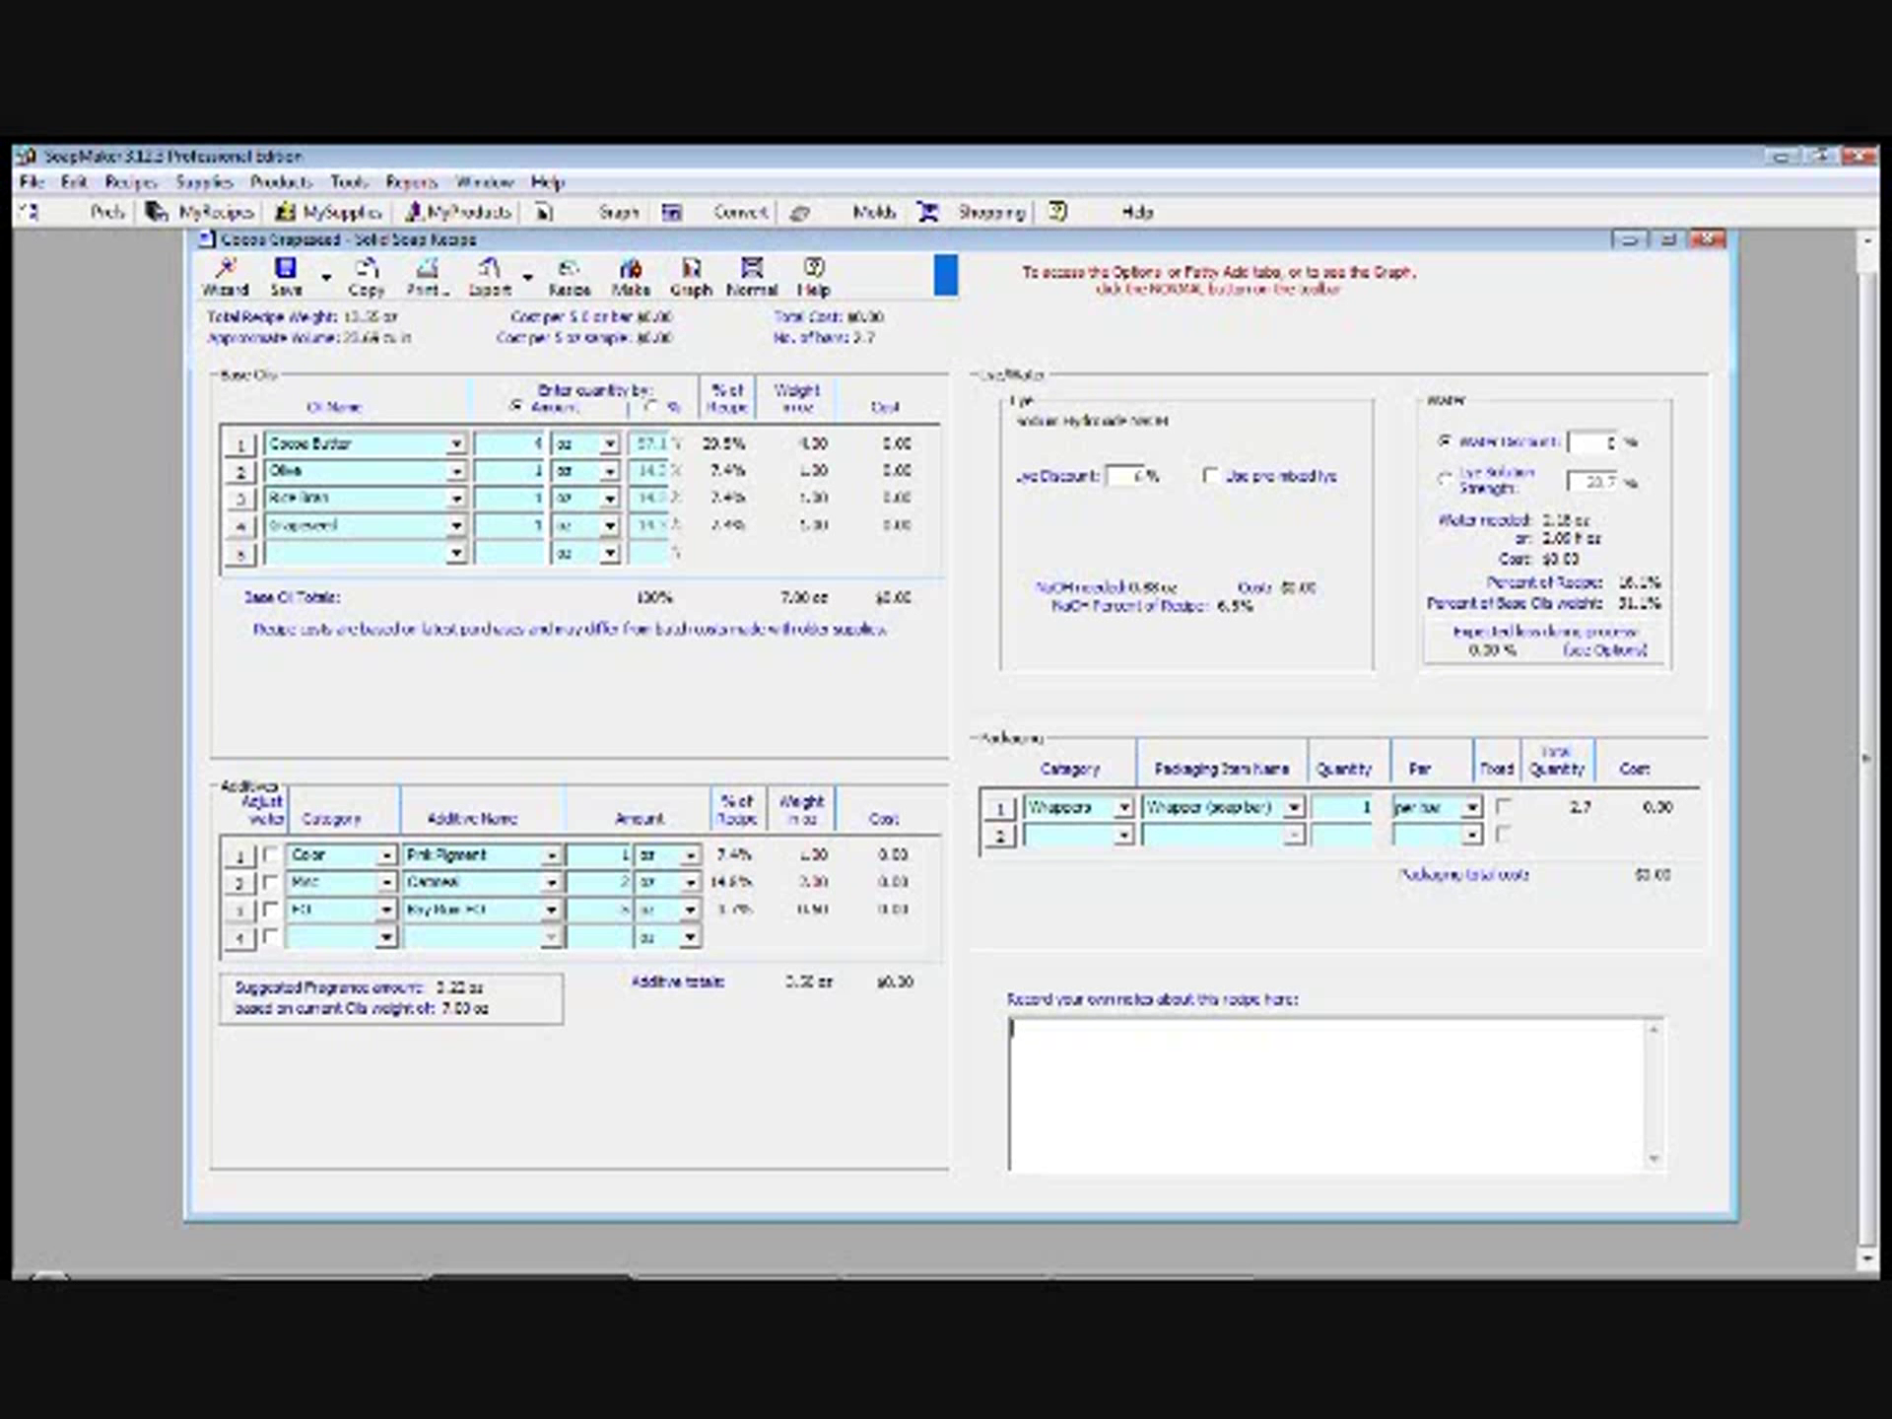
- Close the Cocoa Grapeseed recipe, then dock and close the Predicted Soap Qualities graph
left_click(1709, 239)
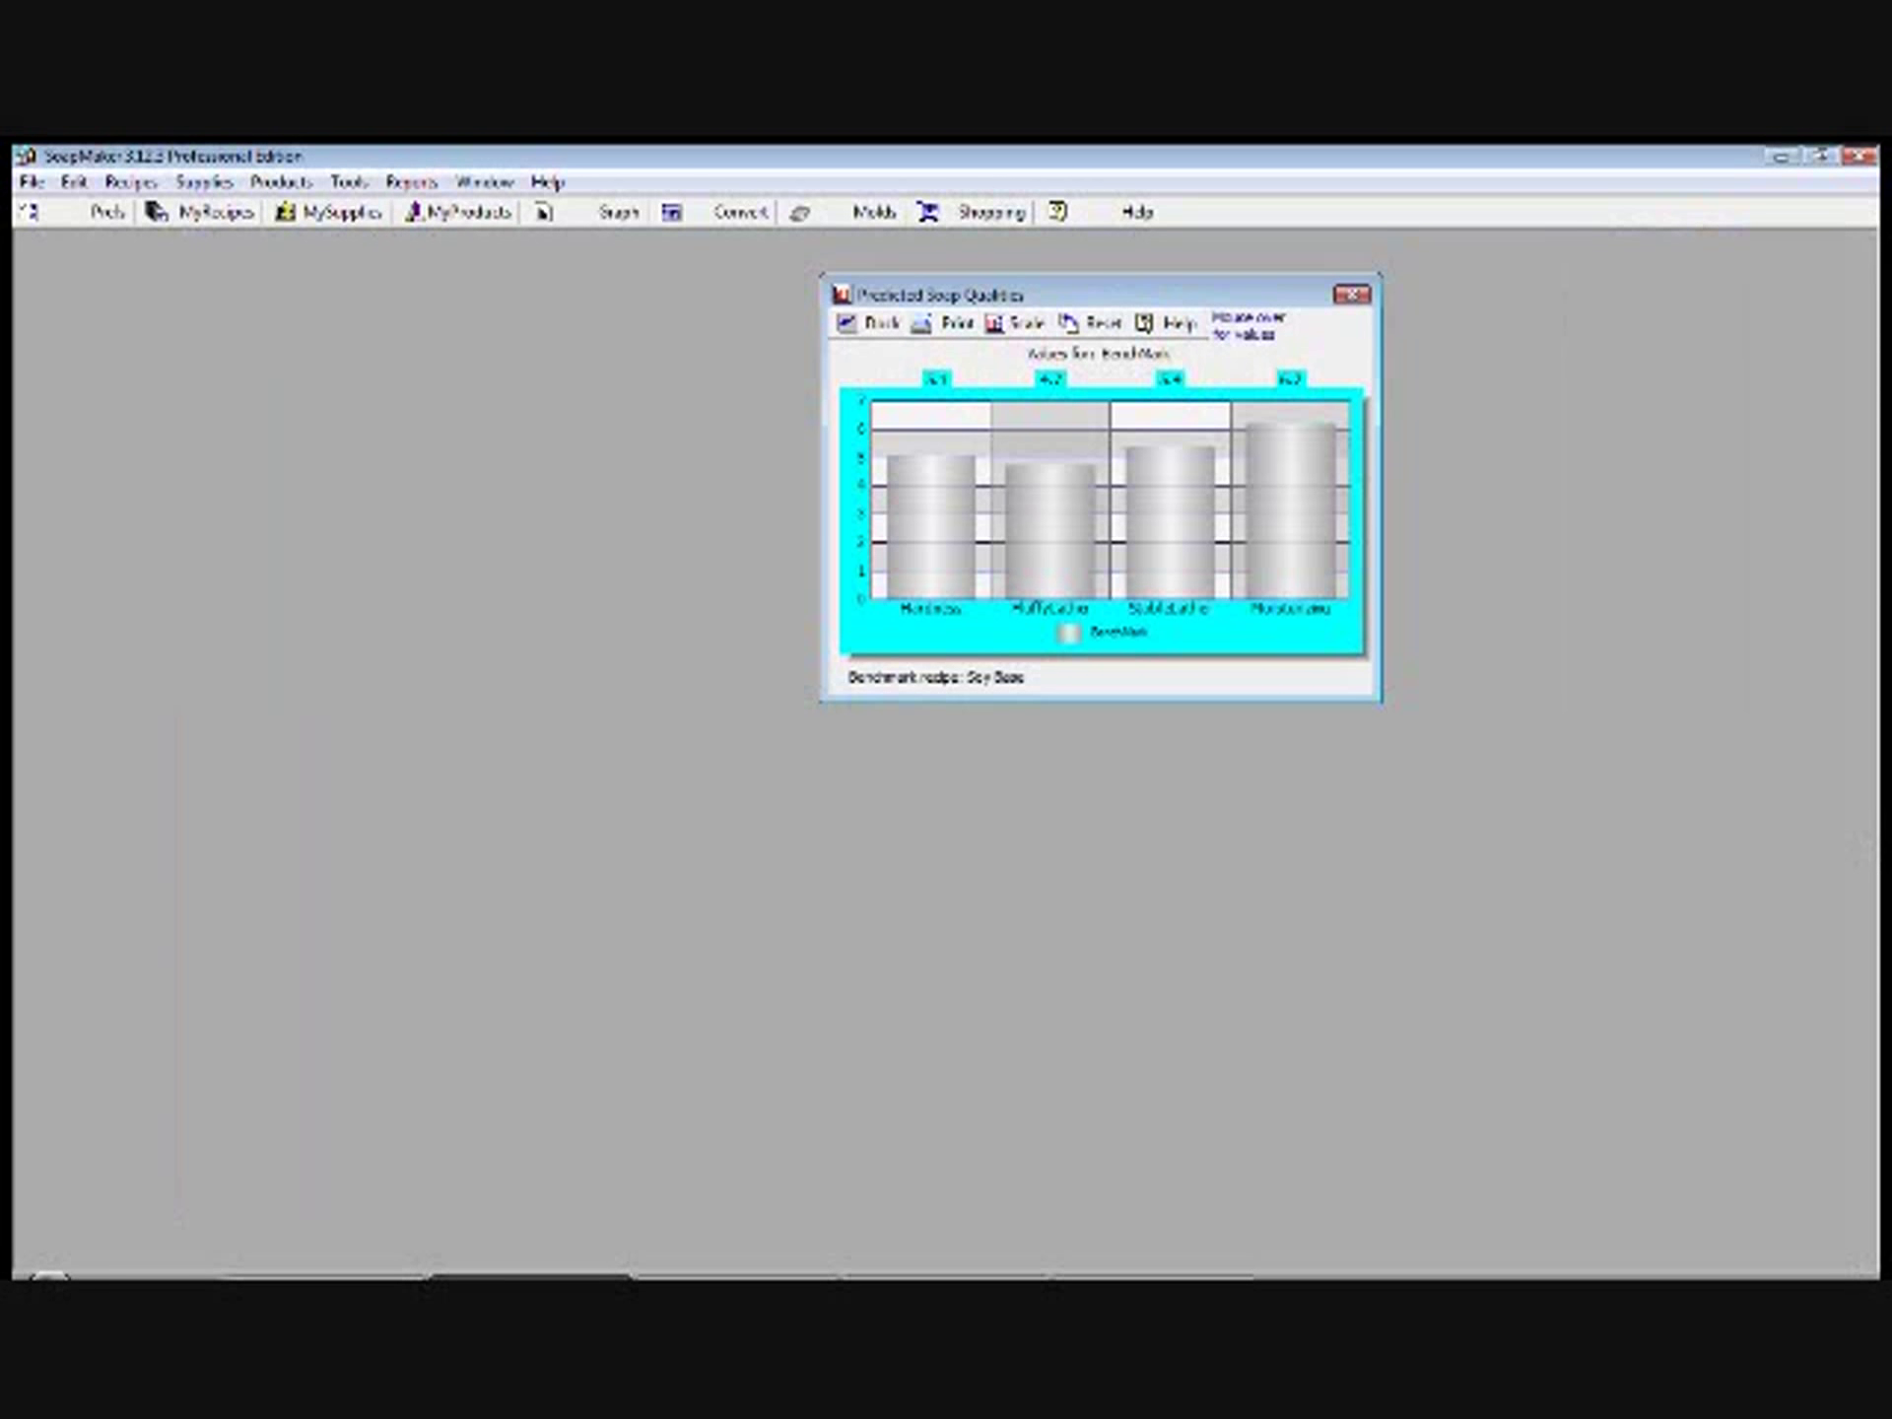
left_click(877, 323)
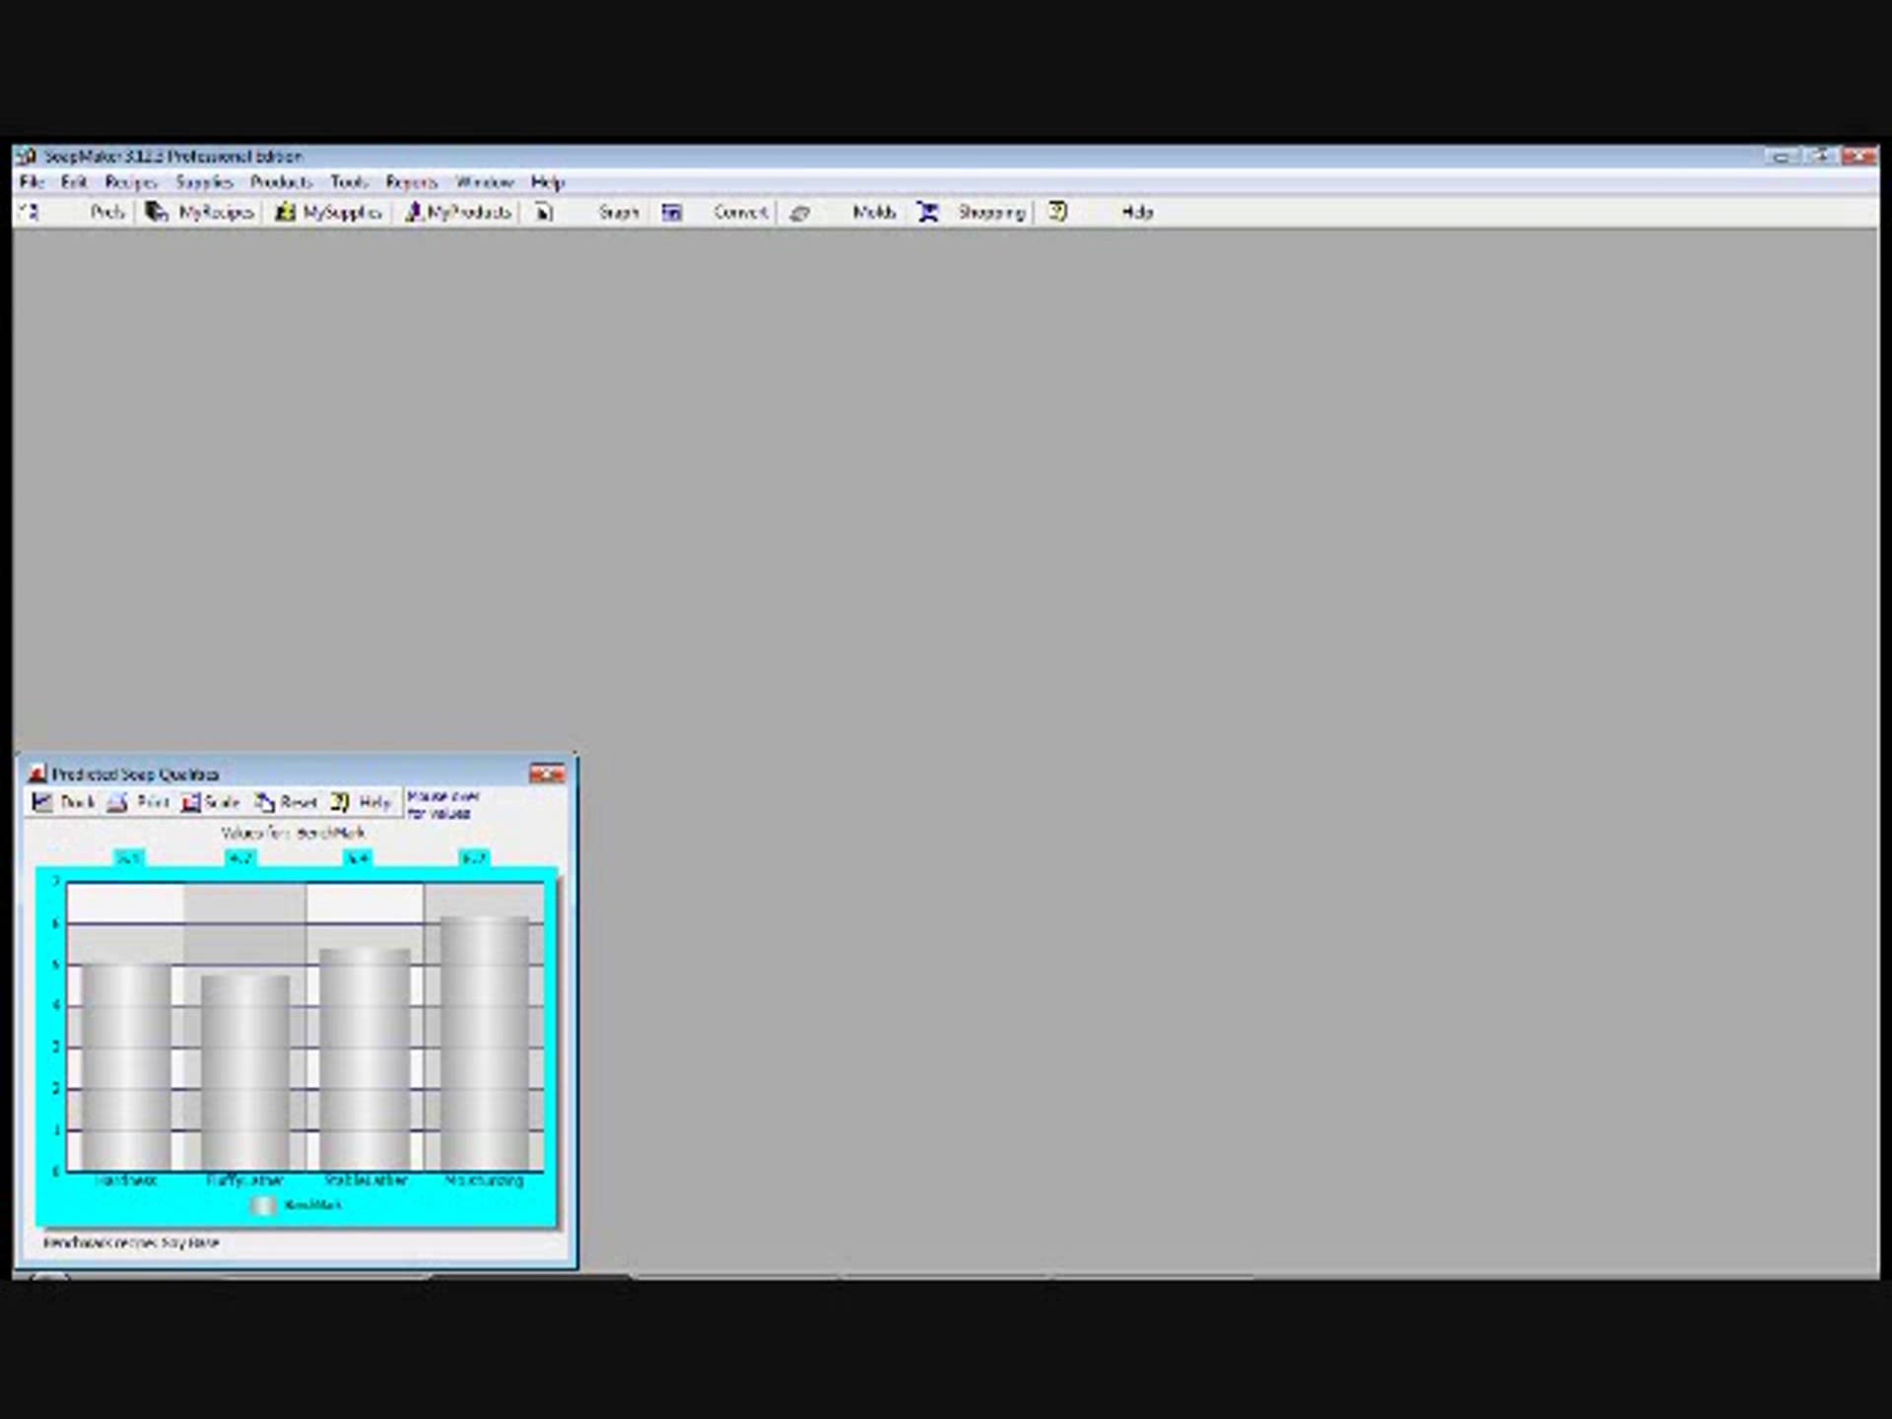
left_click(547, 773)
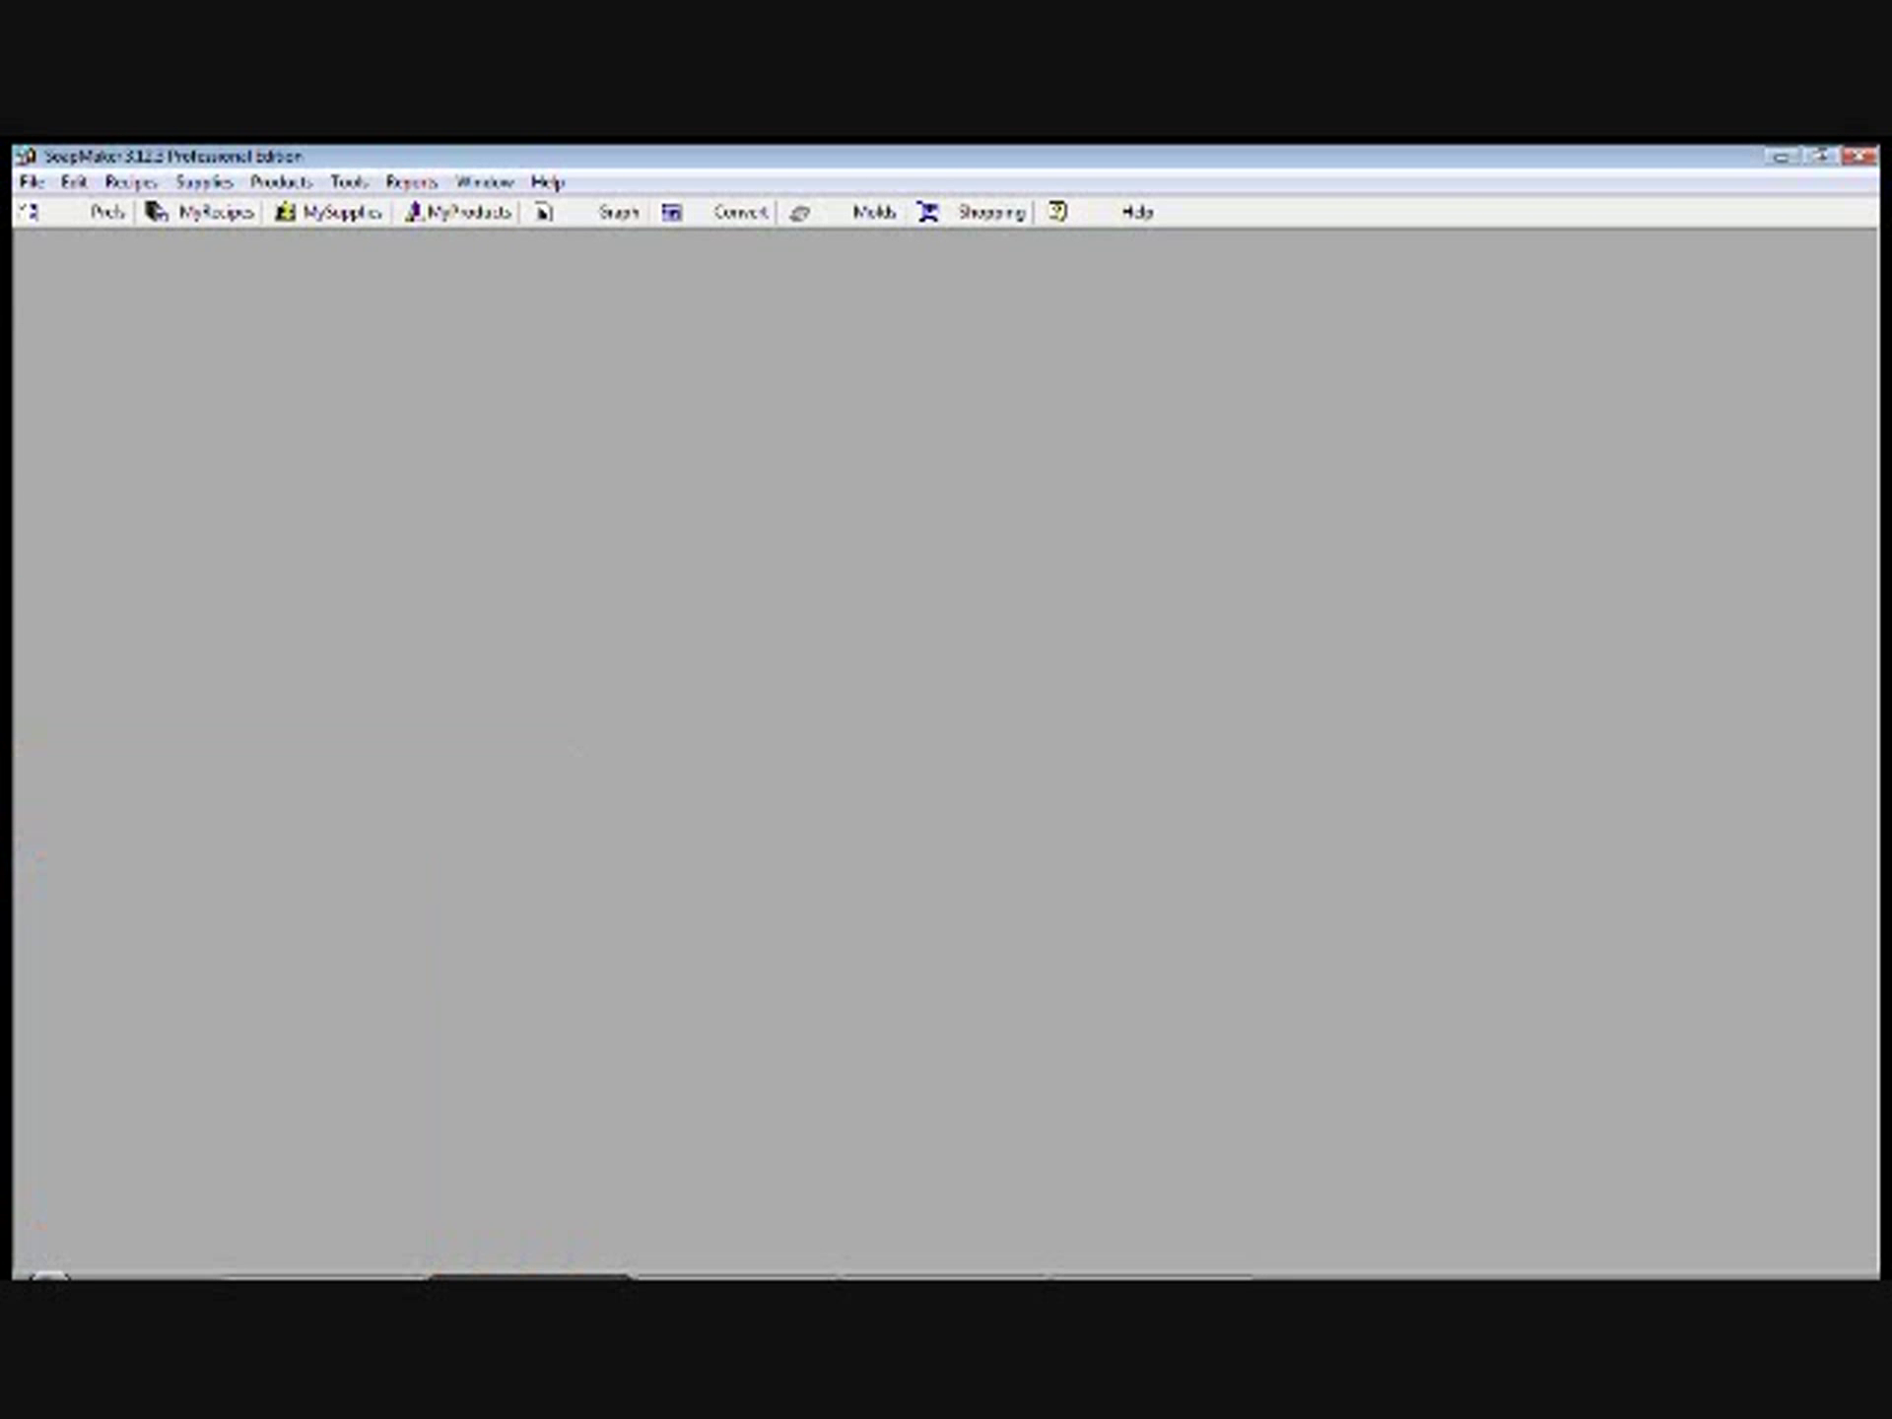
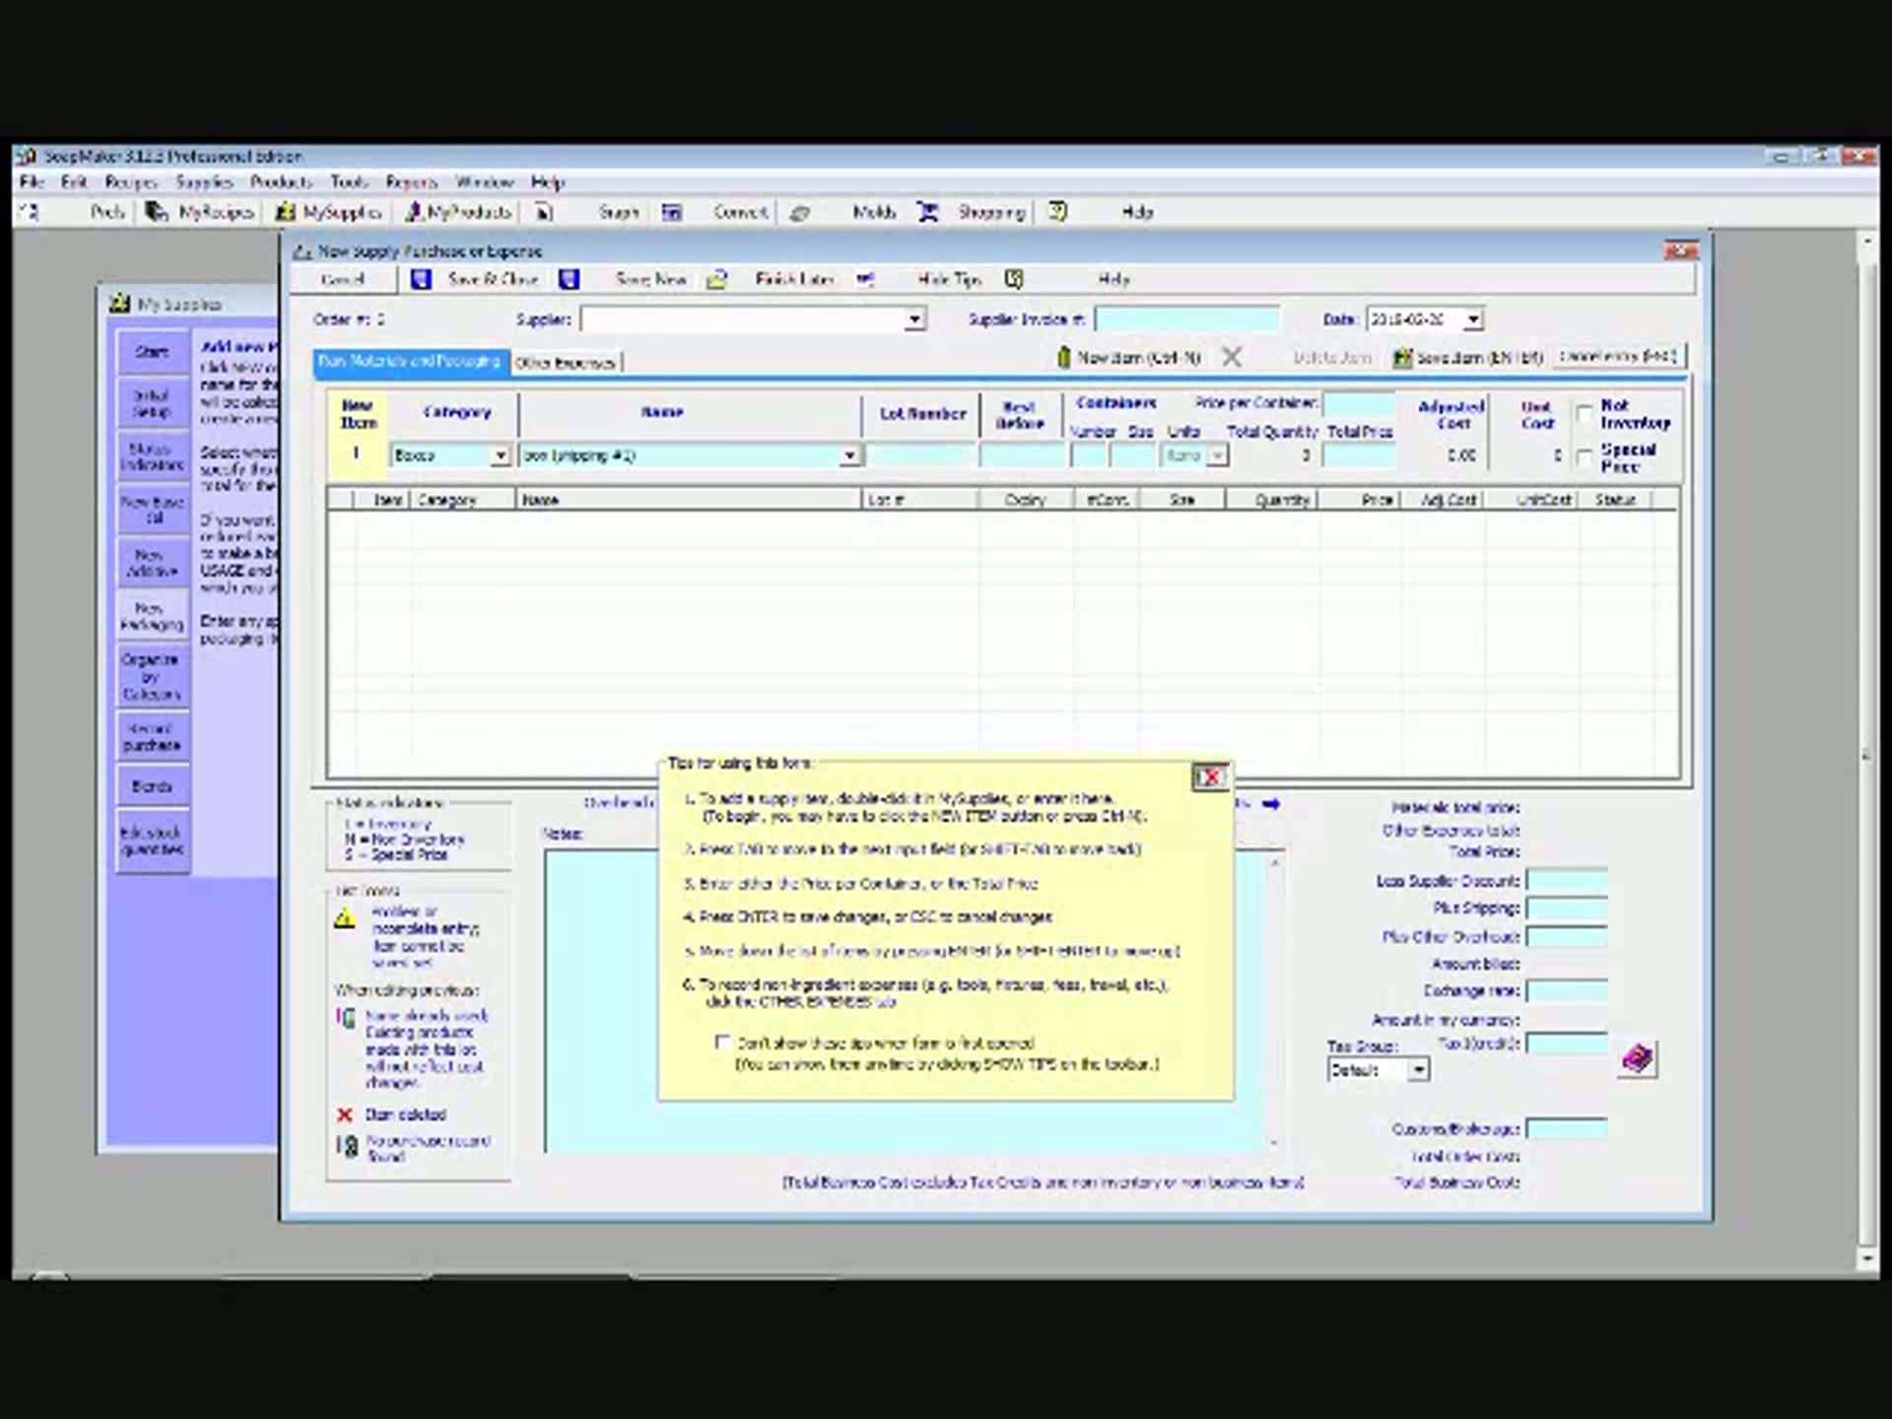
- Turn off the purchase form's start-up tips and view its Other Expenses tab
left_click(1210, 776)
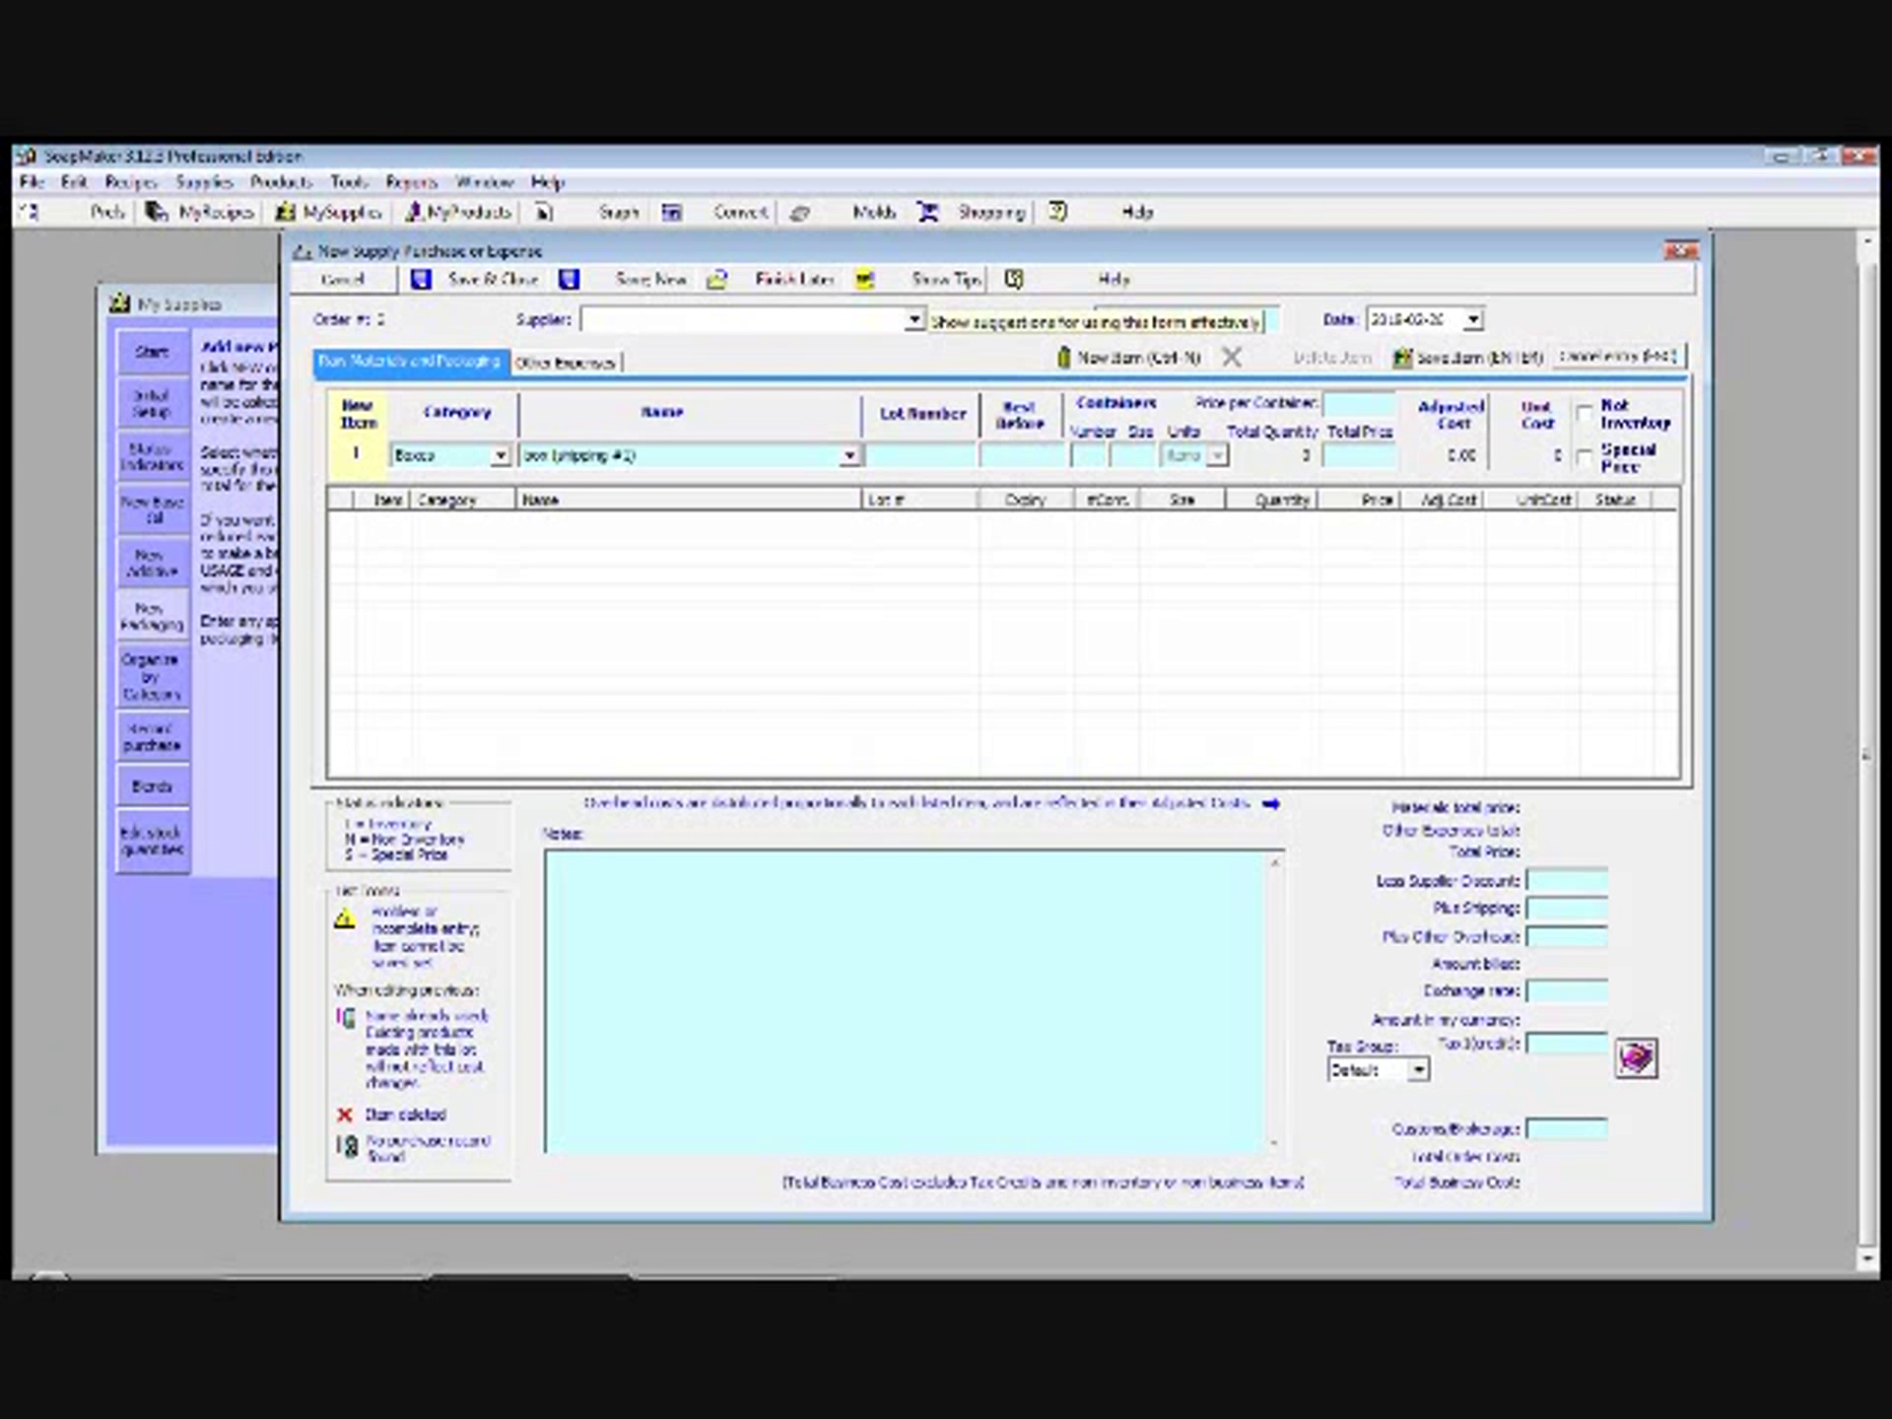
left_click(864, 278)
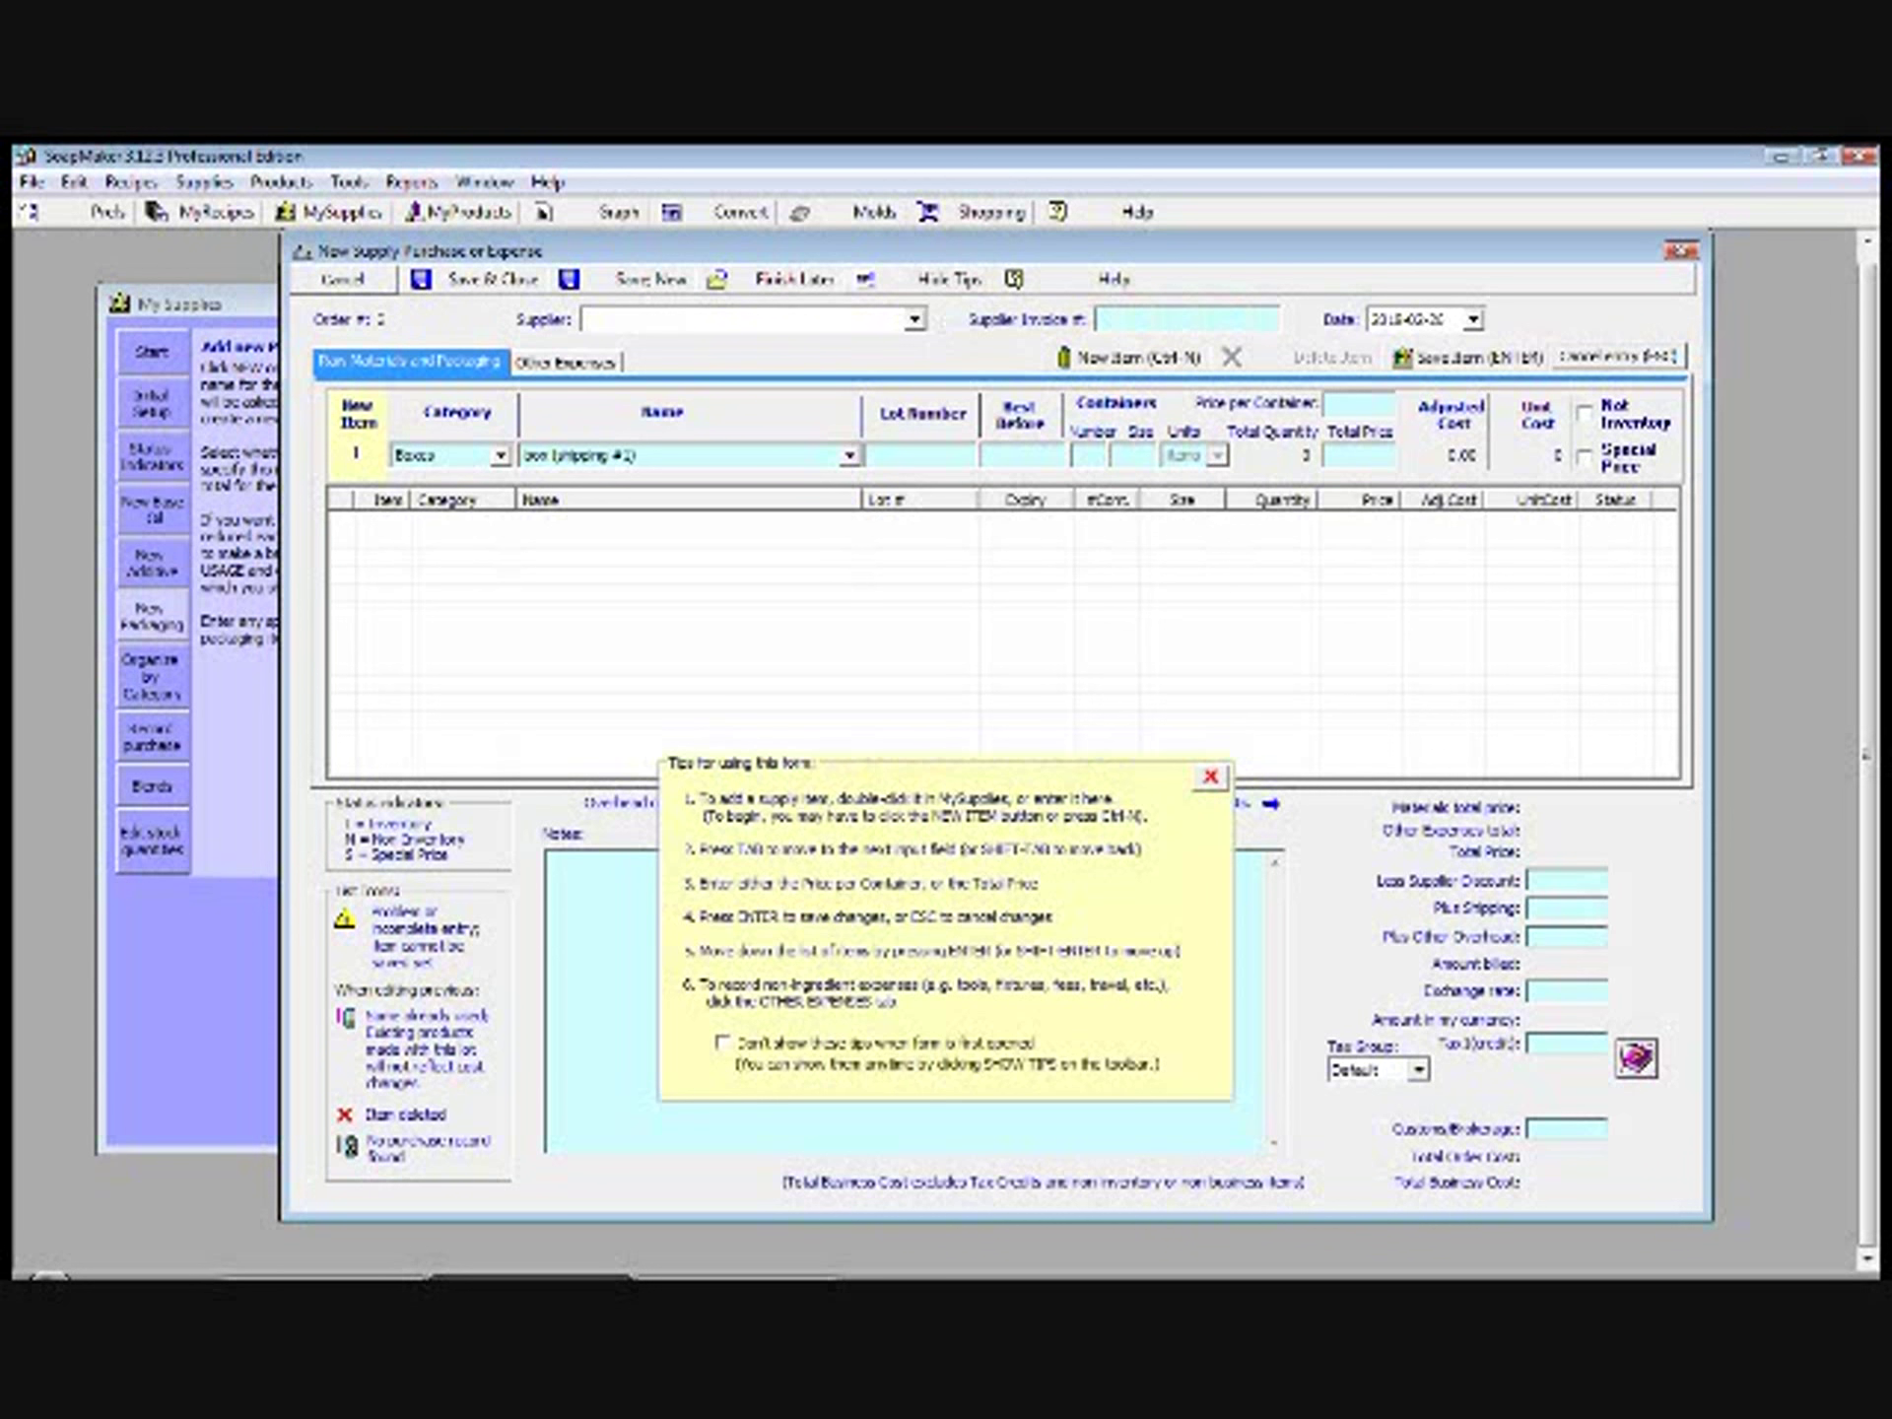
left_click(722, 1041)
left_click(864, 279)
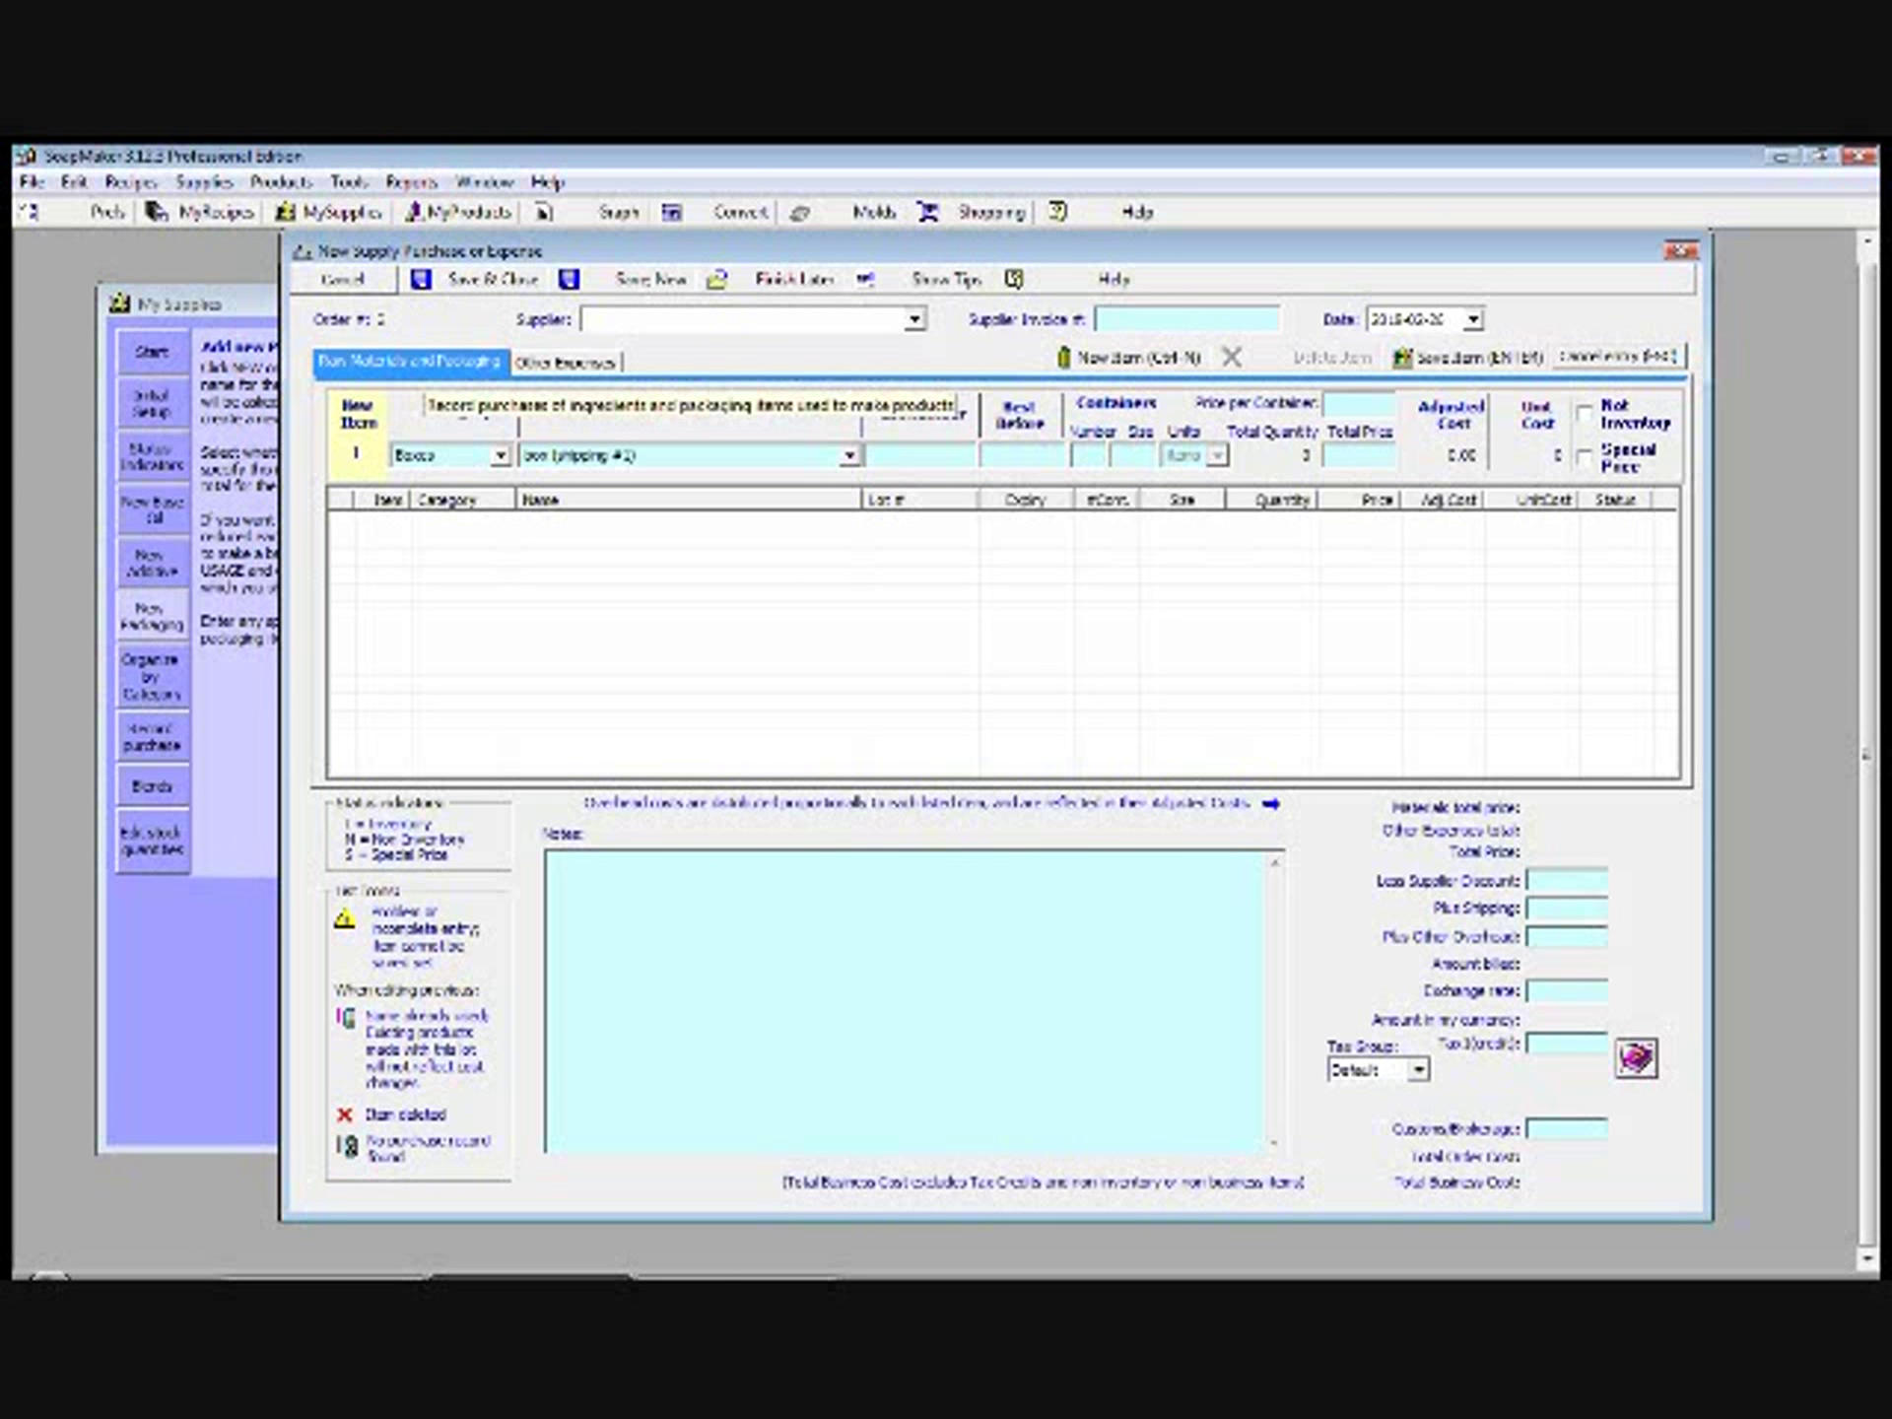
left_click(566, 362)
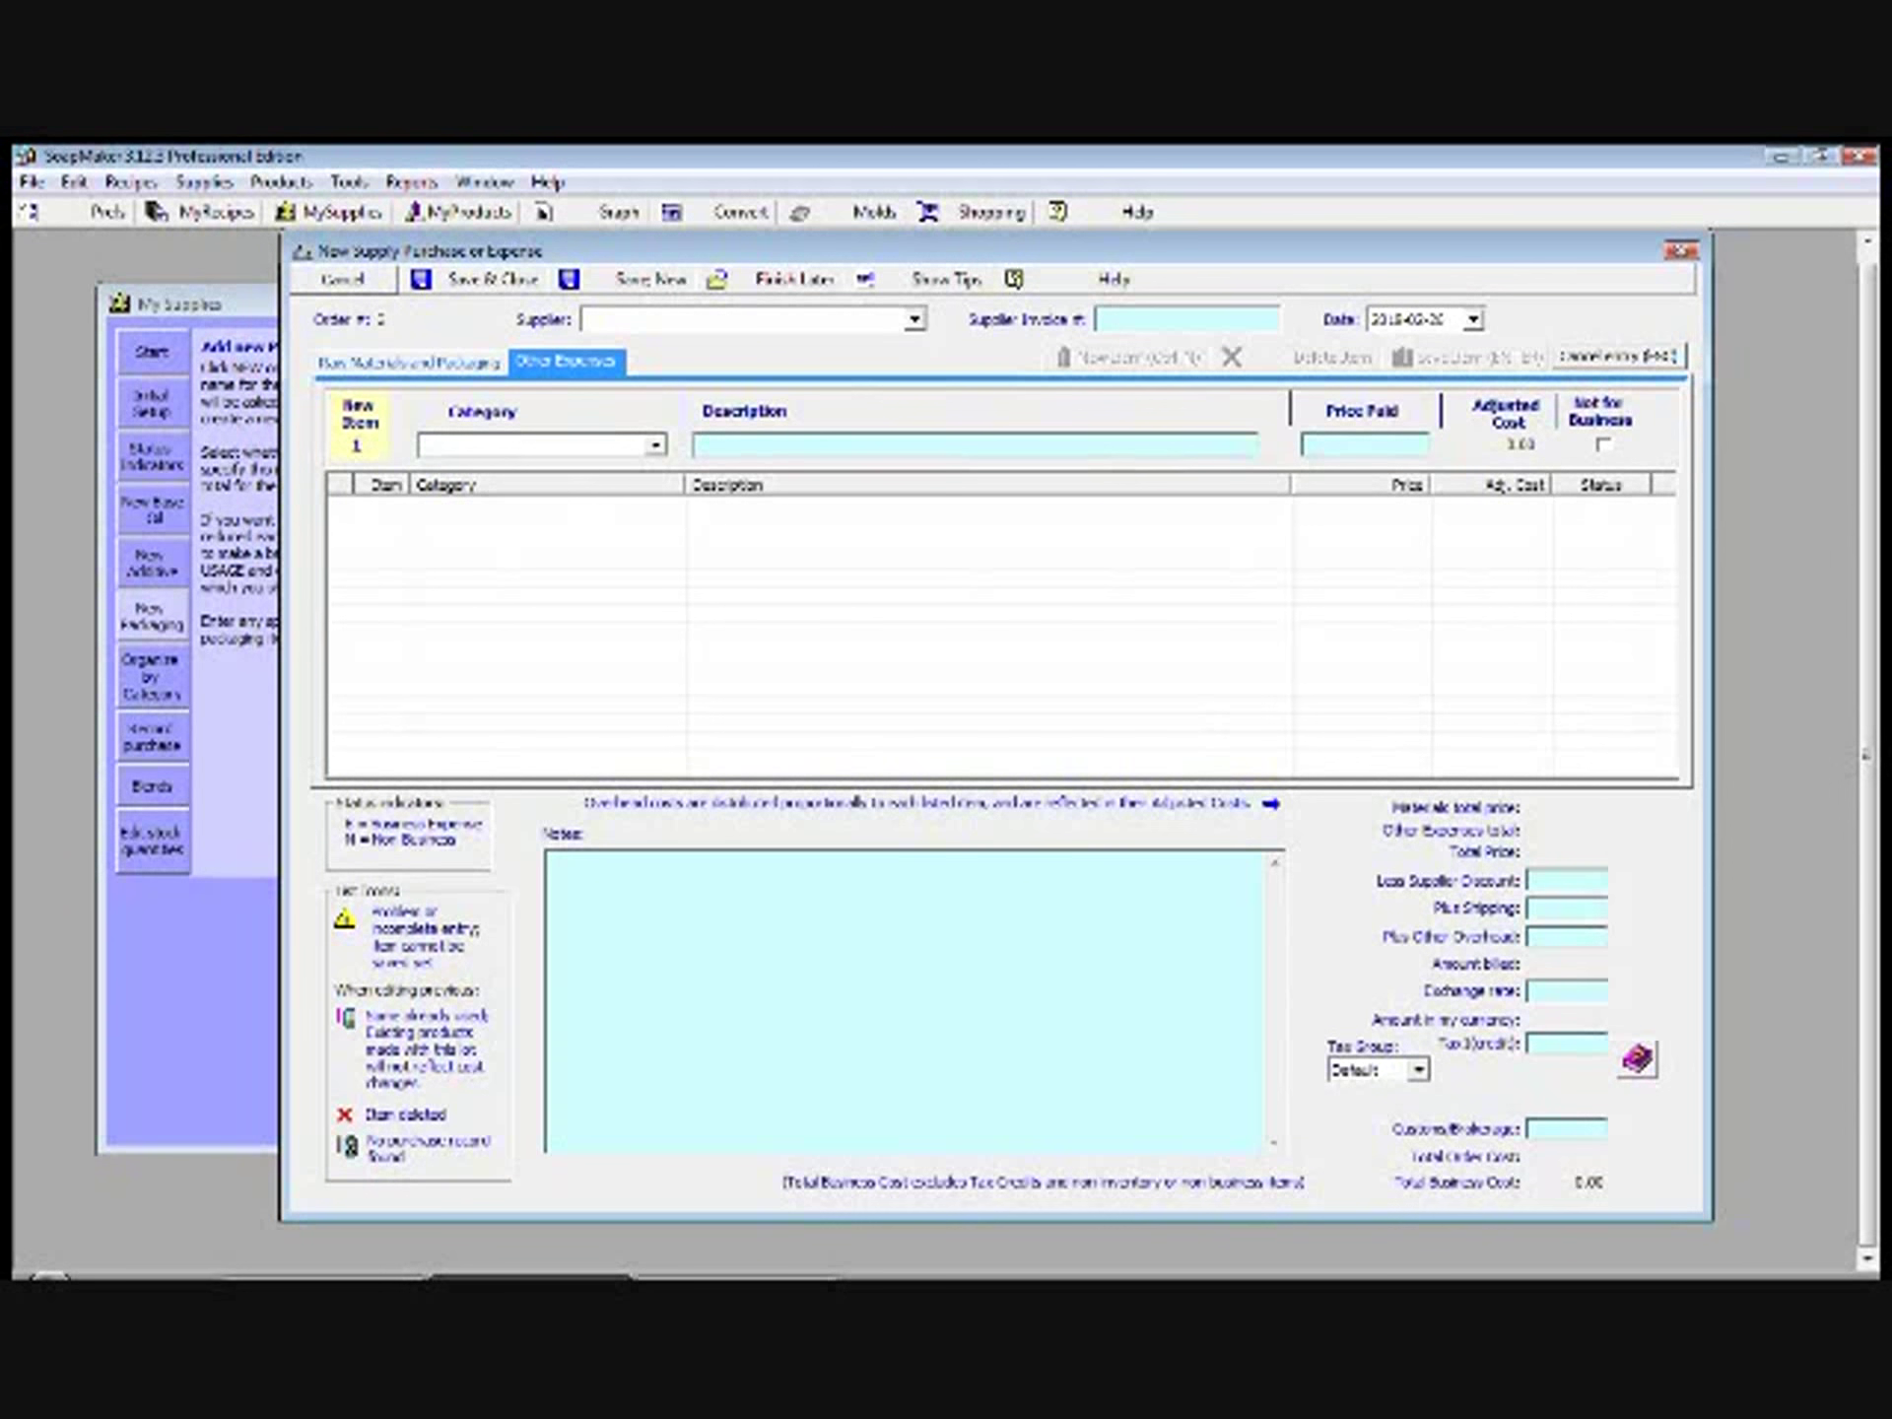
- Compare the Raw Materials and Other Expenses tabs, then cancel the new supply purchase
left_click(409, 362)
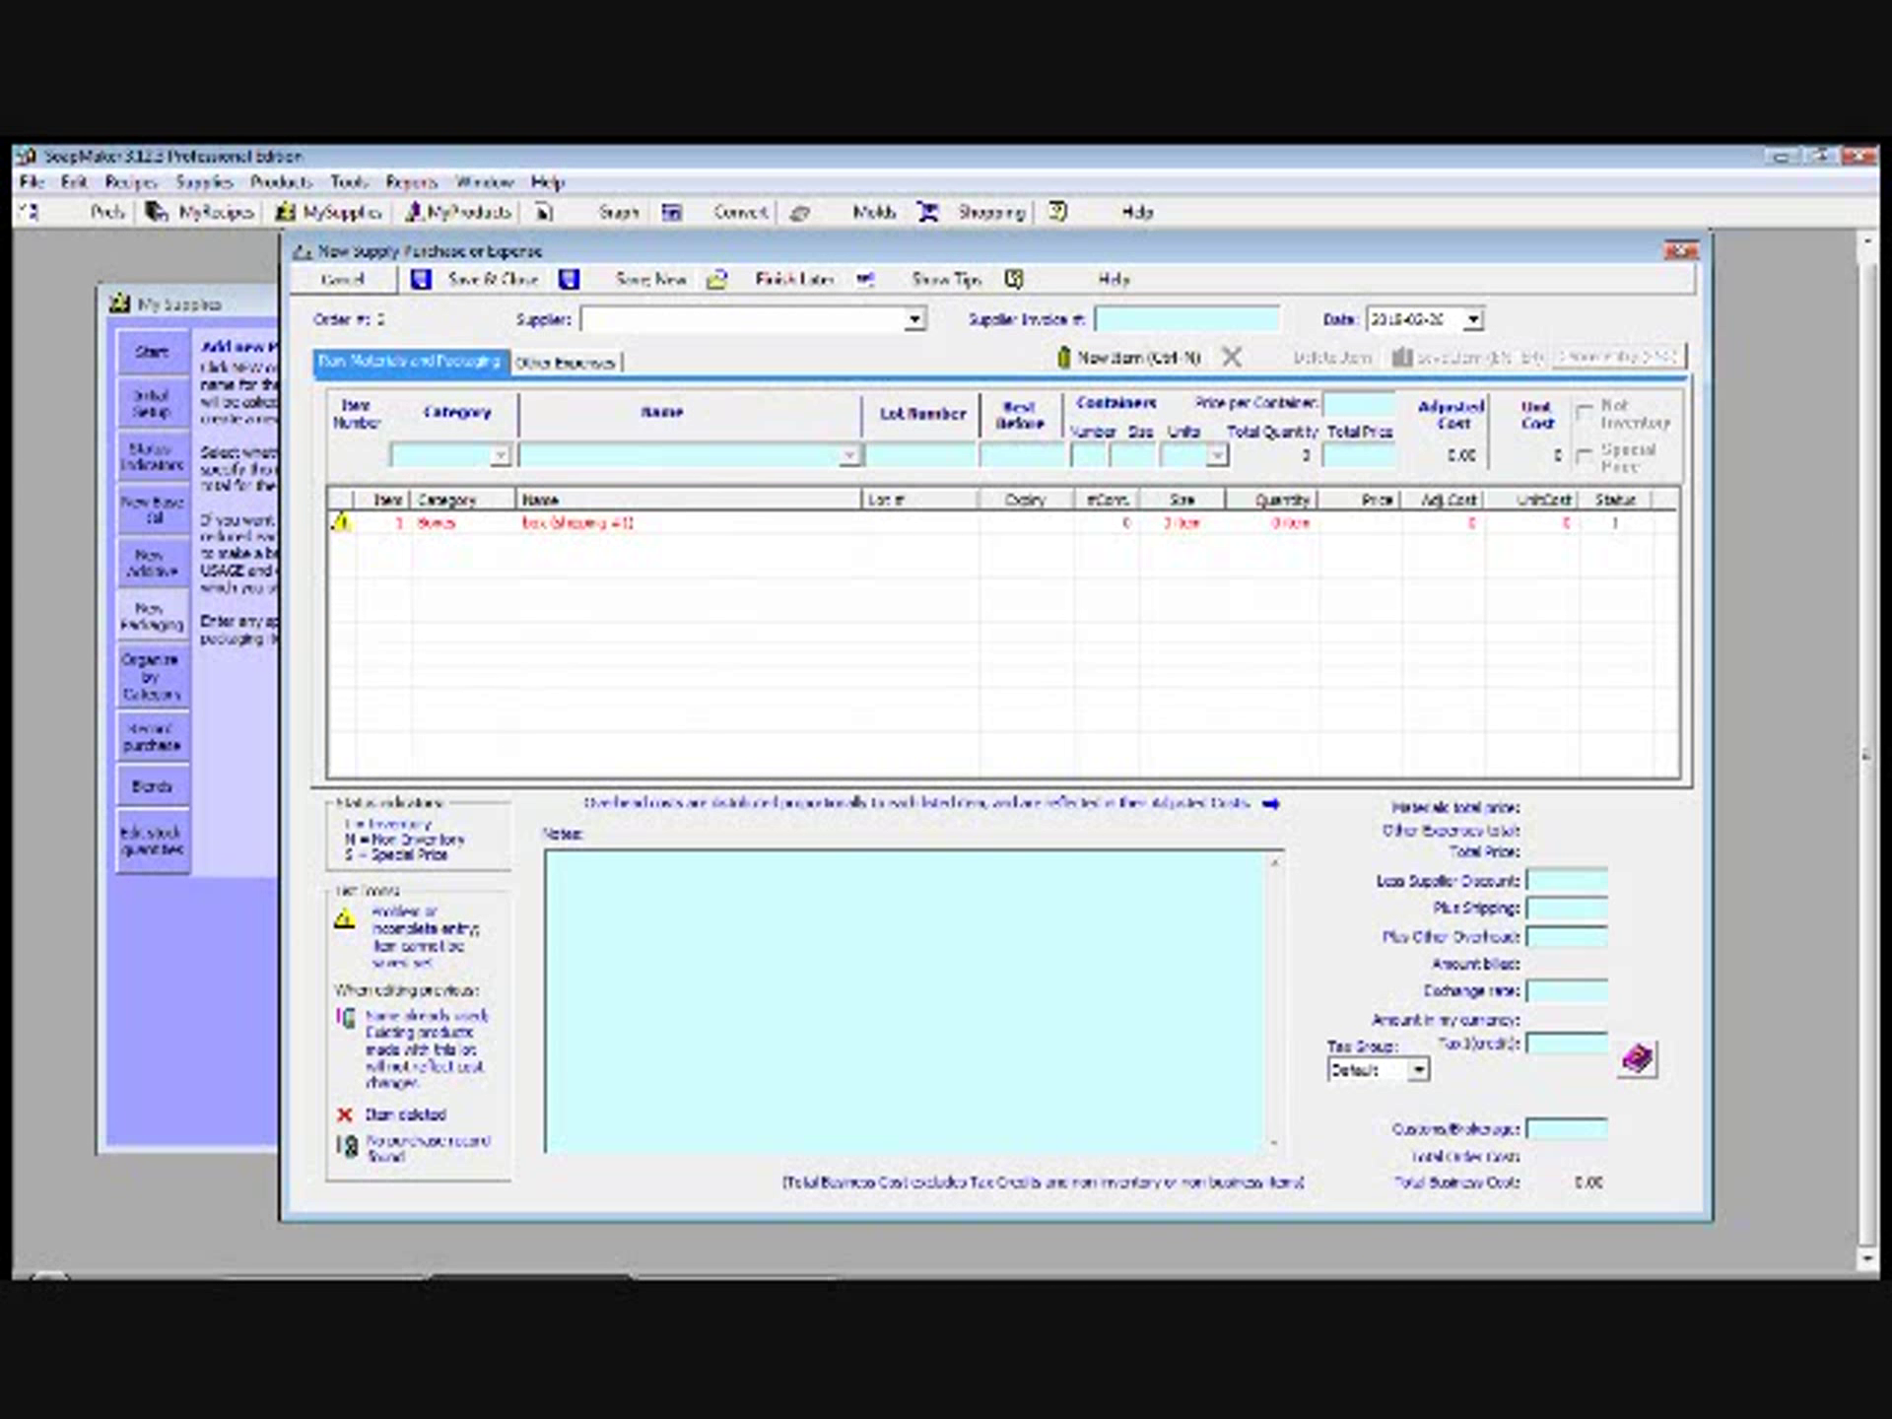
left_click(567, 361)
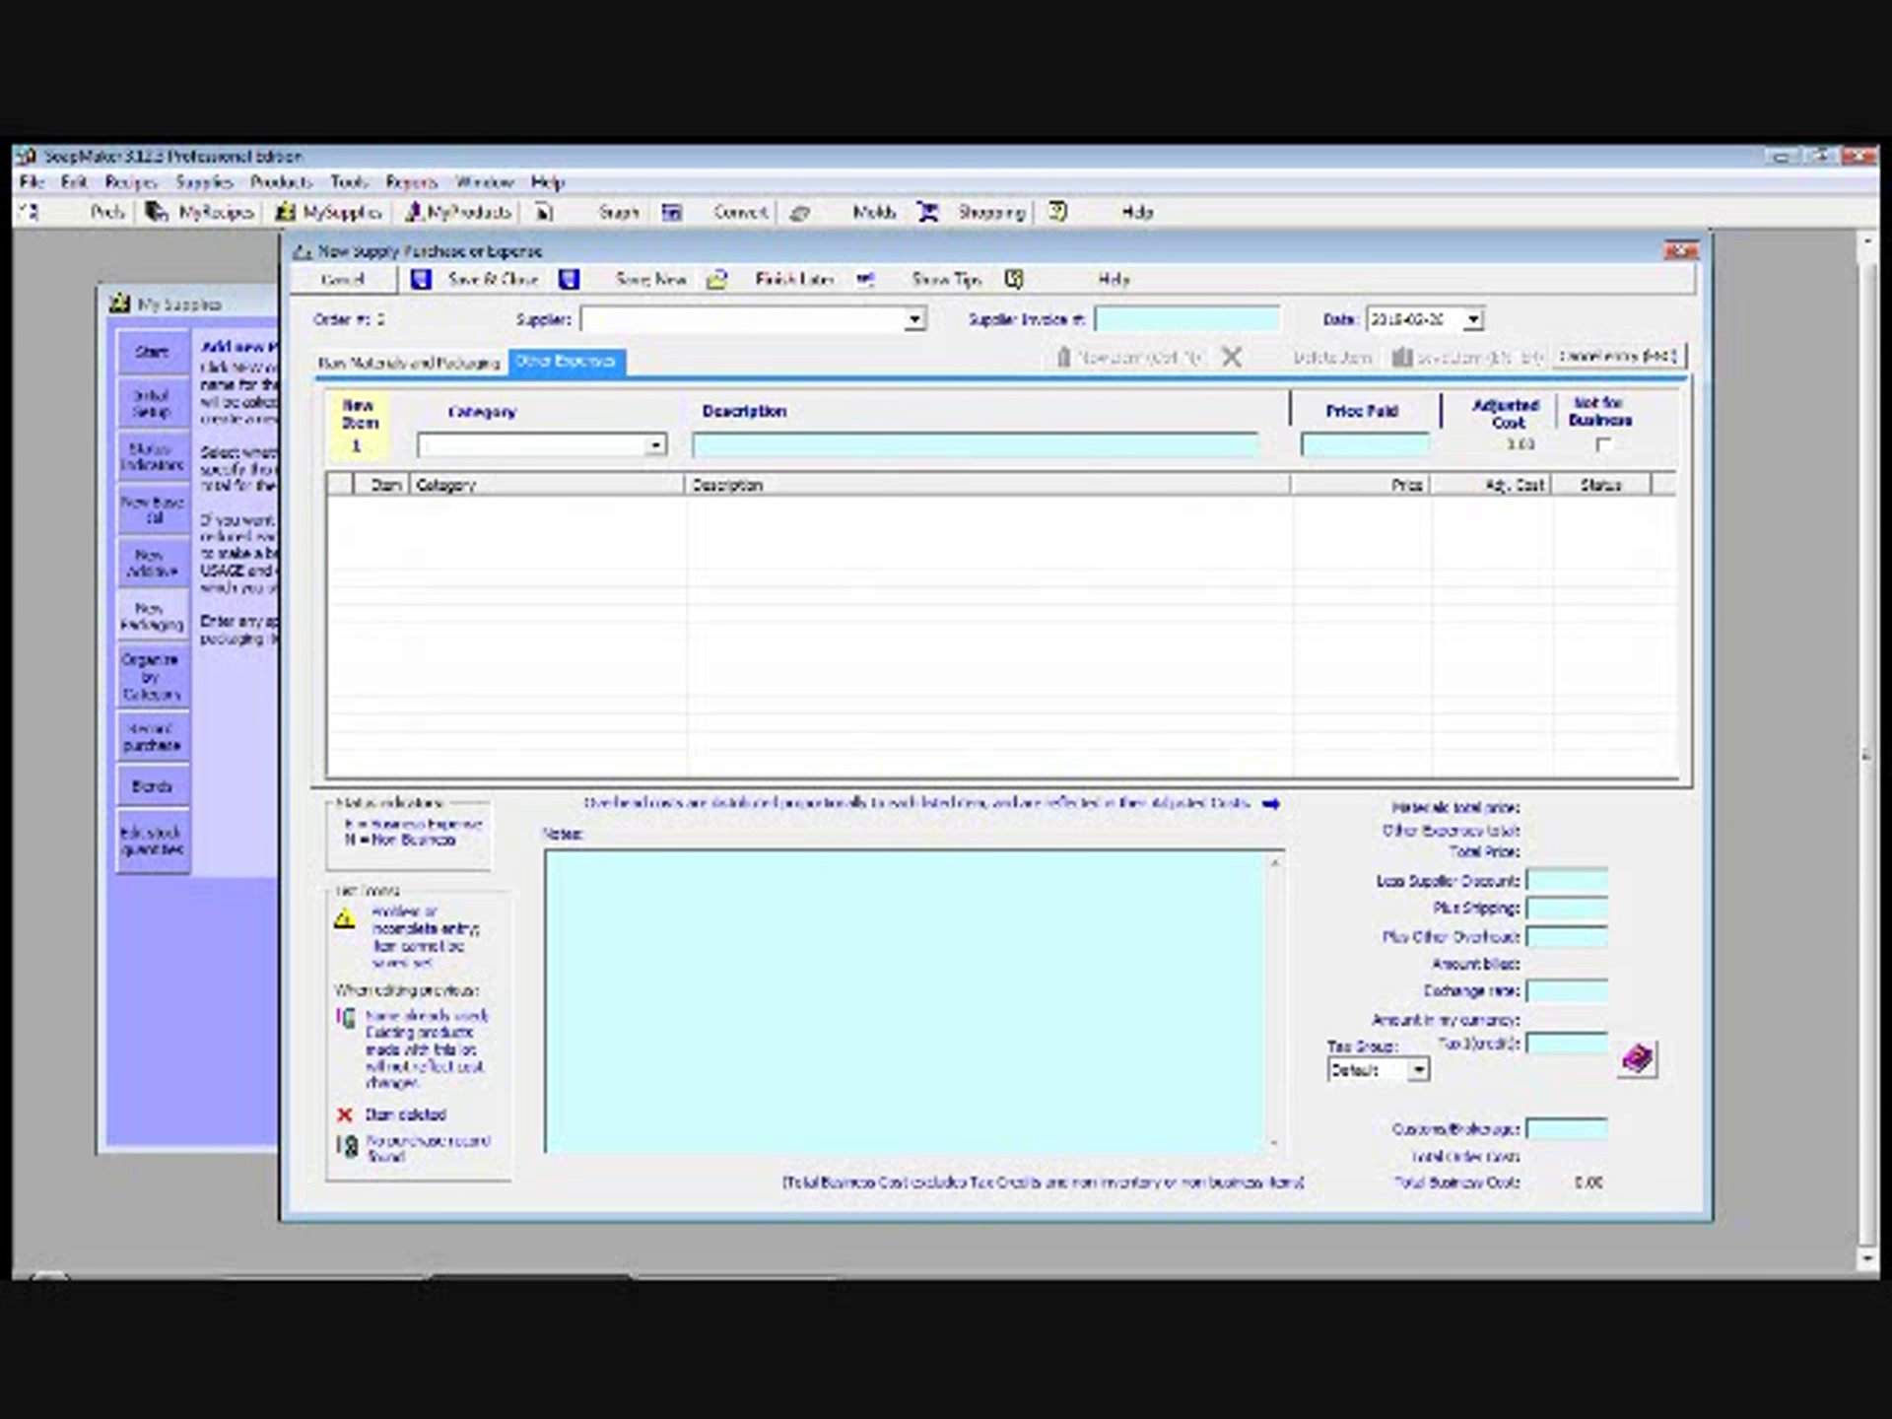
left_click(409, 362)
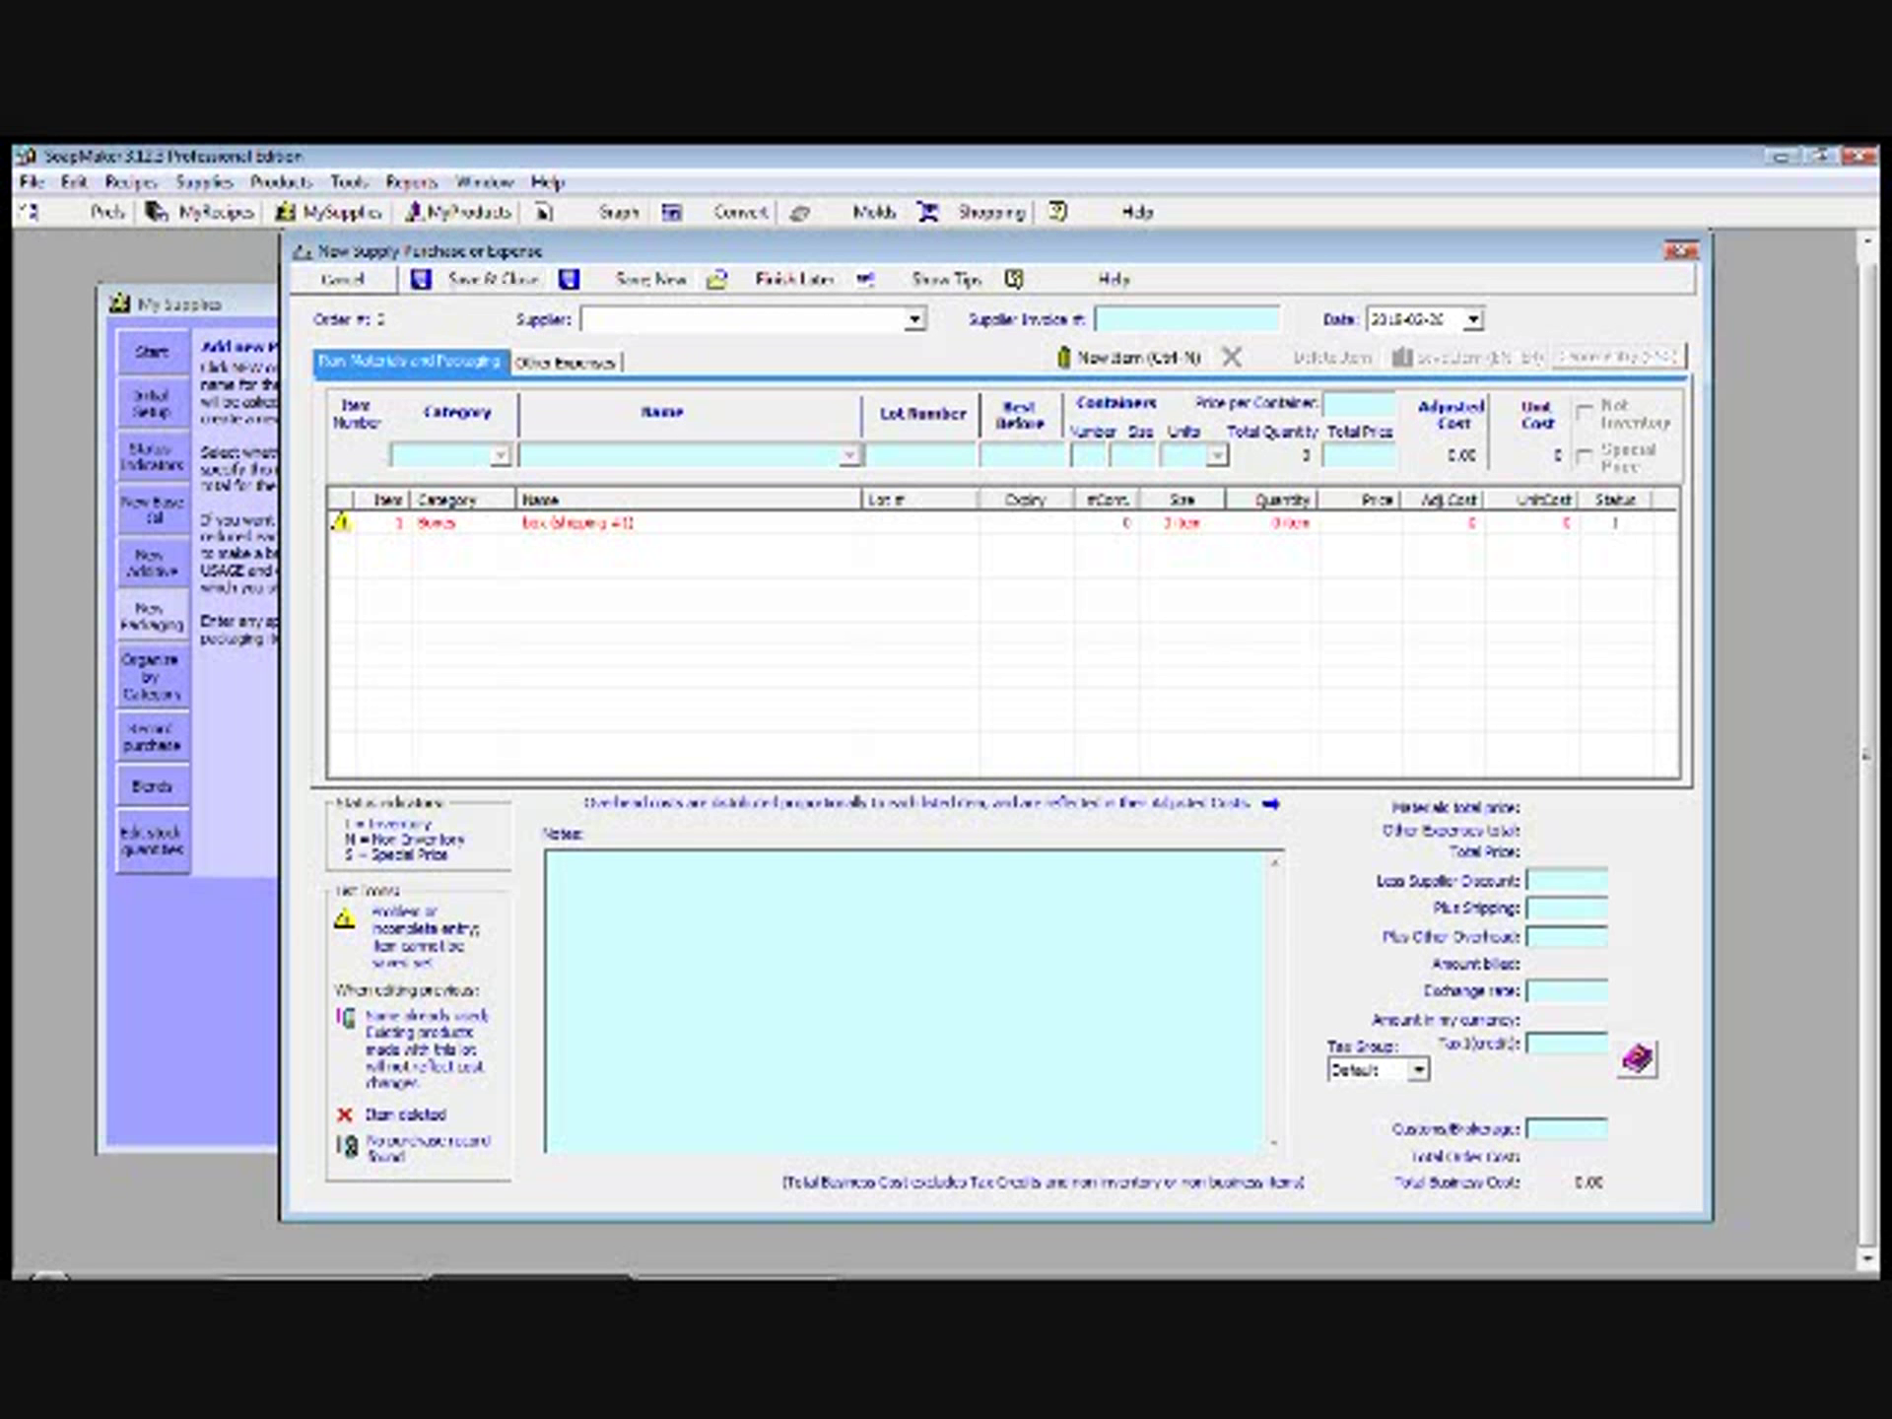
left_click(565, 361)
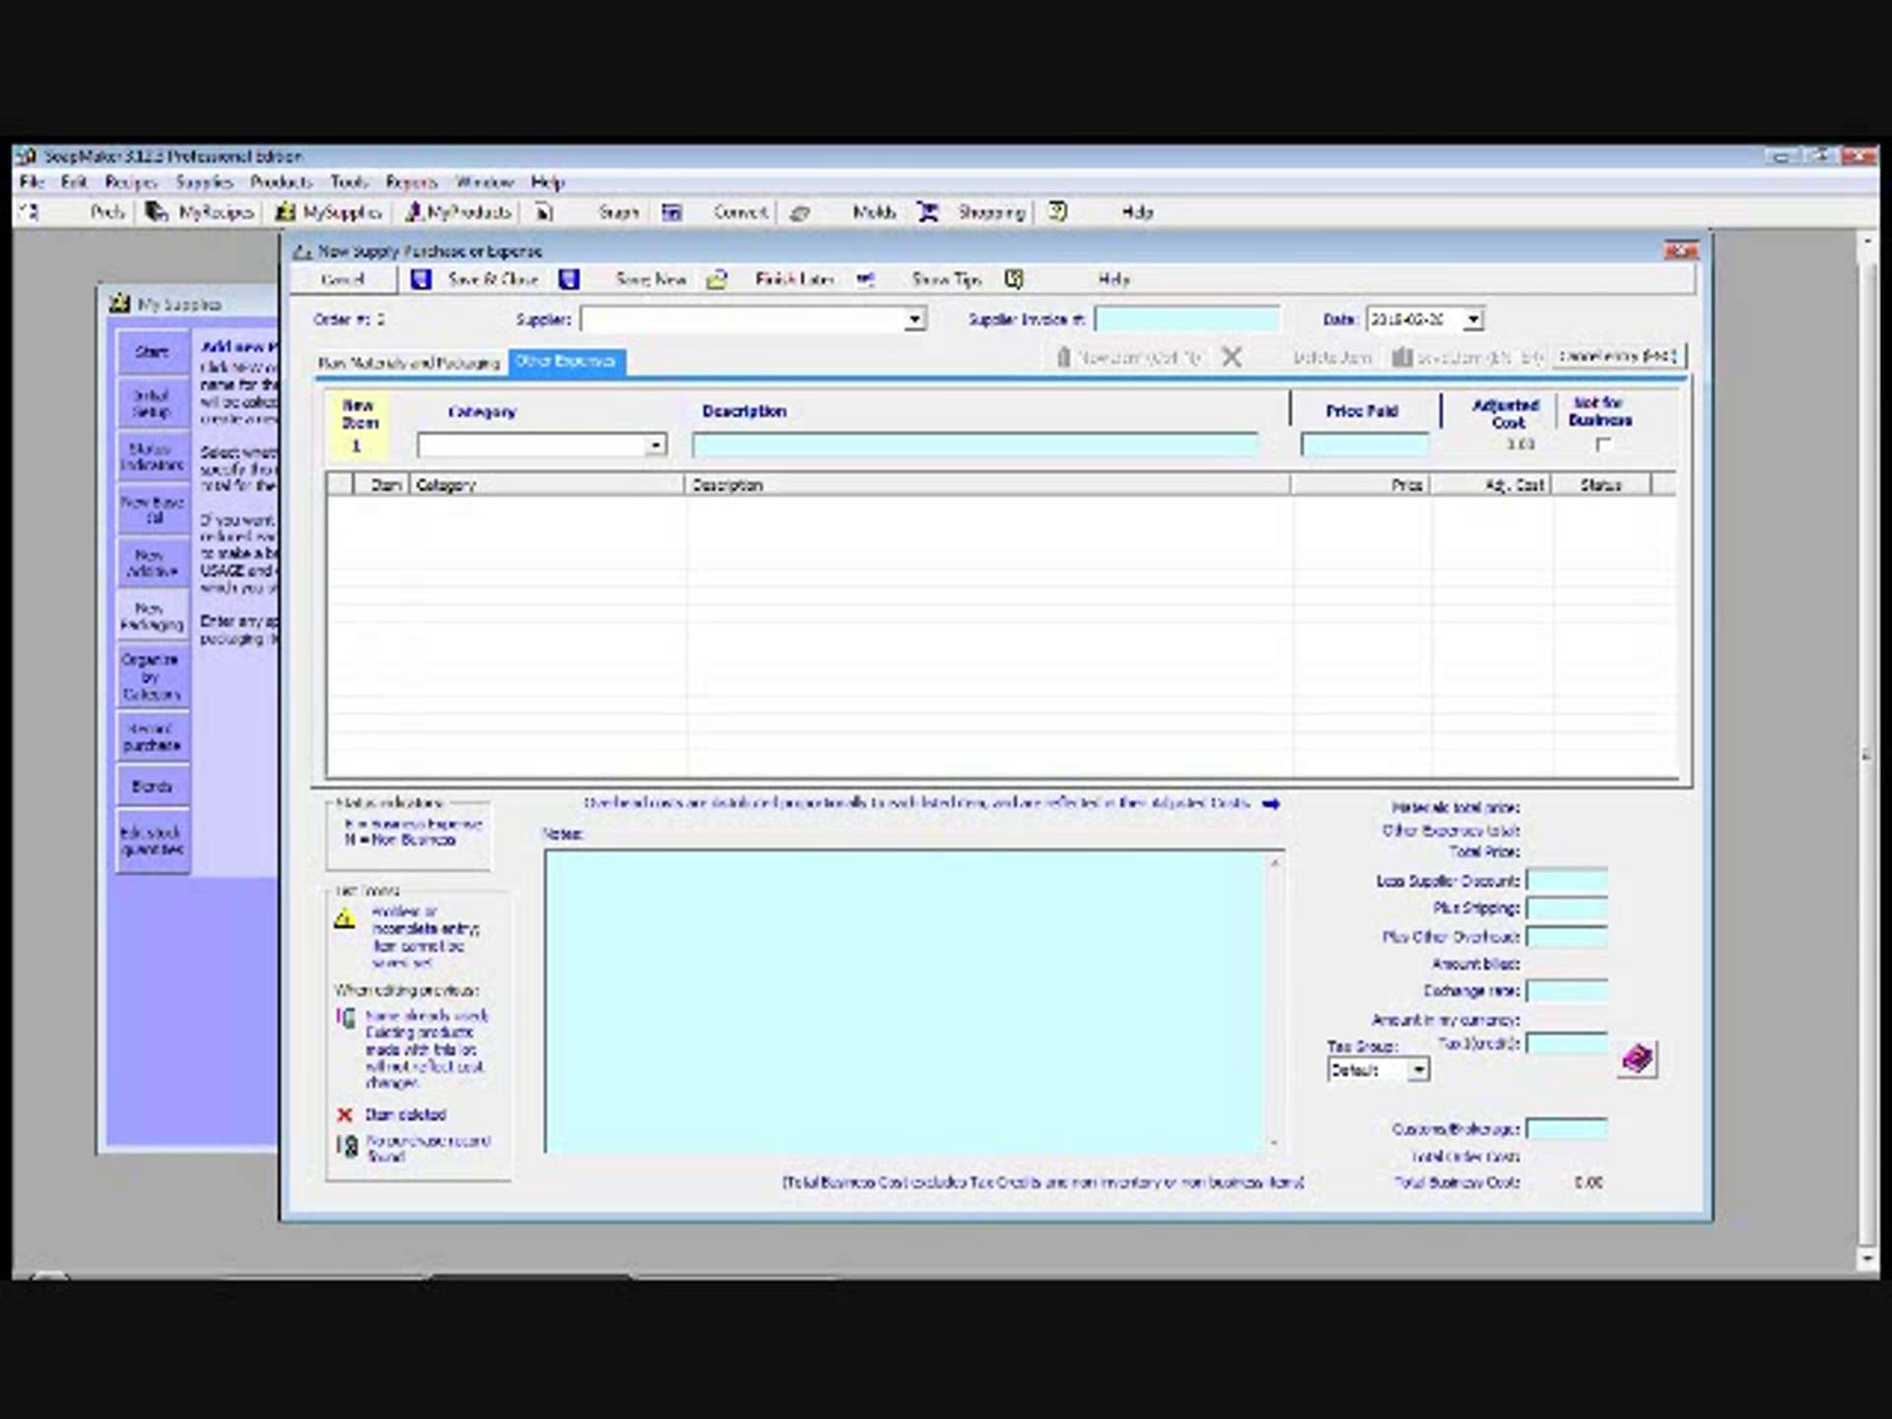
mouse_move(340, 887)
left_click(408, 362)
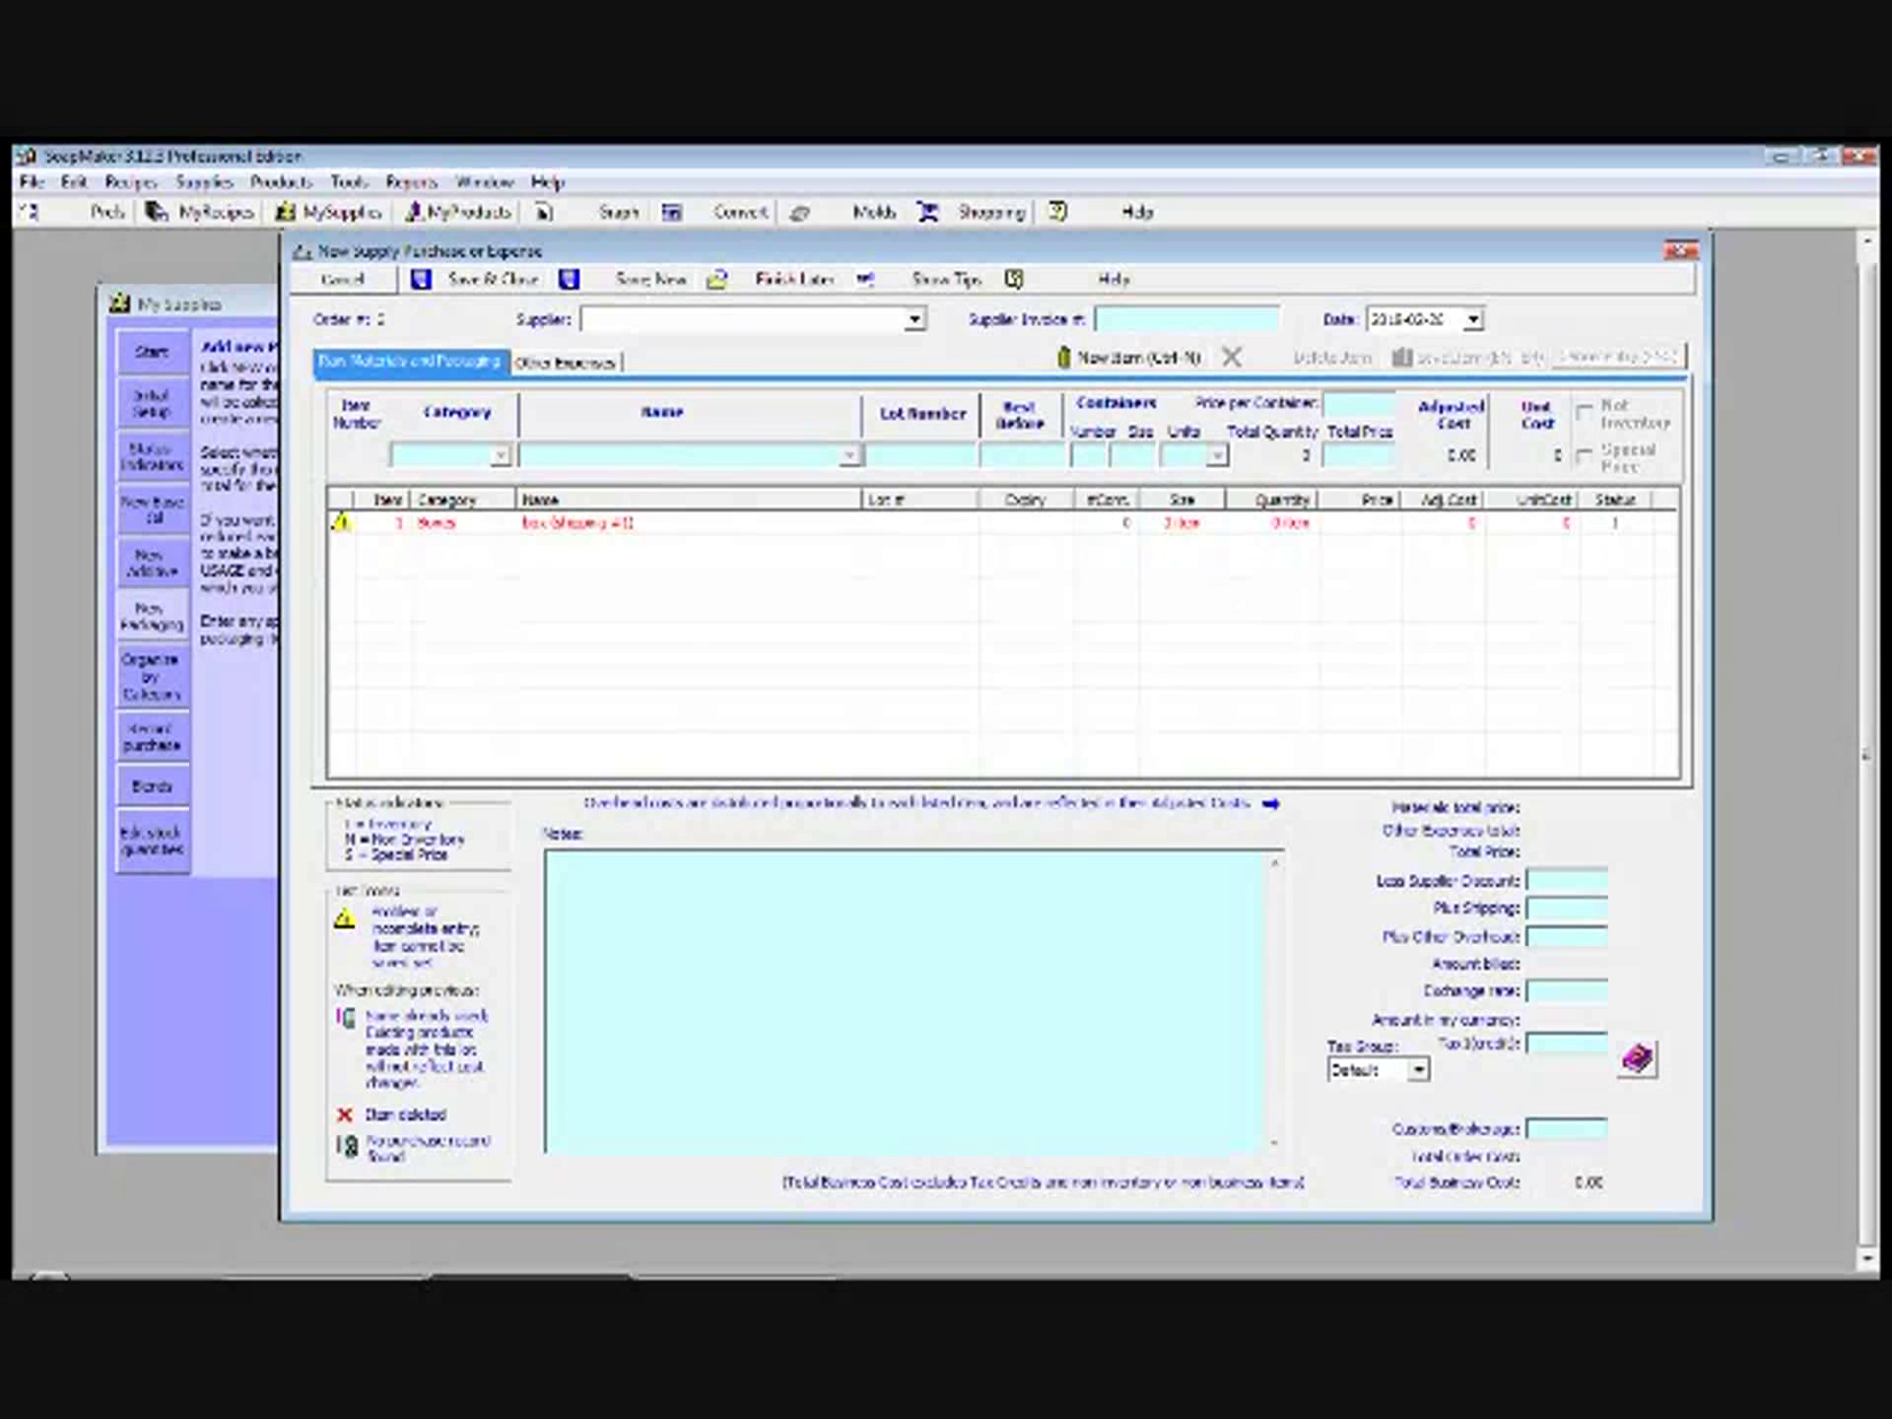
left_click(342, 279)
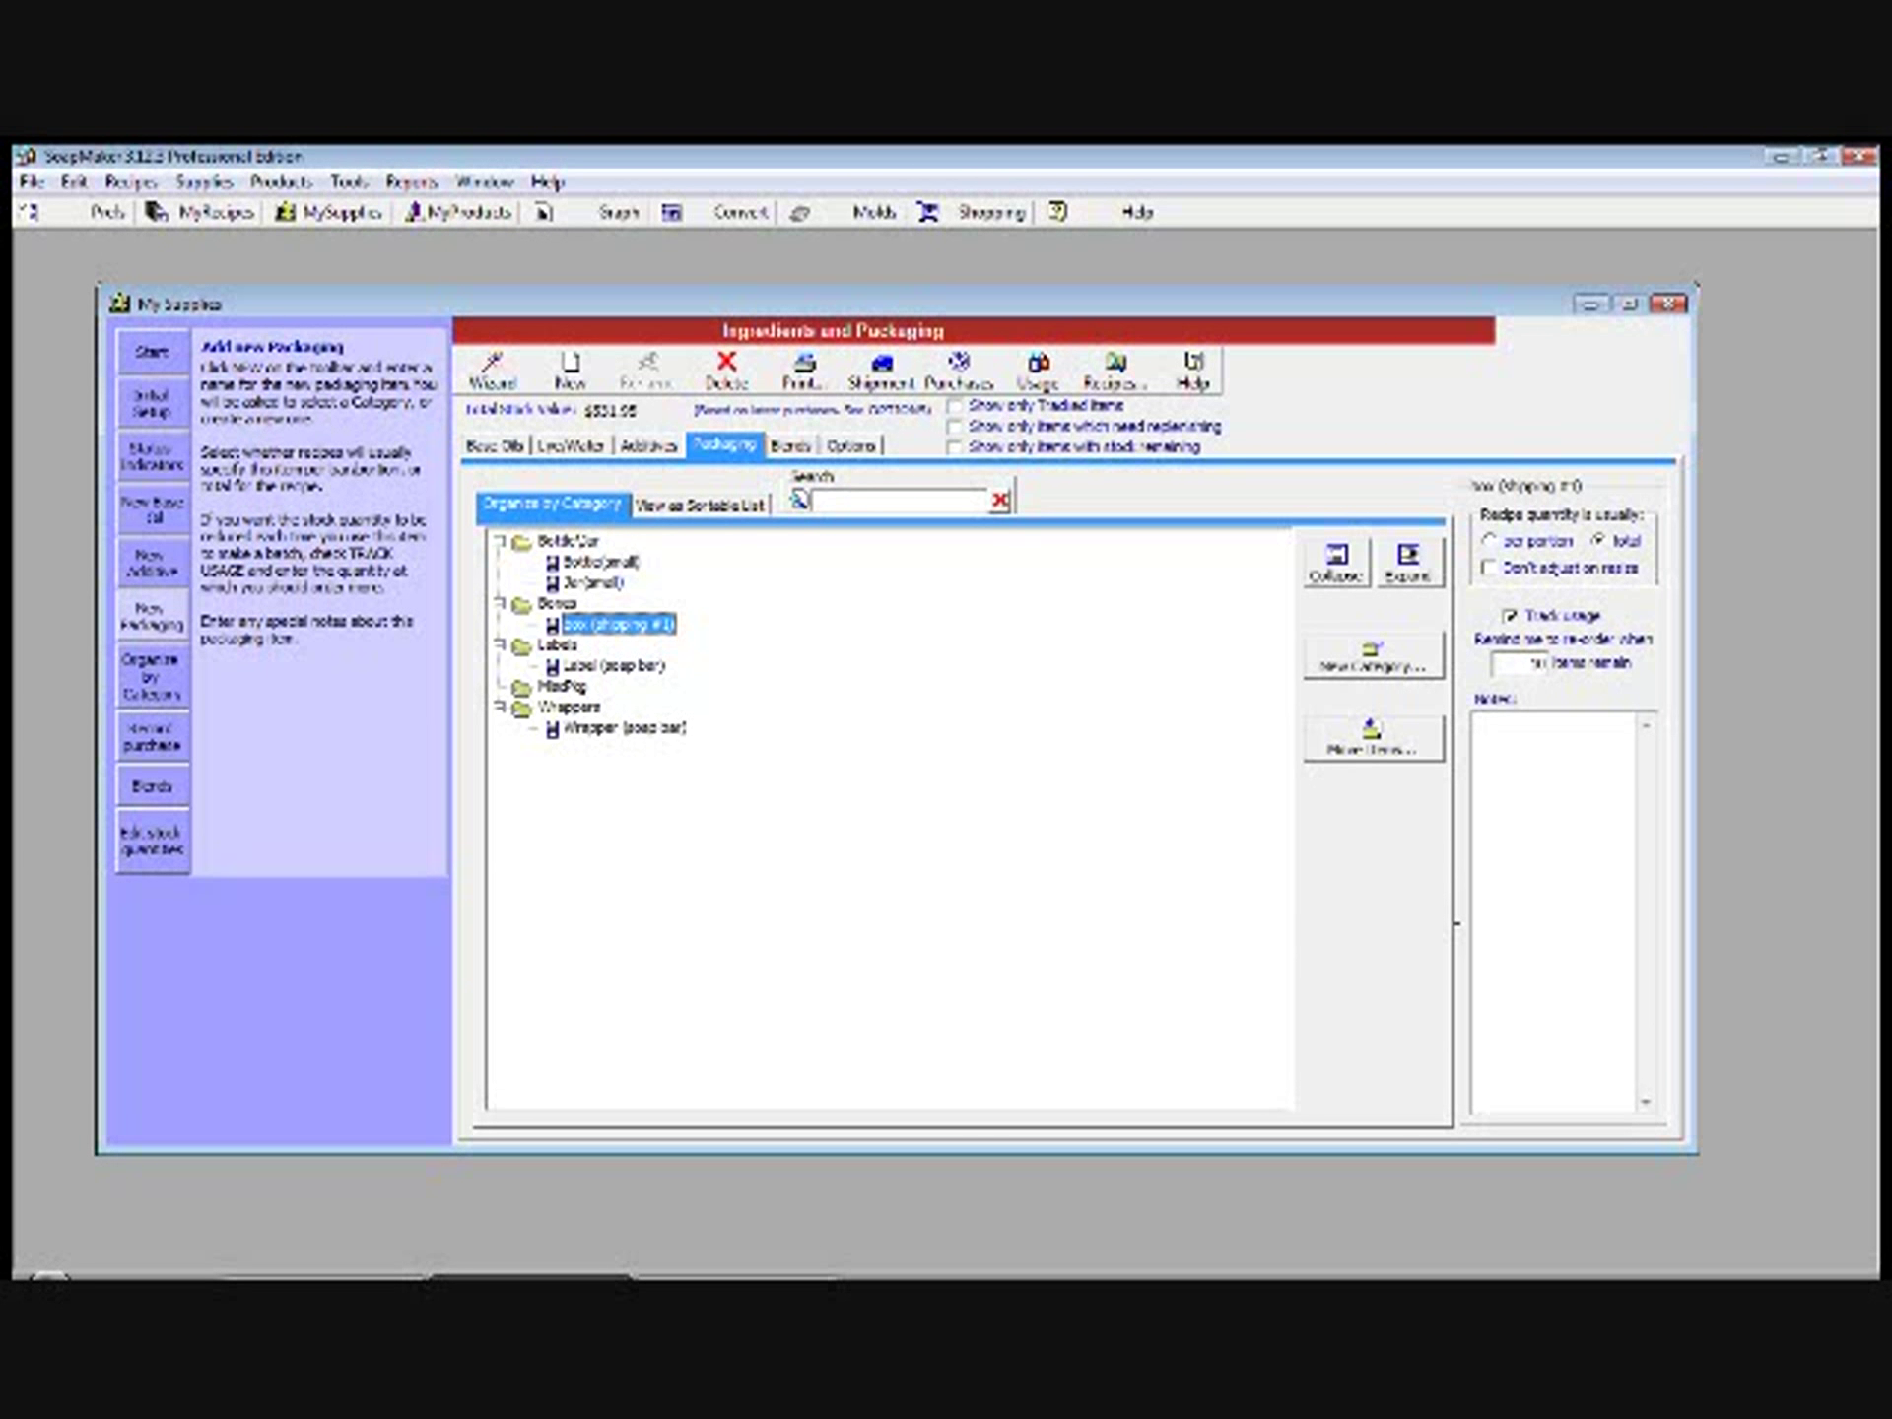
- Organize supplies by category, collapse the additives tree, and list additives as a sortable list
left_click(152, 675)
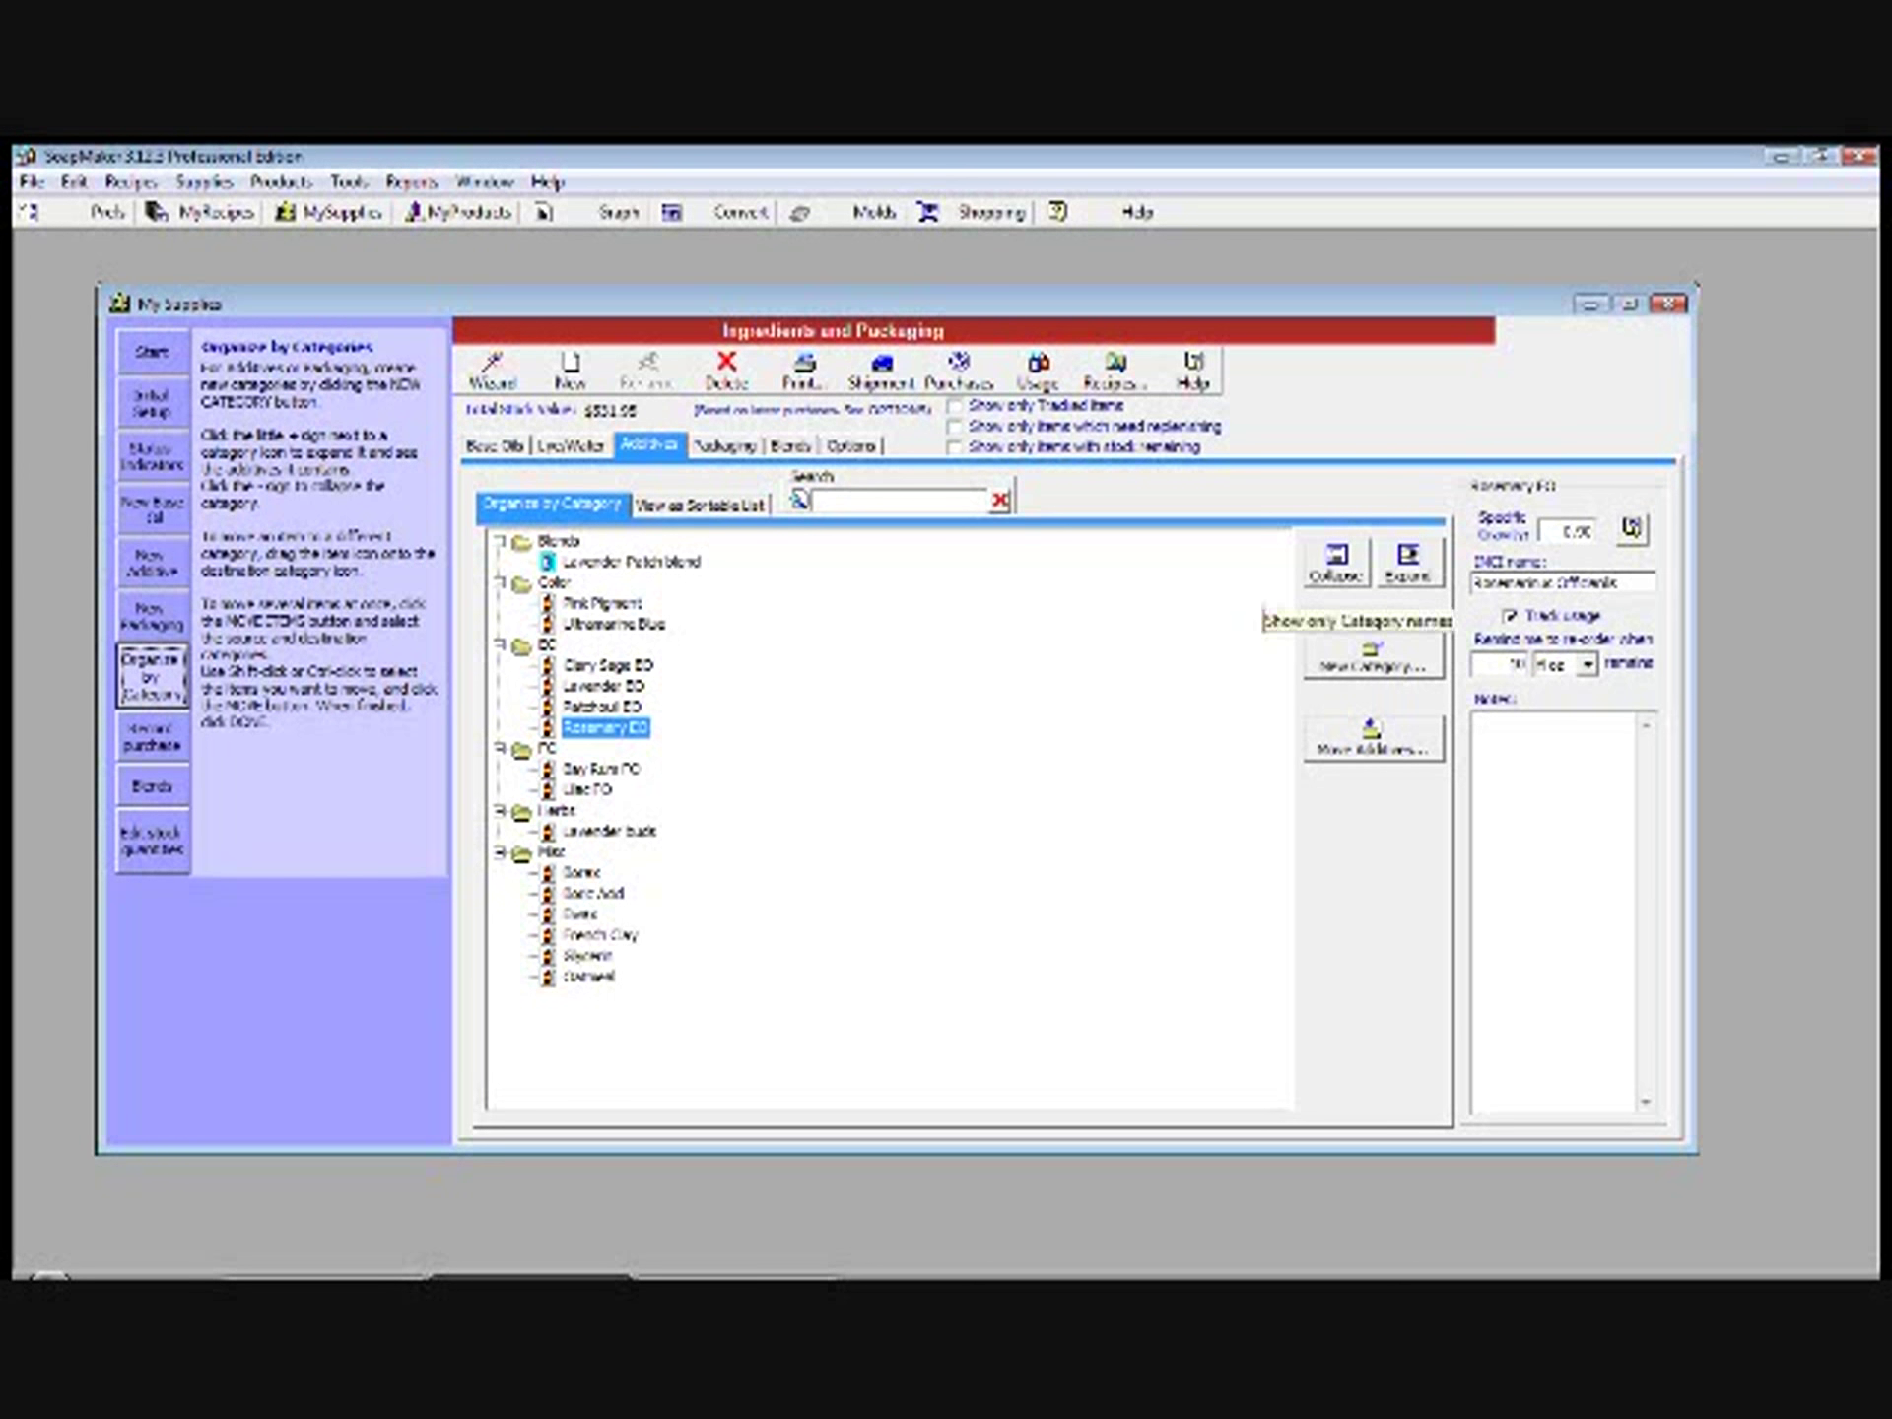
left_click(1336, 564)
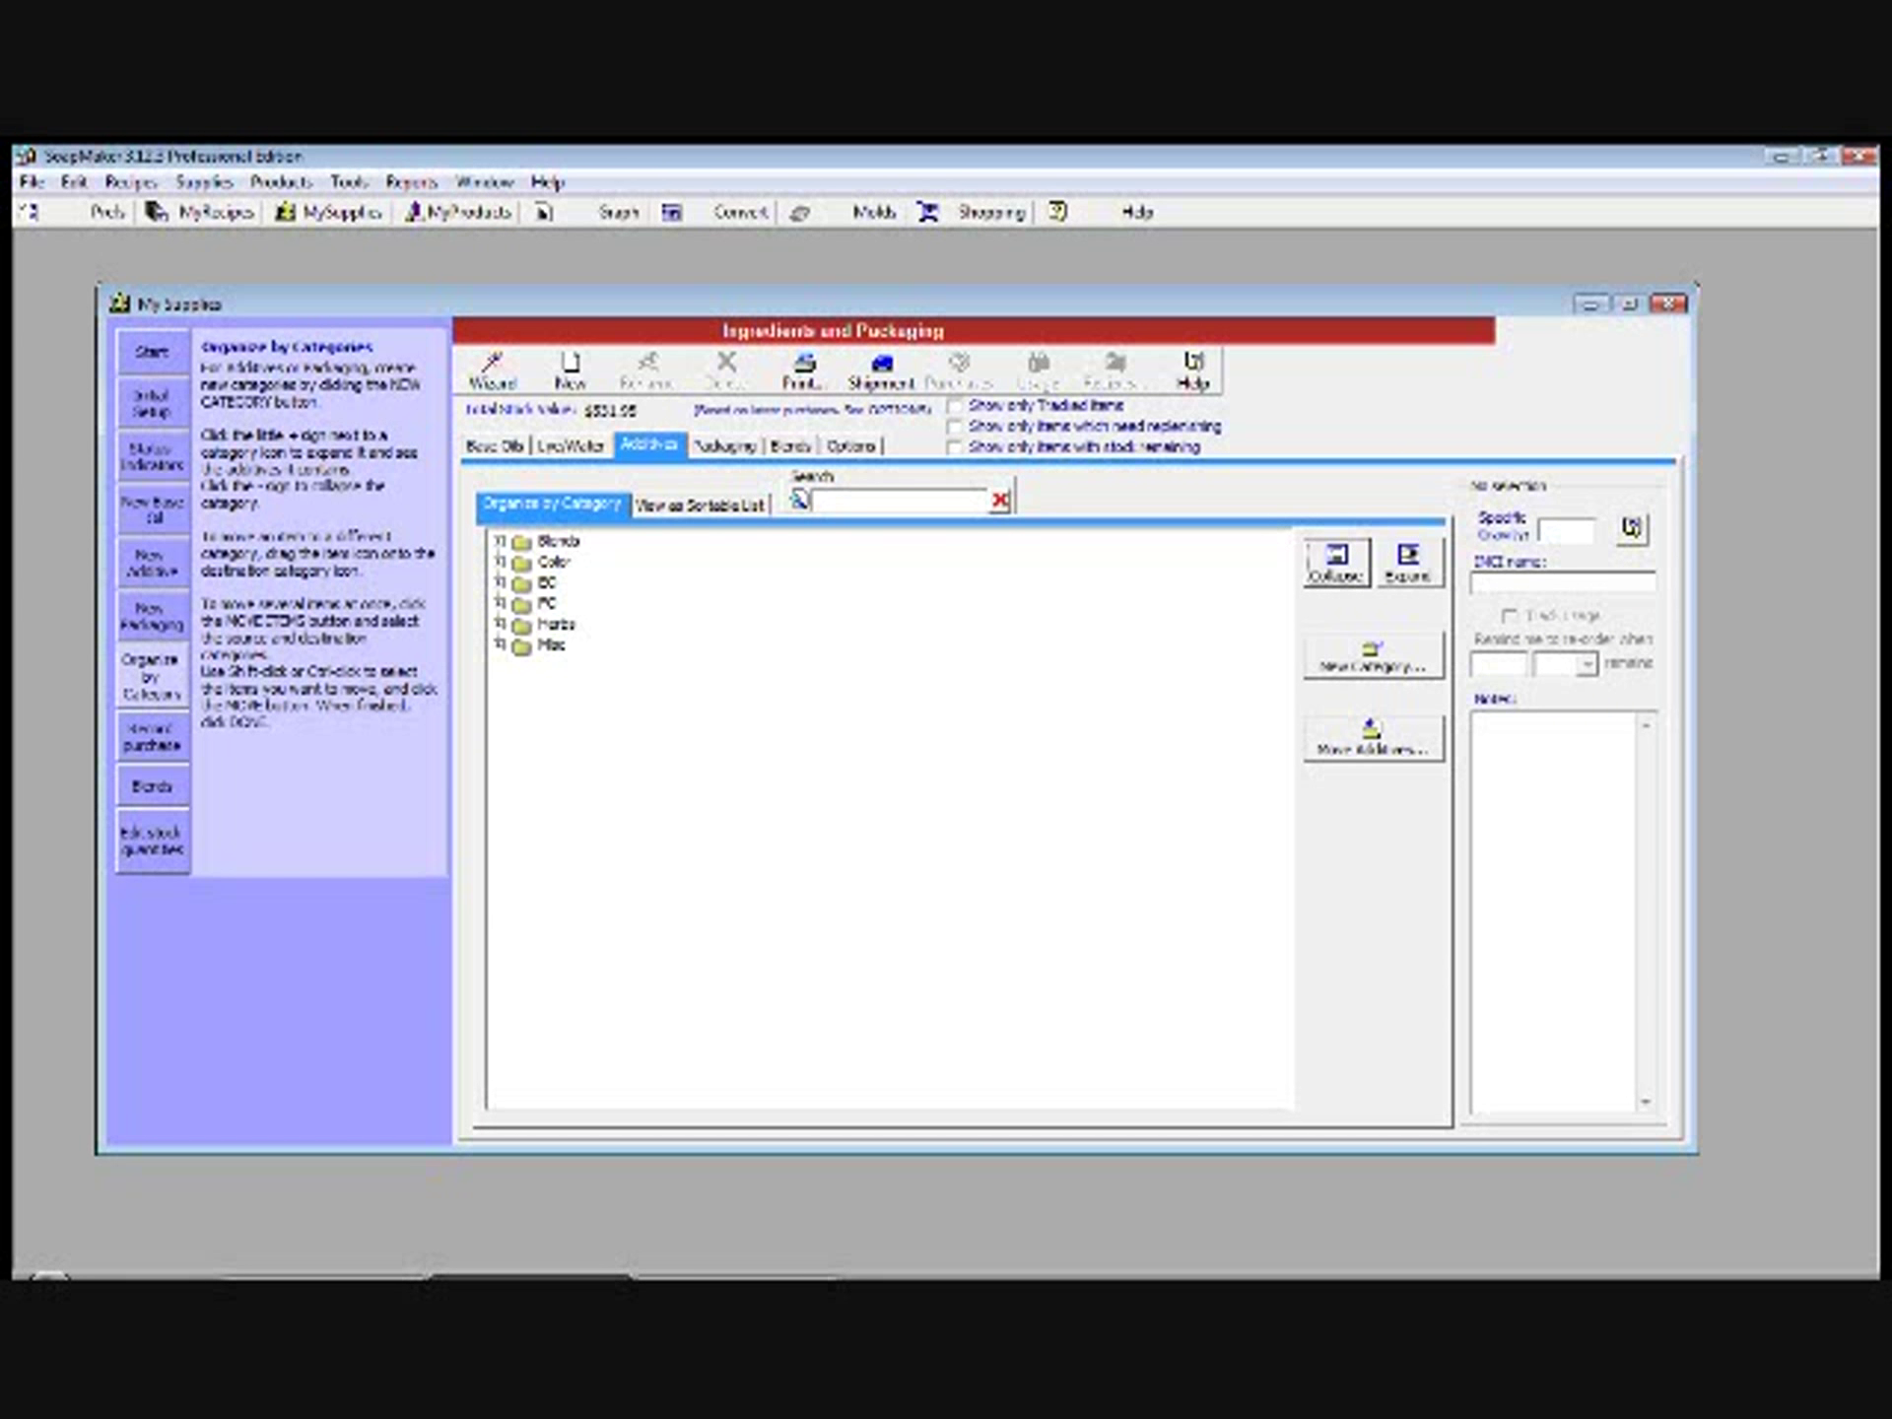
left_click(699, 504)
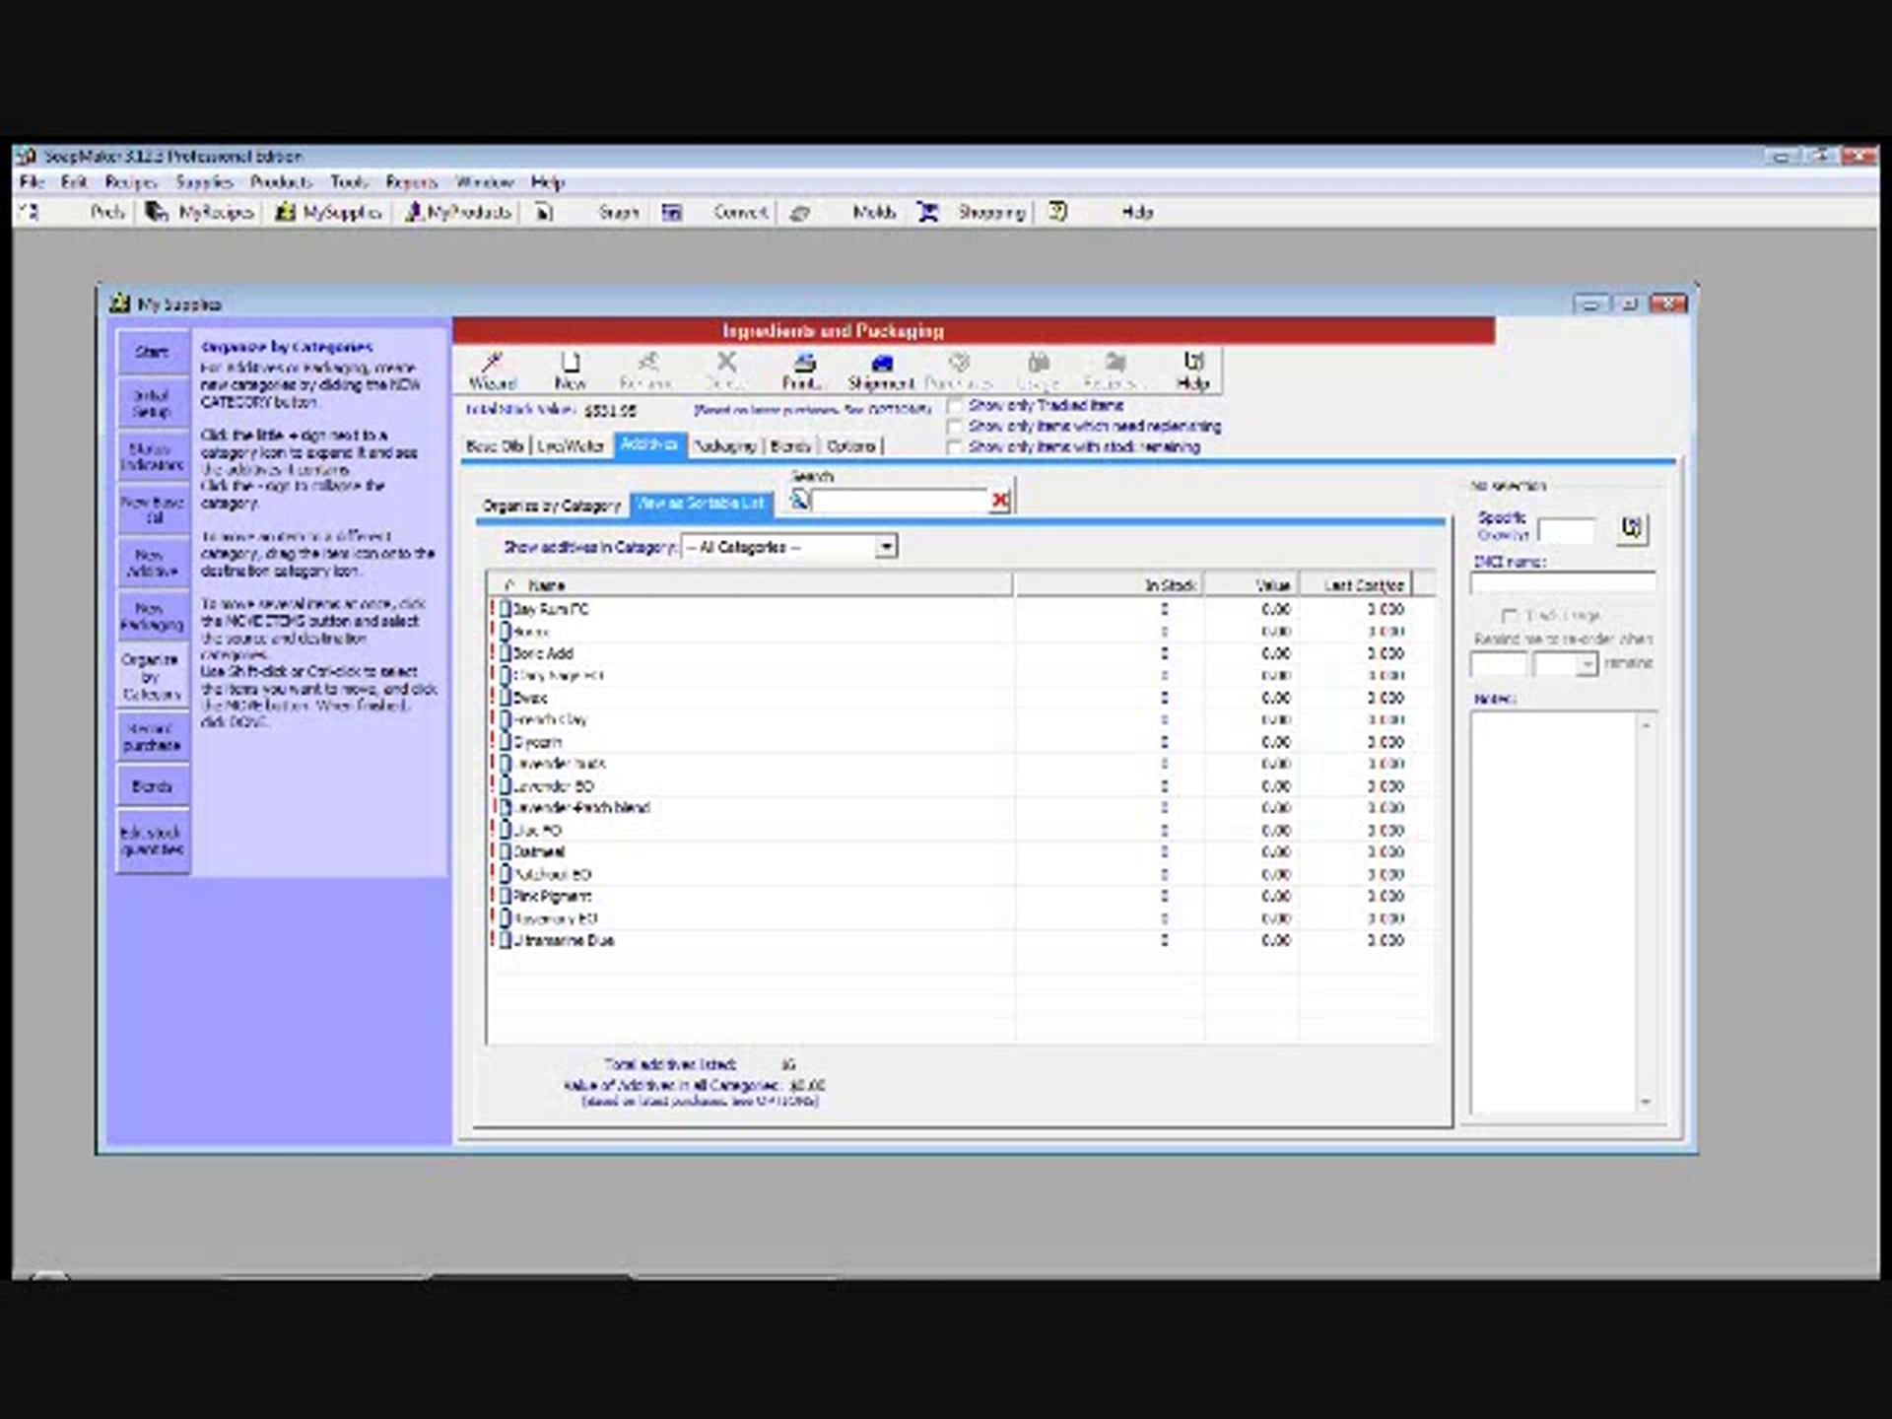
- Filter the additives list by Blends, Color and EO, then back to all categories
key("alt+Down")
key("Down")
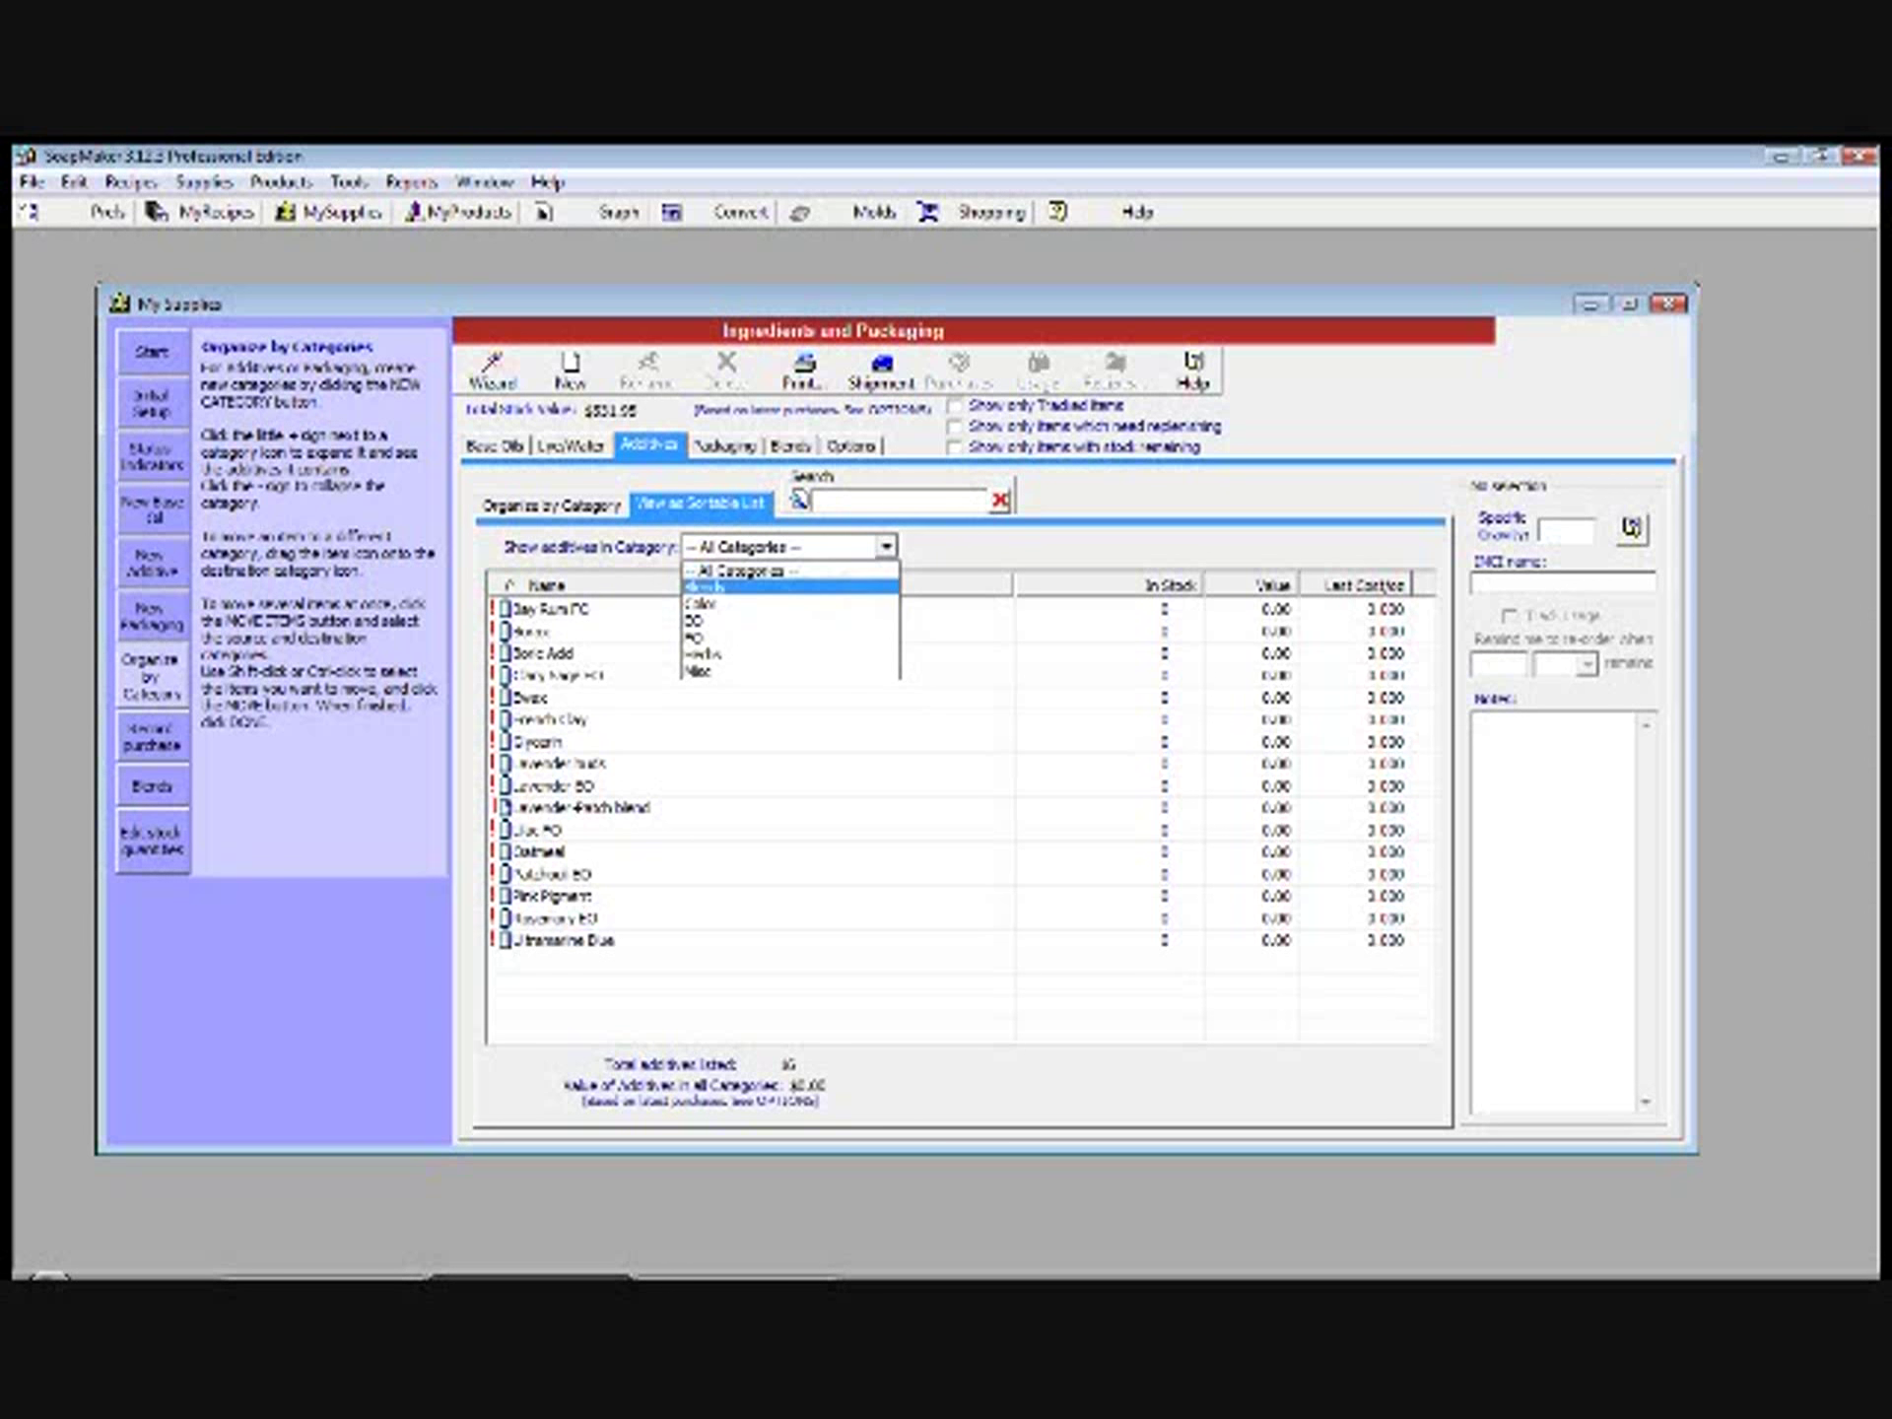
key("Return")
key("alt+Down")
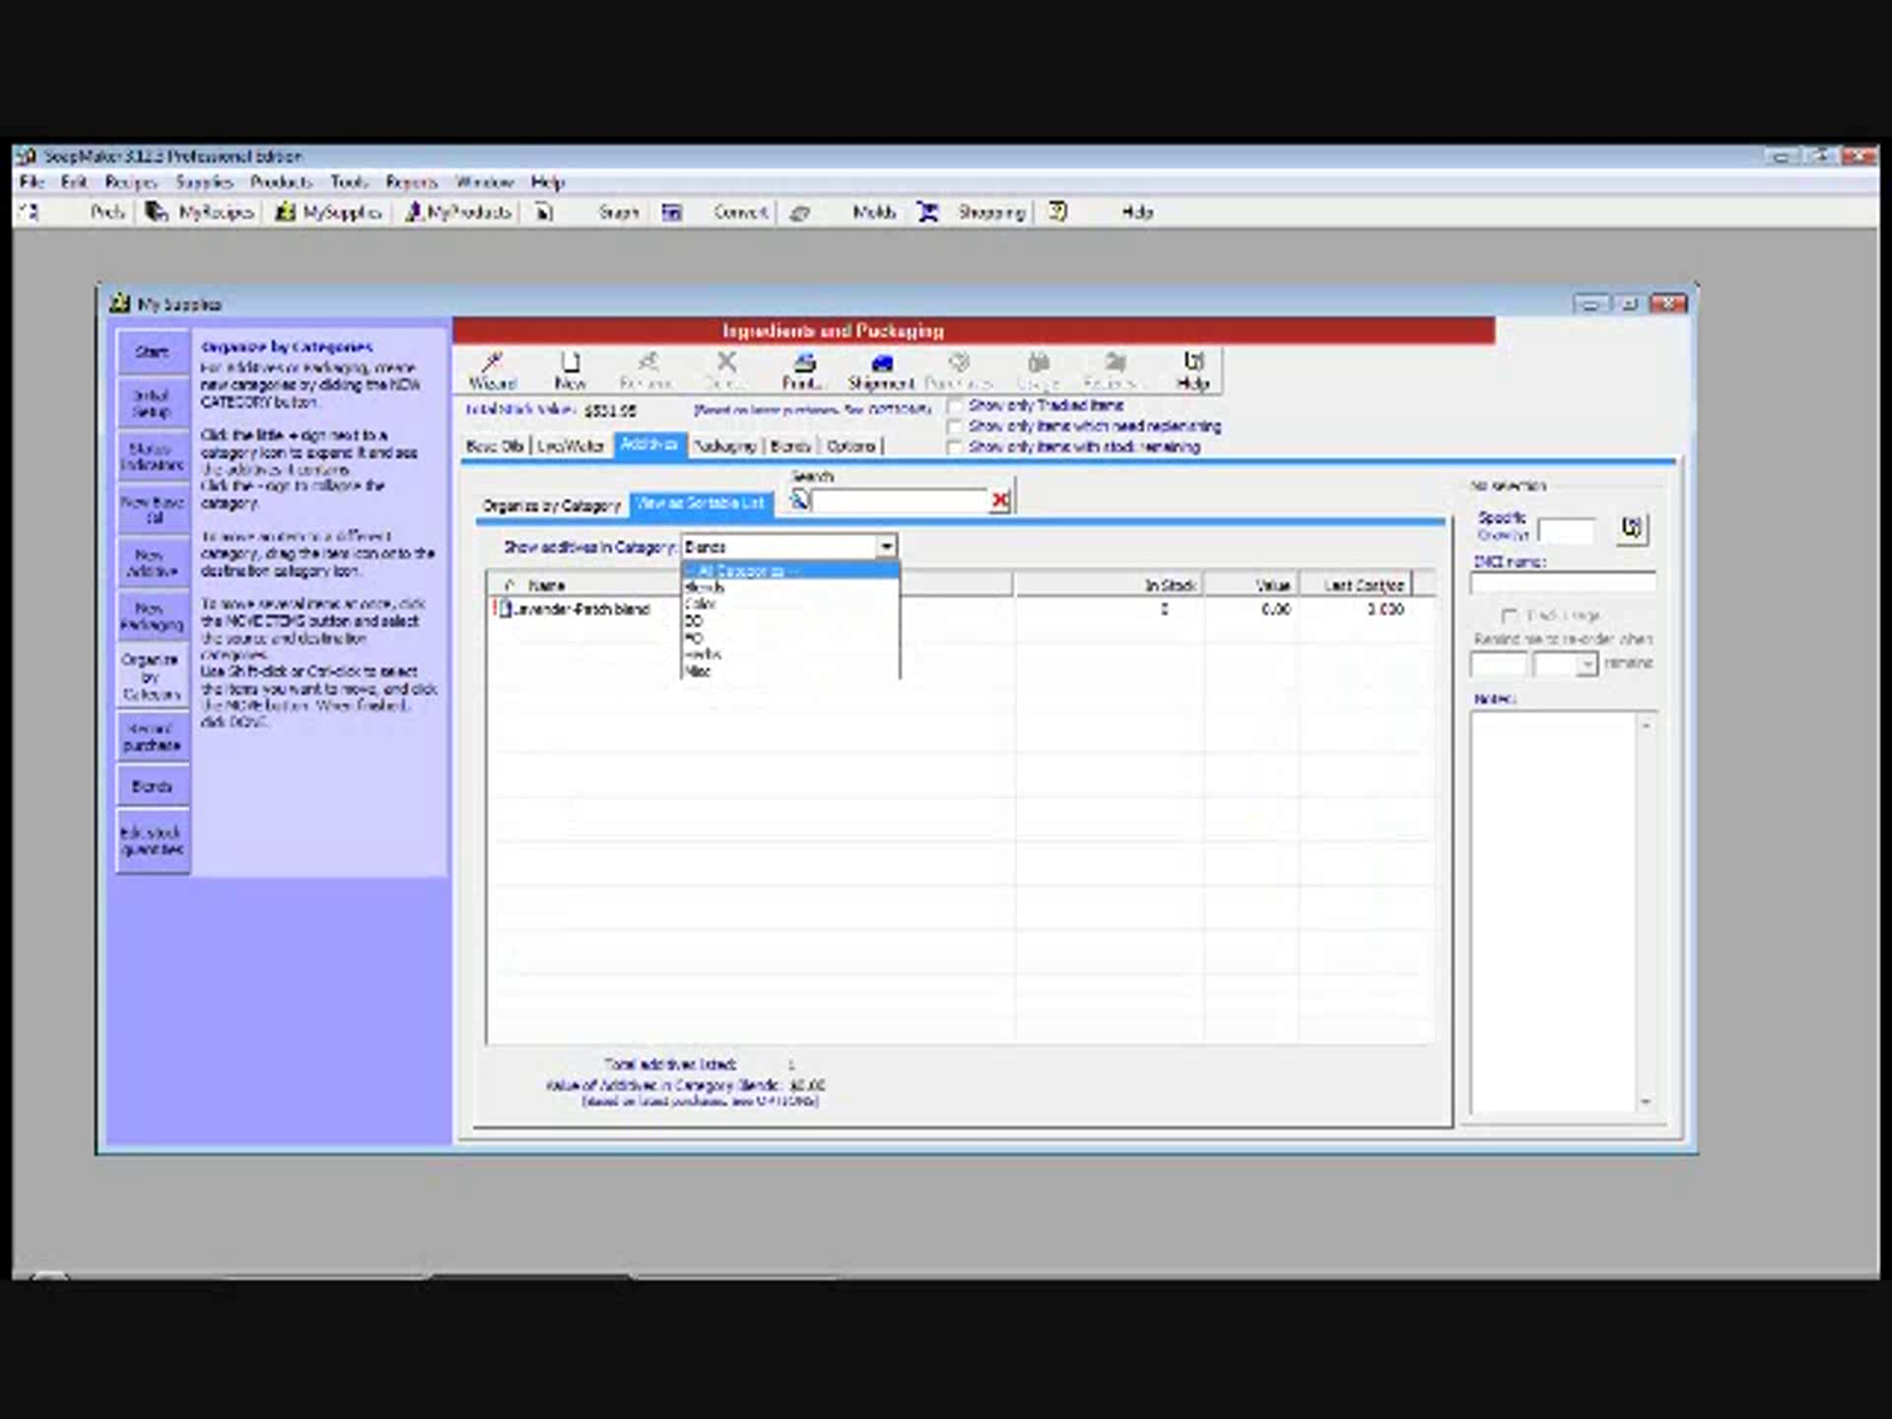
key("Down")
key("Return")
key("alt+Down")
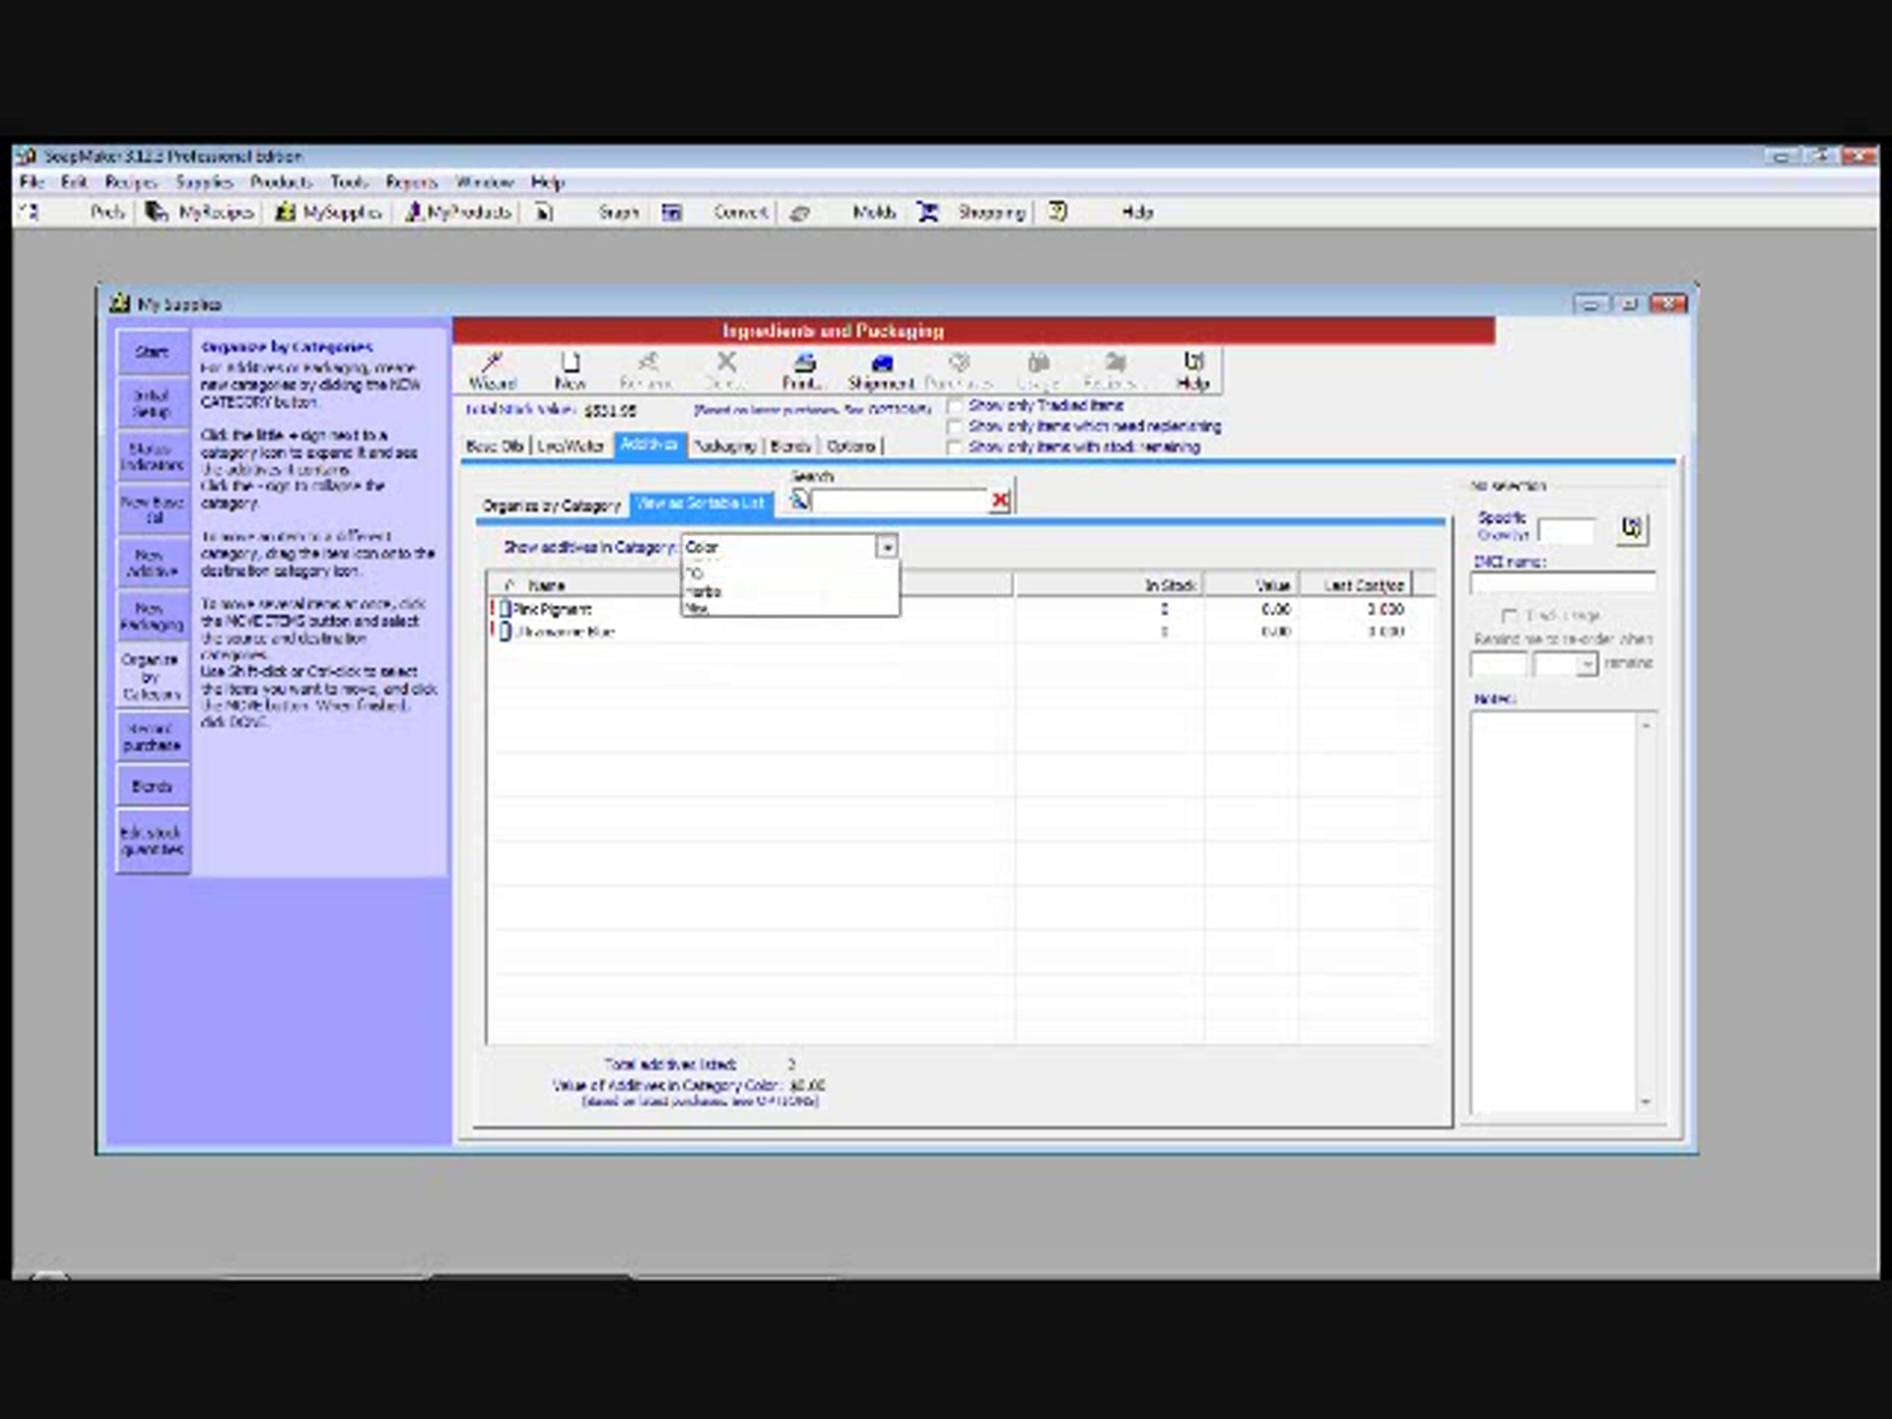
key("Down")
key("Return")
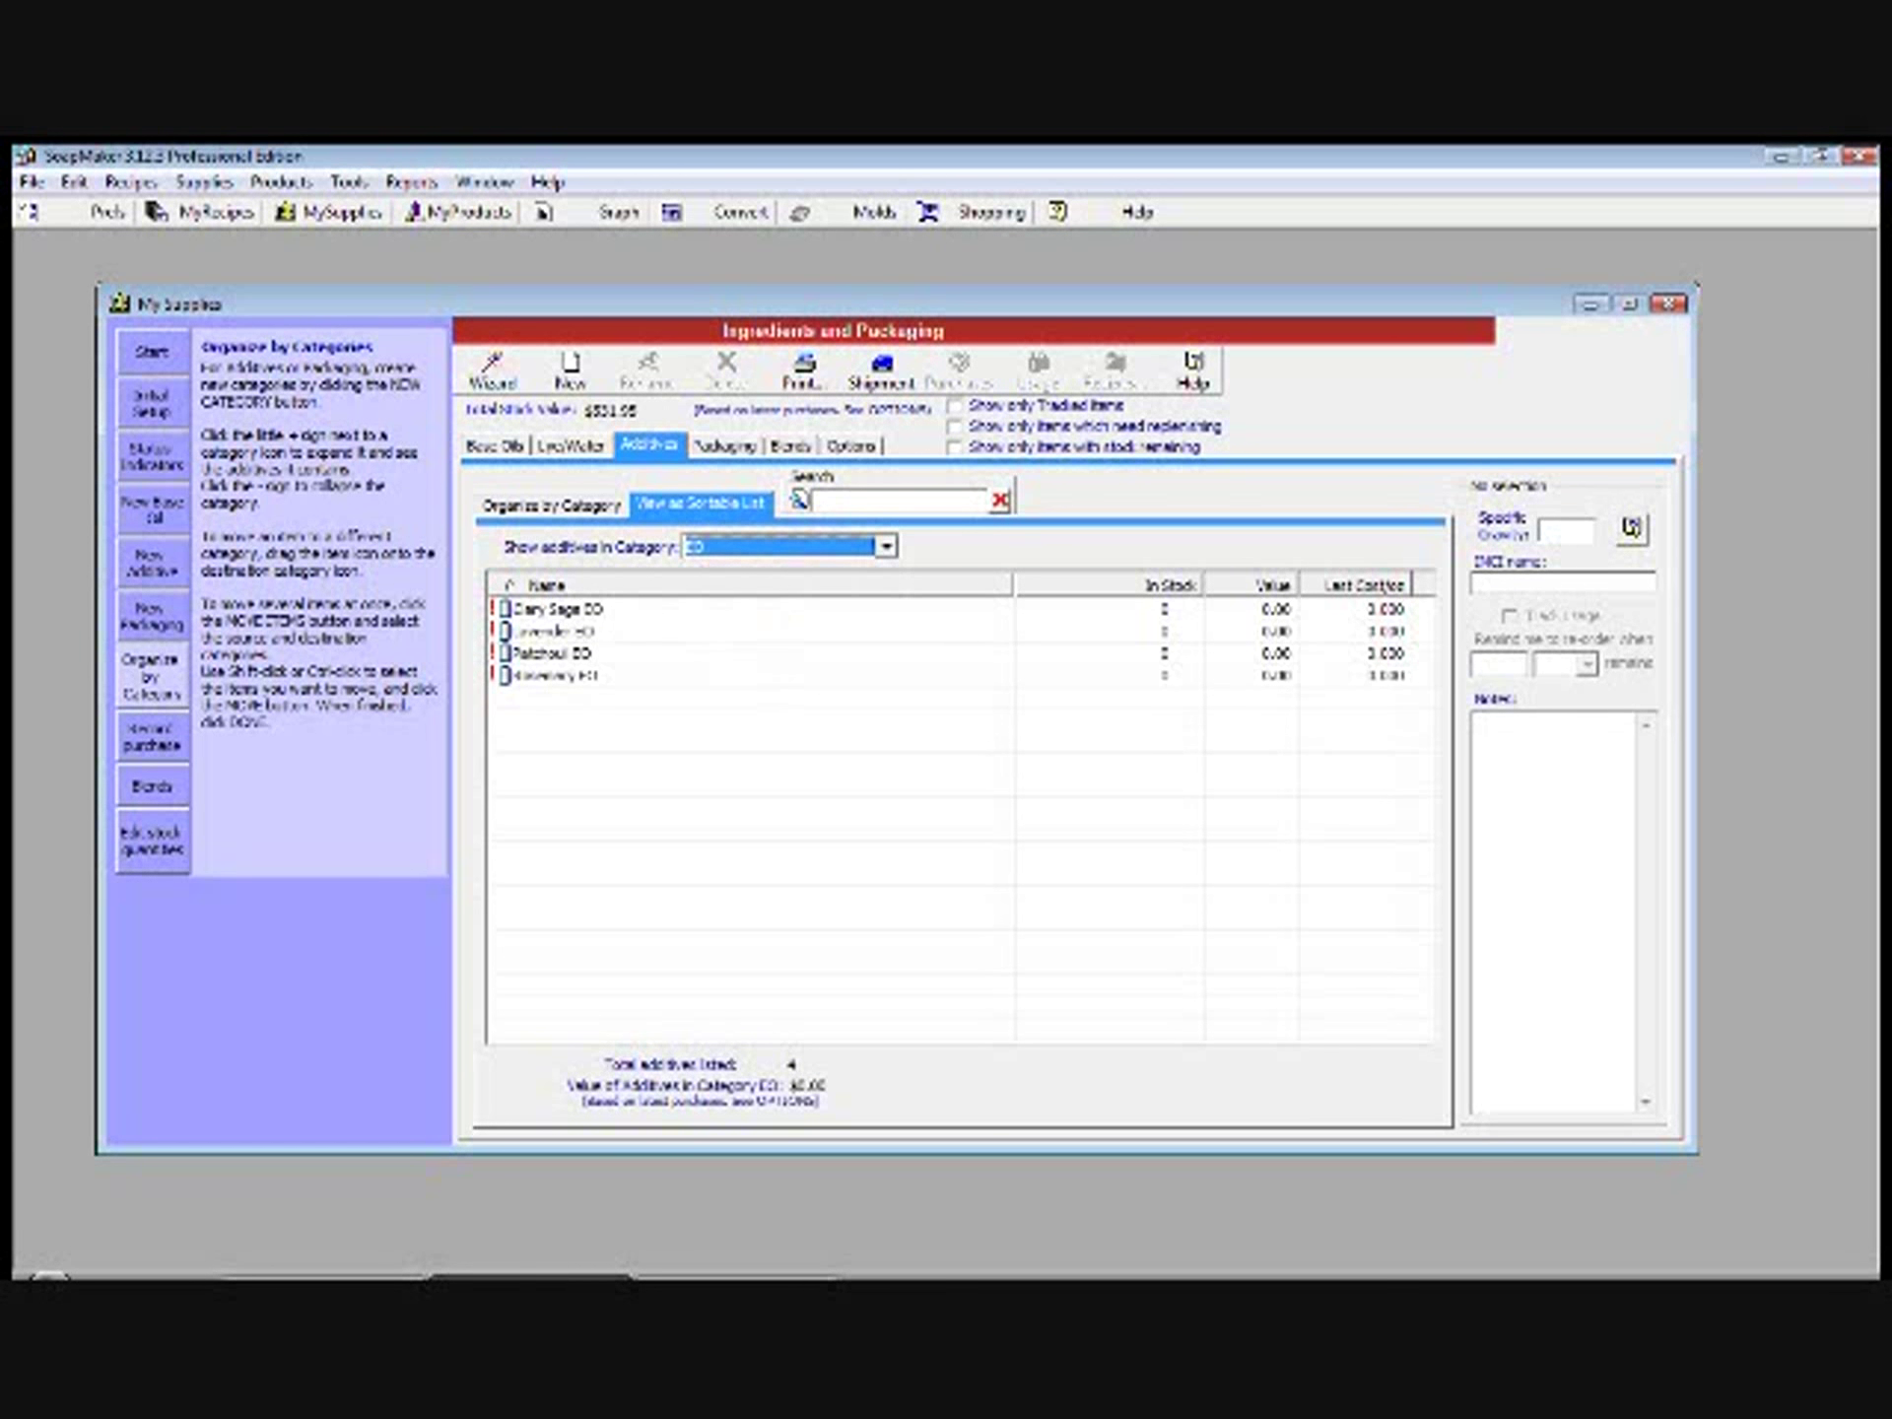
key("alt+Down")
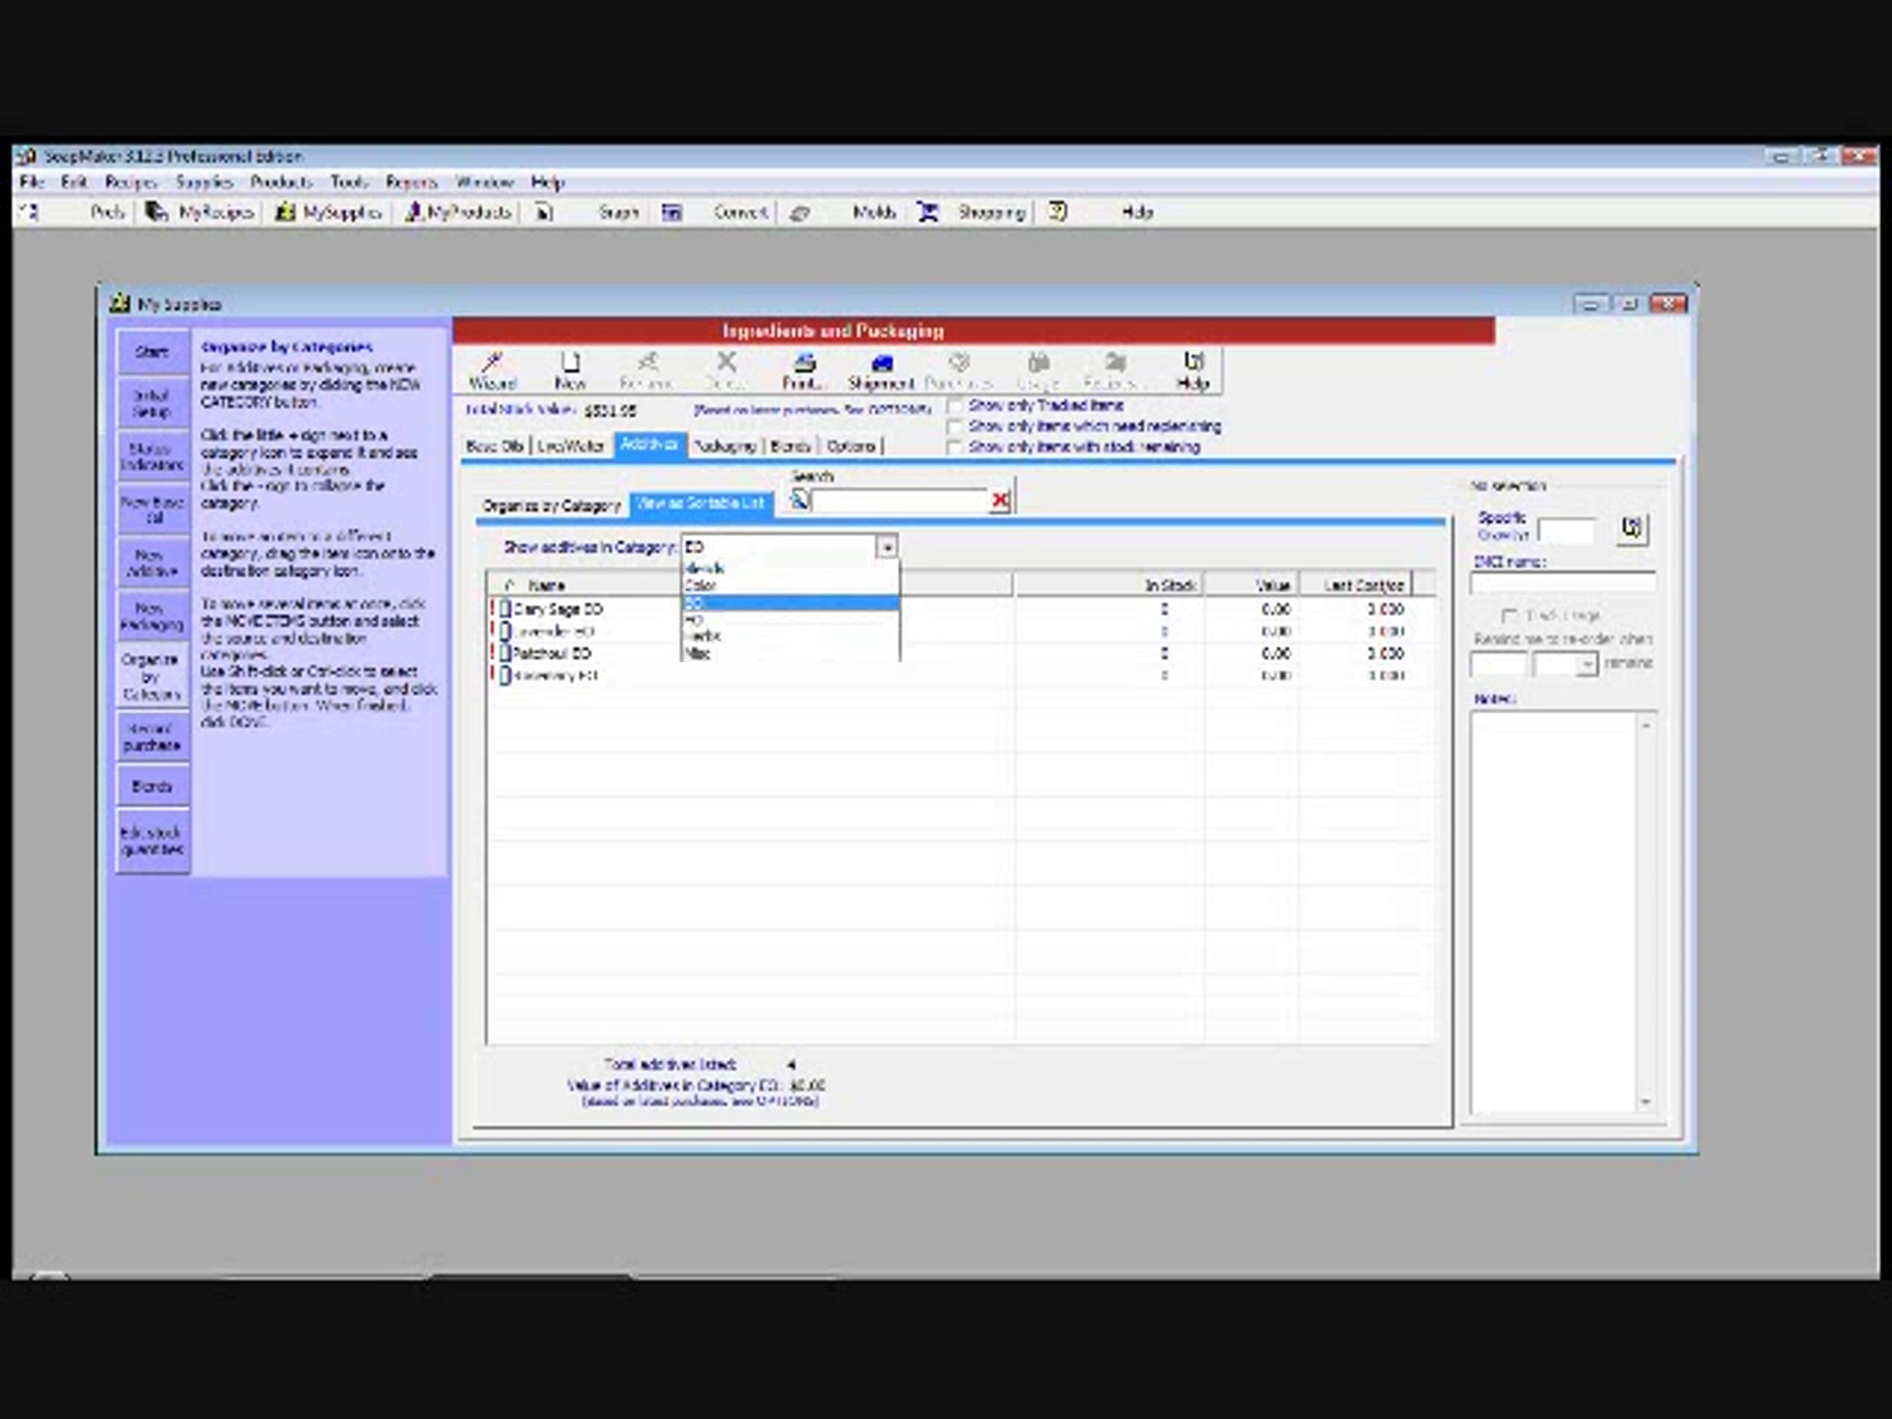
key("Up")
key("Up")
key("Up")
key("Return")
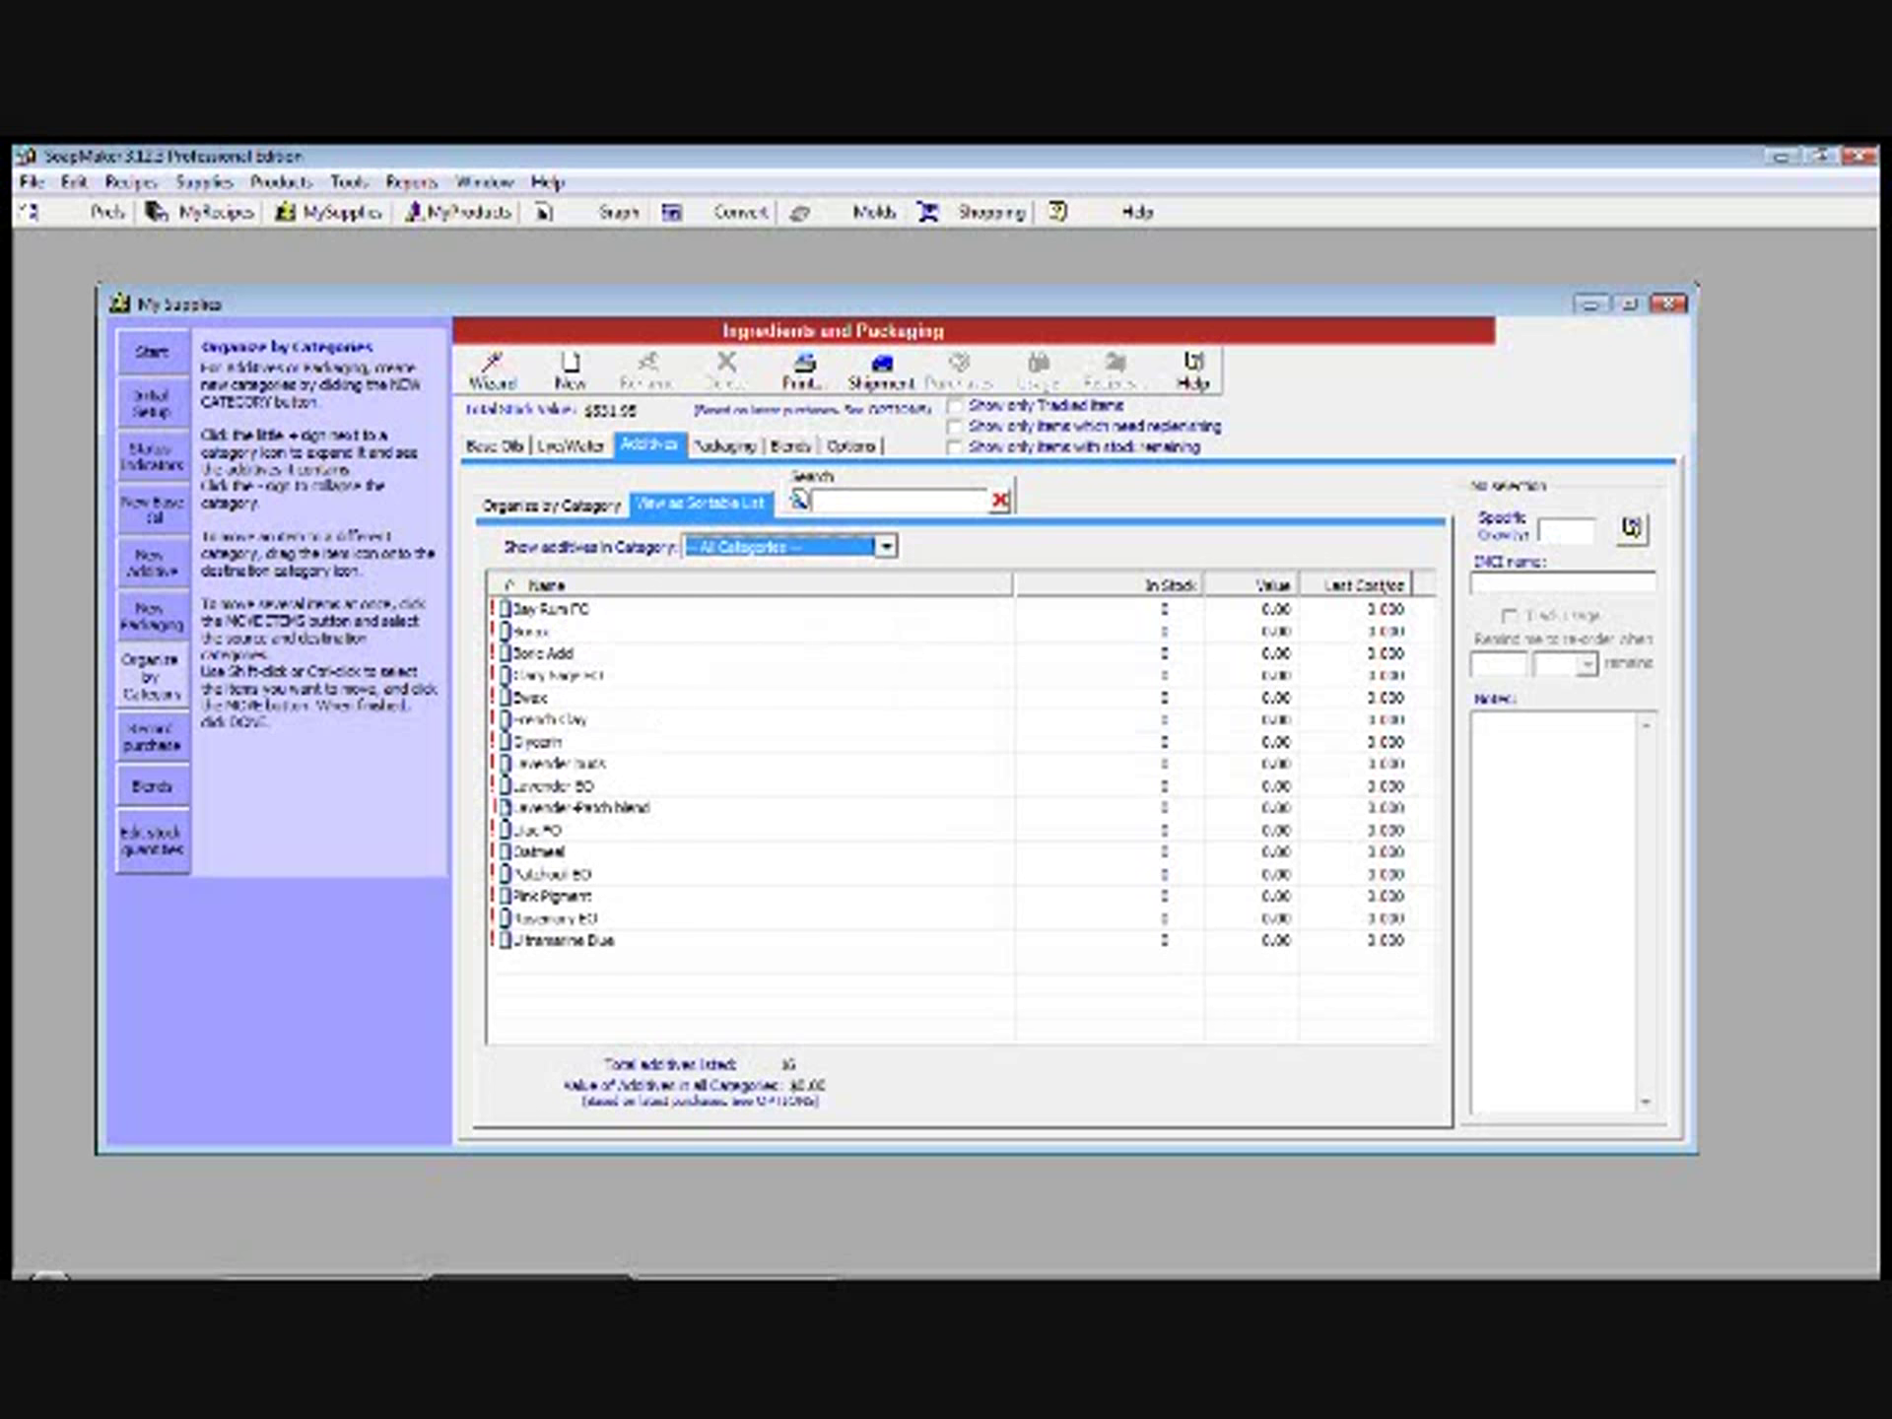
- Return to the additives category tree and bring up the Base Oils list for recording a purchase
left_click(552, 505)
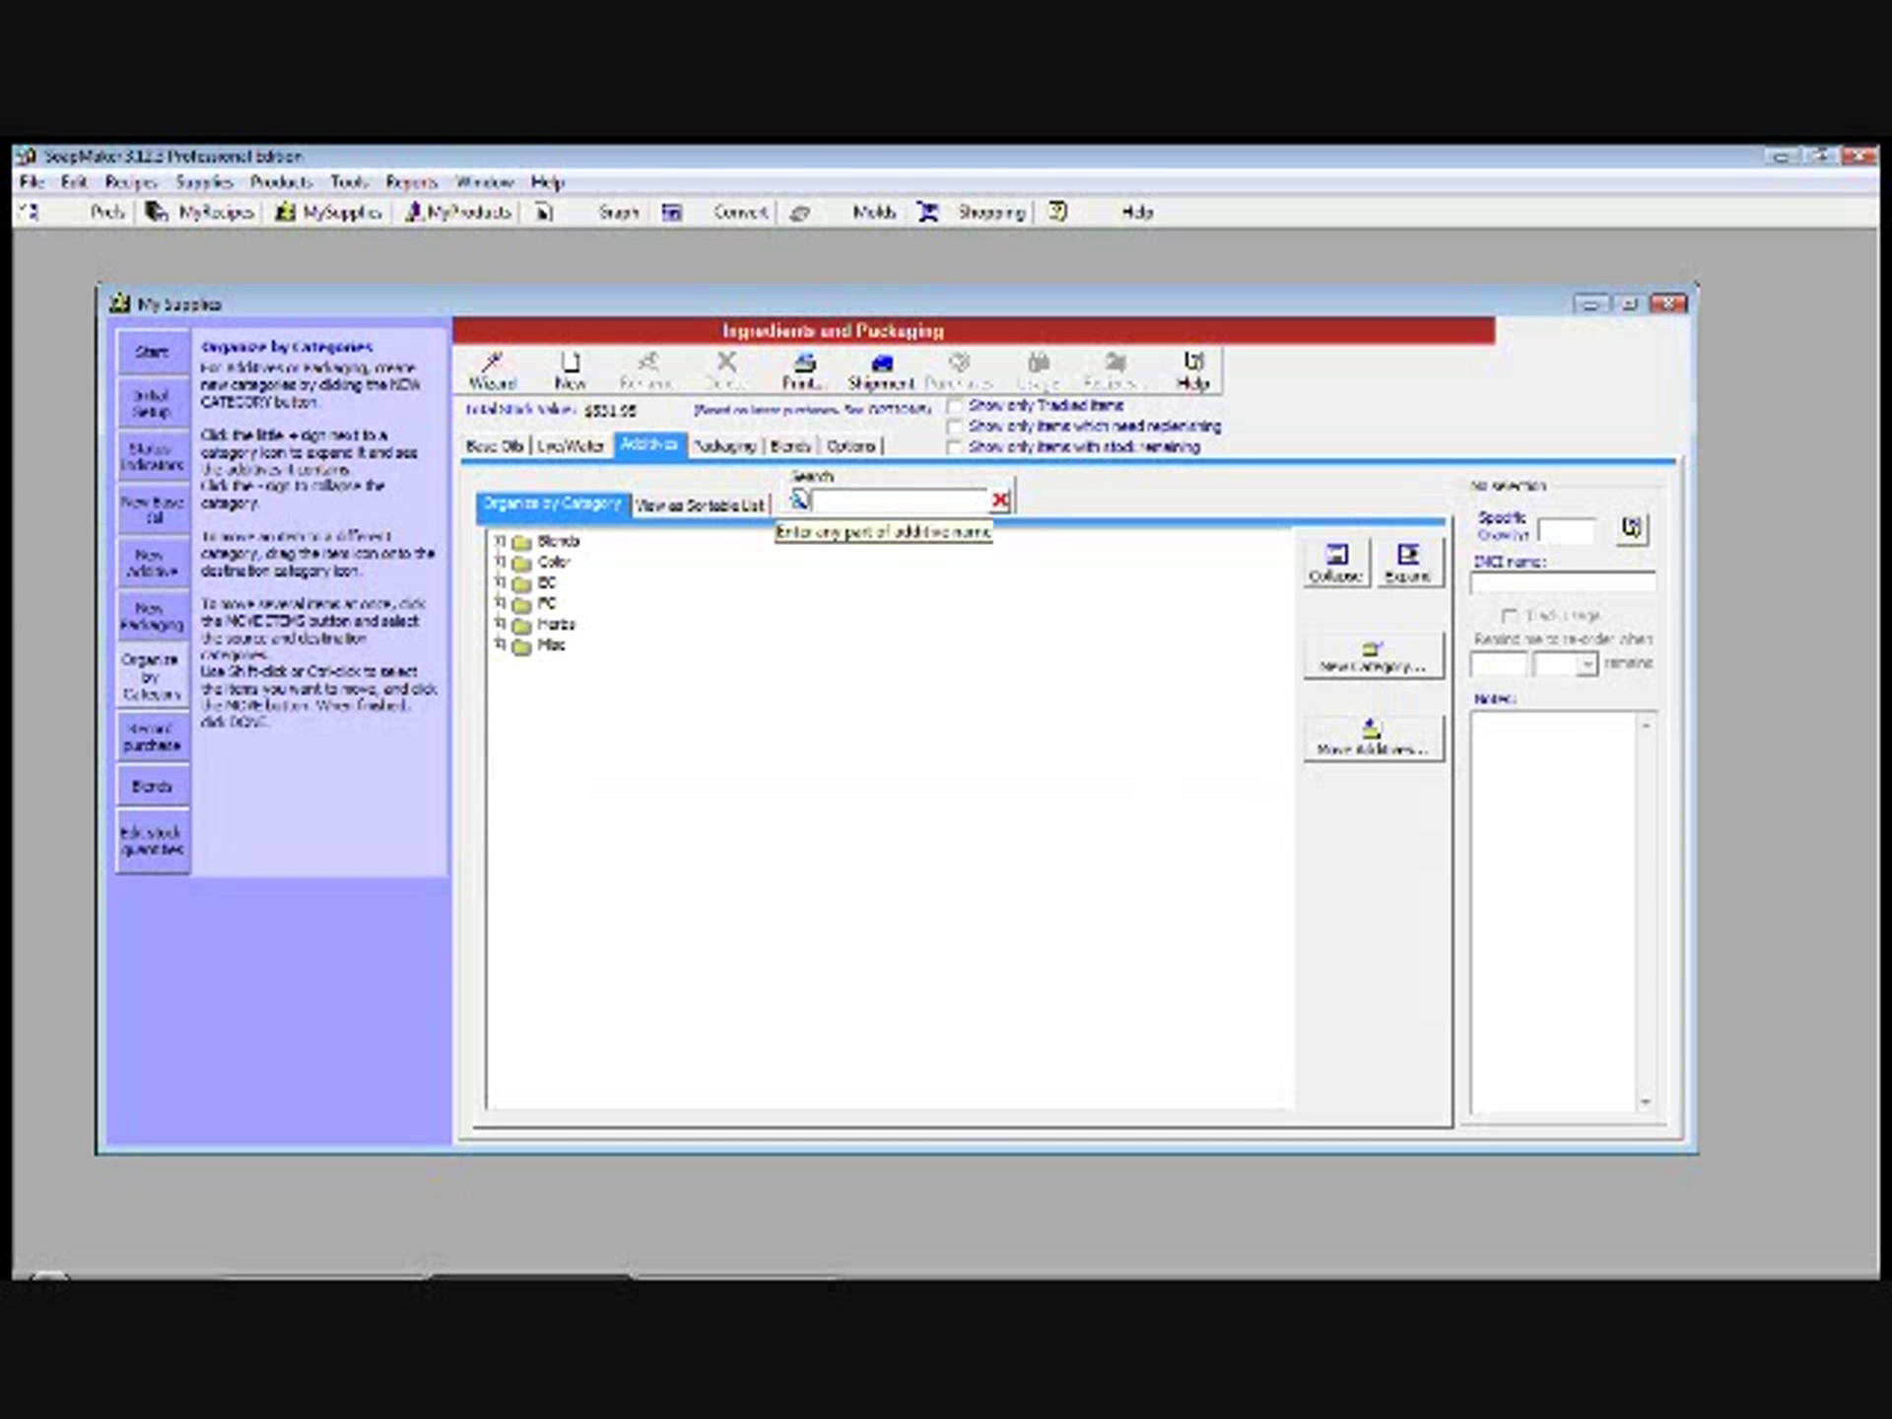
left_click(814, 501)
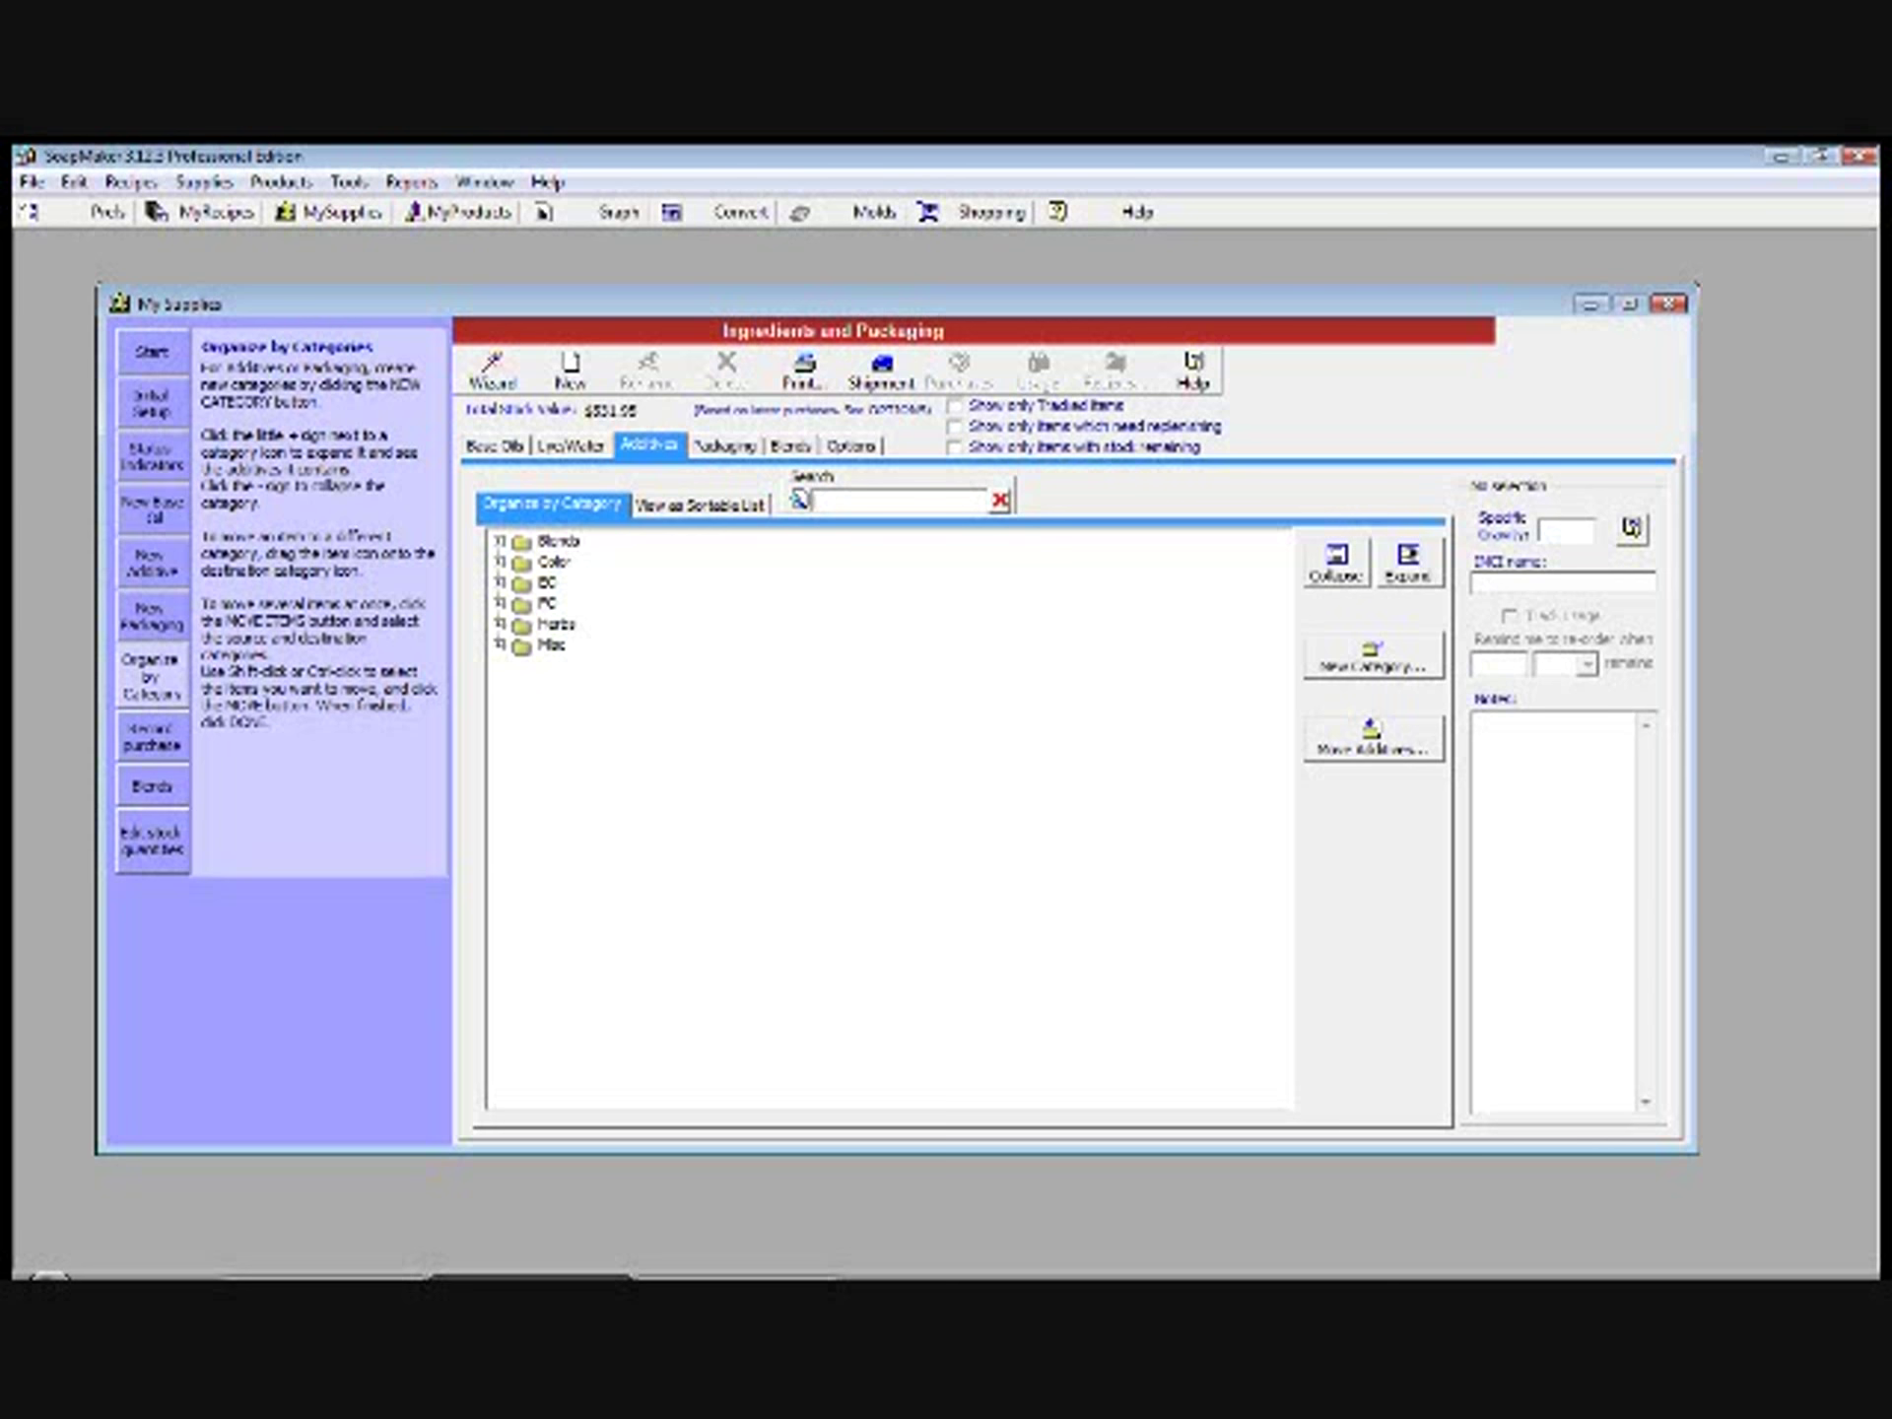
left_click(151, 736)
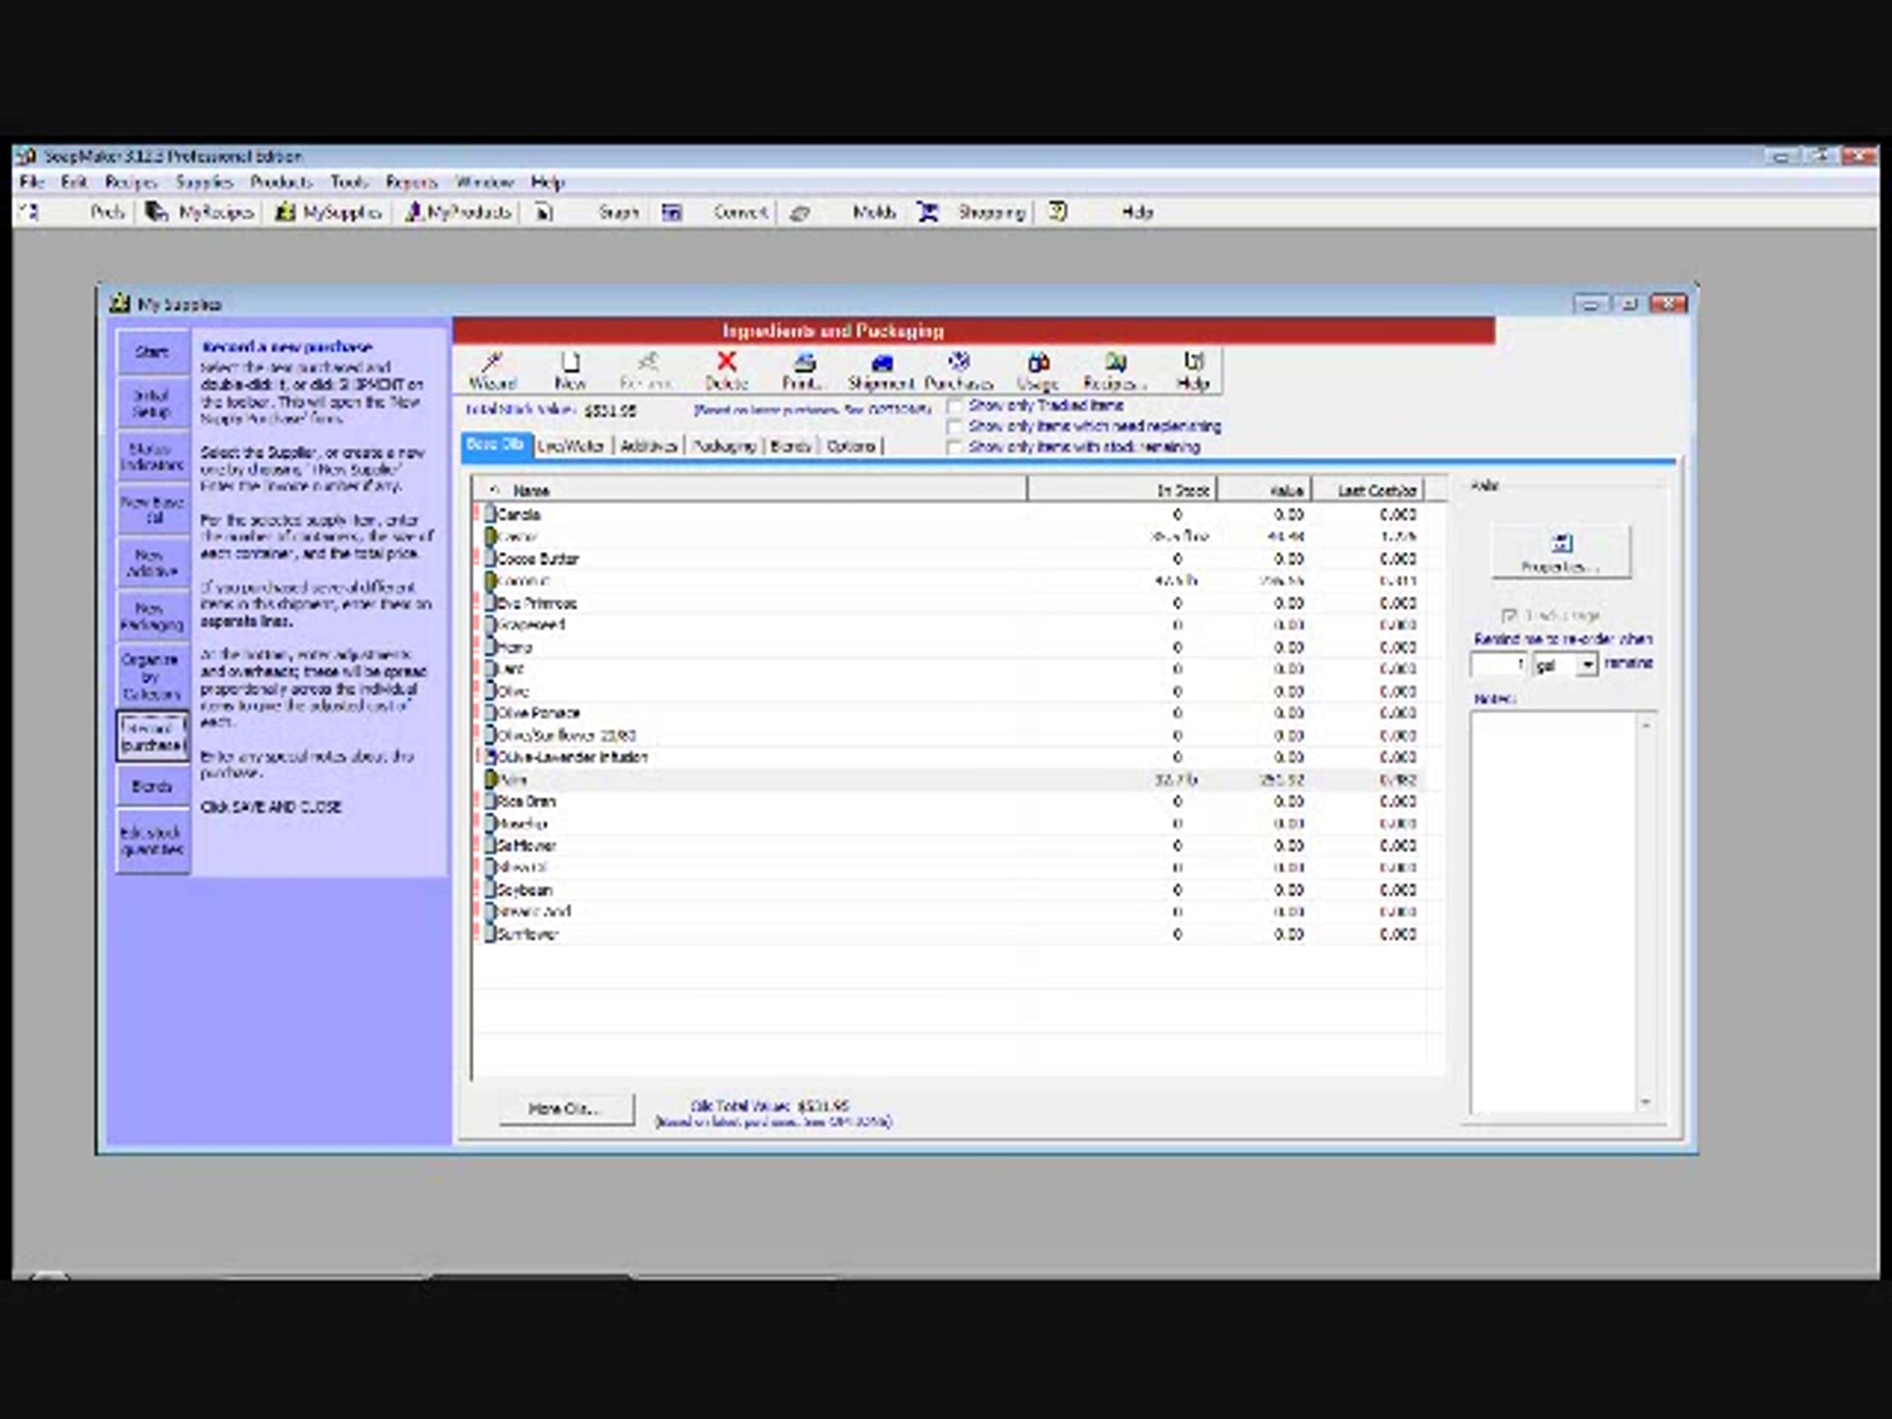
- Start a new supply purchase with Canola base oil prefilled as the first item
double_click(522, 513)
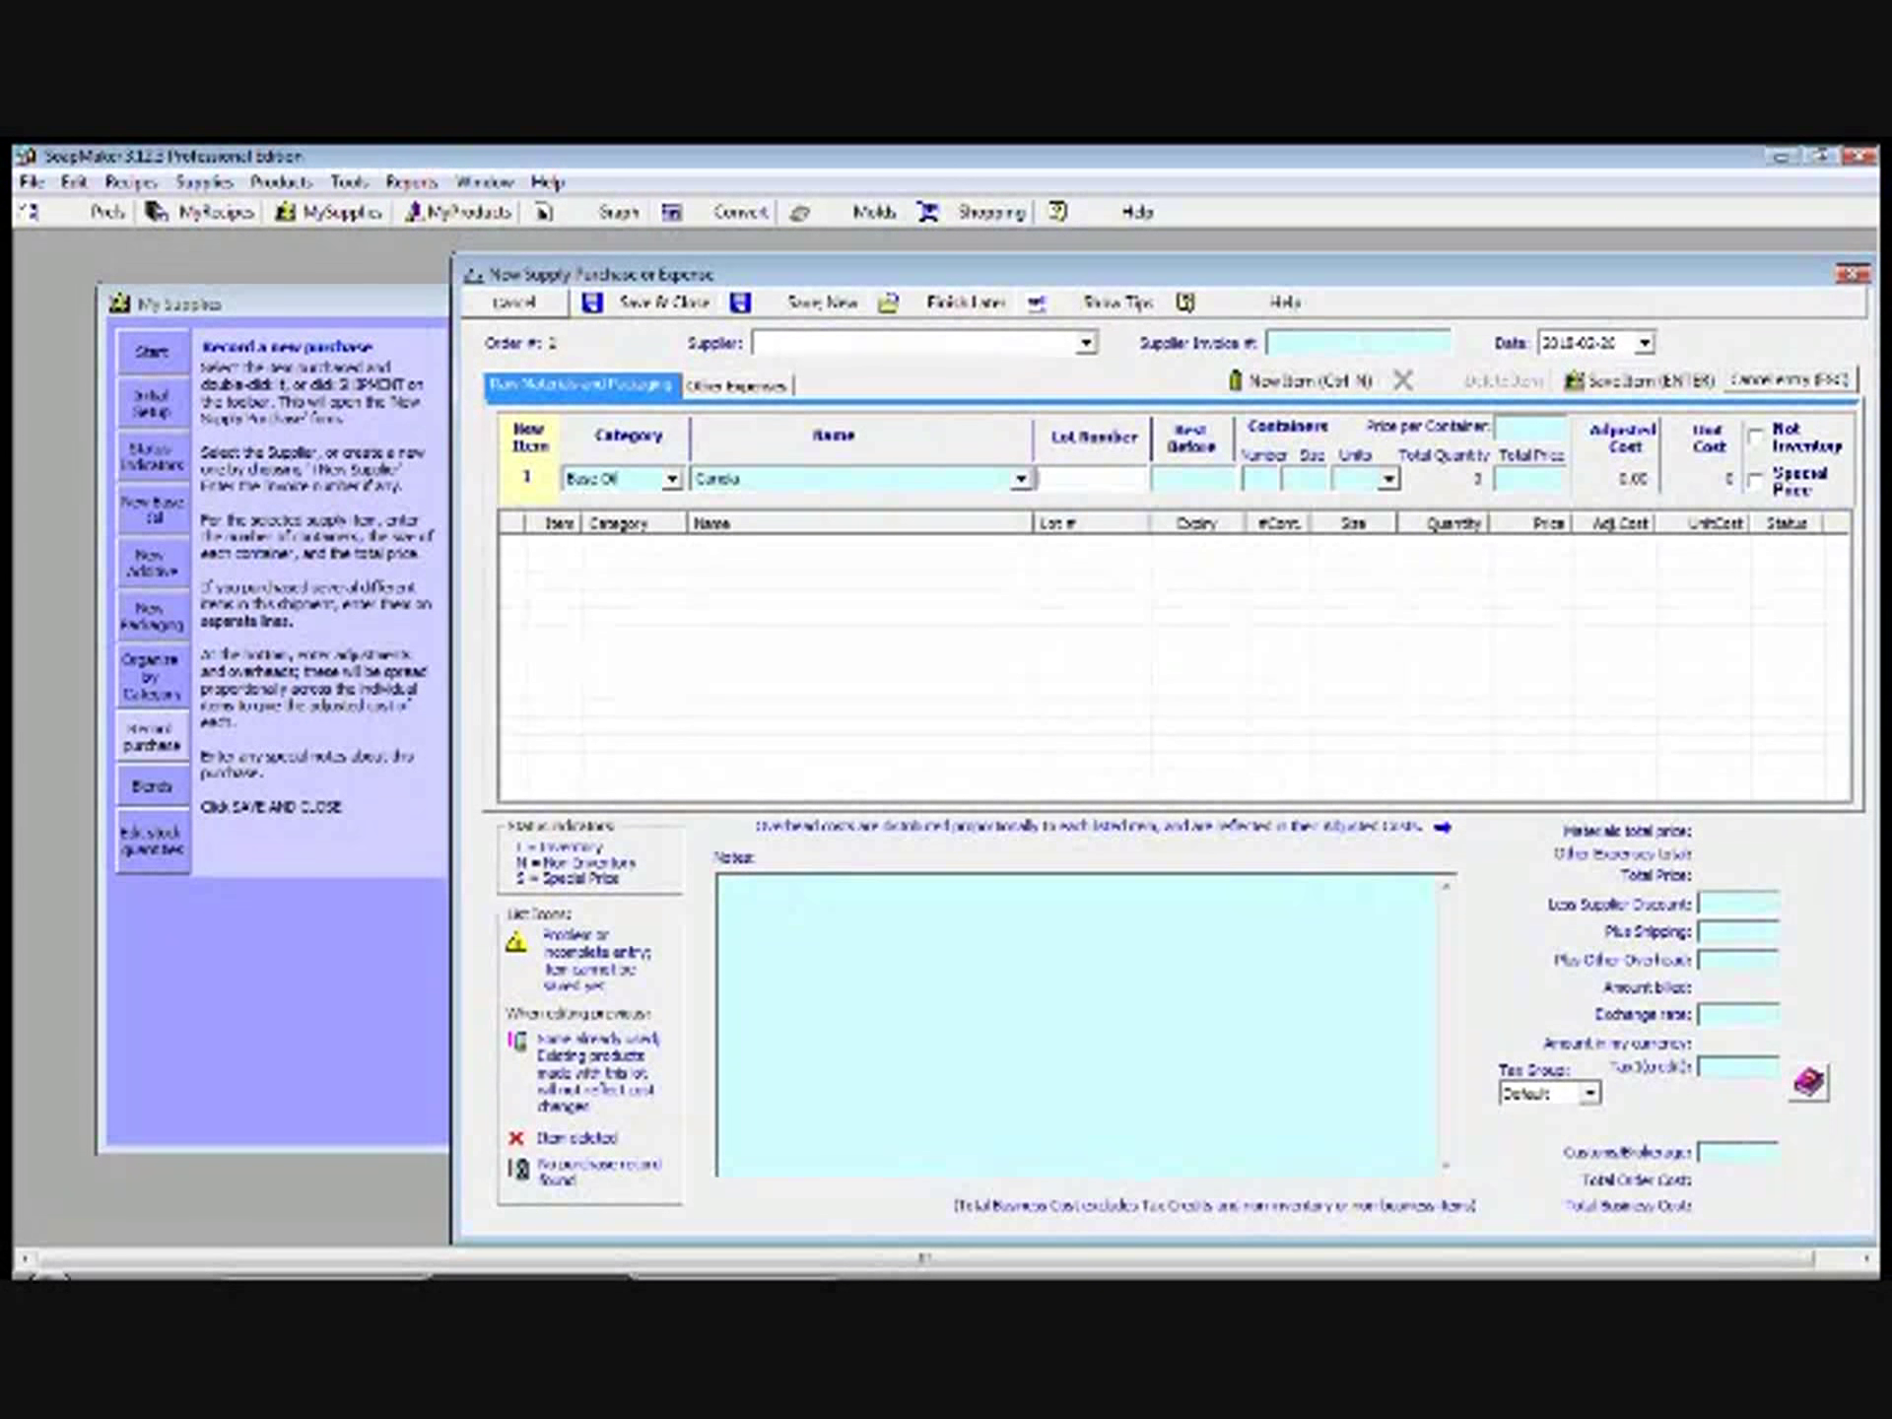
- Add the incomplete Canola line to the purchase and keep entering data
key("alt+Down")
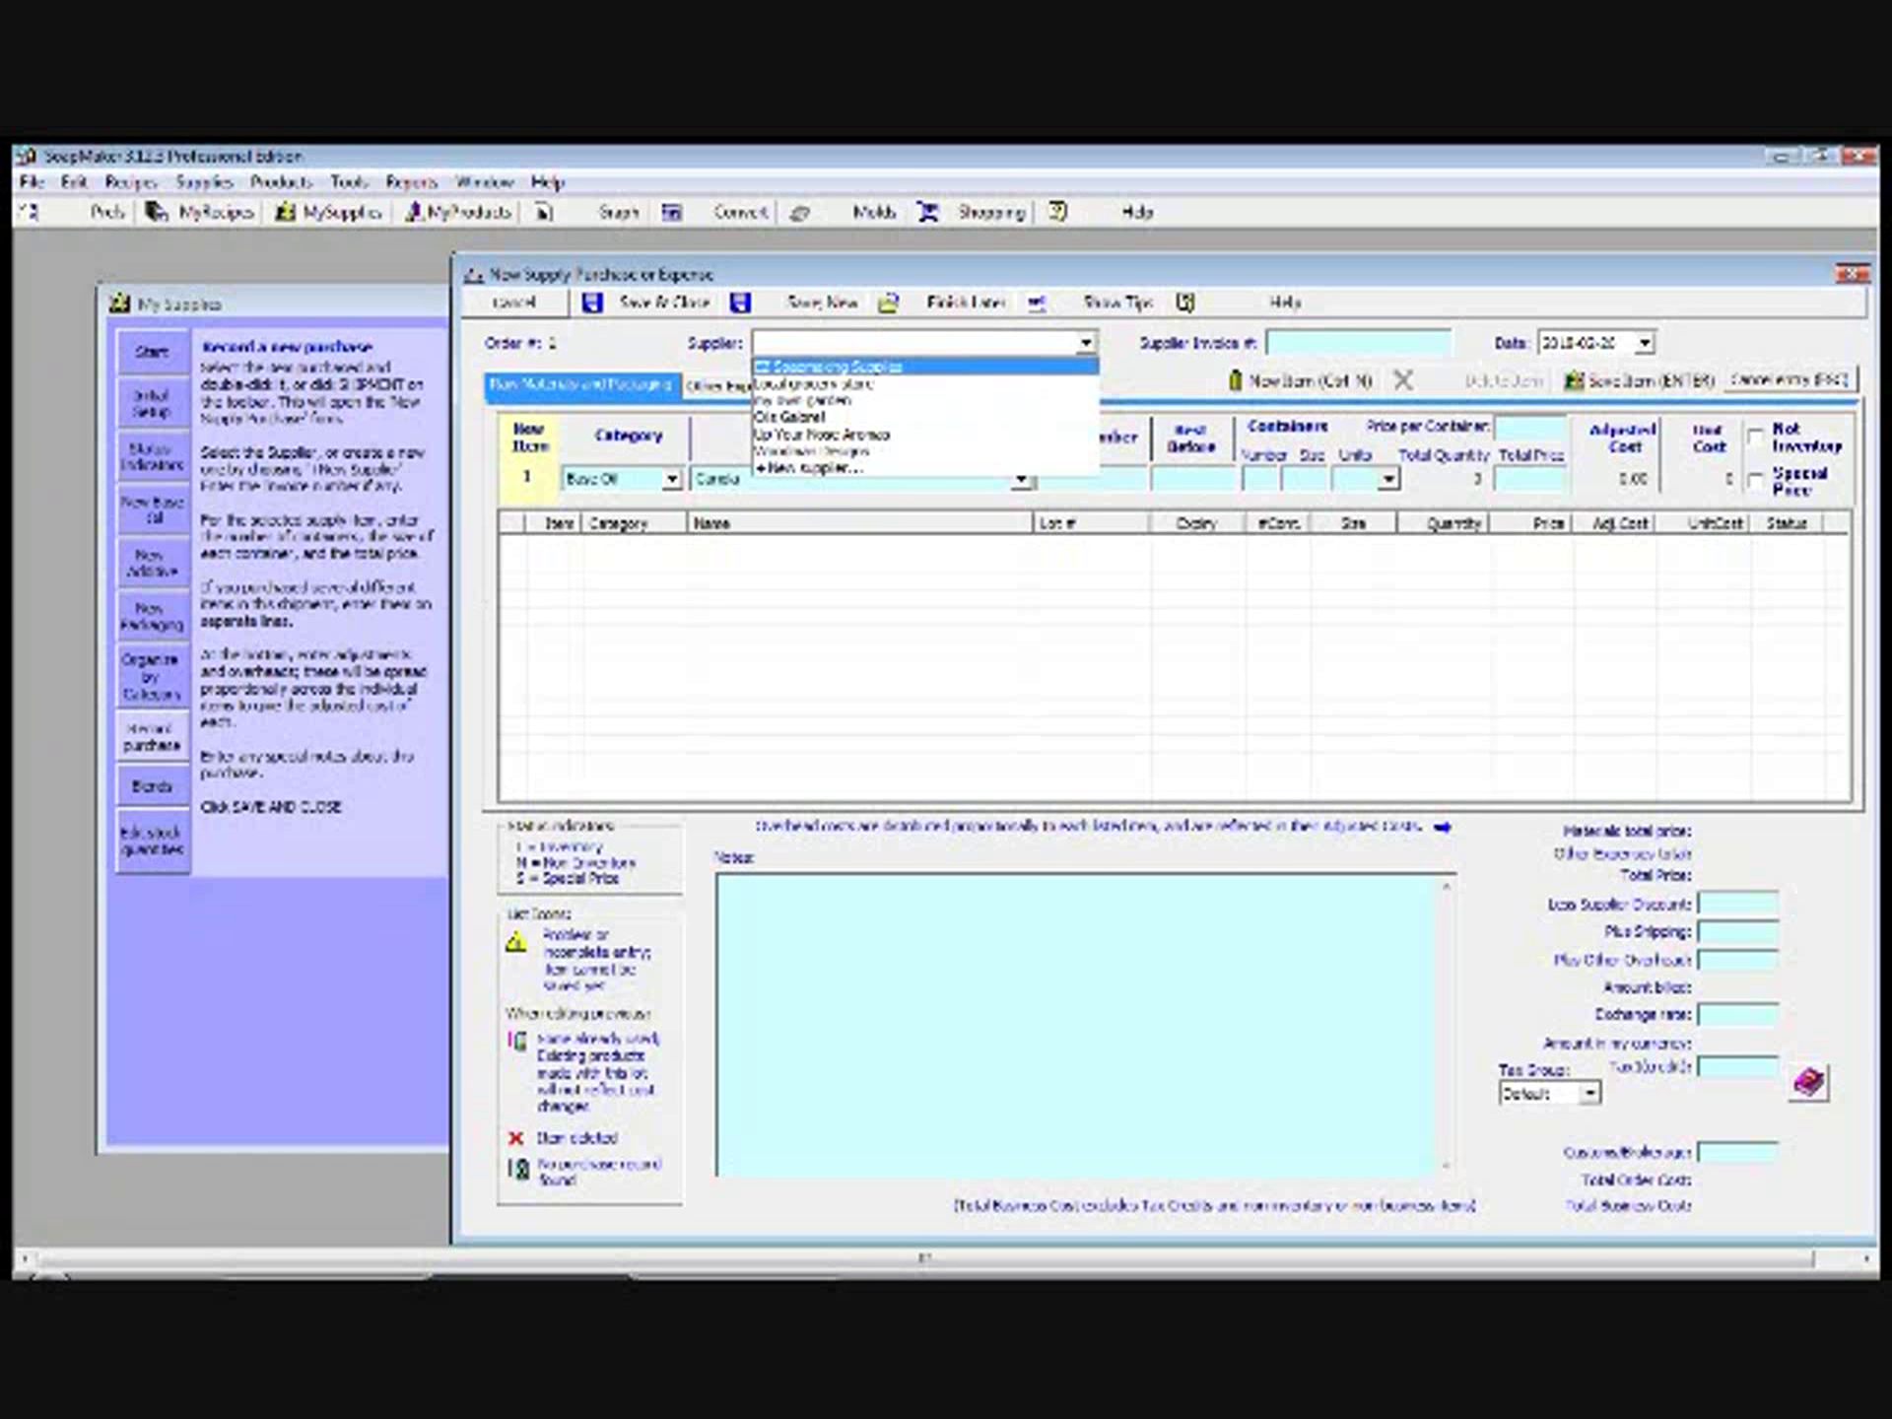
key("Escape")
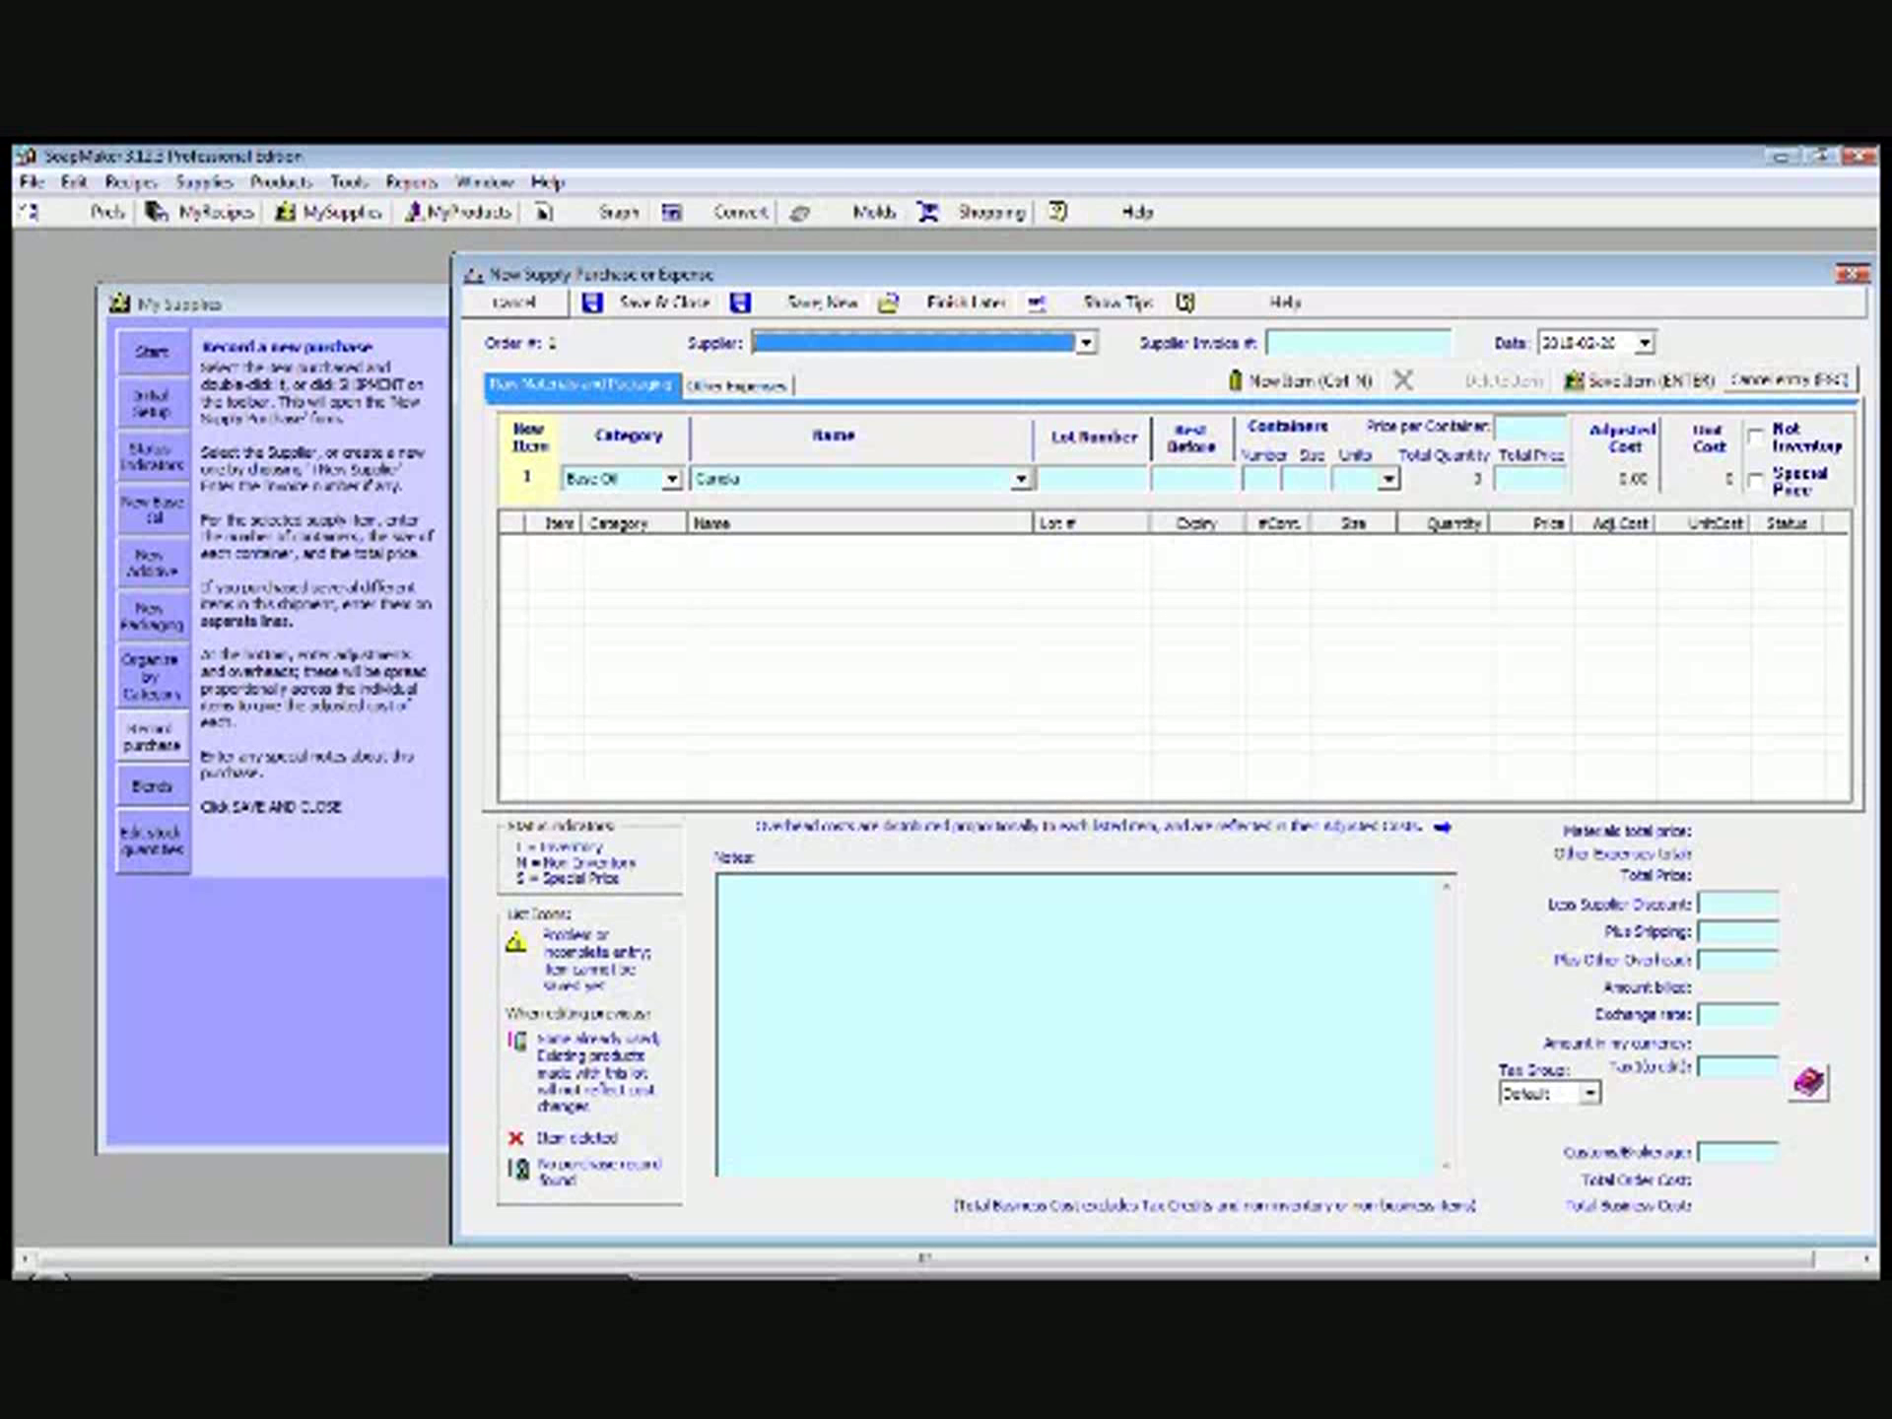
key("Return")
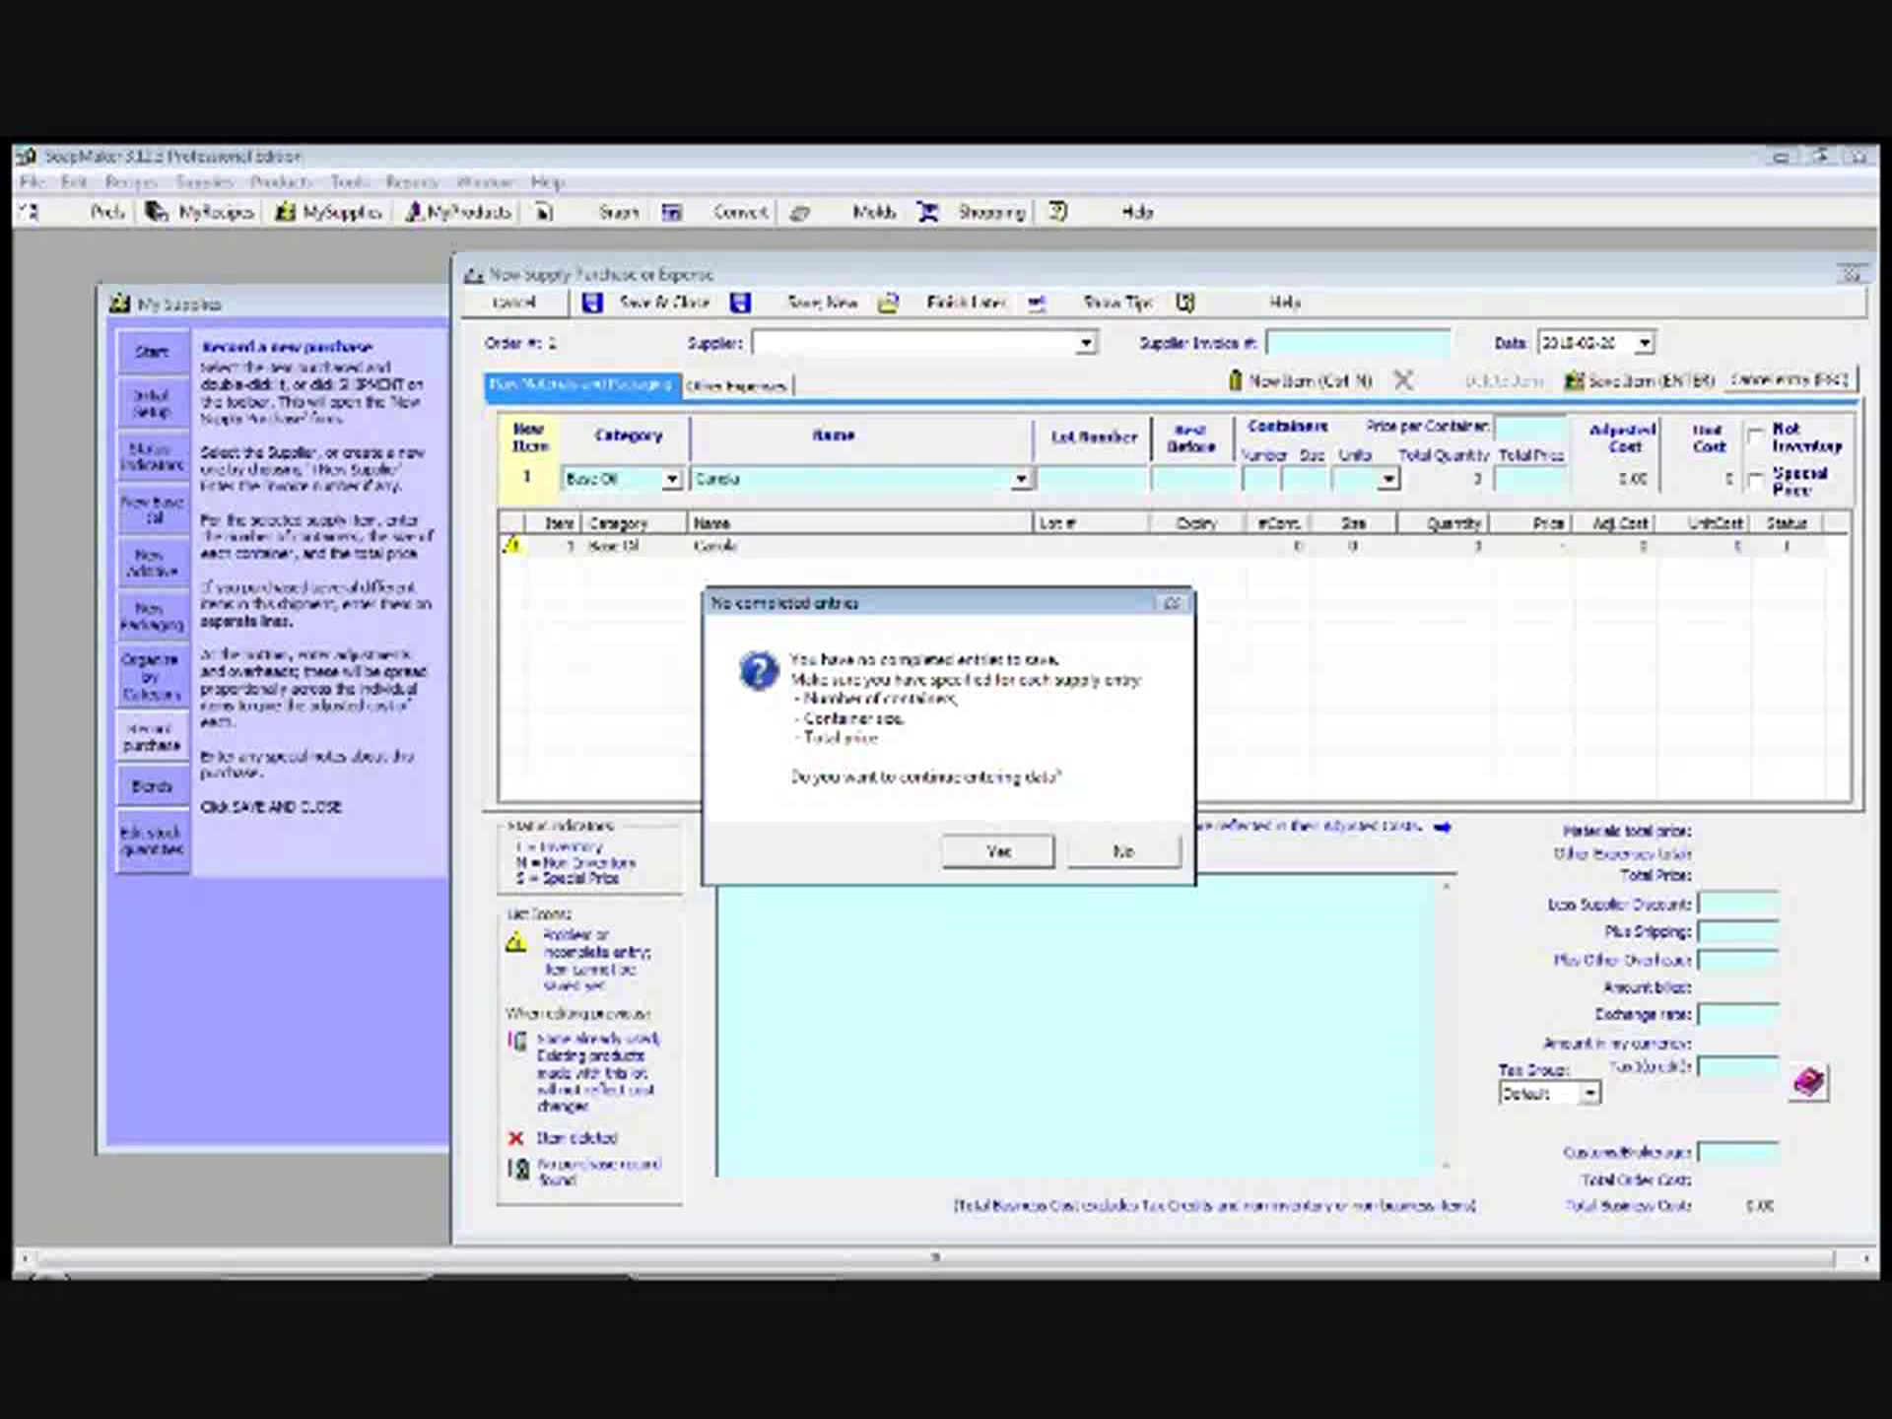
key("Return")
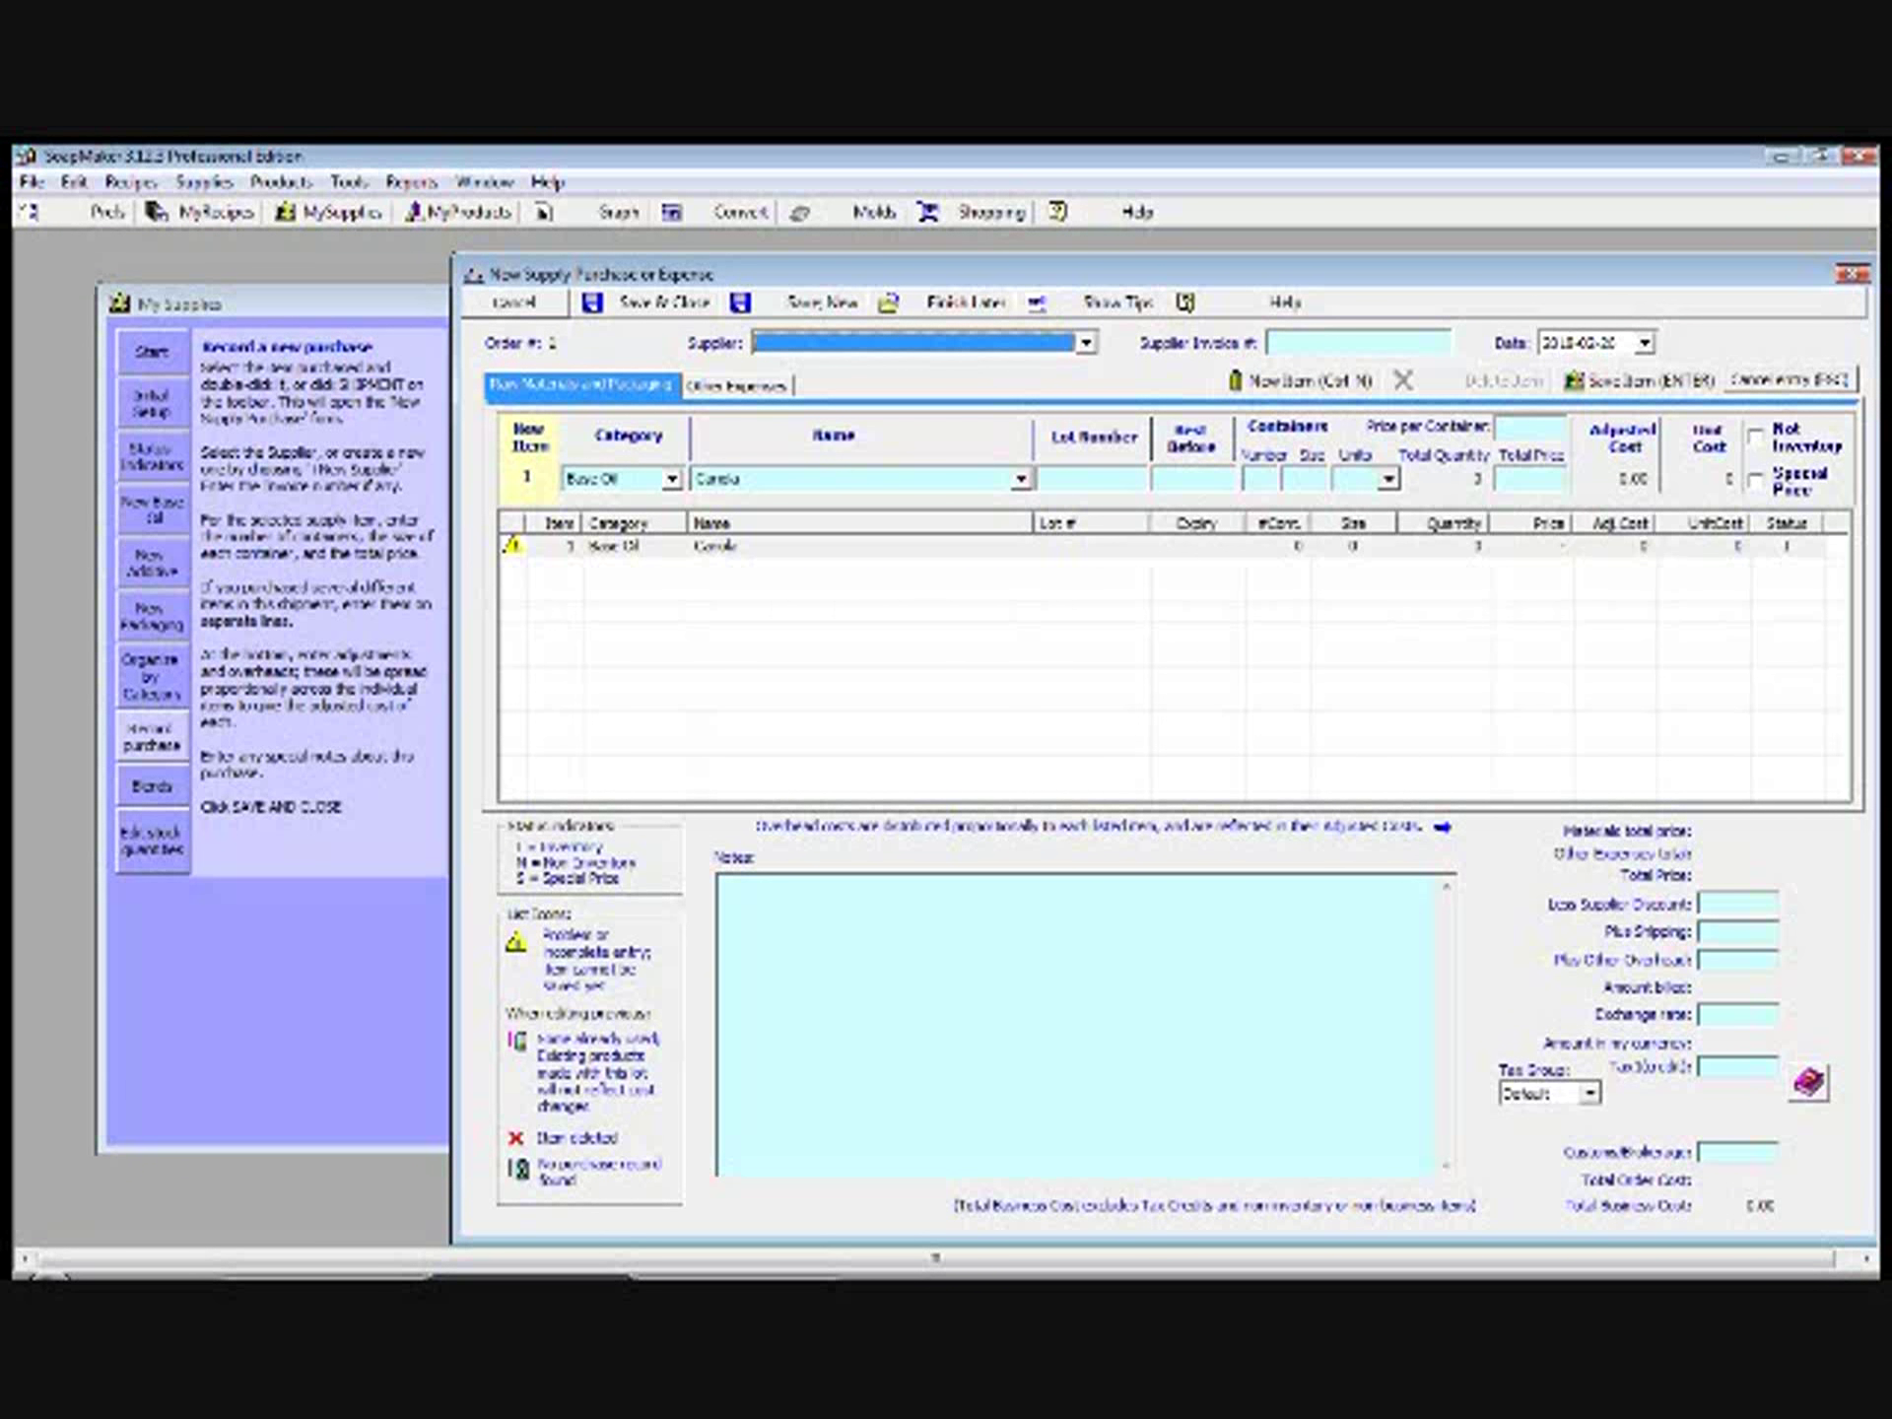
- Choose EZ Soapmaking Supplies as the supplier and view the Other Expenses page
key("F4")
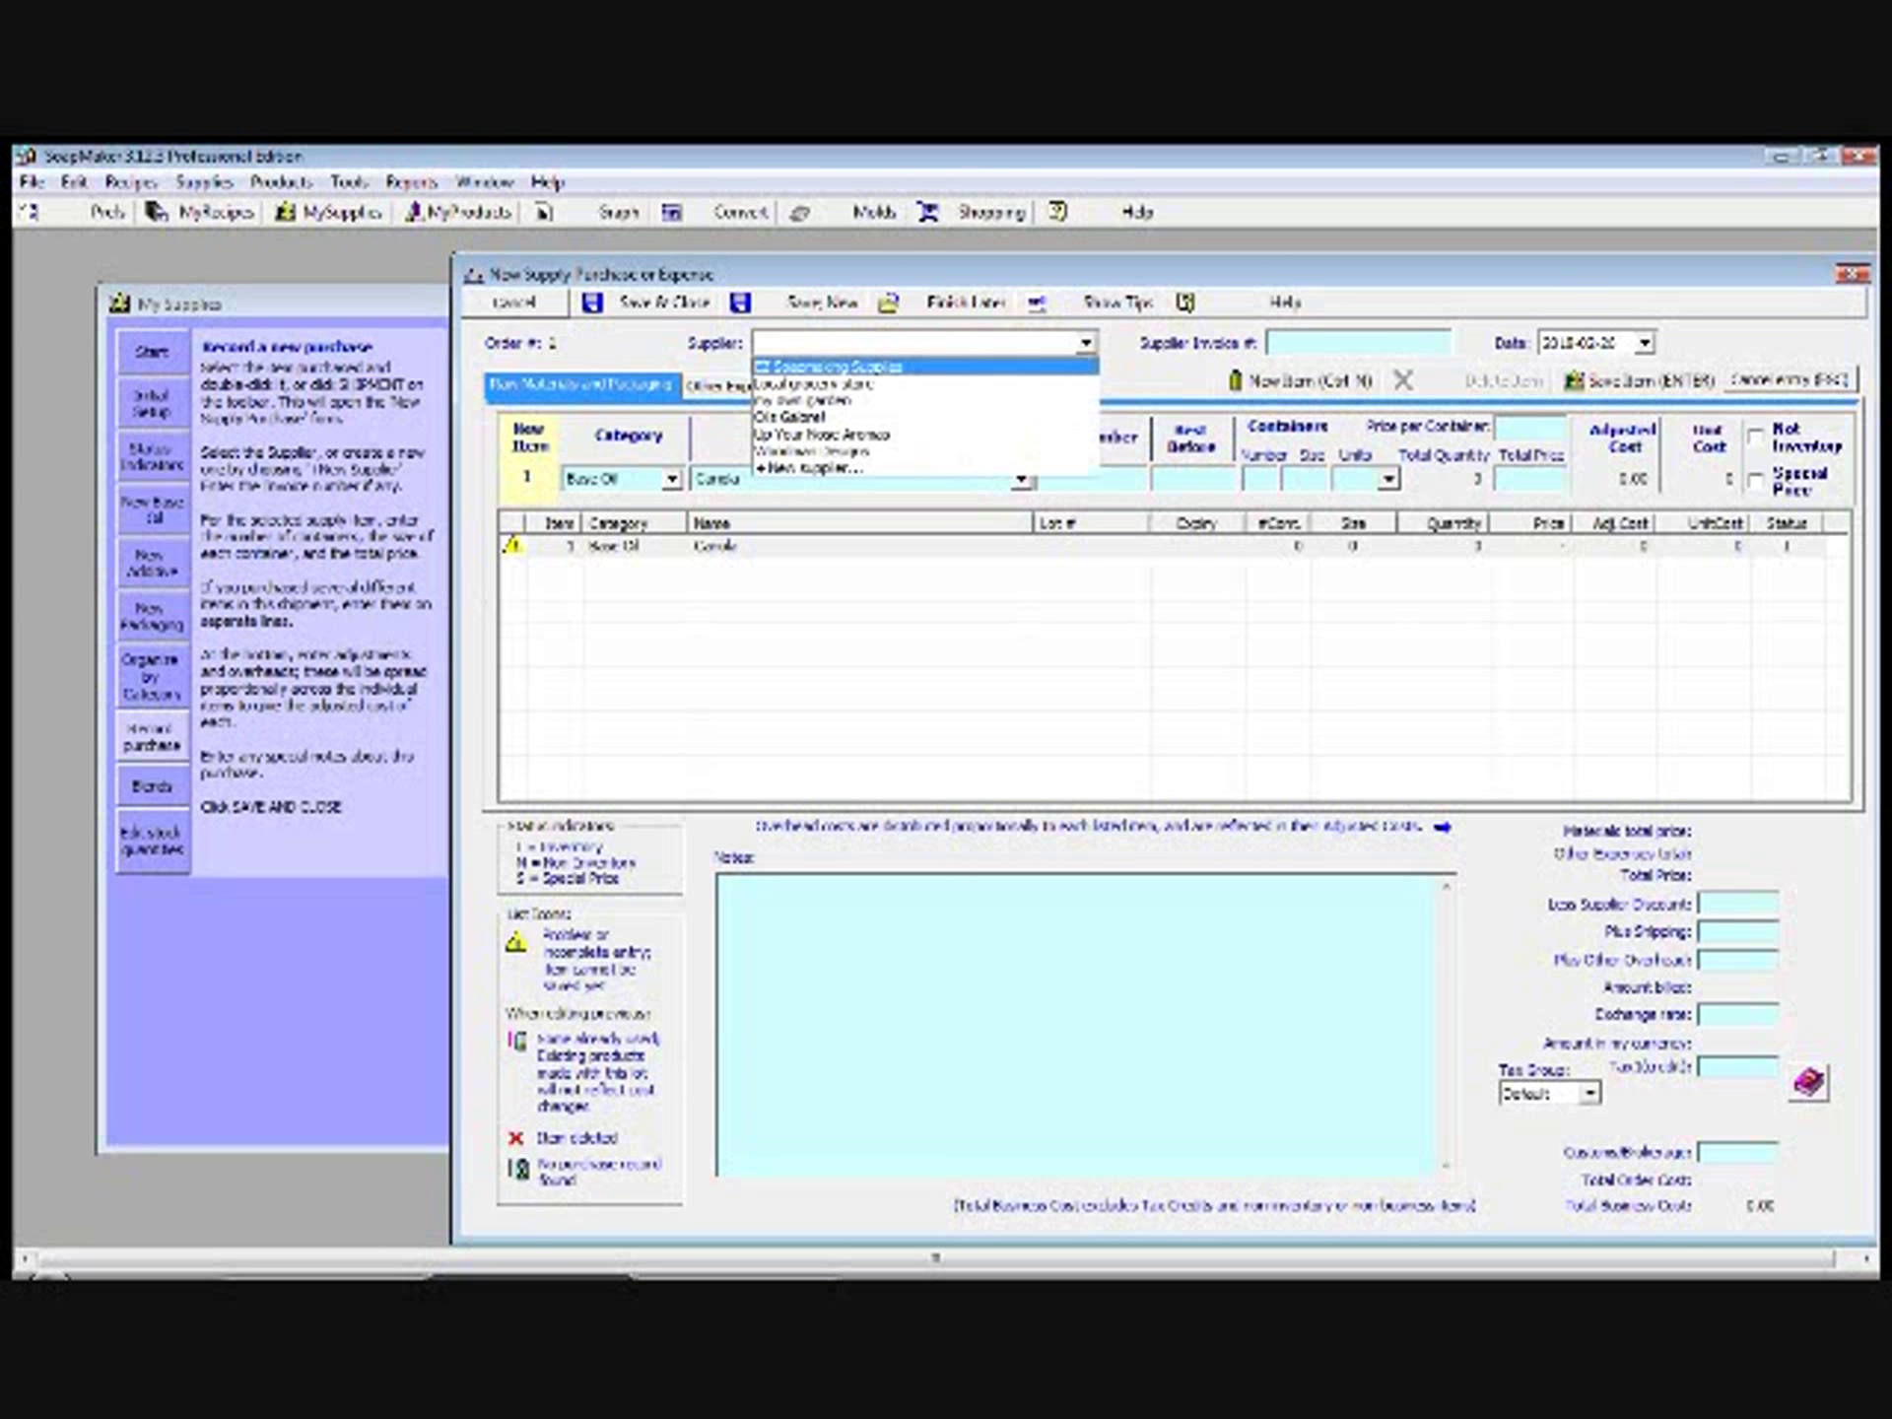
key("Return")
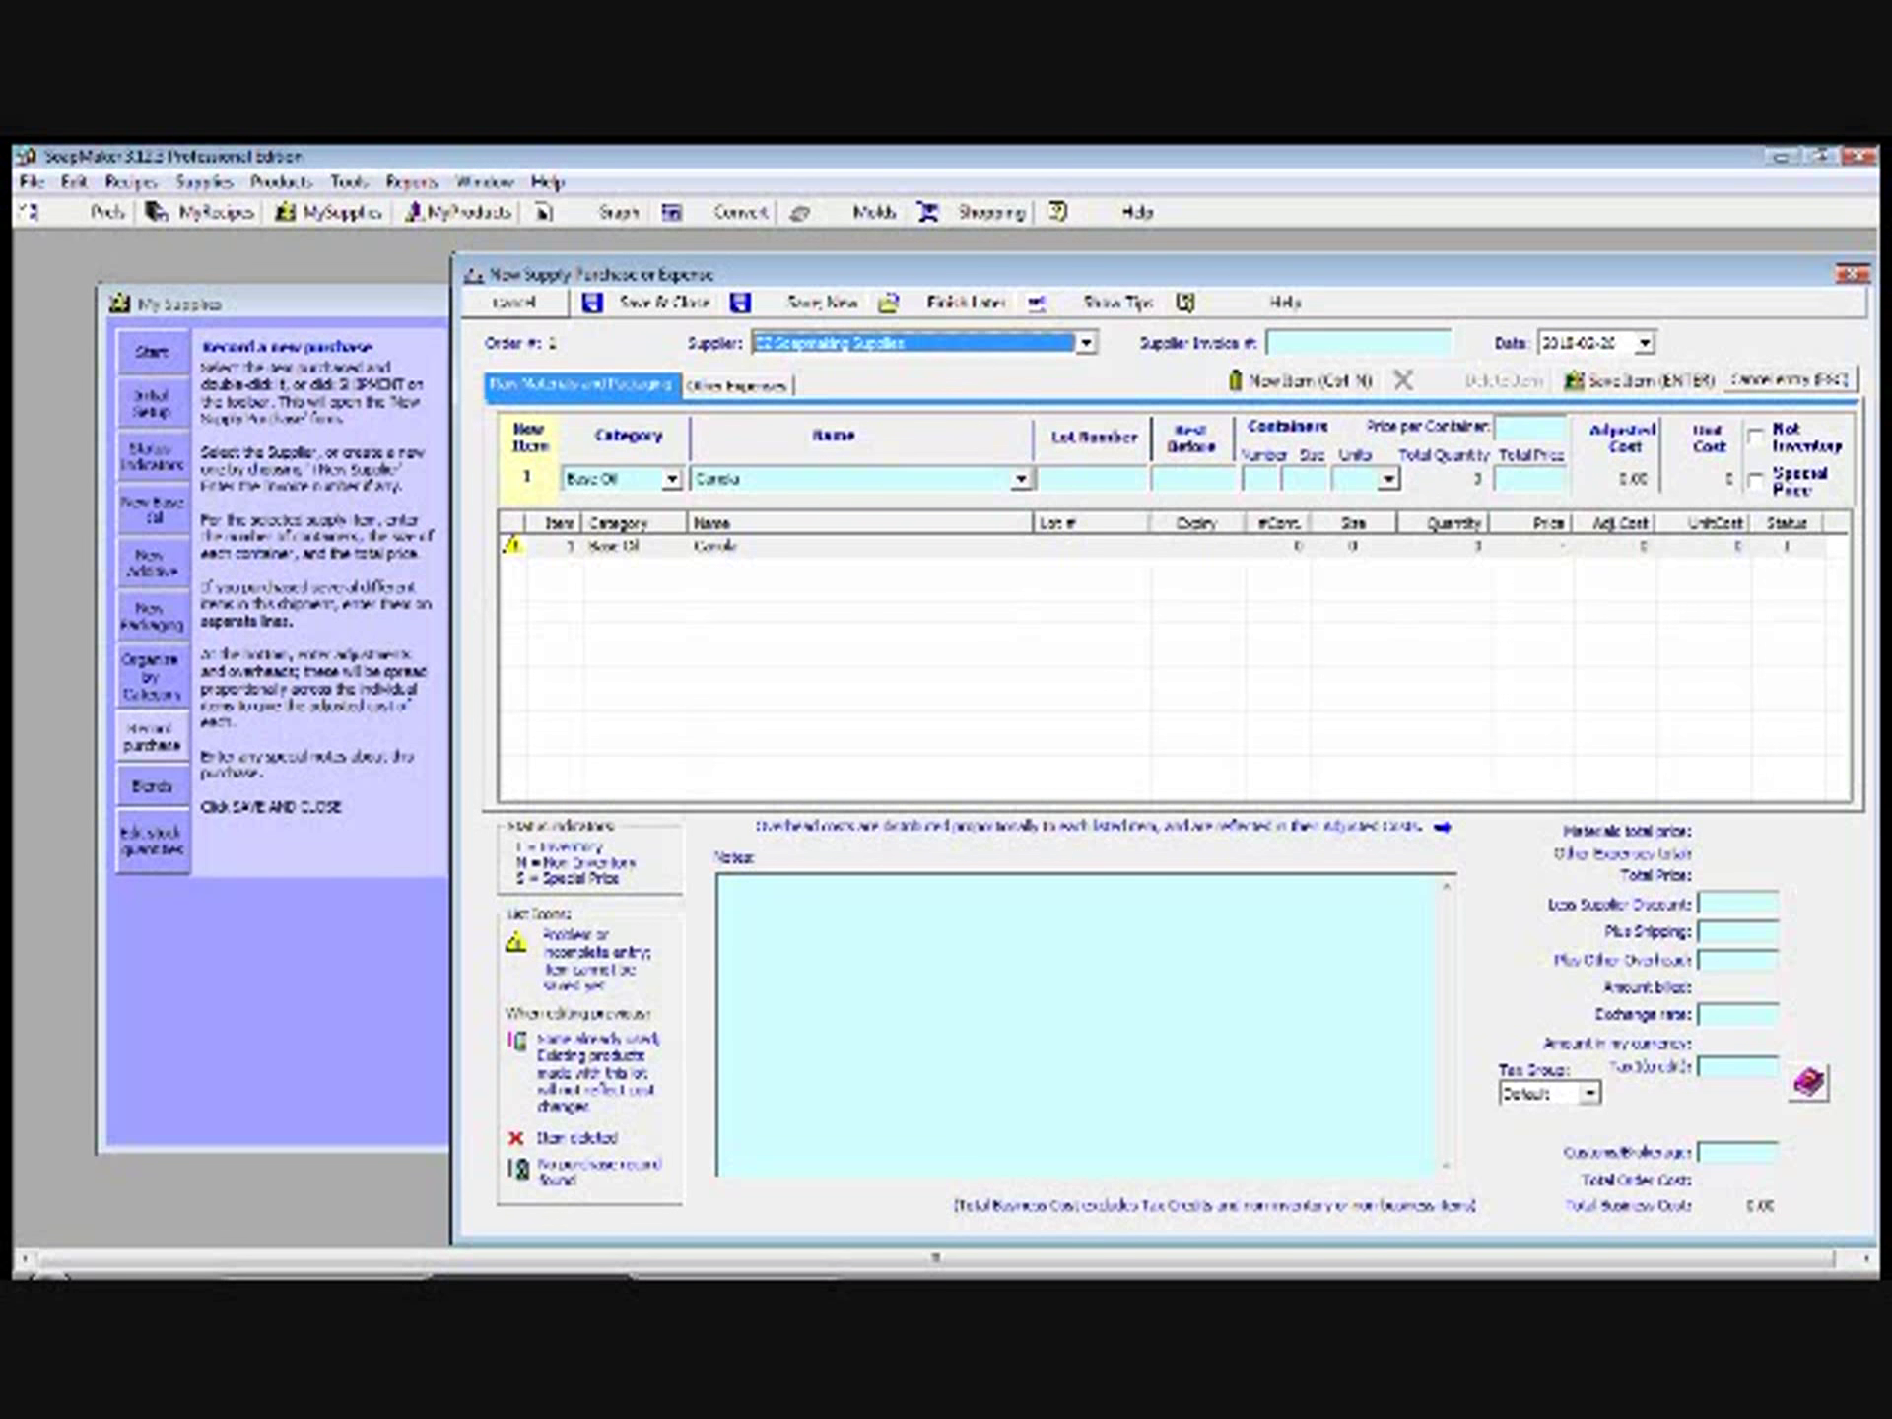
left_click(1271, 343)
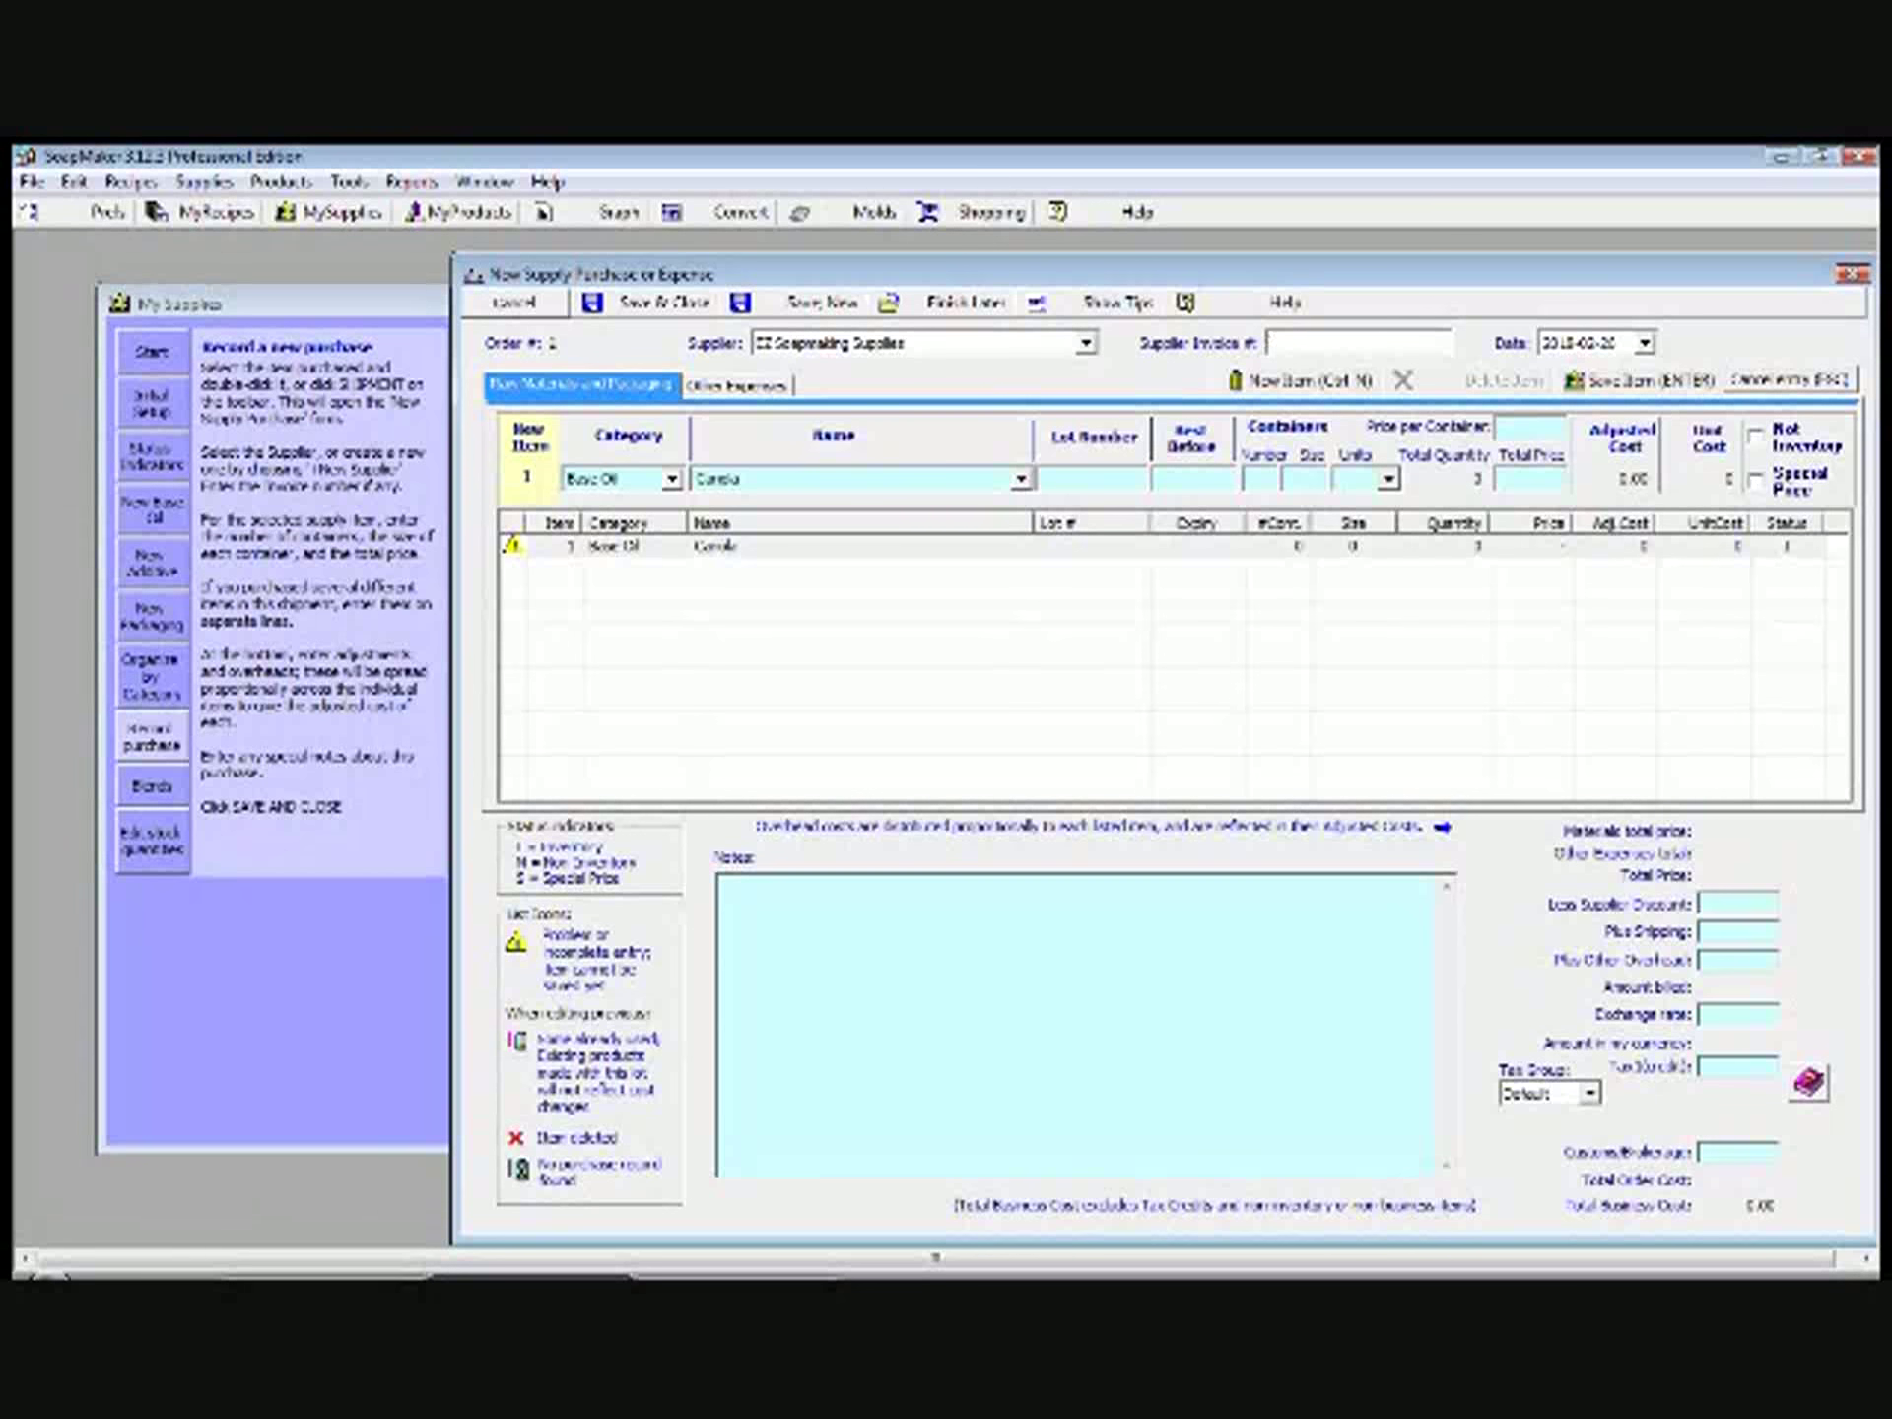
left_click(736, 384)
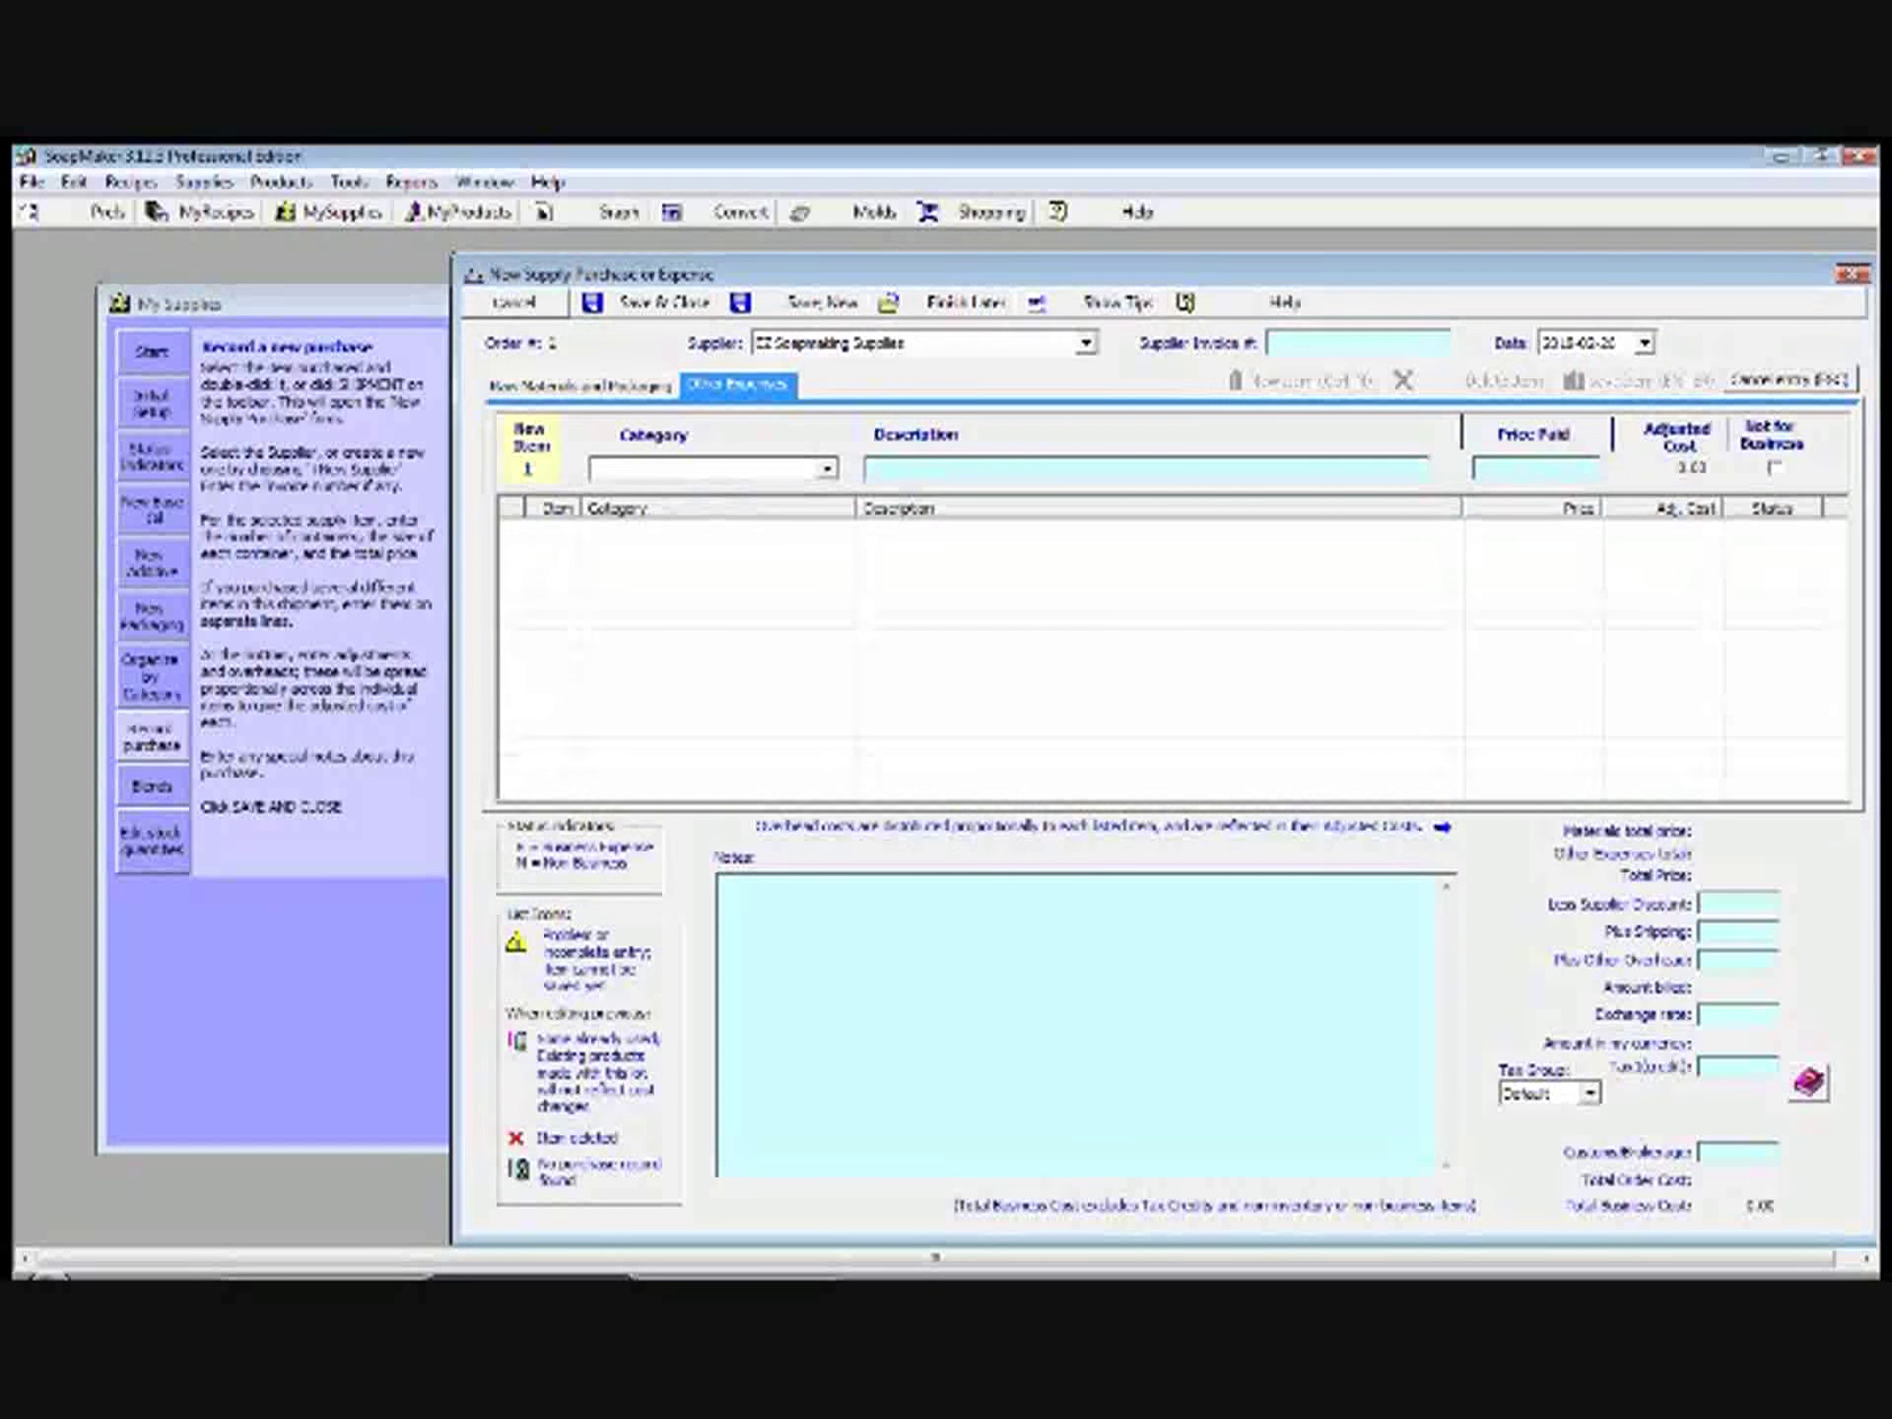
- Bring the My Supplies window forward showing its Blends list
left_click(151, 785)
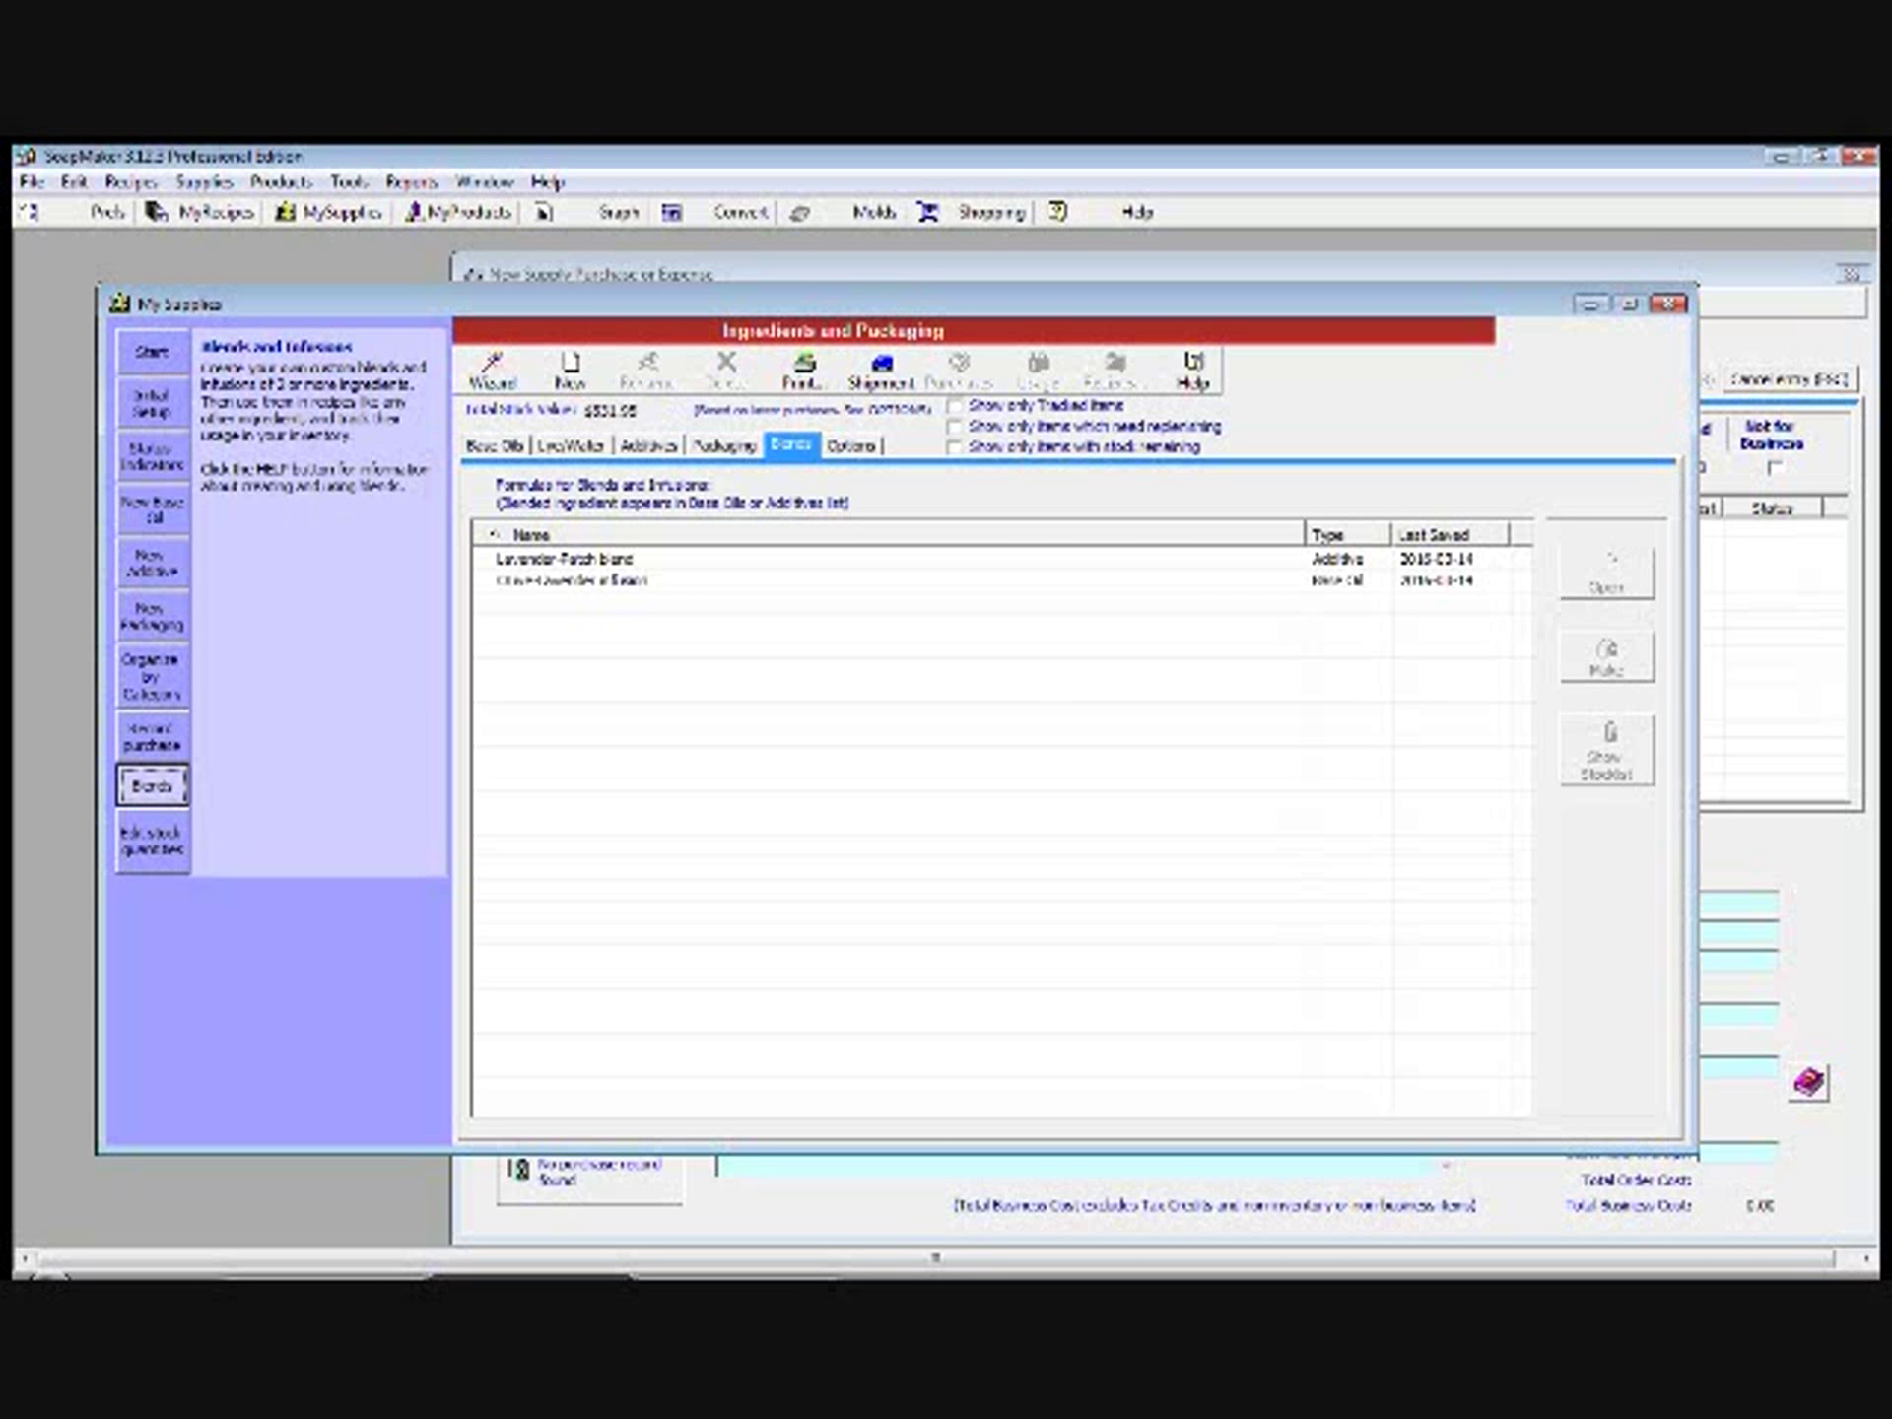
left_click(882, 369)
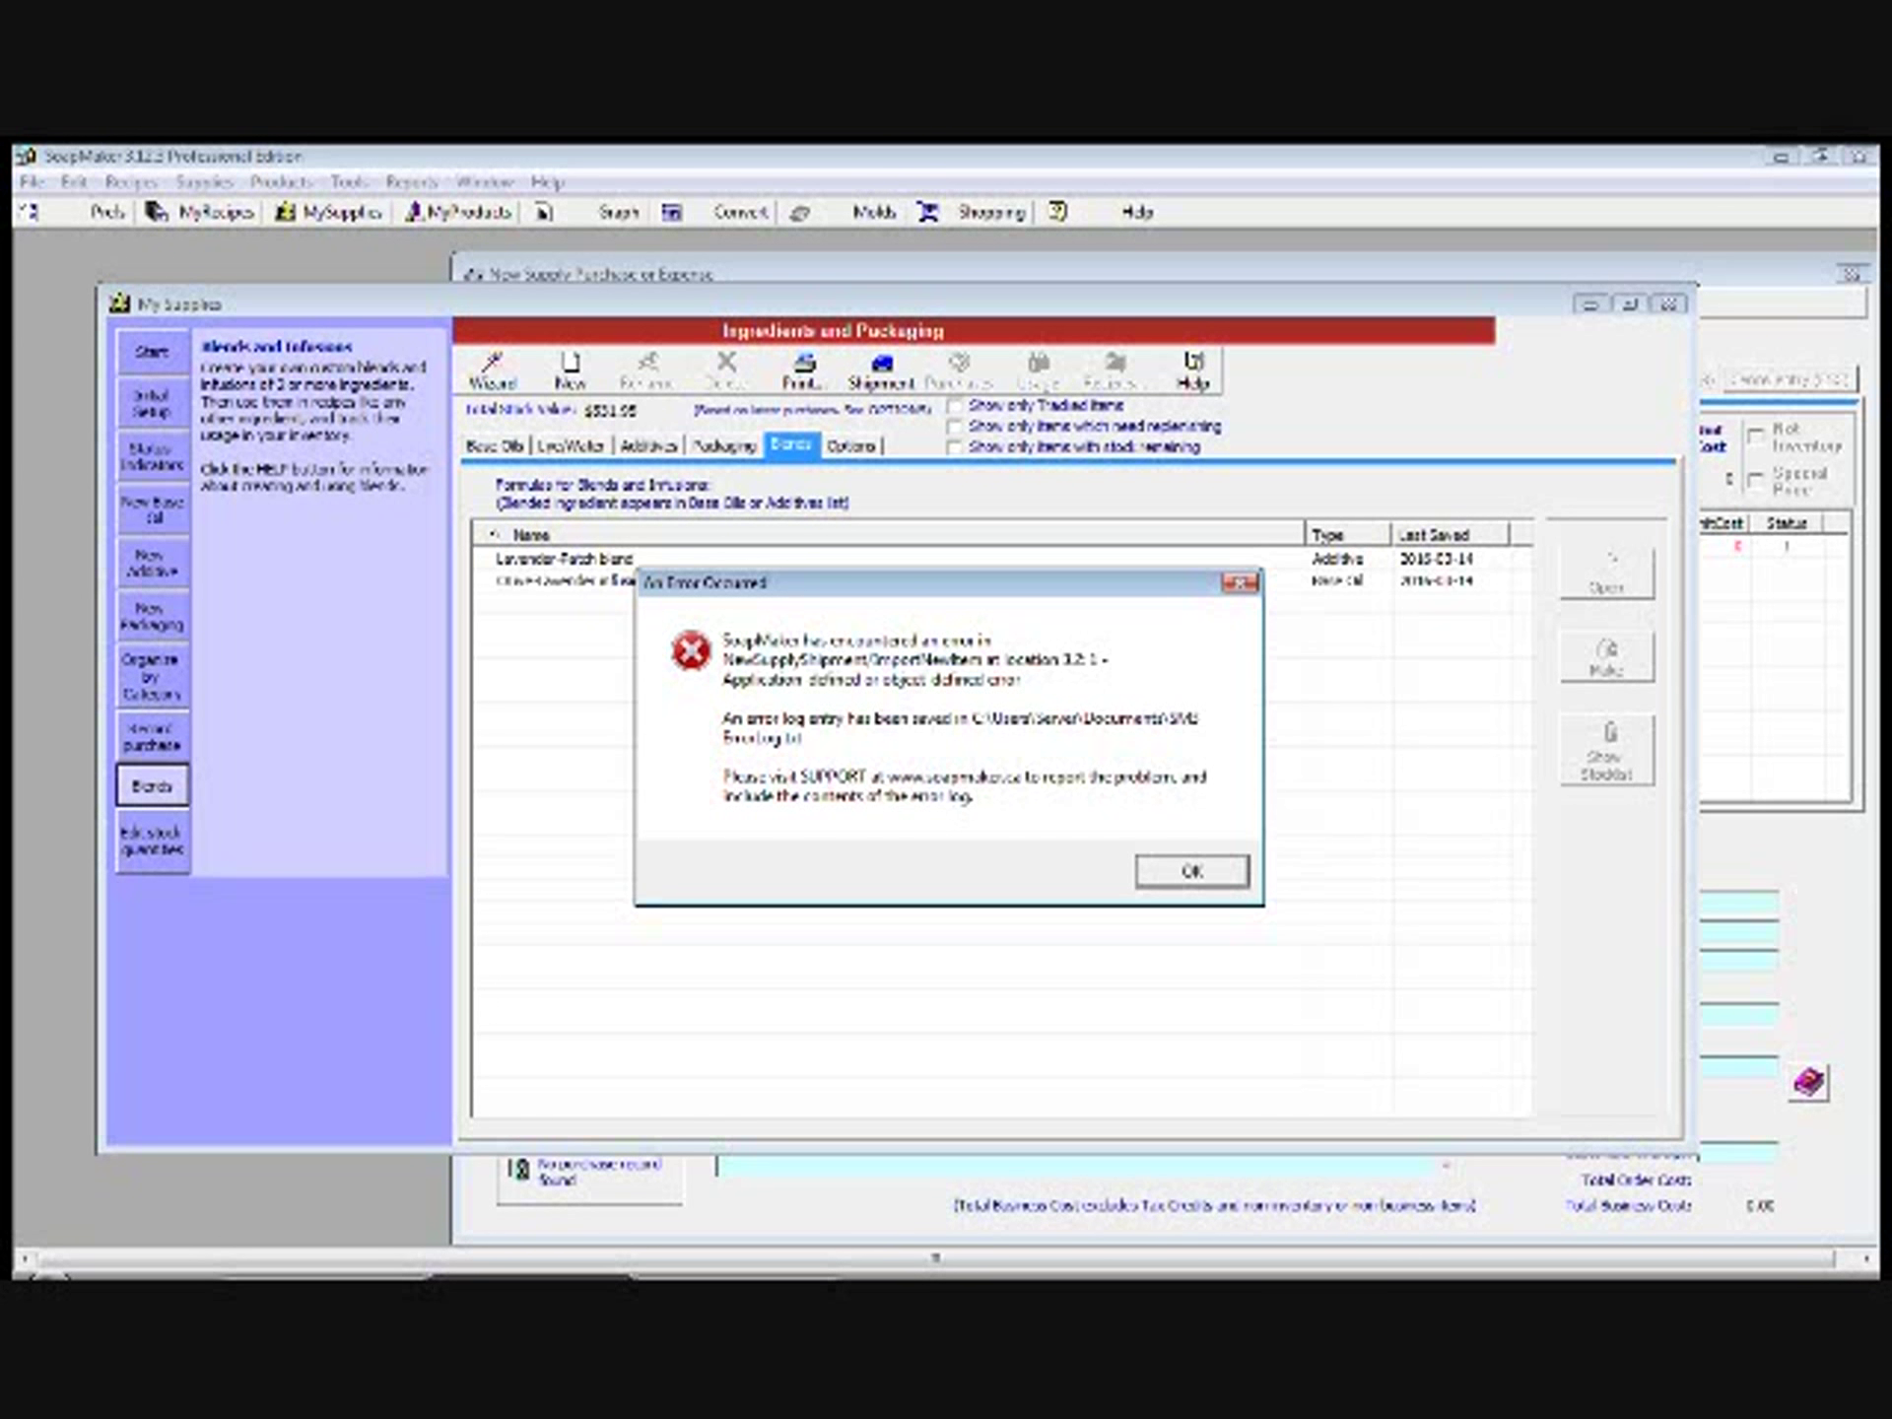
key("Return")
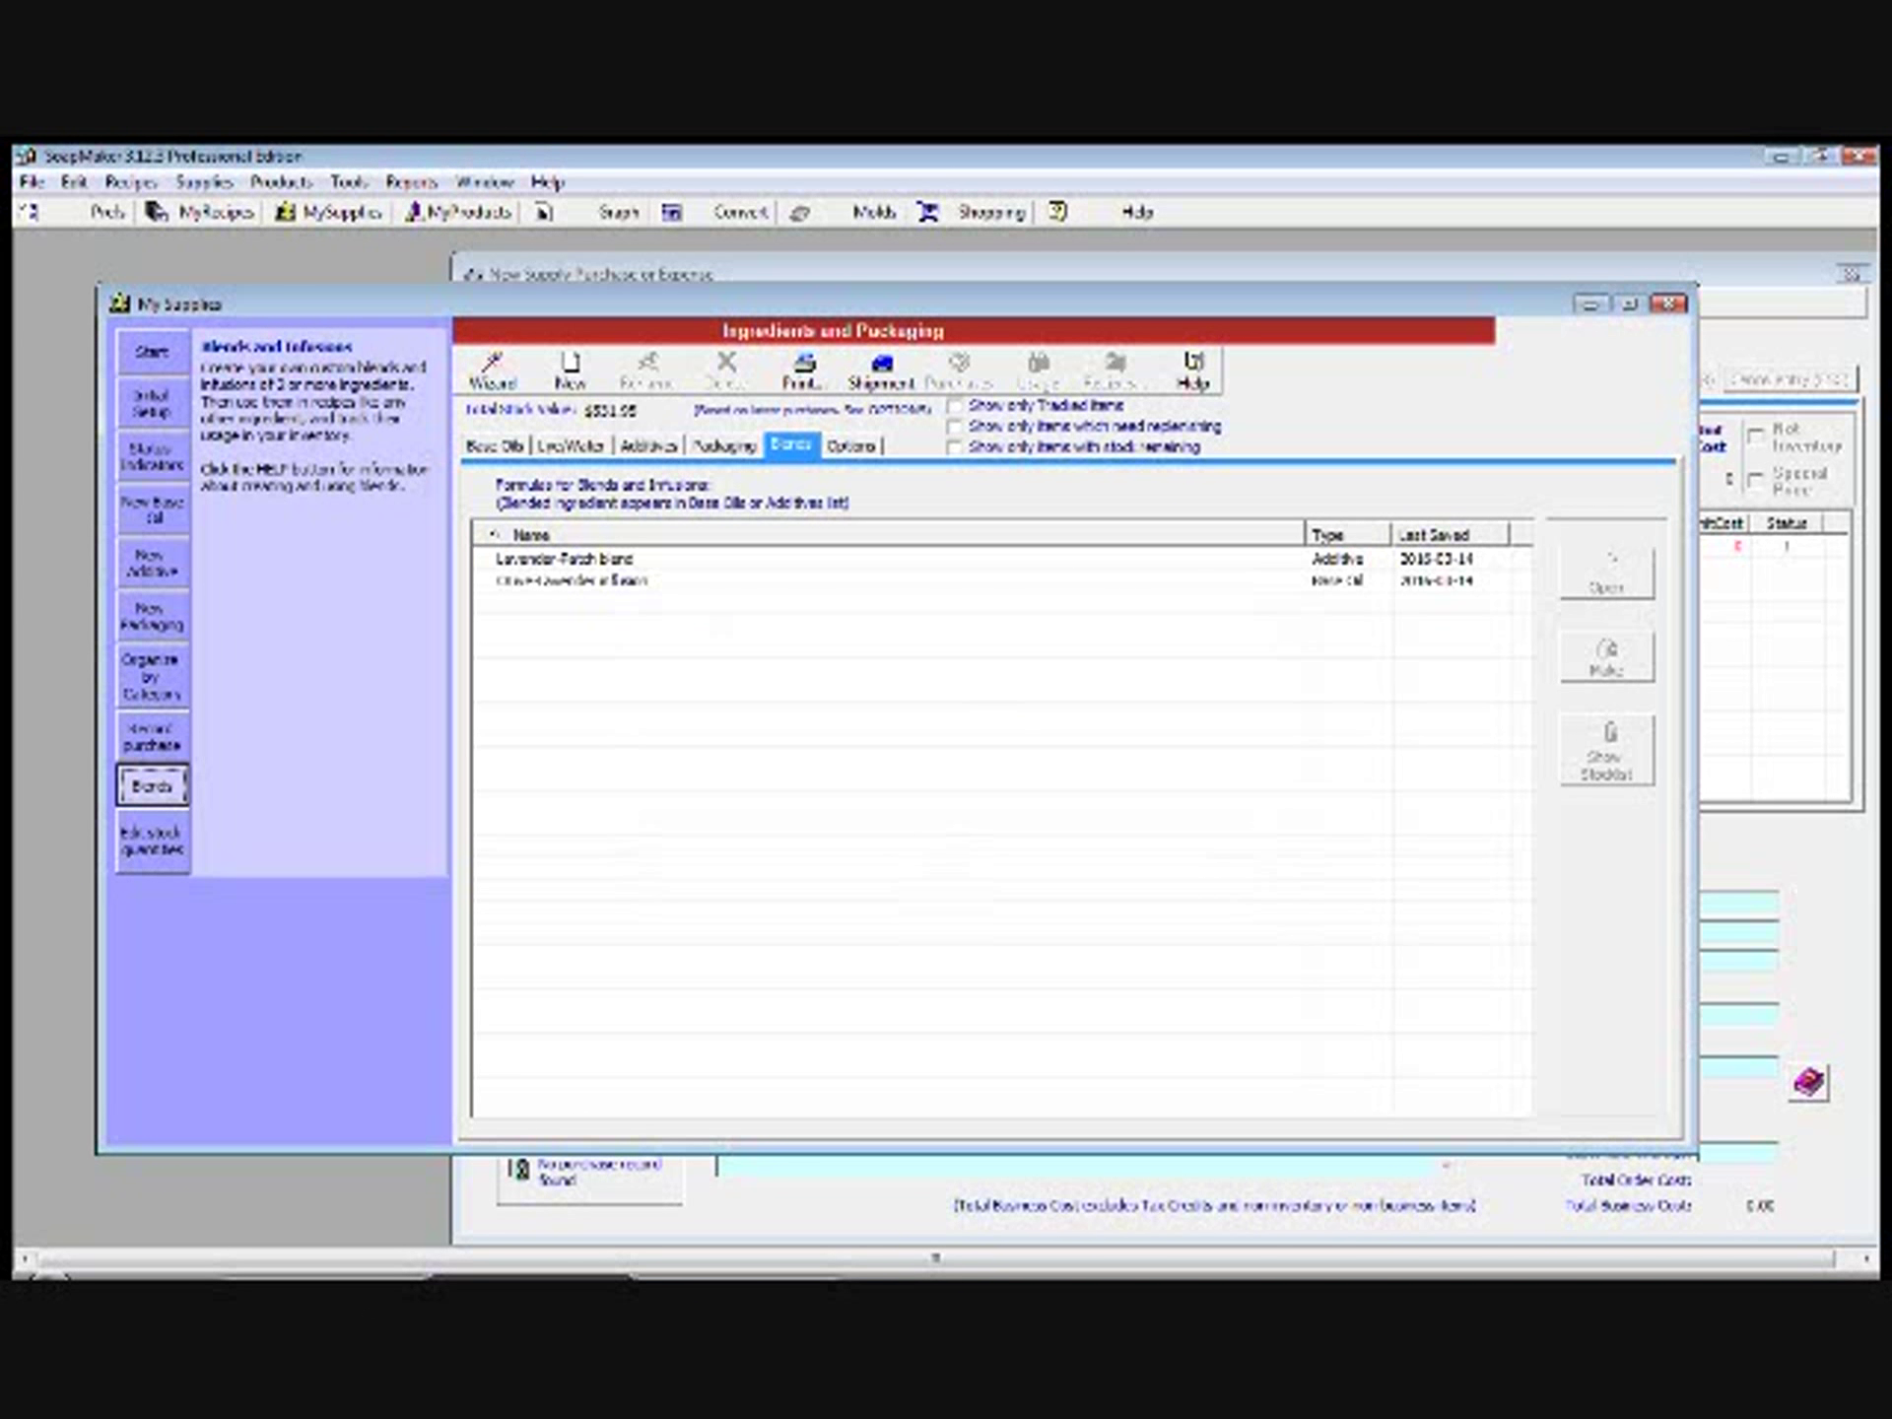
left_click(569, 380)
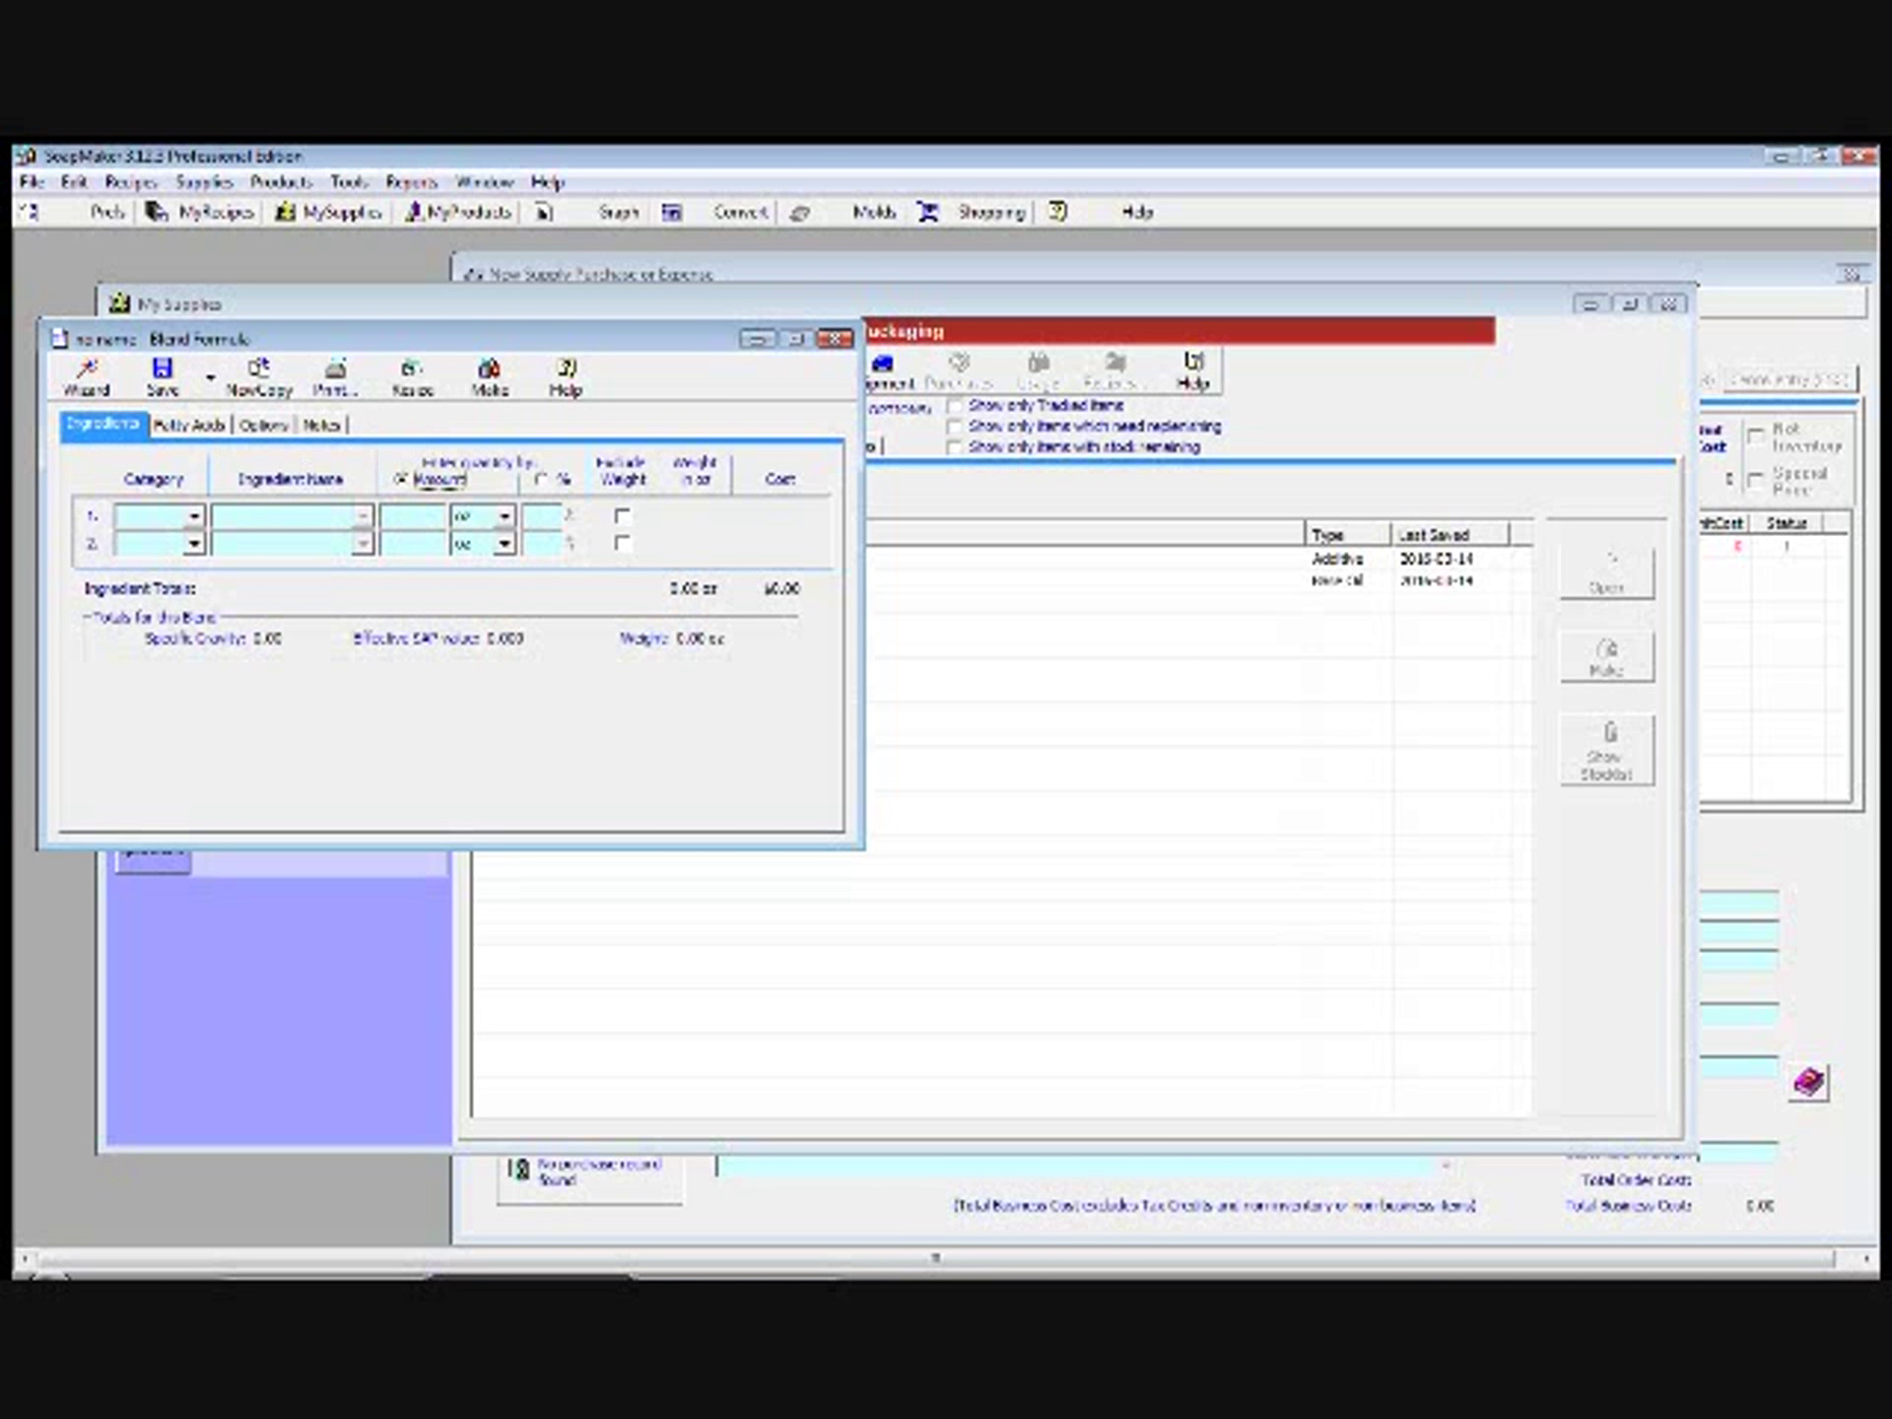
left_click(834, 338)
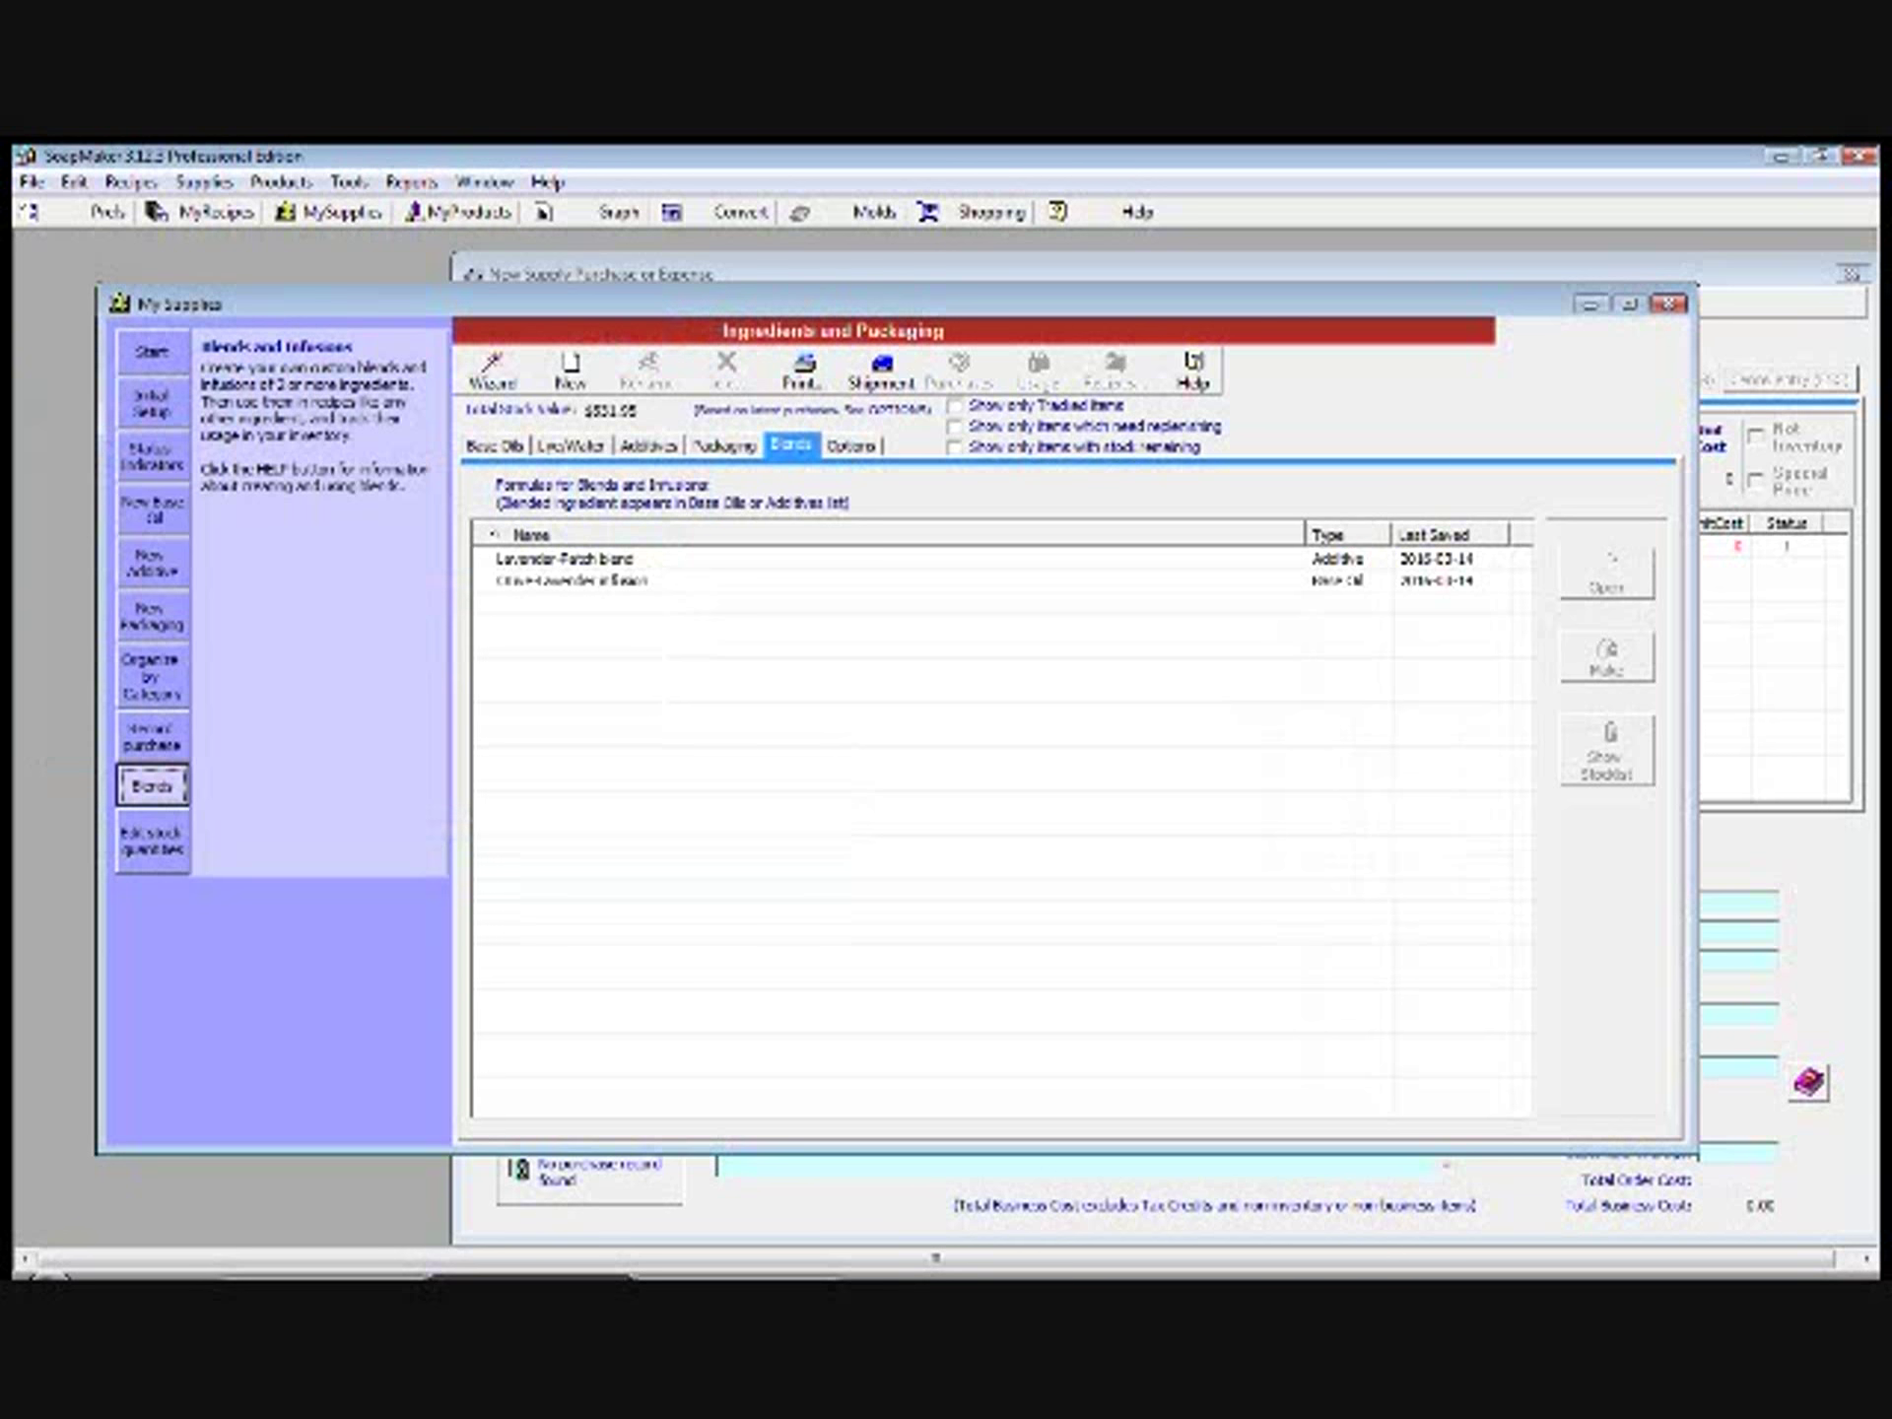
left_click(882, 370)
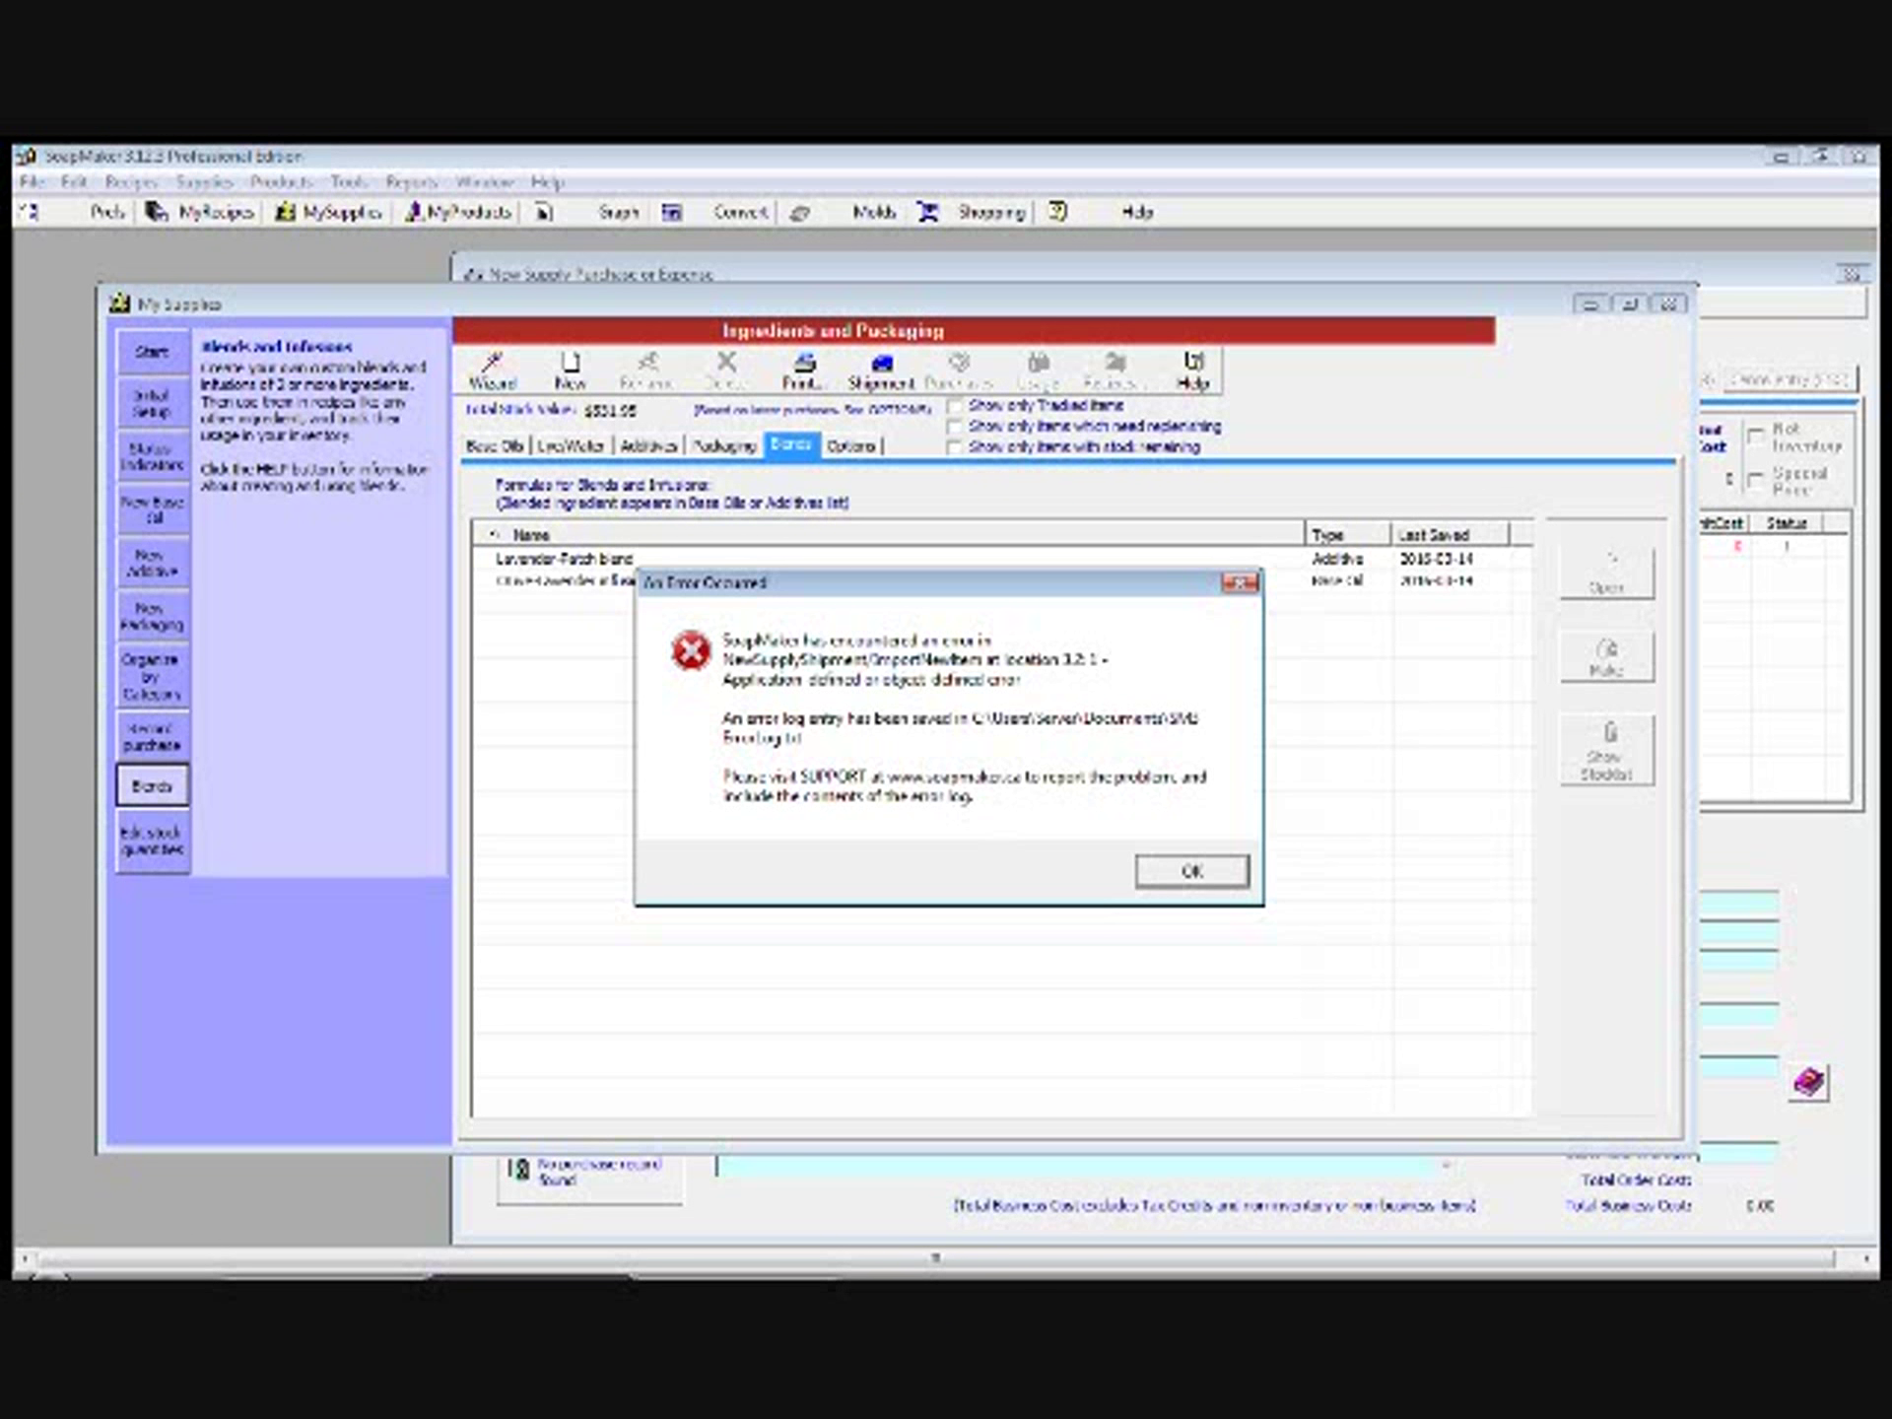
left_click(1239, 582)
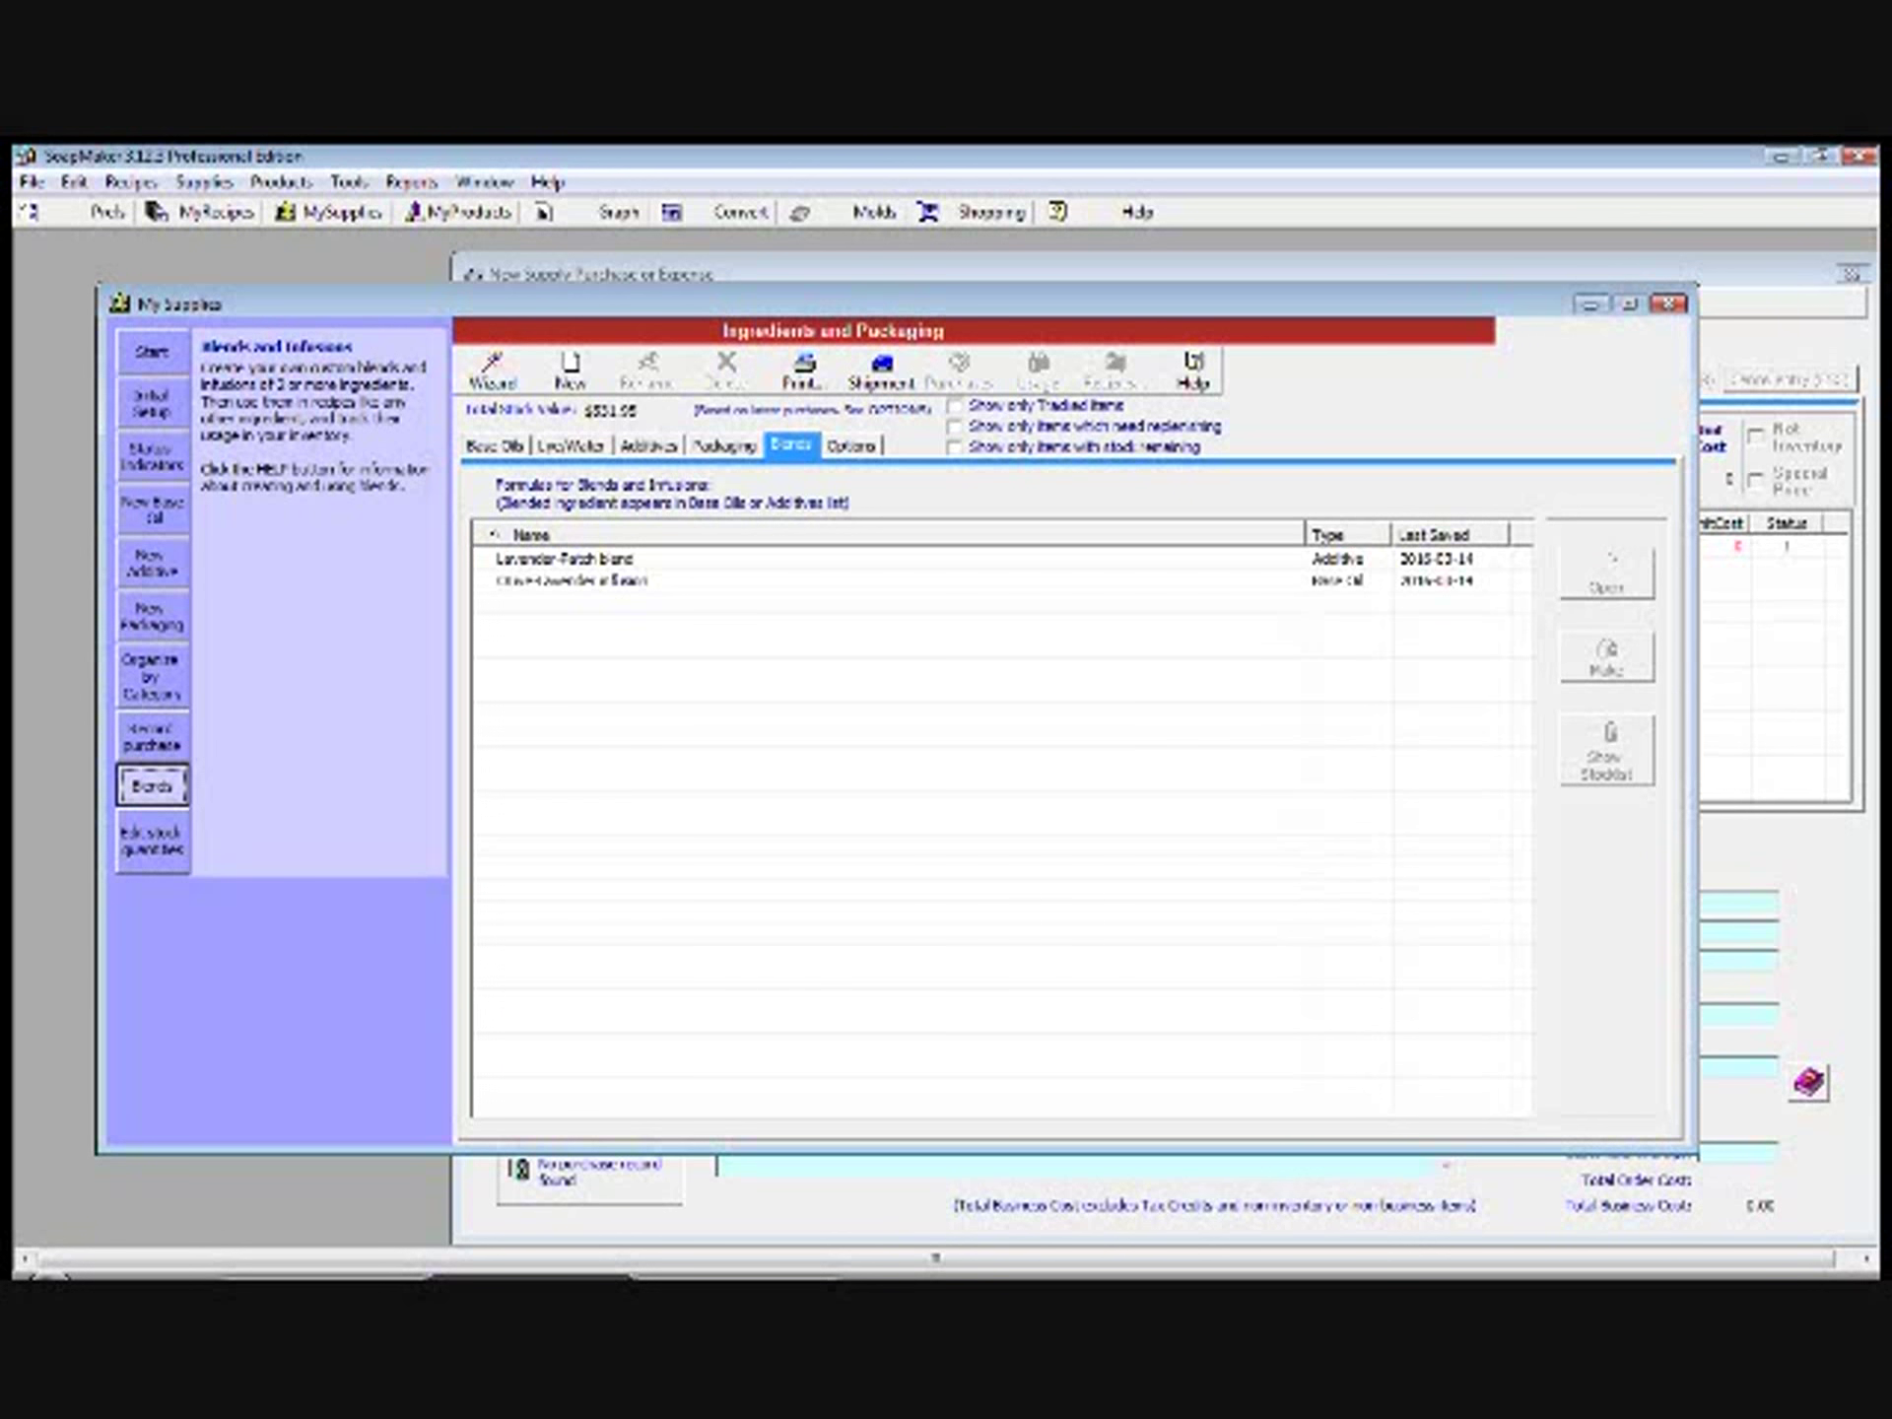
- Switch My Supplies to editing stock quantities
left_click(152, 841)
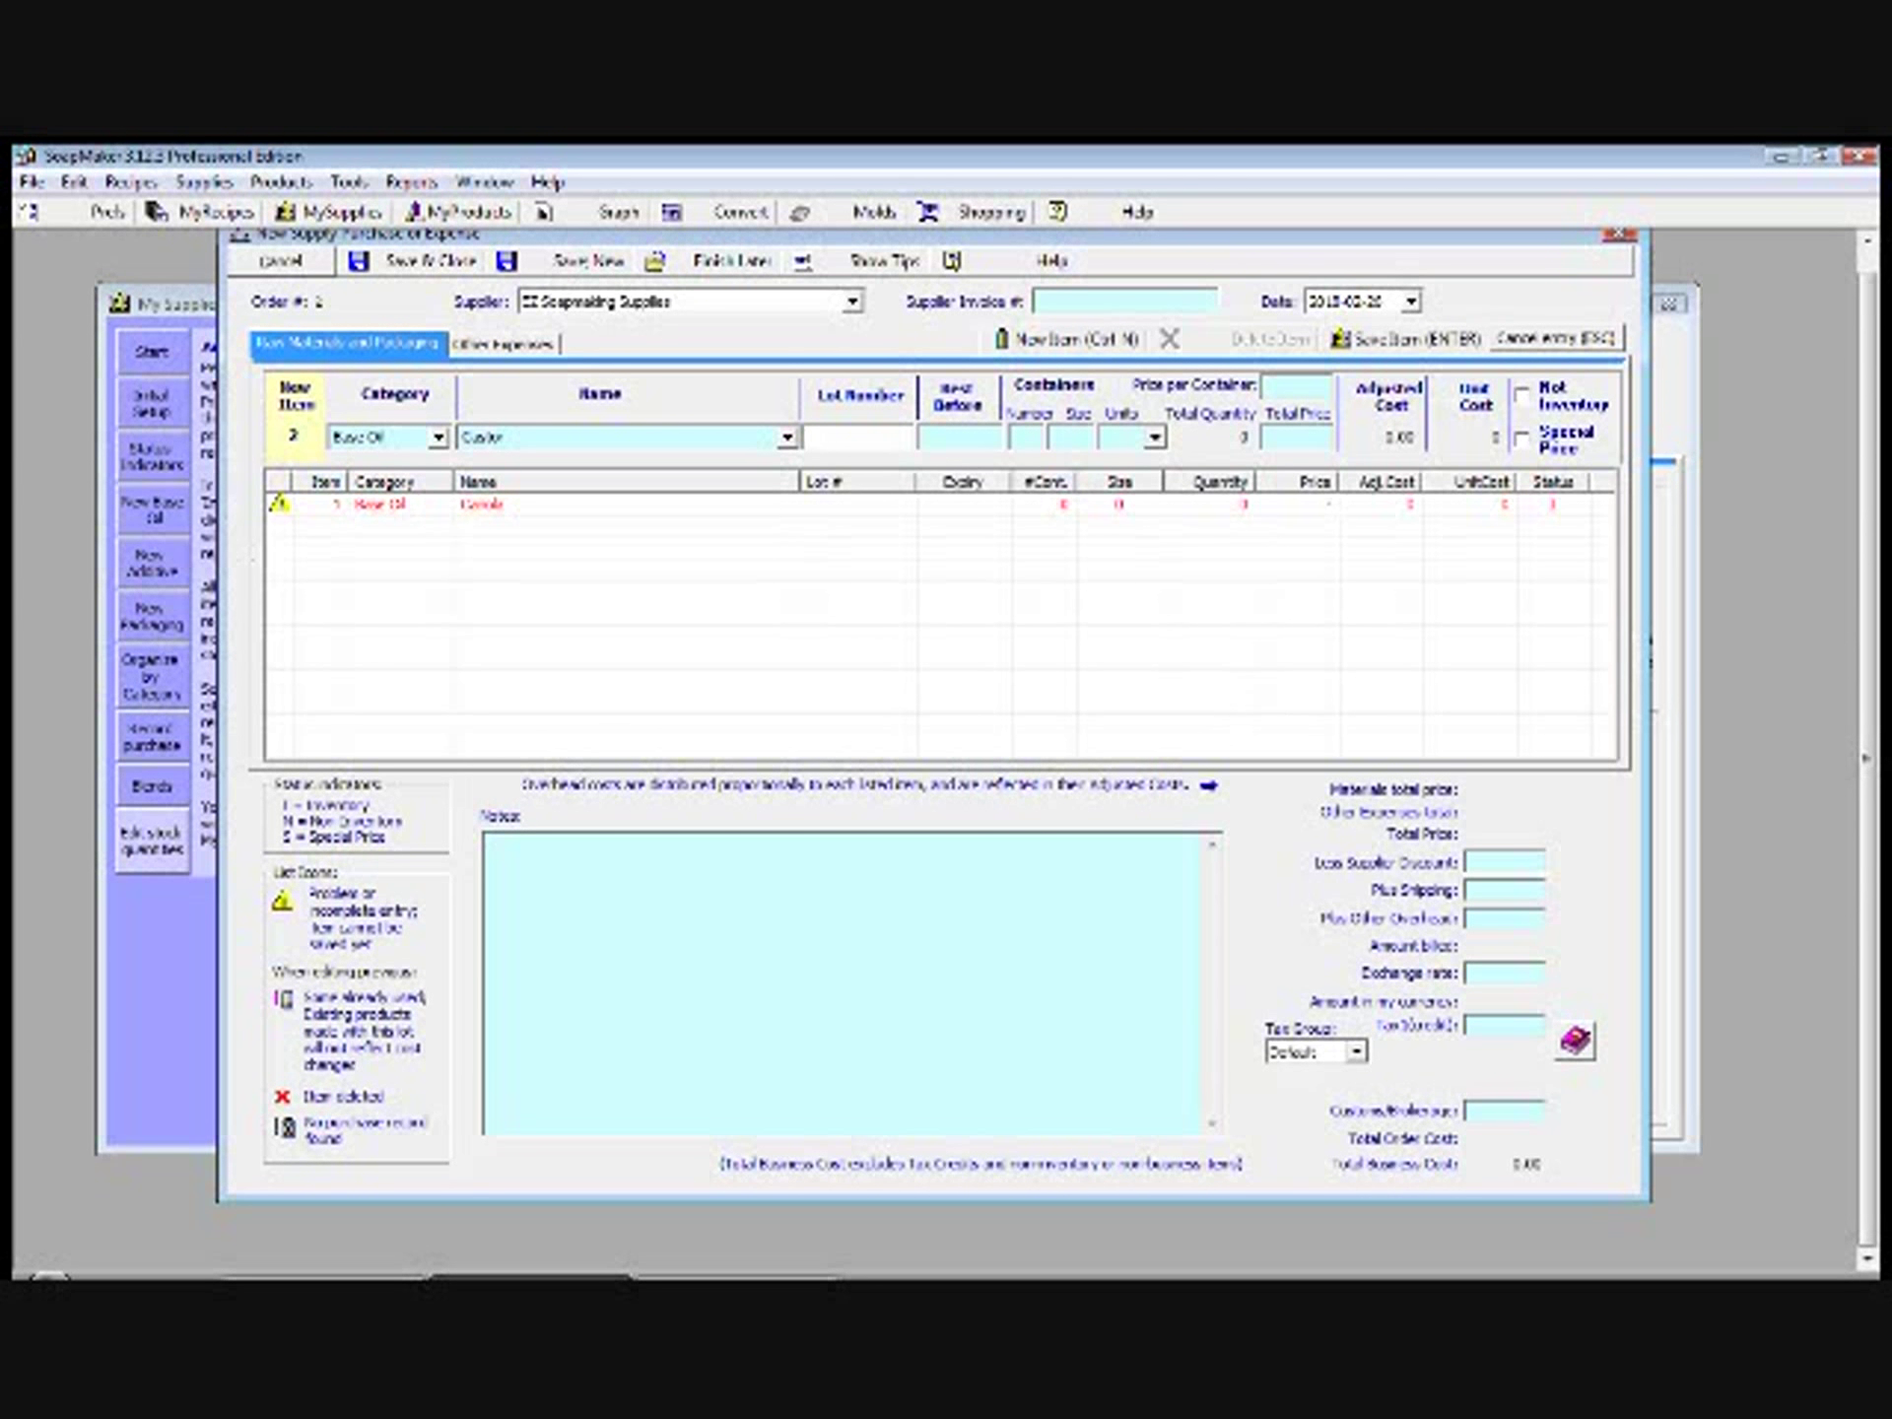
- Set the purchase item name back to Canola, then cancel the entry without saving
key("shift+Tab")
key("alt+Down")
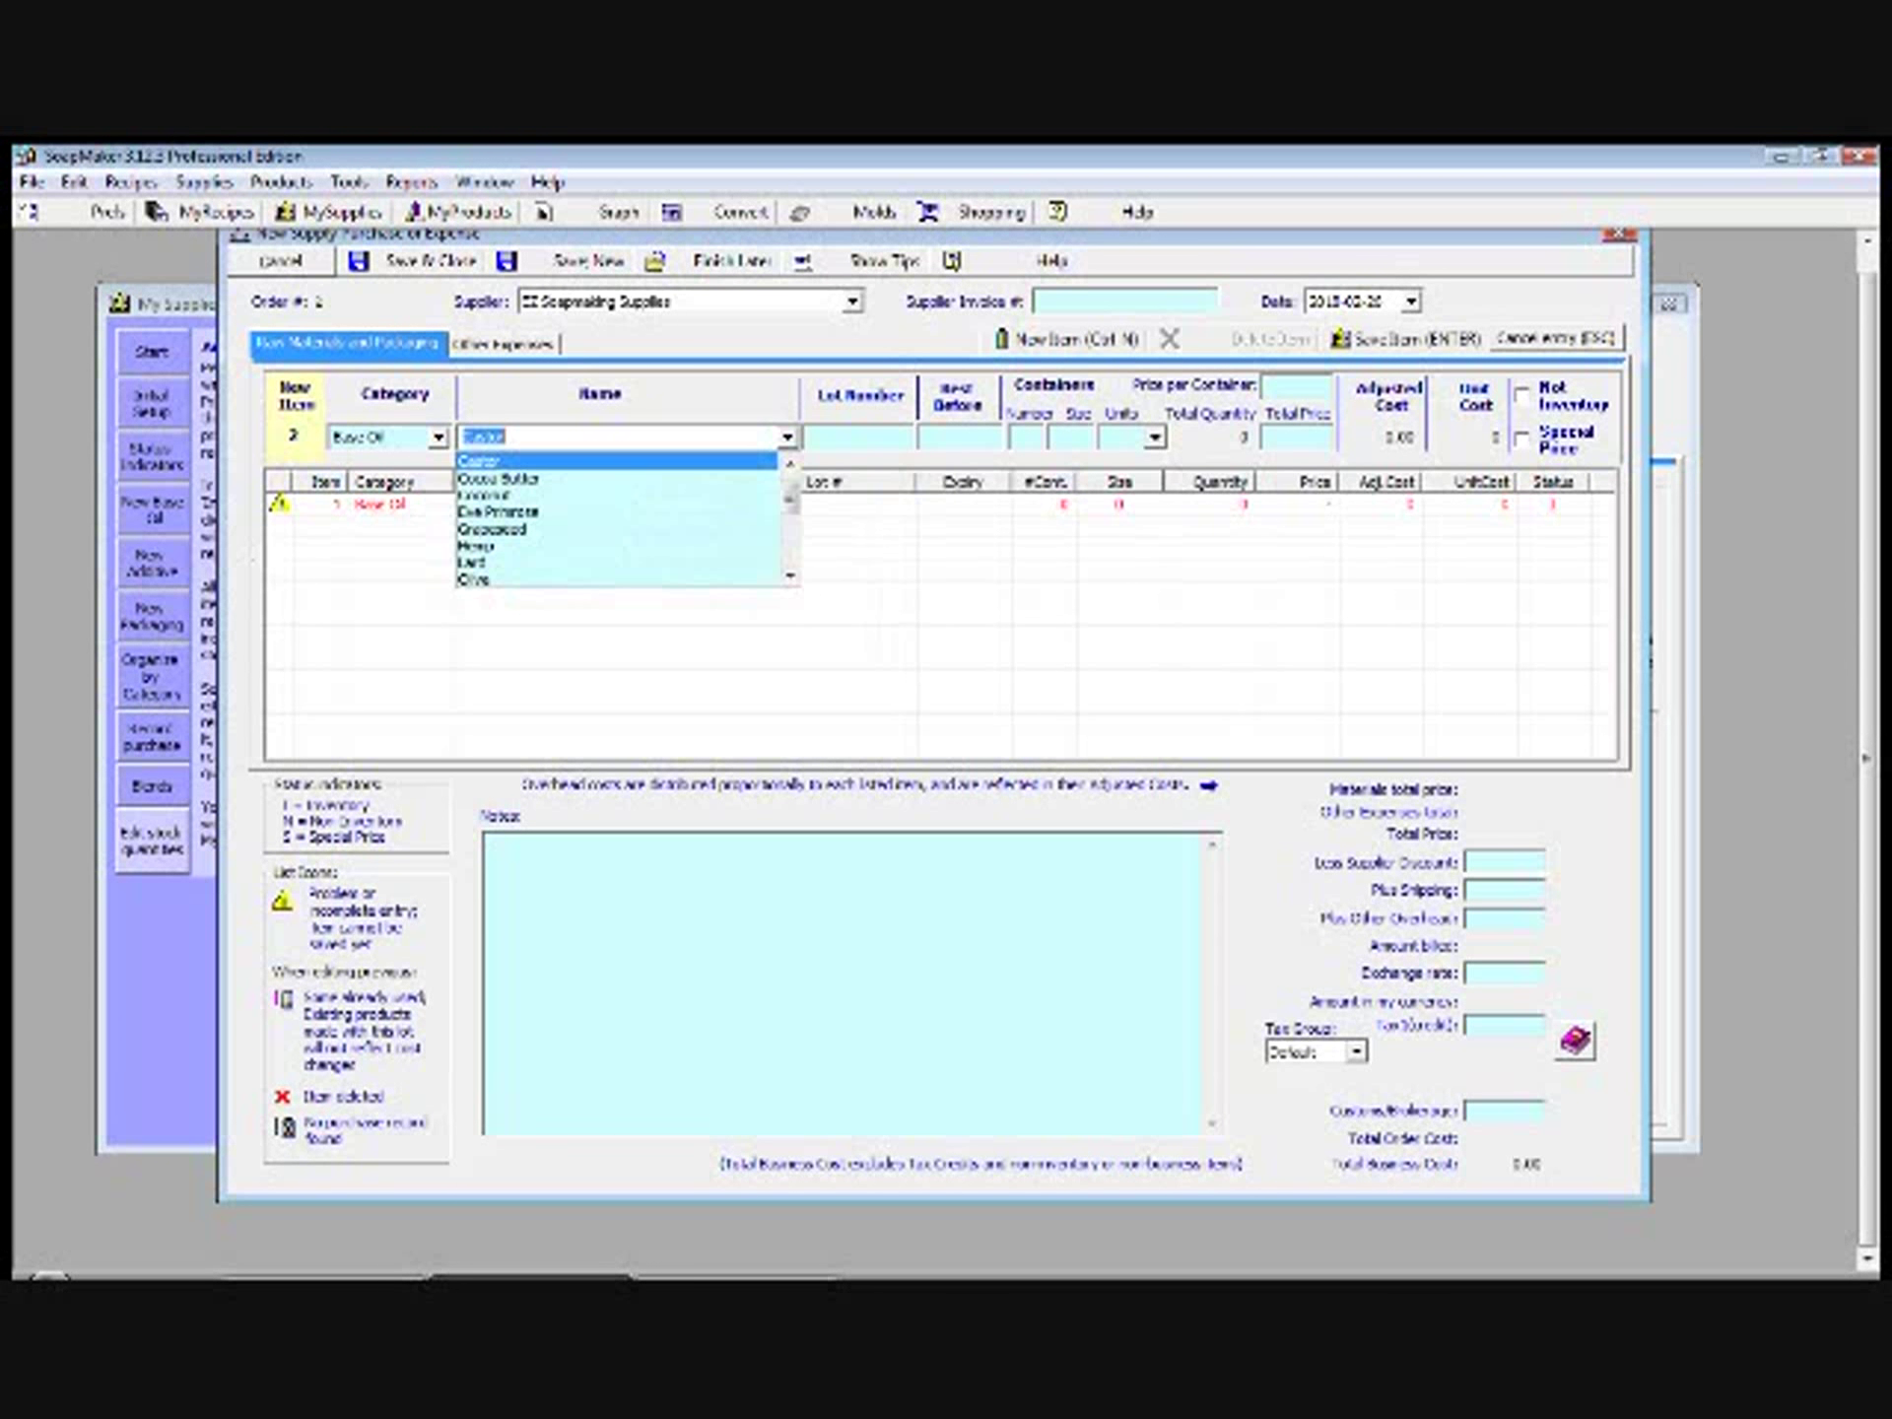
key("Up")
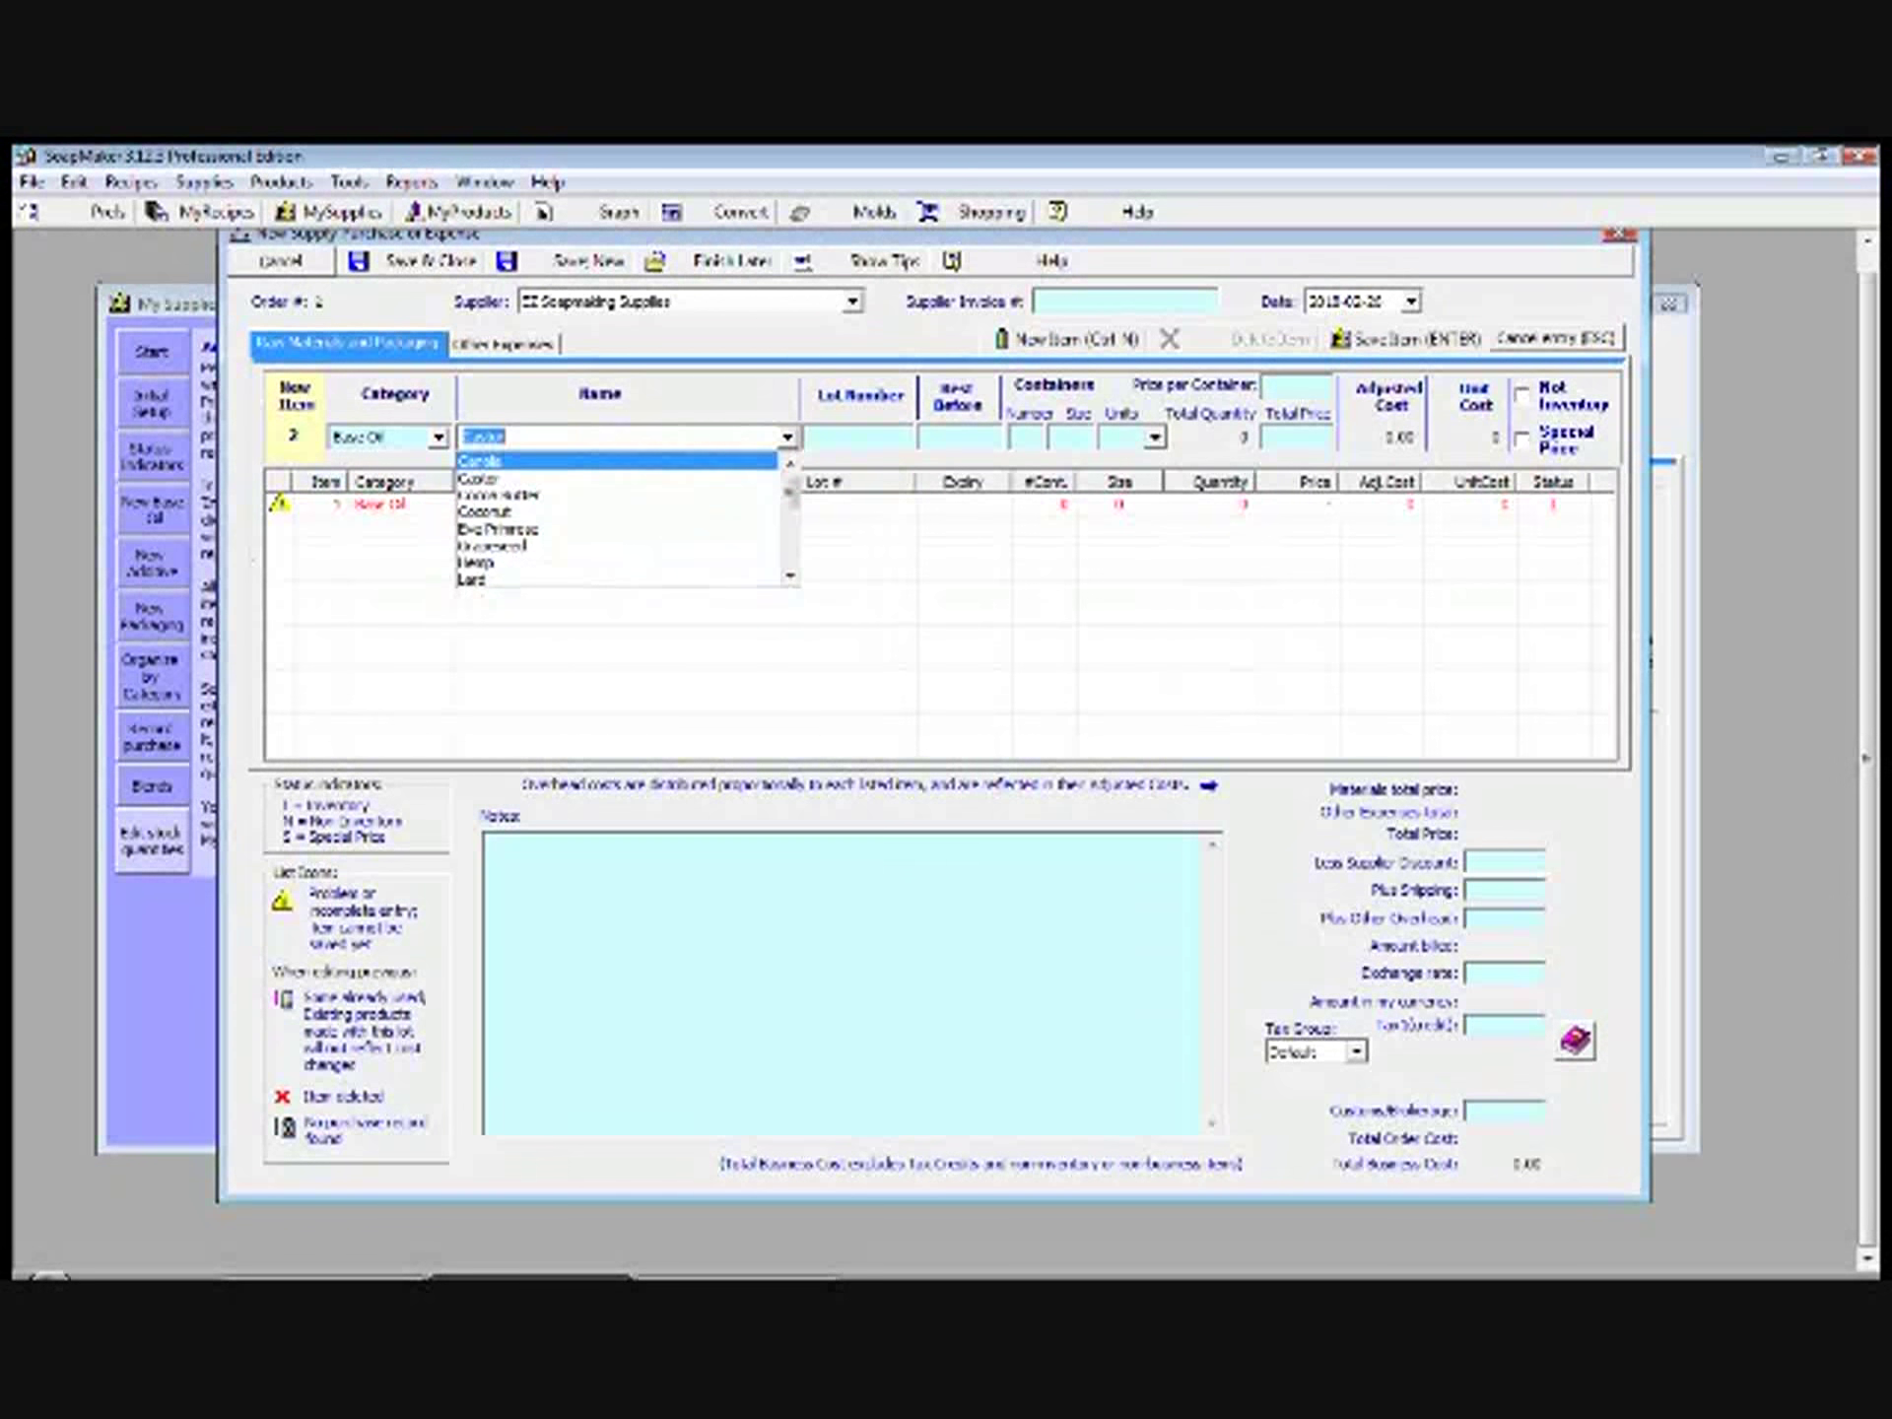
key("Return")
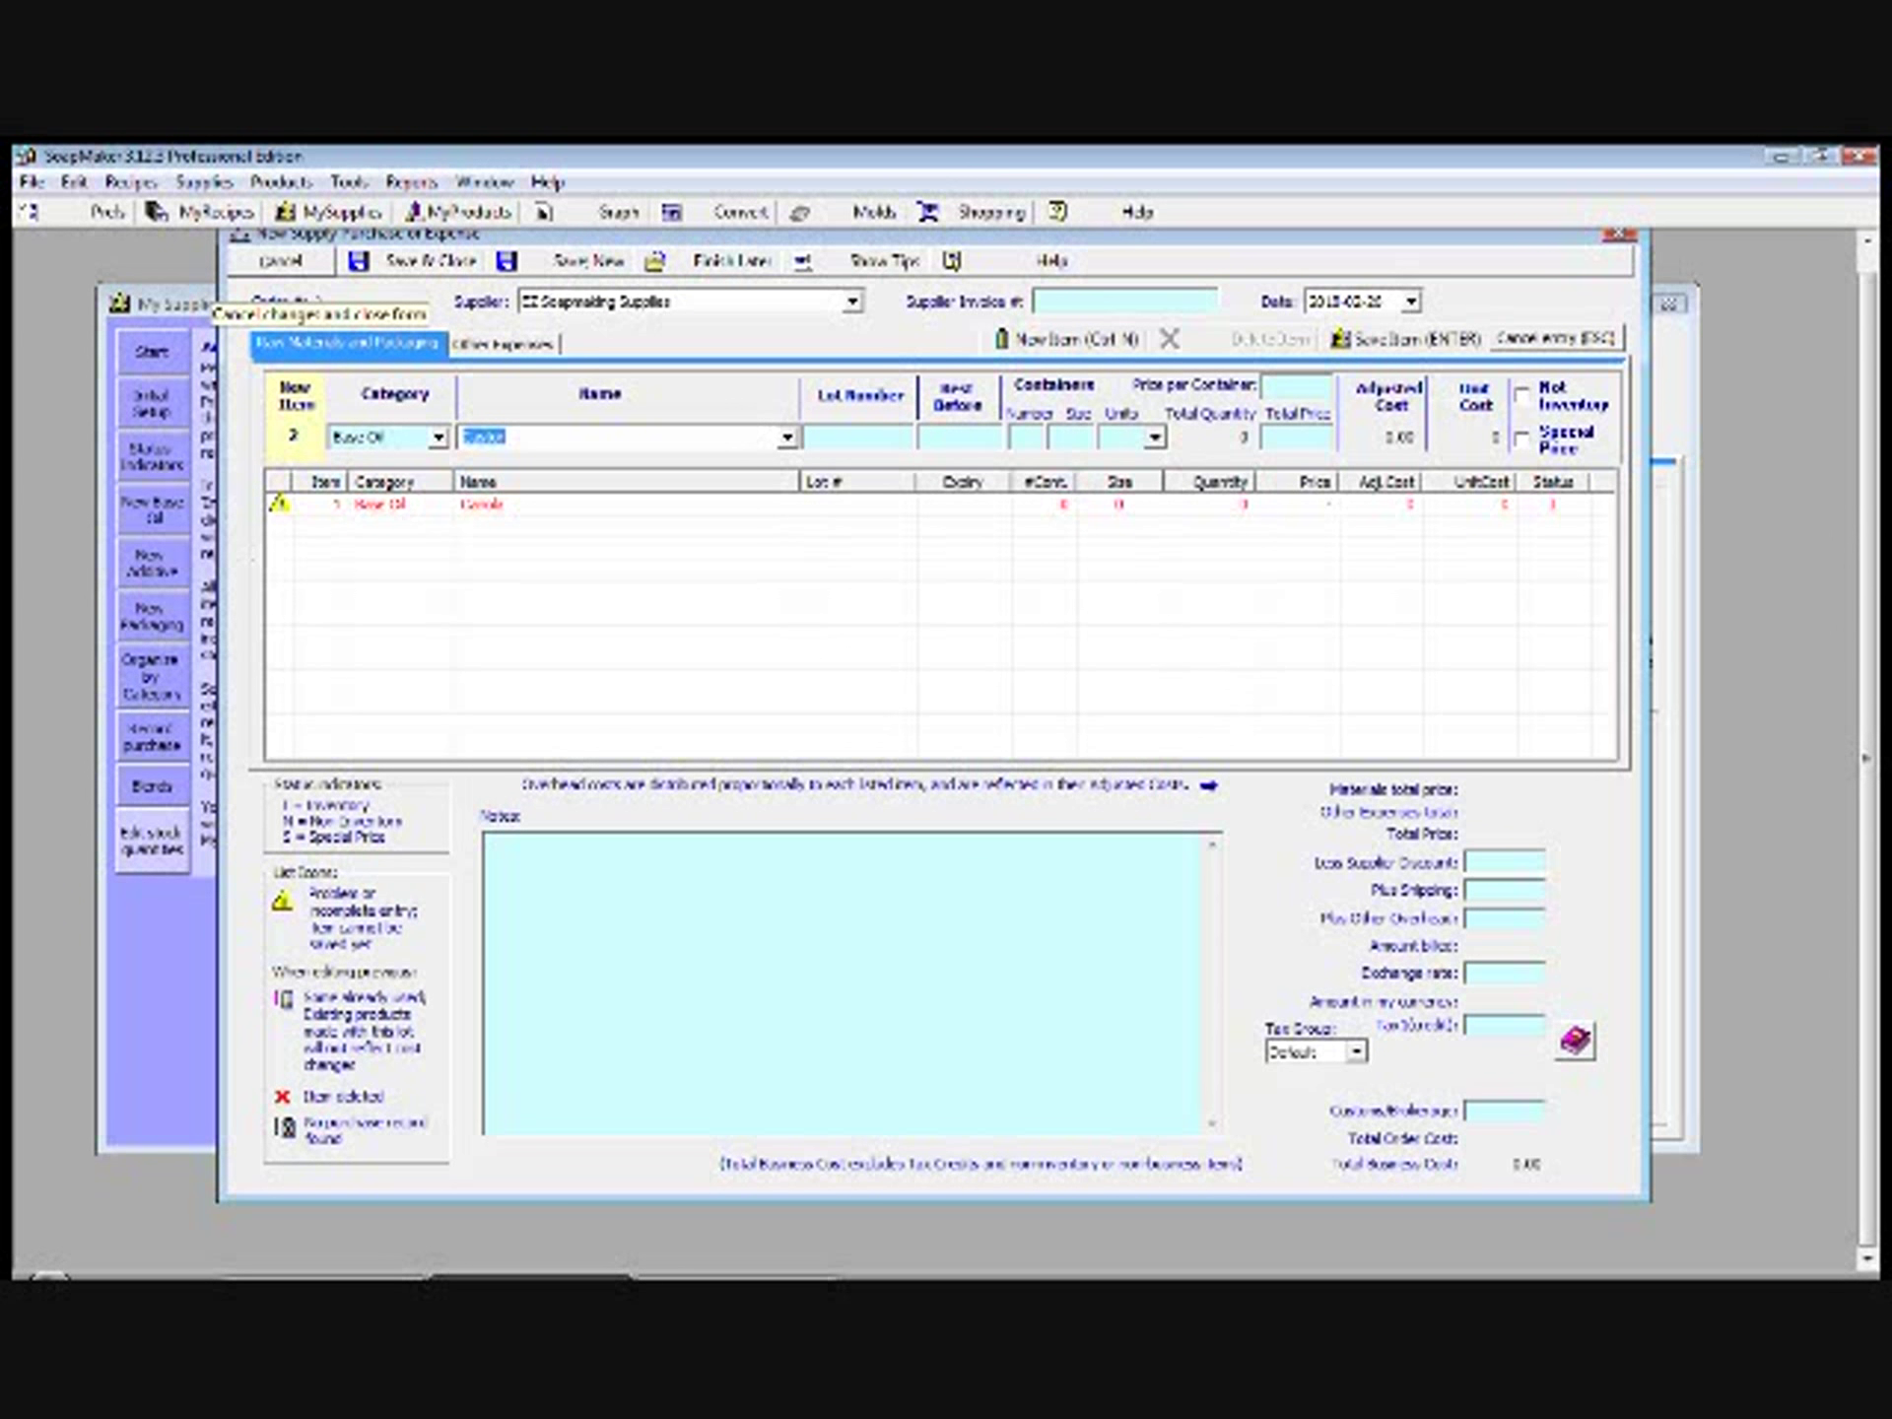
left_click(280, 260)
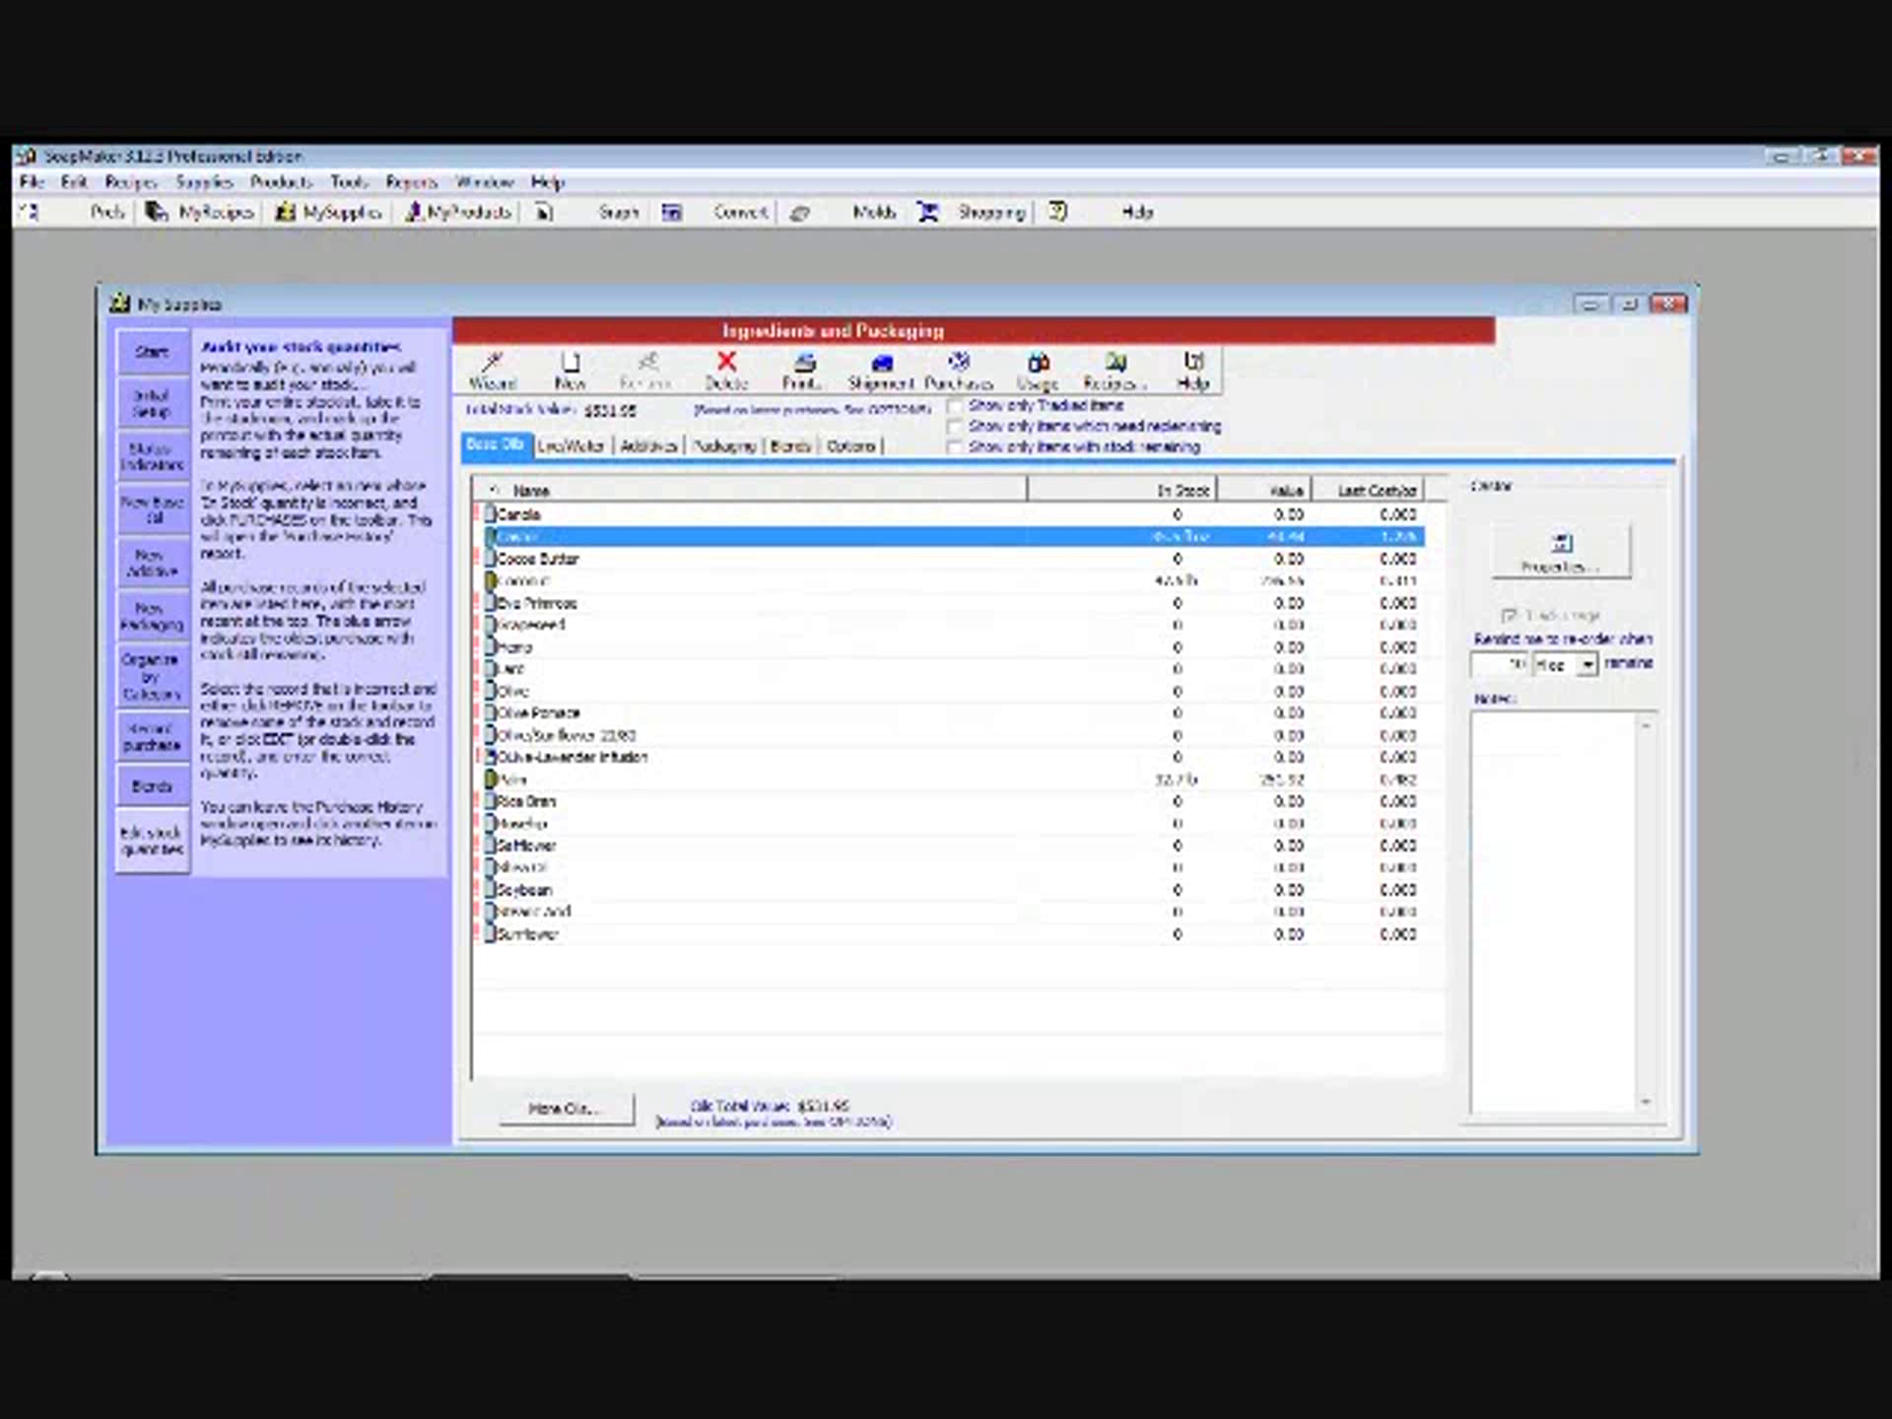
- Select Coconut oil in the supplies list and view the purchase form's Other Expenses section
left_click(647, 369)
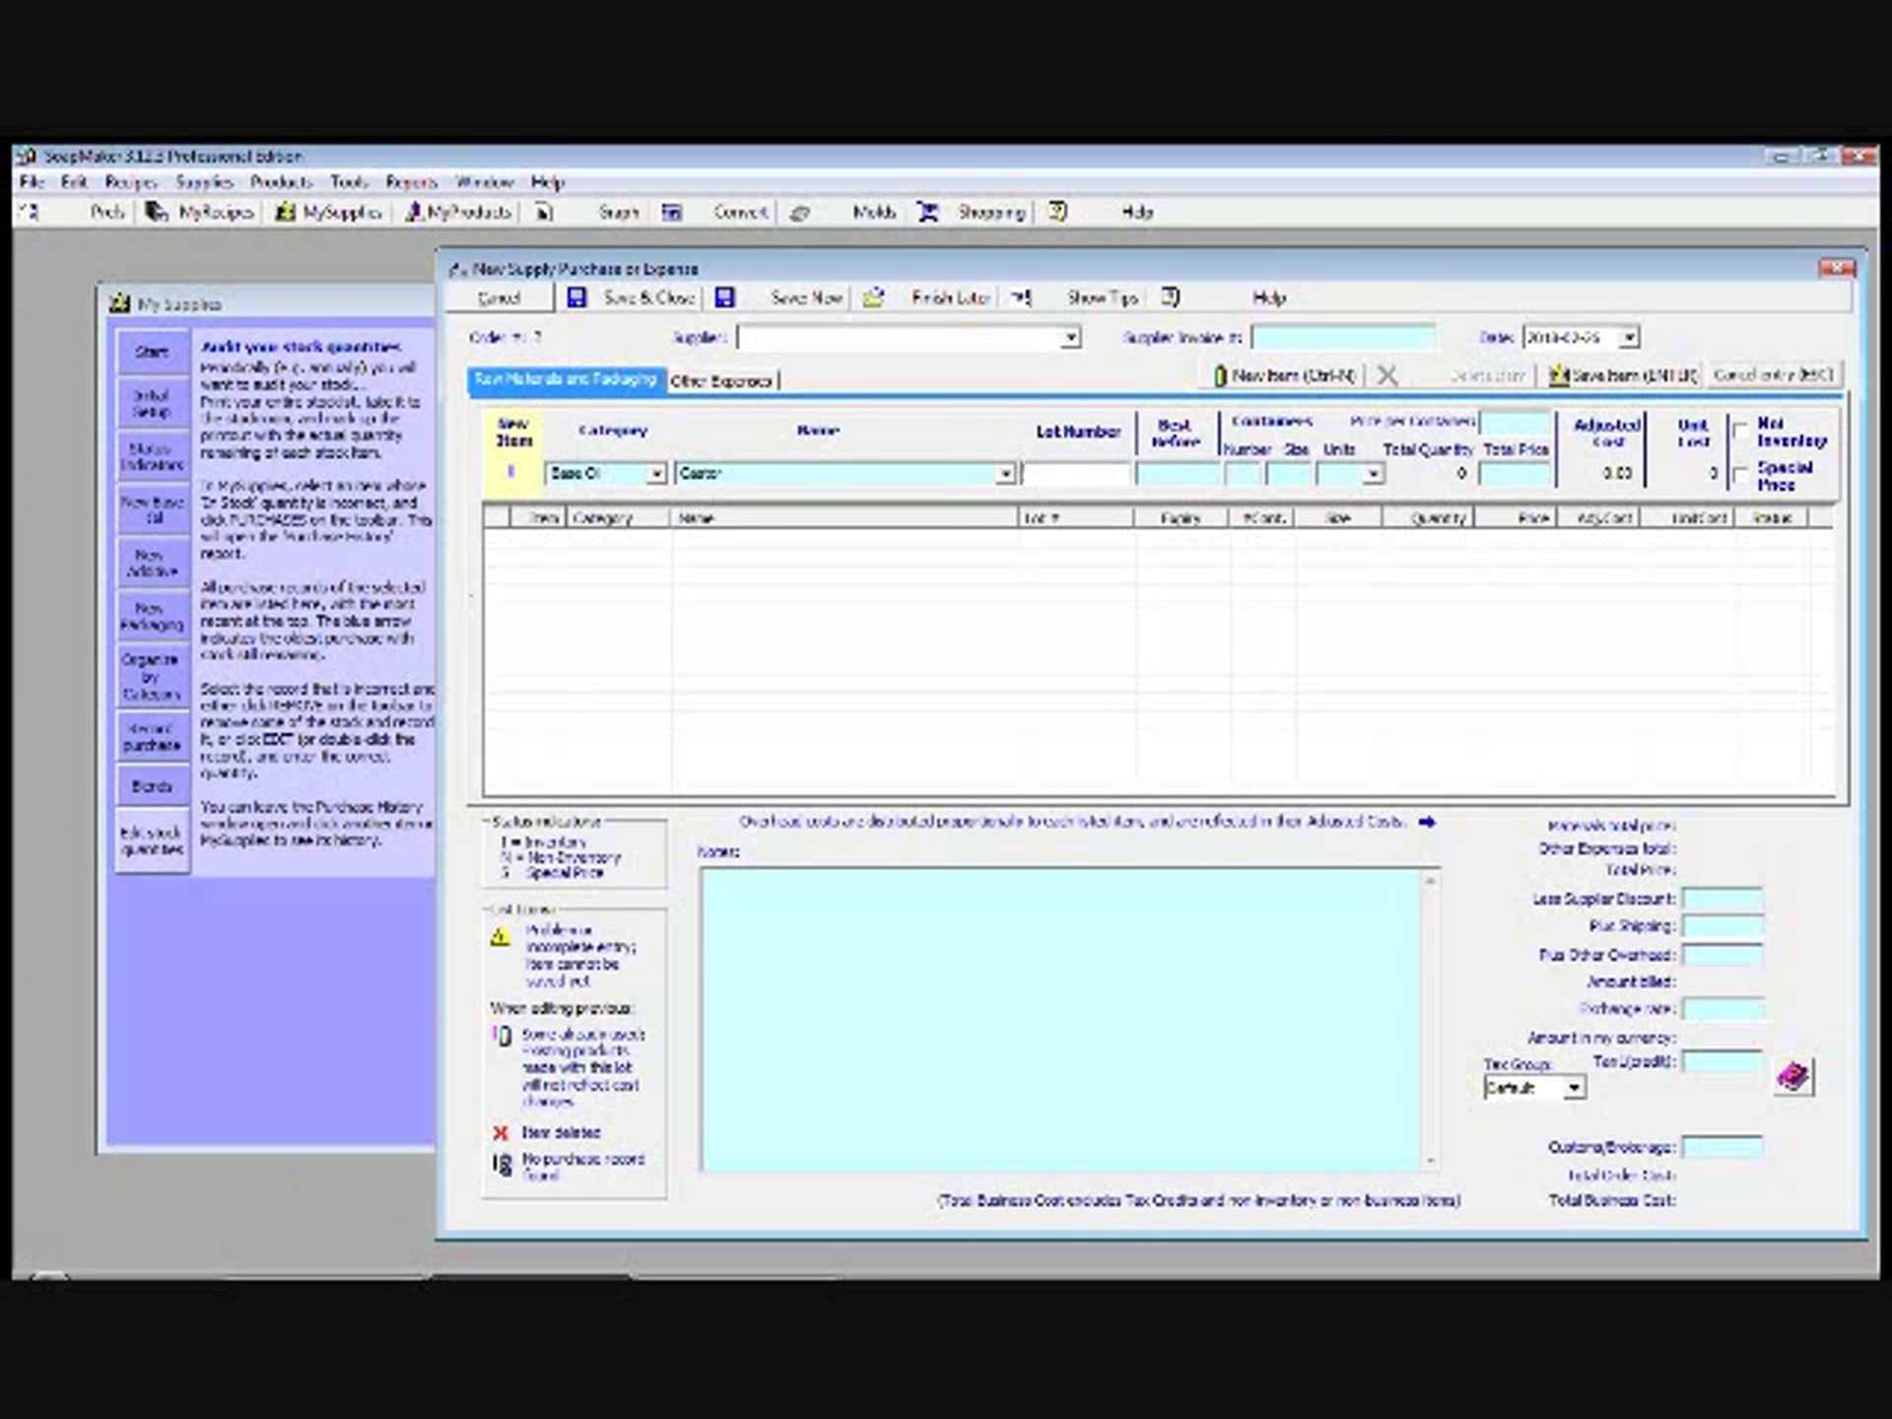
key("Escape")
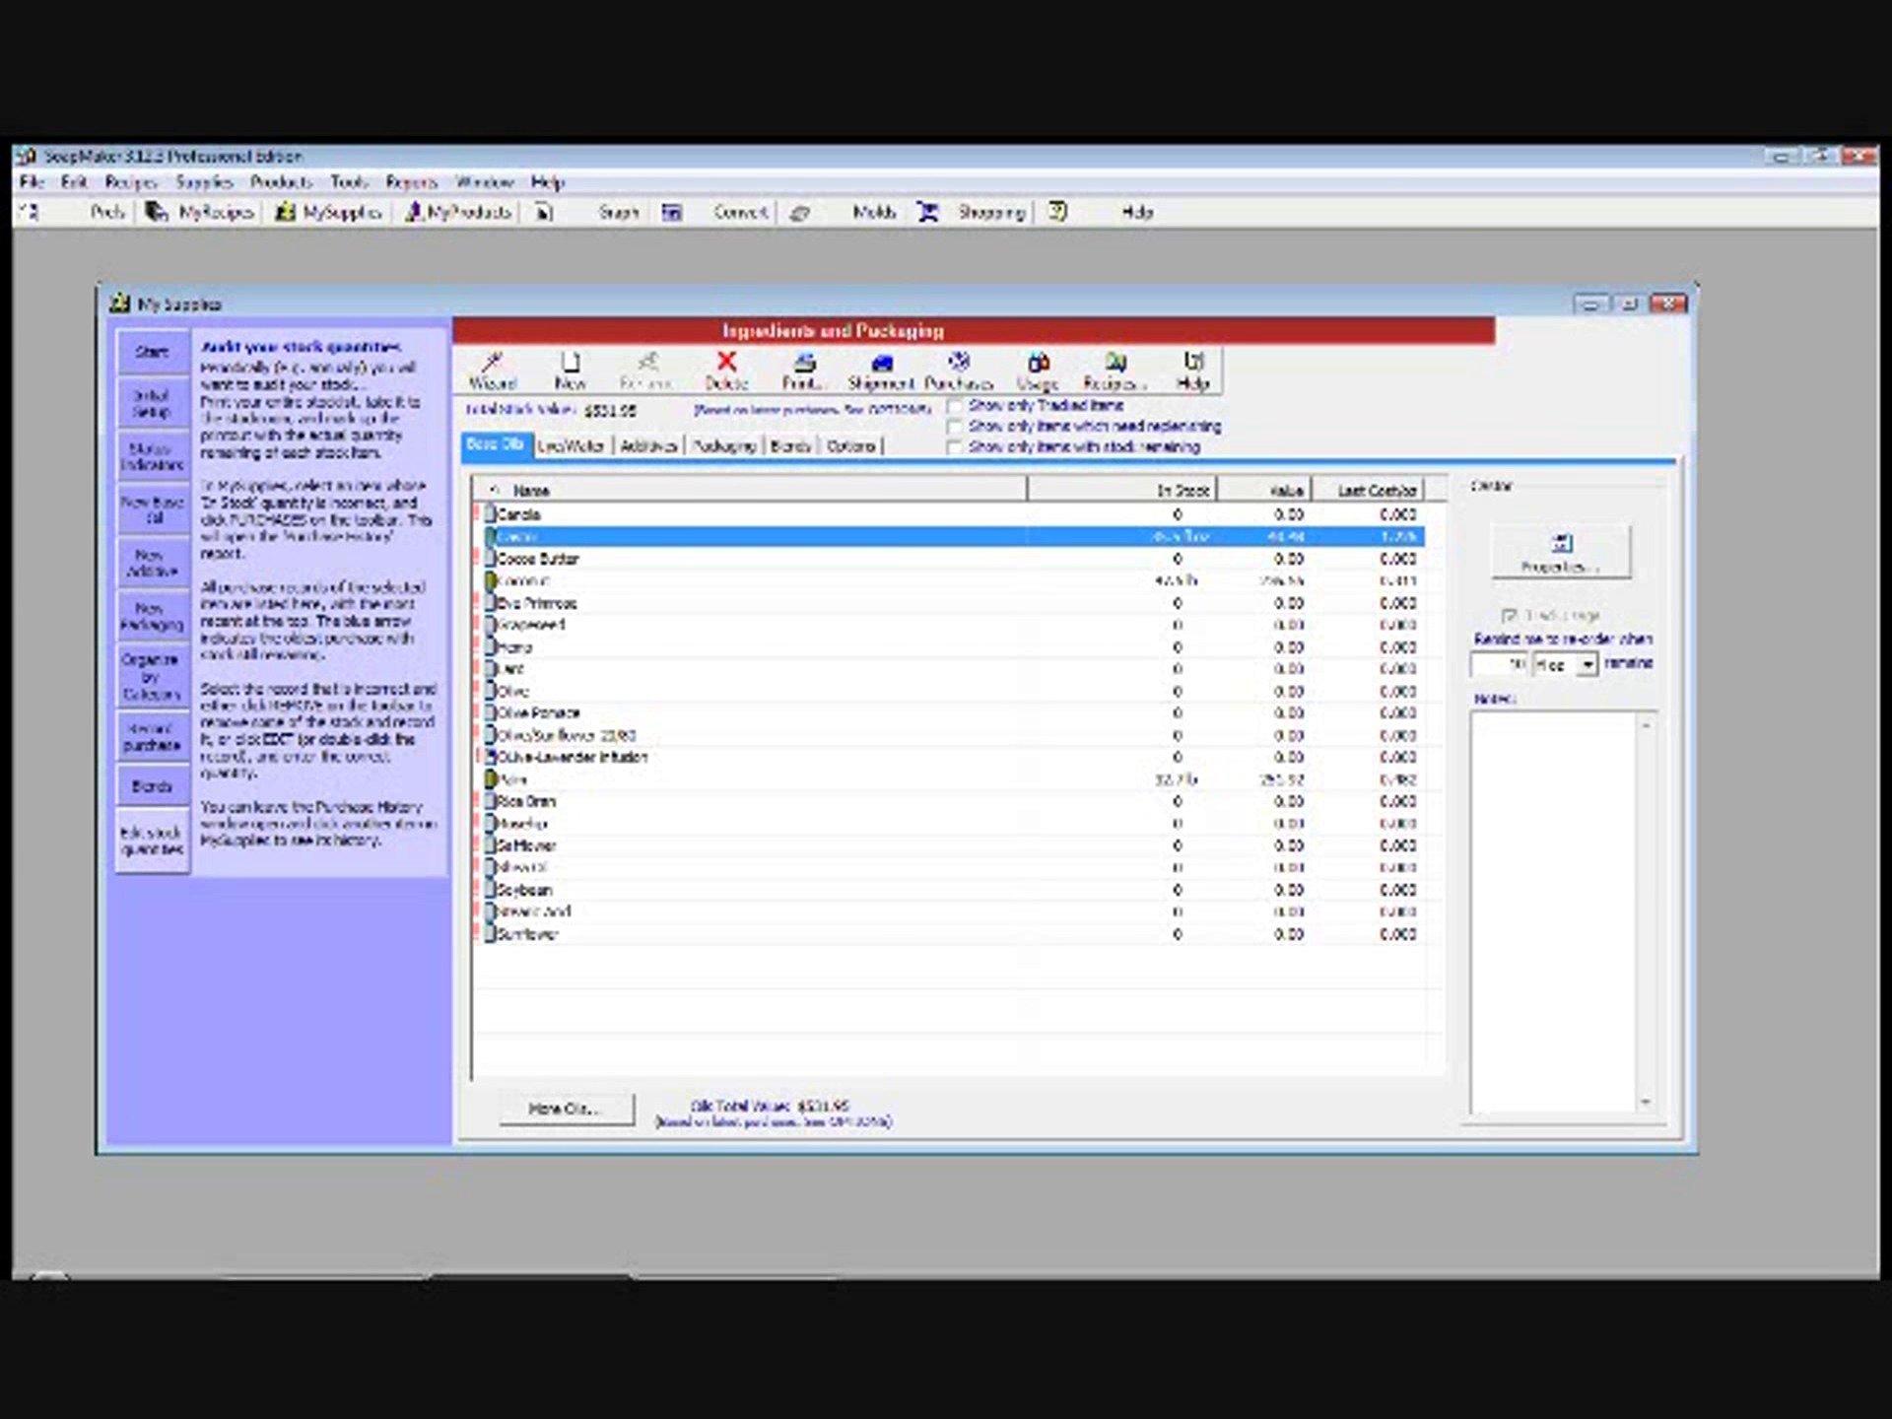
left_click(522, 580)
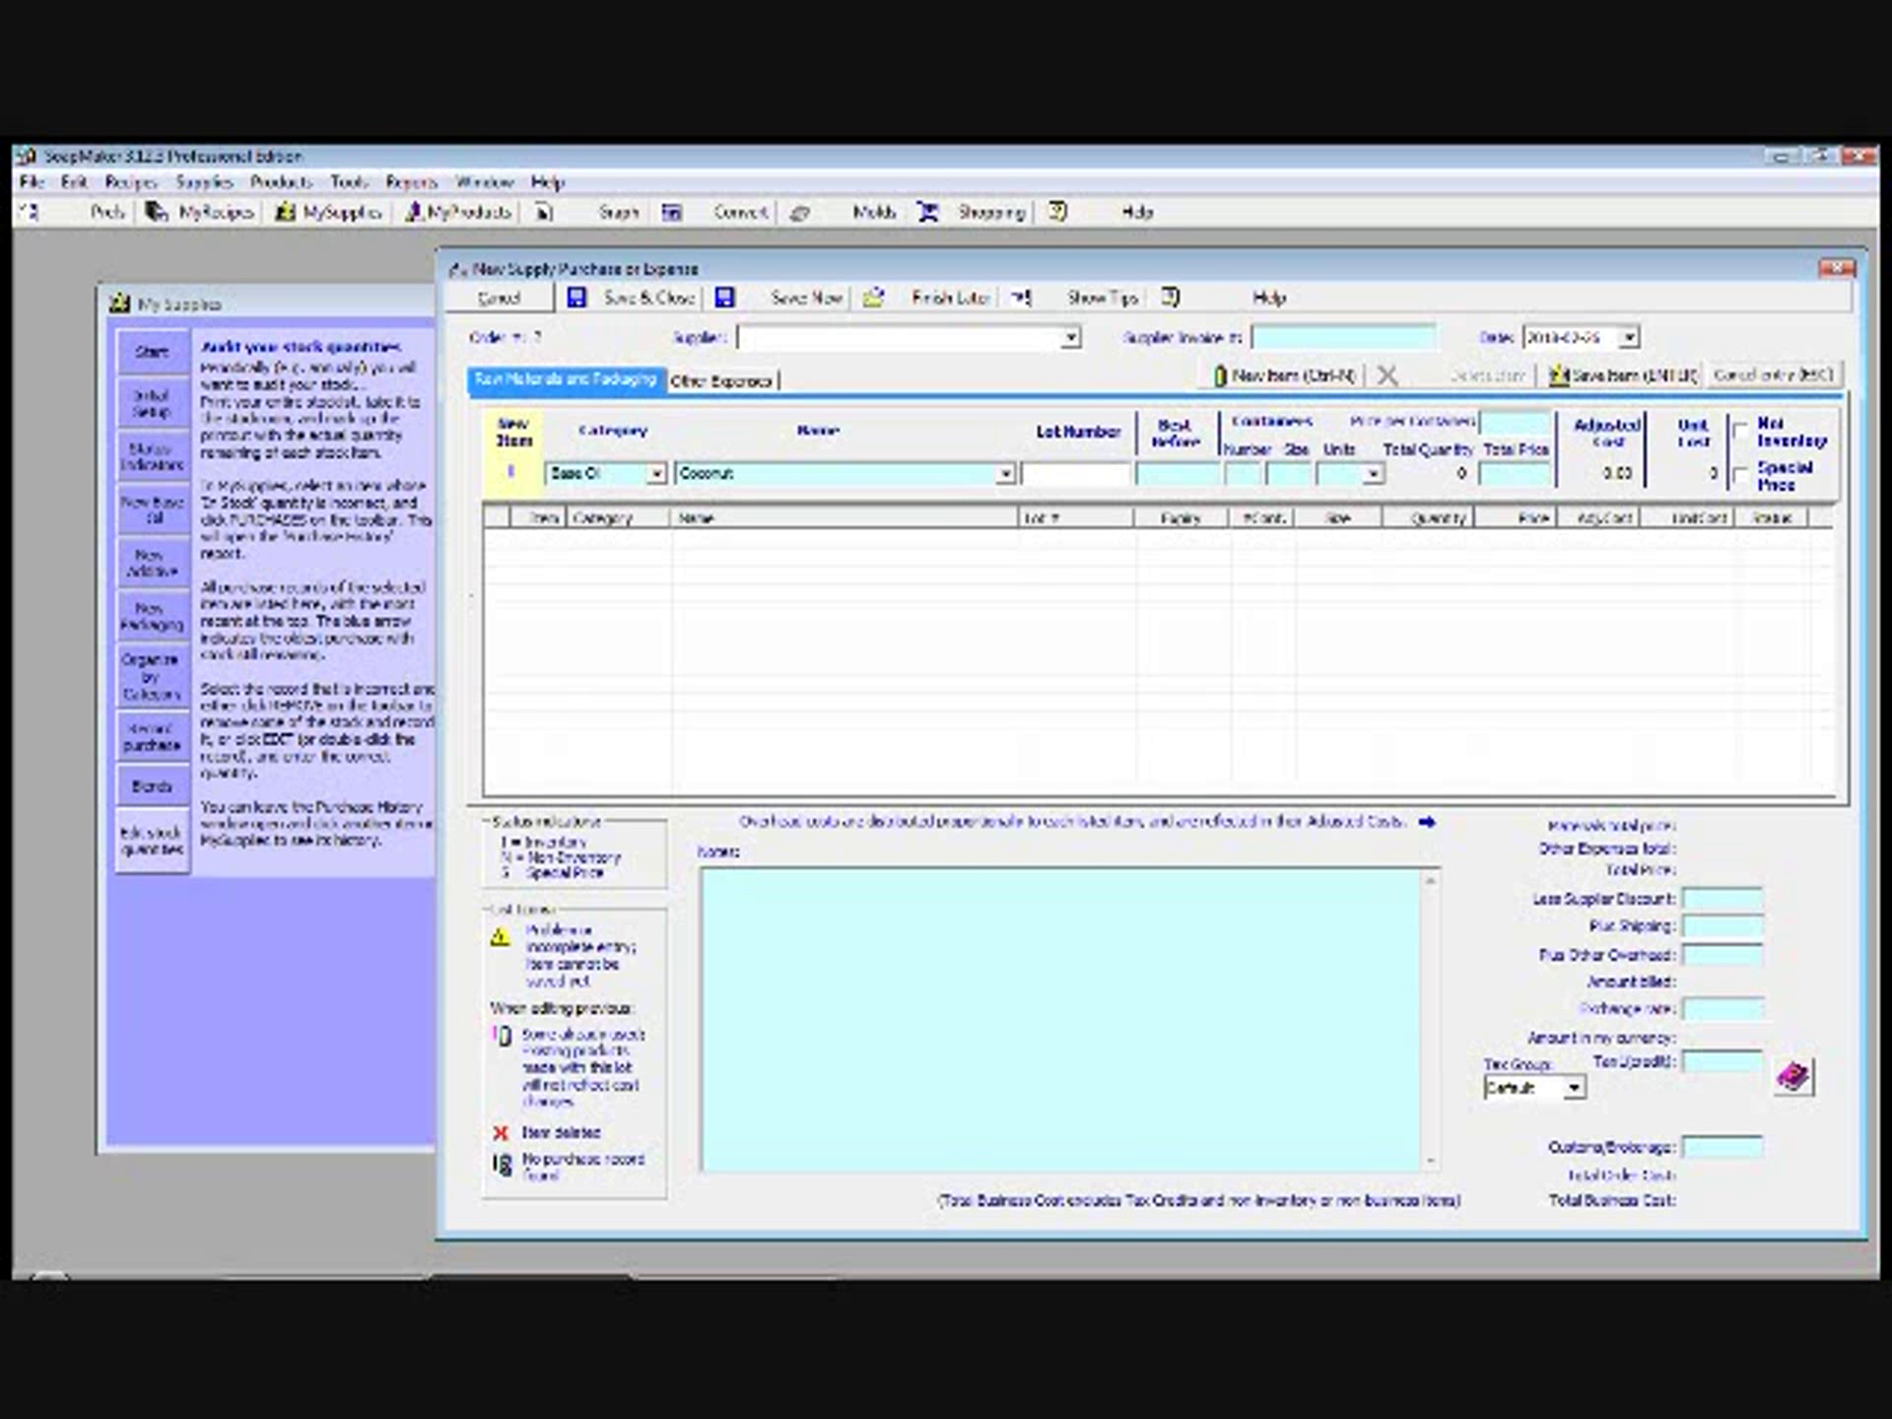
left_click(722, 380)
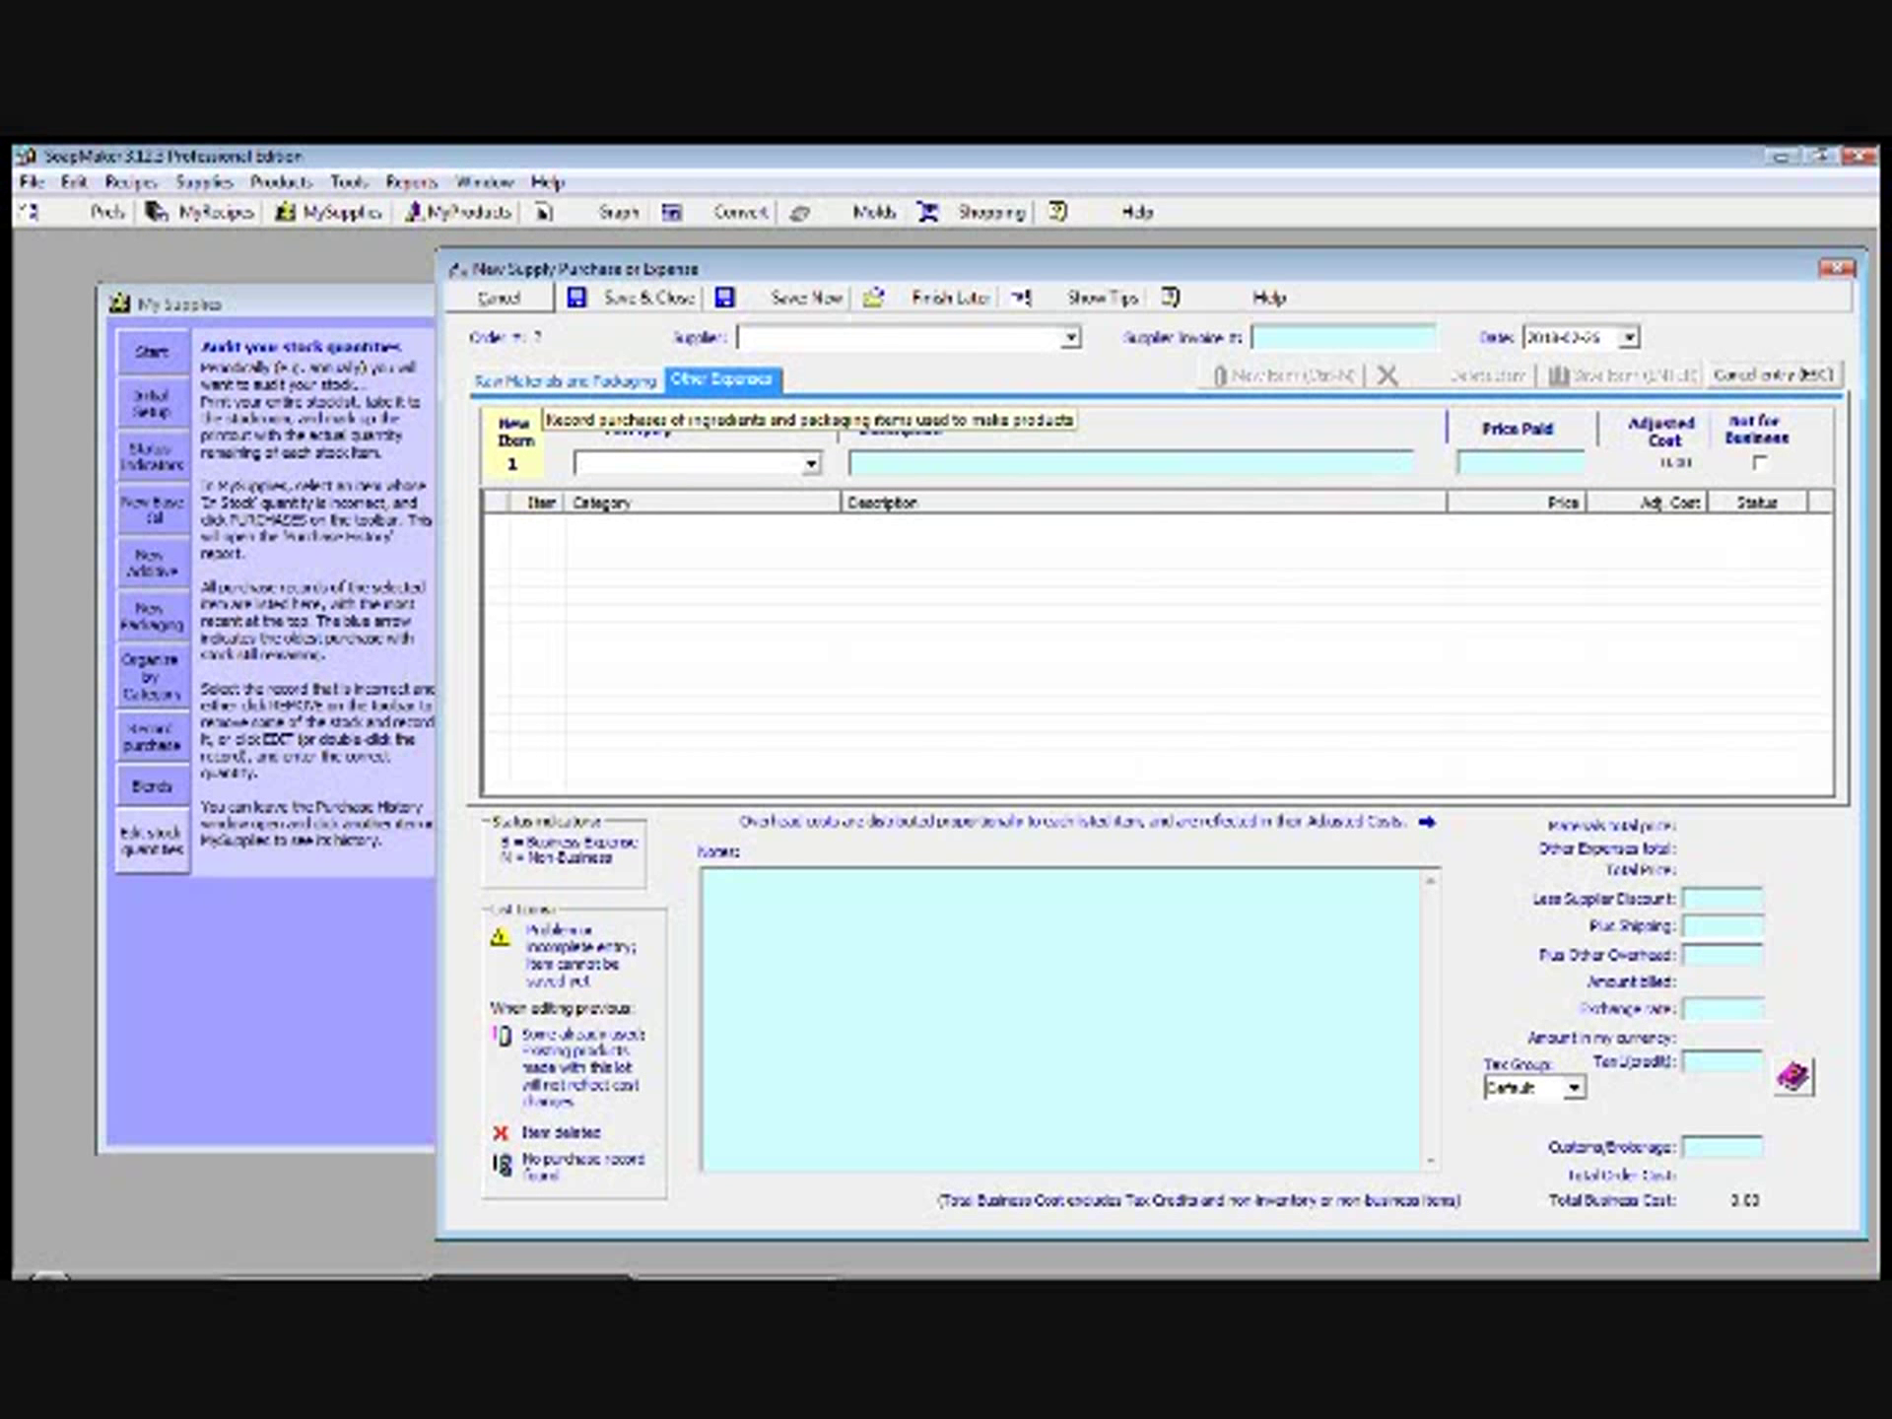
- Flip between Raw Materials and Other Expenses, then cancel the purchase form without saving
left_click(554, 380)
left_click(722, 379)
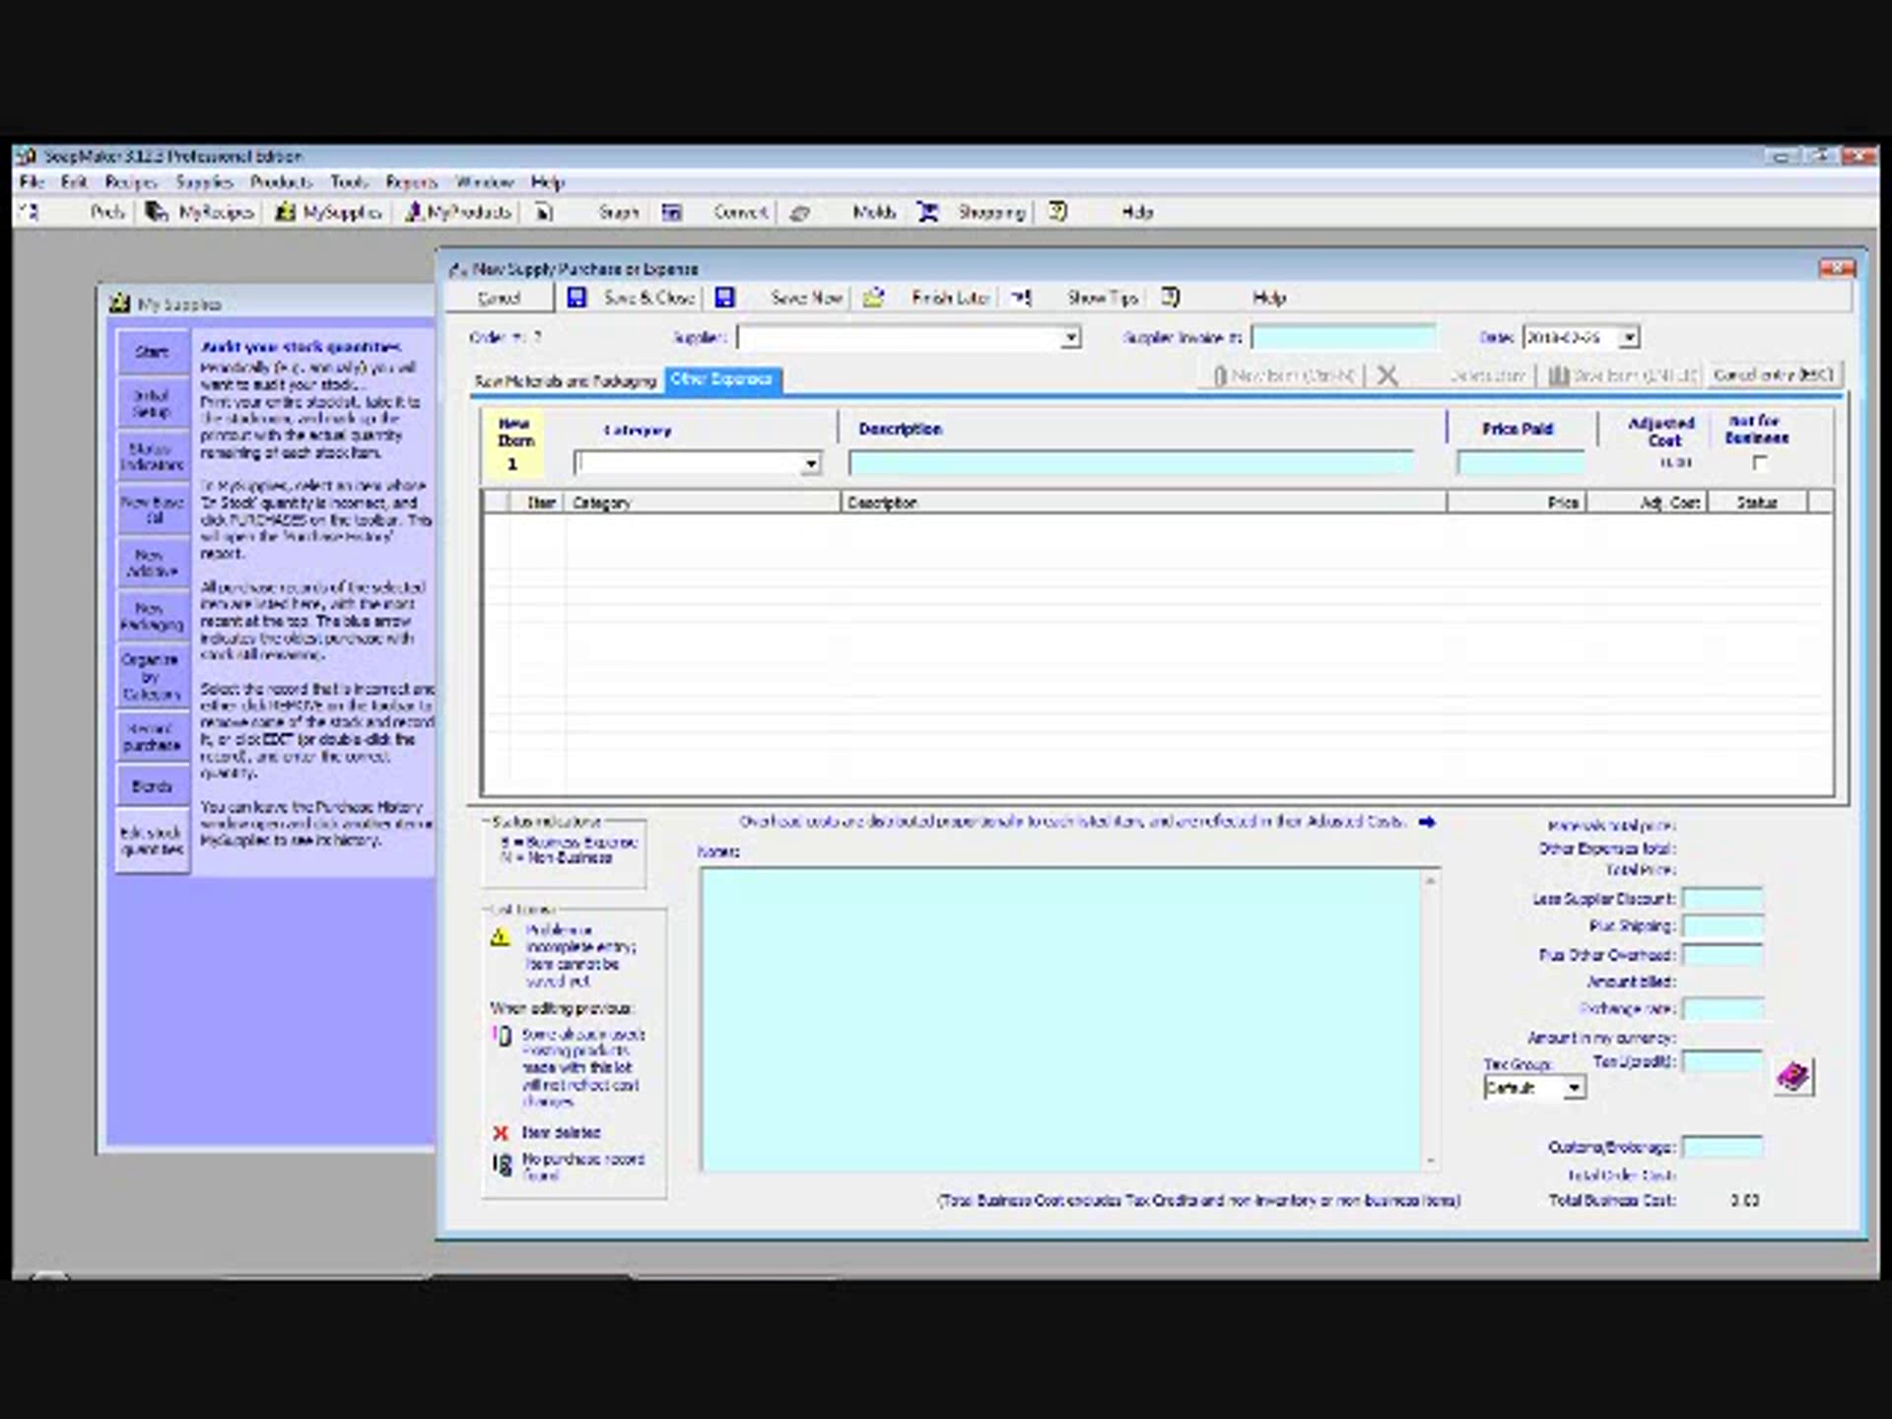
left_click(498, 298)
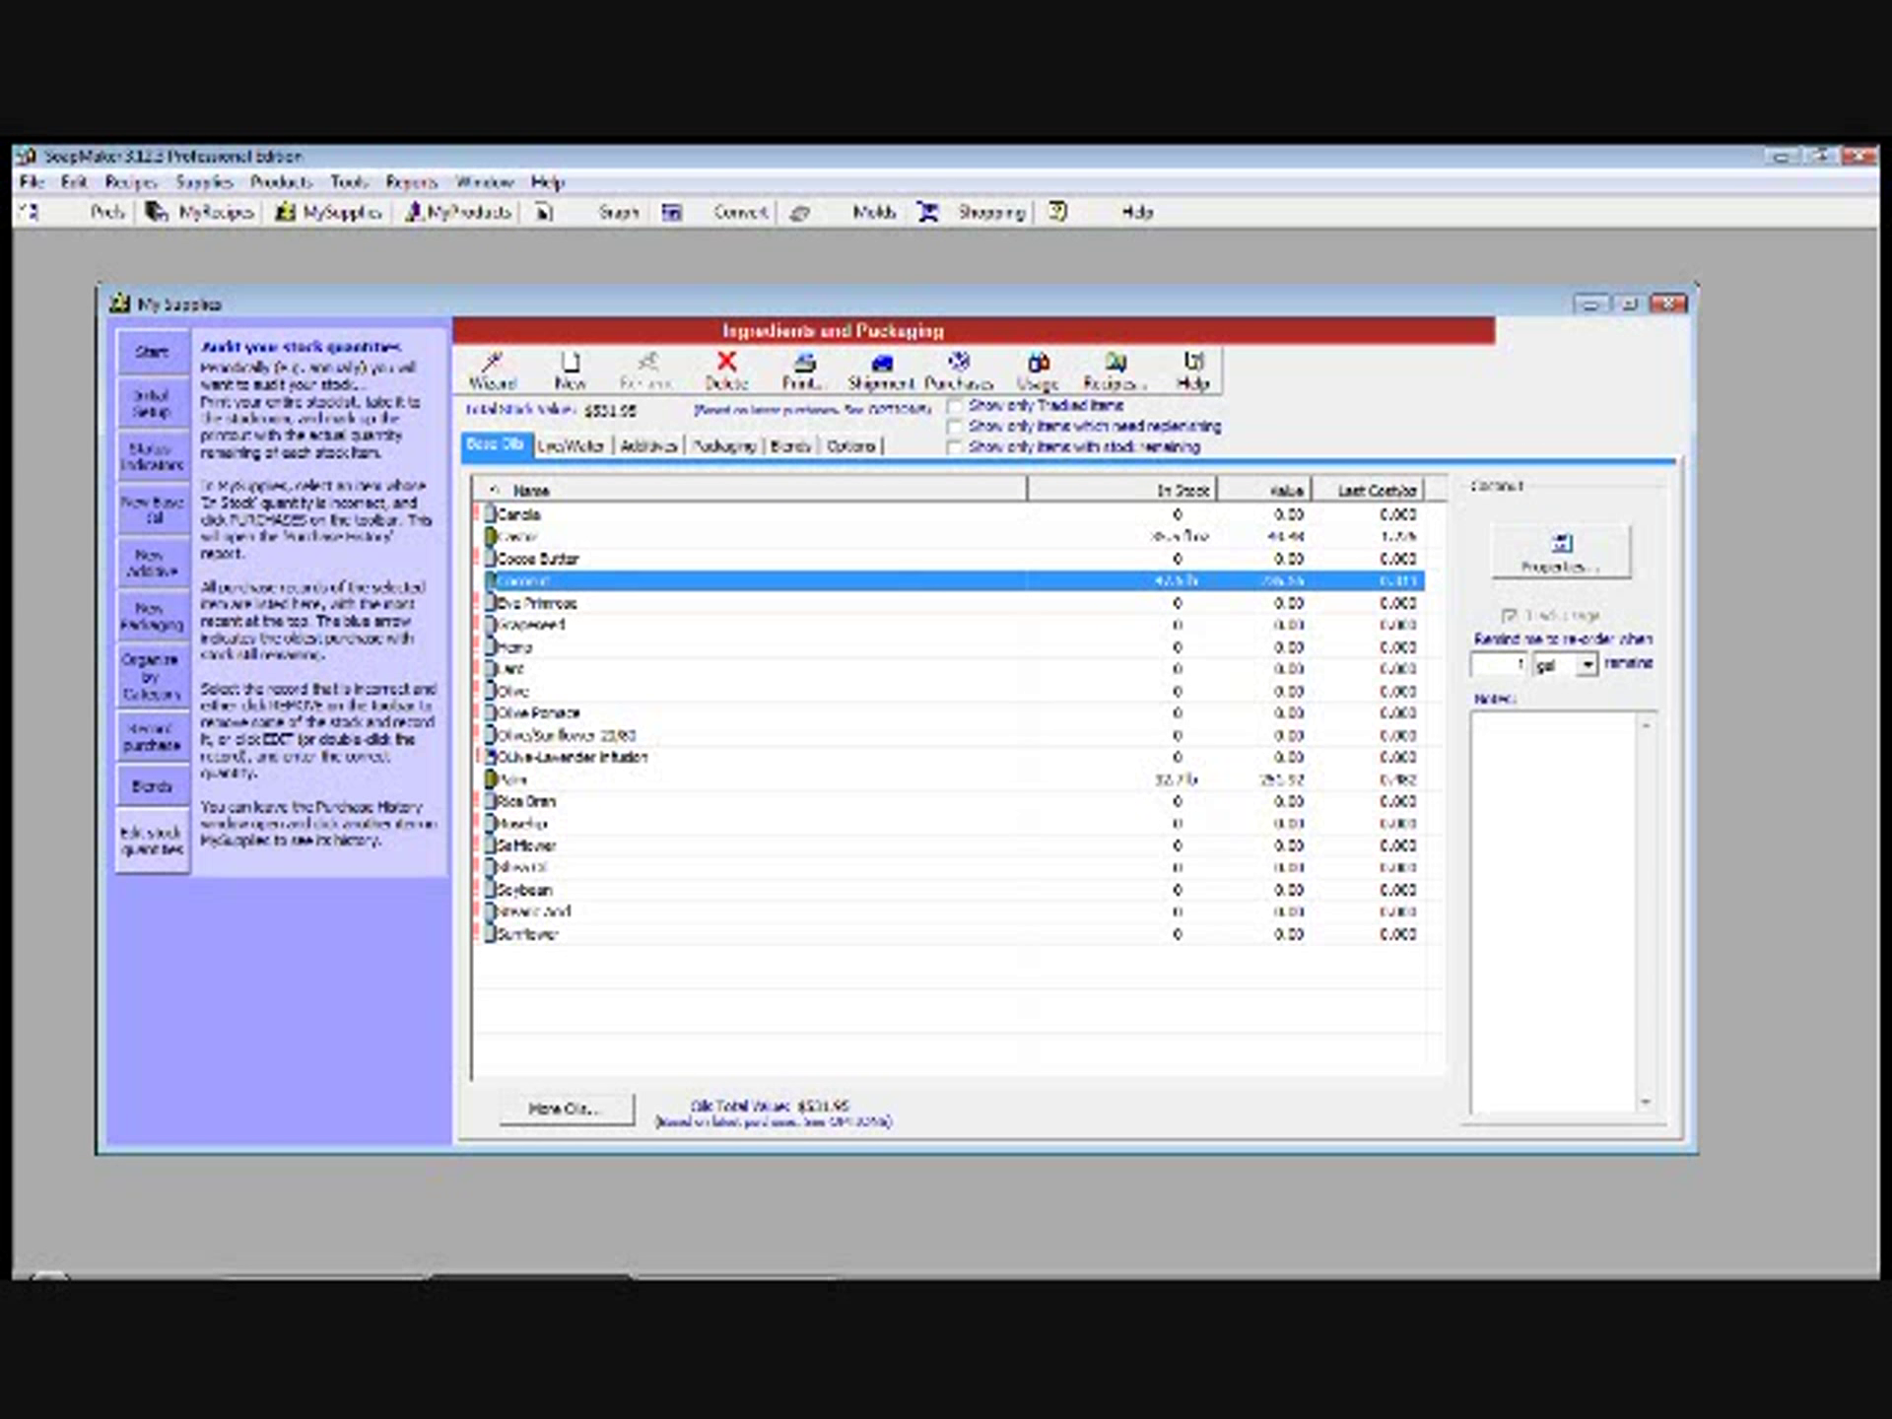
- Open Coconut's purchase history from the Edit stock quantities base oils list
left_click(152, 785)
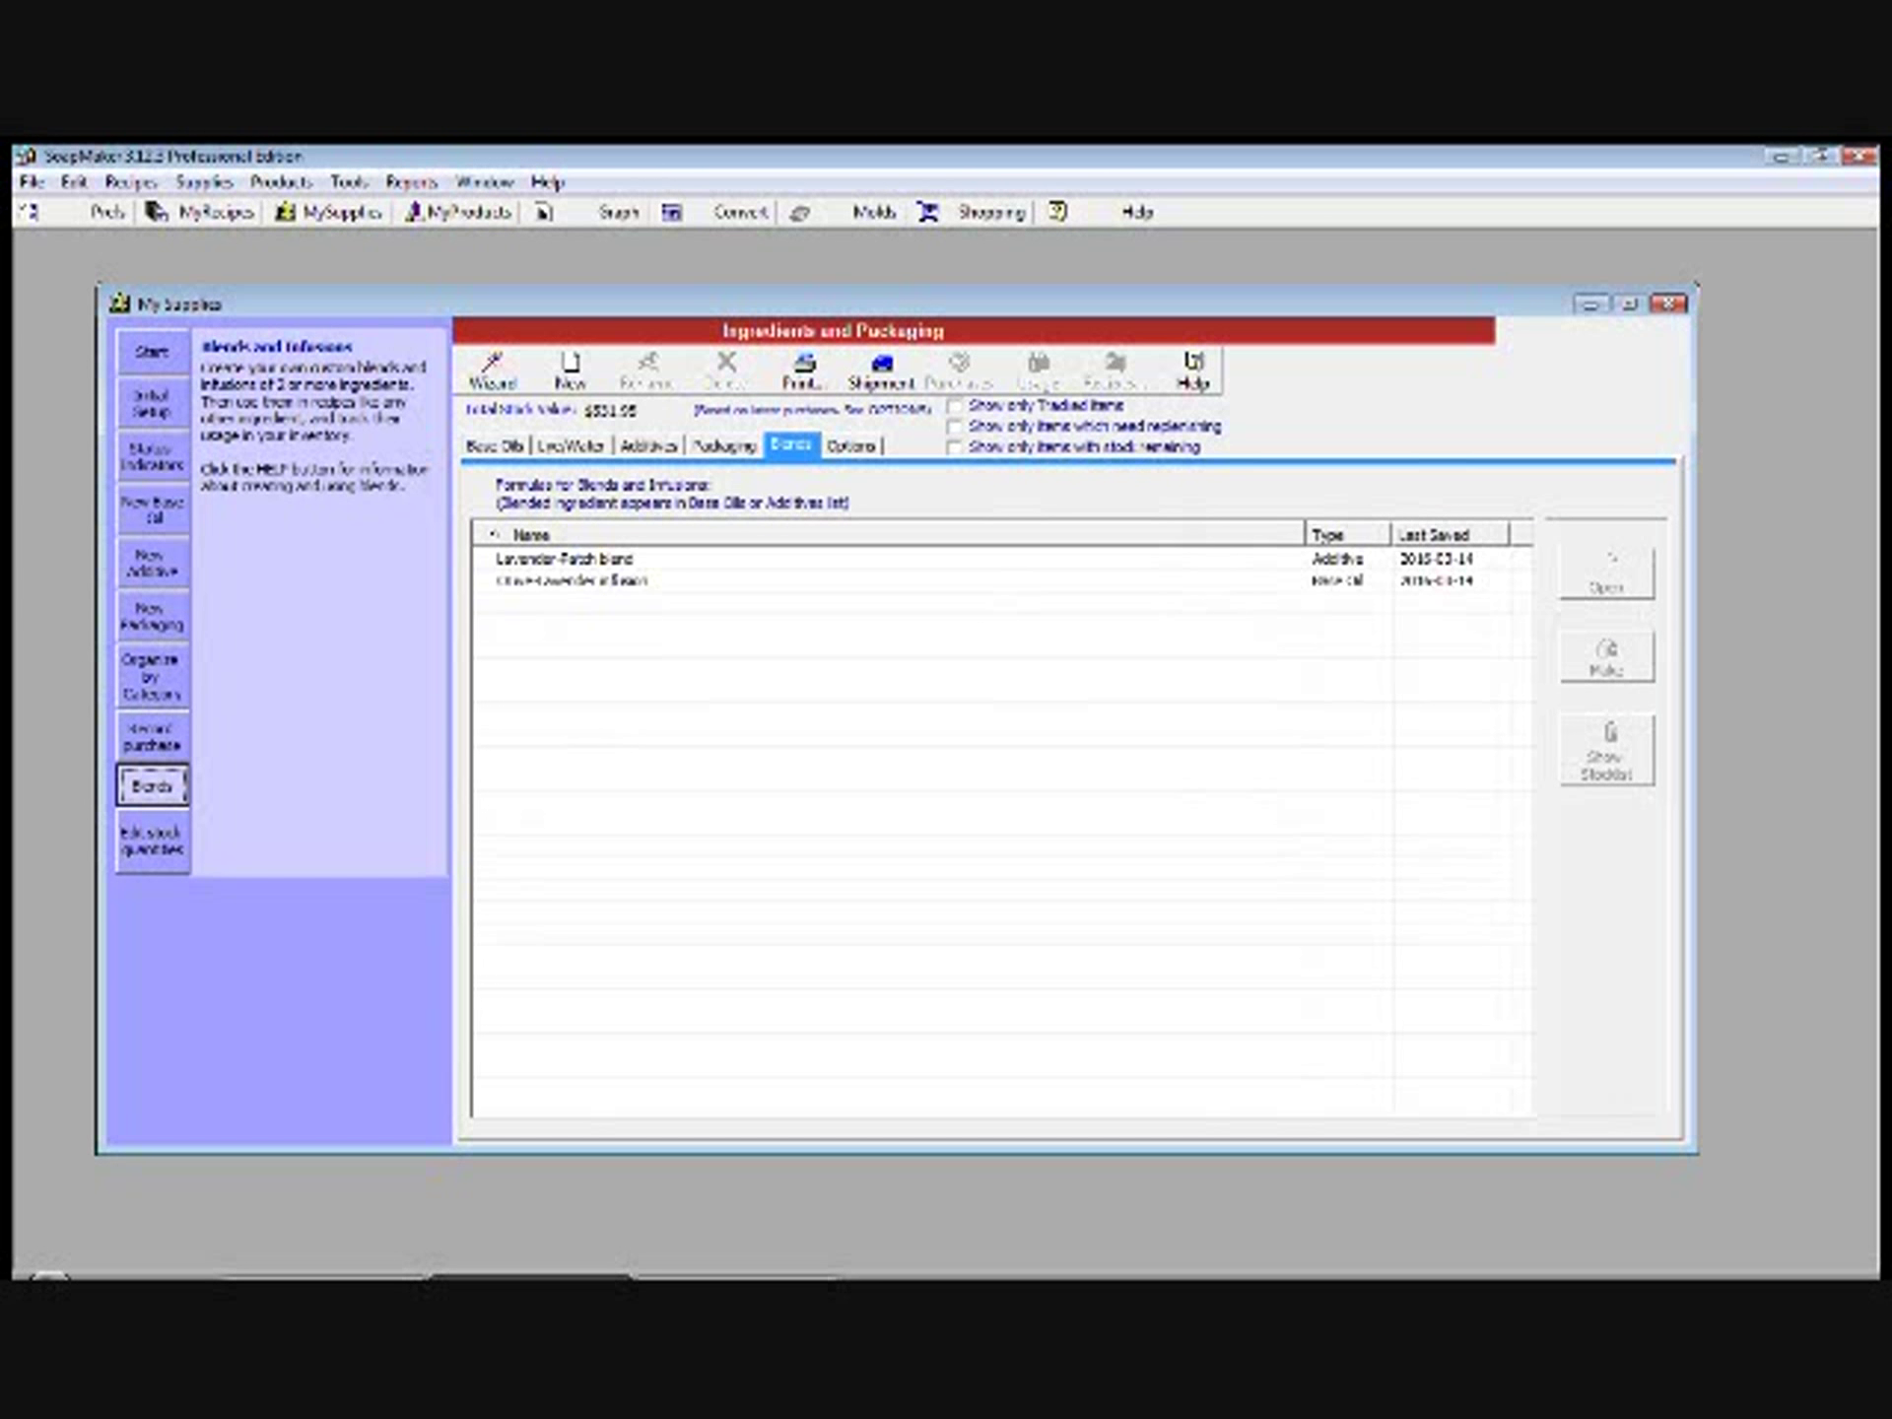
left_click(151, 840)
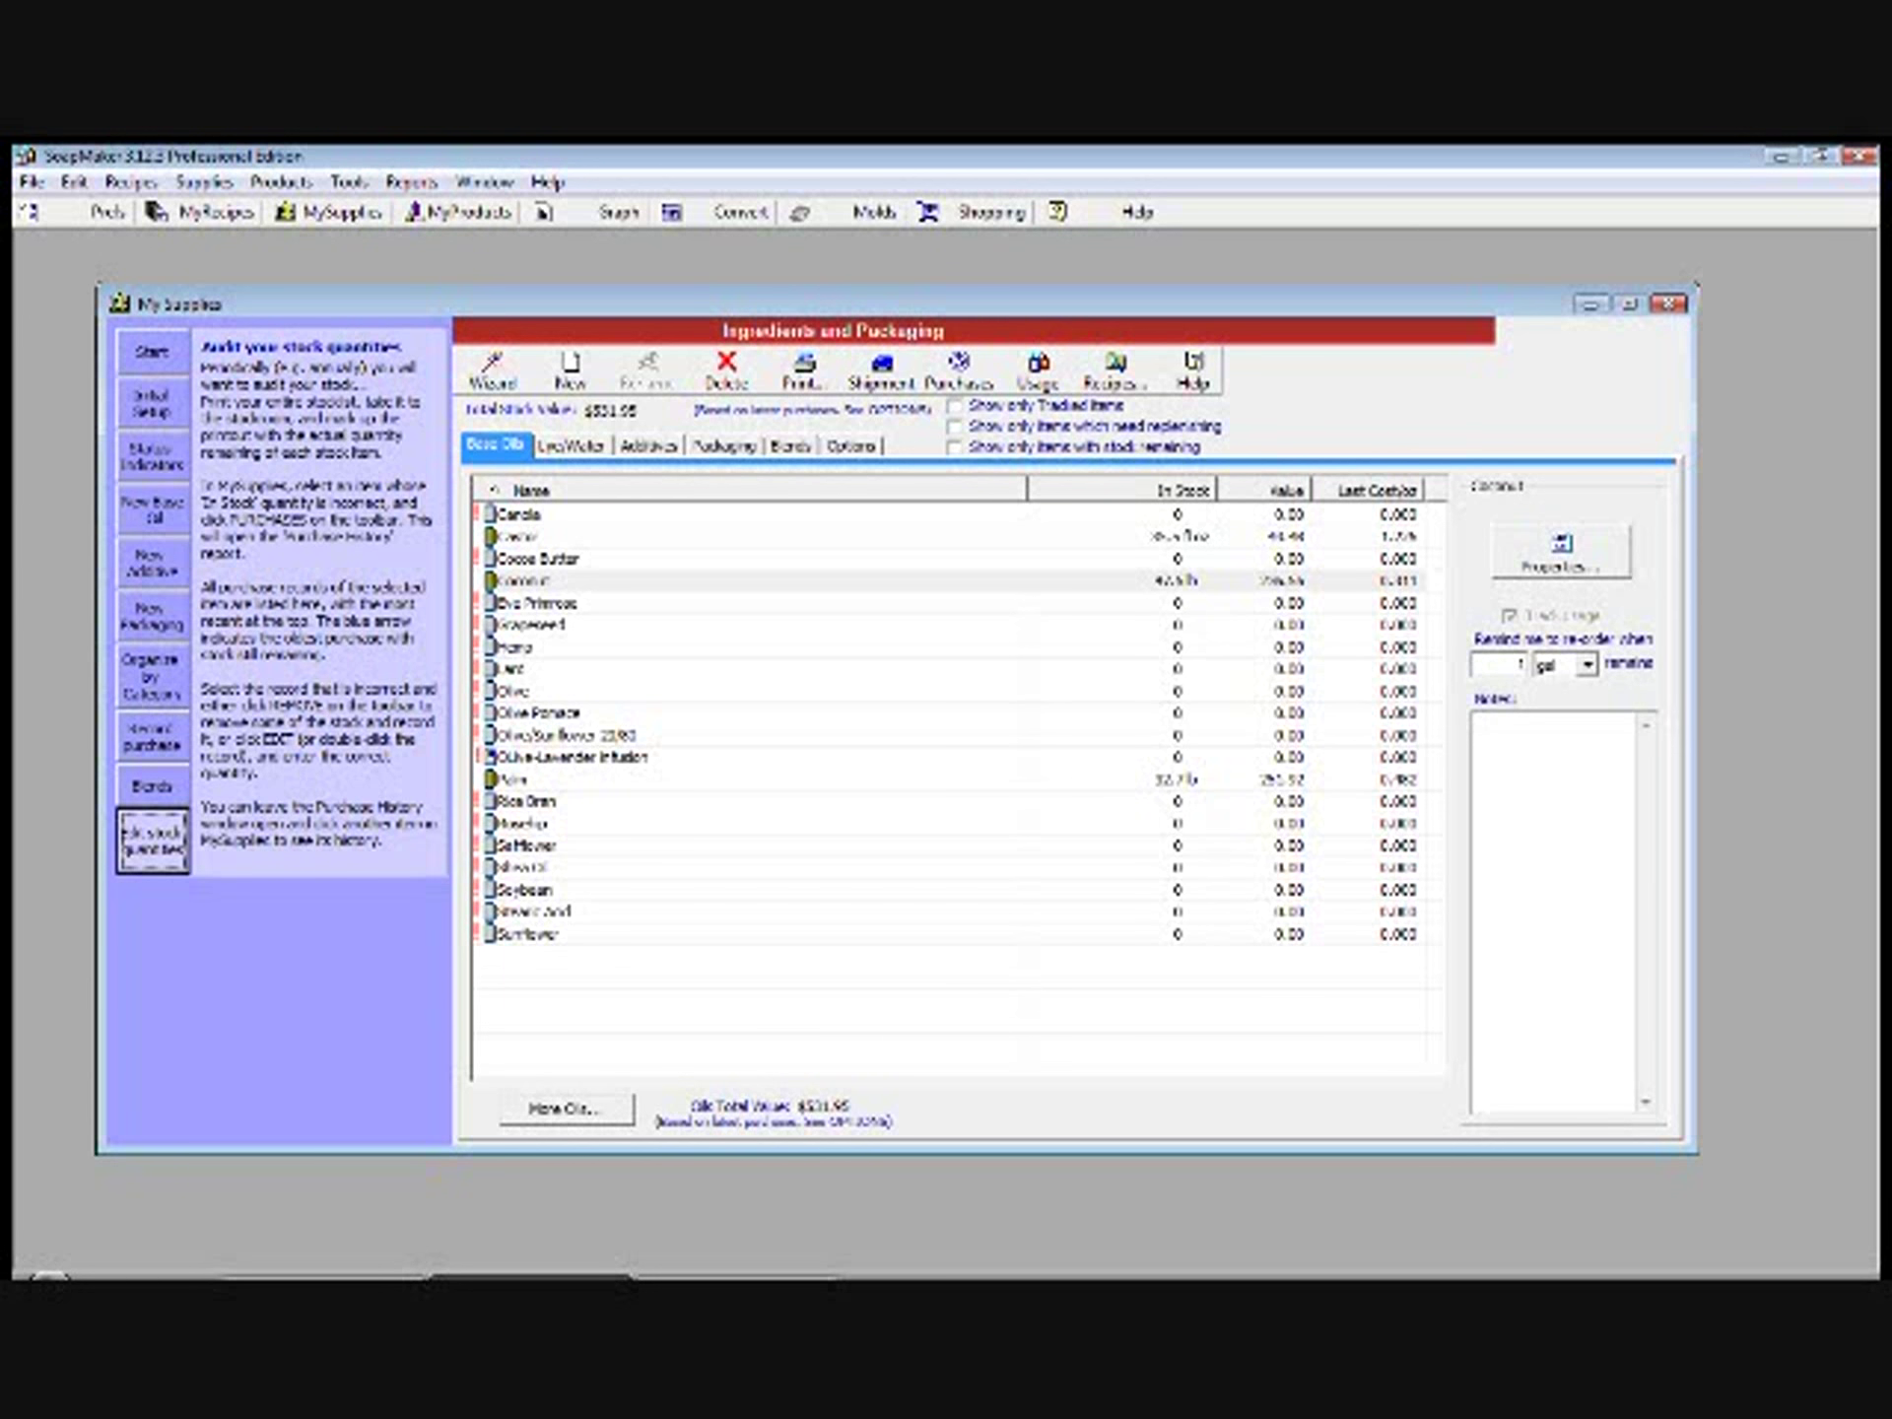
left_click(957, 372)
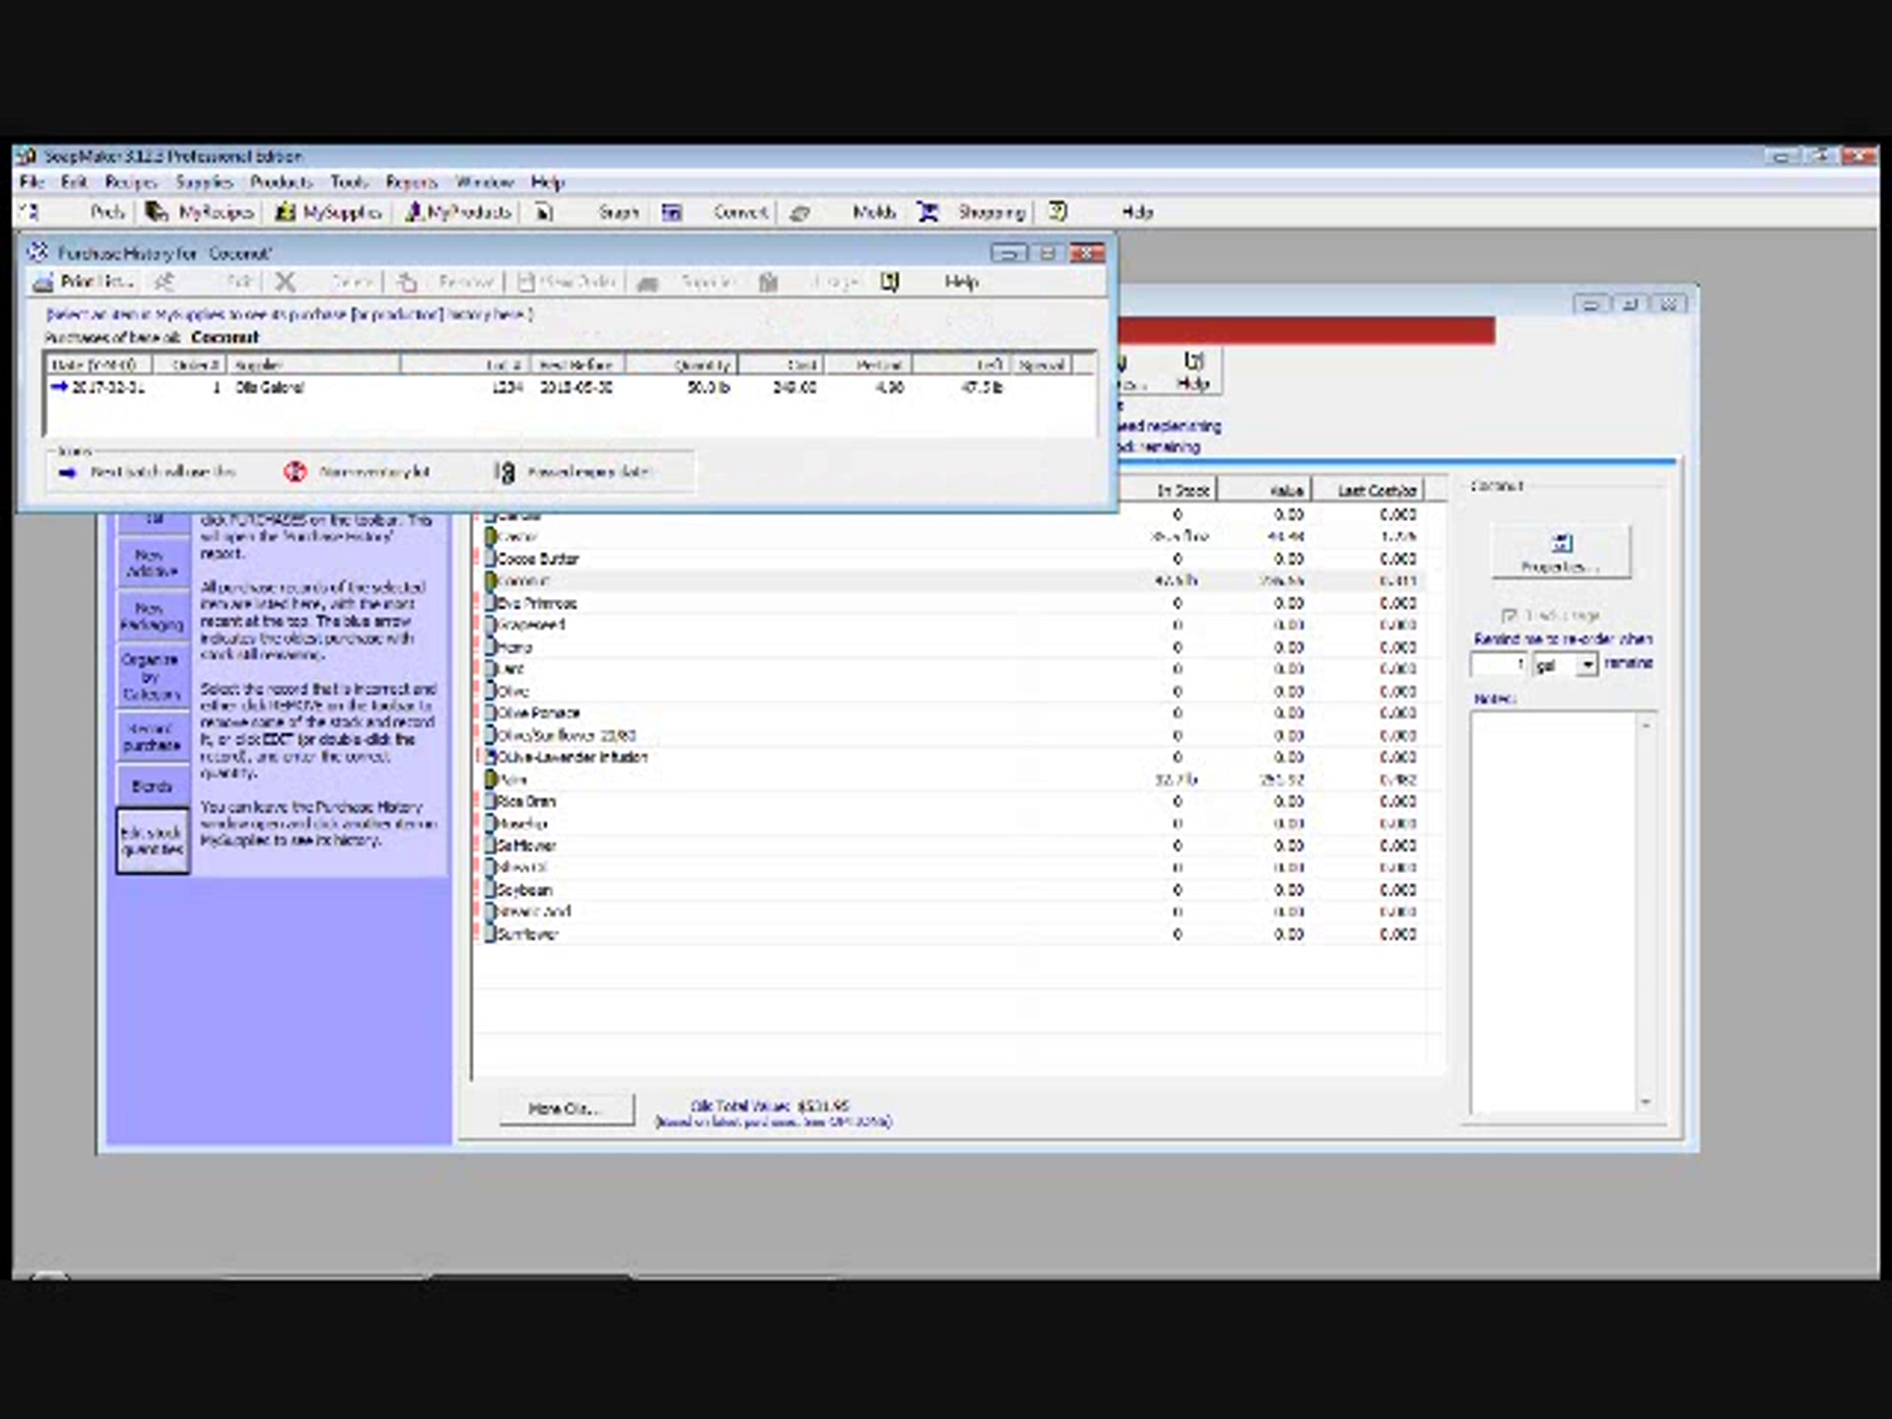
- Move the history window down and start editing Coconut's single 50.0 lb purchase
left_click_drag(394, 253, 835, 490)
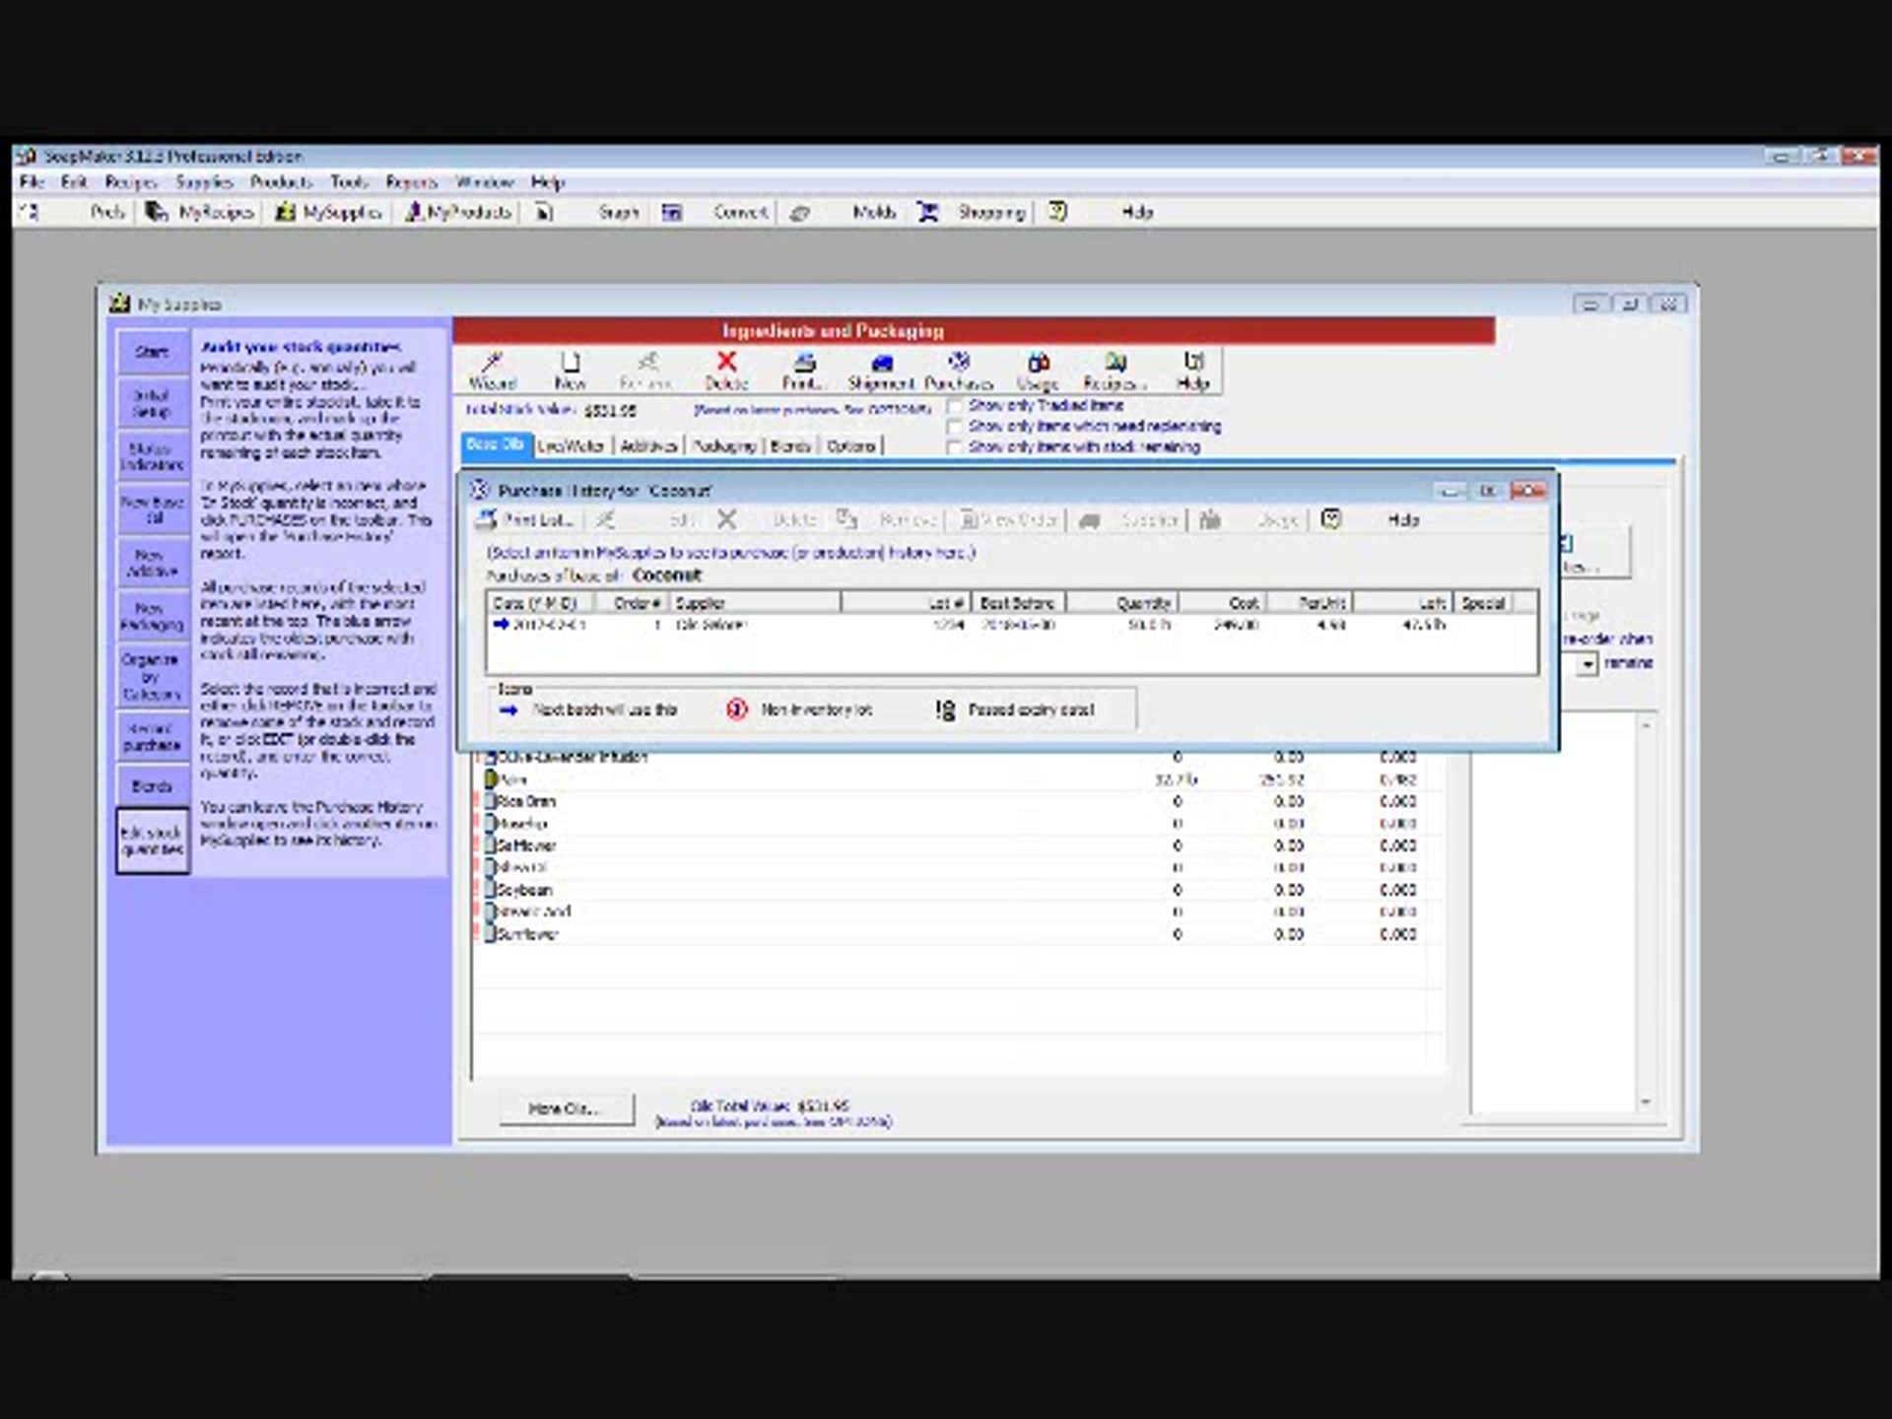
left_click(985, 624)
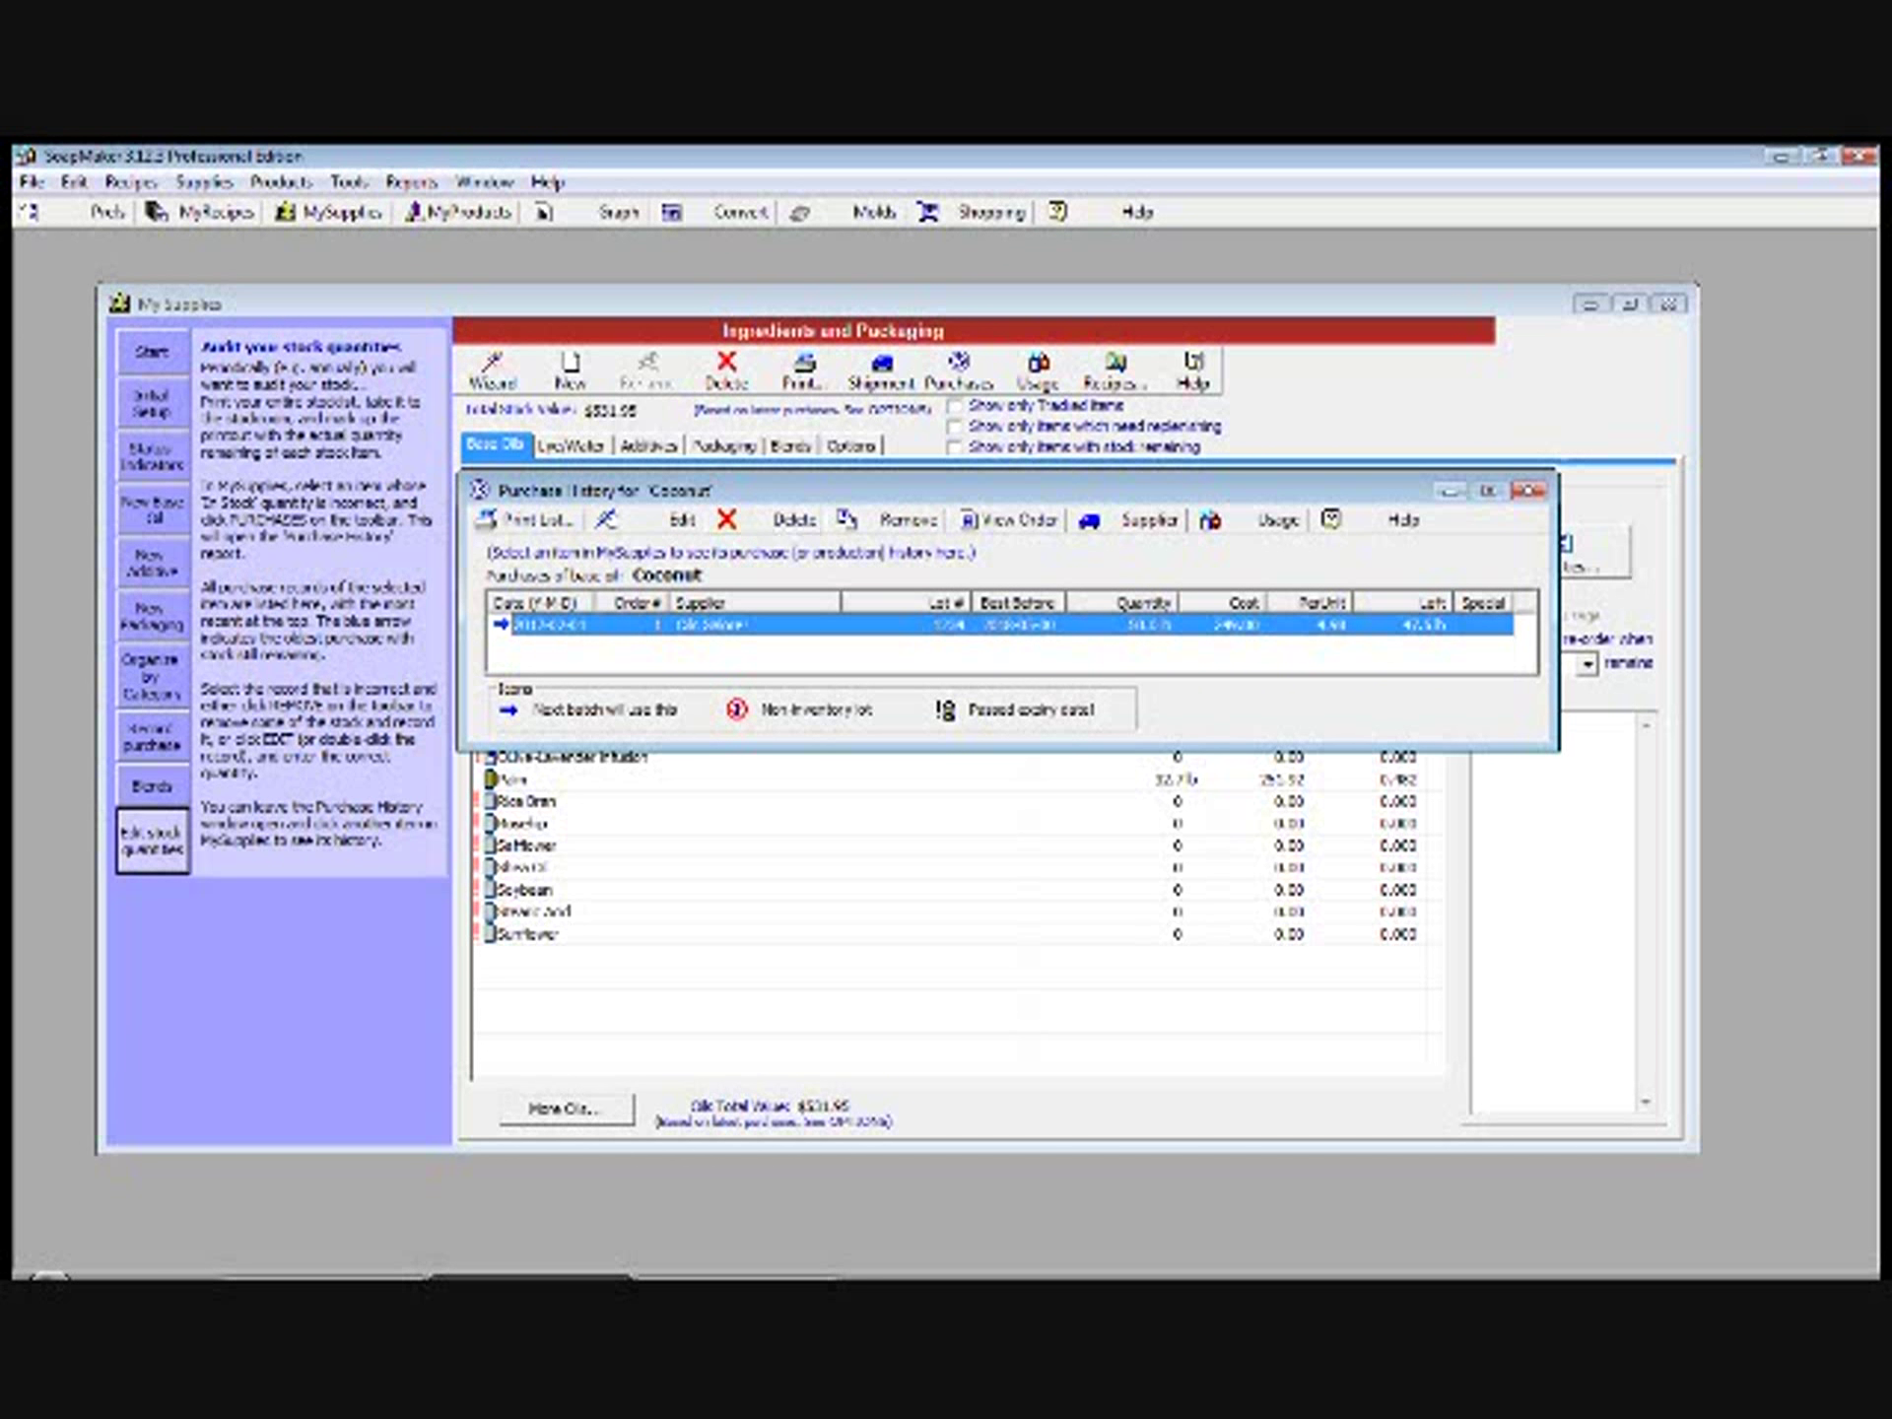
left_click(605, 519)
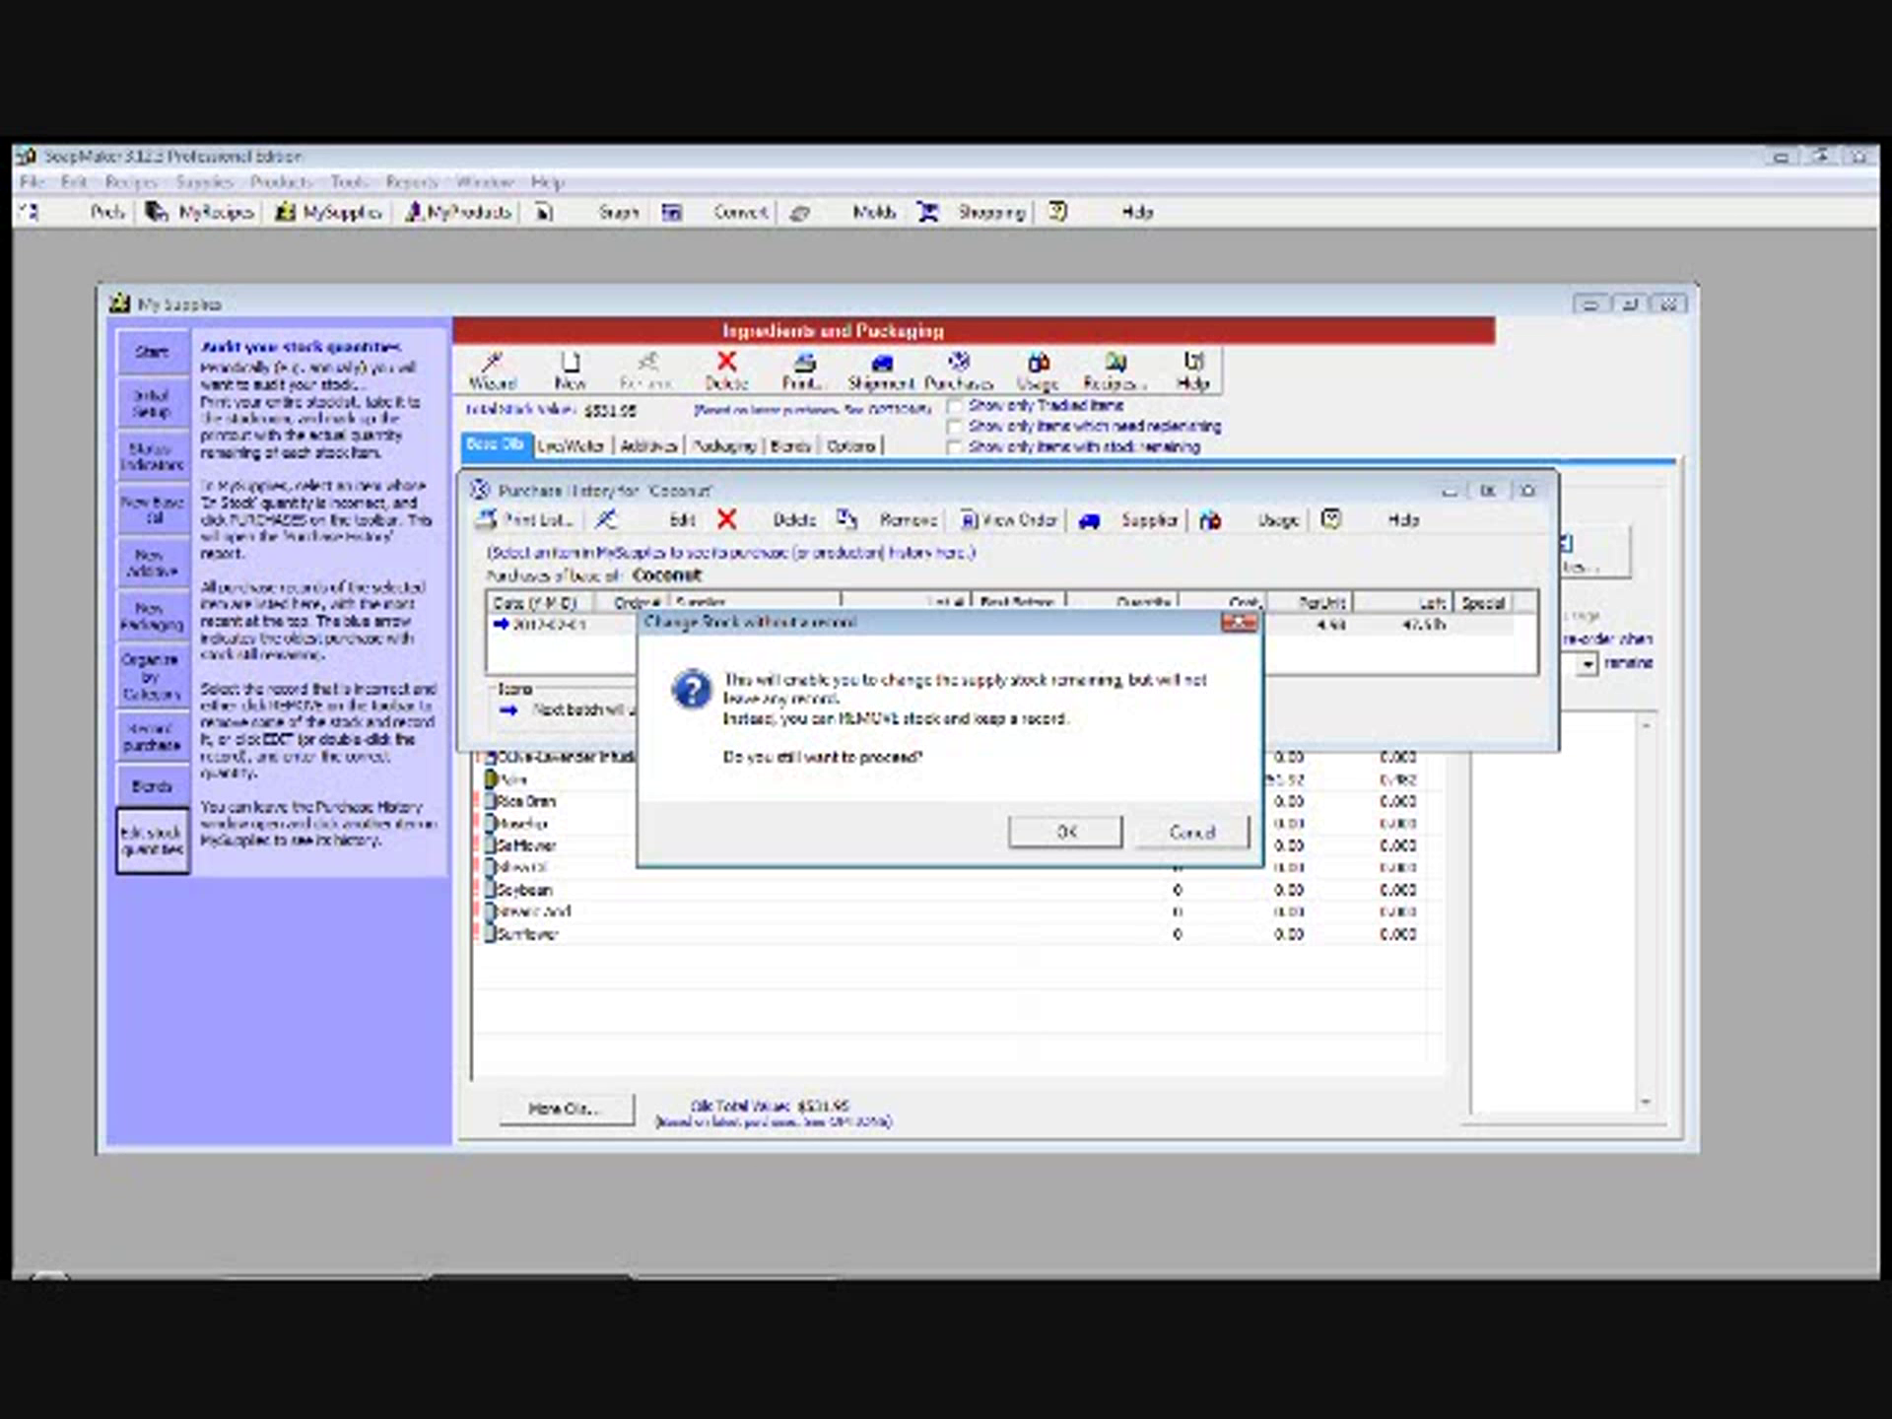
- Accept the warning, set Quantity Left to 15, save, and close the purchase history
key("Return")
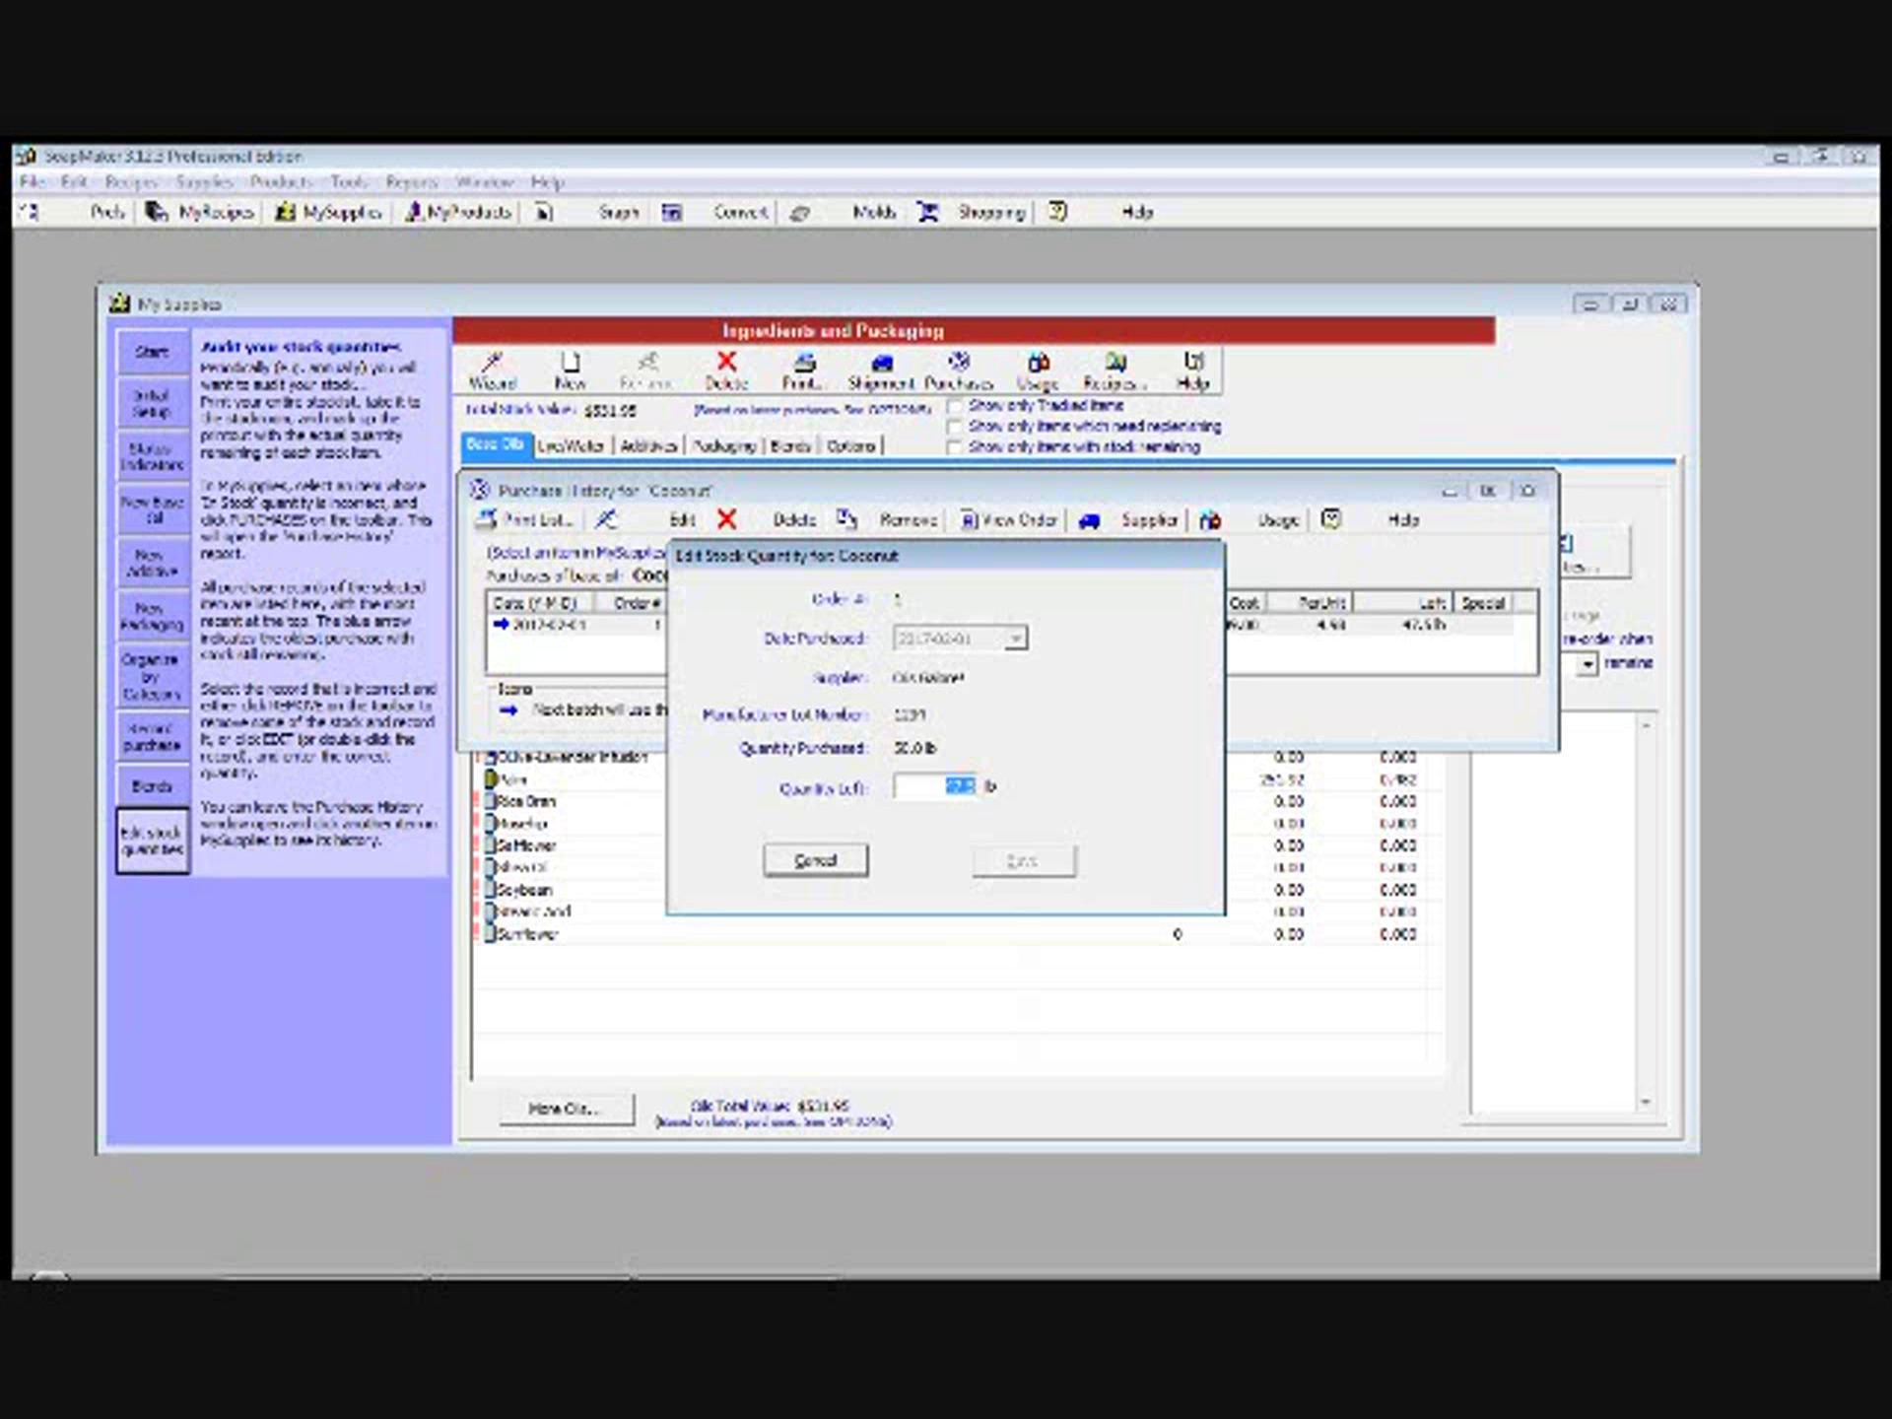
key("BackSpace")
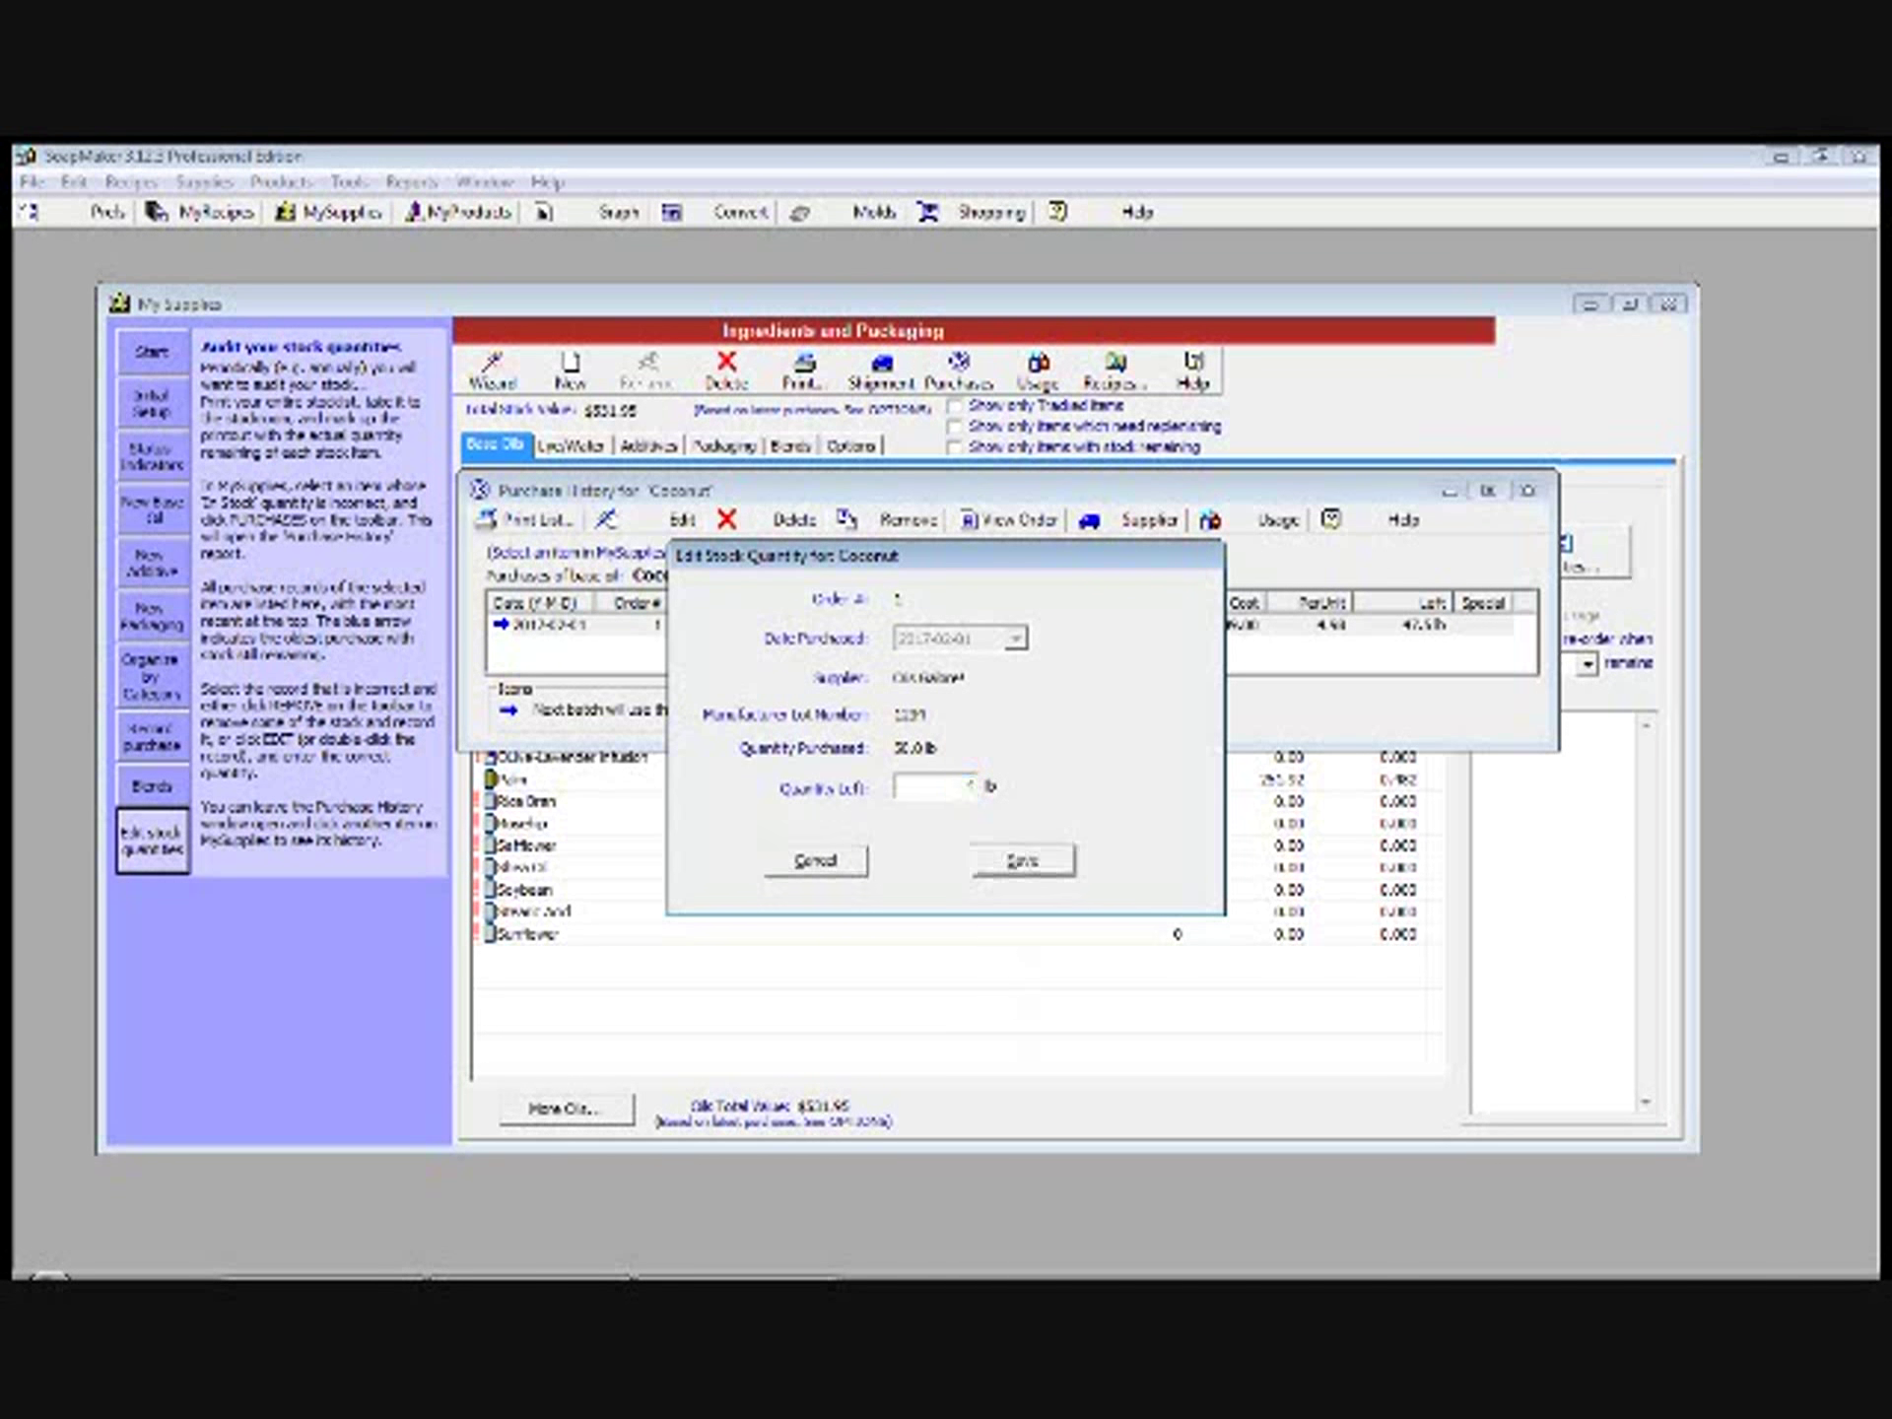
type("15")
key("Return")
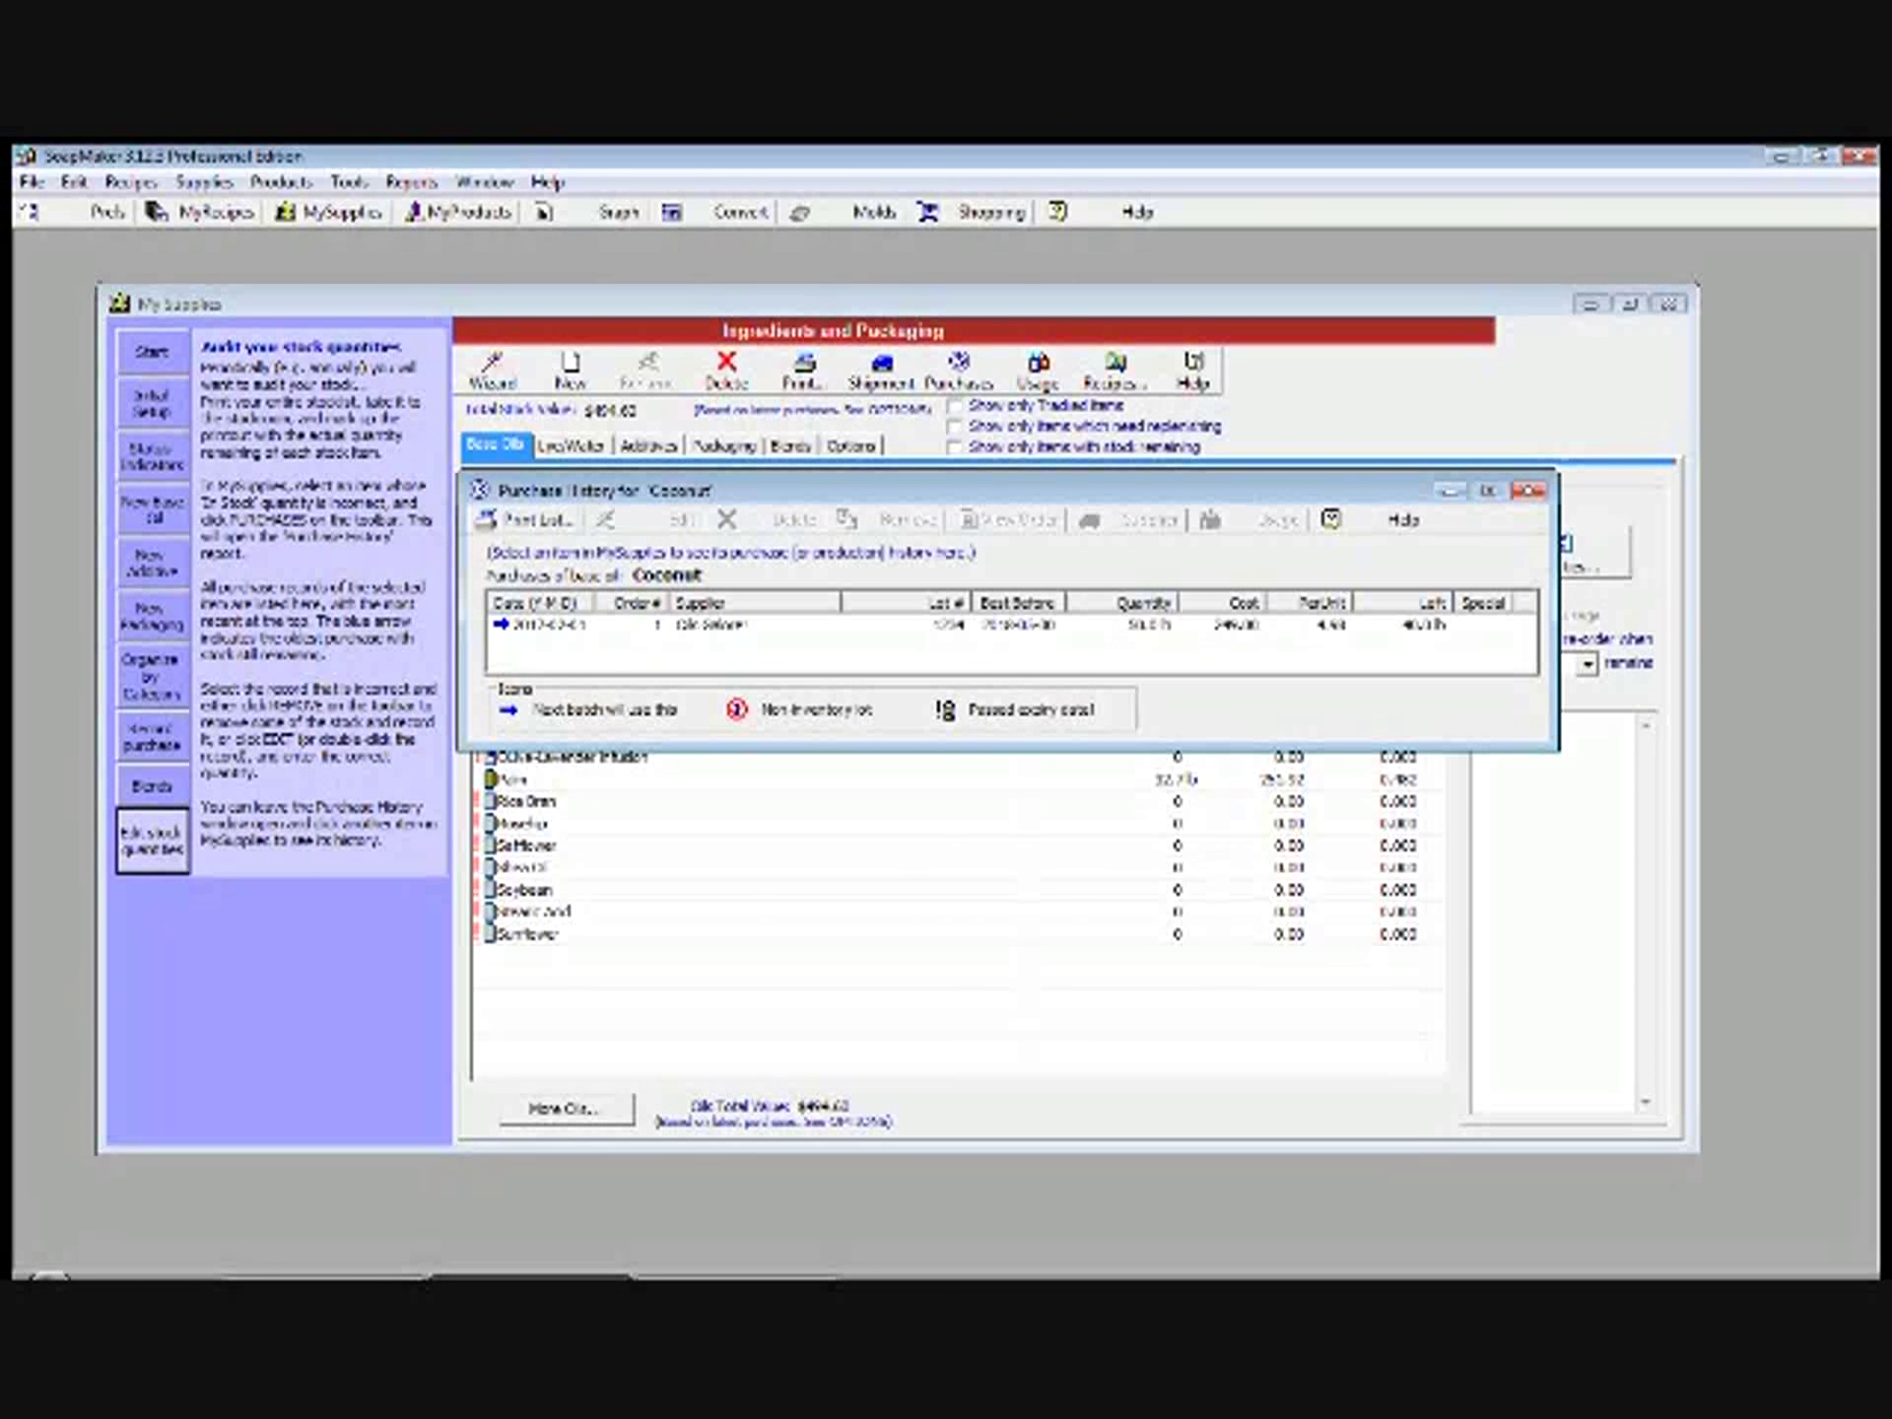
left_click(1528, 490)
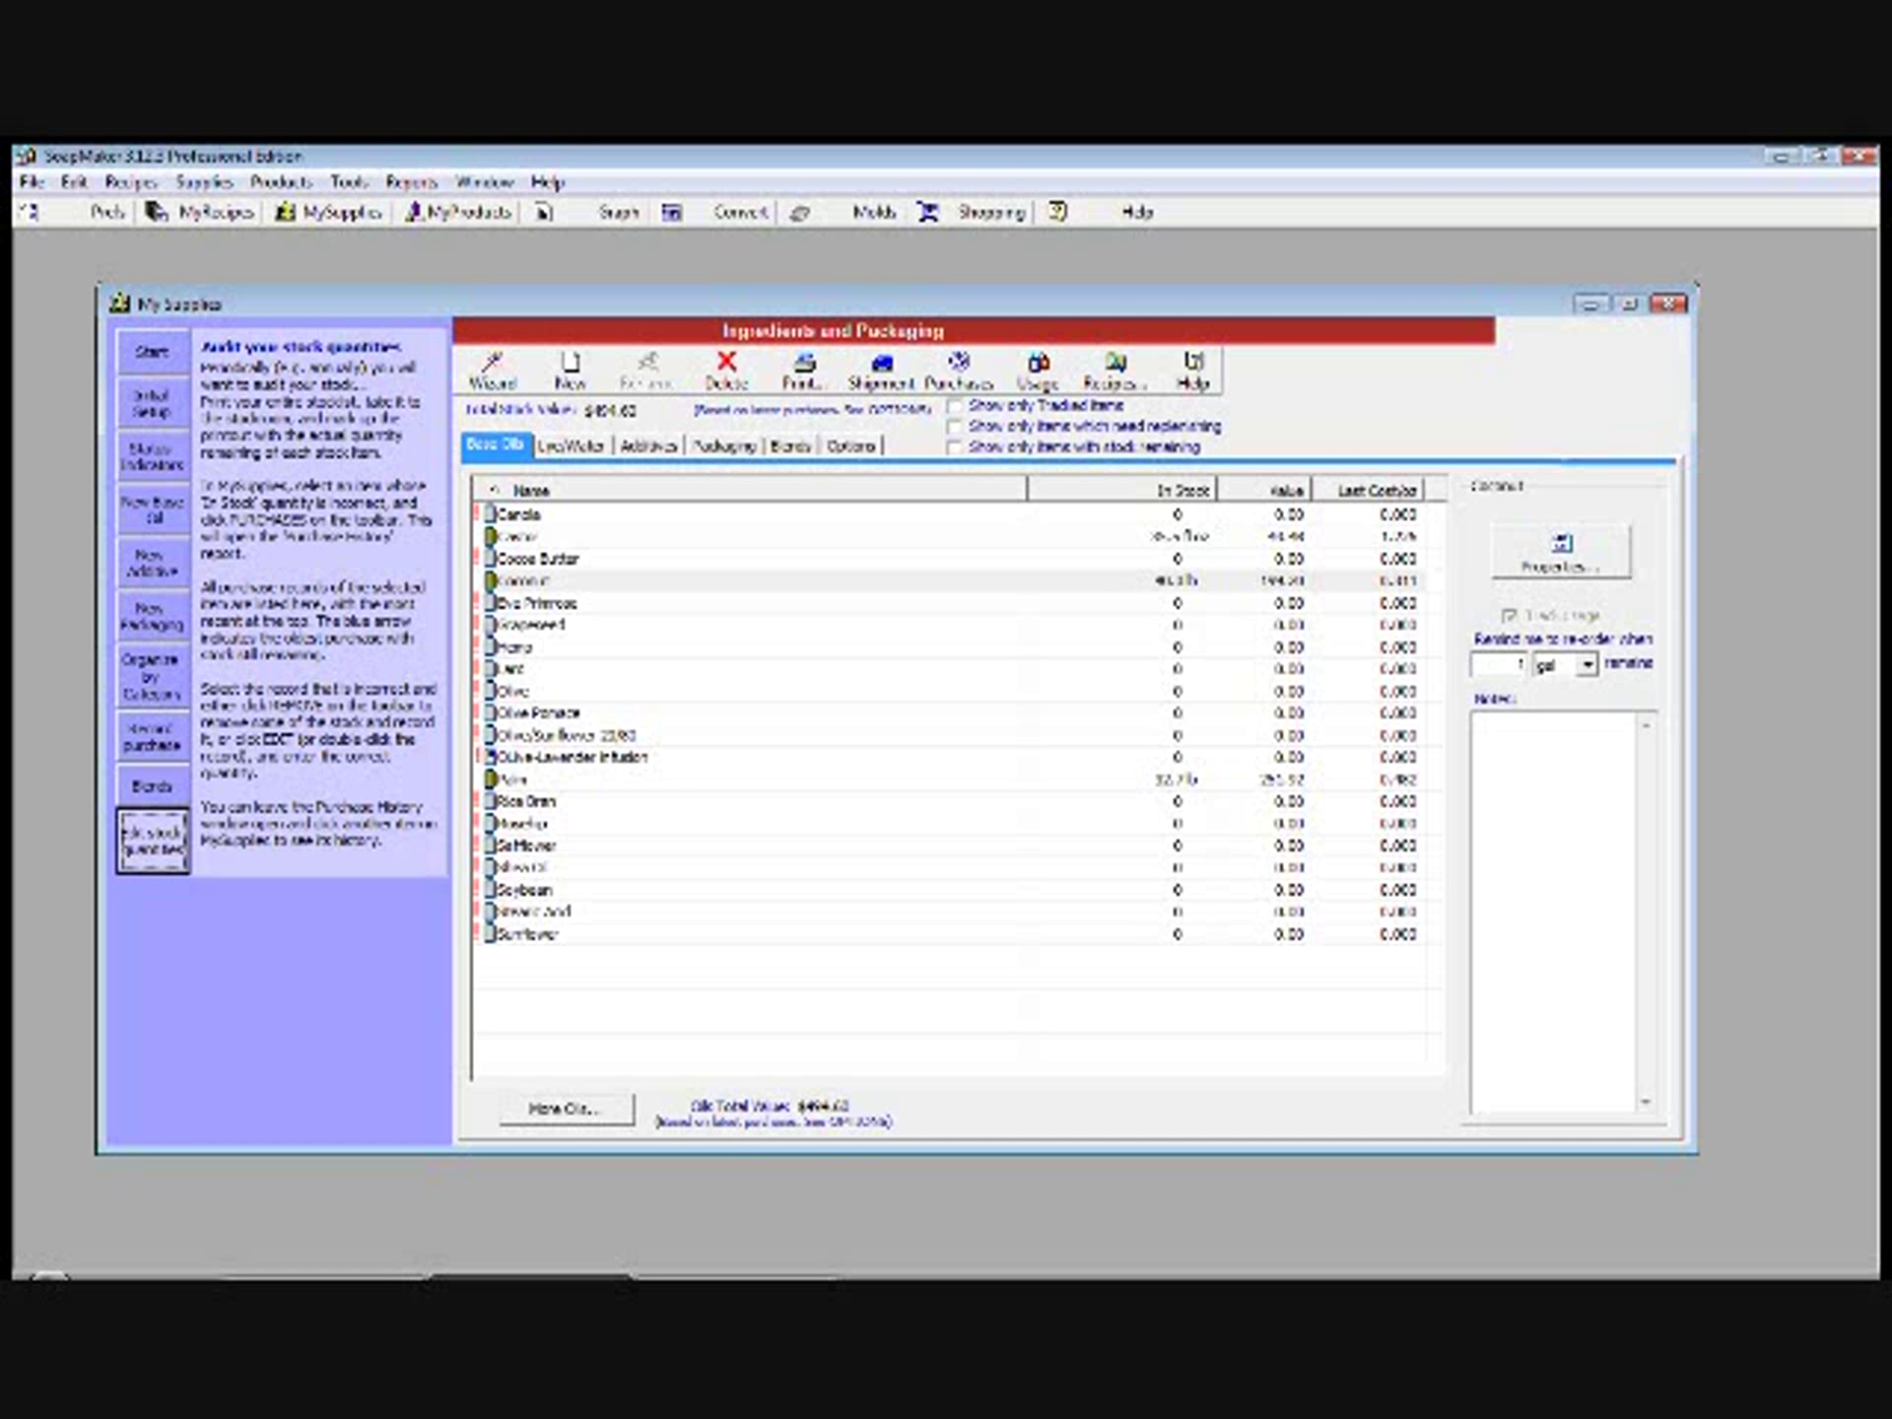
- Select Coconut in the Base Oils list, then close the My Supplies window
left_click(522, 580)
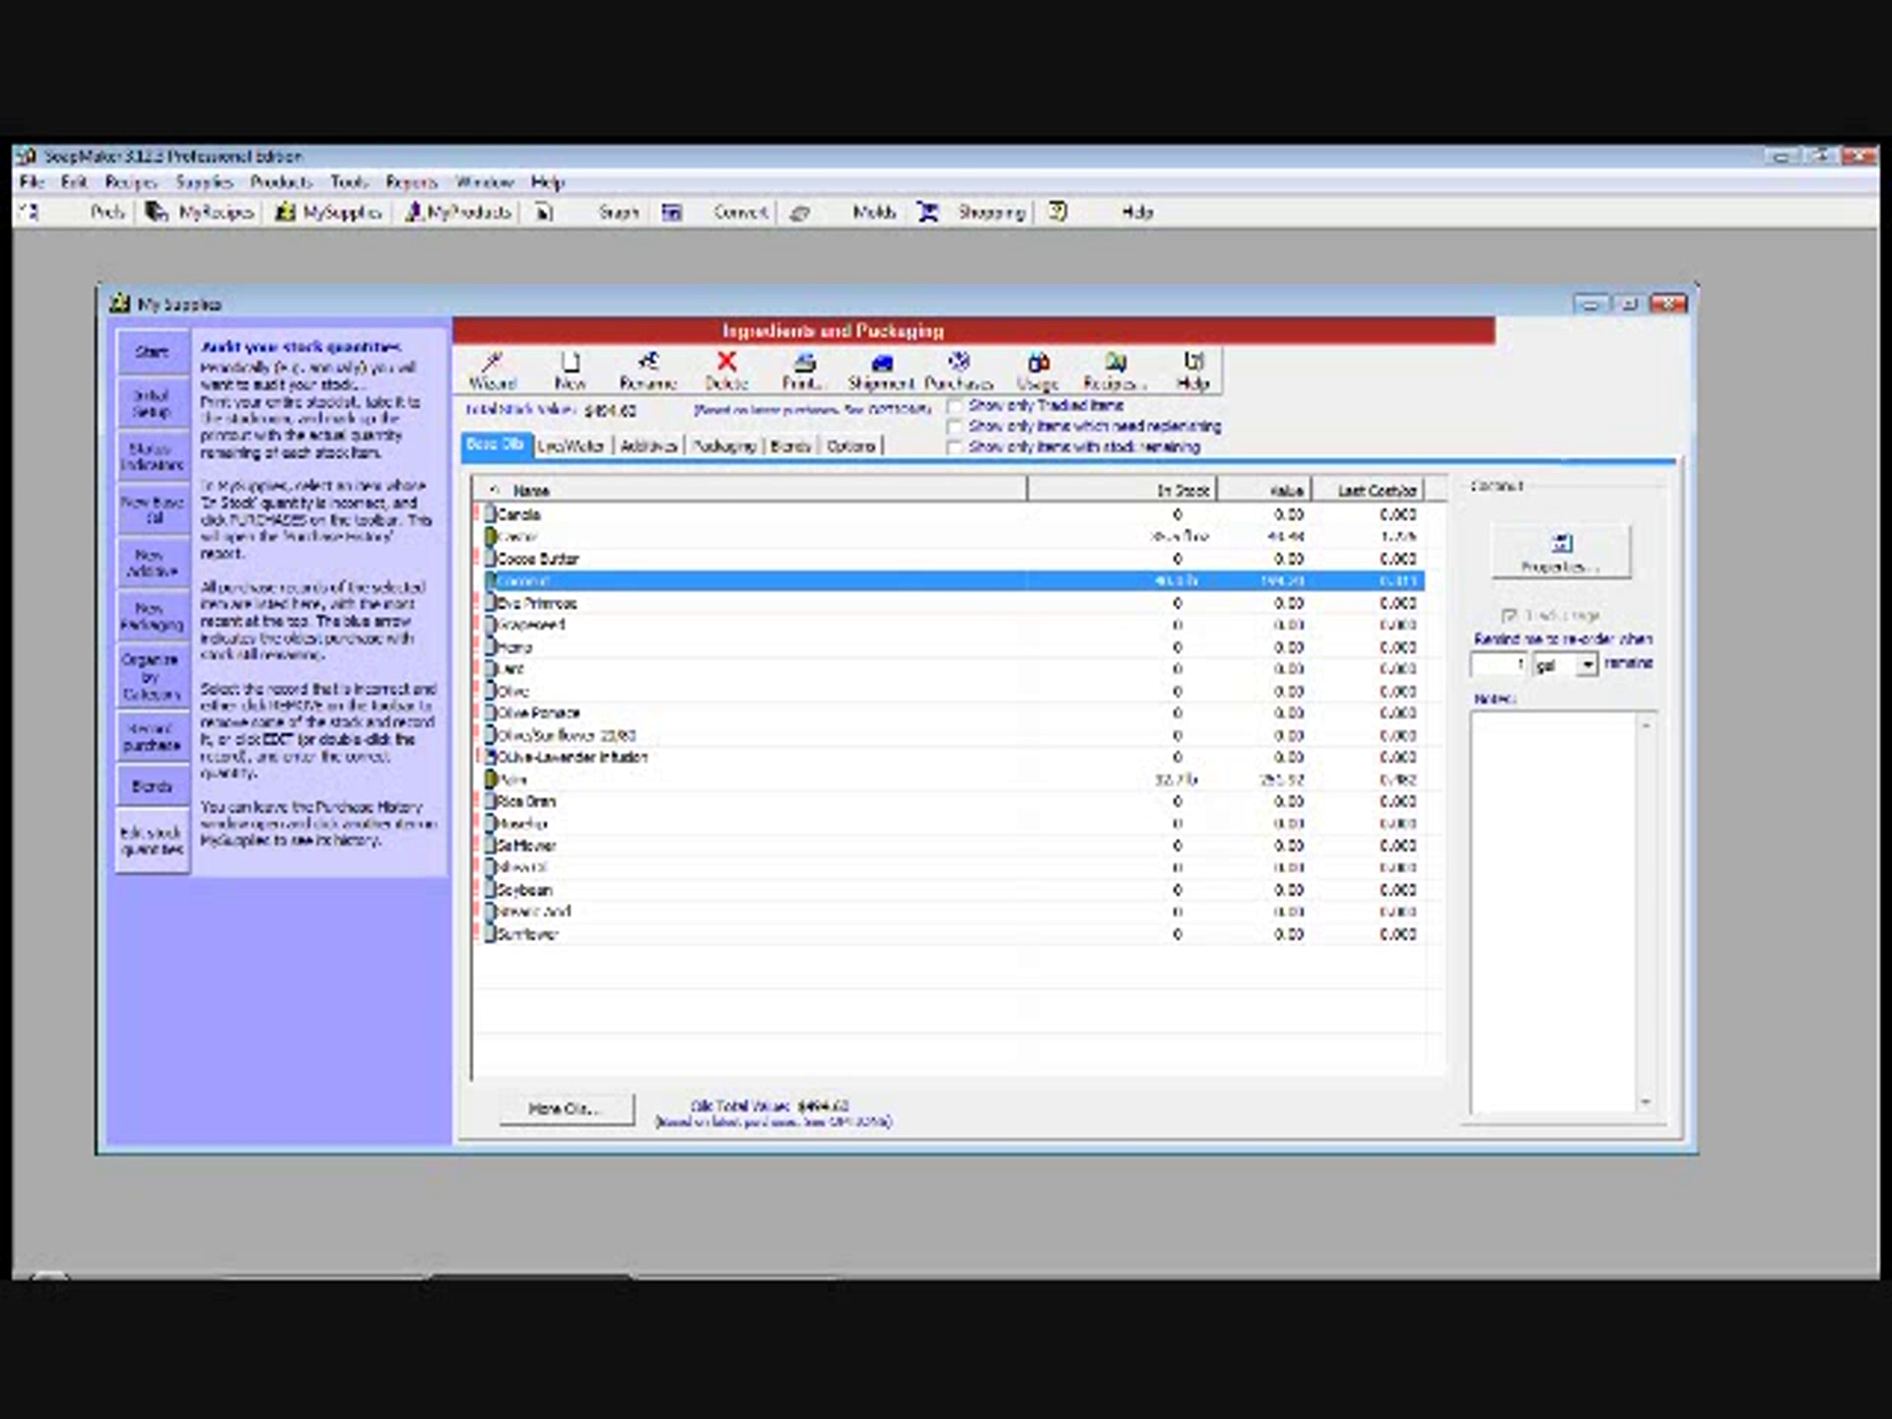
left_click(1667, 304)
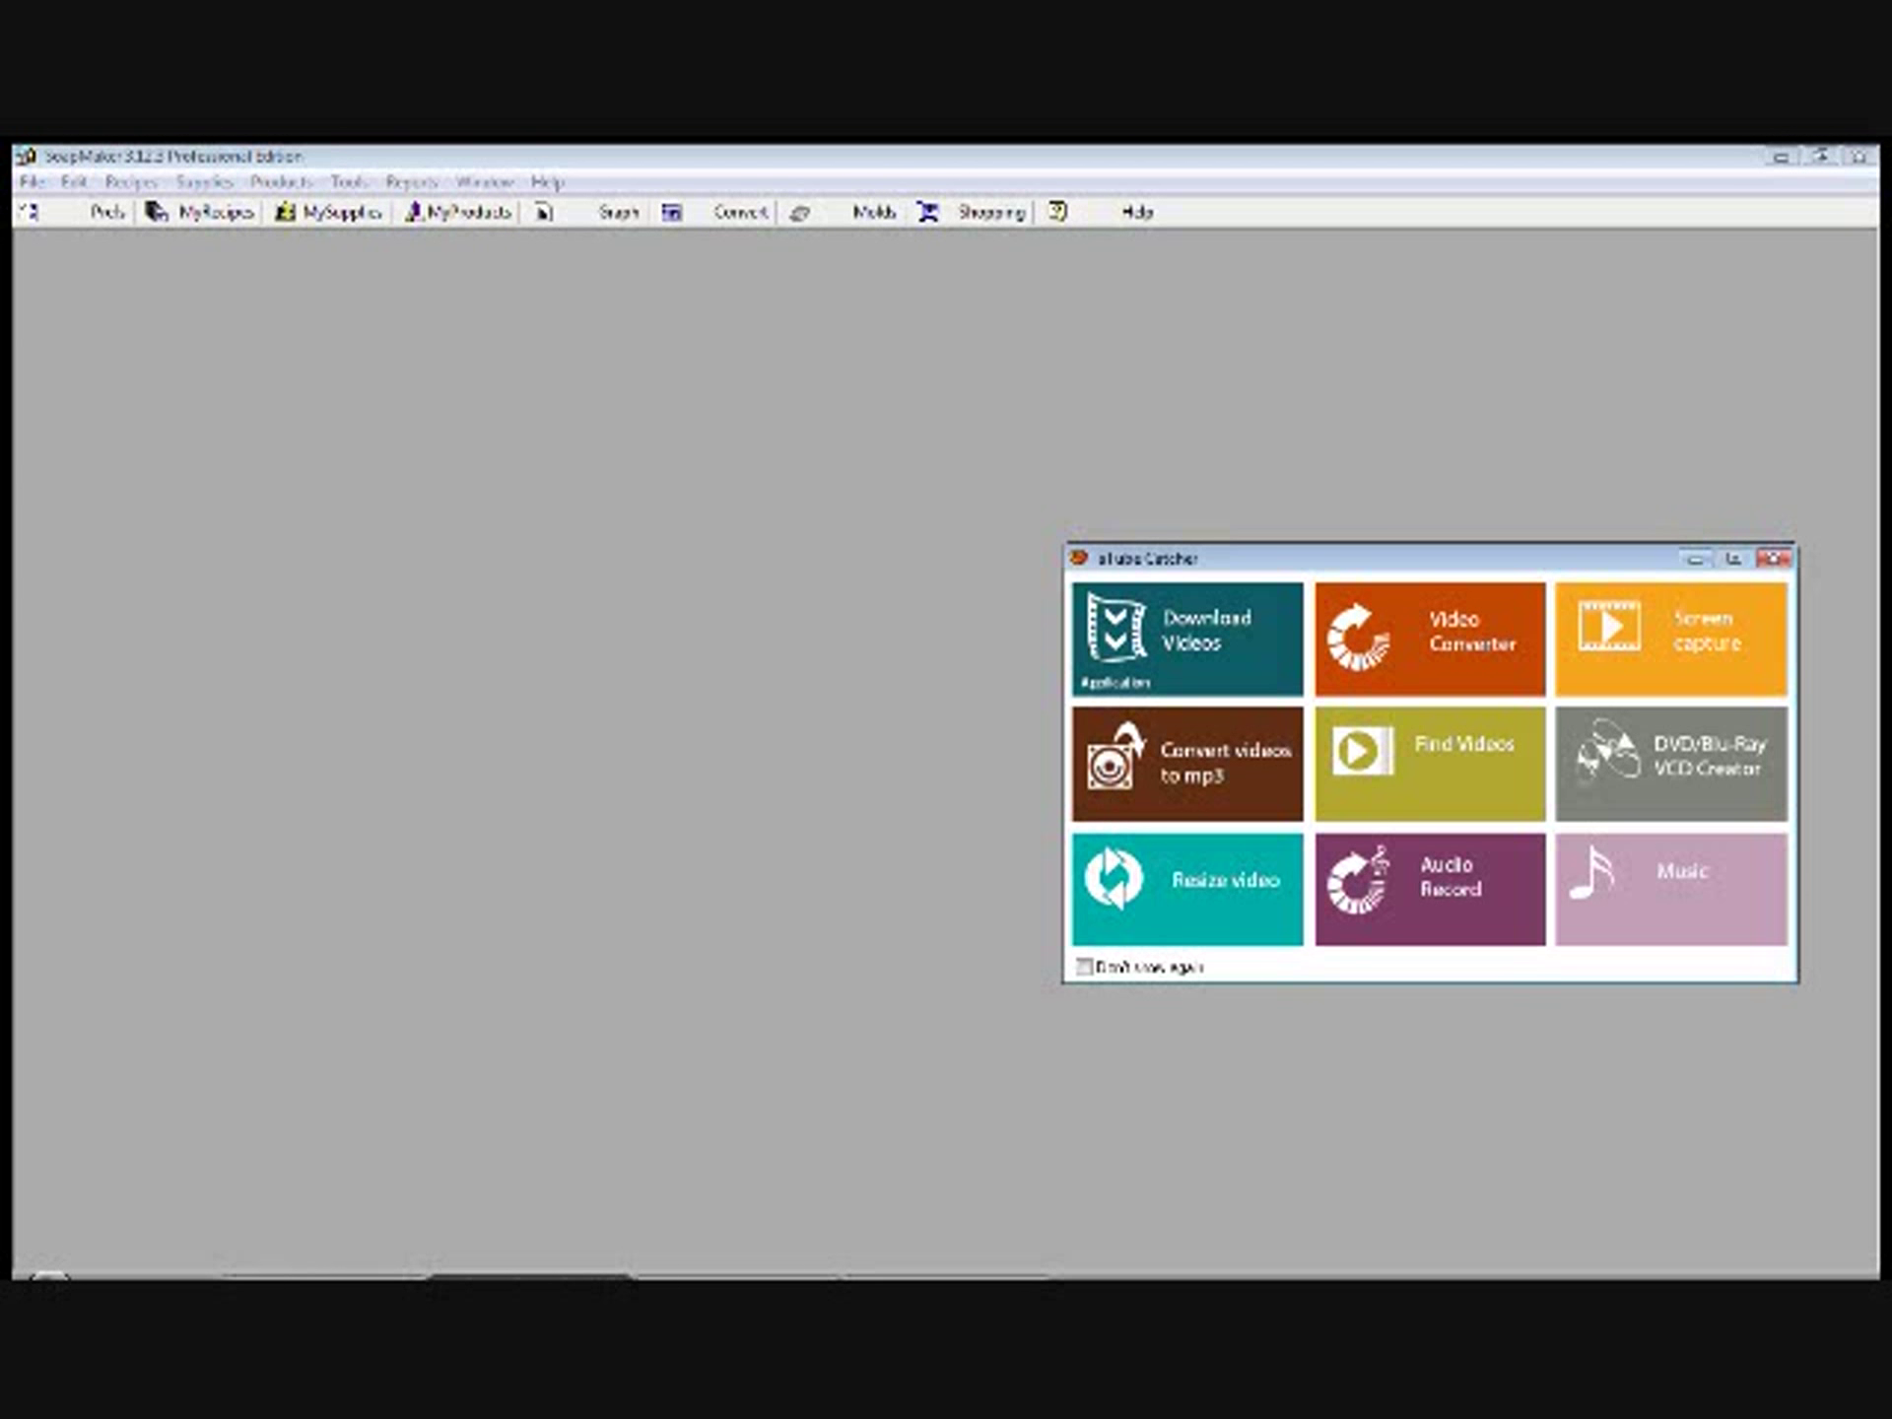
- Close the aTube Catcher launcher and open SoapMaker's My Products window
left_click(1773, 558)
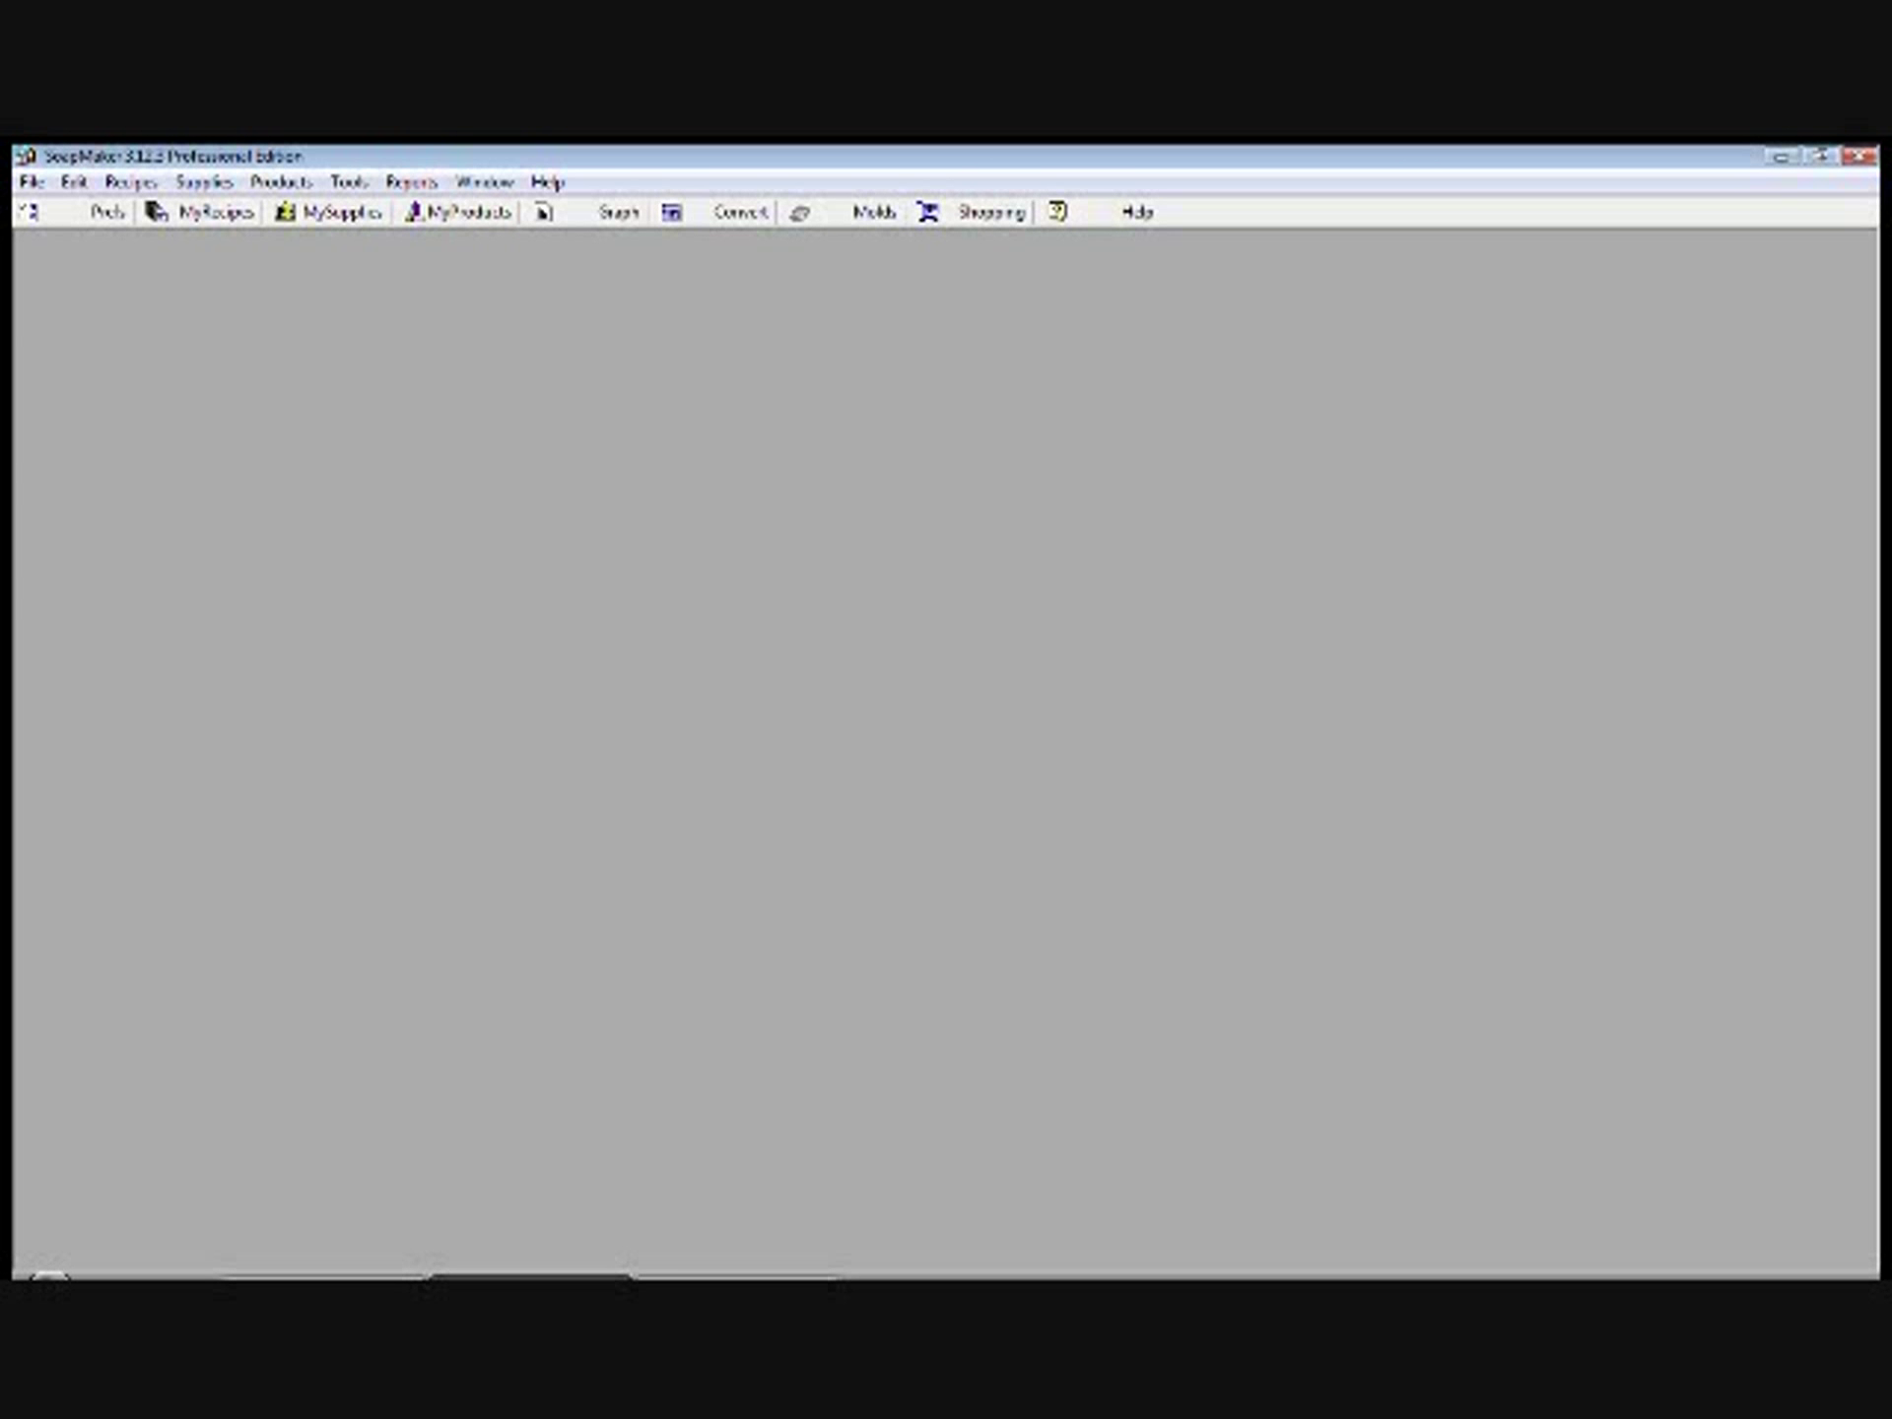
left_click(459, 212)
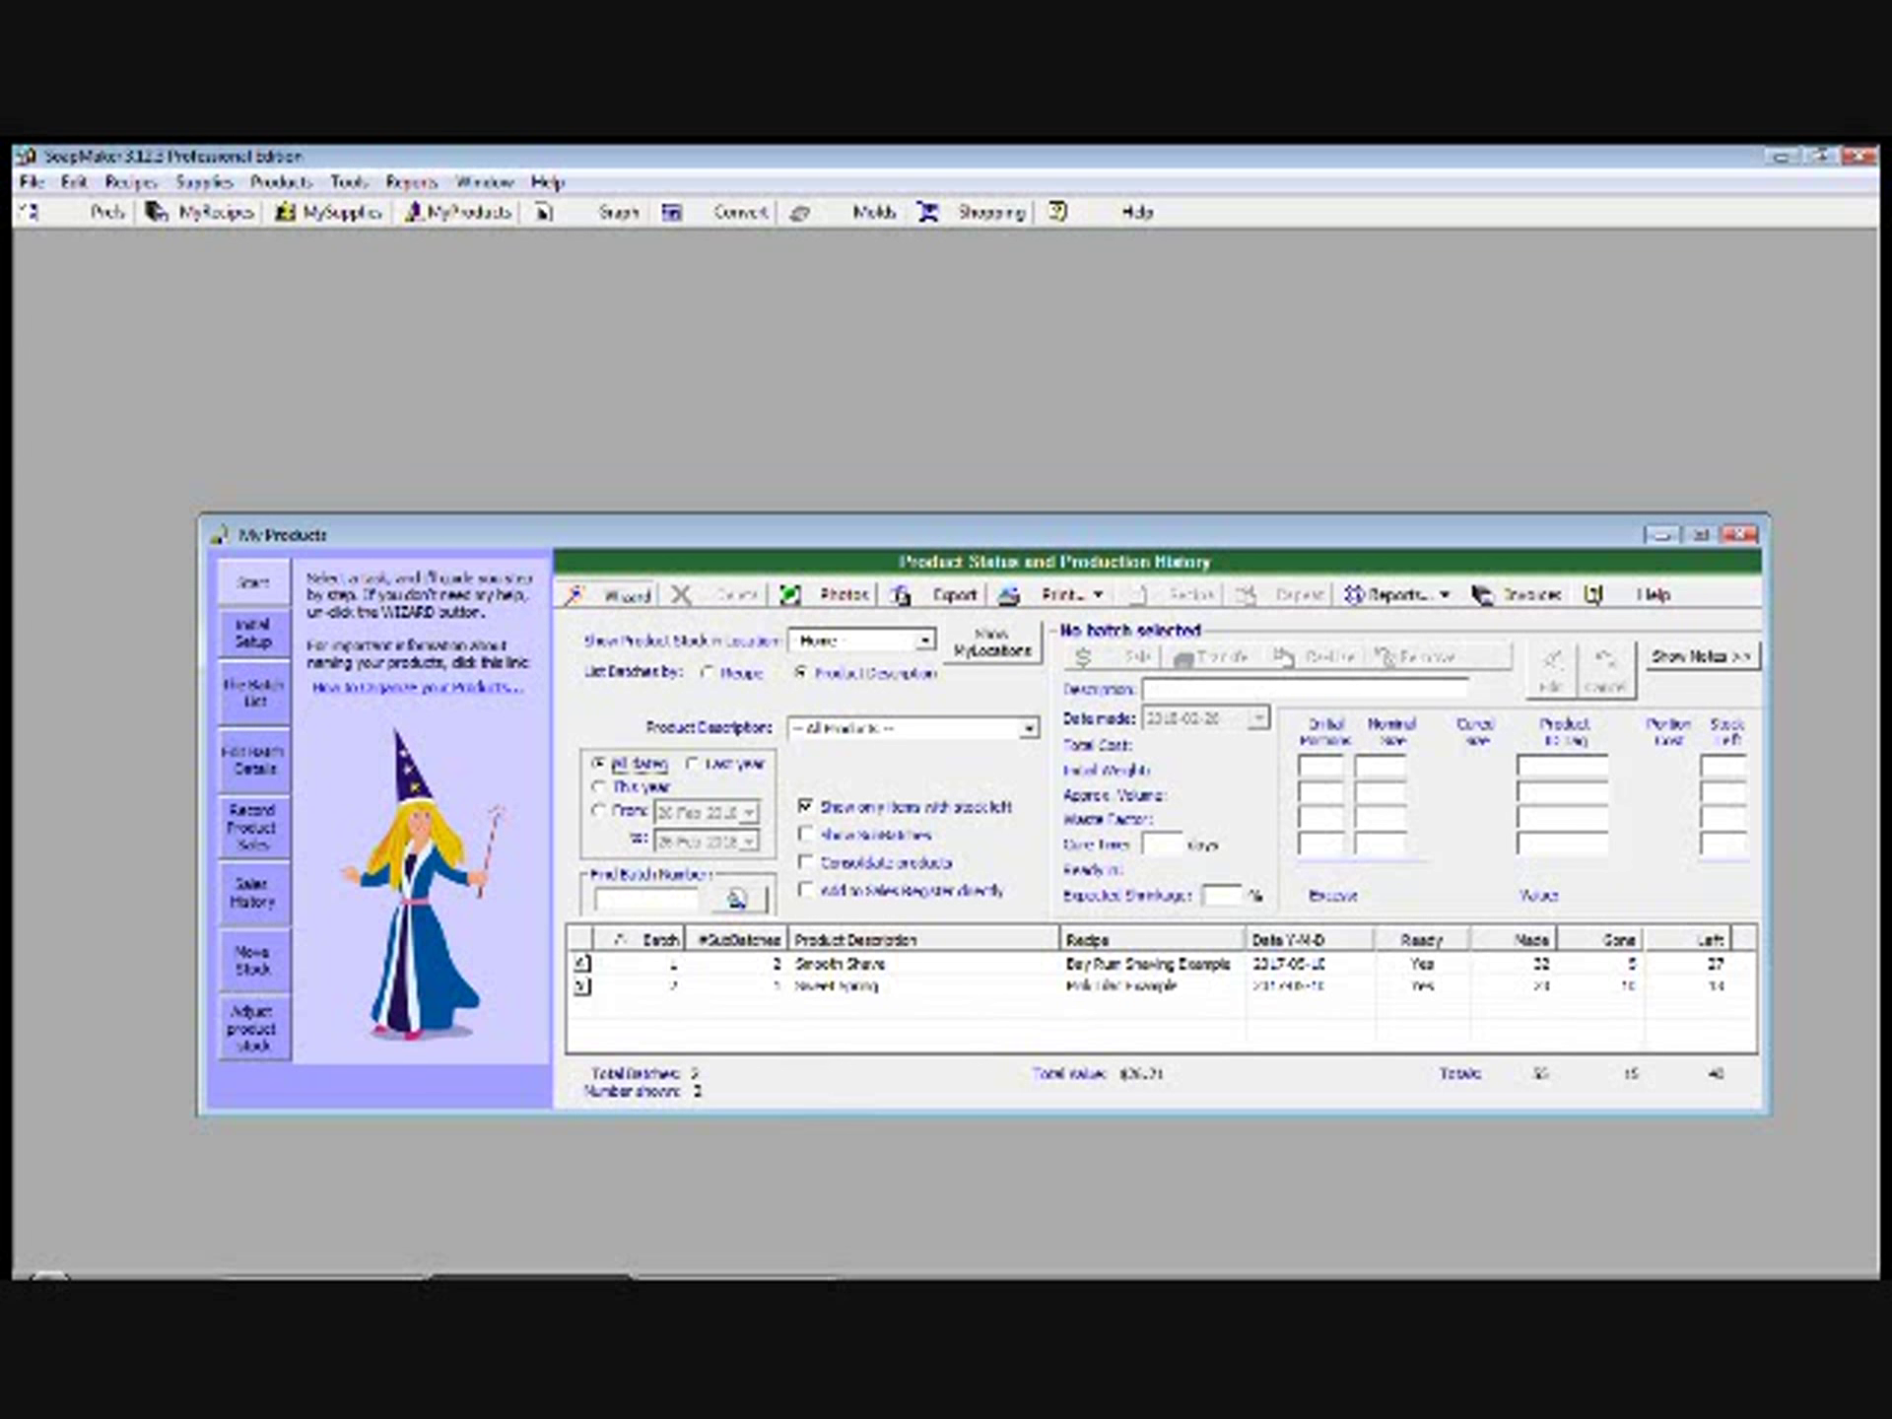
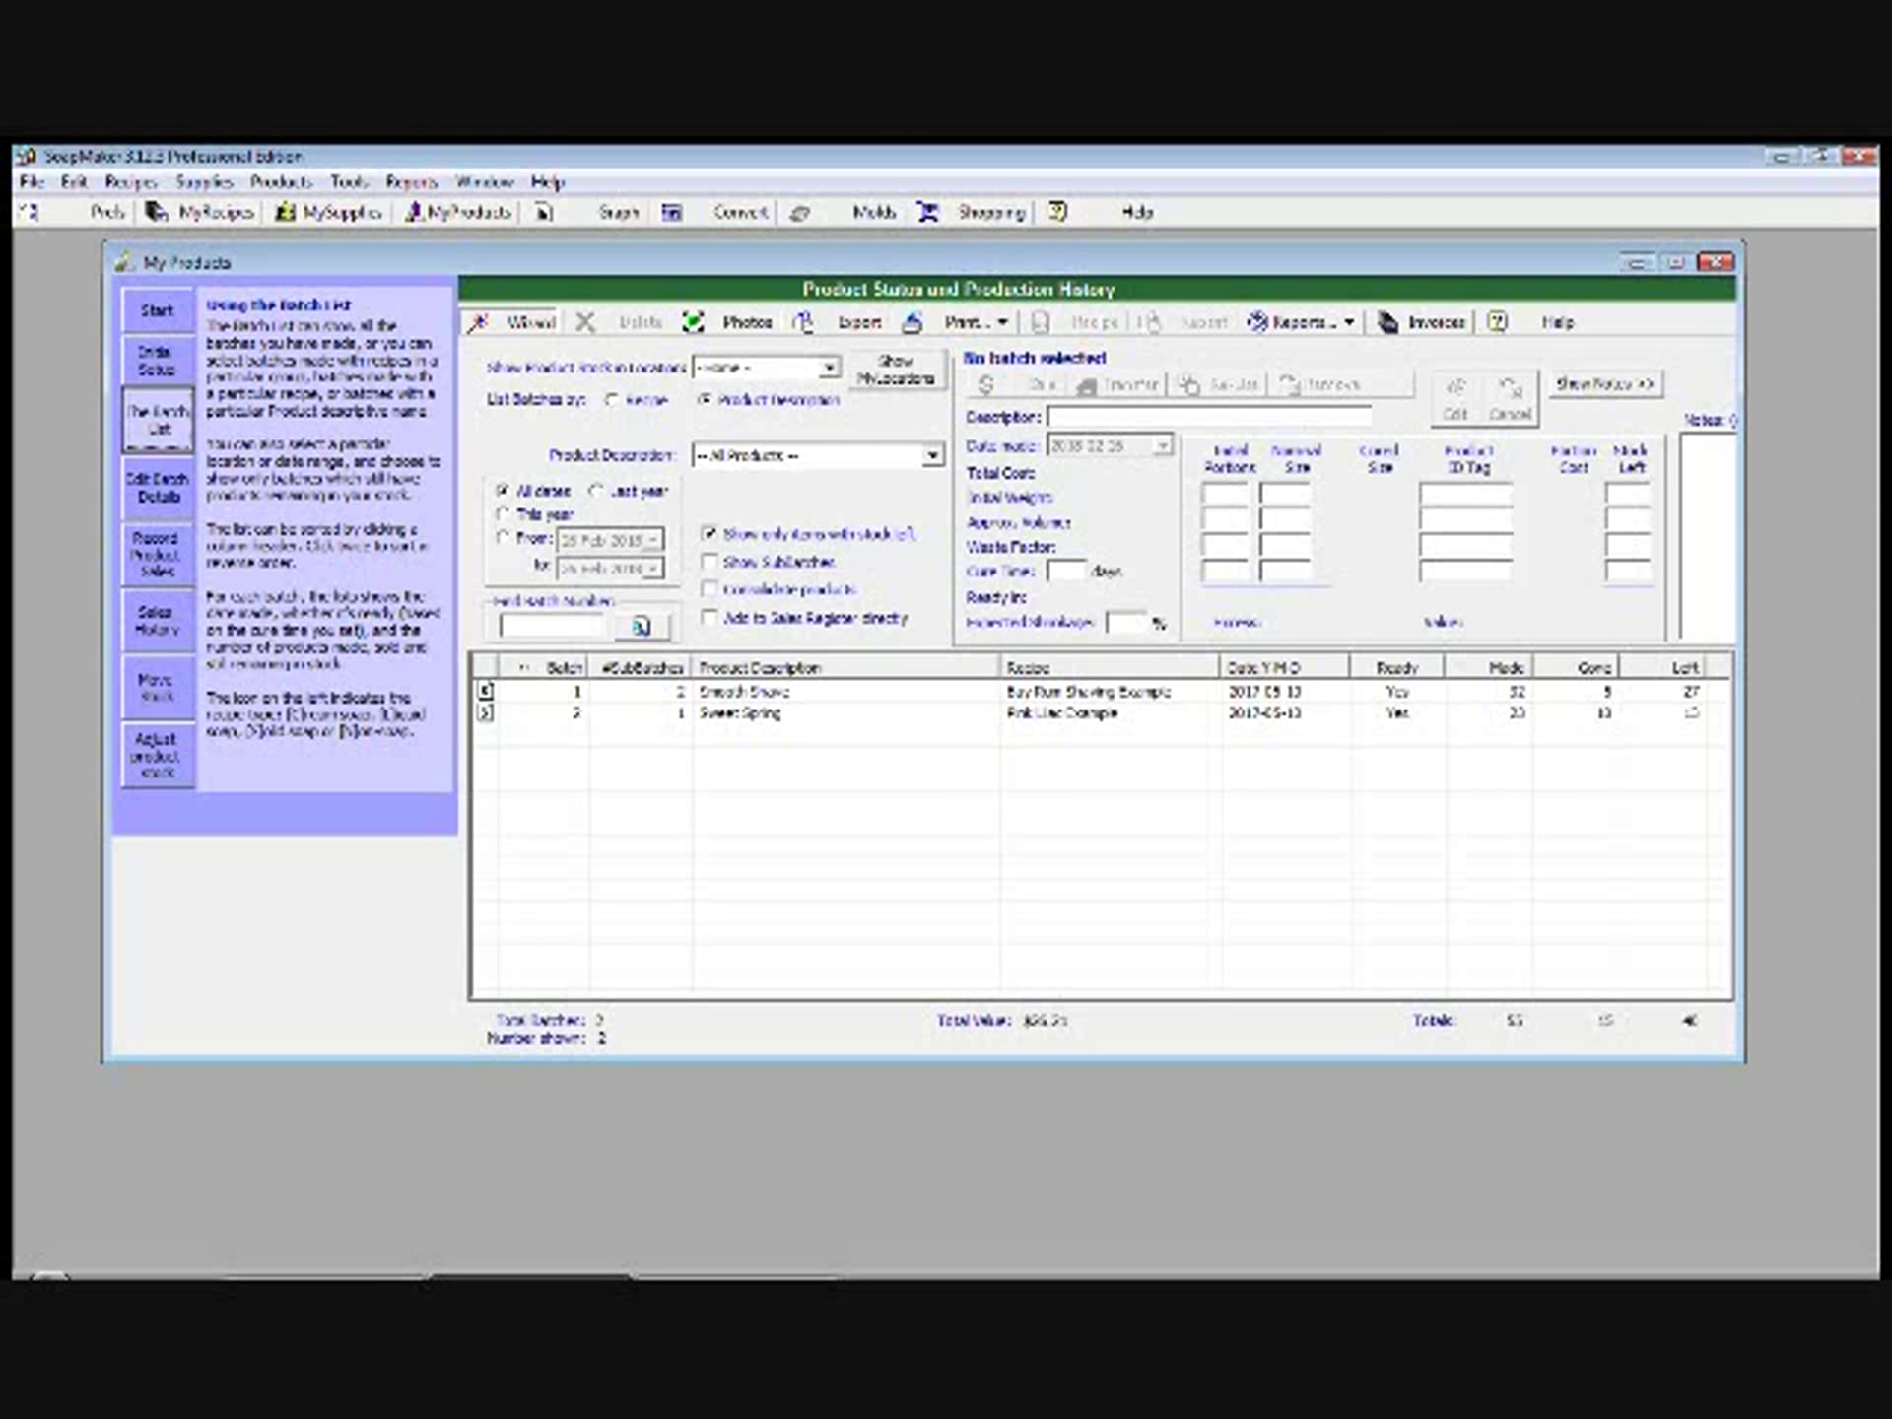
- Show the help pages for Edit Batch Details and Record Product Sales beside the batch list
left_click(158, 486)
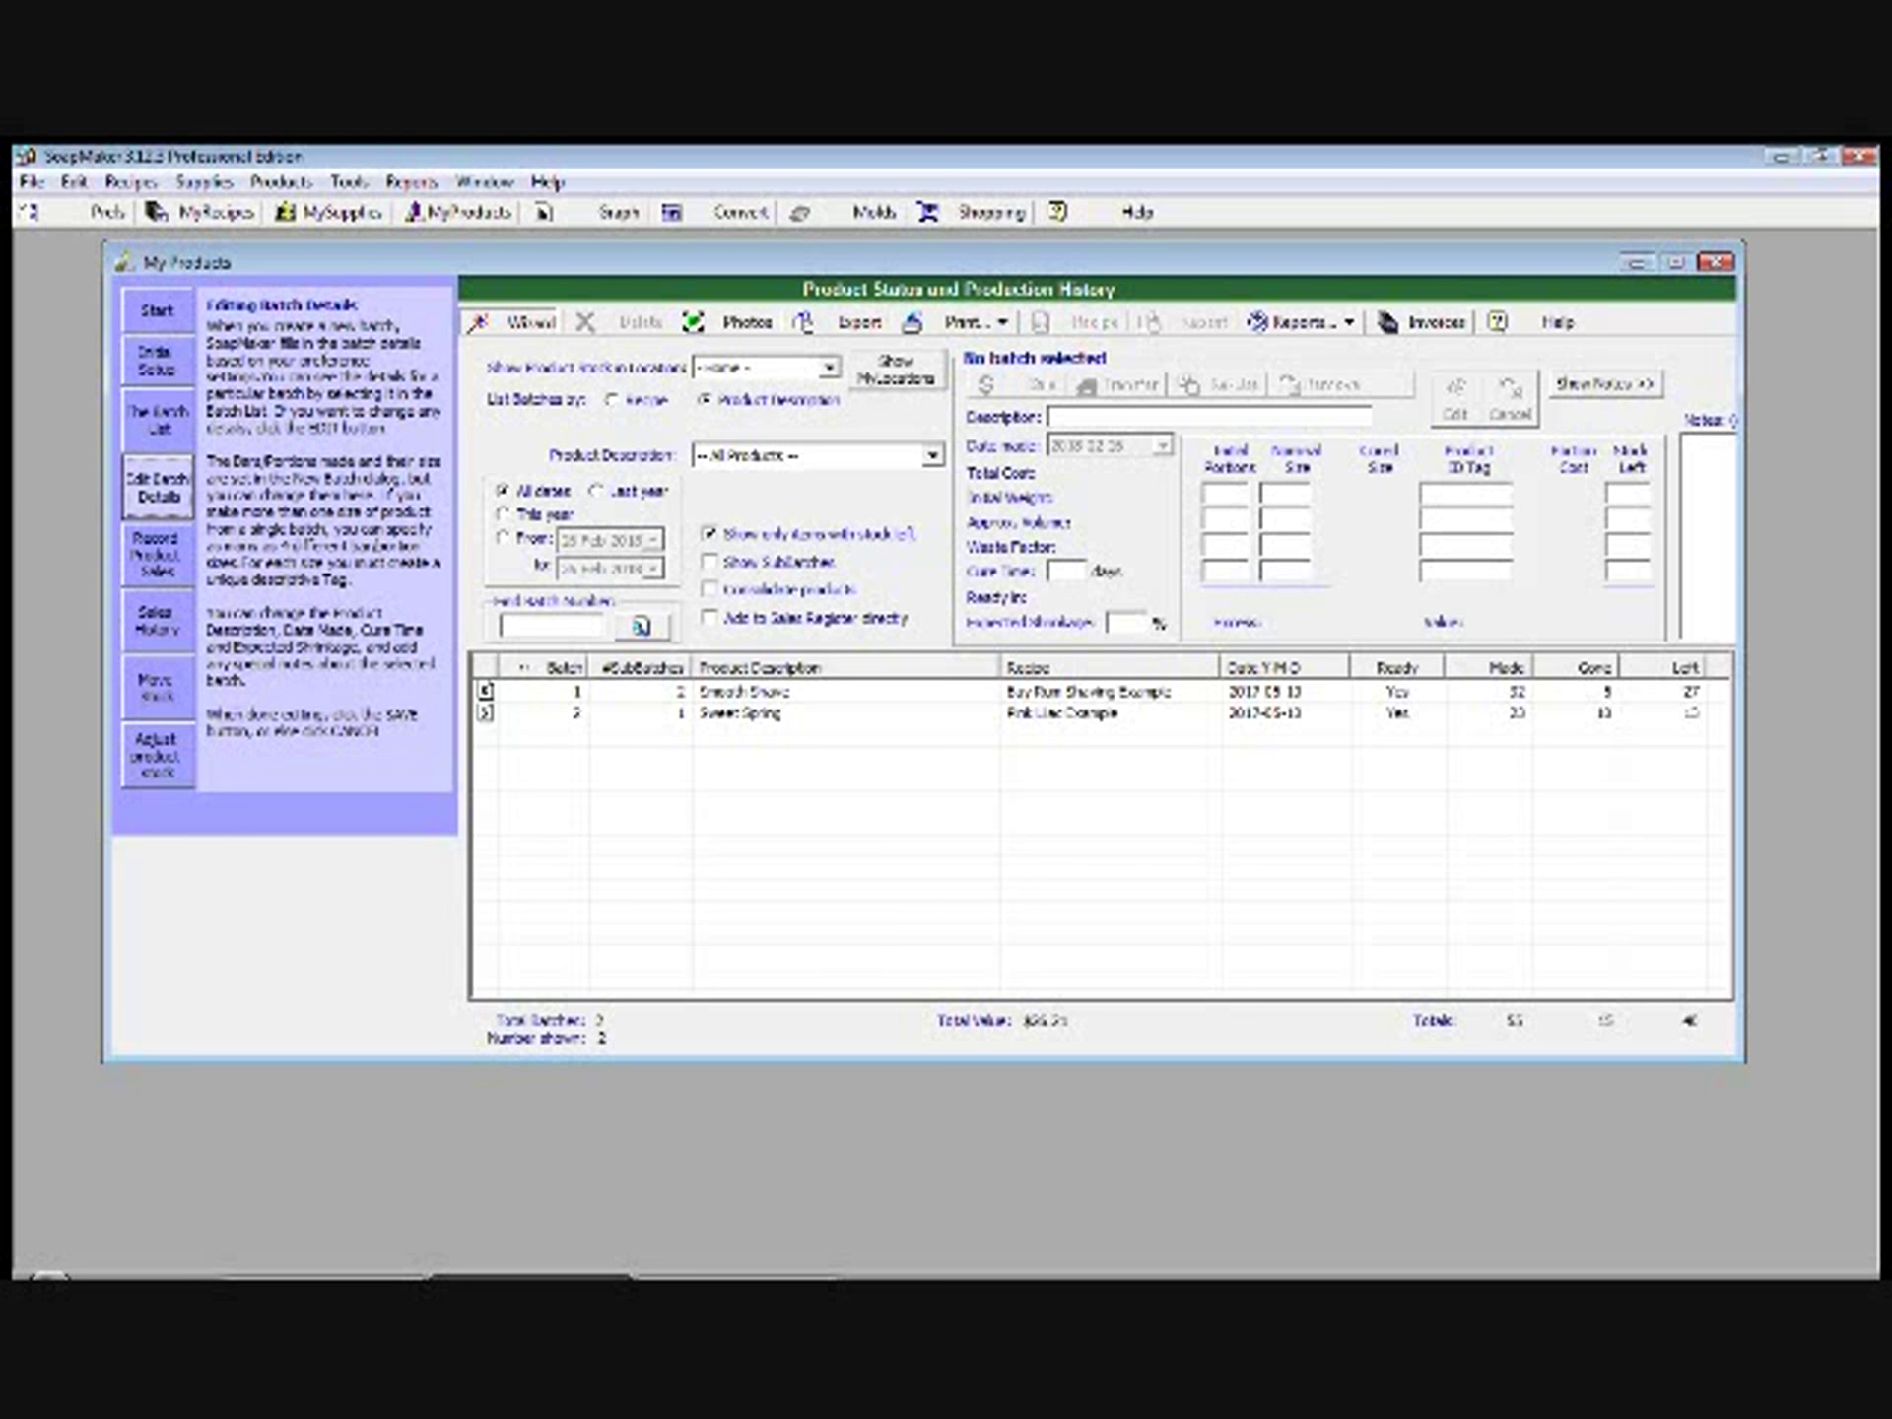
left_click(158, 554)
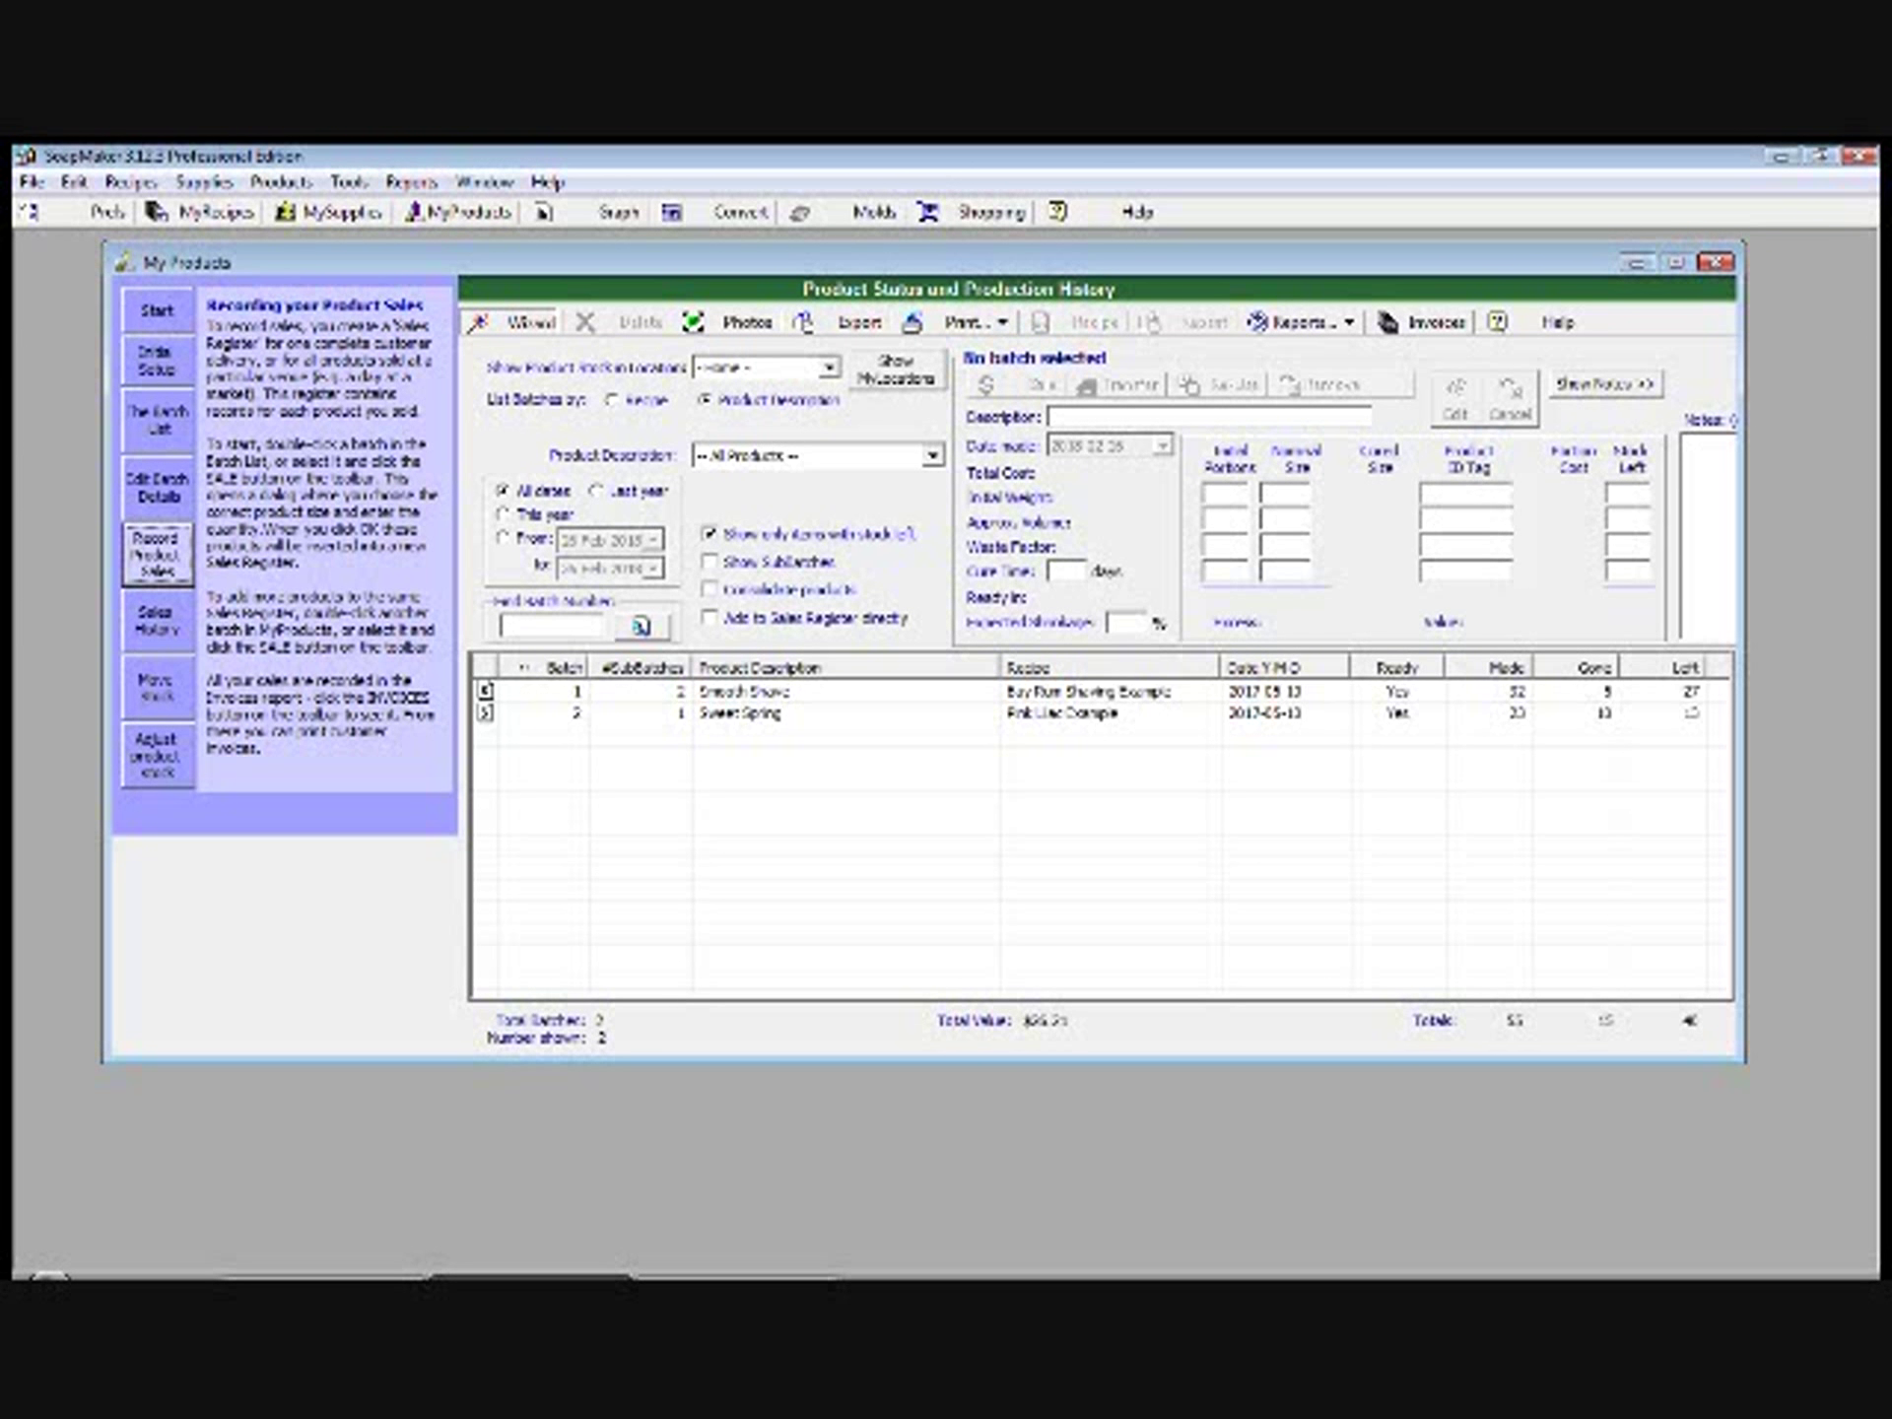
- Select the Smooth Shave batch and open the Sales Registers / Invoices window
left_click(744, 691)
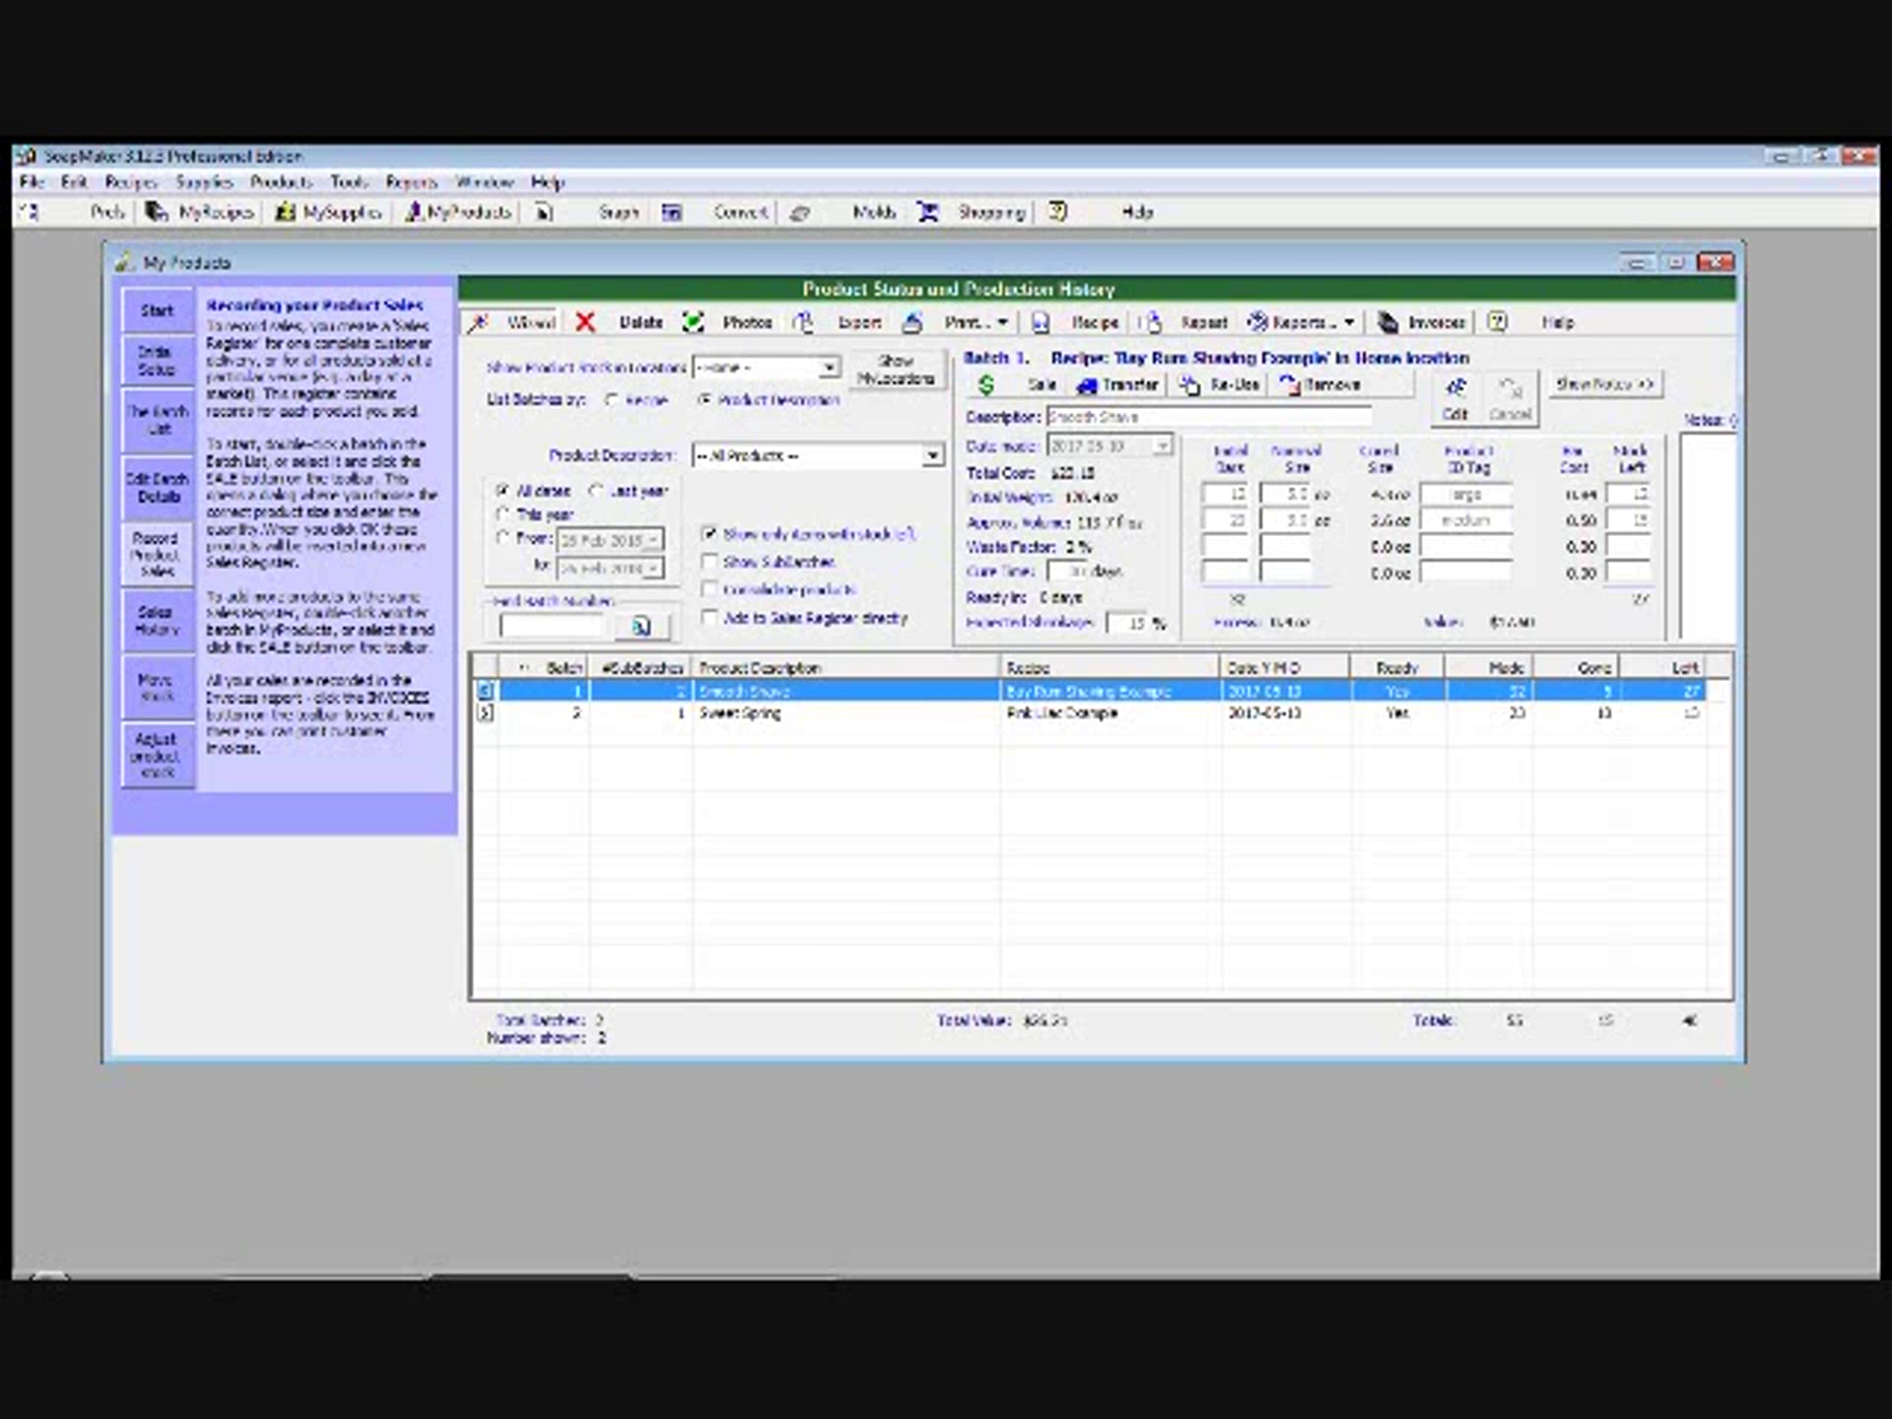
left_click(1423, 321)
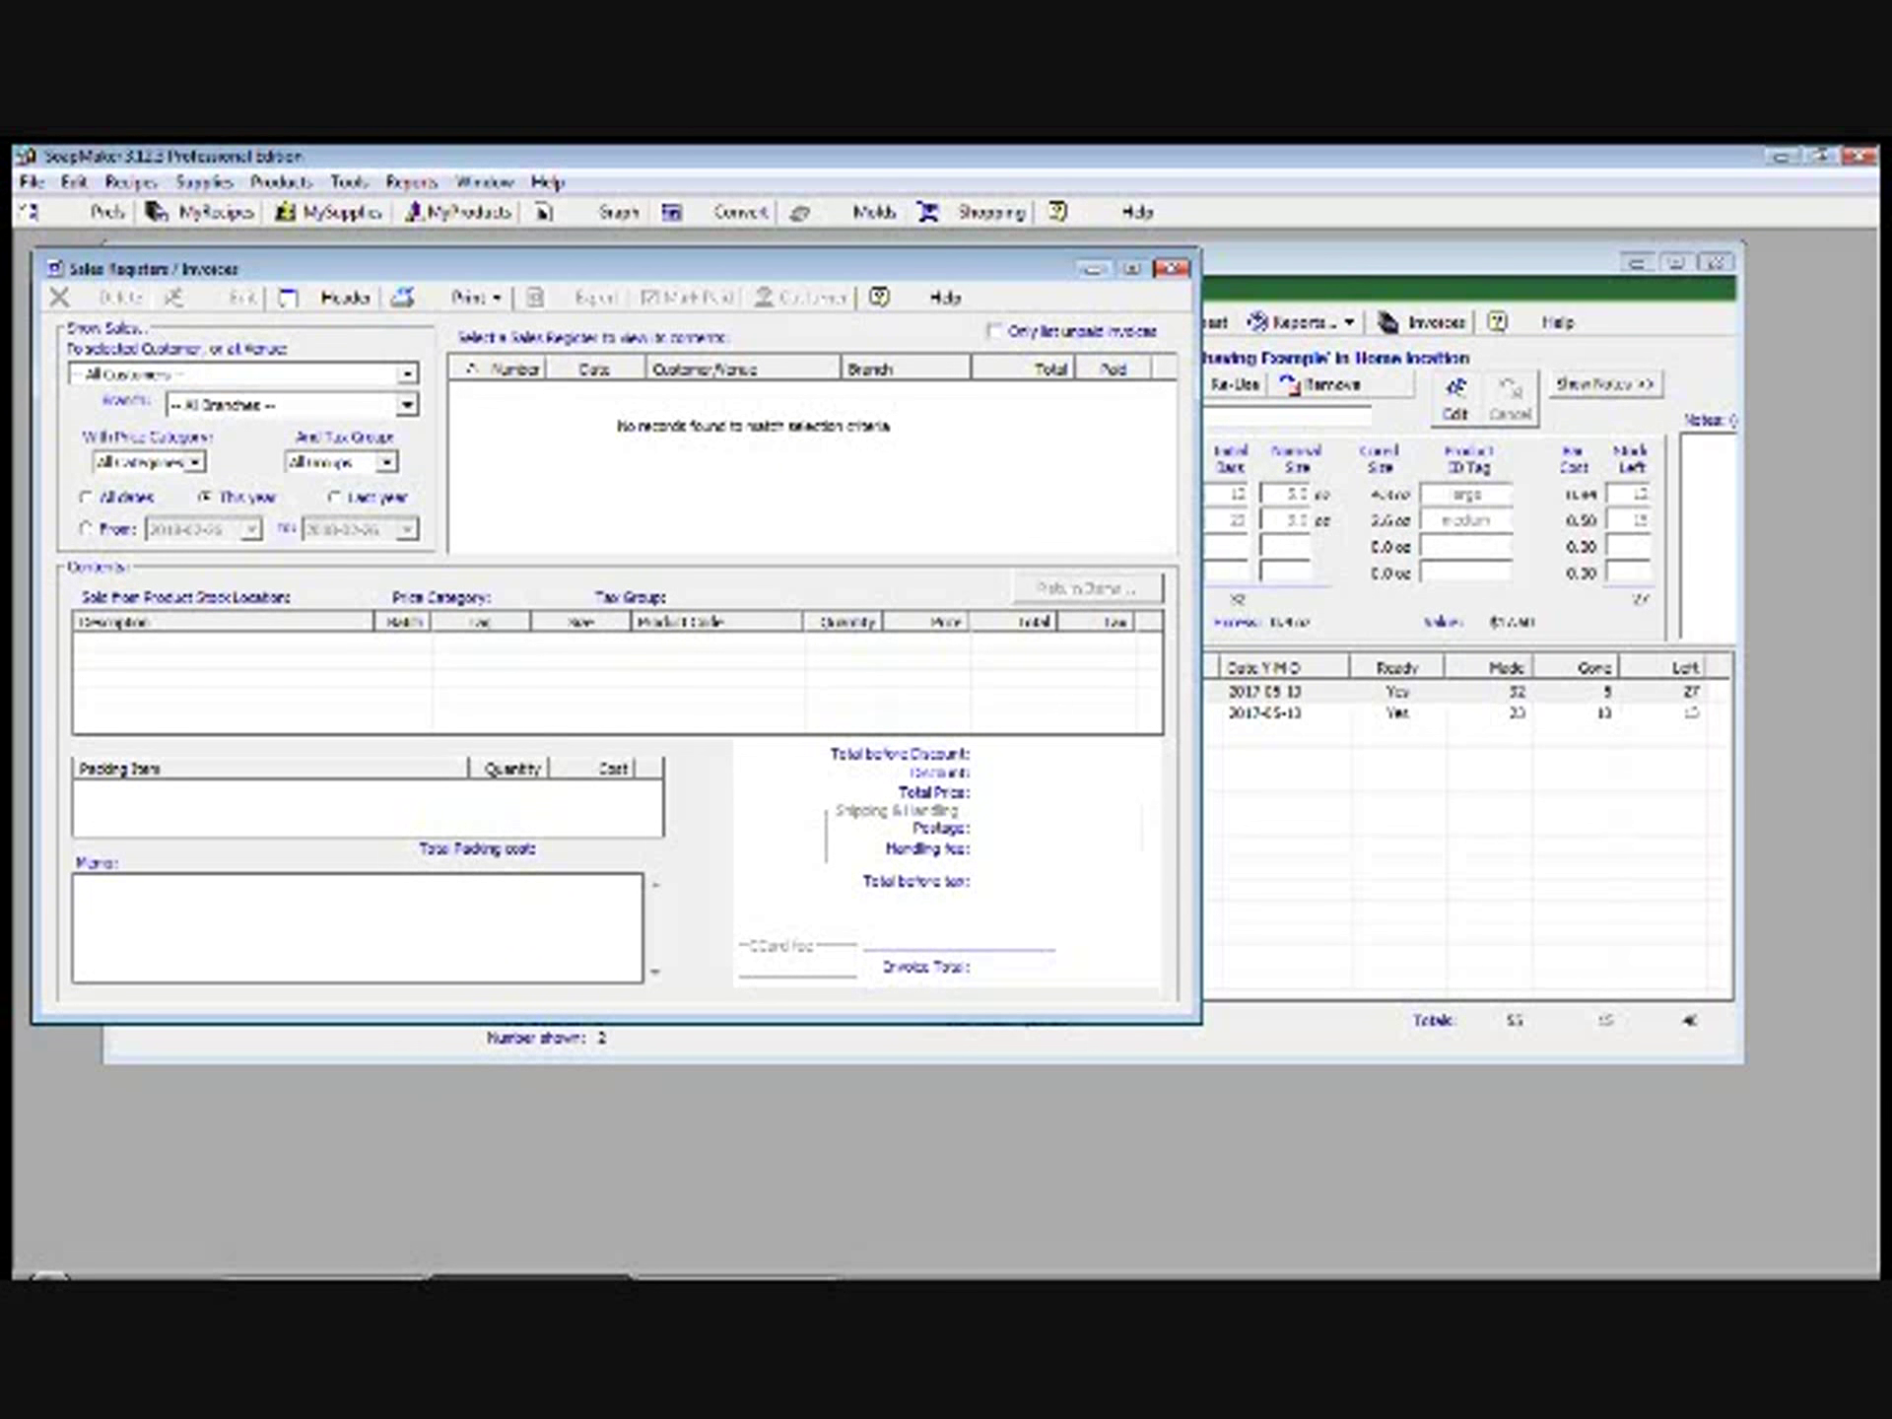
- Filter sales to the Farmers Market customer and the Main branch
key("alt+Down")
key("Down")
key("Return")
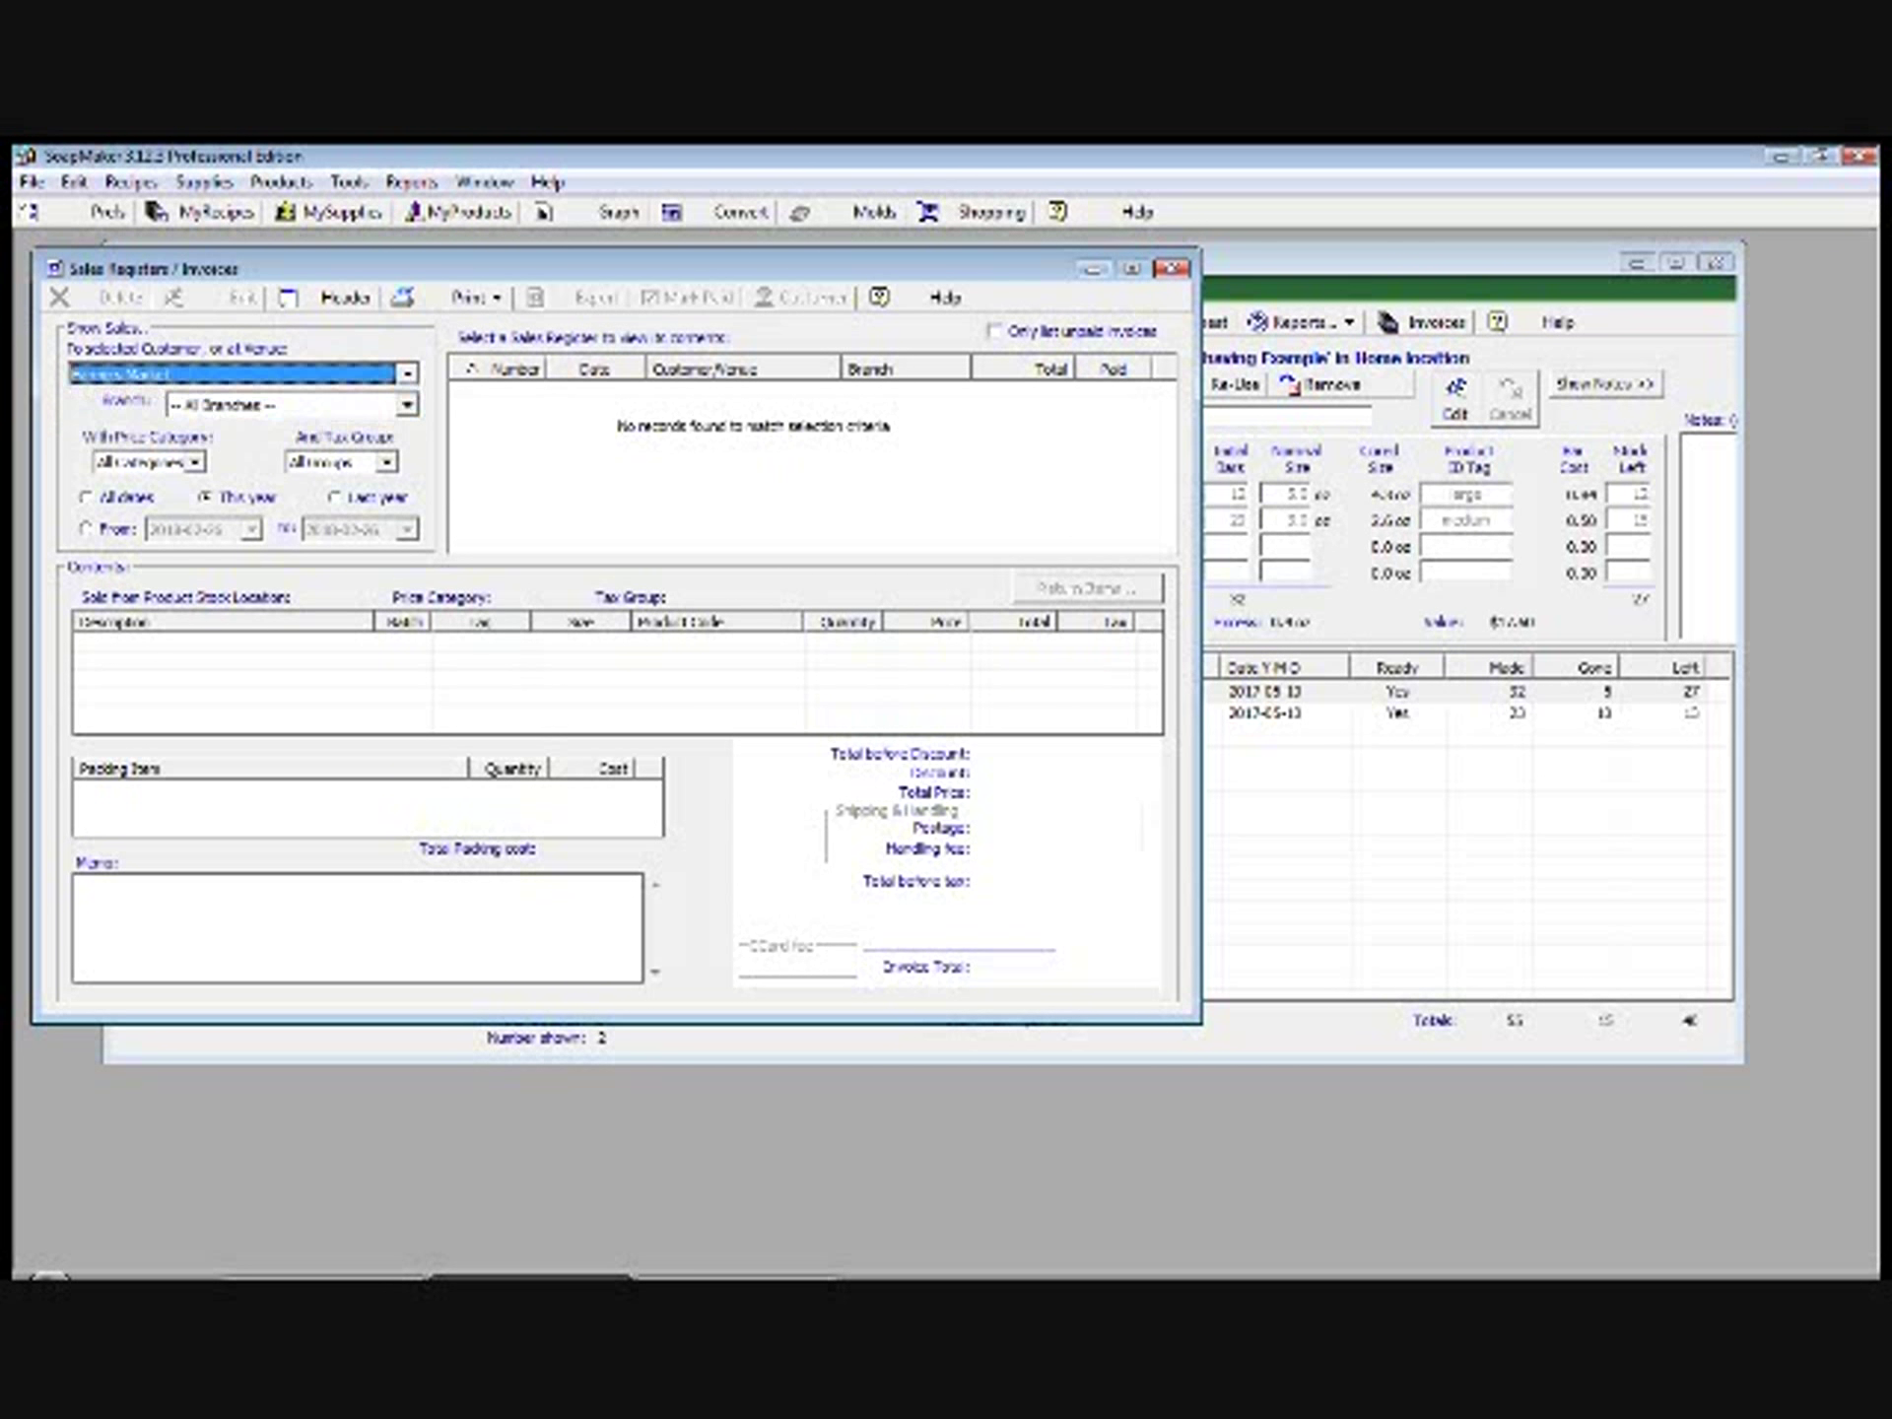
key("Tab")
key("alt+Down")
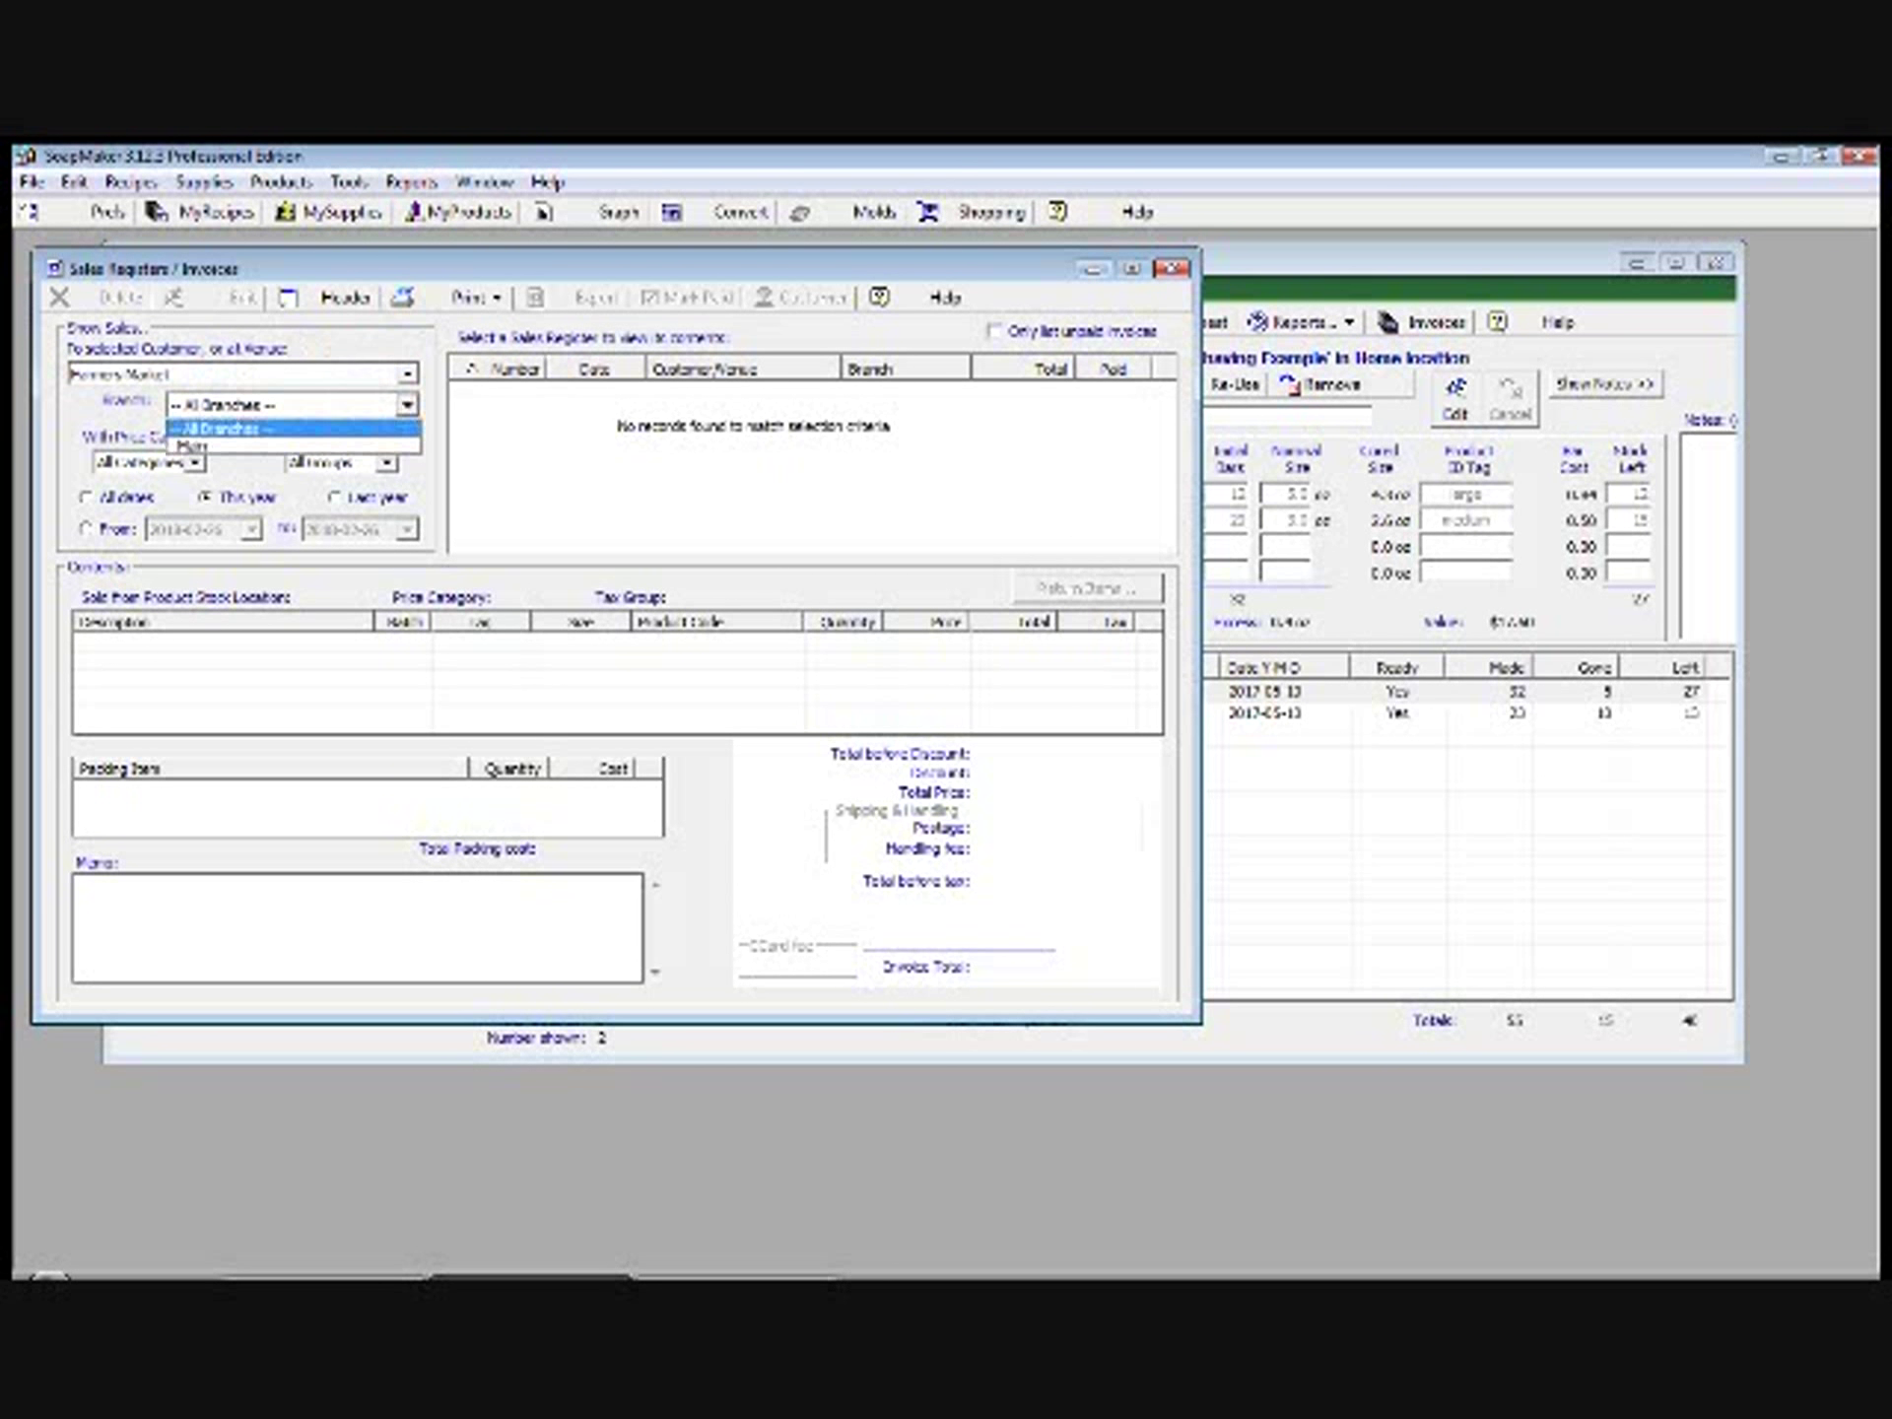
key("Down")
key("Return")
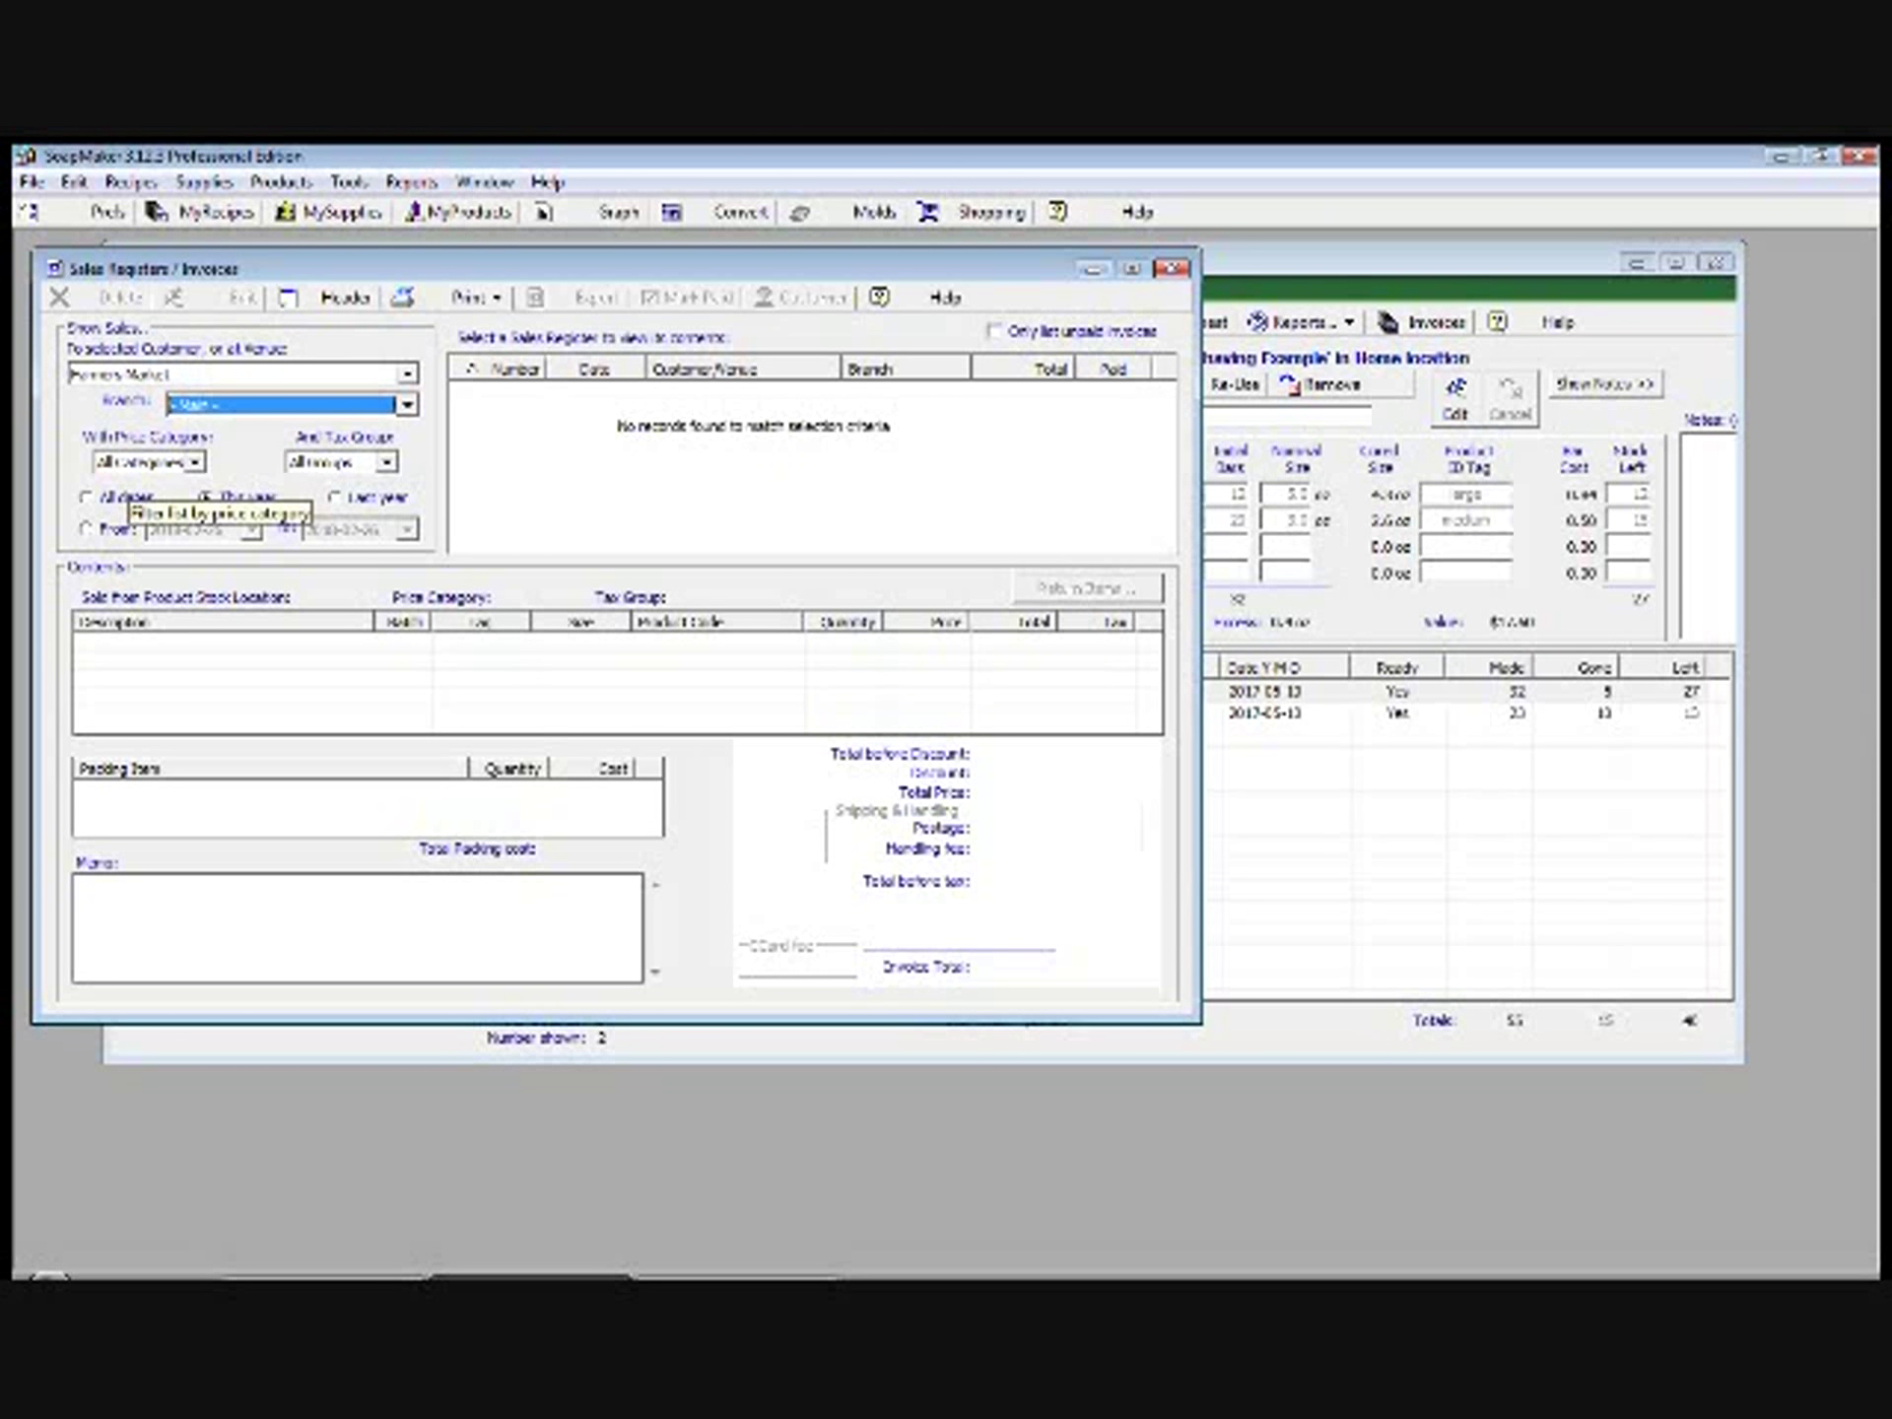
- Filter sales to the Consignment price category and the Default tax group
key("Tab")
key("alt+Down")
key("Down")
key("Return")
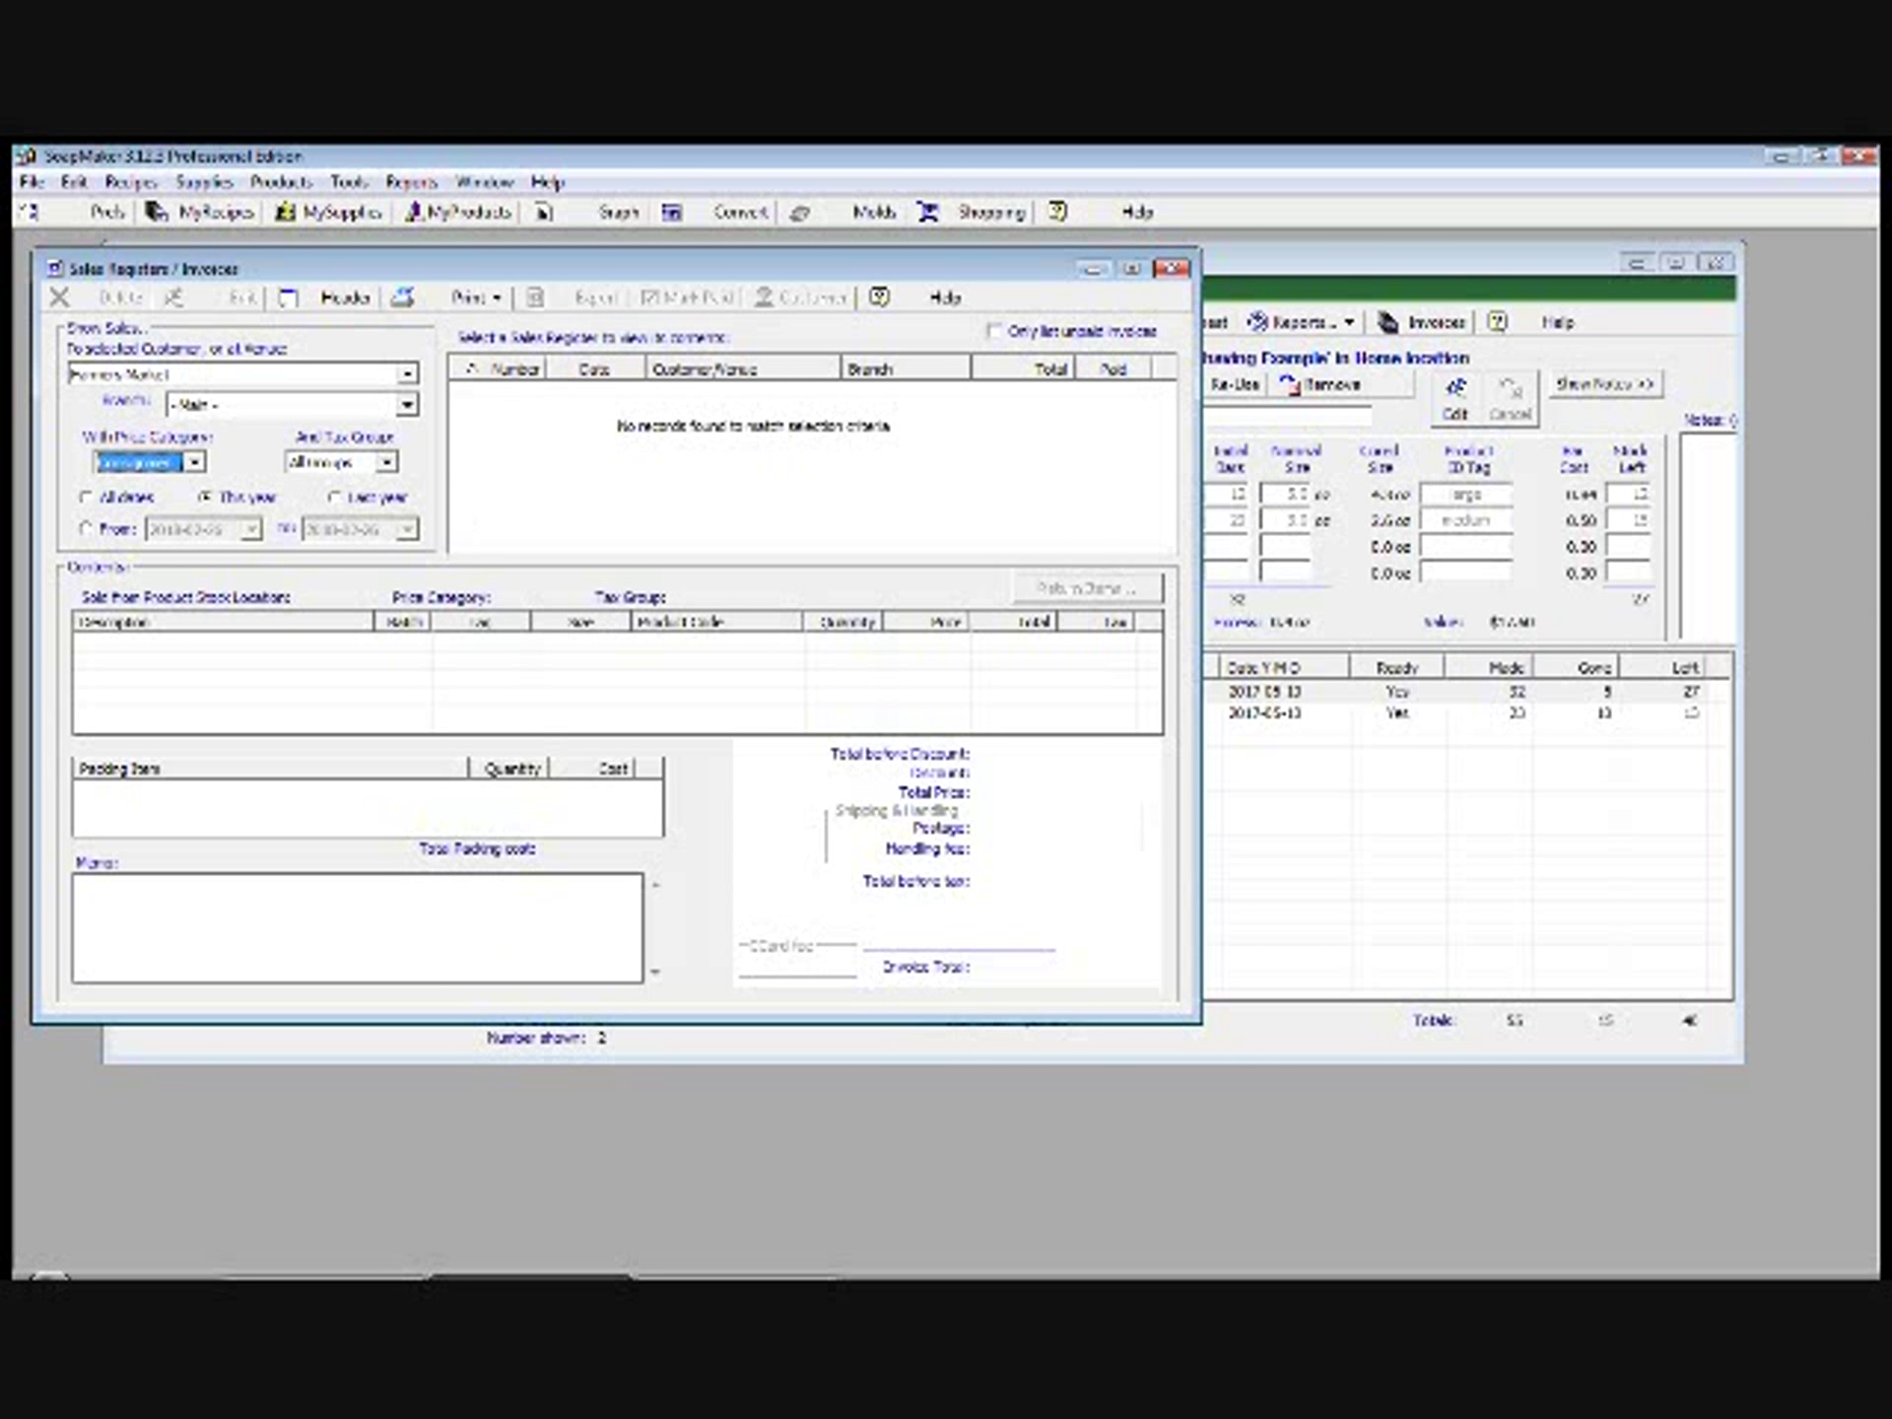
key("Tab")
key("alt+Down")
key("Down")
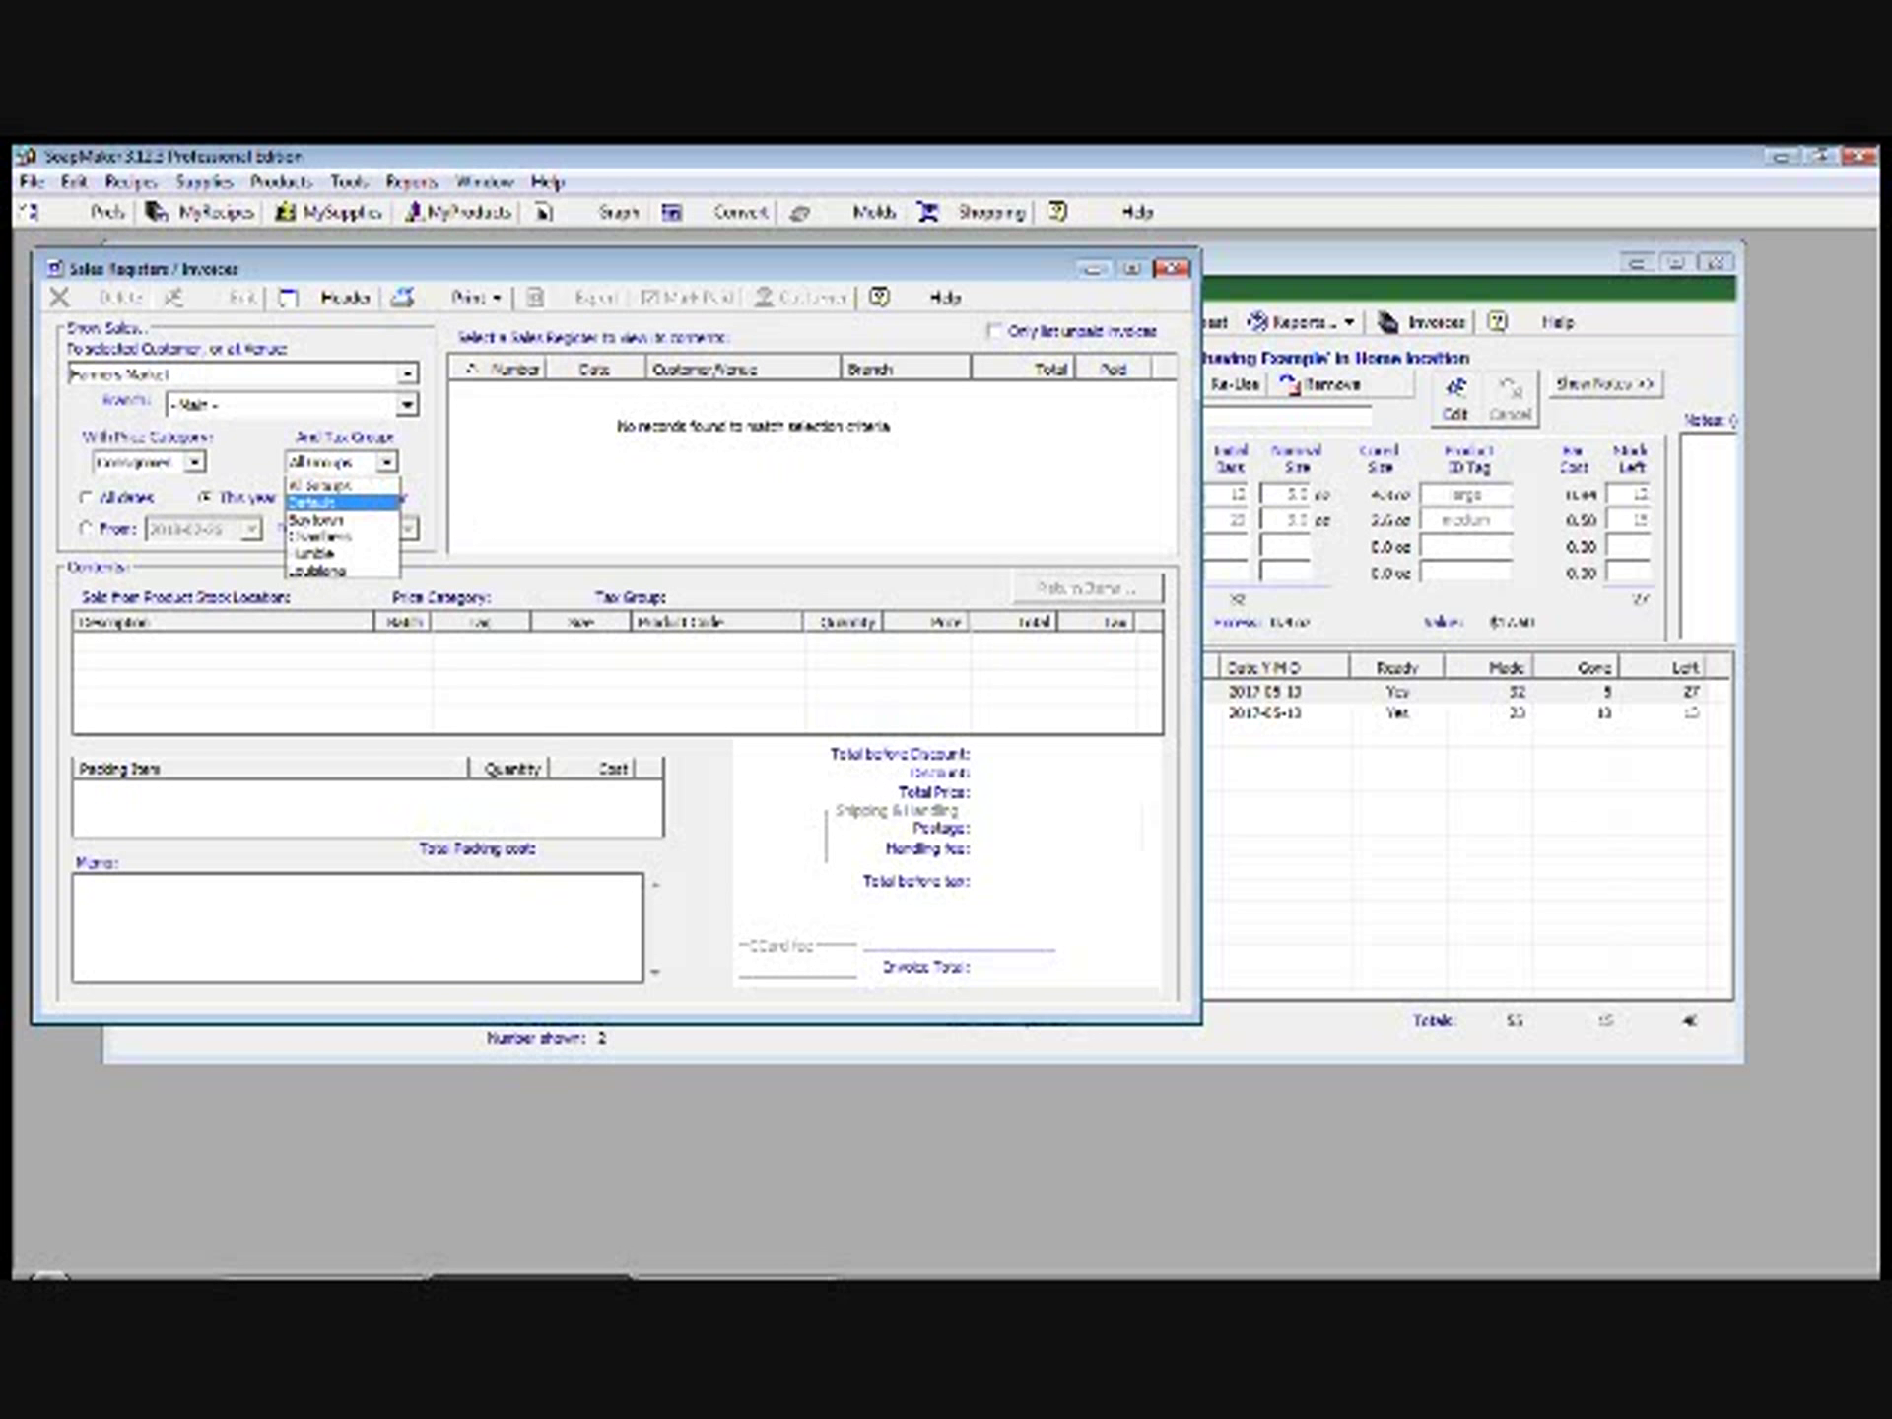
key("Return")
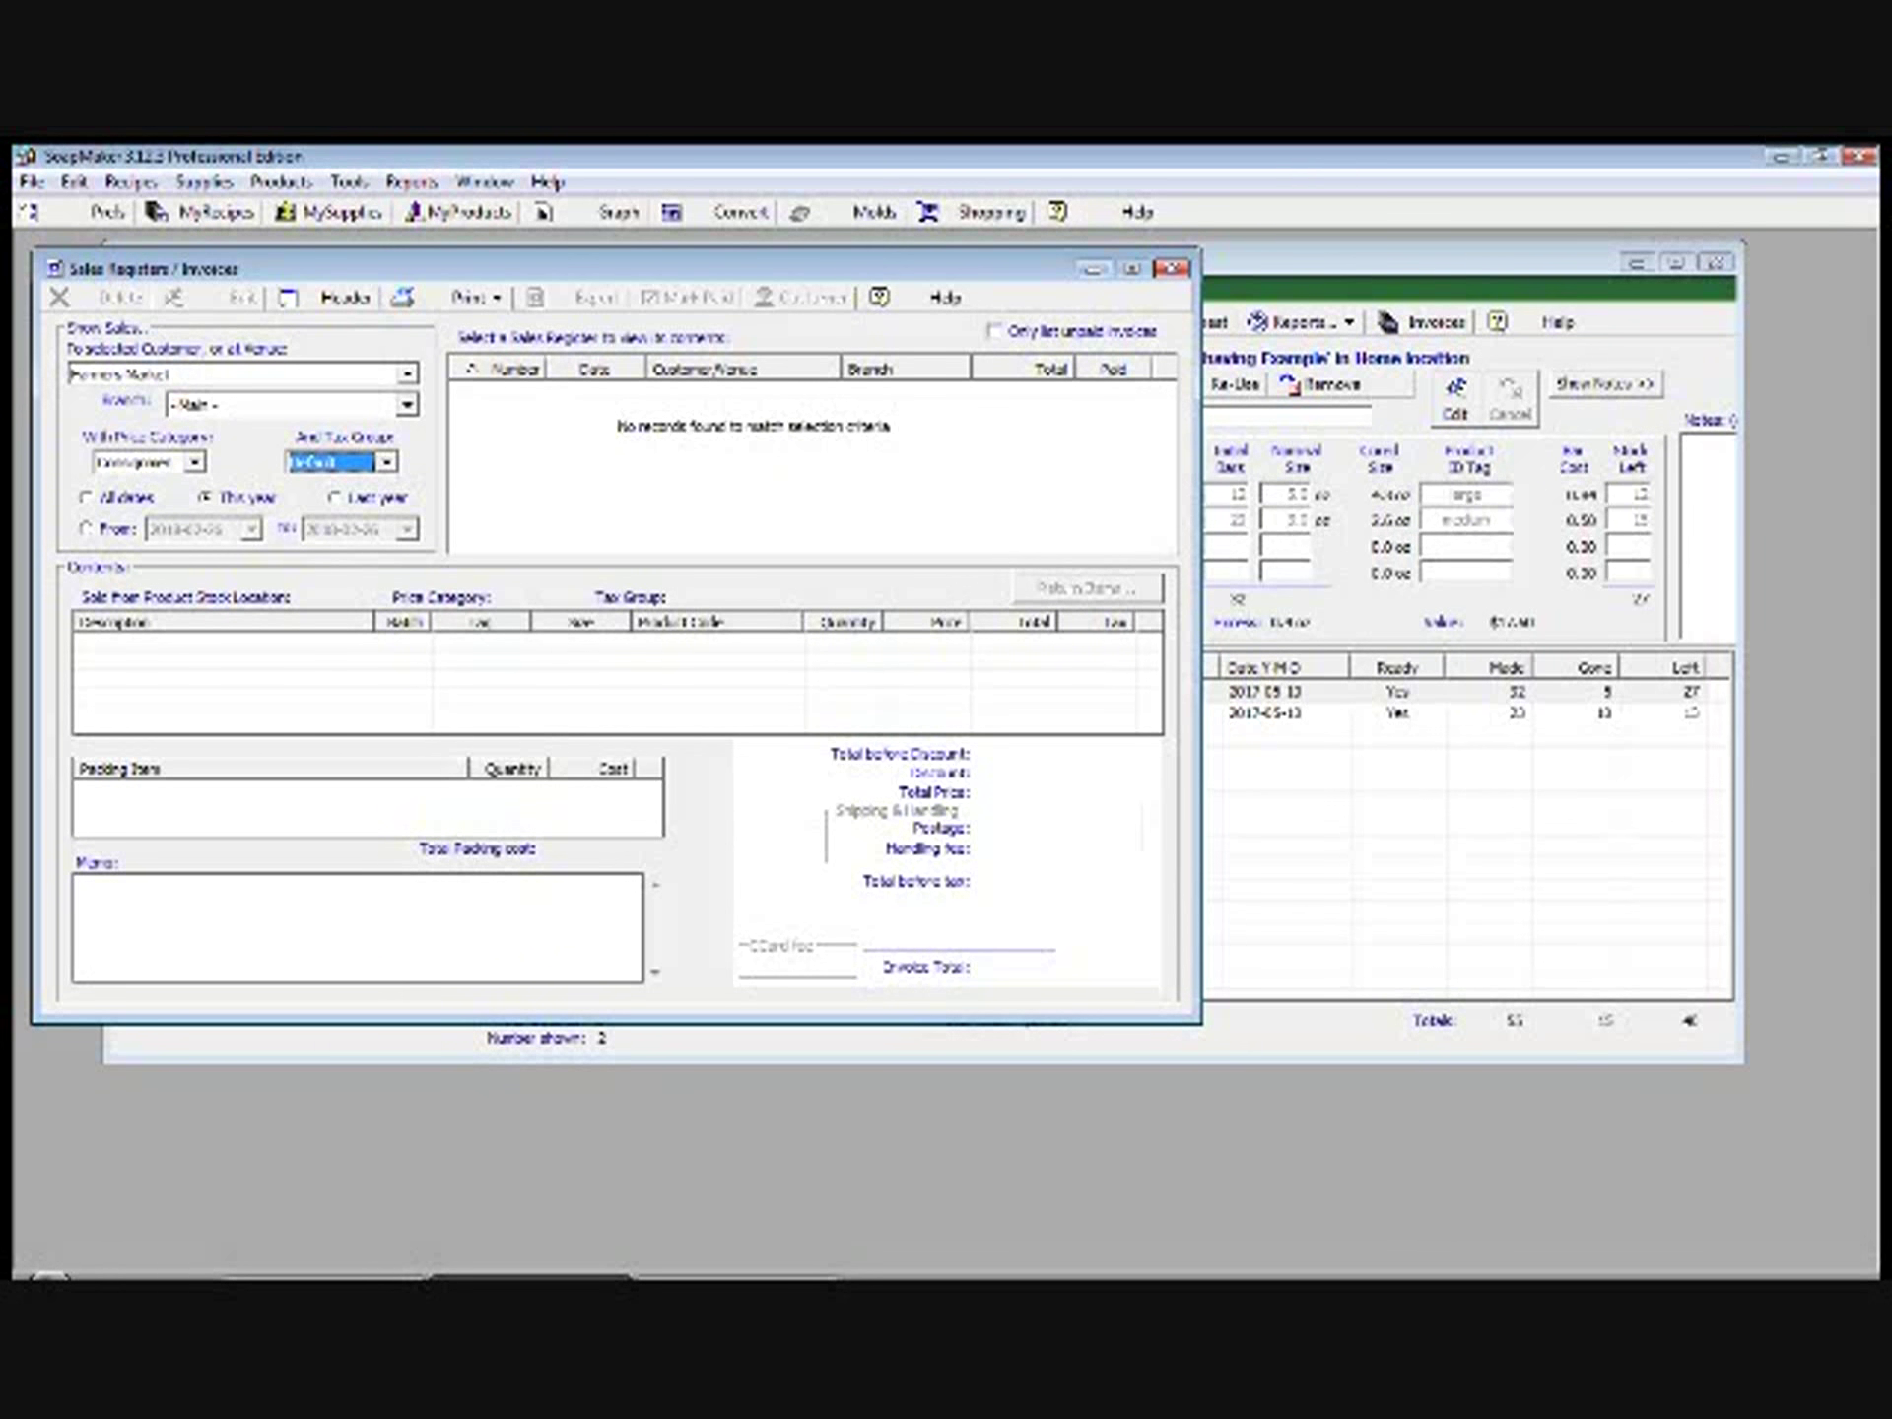
- Include all dates, list only unpaid invoices, and reset customer, branch and price category to All
left_click(86, 497)
left_click(993, 331)
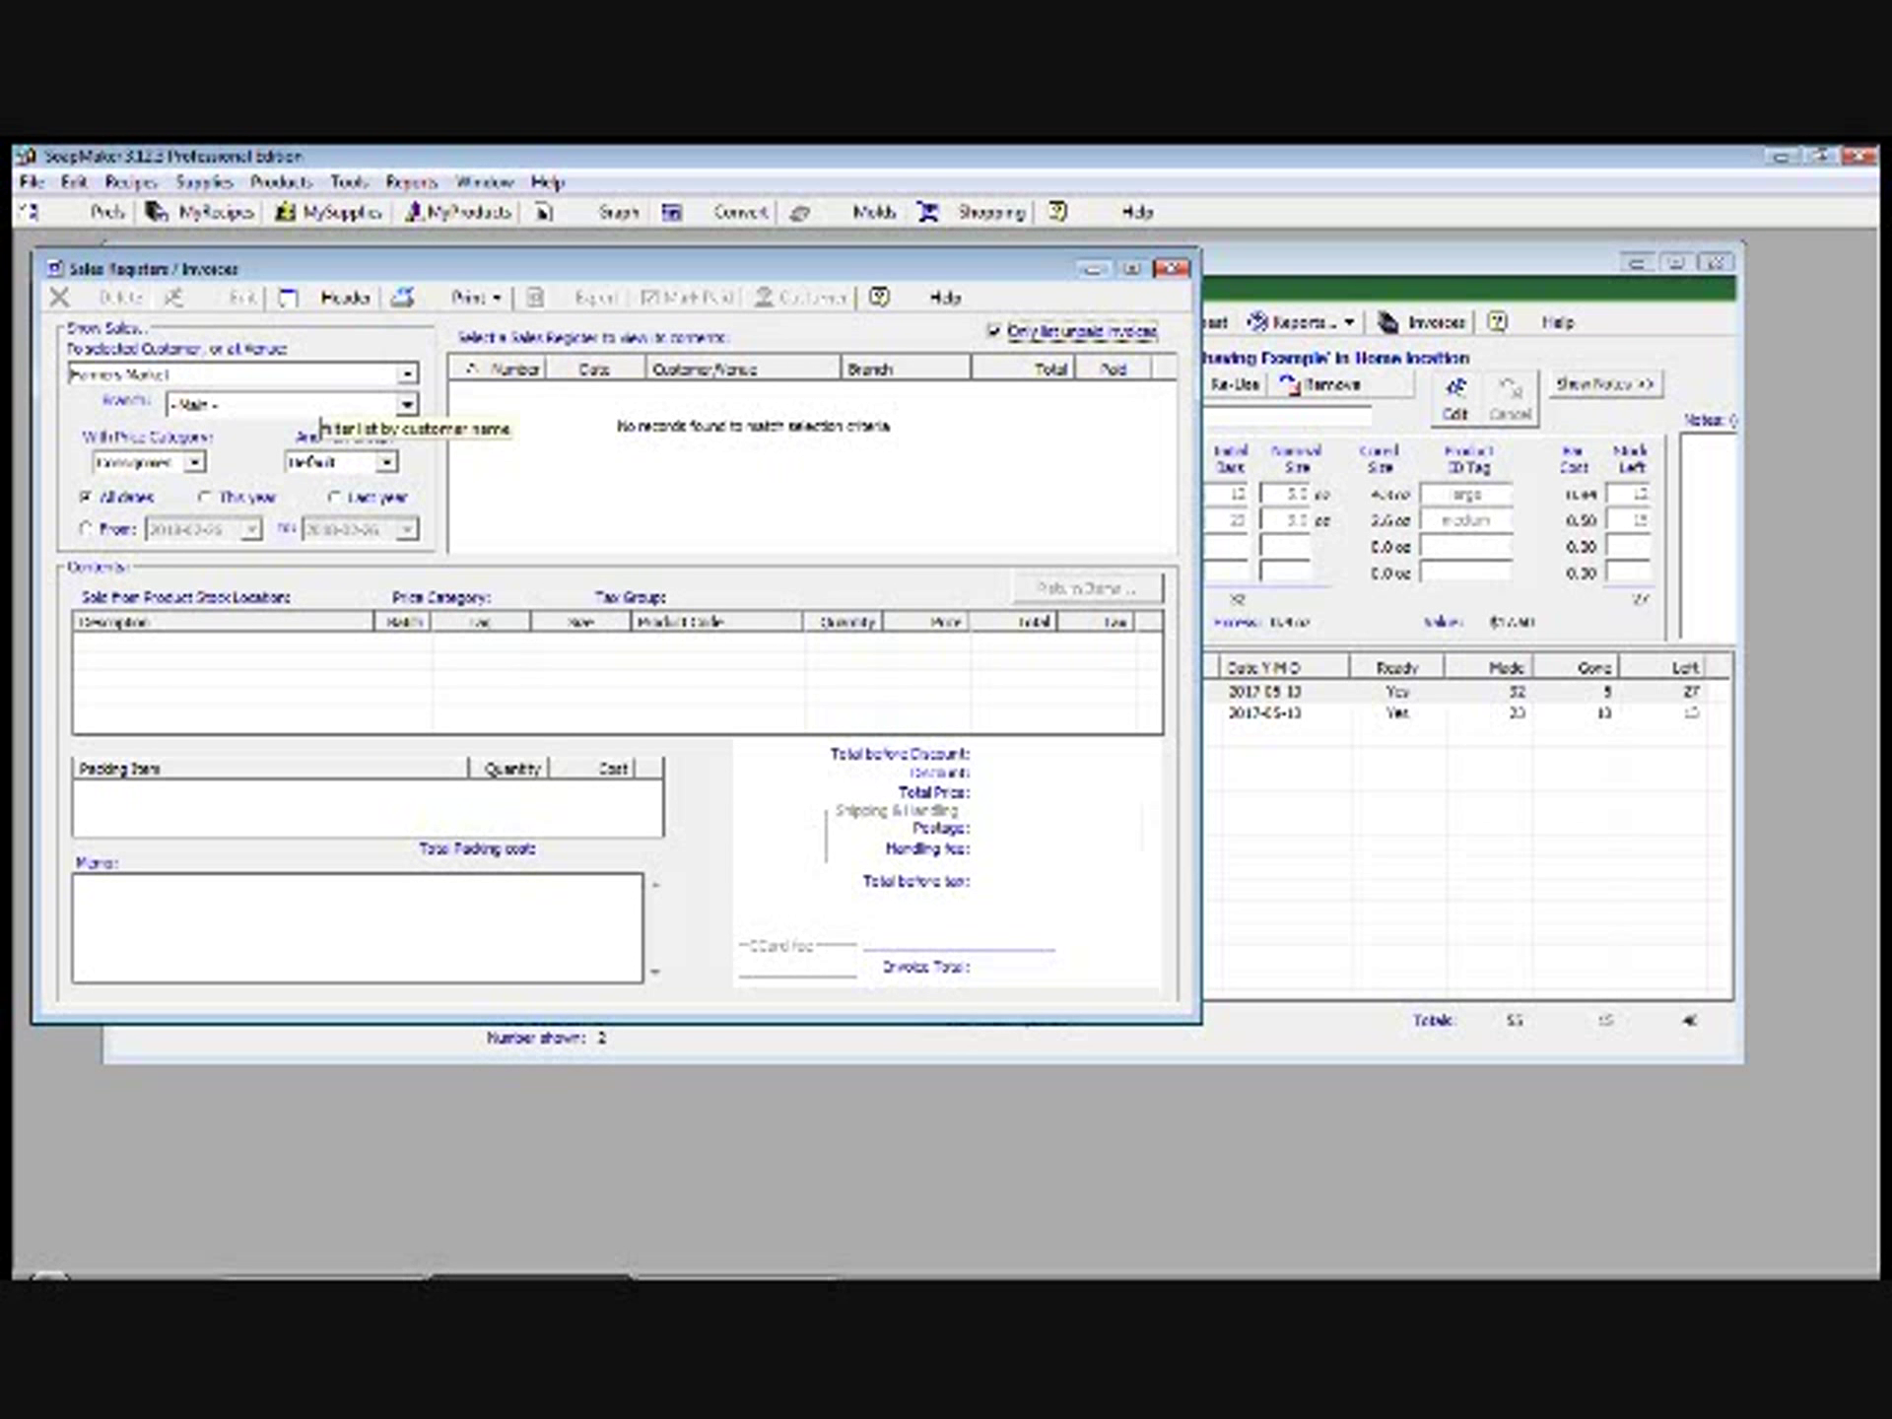
left_click(406, 372)
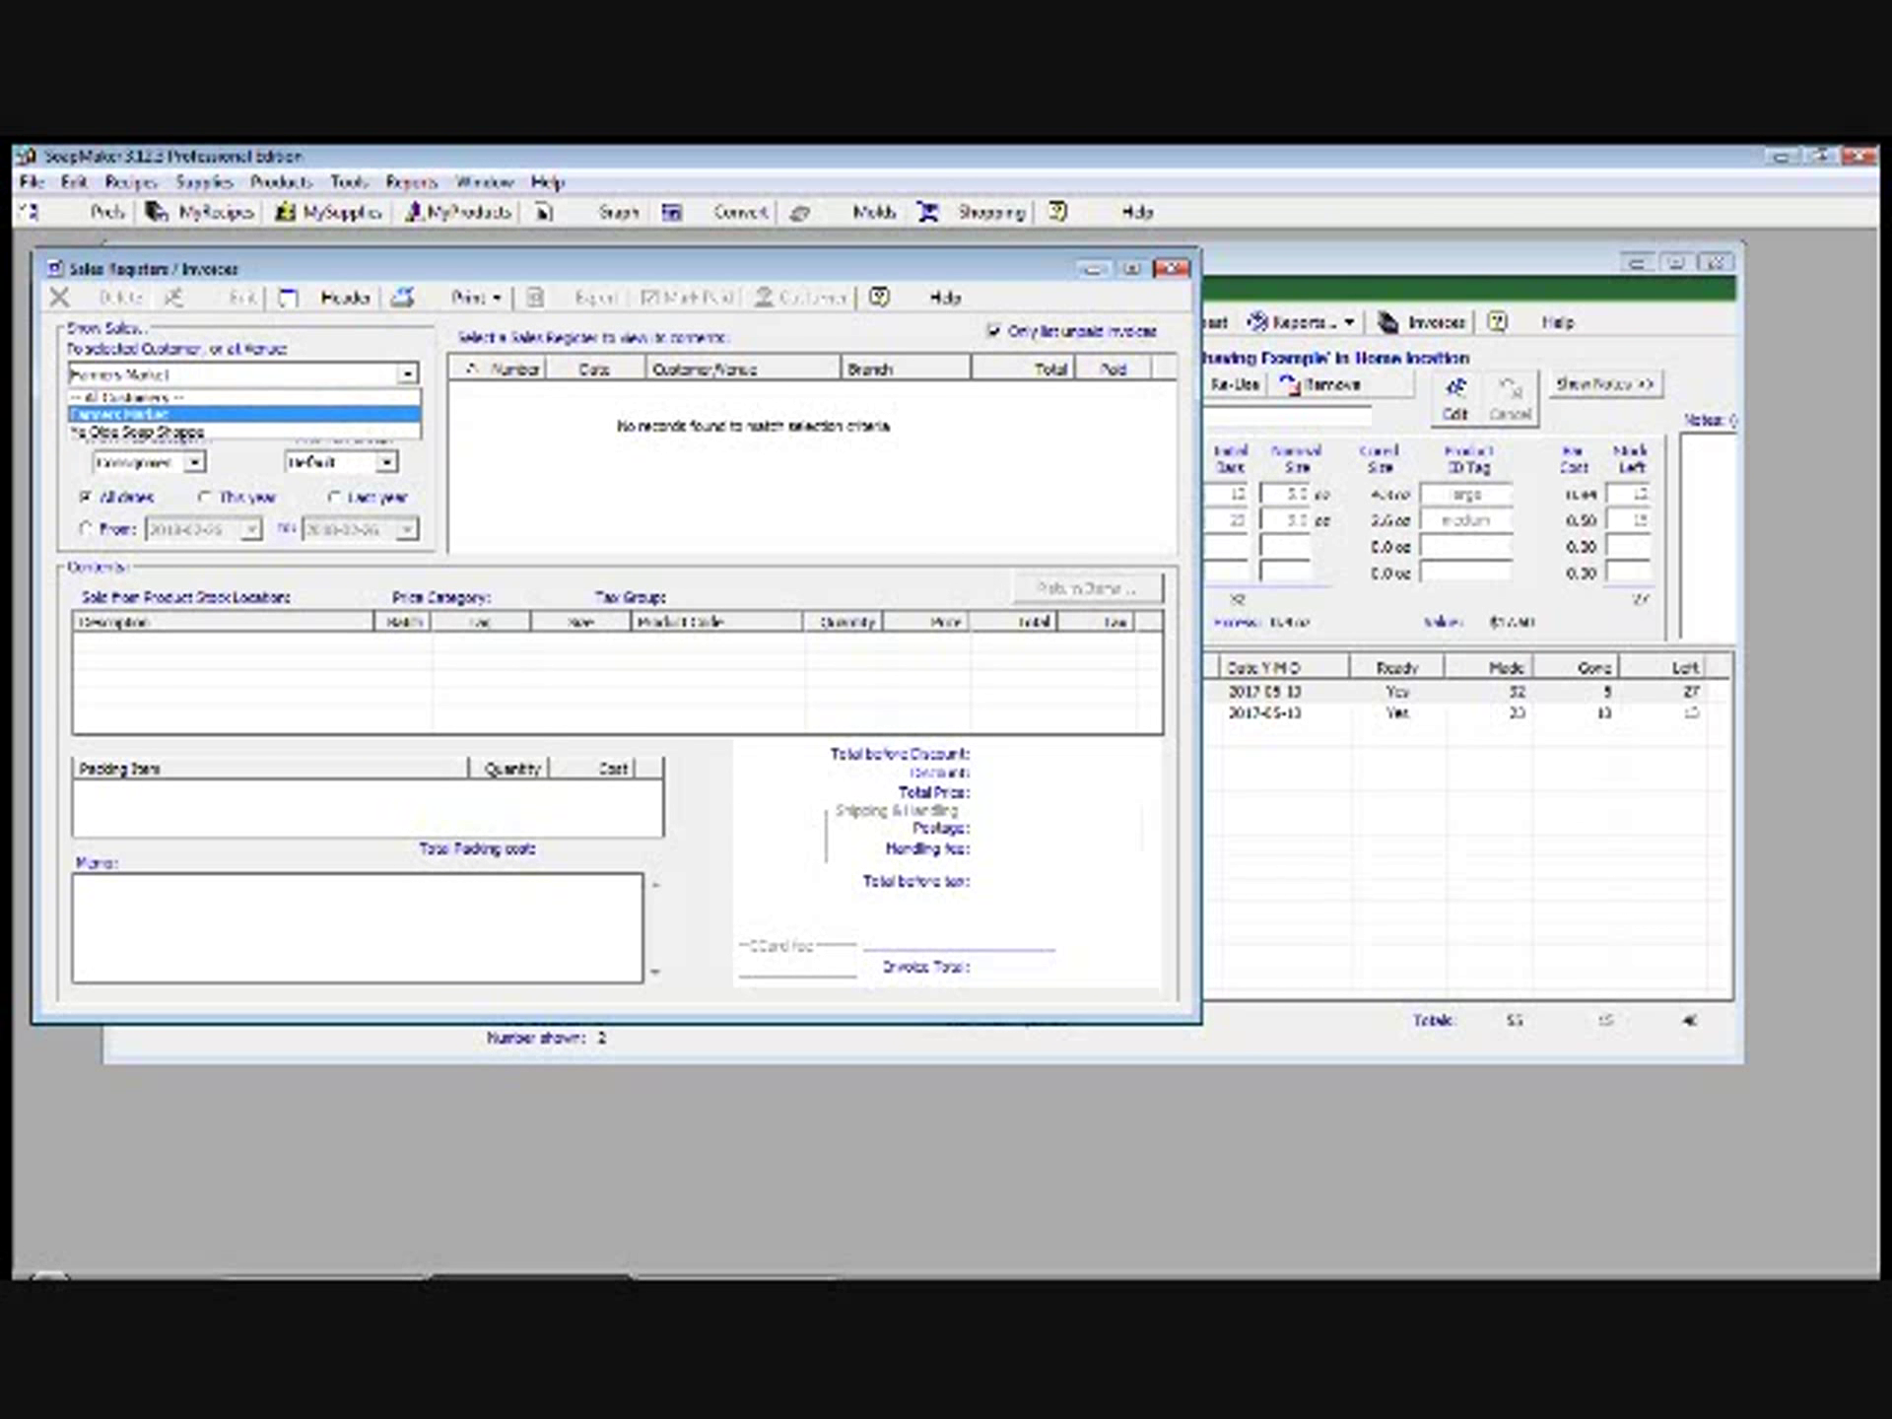
left_click(197, 392)
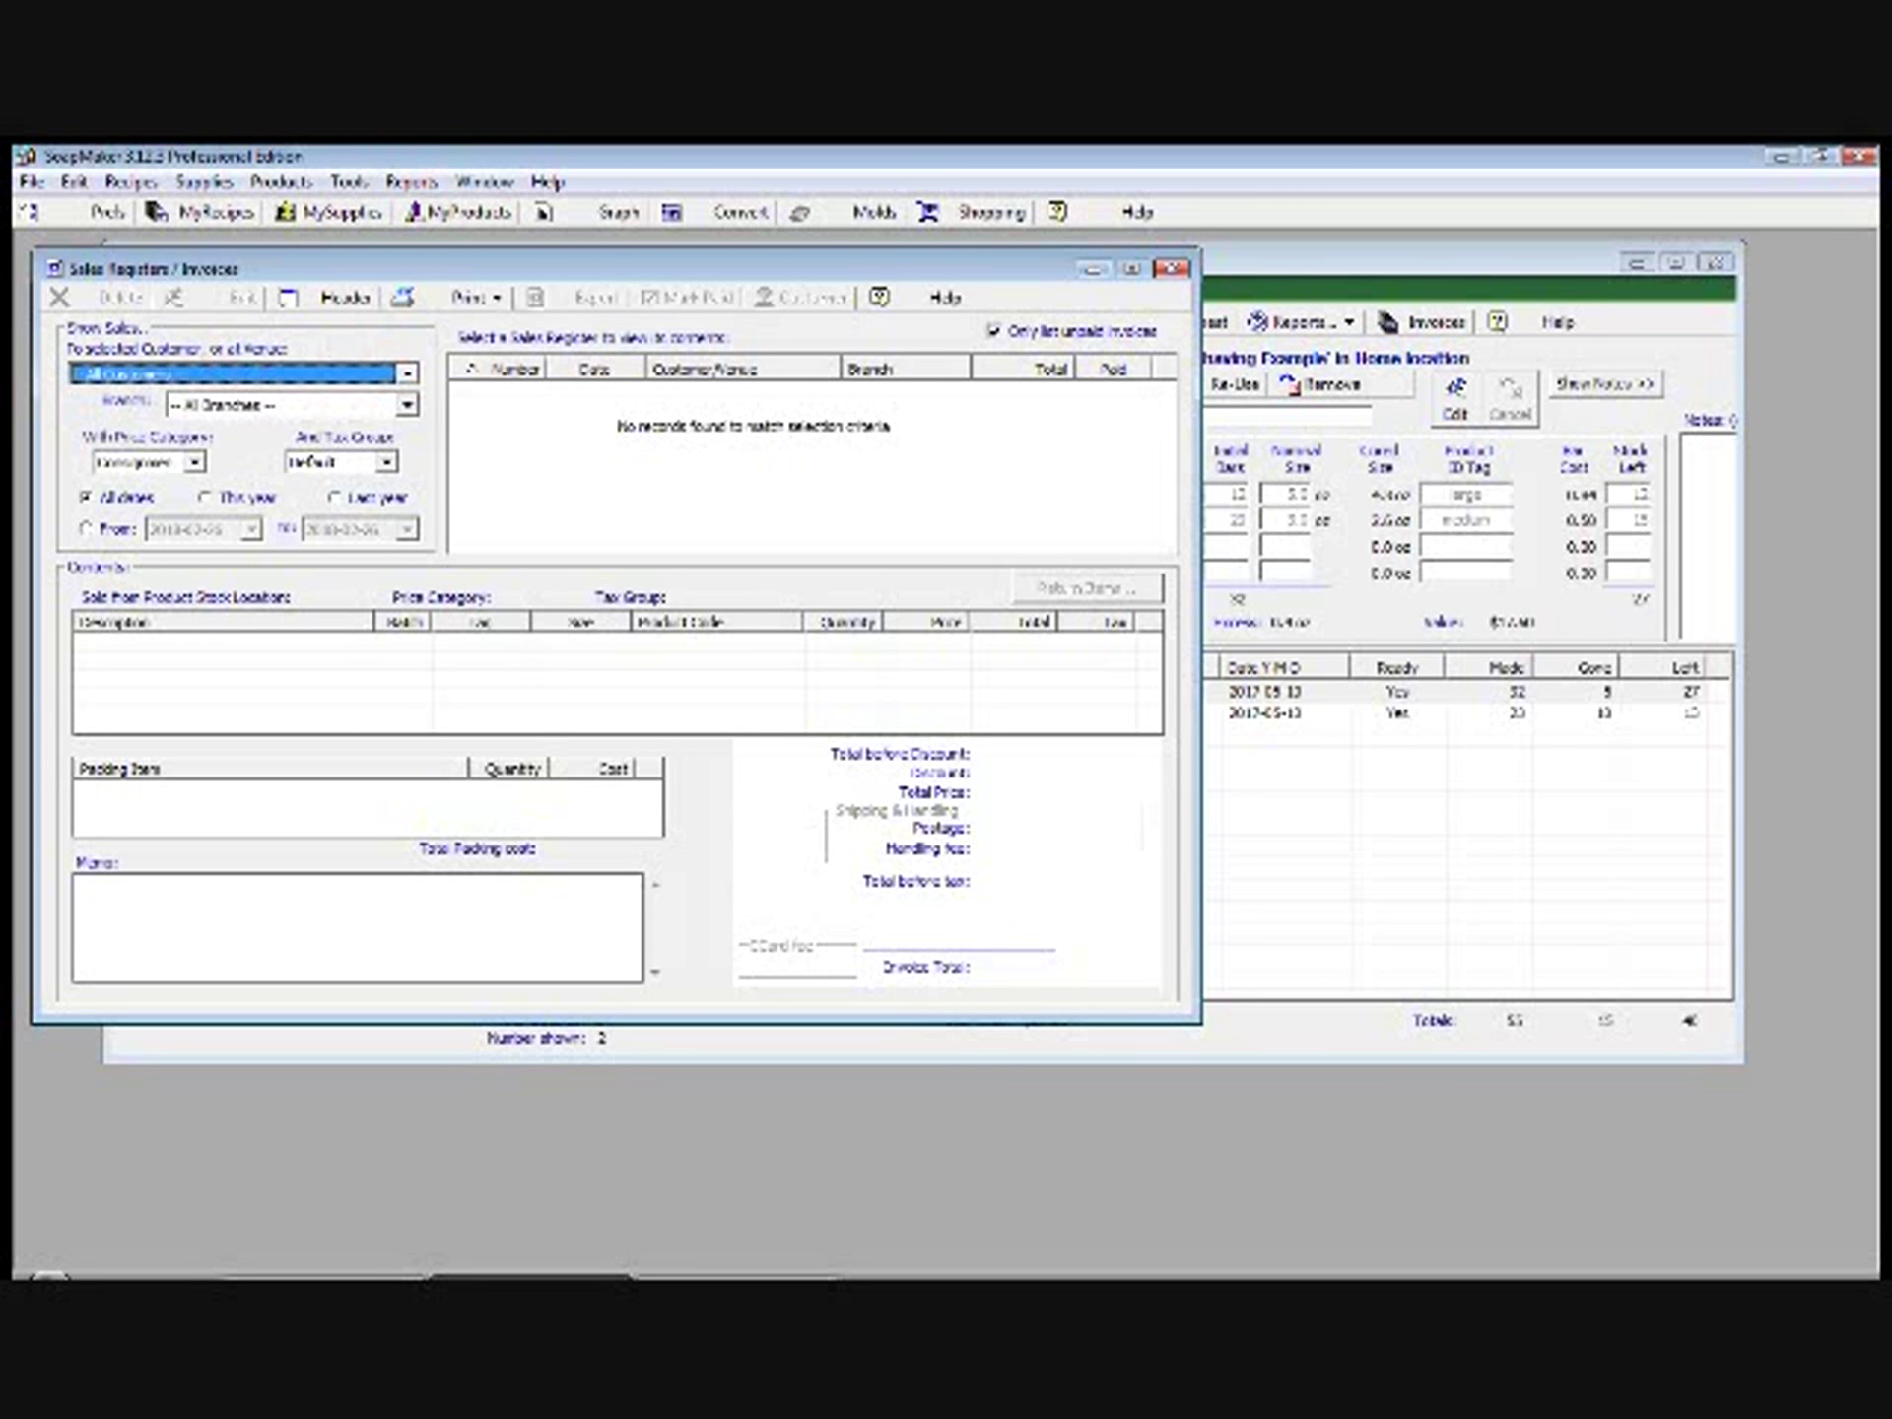
left_click(406, 404)
left_click(237, 422)
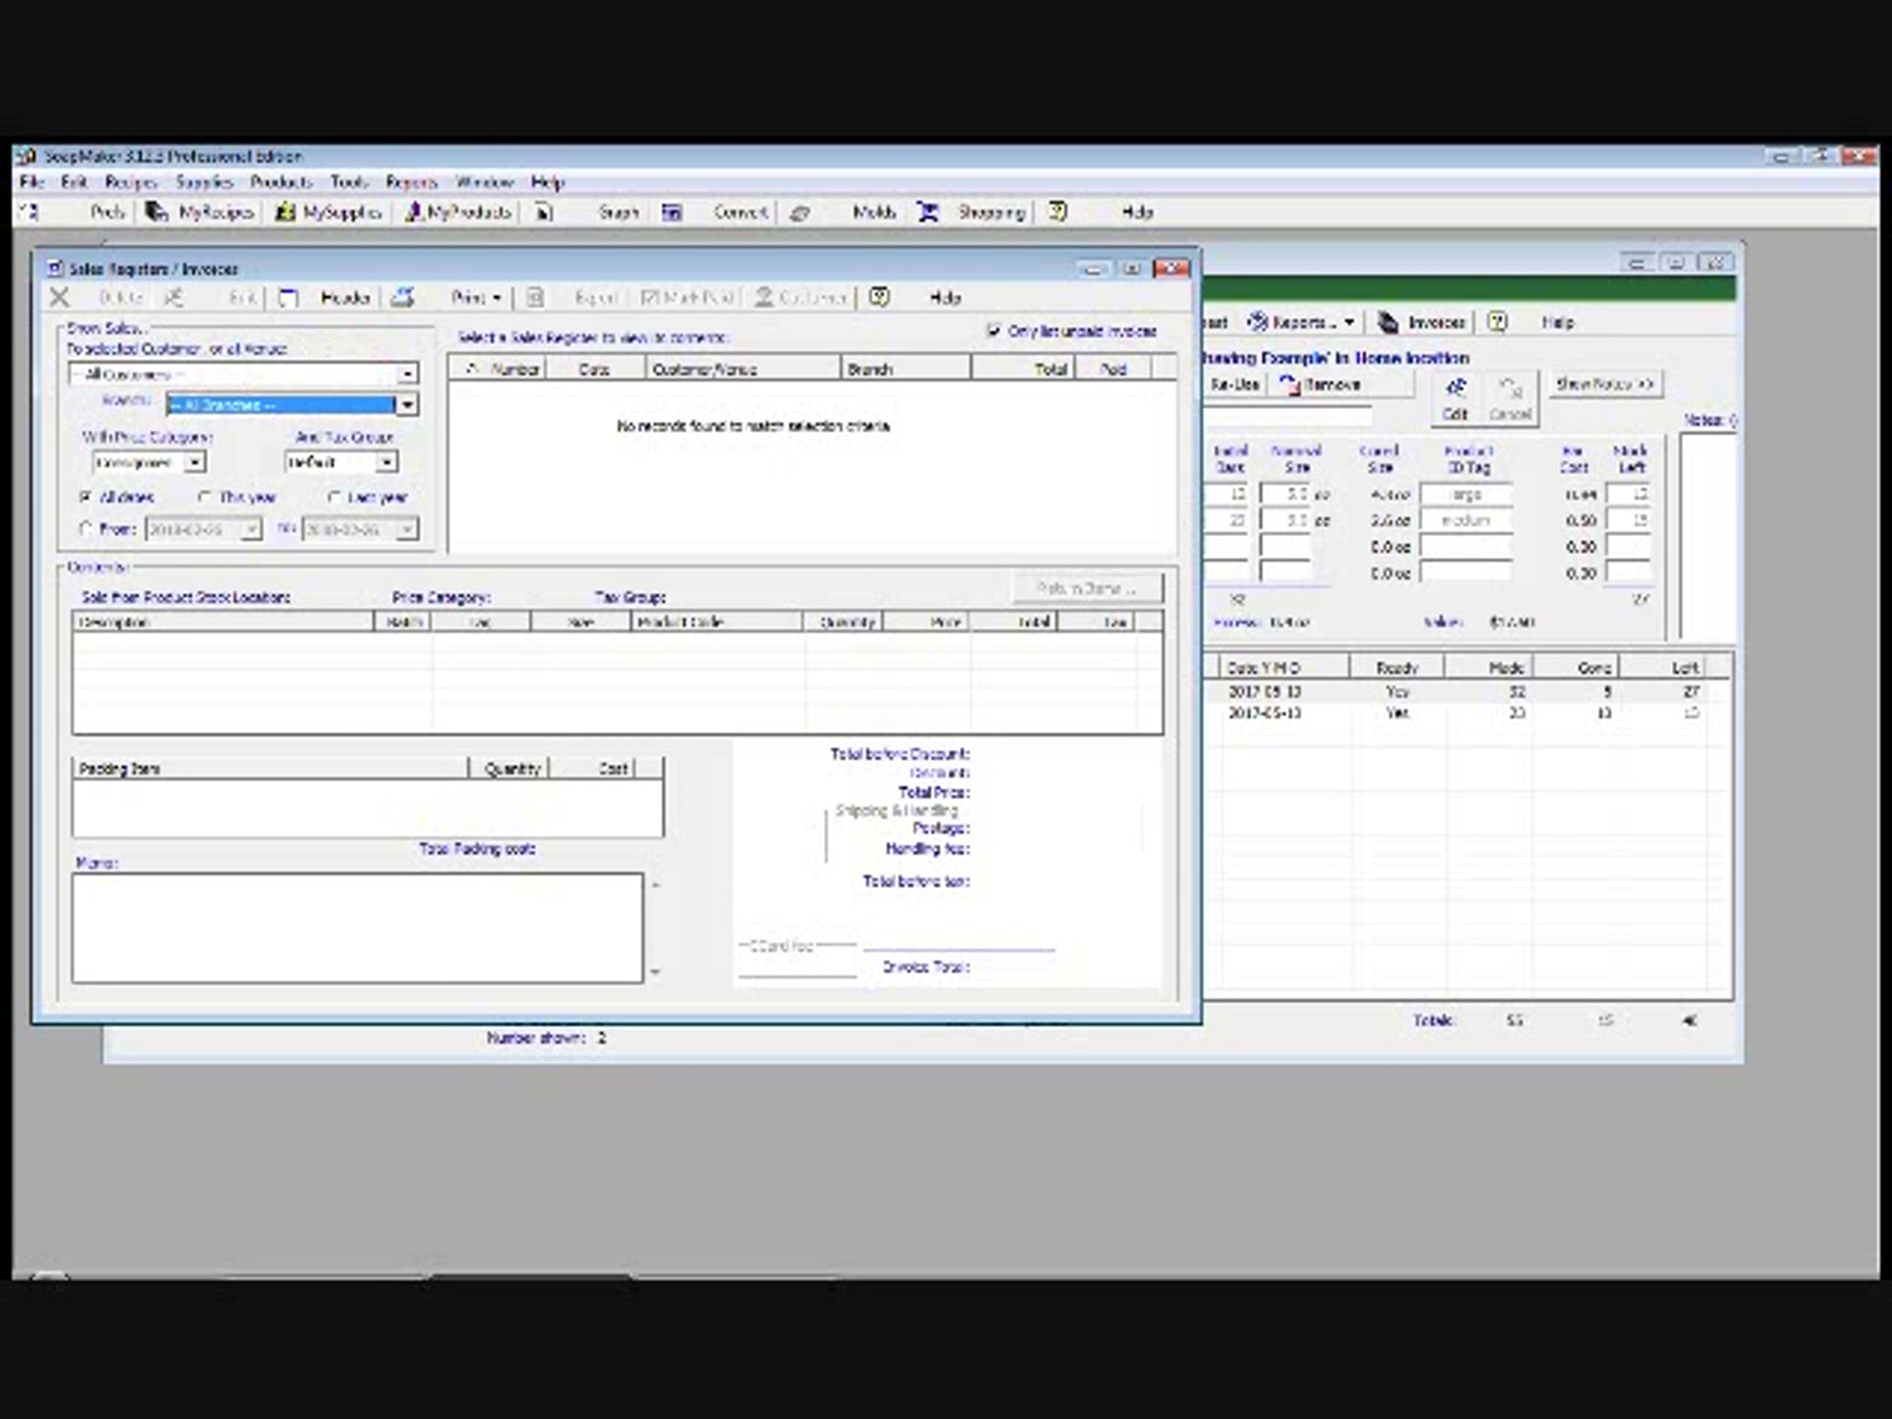
left_click(195, 461)
left_click(138, 485)
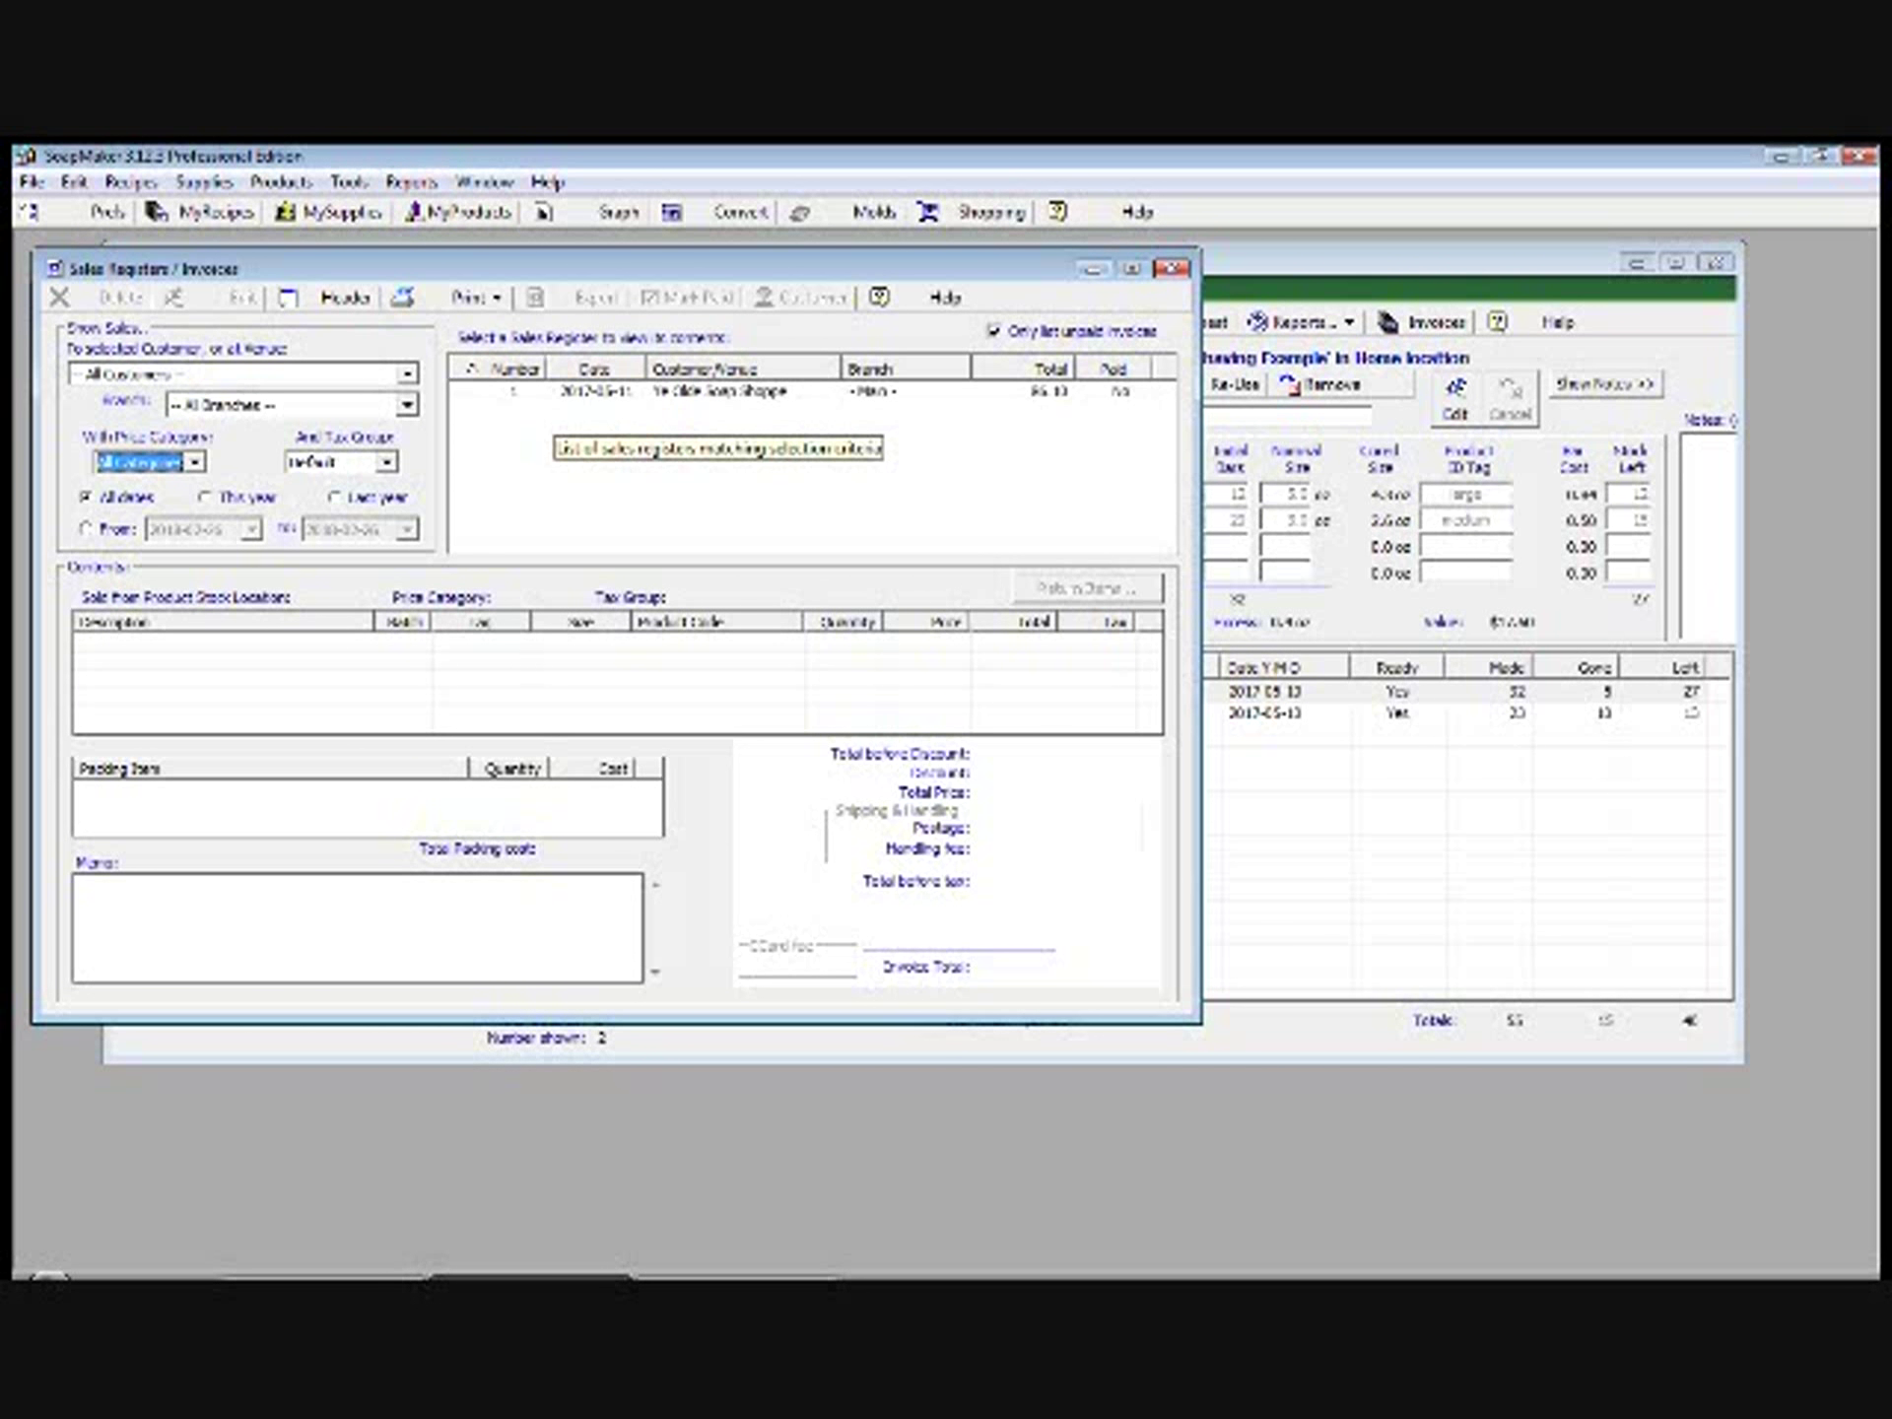
- Load the unpaid register's contents, select its Smooth Shave line, and enlarge and move the window right
left_click(630, 390)
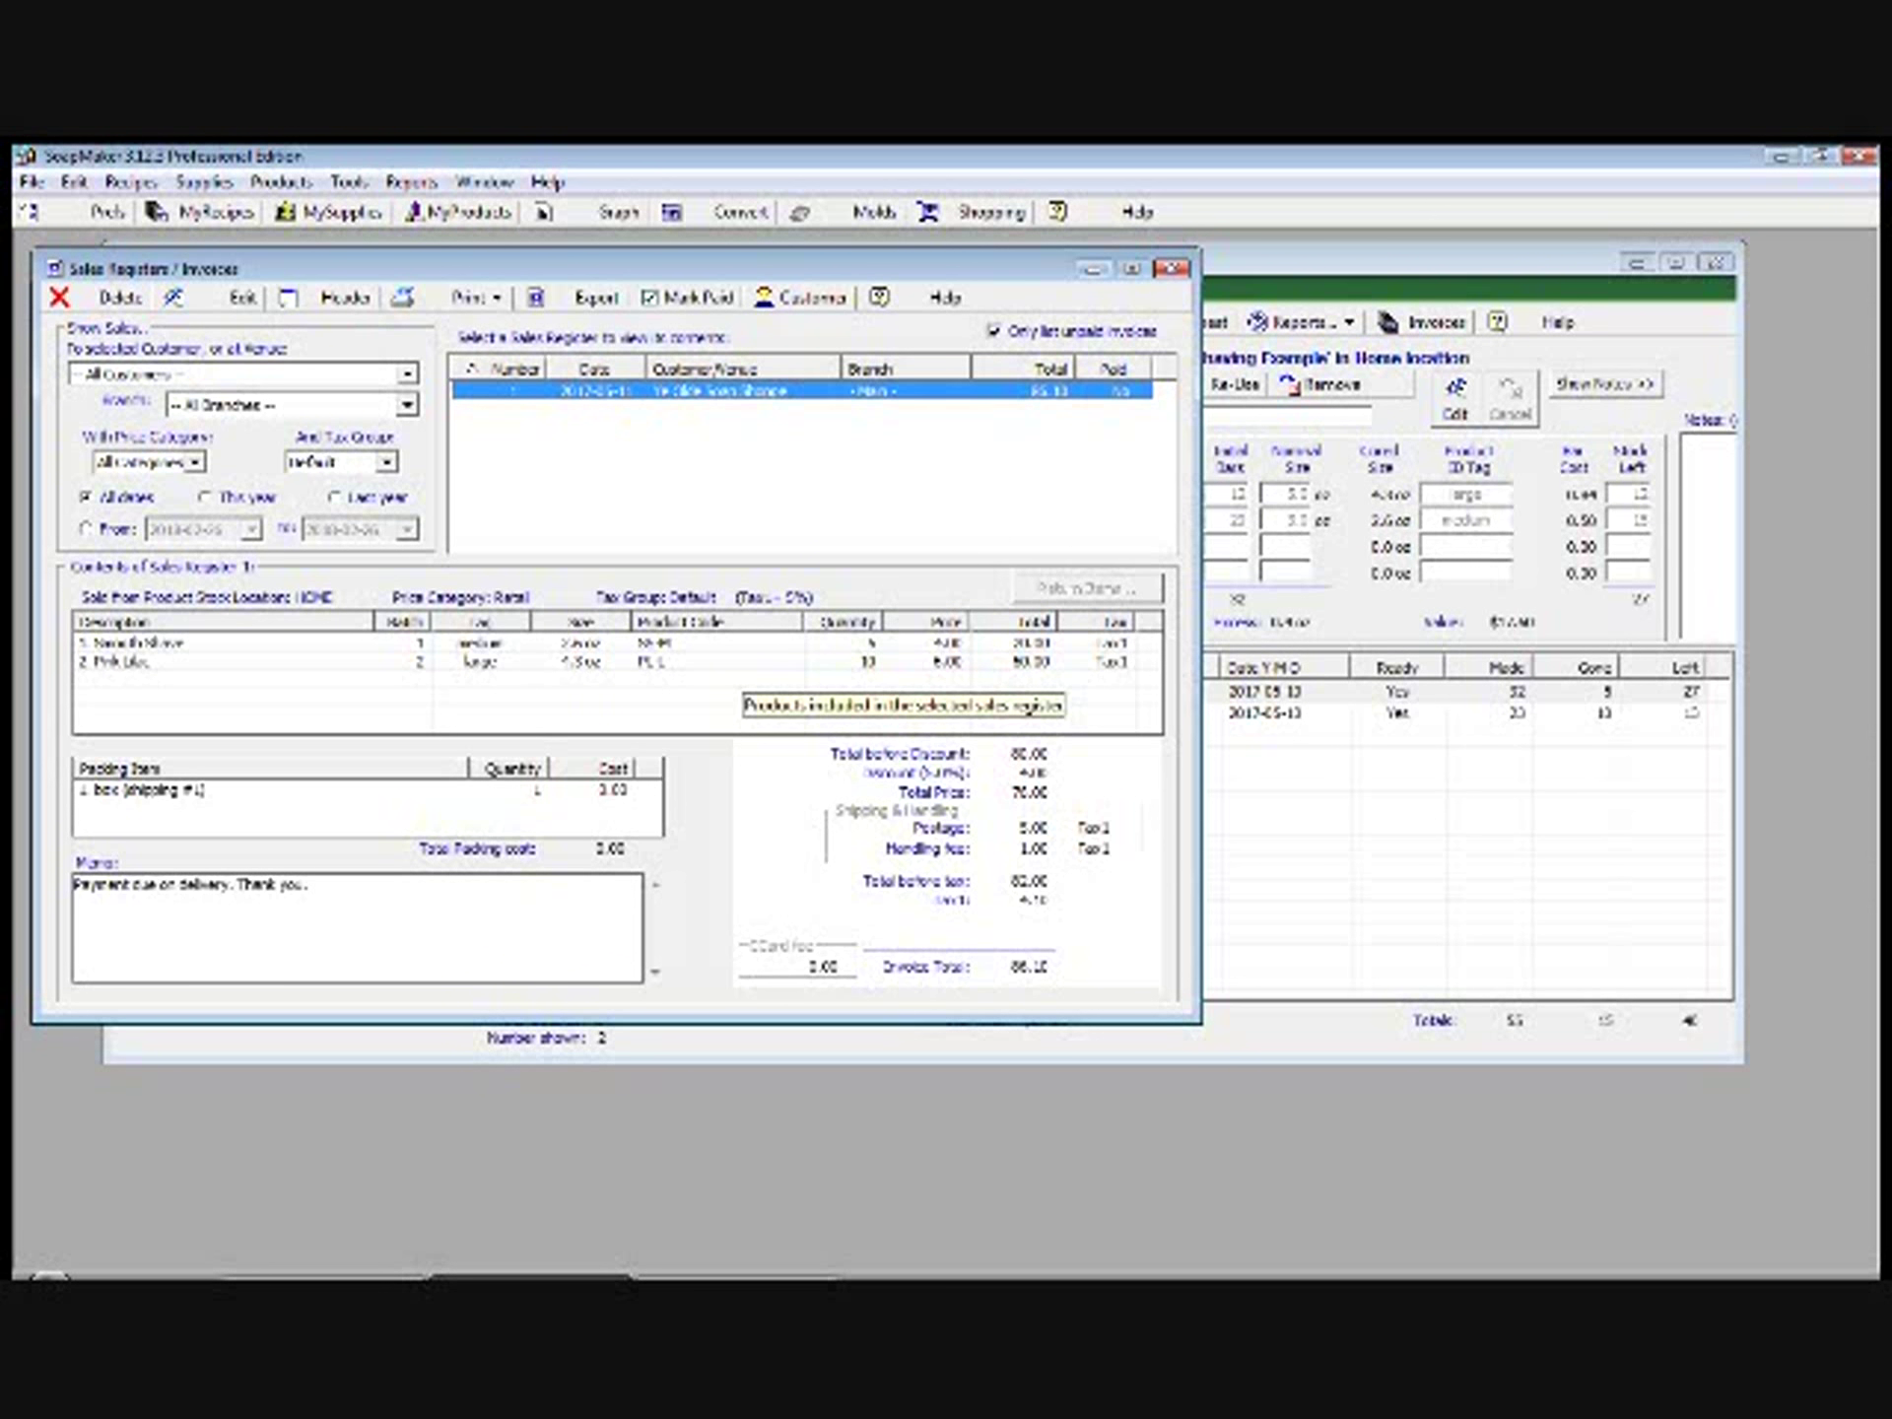
left_click(749, 642)
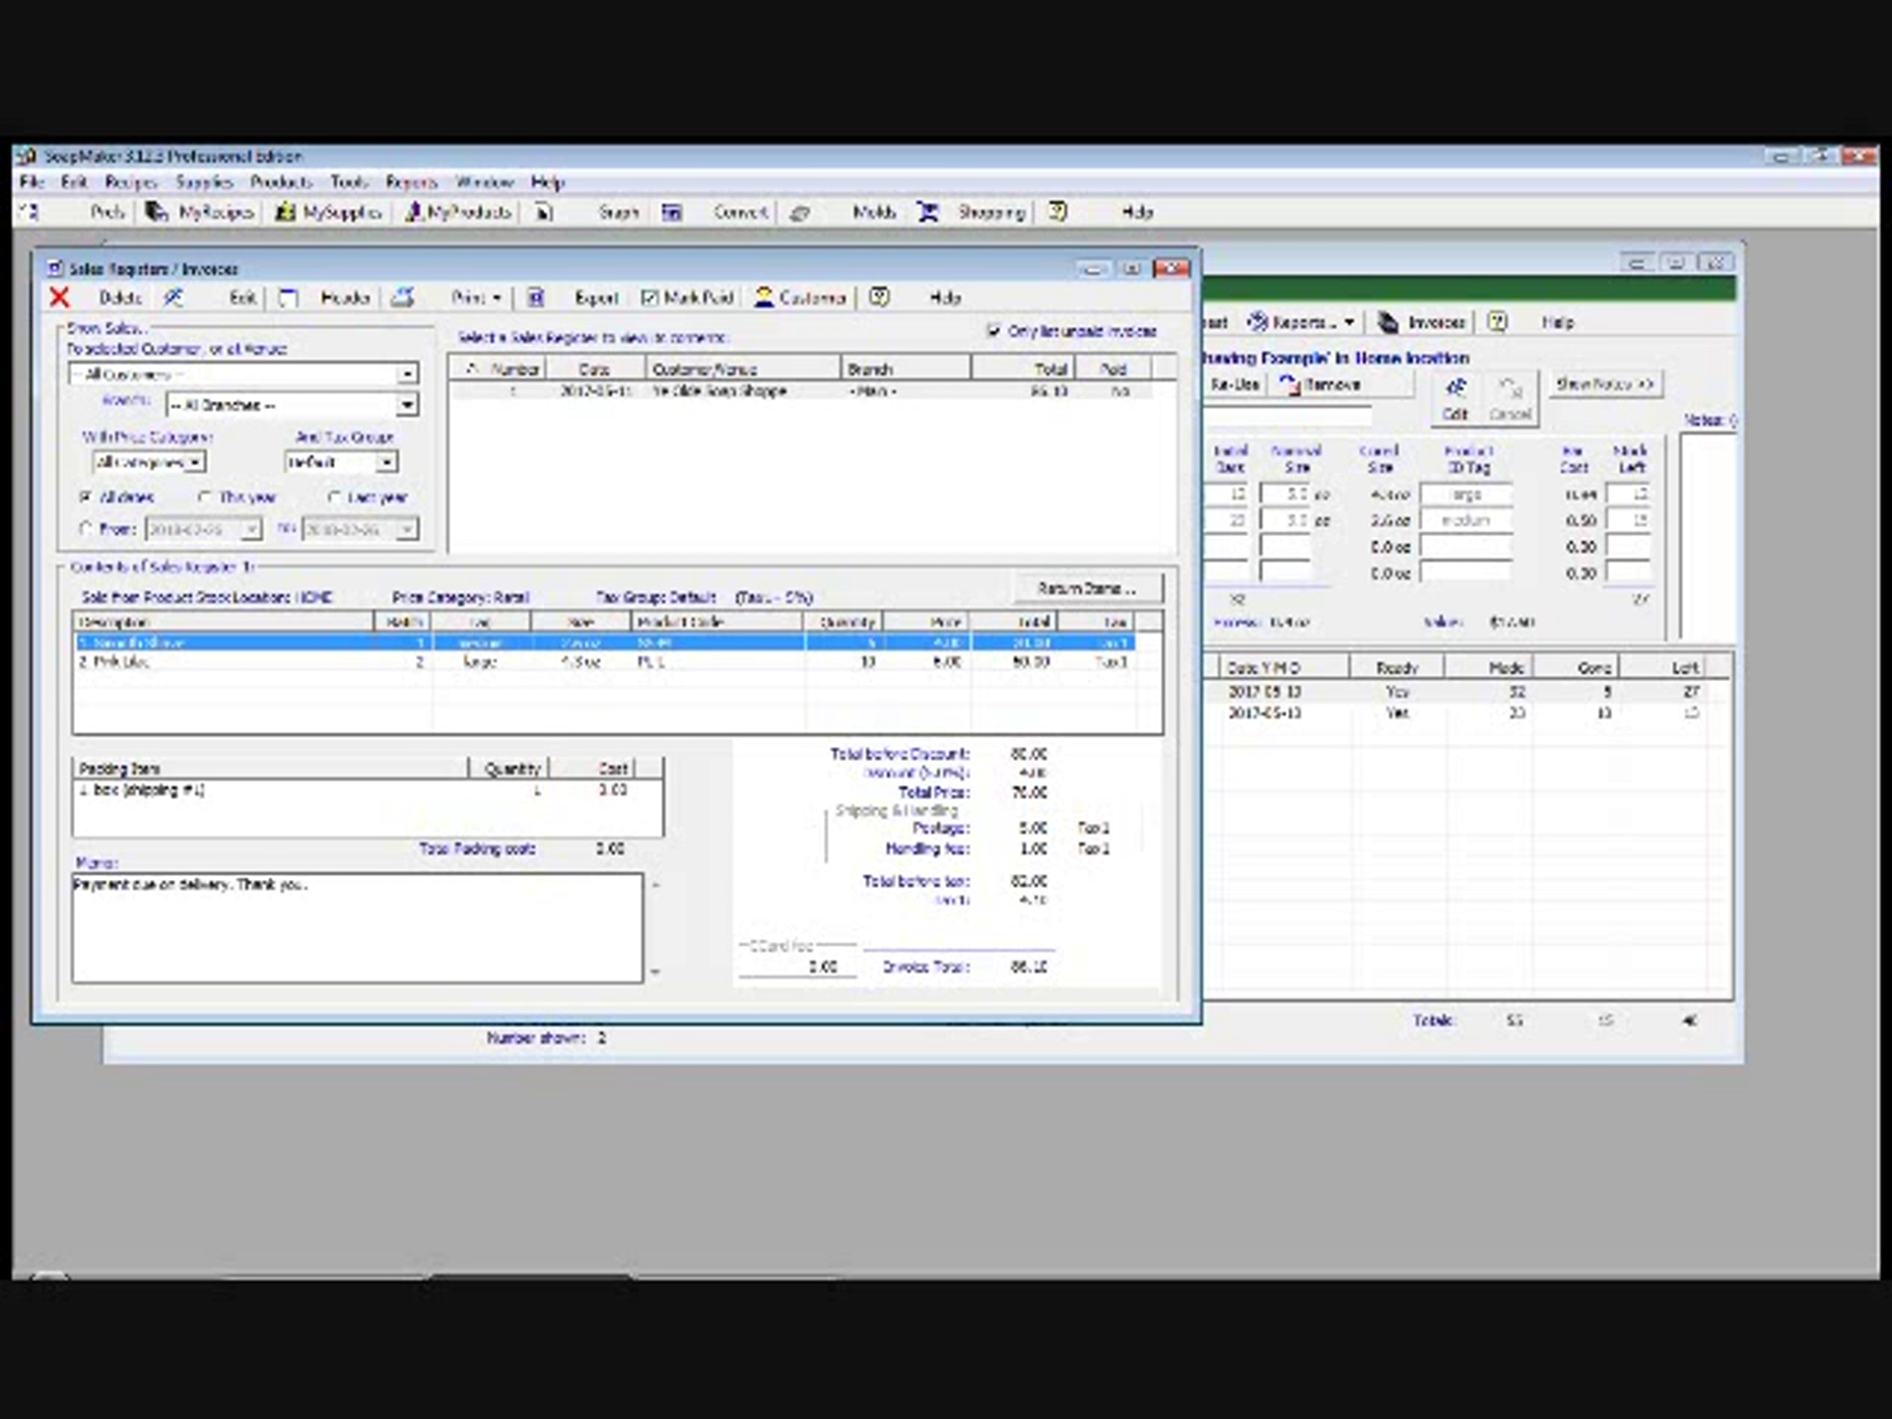
left_click_drag(1200, 1021, 1200, 1083)
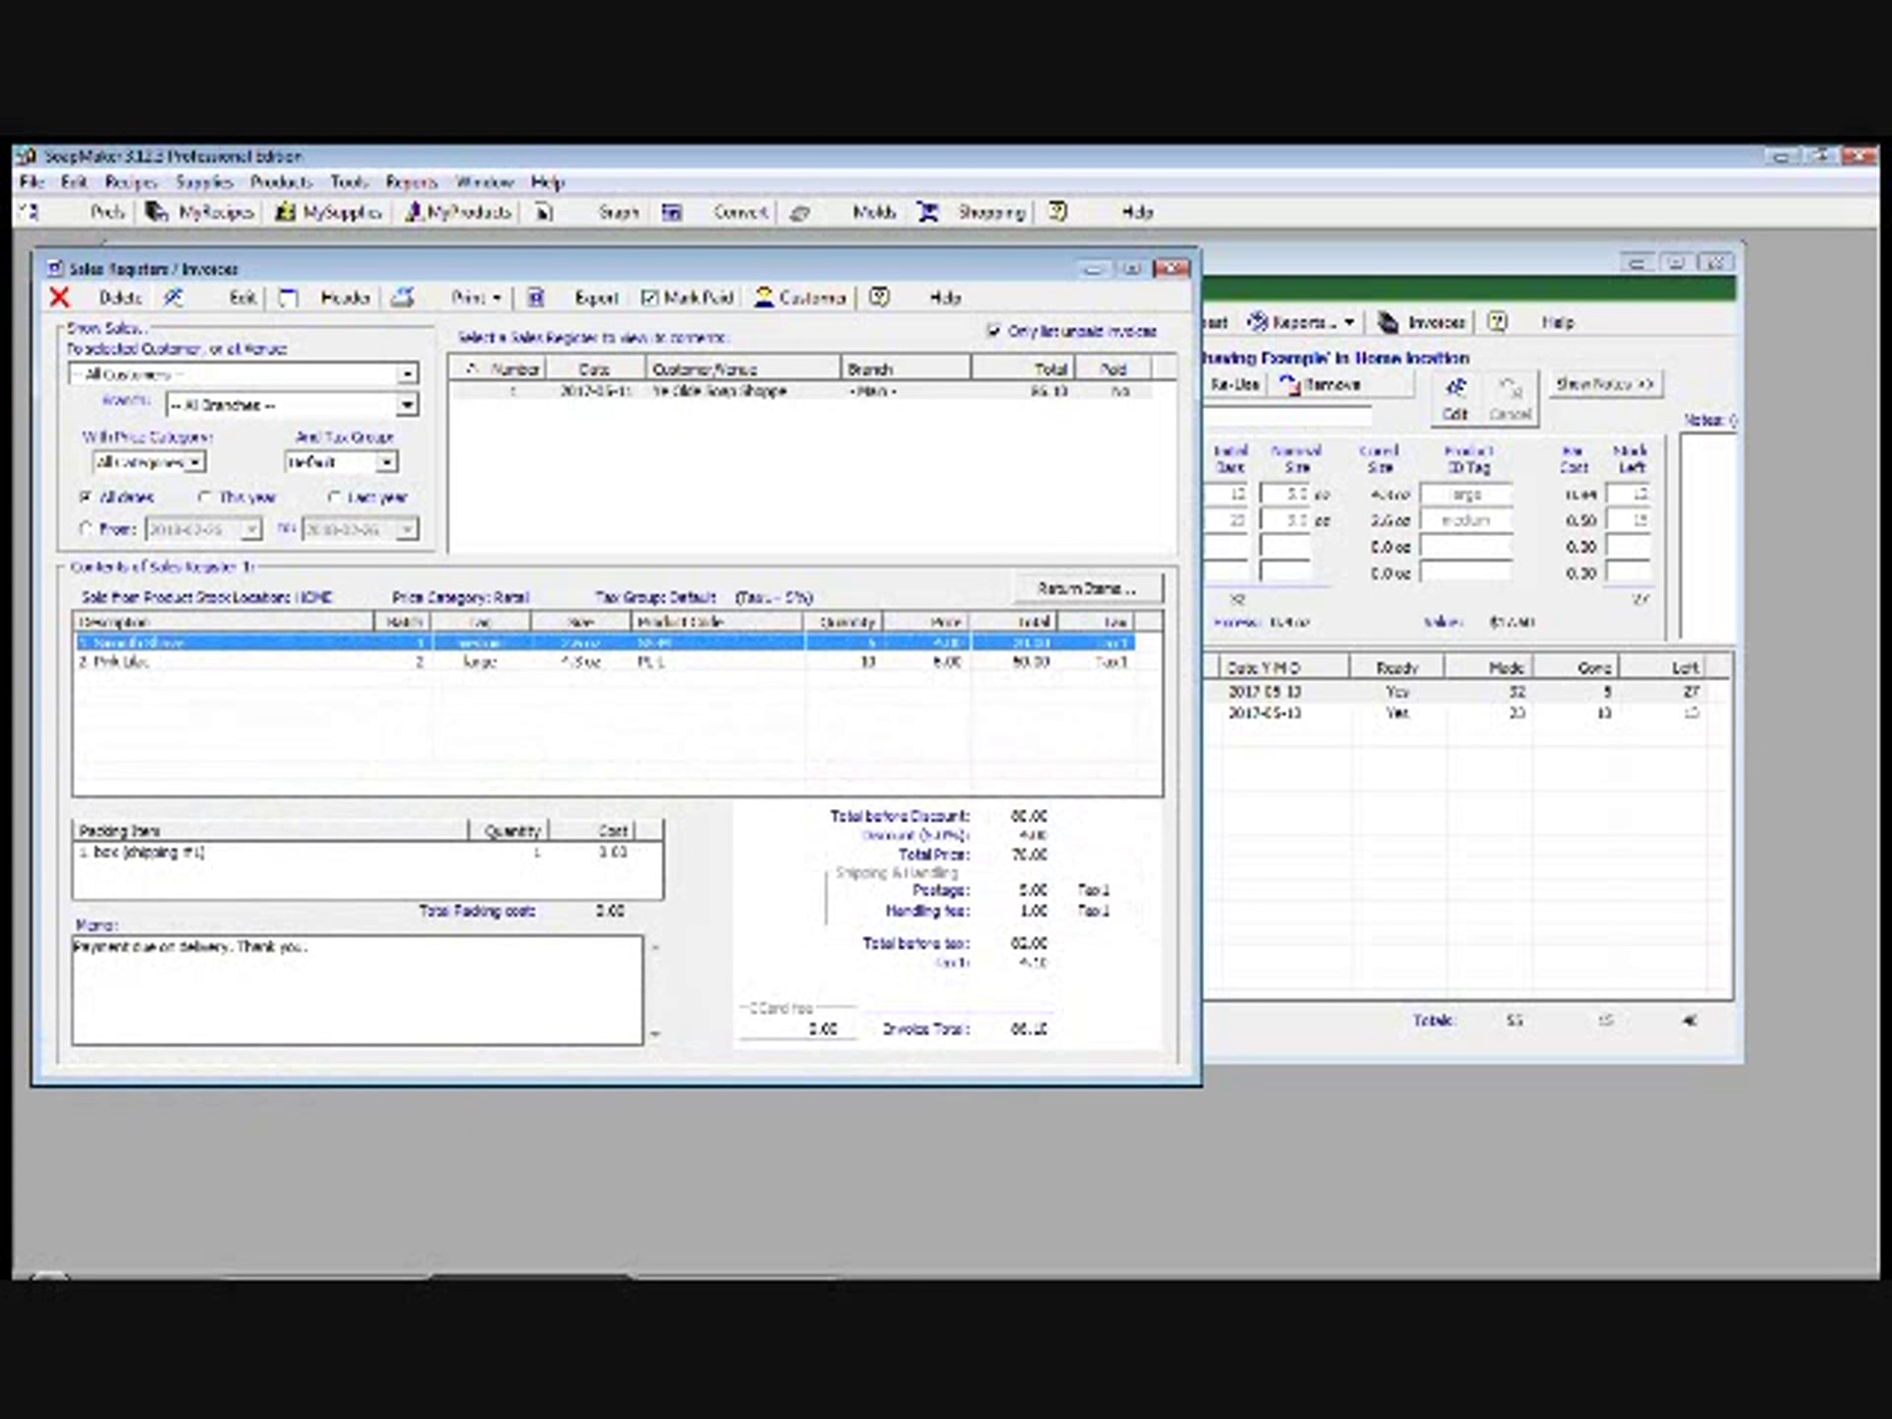
left_click_drag(394, 268, 835, 287)
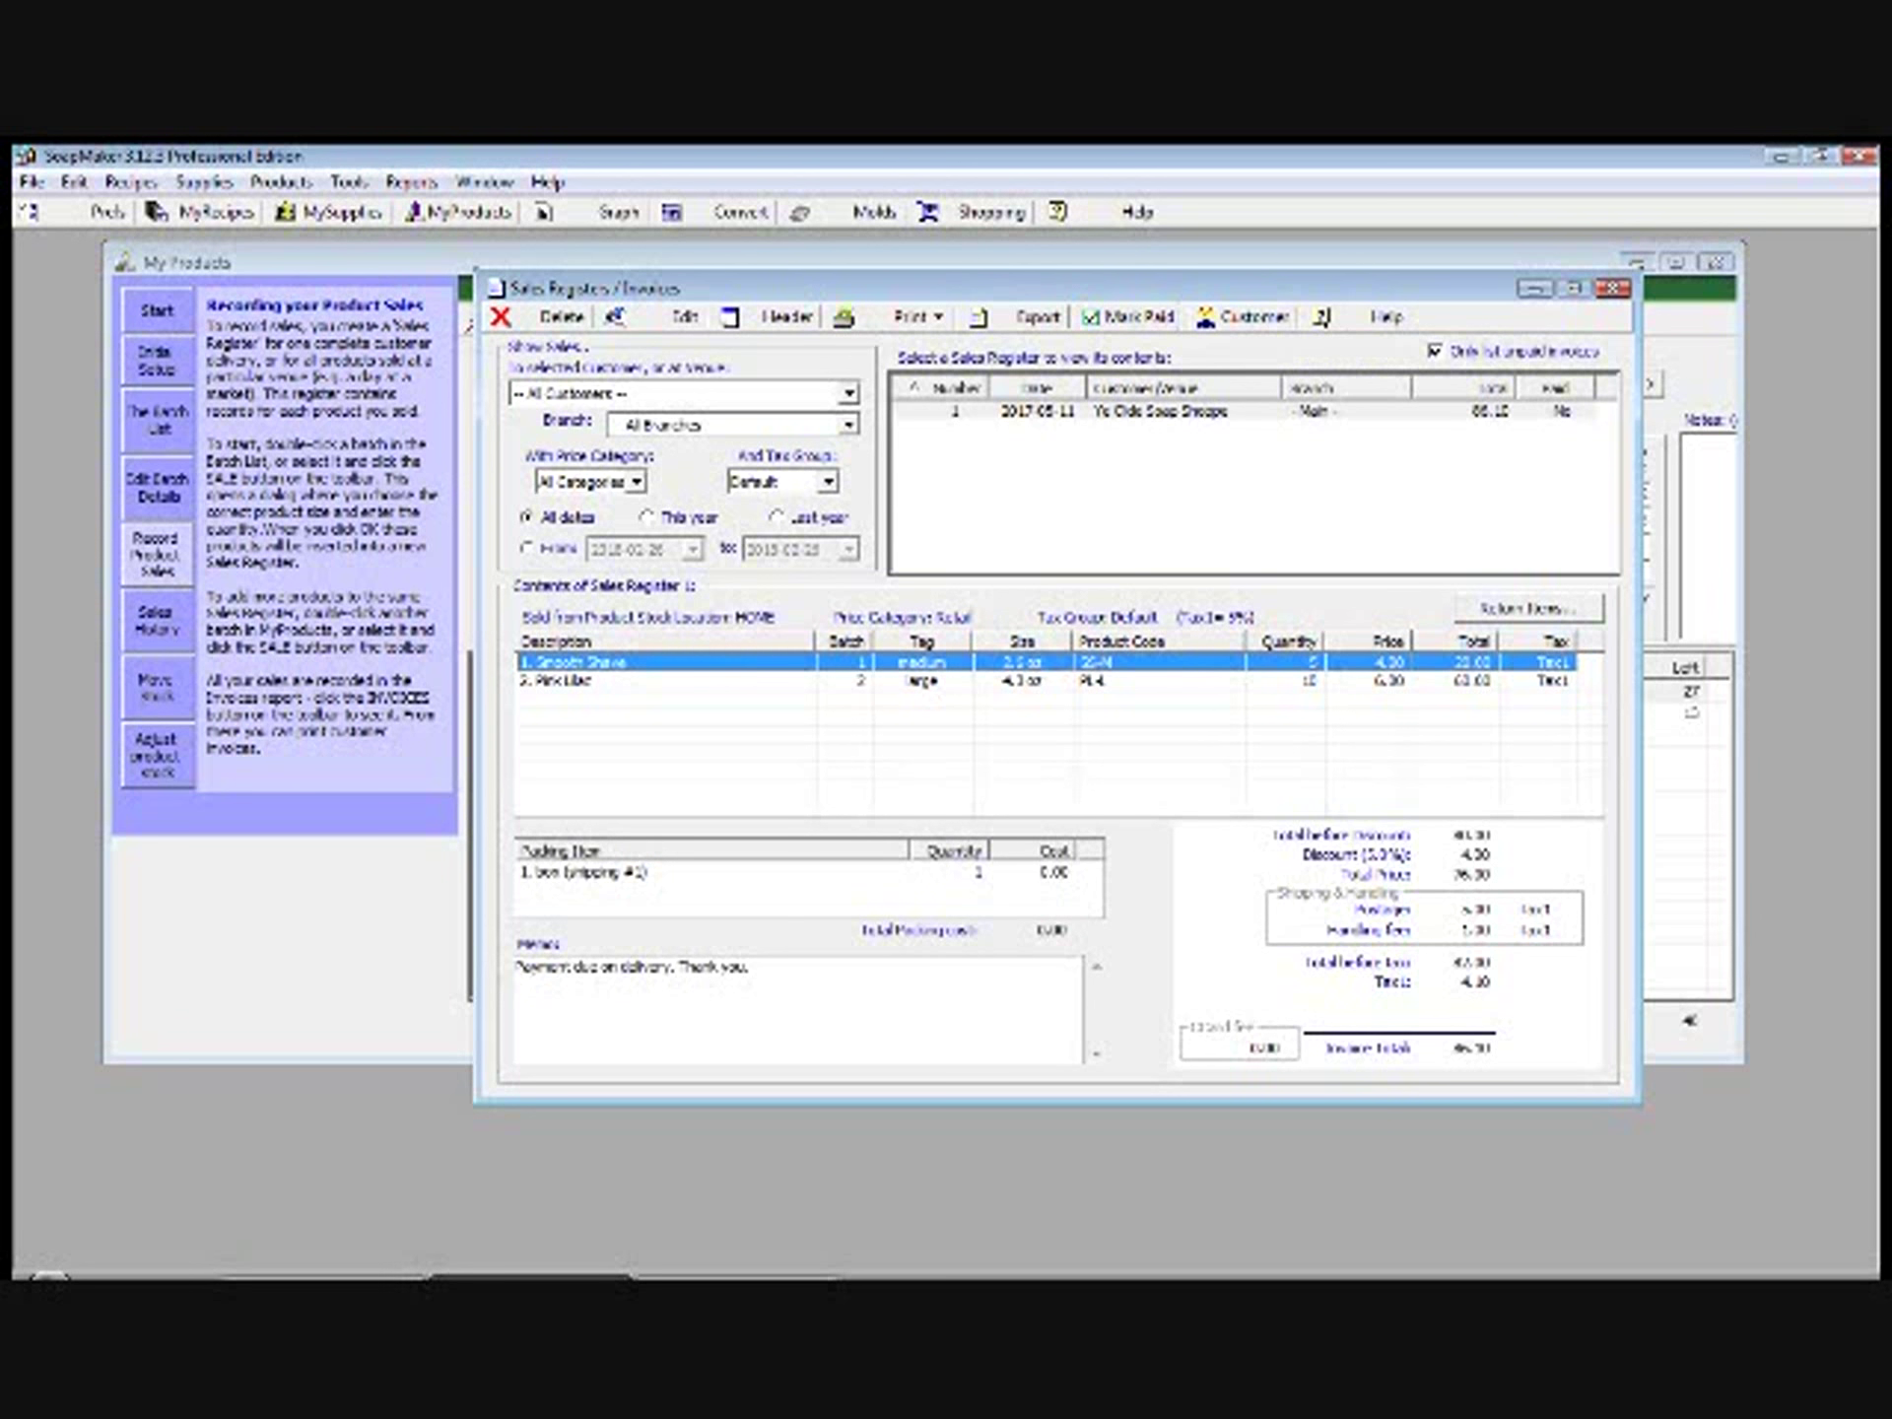
- Open the Invoice Header settings and select the 'My Fabulous Soap Company' text
left_click(786, 316)
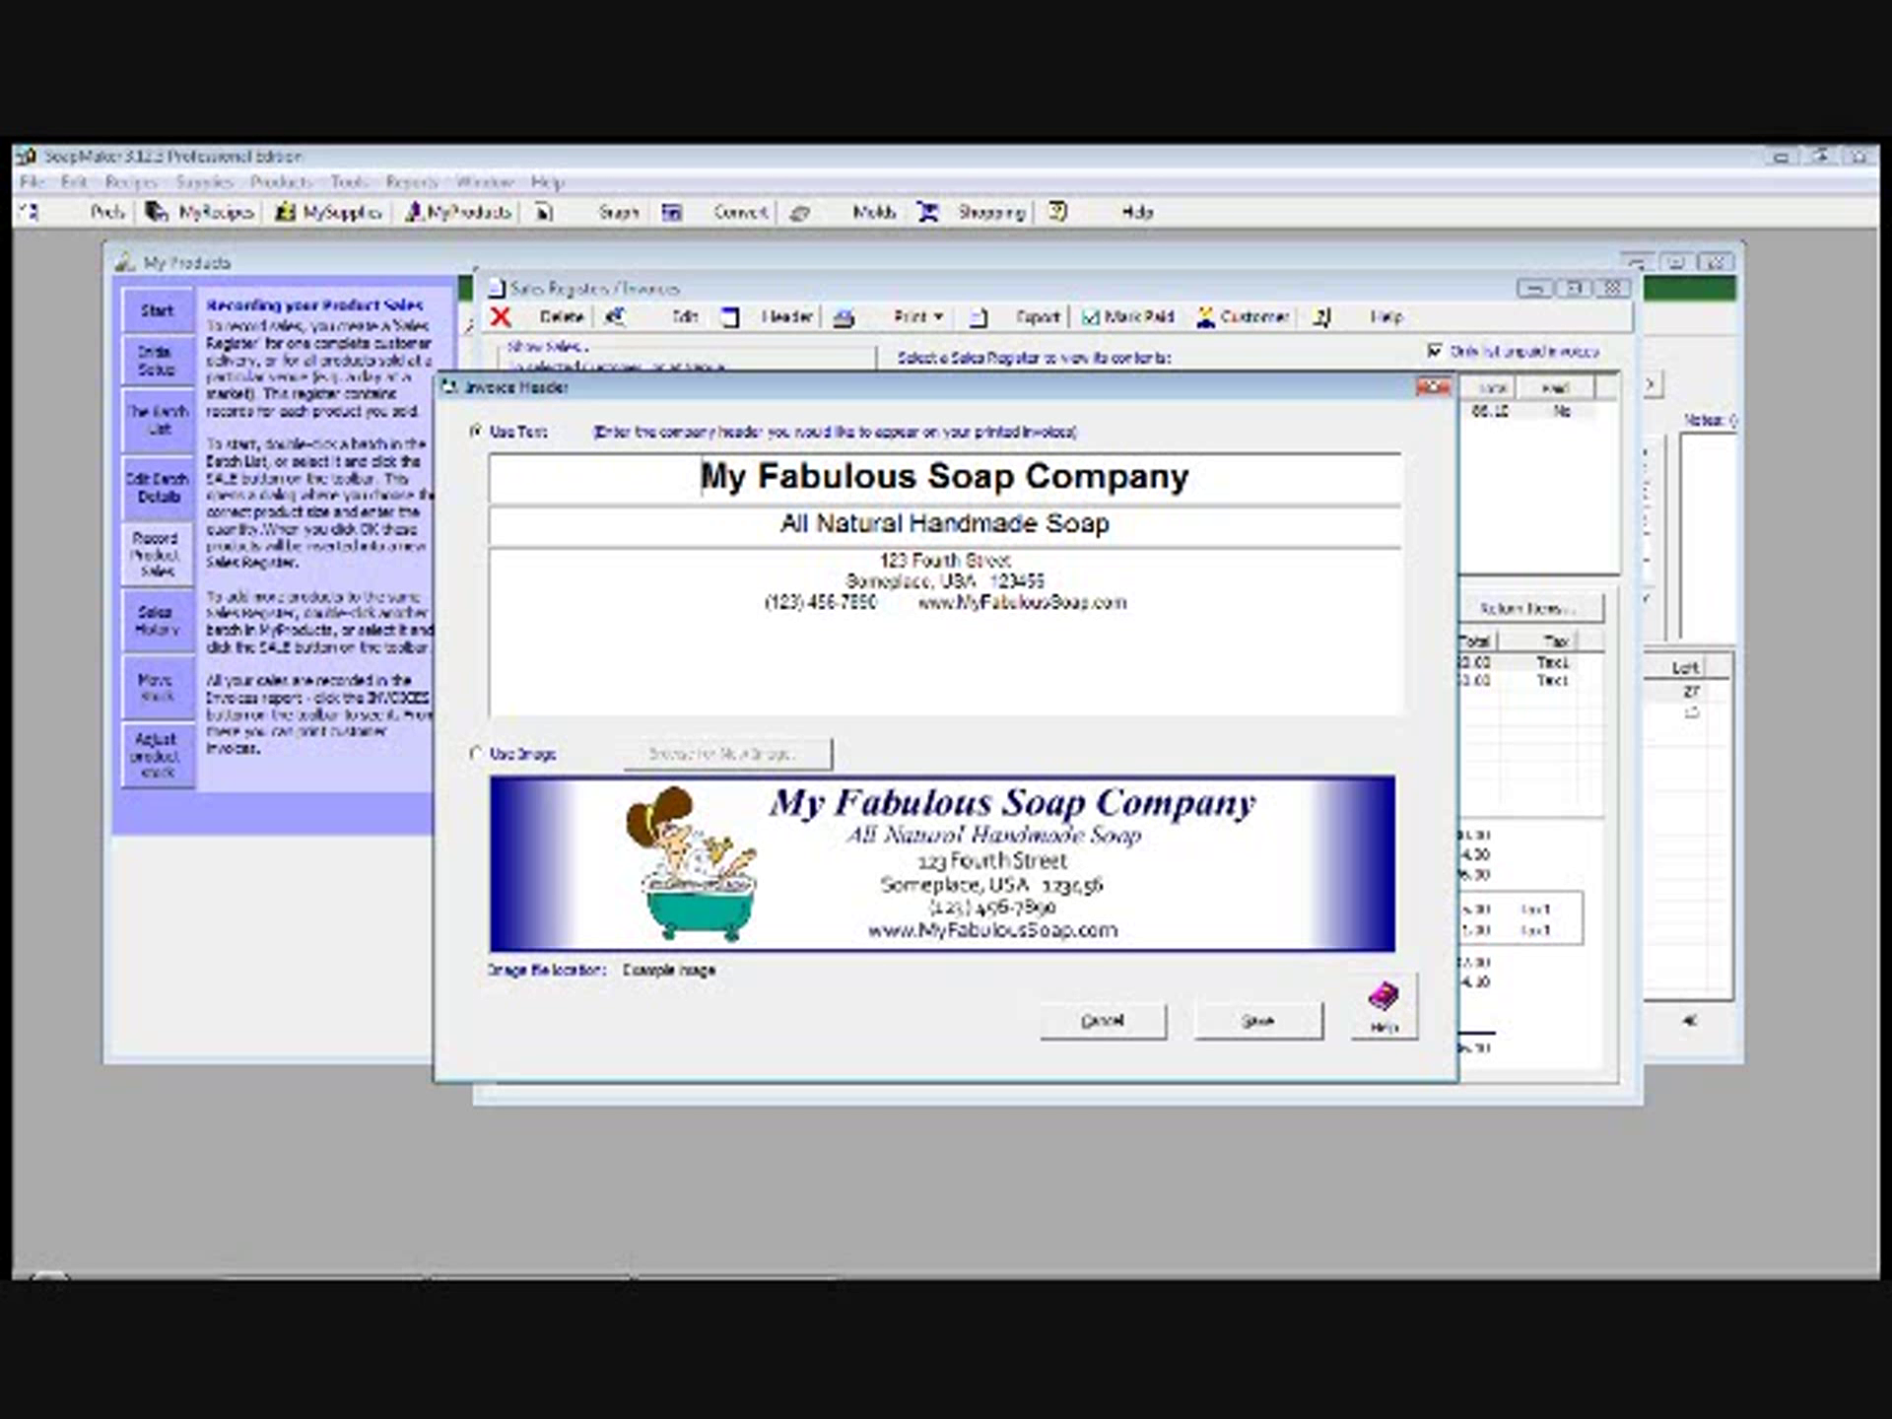
left_click_drag(1192, 477, 702, 477)
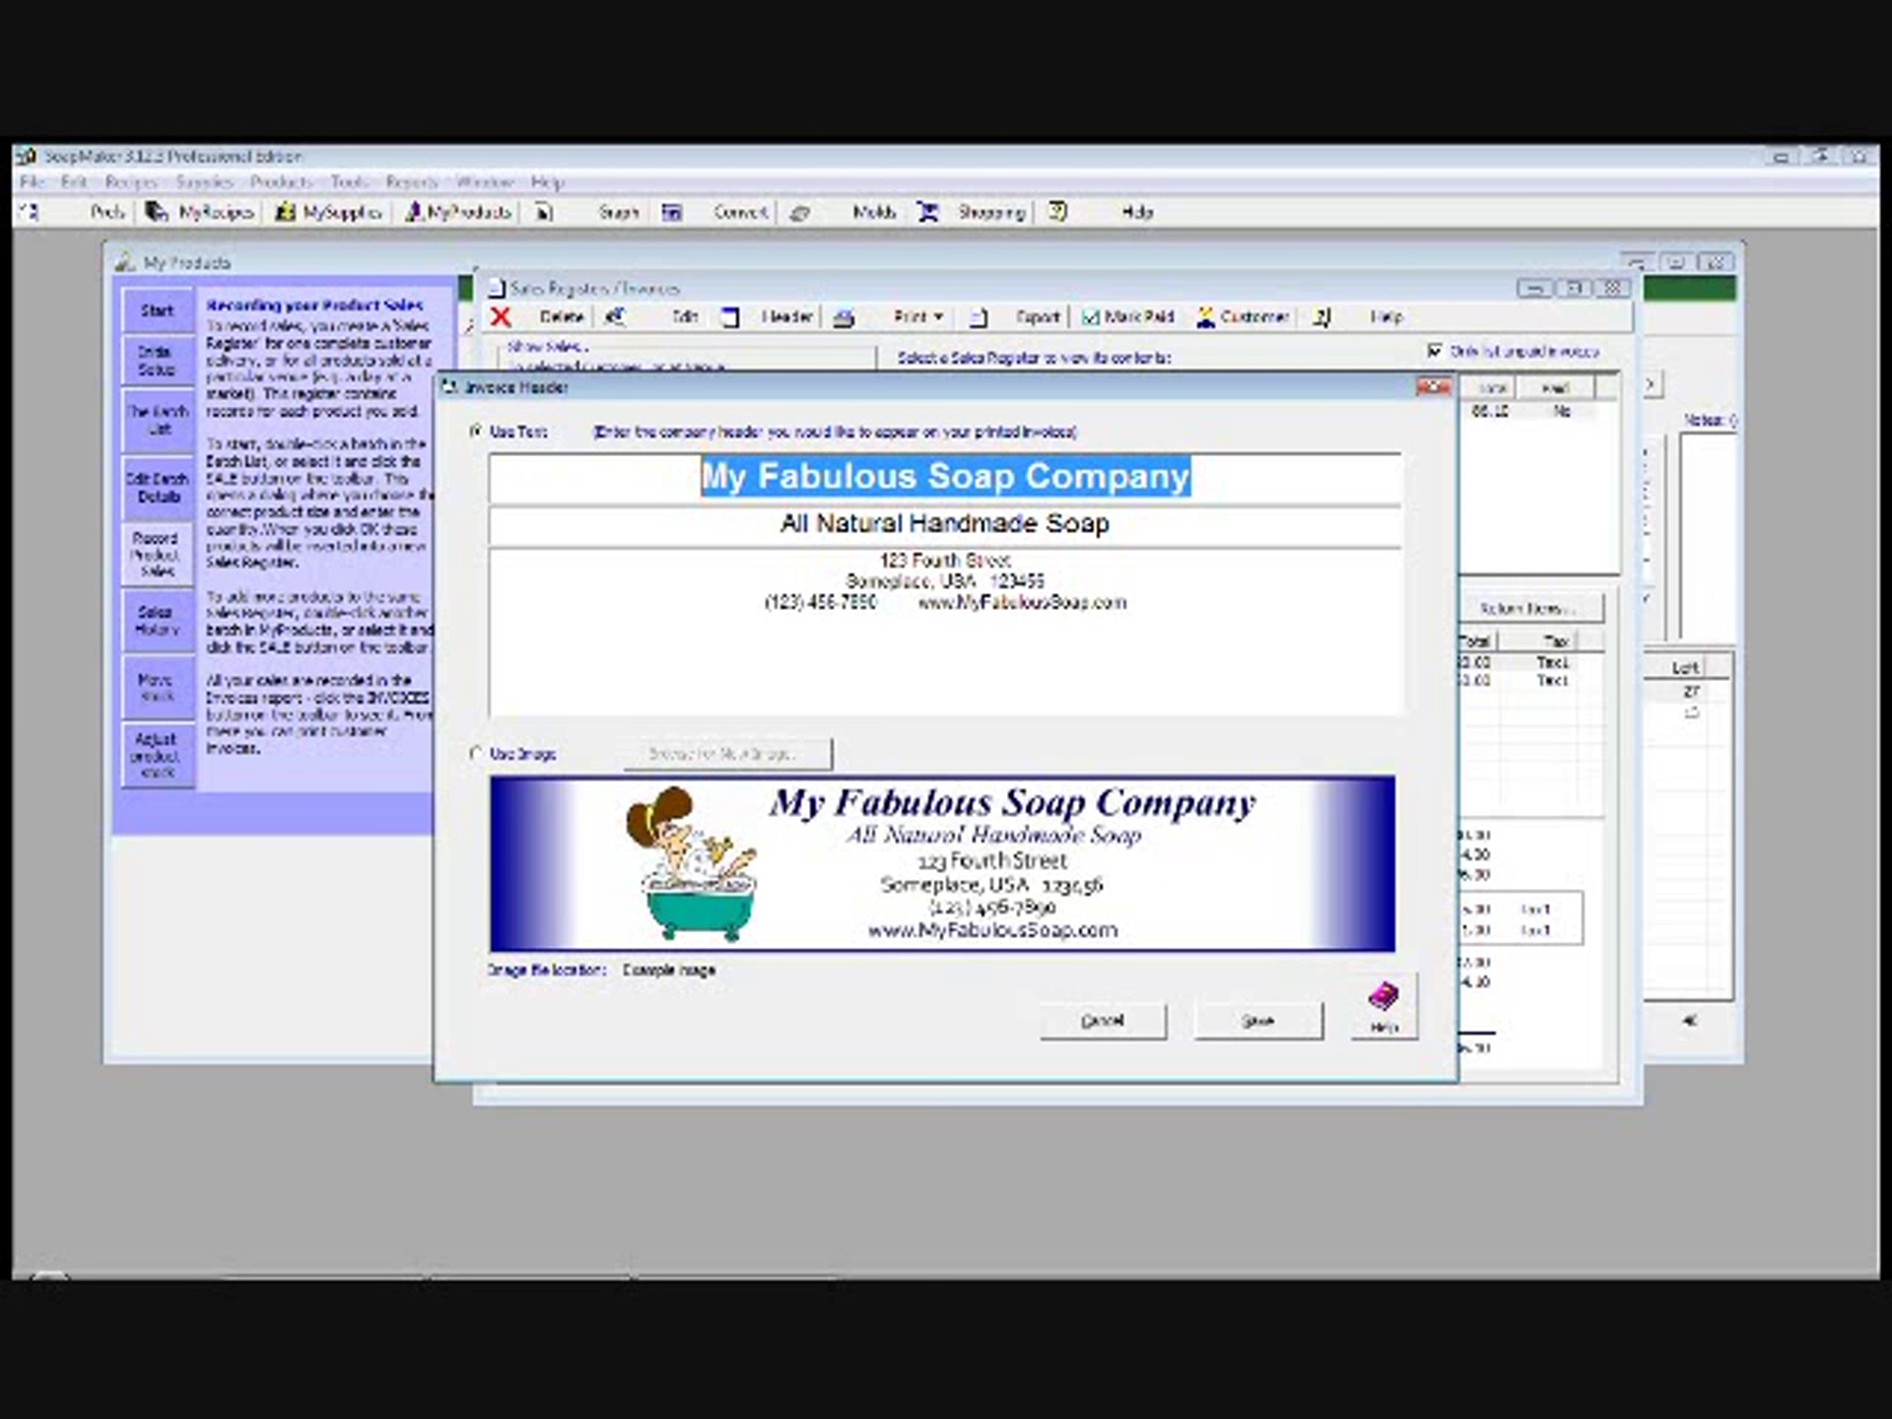
- Replace the header's company name with iNaturalBody and the street line with the business's PO box
key("BackSpace")
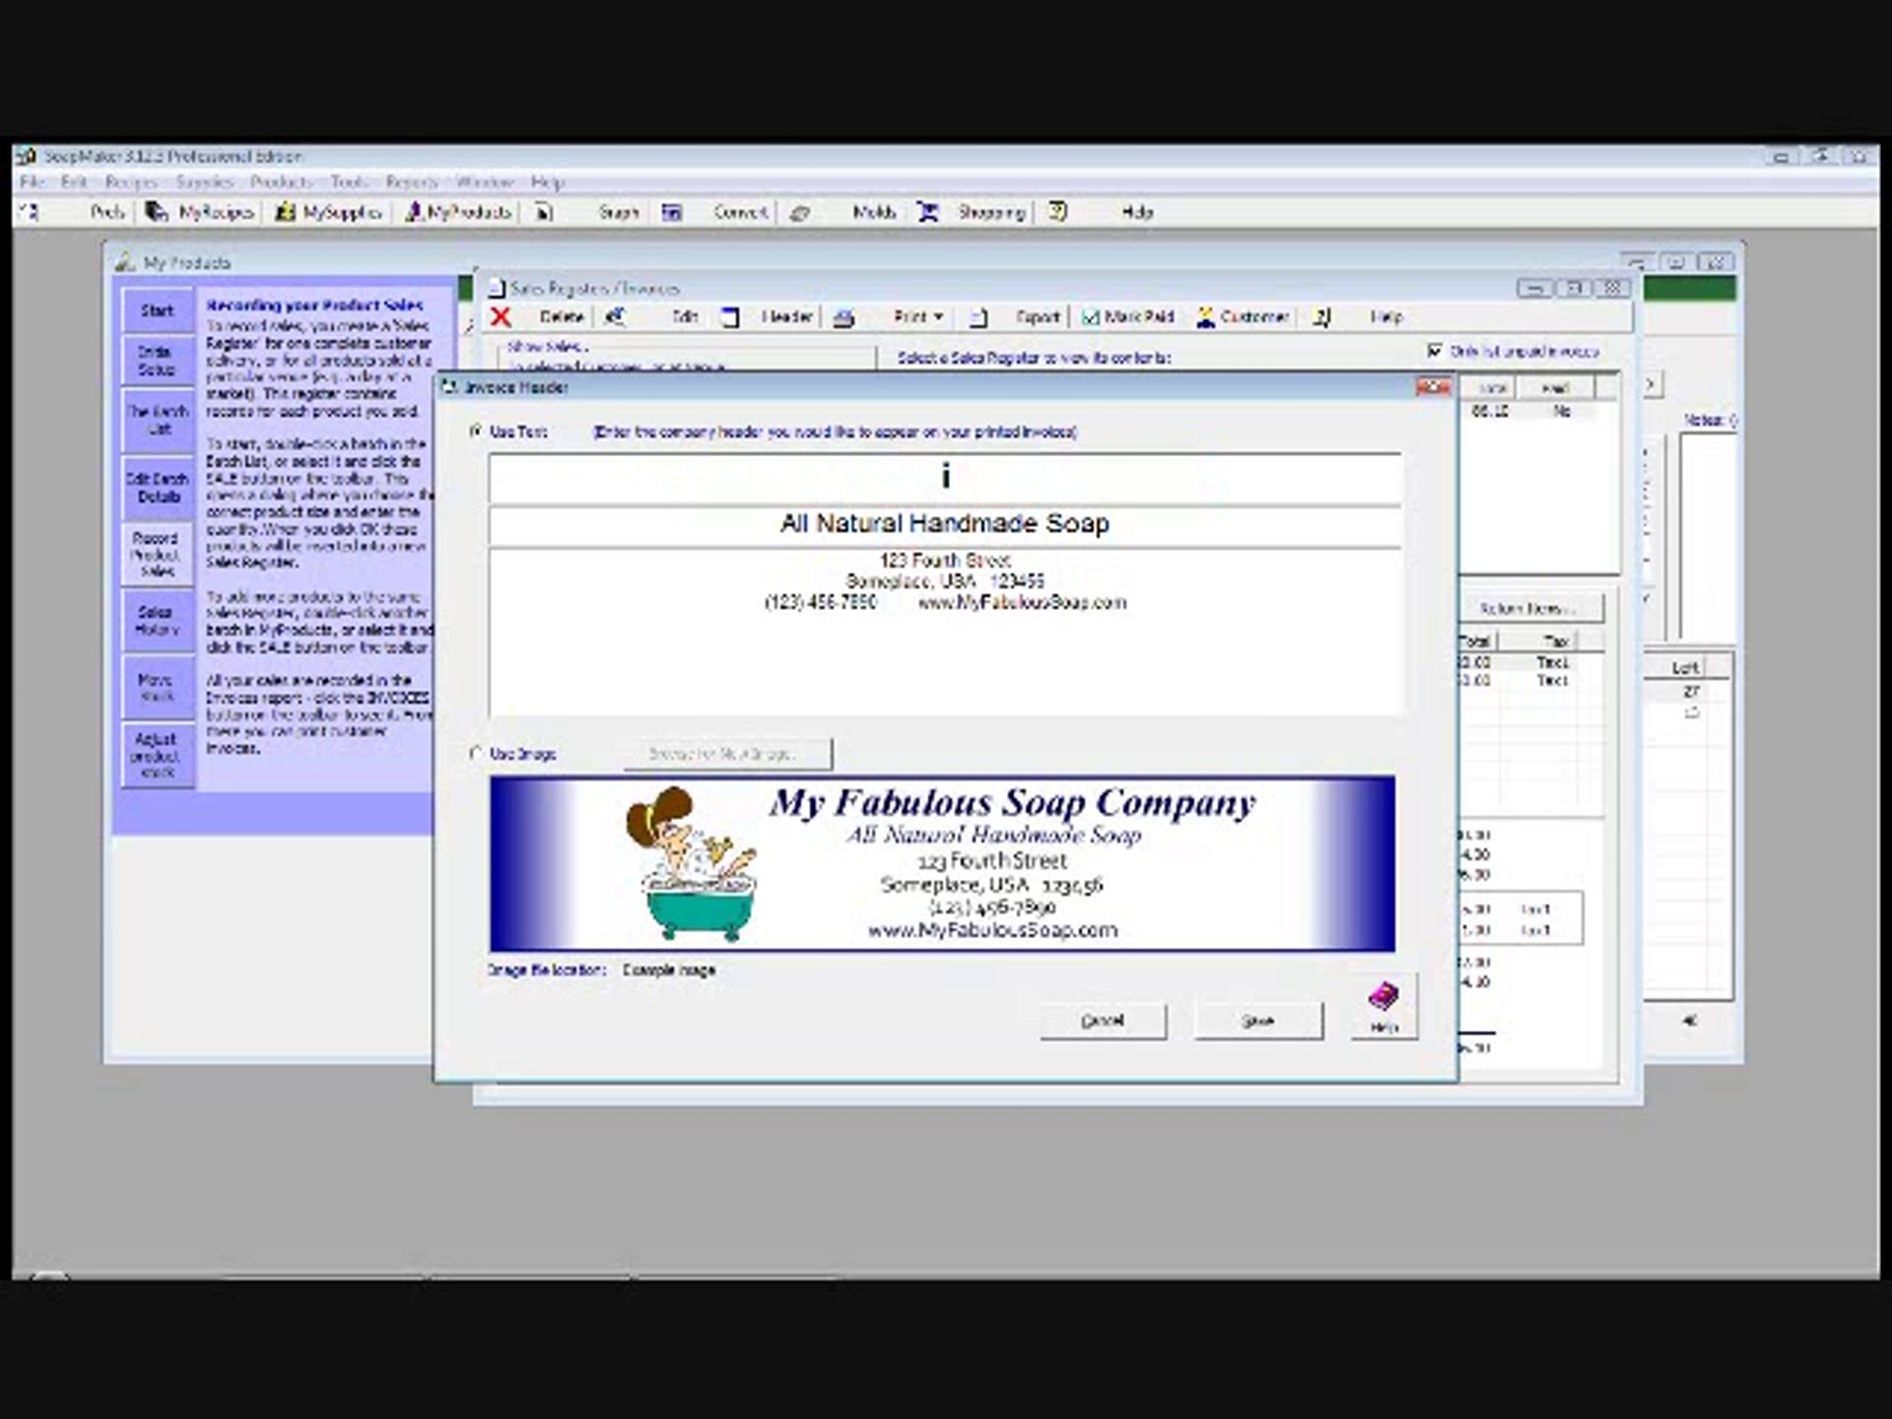
type("iNatural")
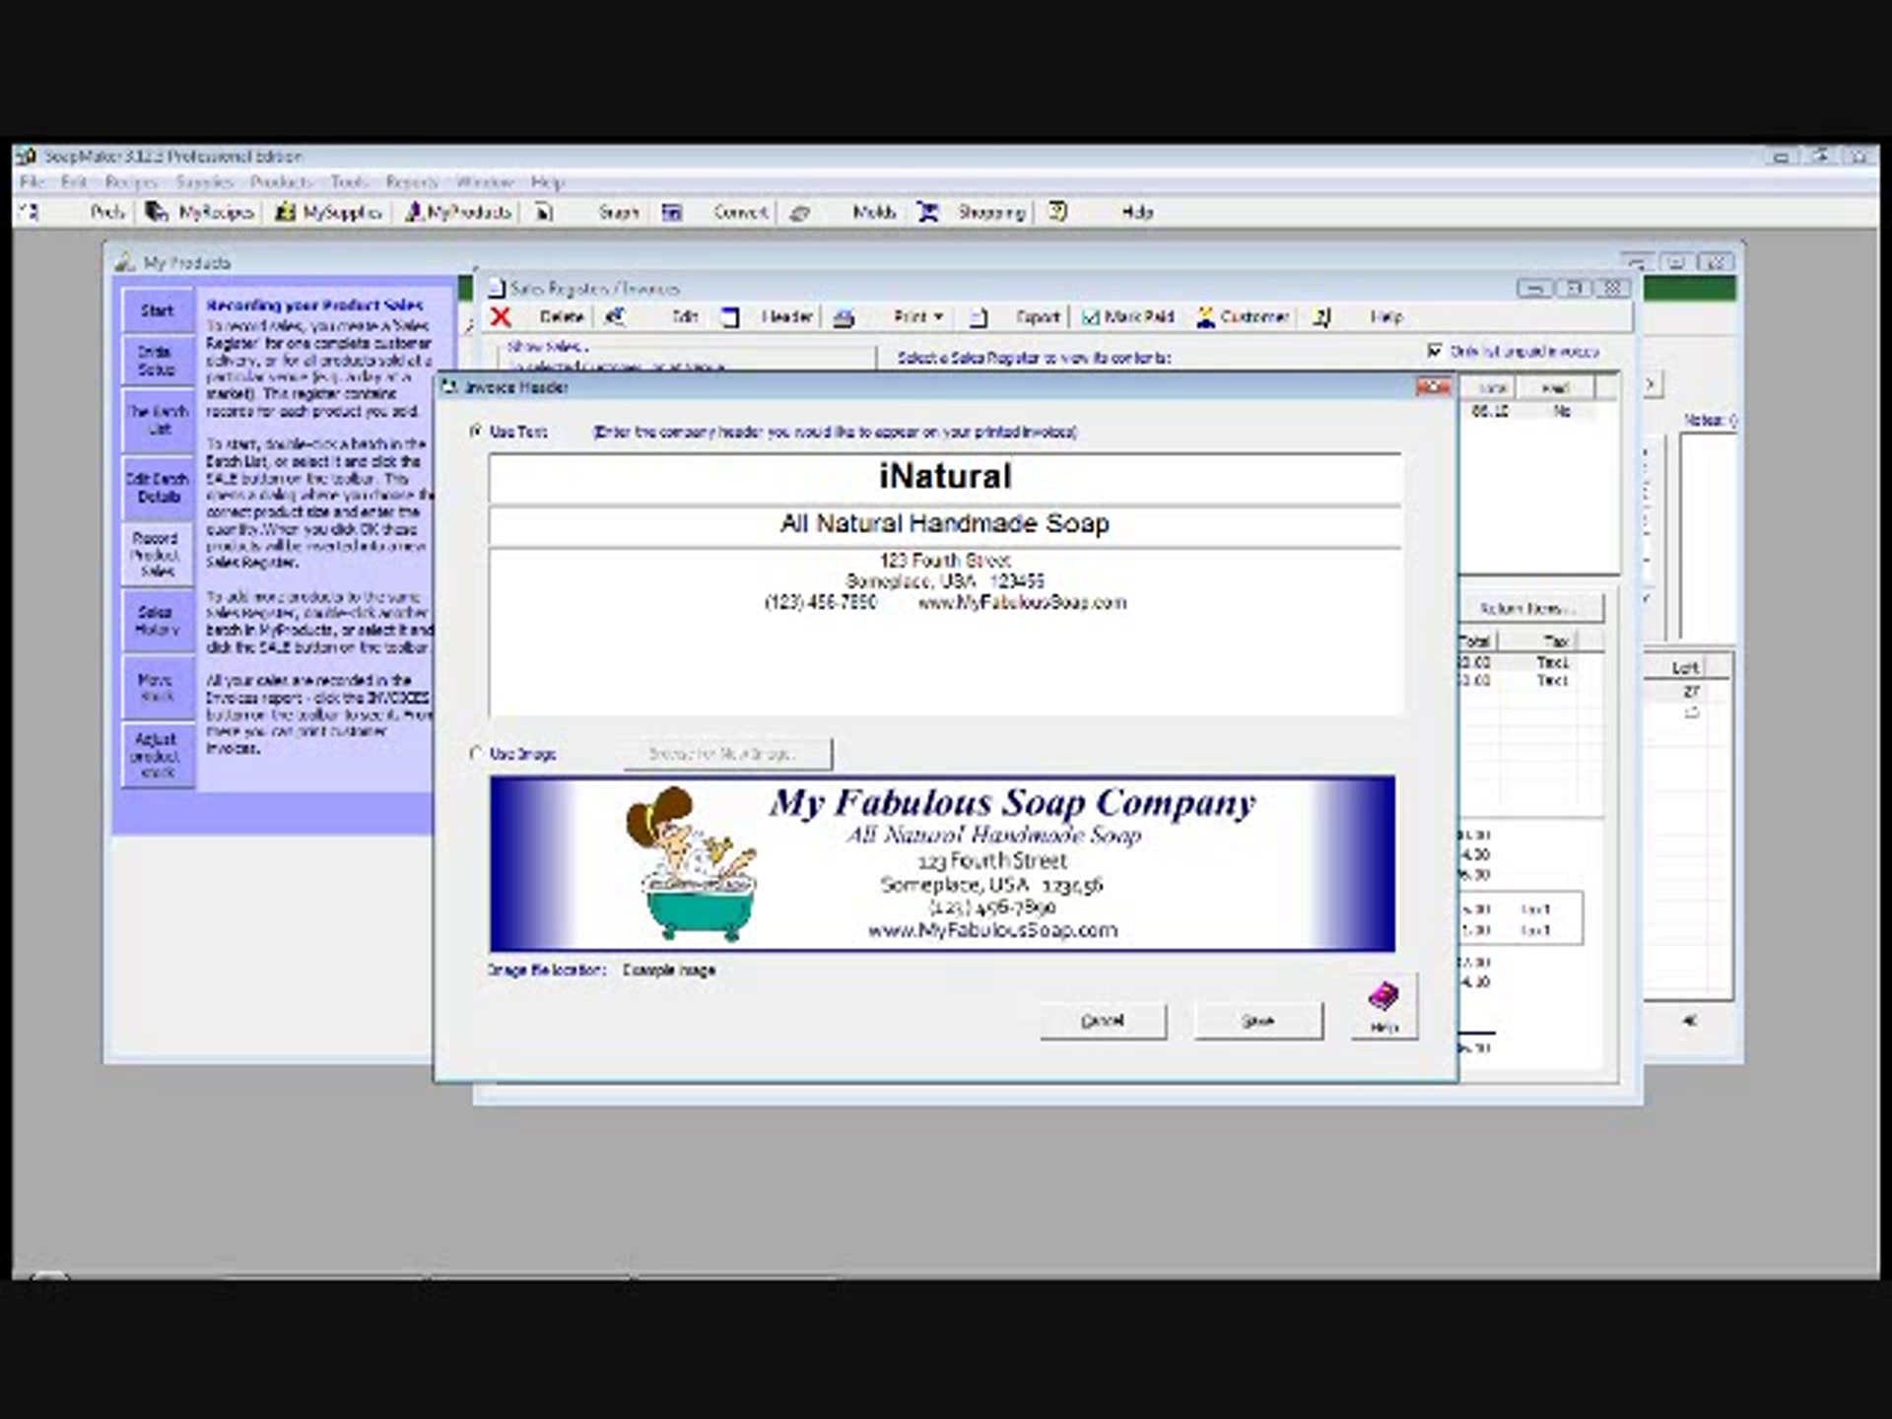
type("Body")
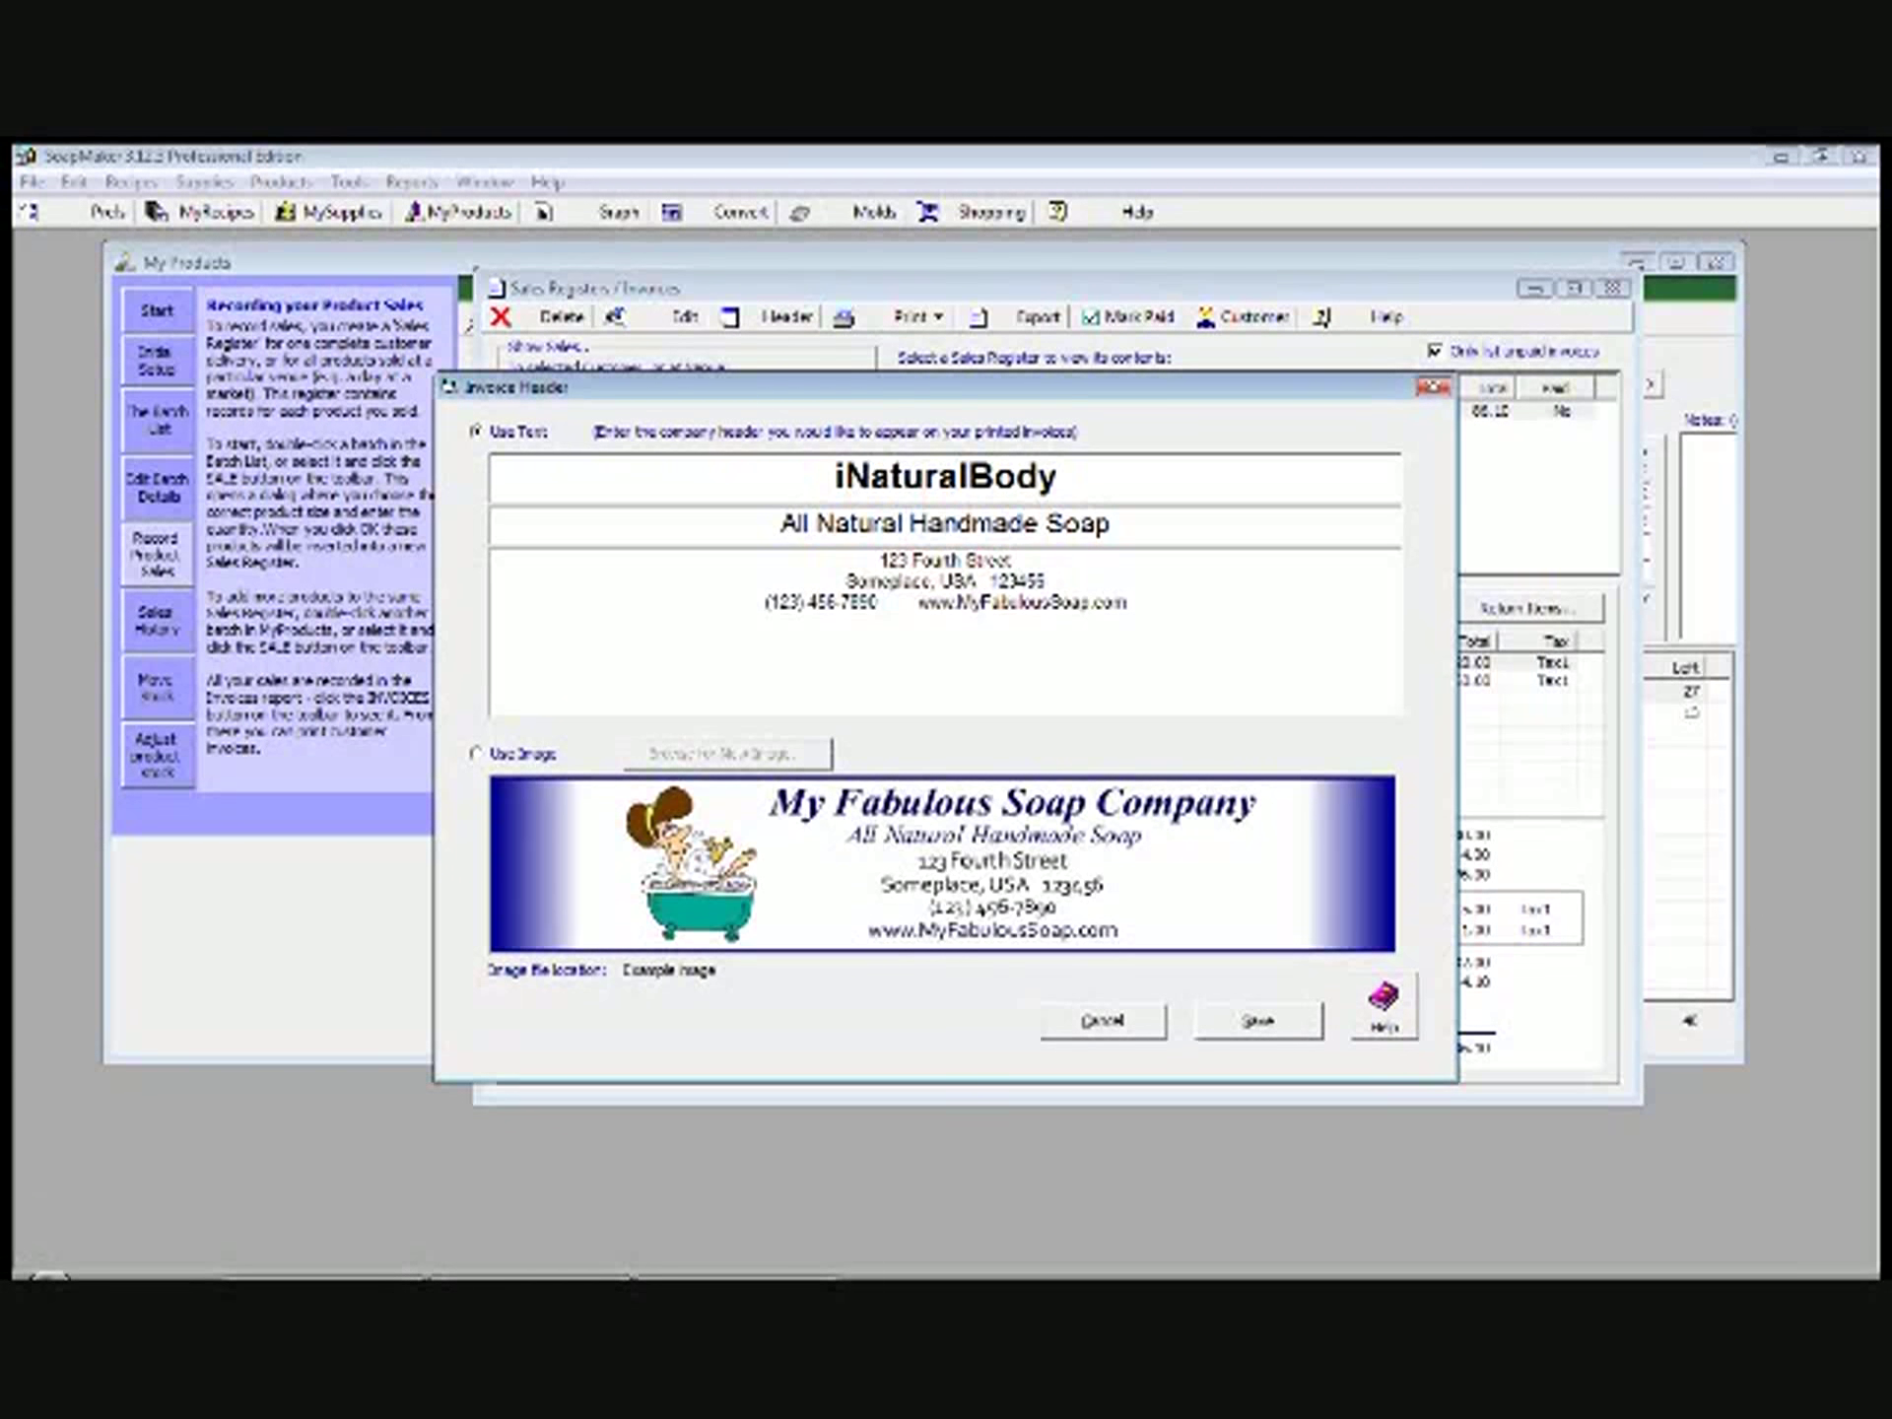
key("shift+Left")
key("shift+Left")
key("shift+Left")
key("shift+Left")
key("shift+Left")
key("shift+Left")
key("shift+Left")
key("shift+Left")
key("shift+Left")
key("shift+Left")
key("shift+Left")
key("shift+Left")
key("shift+Left")
key("shift+Left")
key("shift+Left")
key("shift+Left")
key("shift+Left")
key("shift+Left")
key("shift+Left")
key("shift+Left")
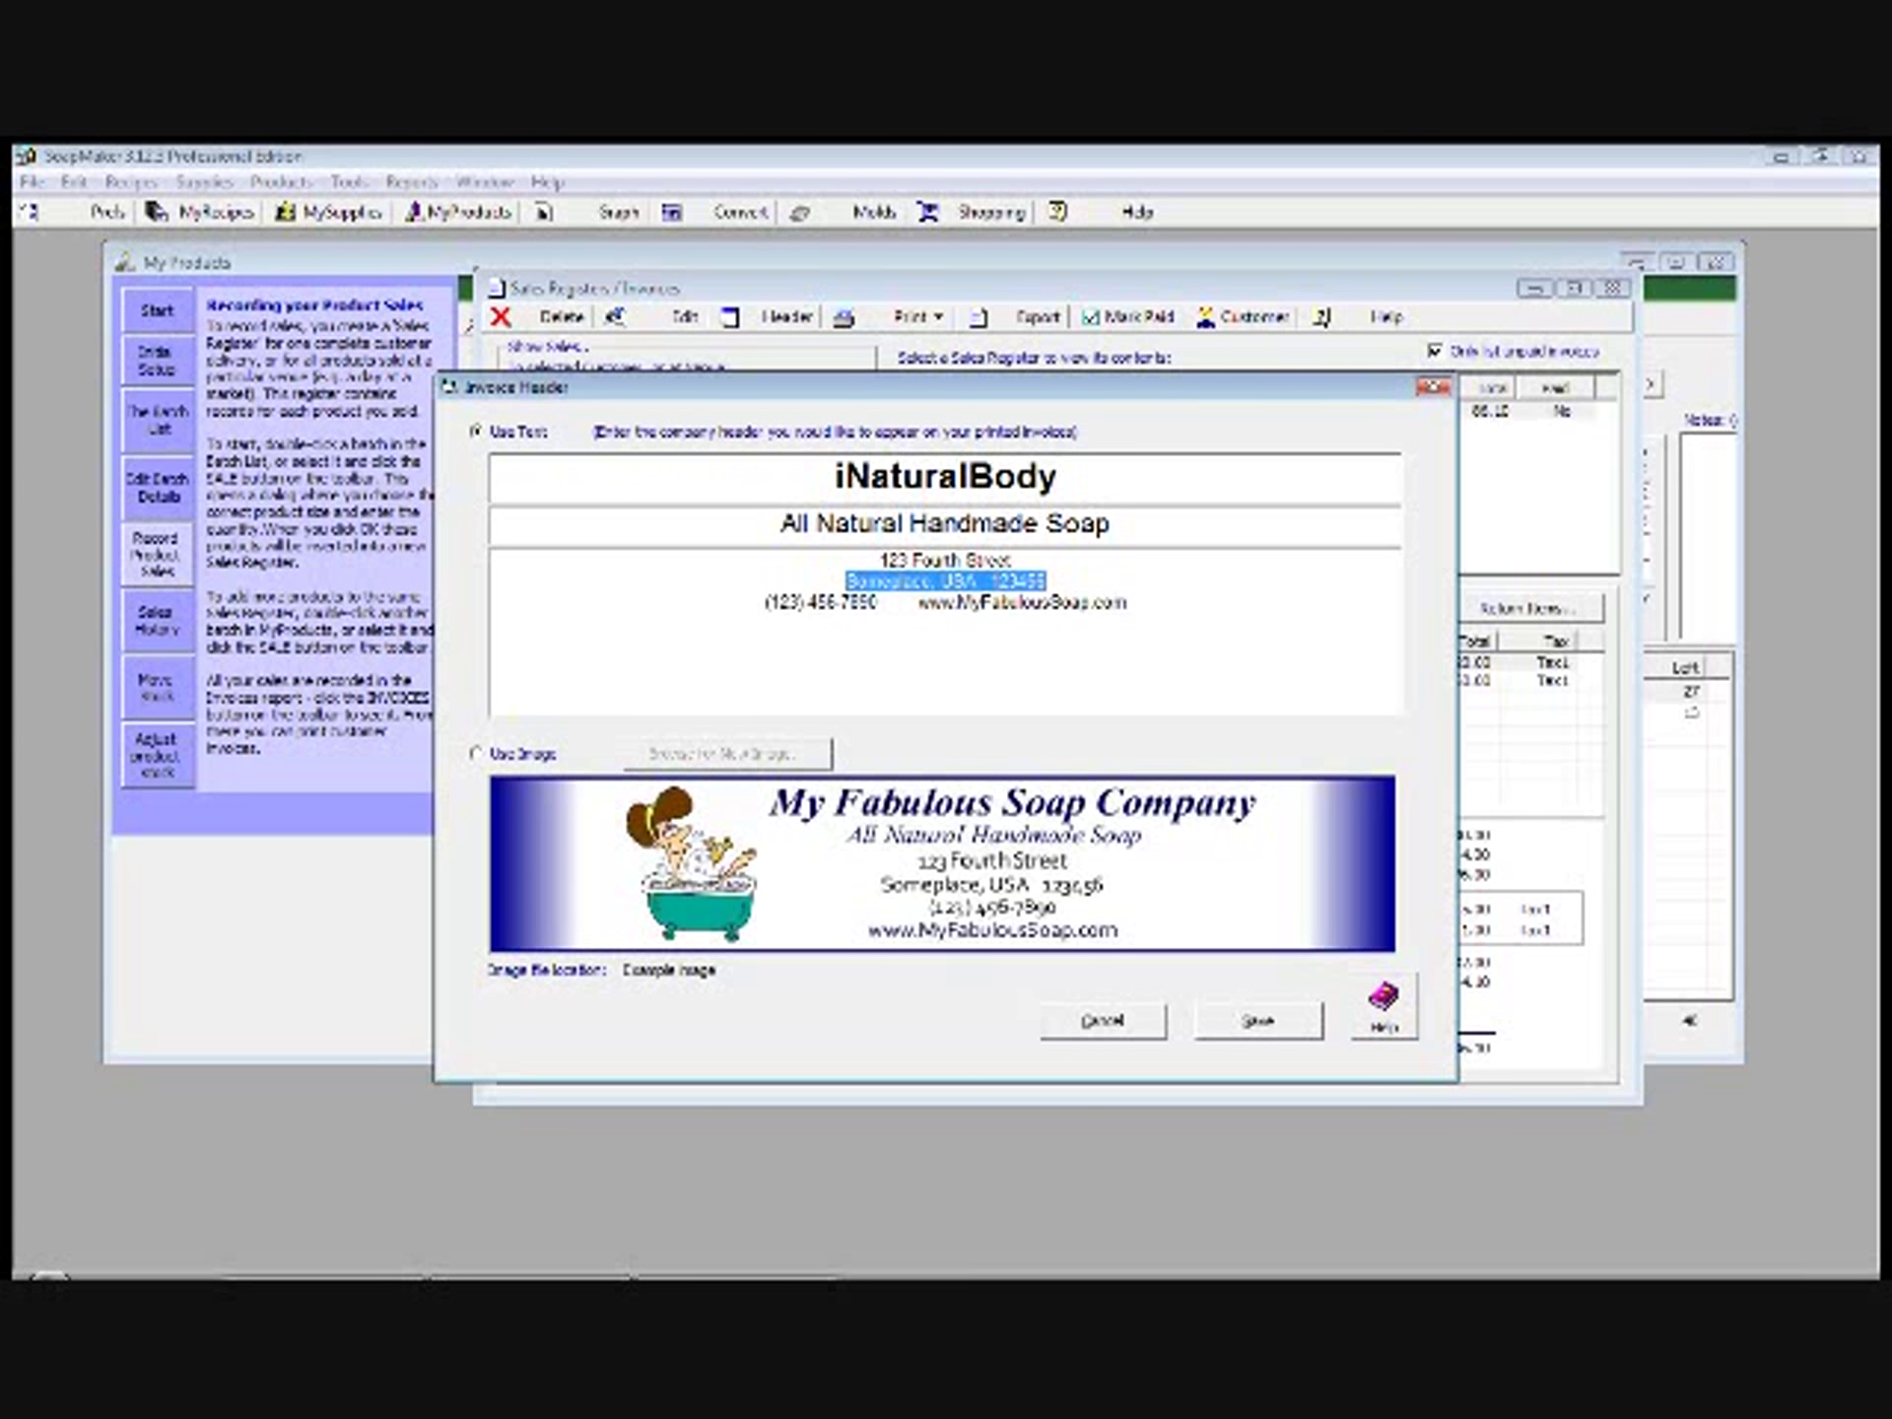
key("Up")
key("shift+End")
key("Down")
key("End")
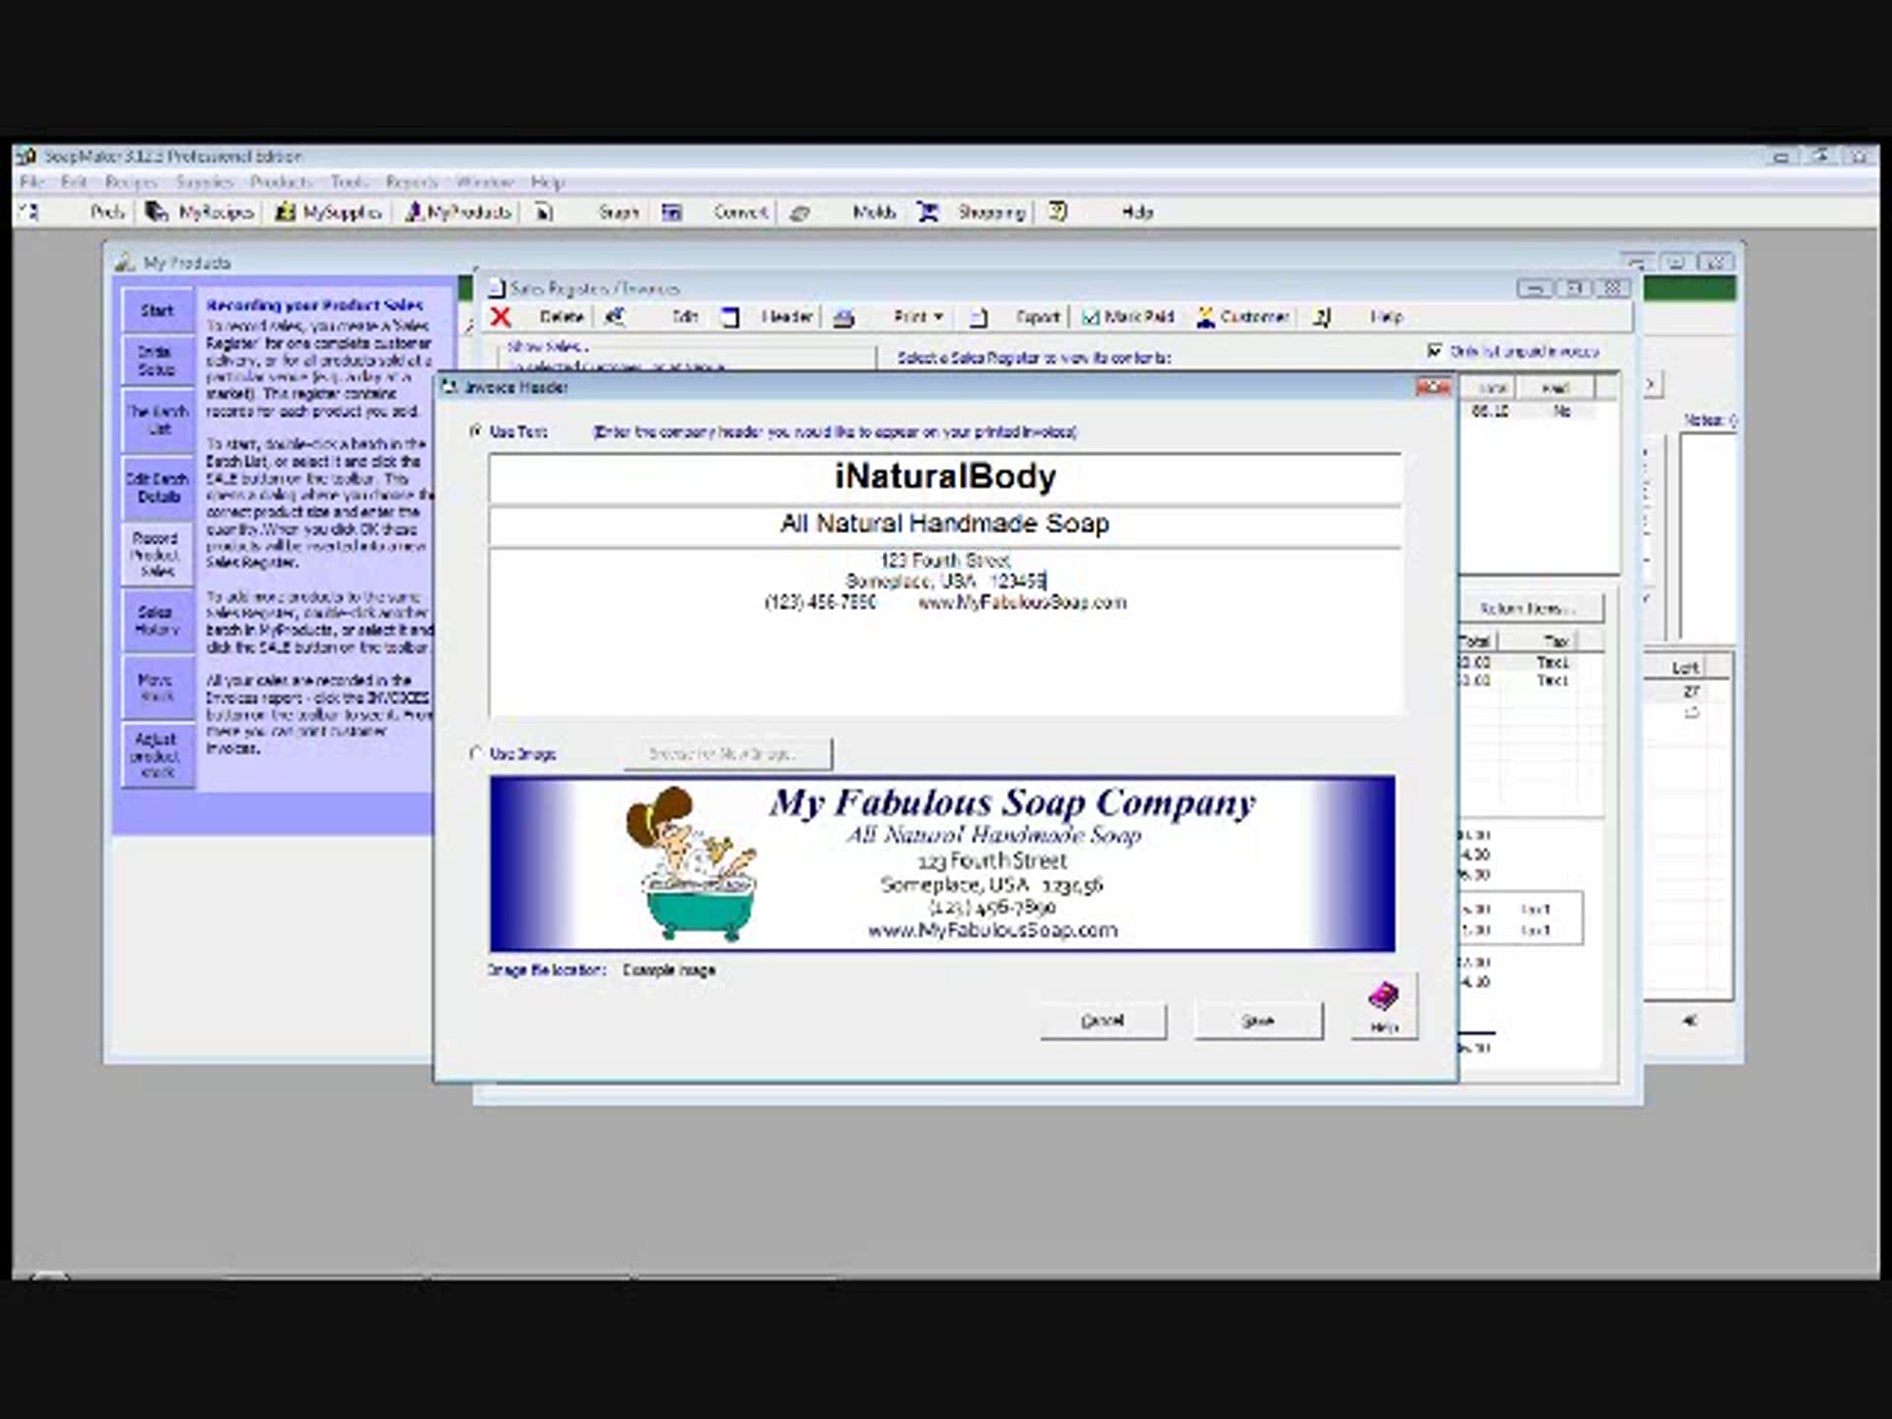
key("shift+Left")
key("shift+Left")
key("shift+Left")
key("shift+Left")
key("shift+Left")
key("shift+Left")
key("shift+Left")
key("shift+Left")
key("shift+Left")
key("shift+Left")
key("shift+Left")
key("shift+Left")
key("shift+Left")
key("shift+Left")
key("shift+Left")
key("shift+Left")
key("shift+Left")
key("shift+Left")
key("shift+Left")
key("shift+Left")
key("Up")
key("shift+End")
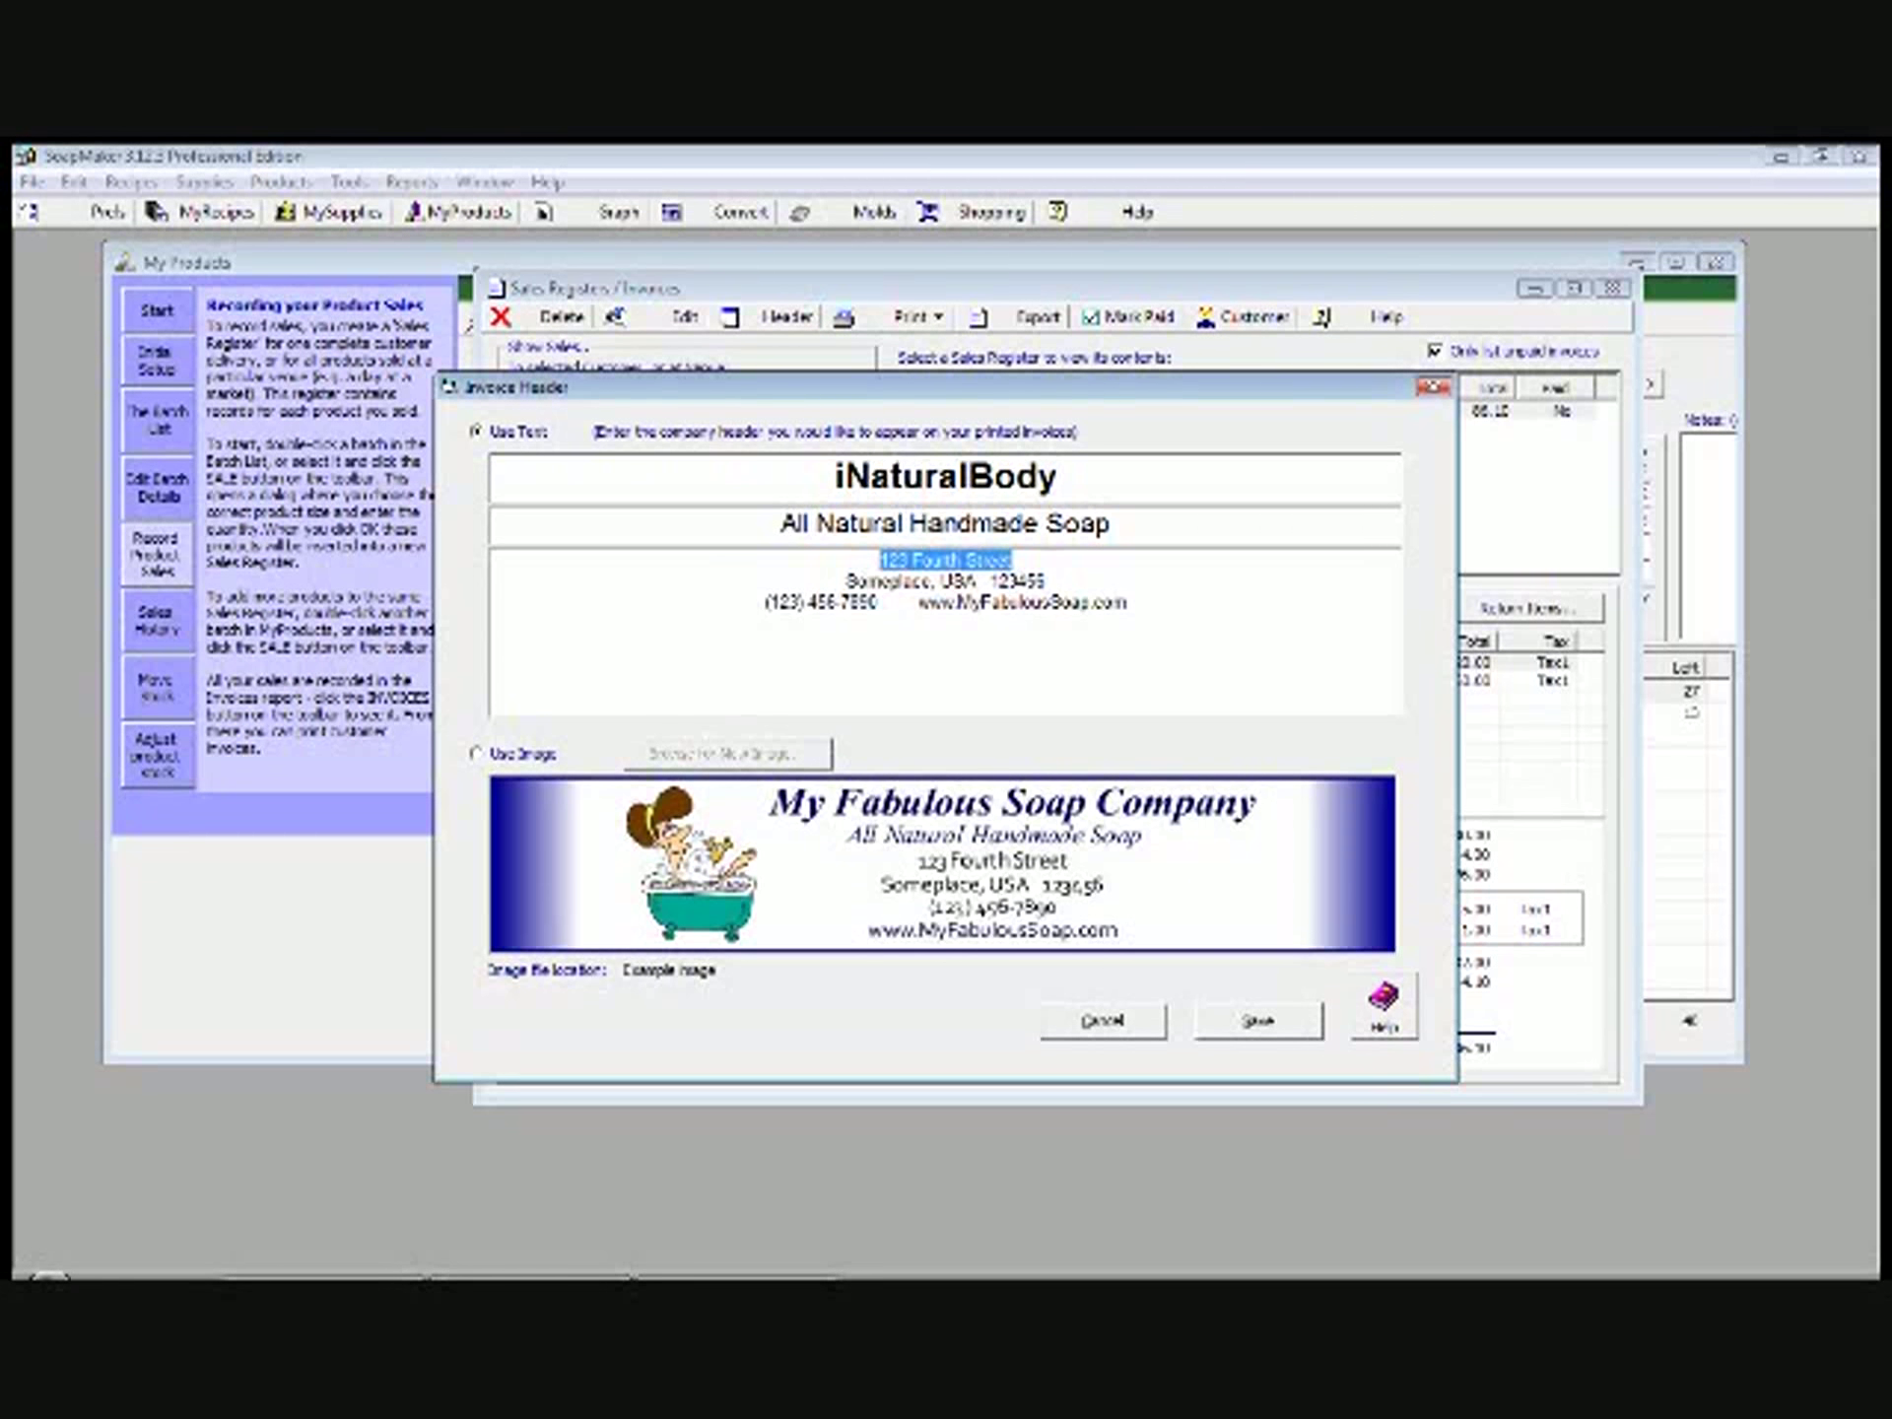
type("P O Box")
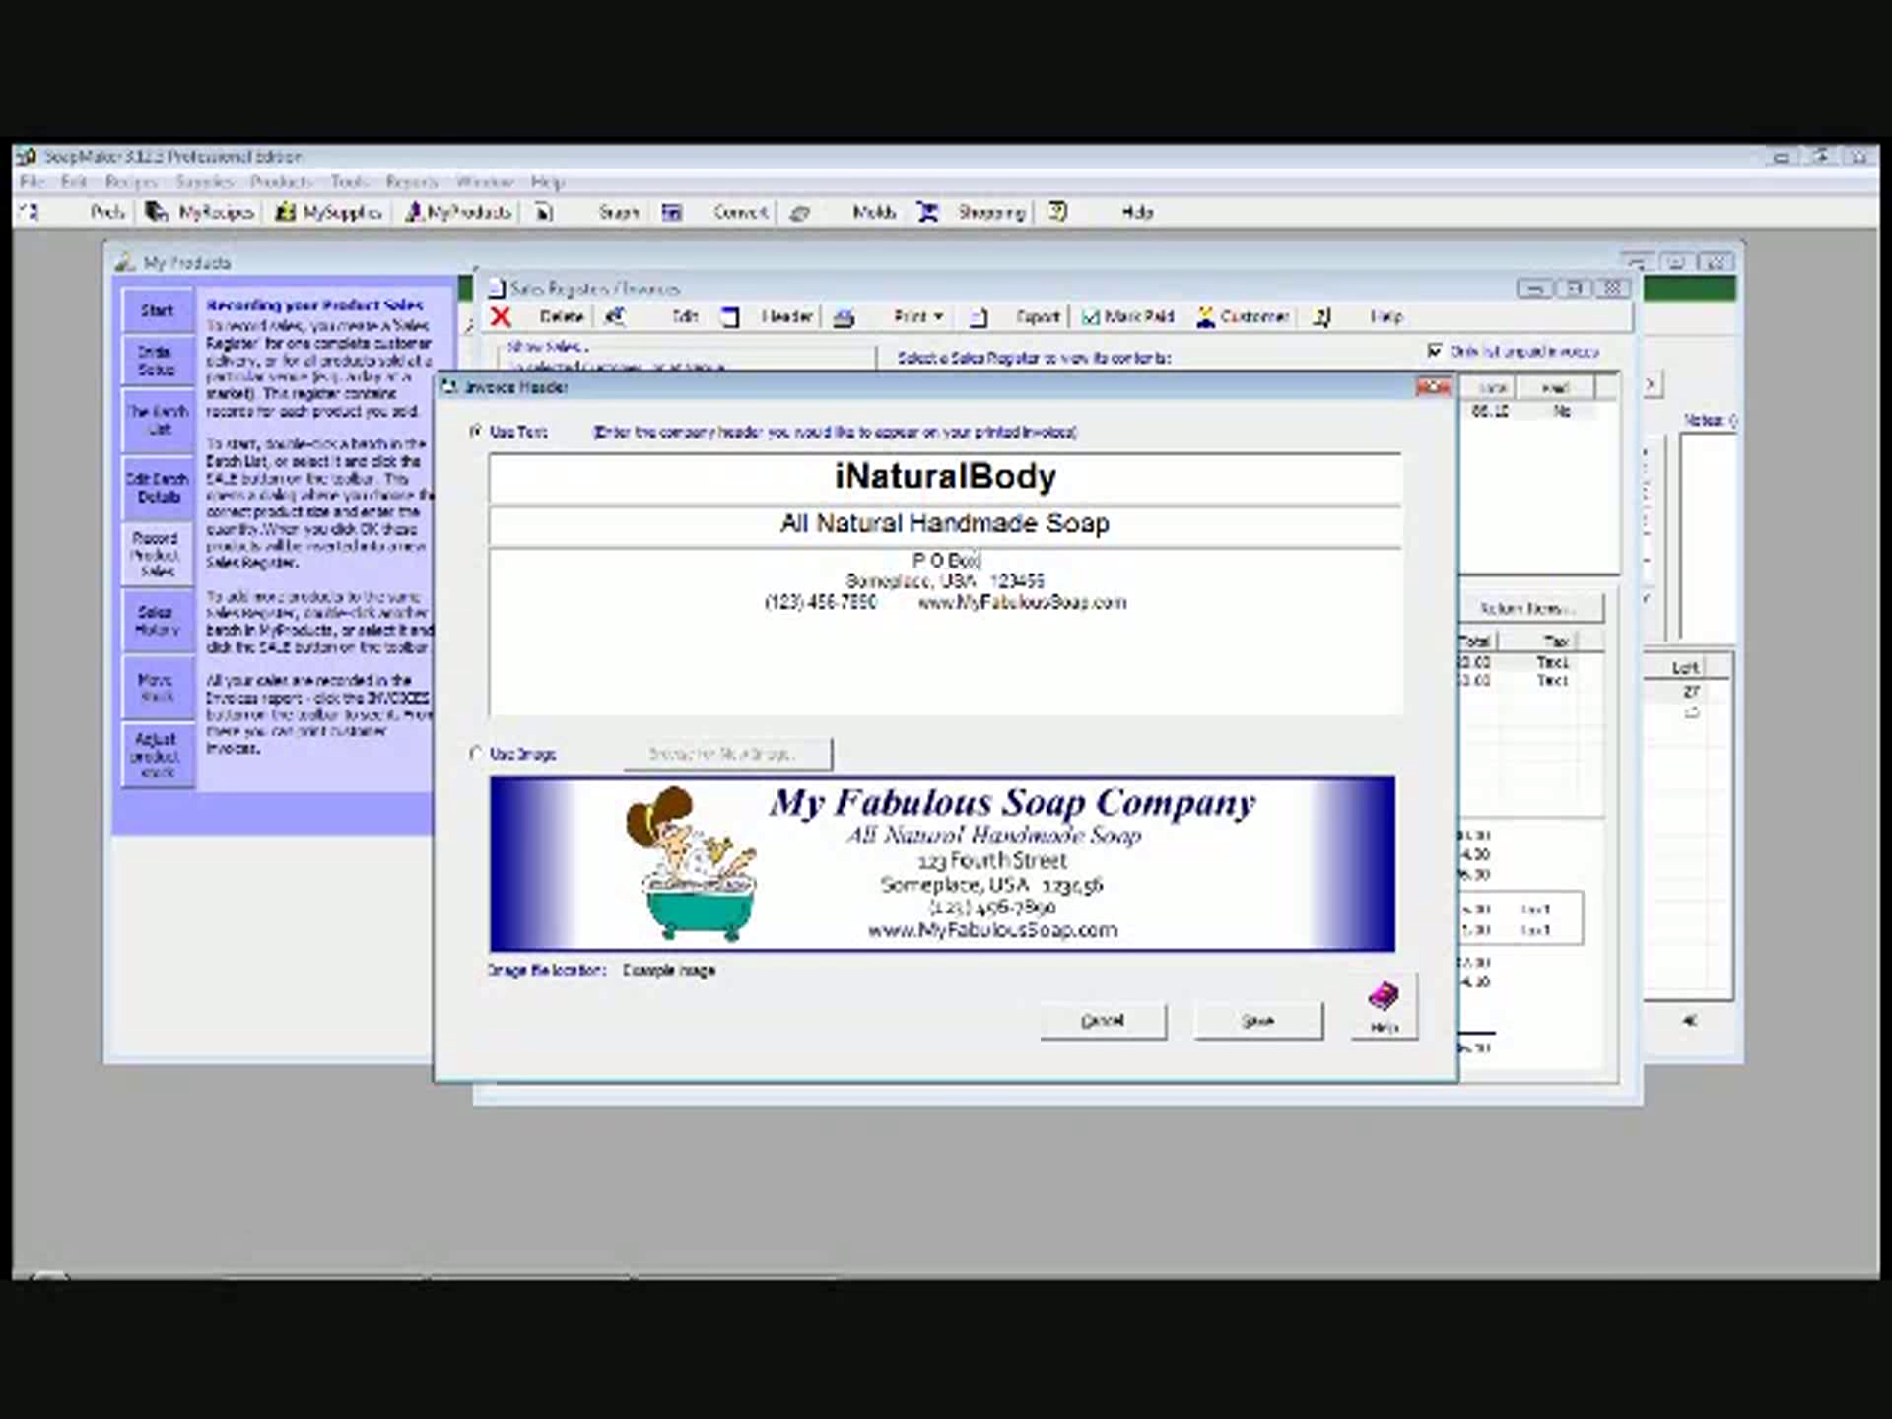
type(" 2422")
- Replace the city line and phone number with the business's own, and the website name with inaturalbody
key("Down")
key("End")
key("shift+Left")
key("shift+Left")
key("shift+Left")
key("shift+Left")
key("shift+Left")
key("shift+Left")
key("shift+Left")
key("shift+Left")
key("shift+Left")
key("shift+Left")
key("shift+Left")
key("shift+Left")
key("shift+Left")
key("shift+Left")
key("shift+Left")
key("shift+Left")
key("shift+Left")
key("shift+Left")
key("shift+Left")
key("shift+Left")
key("shift+Left")
key("shift+Left")
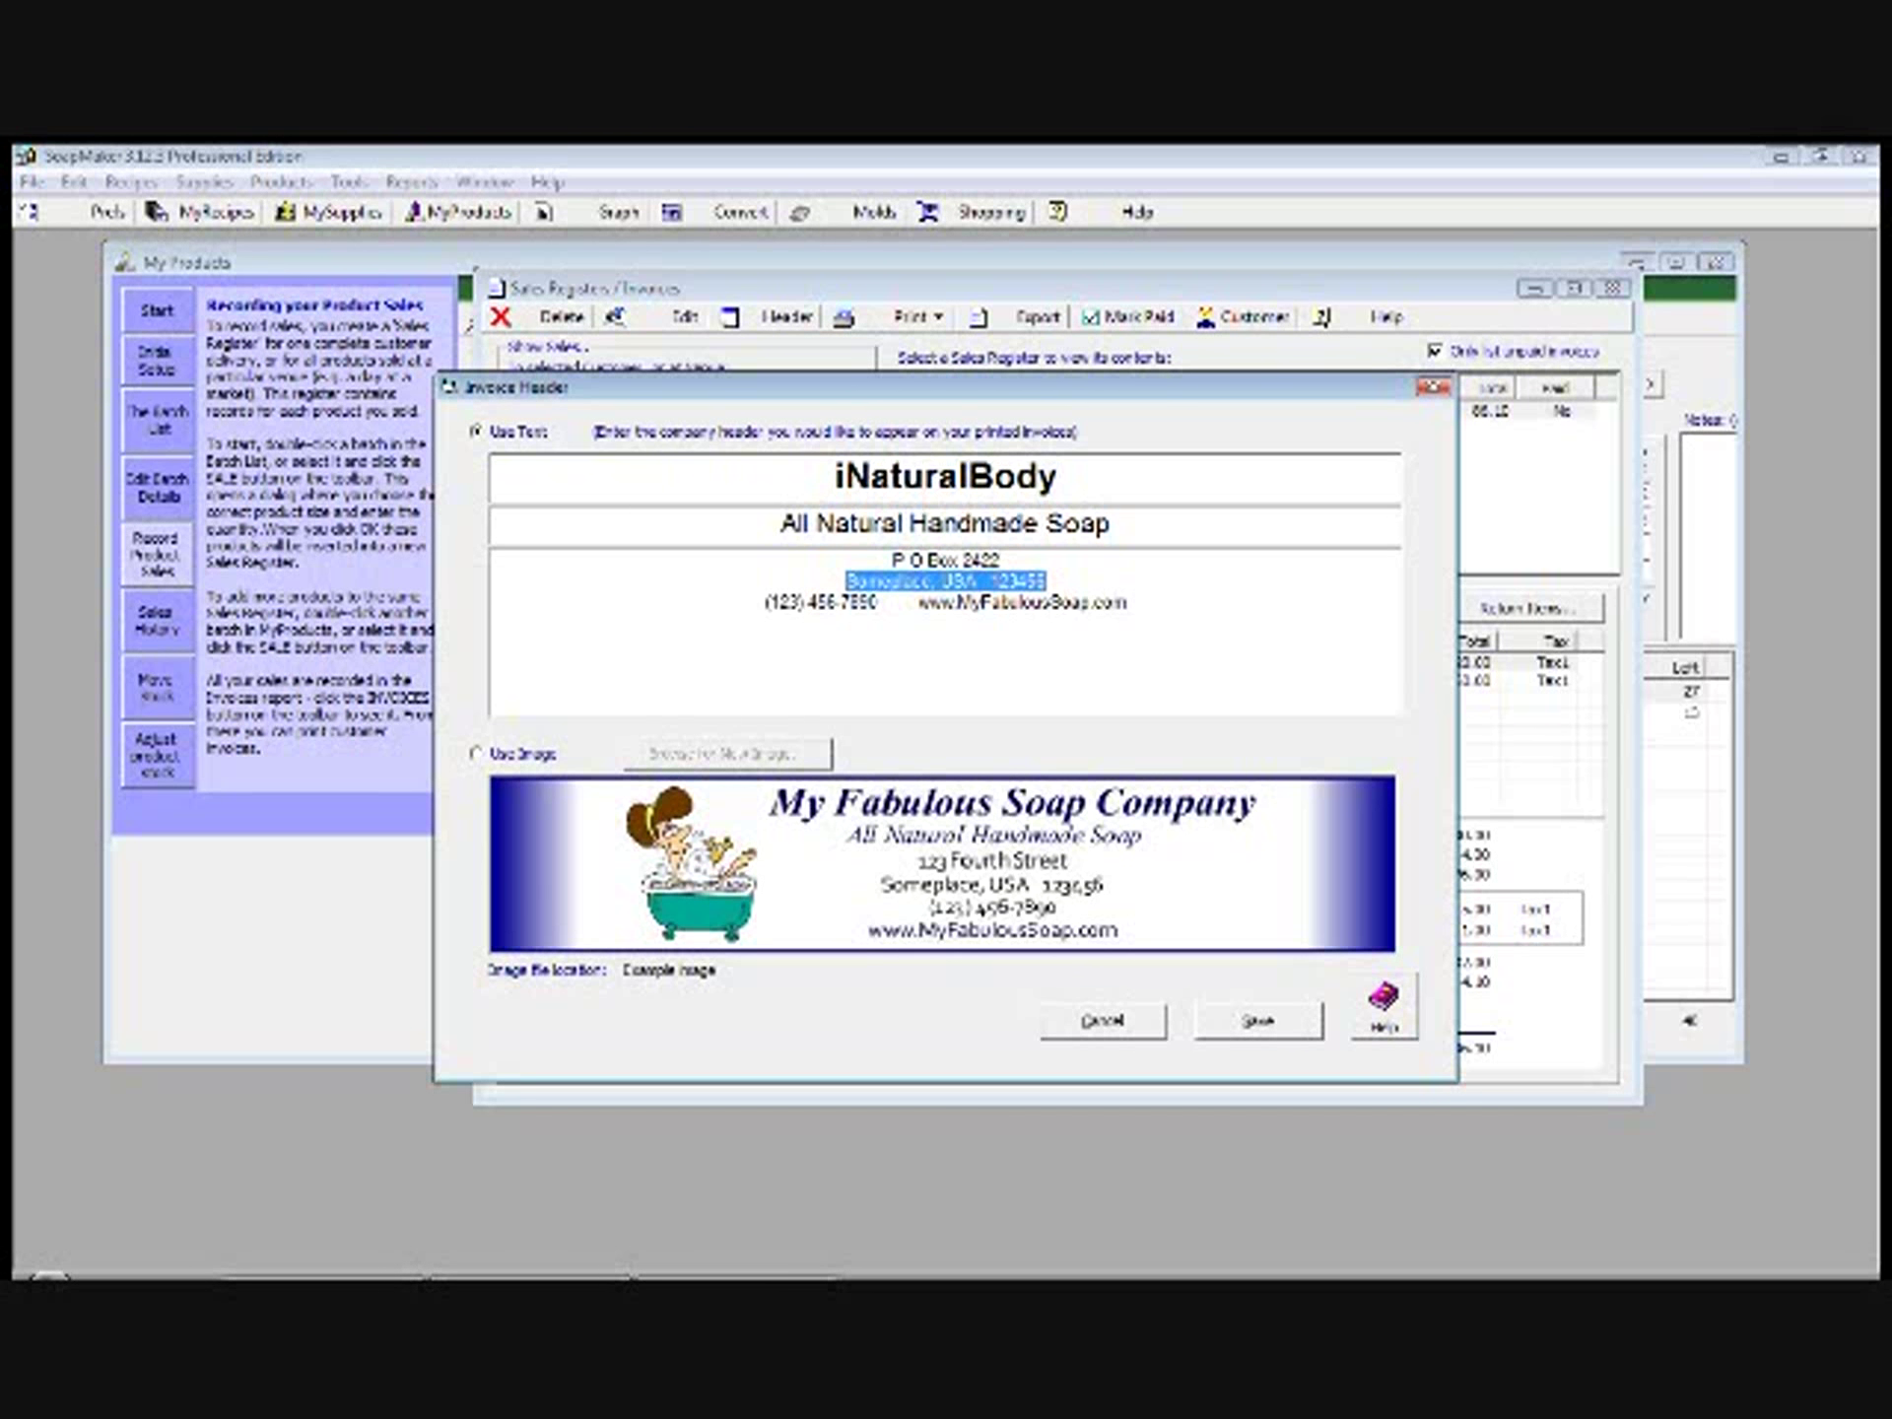
type("Baytown,")
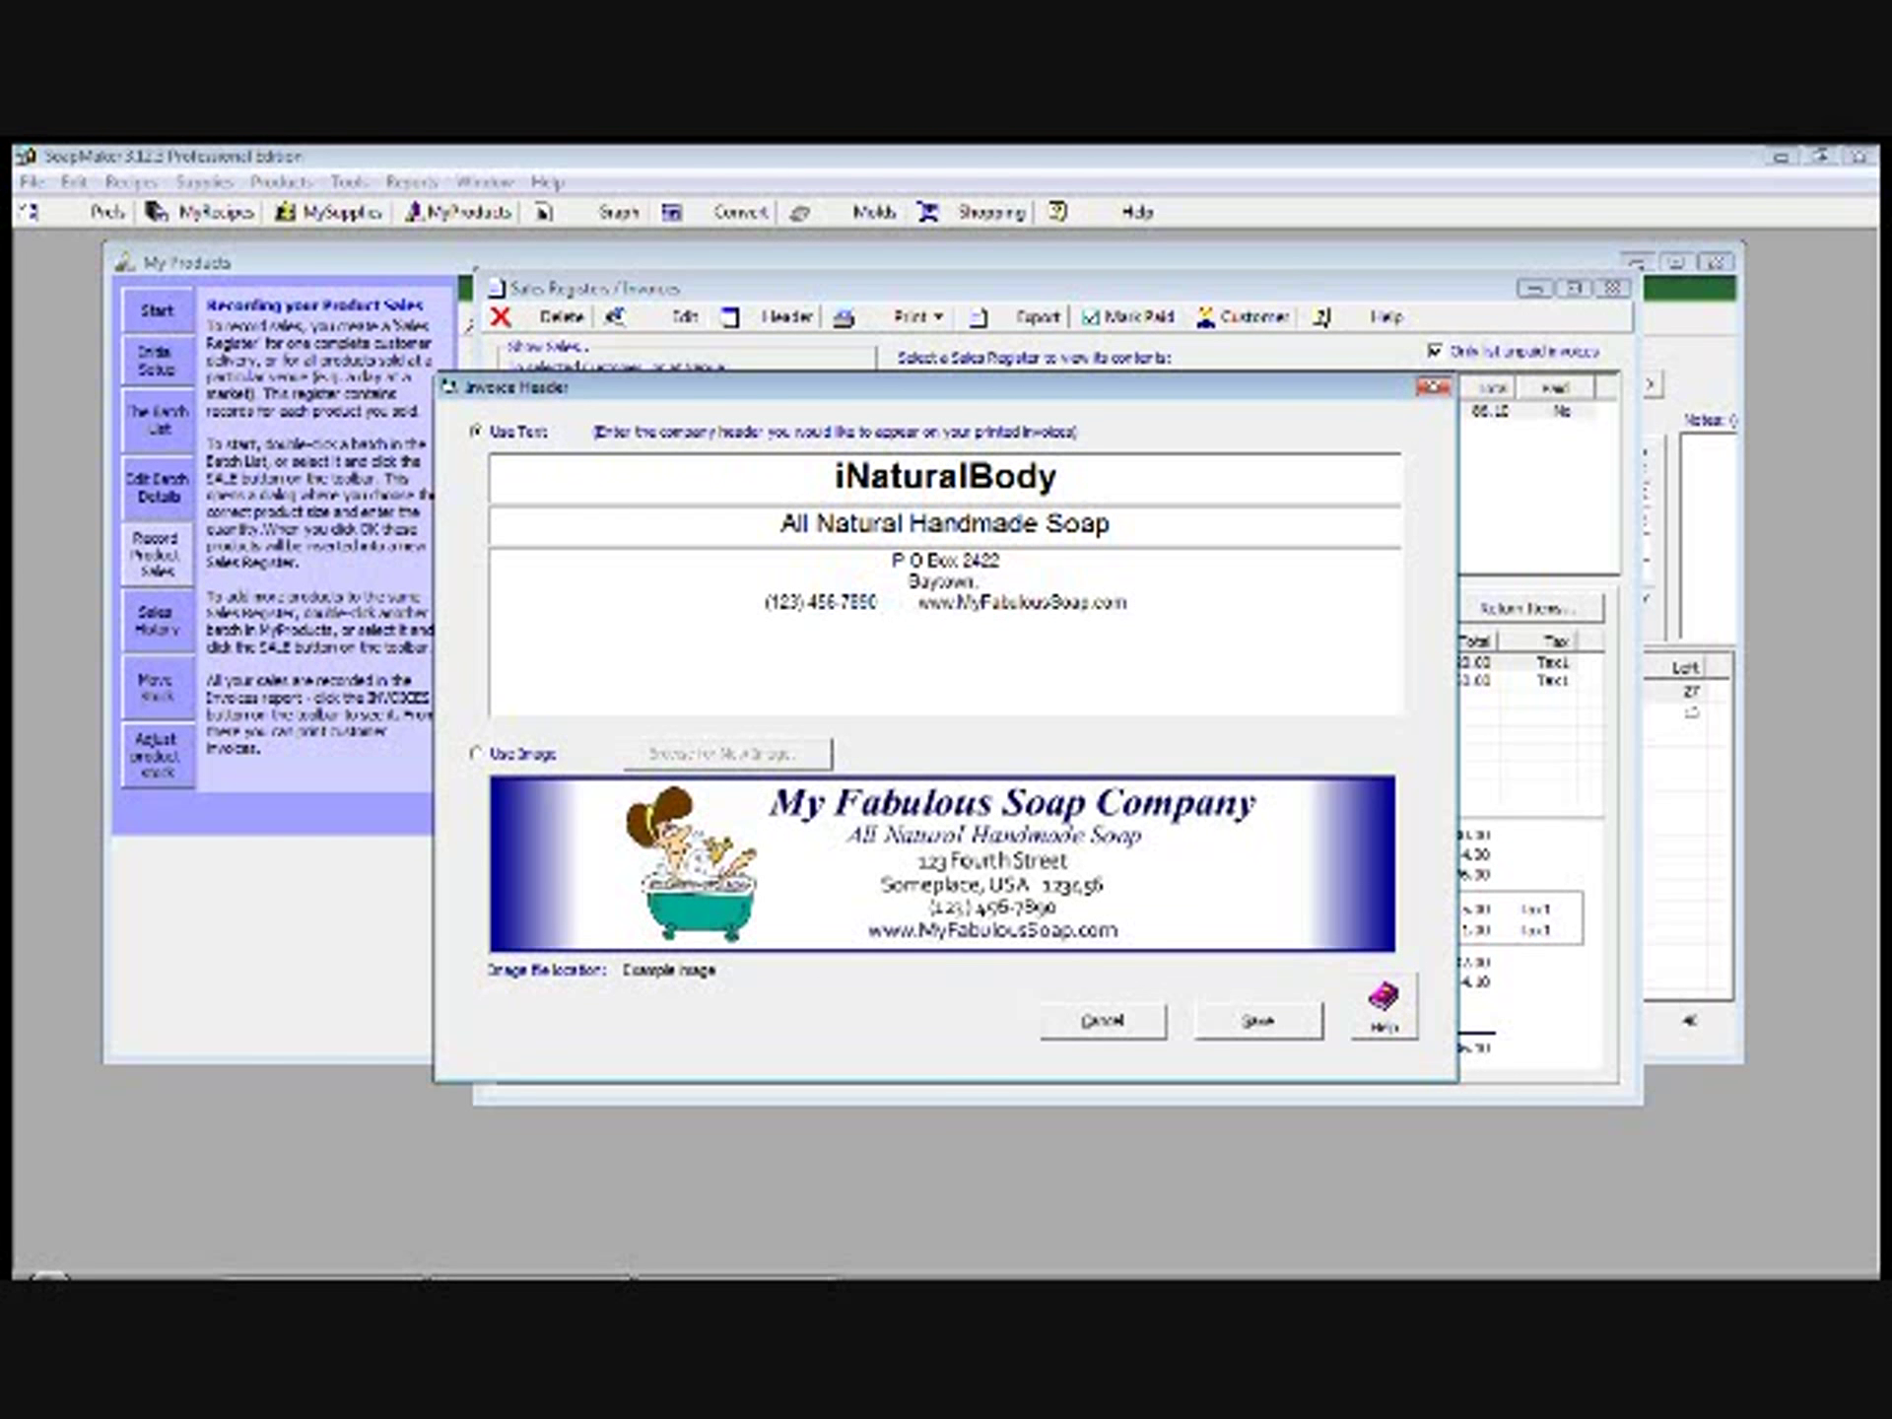
type("  TX  77521")
key("Down")
key("Home")
key("shift+Right")
key("shift+Right")
key("shift+Right")
key("shift+Right")
key("shift+Right")
key("shift+Right")
key("shift+Right")
key("shift+Right")
key("shift+Right")
key("shift+Right")
key("shift+Right")
key("shift+Right")
key("shift+Right")
key("shift+Right")
key("shift+Right")
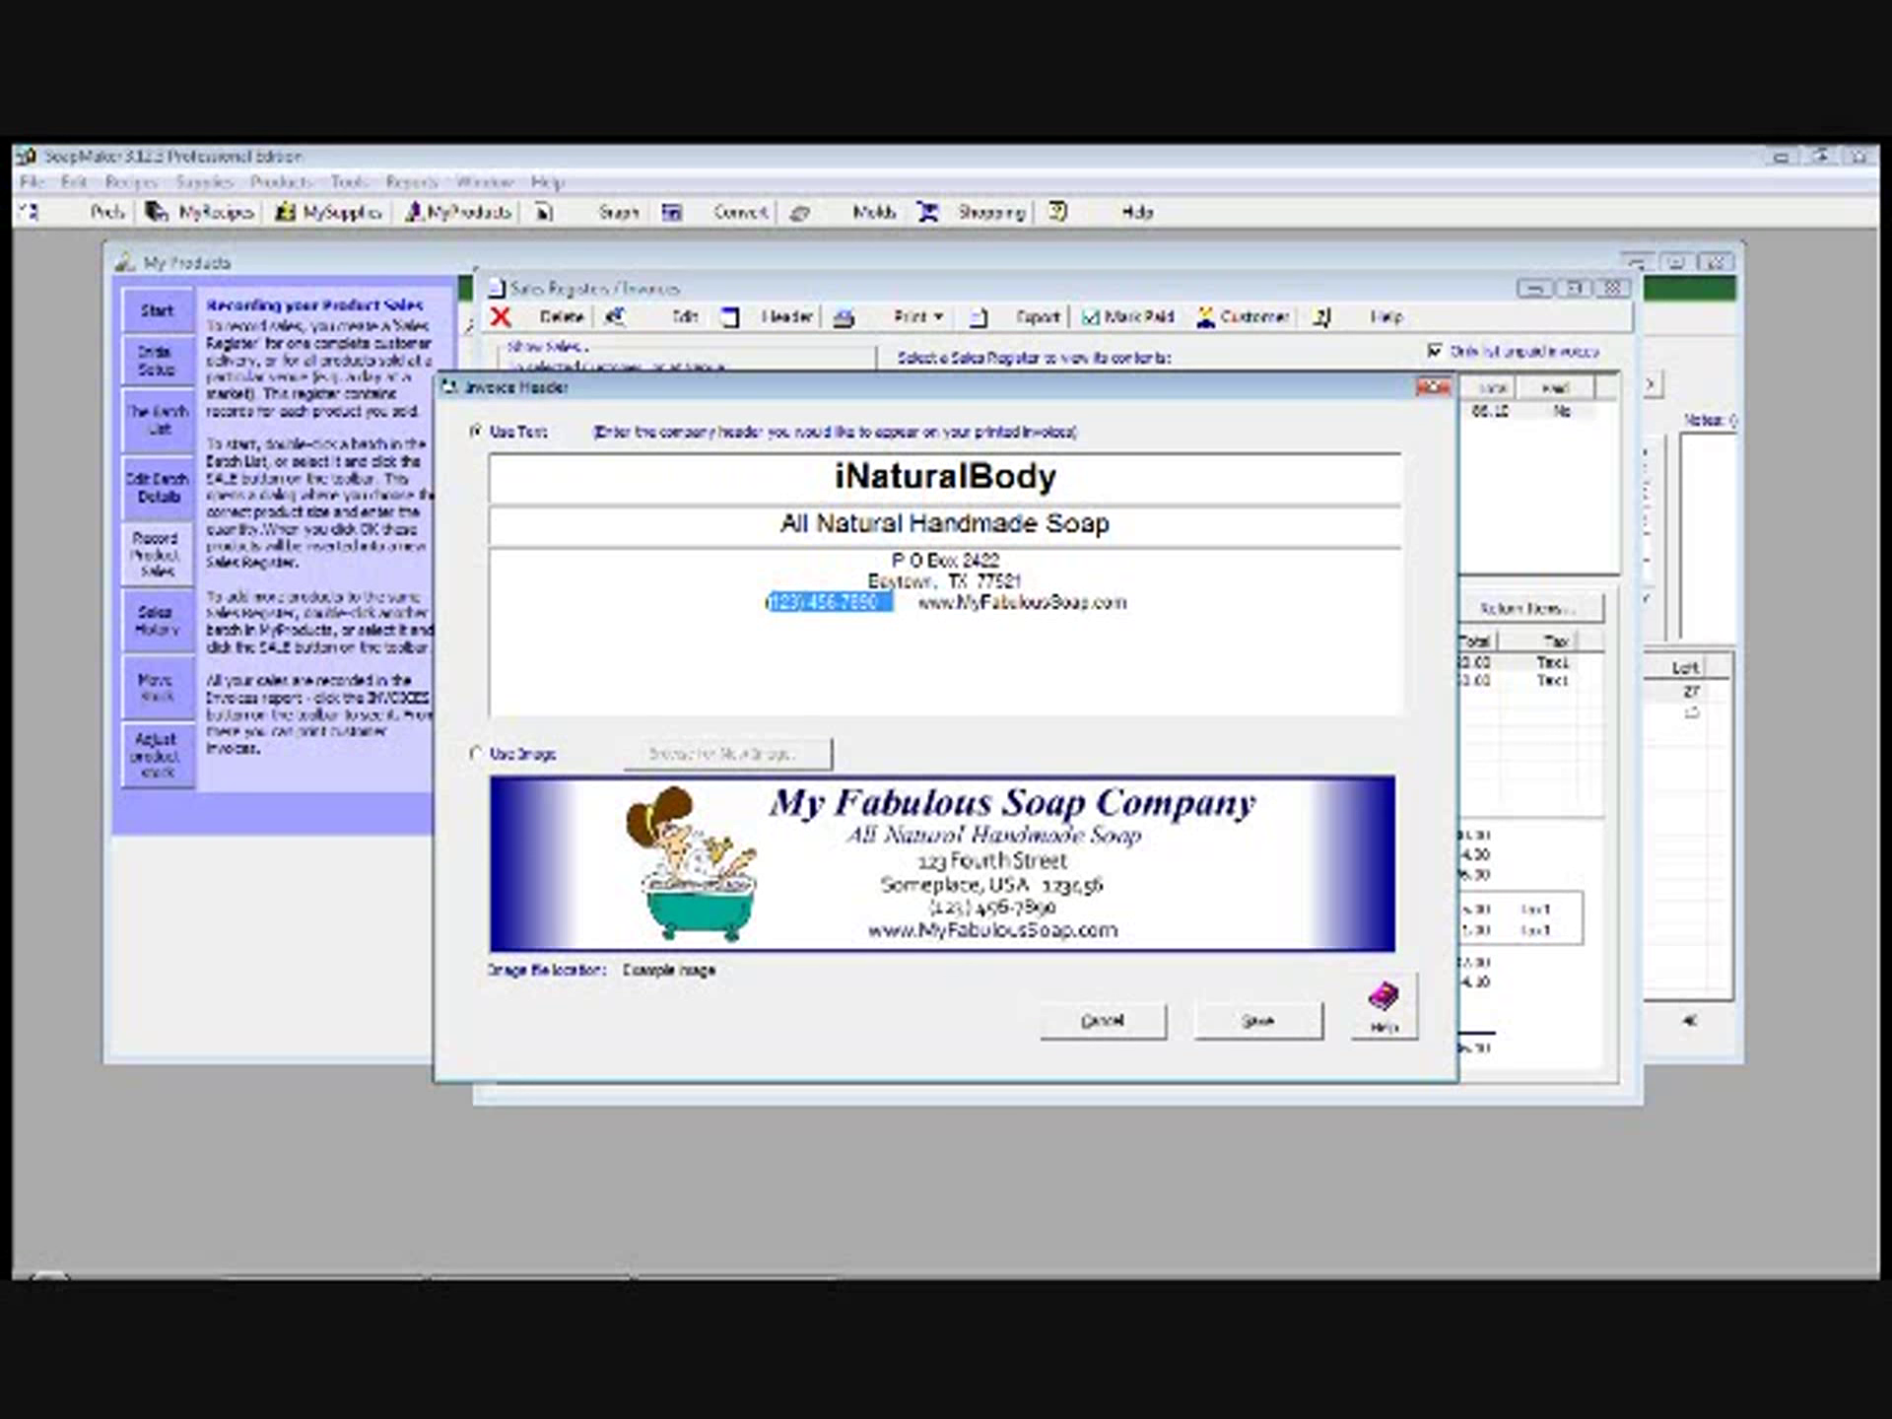
key("shift+Left")
key("shift+Left")
key("shift+Left")
key("shift+Left")
key("shift+Left")
key("shift+Left")
key("shift+Left")
key("shift+Left")
key("shift+Left")
key("shift+Left")
key("shift+Left")
key("shift+Left")
key("shift+Left")
key("shift+Left")
key("shift+Right")
key("shift+Right")
key("shift+Right")
key("shift+Right")
key("shift+Right")
key("shift+Right")
key("shift+Right")
key("shift+Right")
key("shift+Right")
key("shift+Right")
key("shift+Right")
key("shift+Right")
key("shift+Right")
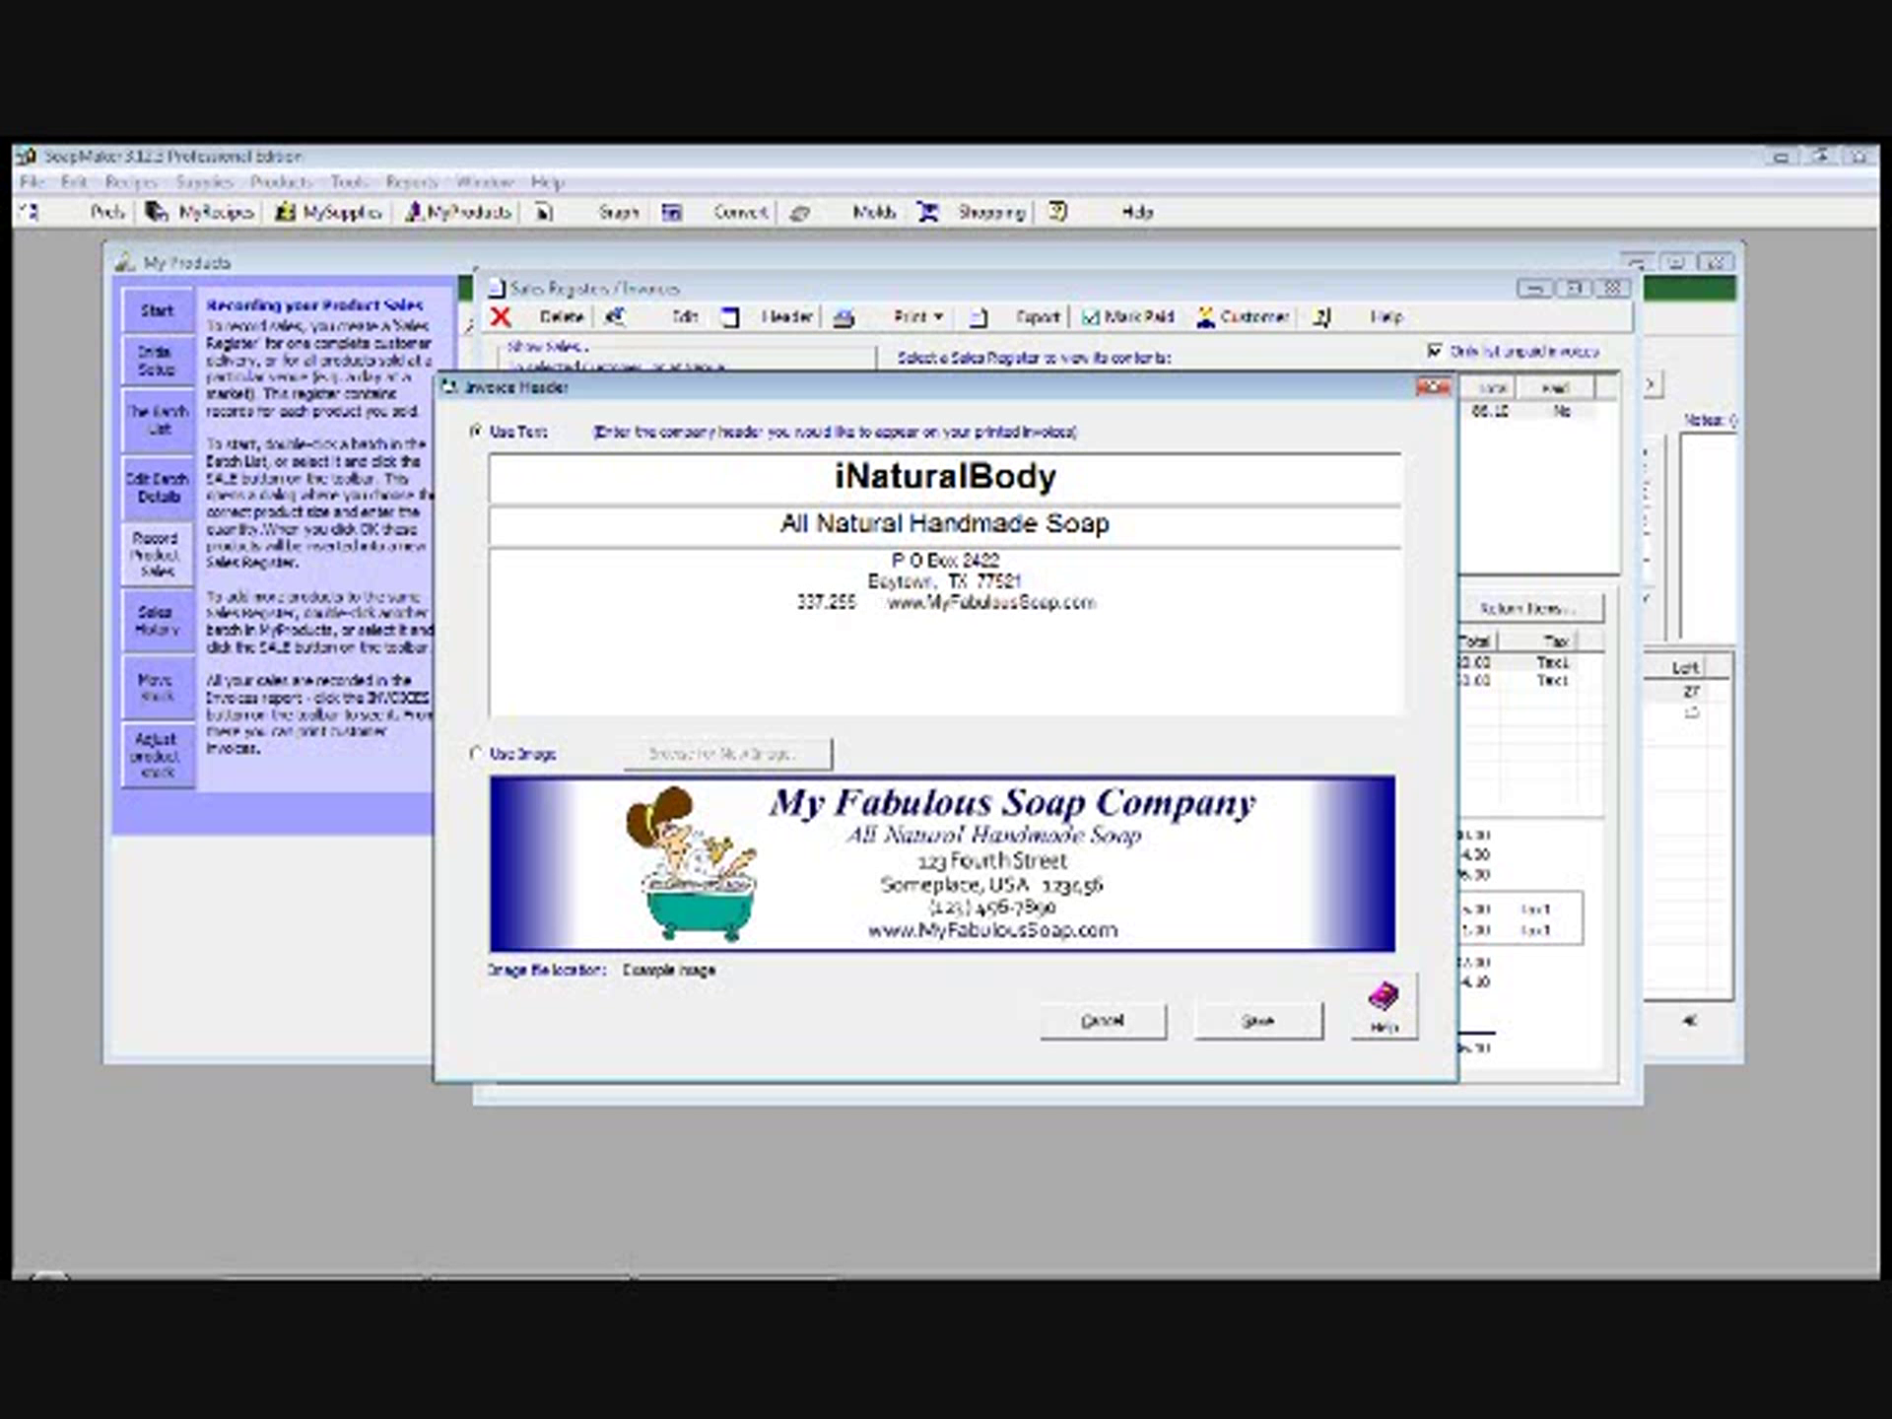
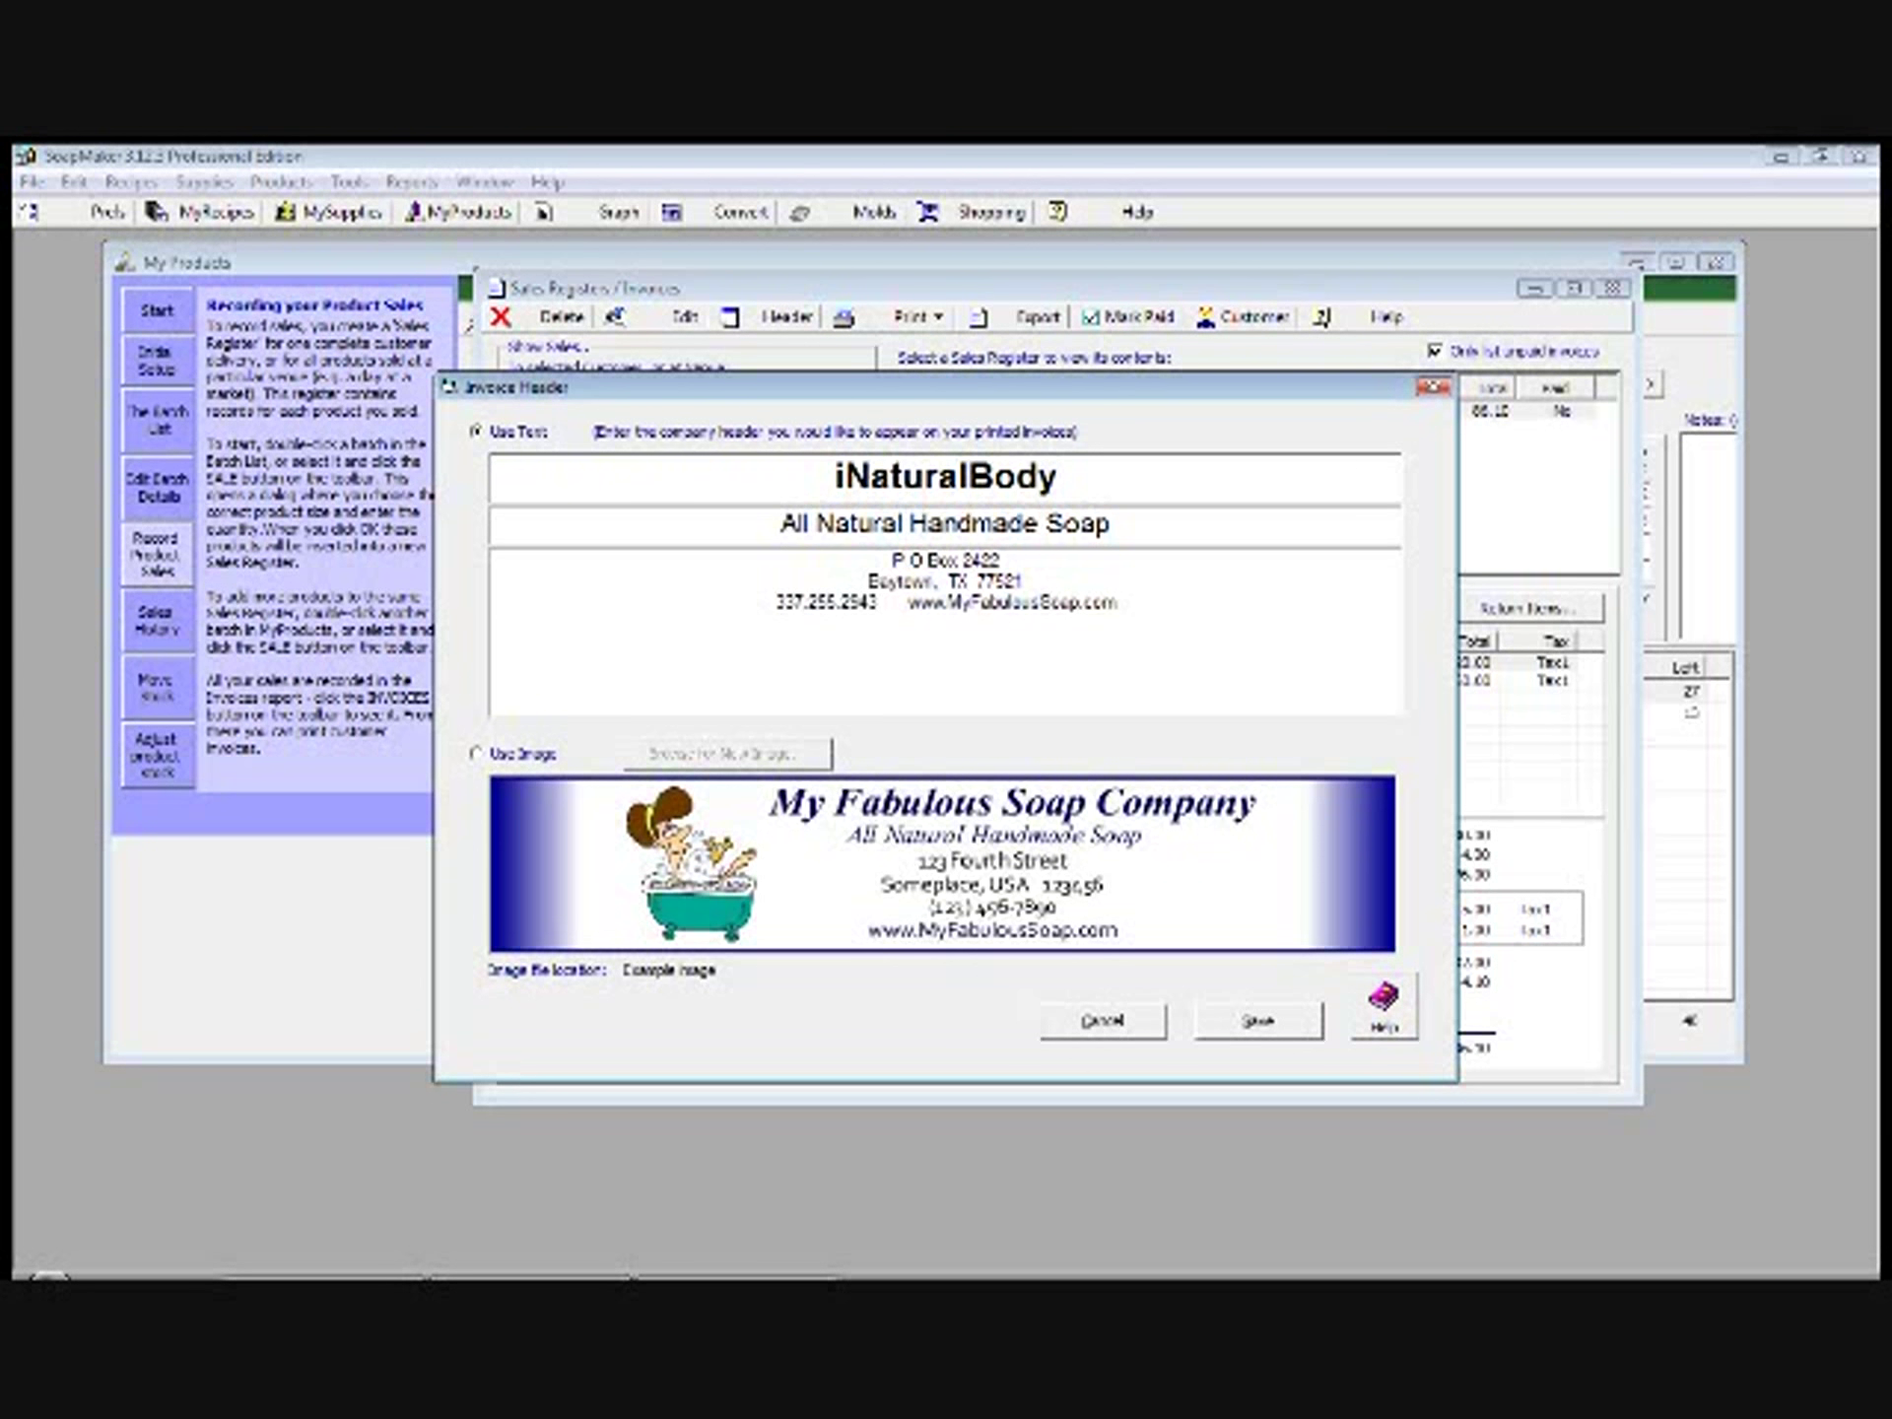
key("shift+Right")
key("shift+Right")
key("shift+Right")
key("shift+Right")
key("shift+Right")
key("shift+Right")
key("shift+Right")
key("shift+Right")
key("shift+Right")
key("shift+Right")
key("shift+Right")
key("shift+Right")
key("shift+Right")
key("shift+Right")
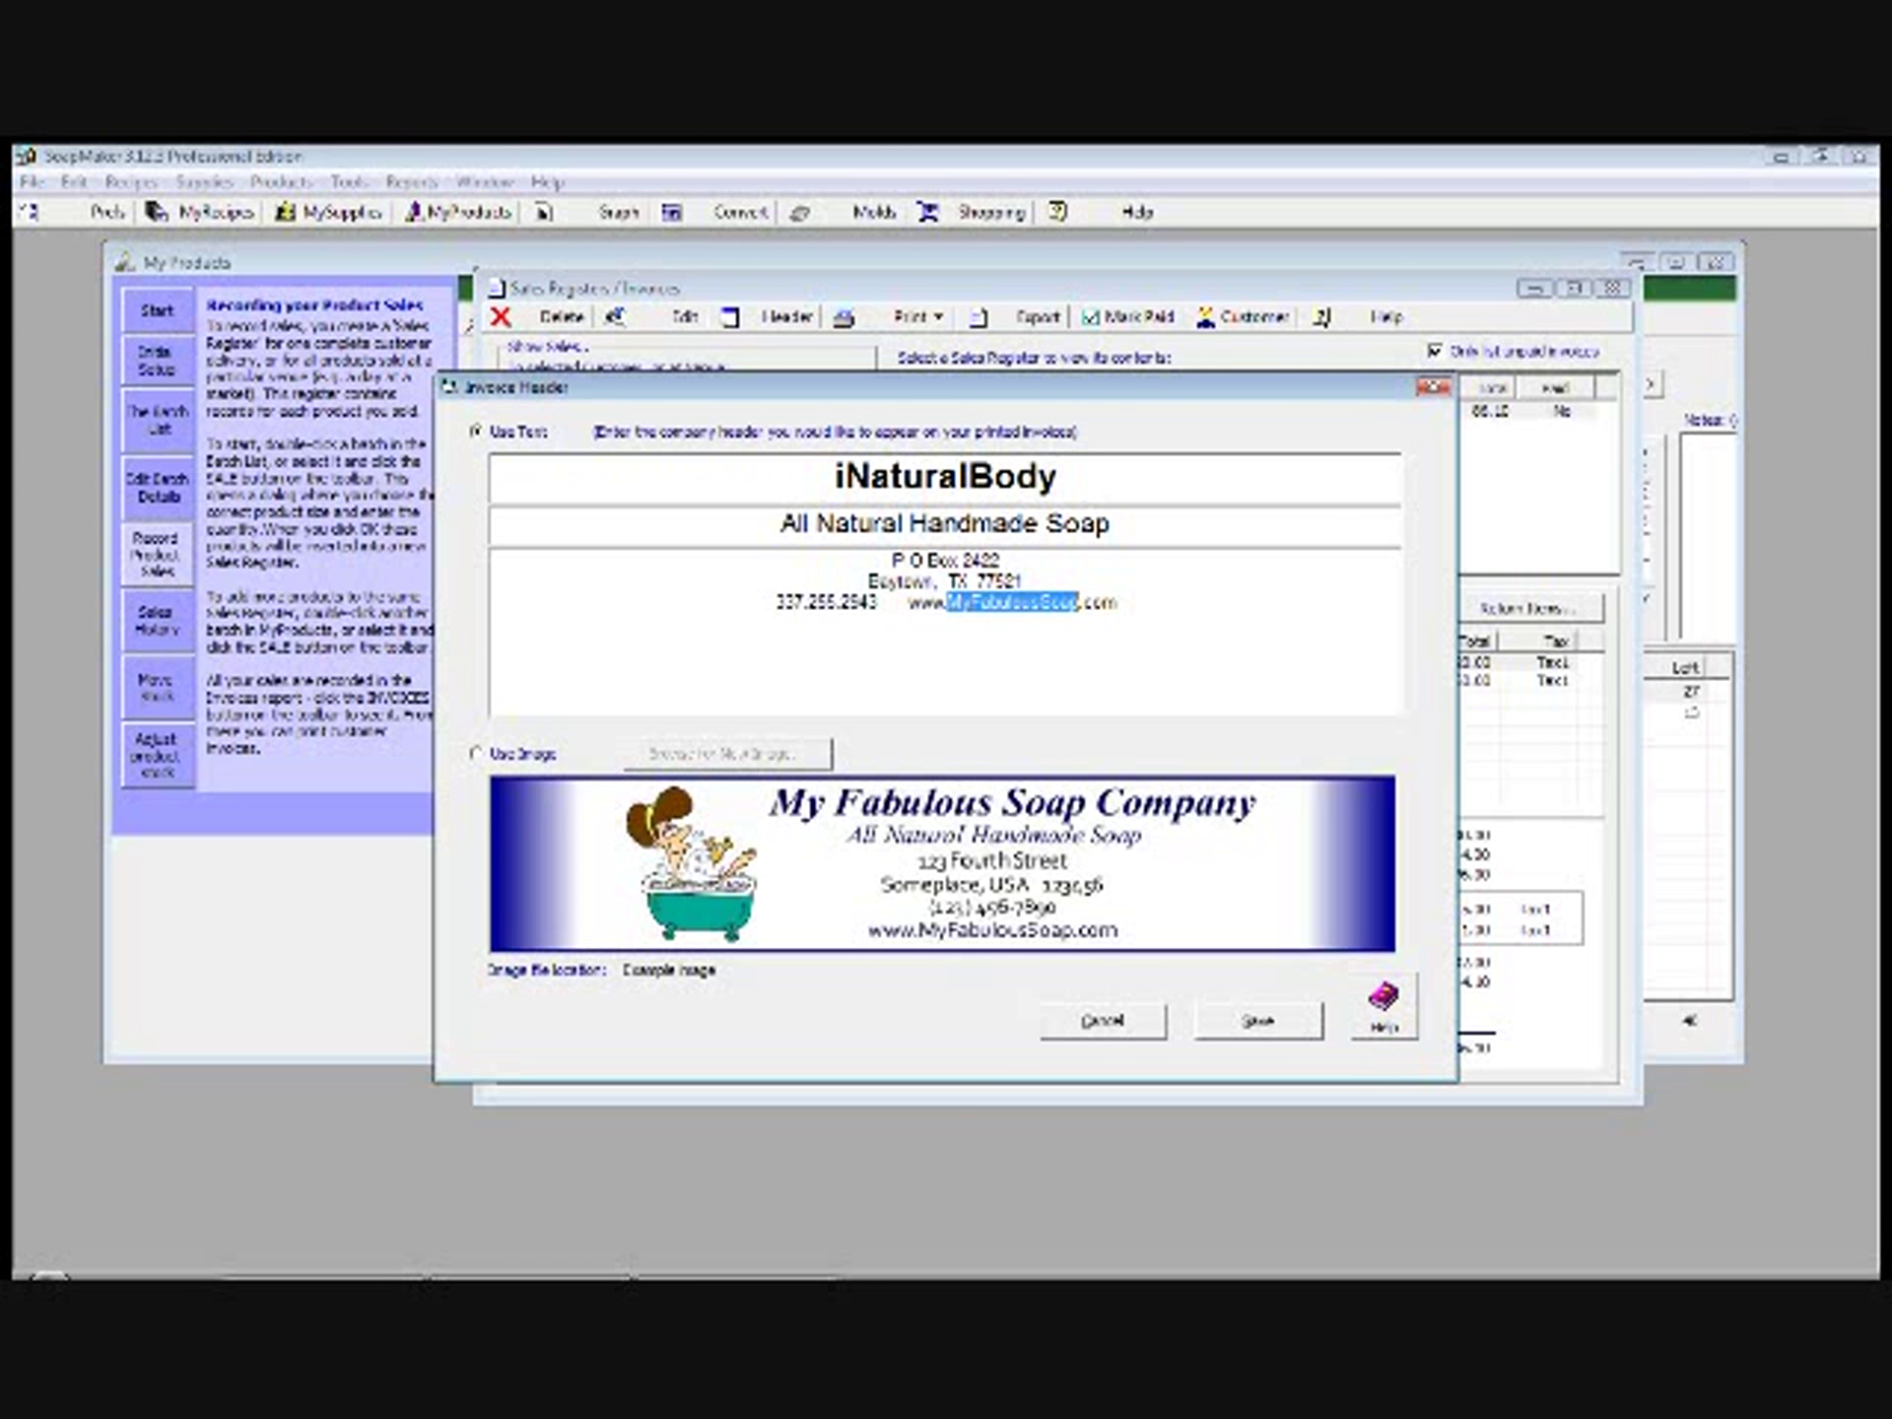
type("inatural")
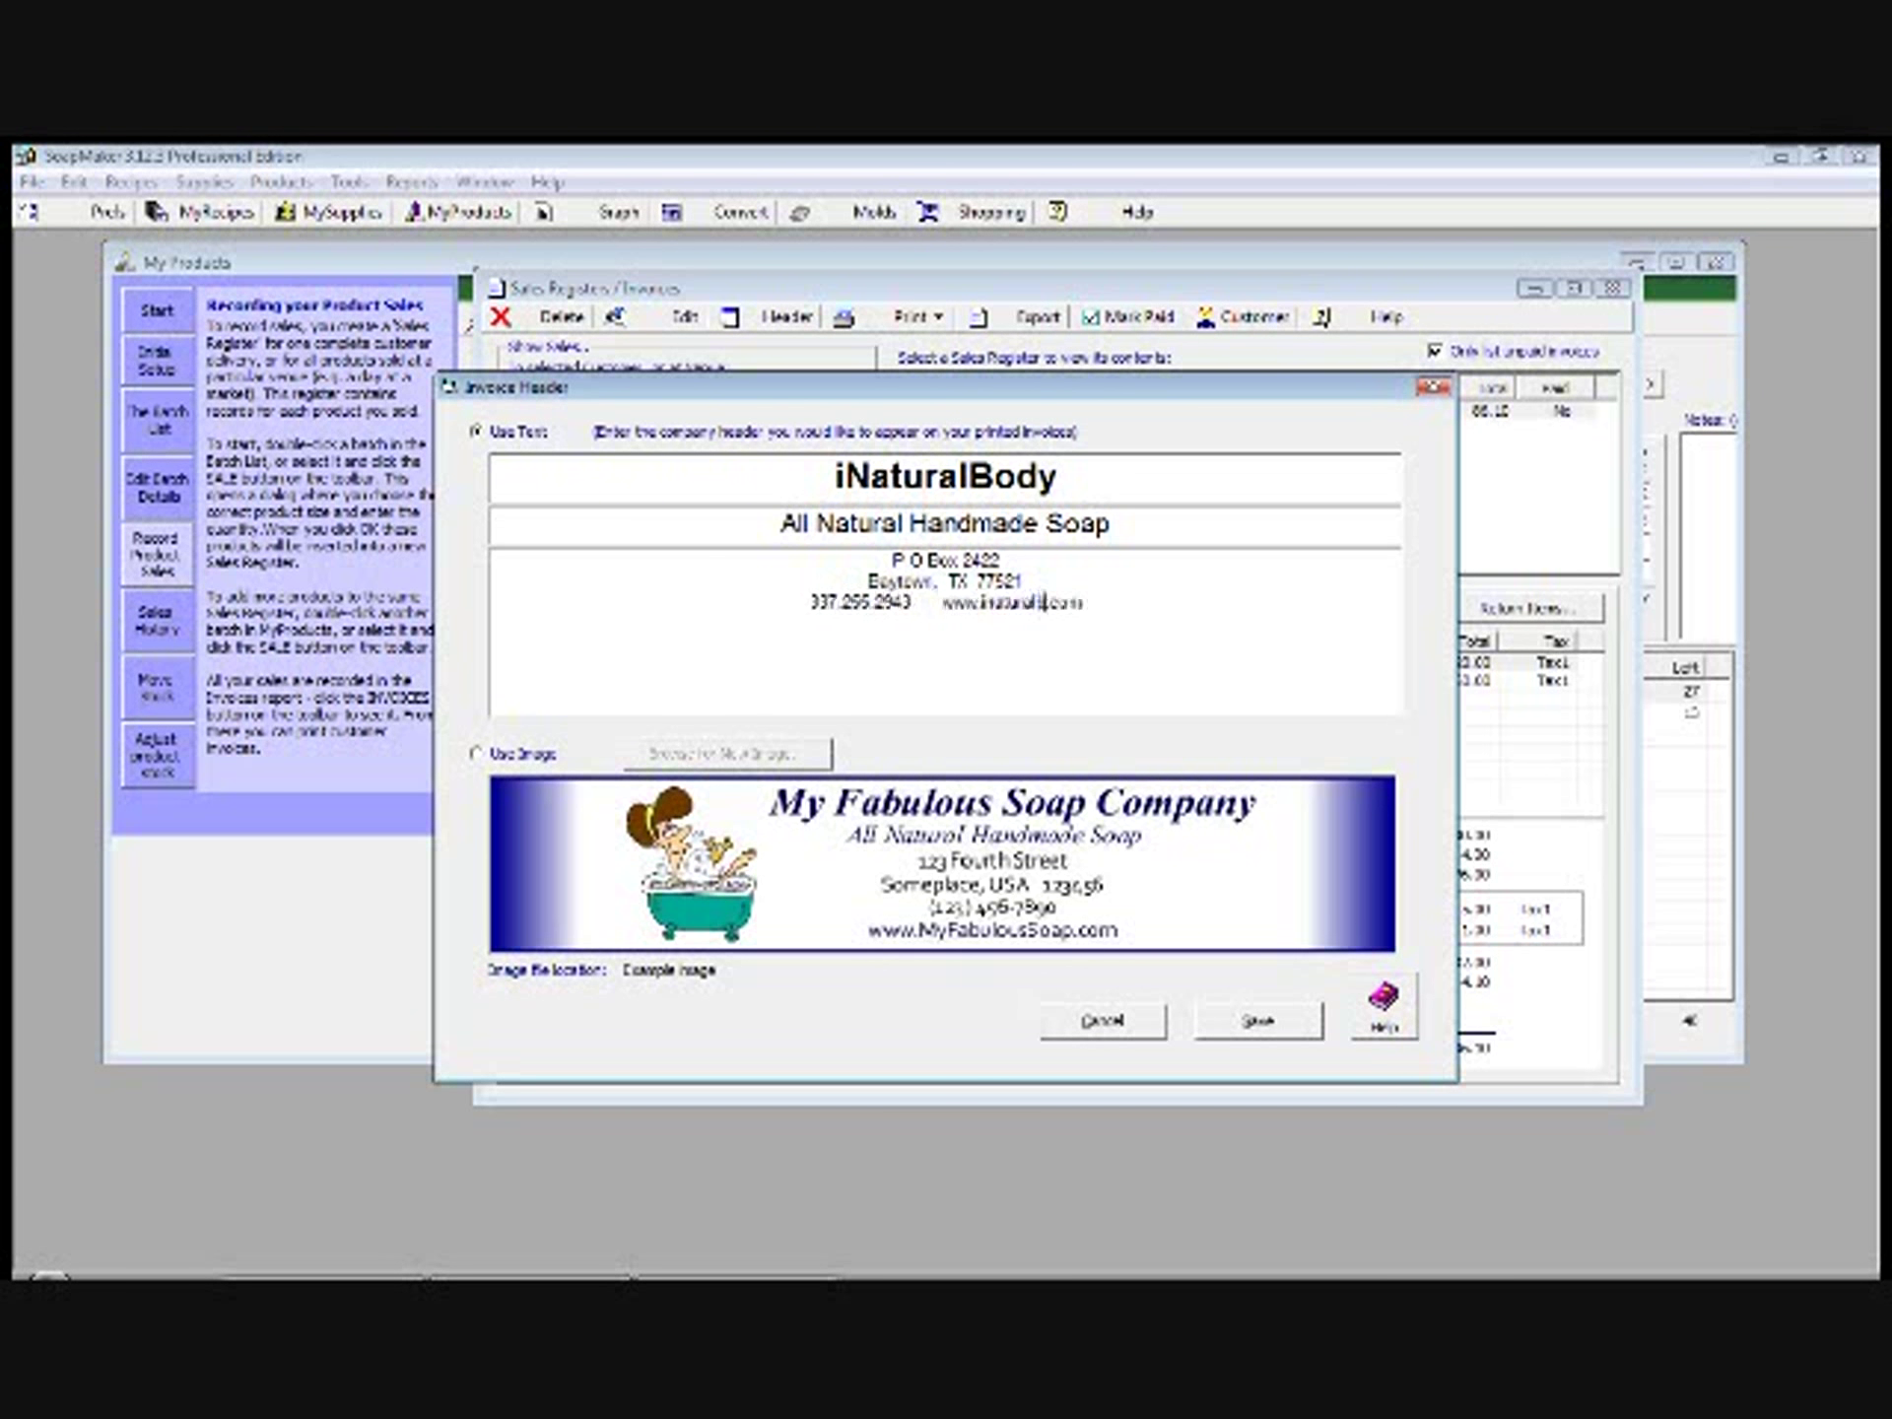
type("body")
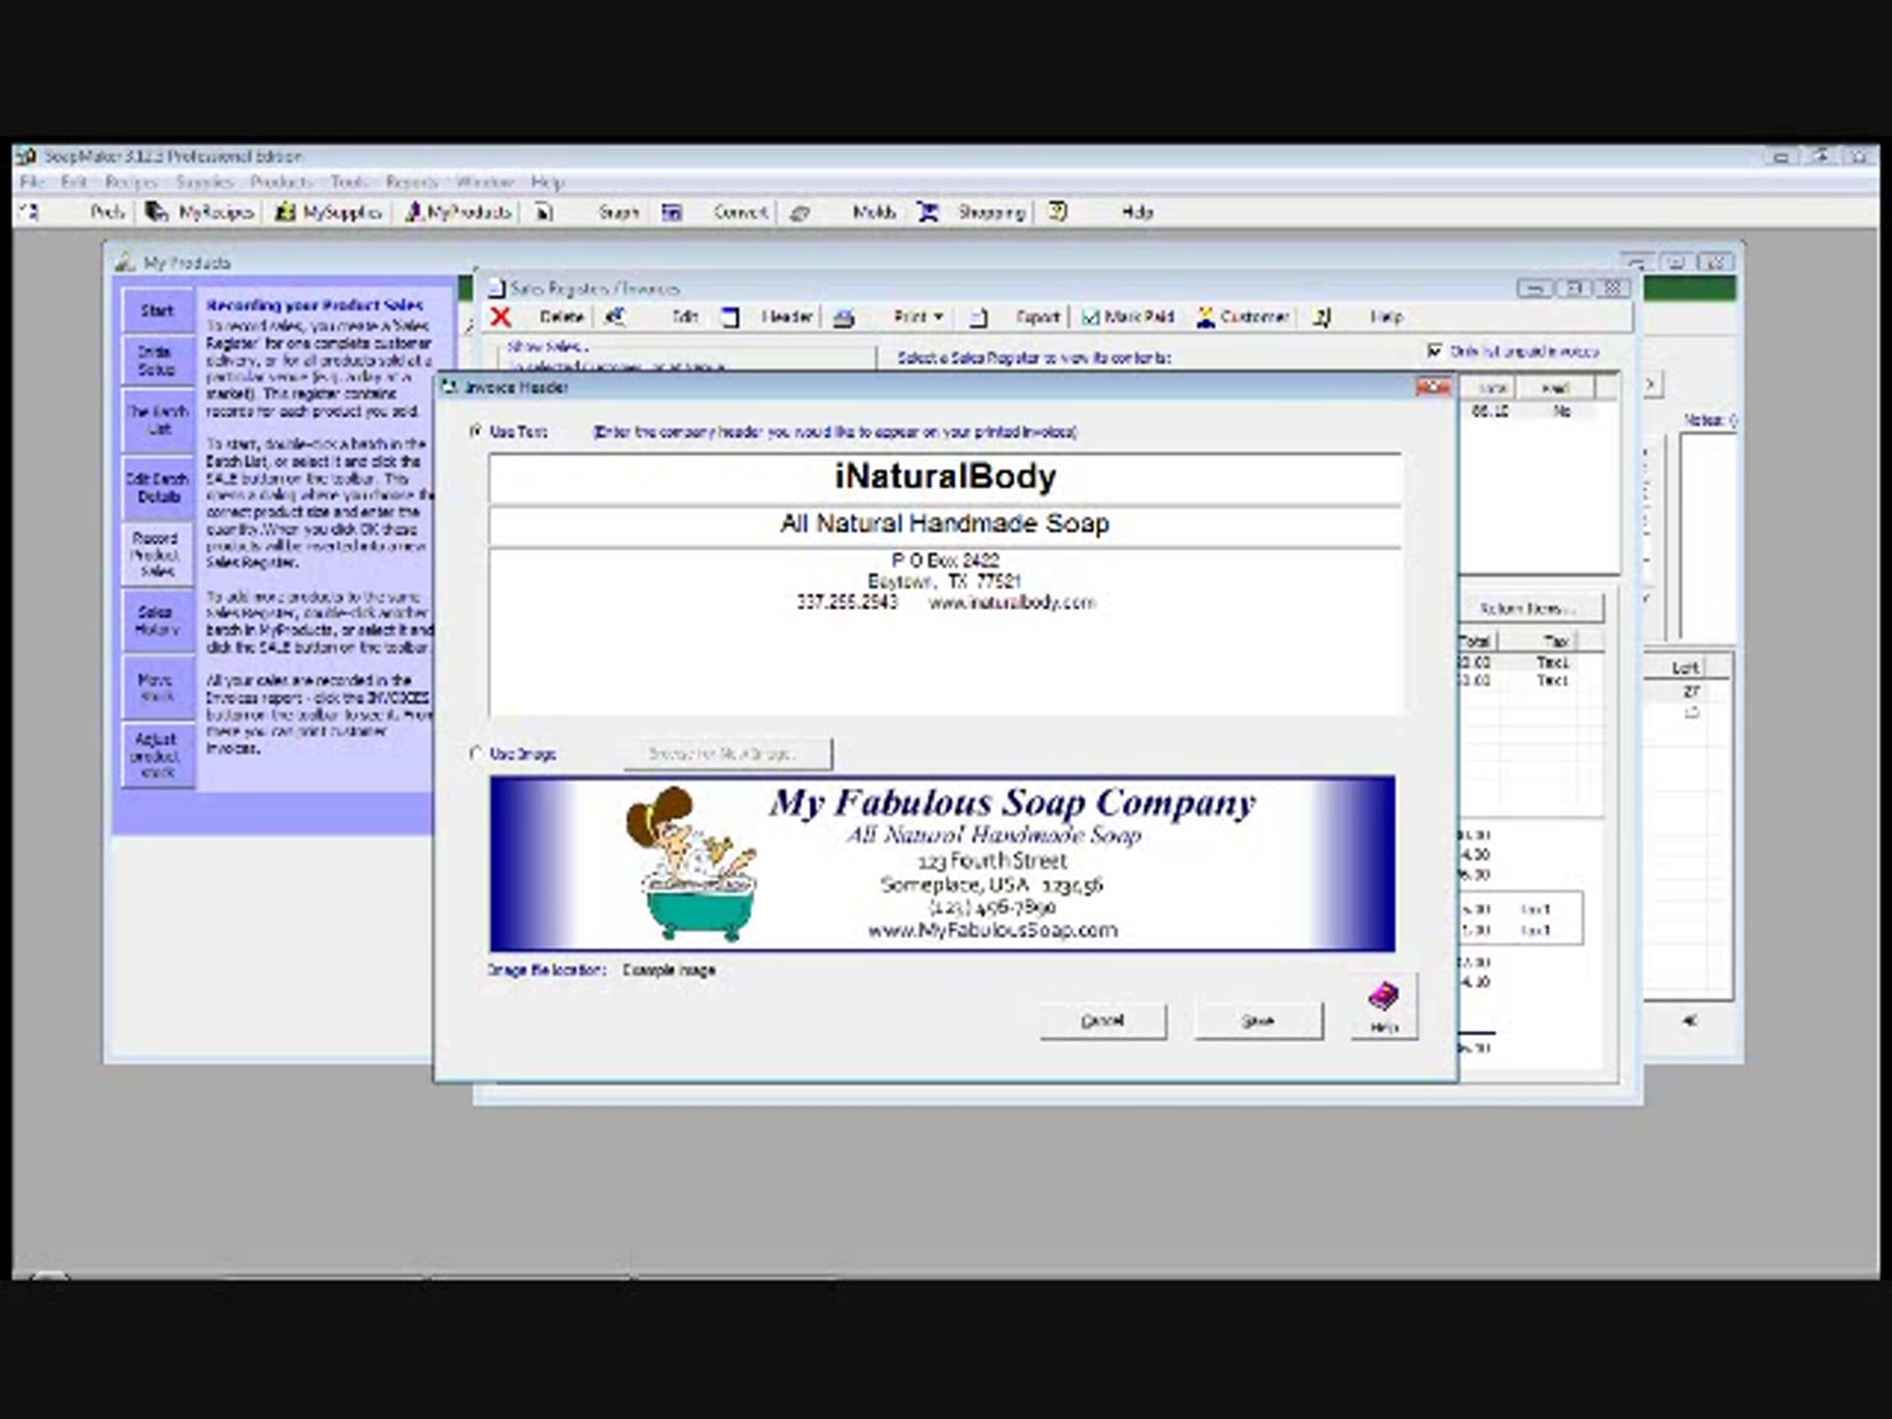
- Keep the invoice header as text, save it, reopen it to verify, and save again
left_click(476, 753)
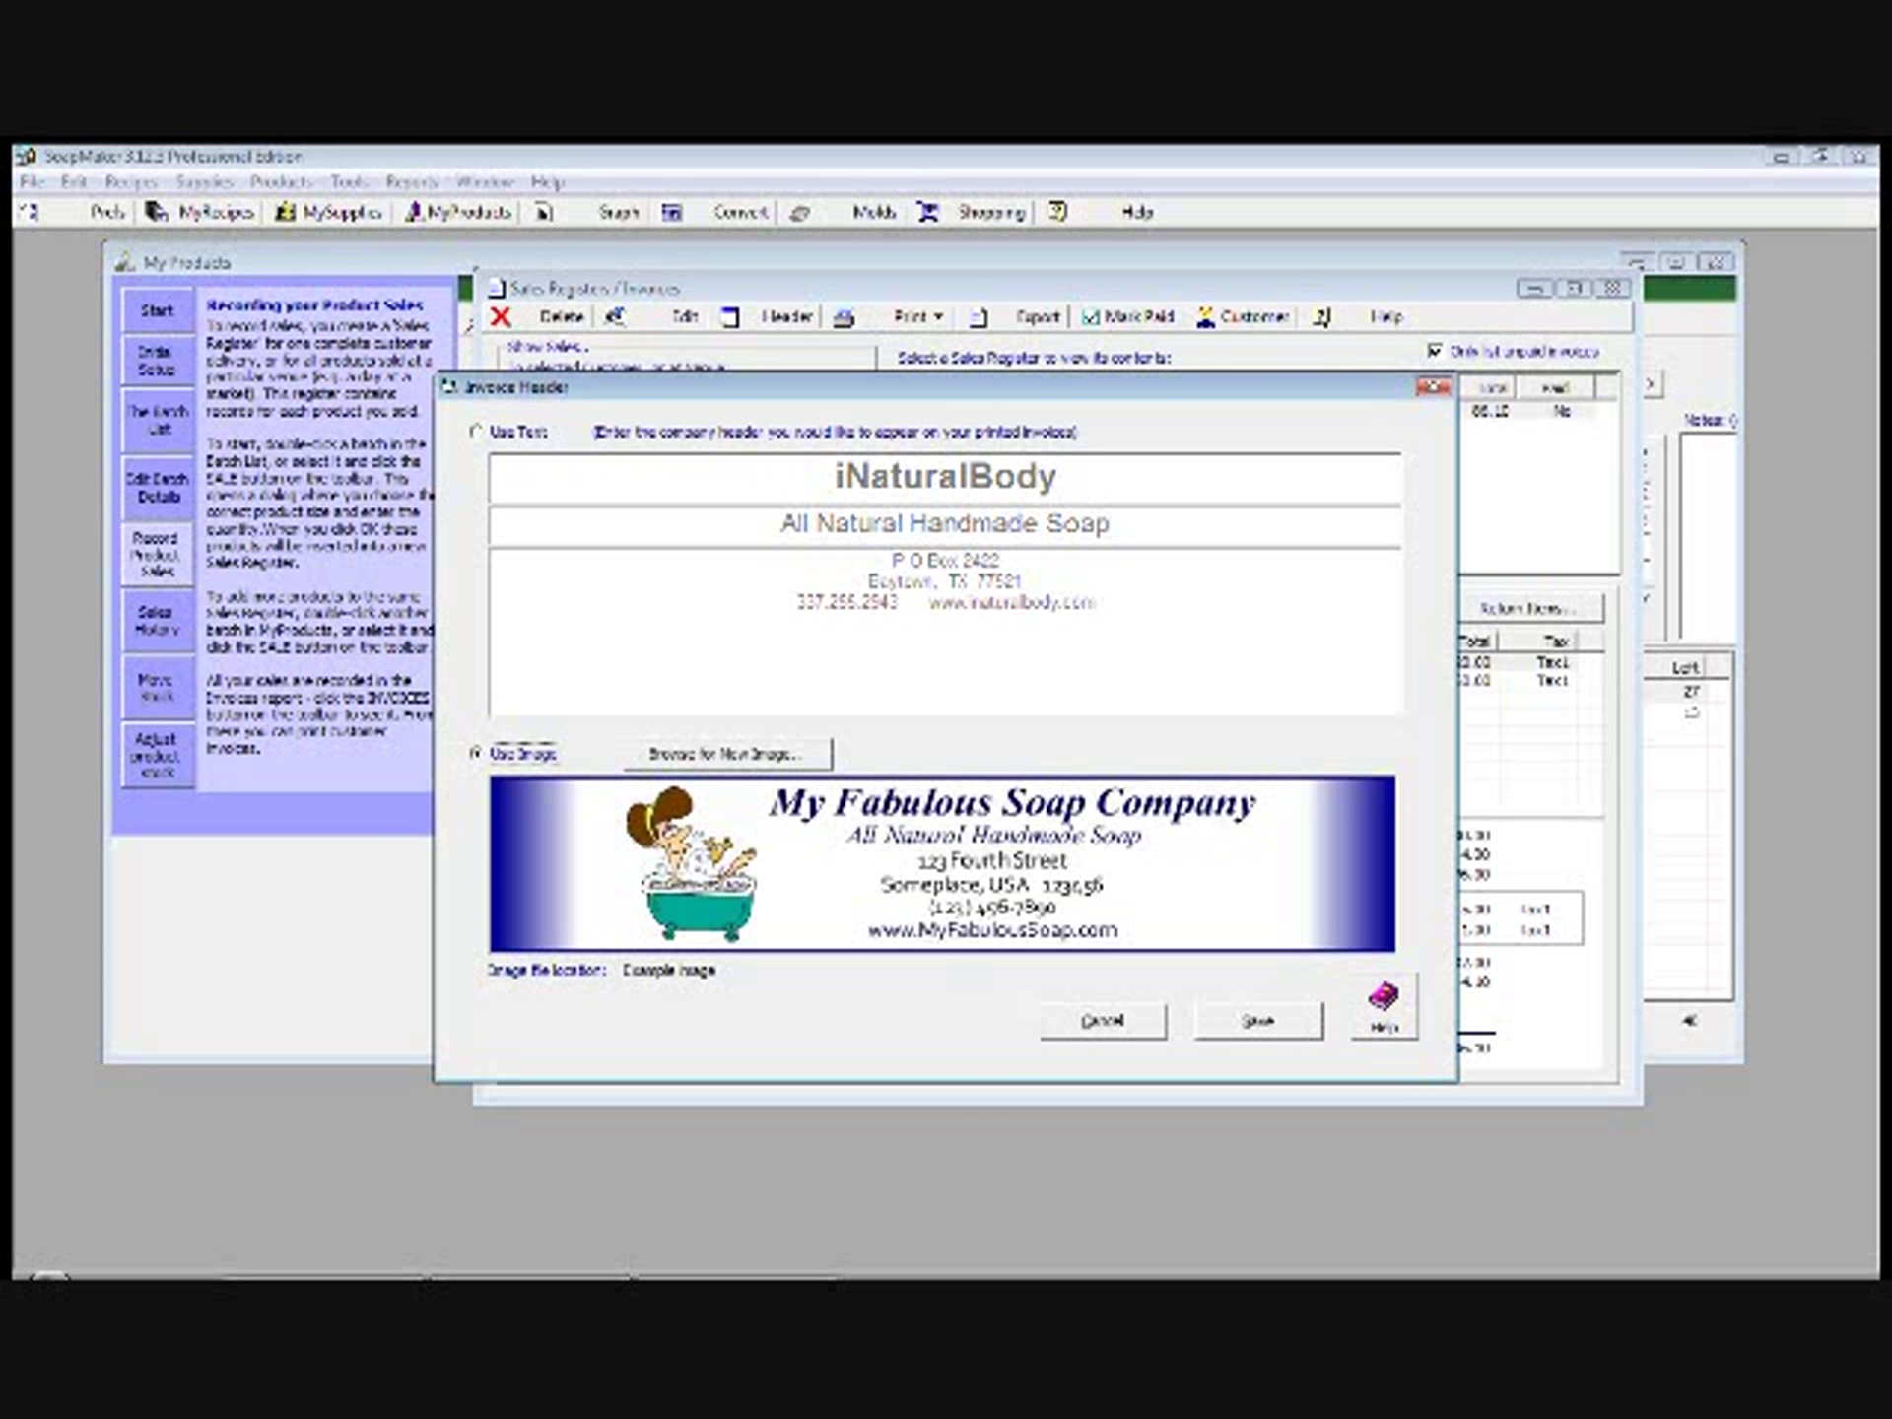
left_click(476, 431)
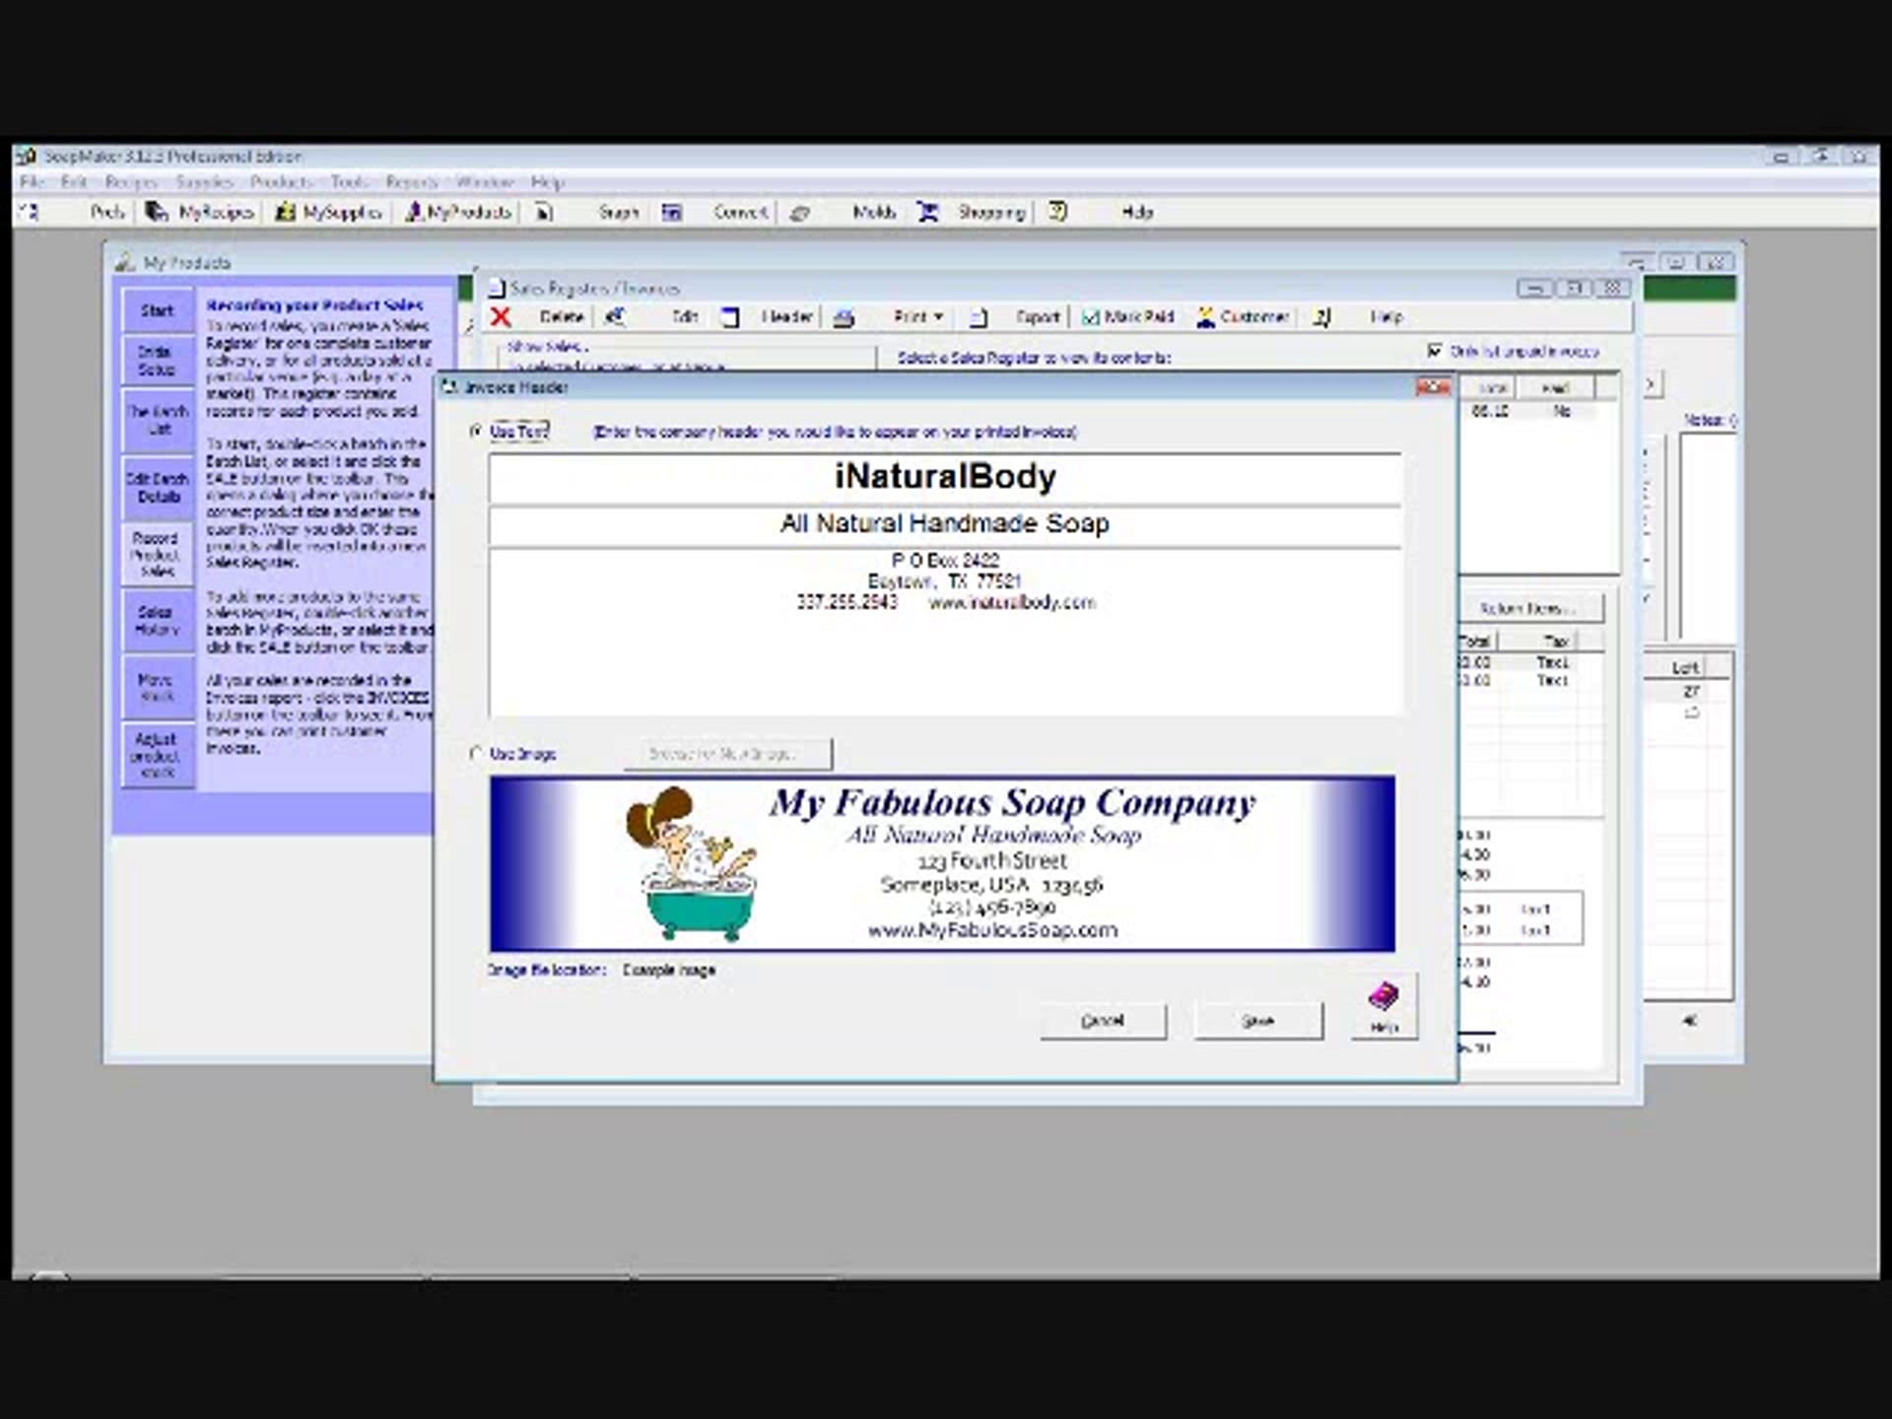
key("Return")
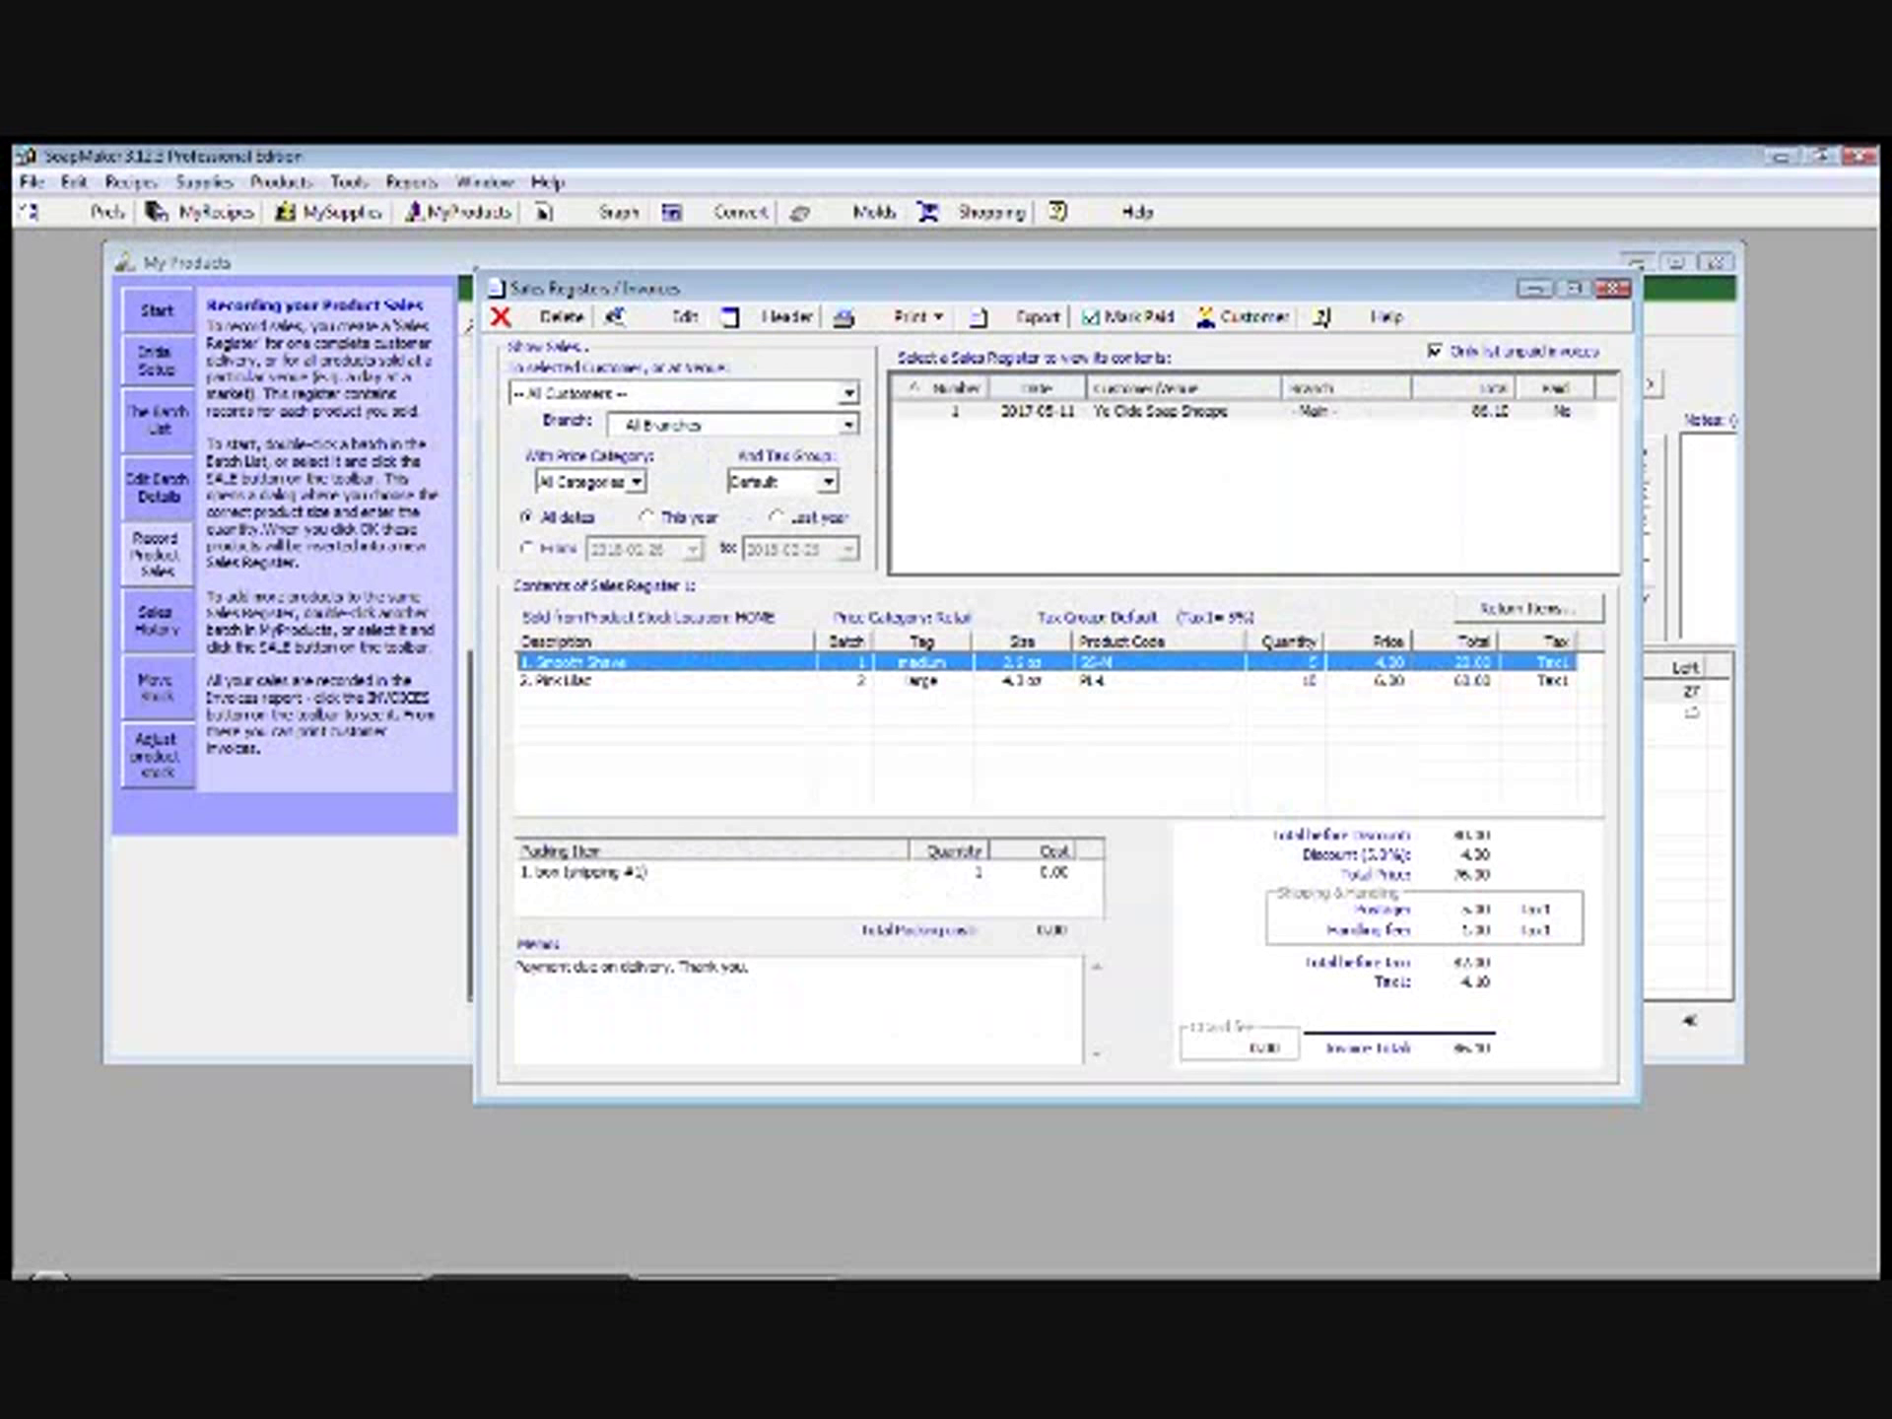
left_click(785, 317)
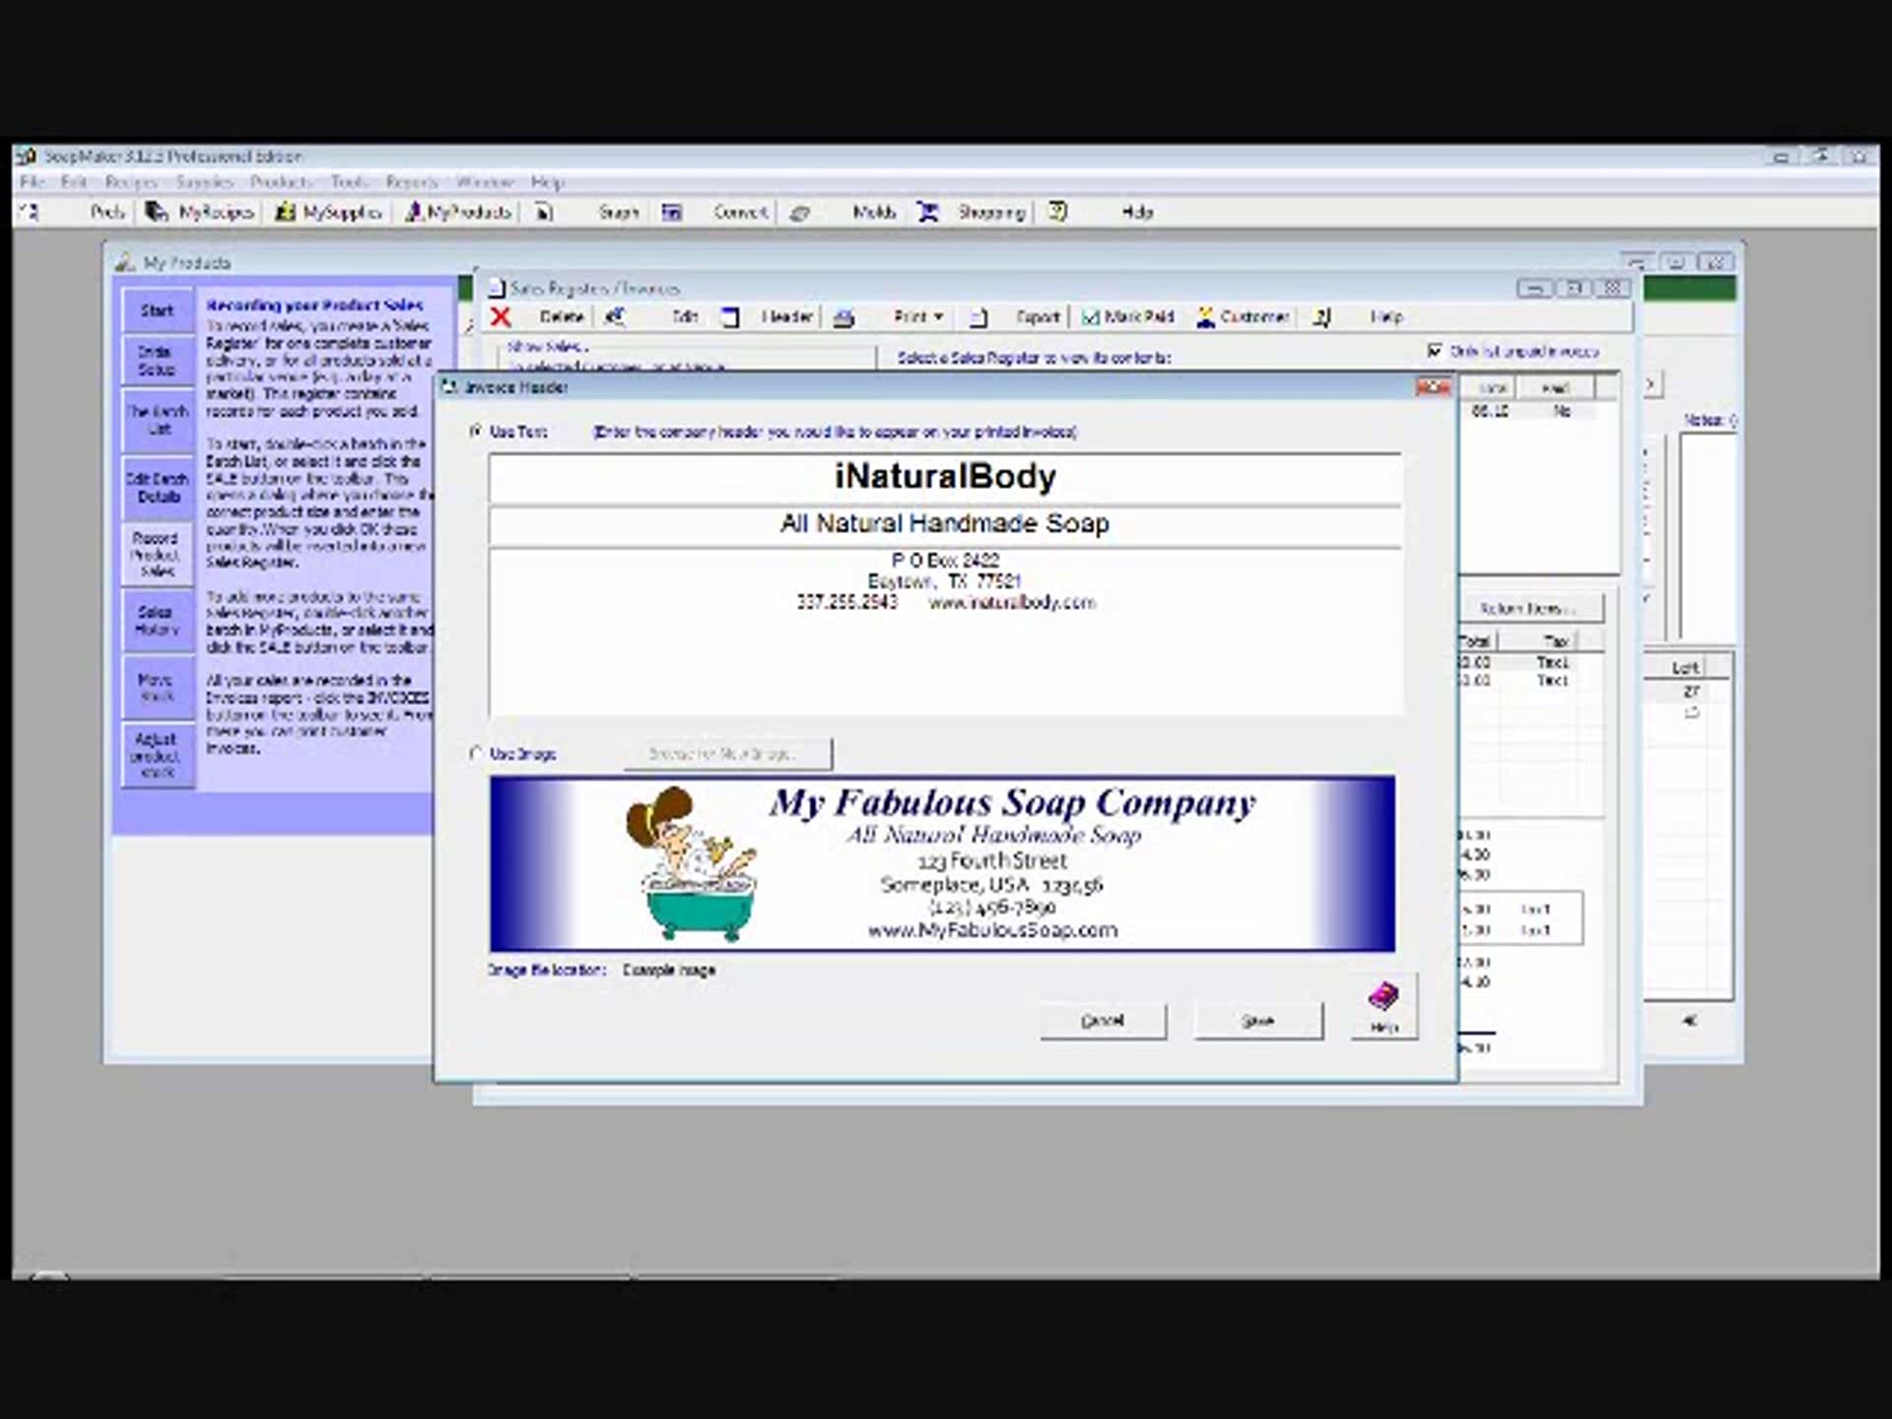
left_click(1258, 1021)
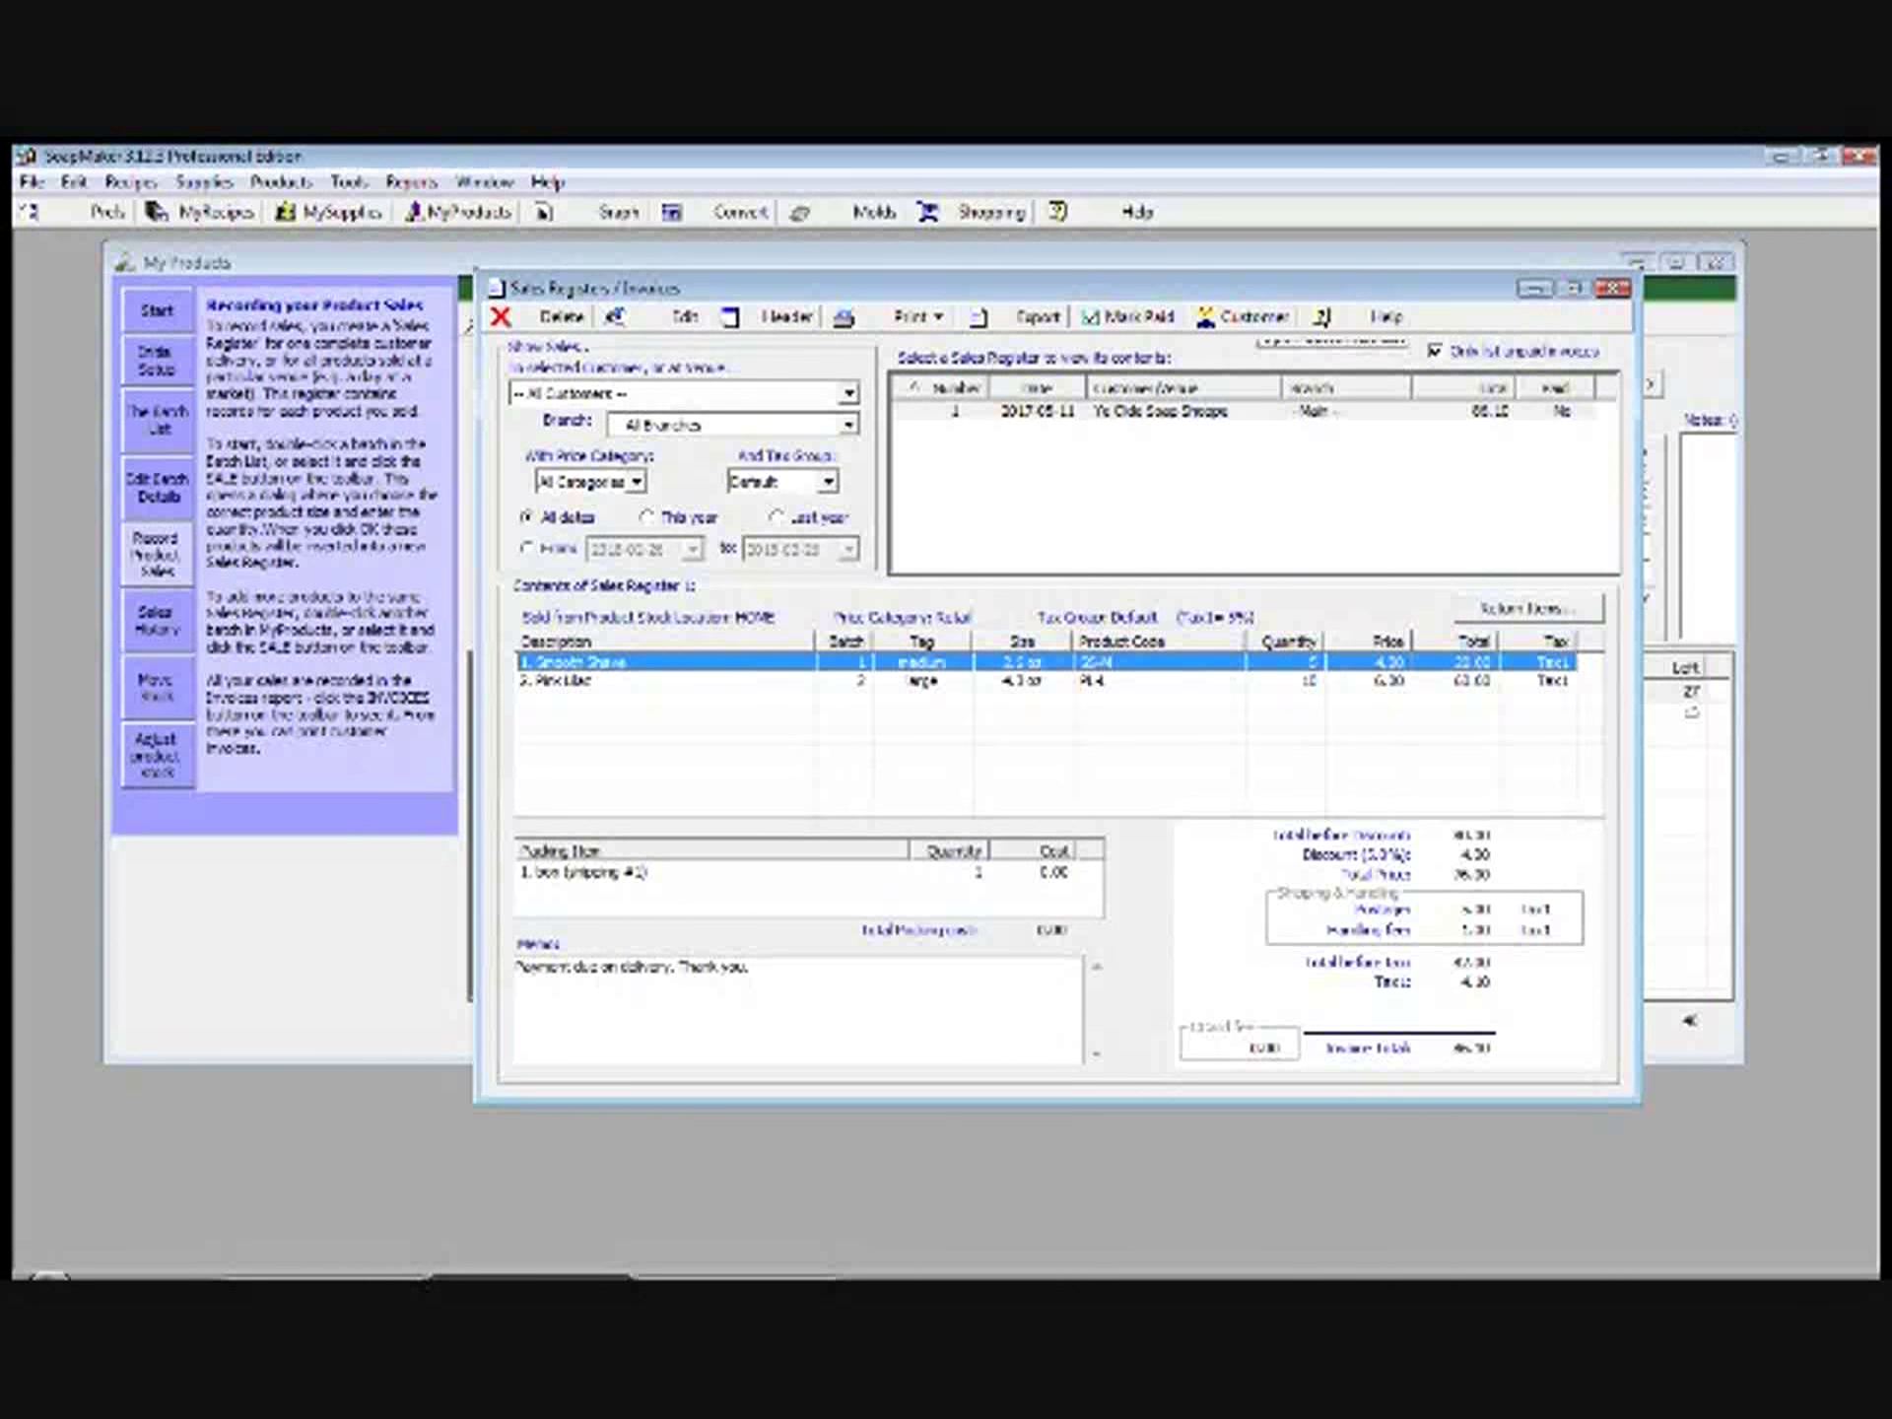
- View the register's customer in Customers and Venues, then select the Pink Lilac line and the recorded register
left_click(1244, 316)
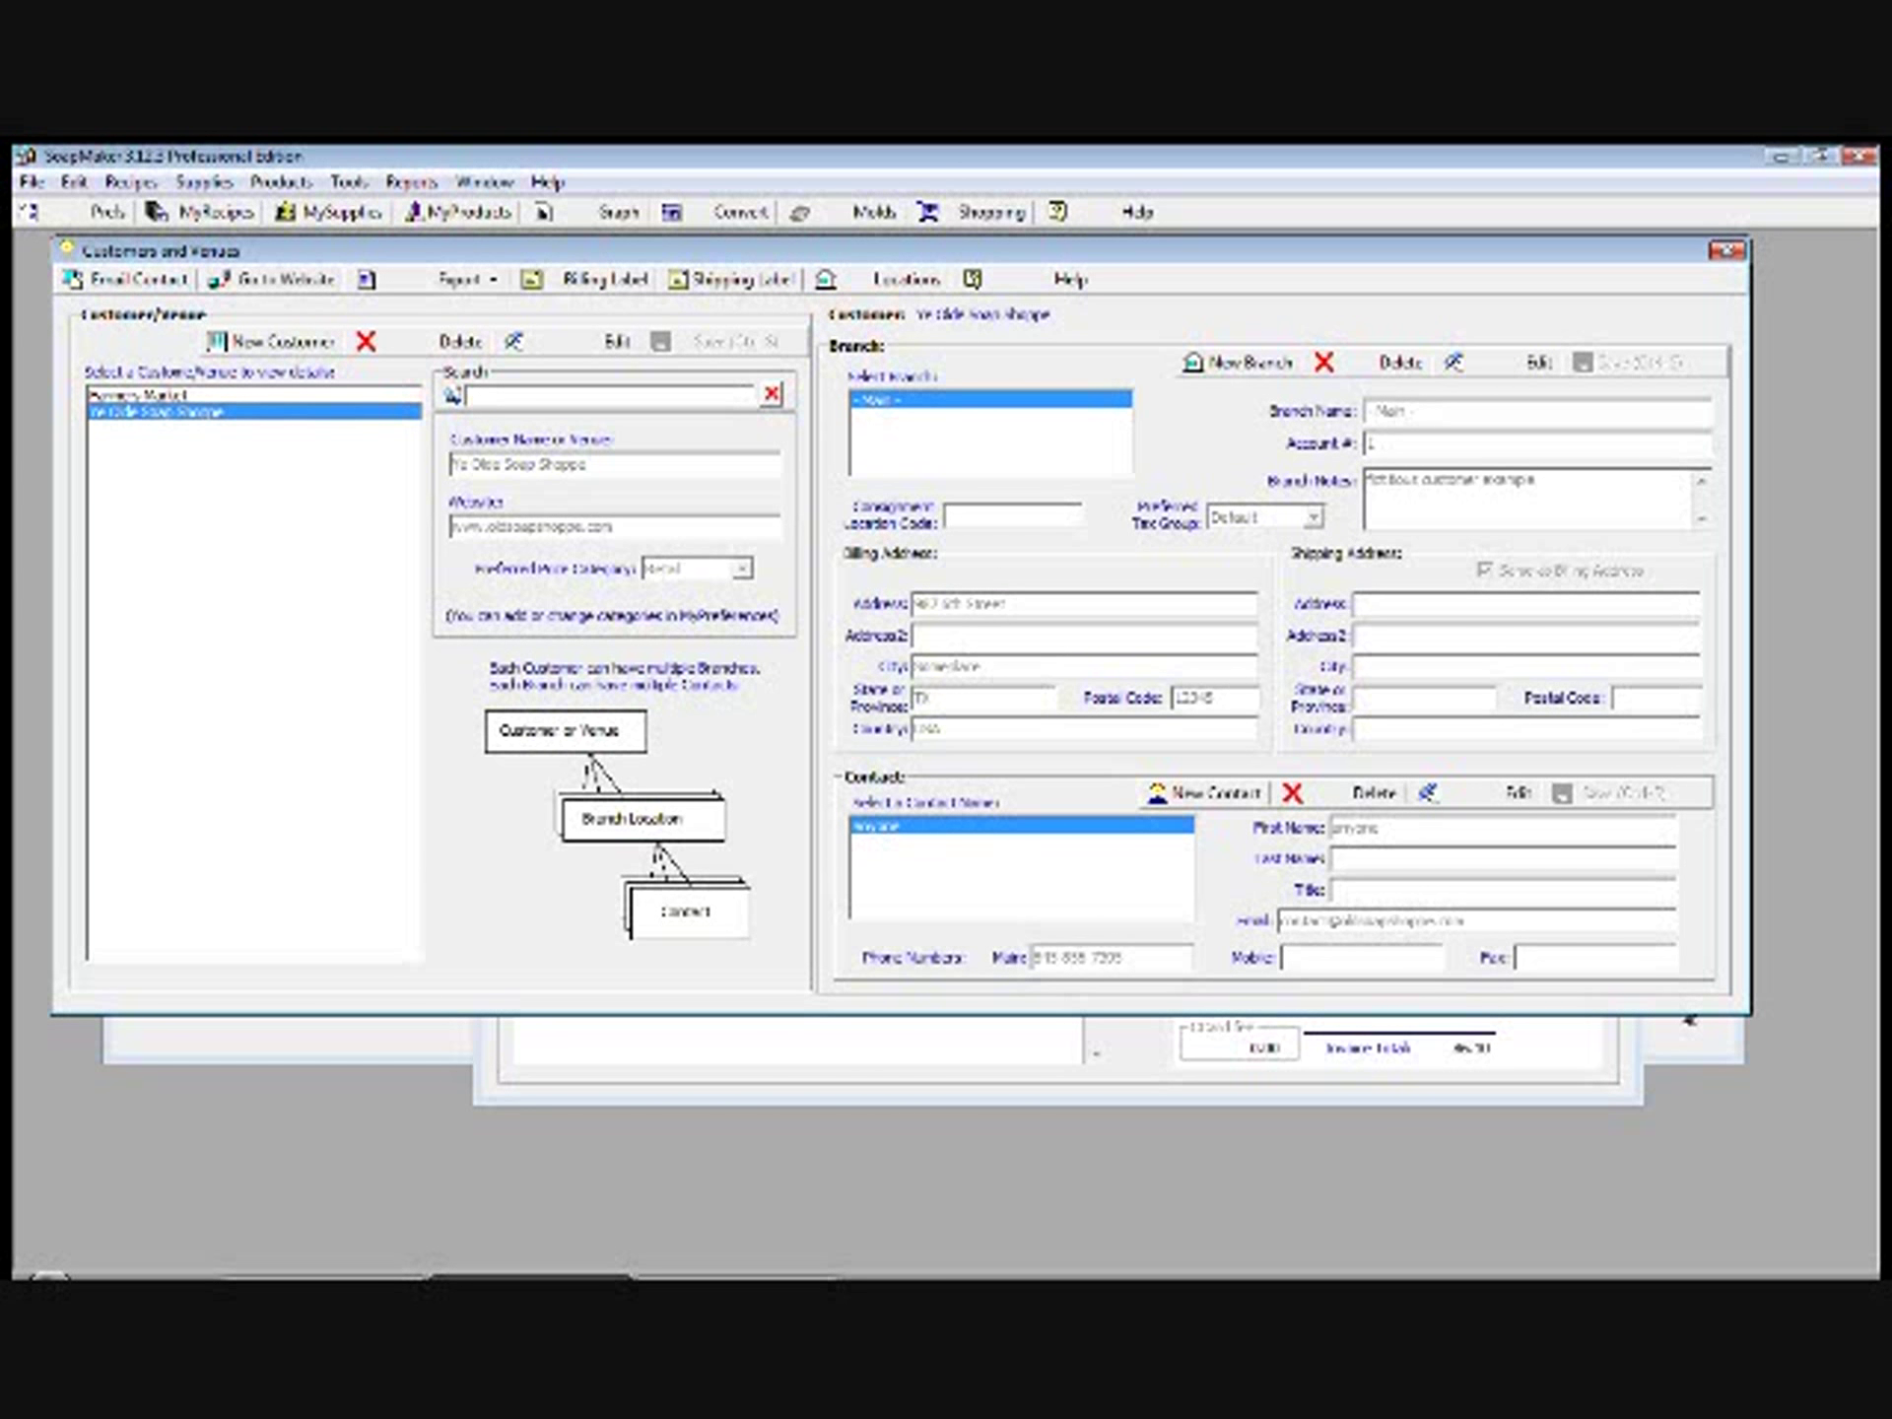
key("Escape")
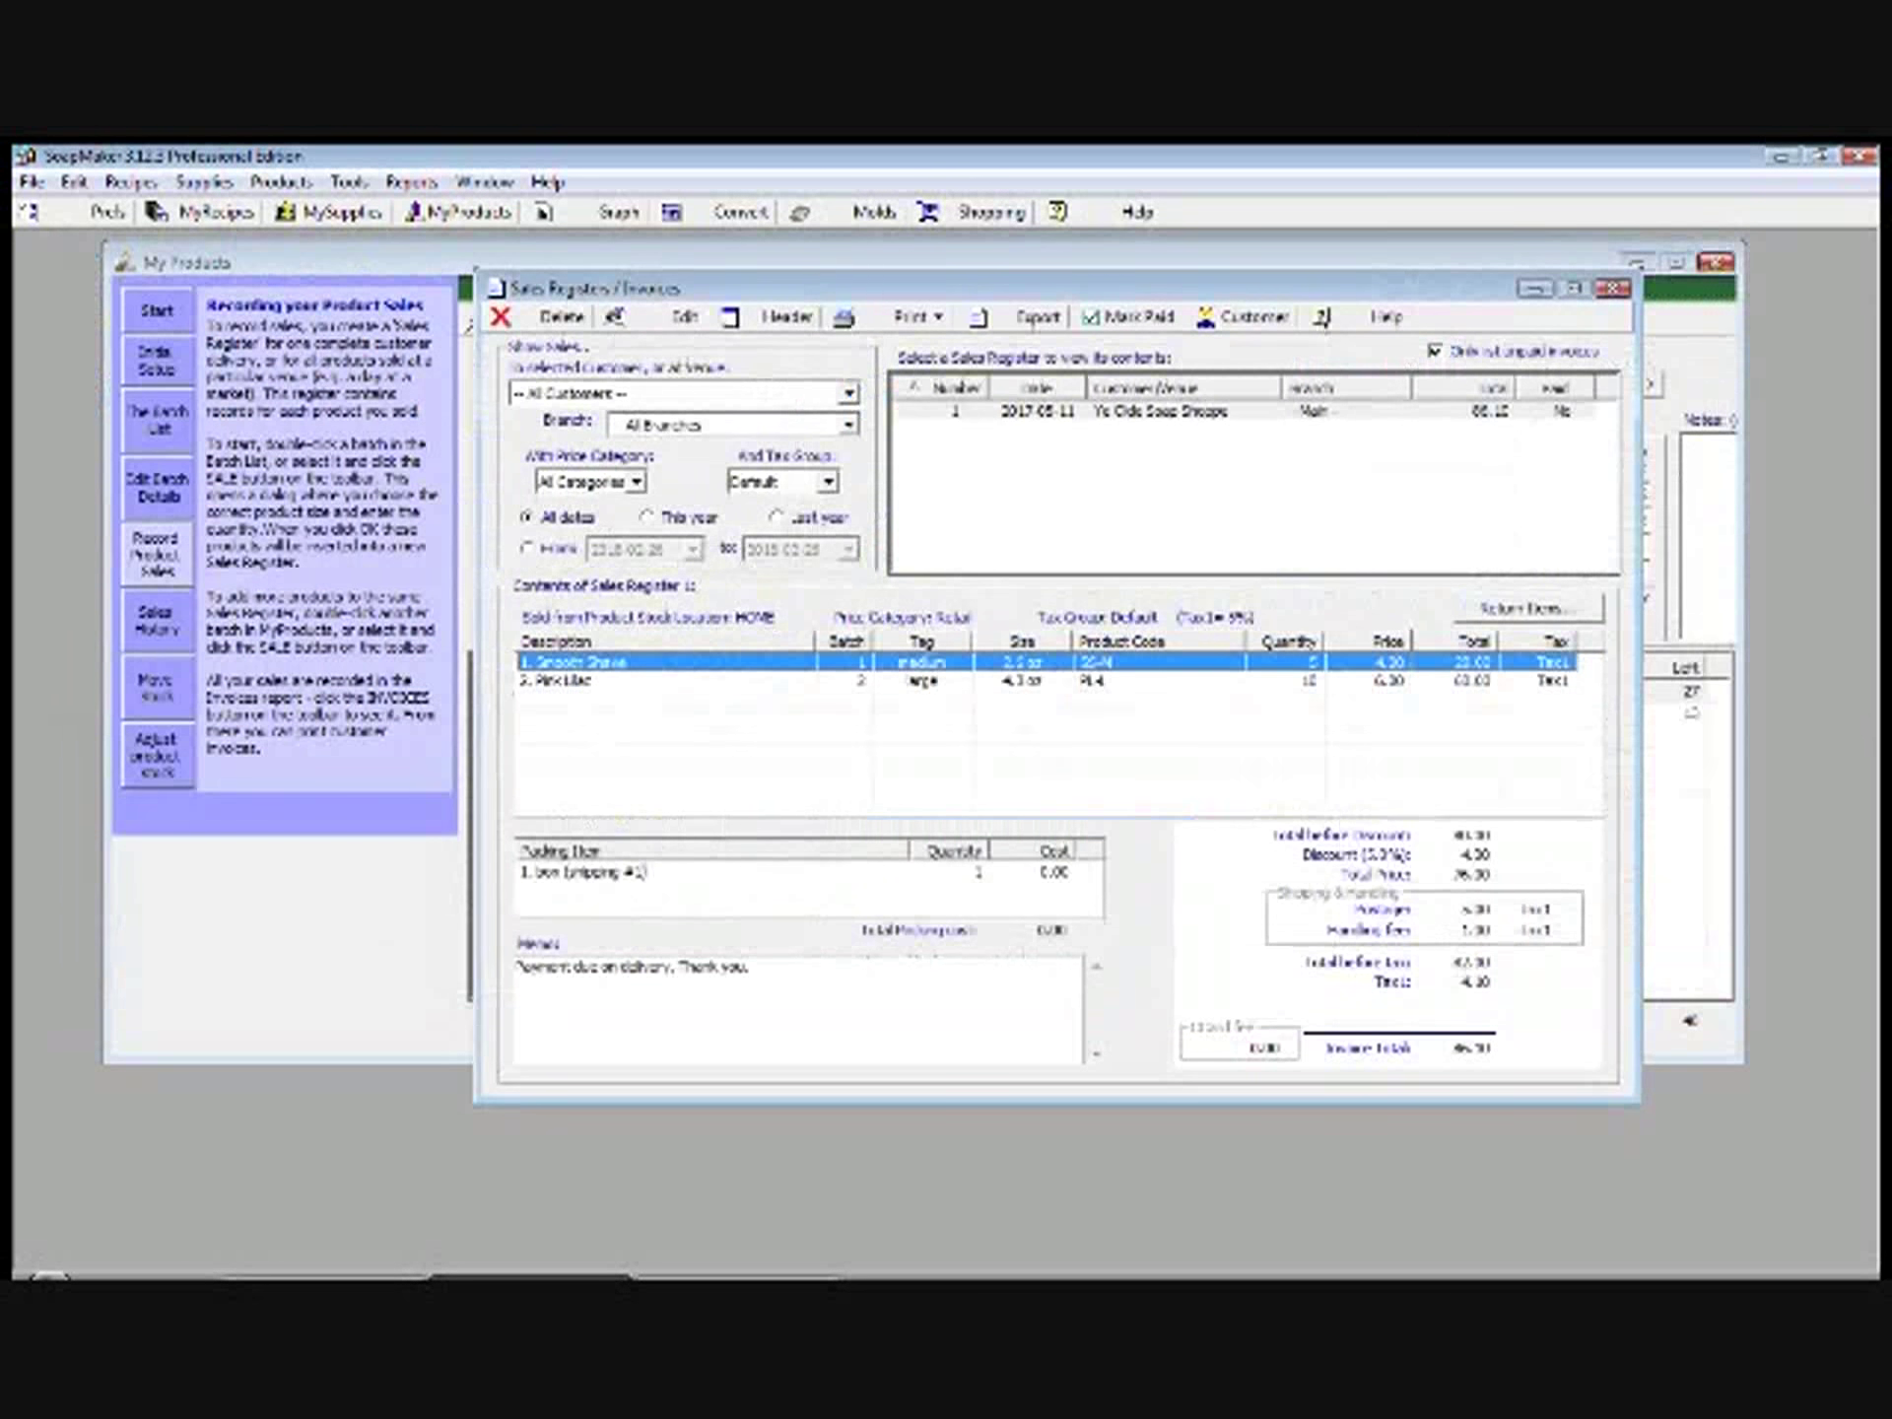
left_click(567, 679)
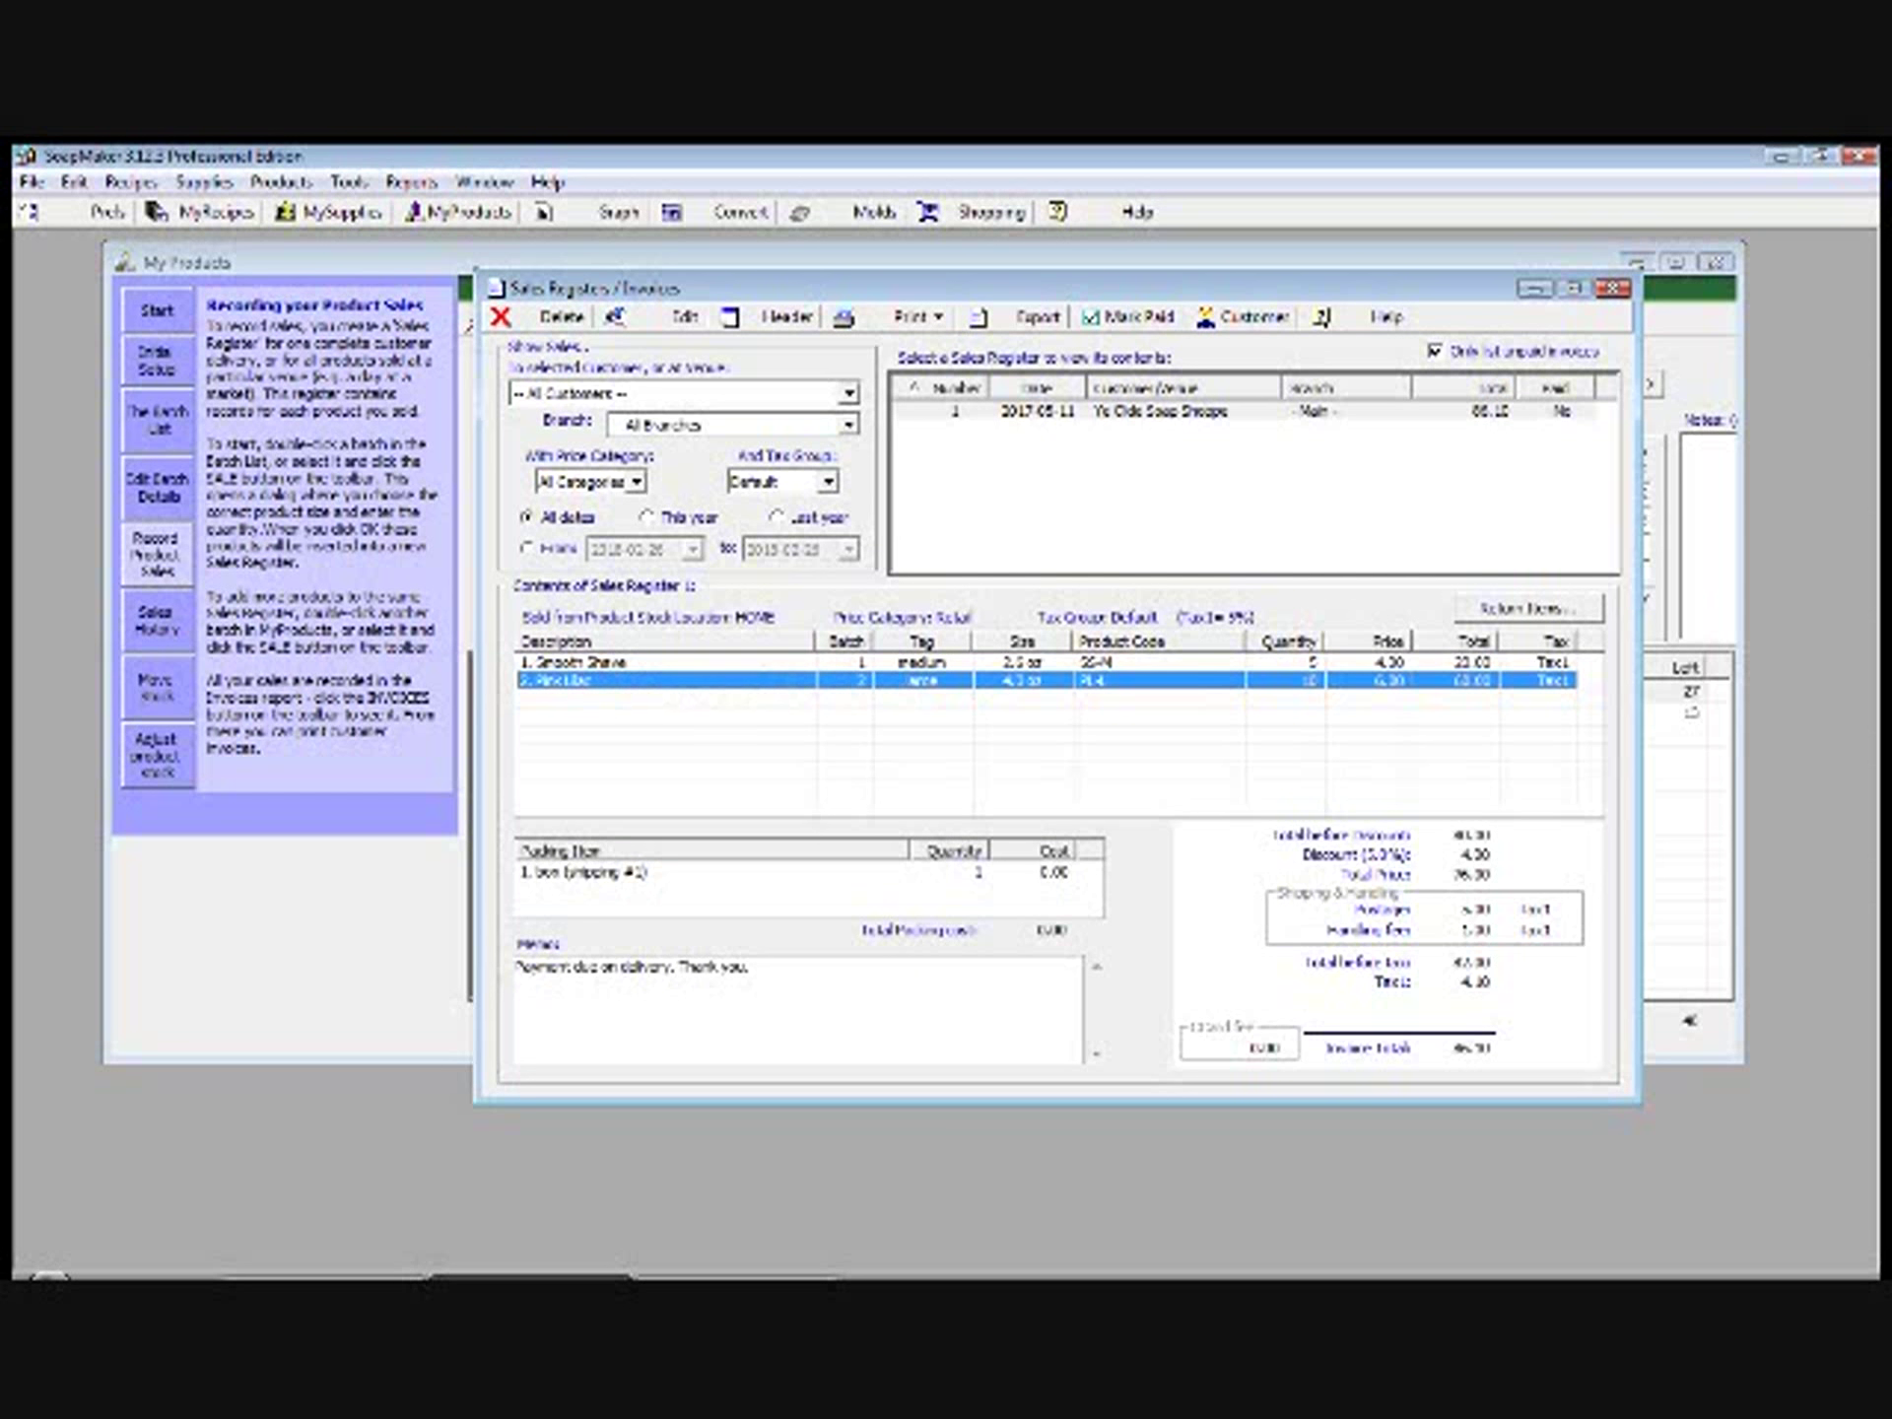
left_click(1084, 409)
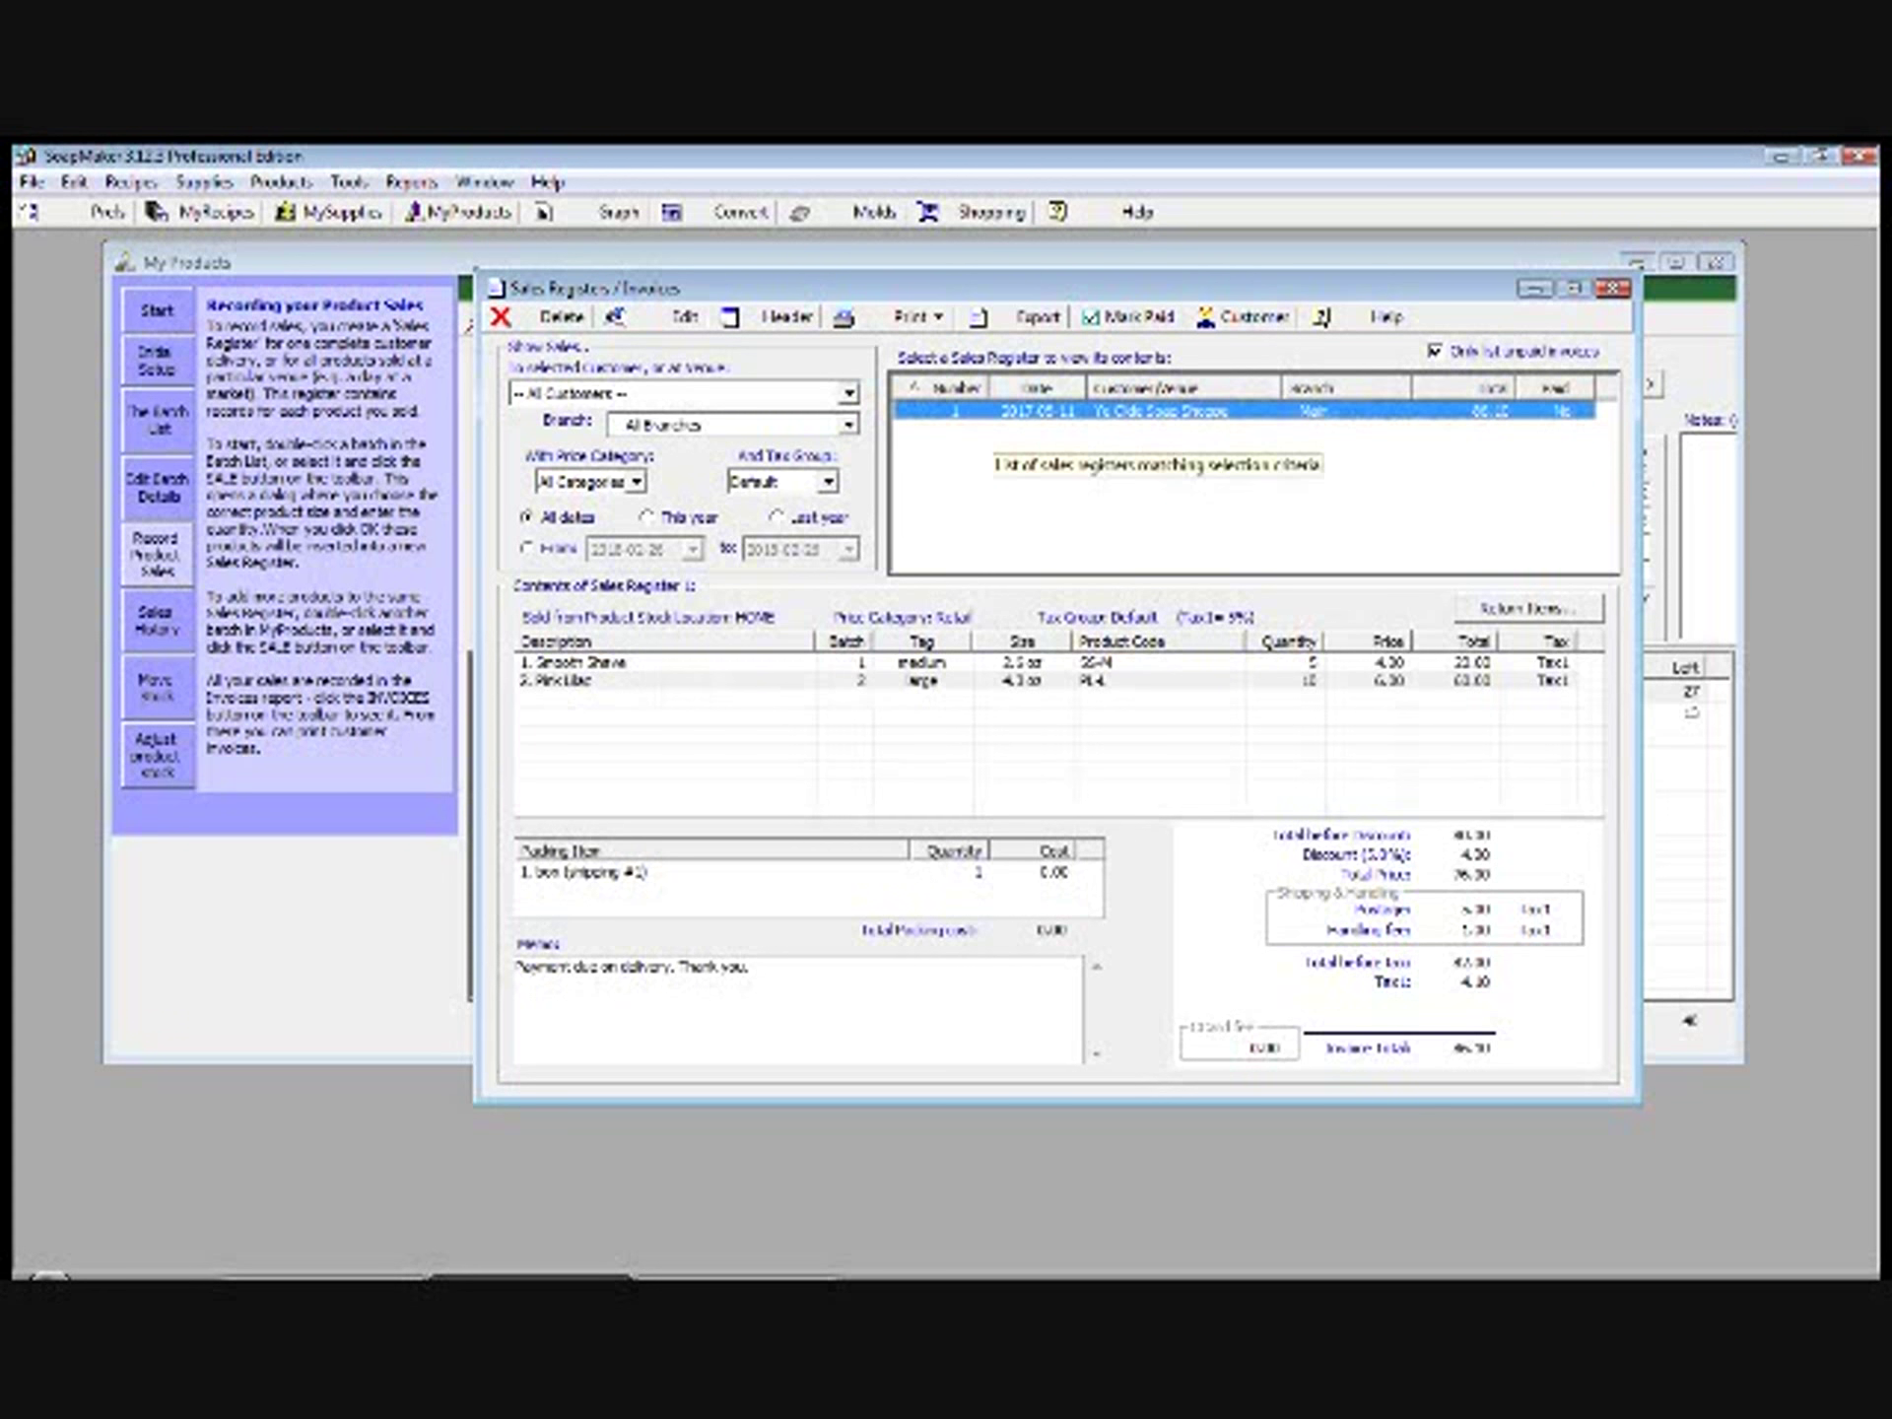
- Open the sales register for editing, check its tax rates and form tips, then close the editor
double_click(1084, 410)
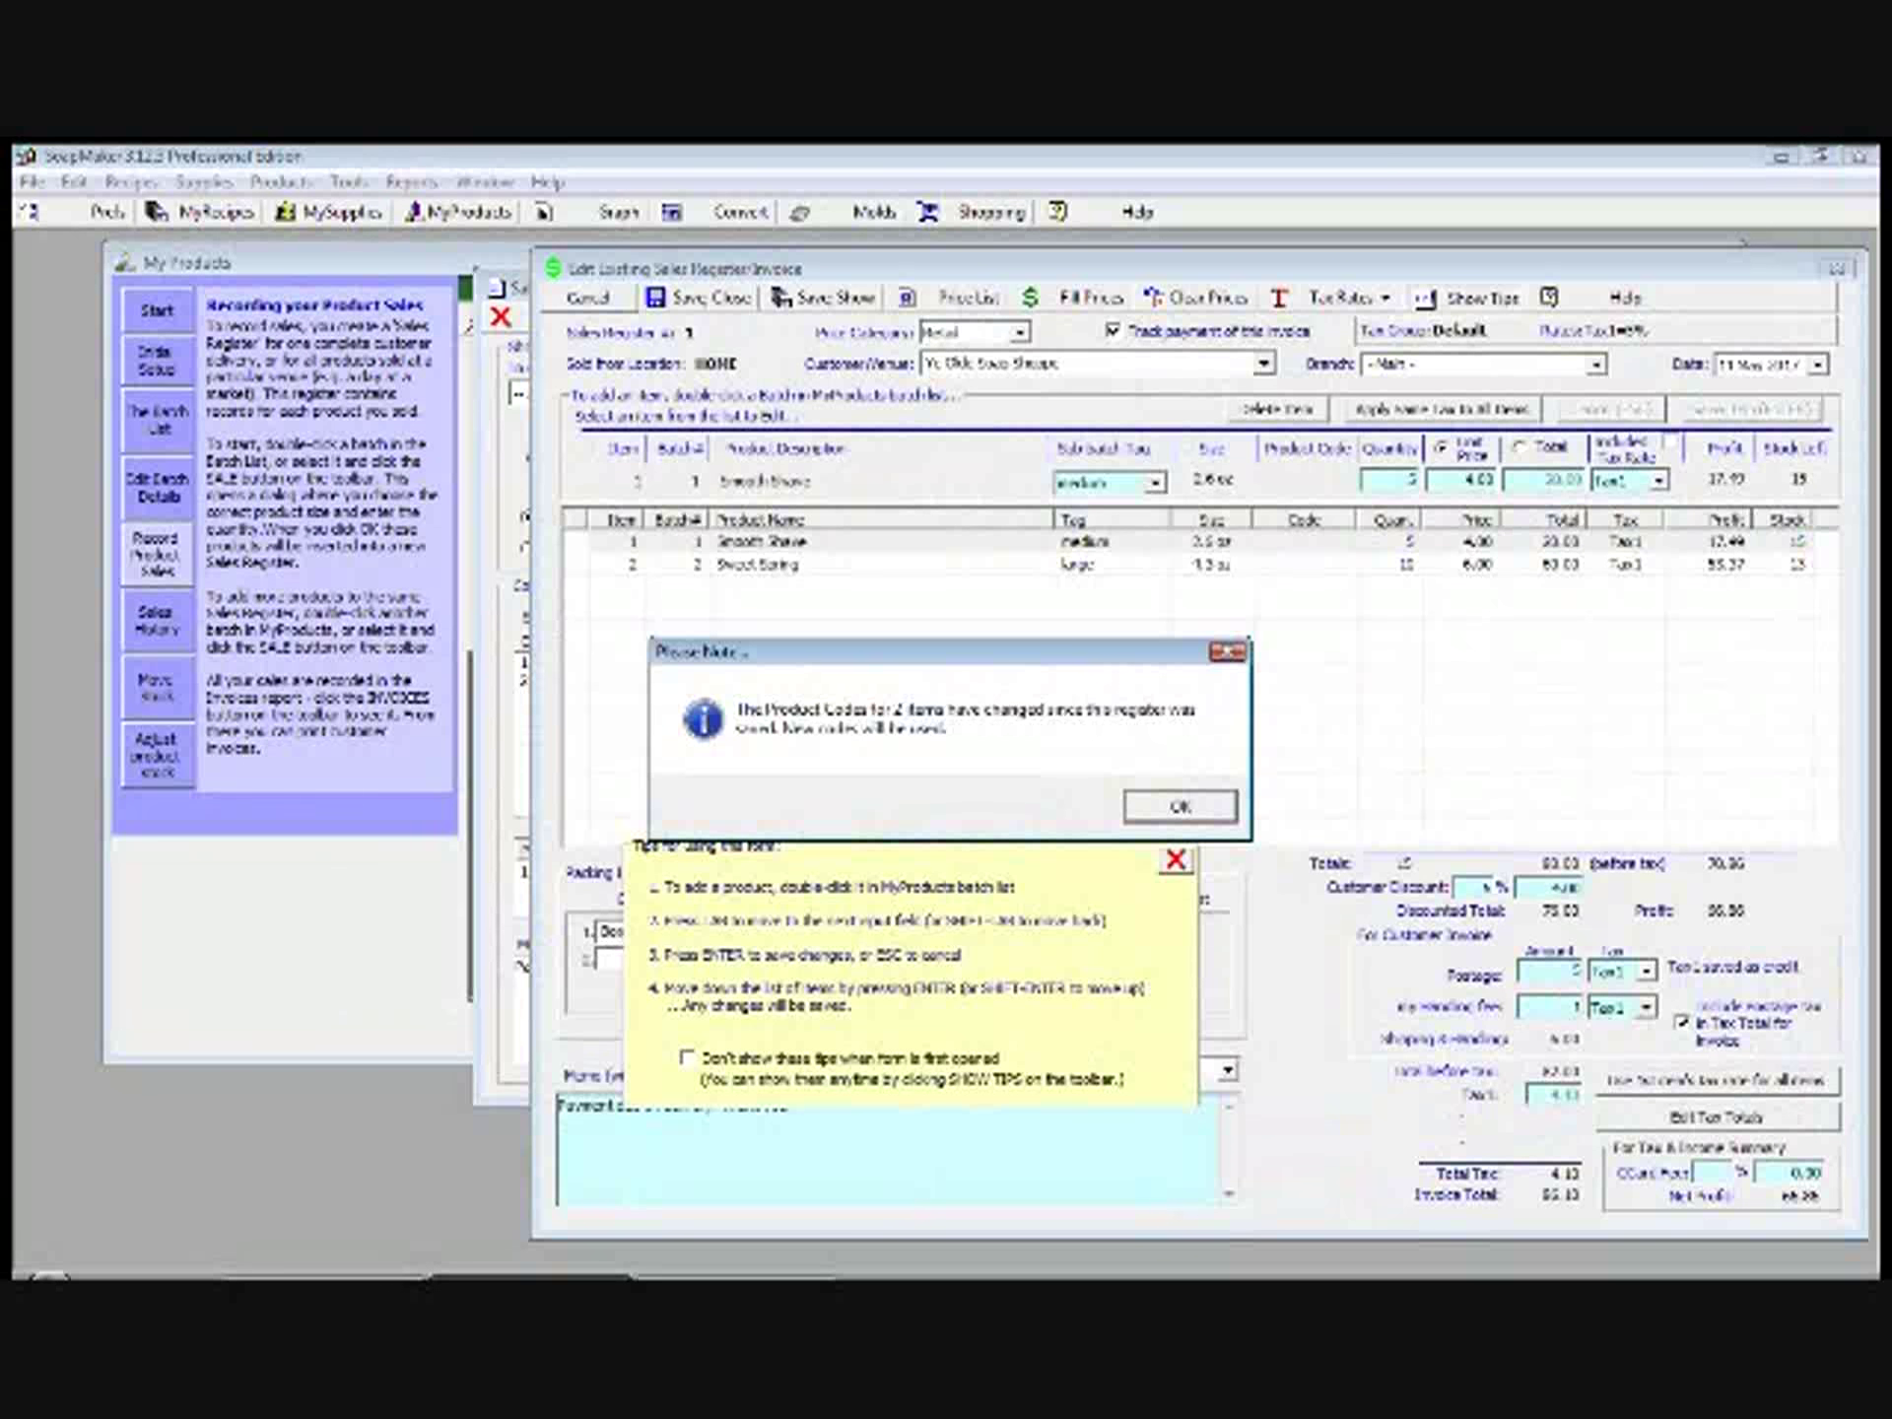
key("Return")
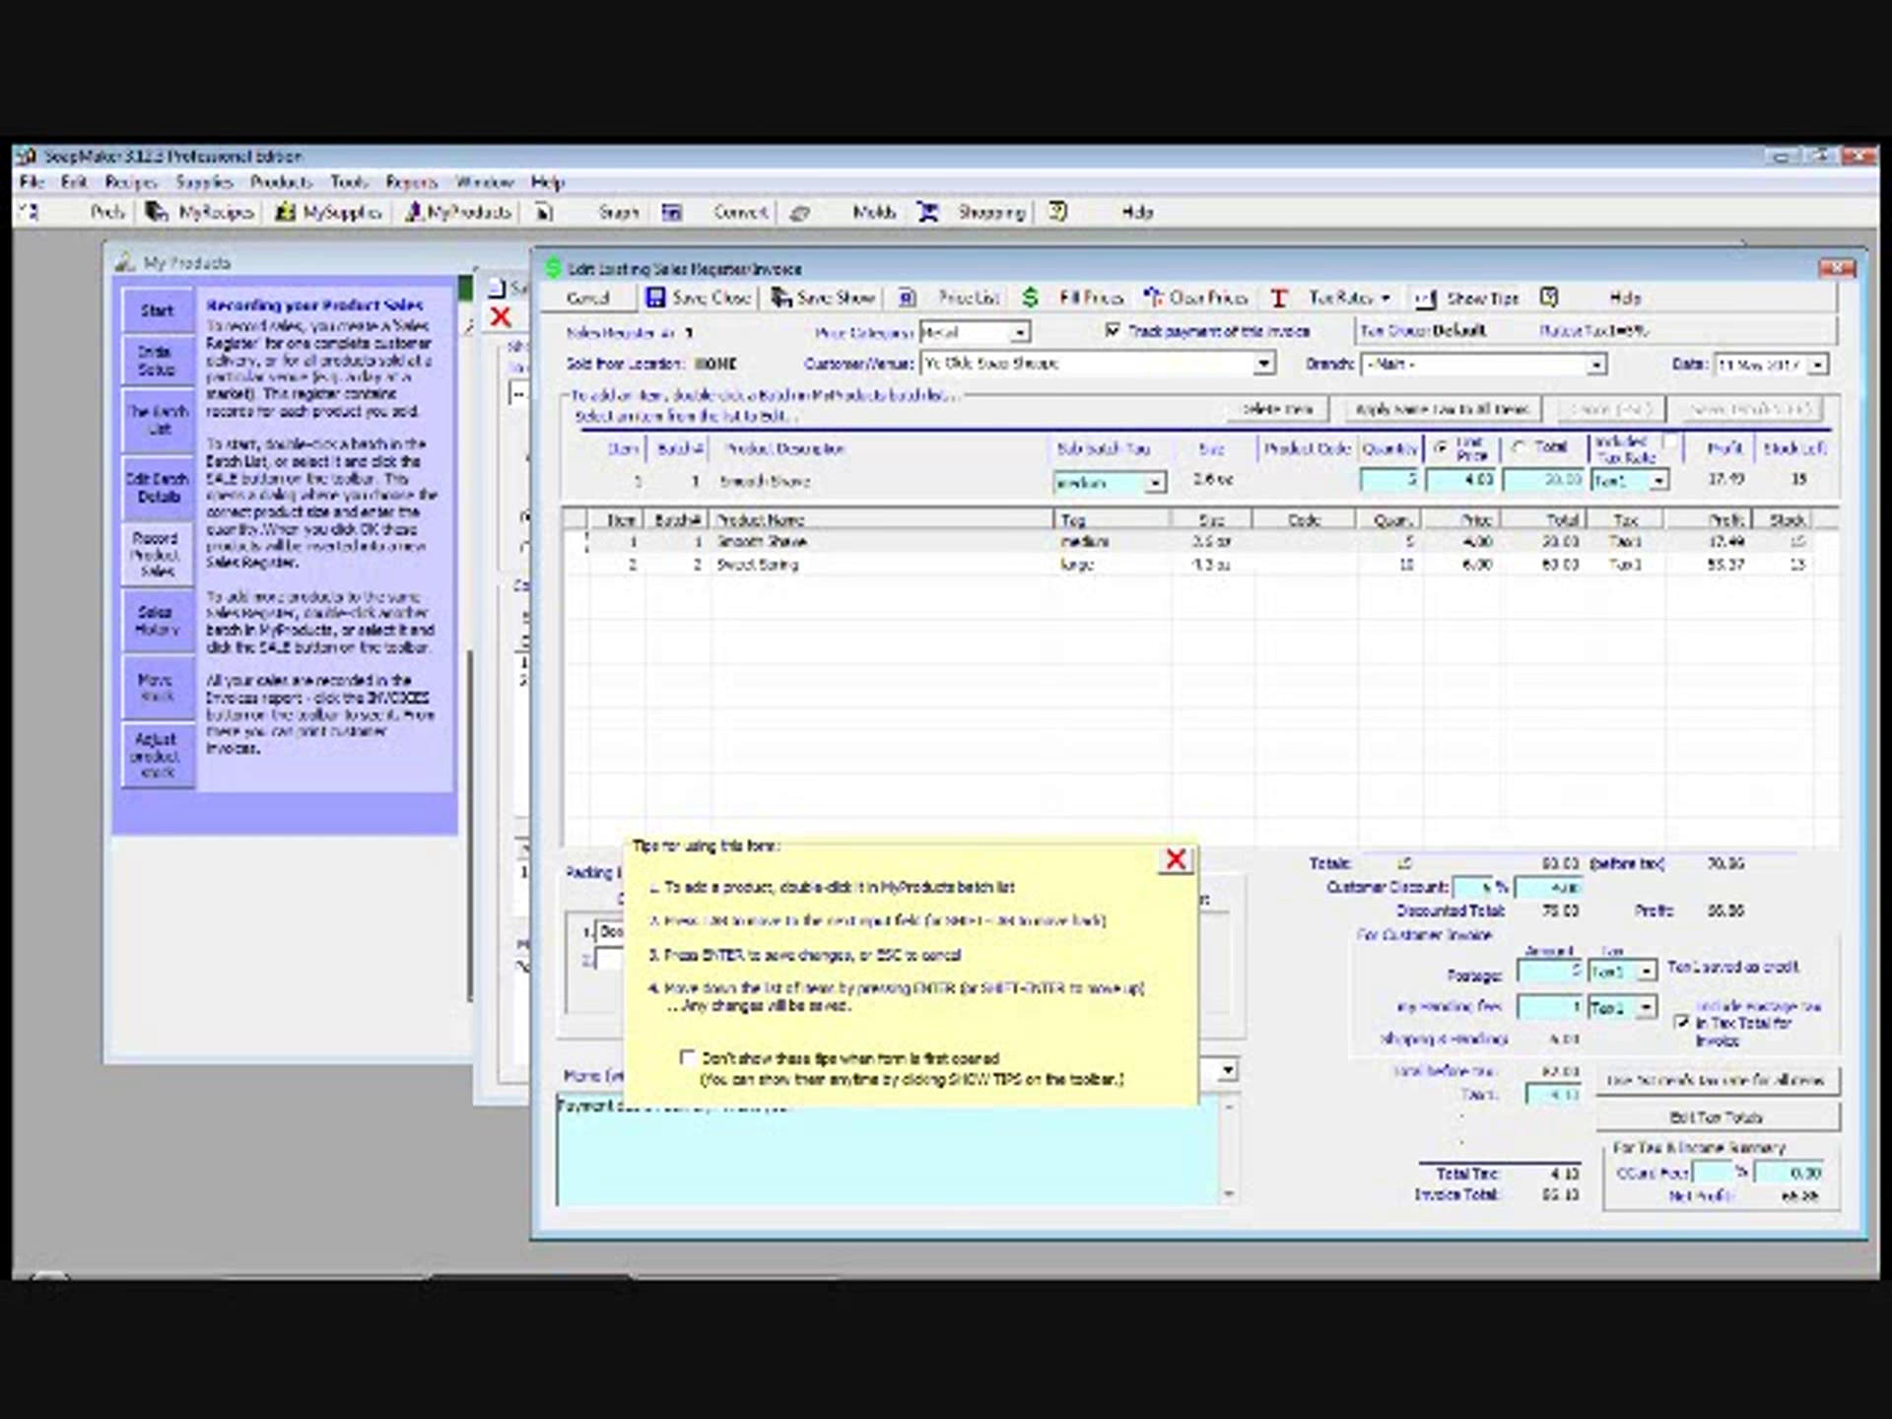
left_click(1175, 859)
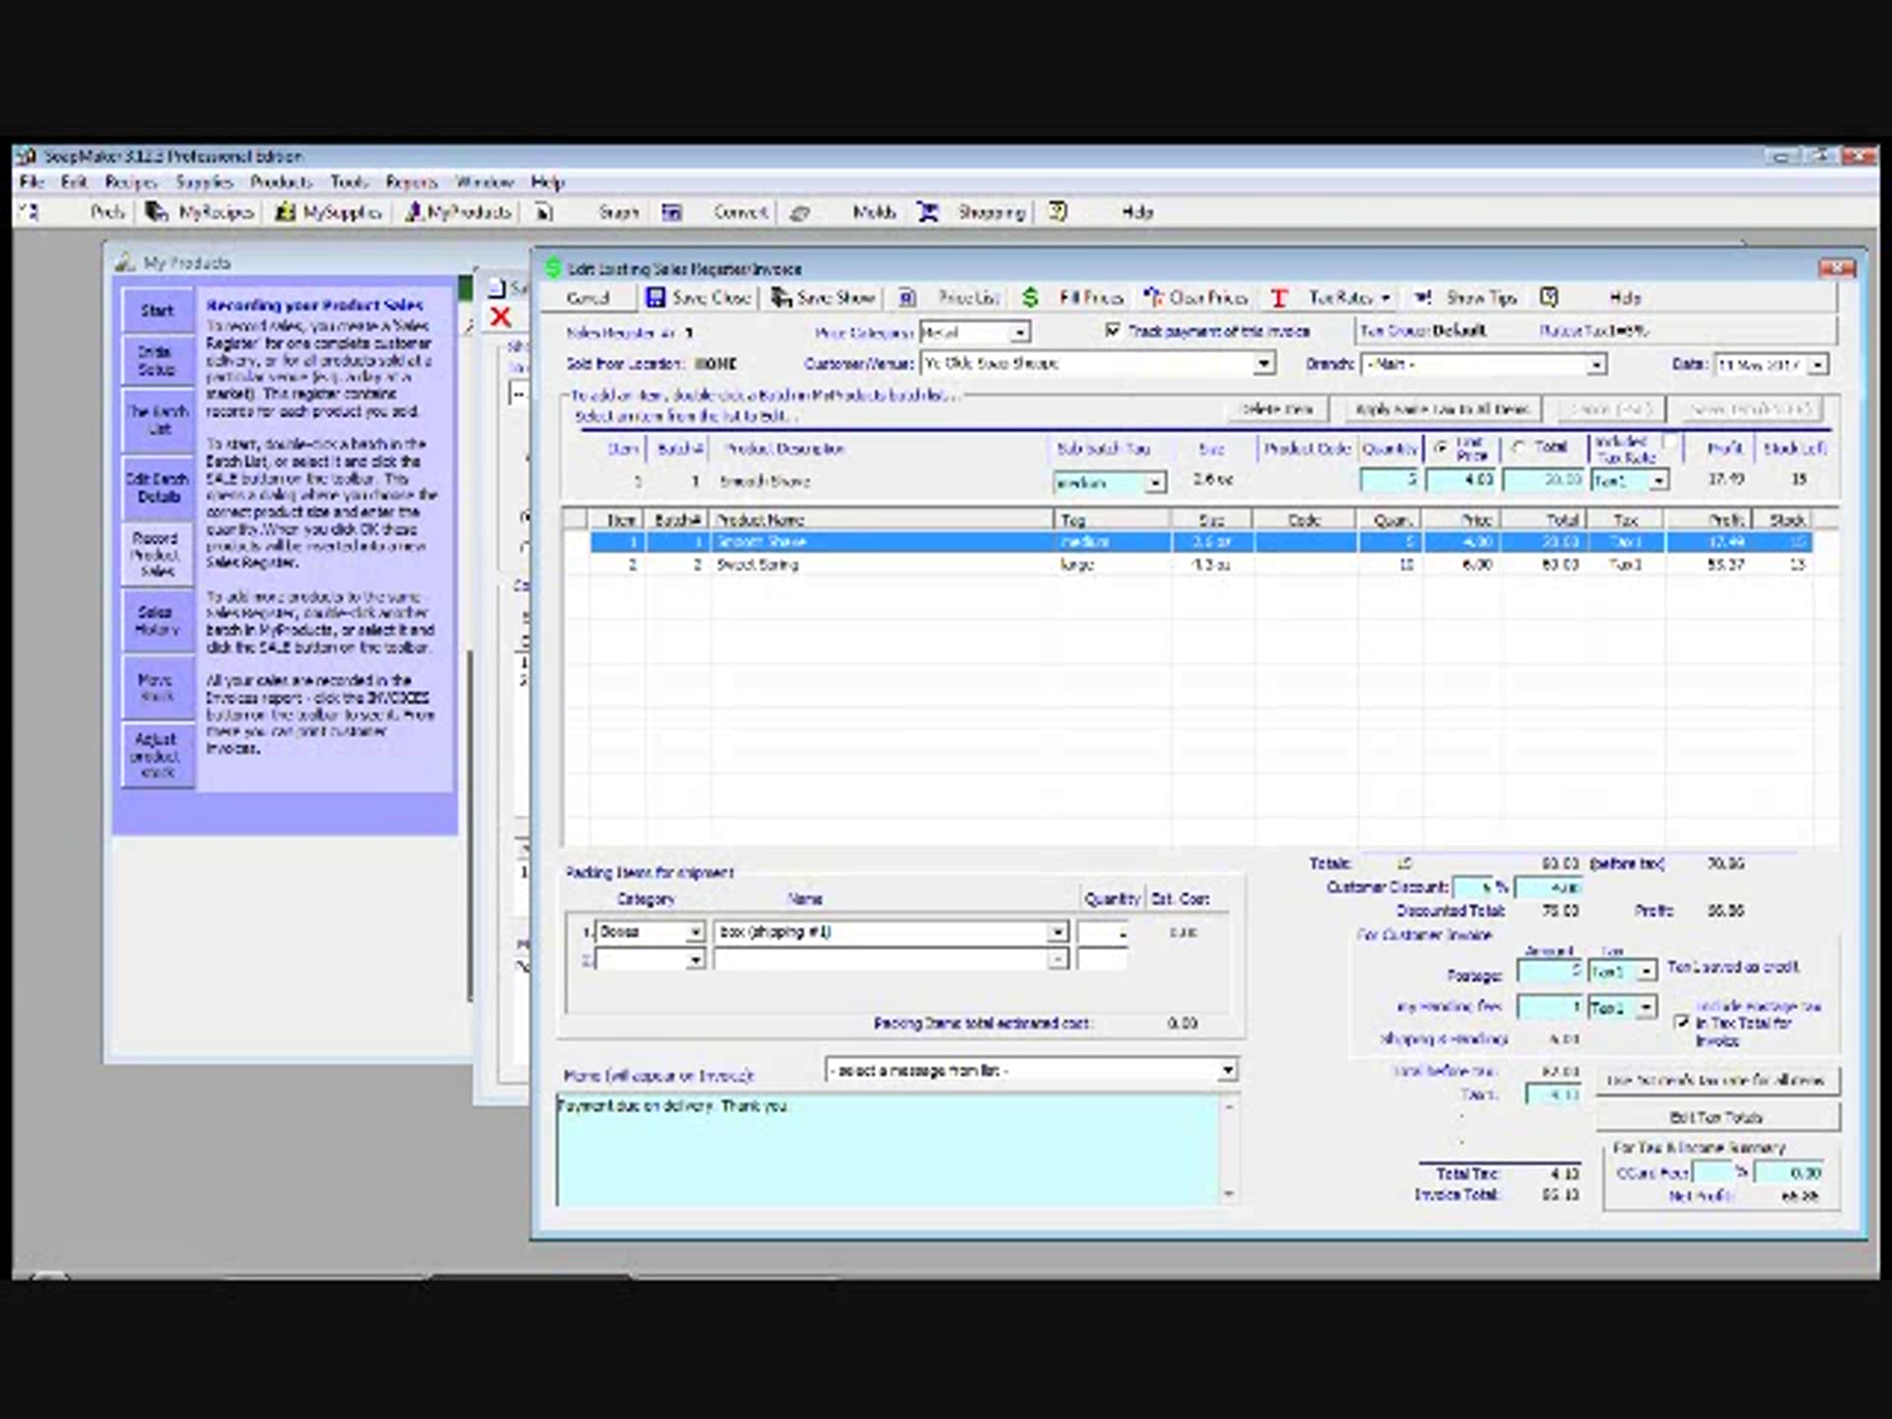
left_click(1386, 297)
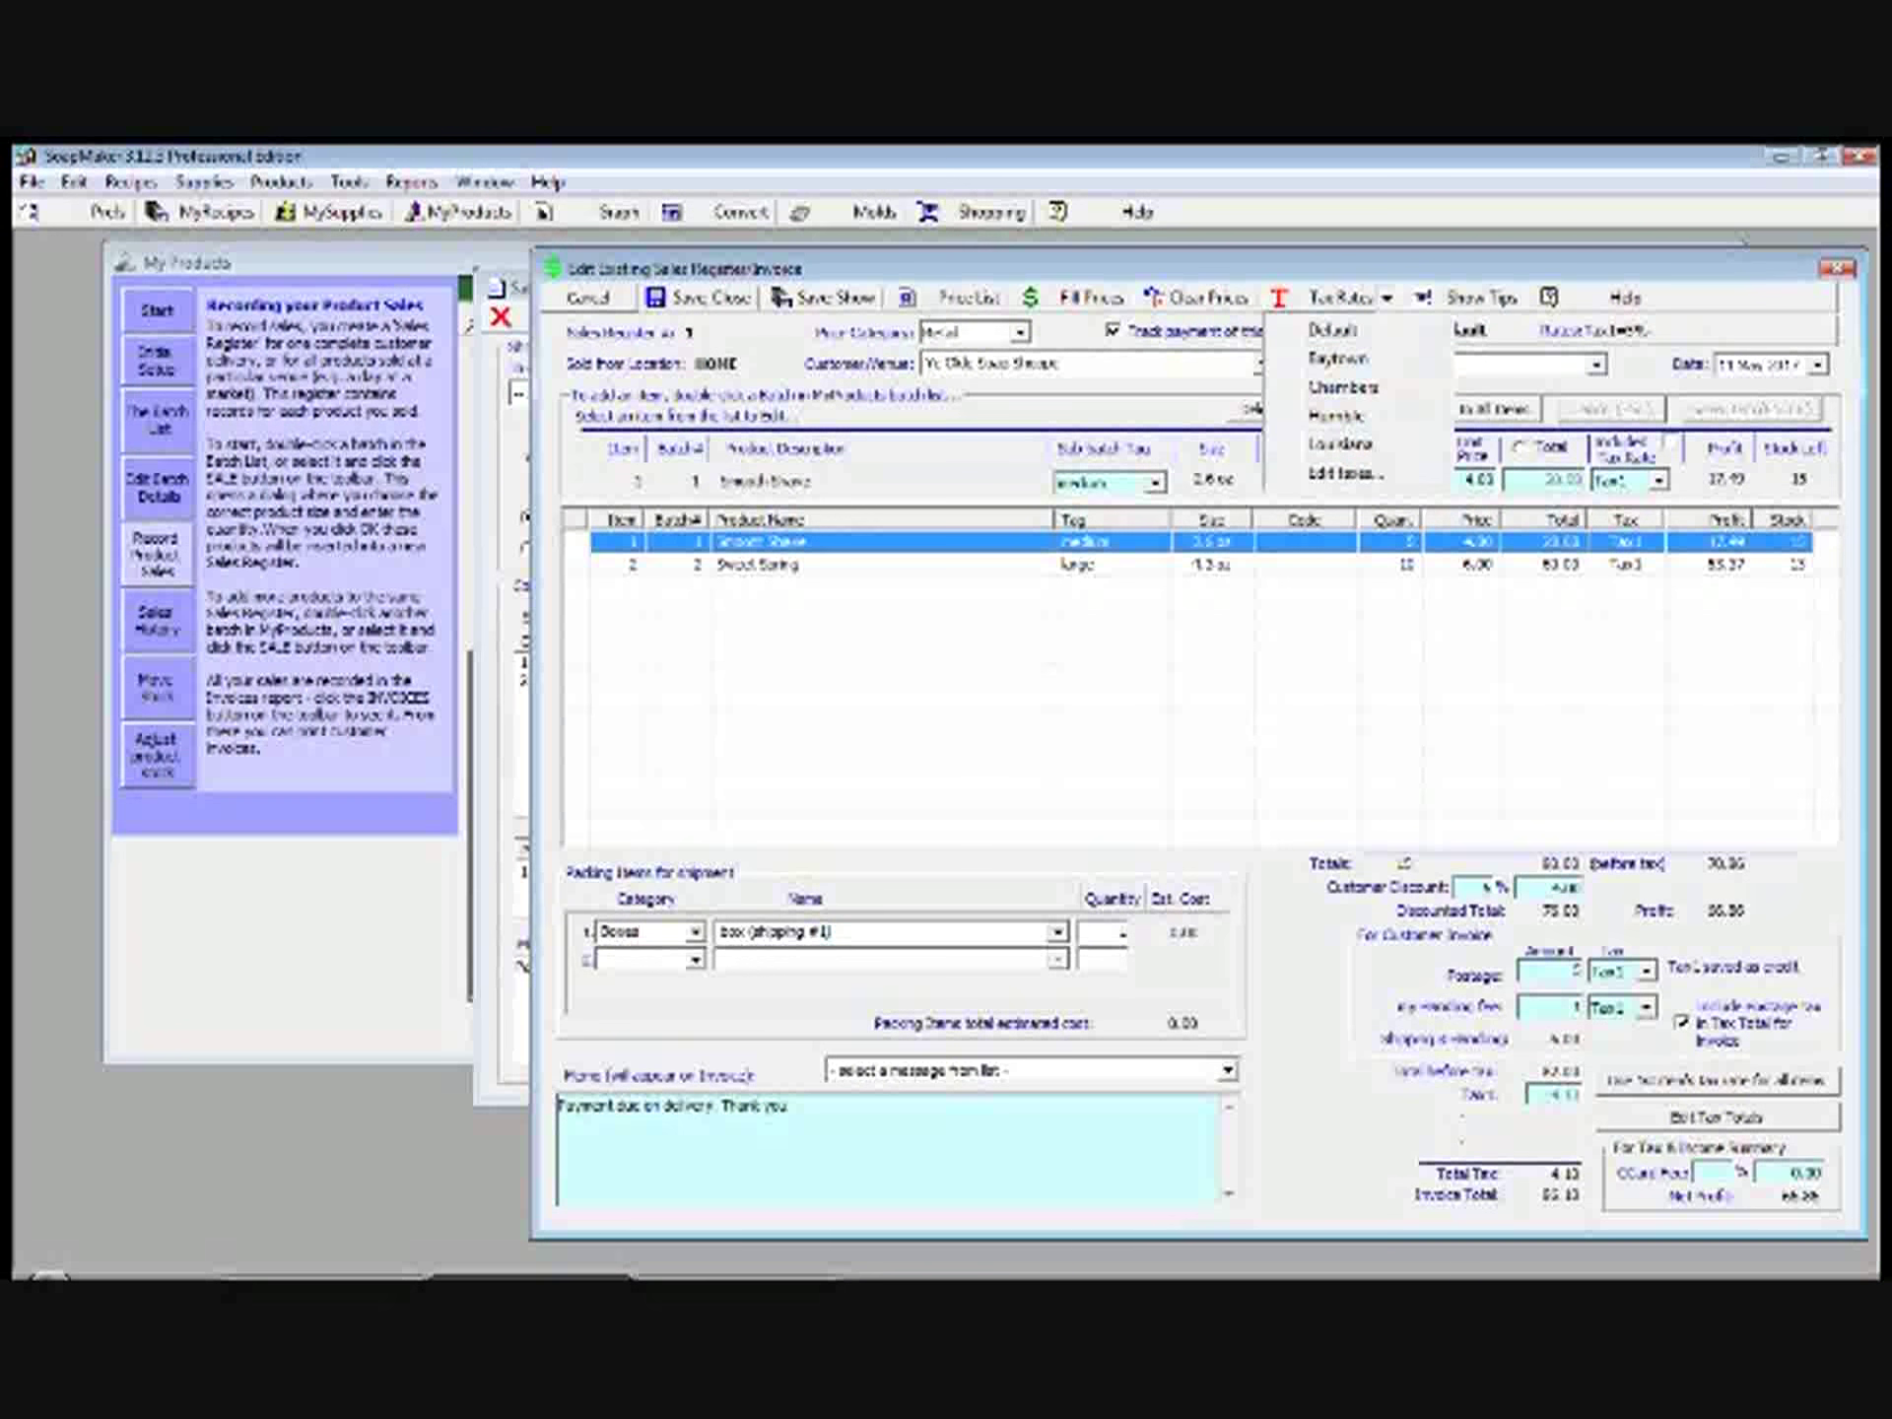
left_click(1332, 329)
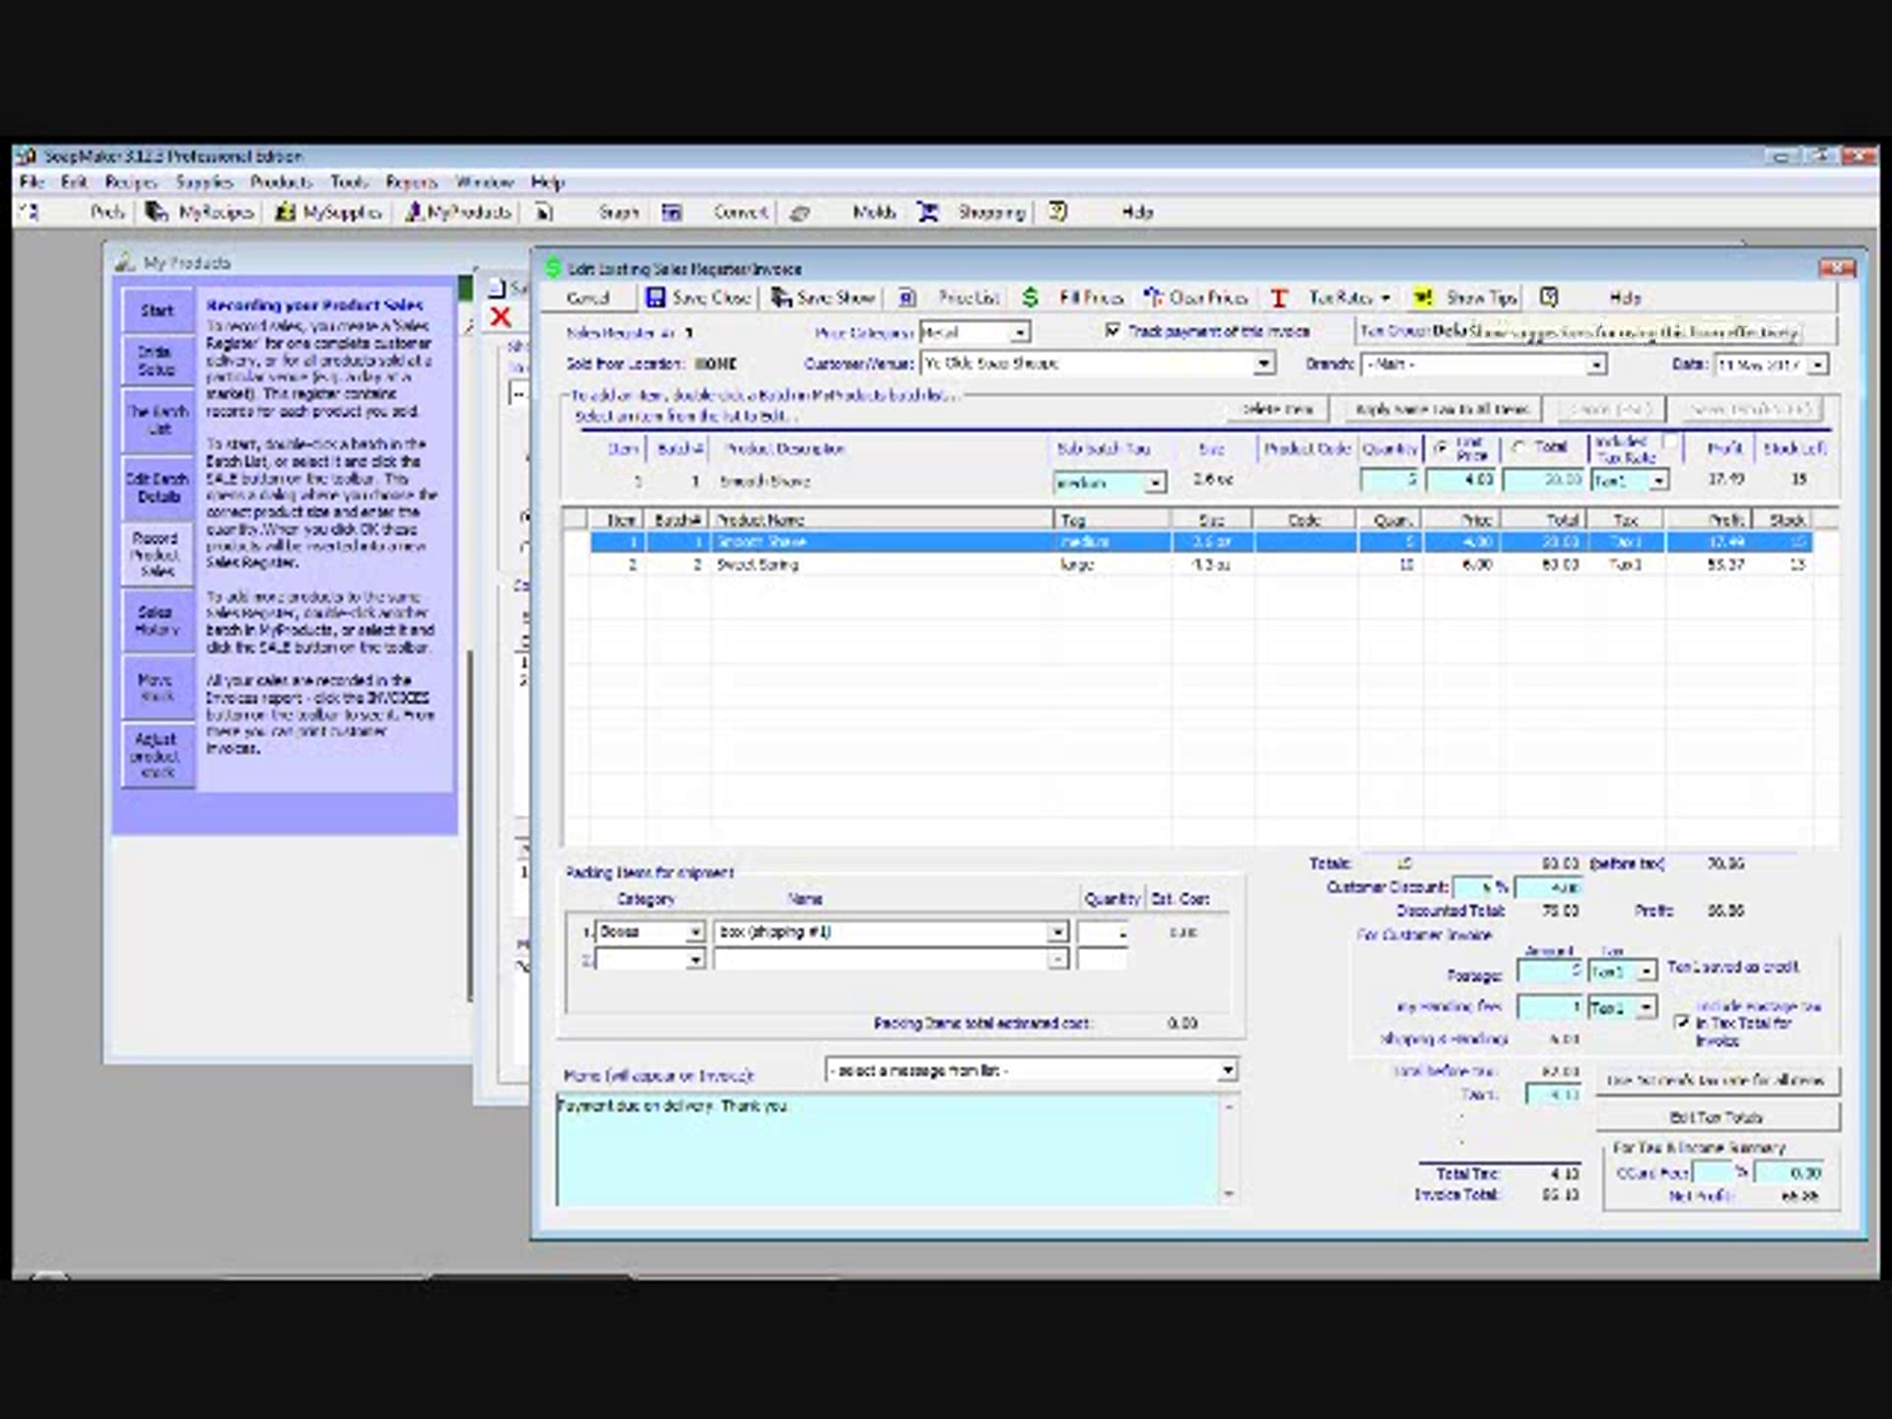
left_click(1423, 297)
key("Escape")
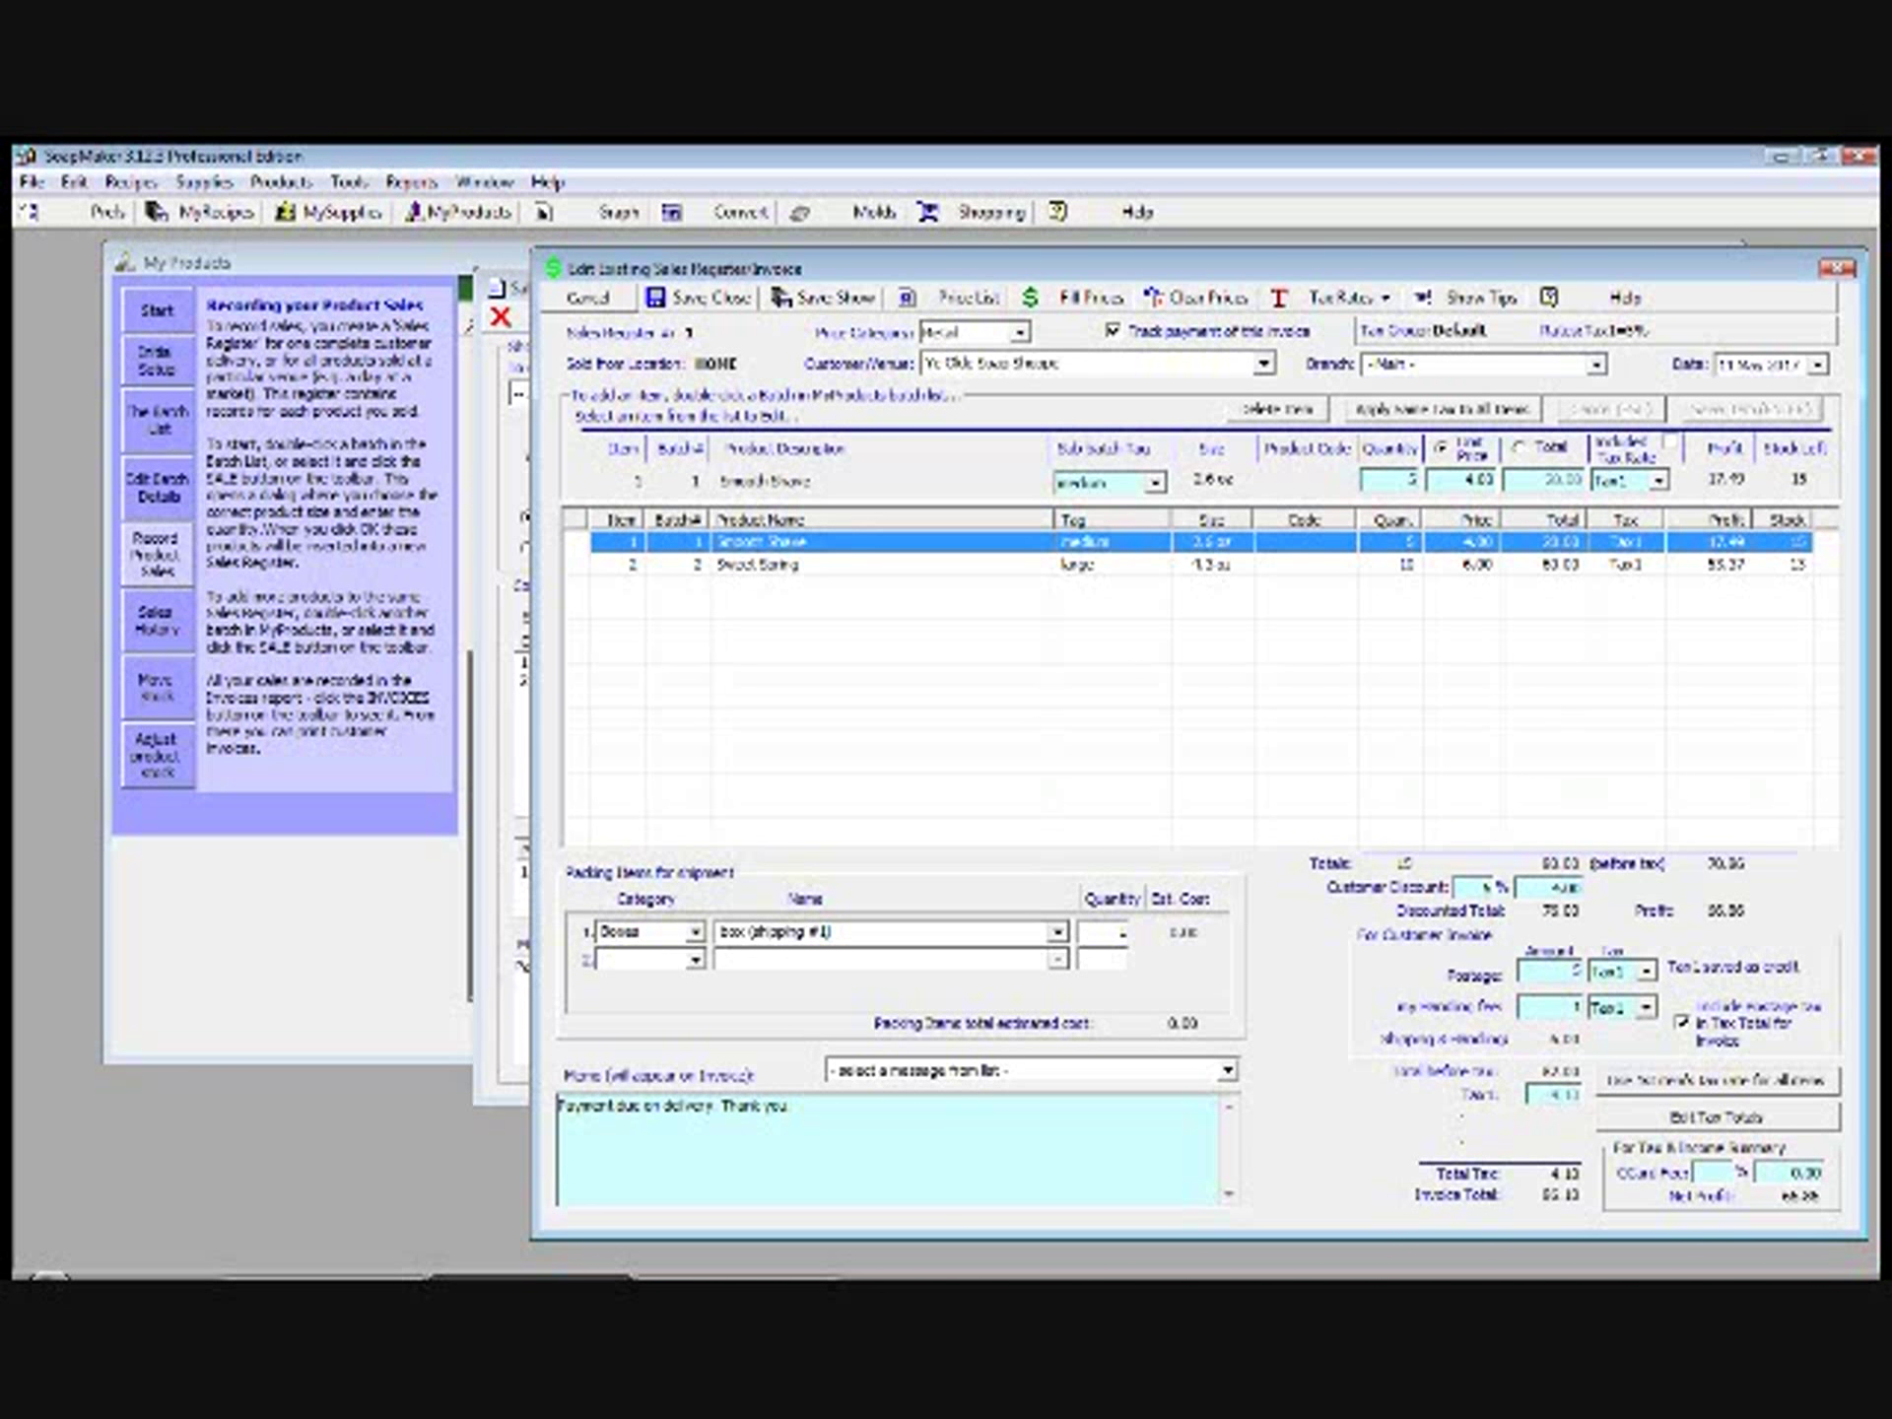
left_click(1835, 267)
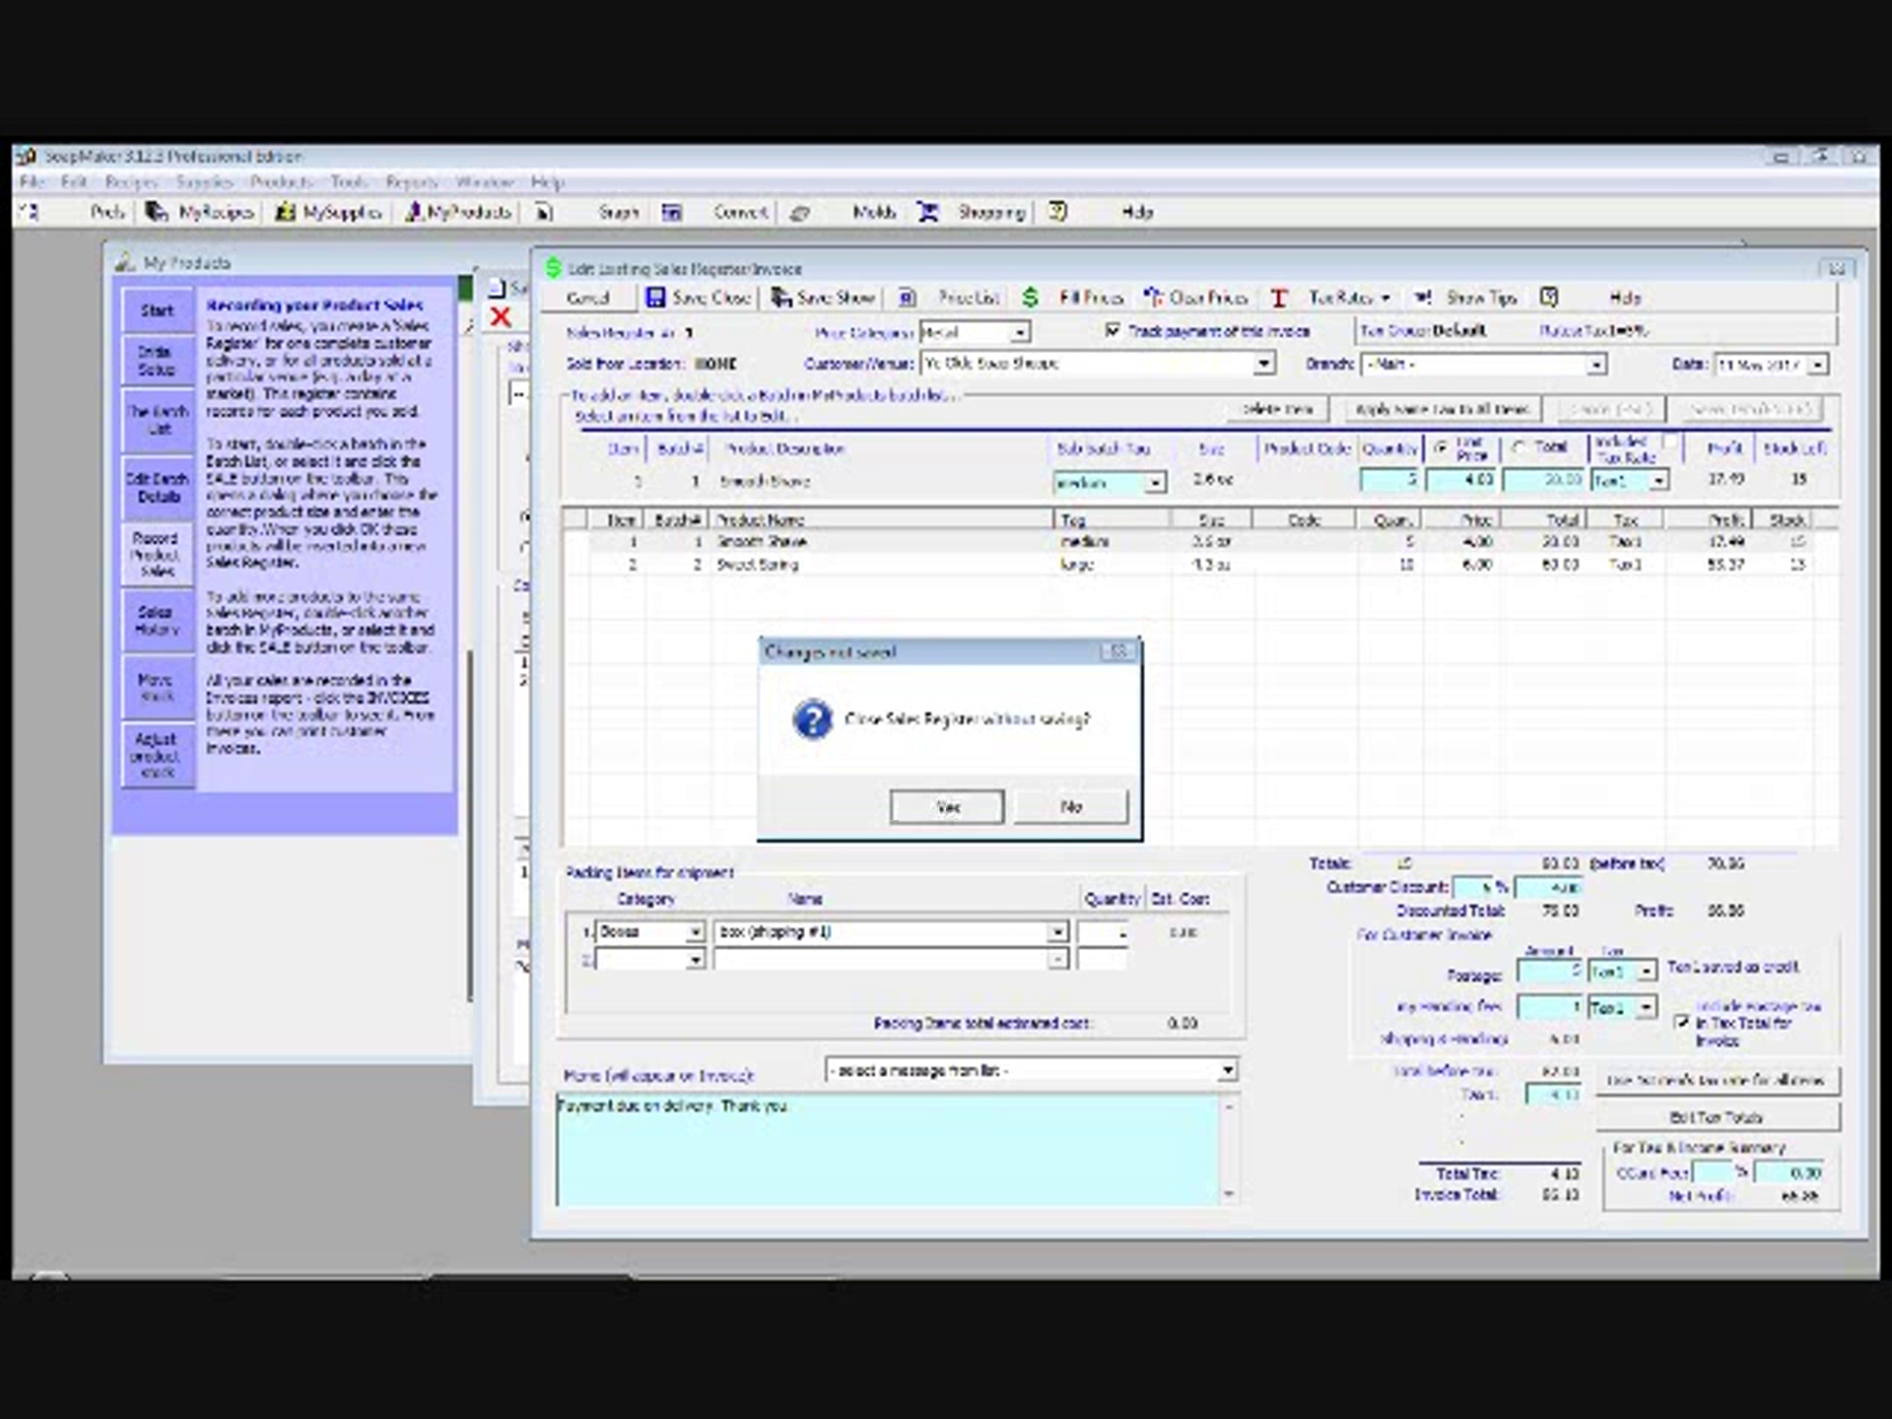
- Discard the invoice edits and close the Sales Register / Invoices list
left_click(946, 806)
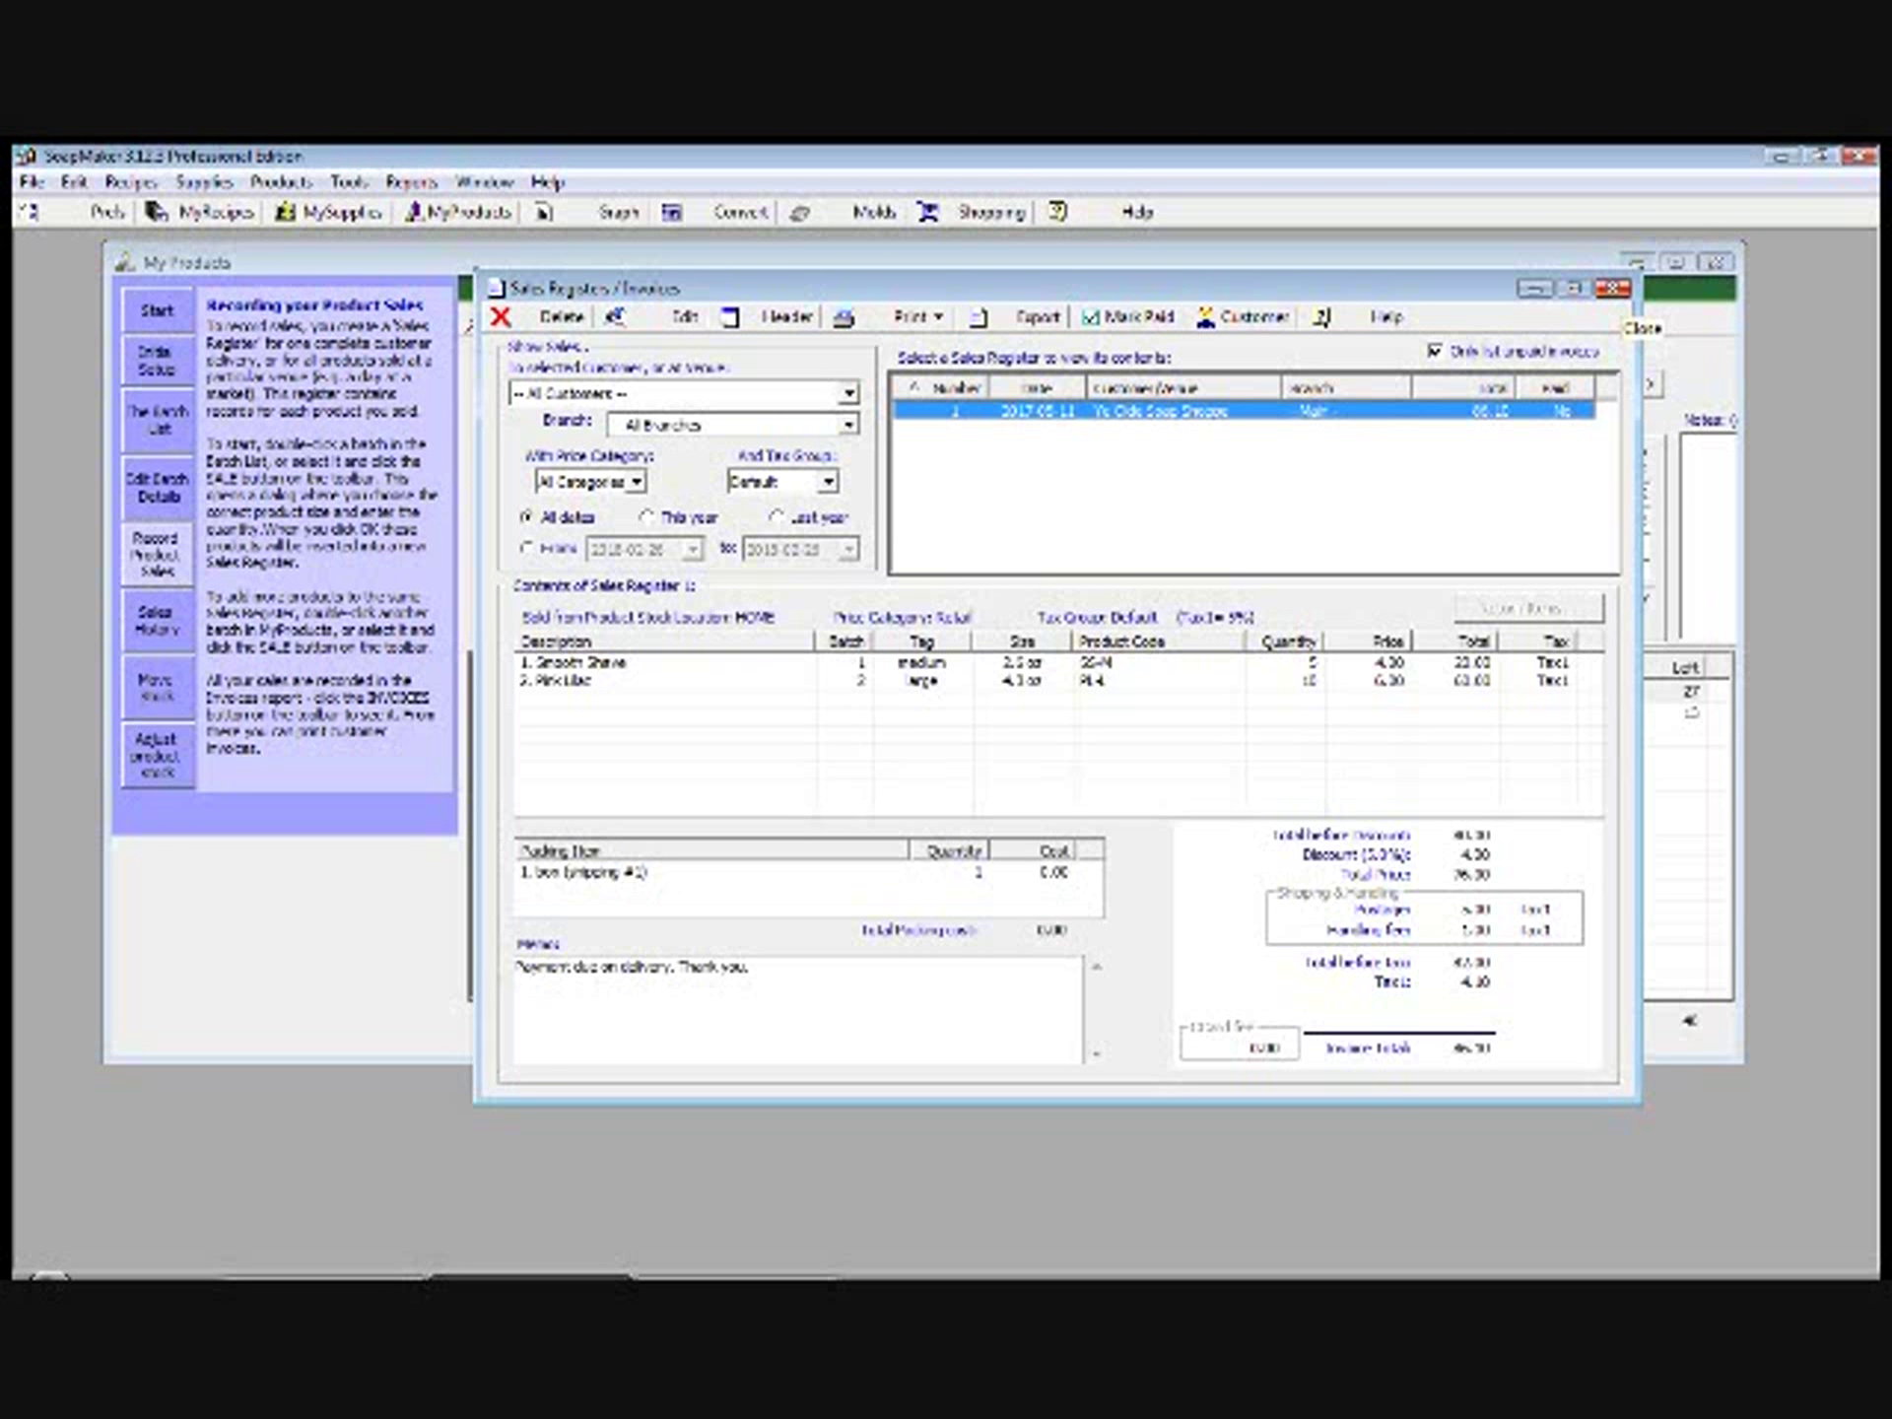
left_click(1613, 289)
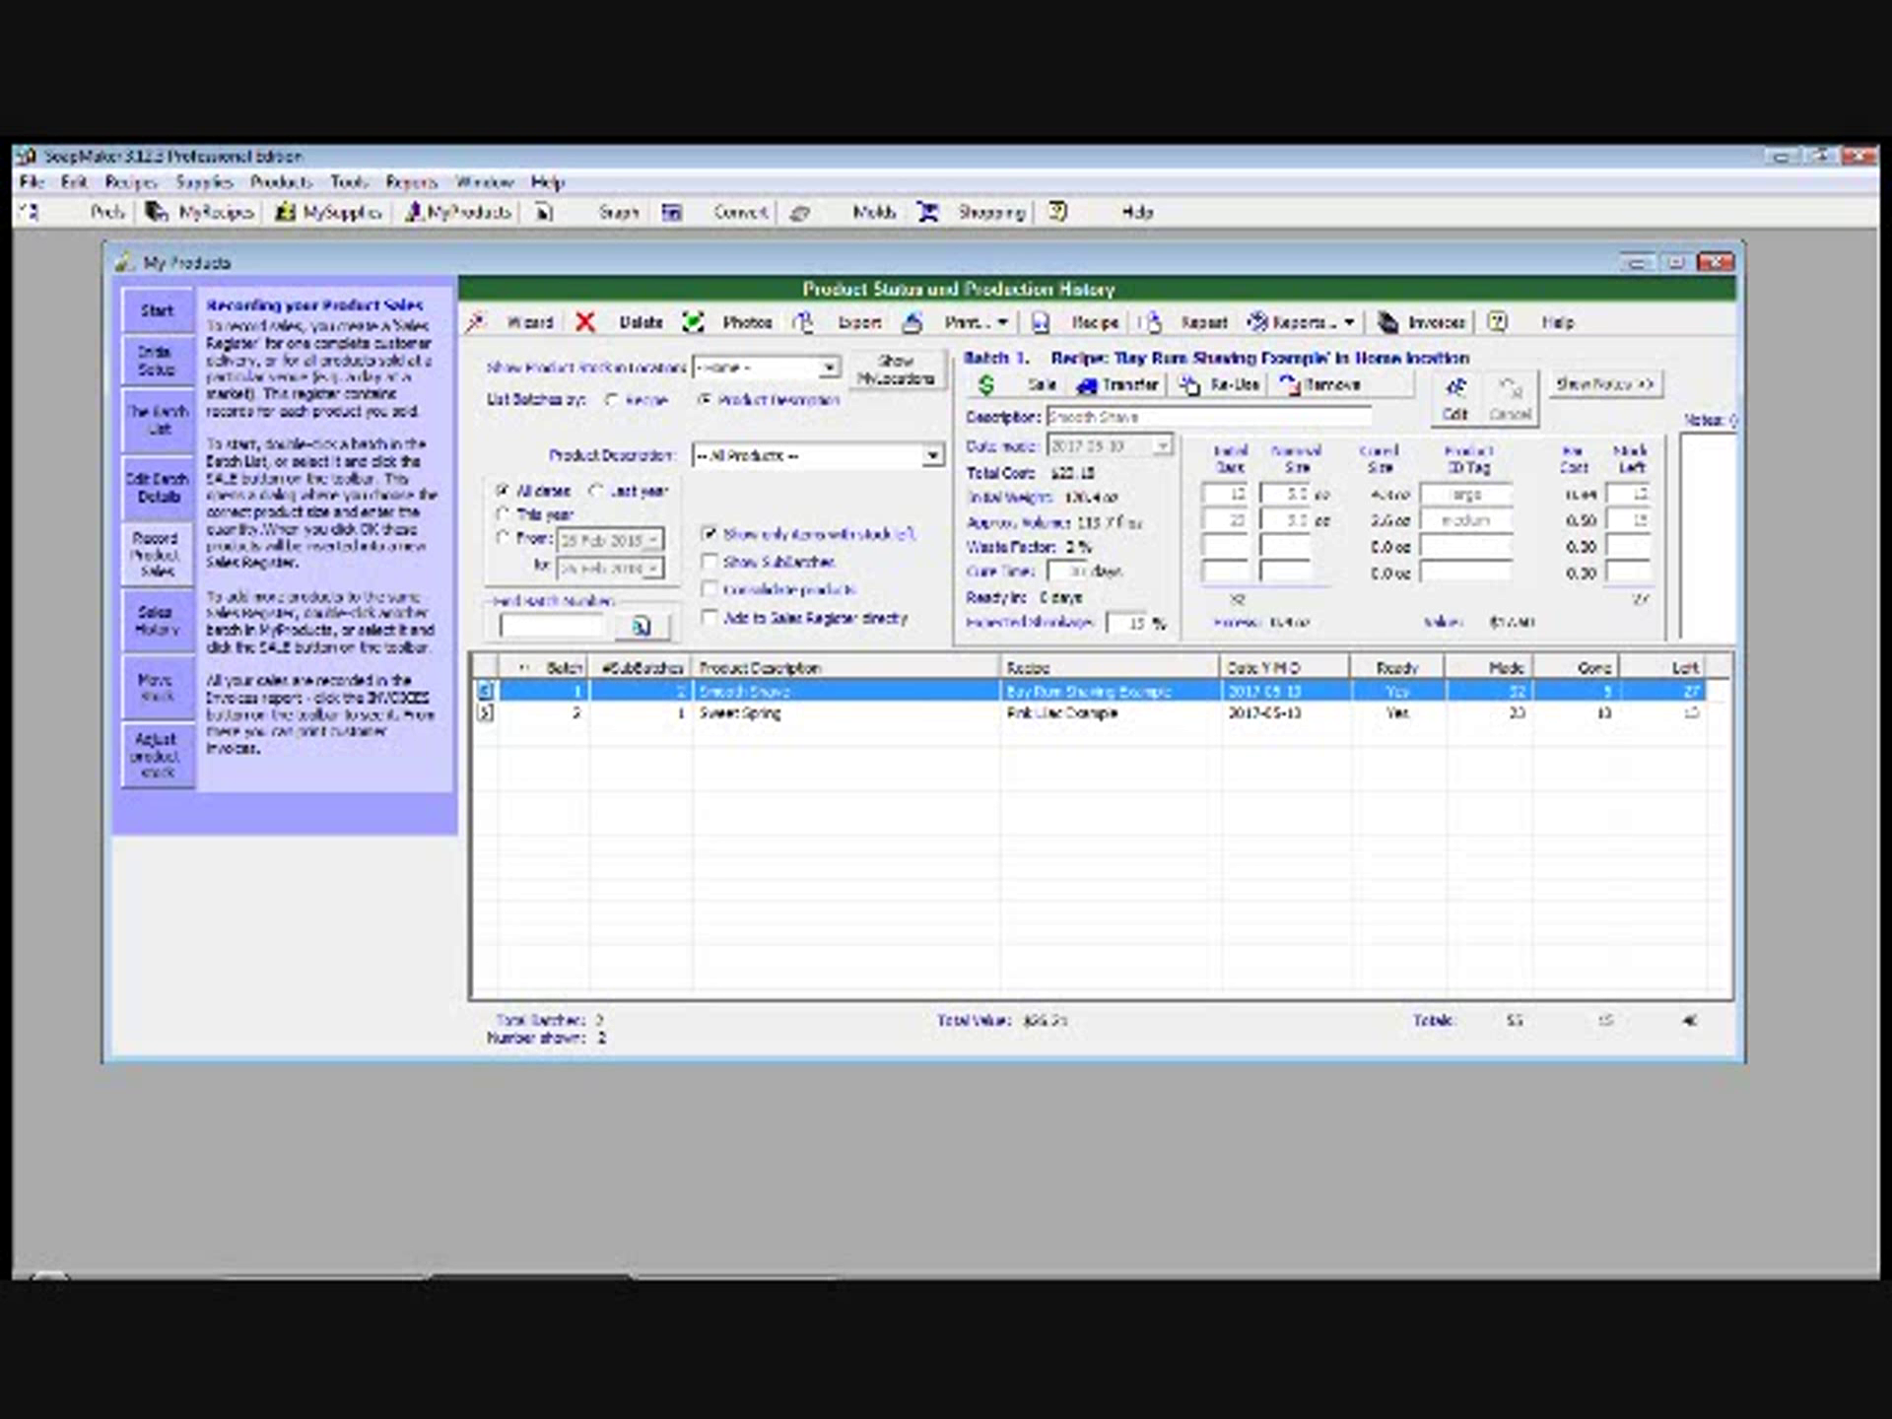
- Display the Viewing Sales History help notes beside the Smooth Shave and Sweet Spring batch list
left_click(157, 620)
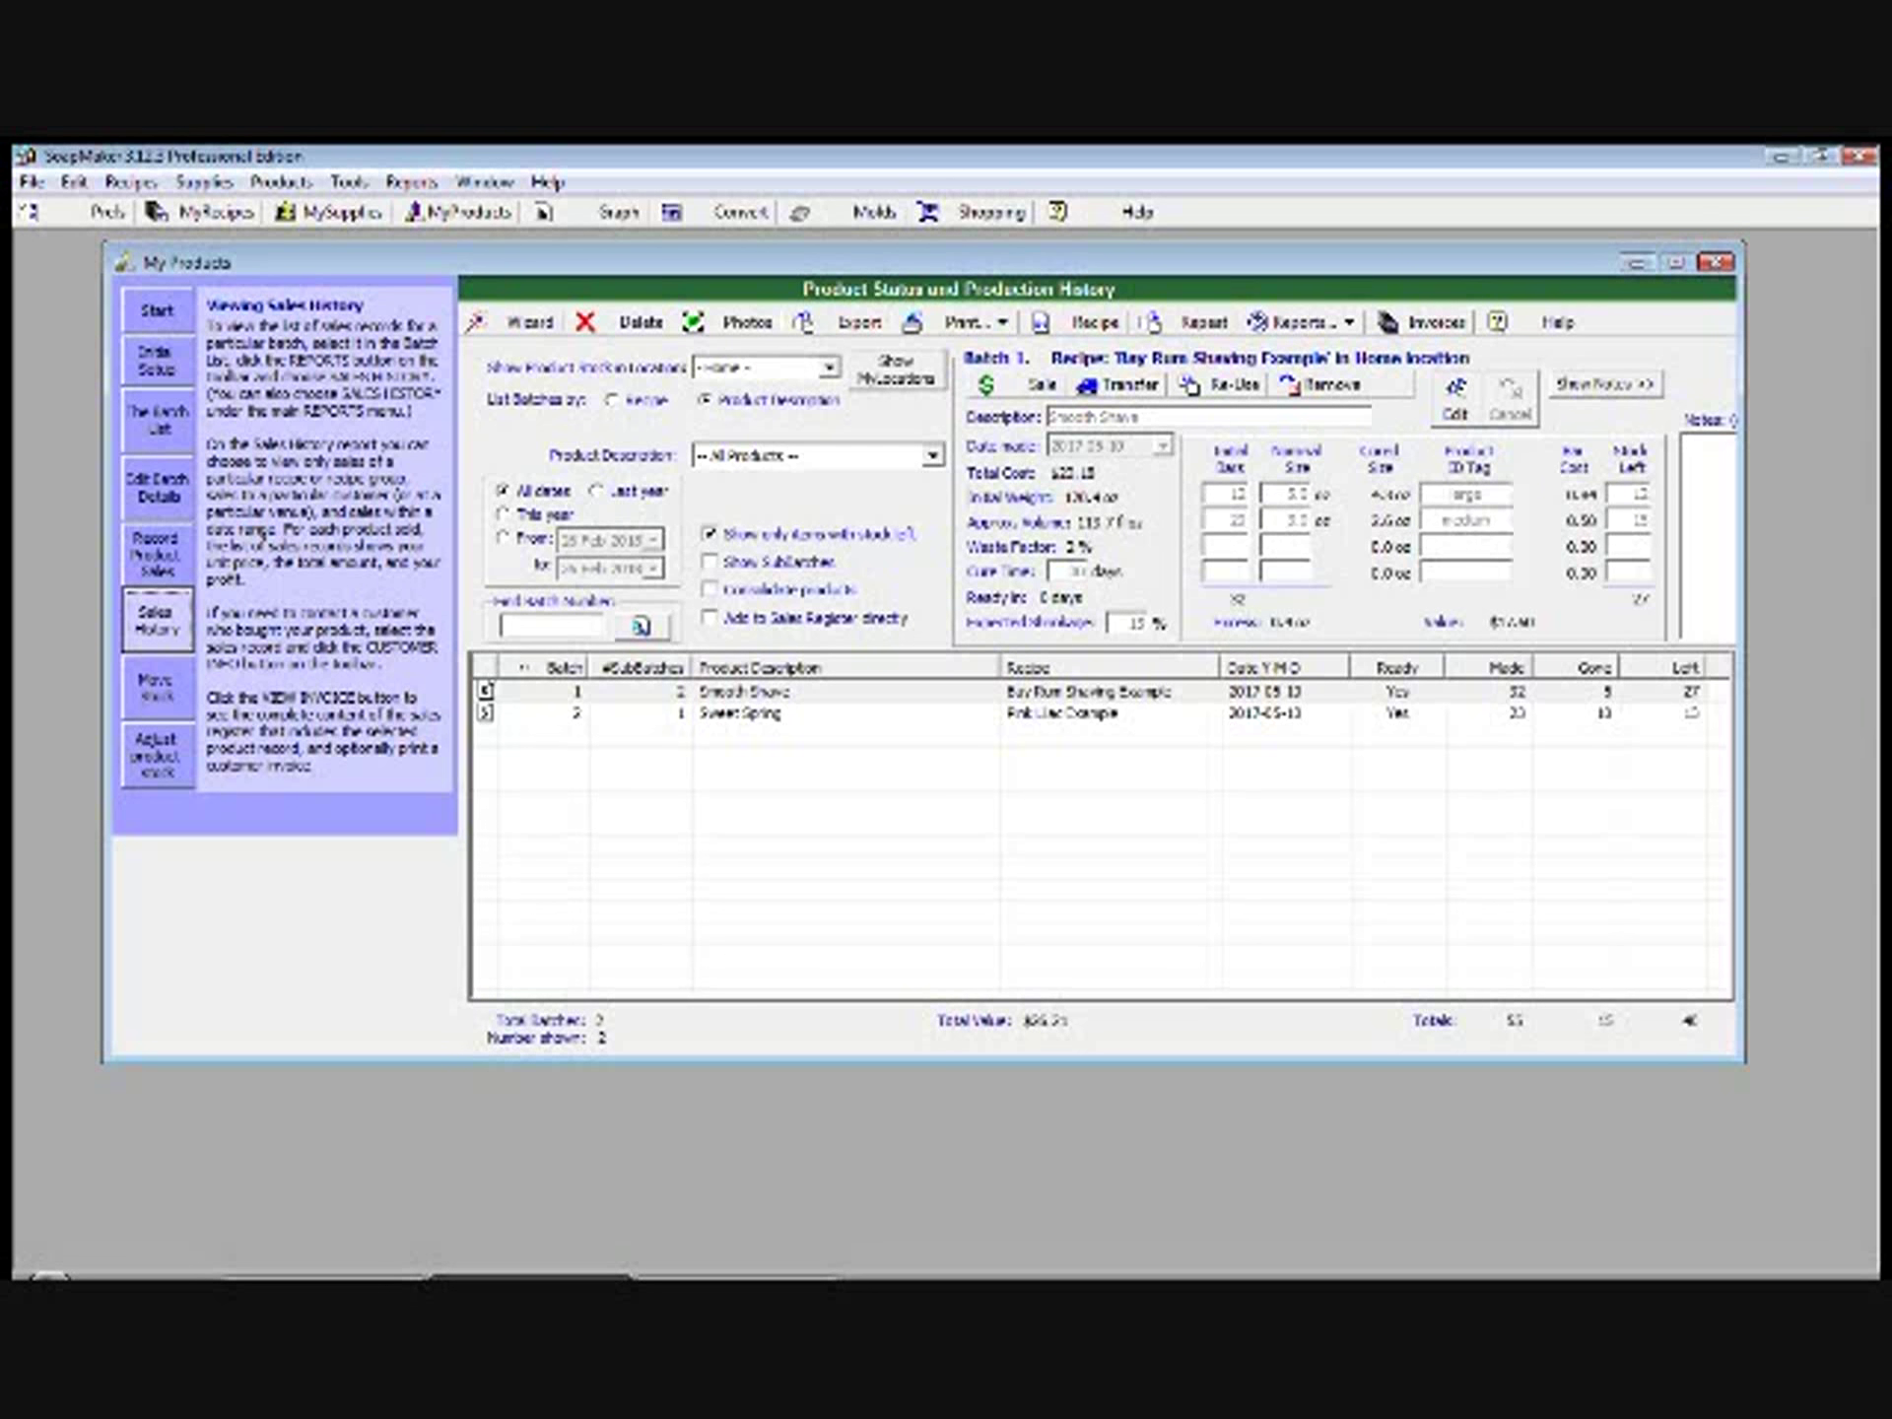
left_click(931, 454)
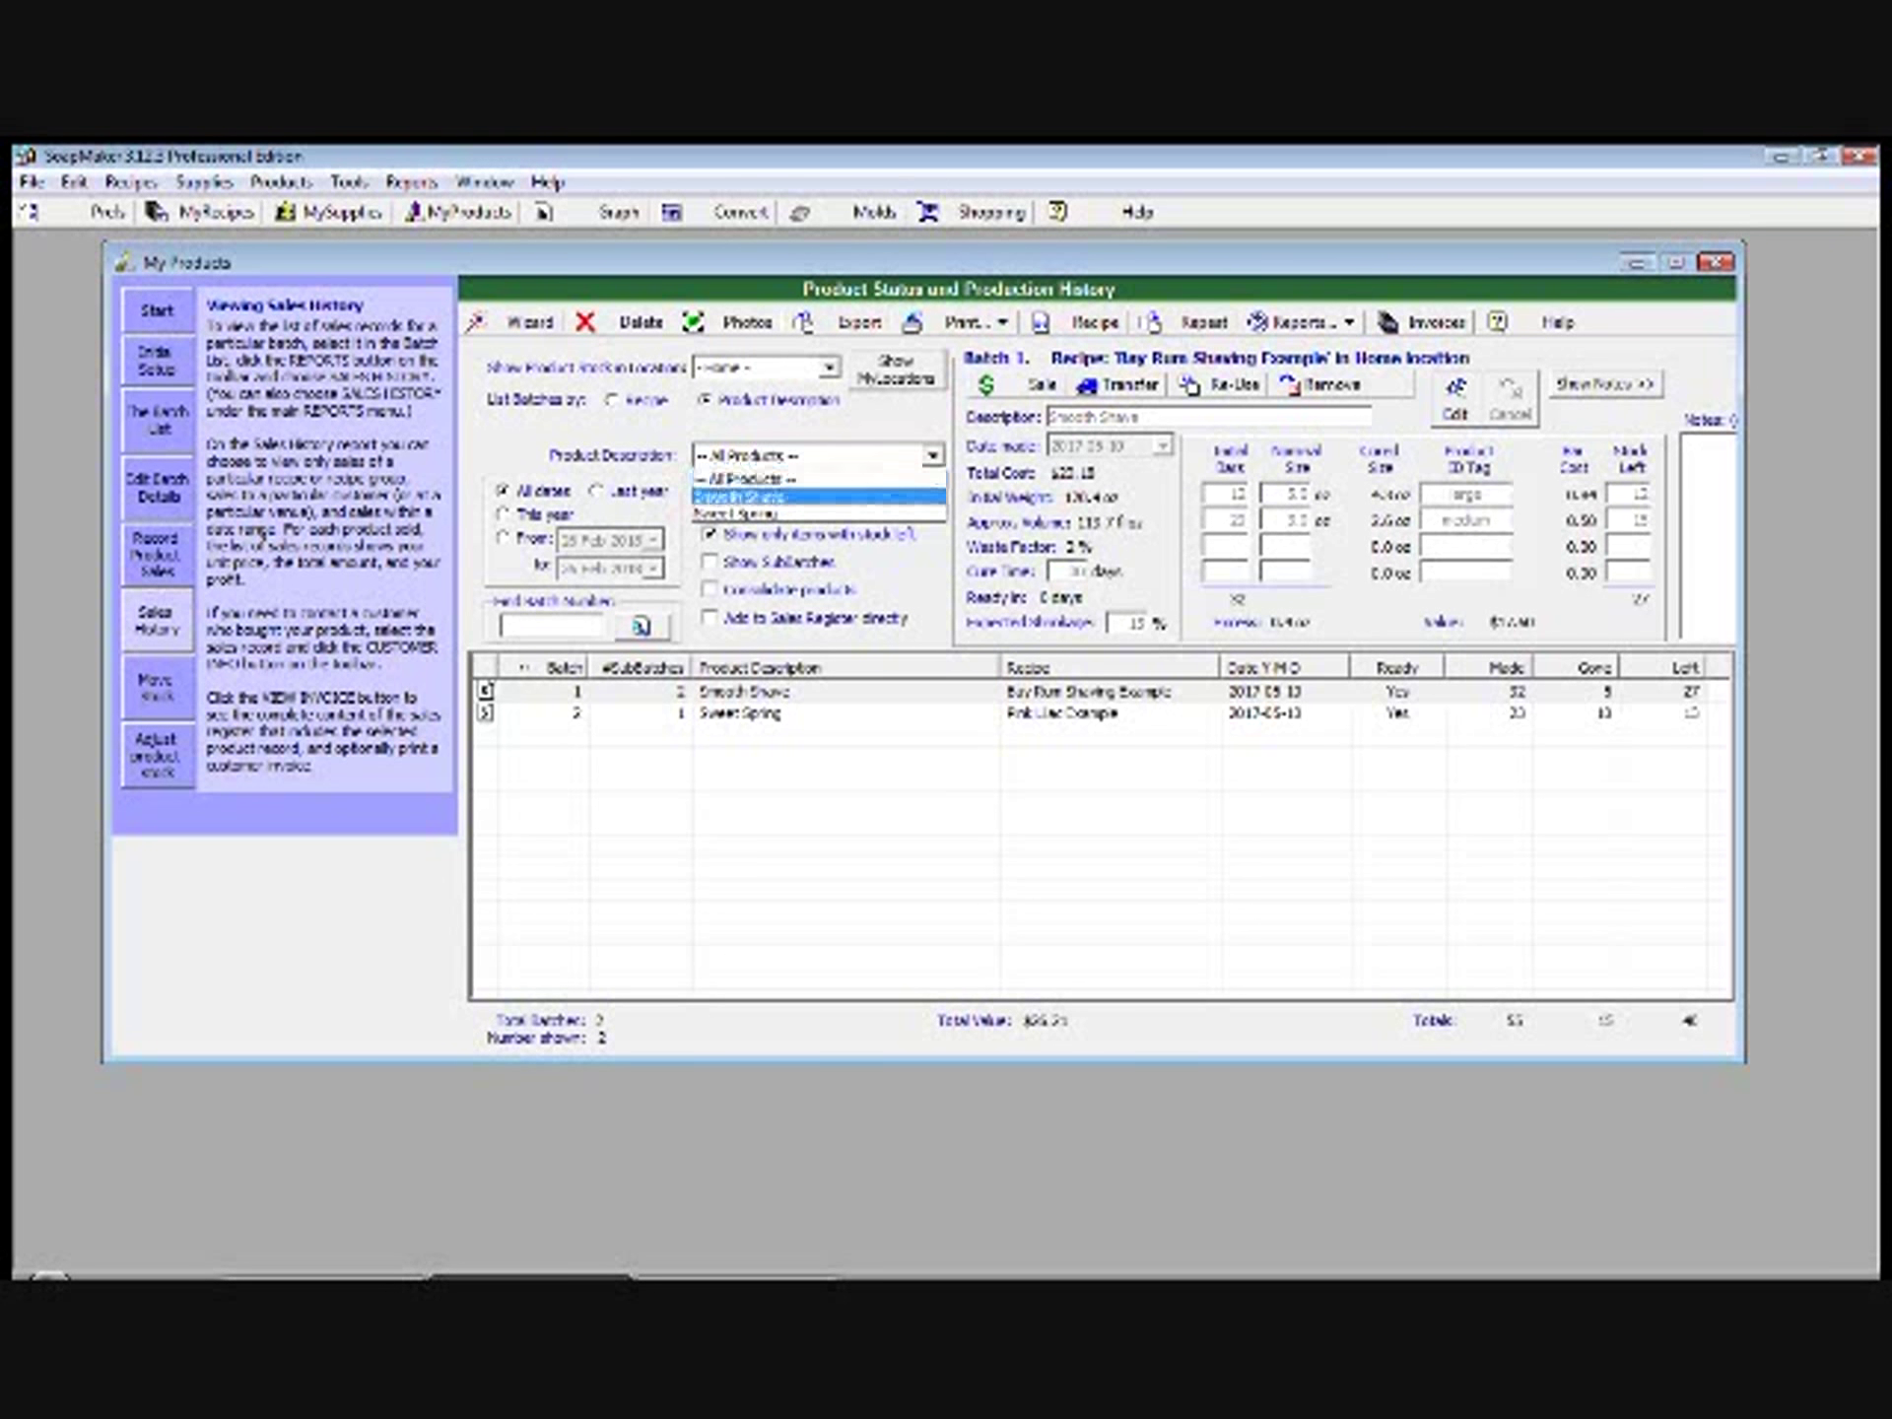
key("Return")
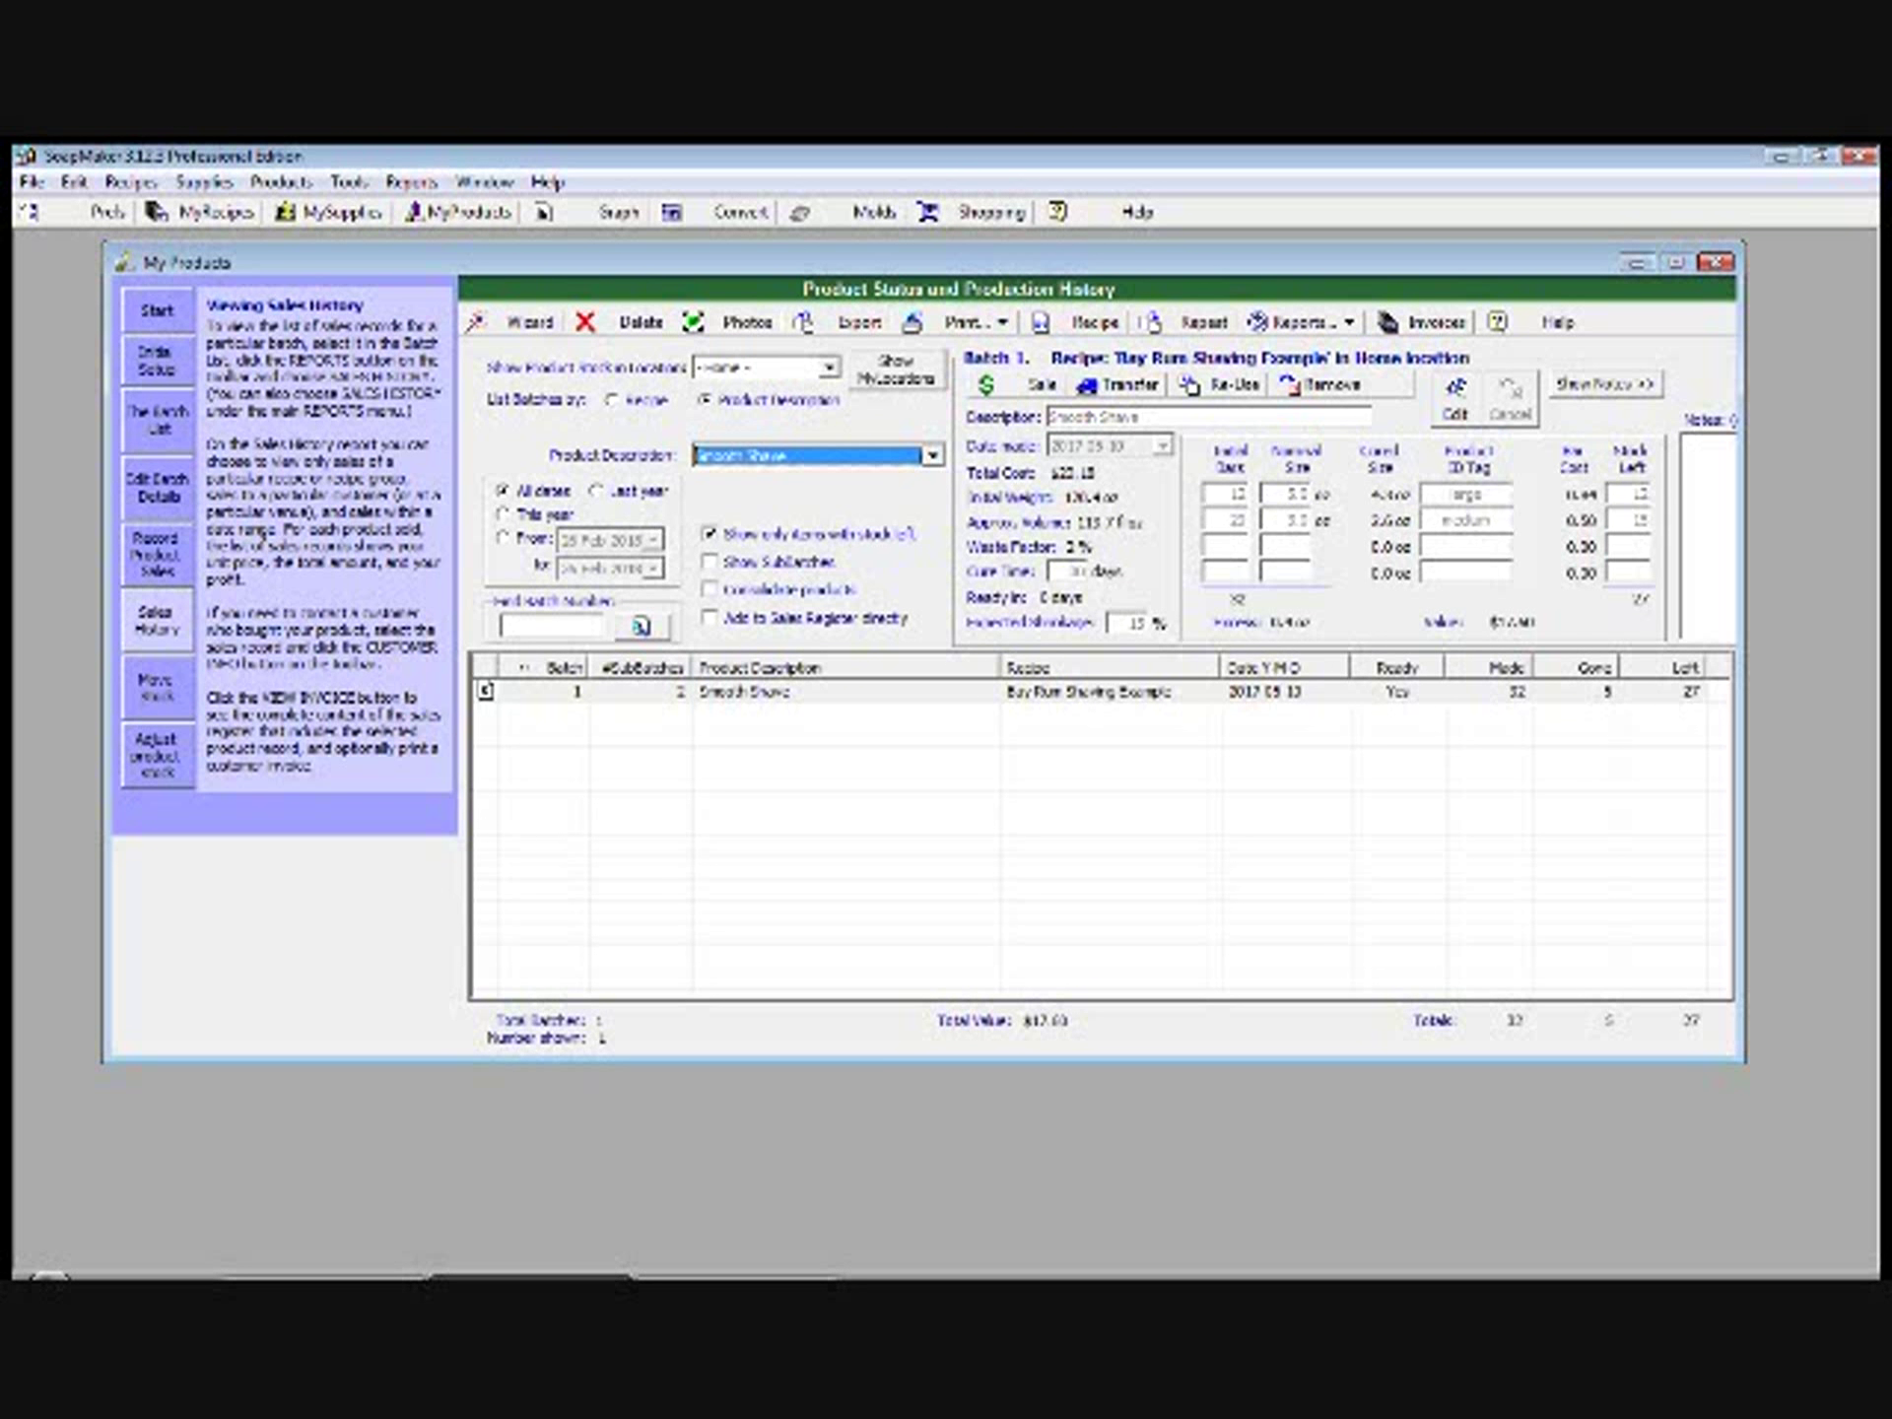
key("alt+Down")
key("Down")
key("Return")
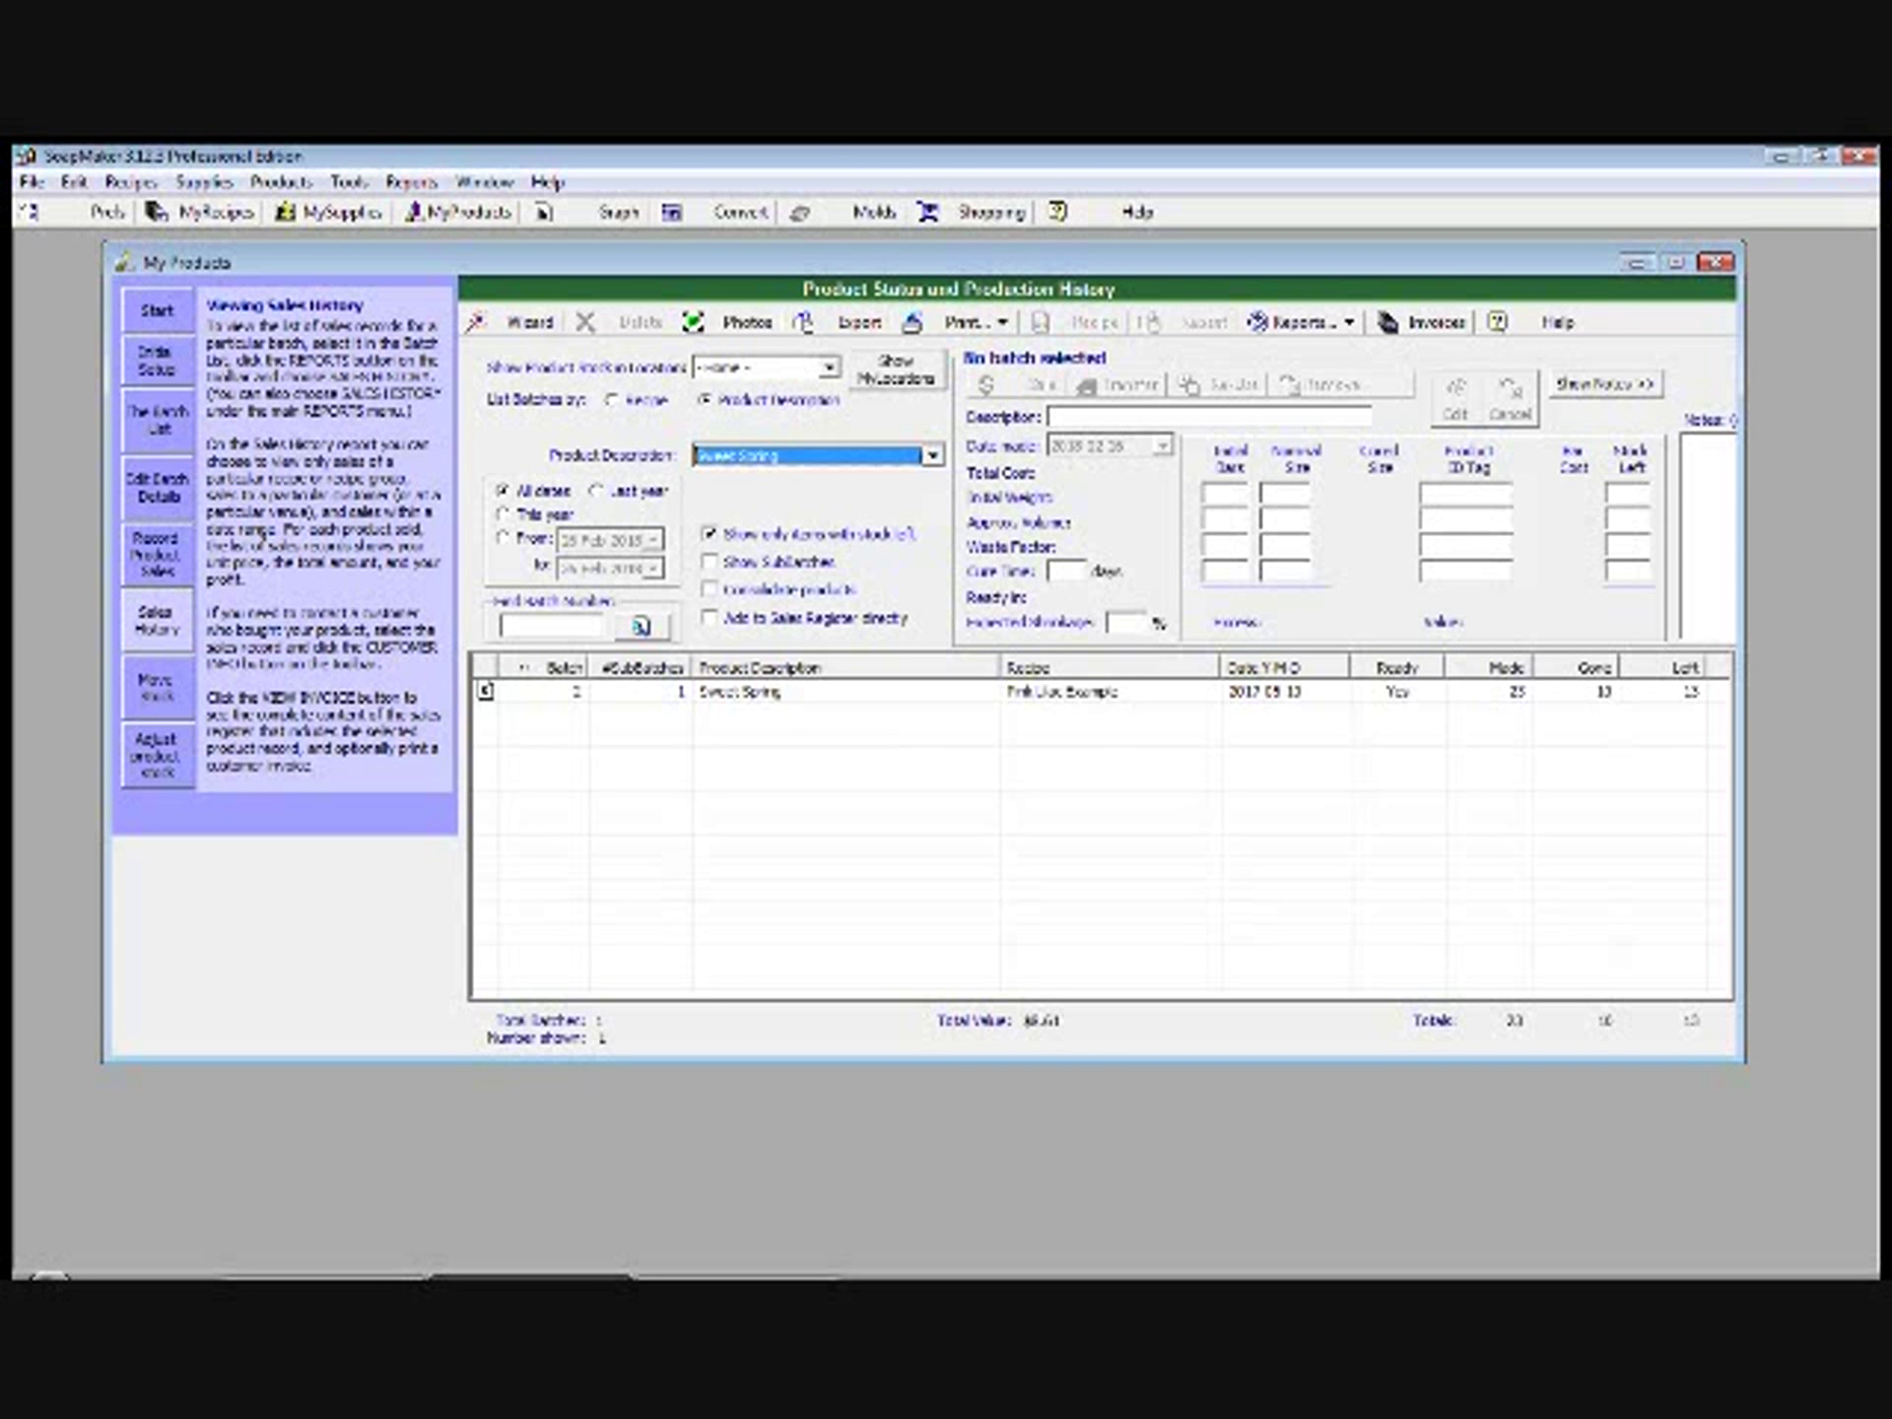
key("alt+Down")
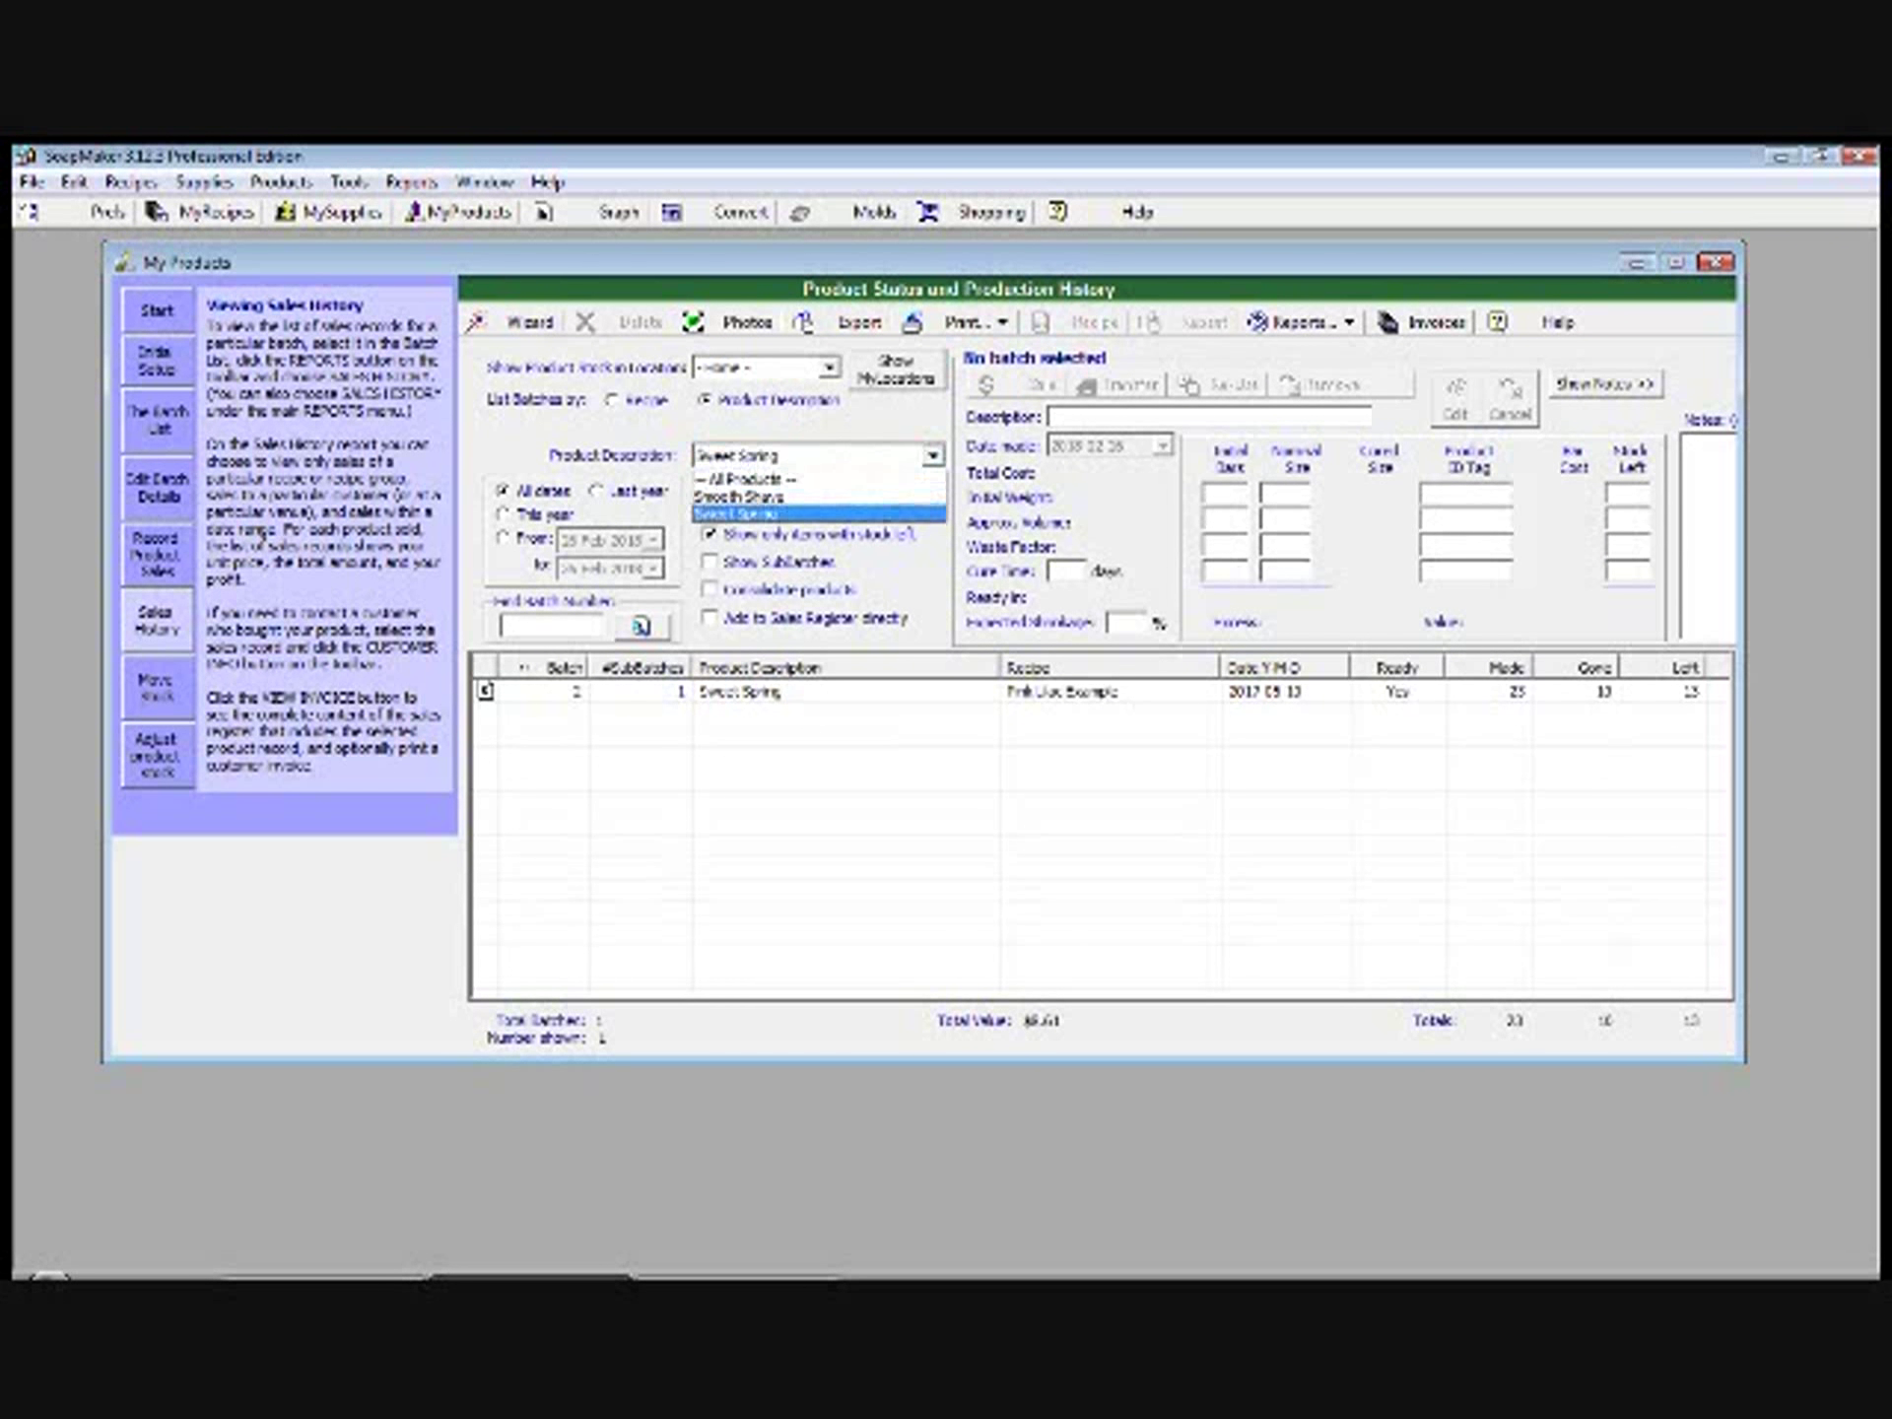
key("Up")
key("Up")
key("Return")
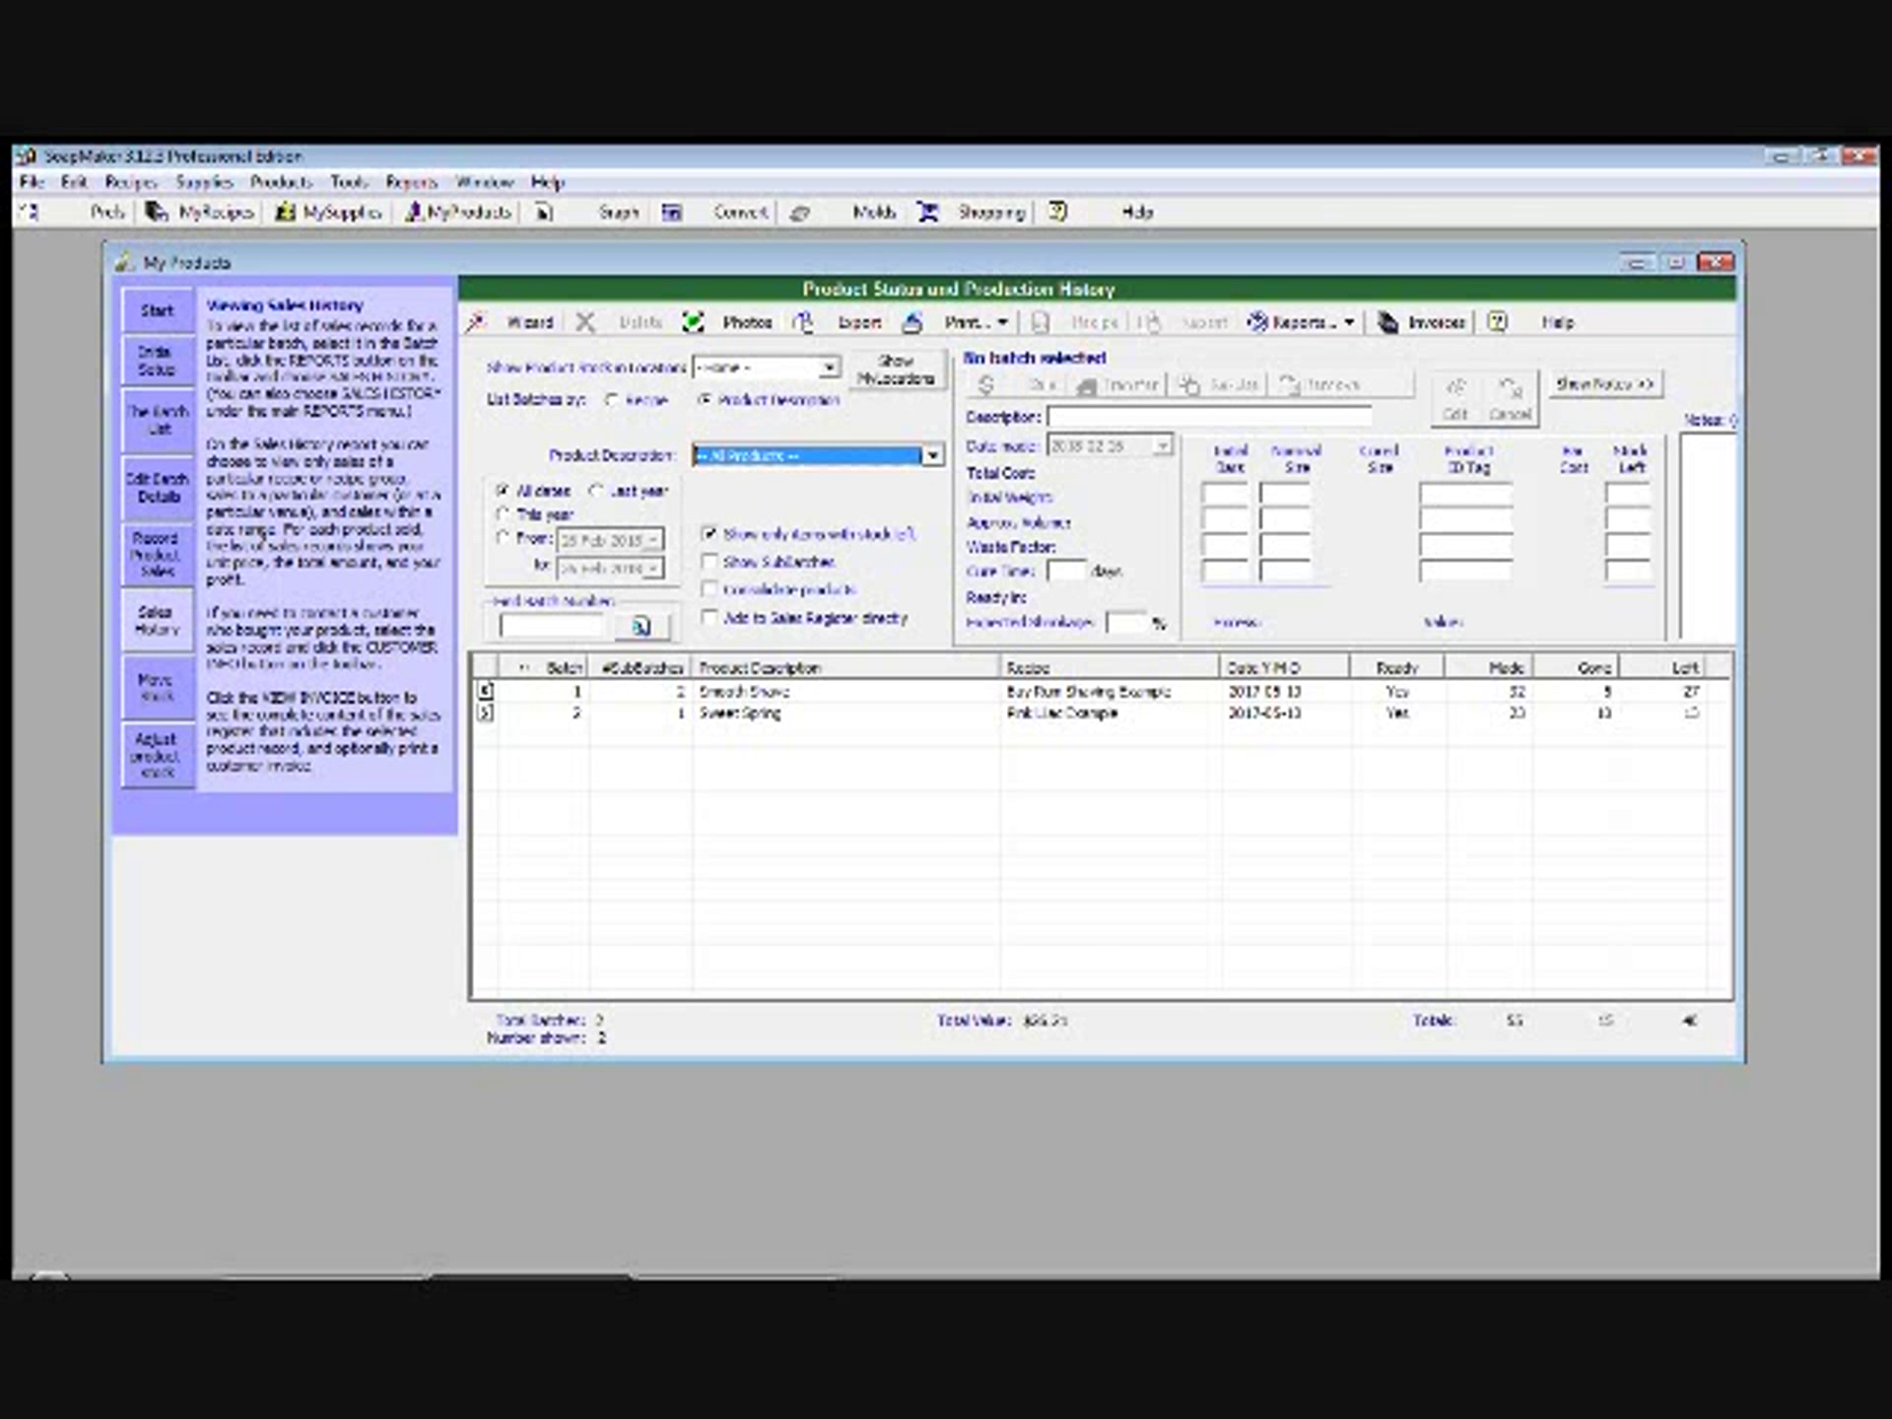
- Try the Last year and This year filters, settle on All dates, and show the three sub-batch rows
left_click(638, 490)
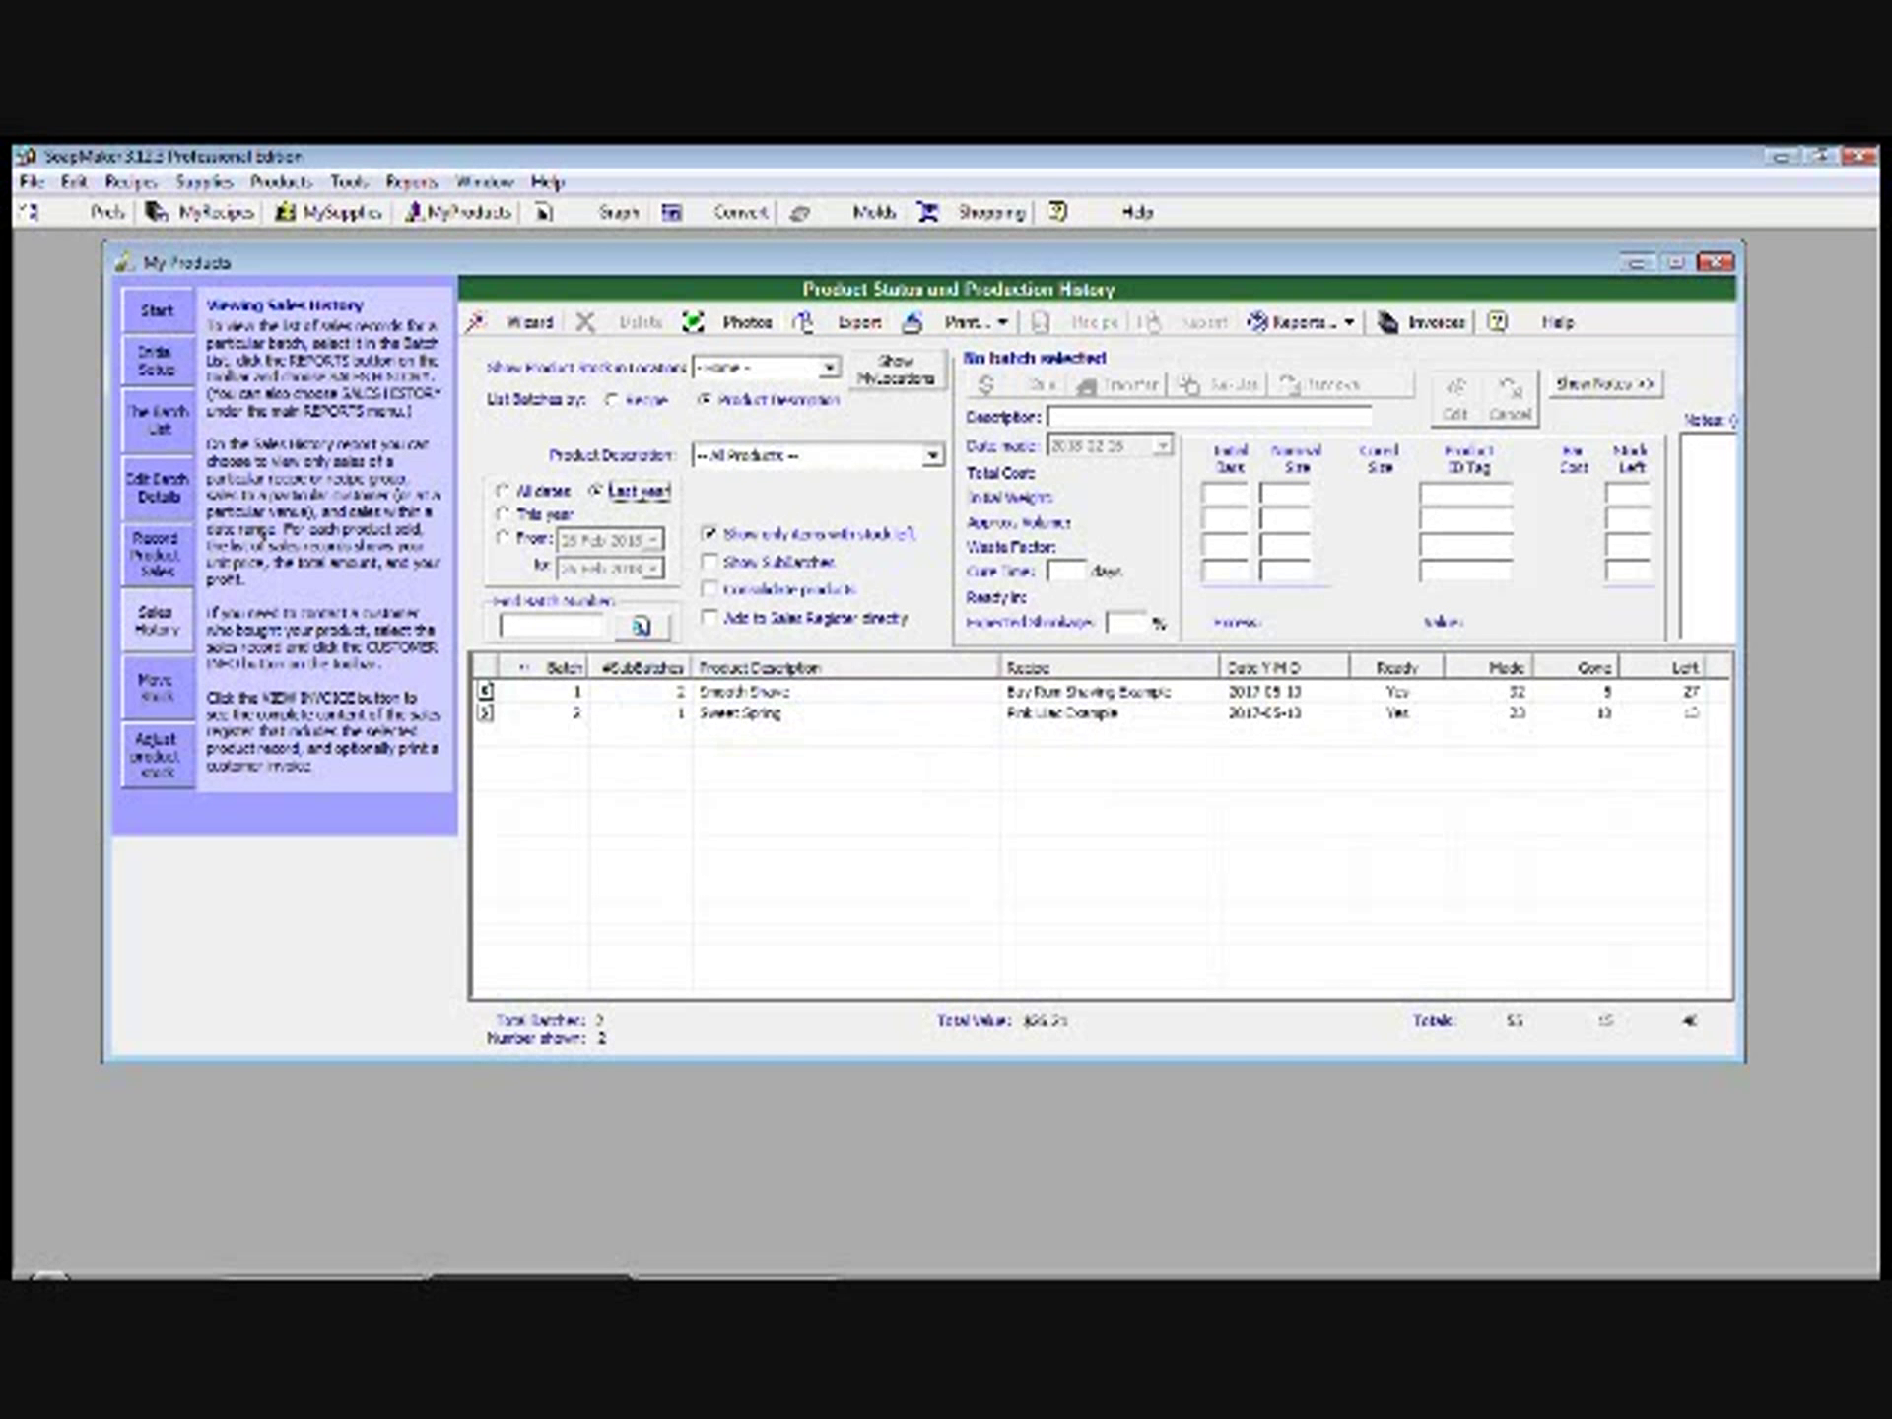
left_click(543, 513)
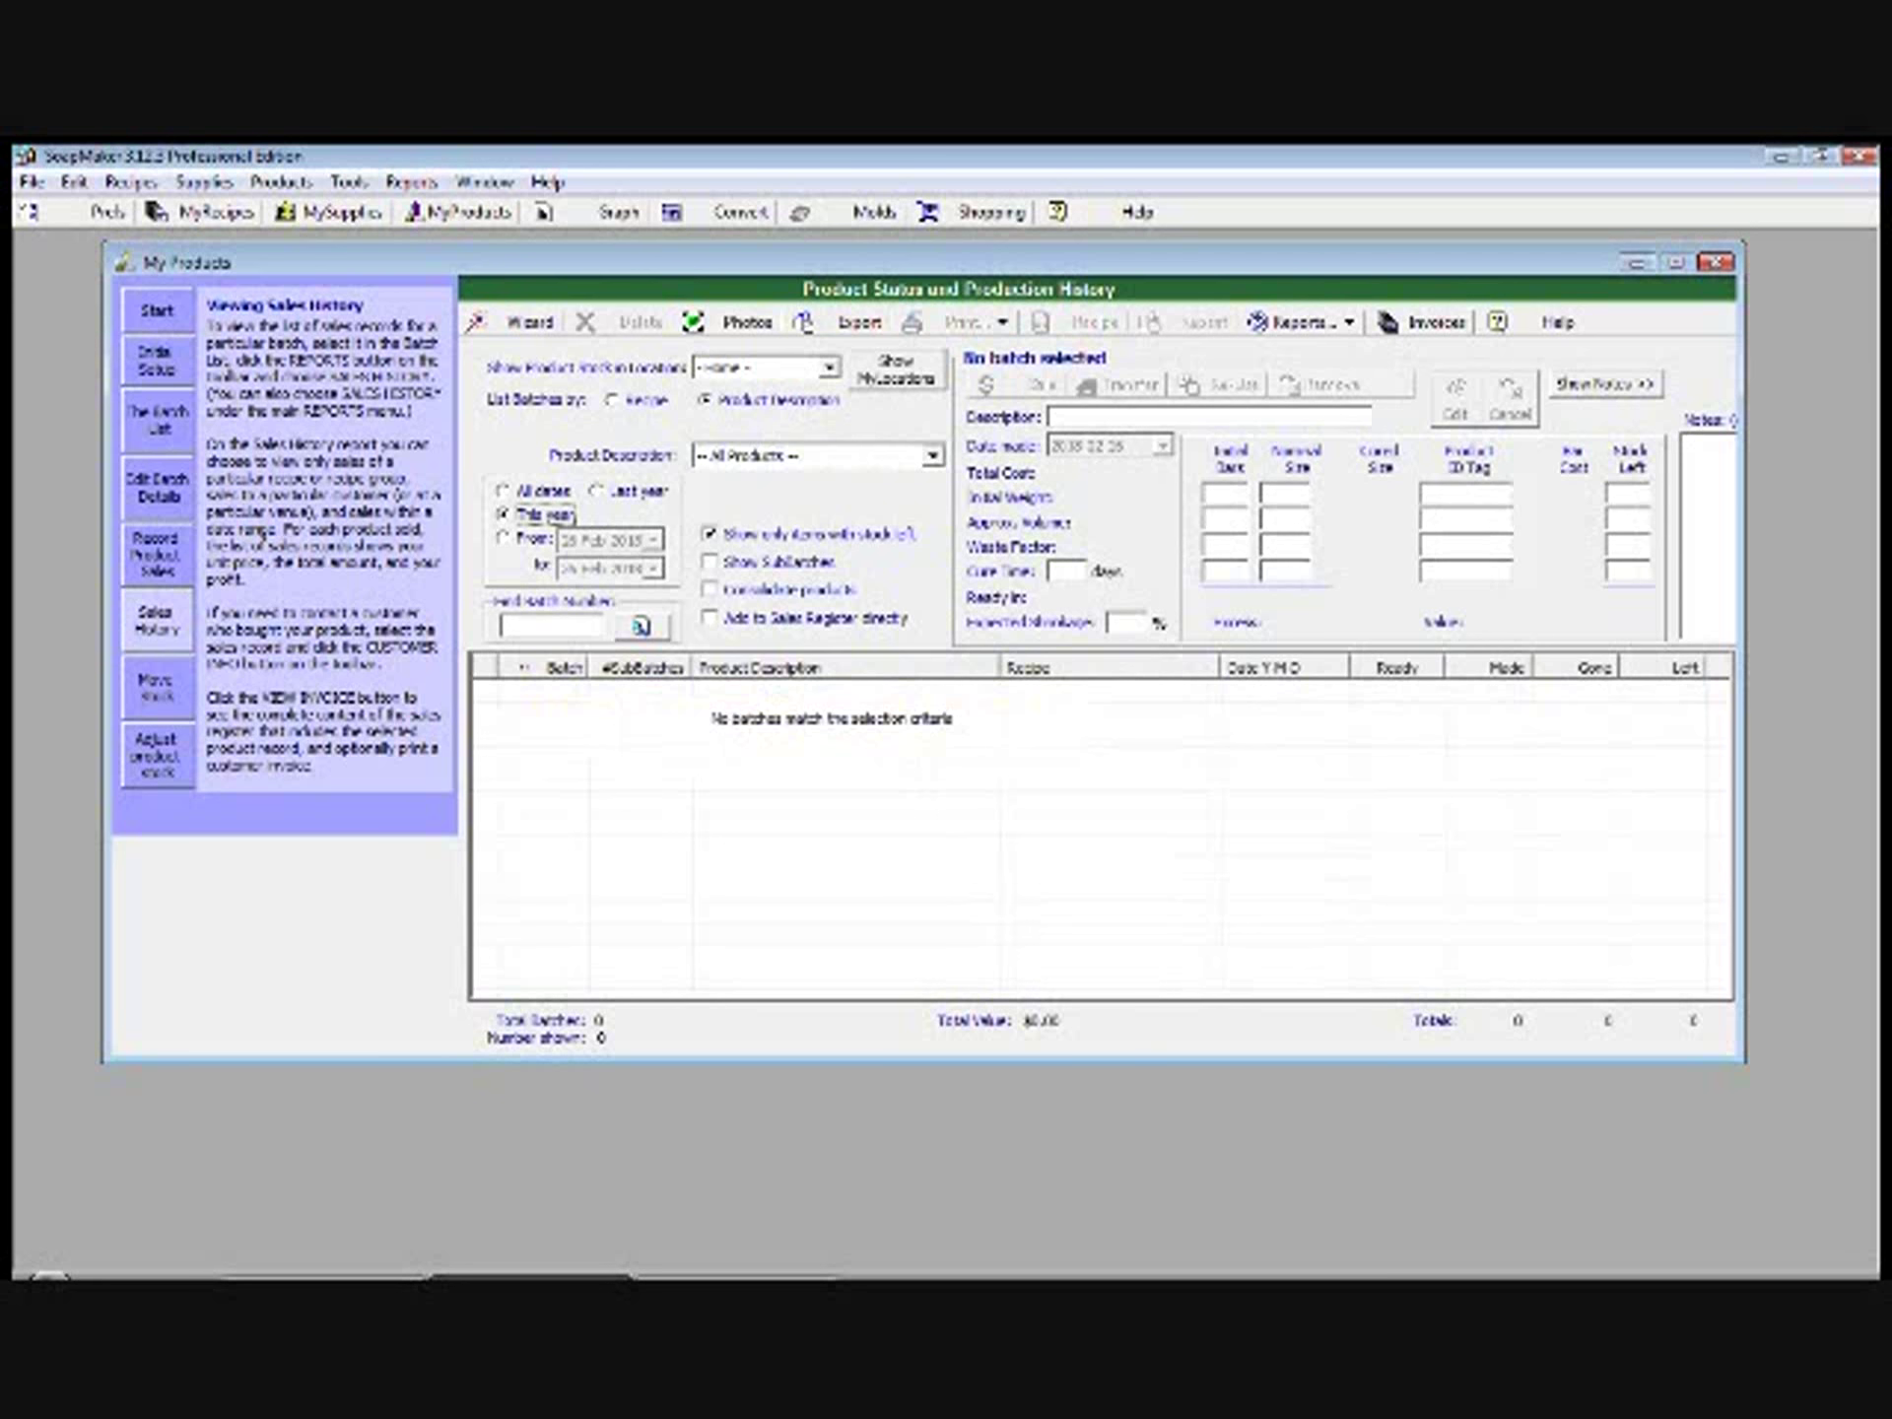
left_click(638, 490)
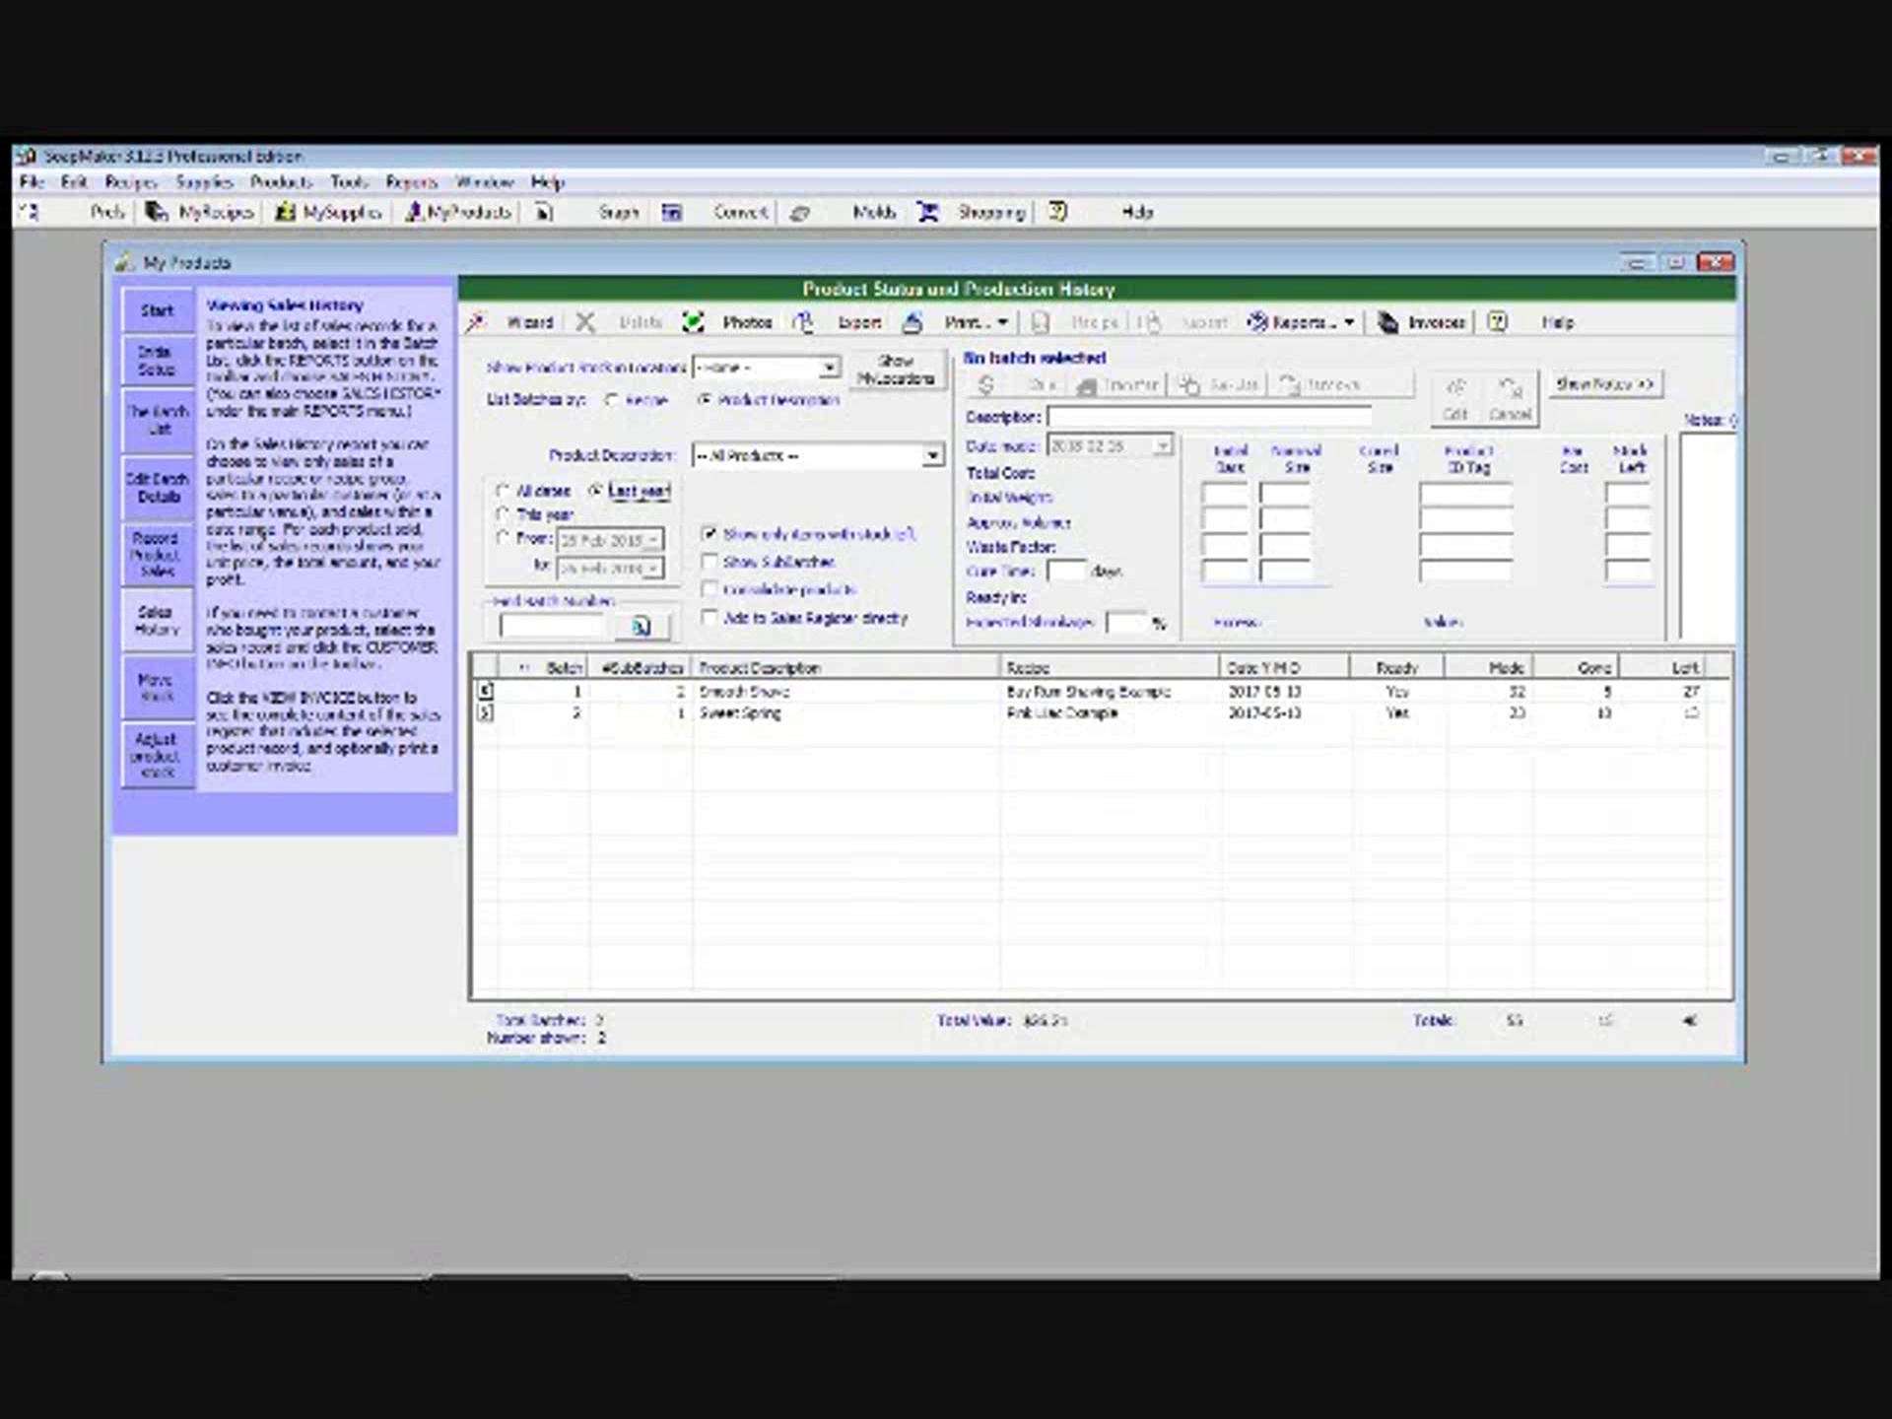
left_click(542, 490)
left_click(709, 561)
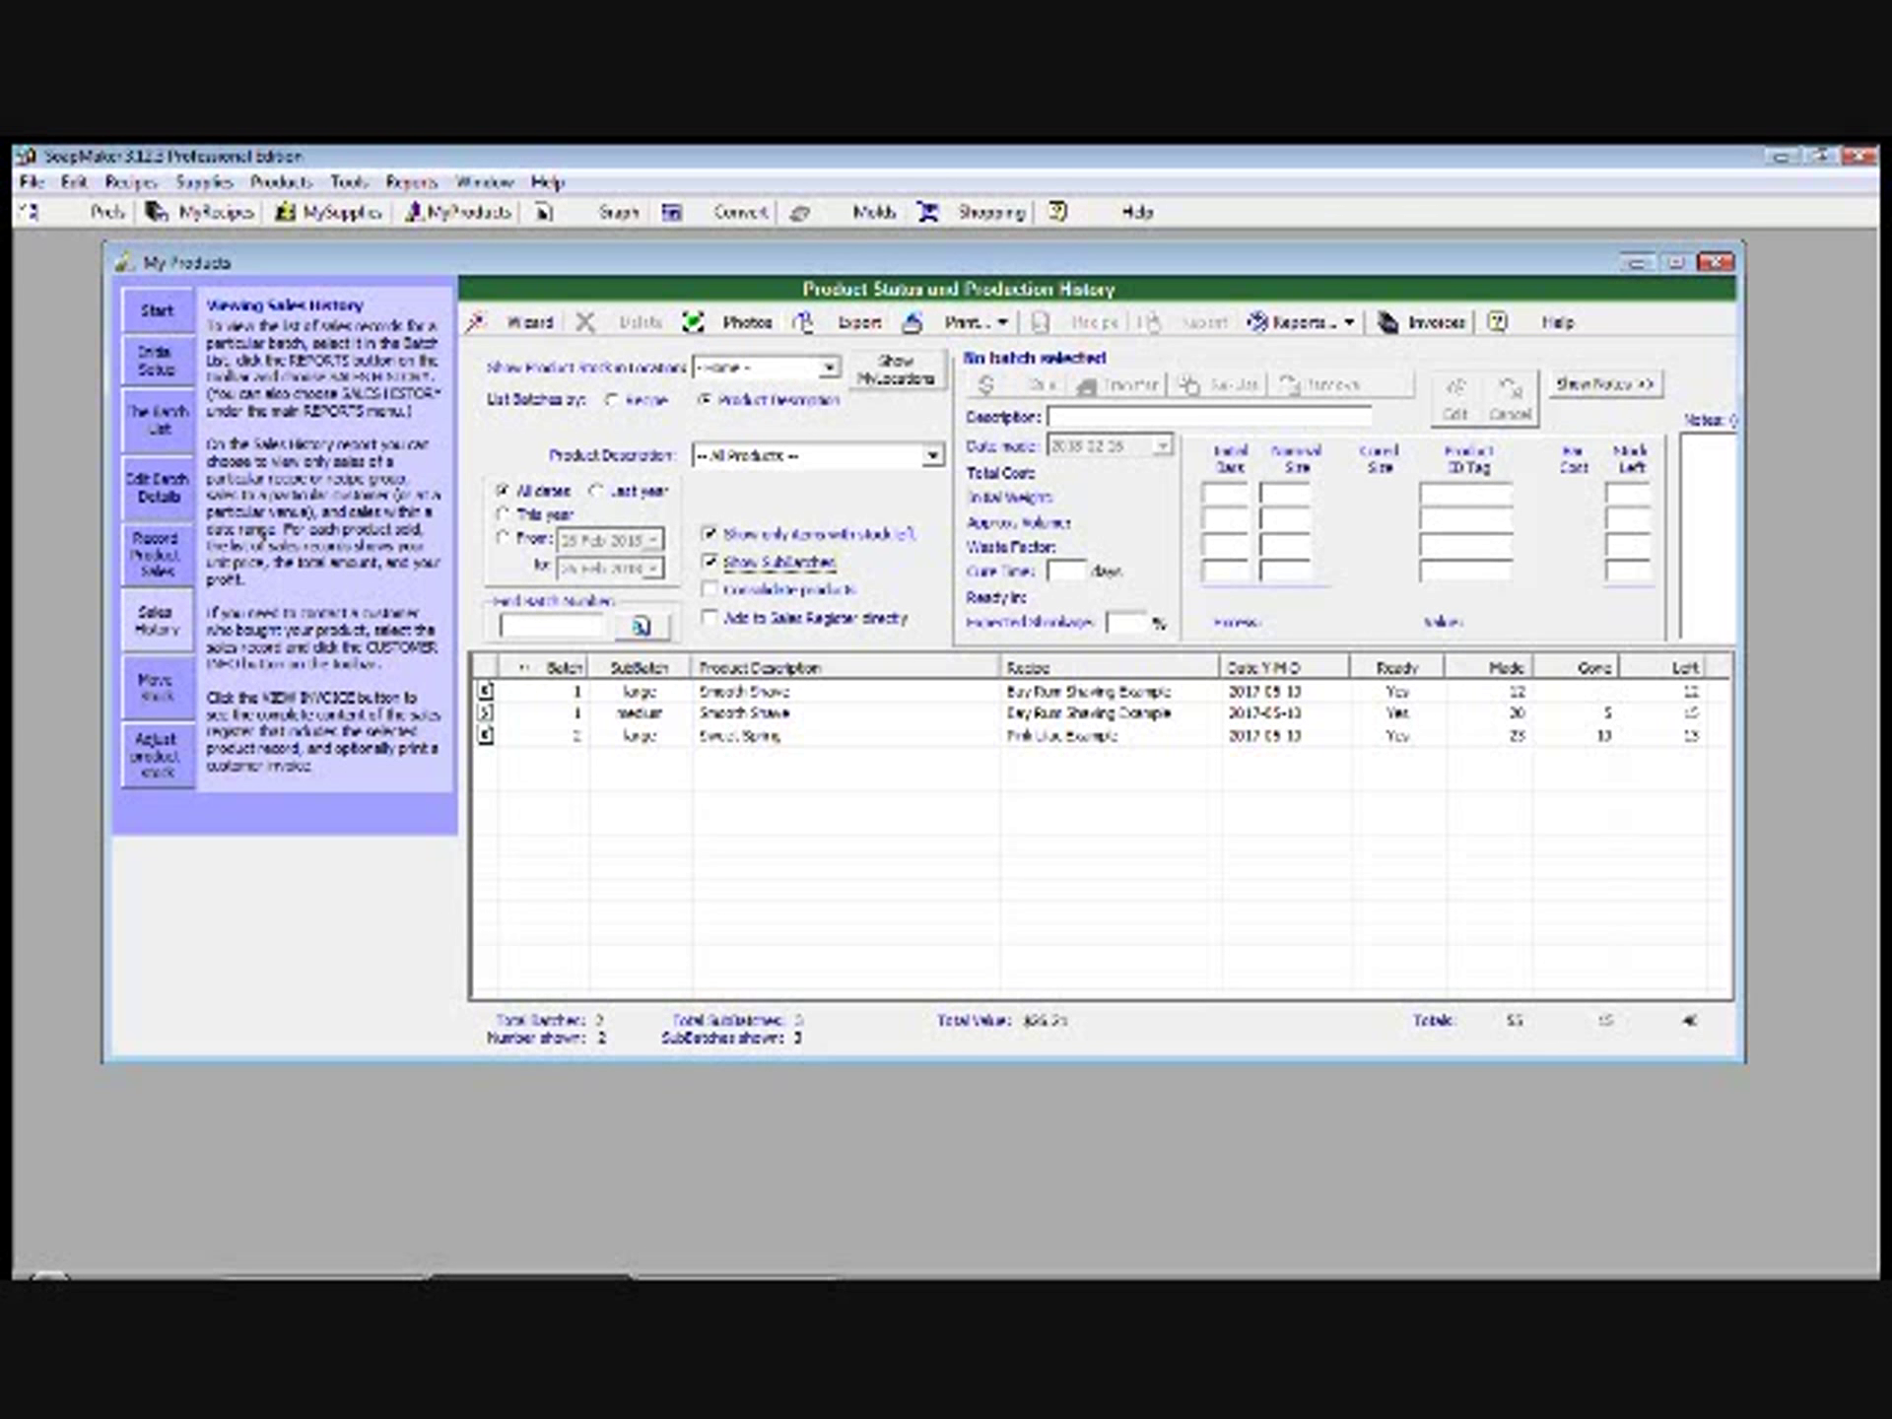
- Return the list to two whole batches and load Smooth Shave batch 1's details: 12 large, 15 medium left
left_click(709, 589)
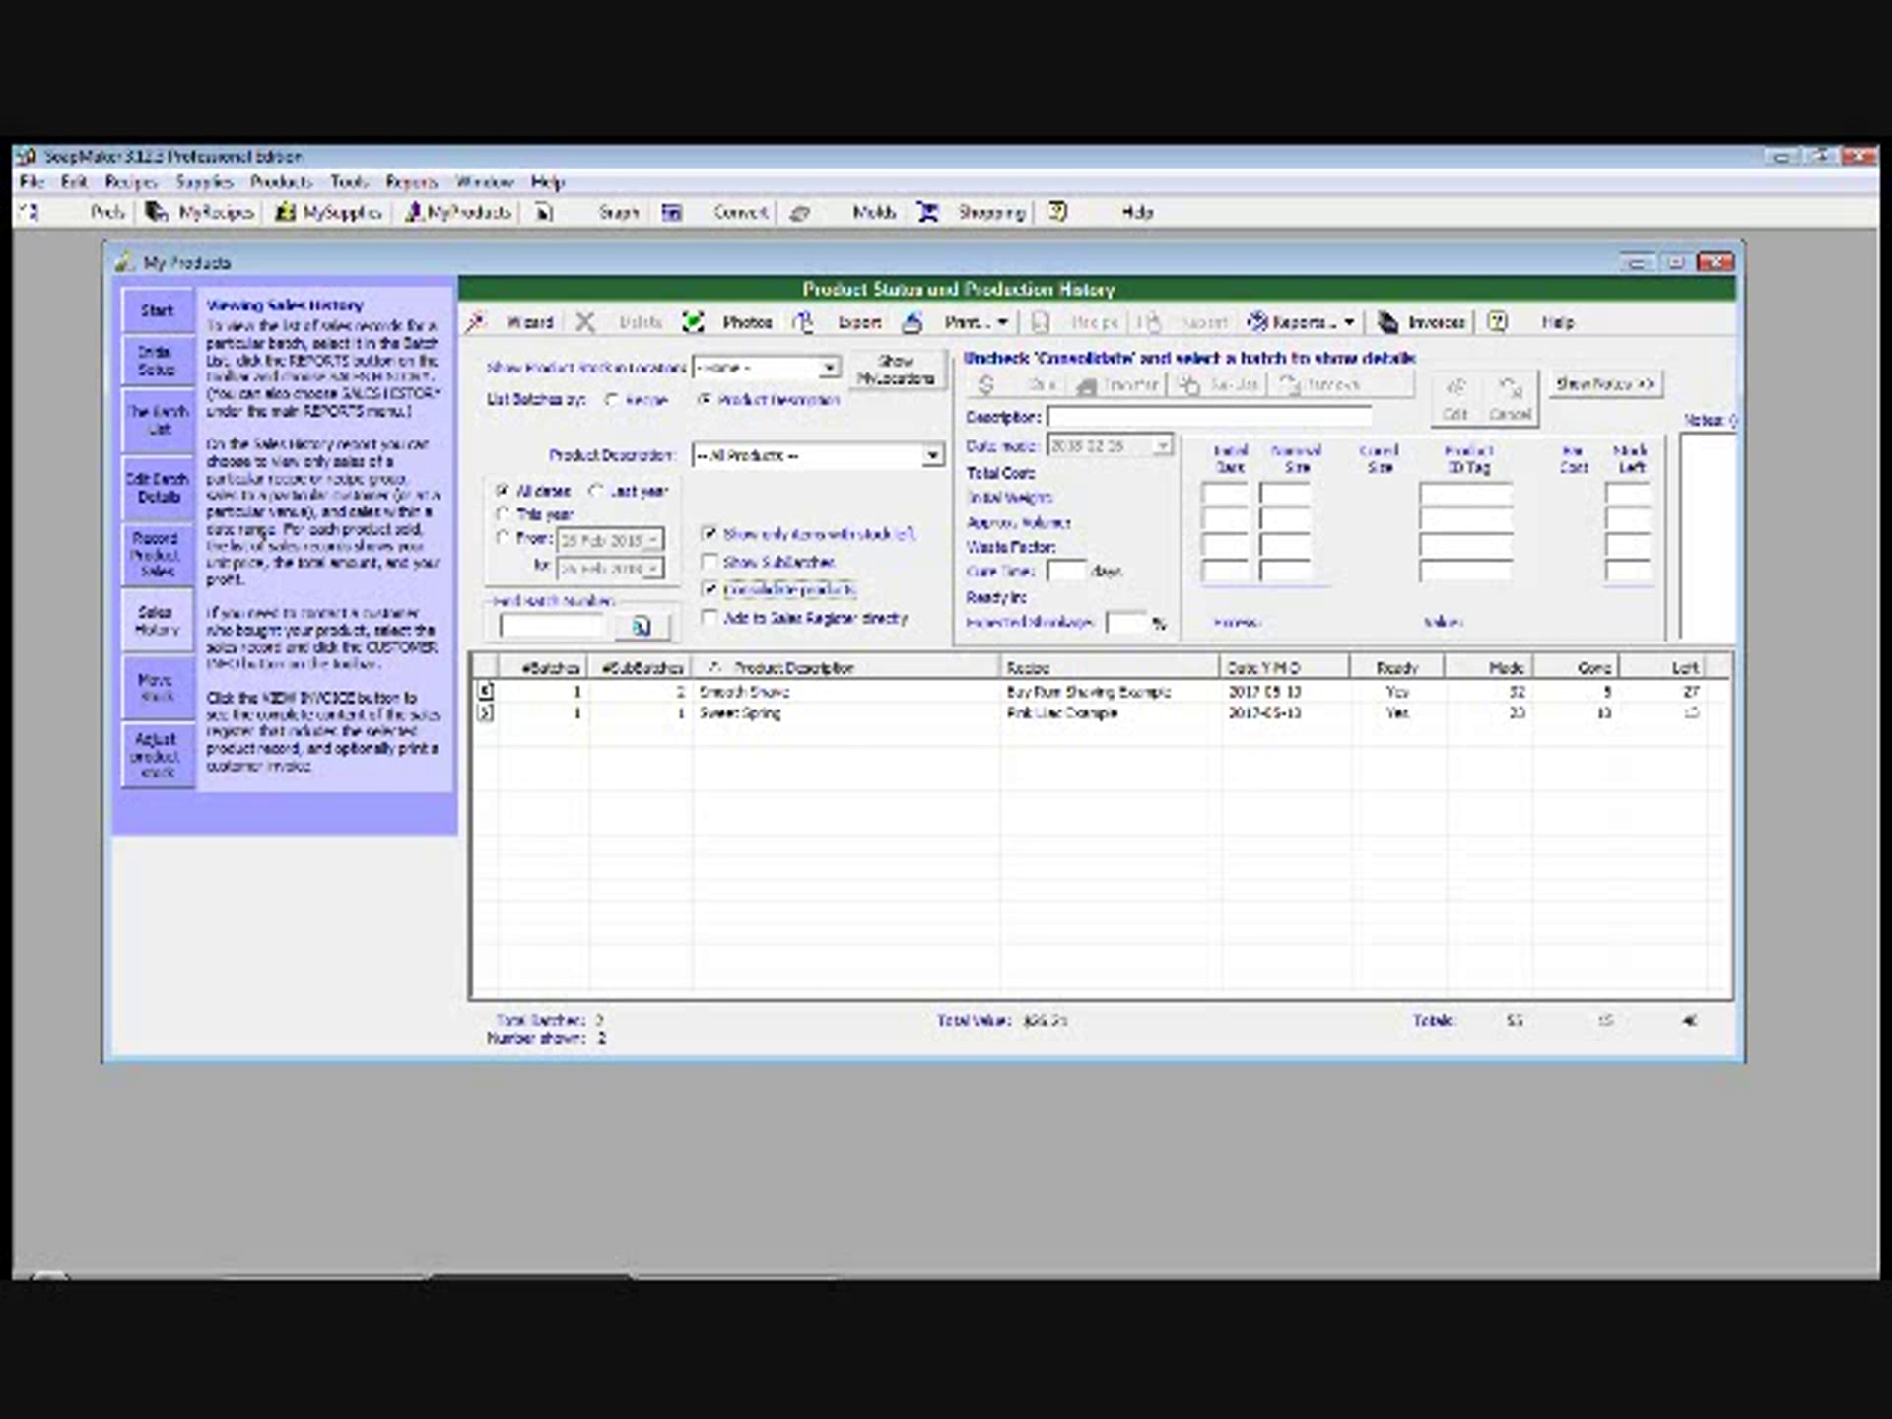
left_click(907, 618)
key("space")
key("shift+Tab")
key("space")
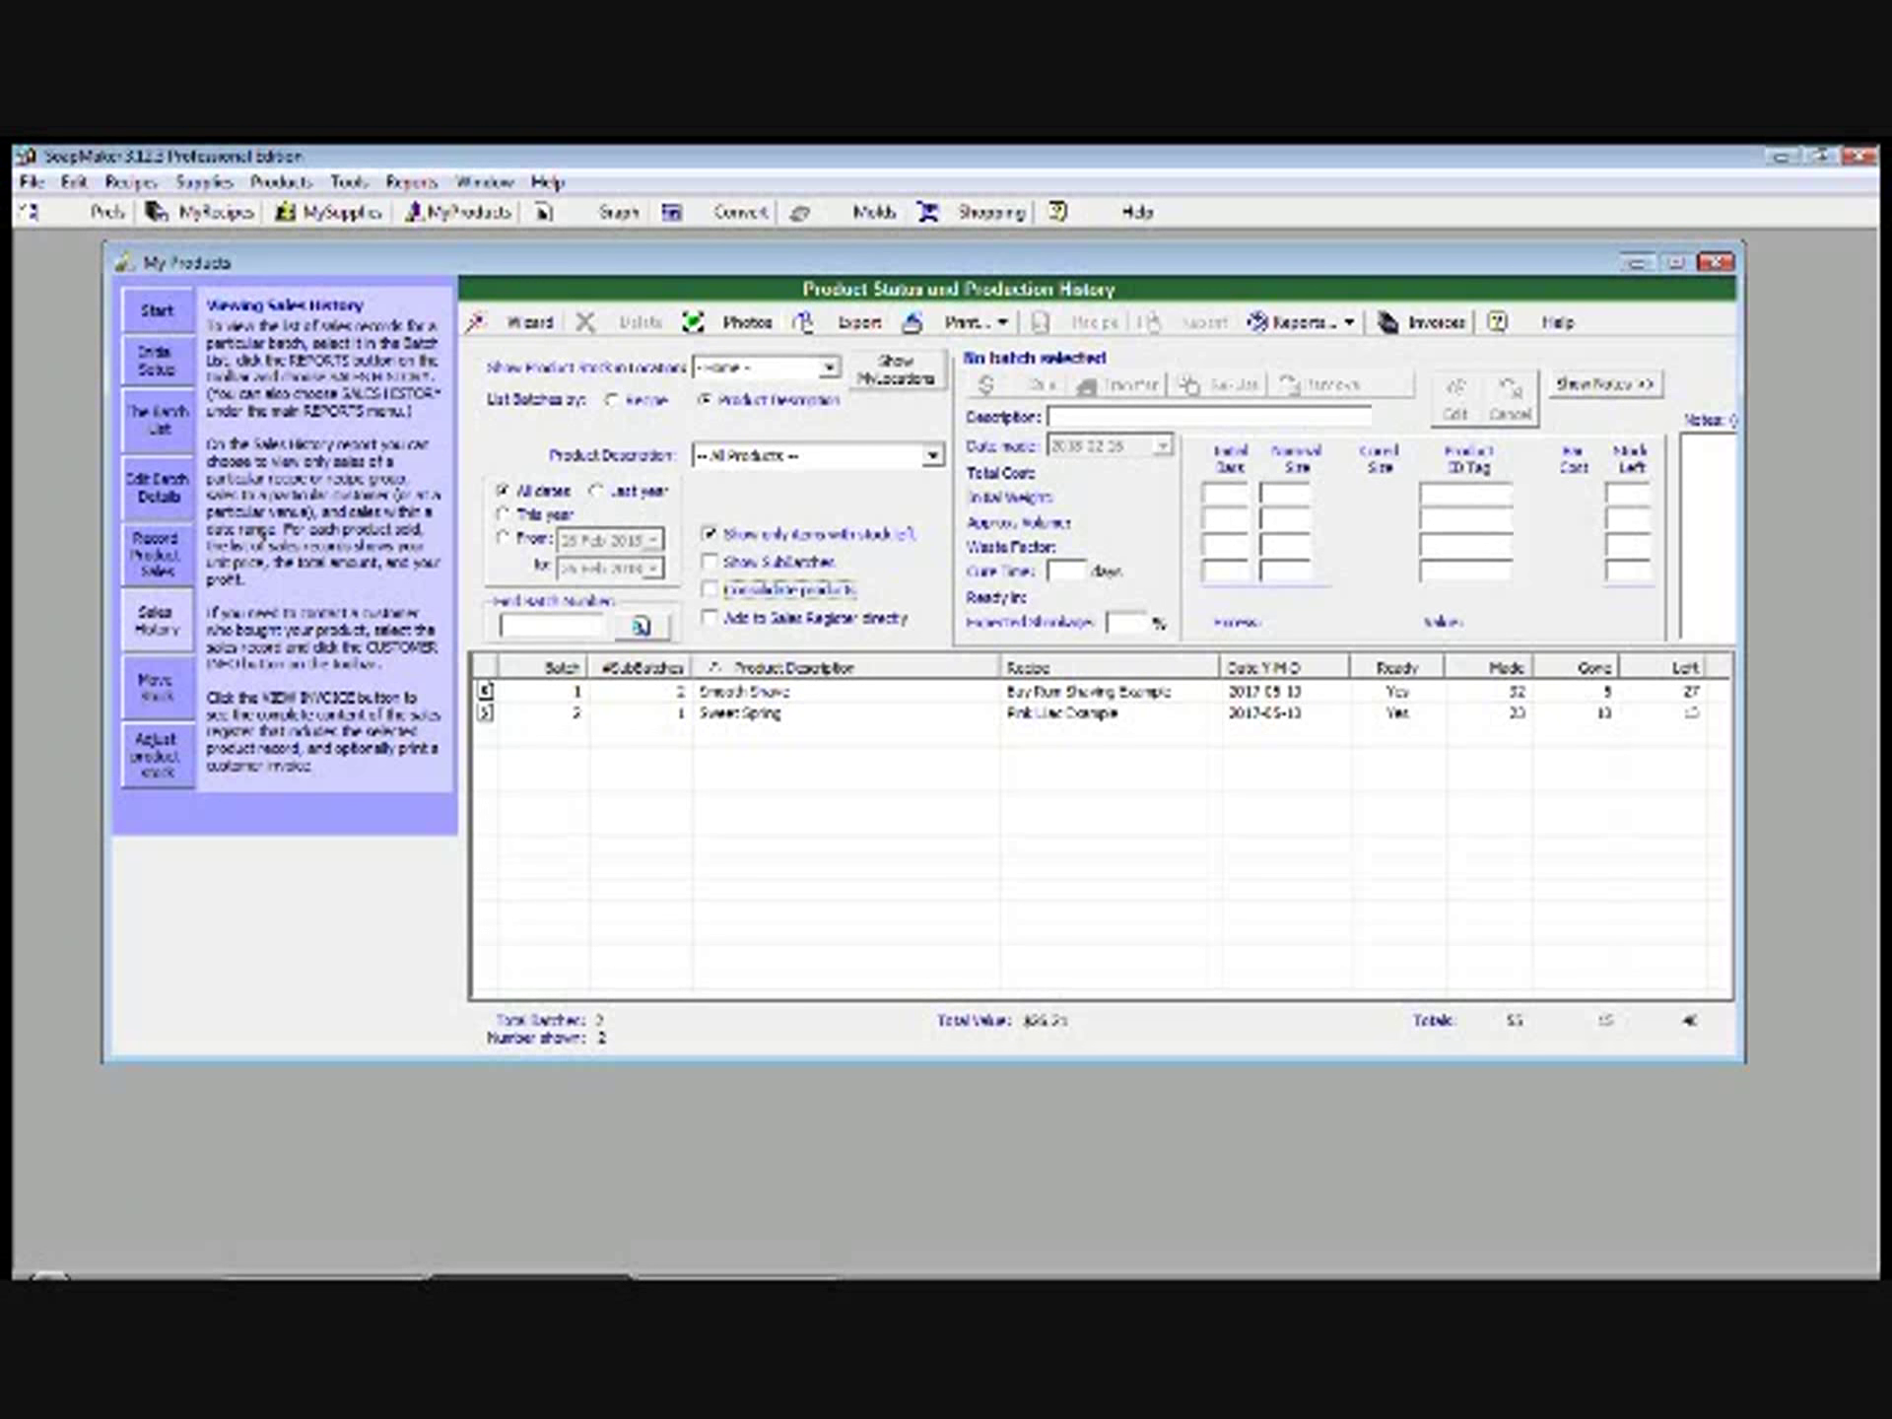
left_click(748, 691)
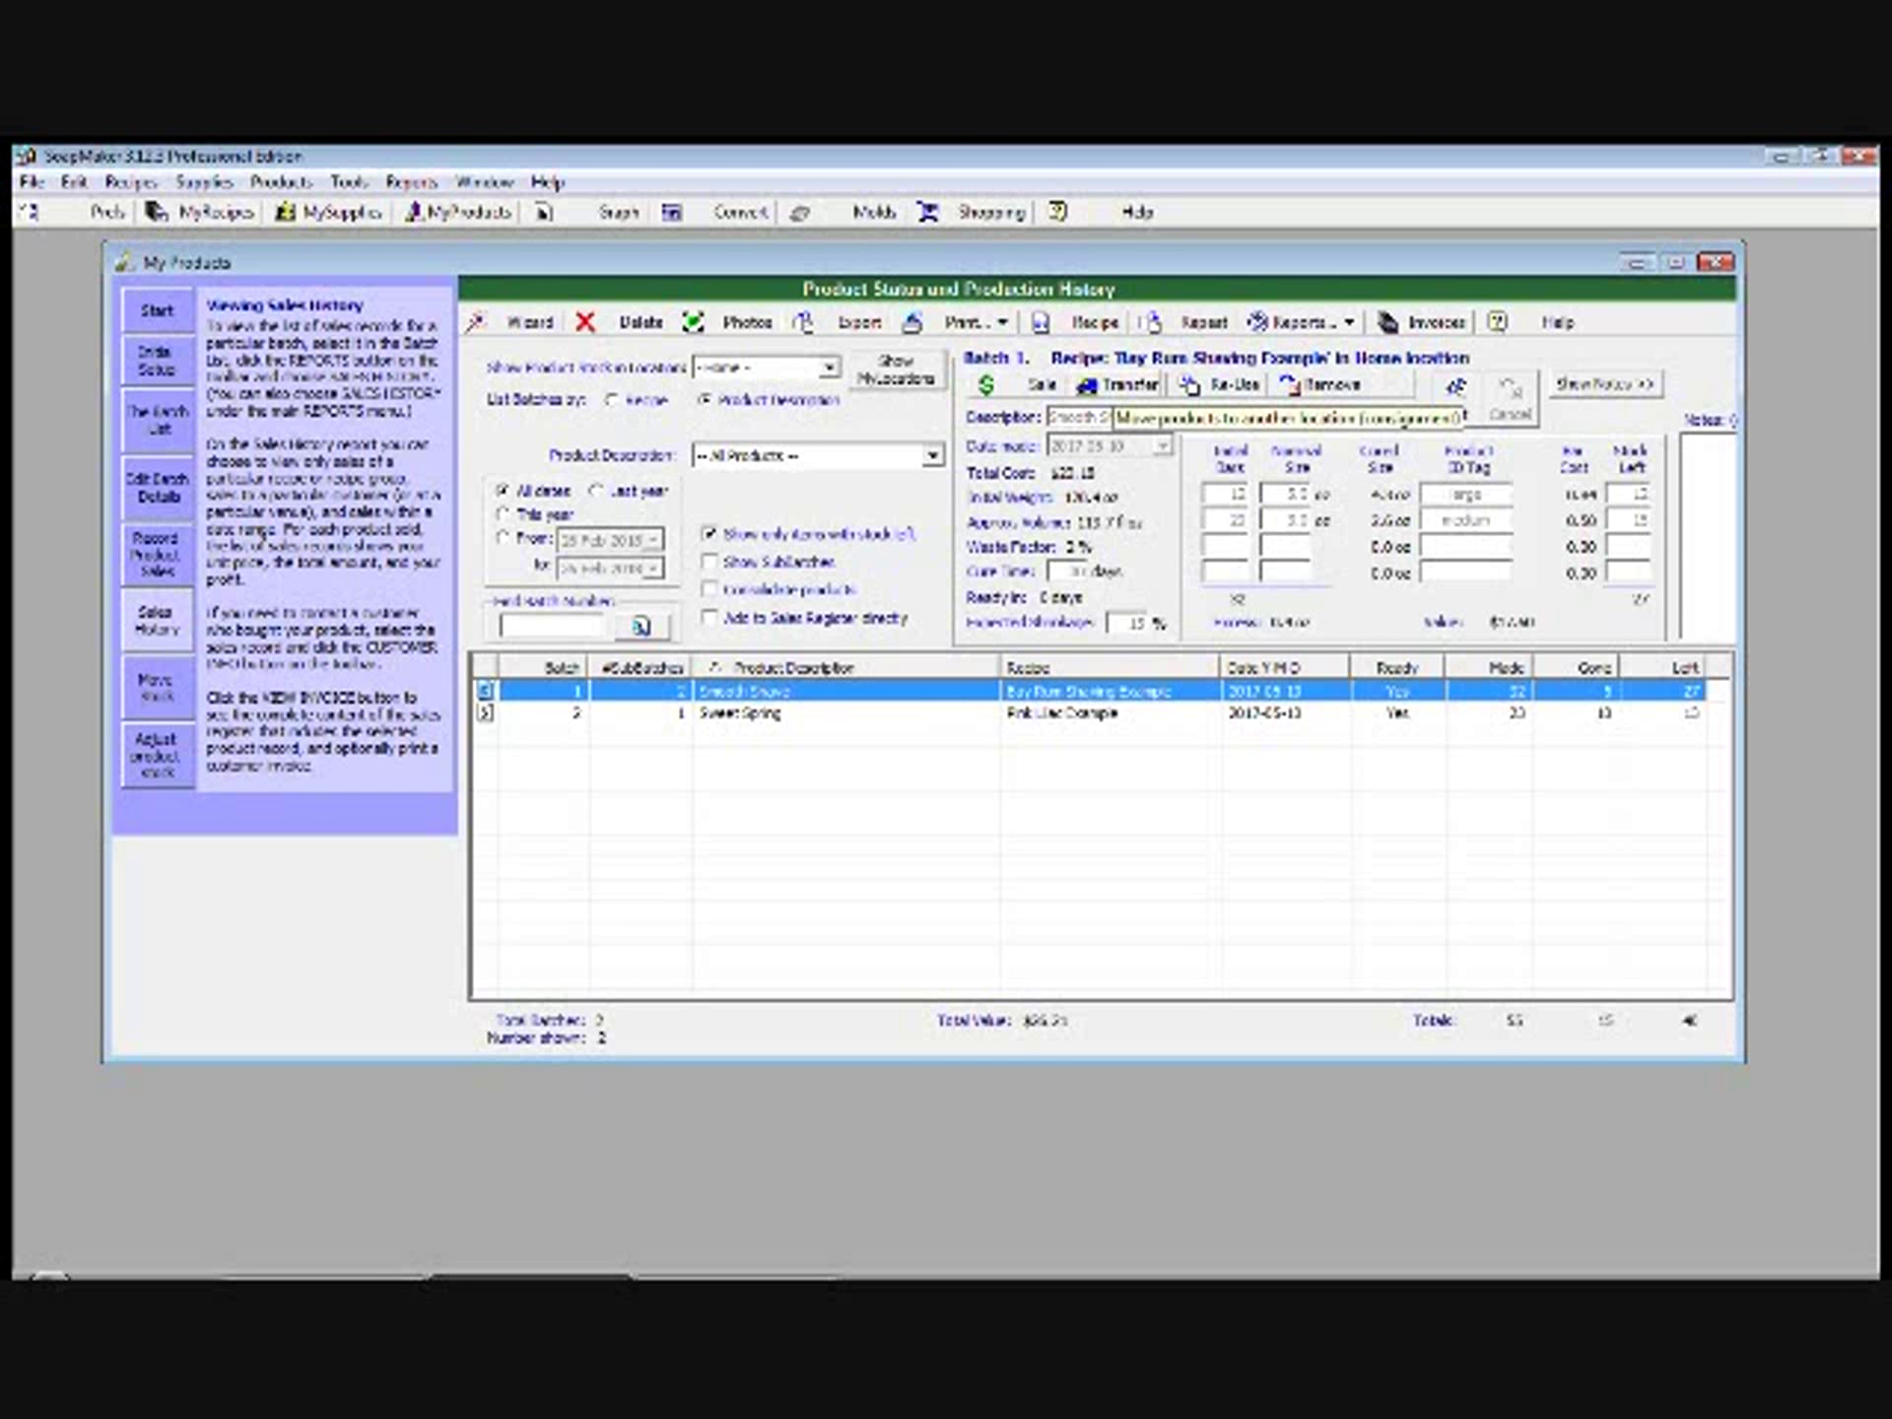
left_click(1119, 384)
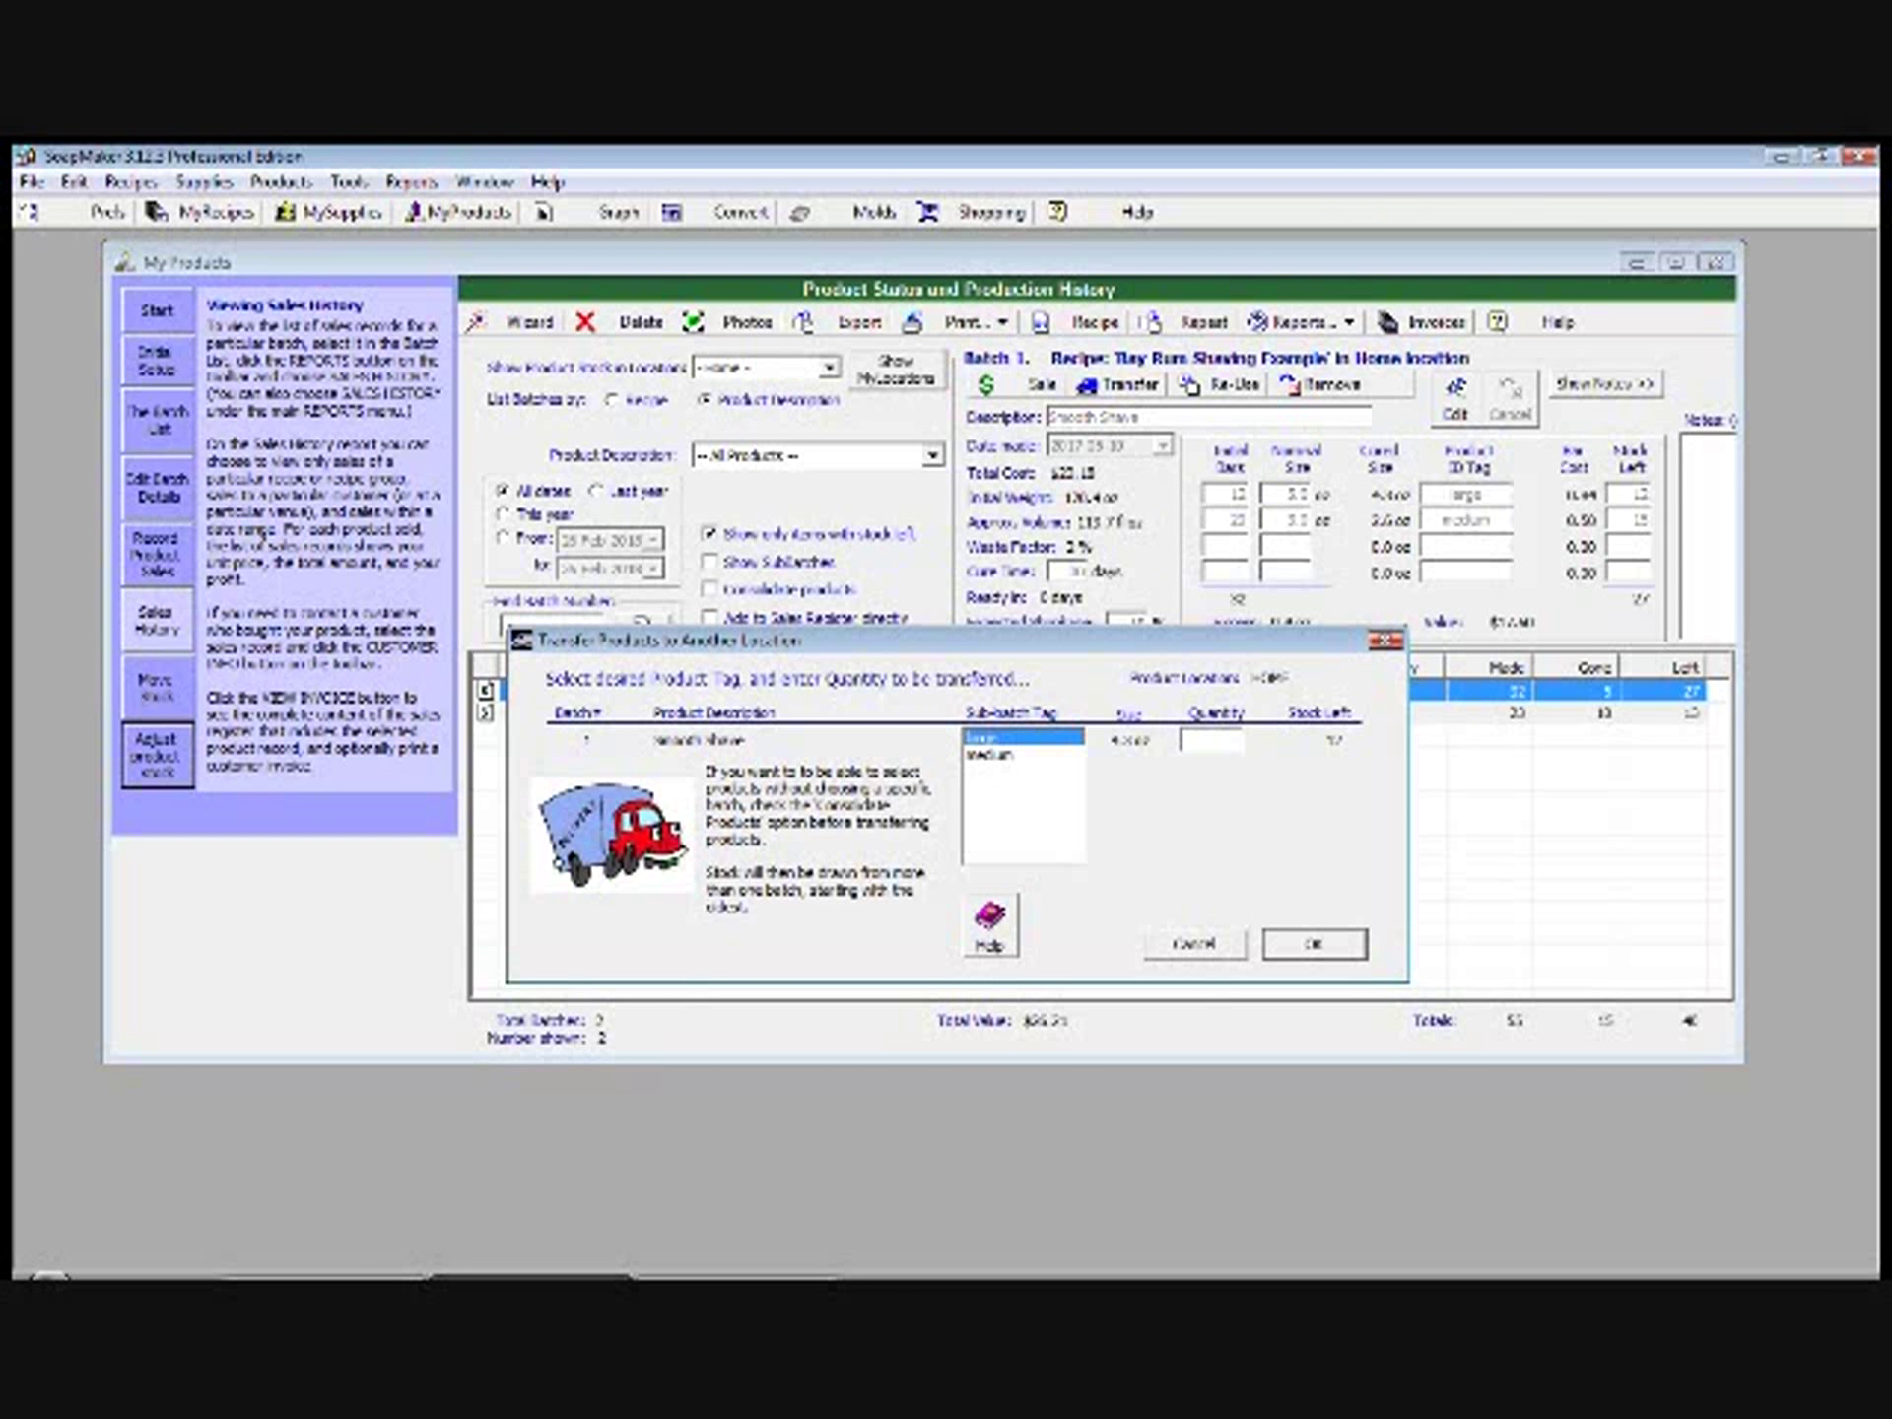
key("Escape")
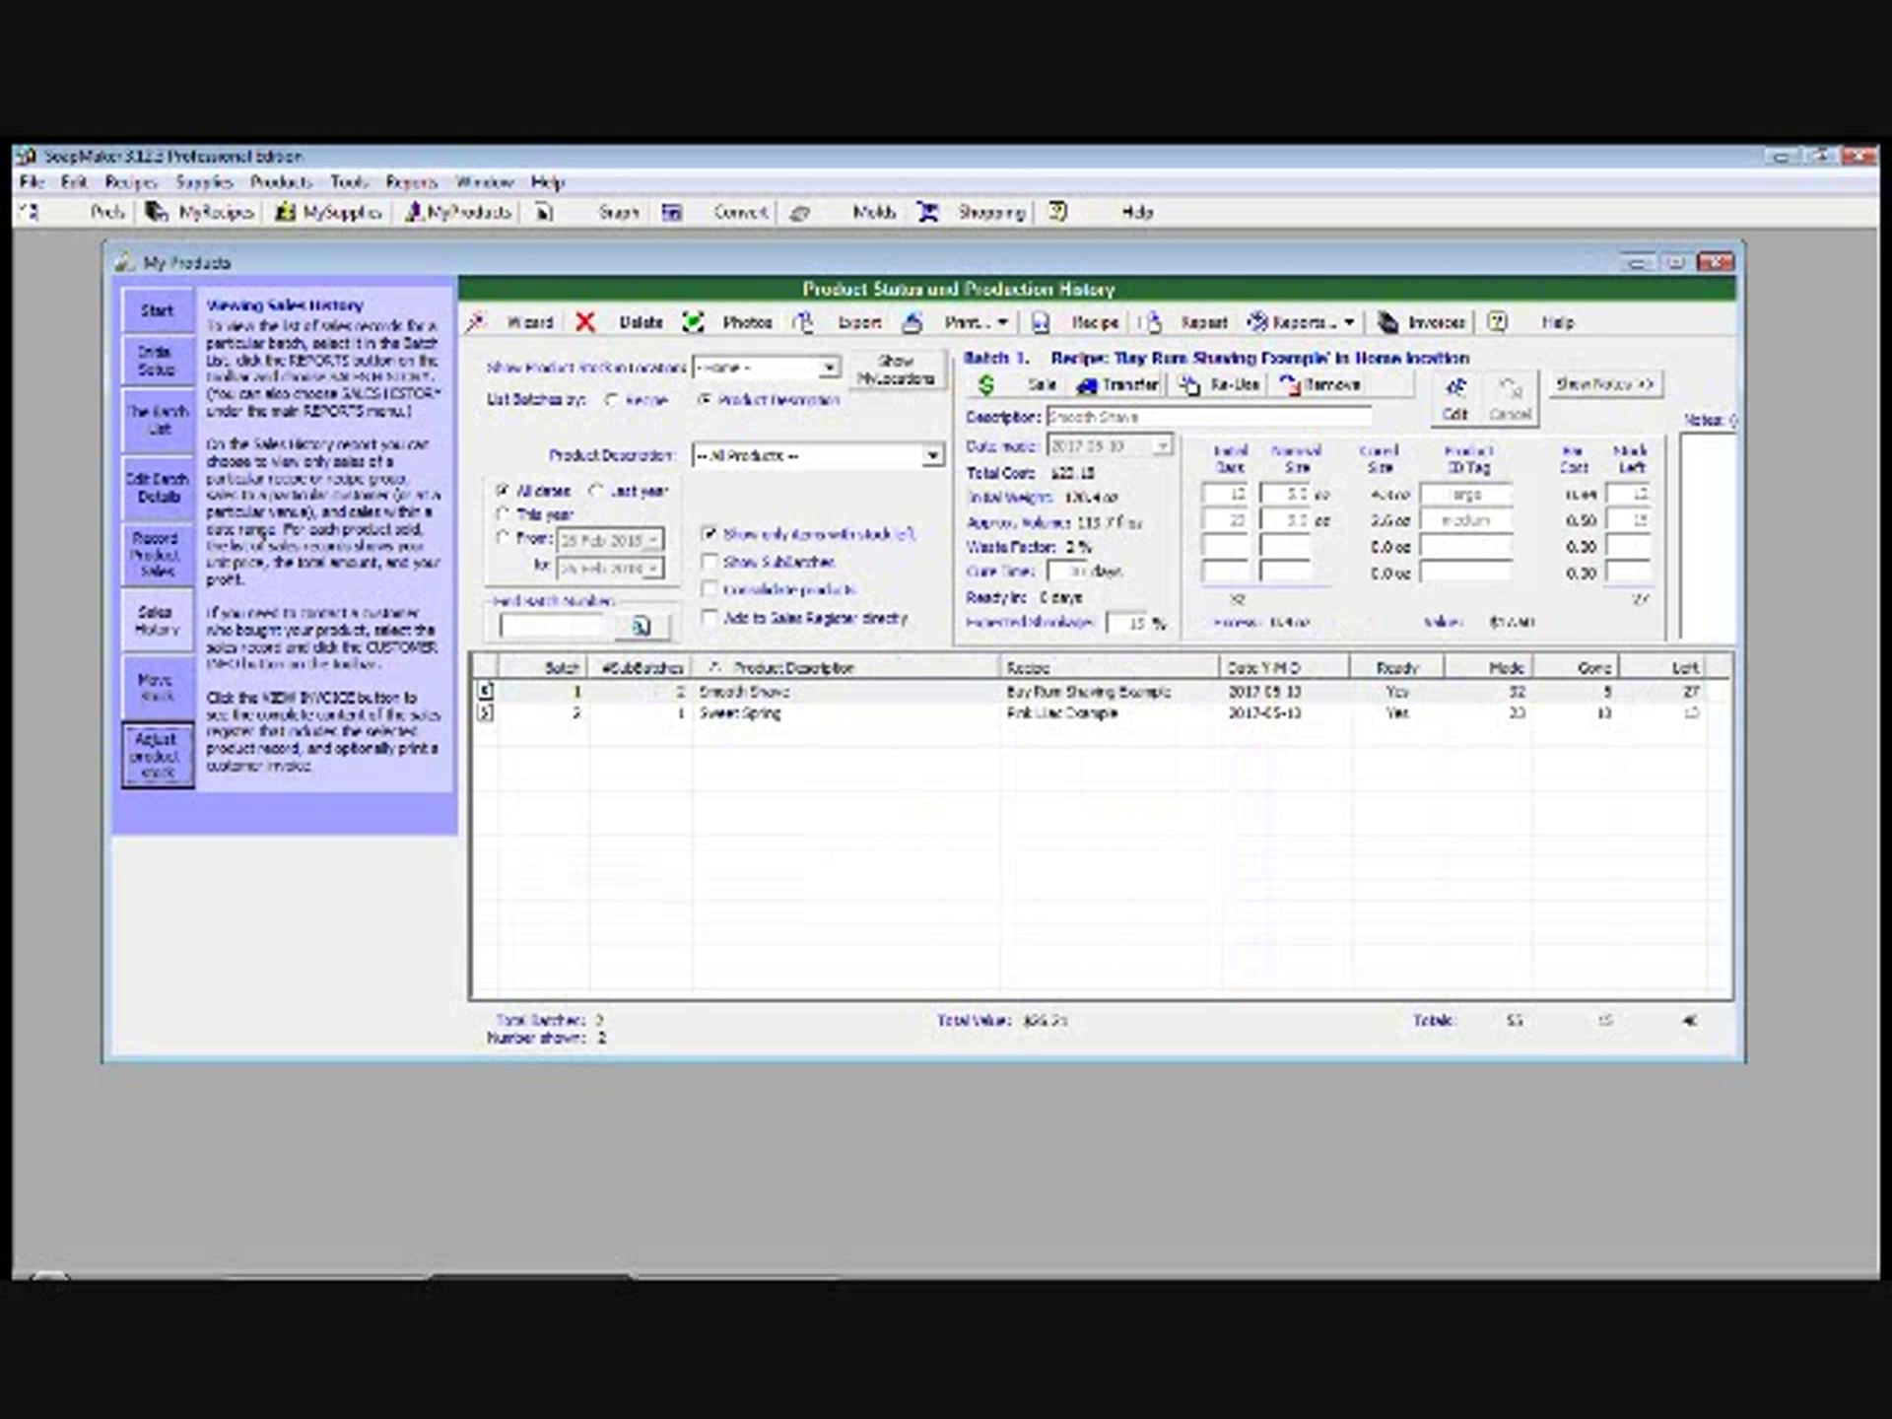
- Start a sale and cancel it without recording, then put batch 1 Smooth Shave into stock-adjust mode
left_click(1024, 384)
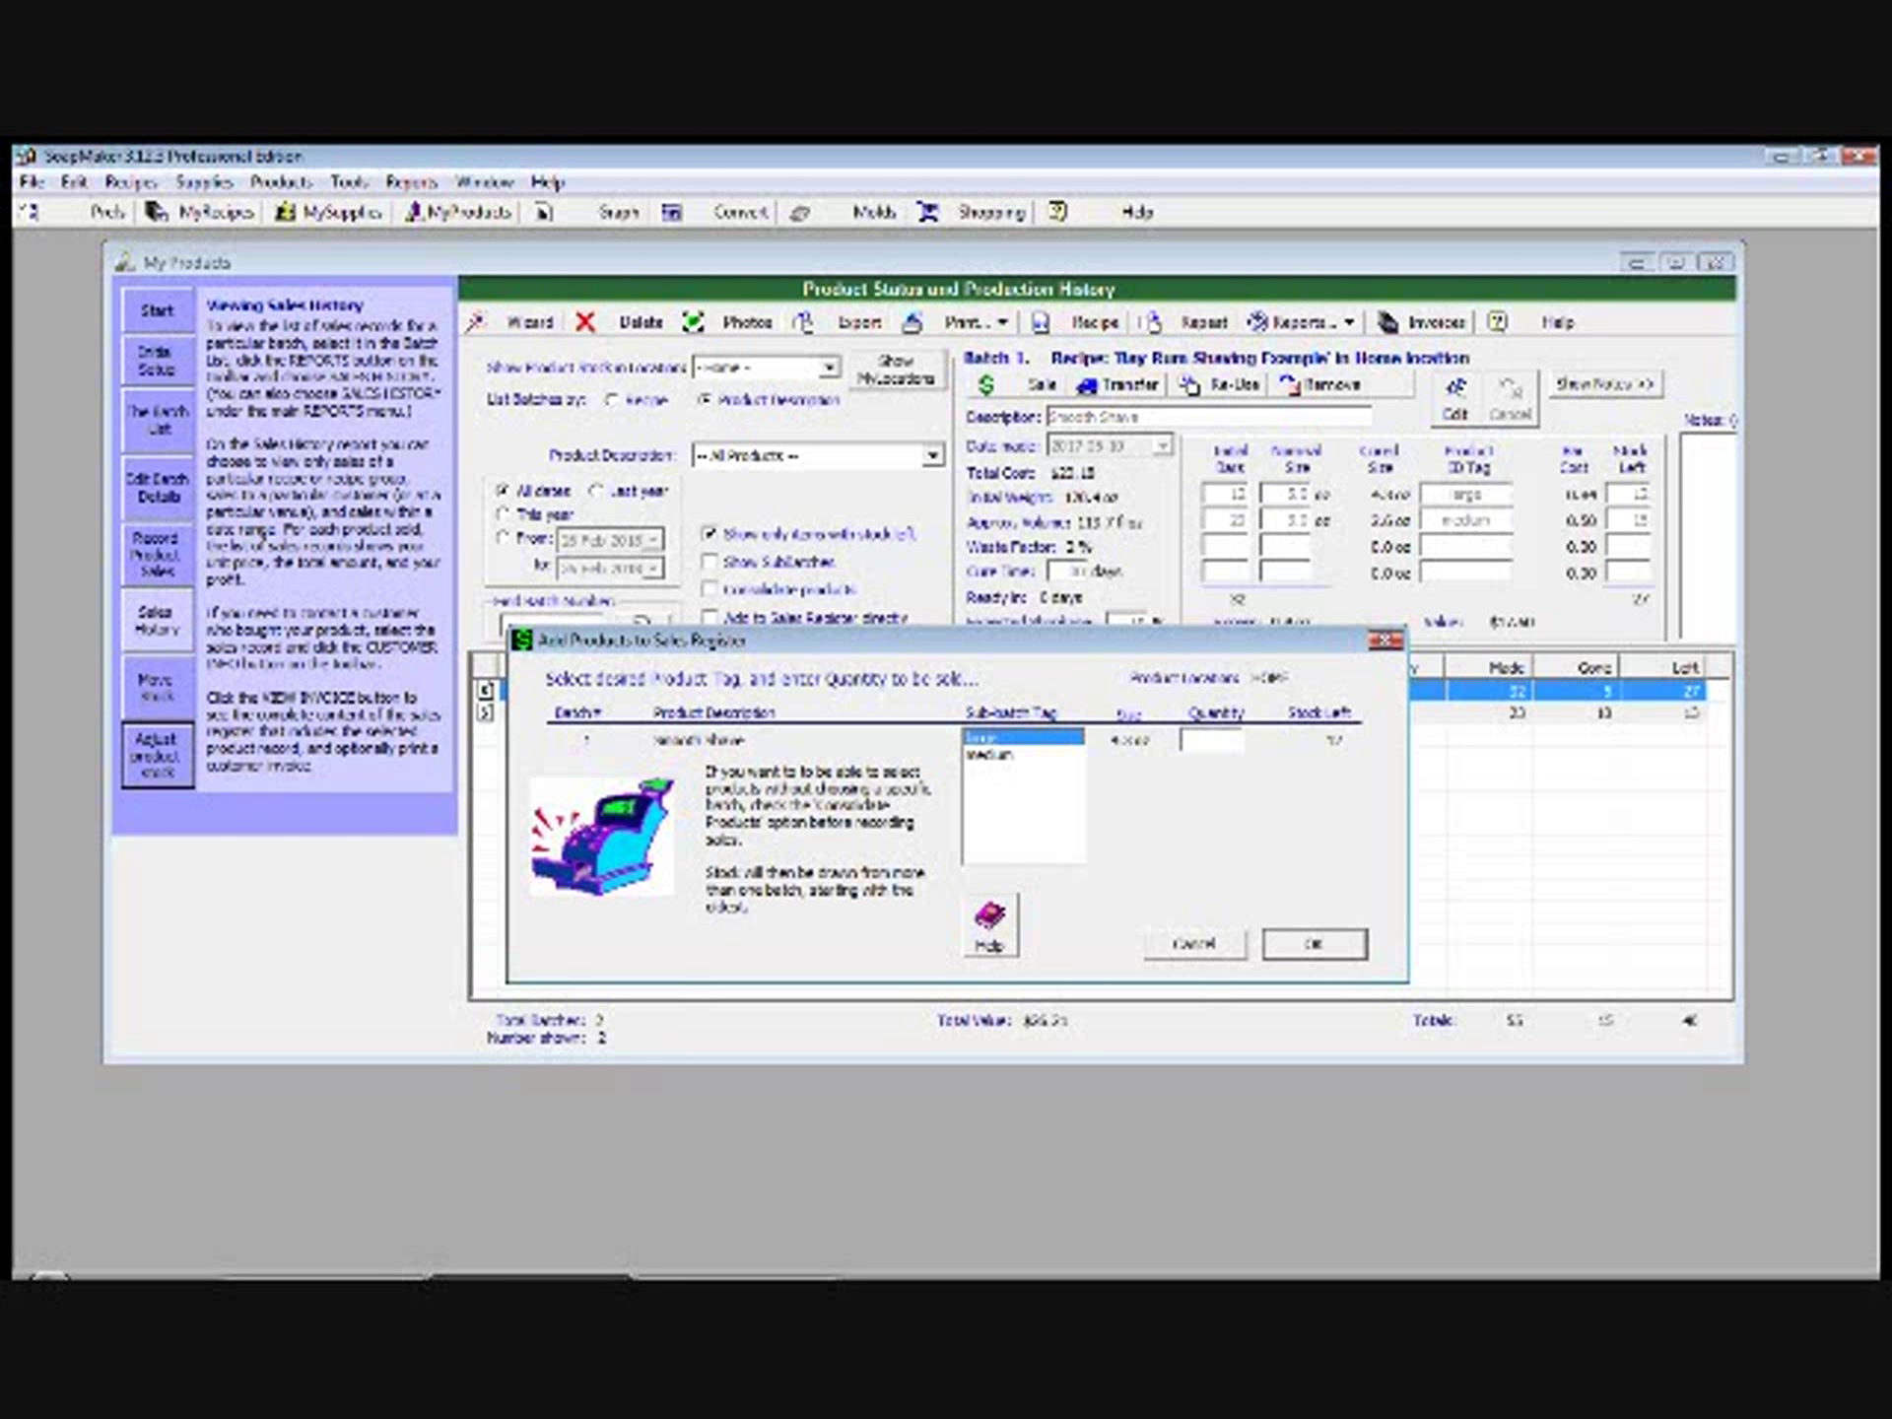
left_click(1384, 641)
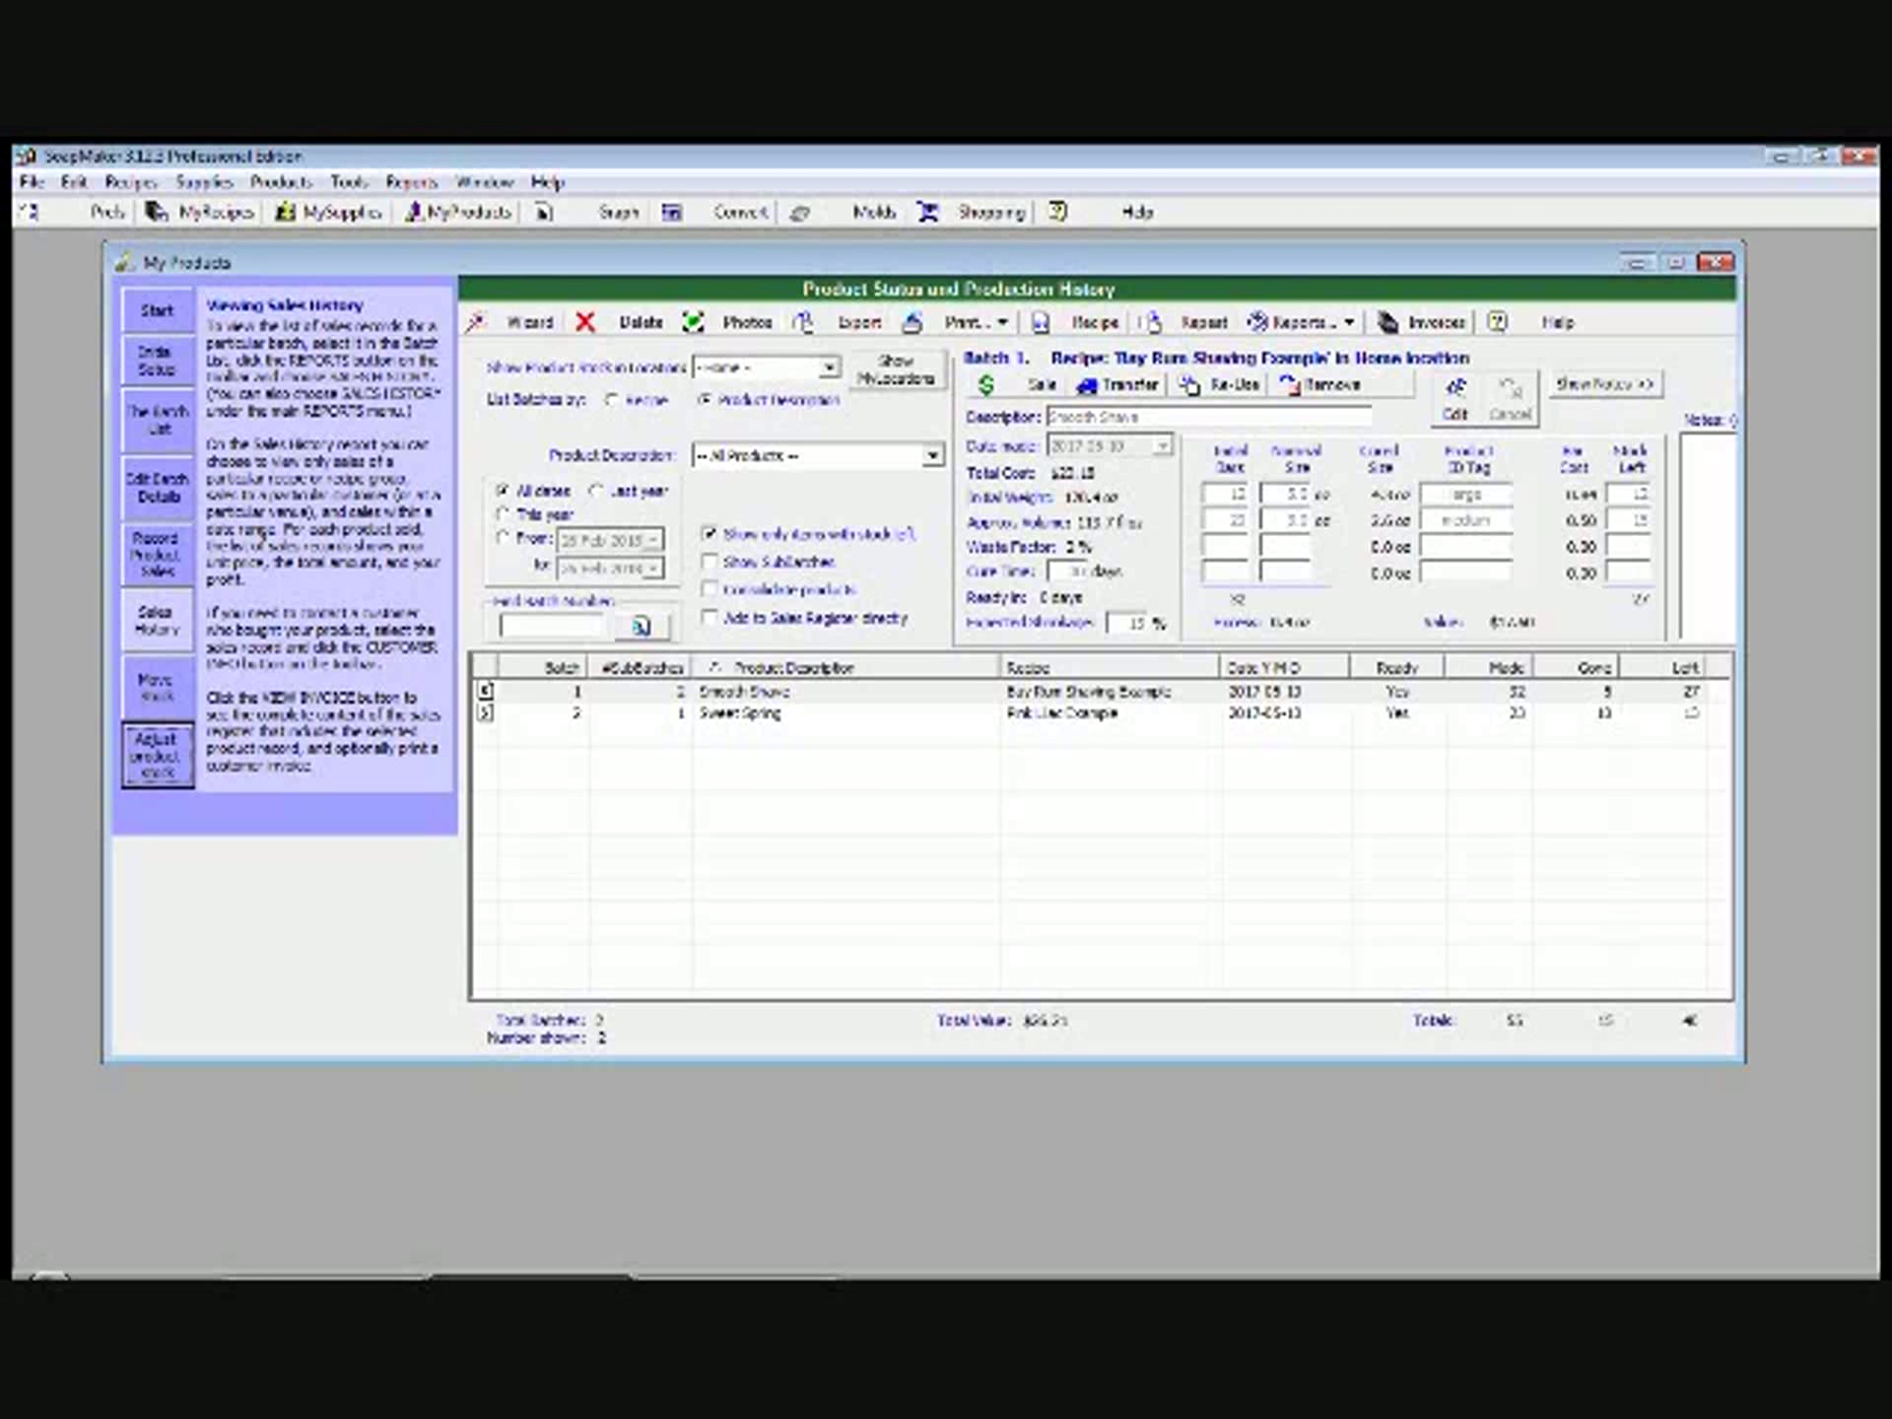
left_click(158, 755)
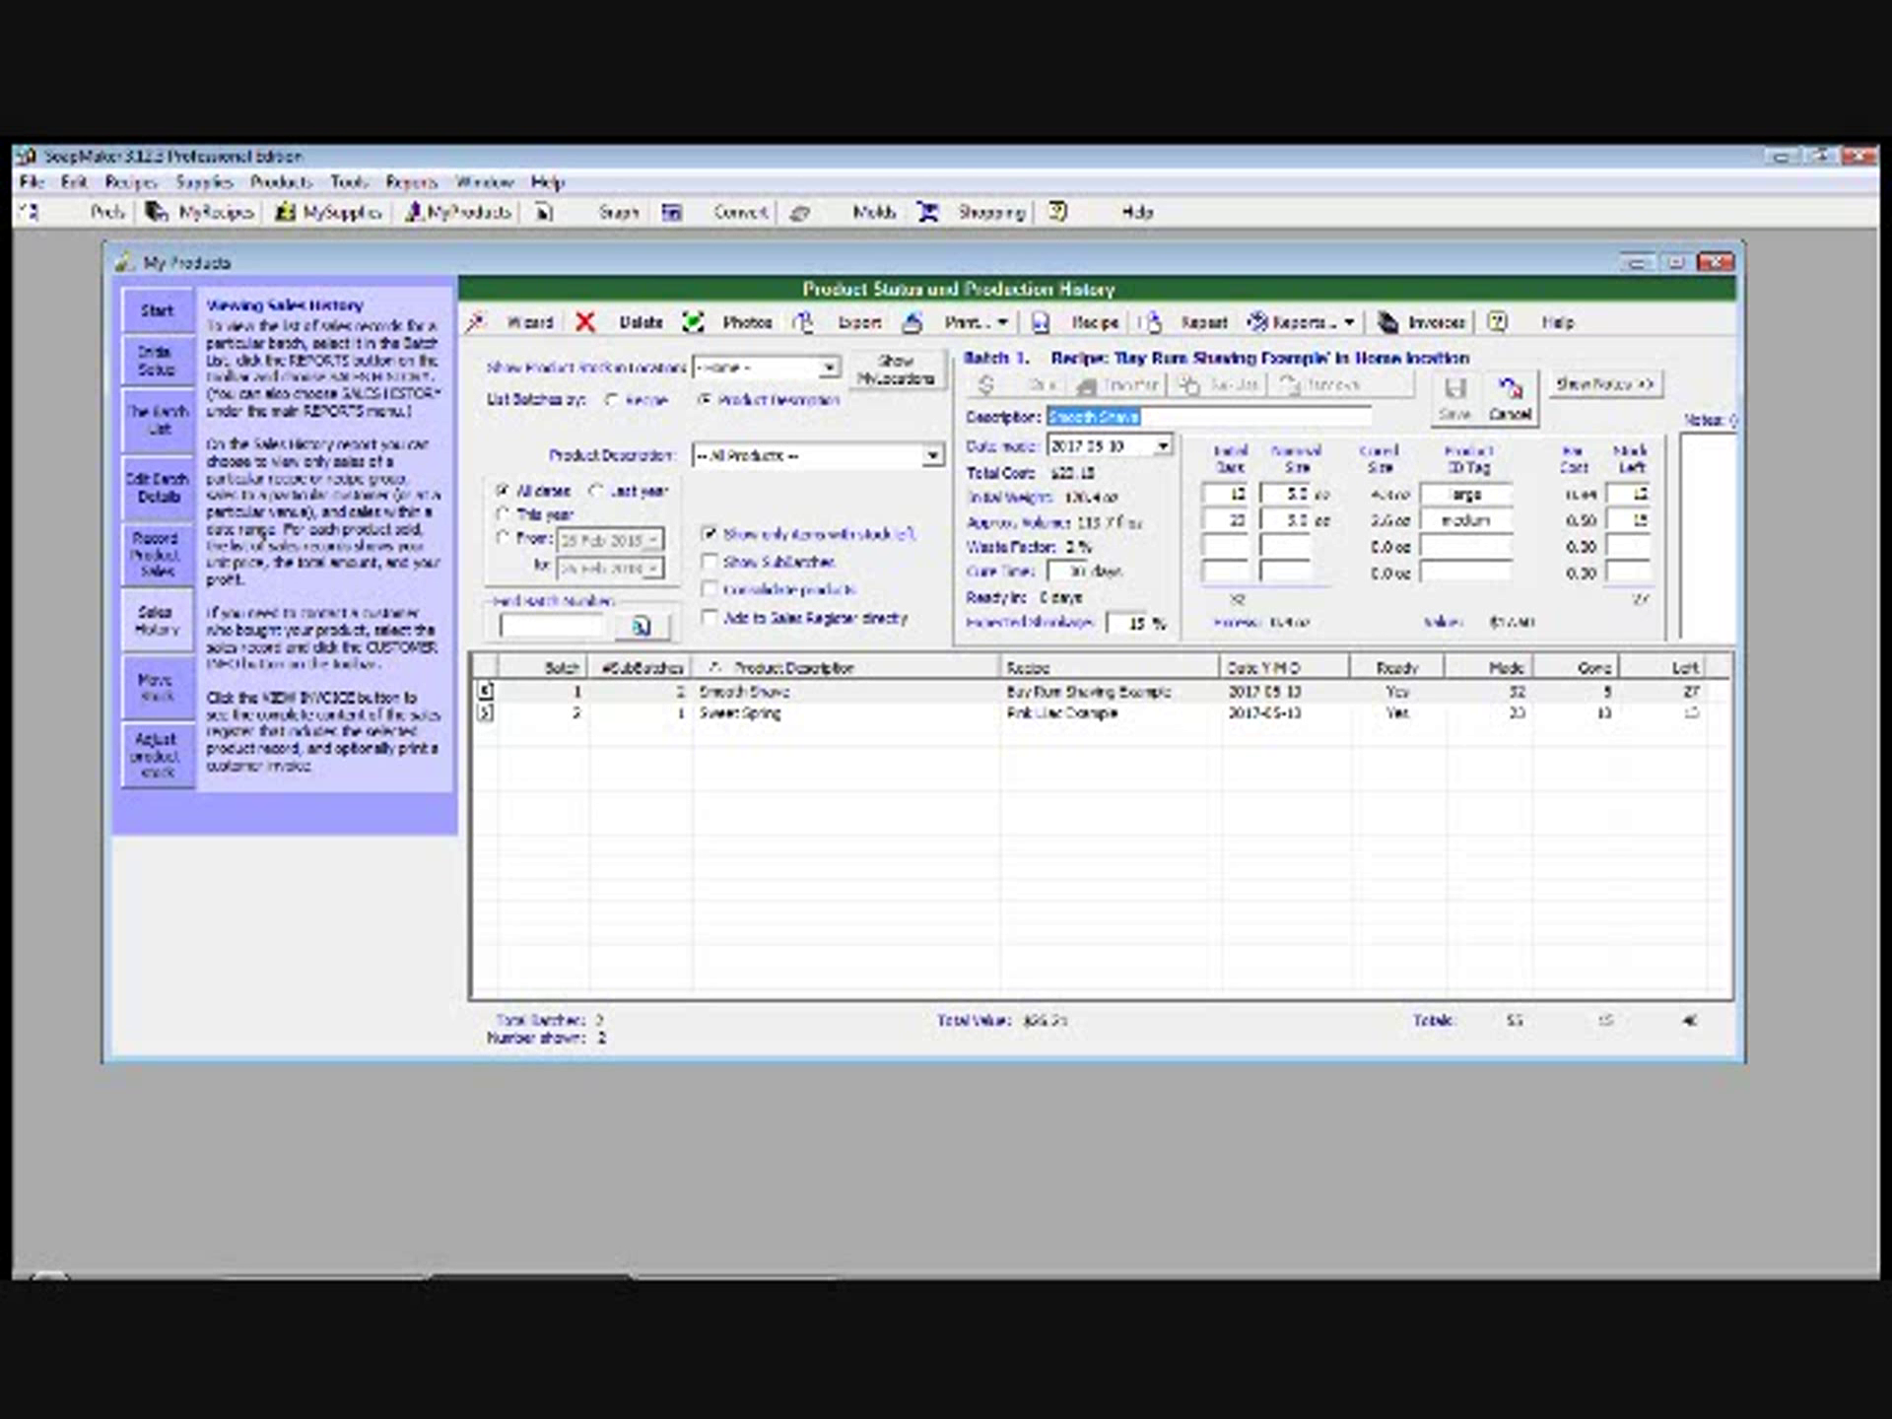
- Reveal batch 1's notes area, then cancel editing so its details are read-only again
left_click(1606, 383)
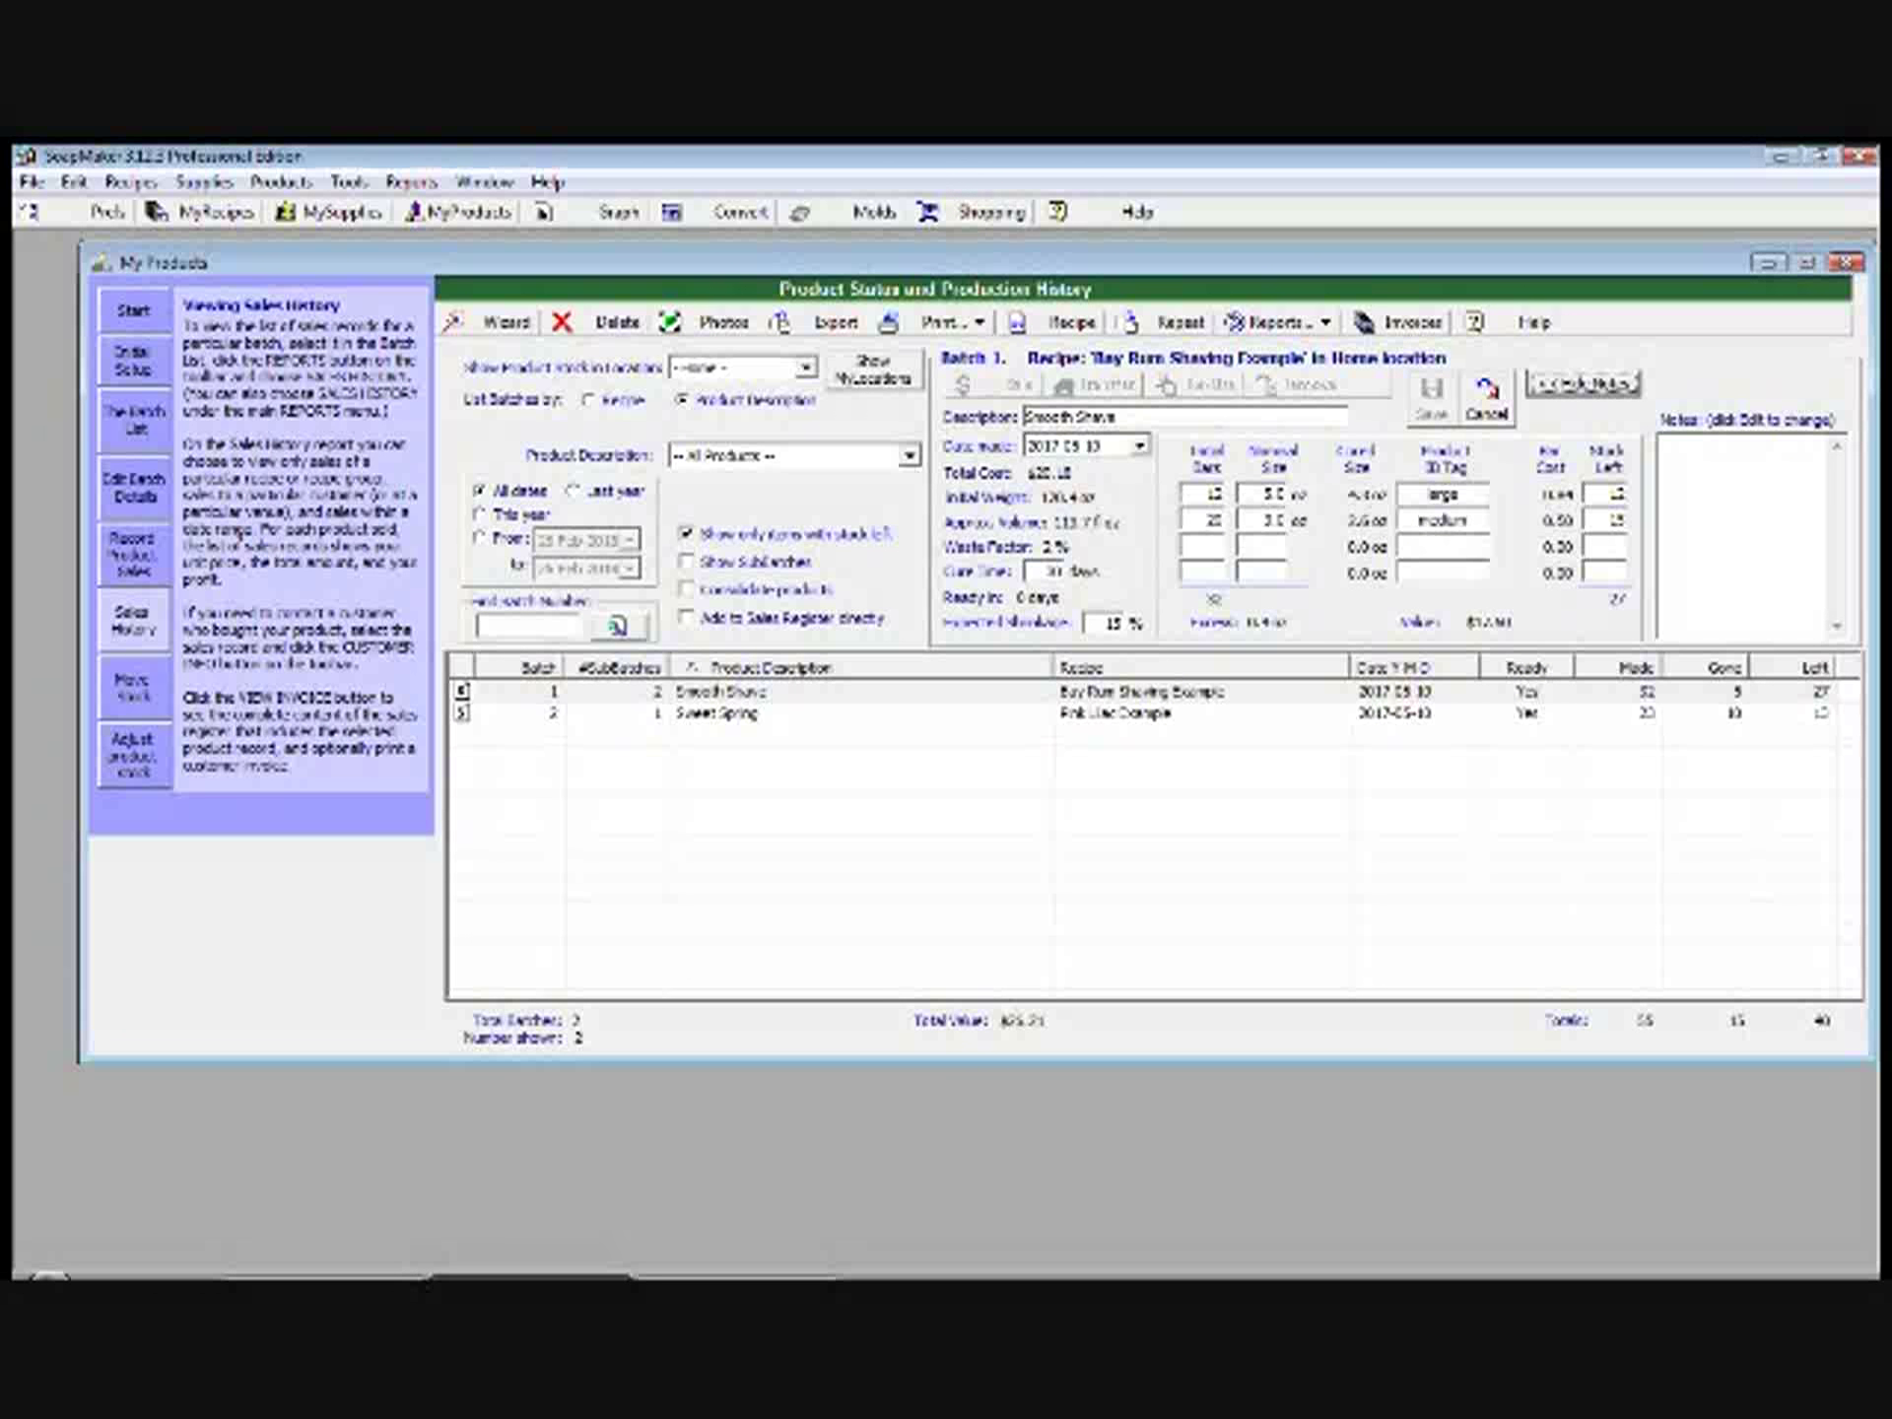
left_click(1485, 402)
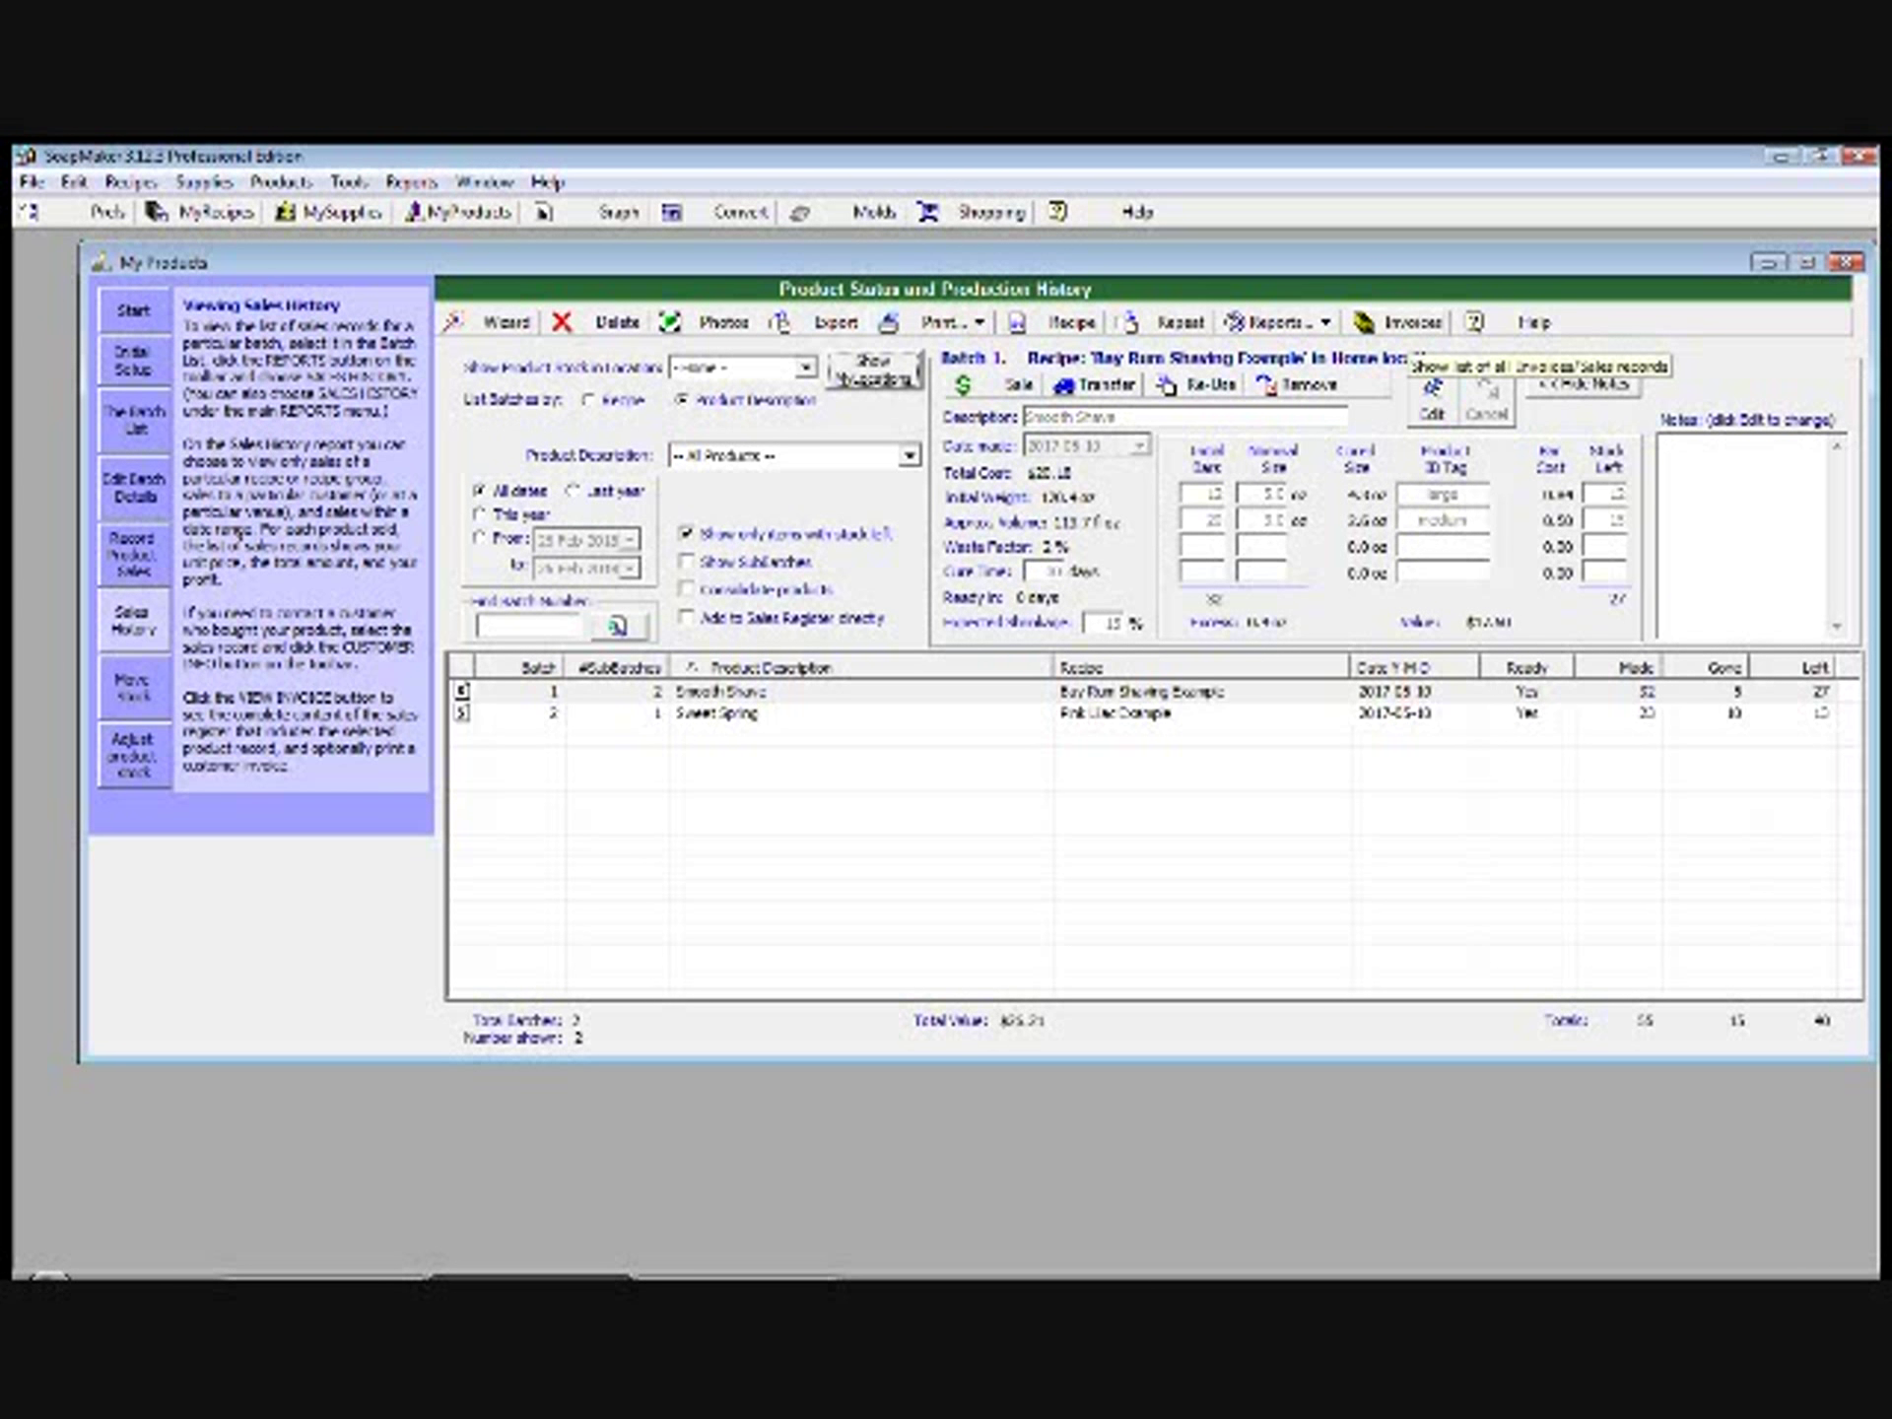
left_click(1399, 322)
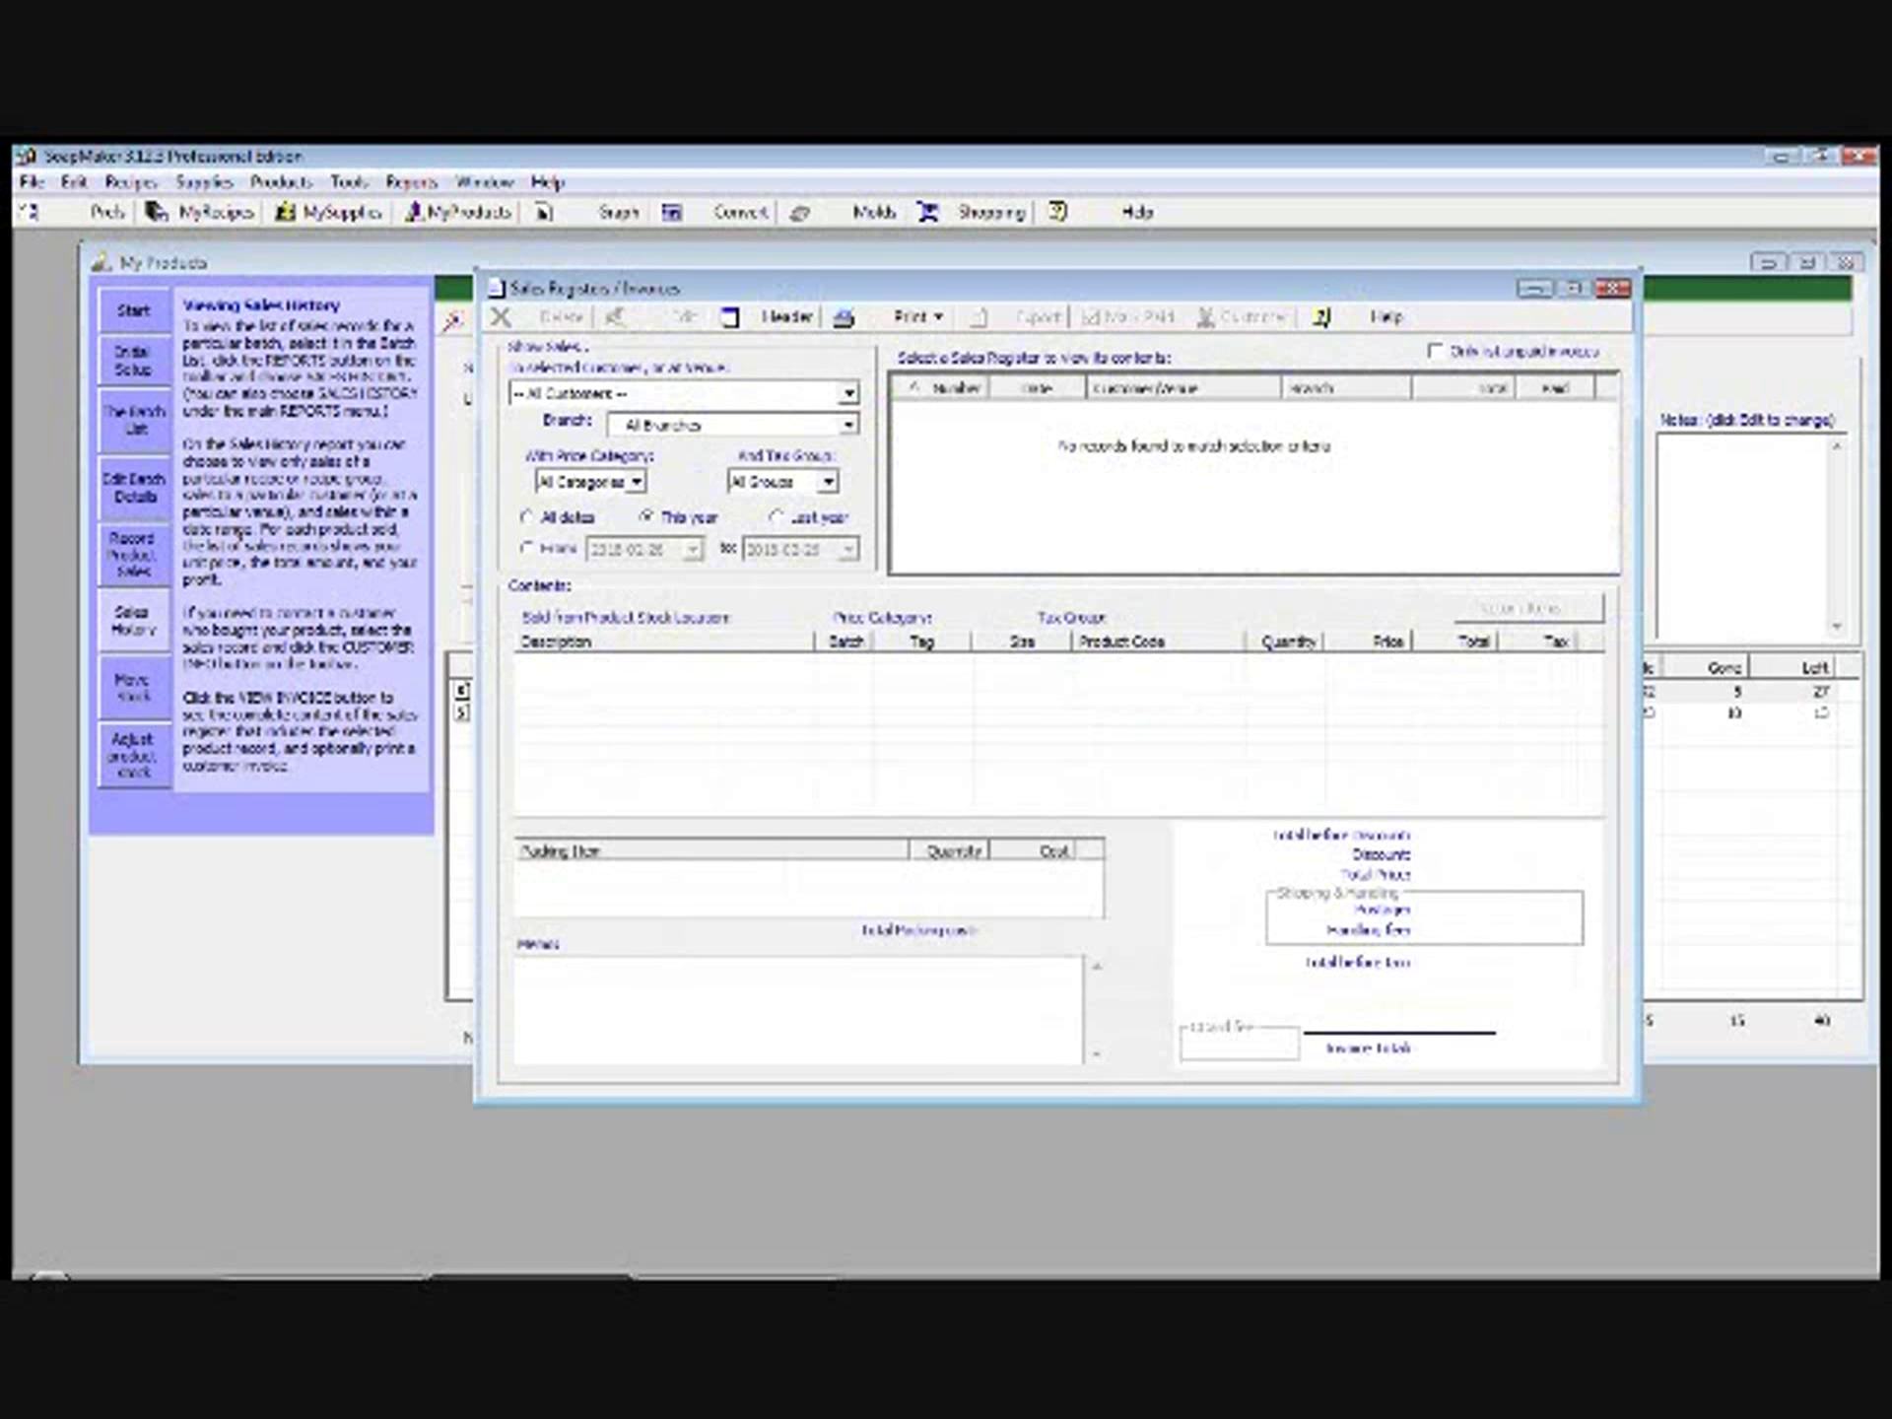
left_click(1612, 288)
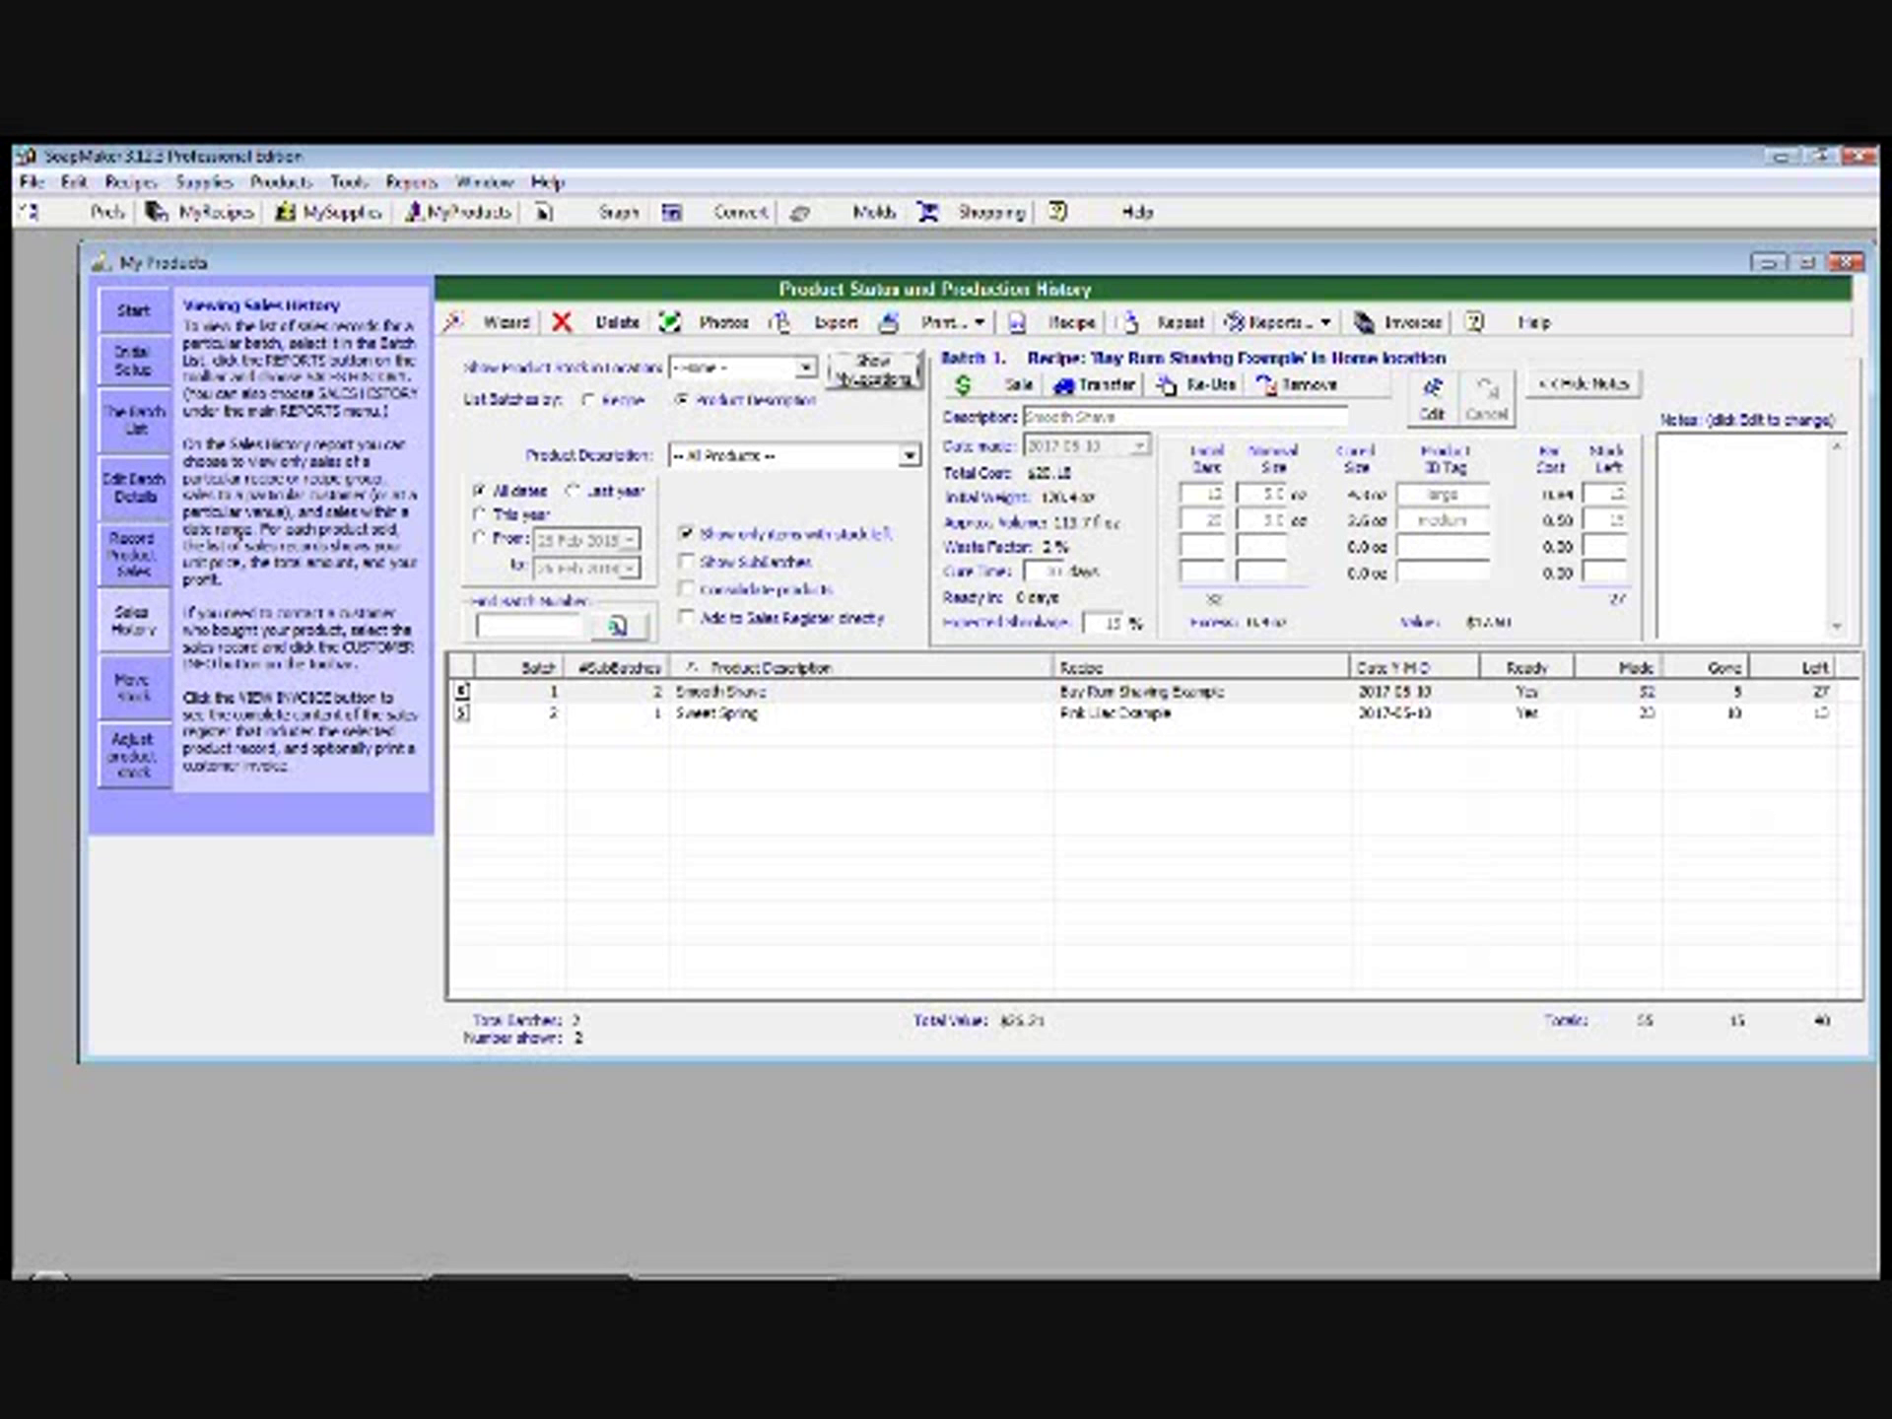
- Load Sweet Spring batch 2's details (Pink Lilac Example, $15.07, 10 left), entering then cancelling Edit mode
left_click(719, 712)
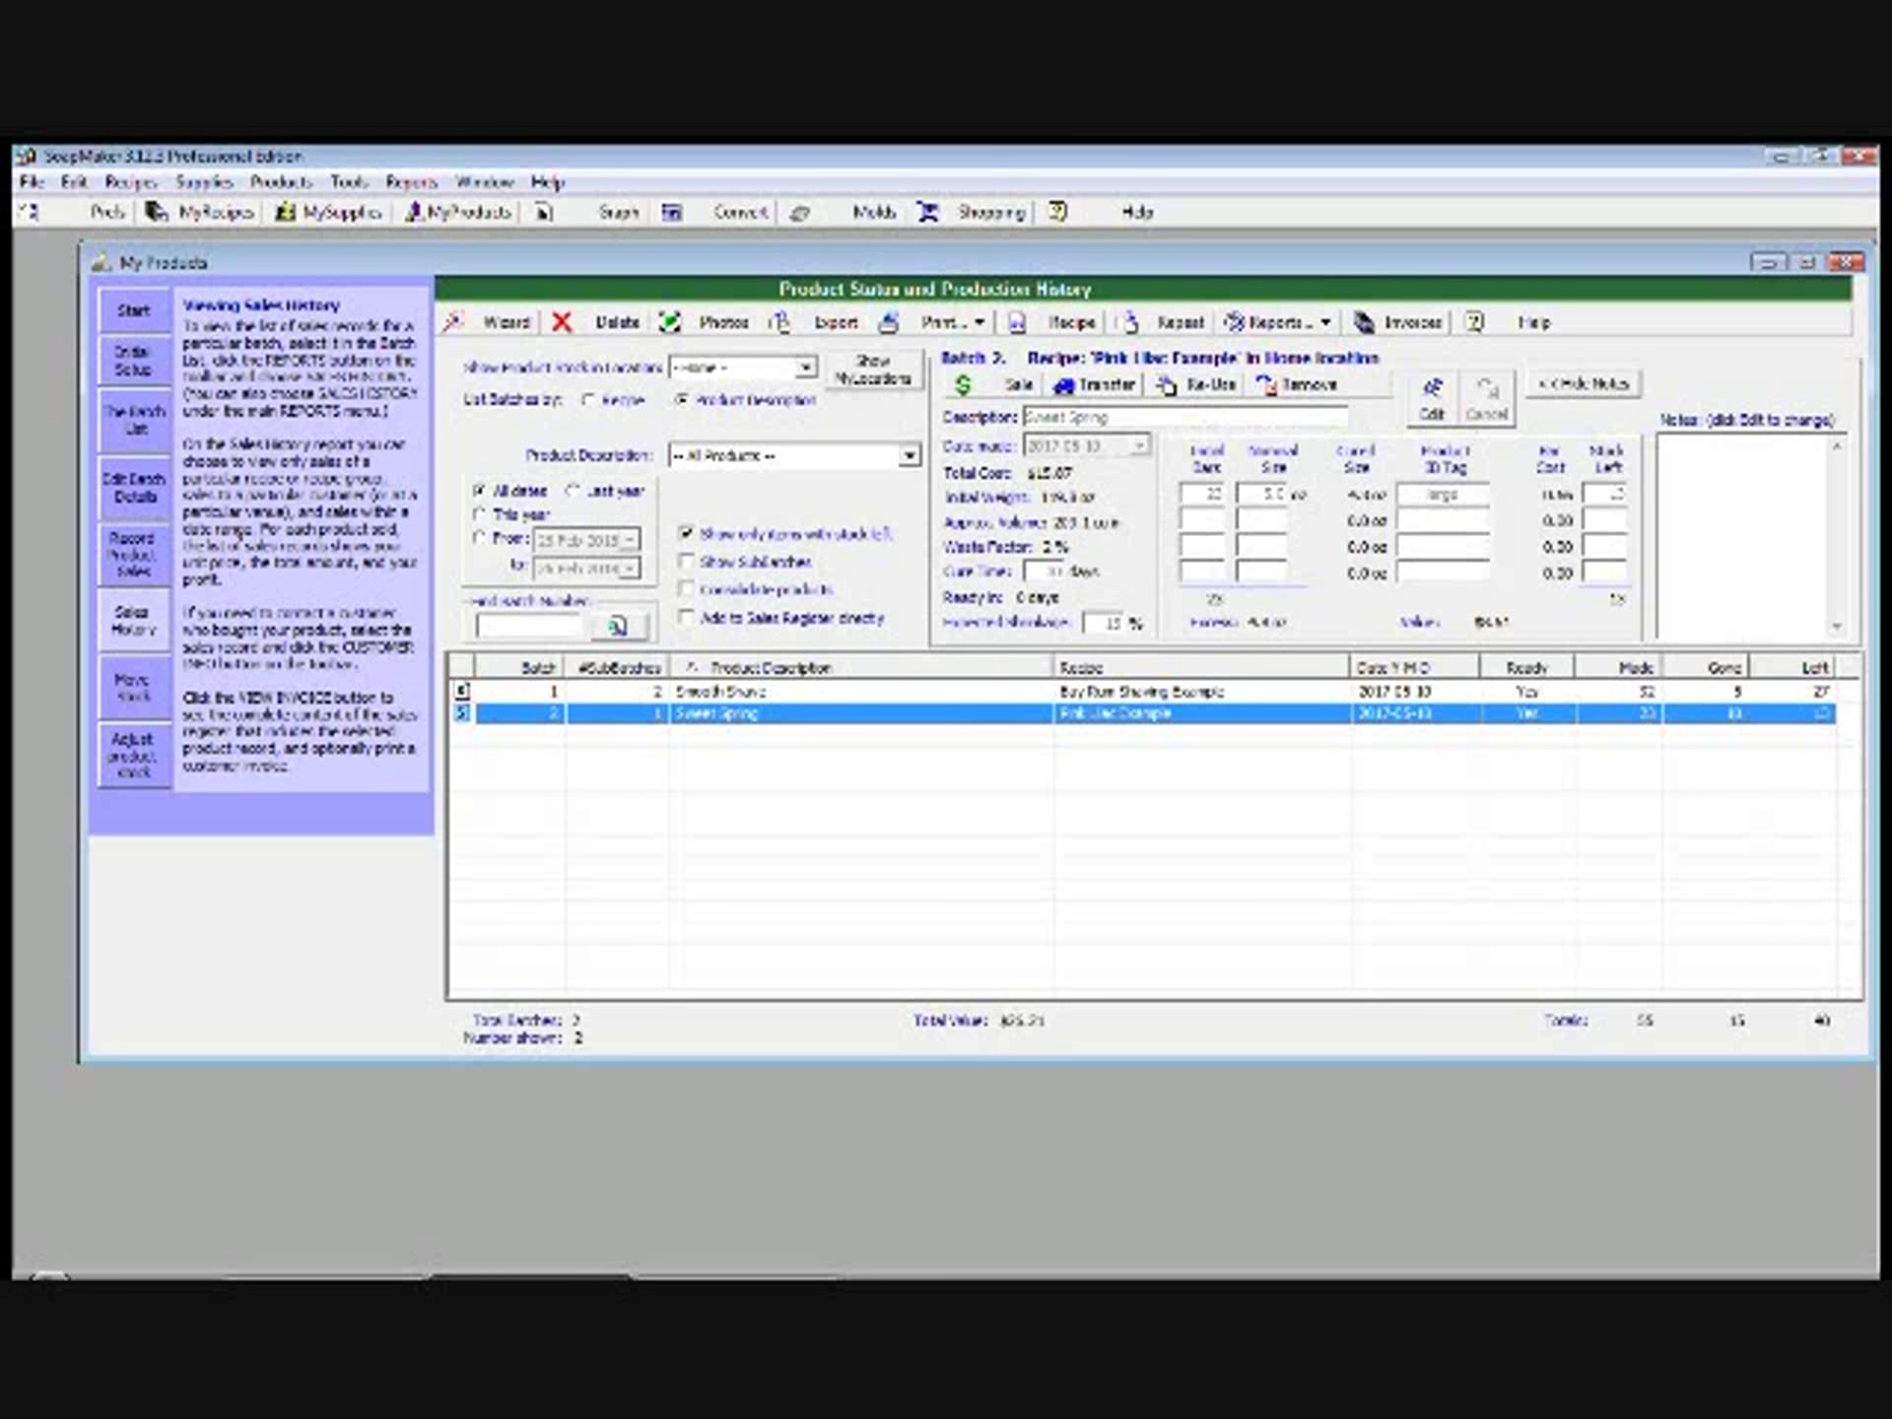
key("alt+e")
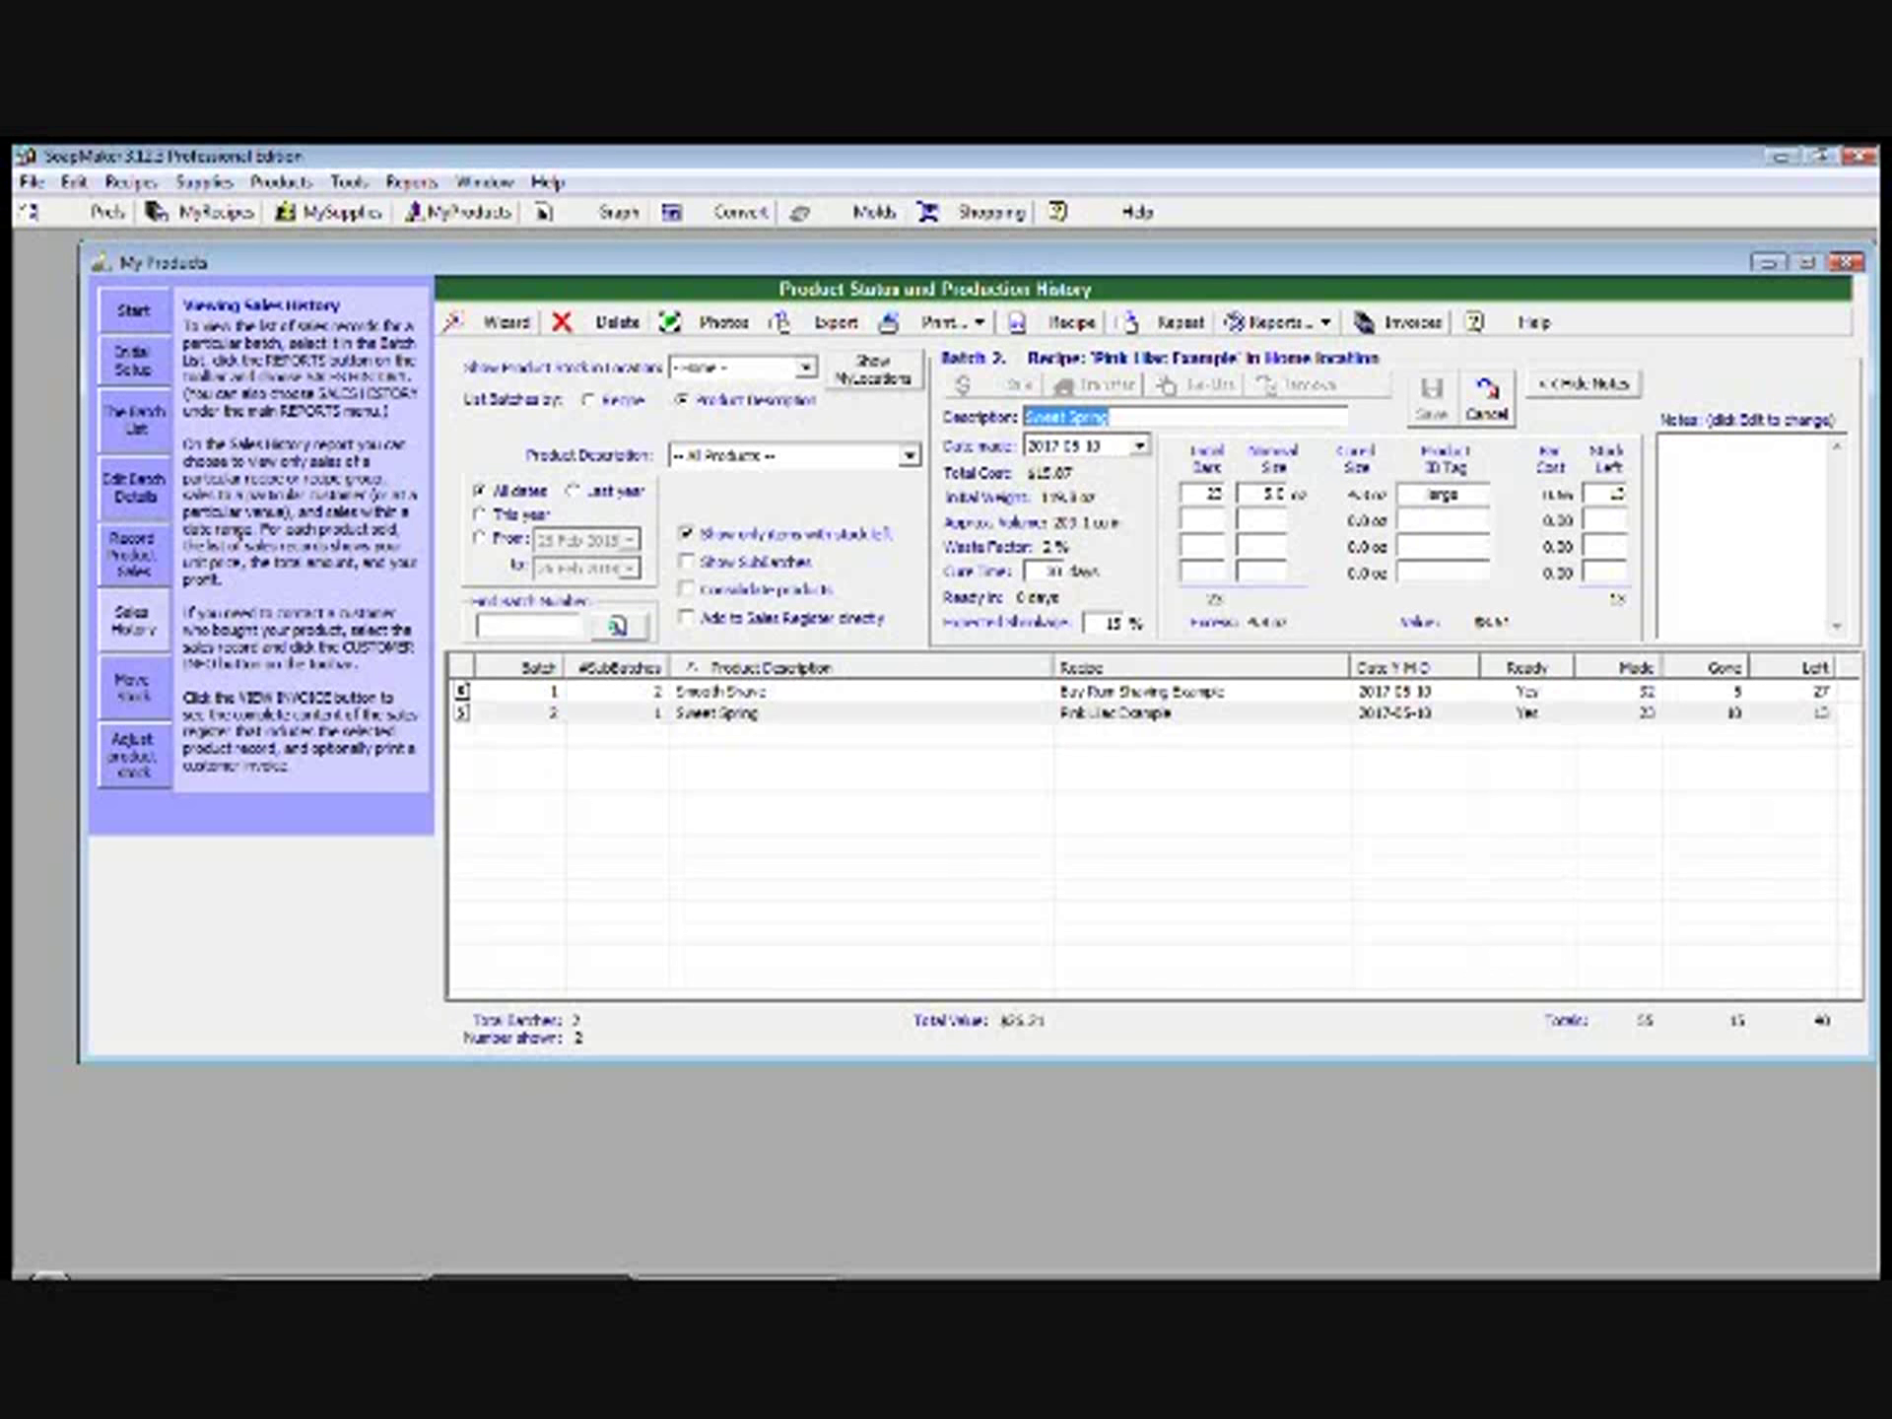
key("Escape")
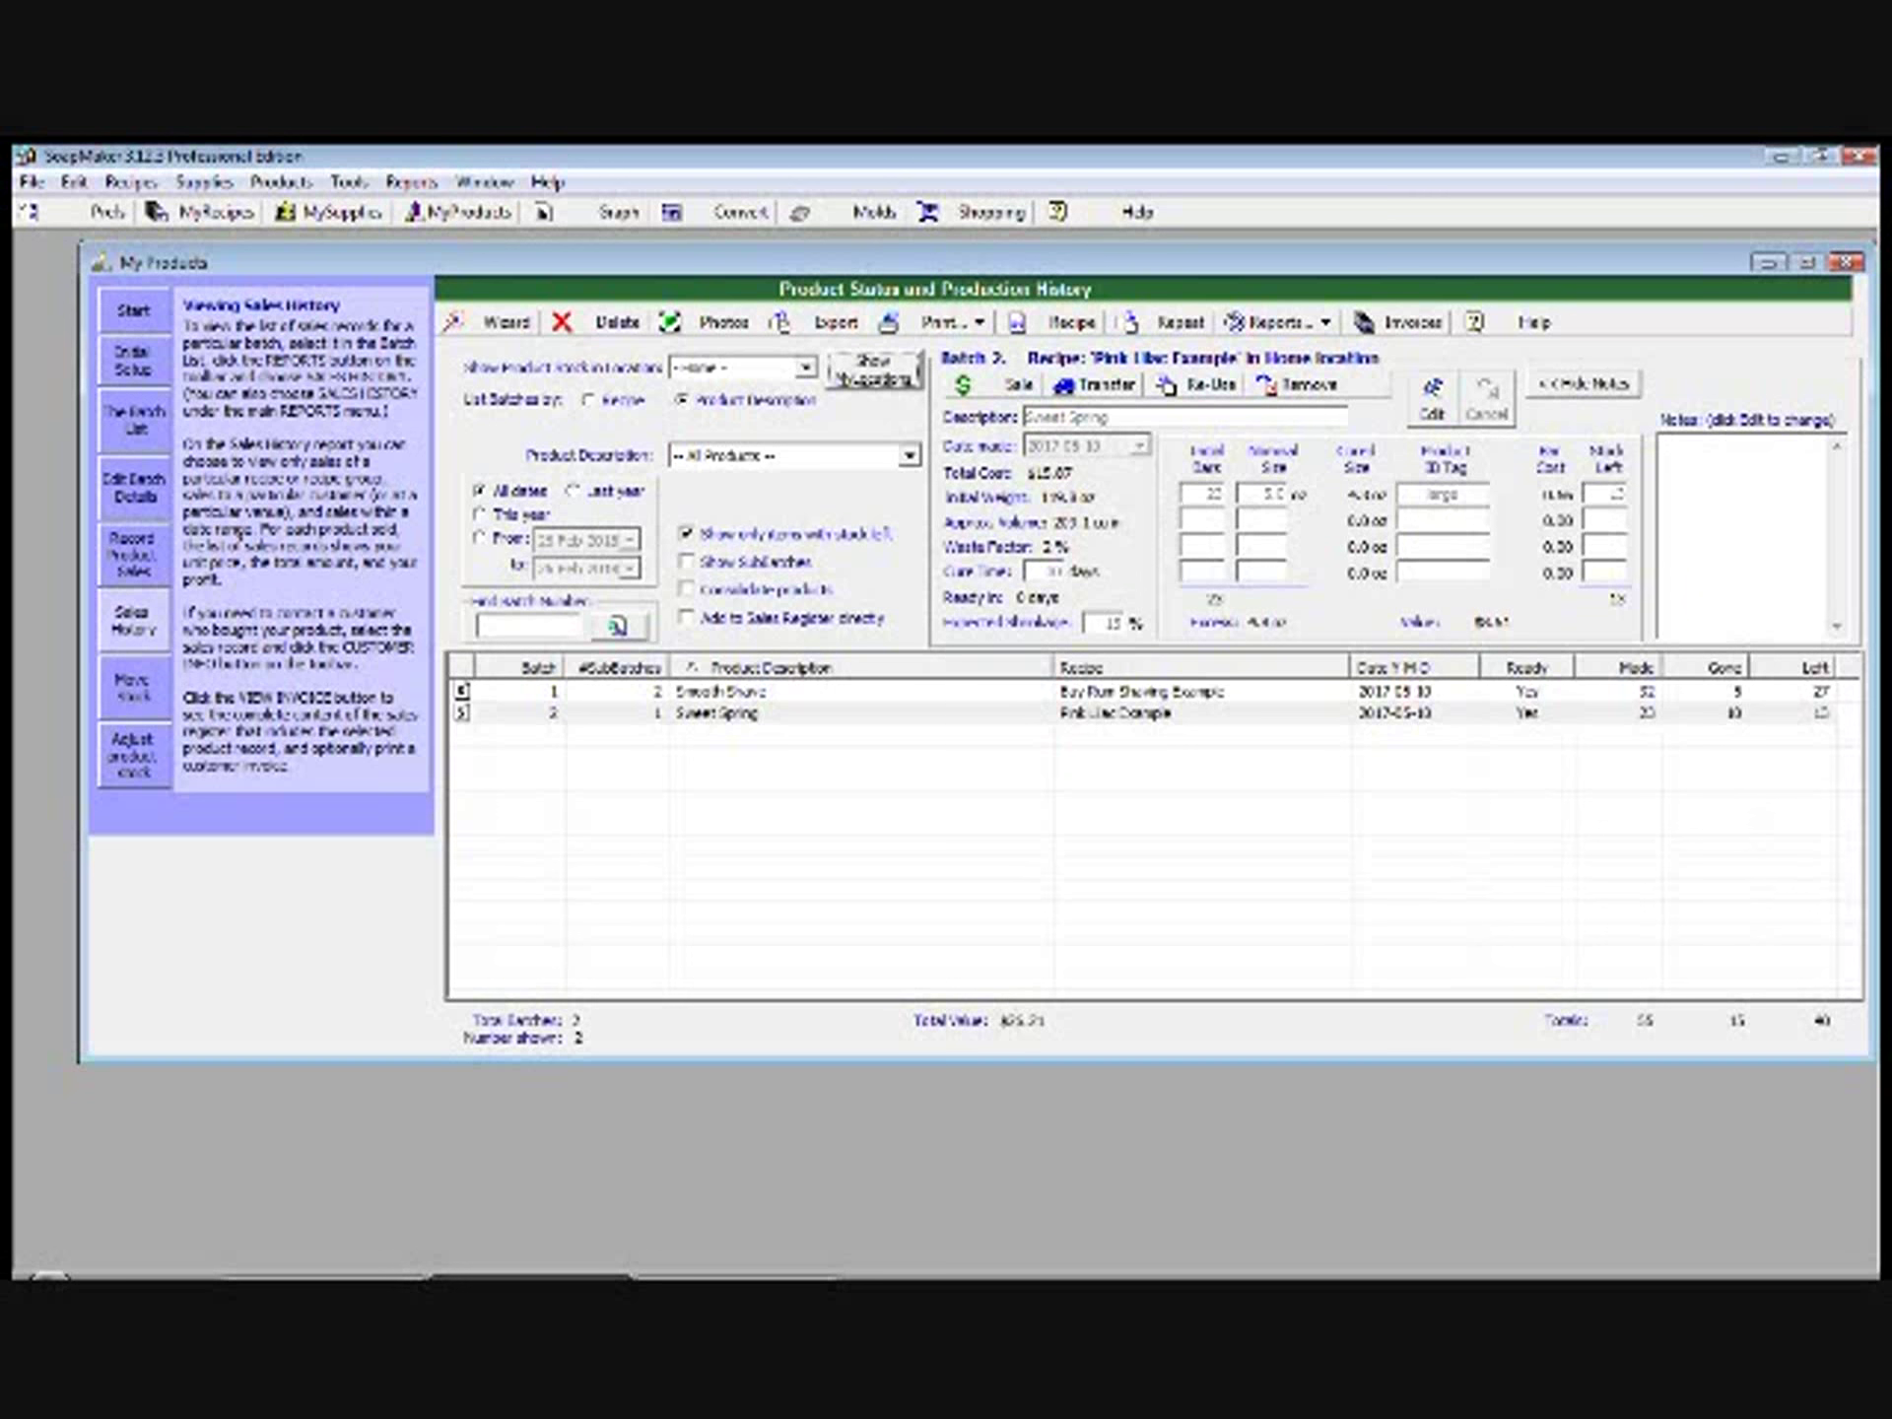
- Display the Moving Products help on transferring, re-using and removing stock
left_click(134, 687)
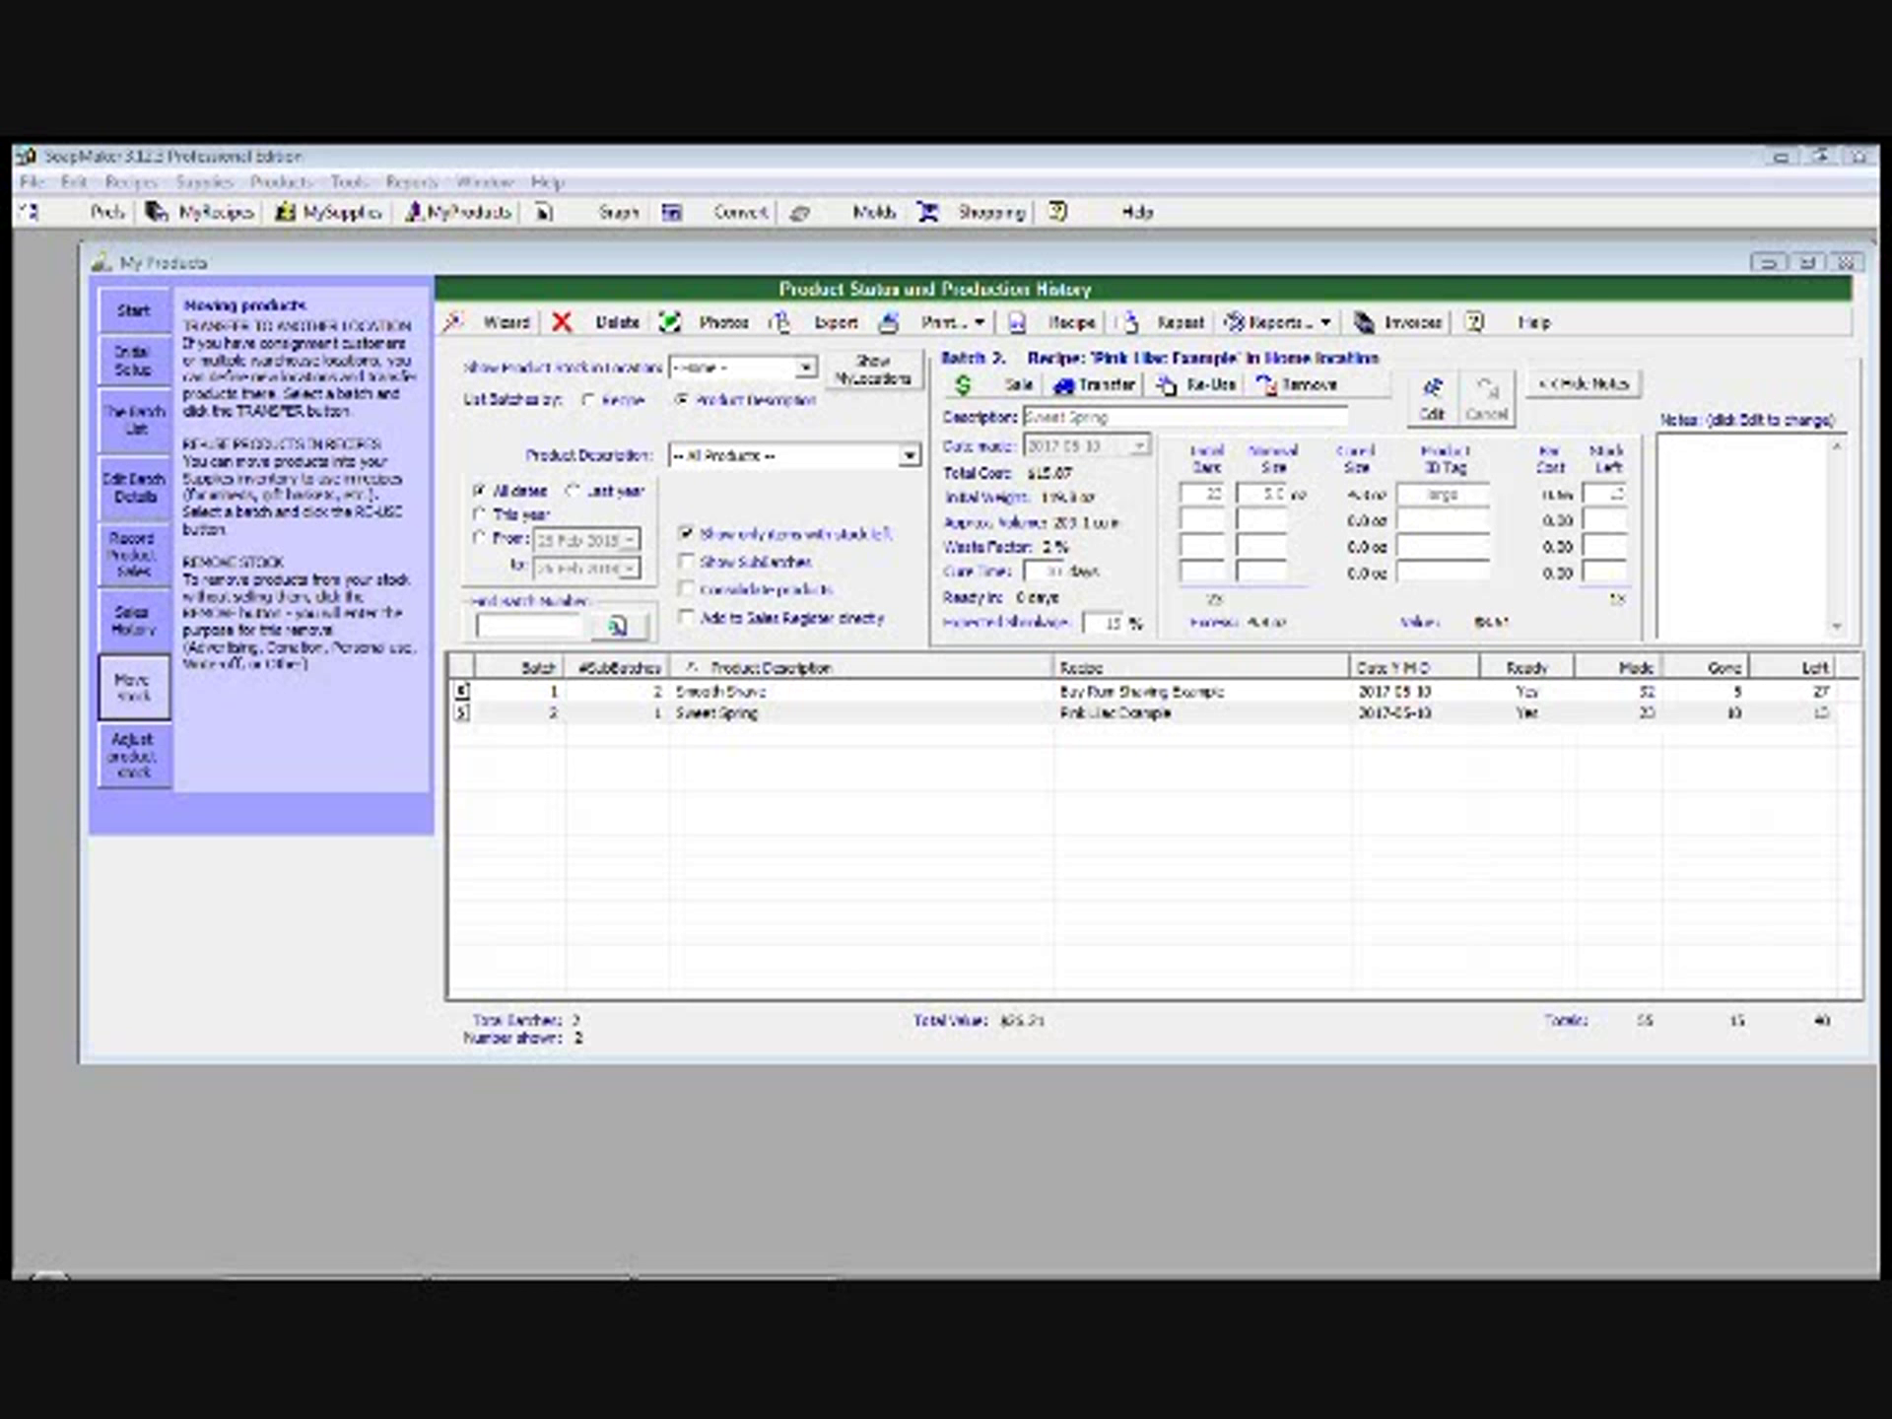
- Display the 'Audit your product stock' help beside the Sweet Spring batch details
left_click(134, 754)
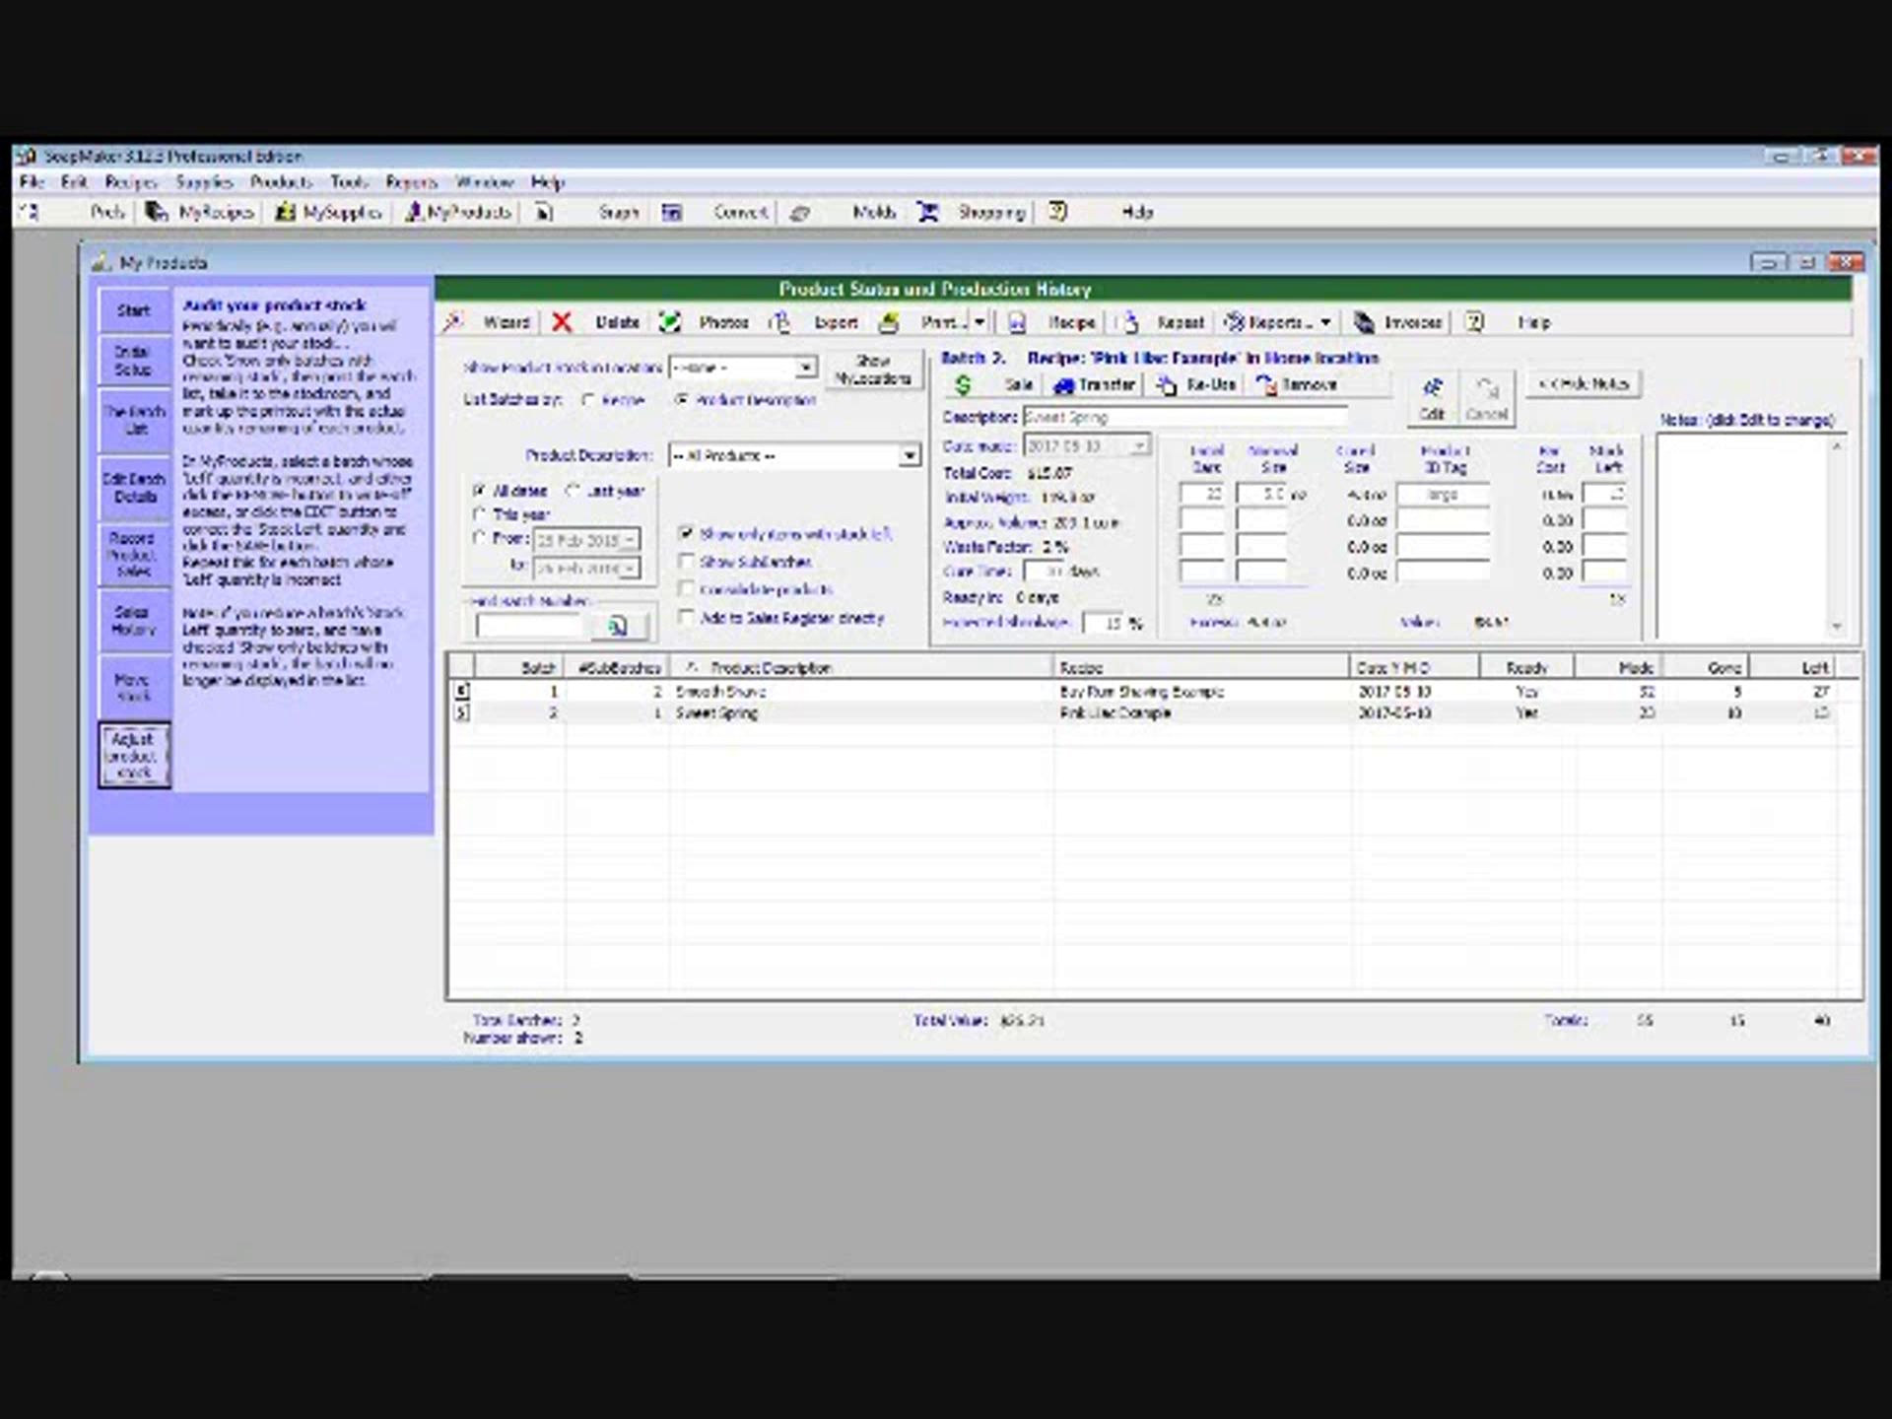
- Open and dismiss the Batch Reports dialog without a report, then hide the batch notes panel
left_click(1271, 322)
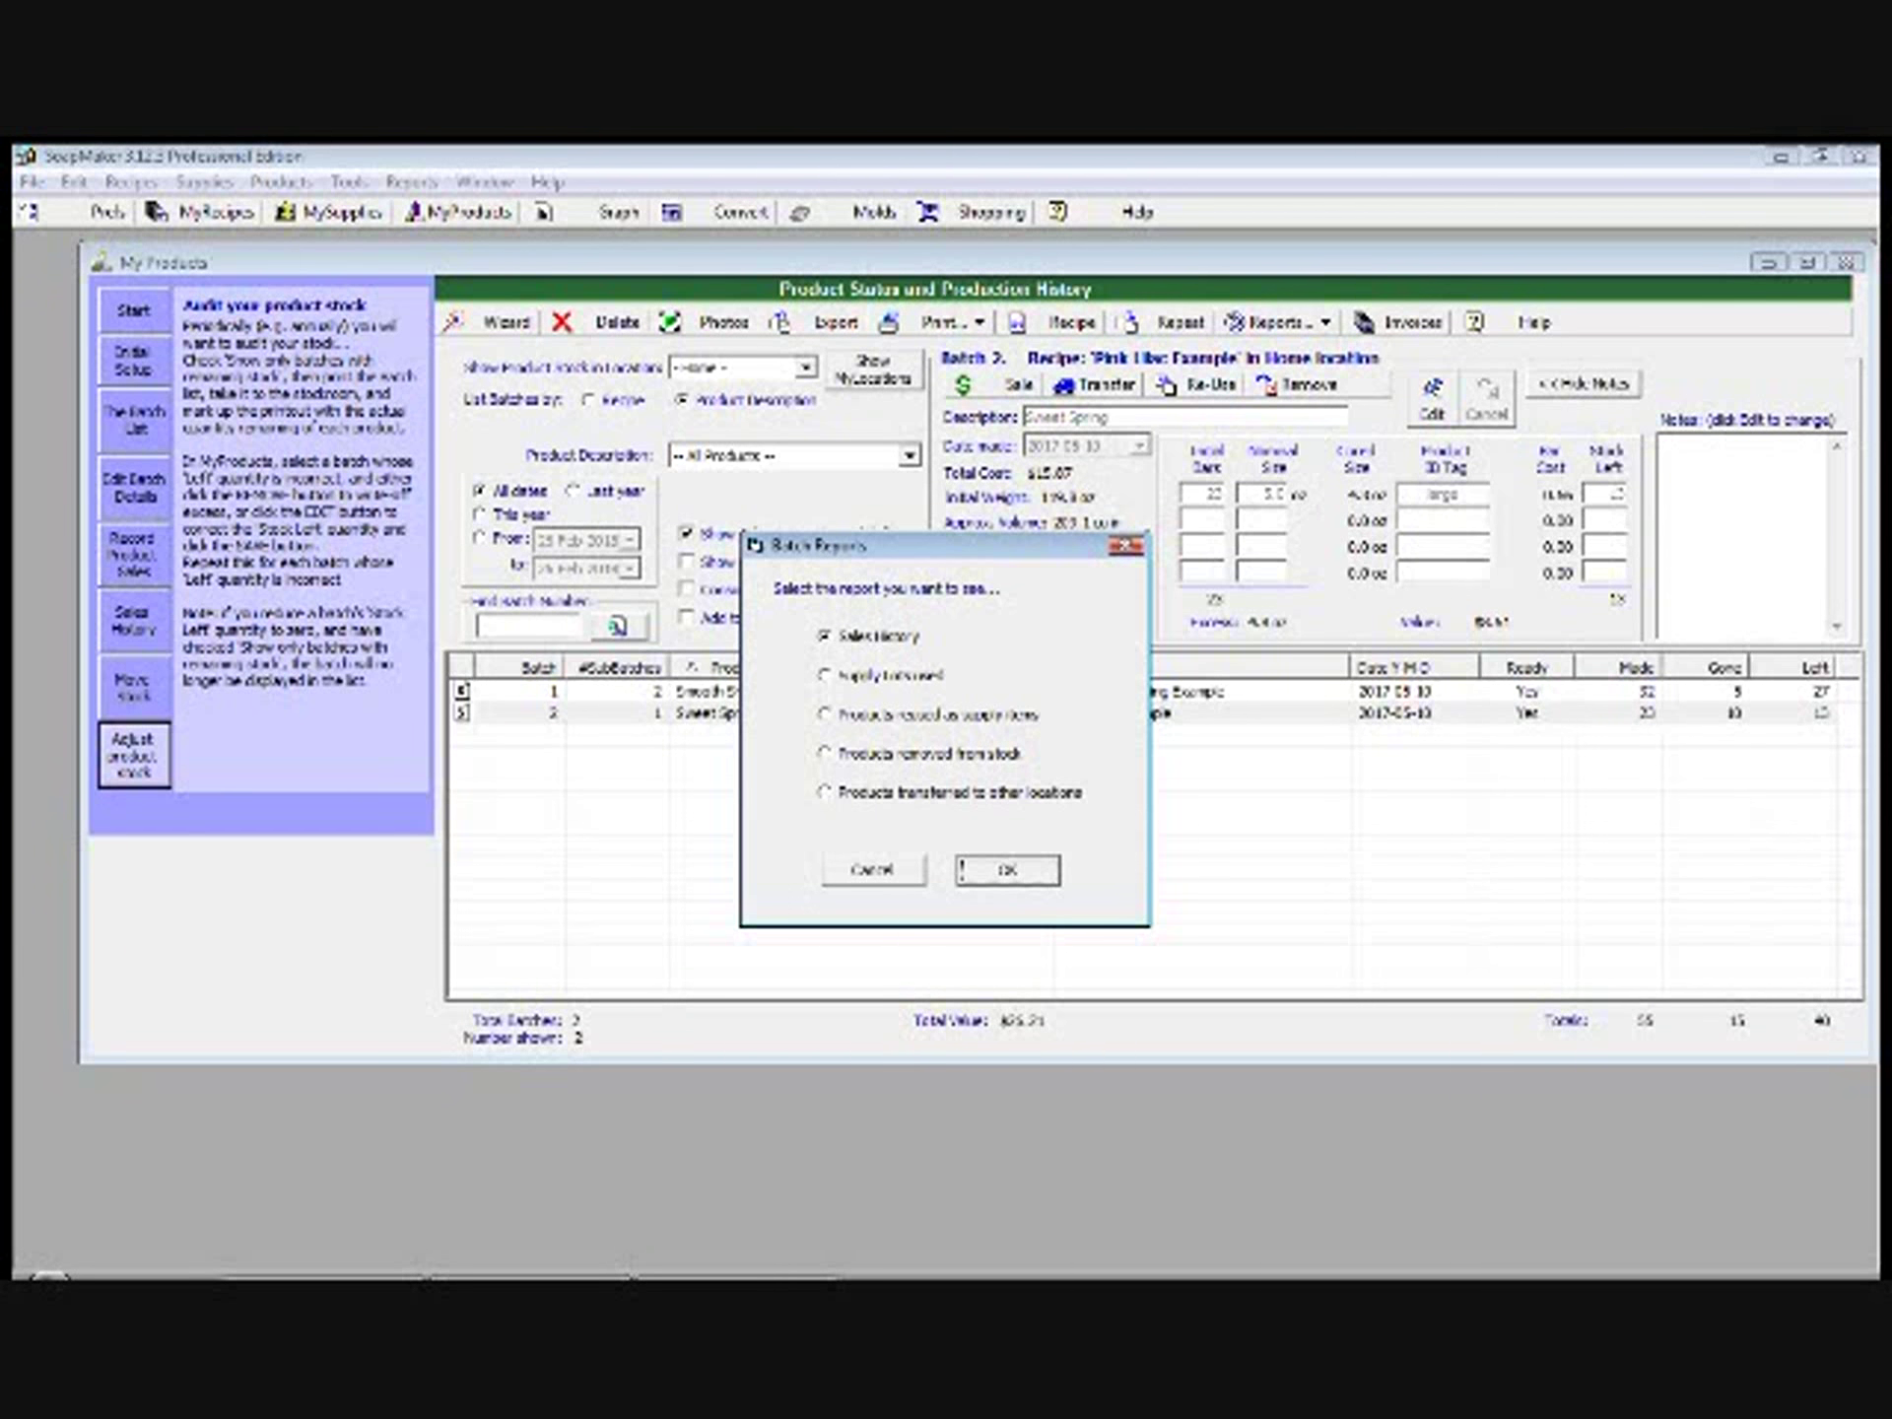
key("Return")
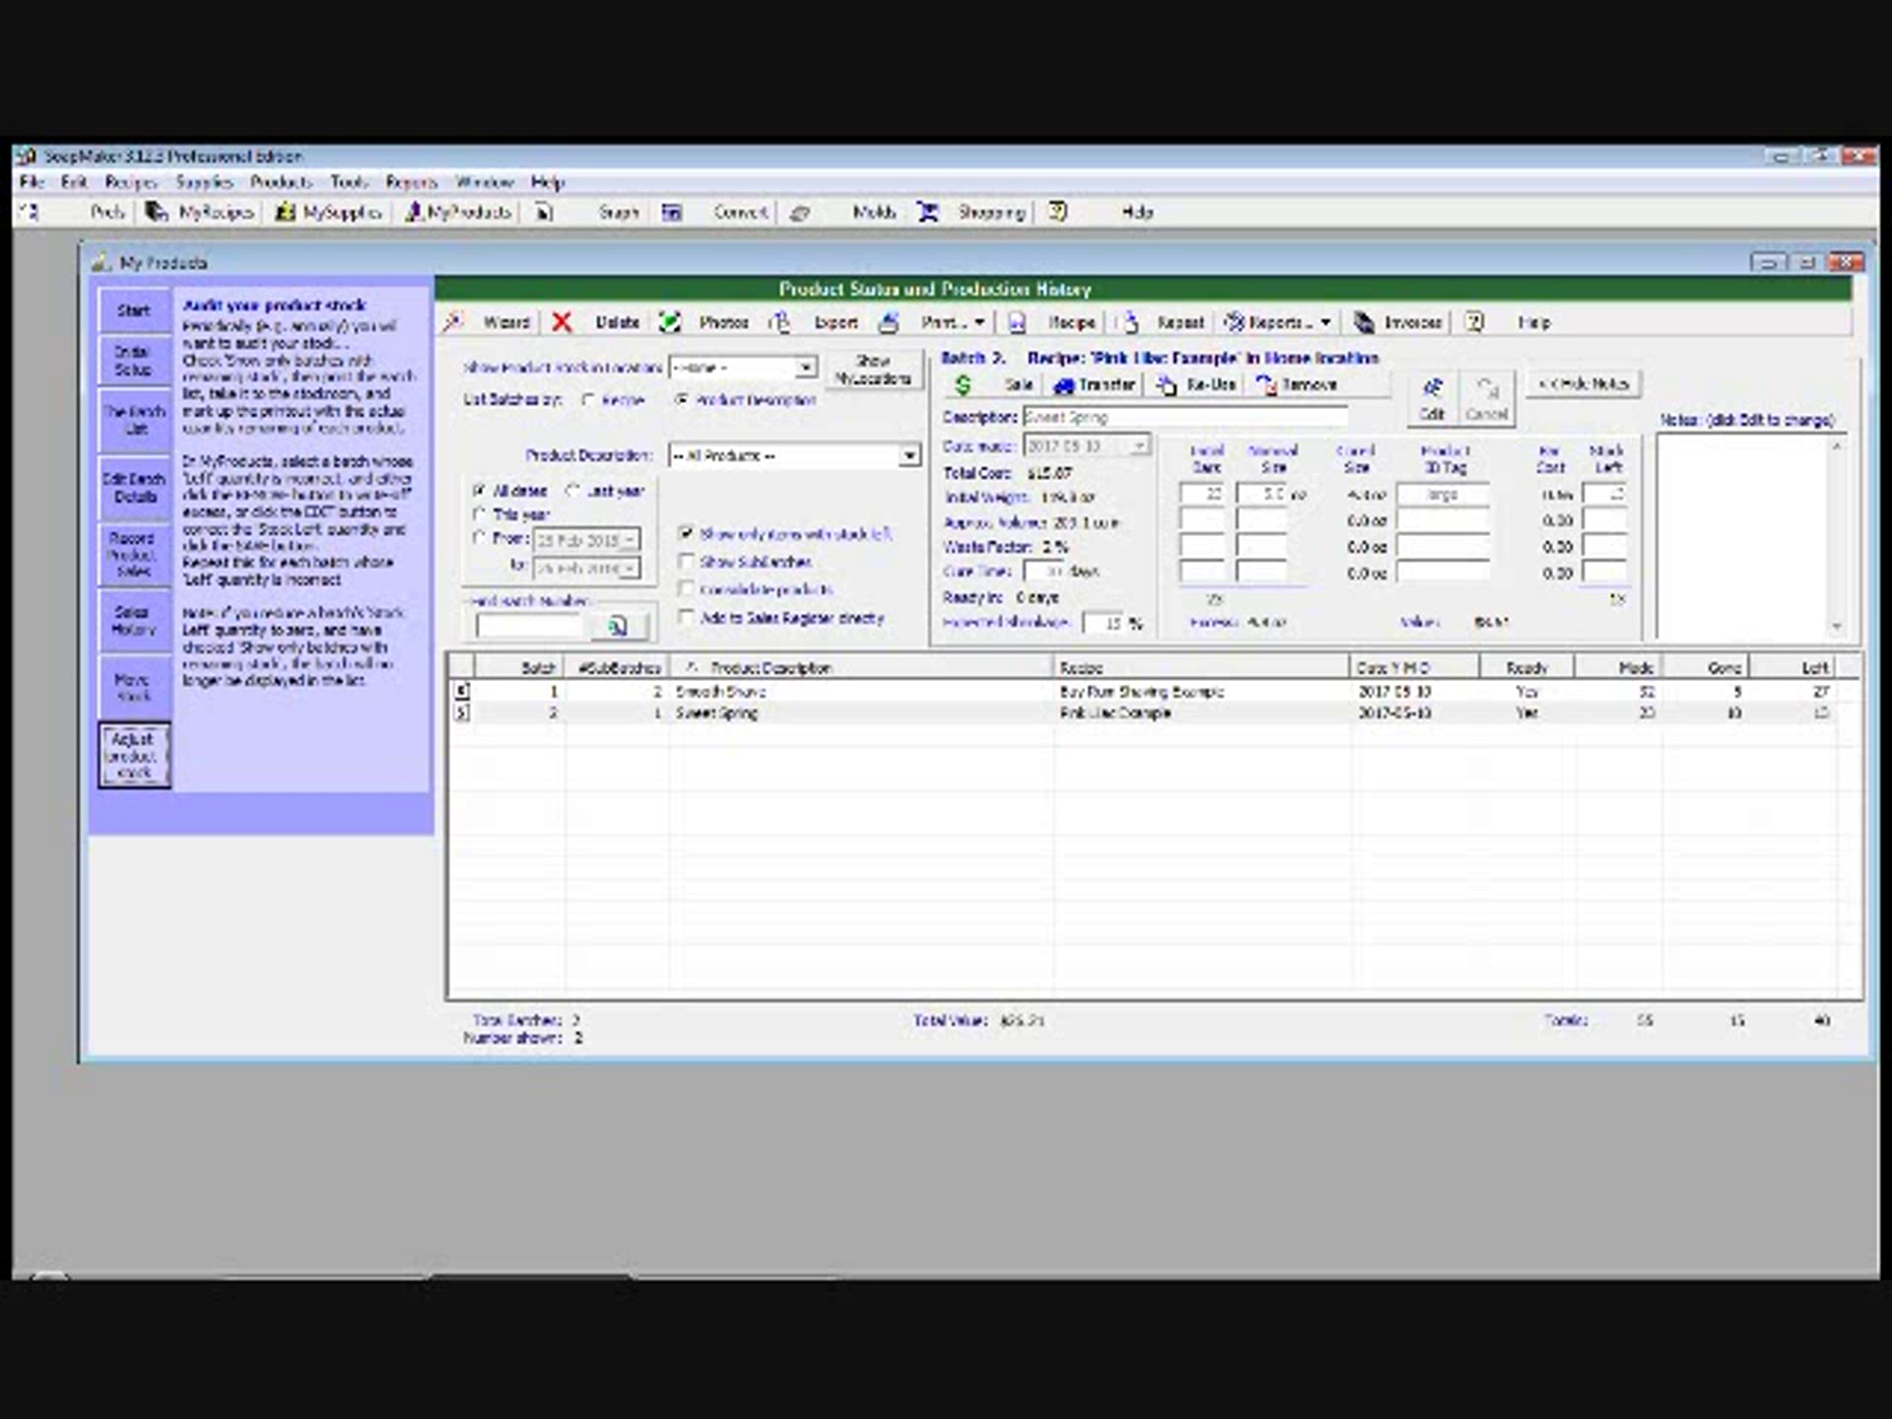
left_click(1583, 383)
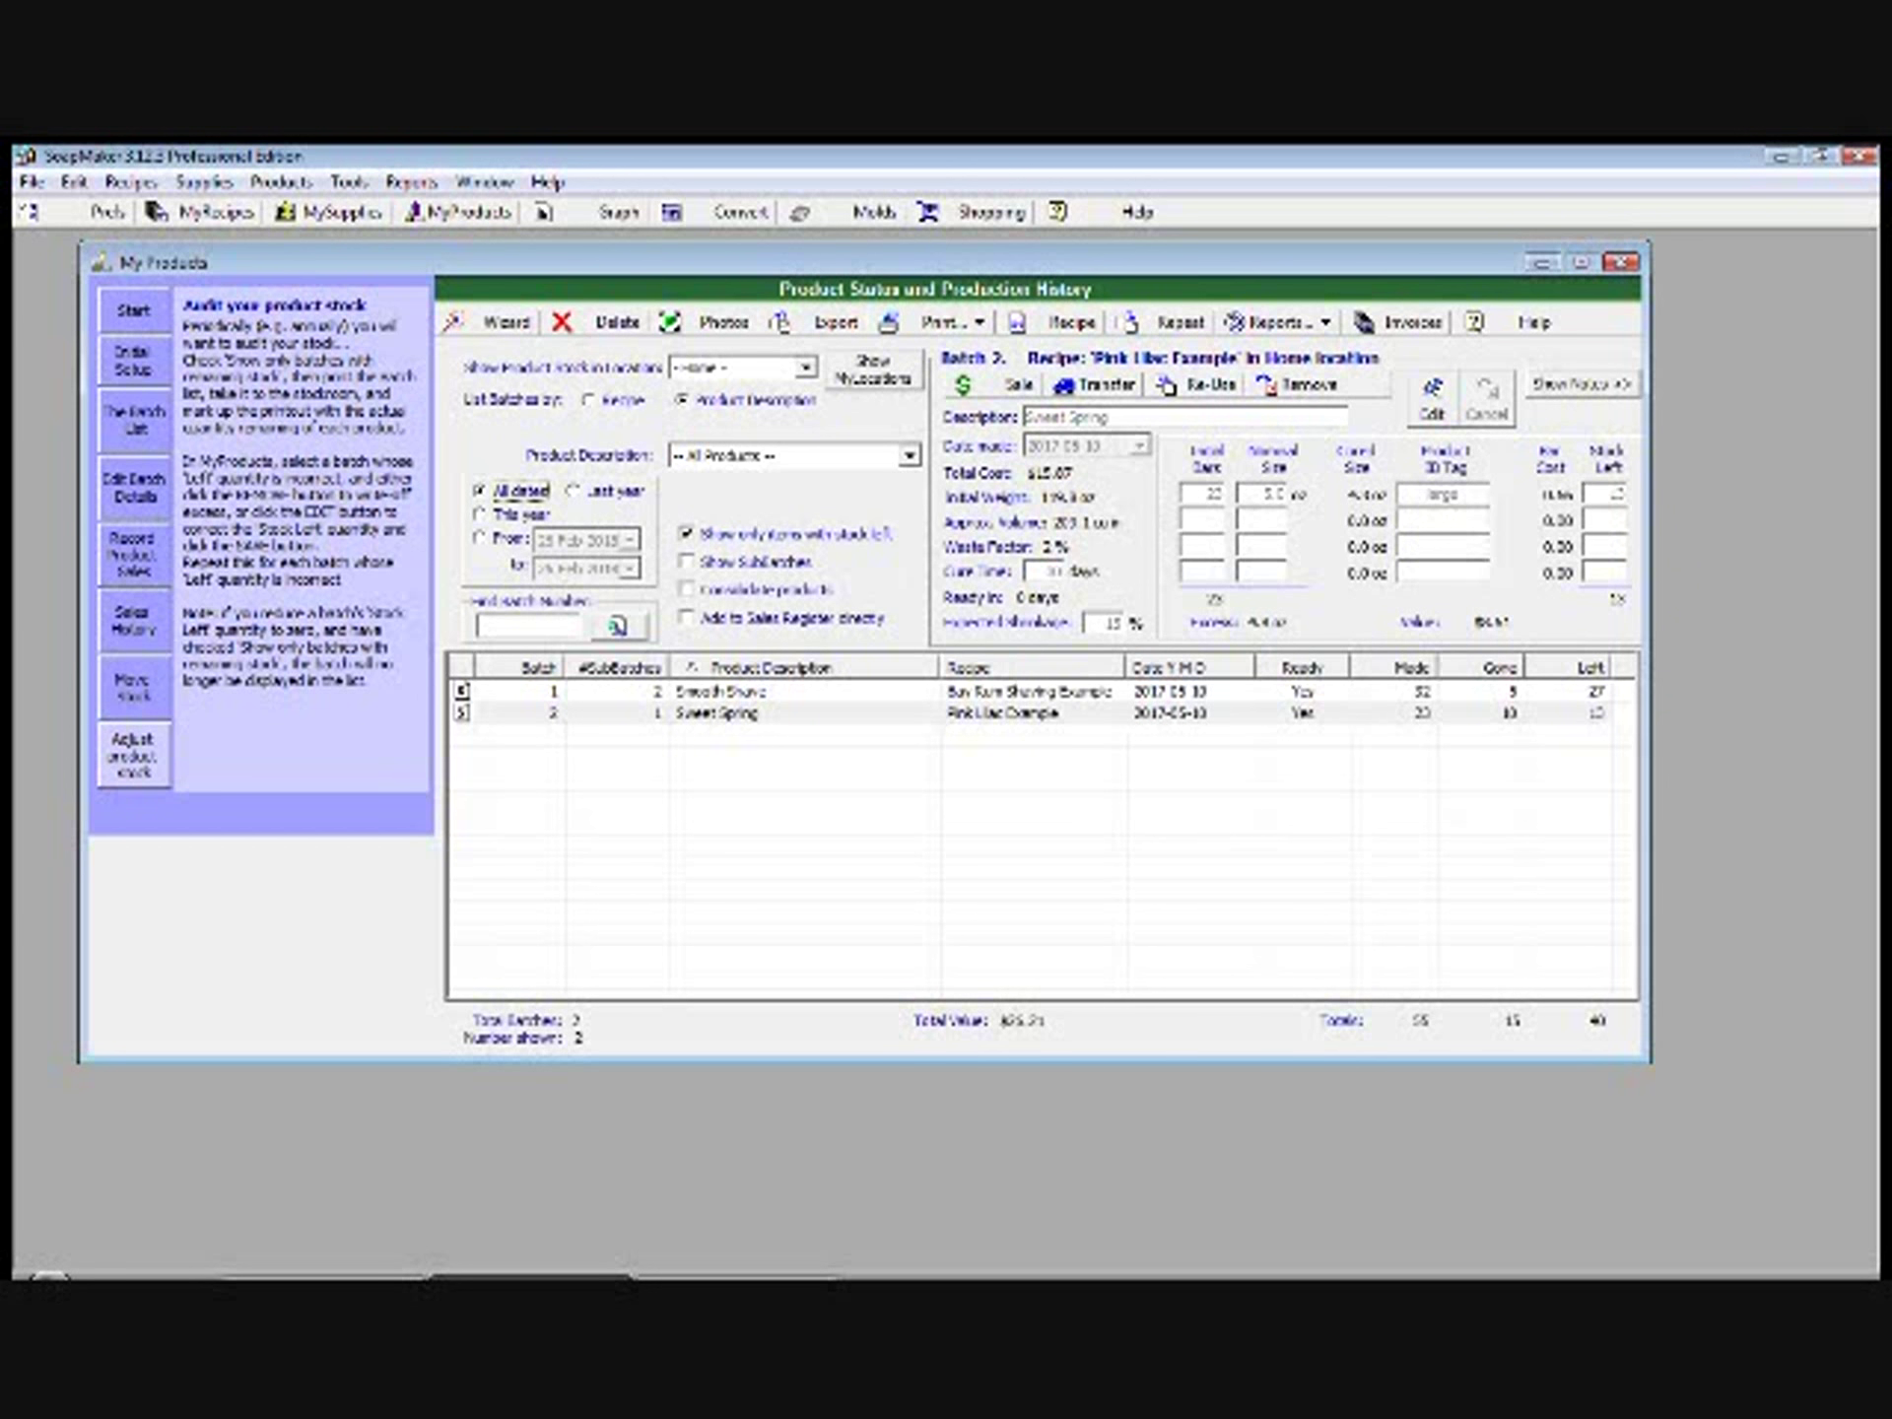
left_click(891, 321)
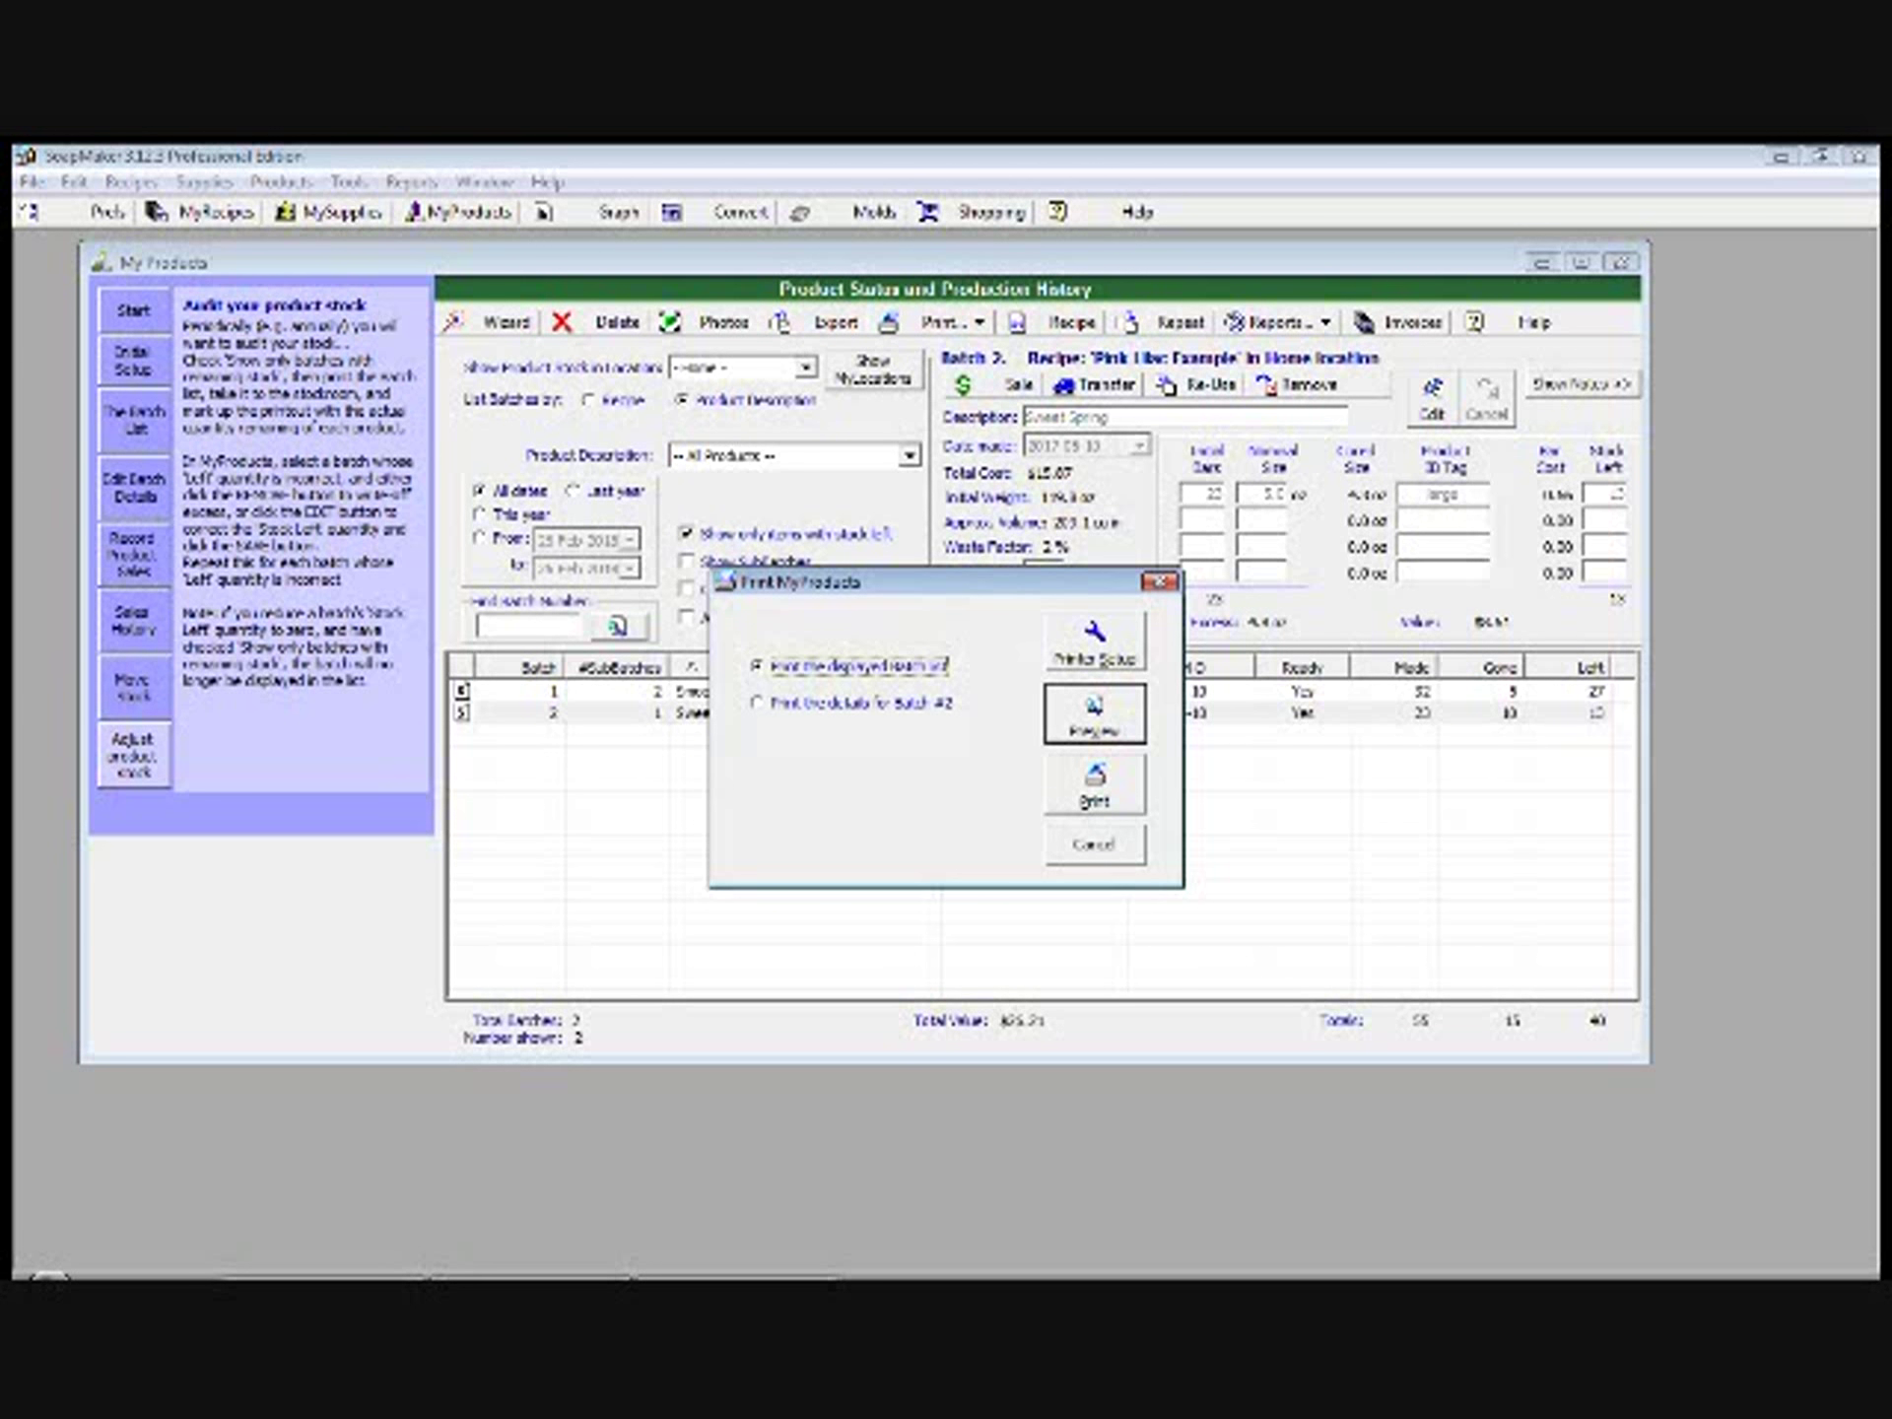
key("Return")
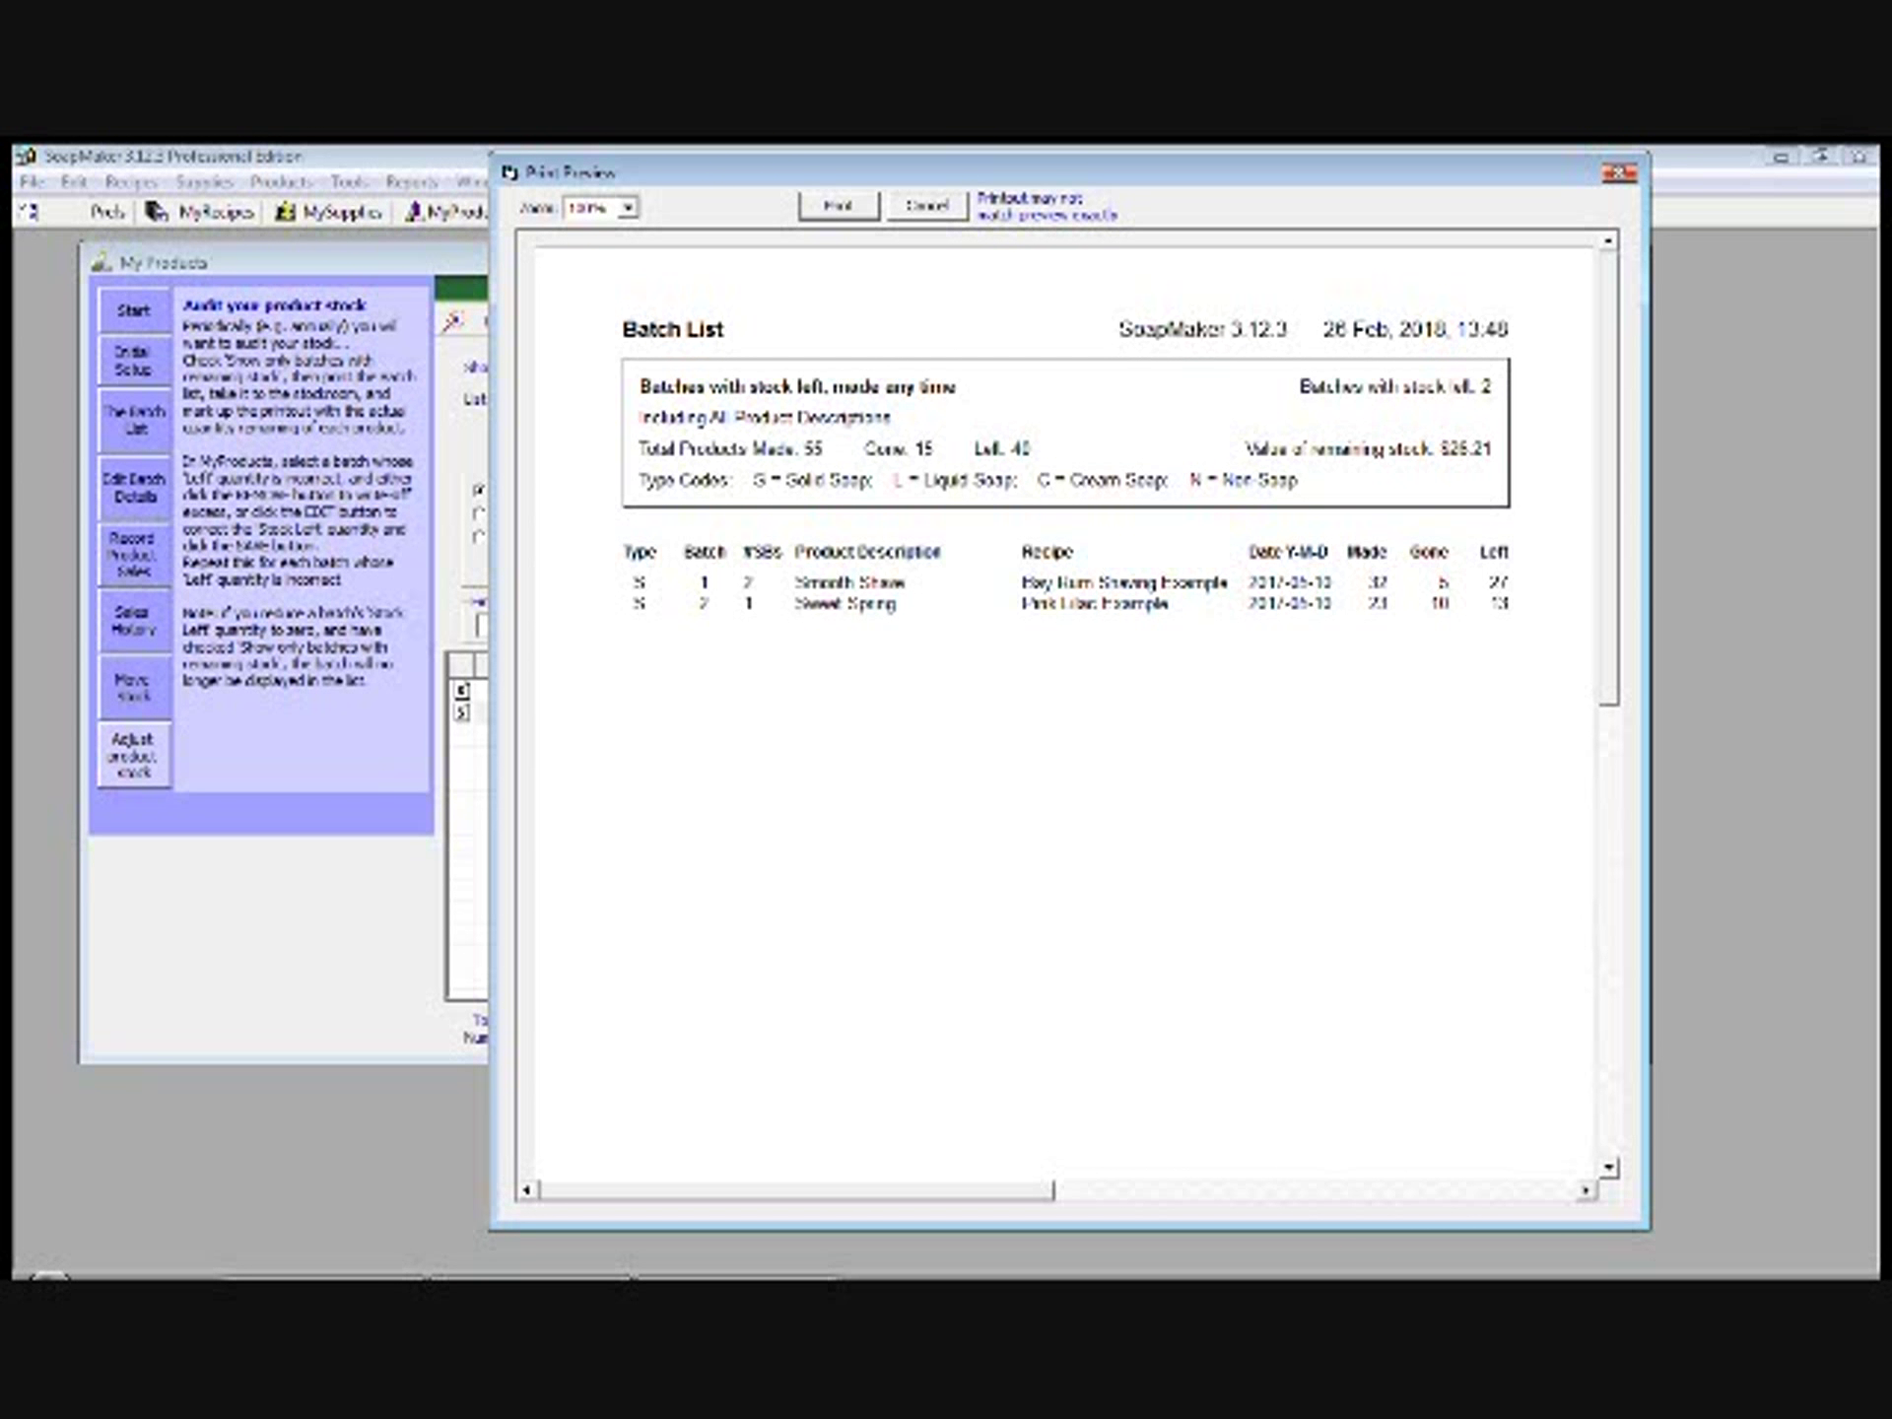
left_click(1619, 173)
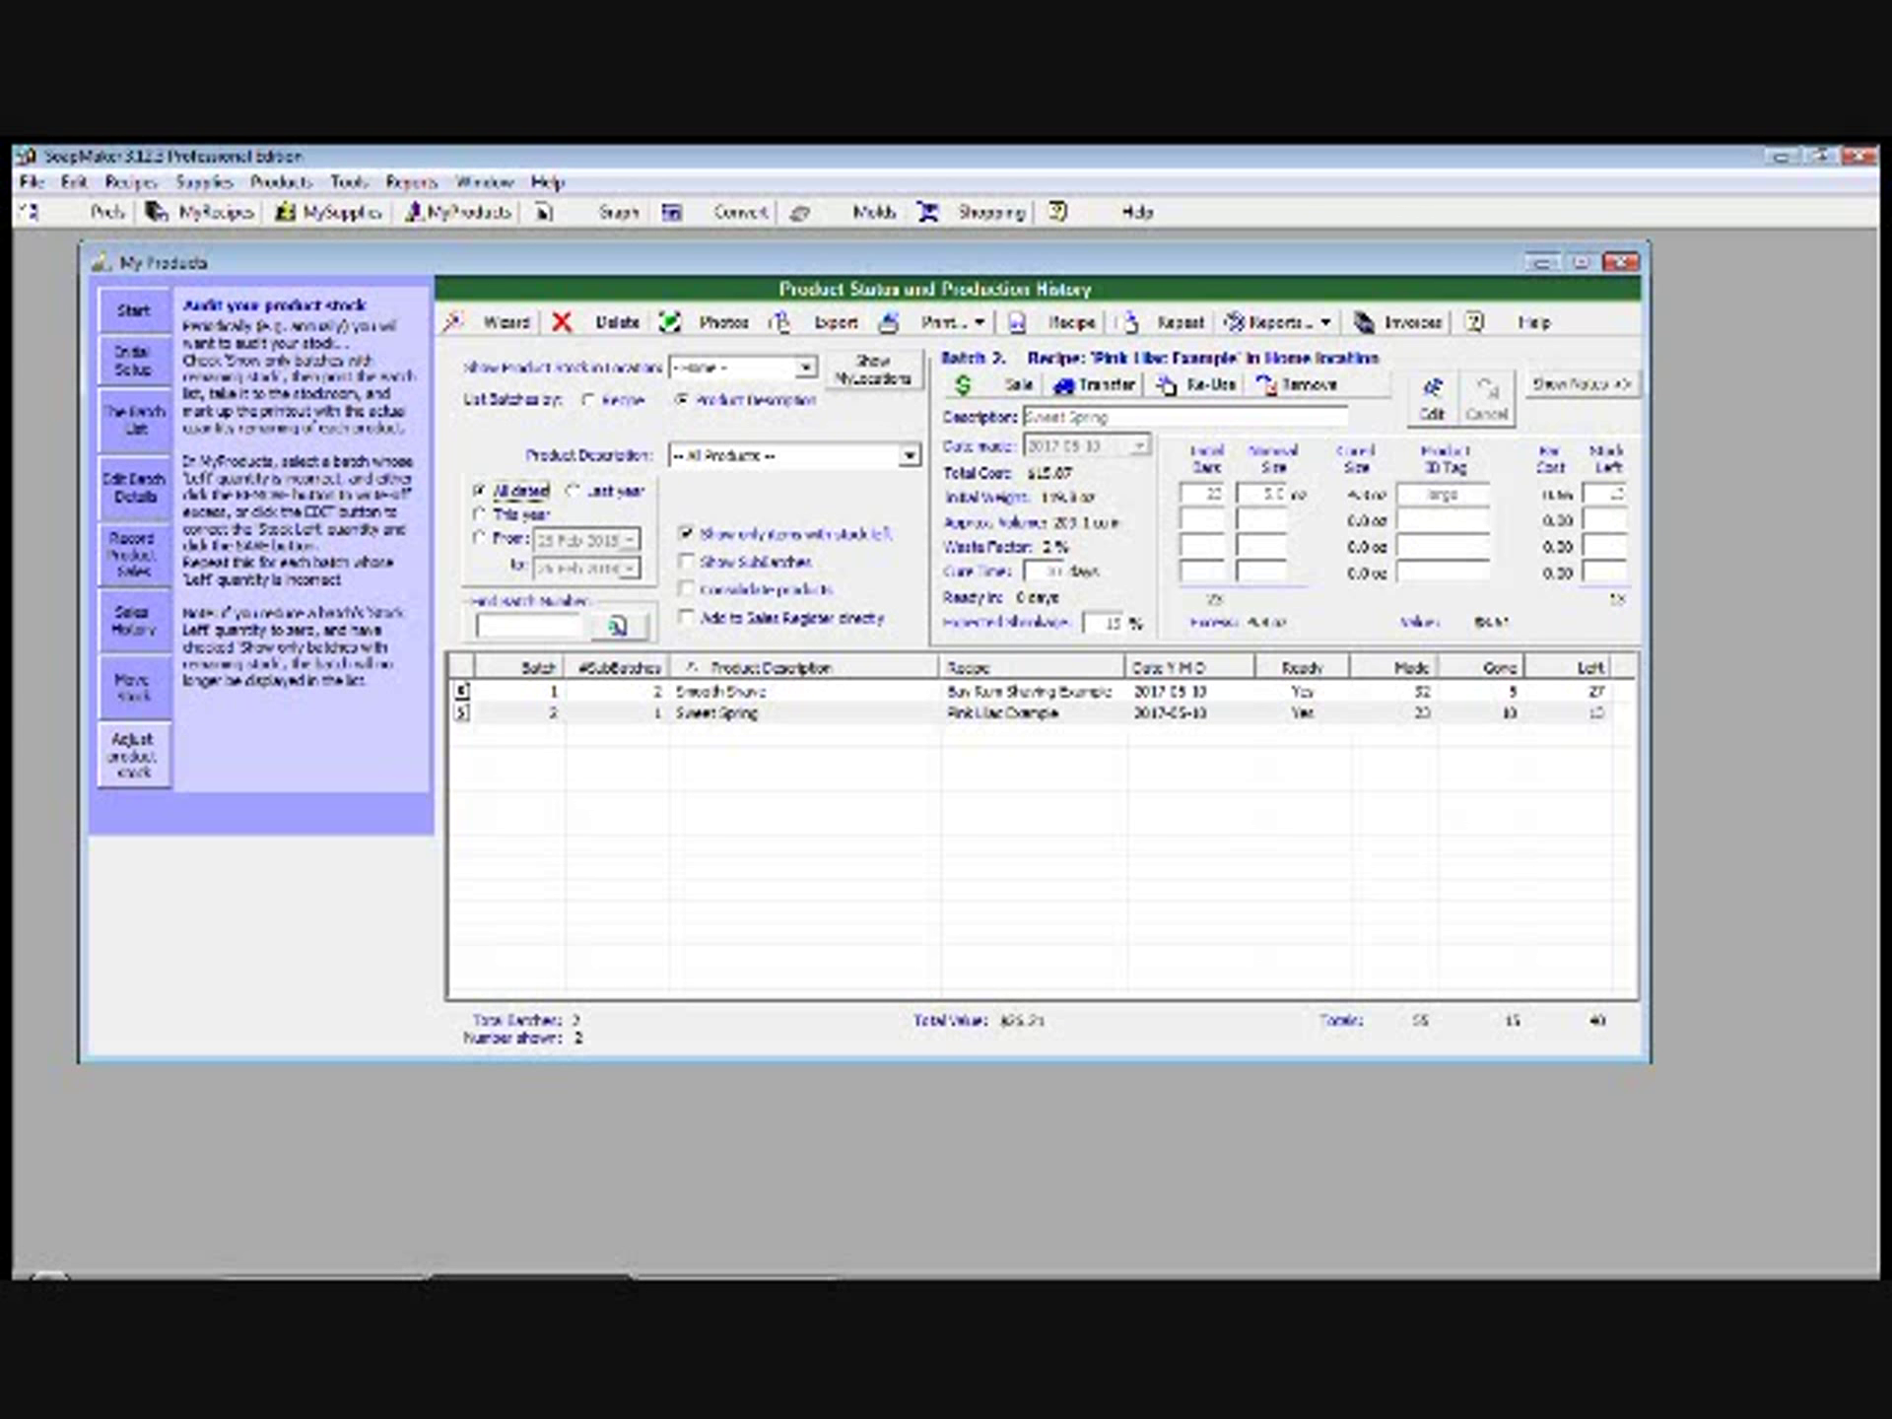
- Edit Smooth Shave batch 1 and save its large-size Stock Left as 11
left_click(719, 690)
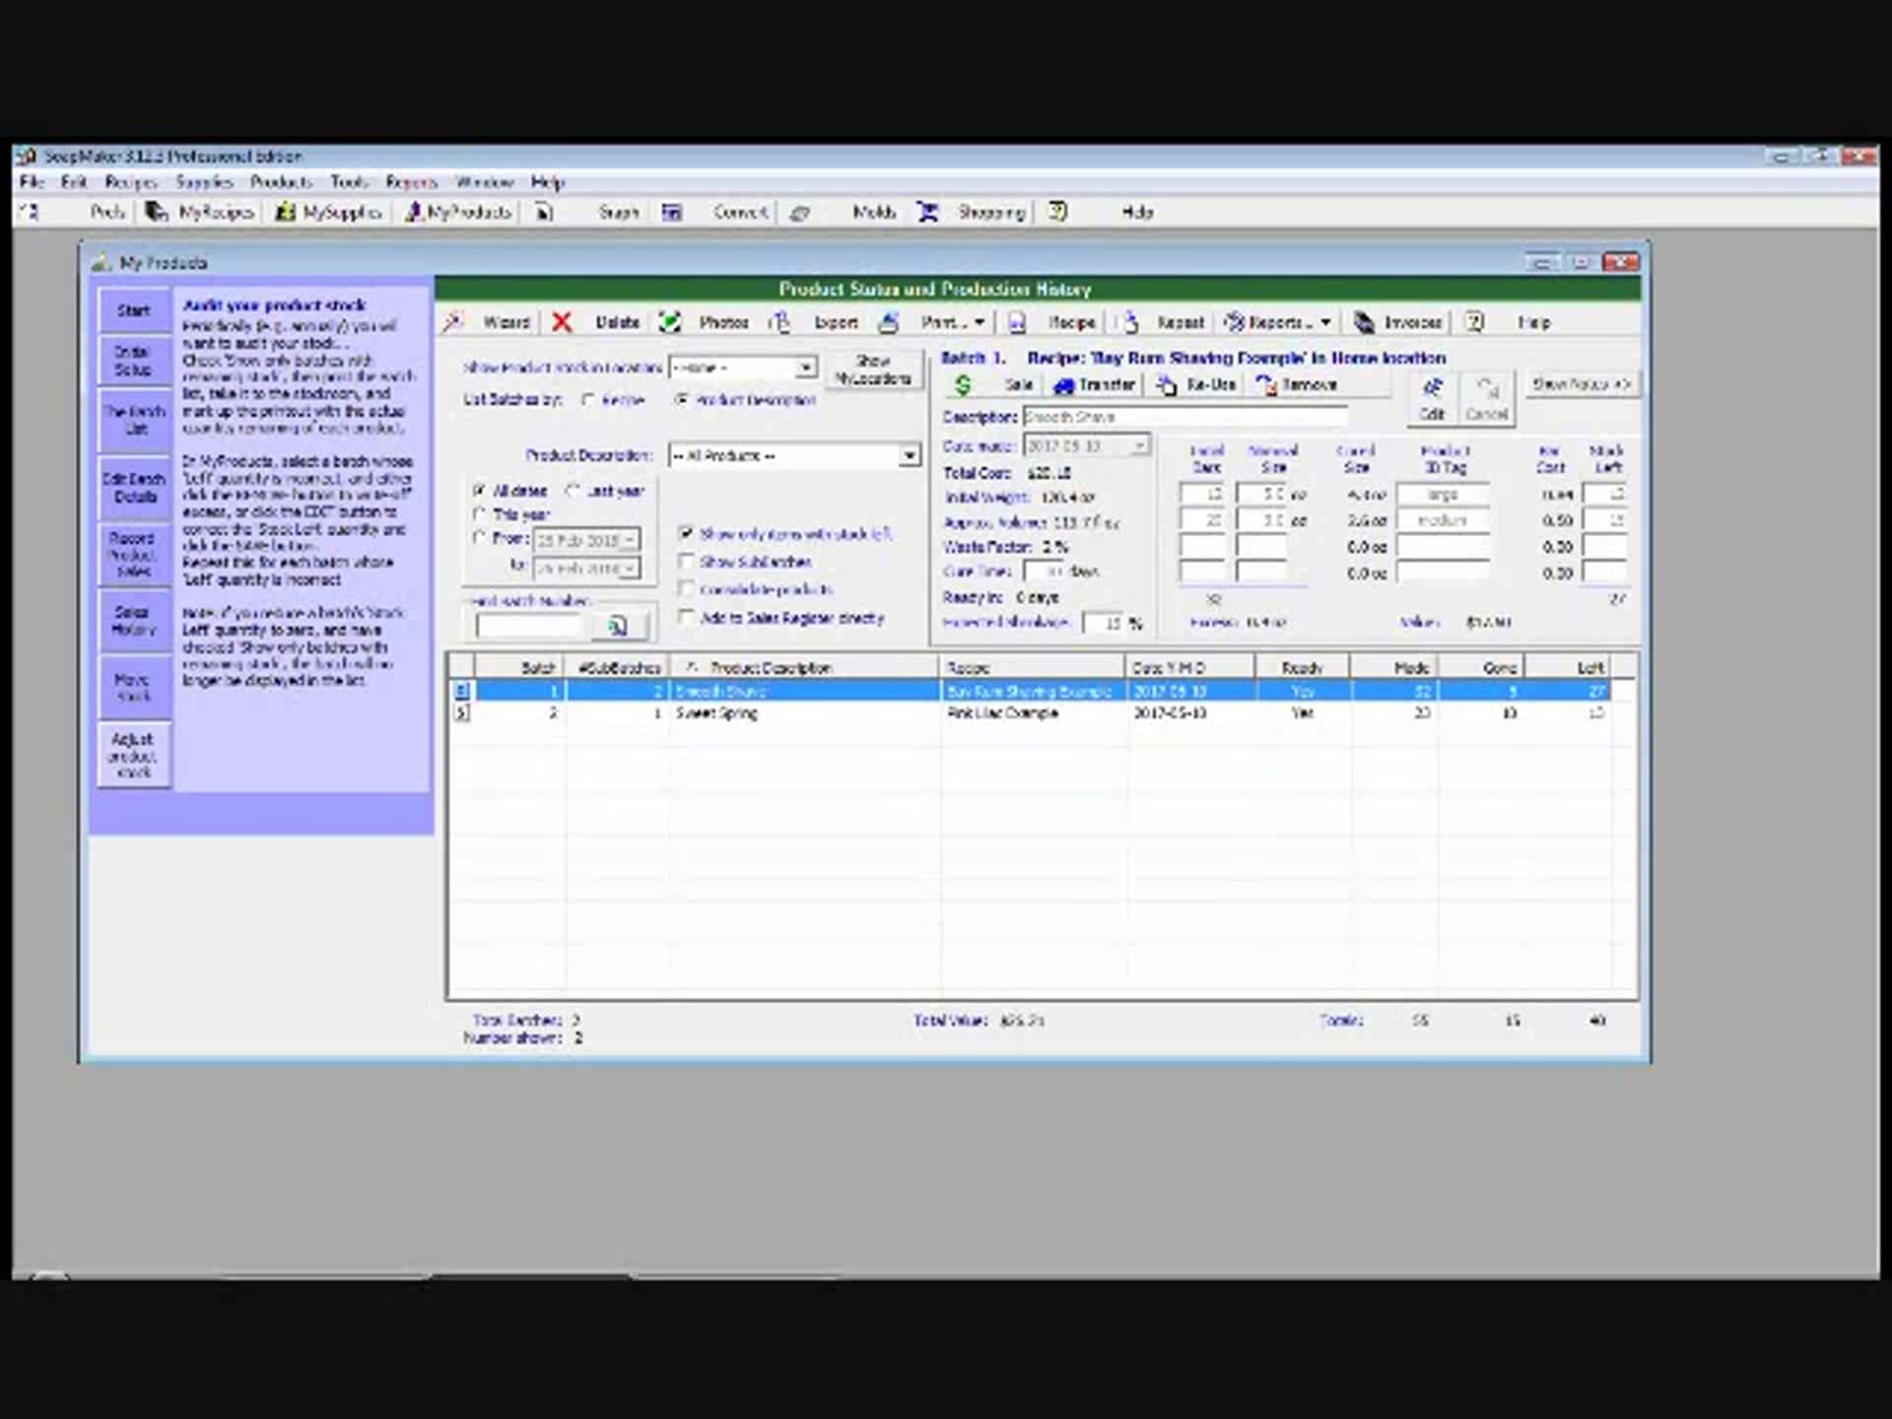
key("F2")
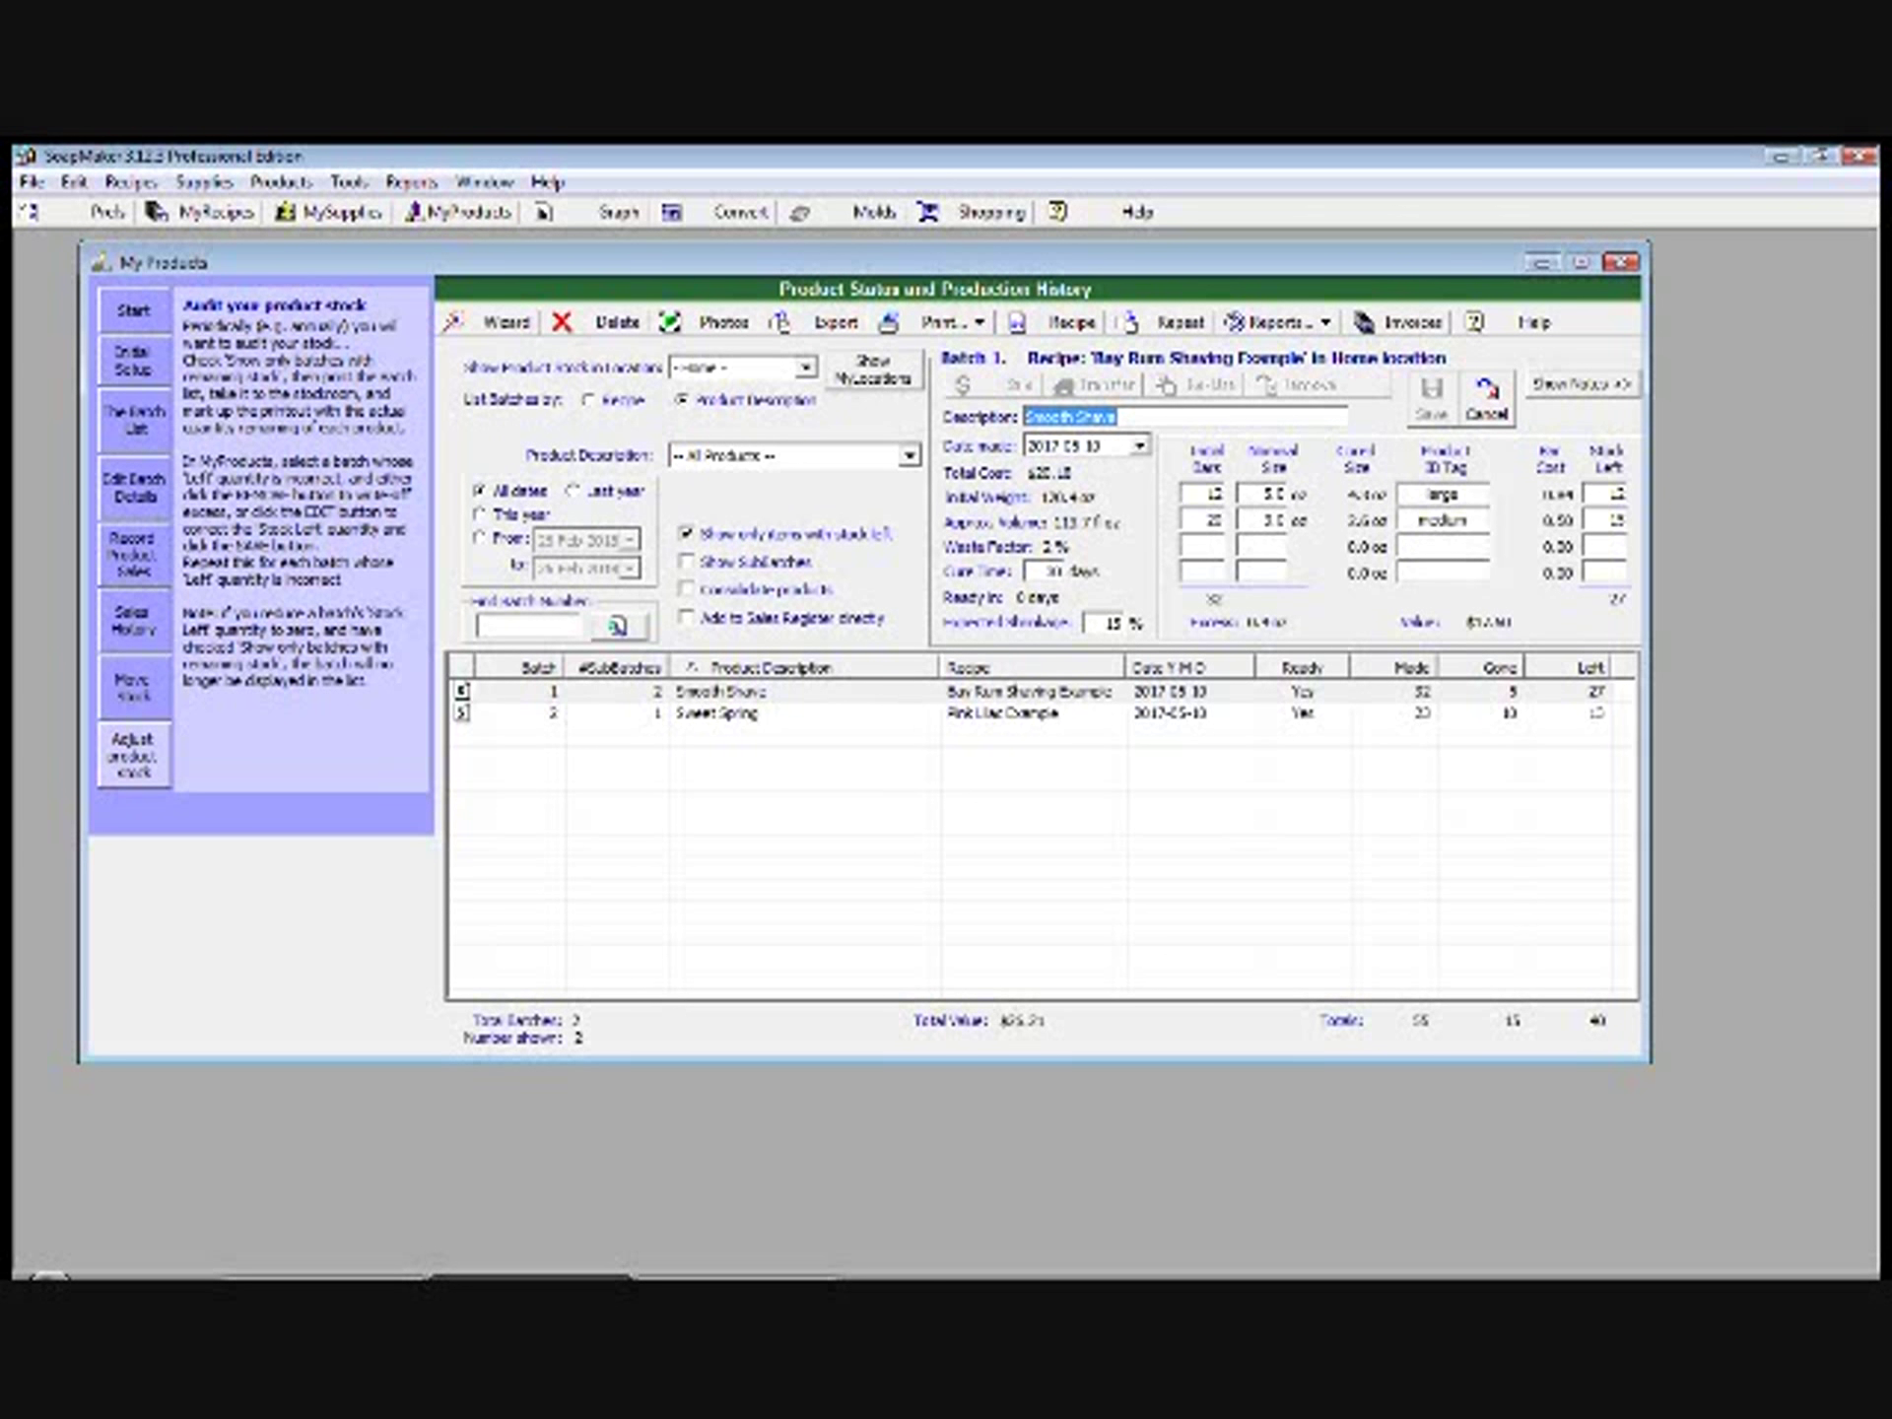
left_click(1606, 493)
type("11")
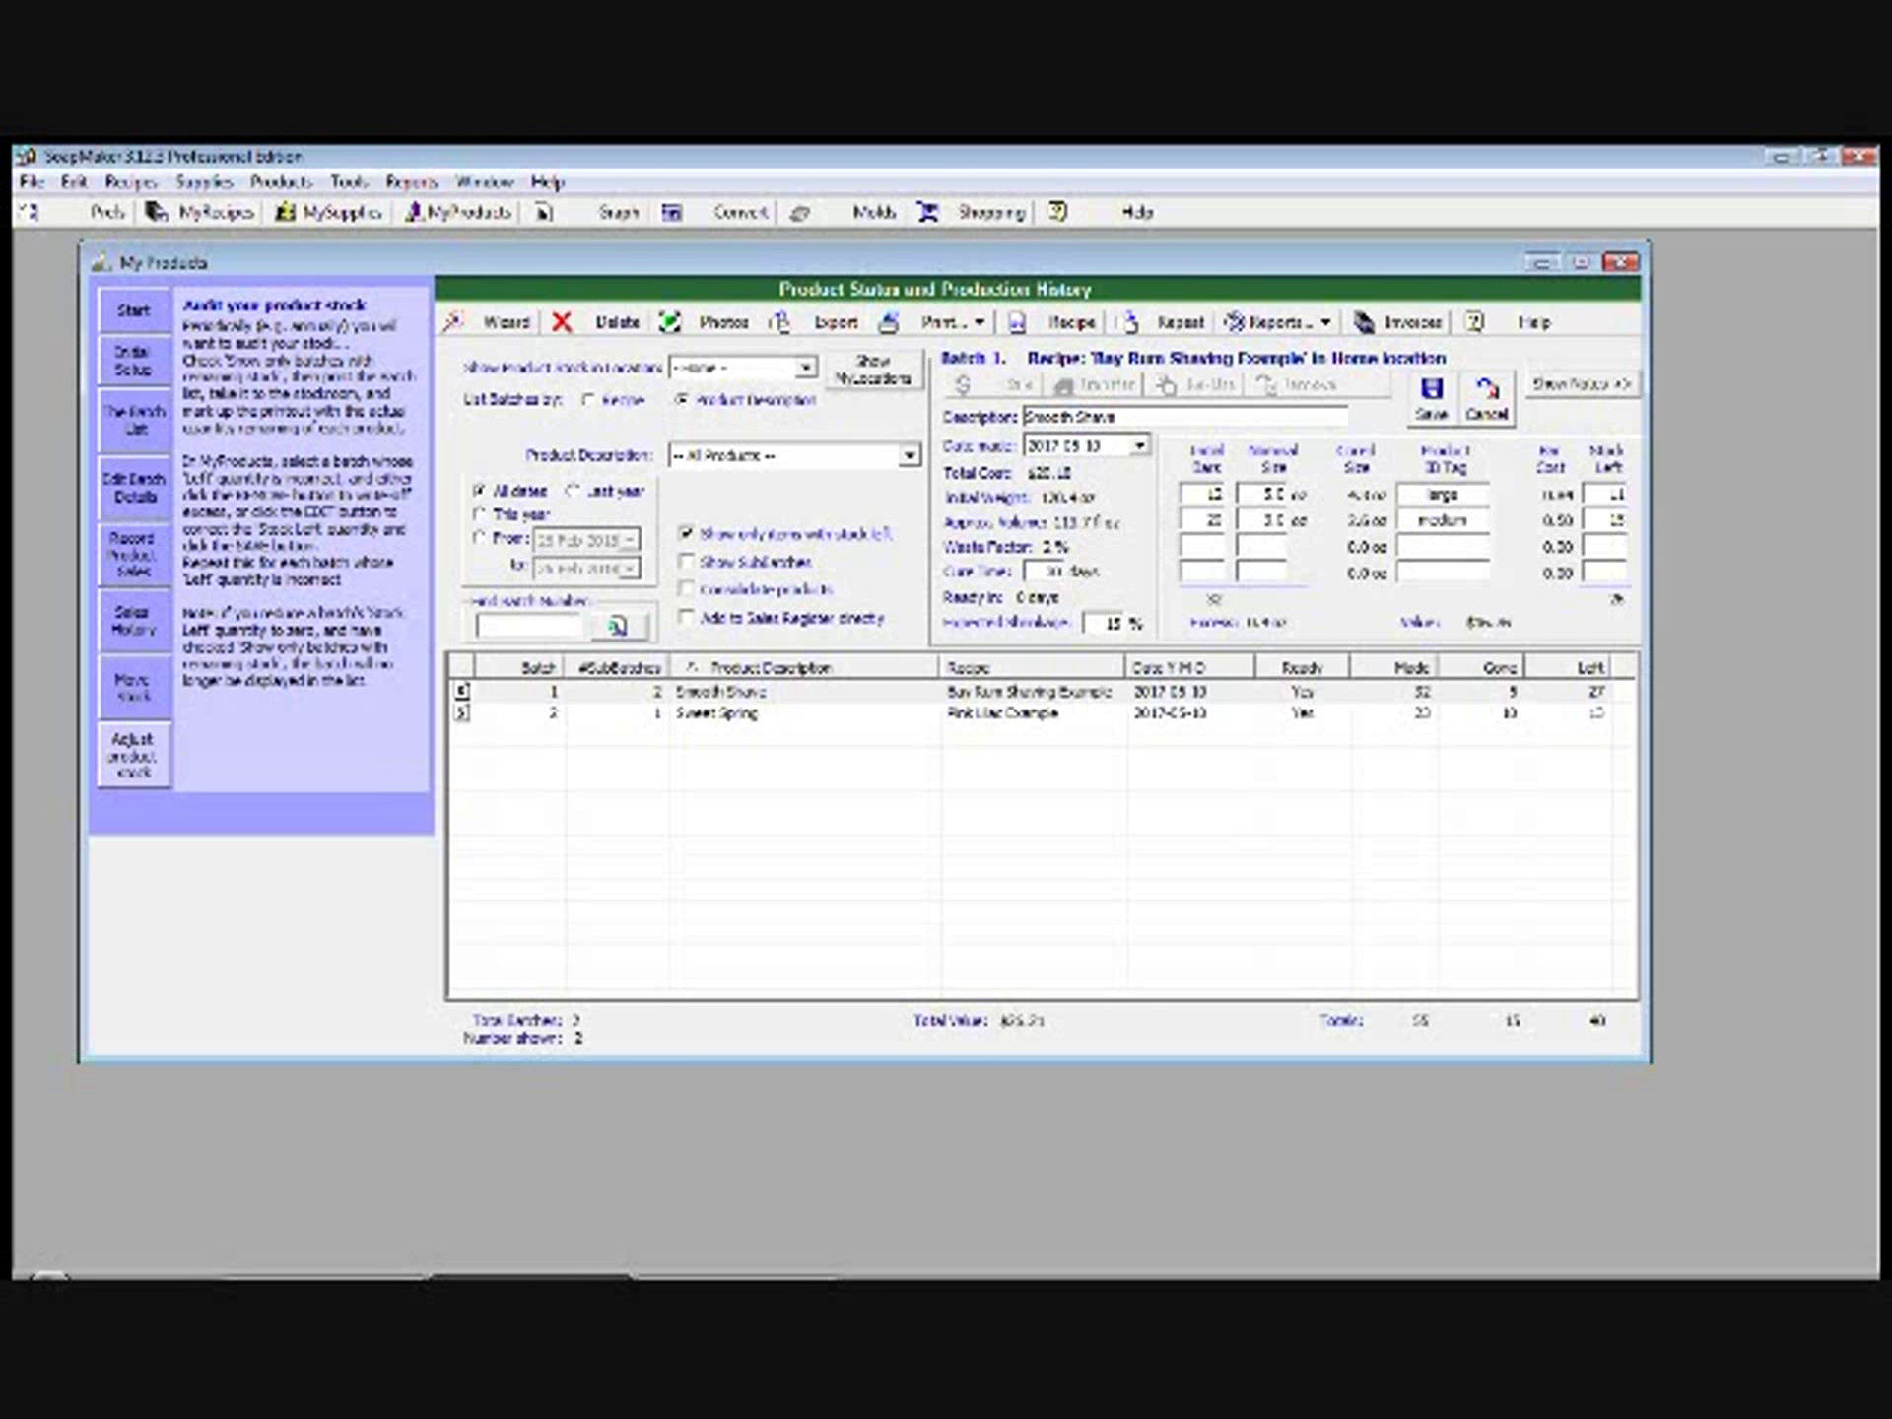
left_click(1430, 399)
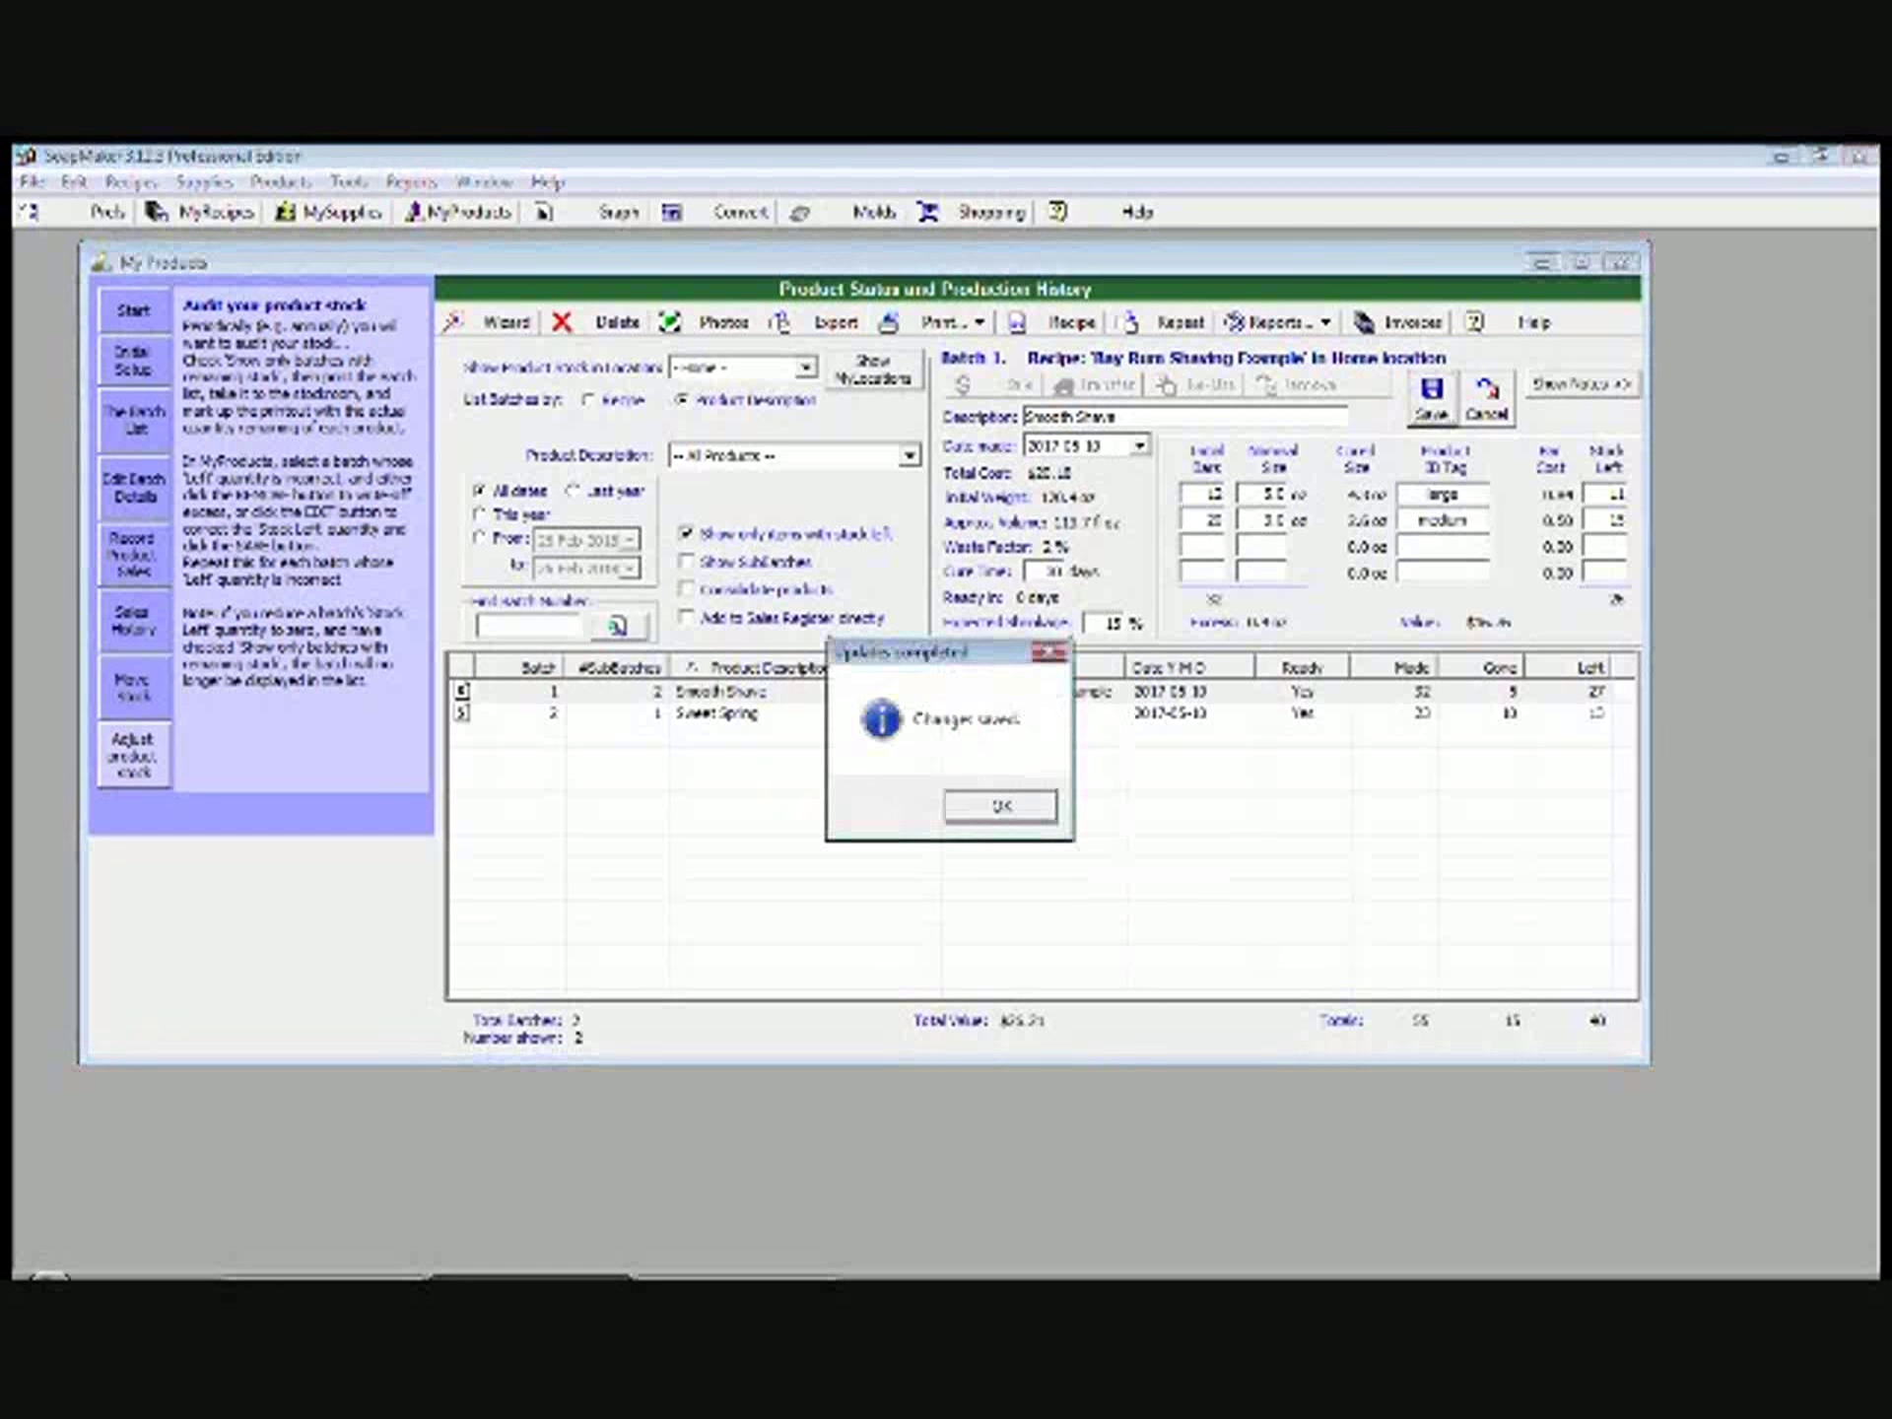
key("Return")
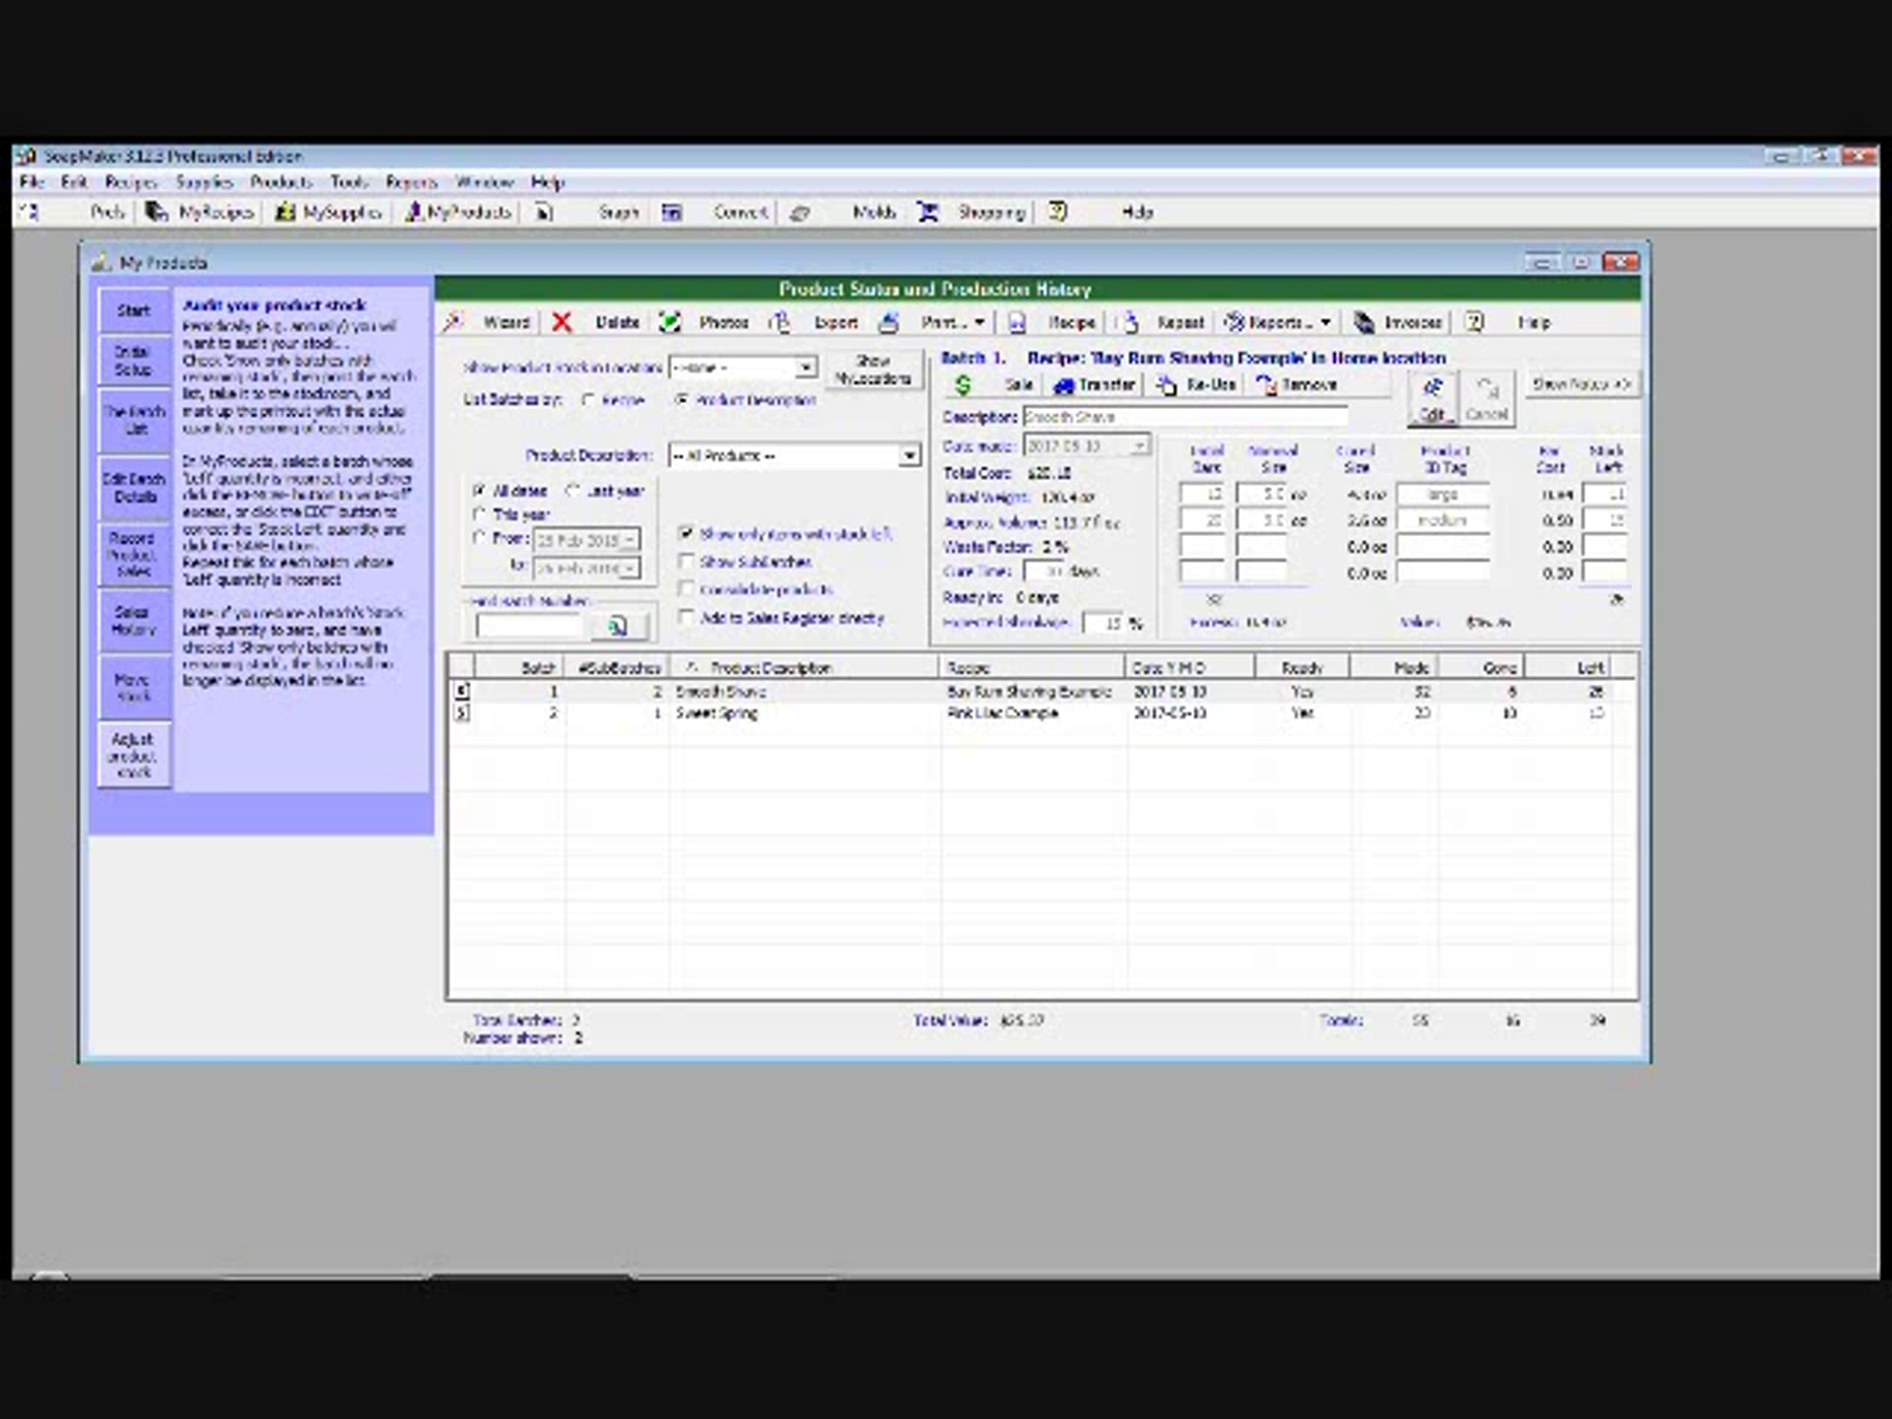
left_click(687, 560)
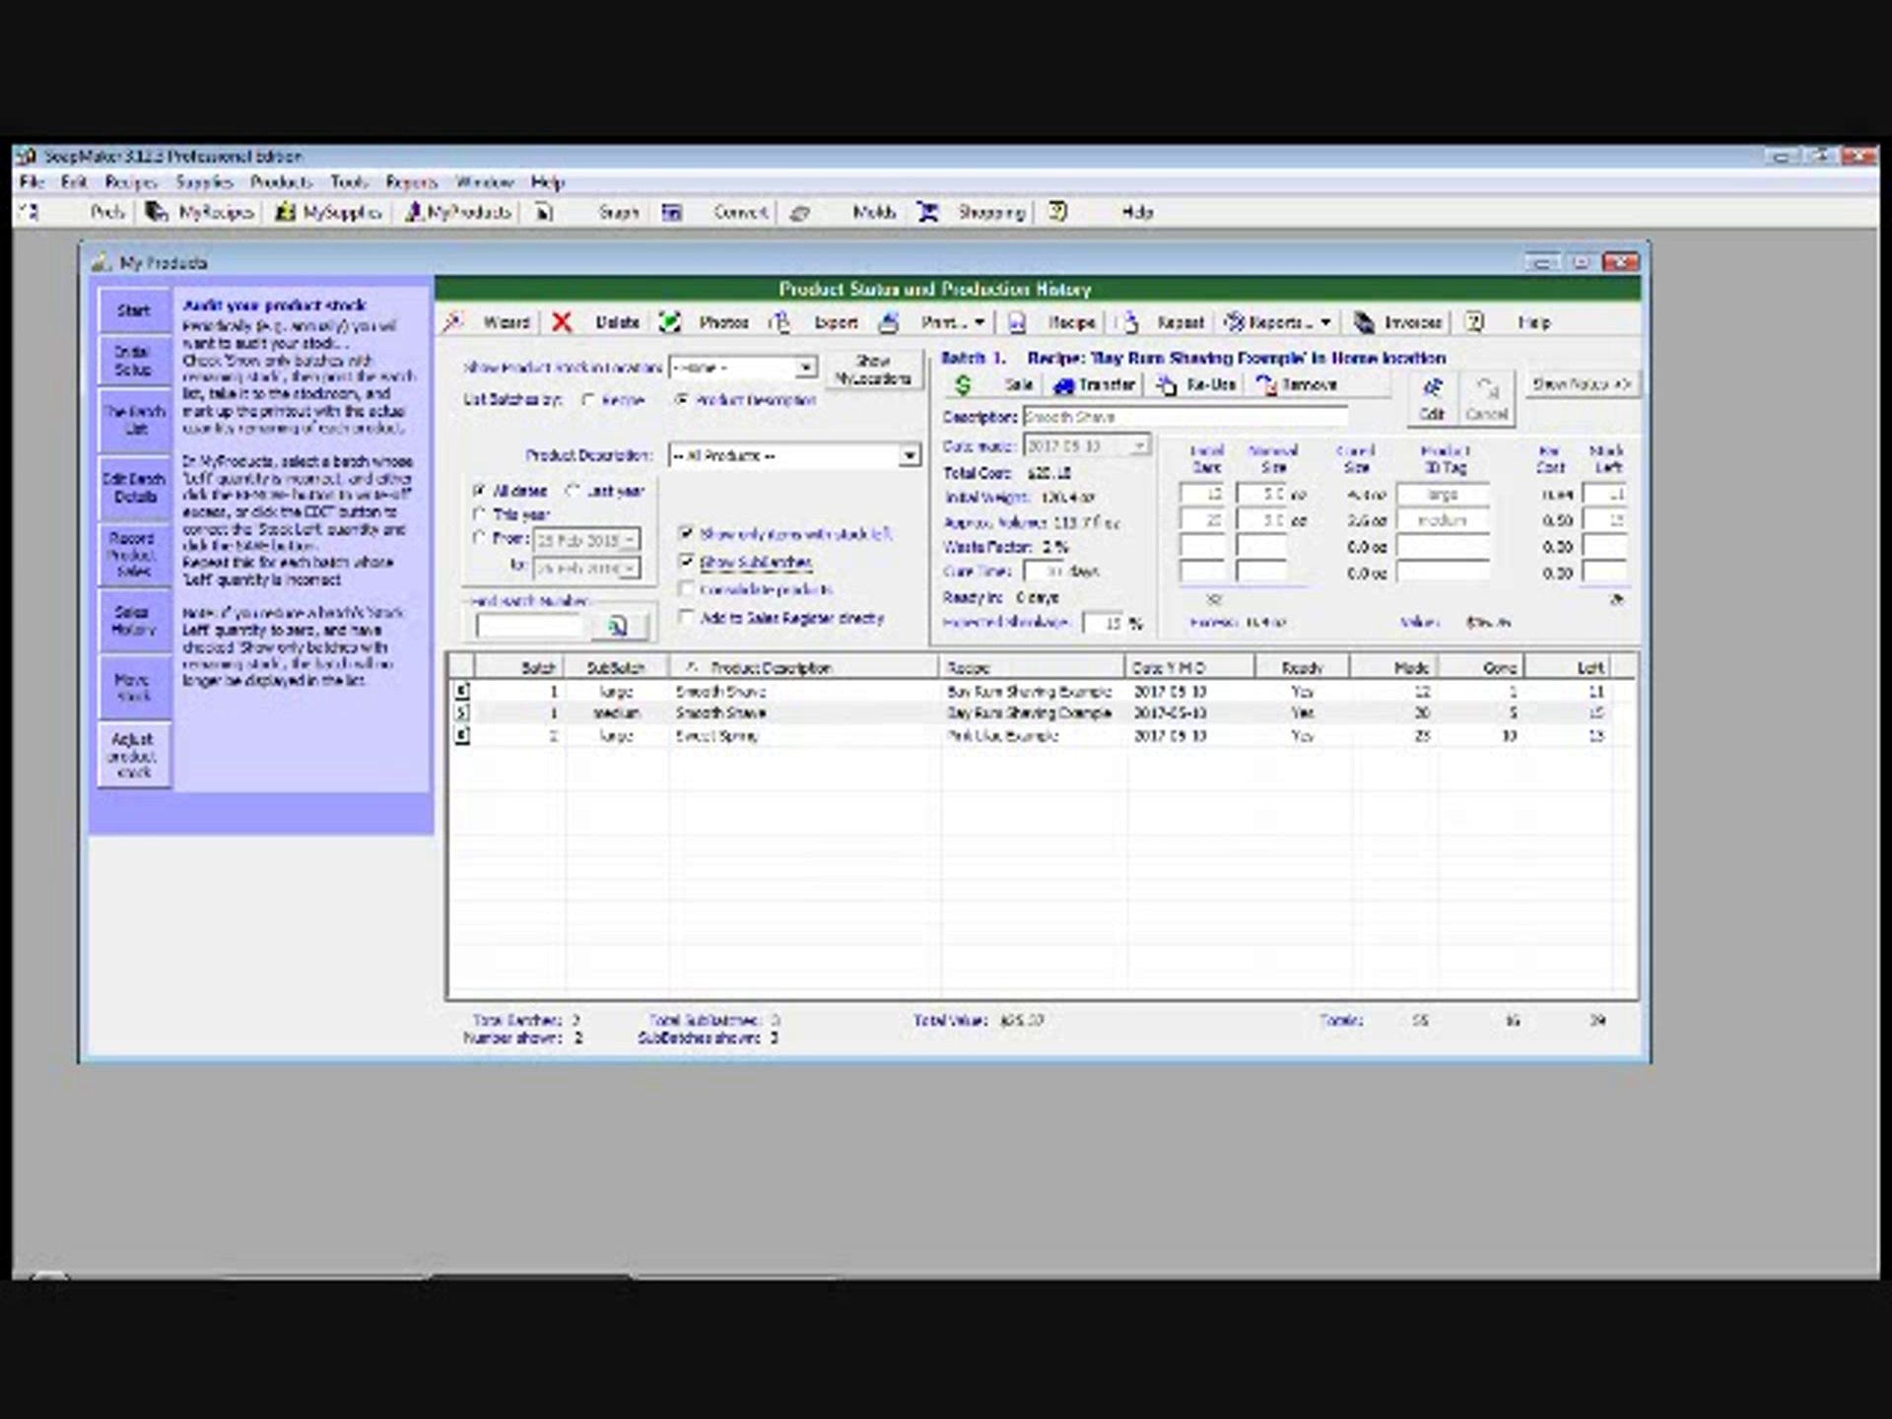
key("space")
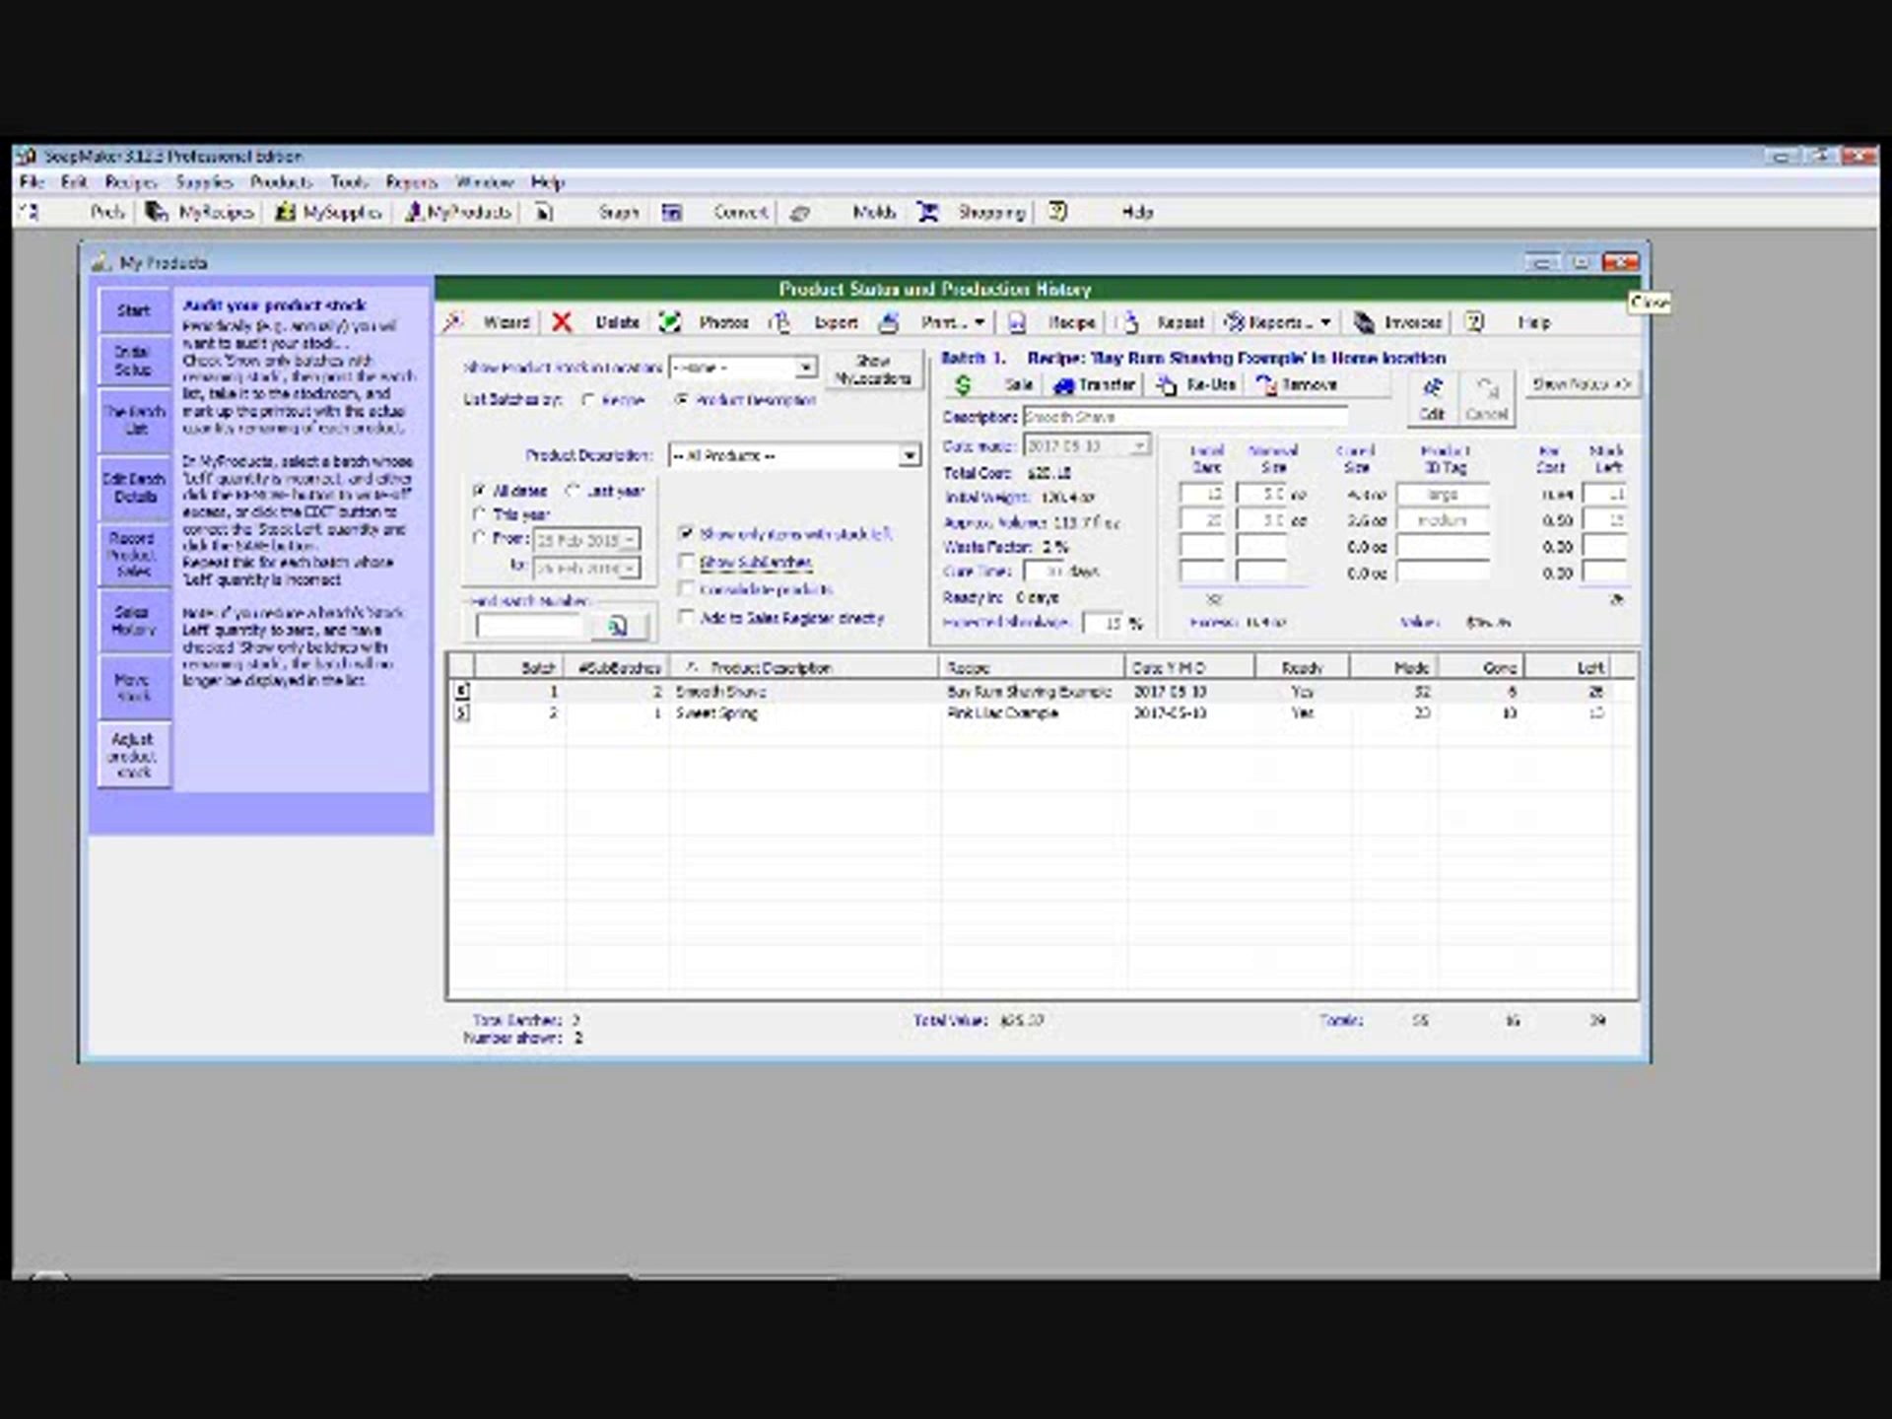
- Close the My Products window and dismiss the help window that F1 brought up
left_click(1618, 262)
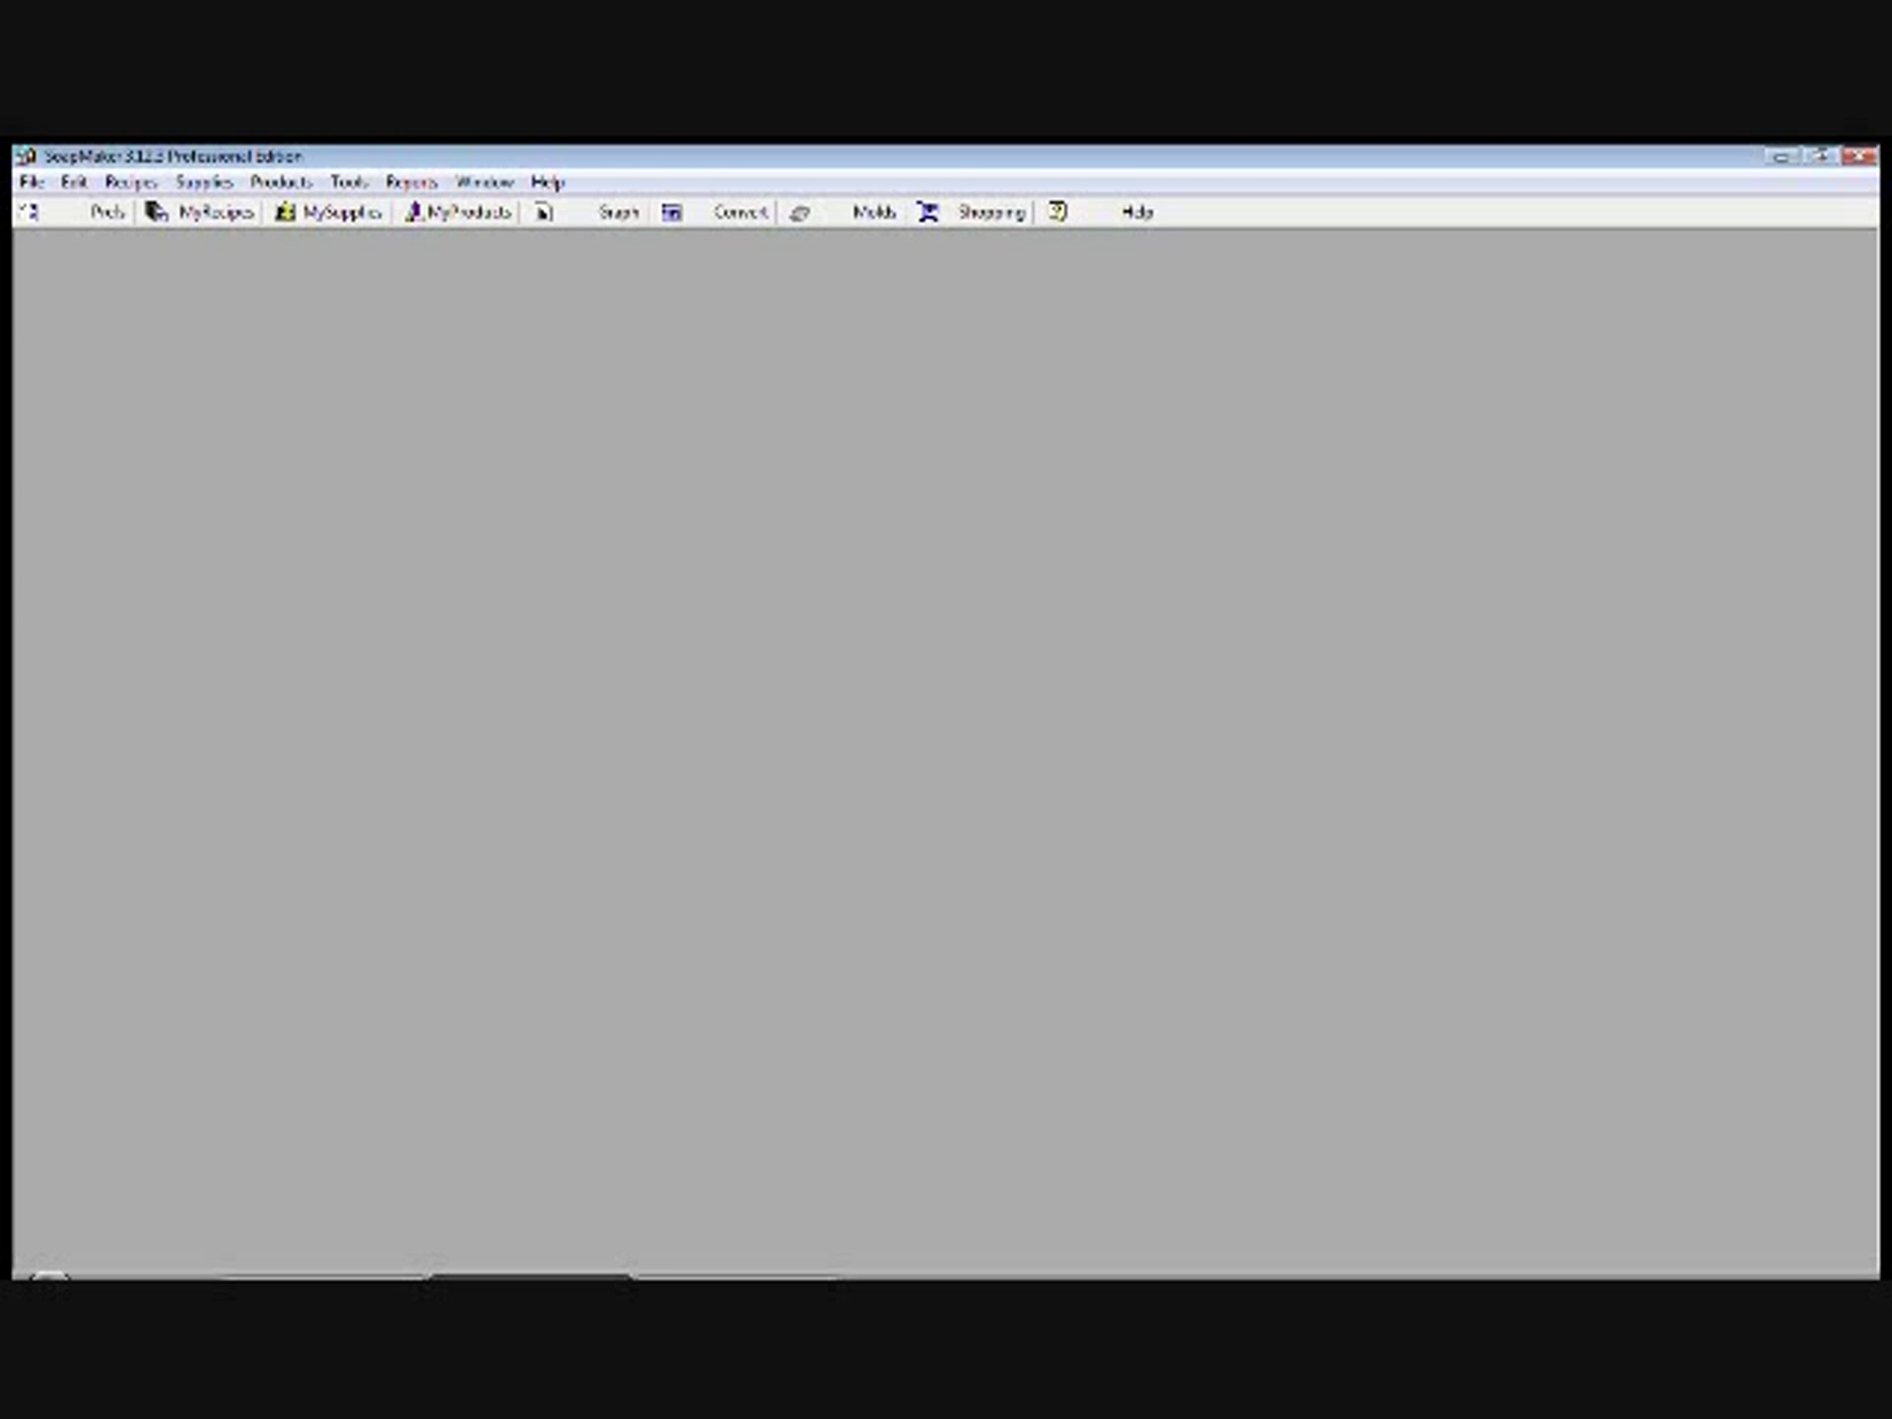
key("F1")
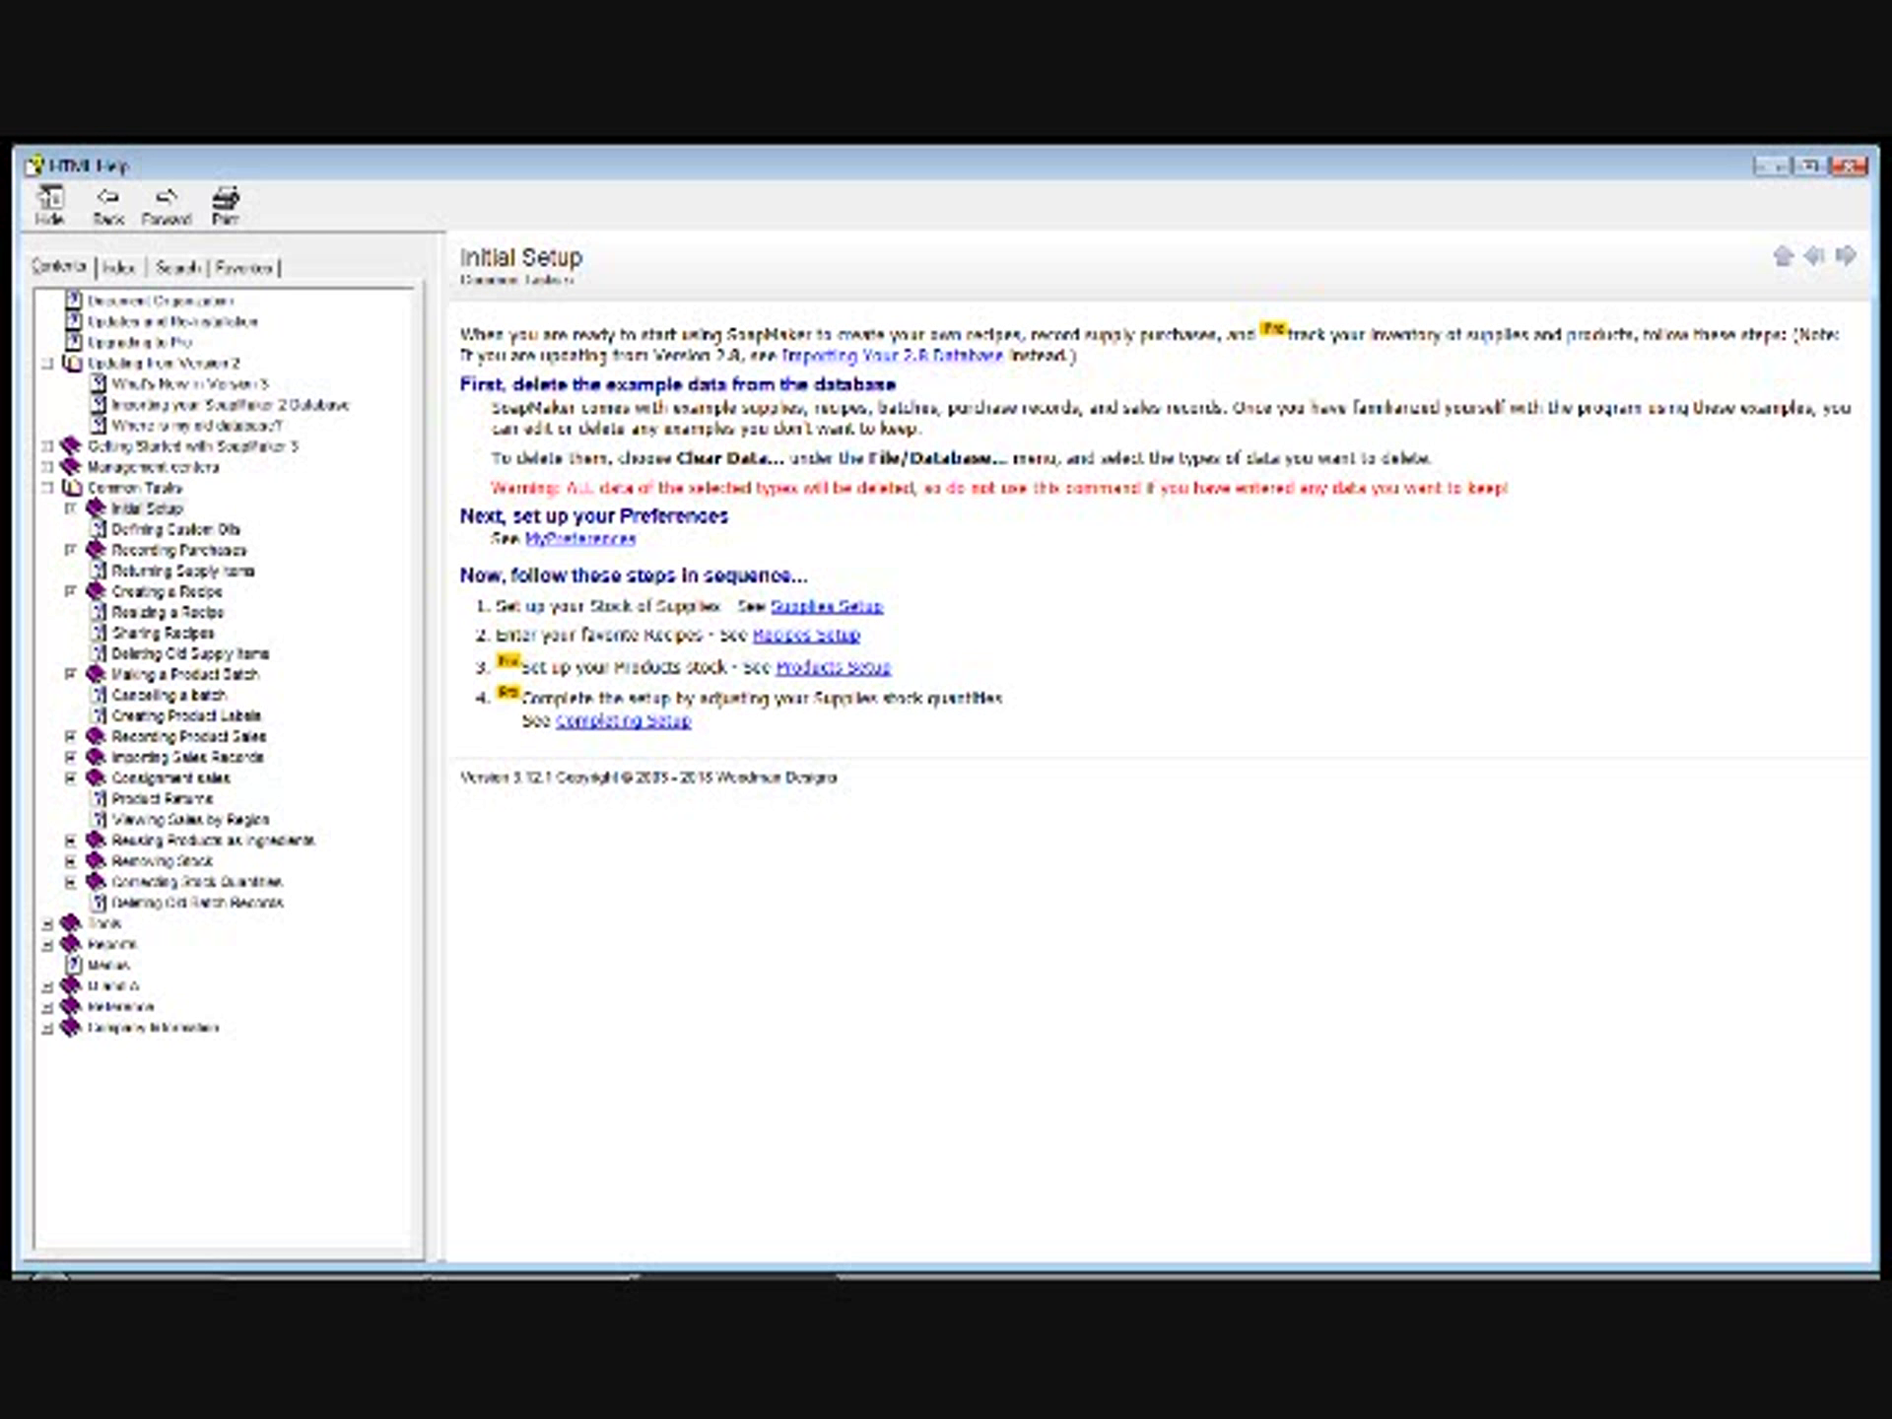
left_click(1848, 165)
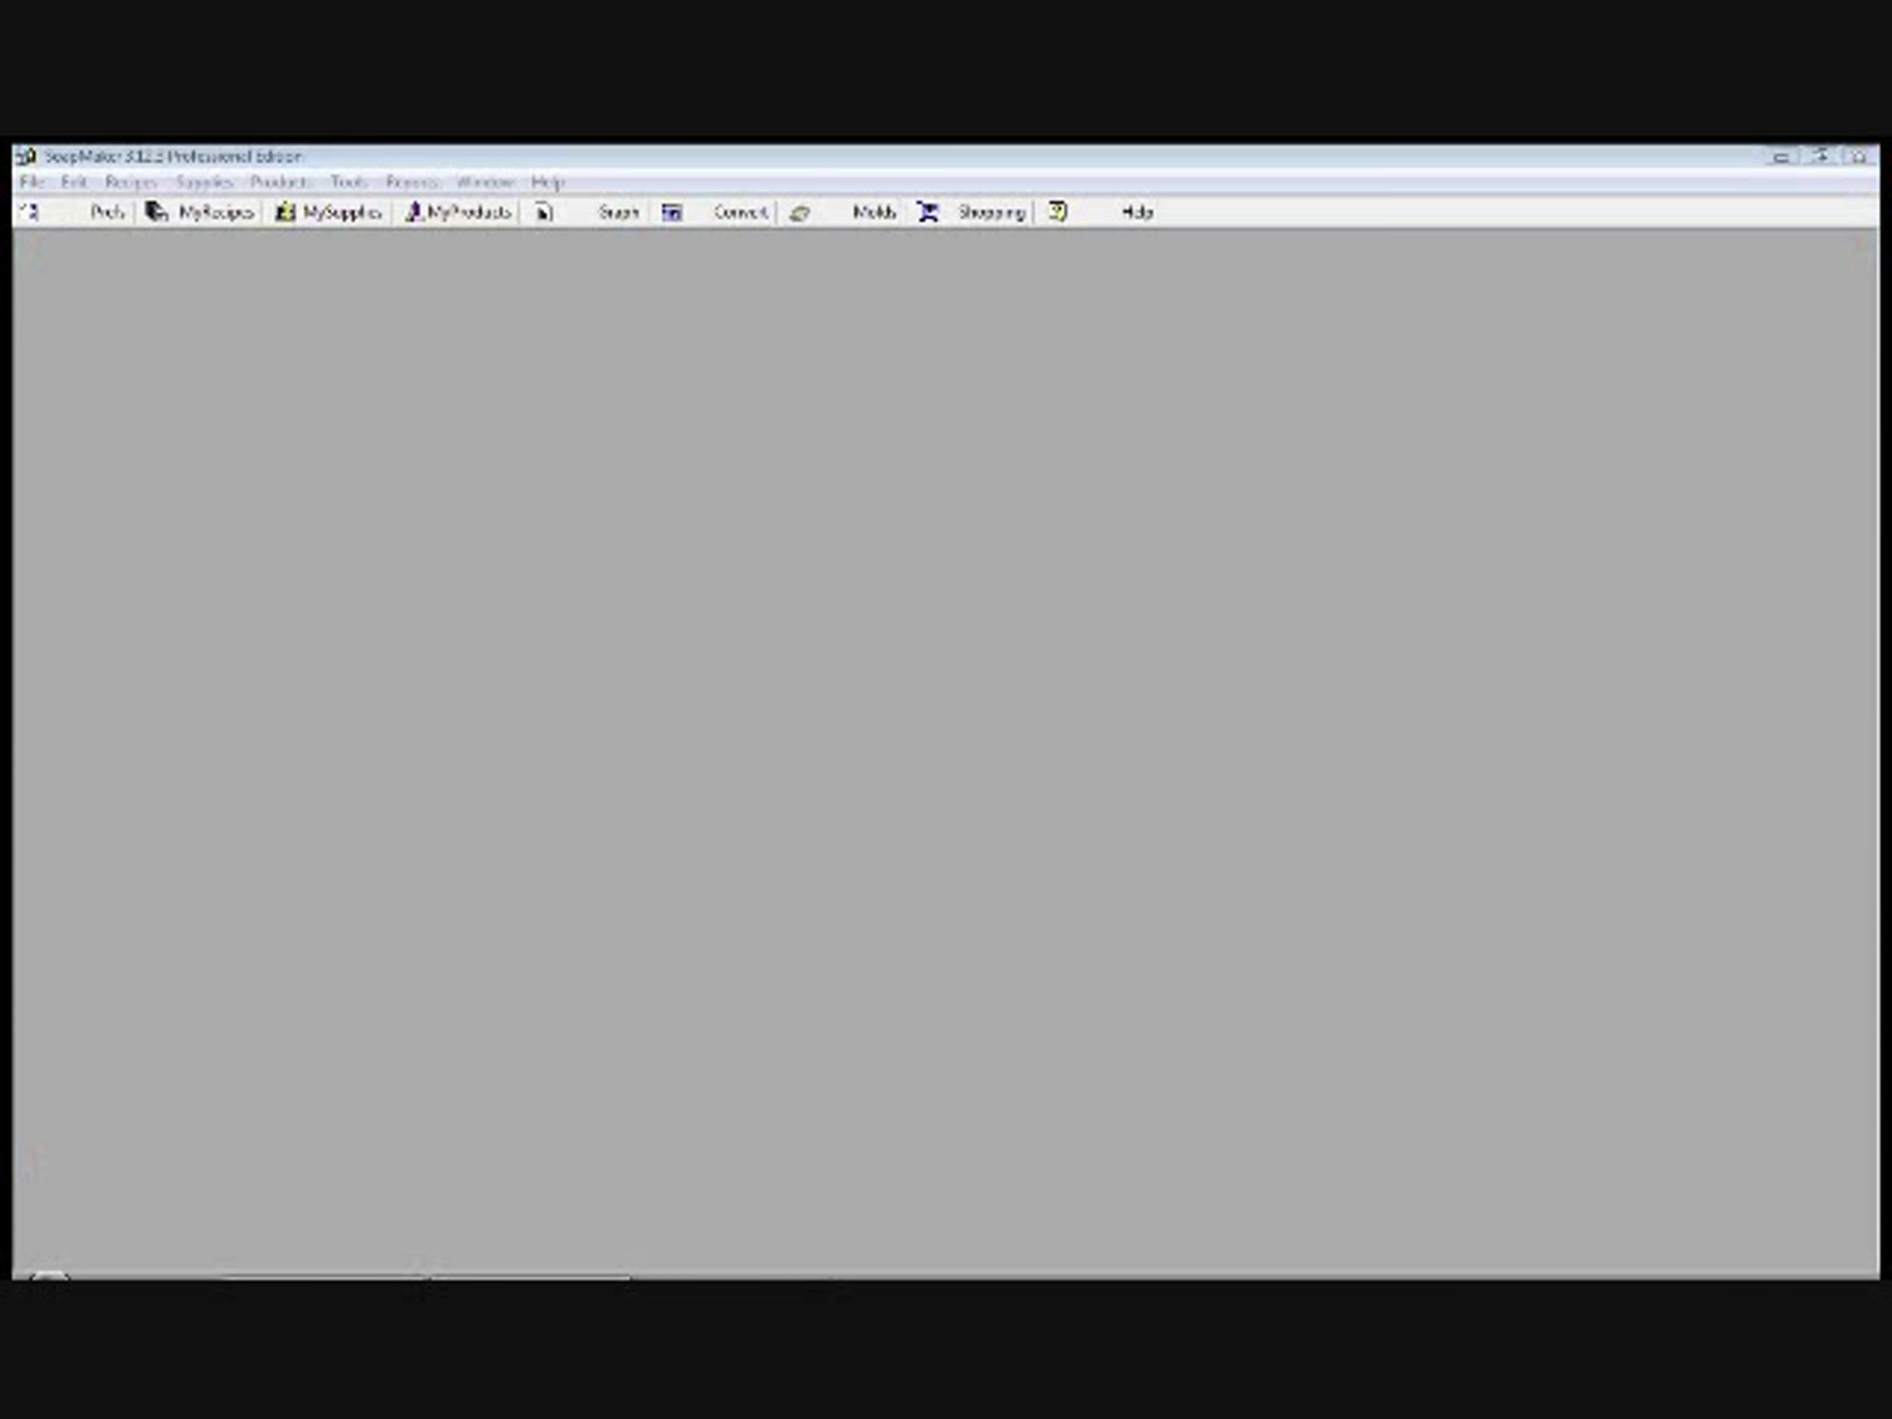
- Open the Users Manual from the Help menu at its Initial Setup page
key("alt+h")
key("Down")
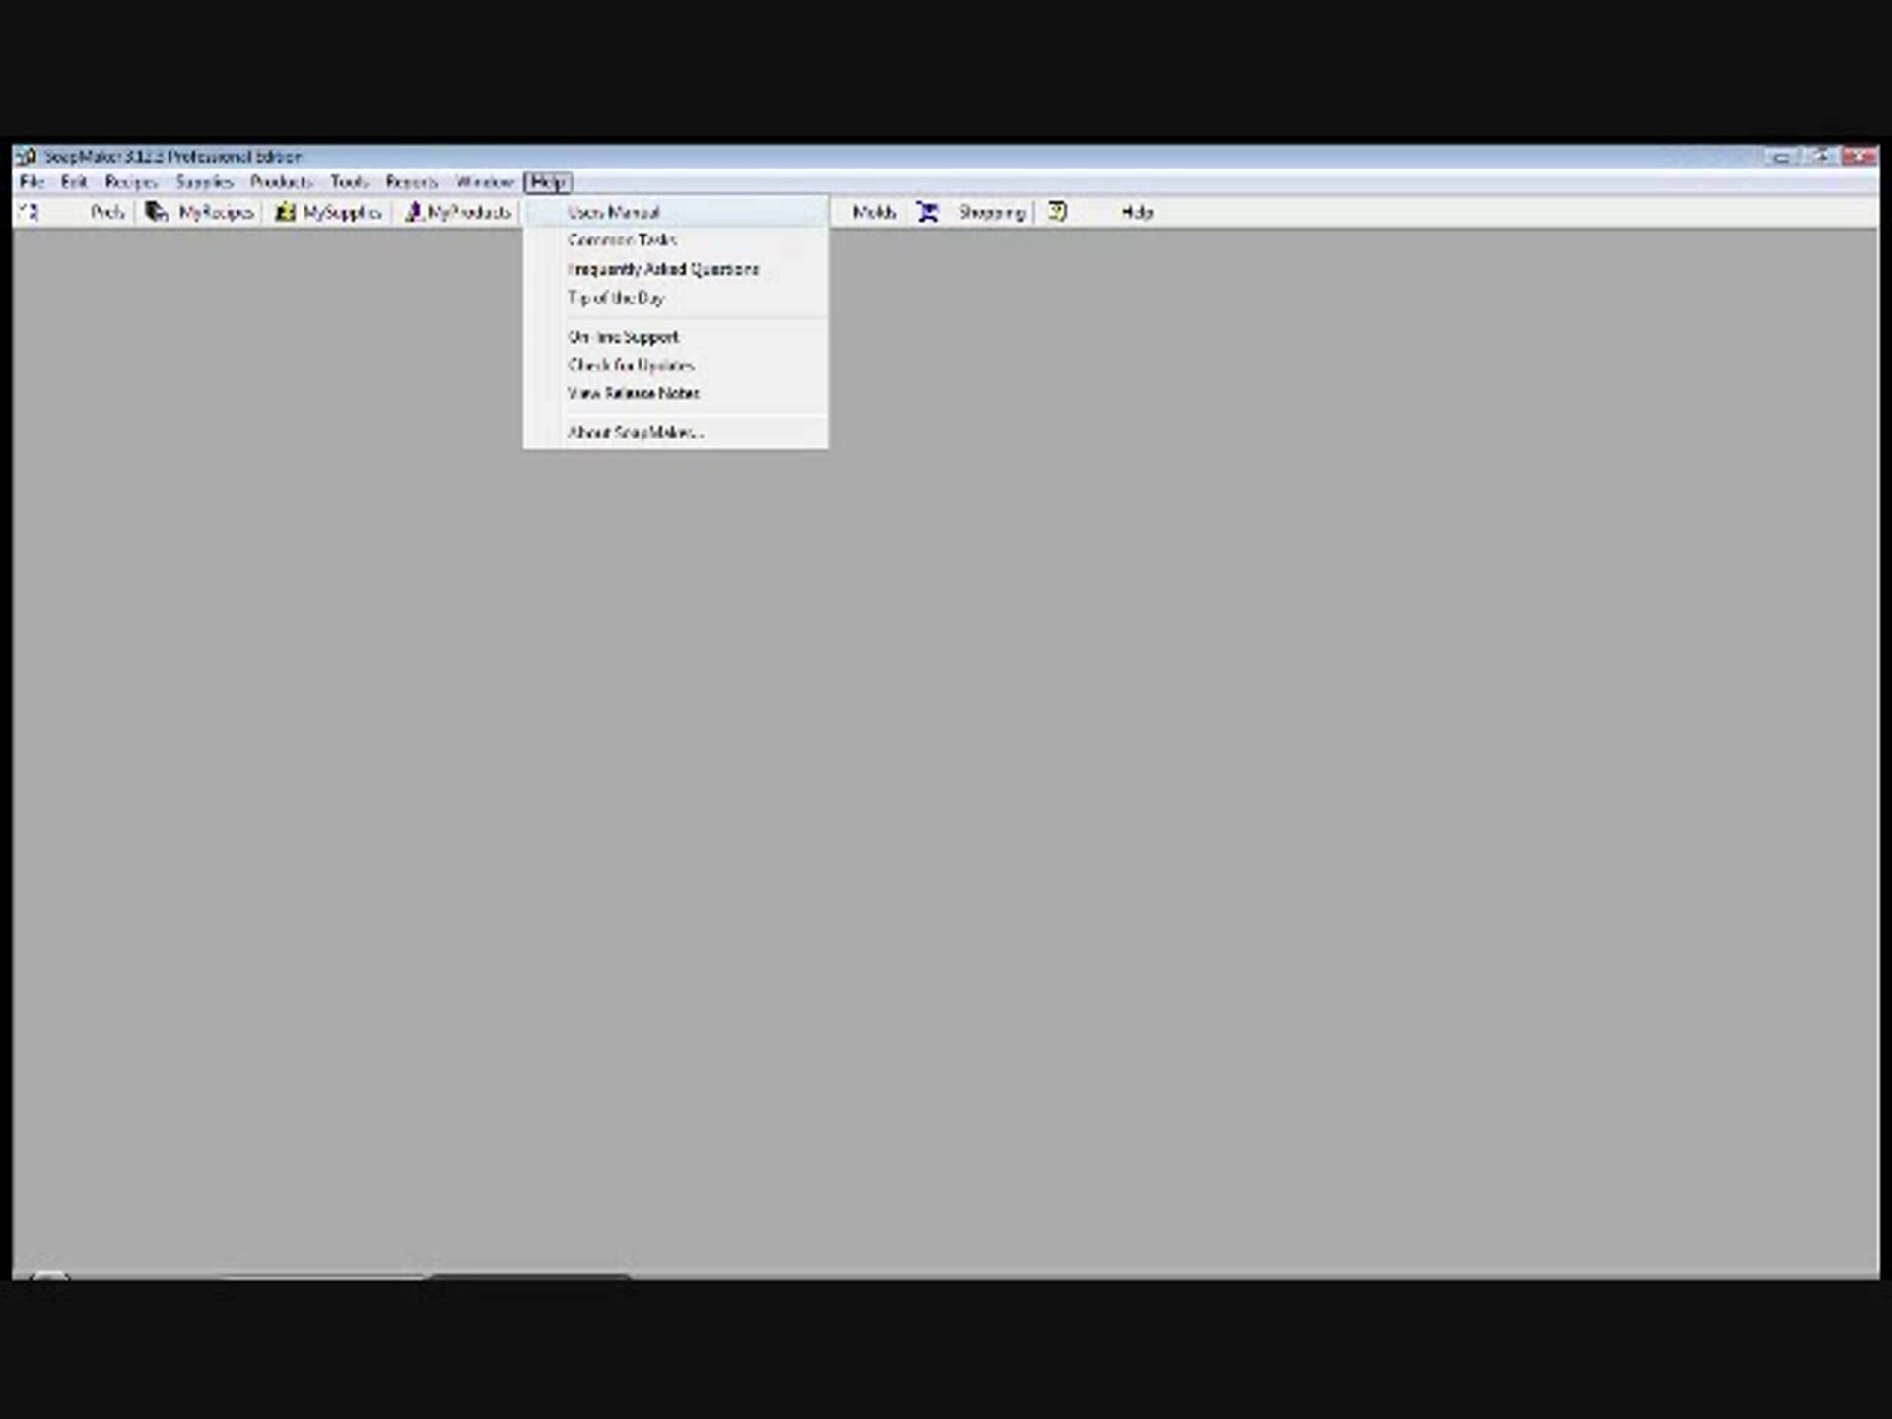
key("Return")
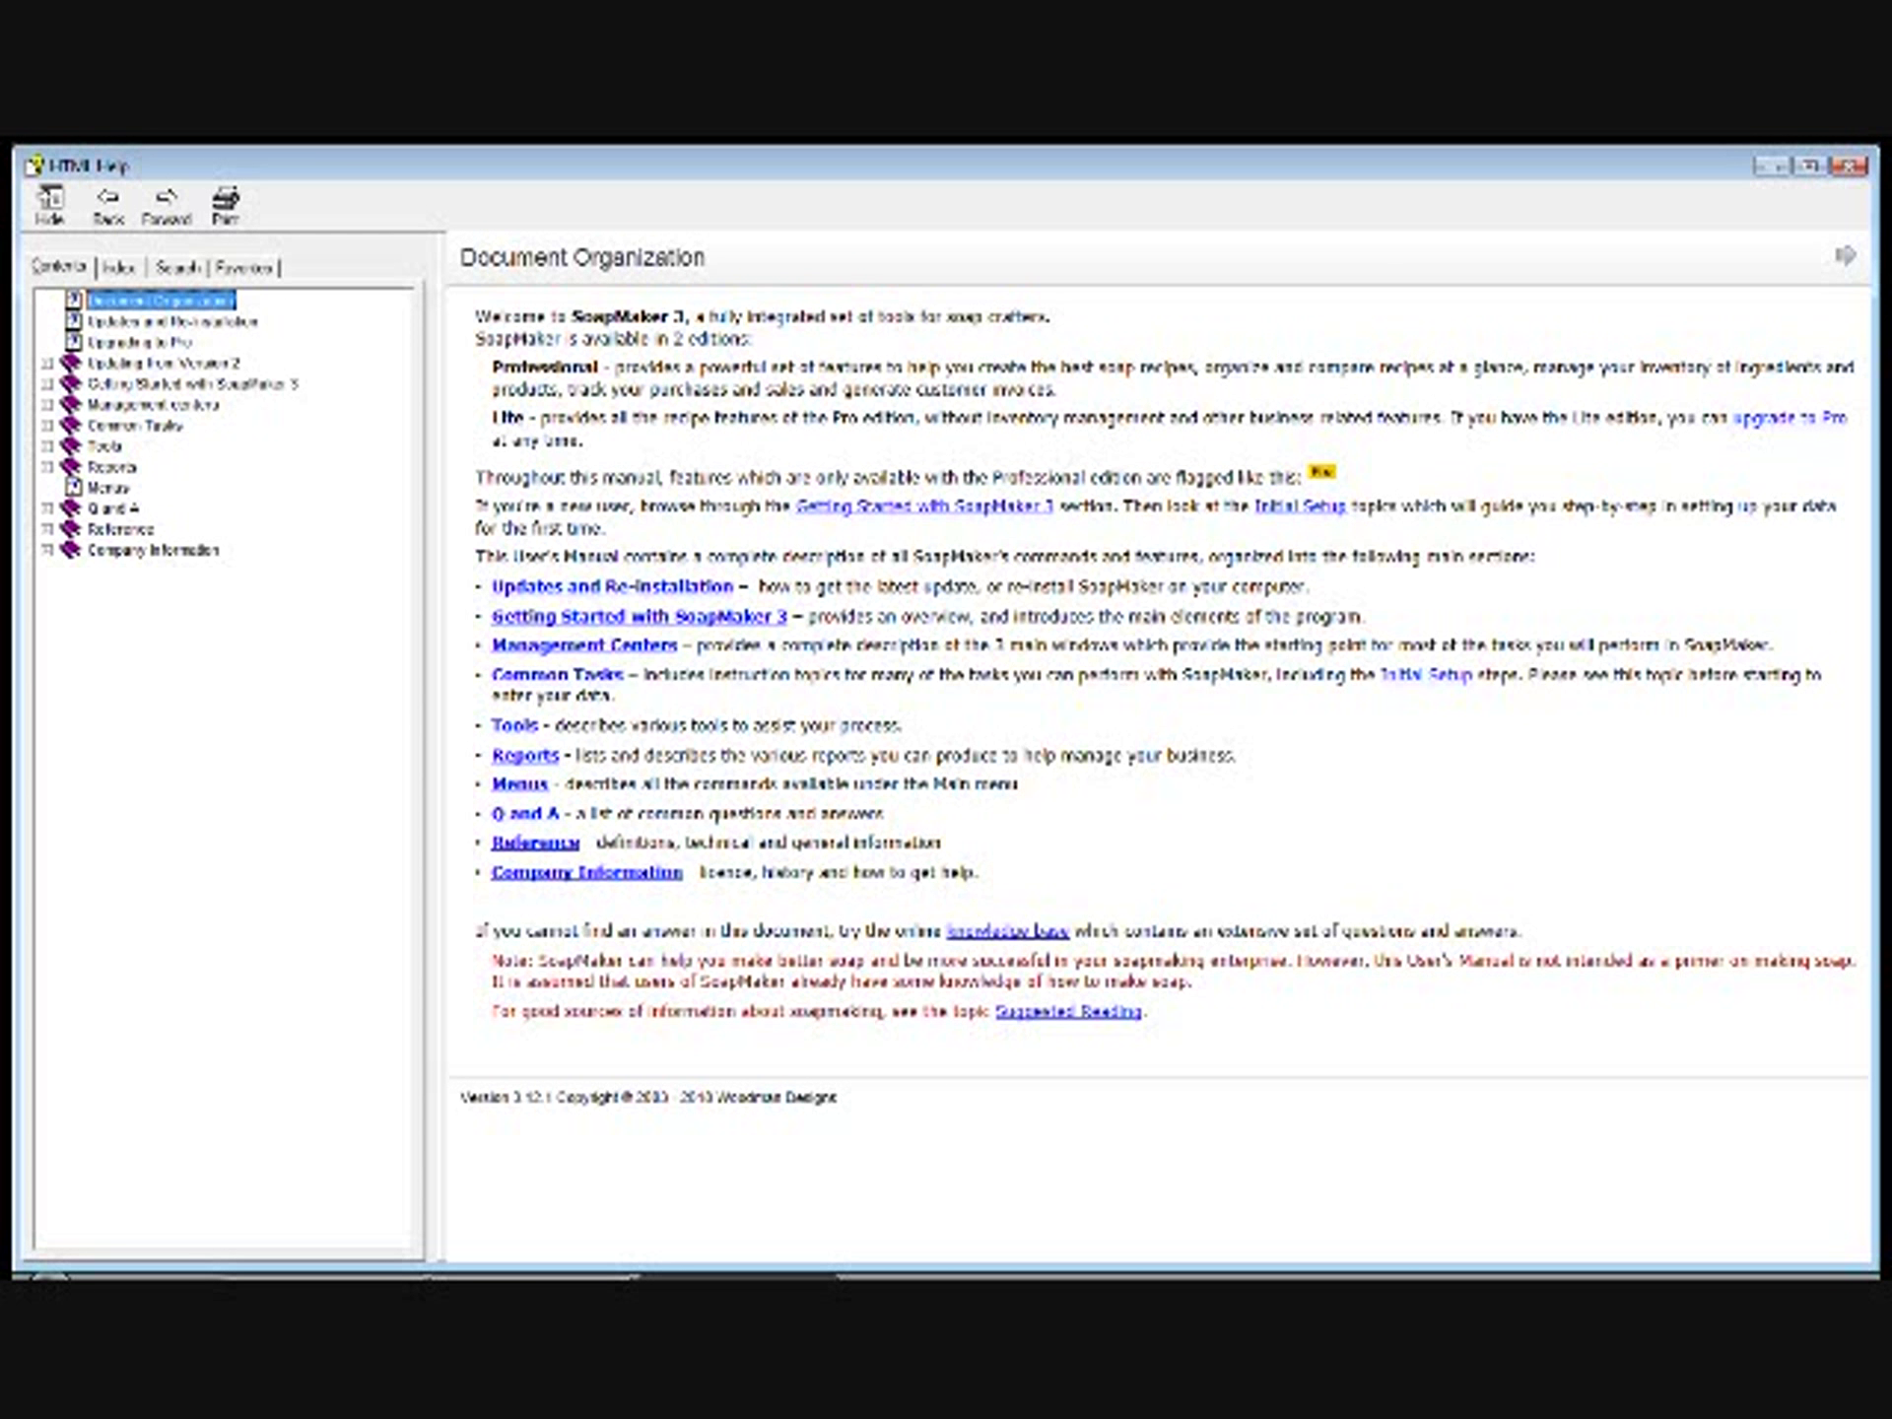
left_click(1426, 674)
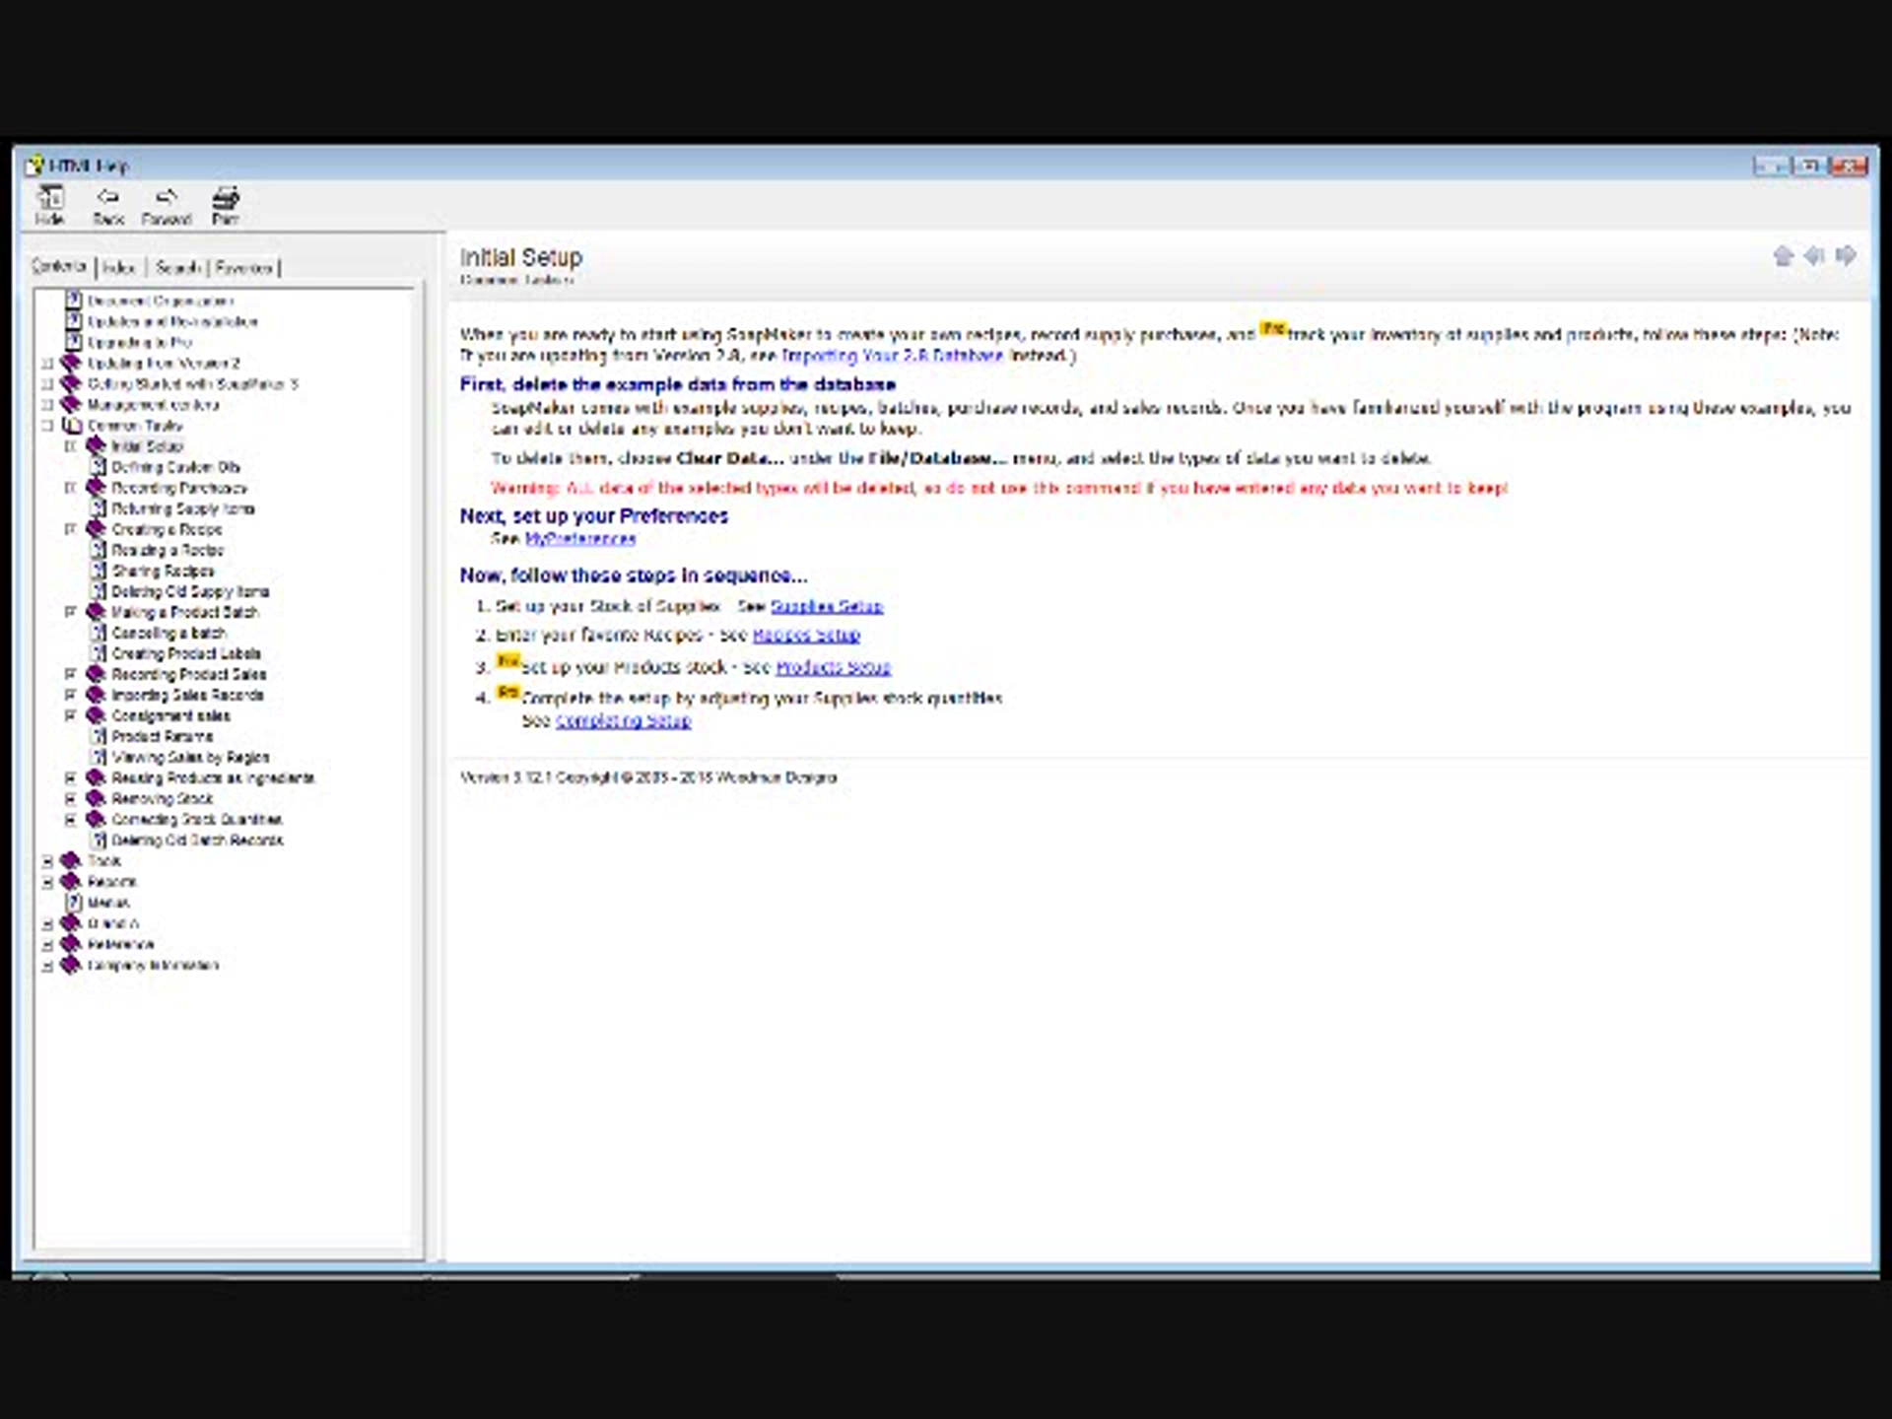
left_click(1809, 164)
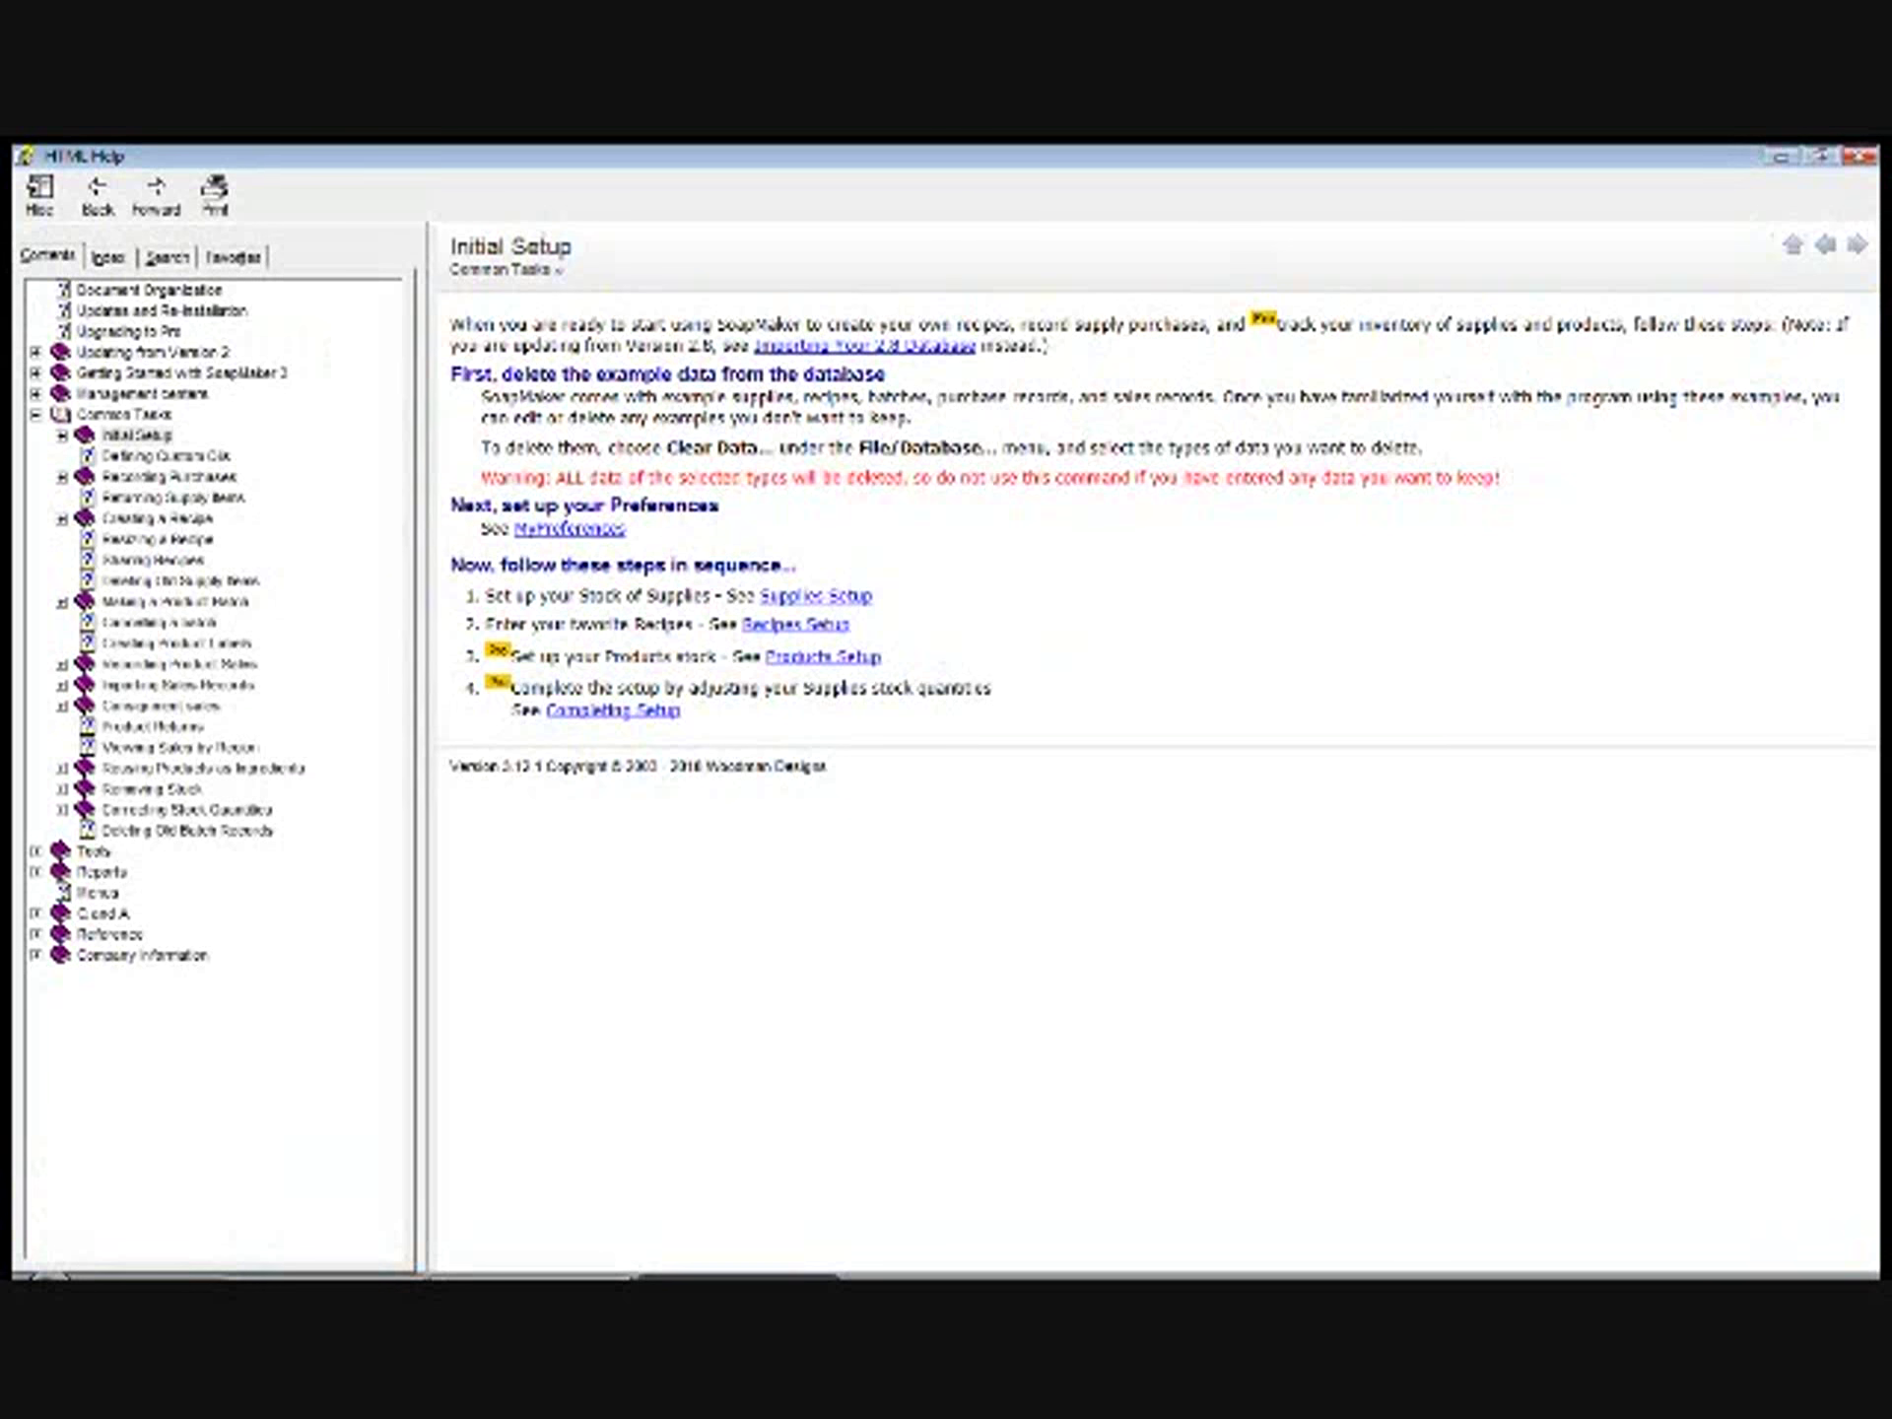
left_click(1819, 155)
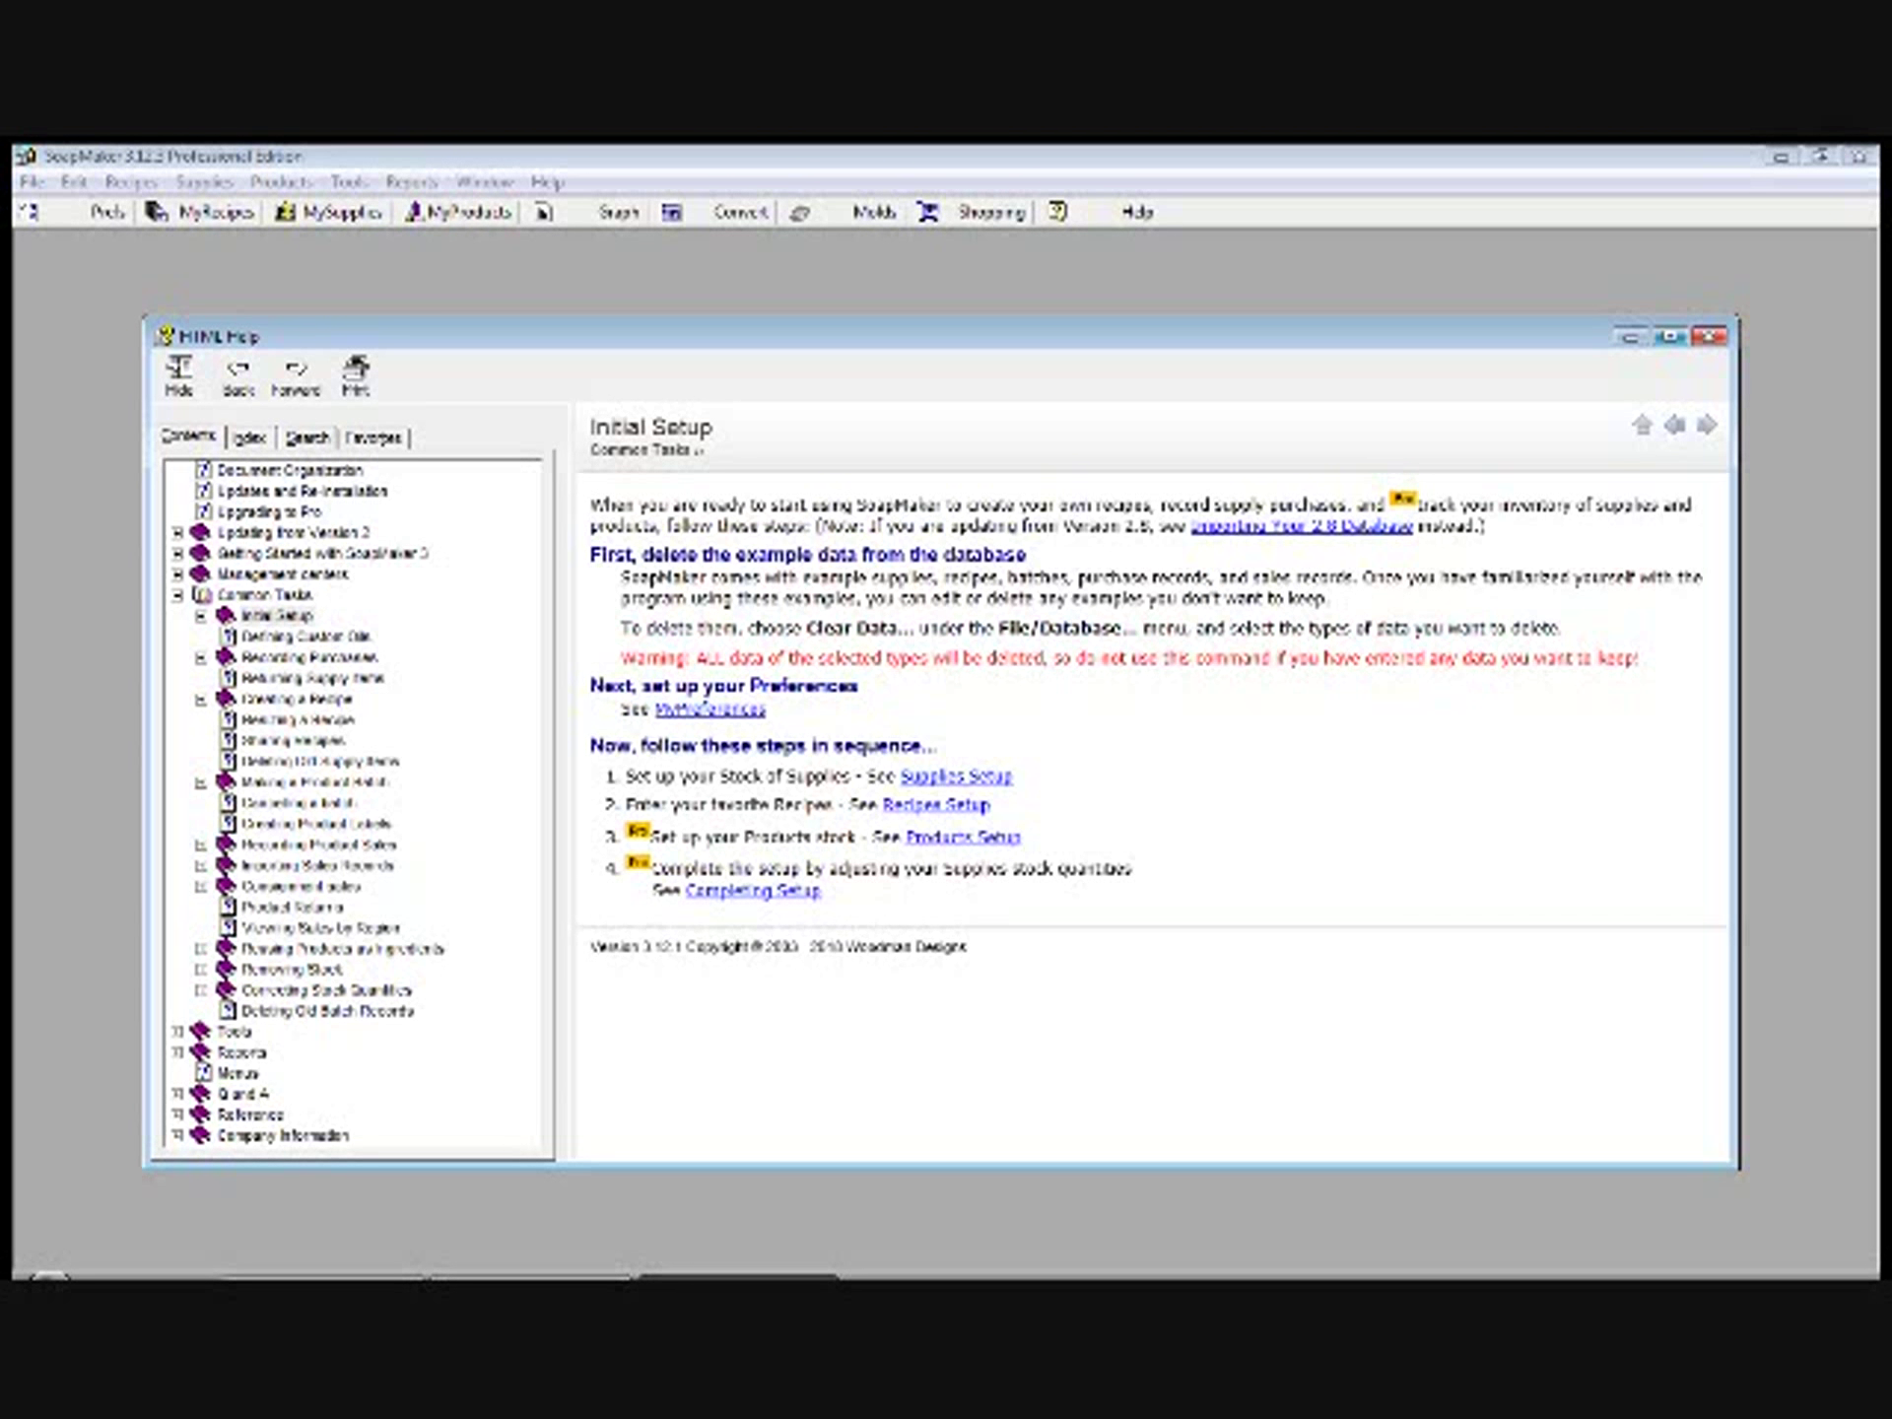
- Minimize the help manual and open the Clear Database dialog from File > Database
left_click(1631, 337)
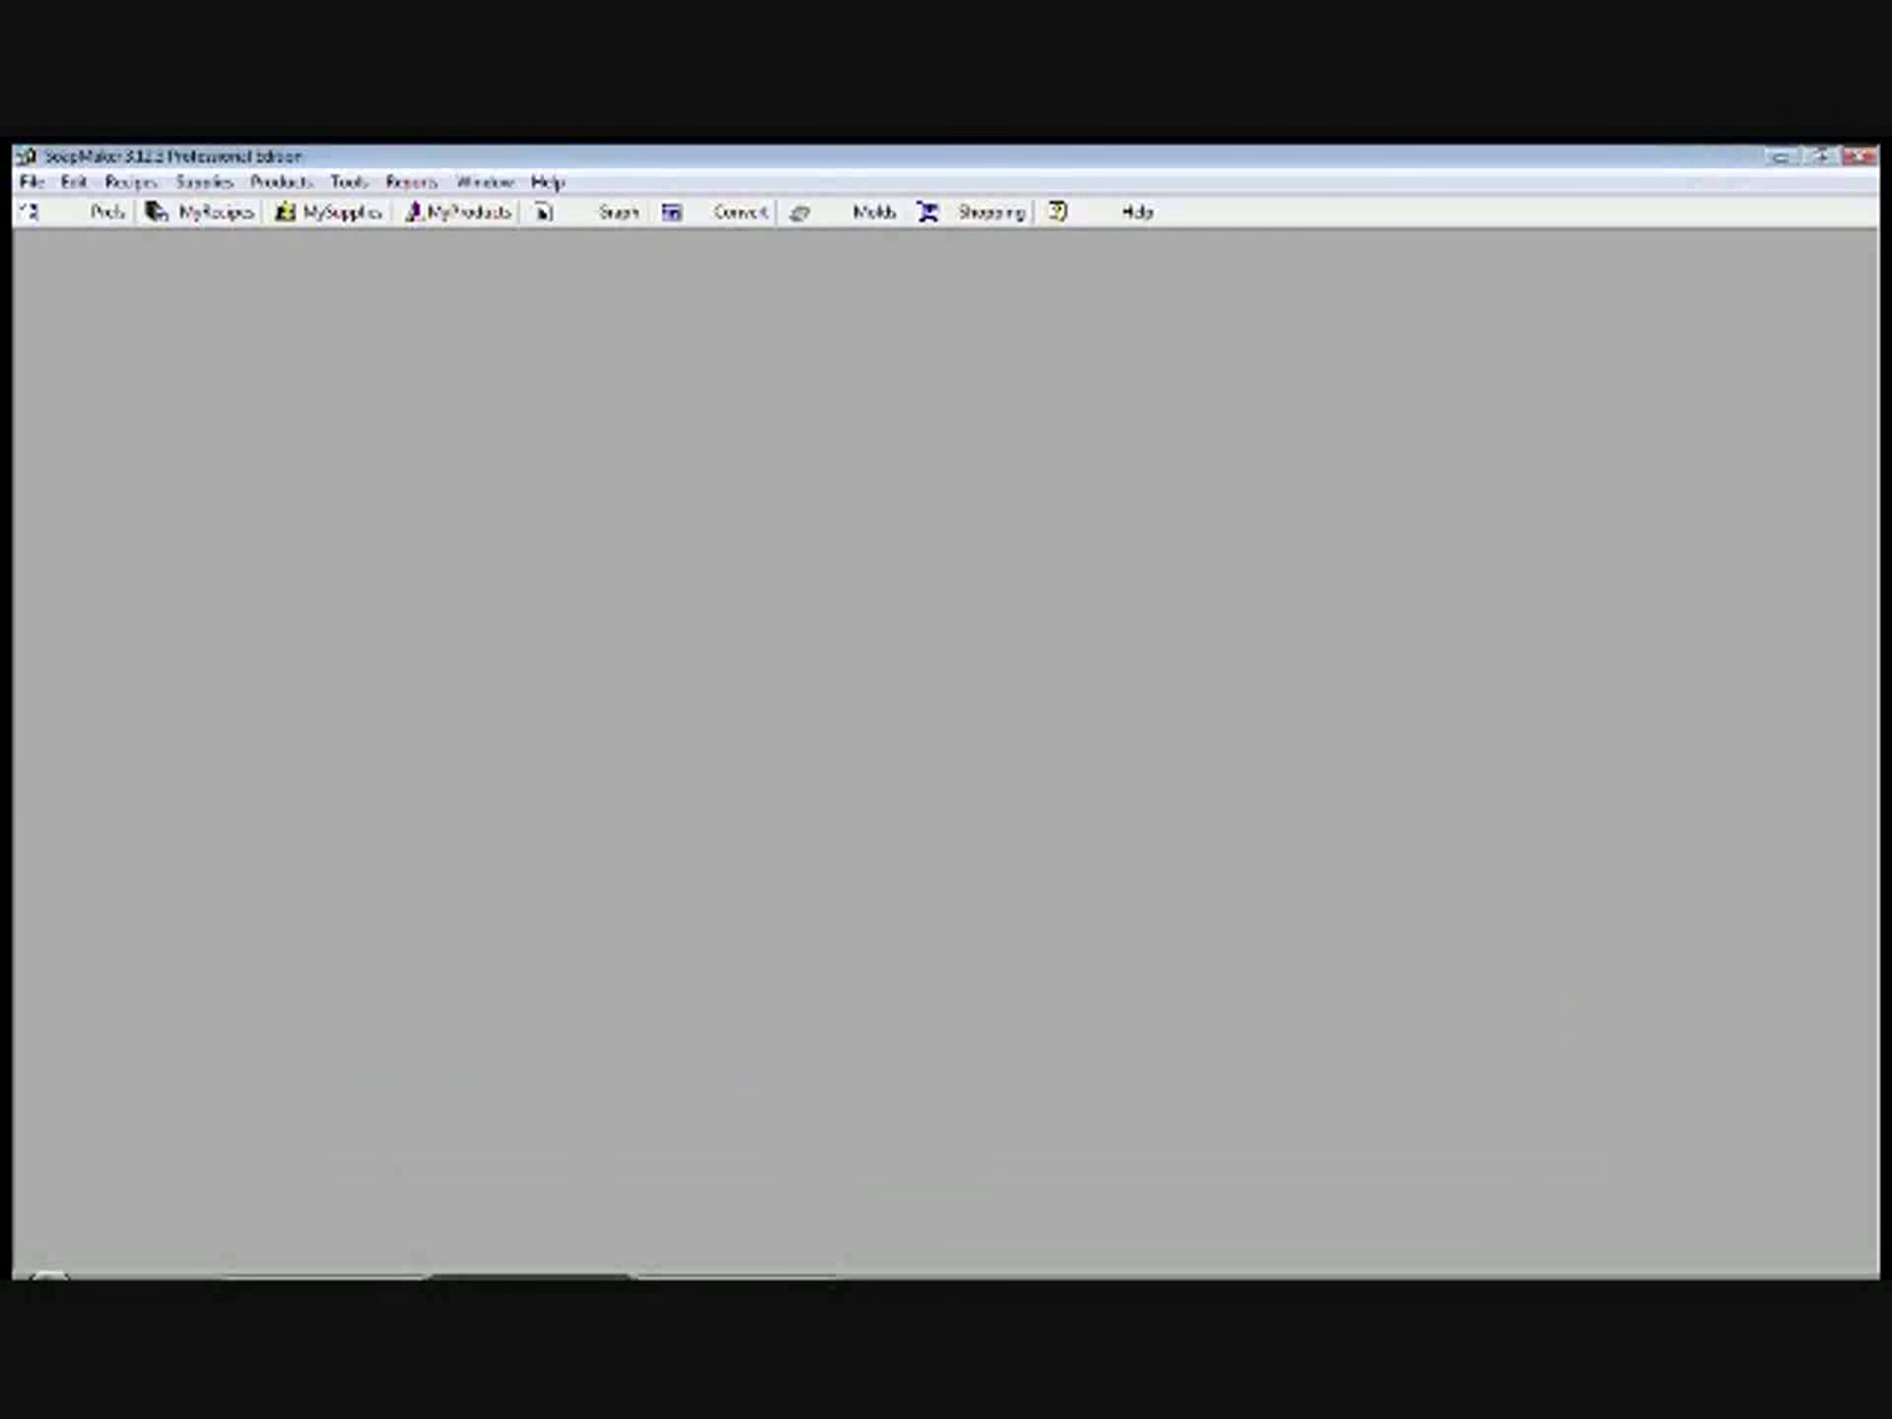
left_click(33, 181)
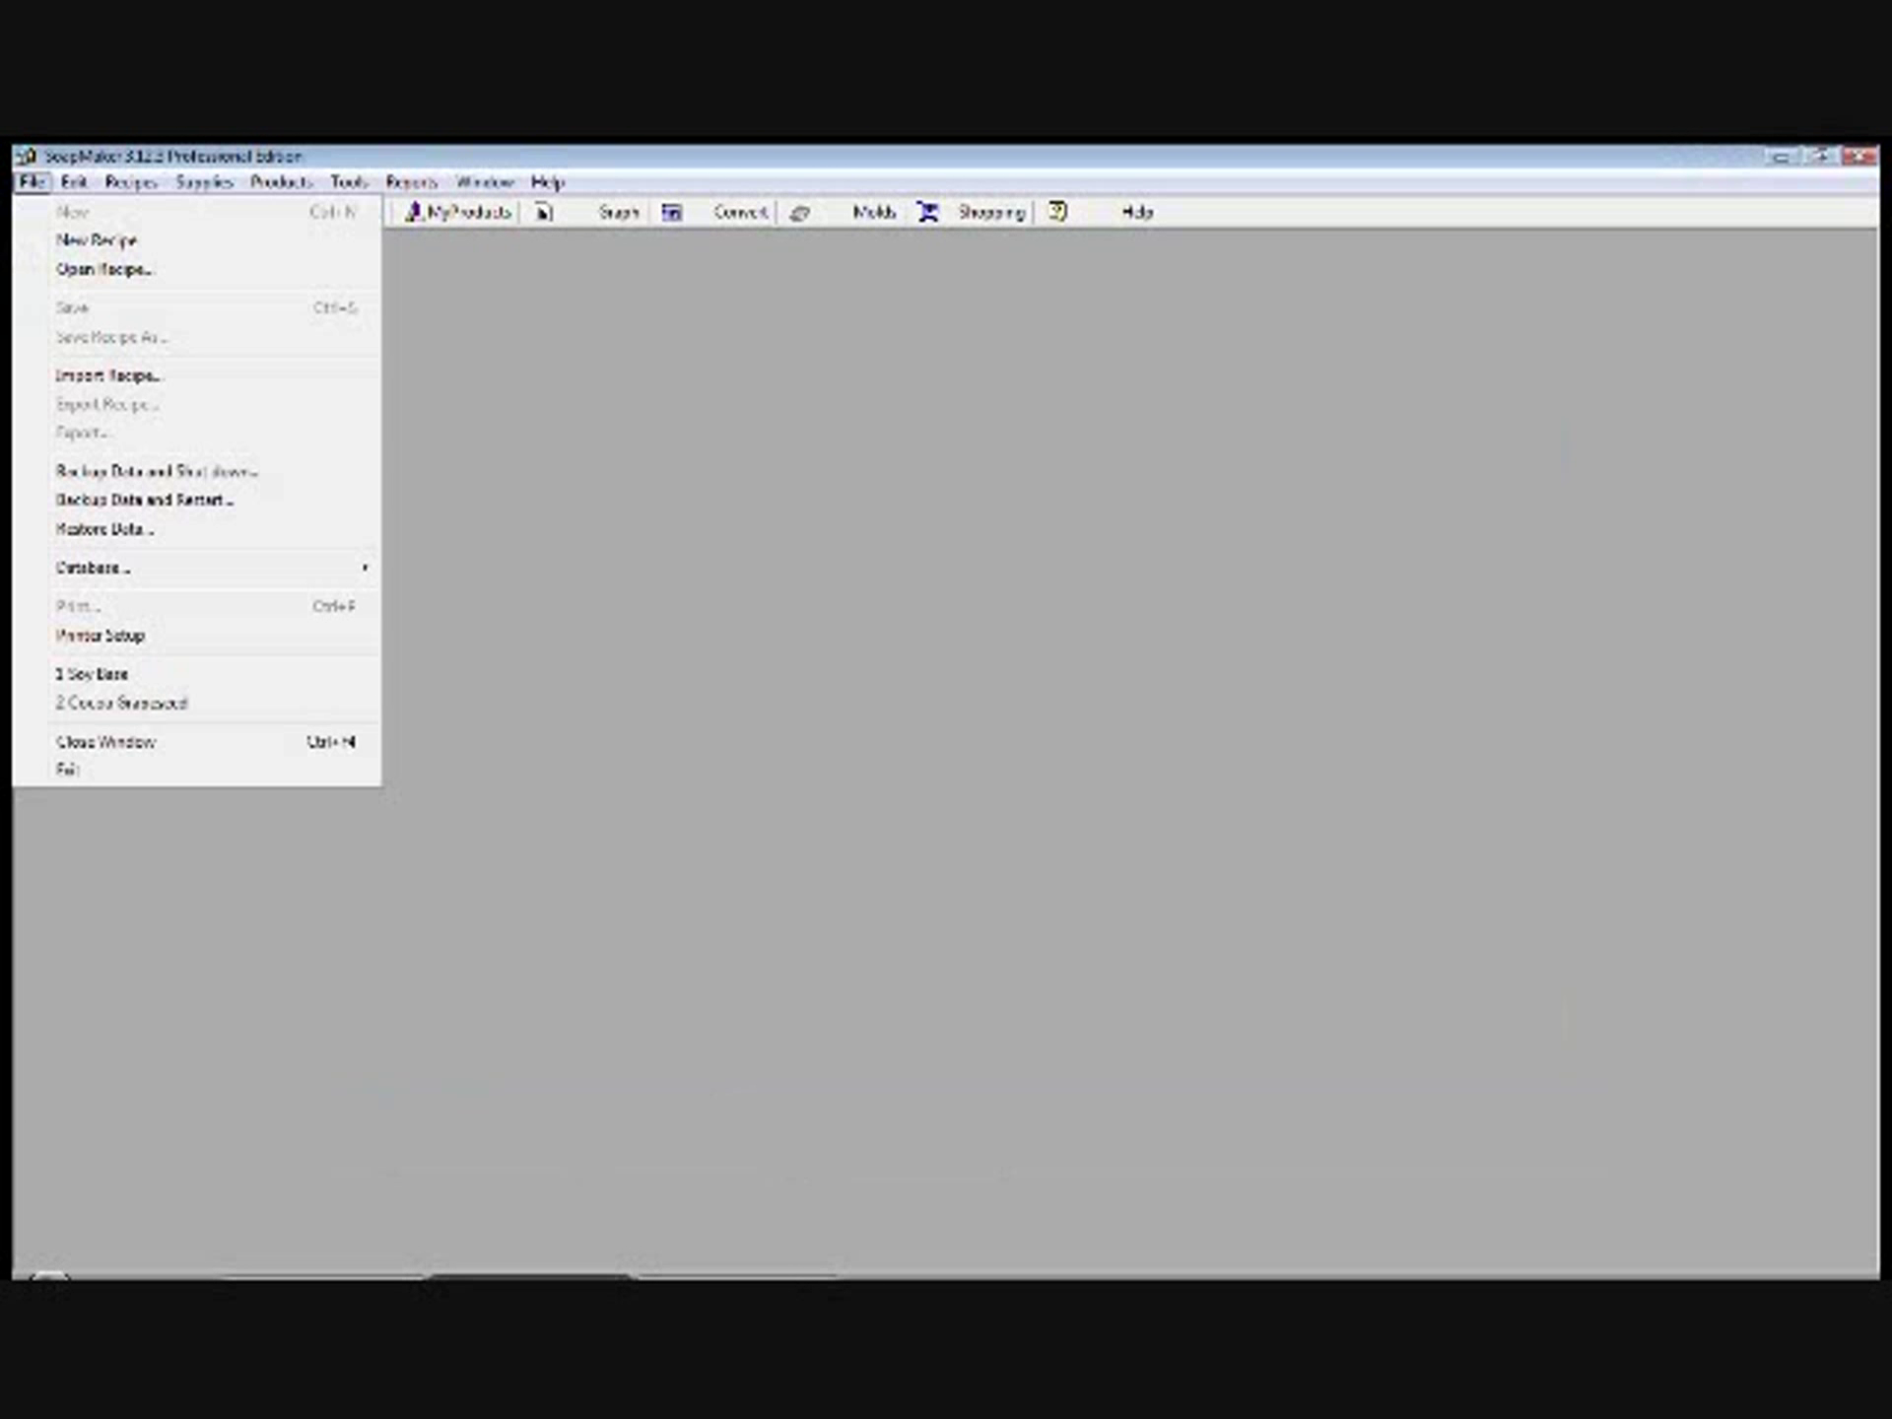
mouse_move(94, 567)
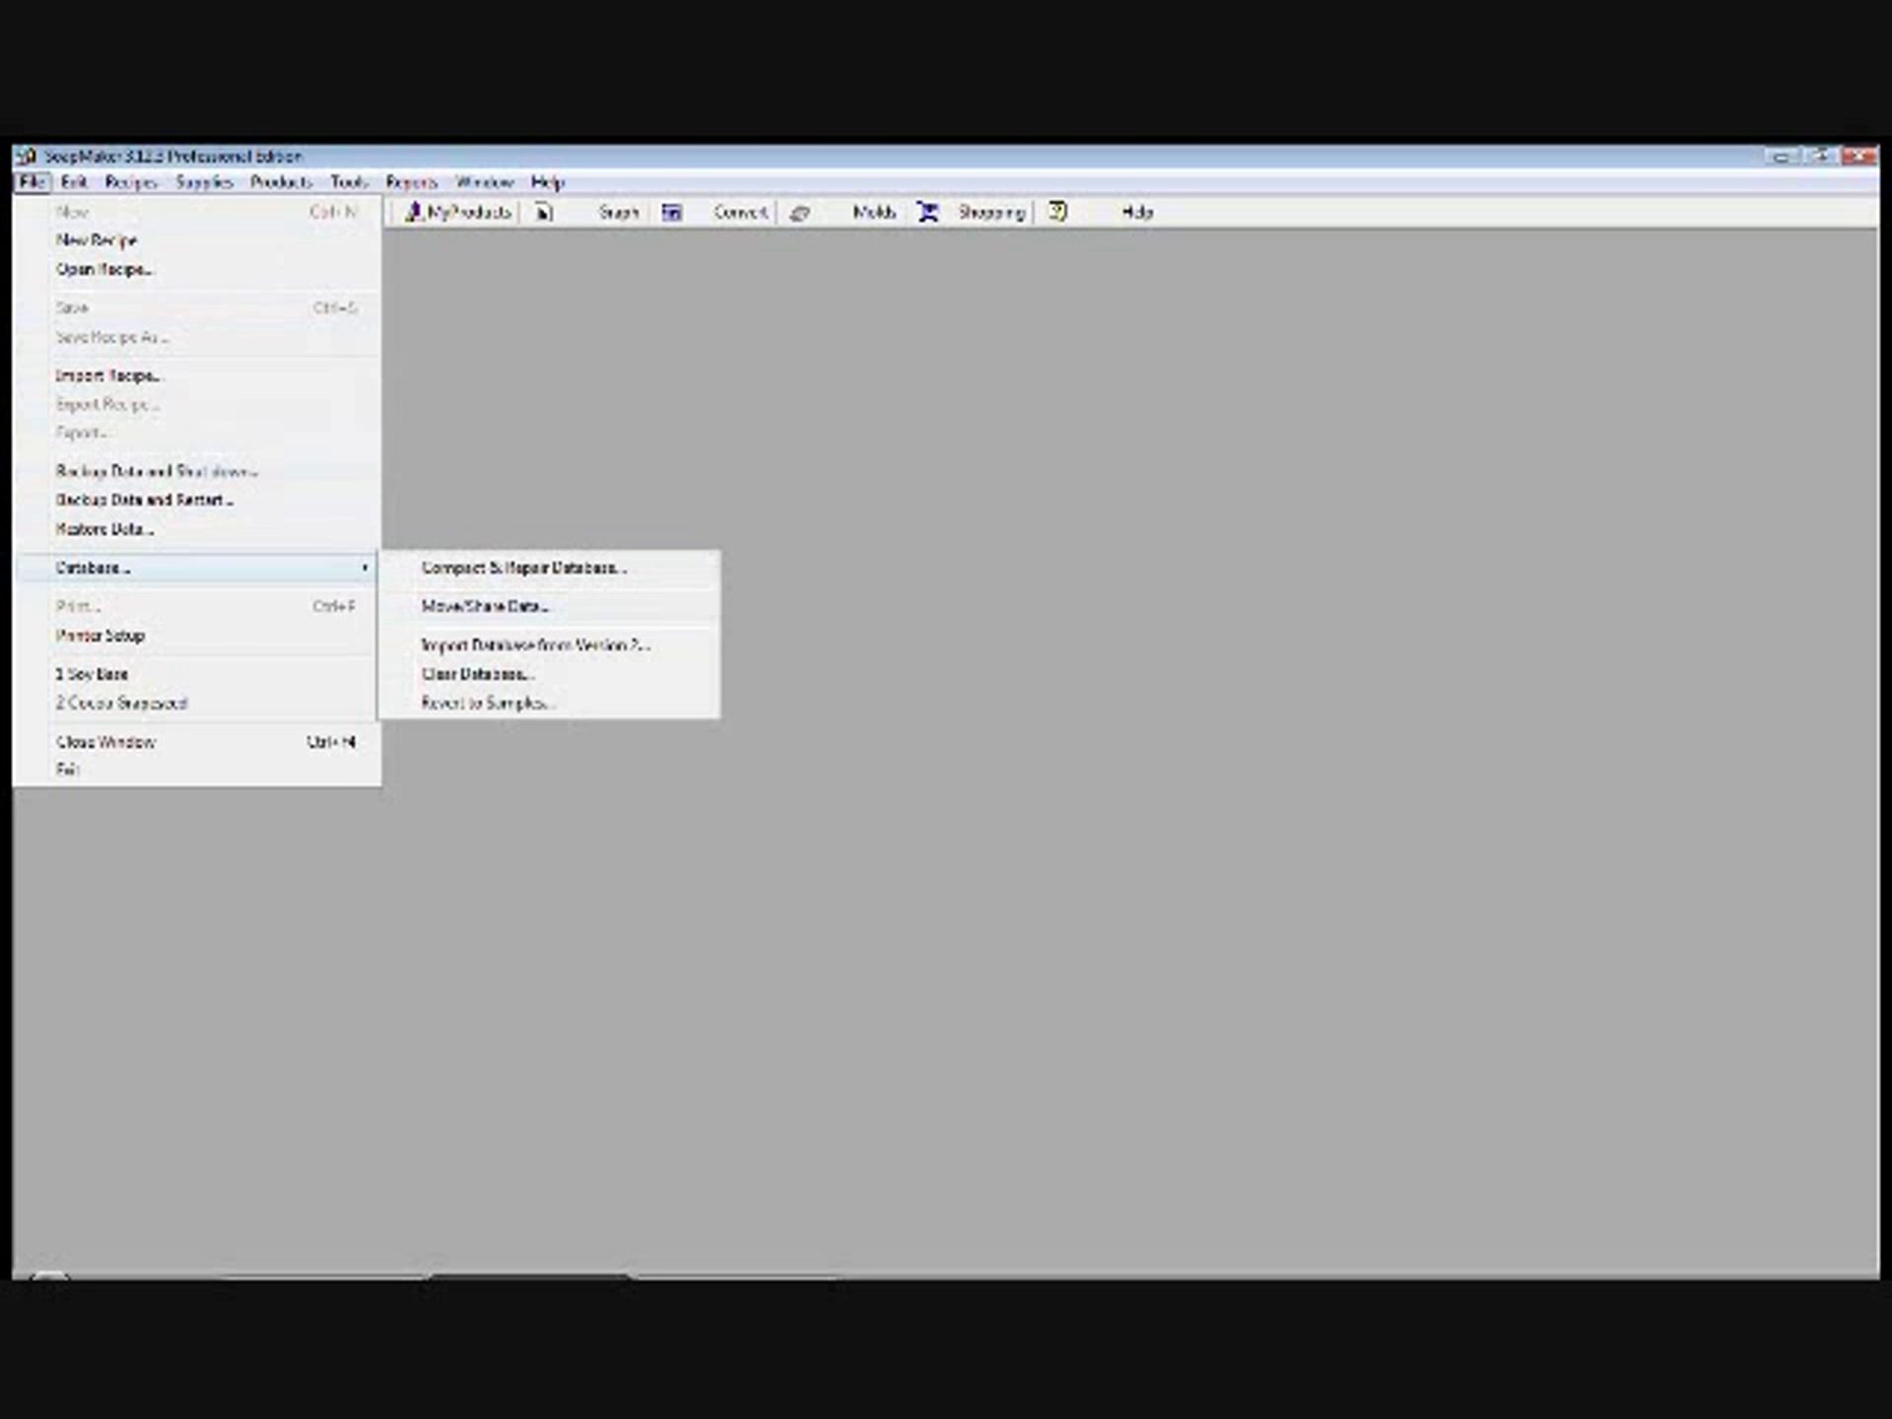
key("Return")
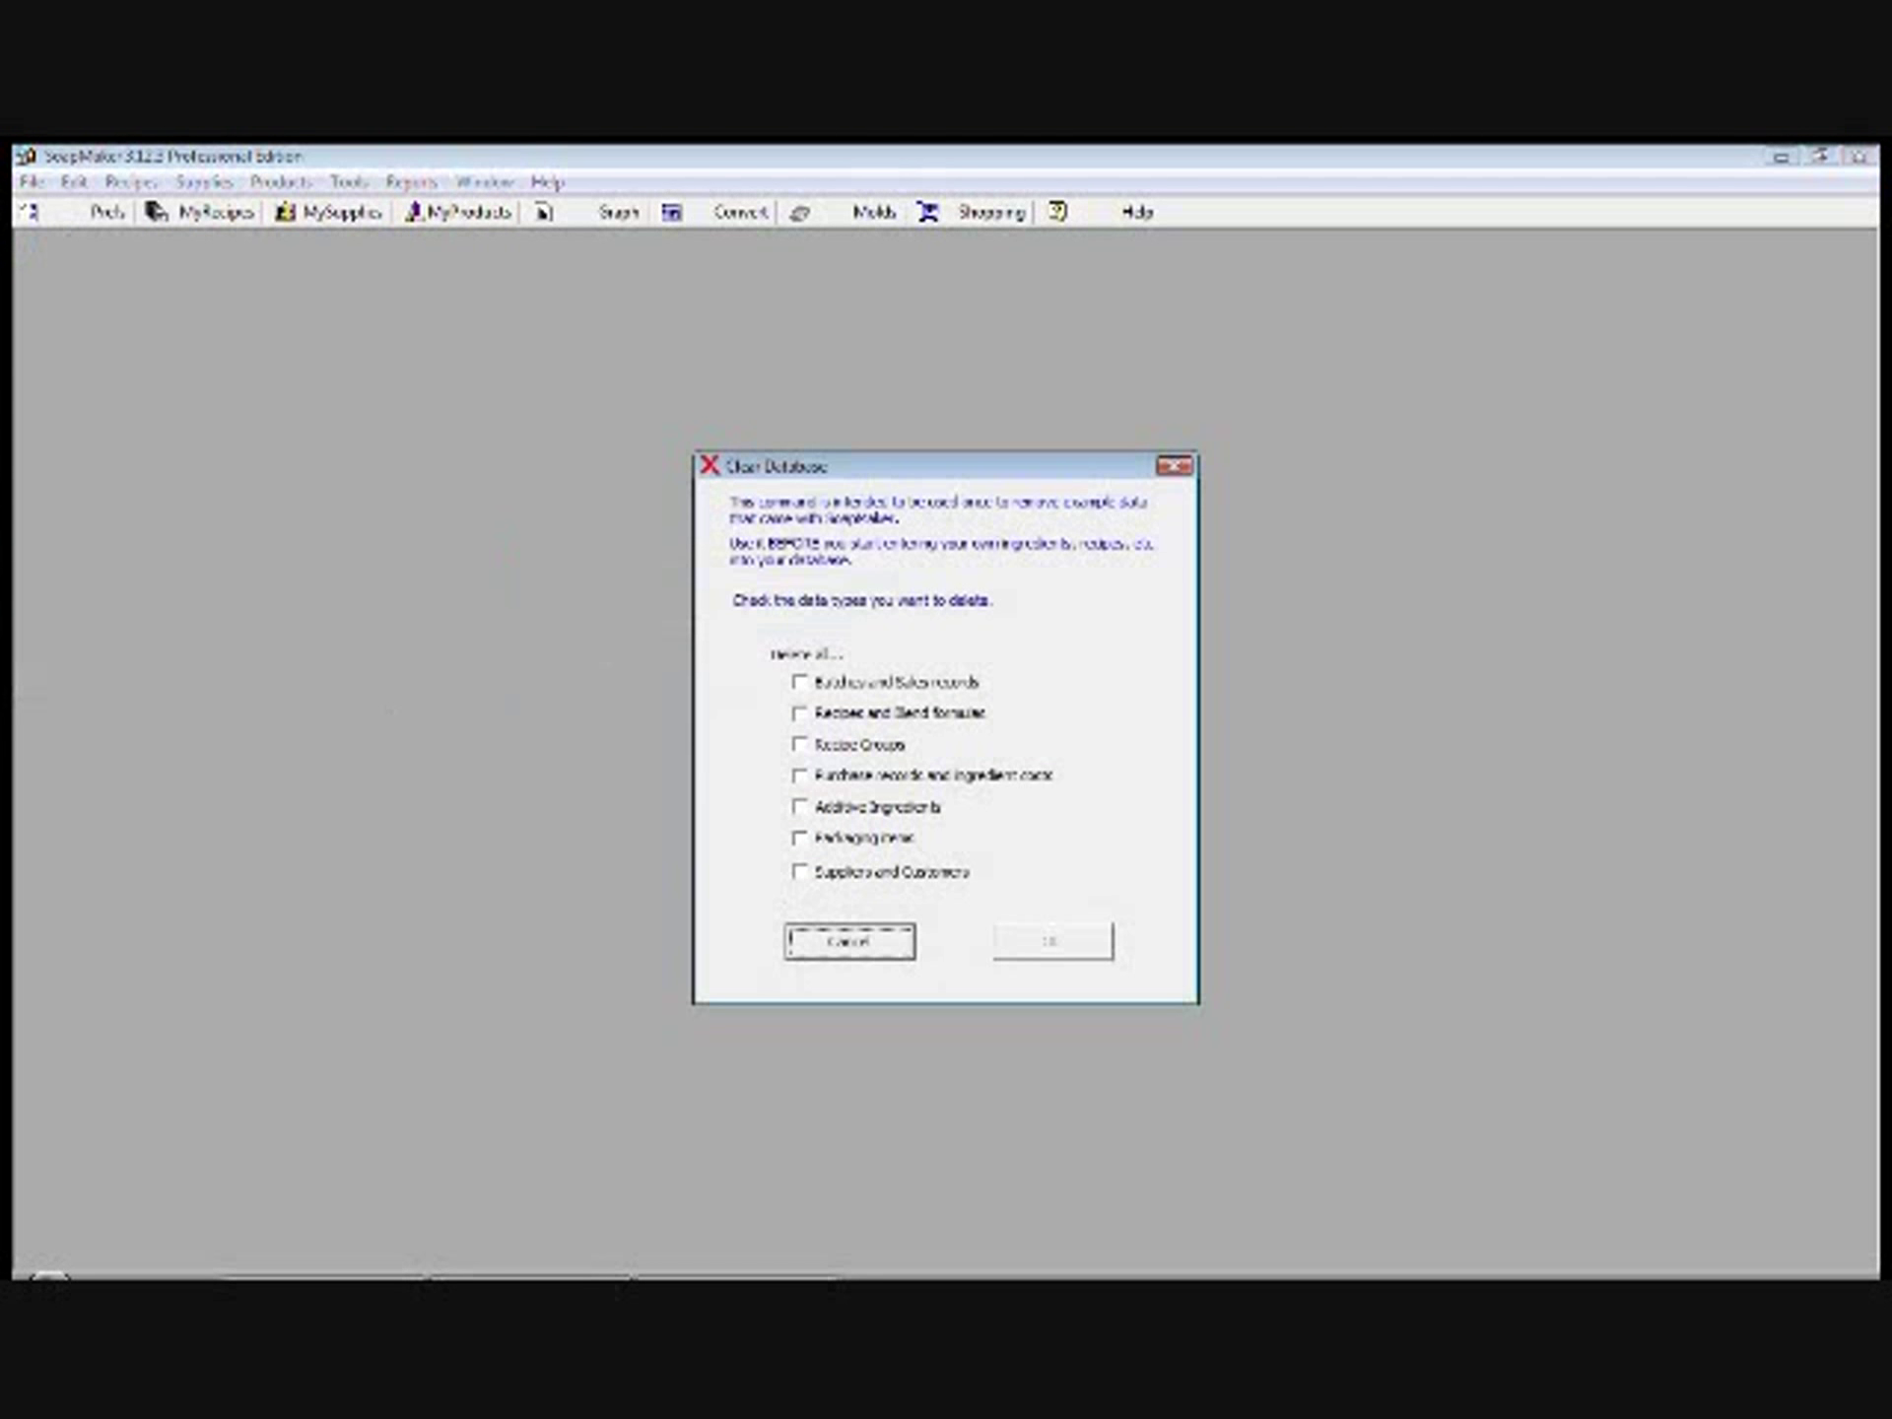